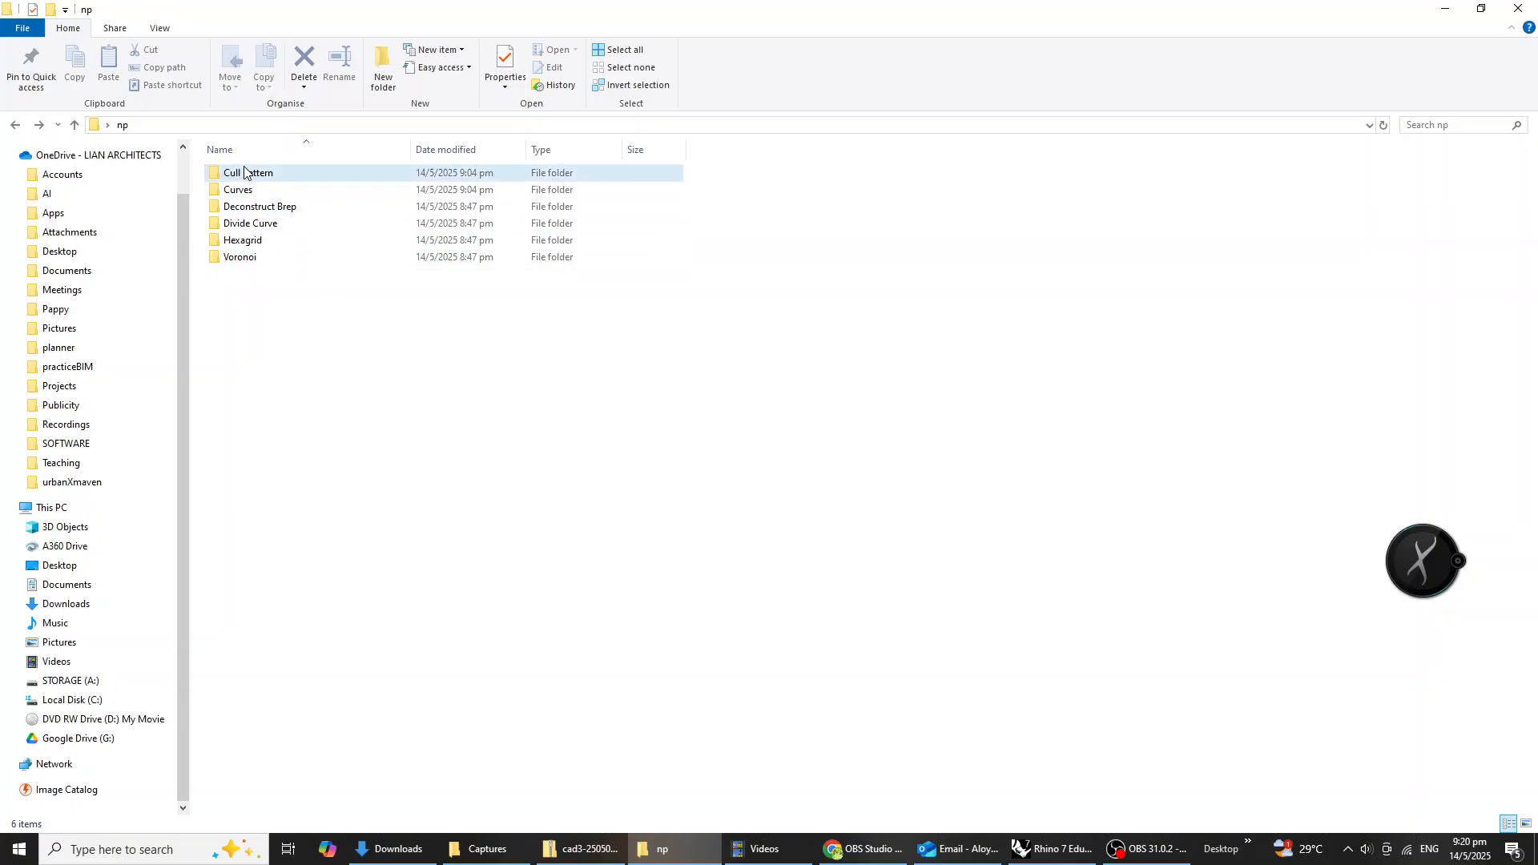
Open the first pavilion photo in the Cull Pattern folder as a reference.
double_click(300, 173)
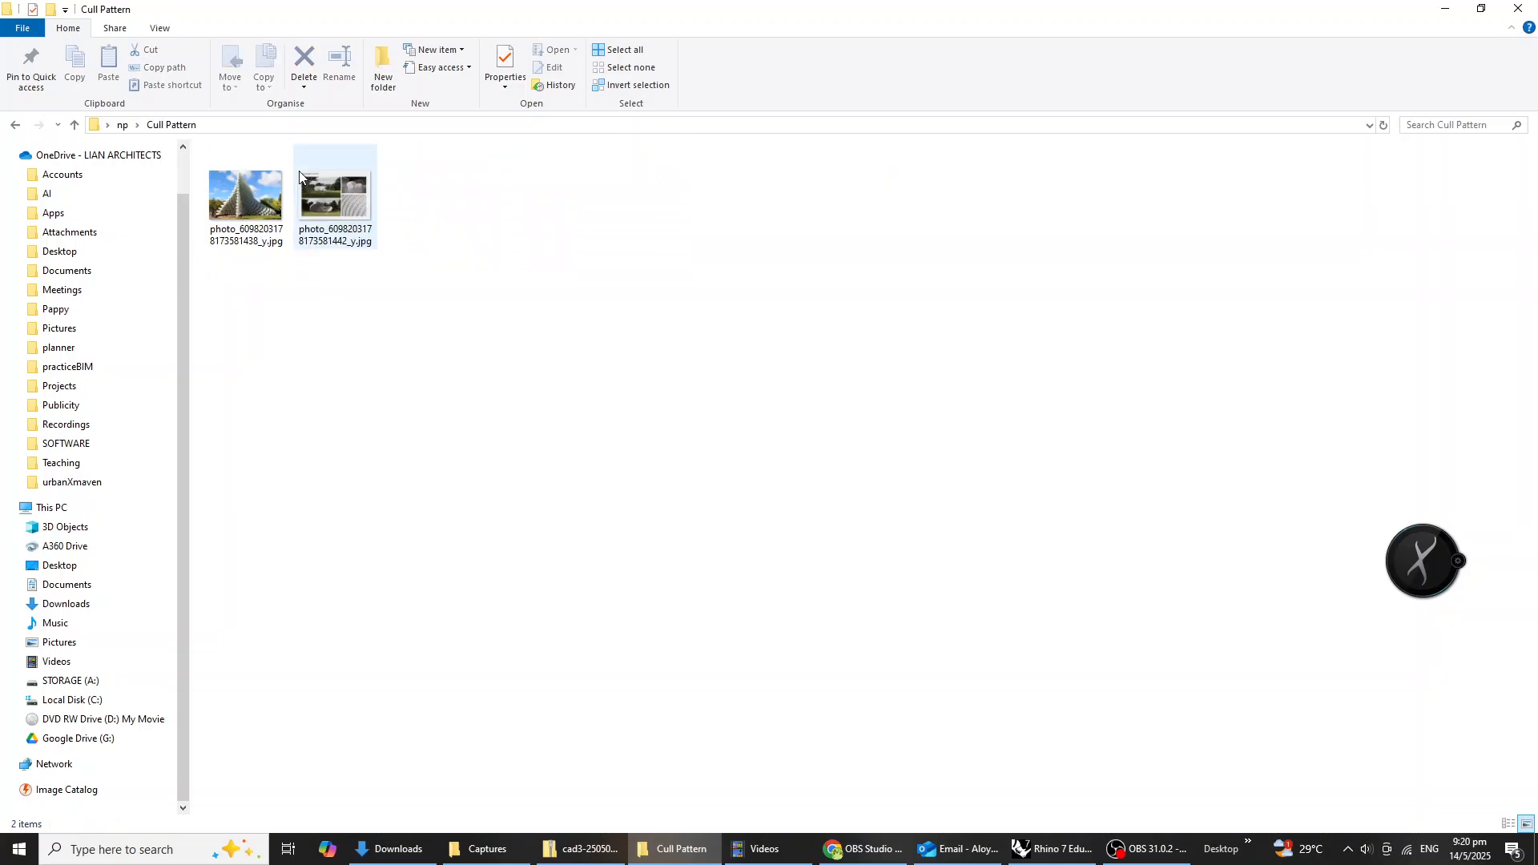
double_click(244, 196)
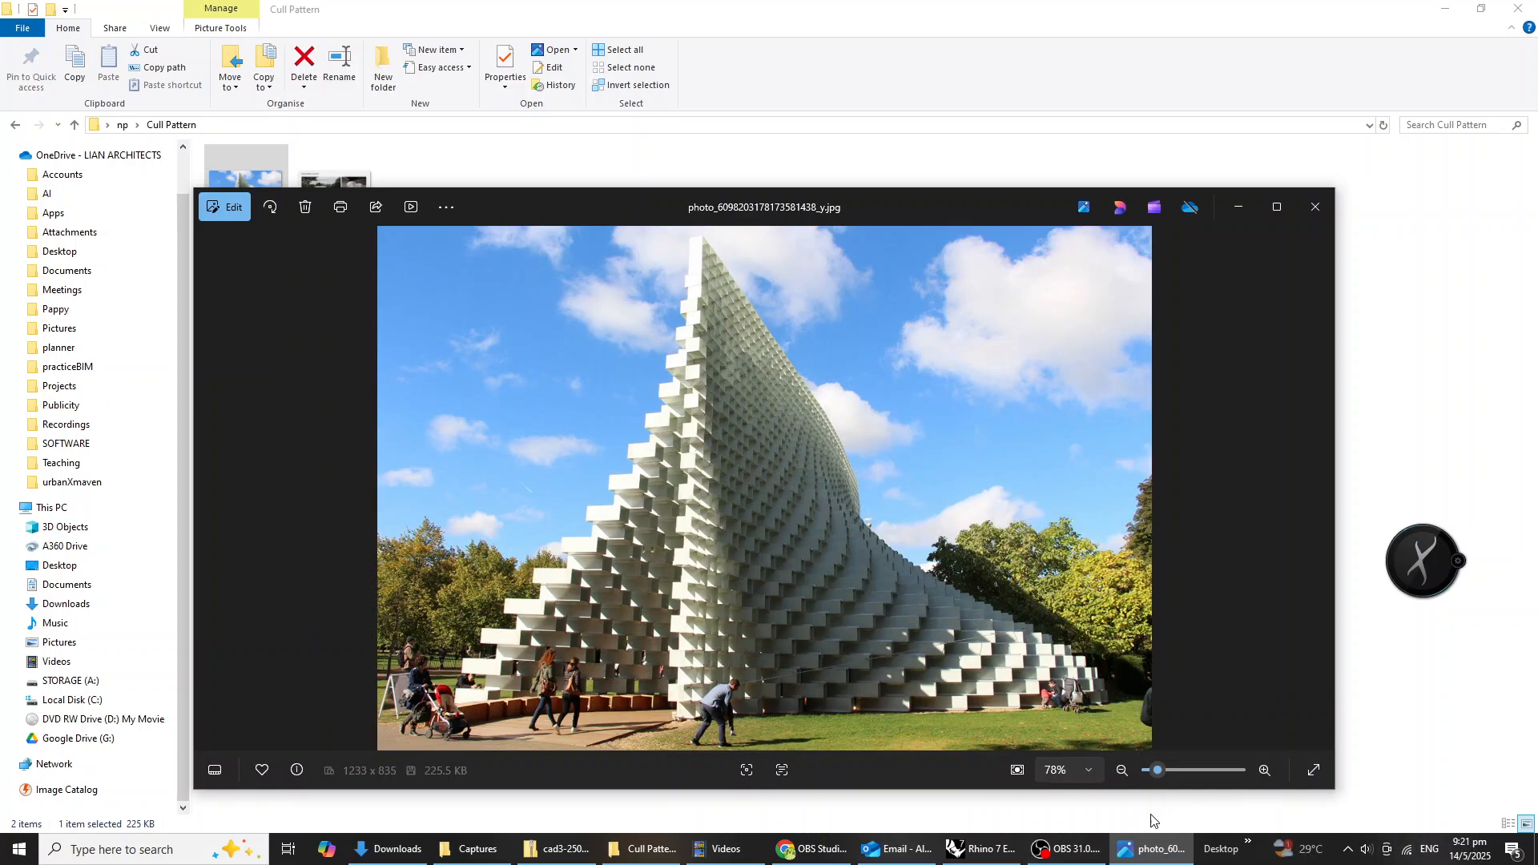
Switch to Rhino 7 in a maximized window and draw a straight four-point curve along Y in the Top view with Ortho on.
click(980, 848)
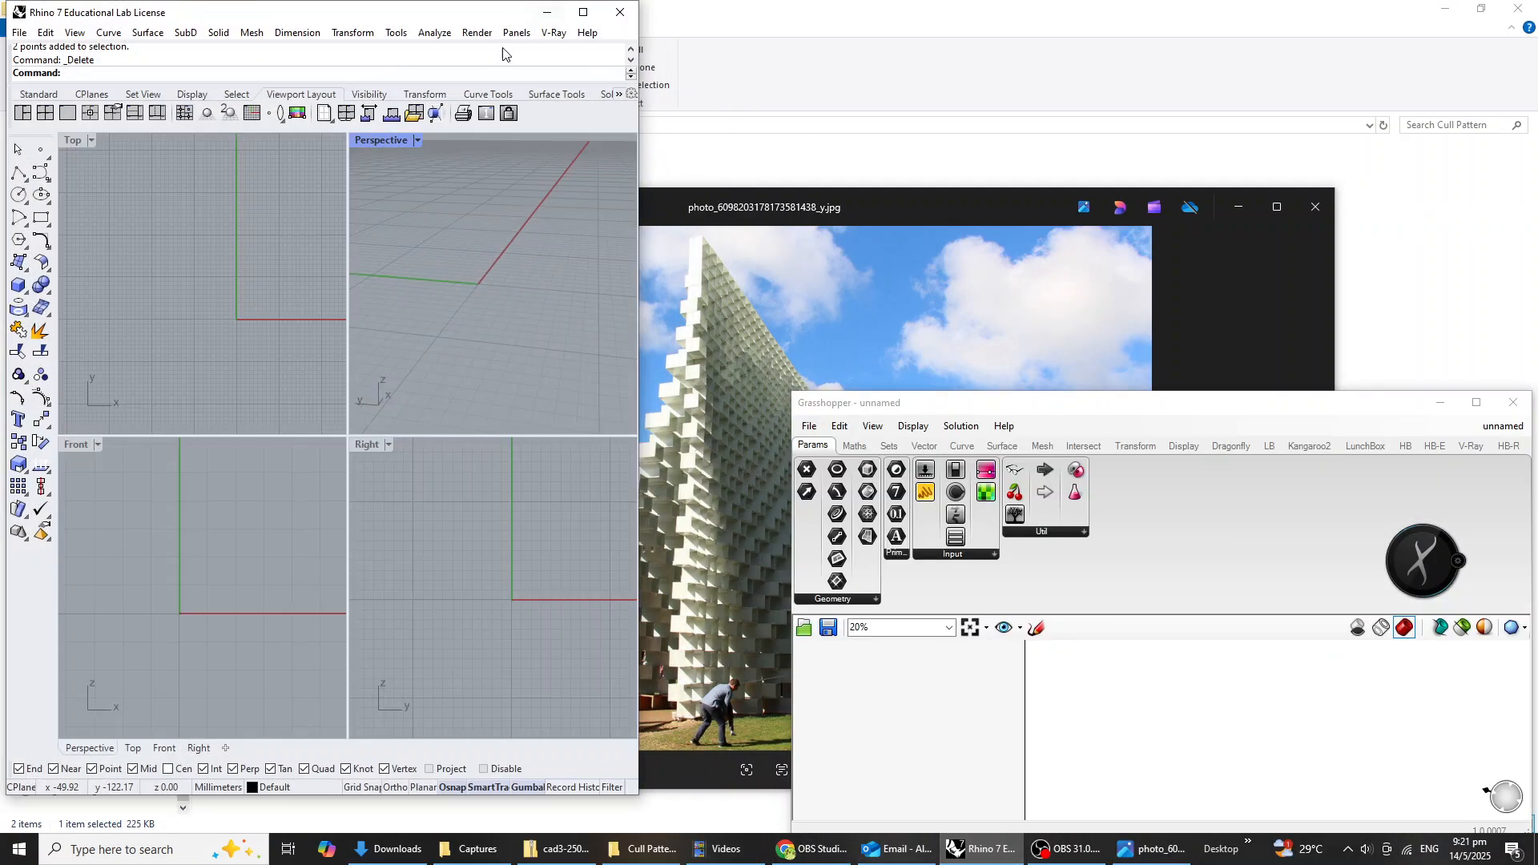
click(583, 12)
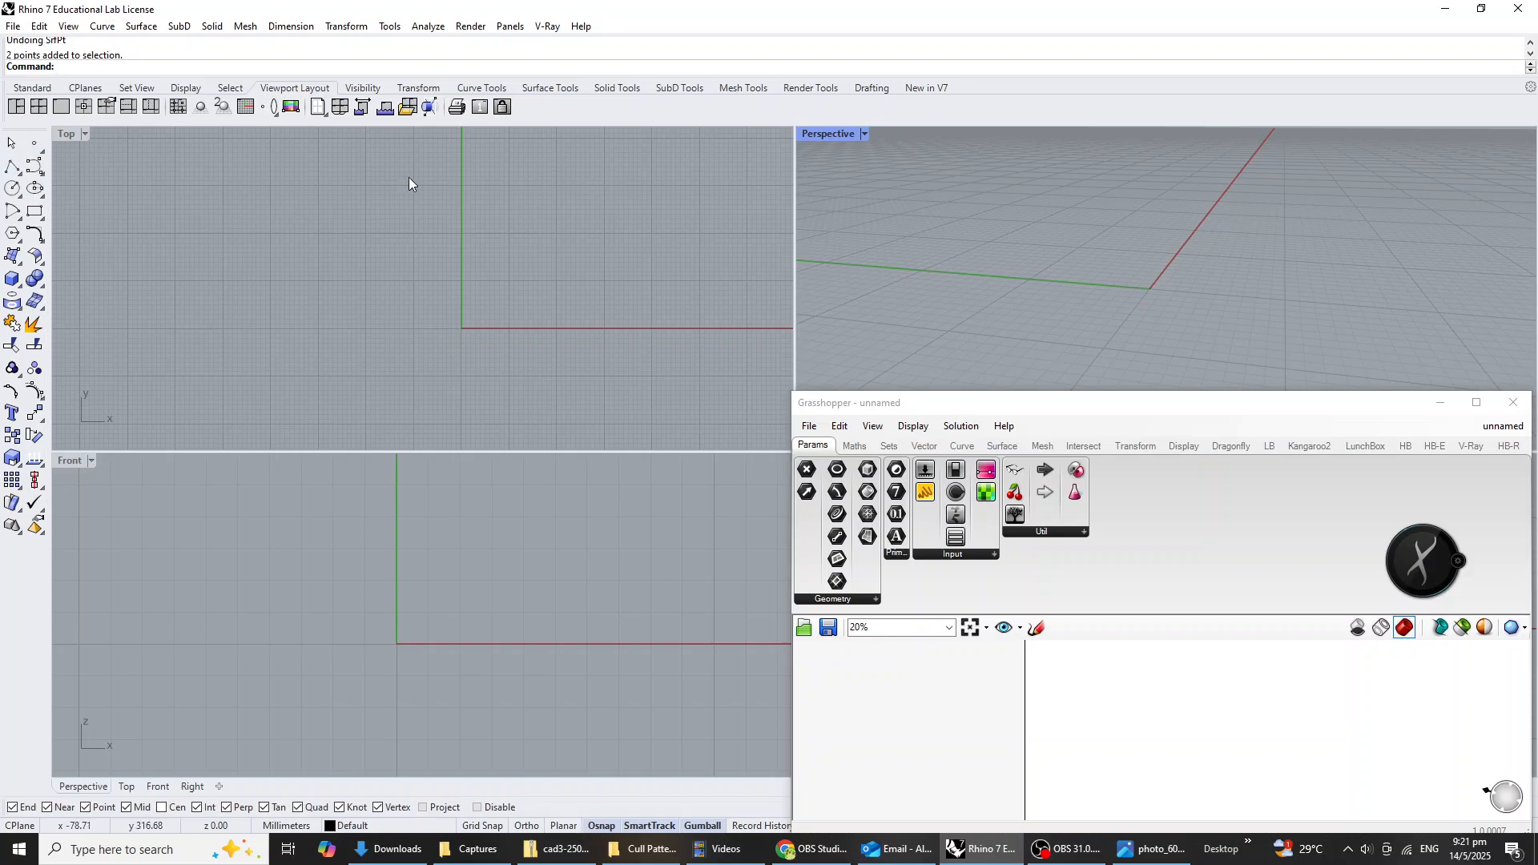
scroll(276, 357, down, 5)
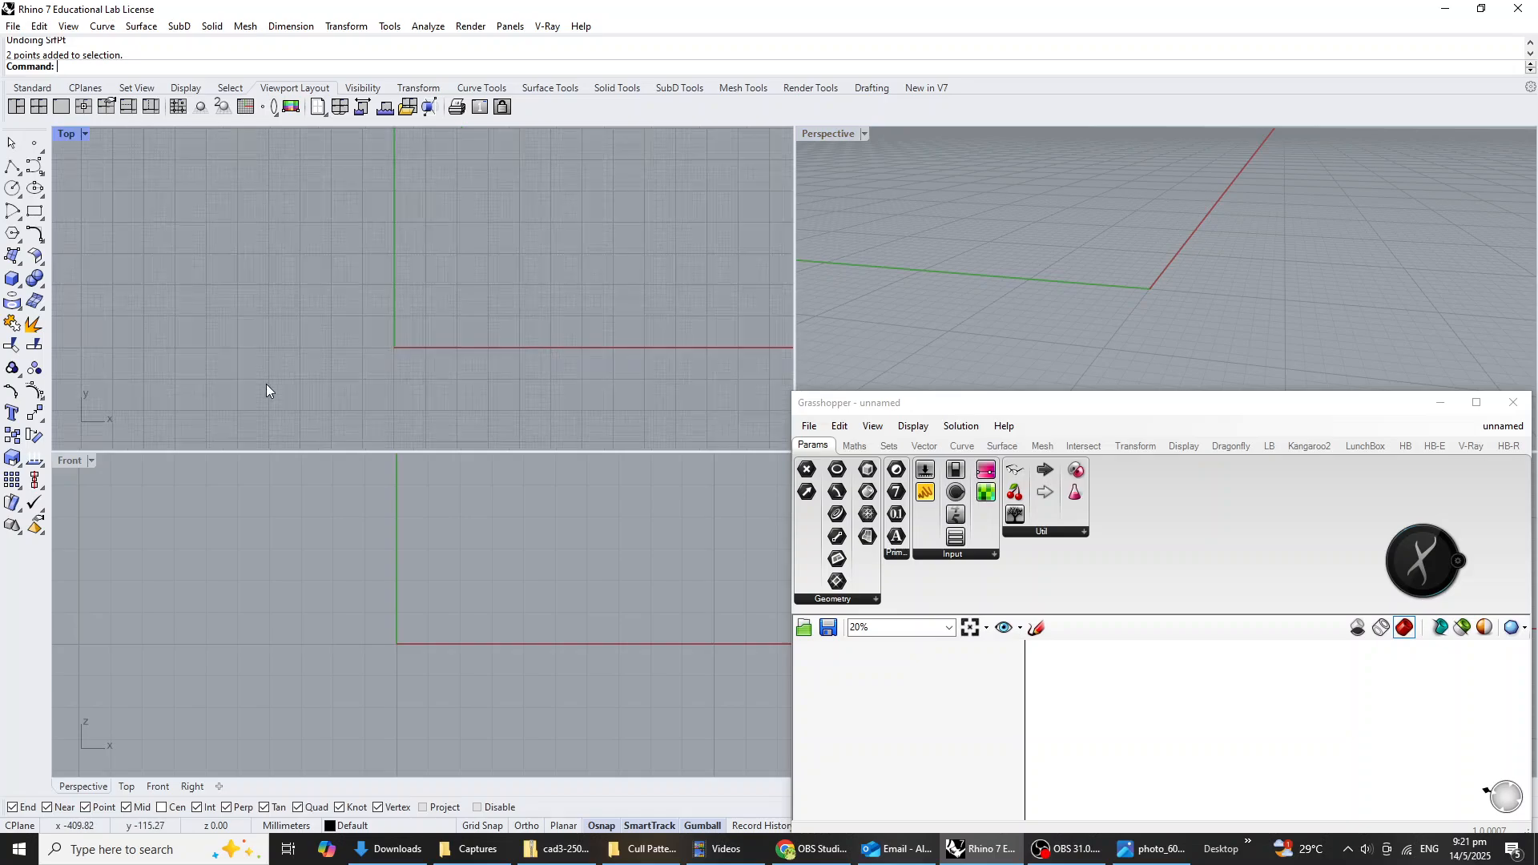
click(12, 166)
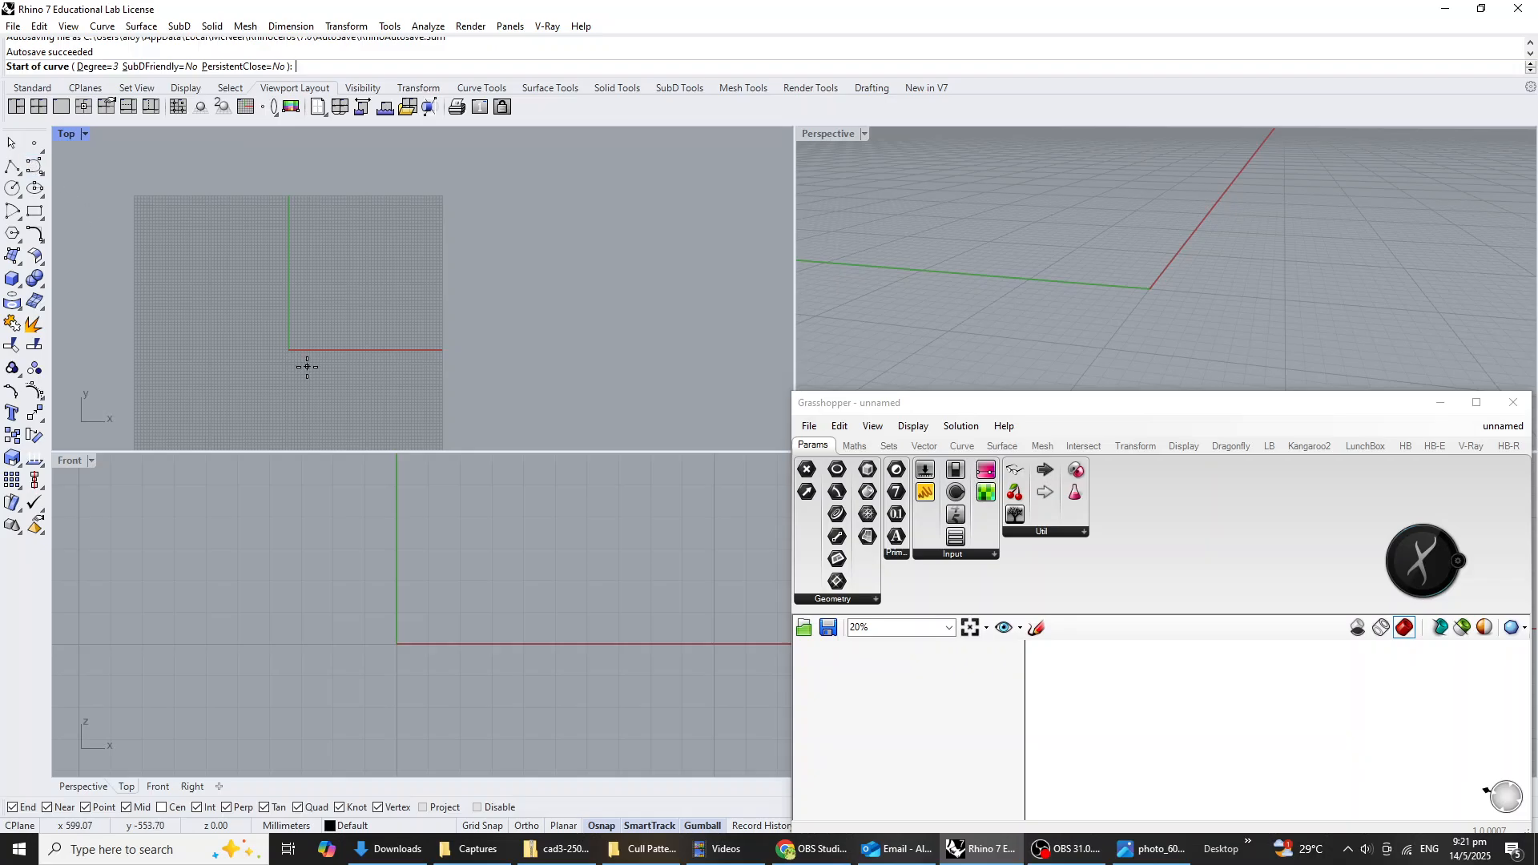
click(313, 390)
key(F8)
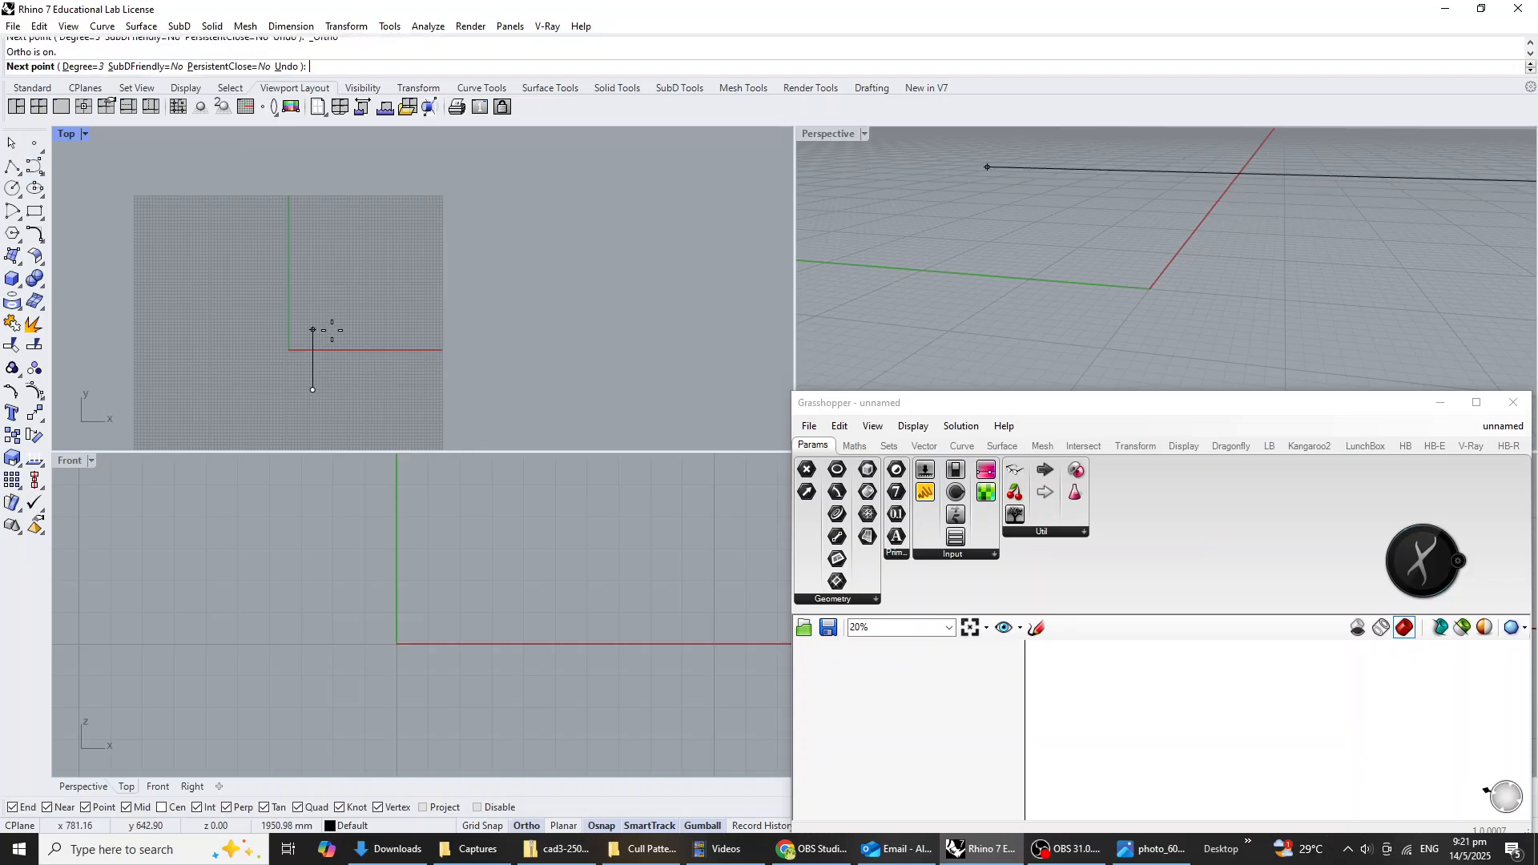
click(312, 329)
click(312, 262)
click(312, 177)
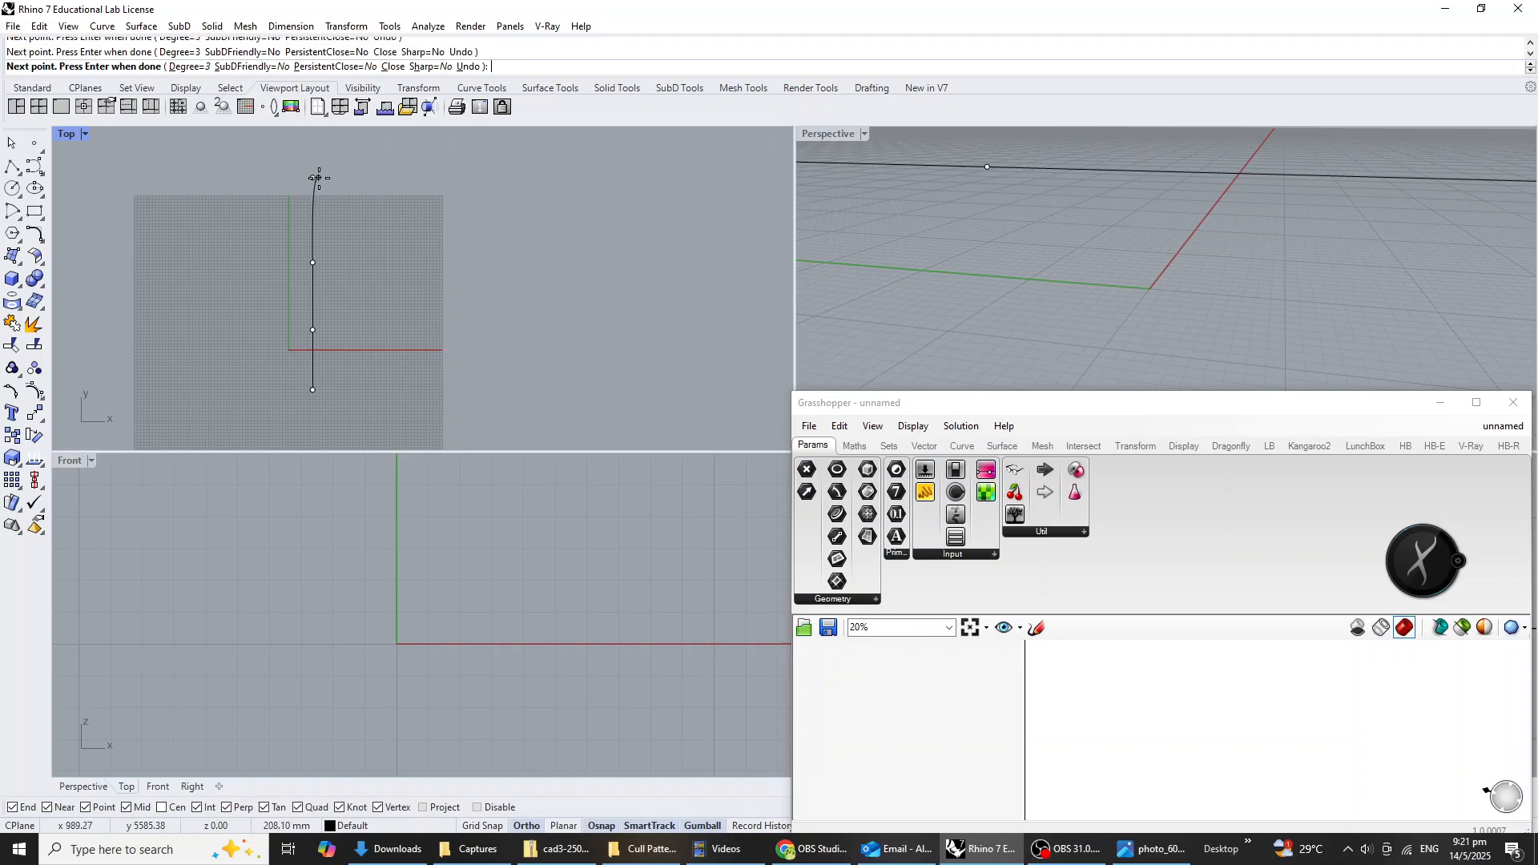
key(Return)
Copy the curve straight up along Z in the Perspective view so two curves sit one above the other.
click(313, 323)
right_drag(1115, 327, 1123, 242)
scroll(1074, 276, down, 5)
scroll(1182, 257, down, 9)
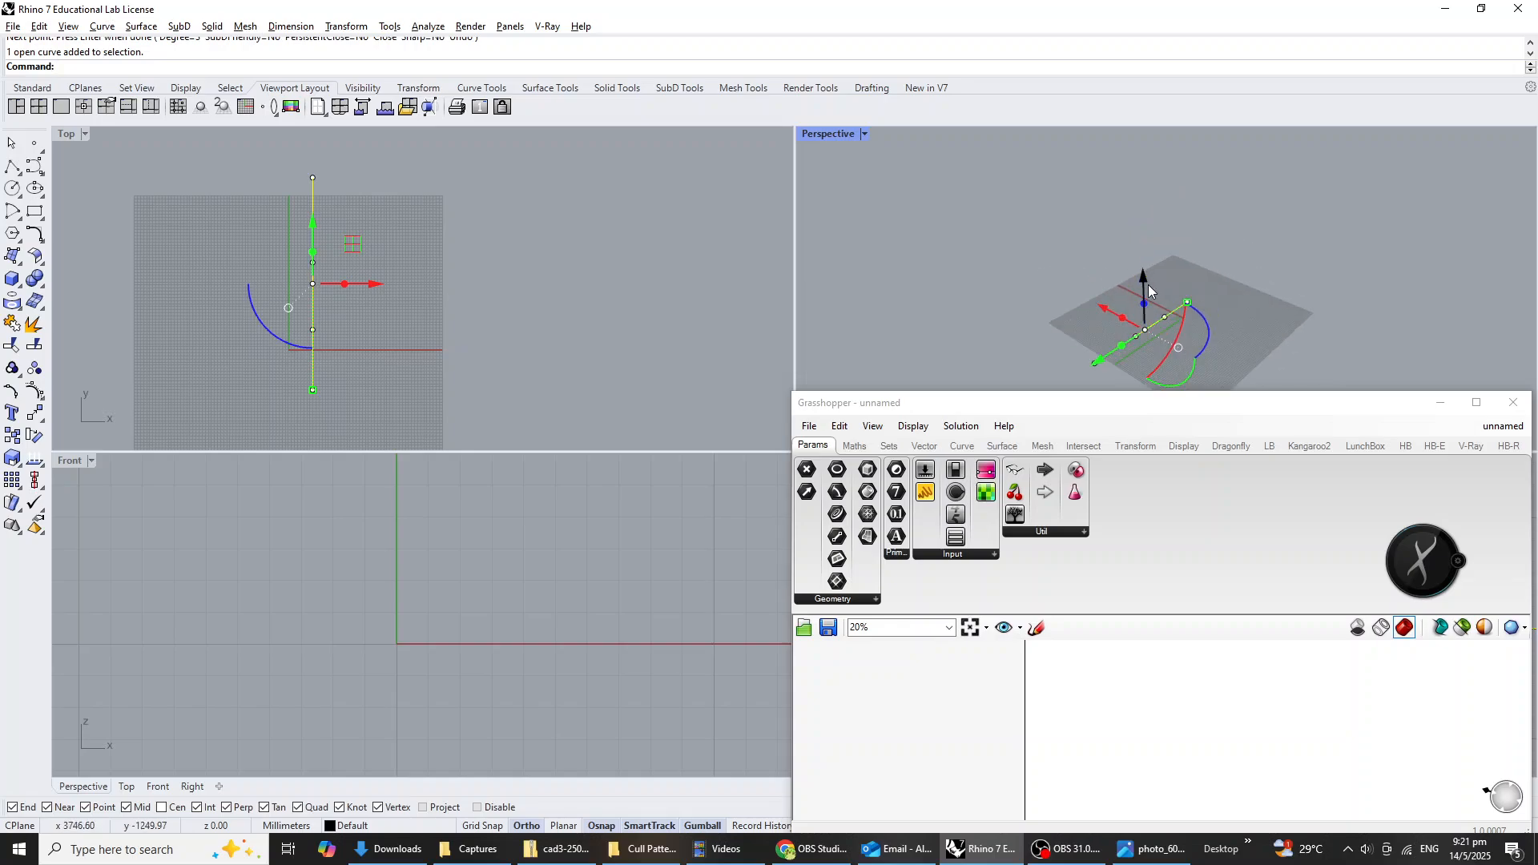
drag(1148, 290, 1133, 178)
click(1251, 256)
Bend the lower curve by moving the two control points at its far end in the negative X direction.
right_drag(1181, 322, 1163, 297)
click(1126, 330)
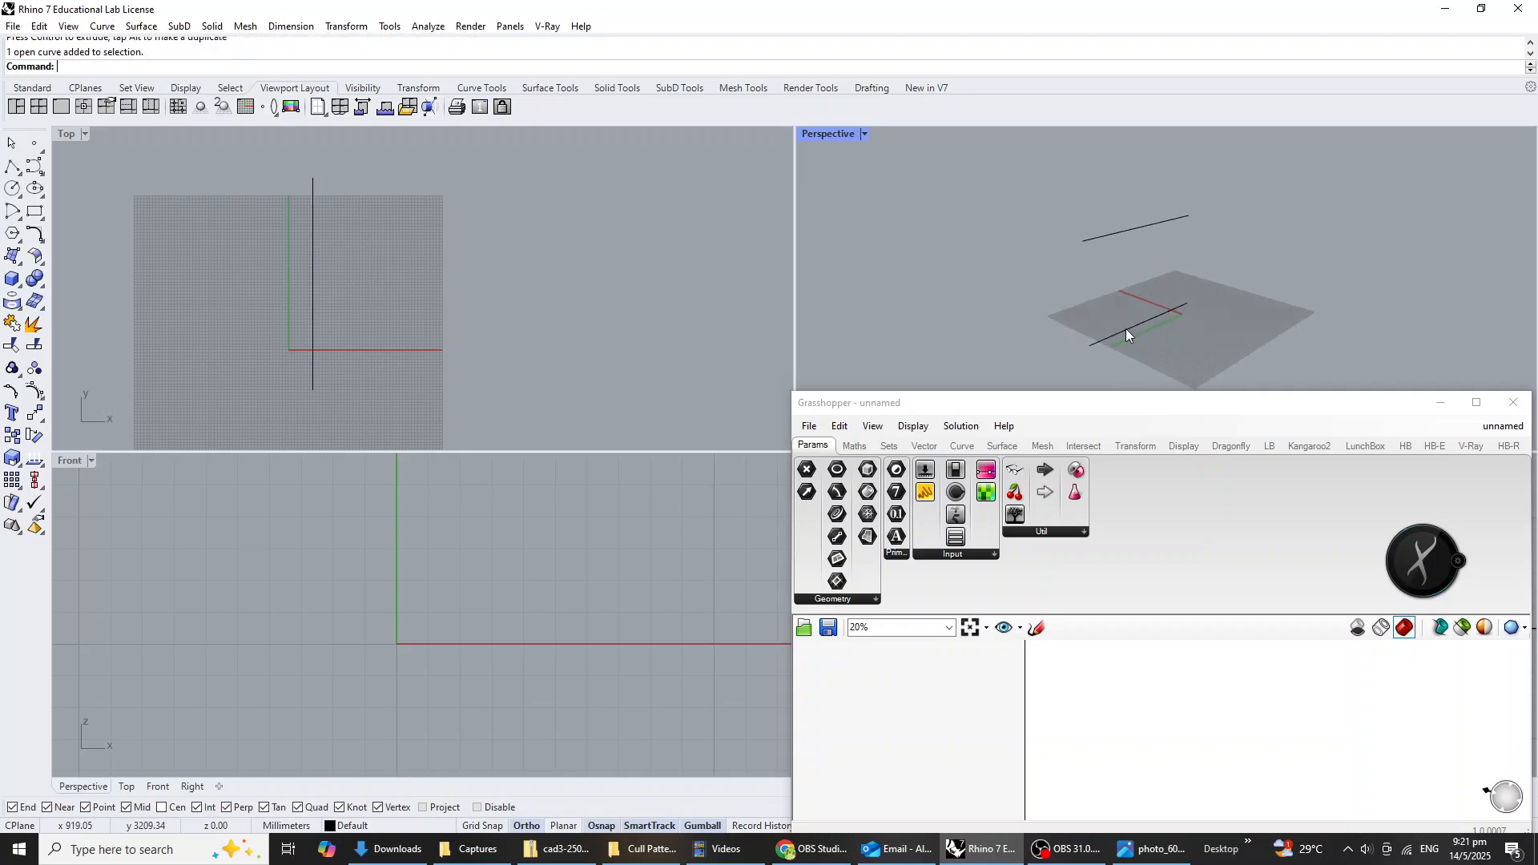
drag(969, 311, 1012, 325)
drag(1140, 372, 1142, 372)
right_drag(1169, 358, 1201, 340)
drag(1099, 324, 1126, 345)
click(1254, 283)
Bend the upper curve the opposite way by moving its third control point in the positive X direction.
click(1154, 244)
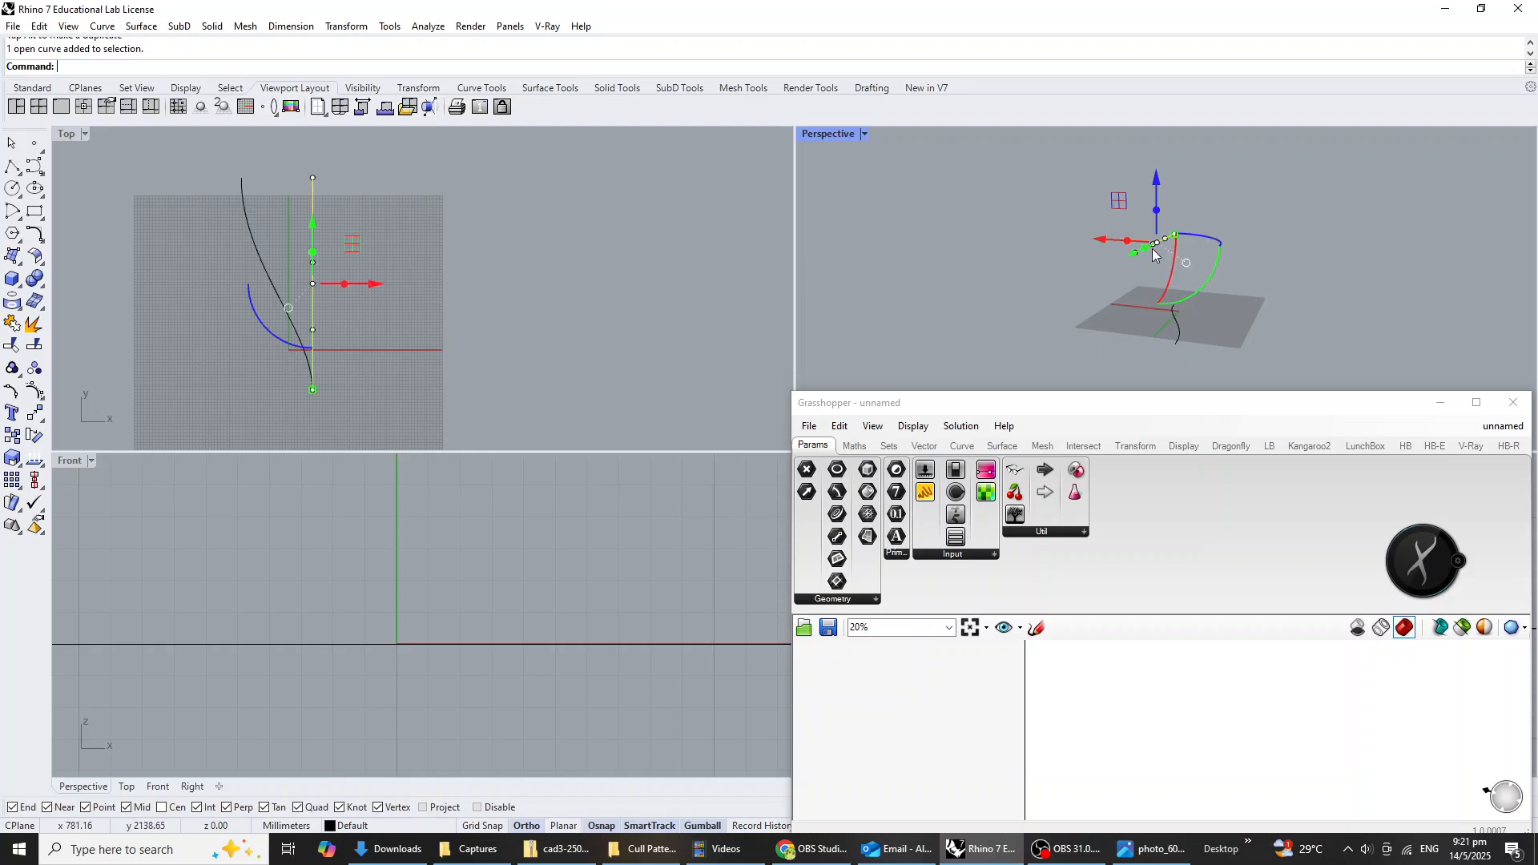
right_drag(1154, 246, 1186, 257)
click(1187, 257)
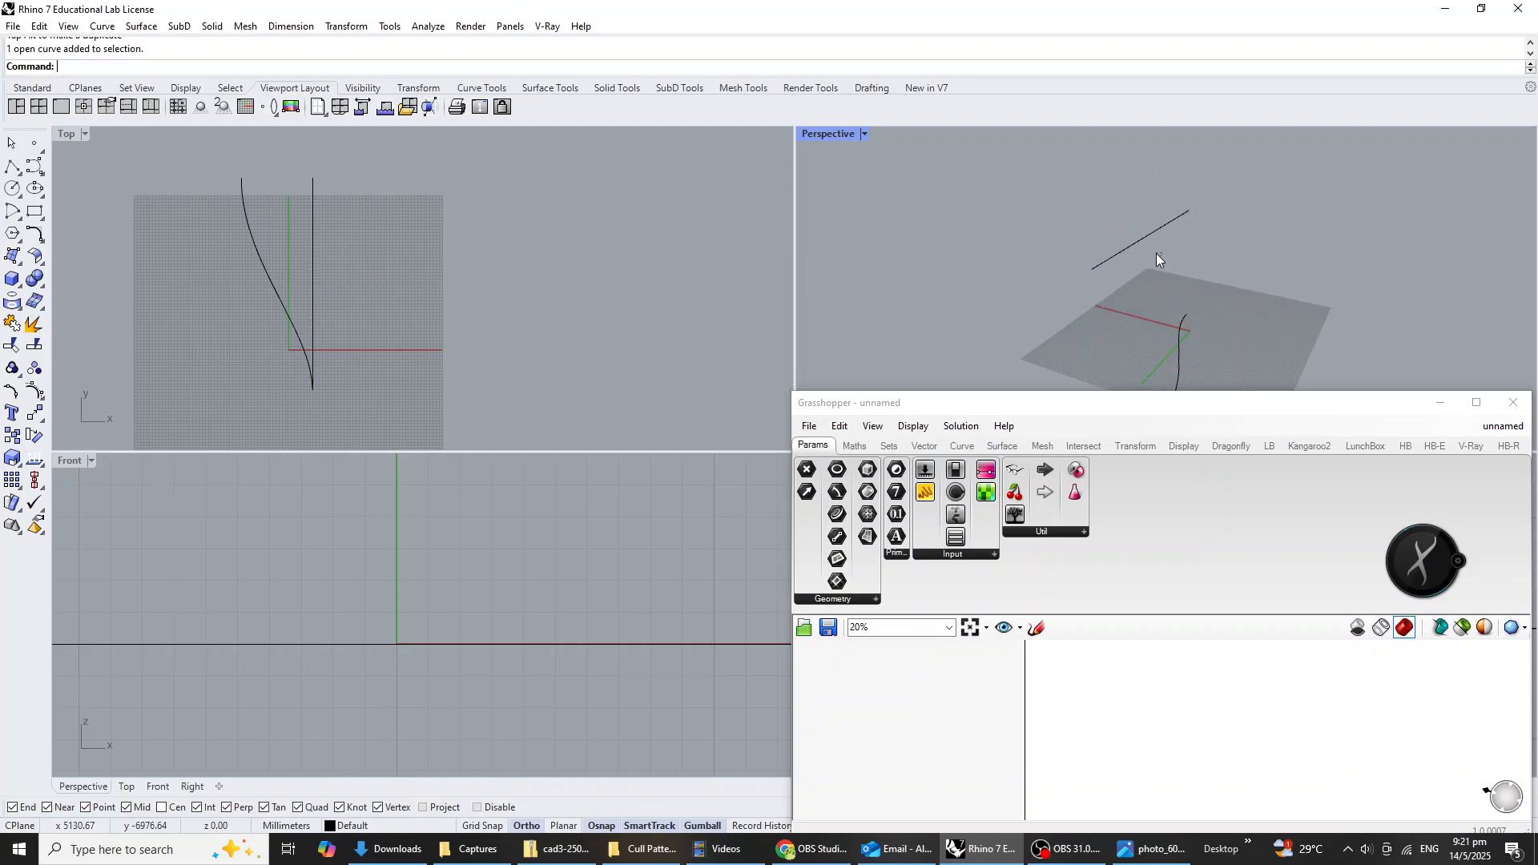
click(1146, 233)
click(1081, 216)
drag(1088, 213, 1047, 225)
click(1266, 293)
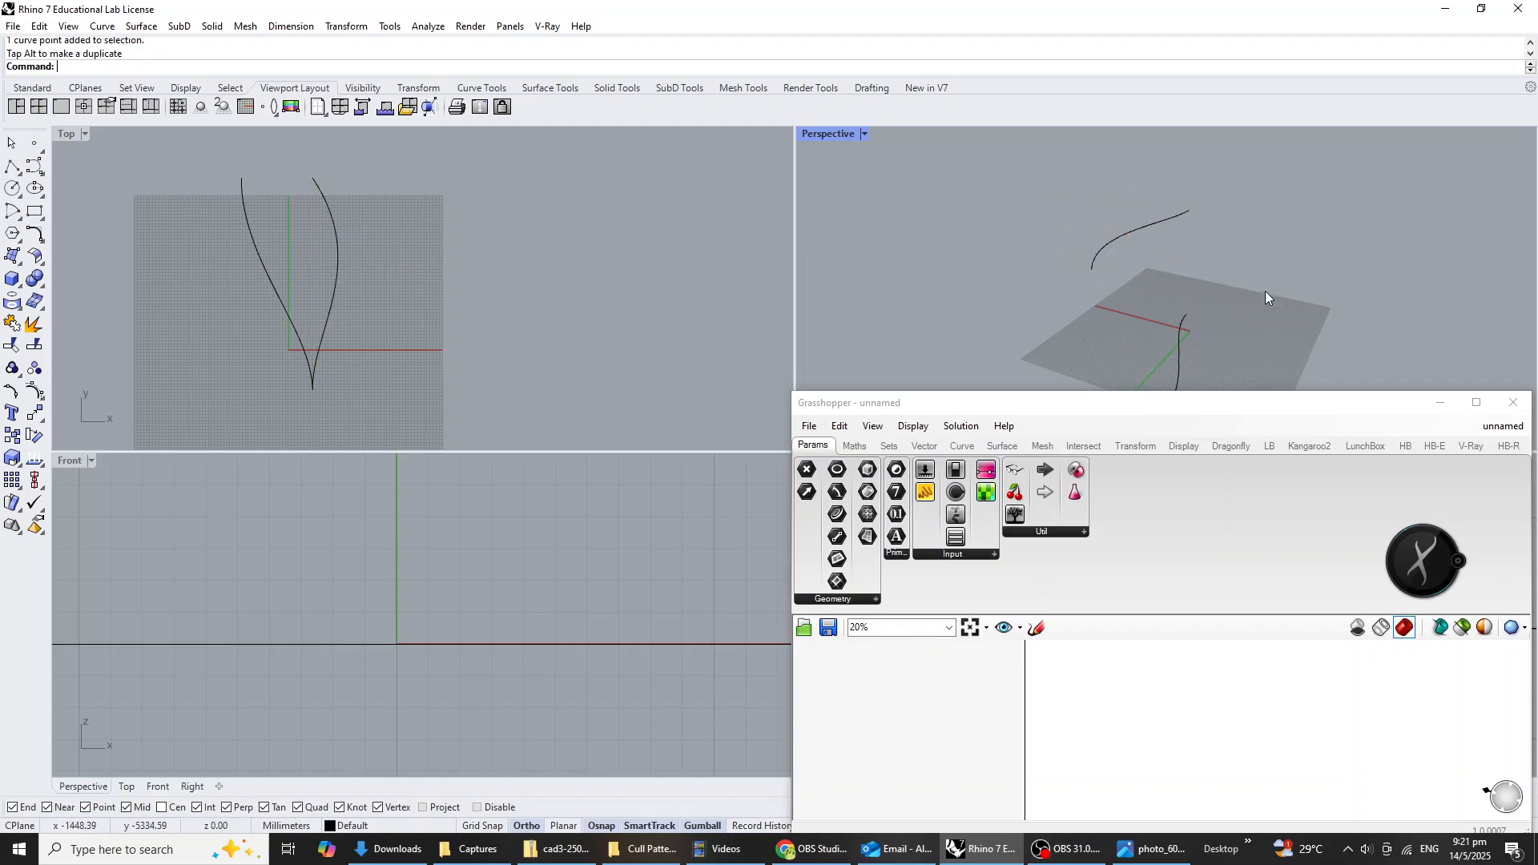
Show the upper curve's control points with PointsOn and hide them again.
right_drag(1266, 292, 1146, 281)
drag(1112, 415, 239, 538)
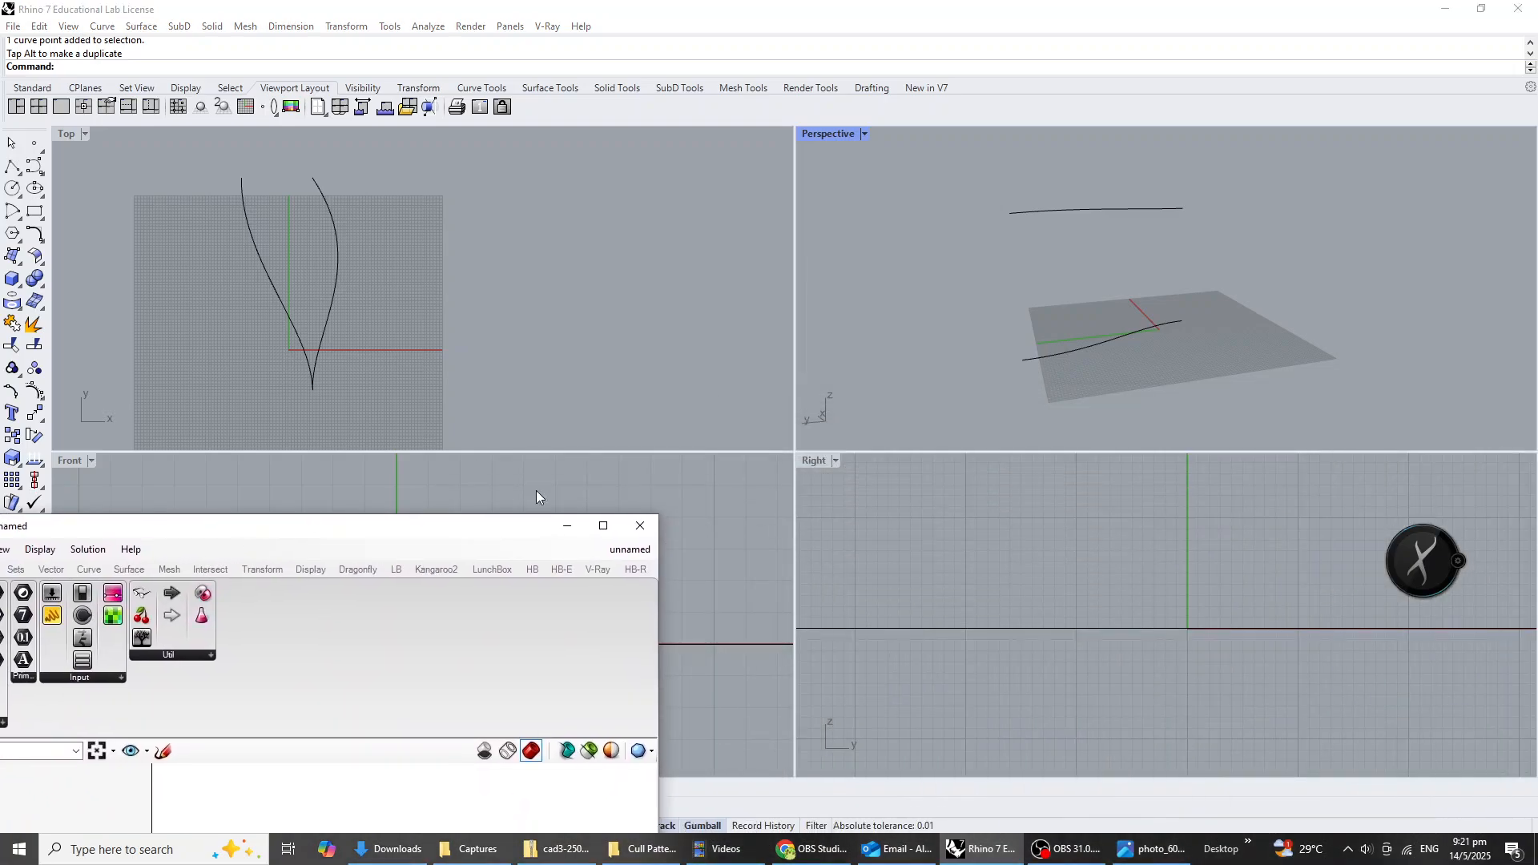
click(1103, 208)
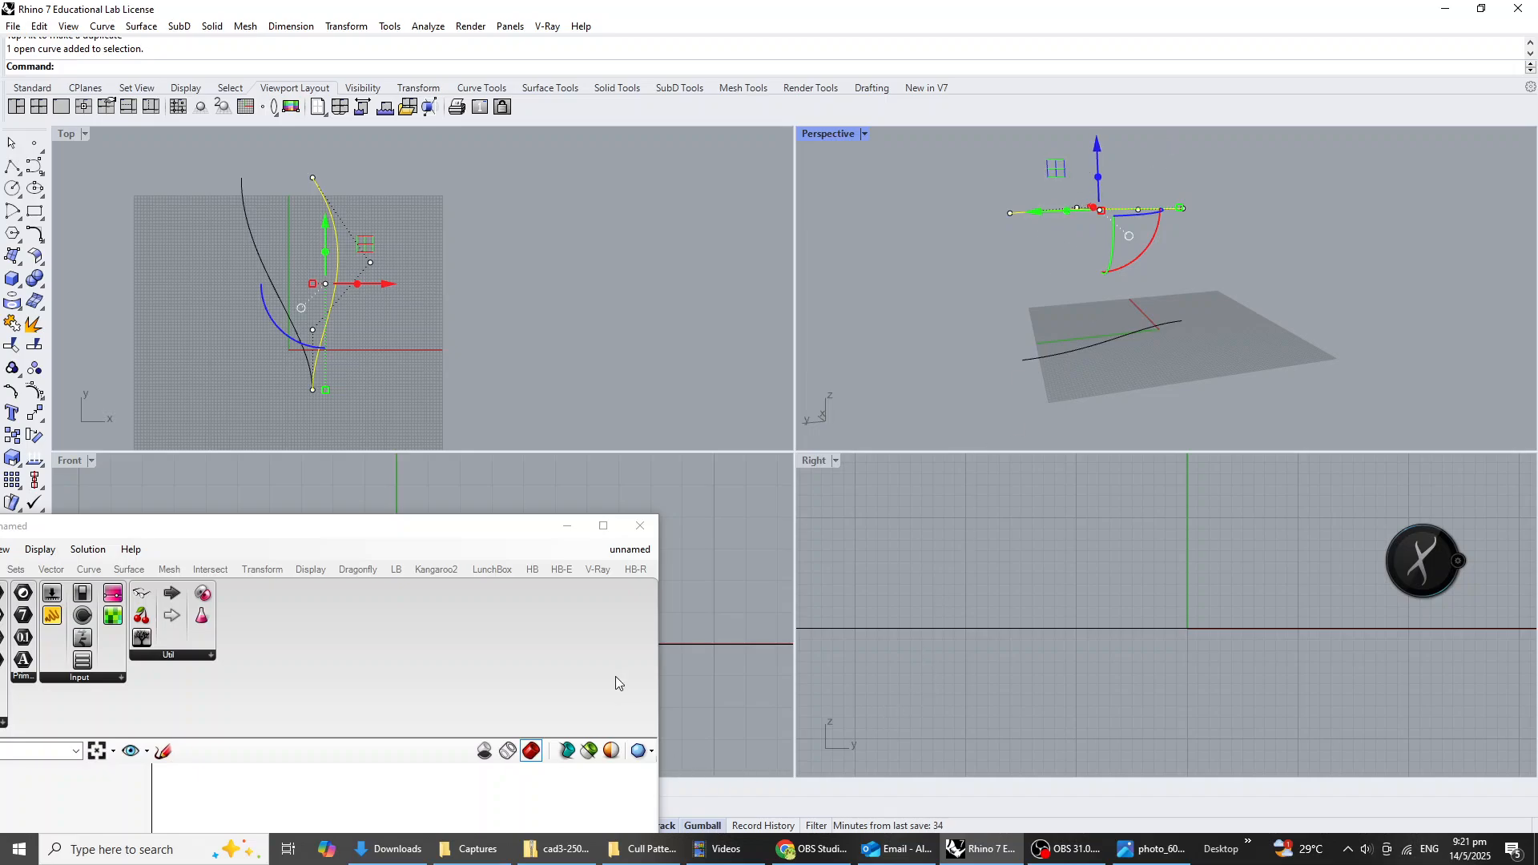
right_drag(975, 269, 1006, 304)
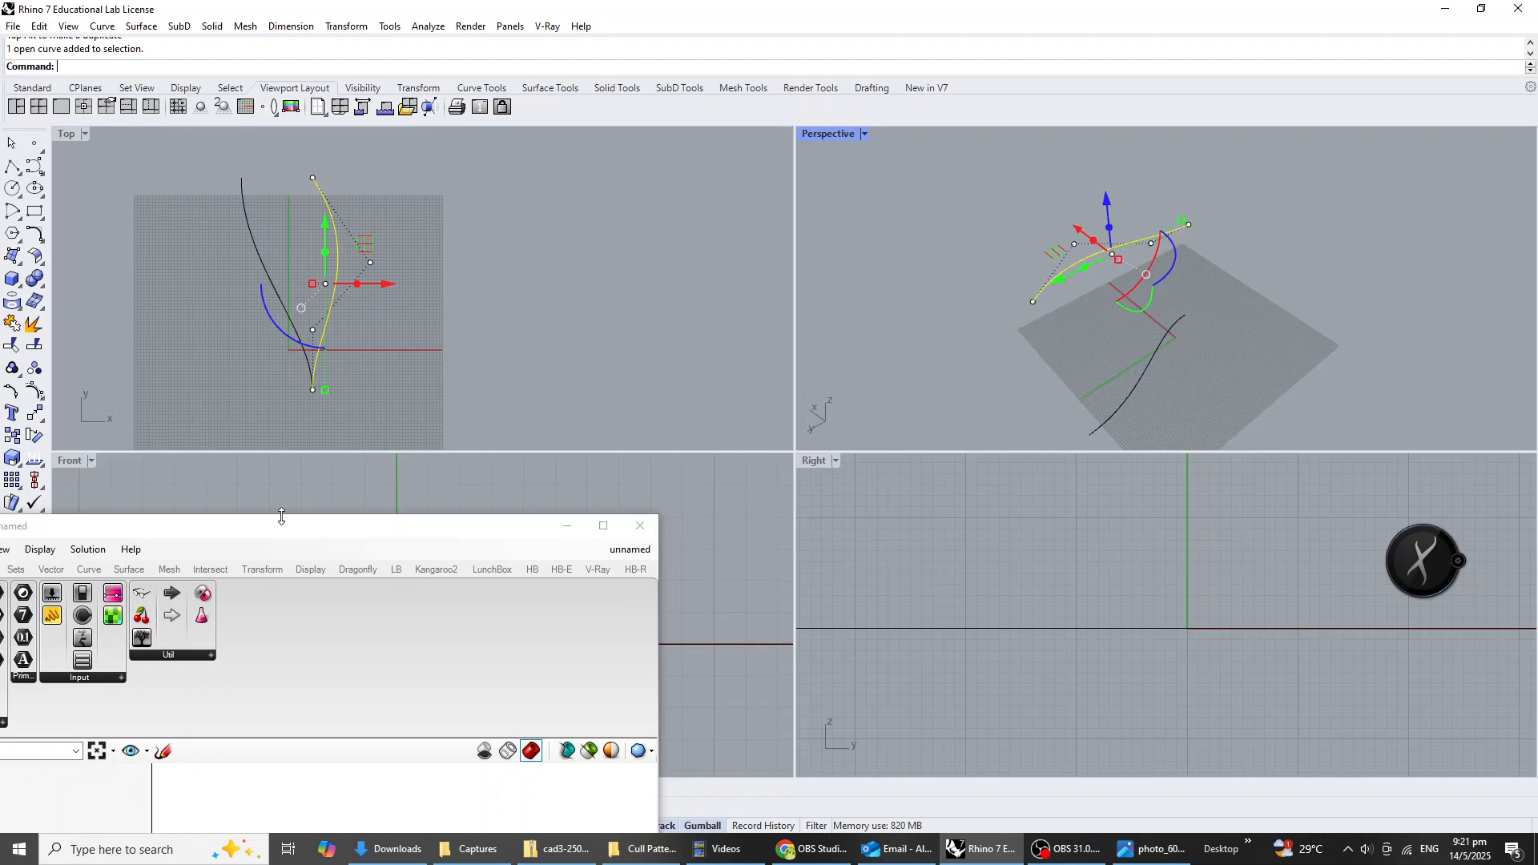
drag(281, 519, 1306, 501)
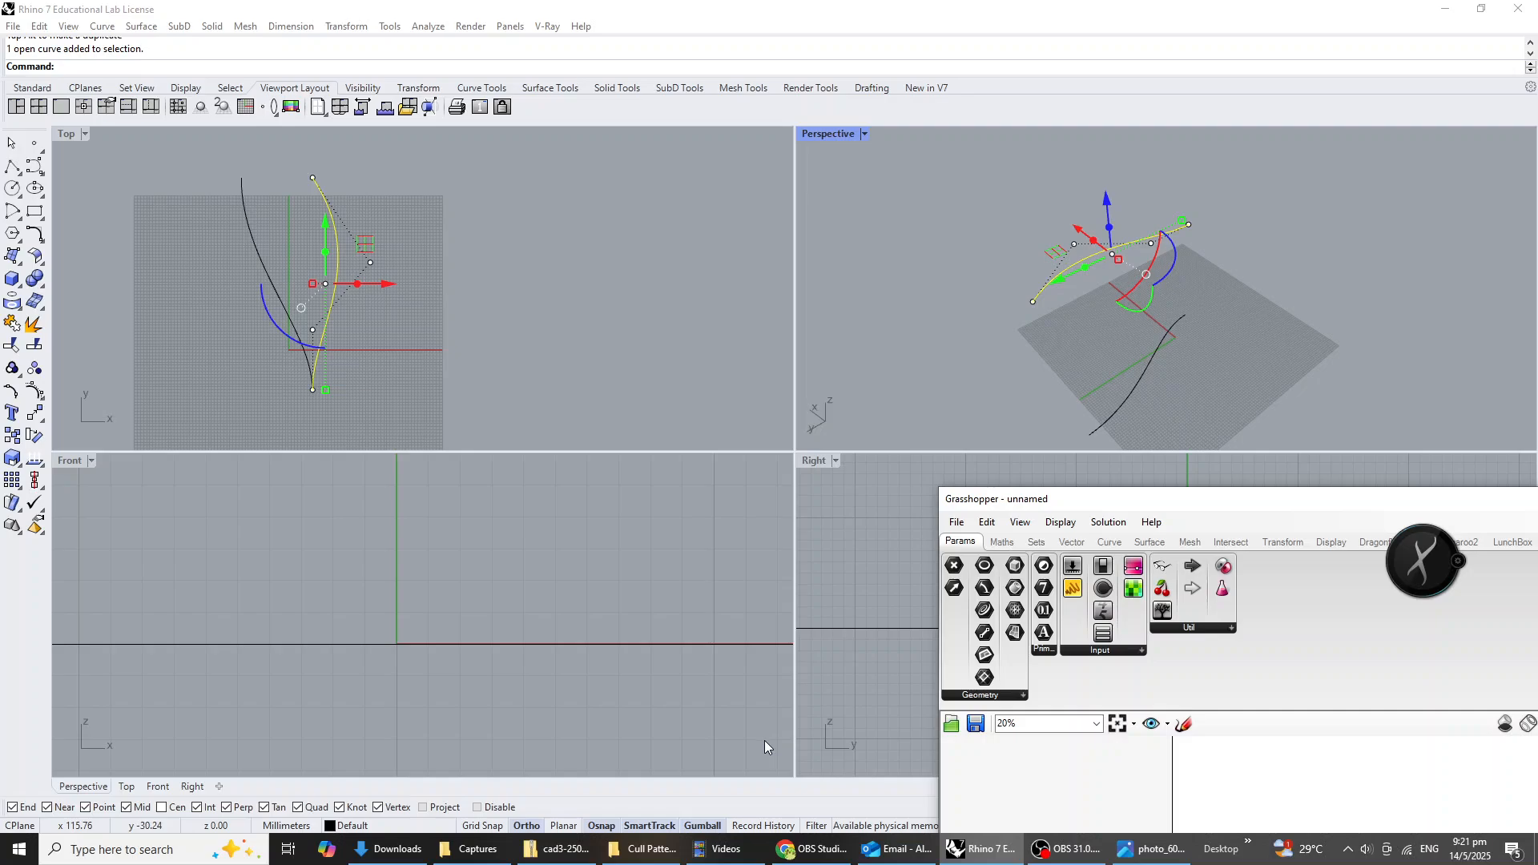
key(F10)
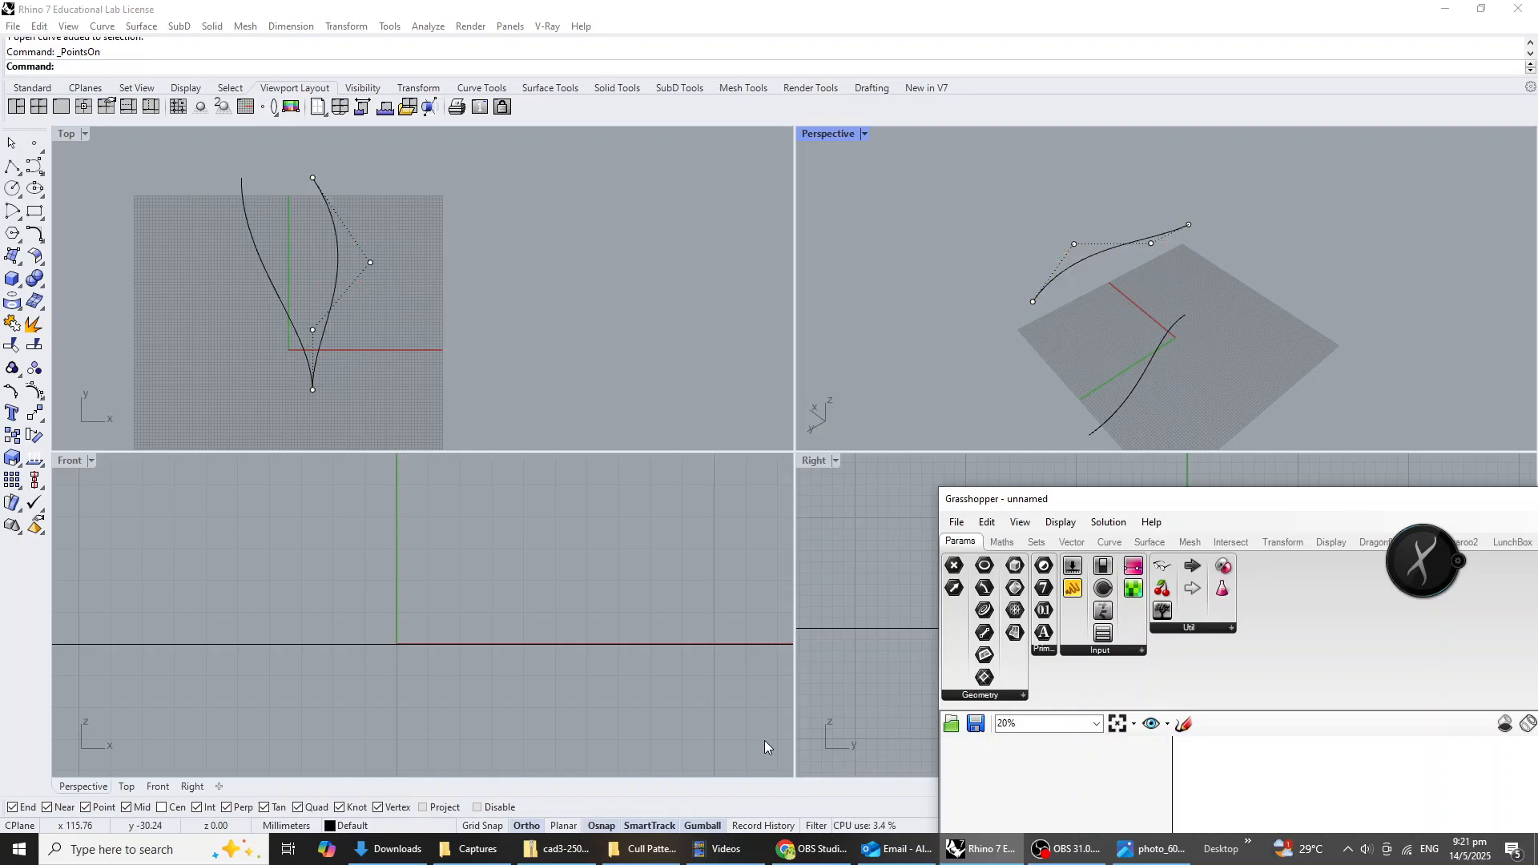
key(F10)
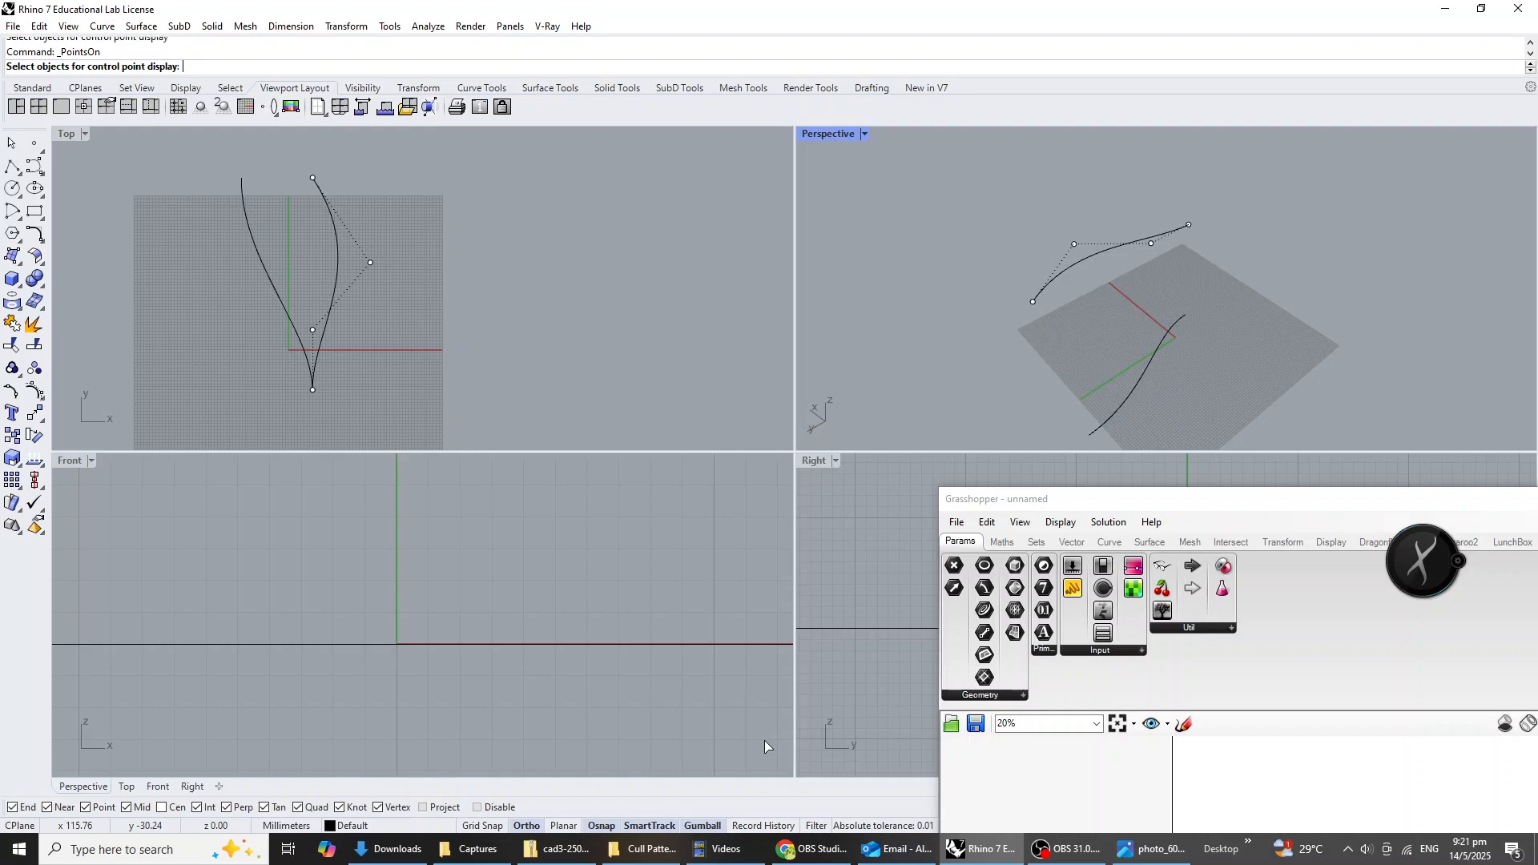
key(Return)
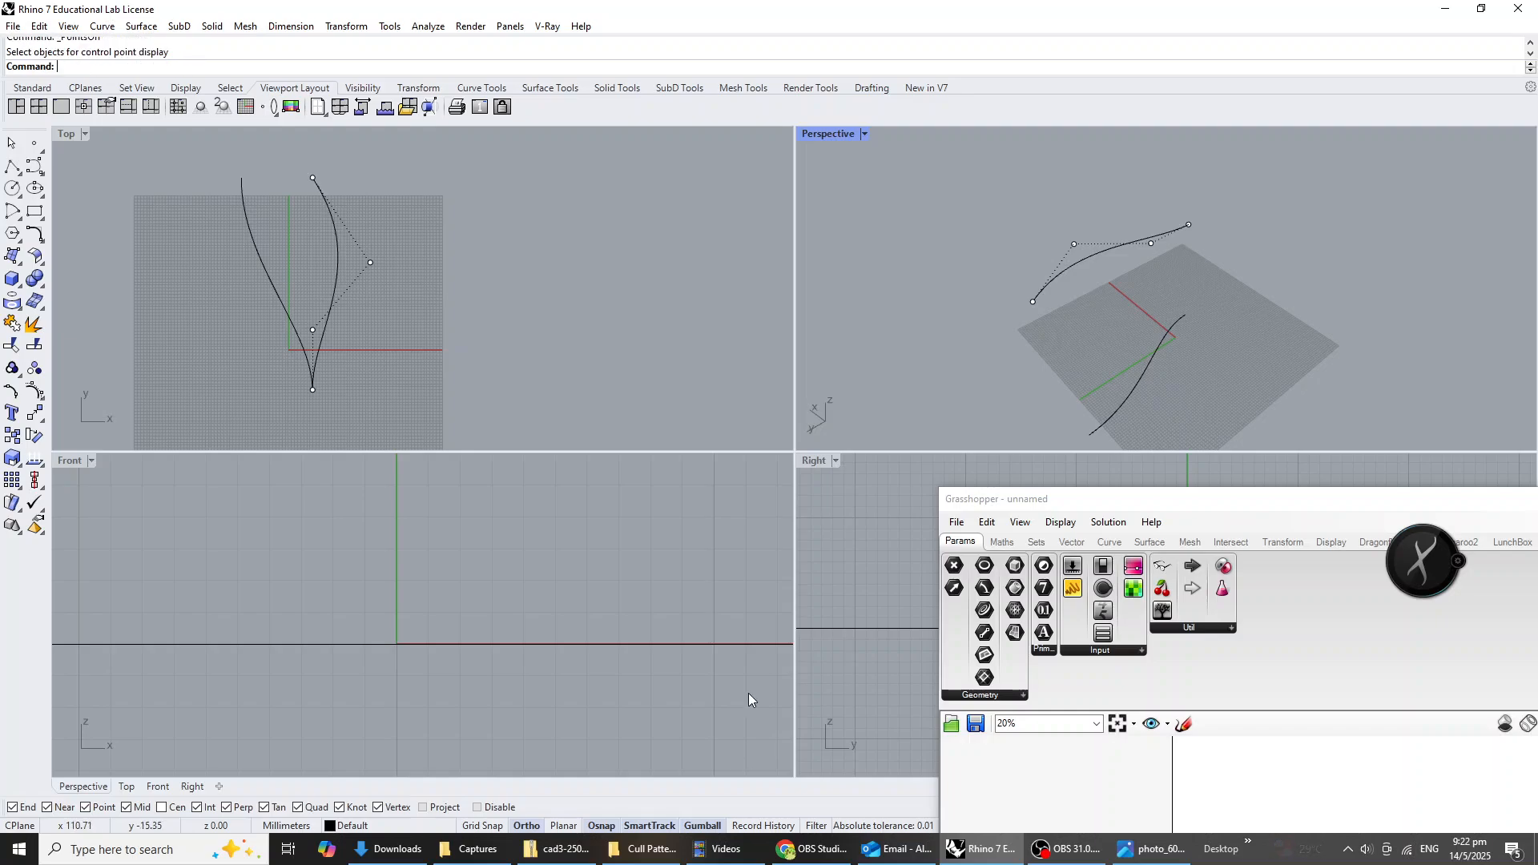
text(Ptson)
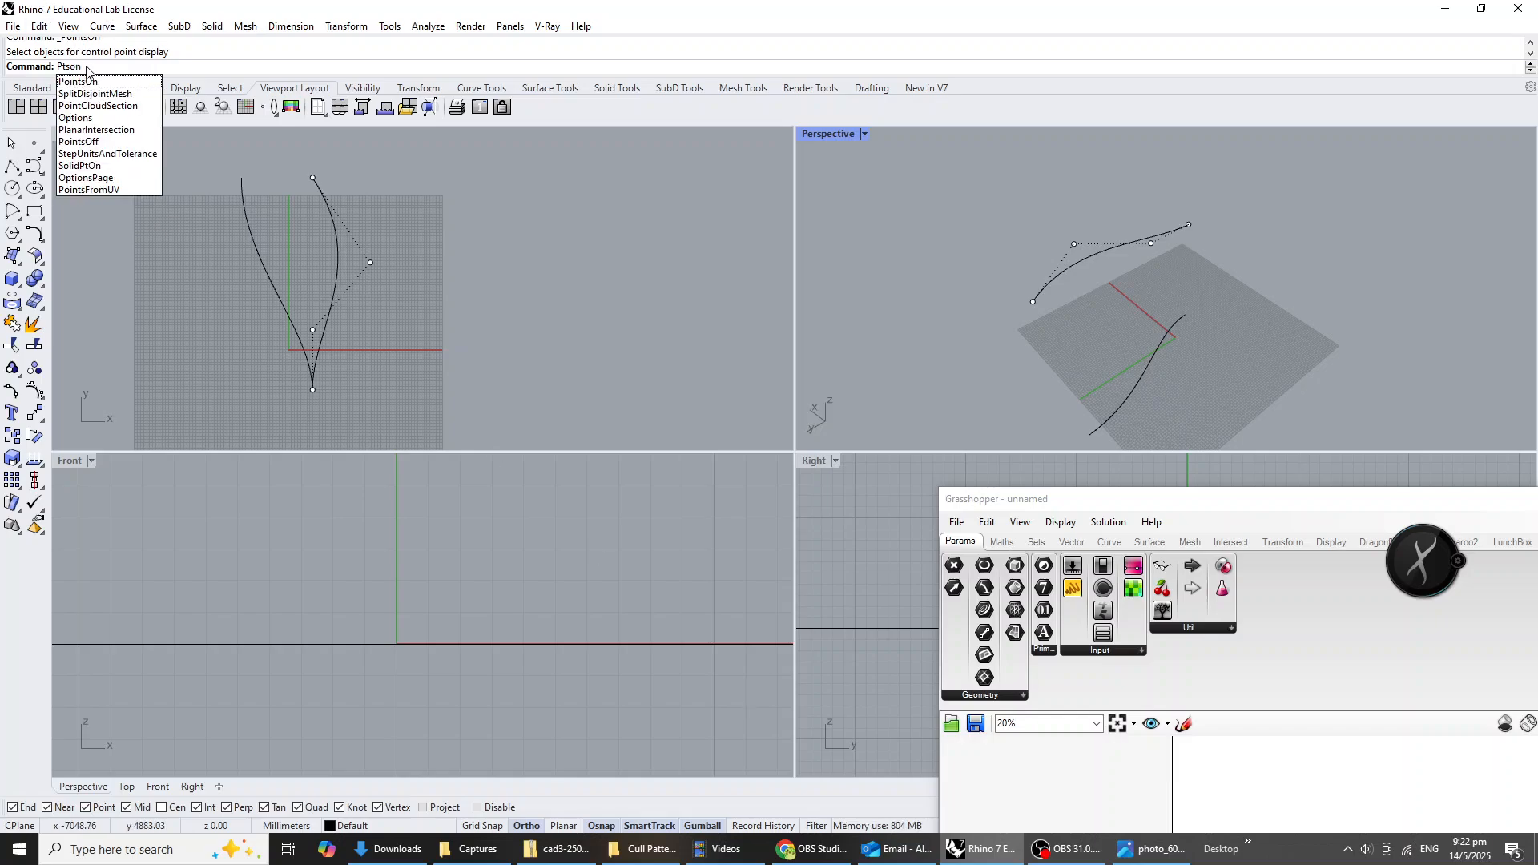
key(Escape)
right_drag(1218, 330, 1199, 311)
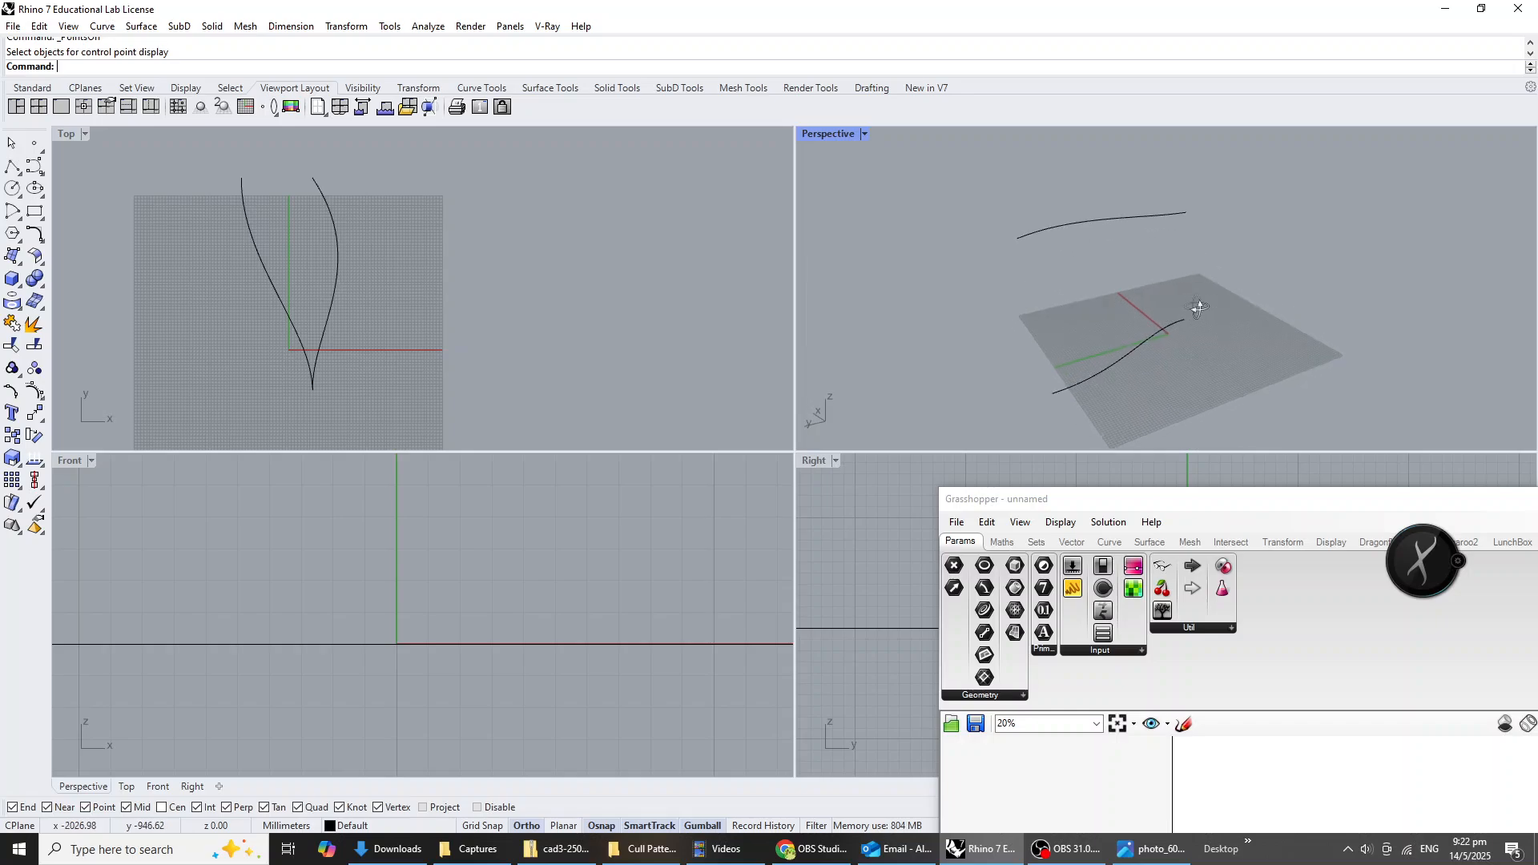
Move the Grasshopper window clear of the Perspective view and add a Curve parameter to the canvas.
drag(1234, 506, 437, 223)
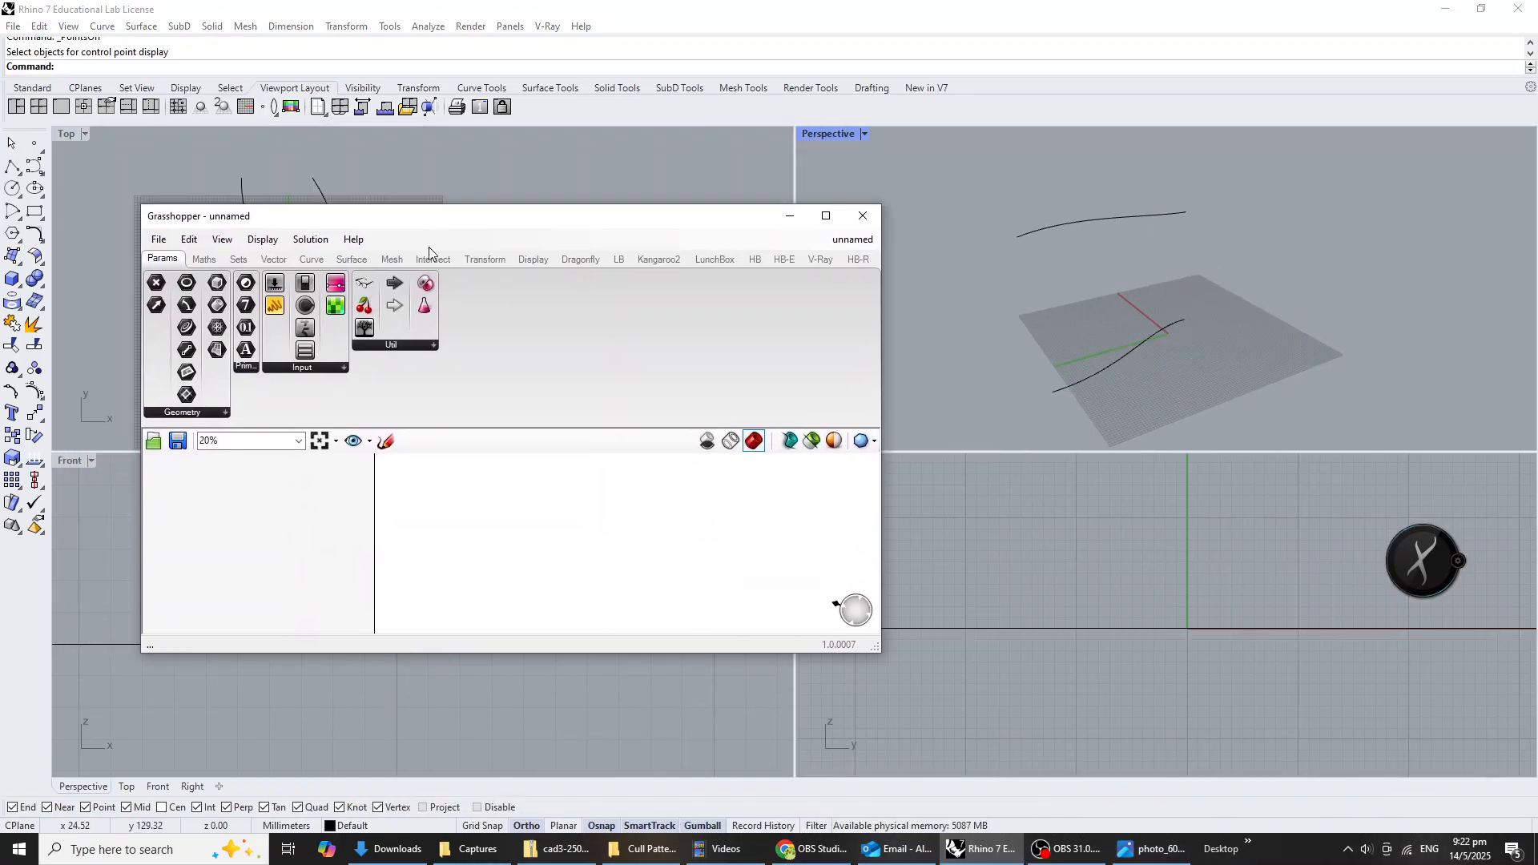
double_click(463, 574)
text(crv)
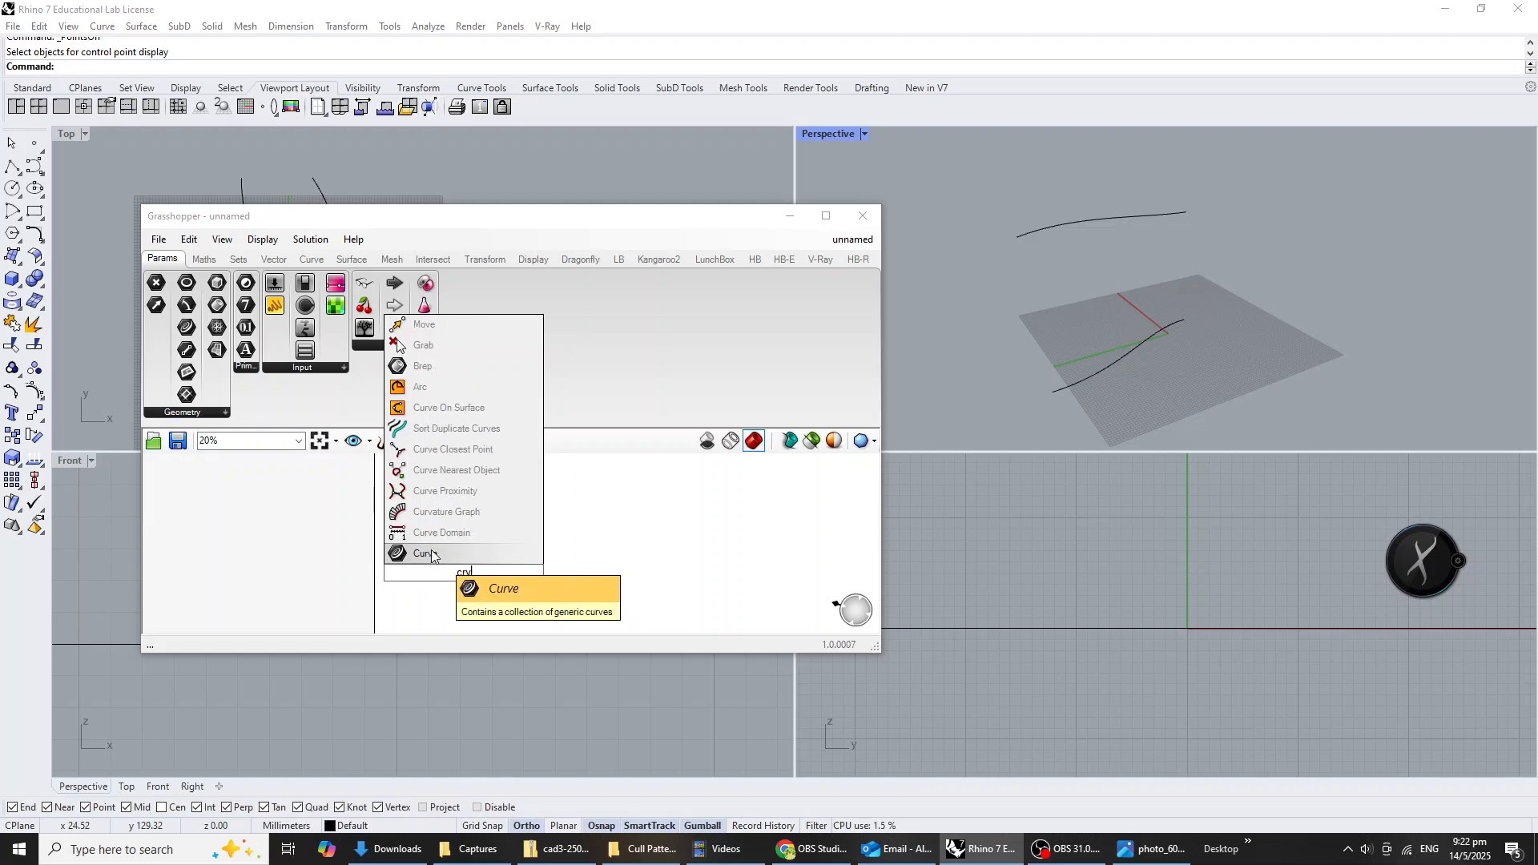
click(431, 551)
scroll(483, 590, up, 5)
right_drag(452, 581, 581, 434)
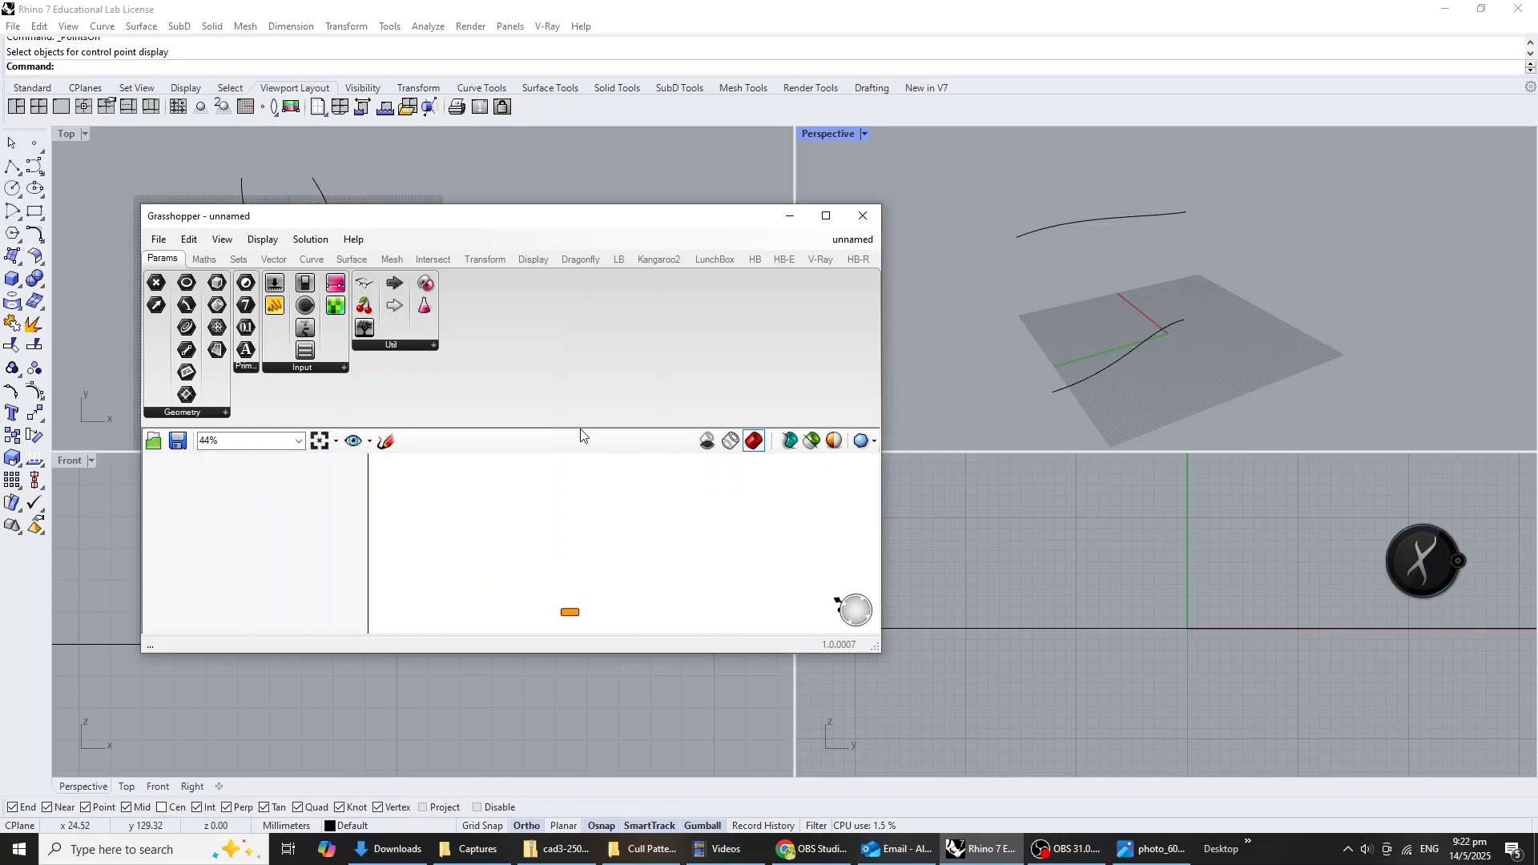
scroll(589, 589, down, 2)
drag(576, 606, 535, 528)
scroll(535, 524, up, 10)
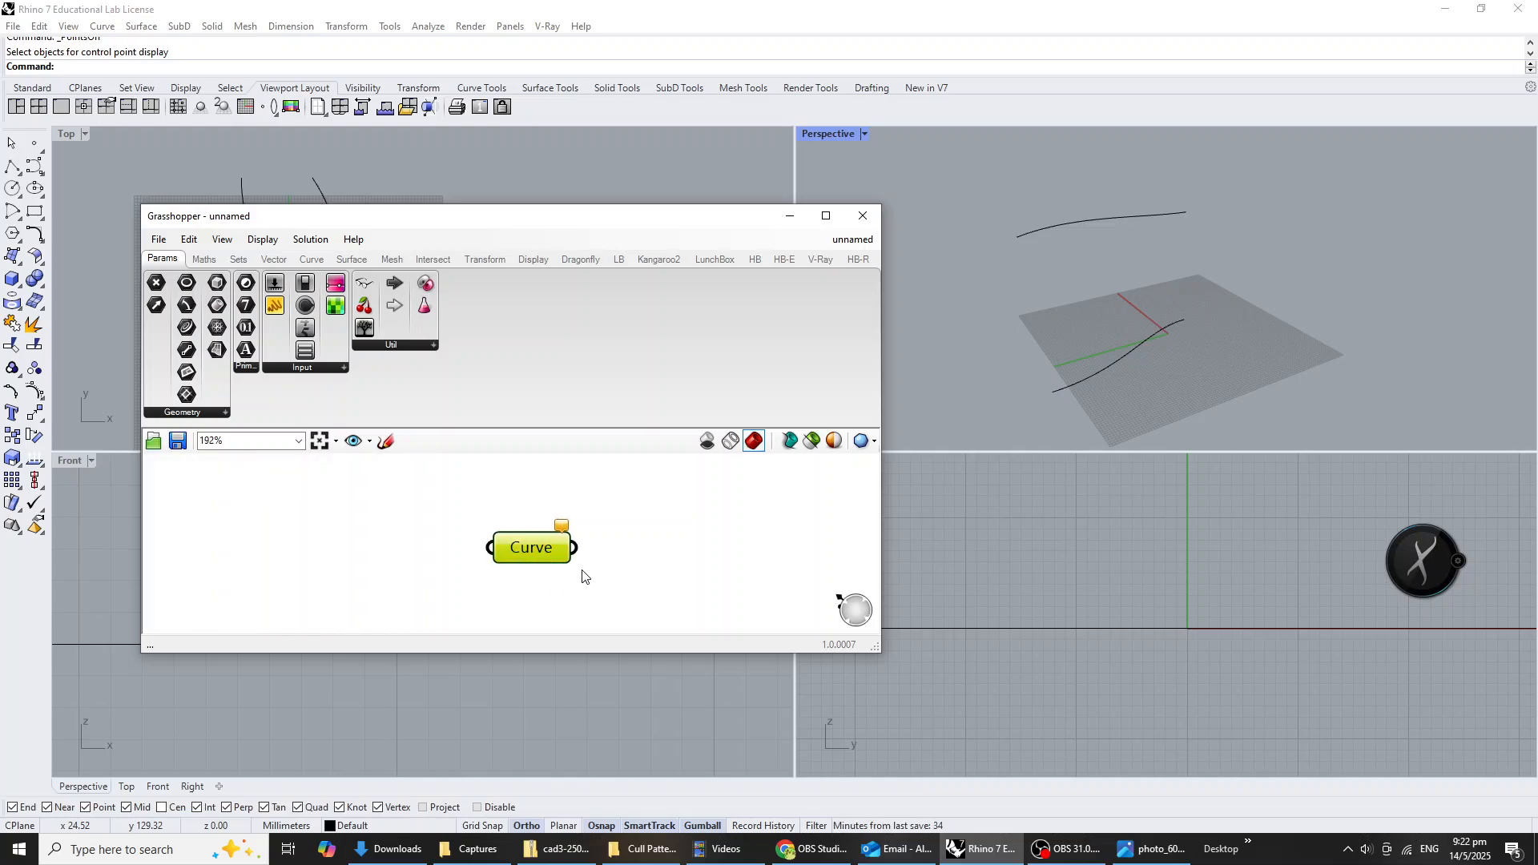
Duplicate the Curve parameter and place the copy directly below the original.
key(ctrl+c)
key(ctrl+v)
drag(542, 565, 543, 604)
click(631, 520)
Reference the upper Rhino curve in the first Curve parameter and the lower Rhino curve in the duplicate.
right_click(546, 540)
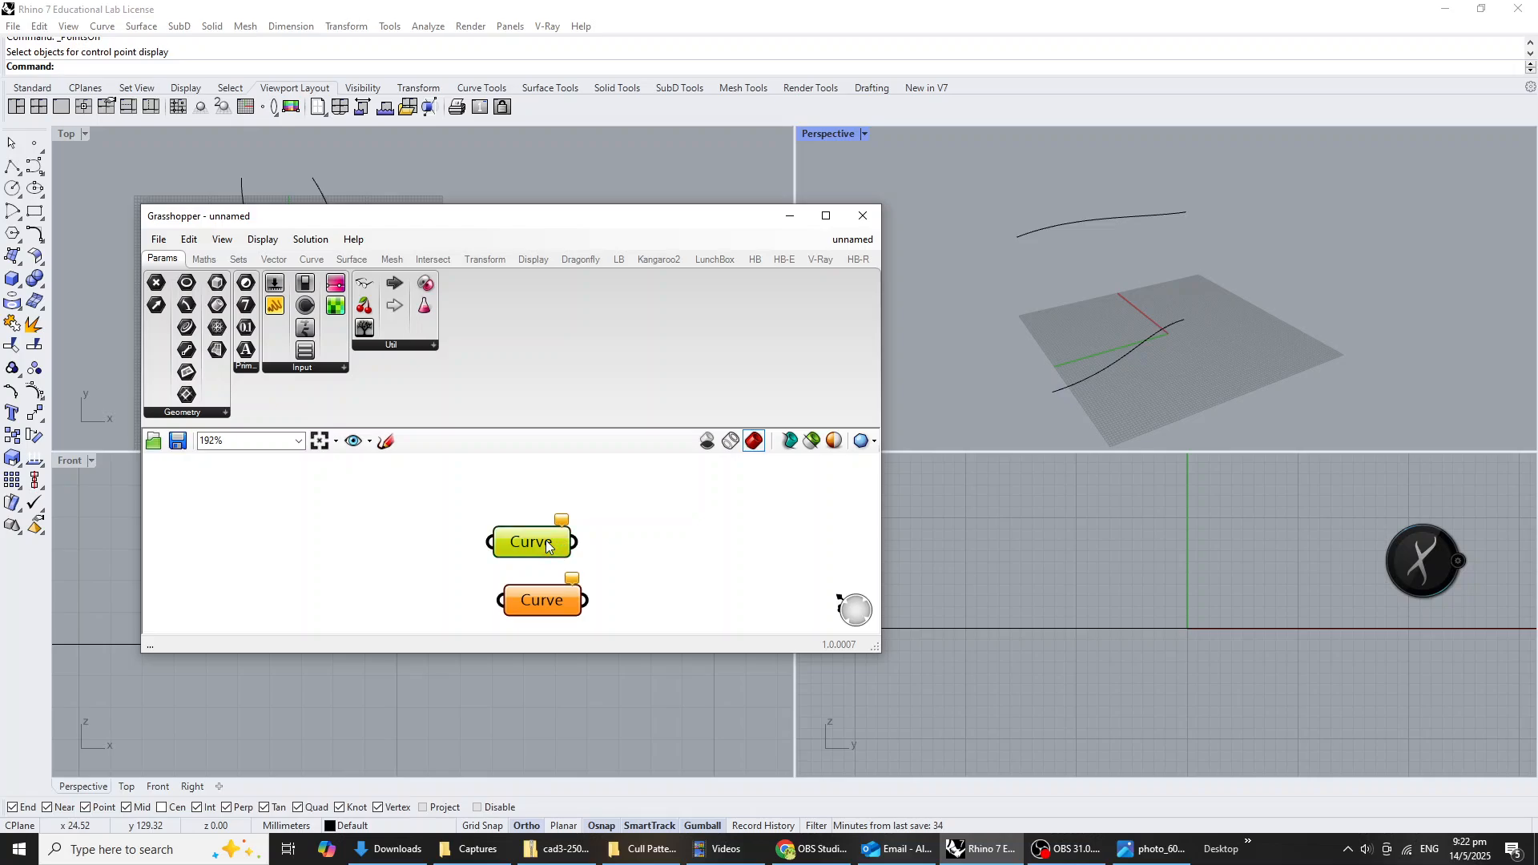
click(684, 707)
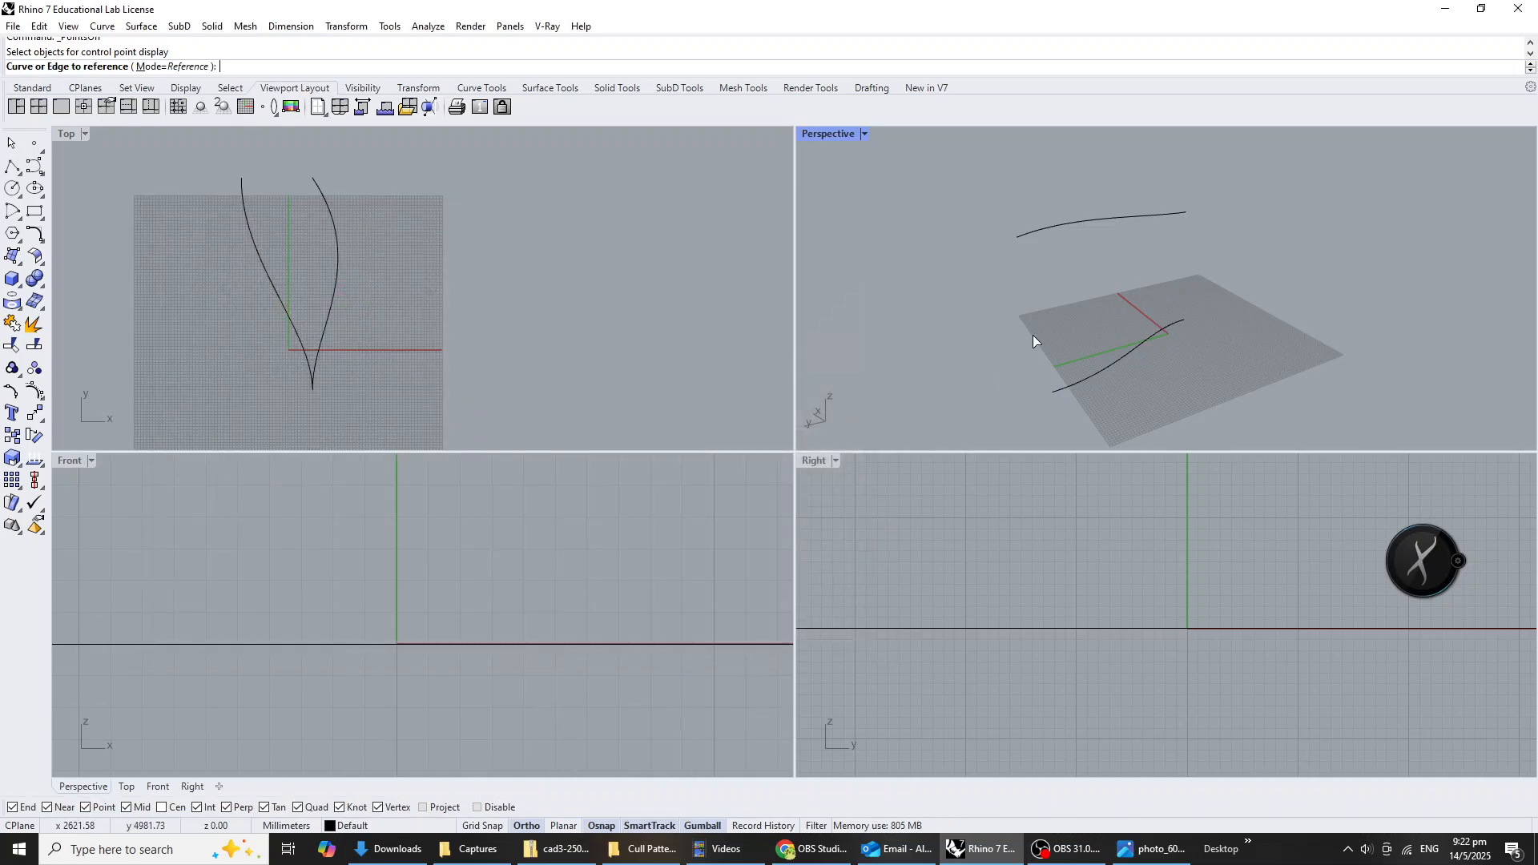
click(1077, 225)
click(545, 600)
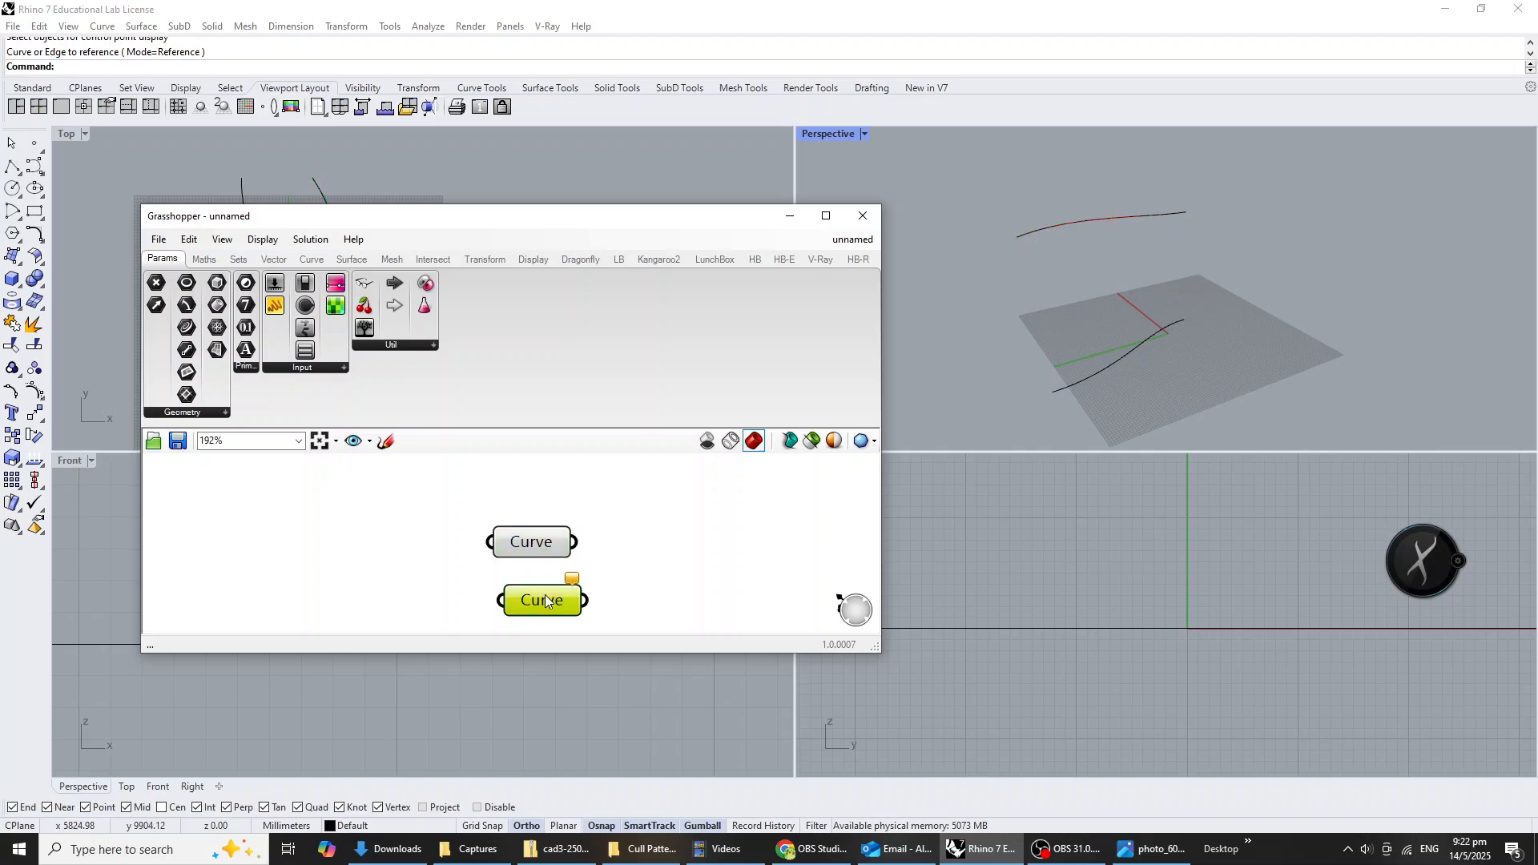
right_click(545, 601)
click(666, 705)
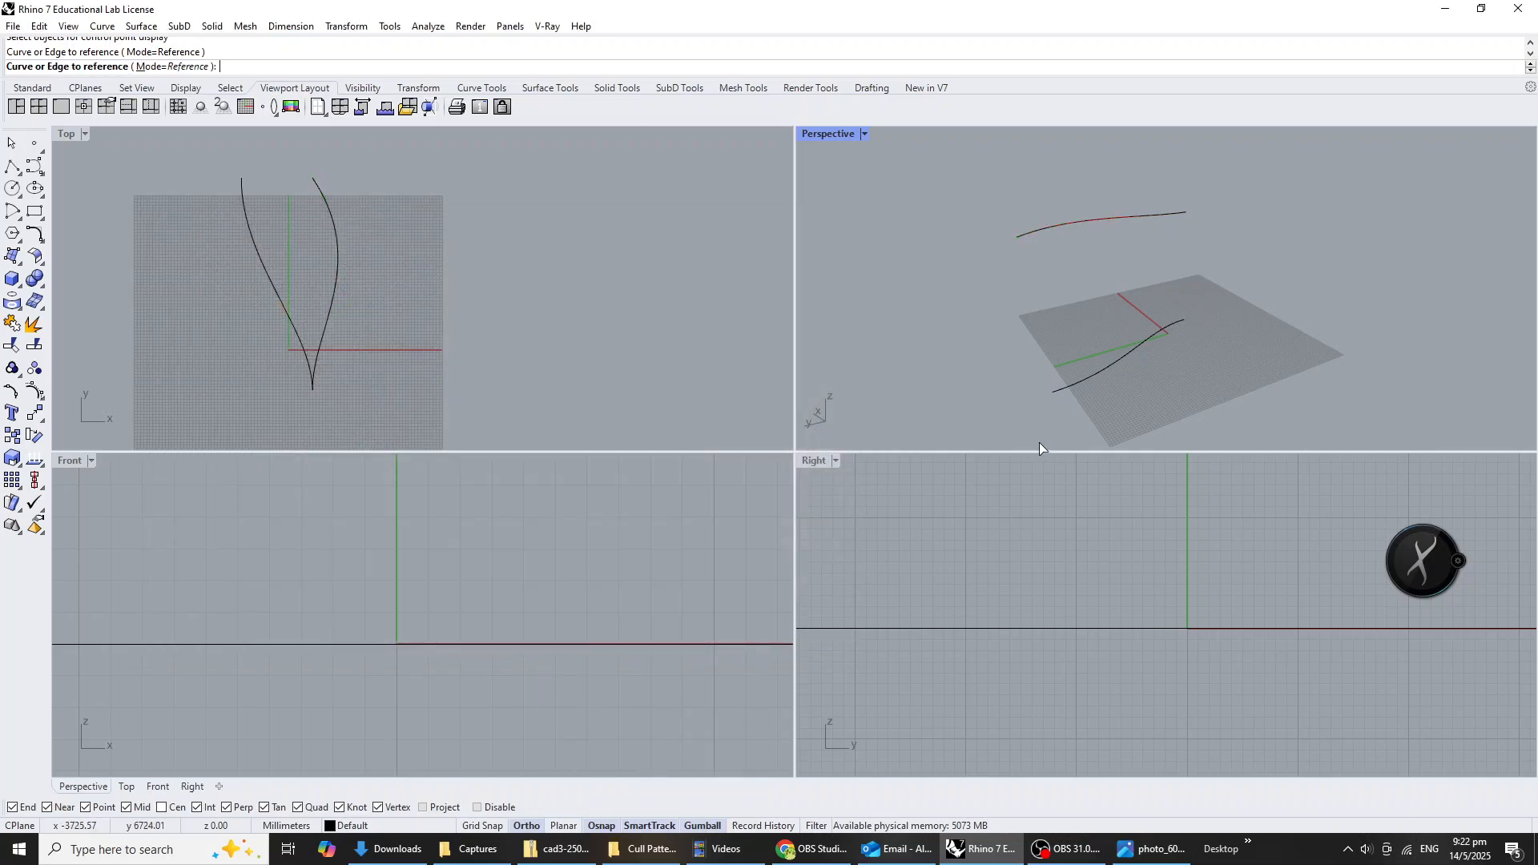
click(1100, 373)
Add a Loft component beside the Curve parameters and connect both of them to its Curves input.
double_click(699, 533)
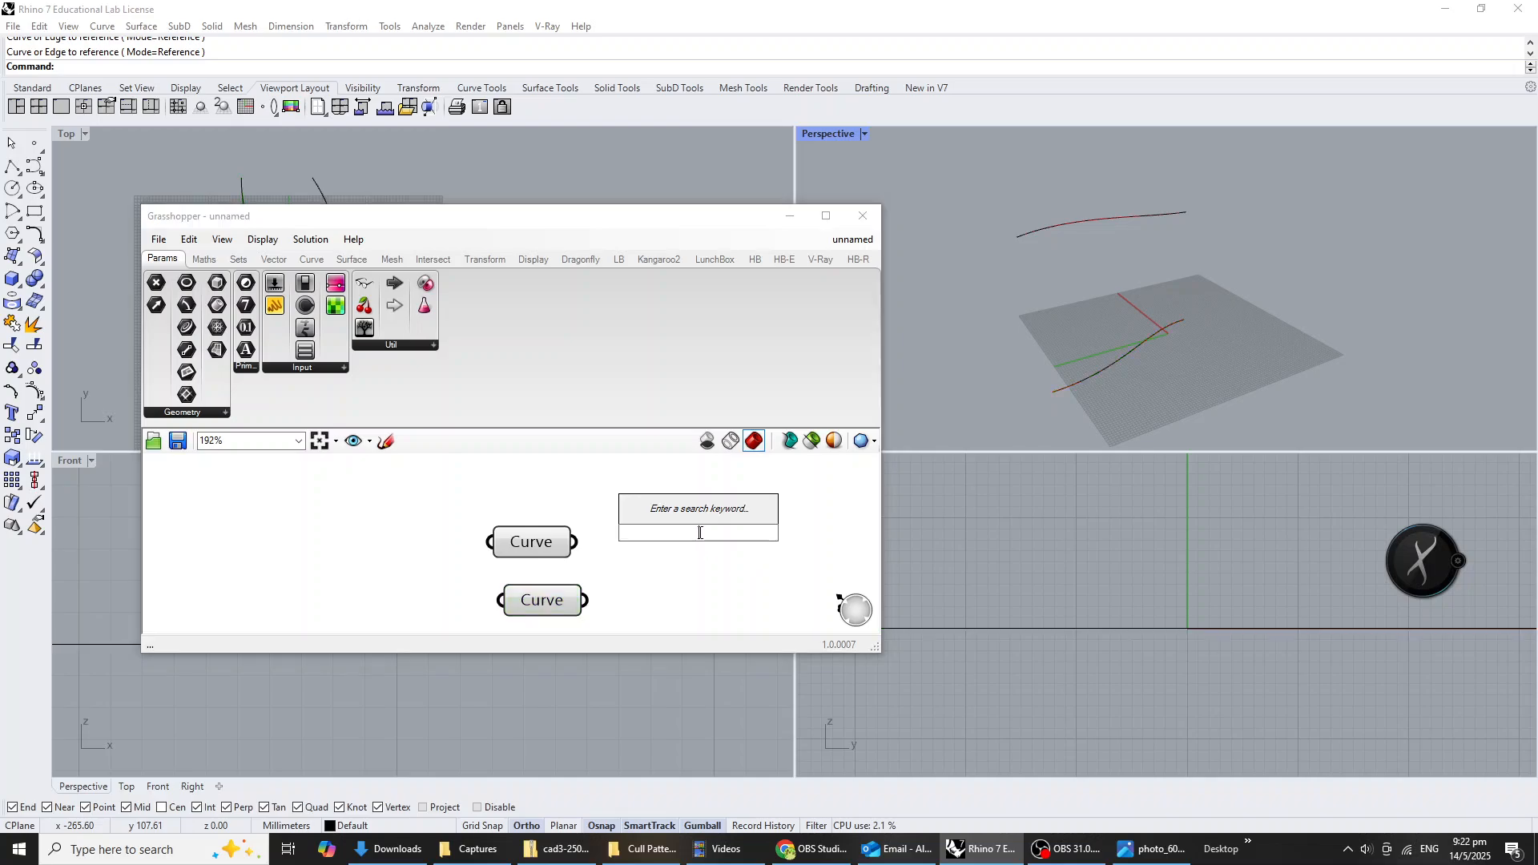
text(loft)
key(Return)
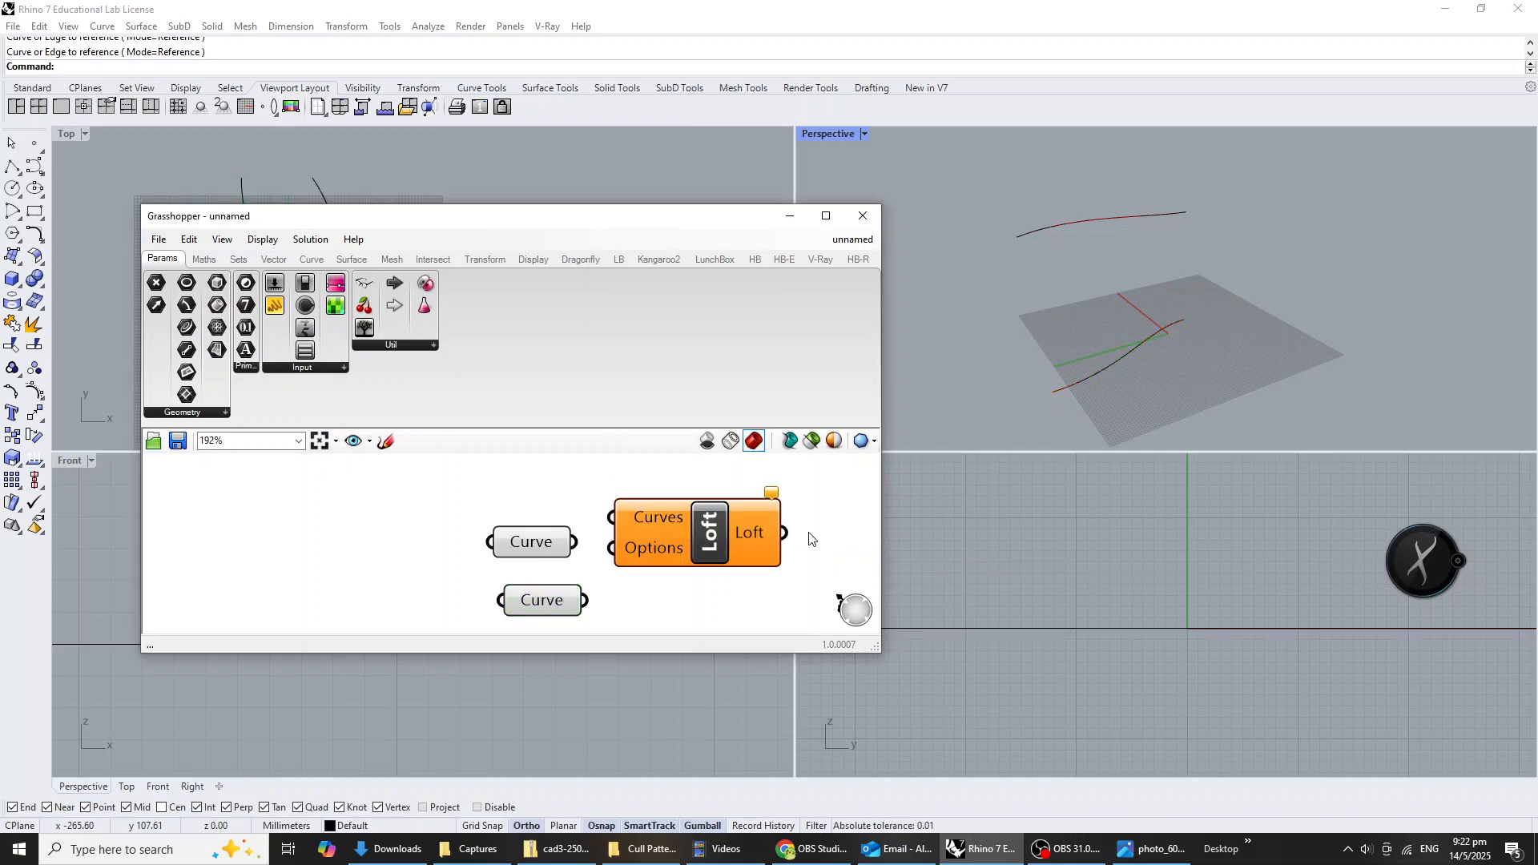
drag(754, 543, 780, 591)
drag(575, 541, 648, 565)
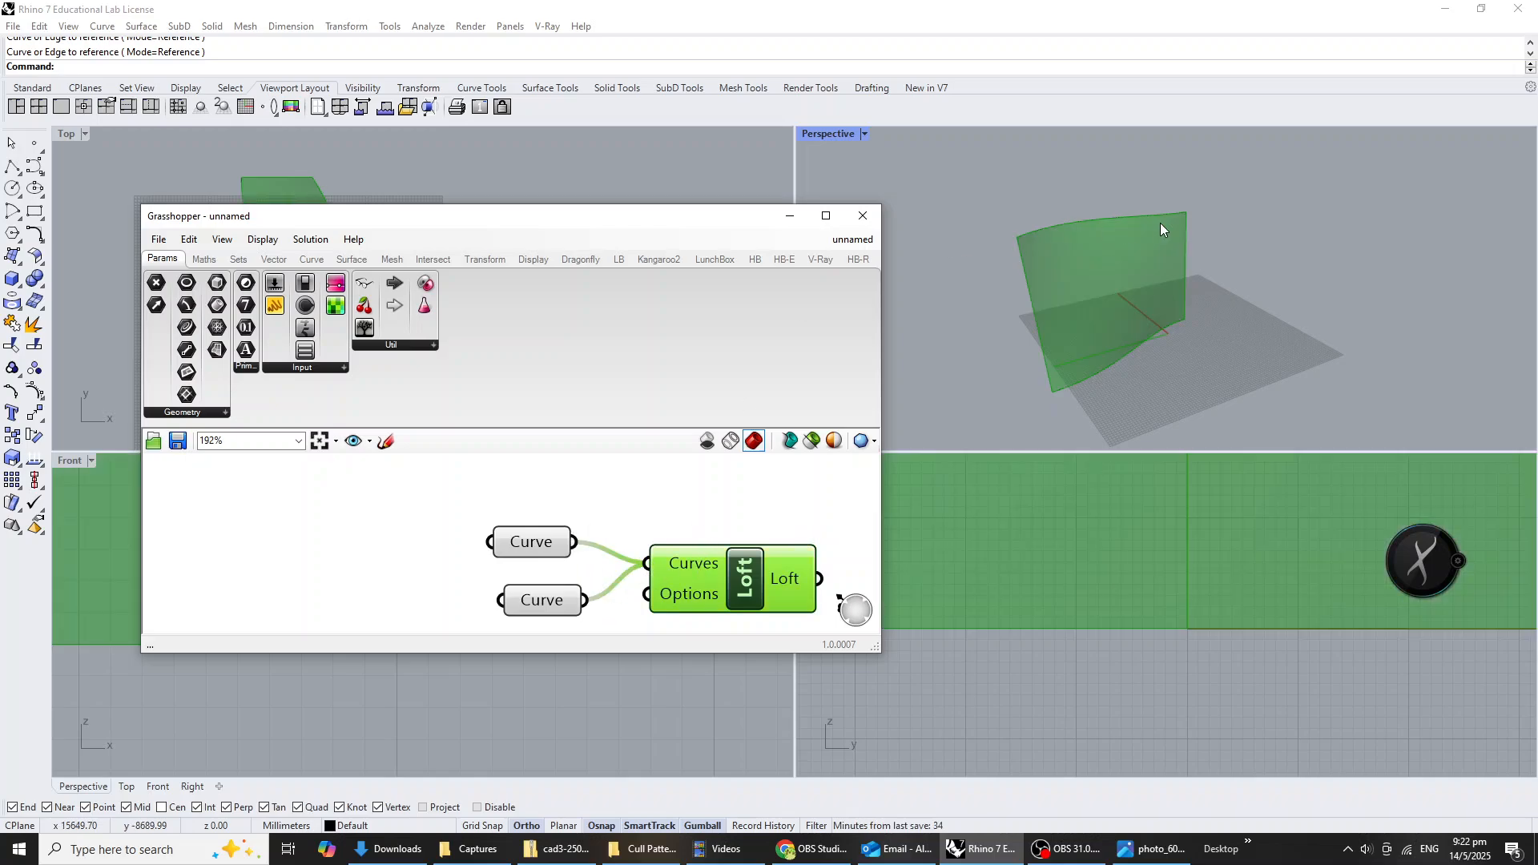
Inspect the lofted surface from another angle and compare it with the pavilion reference photo.
right_drag(1161, 231, 1331, 283)
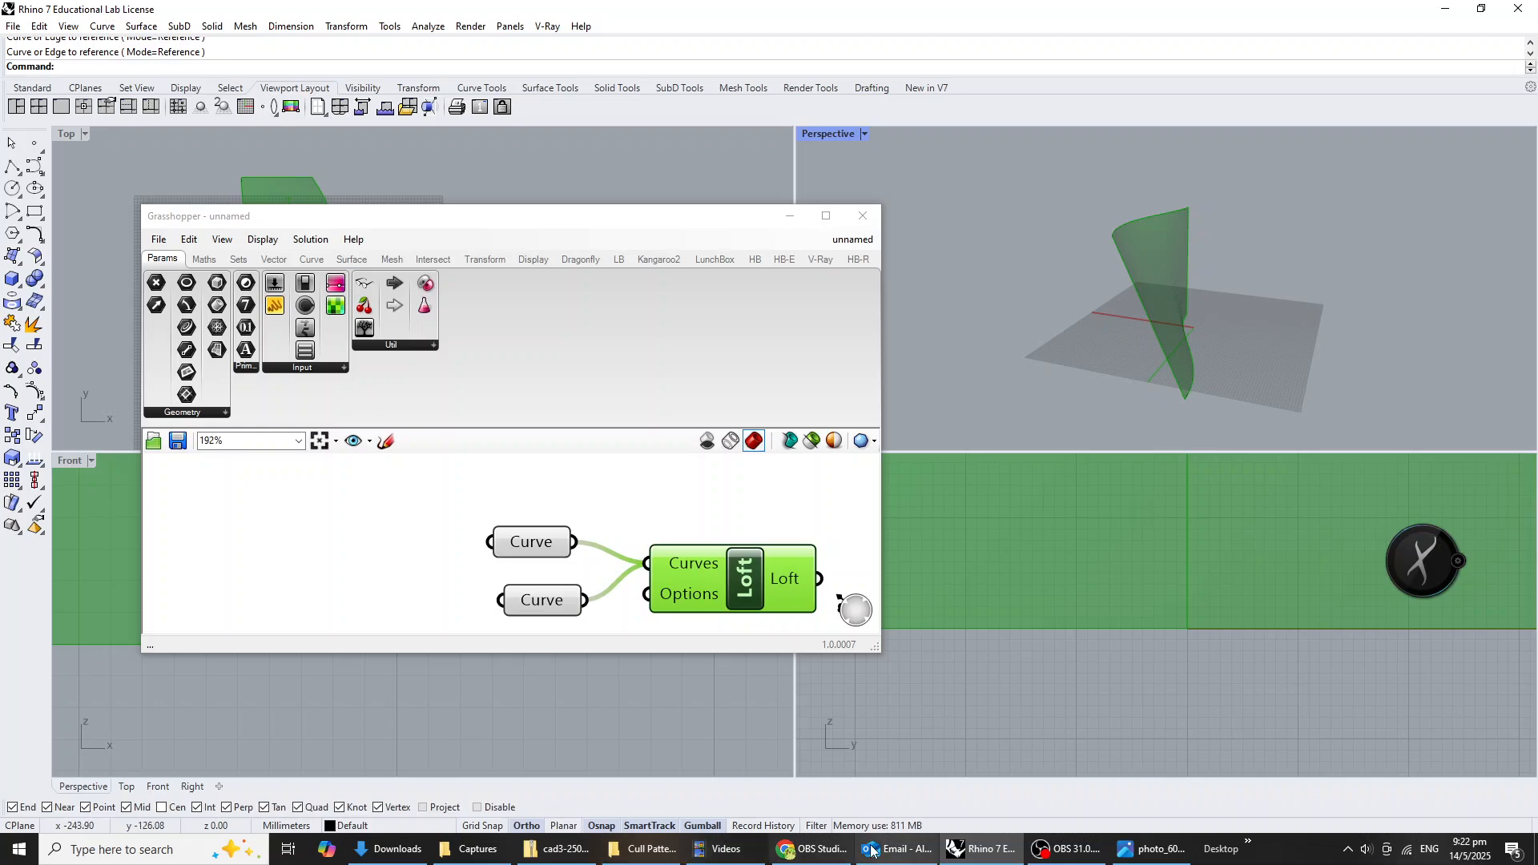
click(1133, 856)
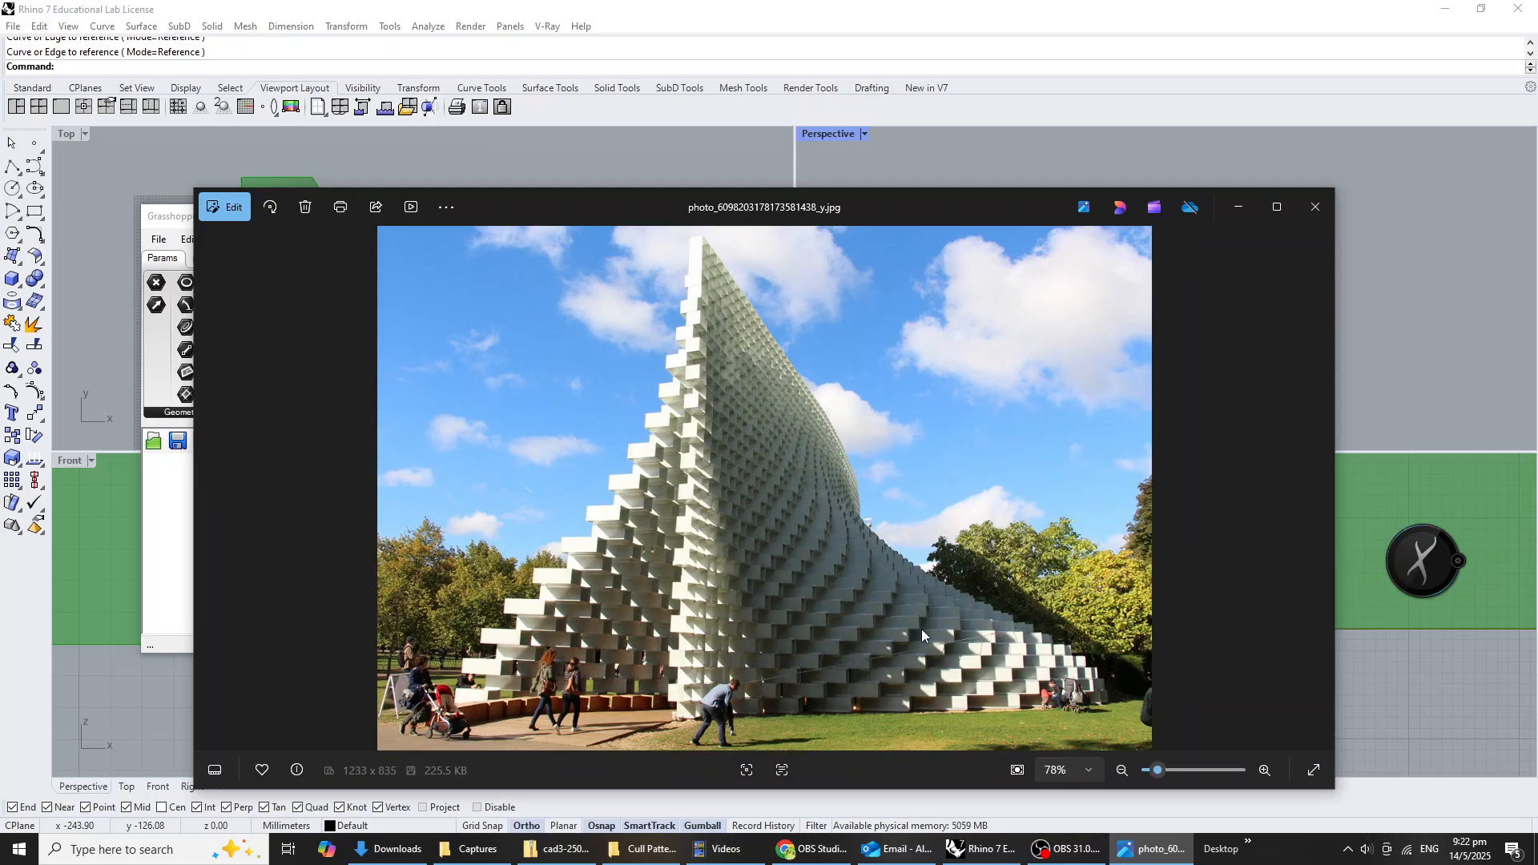
click(1058, 854)
click(1057, 857)
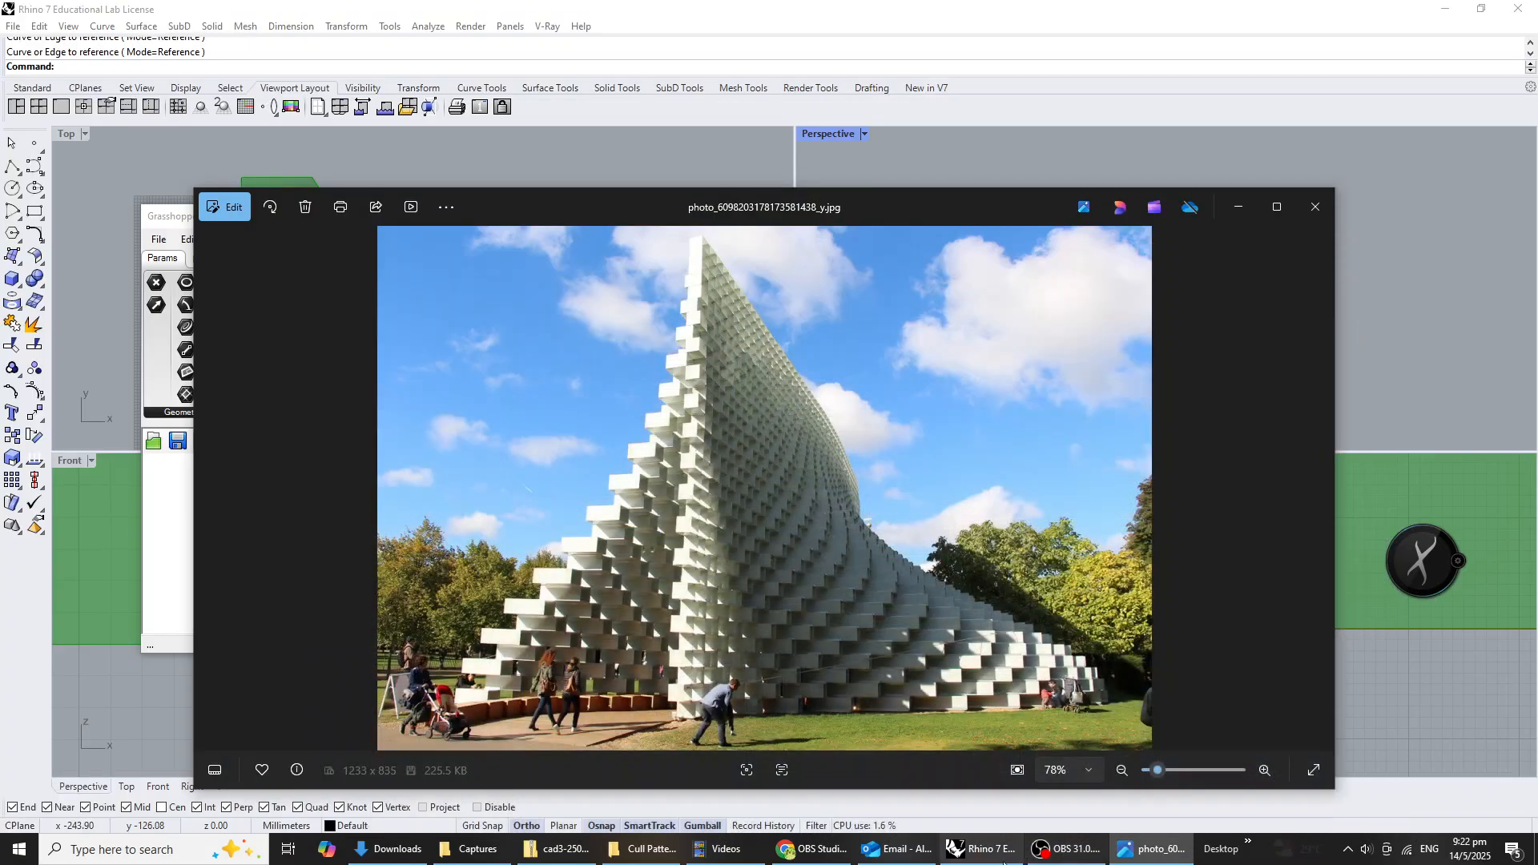
click(1057, 851)
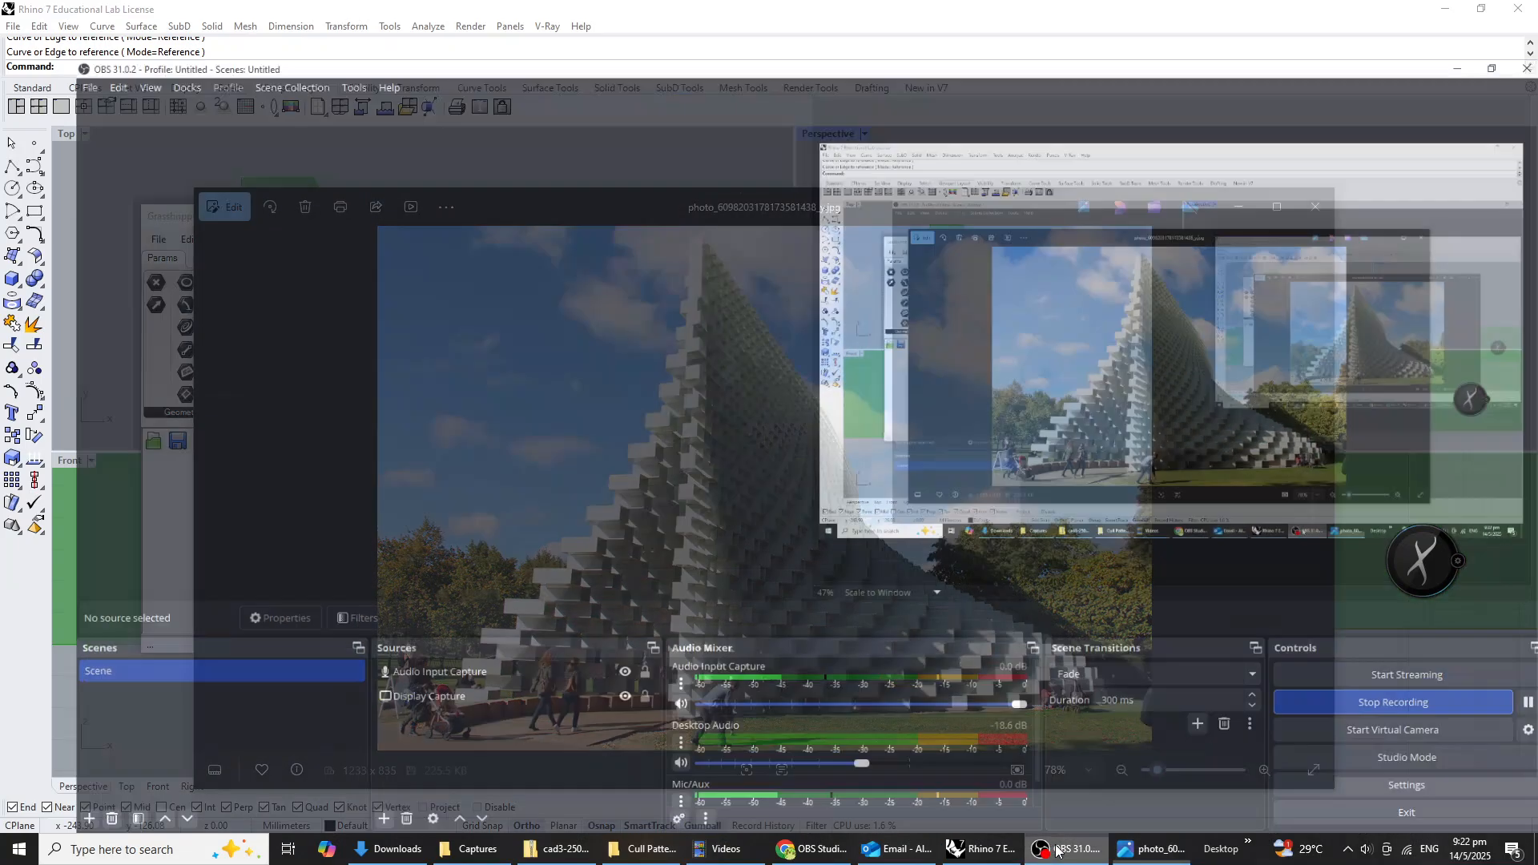
click(1059, 850)
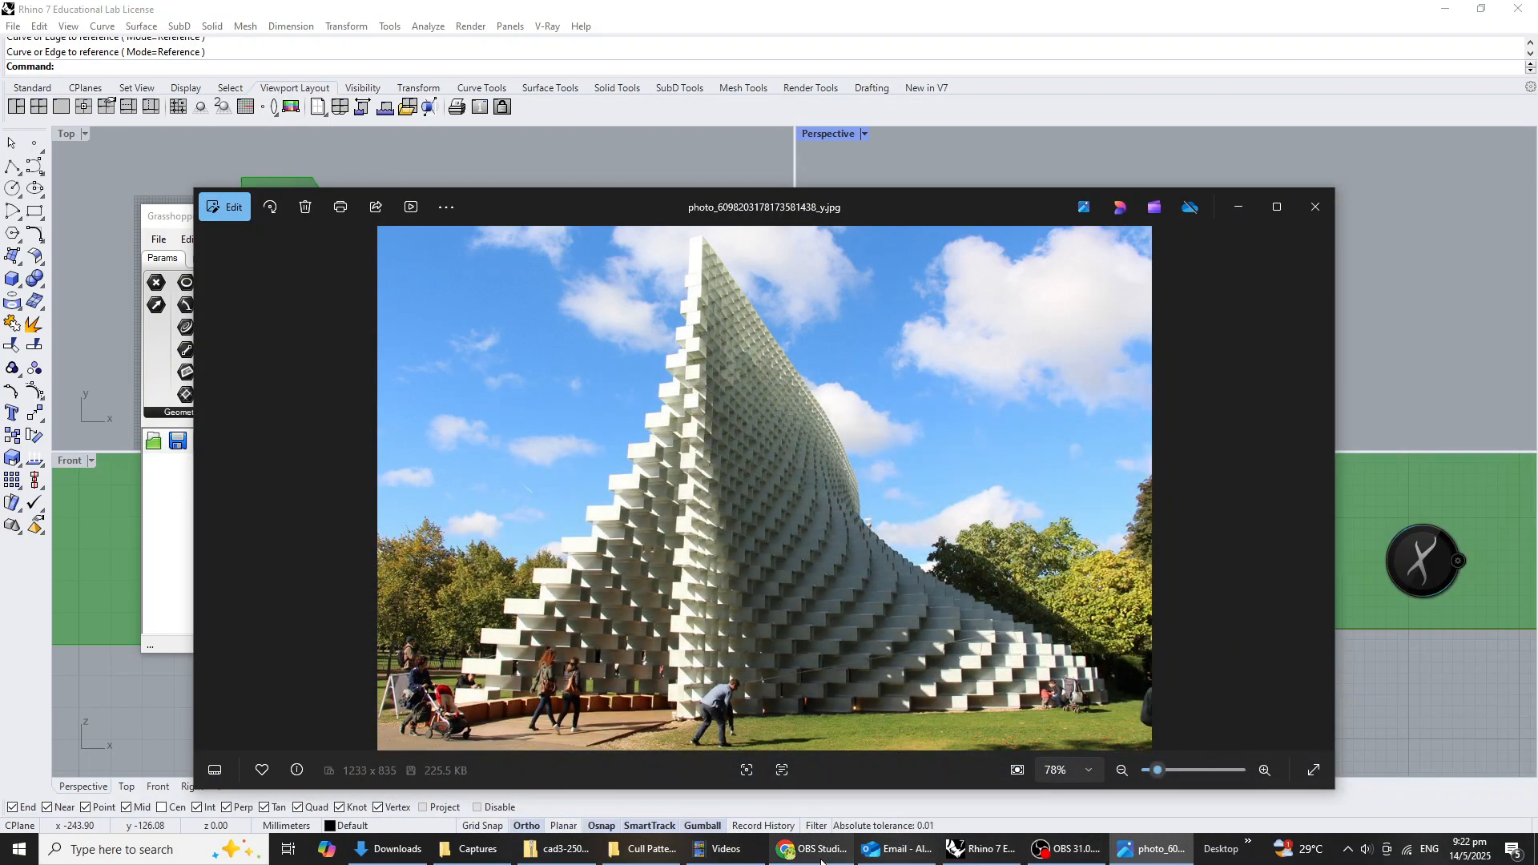
Switch back to Rhino and Grasshopper, add a Divide Domain² component after the Loft, and connect the Loft output to its Domain input.
click(984, 850)
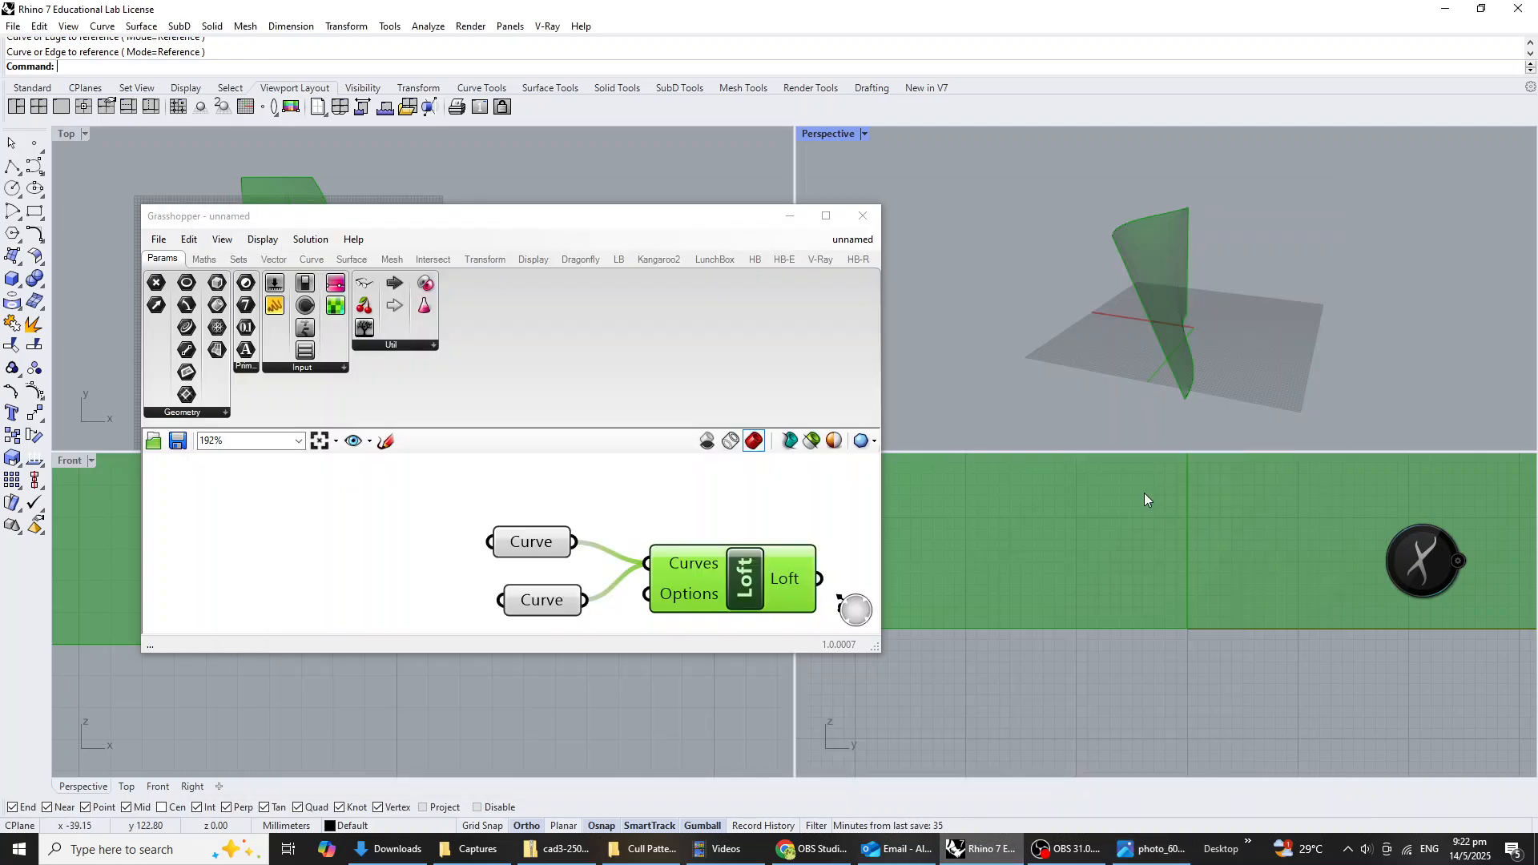
click(1157, 325)
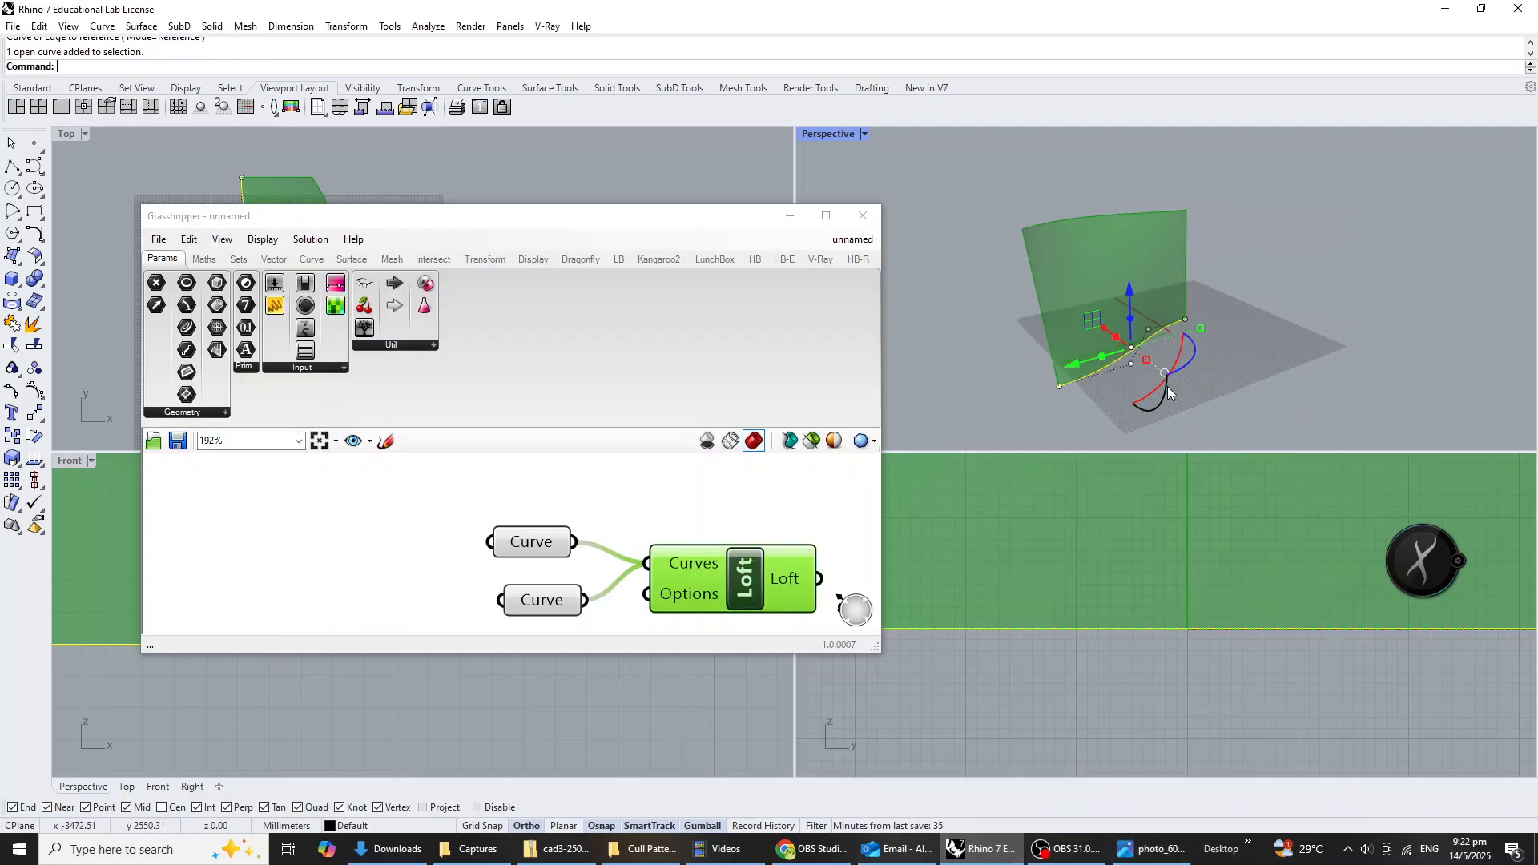
scroll(449, 576, down, 3)
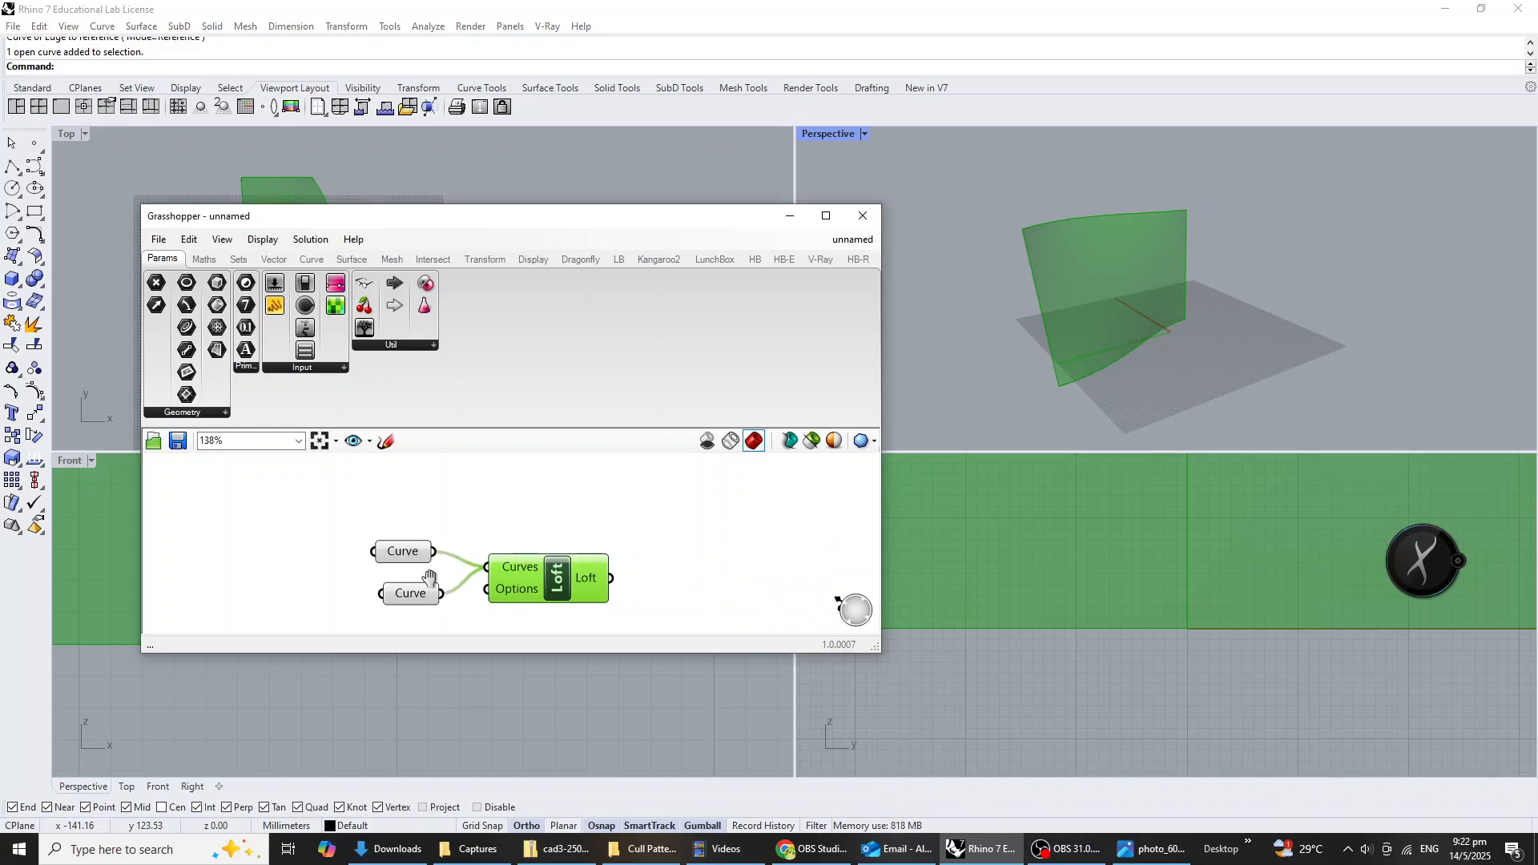
double_click(642, 582)
text(divid)
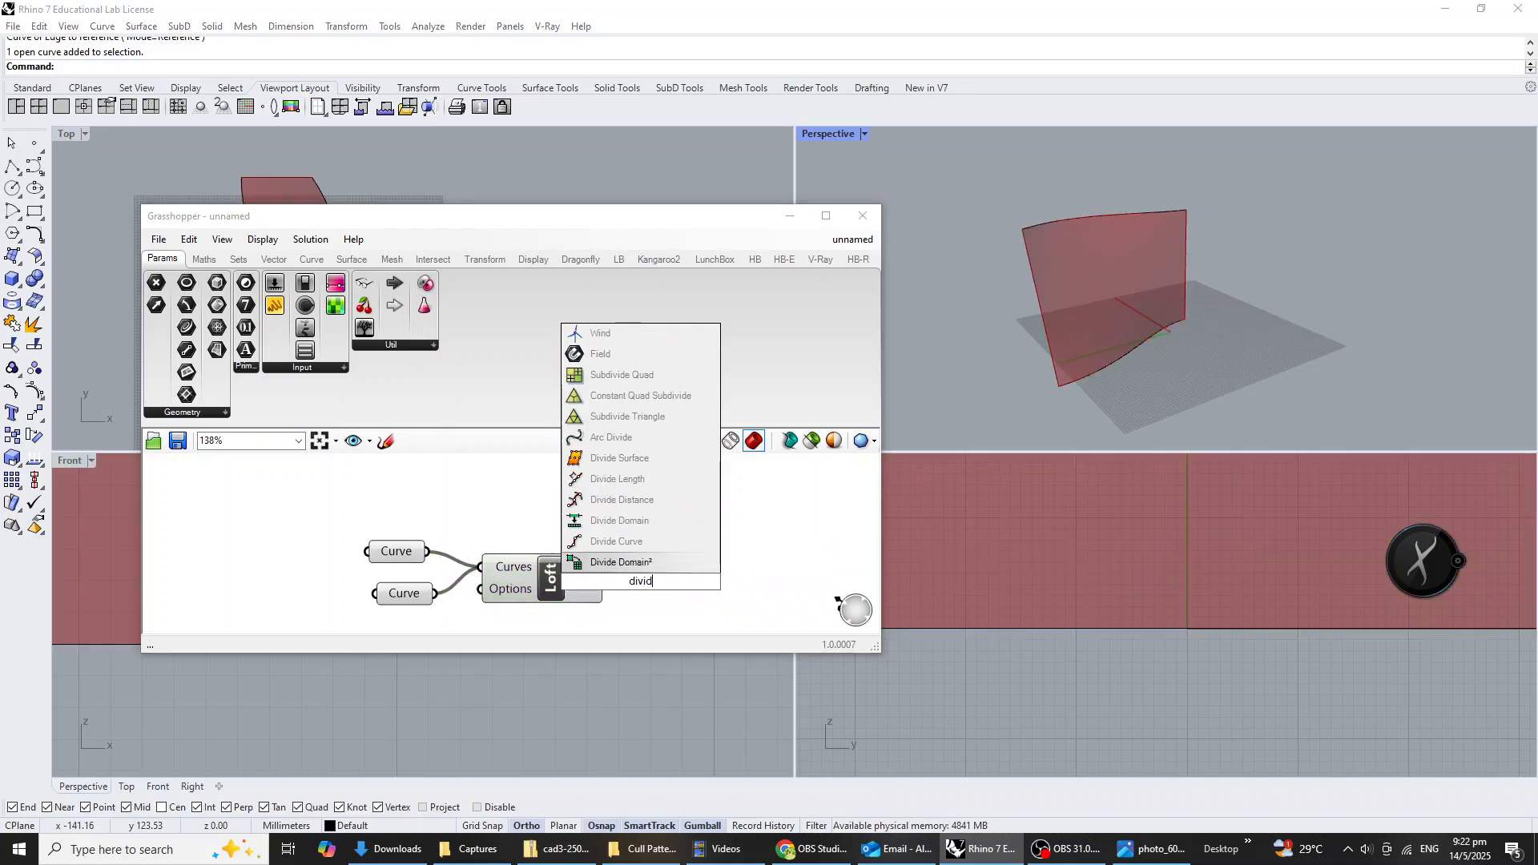
click(640, 561)
scroll(599, 571, down, 1)
right_drag(603, 573, 493, 501)
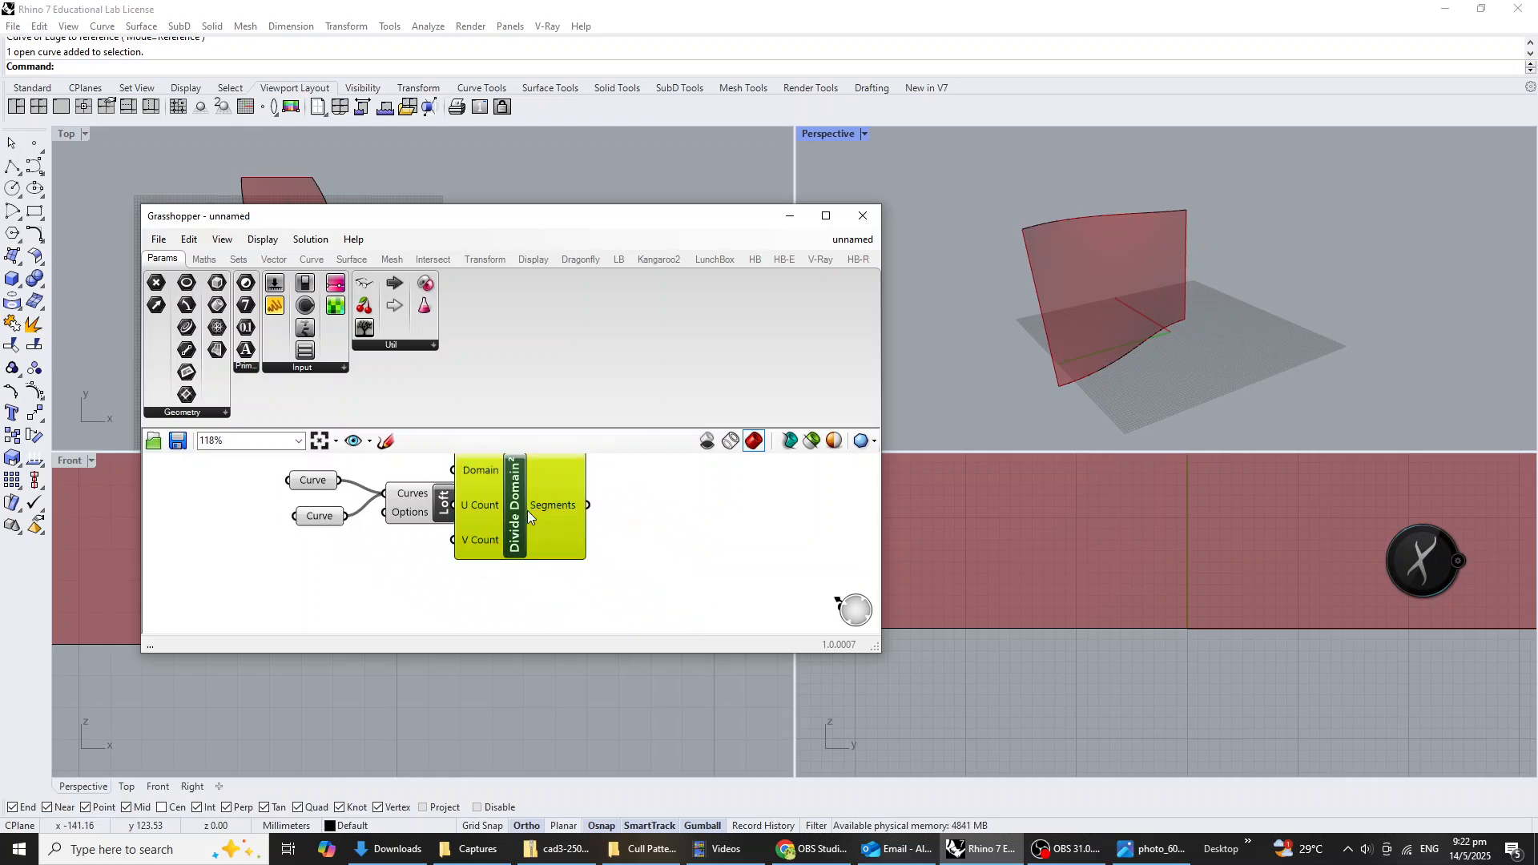
drag(527, 511, 591, 588)
drag(491, 505, 584, 597)
Add an Isotrim component, connecting the Loft output to its Surface input and the Divide Domain² segments to its Domain input.
double_click(665, 530)
text(isotrim)
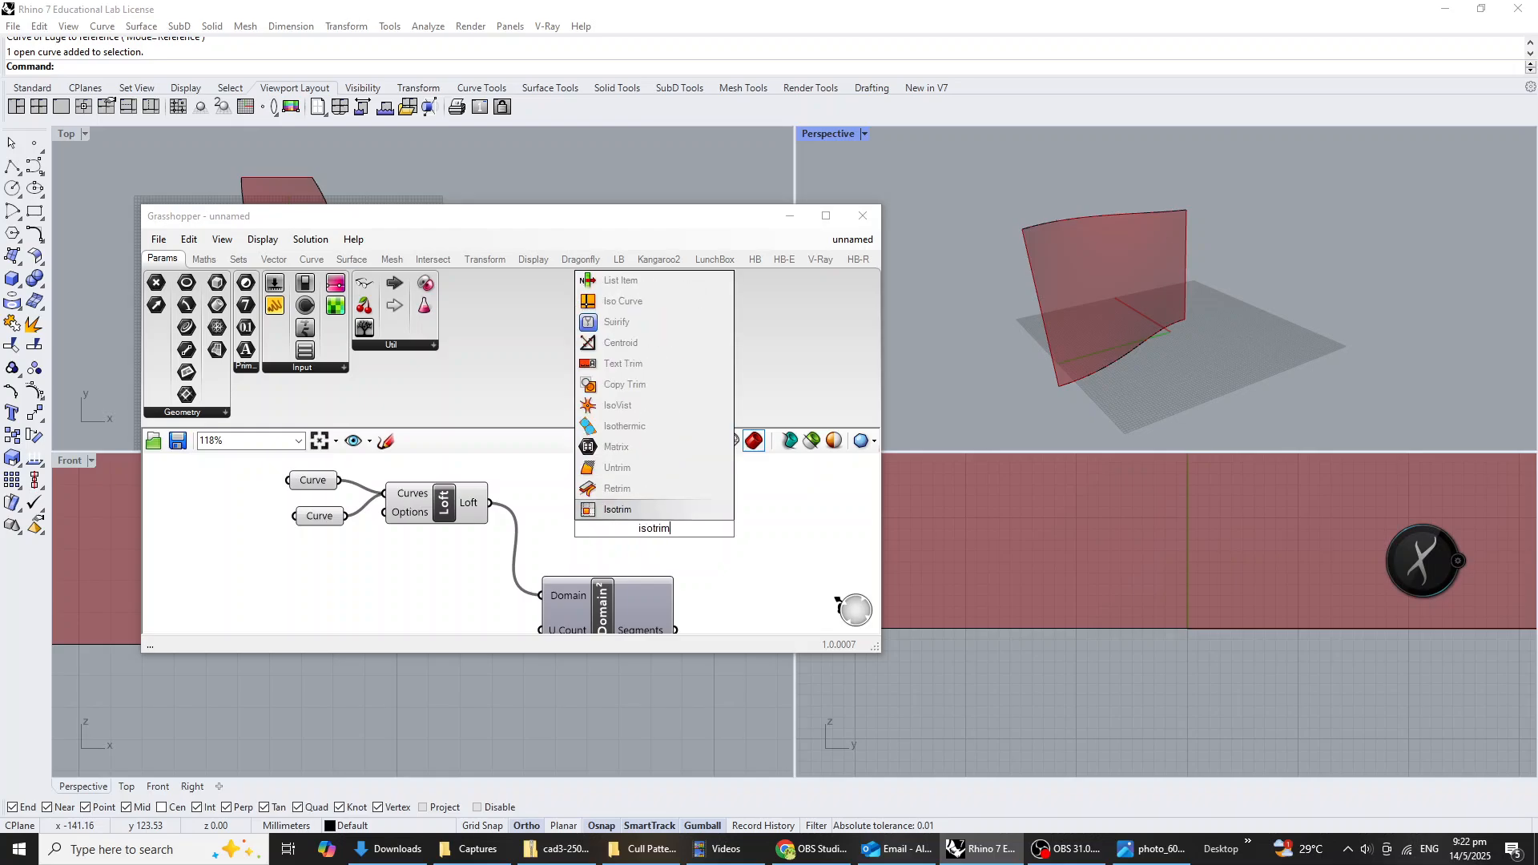
key(Return)
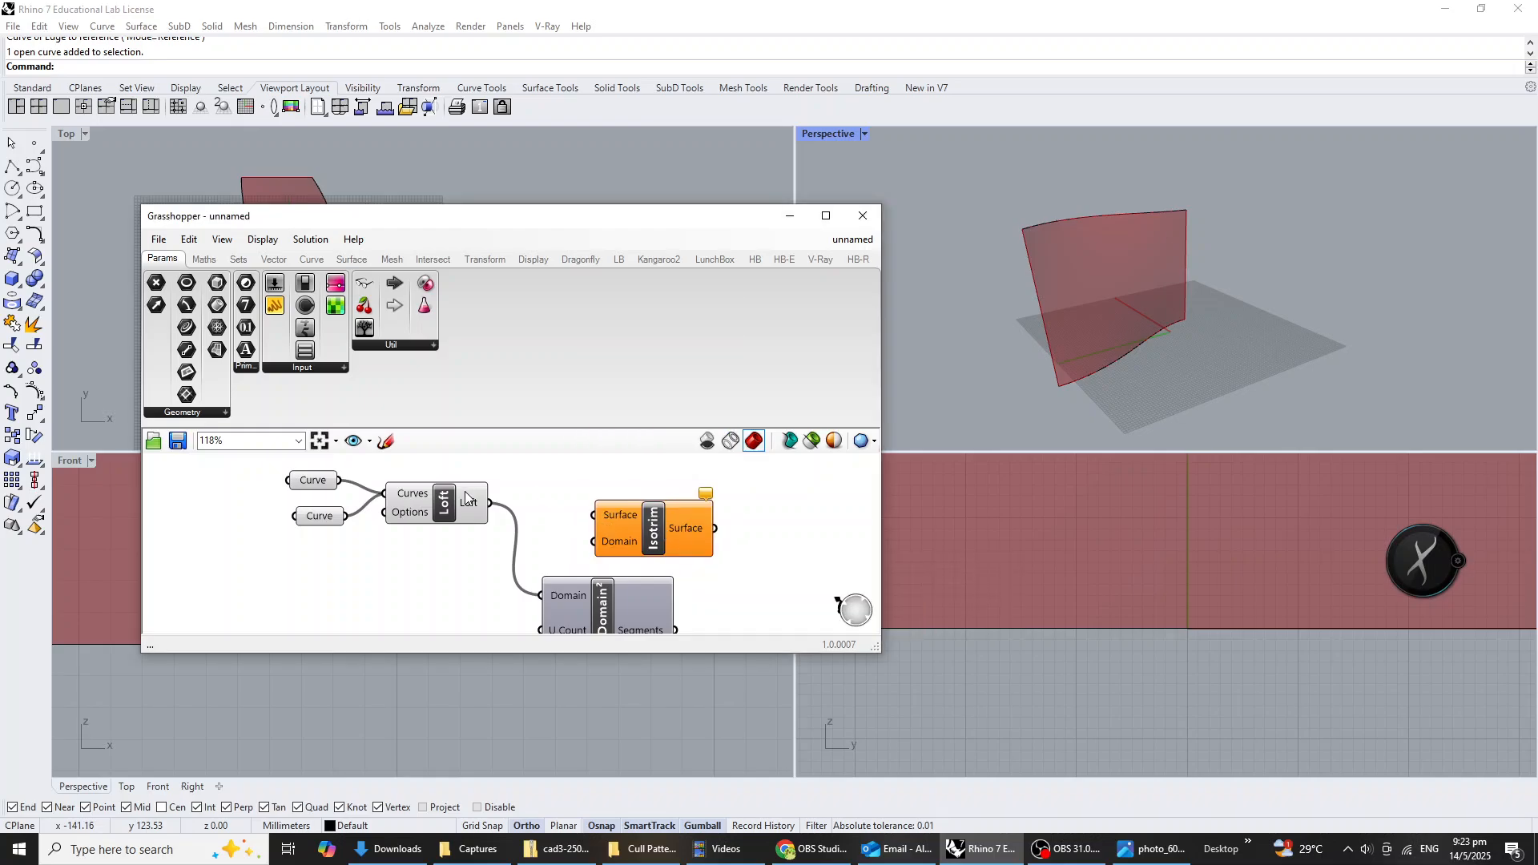
drag(490, 503, 760, 512)
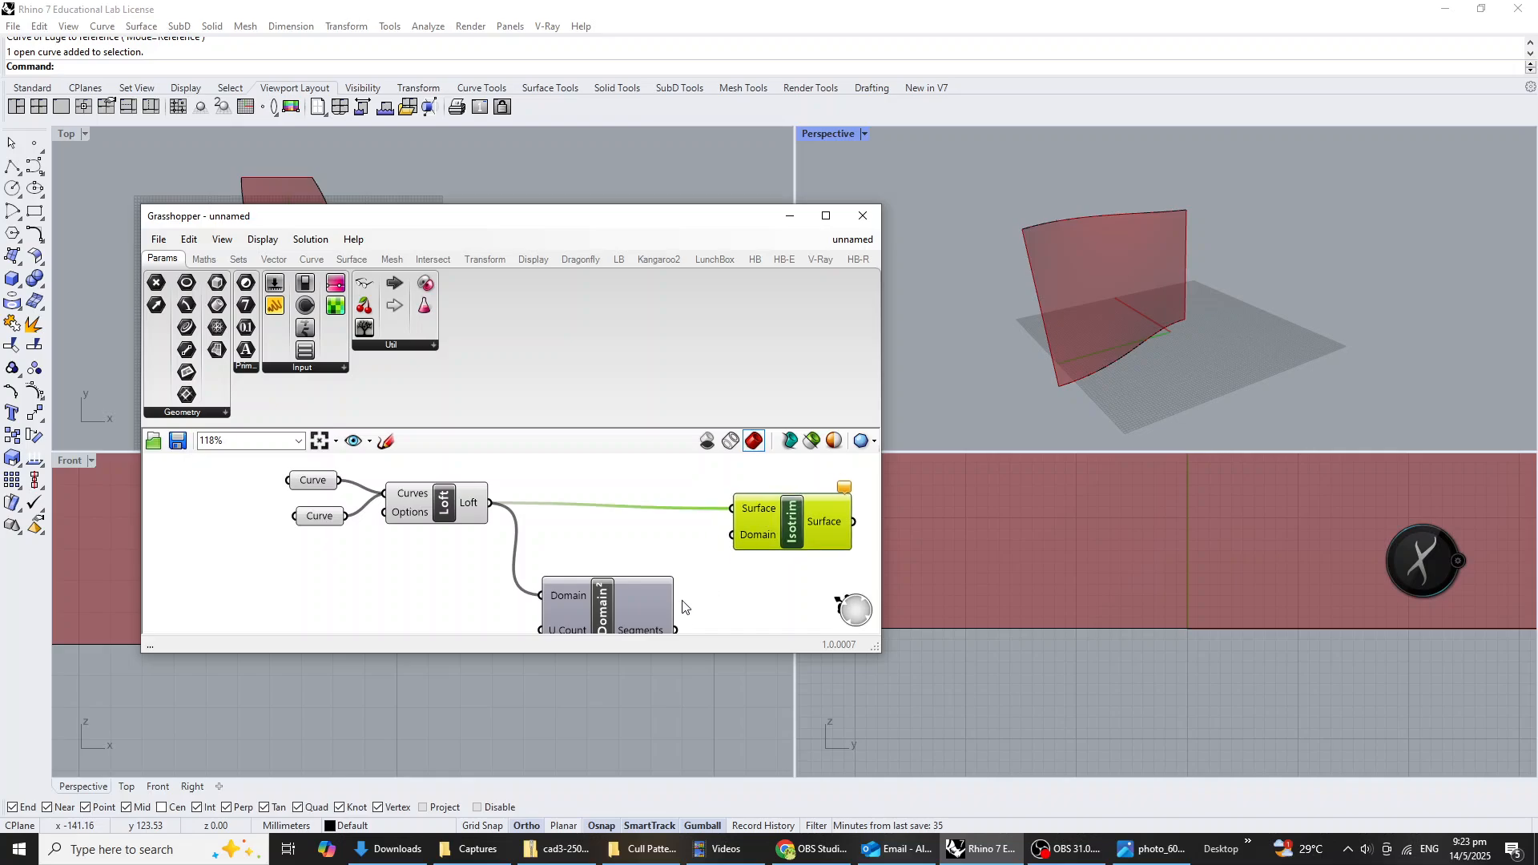
drag(677, 629, 767, 519)
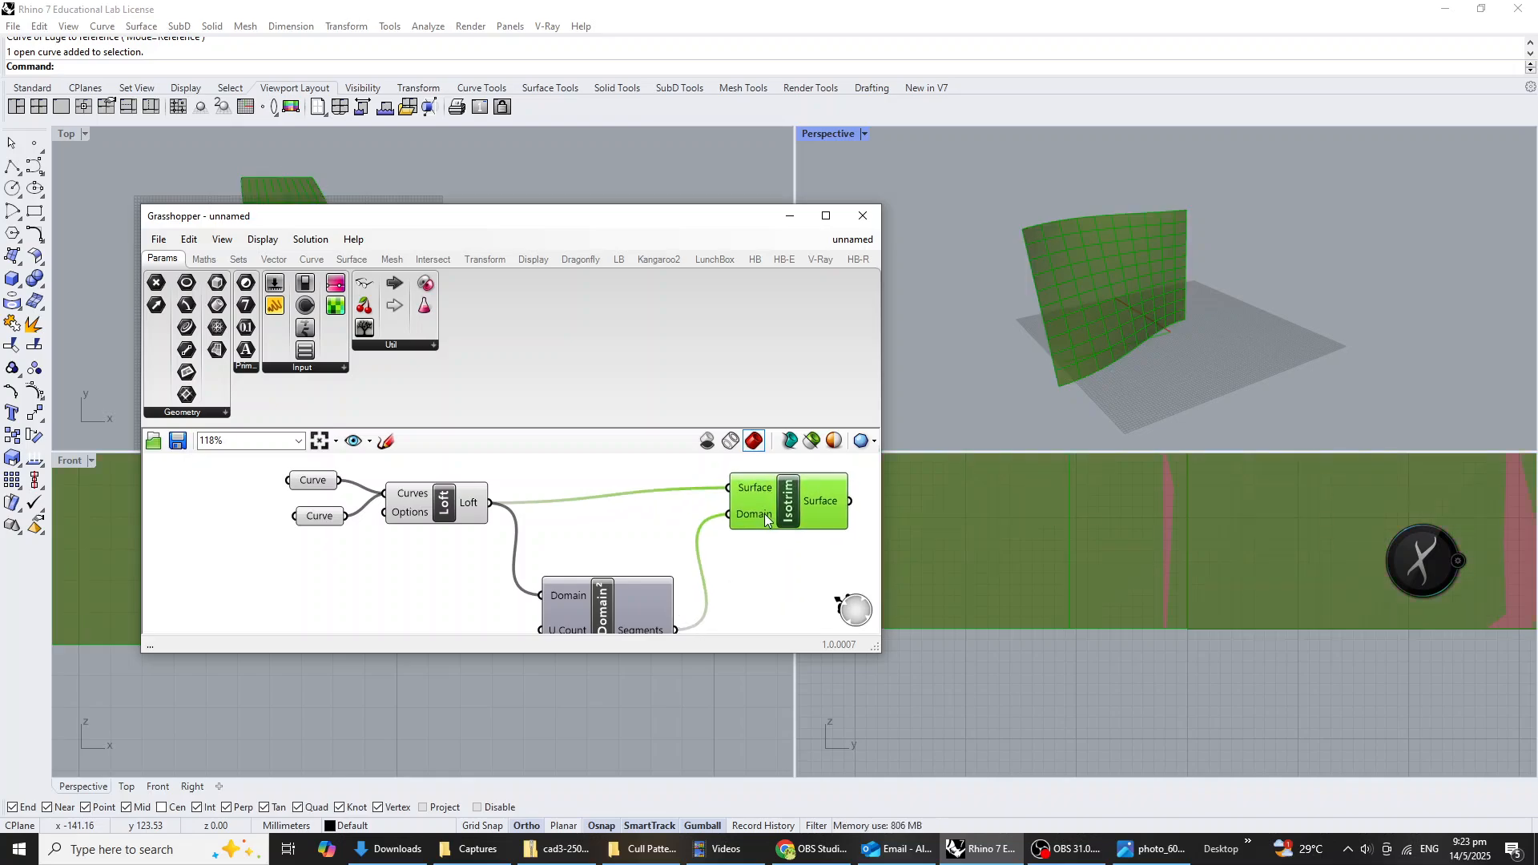
drag(656, 593, 670, 559)
drag(786, 508, 792, 516)
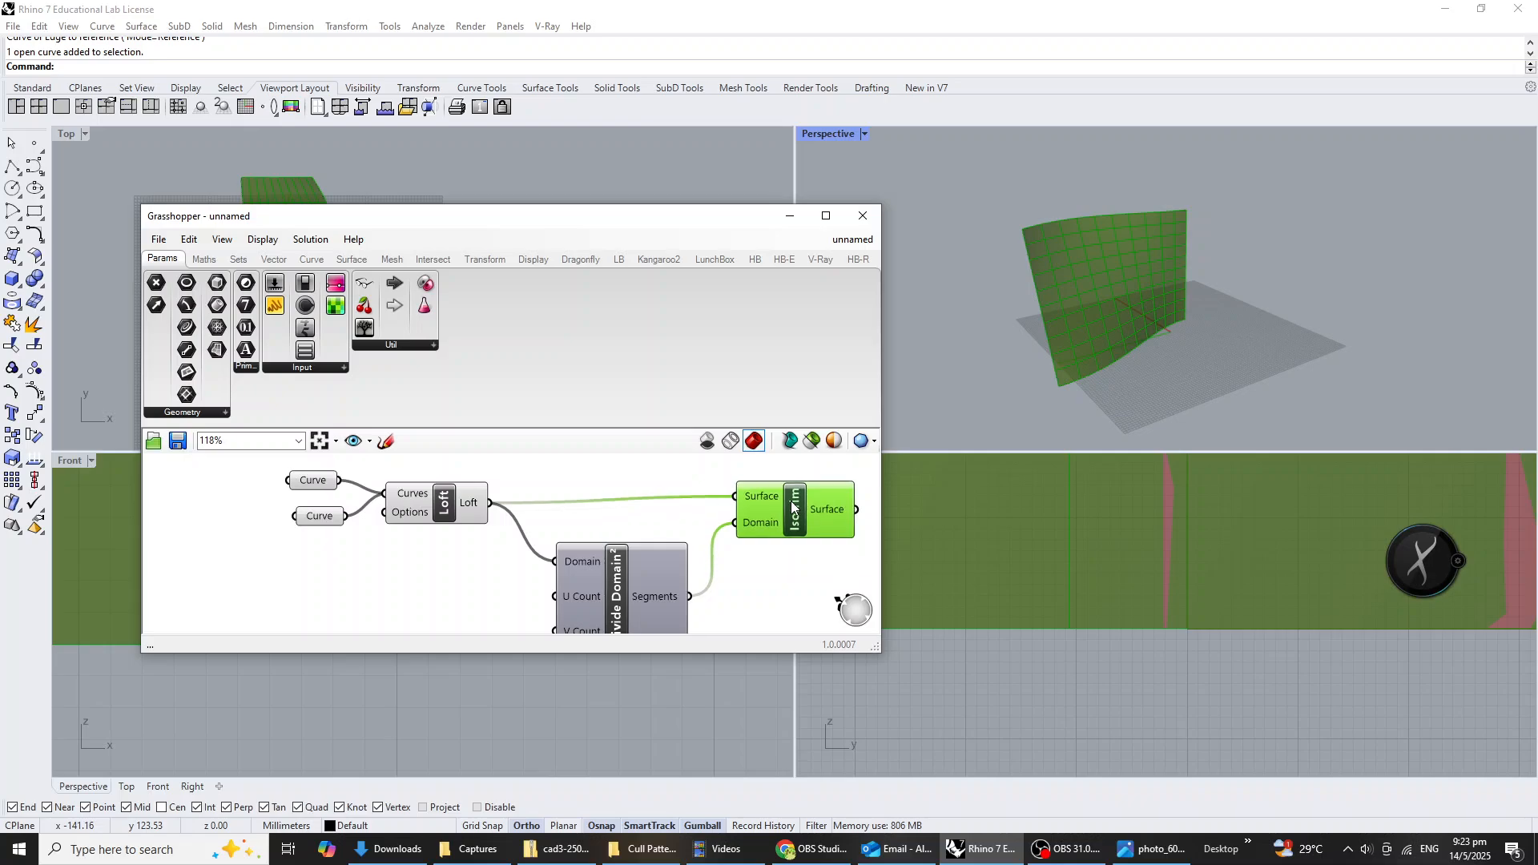
Connect a number slider set to 10 to the Divide Domain² U Count and a duplicate slider set to 12 to its V Count.
scroll(689, 547, down, 2)
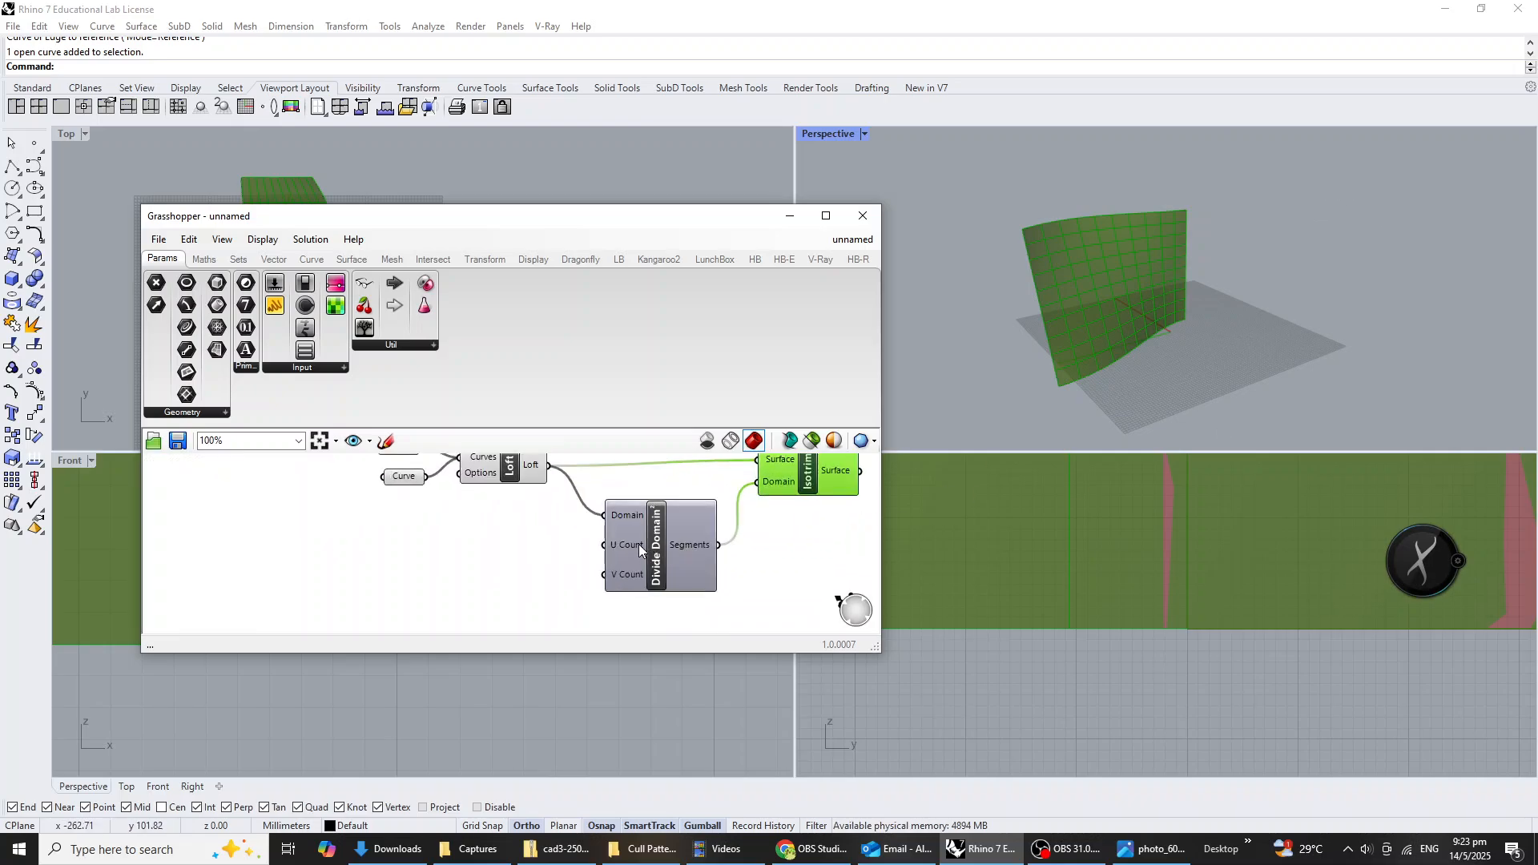
double_click(472, 565)
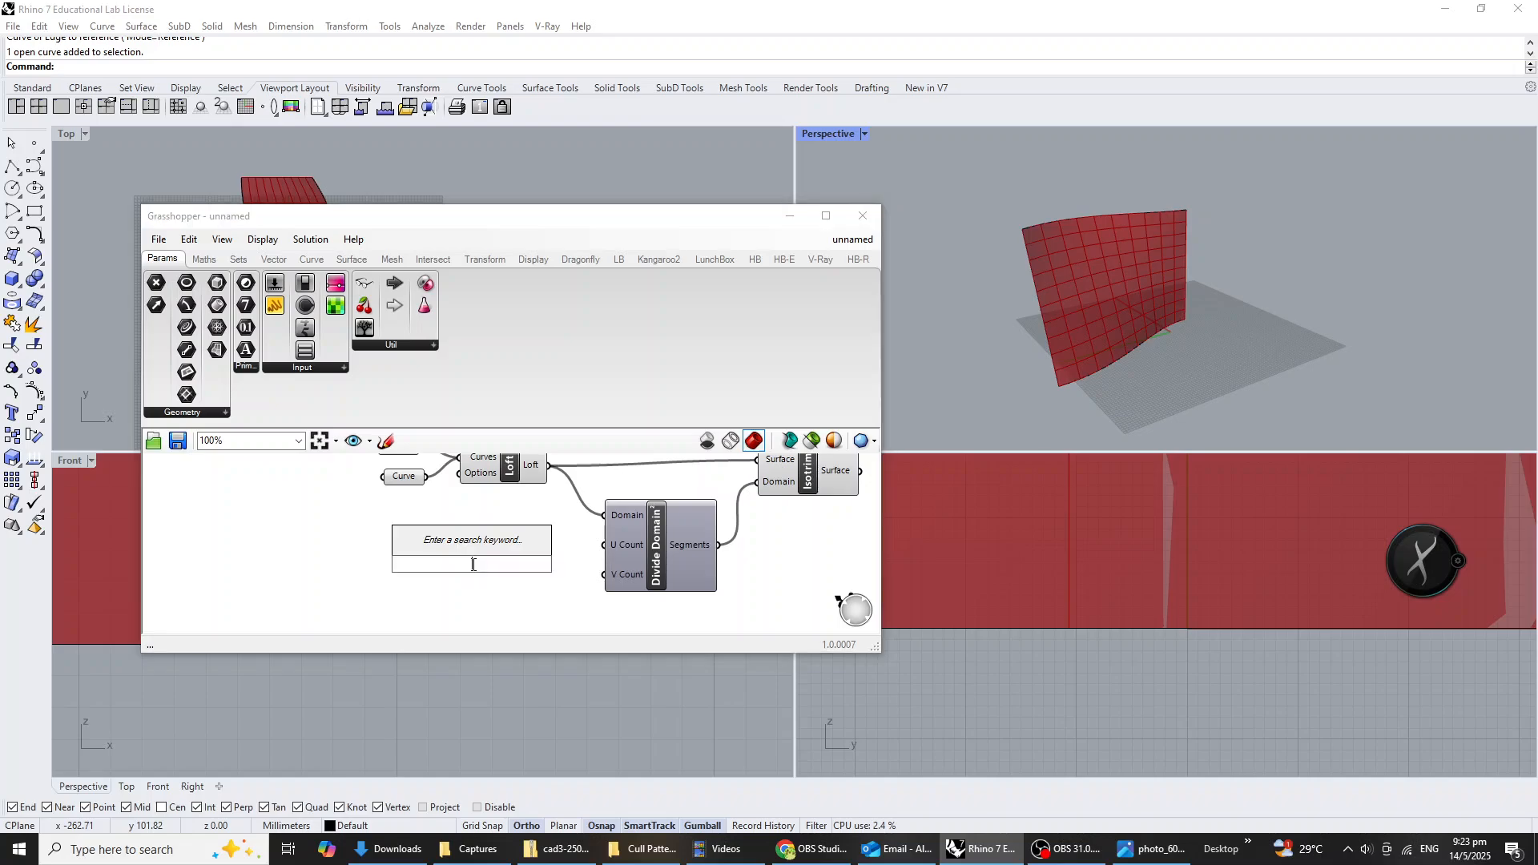
text(10<20)
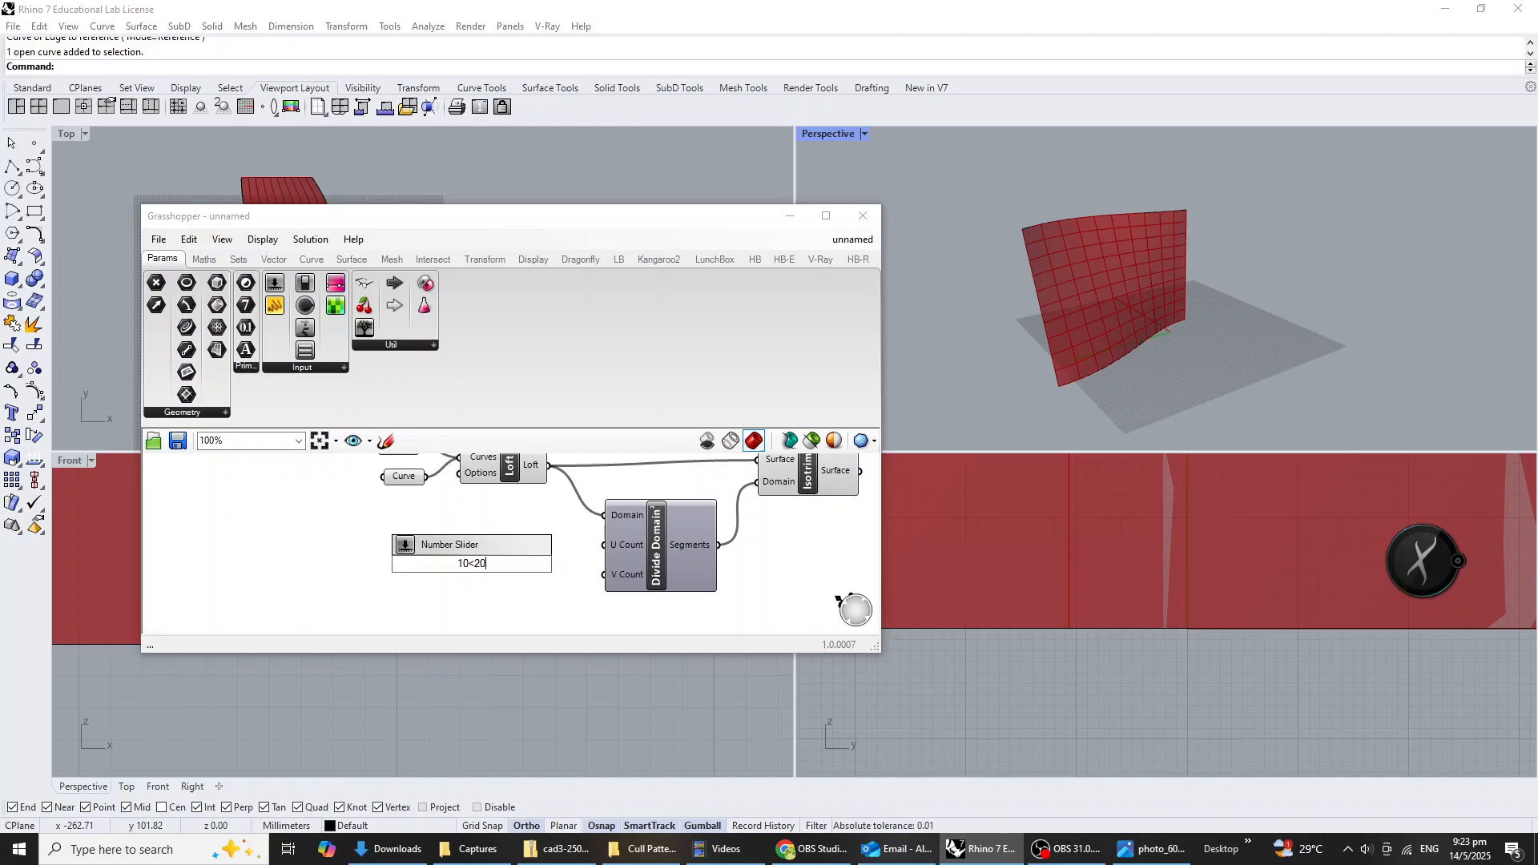
key(Return)
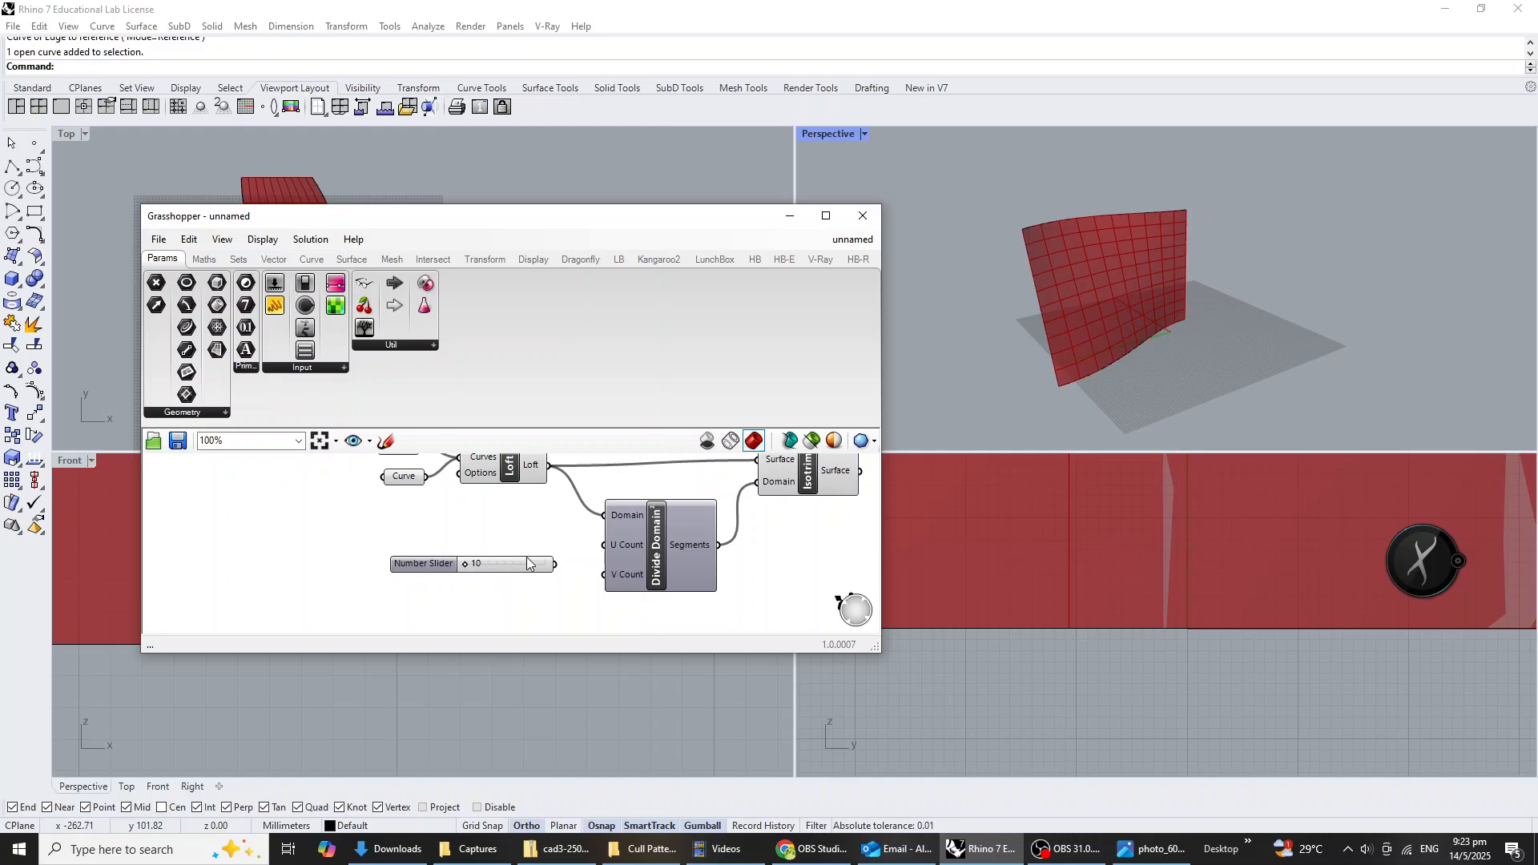
drag(557, 567, 605, 575)
key(ctrl+c)
key(ctrl+v)
scroll(625, 592, up, 2)
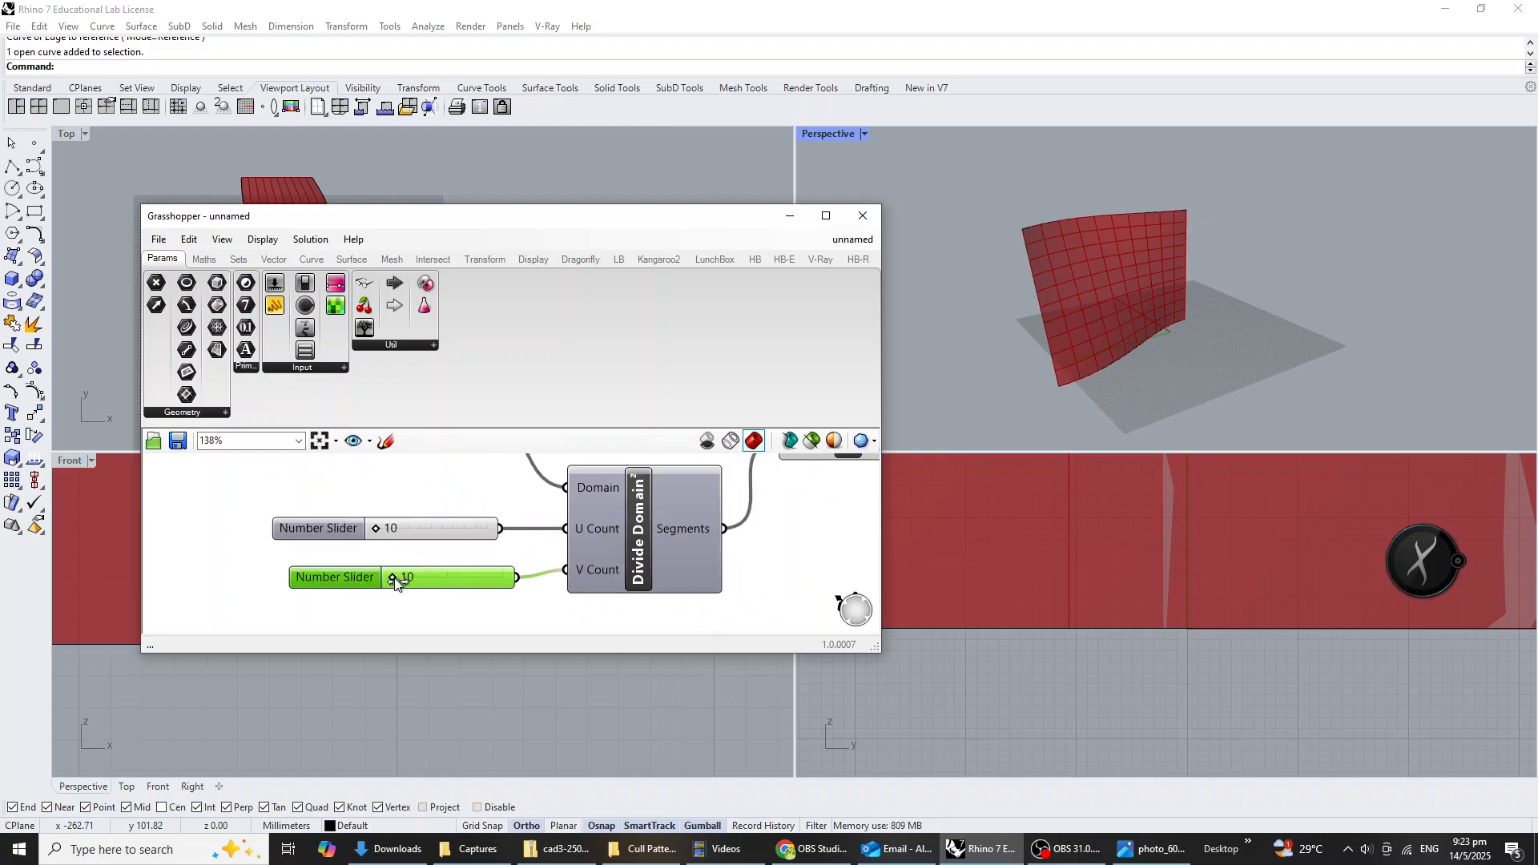
drag(394, 578, 415, 579)
right_drag(592, 577, 513, 581)
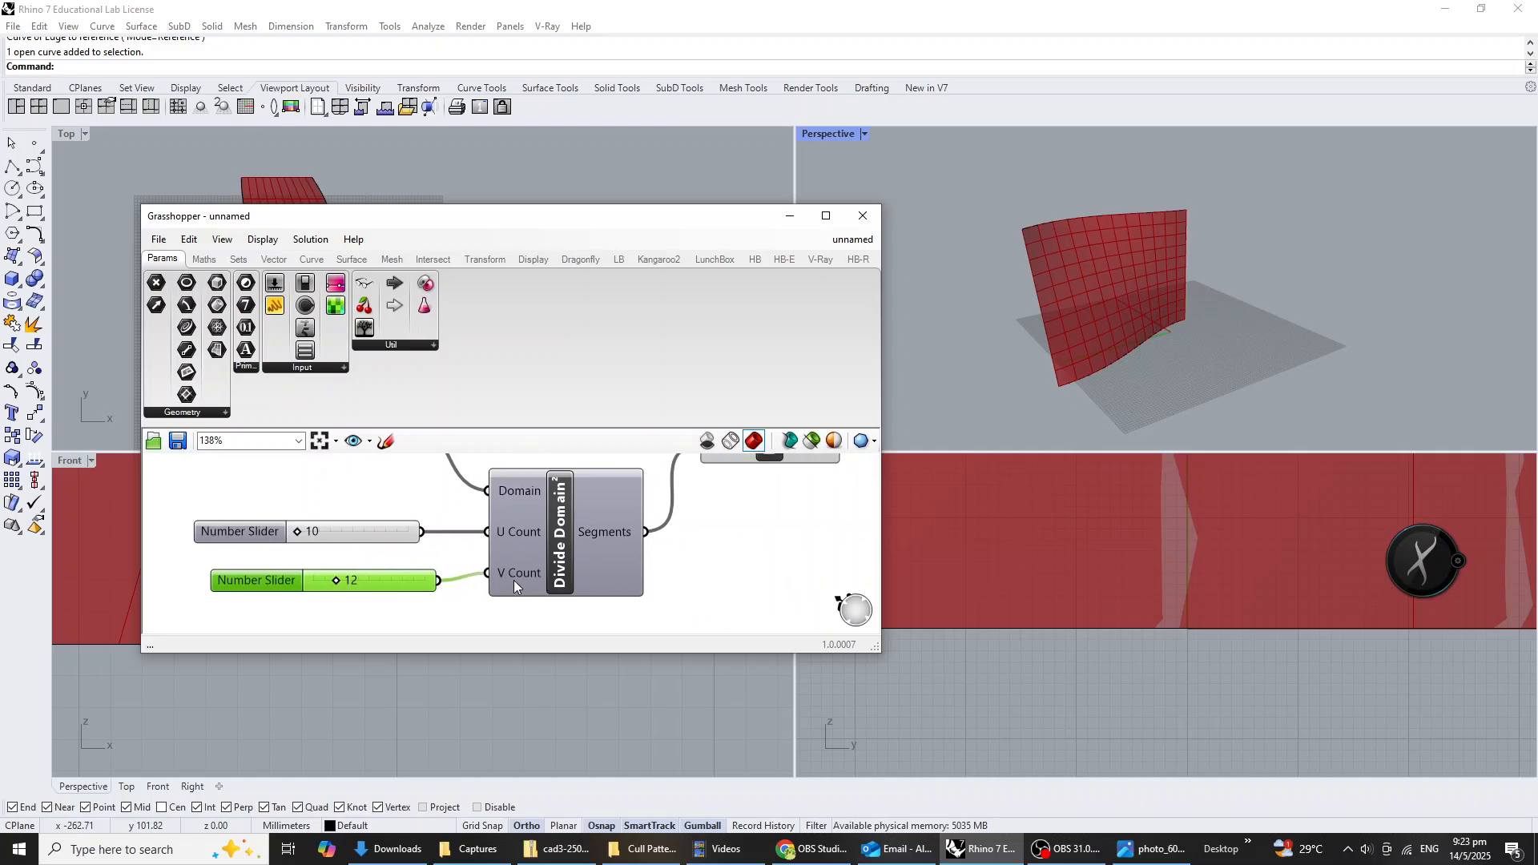
Review the surface subdivision definition and compare the panelled wall with the pavilion reference photo.
scroll(513, 581, down, 2)
right_drag(649, 555, 535, 625)
click(621, 553)
click(691, 584)
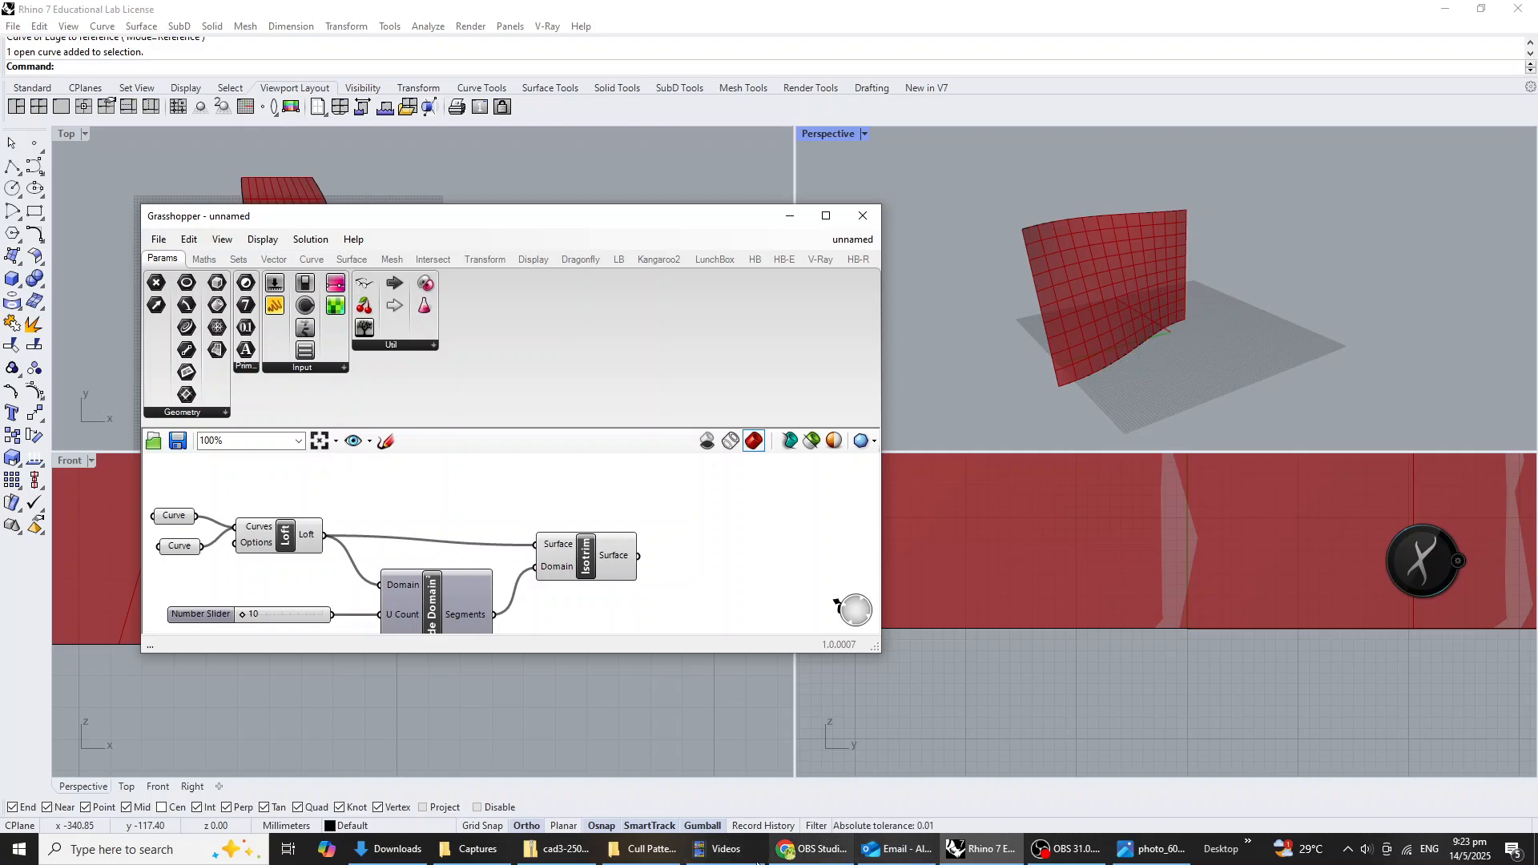
click(1131, 850)
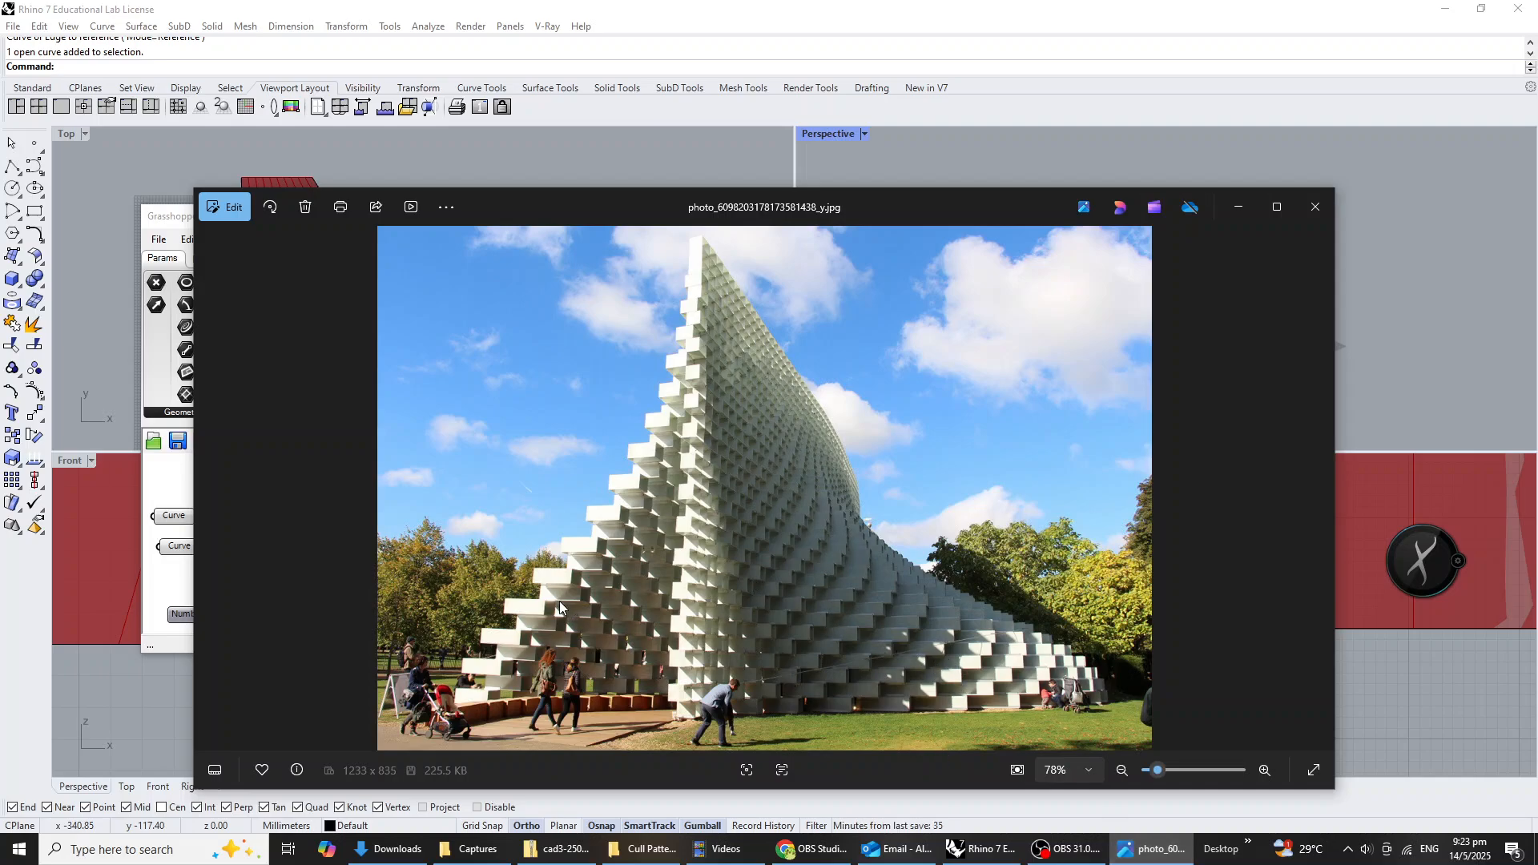
click(1154, 849)
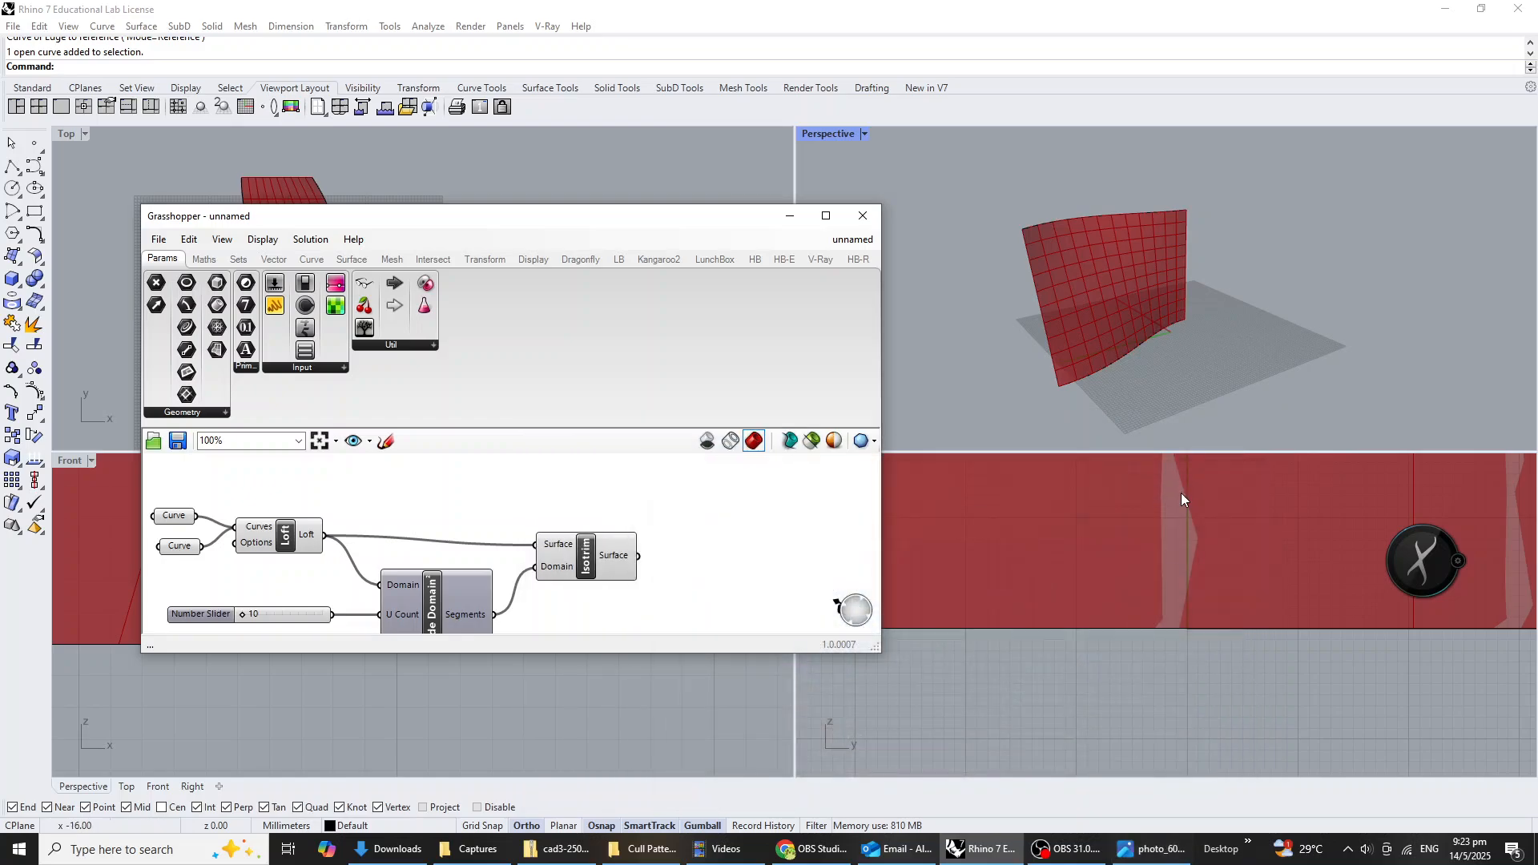
Add a Cull Pattern component after the Isotrim and connect the Isotrim surfaces to its List input.
double_click(724, 582)
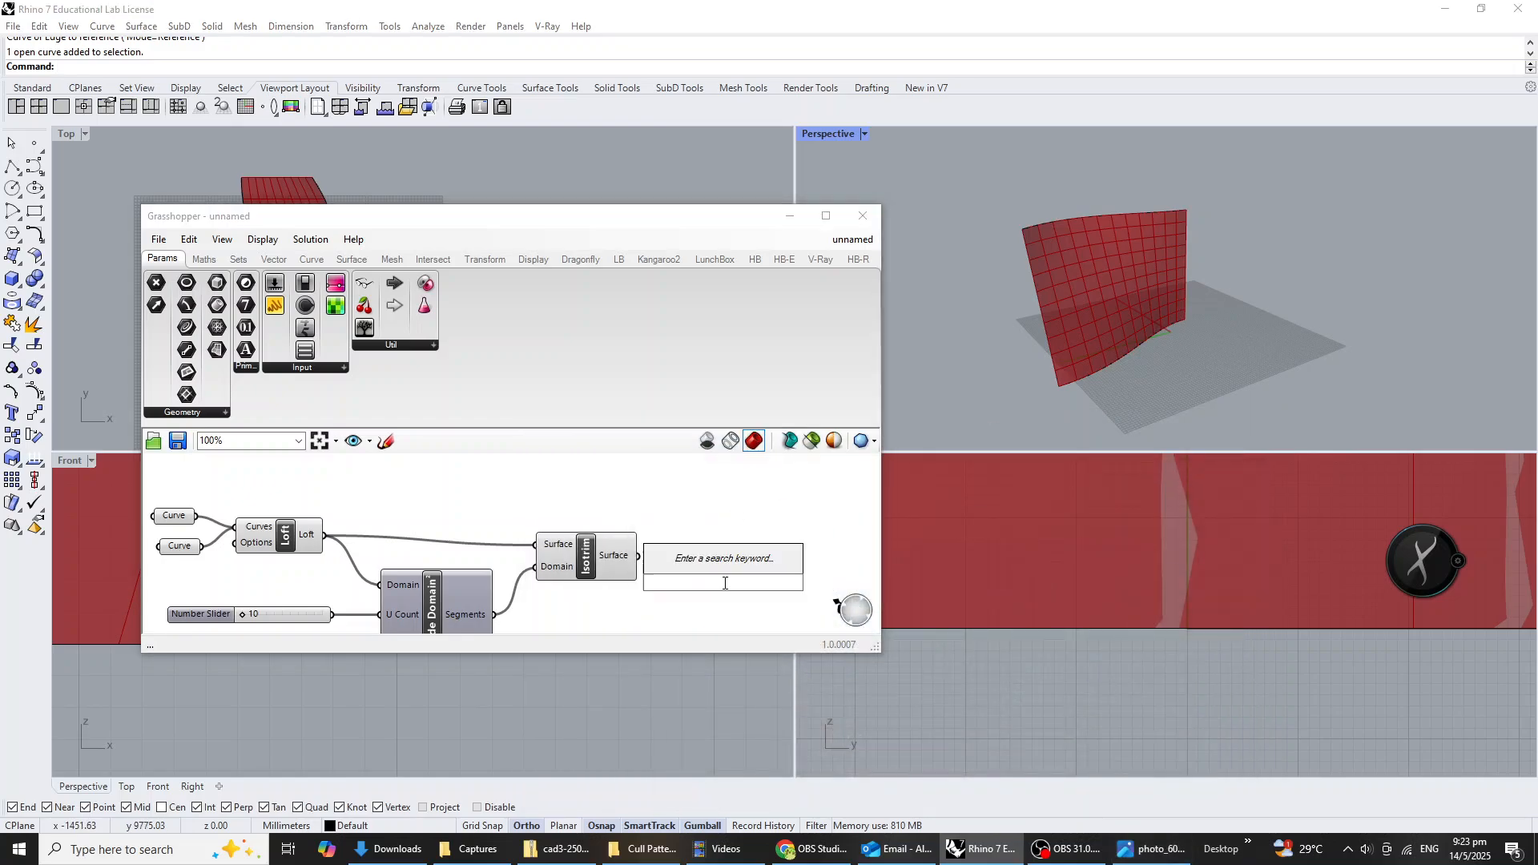
text(cull)
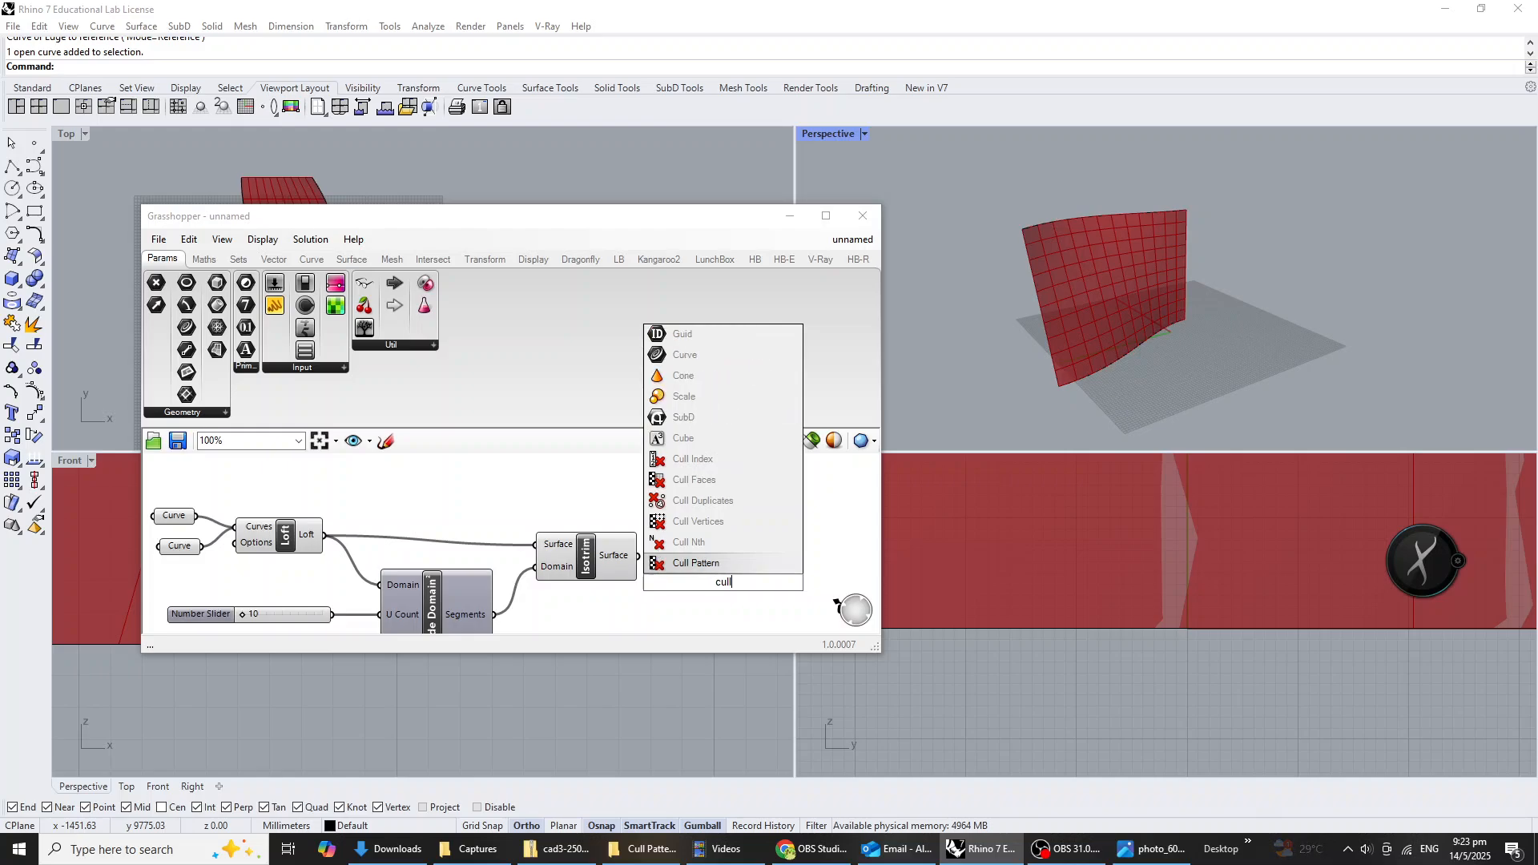
click(768, 560)
right_drag(765, 560, 653, 544)
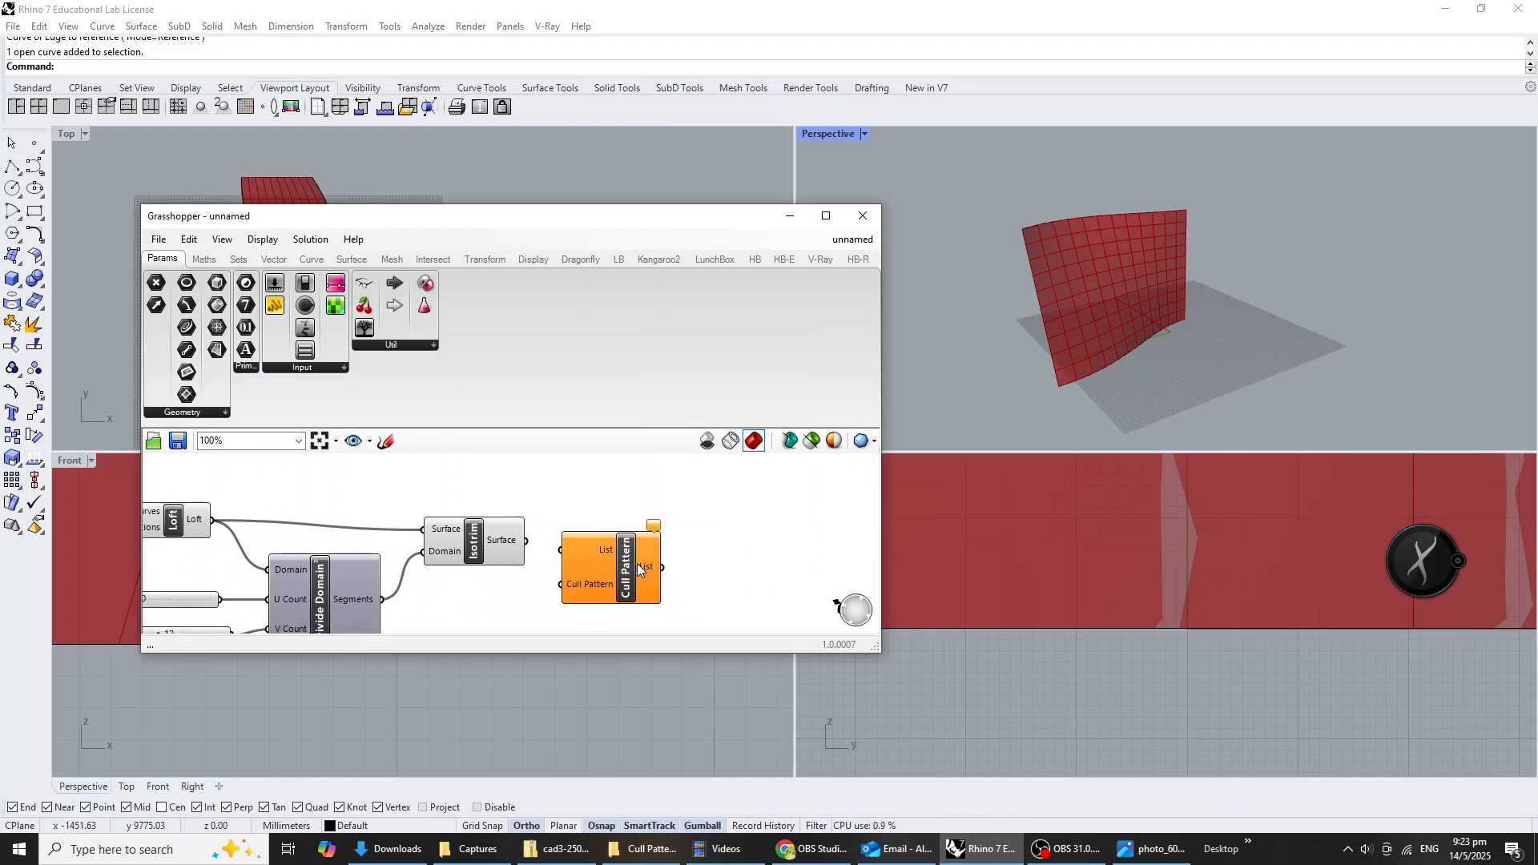
drag(637, 564, 707, 558)
drag(525, 541, 631, 541)
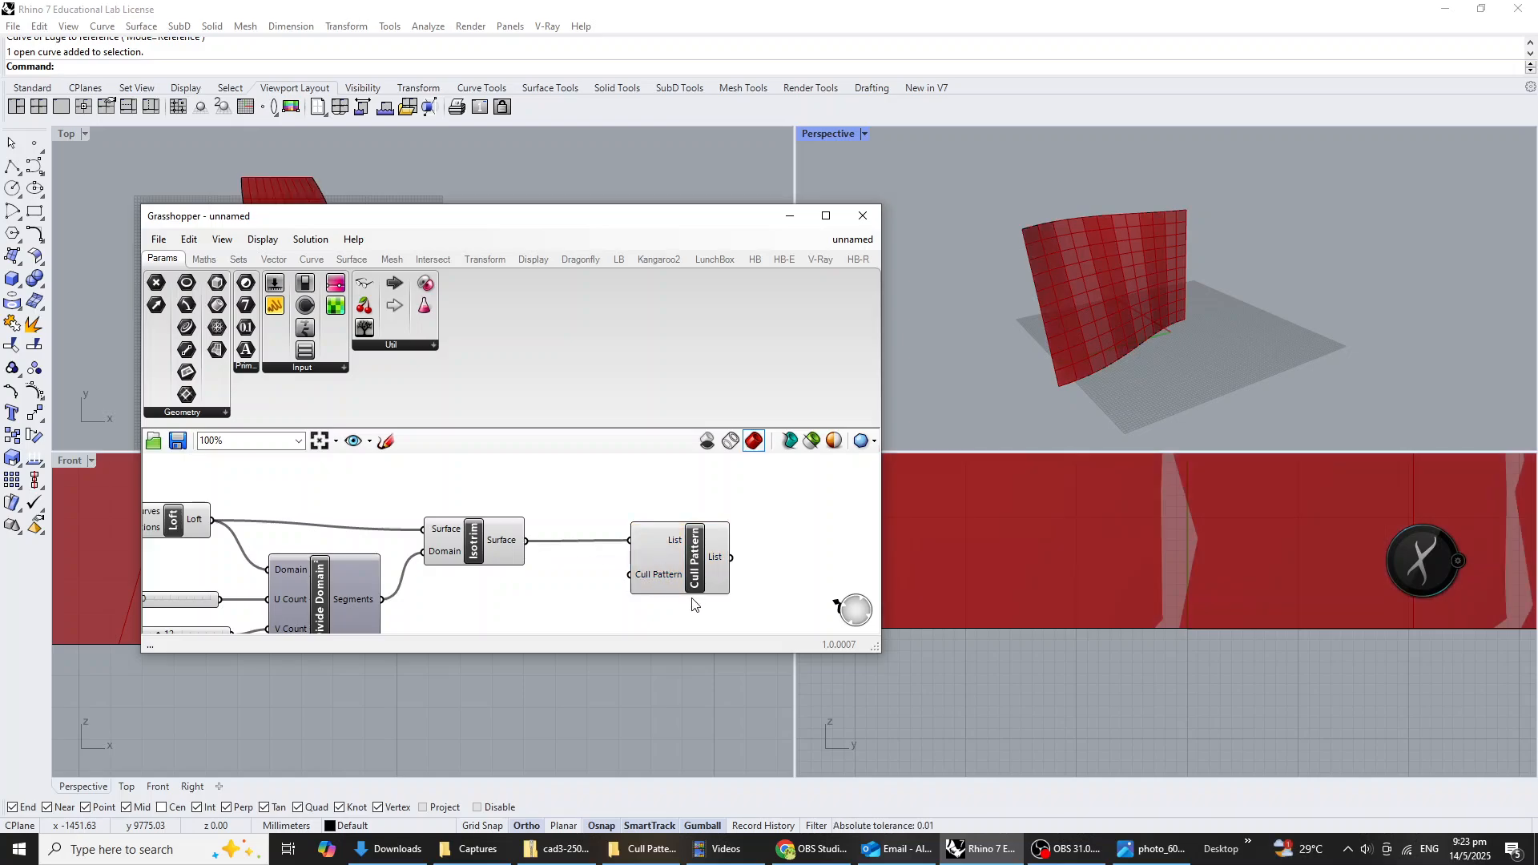
Set the Boolean values of the Cull Pattern input to just False and True, and commit the change.
scroll(693, 604, up, 3)
mouse_move(642, 558)
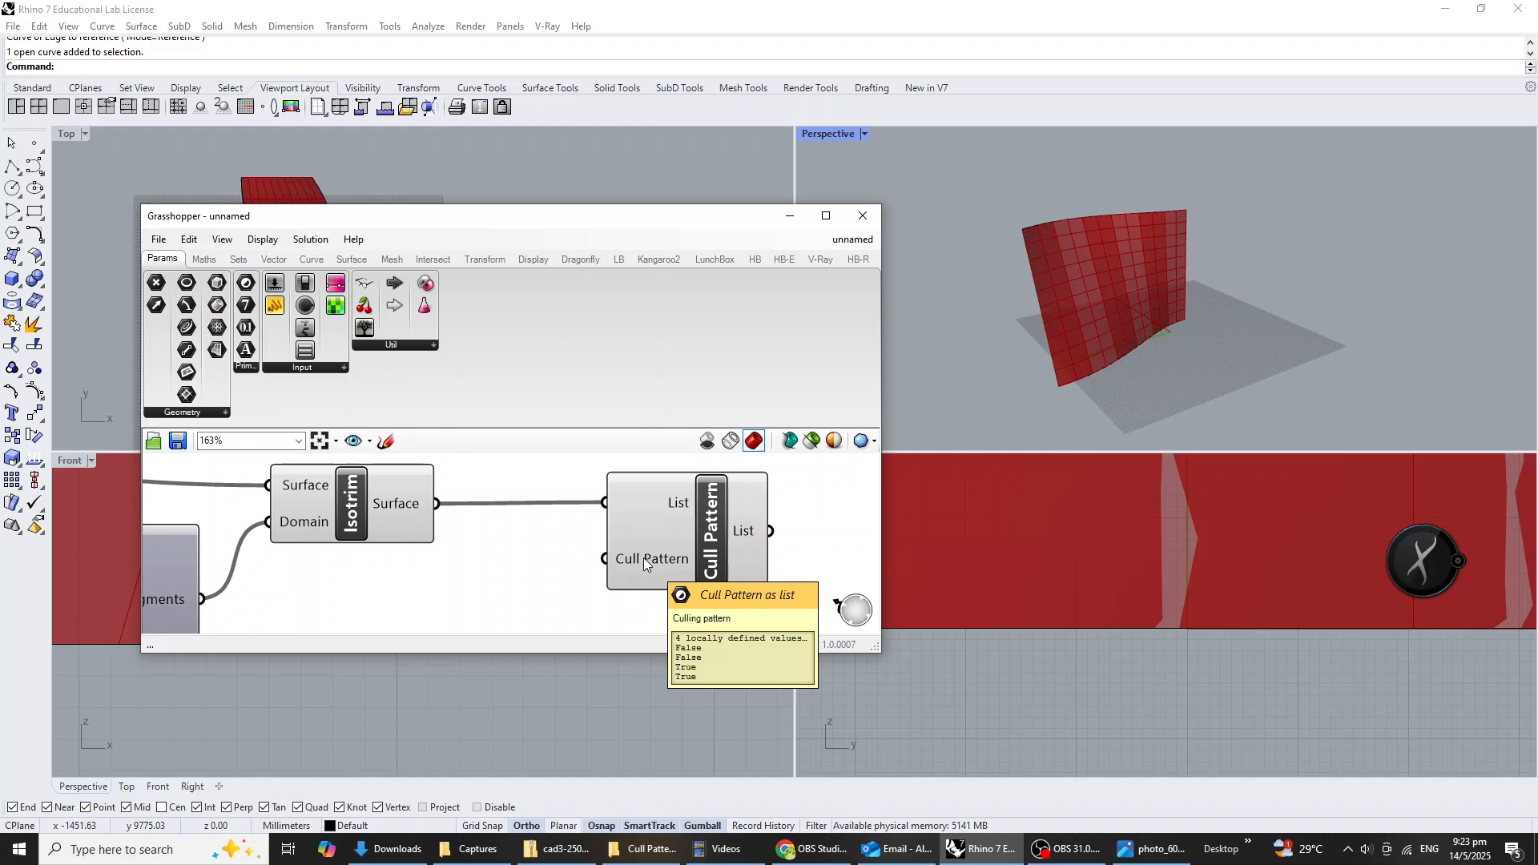
right_click(643, 557)
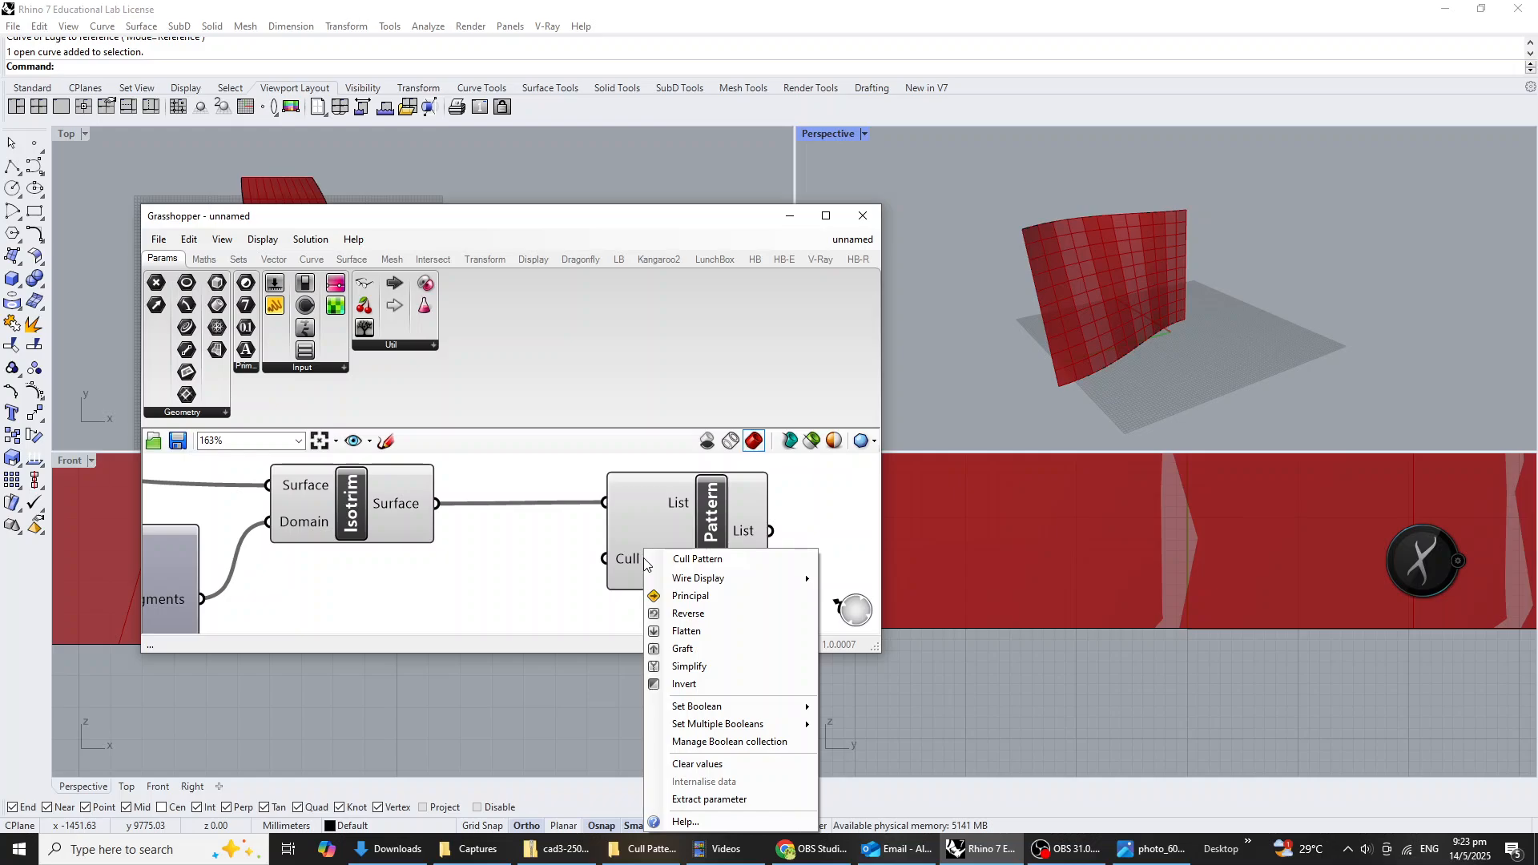
mouse_move(734, 712)
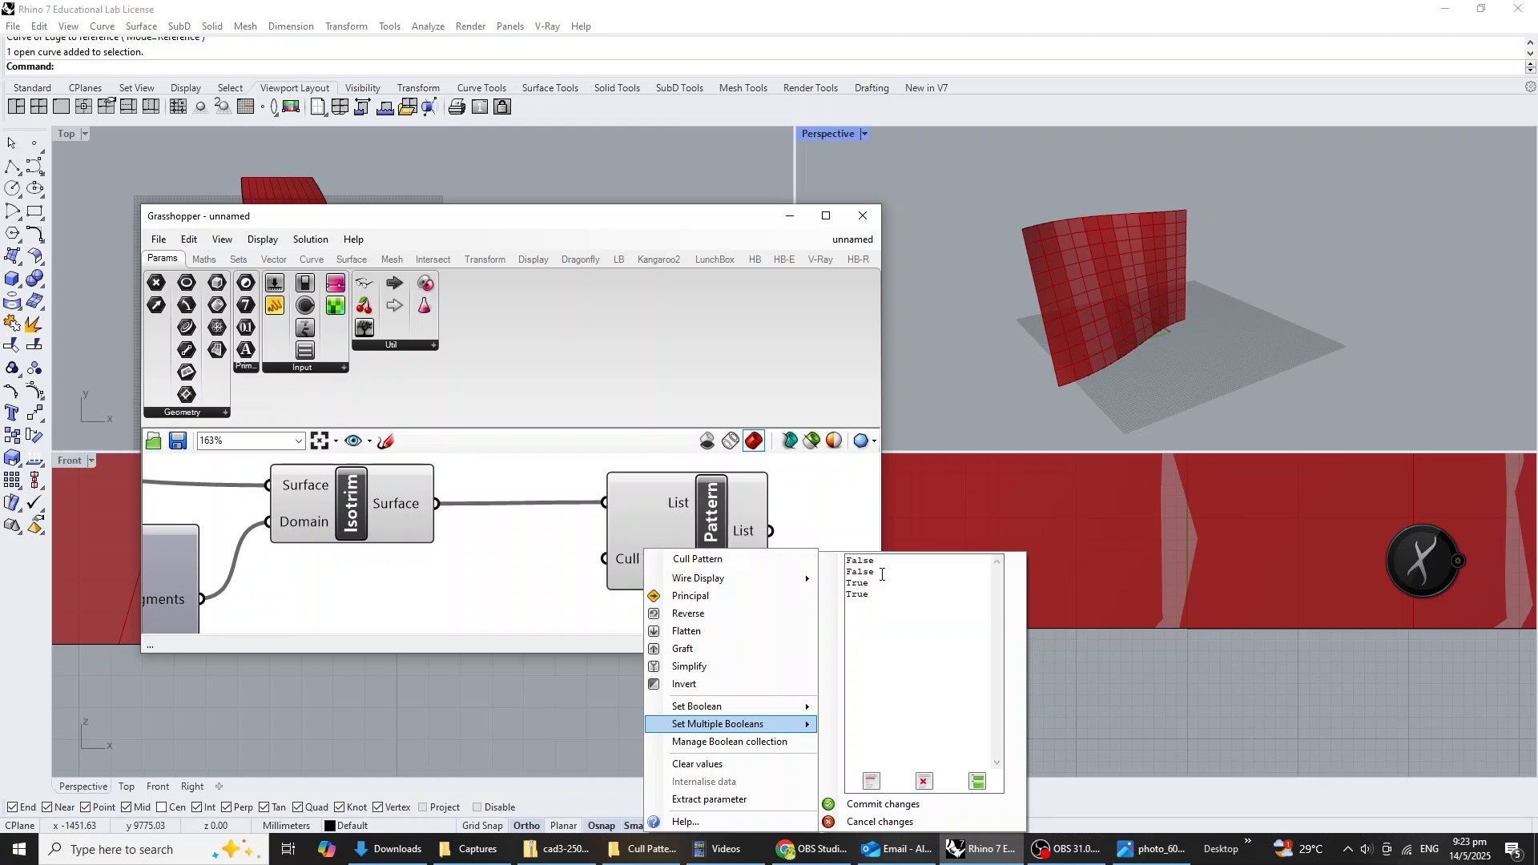
click(882, 574)
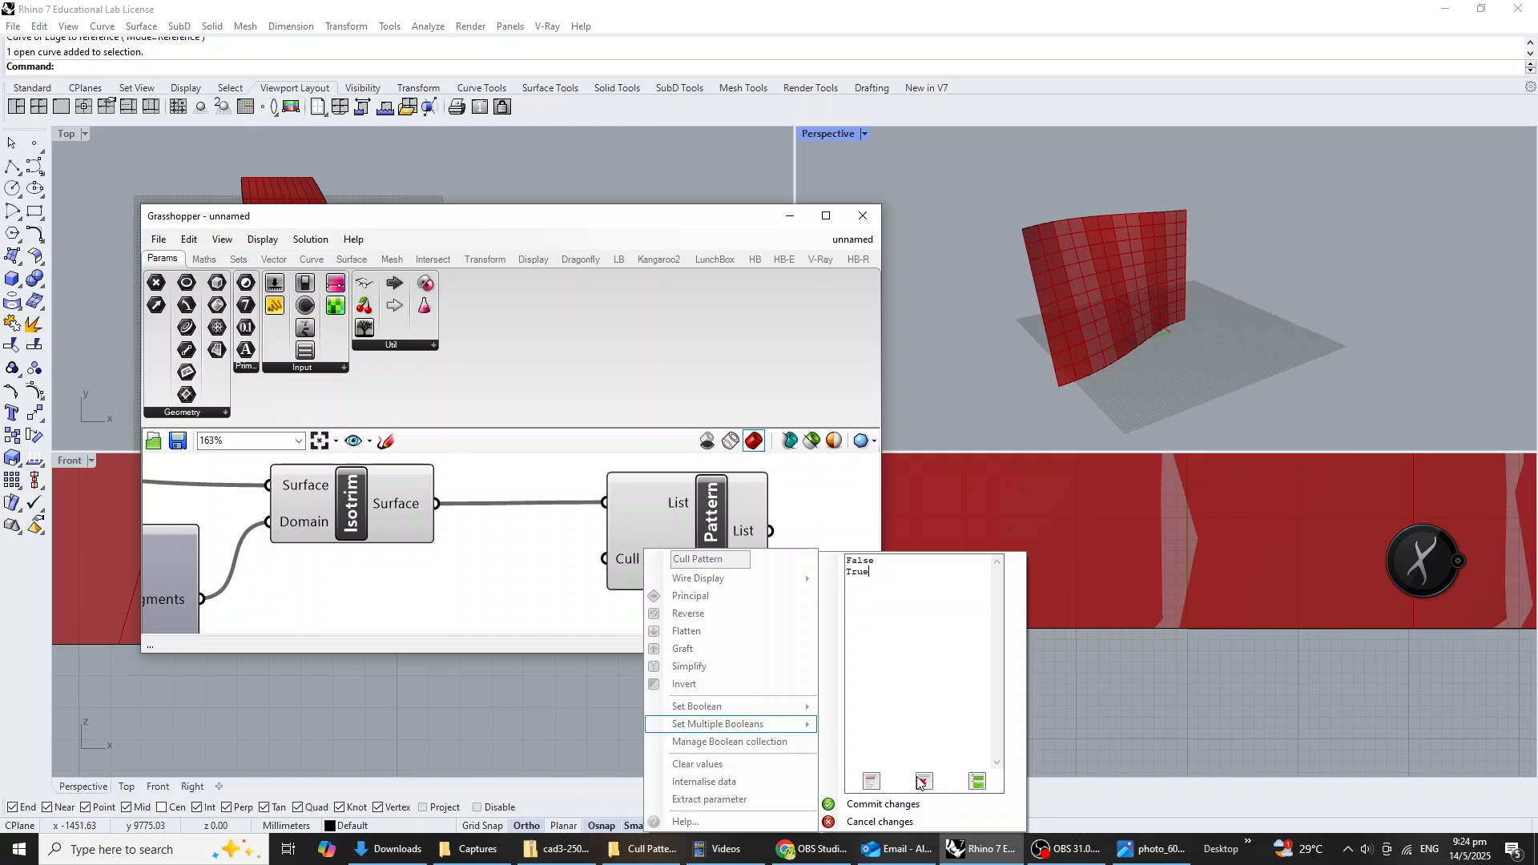
click(882, 809)
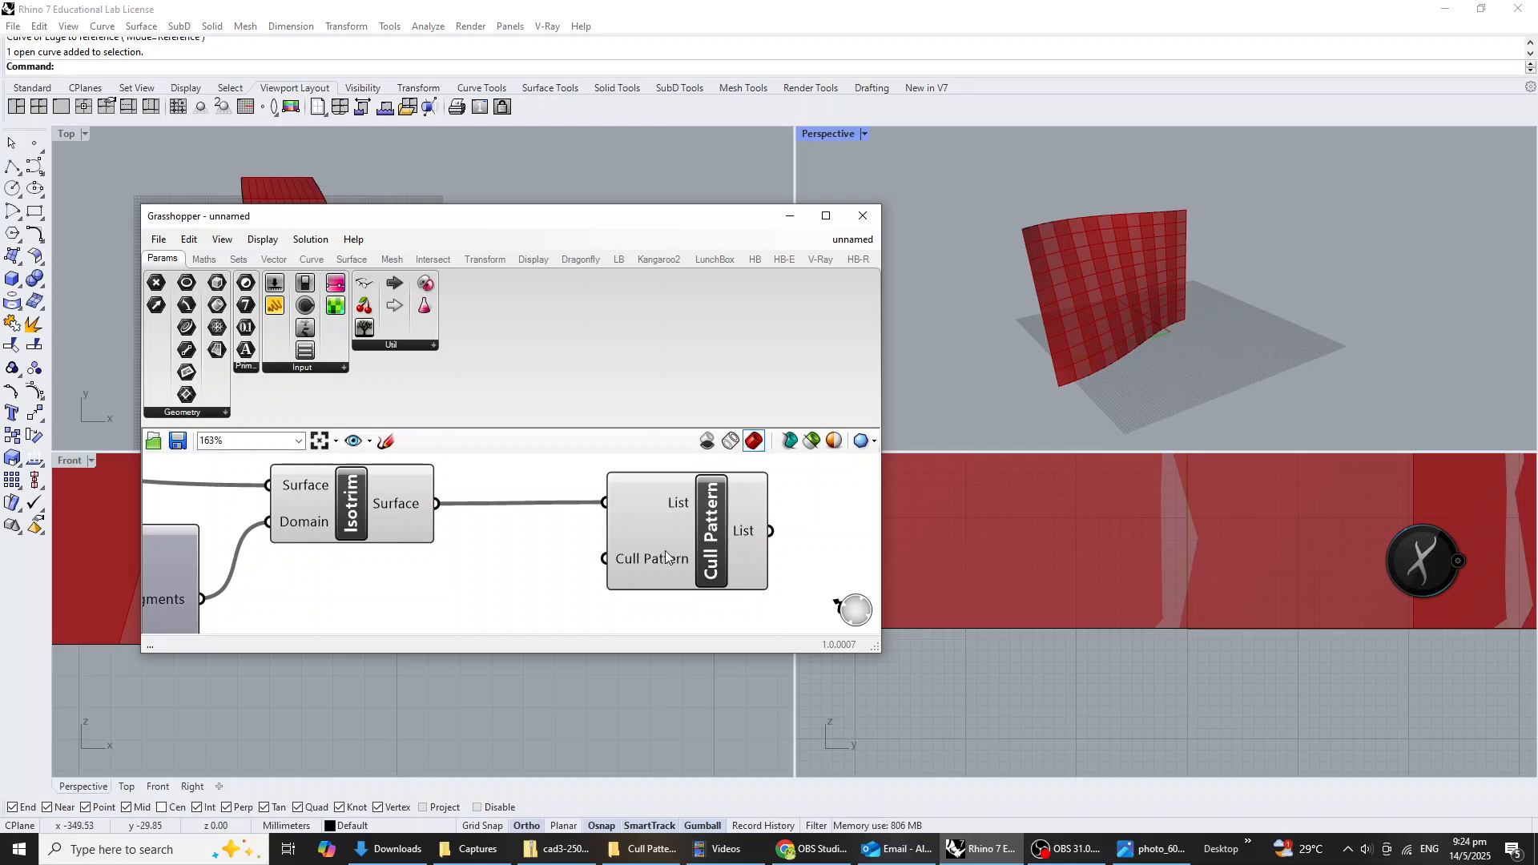
Set the slider feeding the Divide Domain² V Count to 11.
scroll(671, 550, down, 3)
mouse_move(326, 585)
right_down()
mouse_move(472, 562)
mouse_move(396, 593)
mouse_move(340, 592)
right_up()
scroll(357, 572, up, 1)
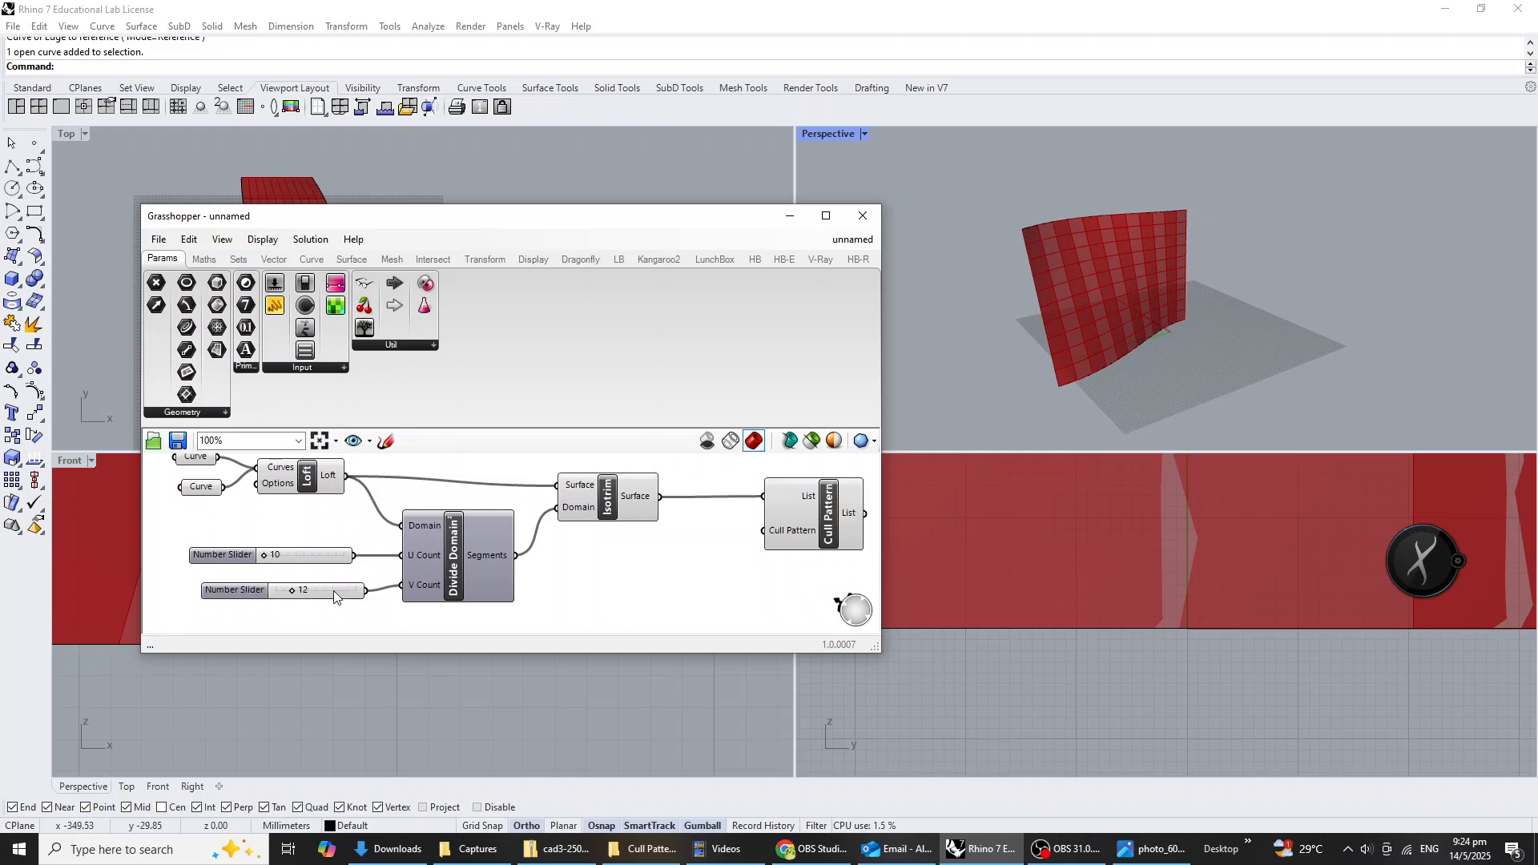
scroll(313, 589, up, 2)
drag(280, 596, 274, 594)
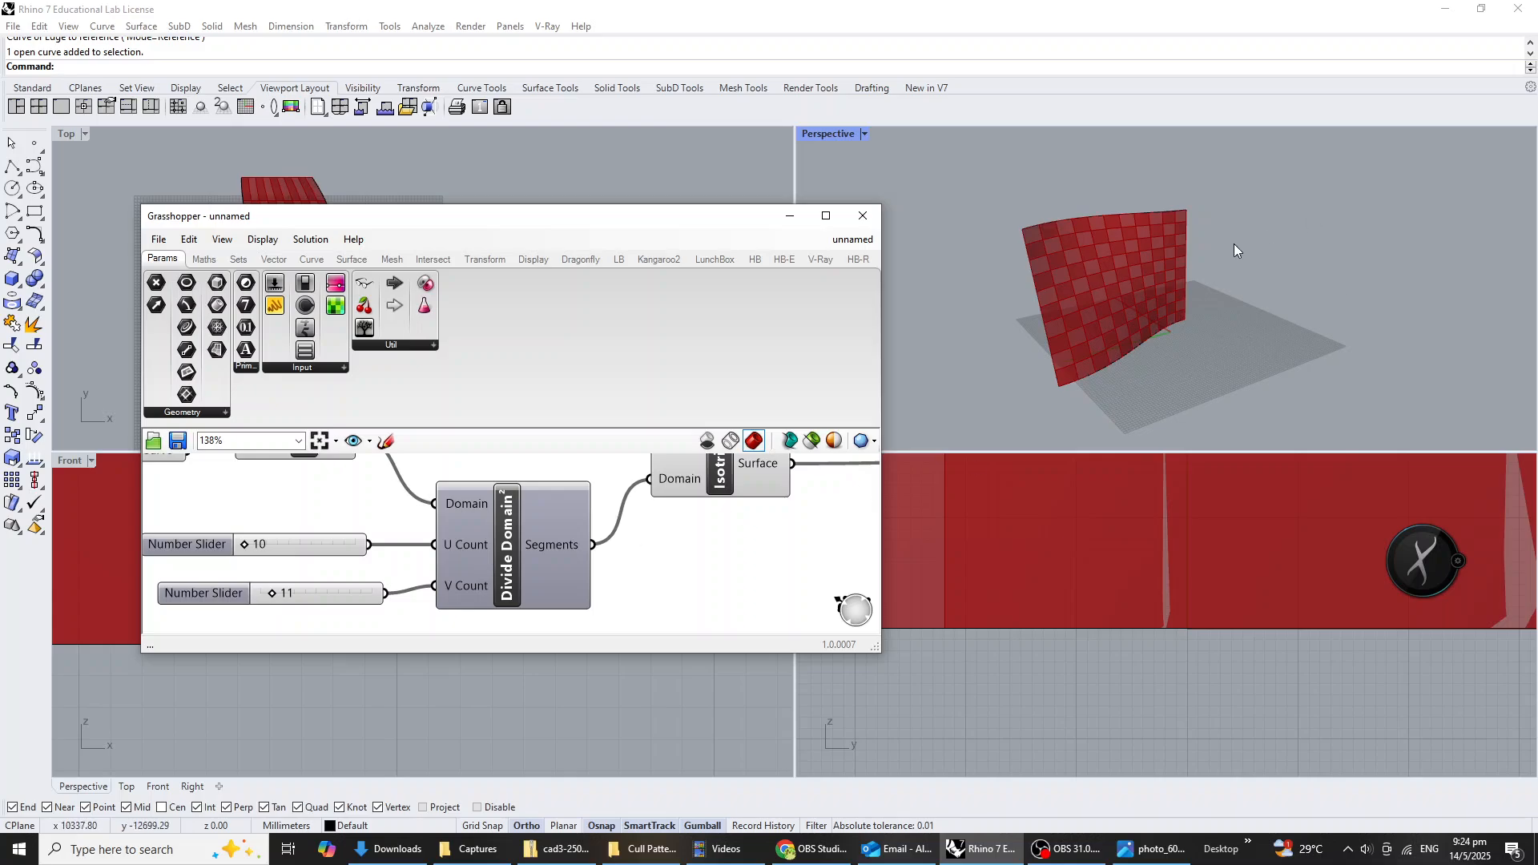
Inspect the culled panel pattern on the wall from another angle and return to the U and V Count sliders.
right_drag(1236, 247, 1175, 214)
scroll(1108, 223, up, 4)
scroll(1125, 191, down, 2)
scroll(1176, 292, down, 3)
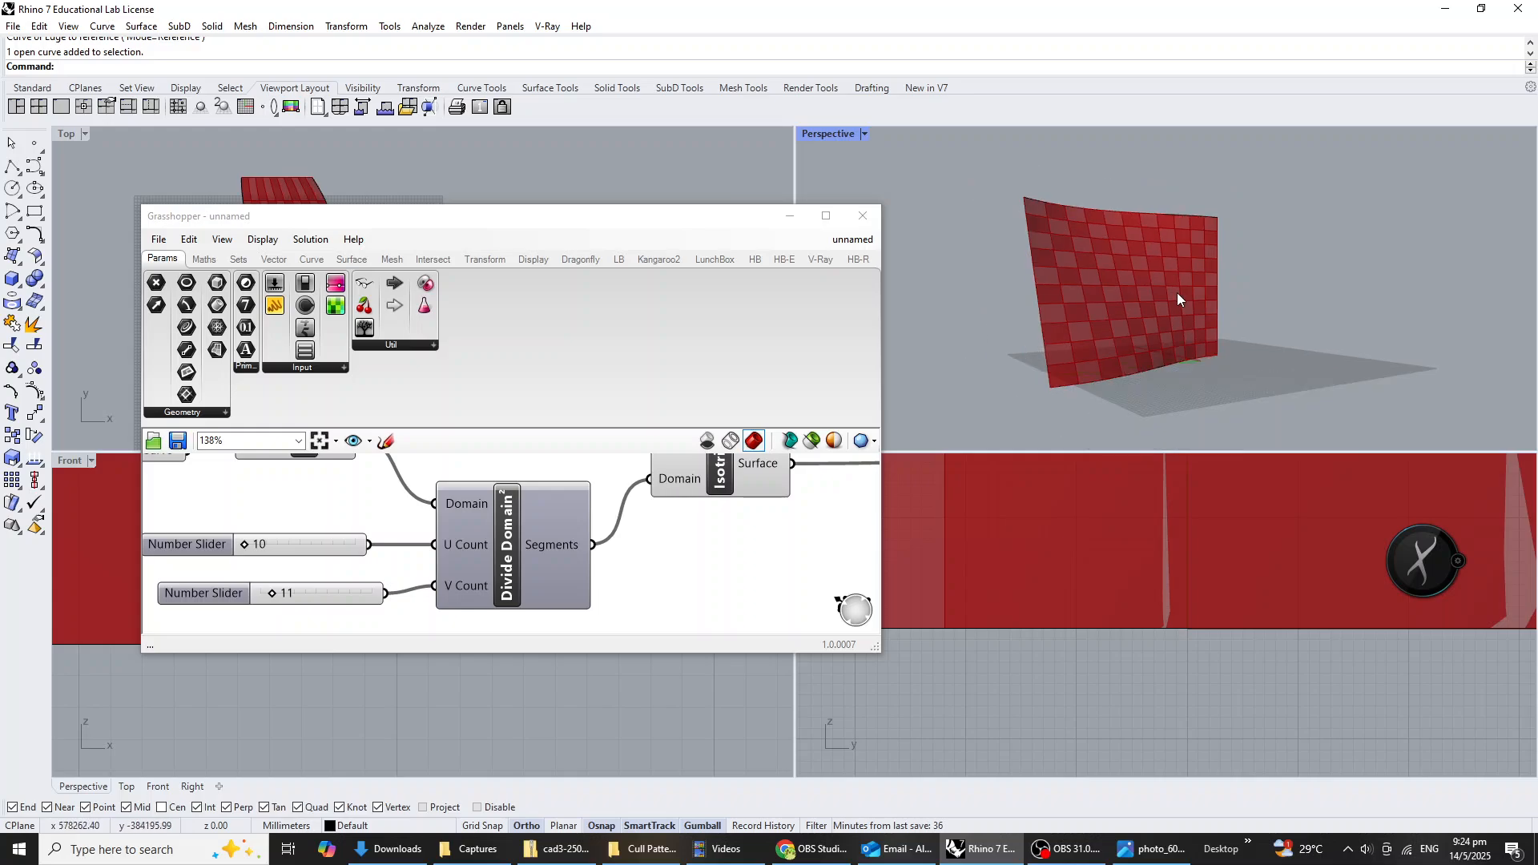
right_drag(314, 579, 441, 566)
scroll(443, 590, up, 1)
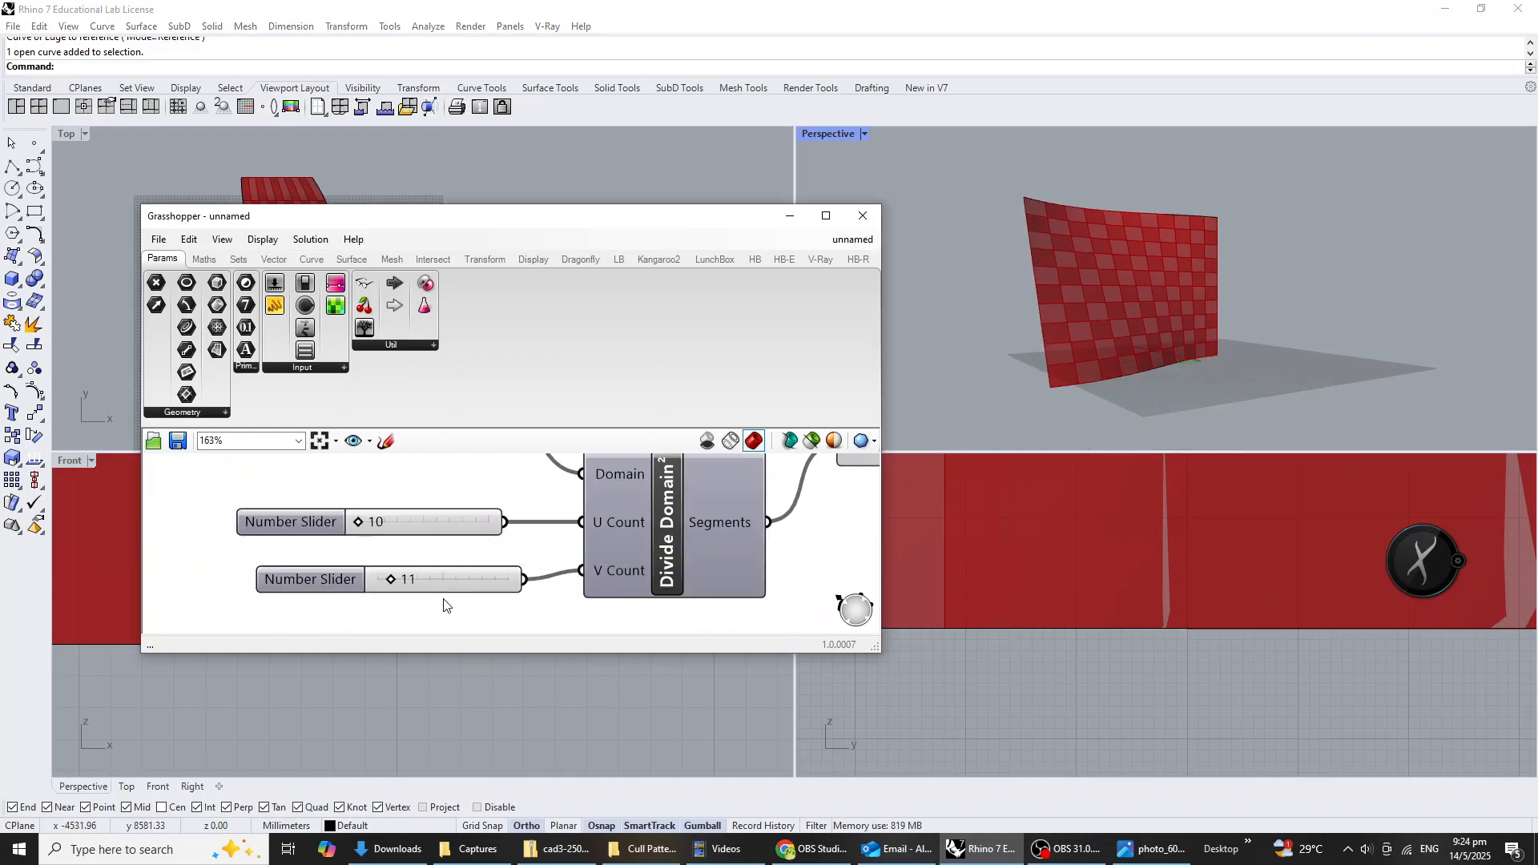
right_click(450, 577)
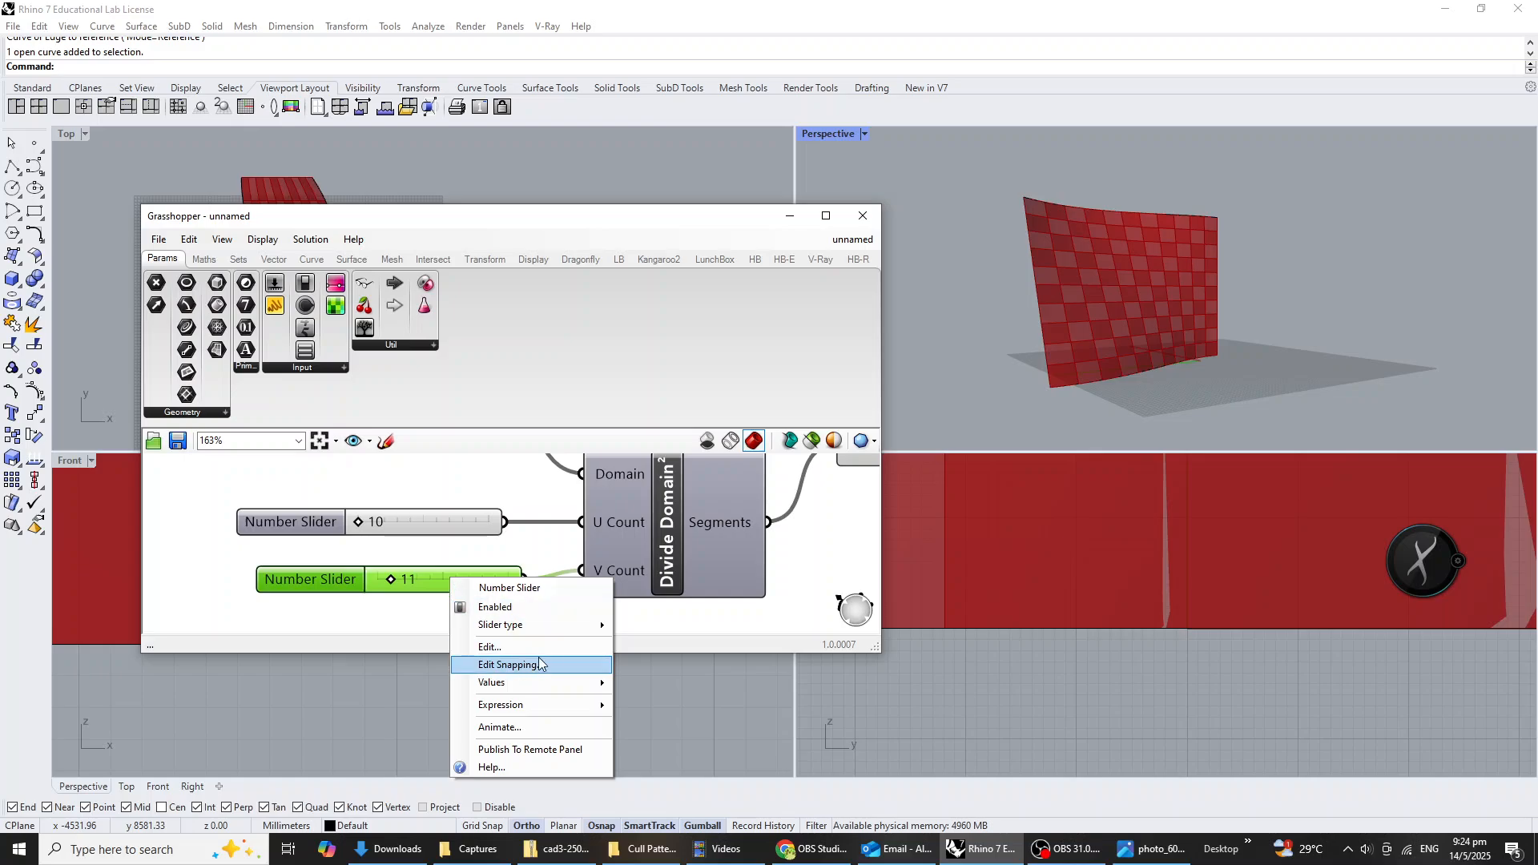
click(549, 647)
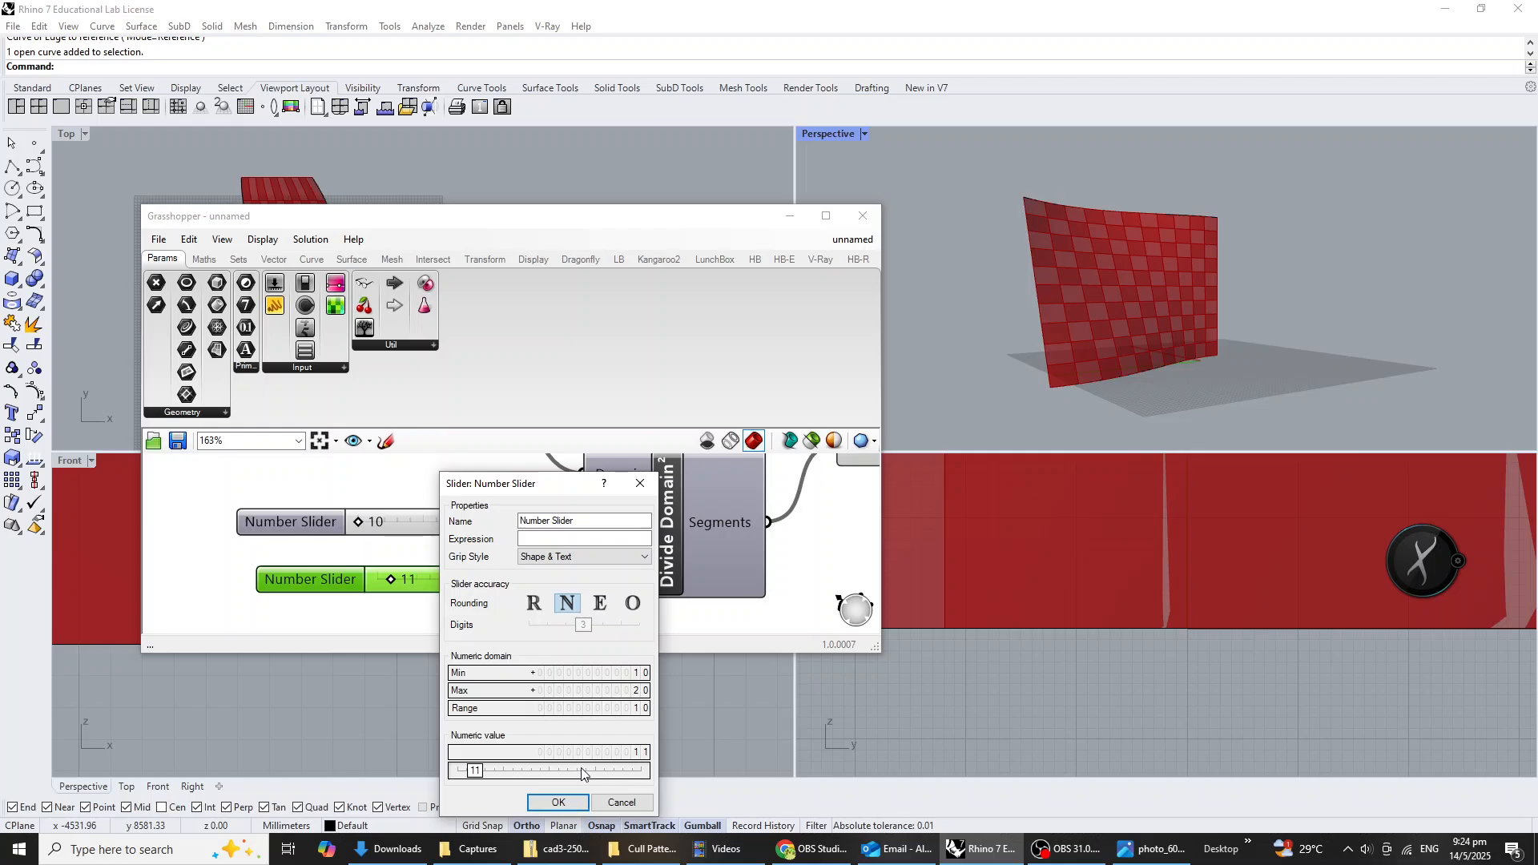
click(618, 802)
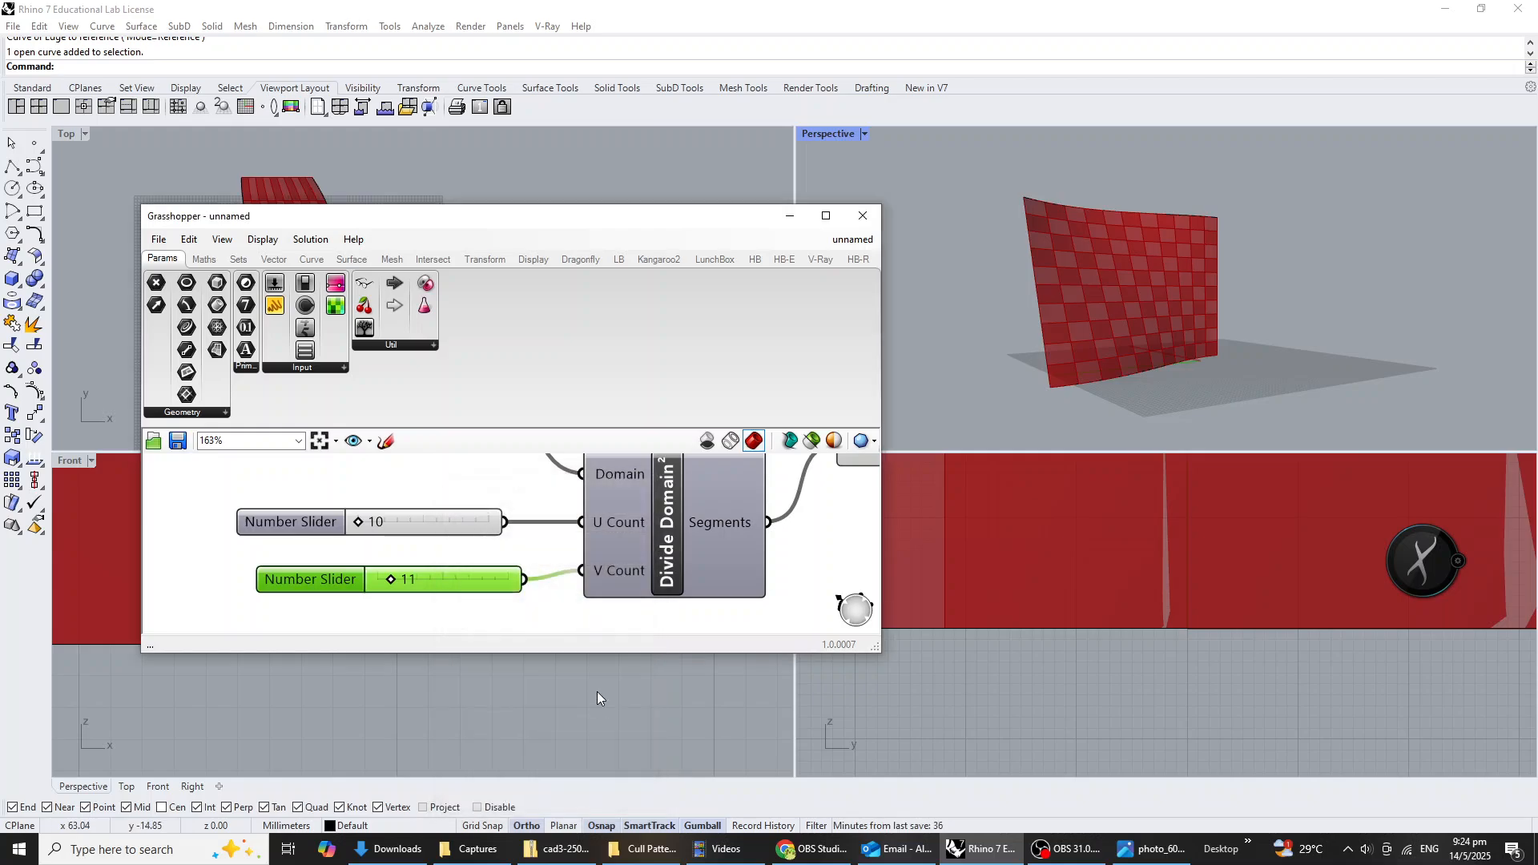
Restrict the slider feeding the Divide Domain² V Count to odd numbers and set it to 13.
right_click(470, 568)
mouse_move(600, 678)
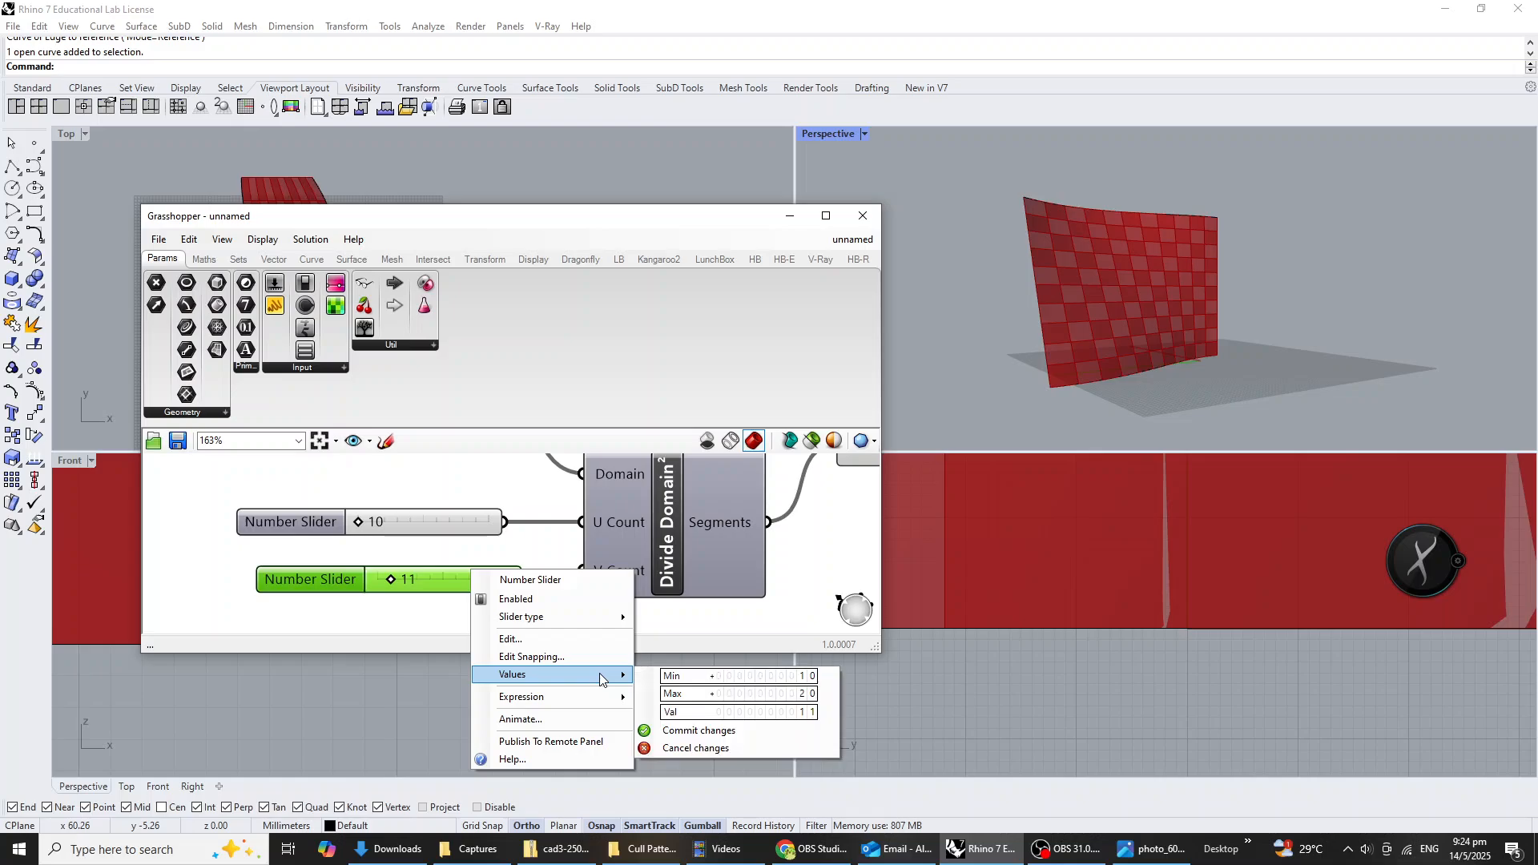
mouse_move(551, 695)
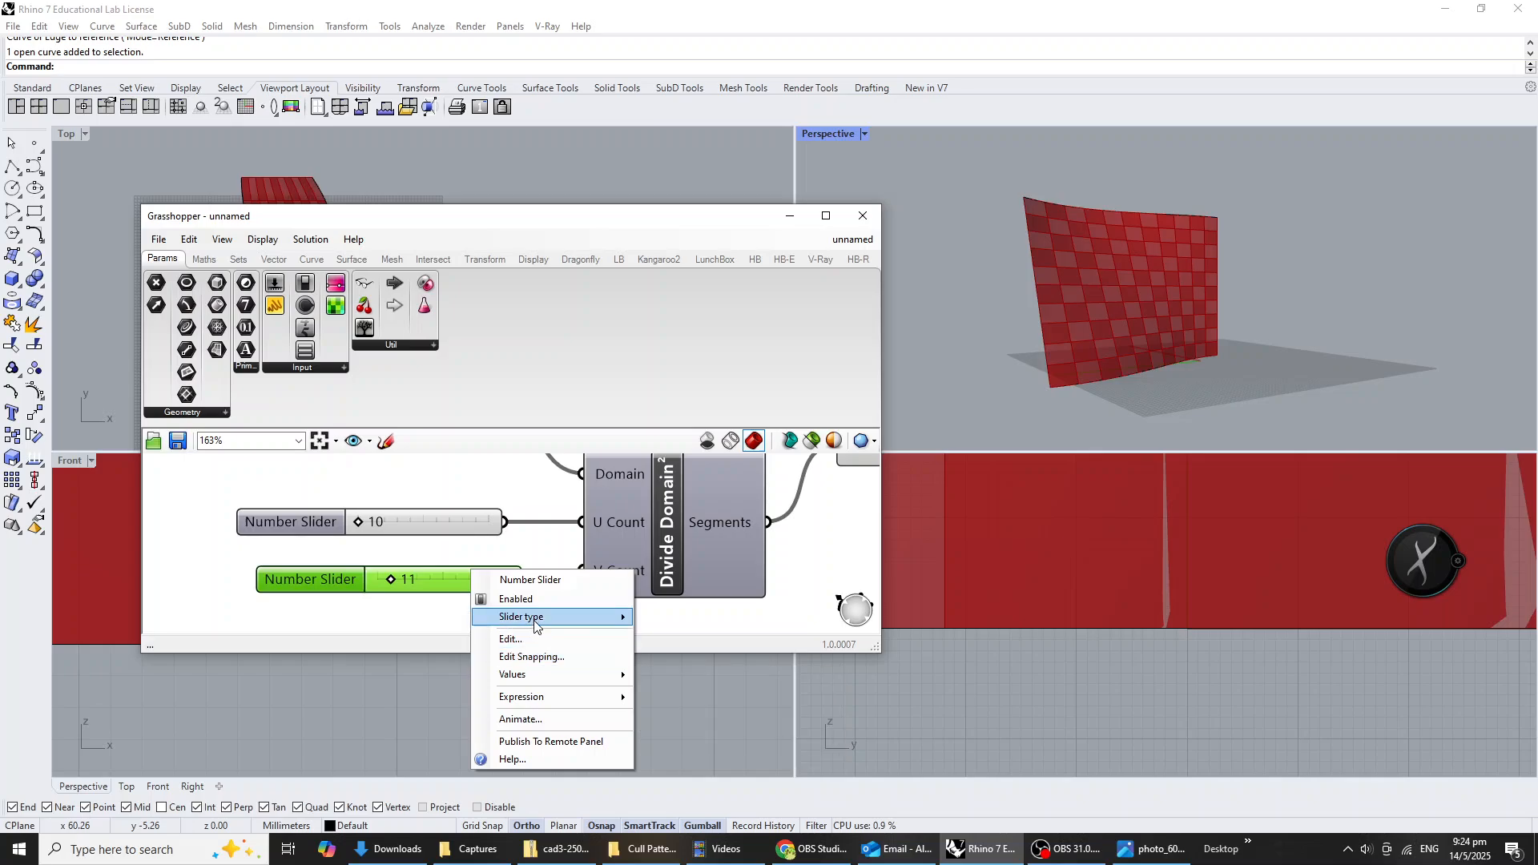
mouse_move(535, 623)
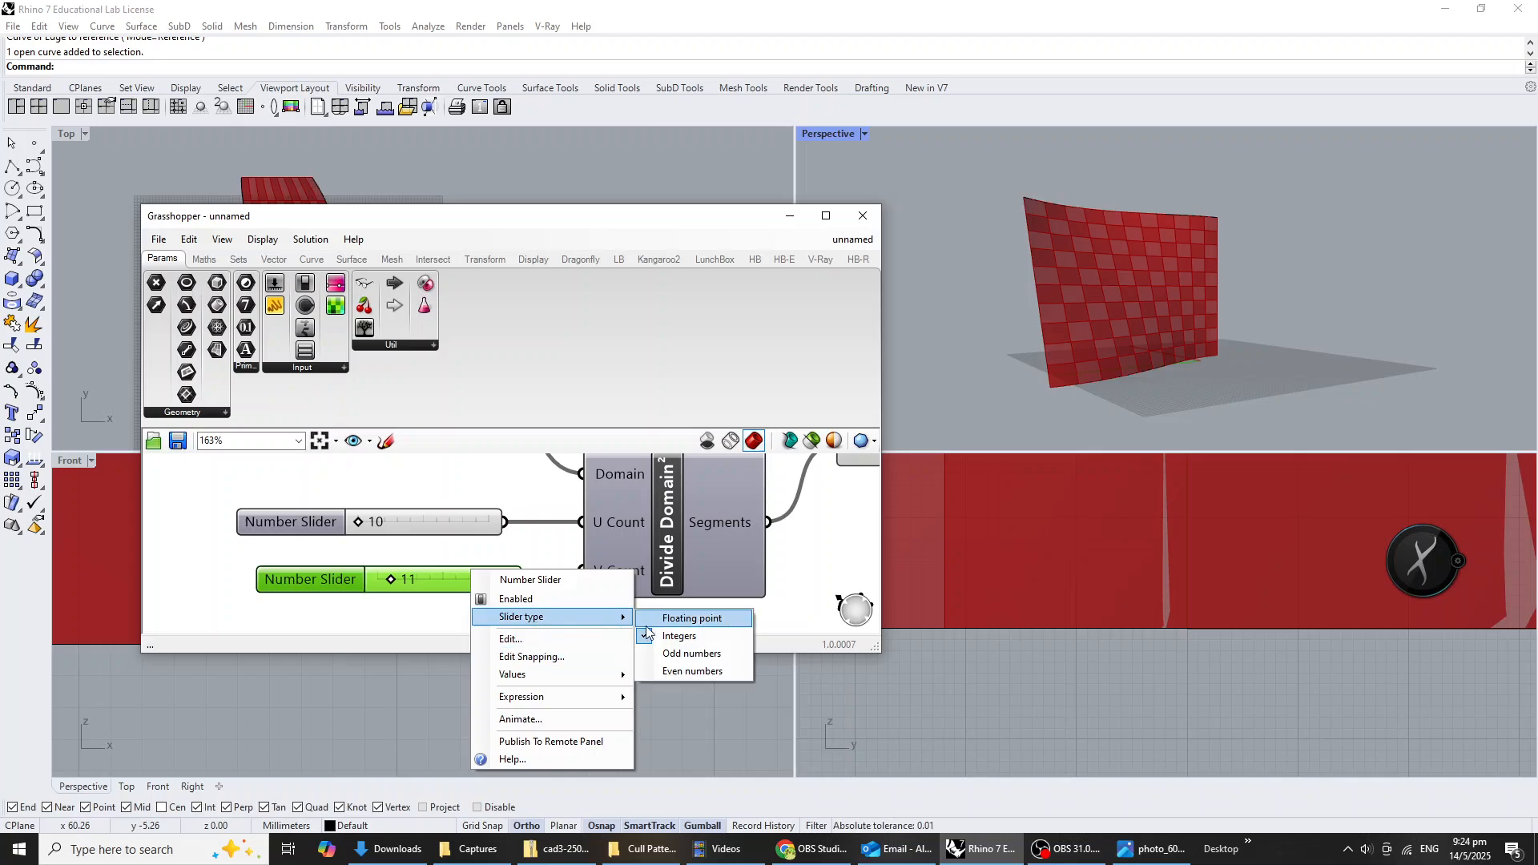
click(684, 654)
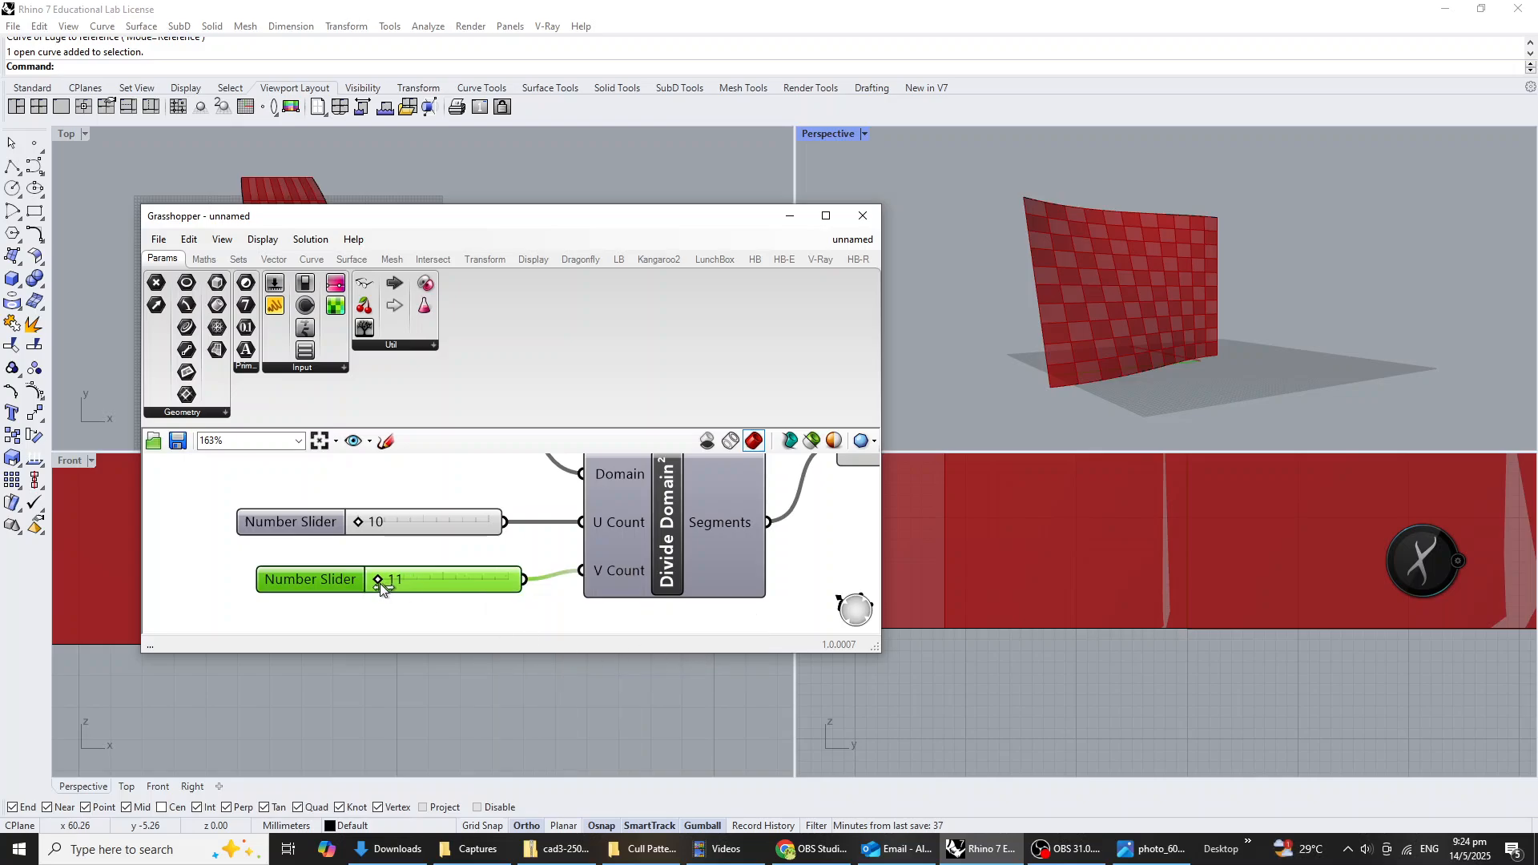
mouse_move(380, 581)
mouse_down()
mouse_move(443, 589)
mouse_move(405, 580)
mouse_up()
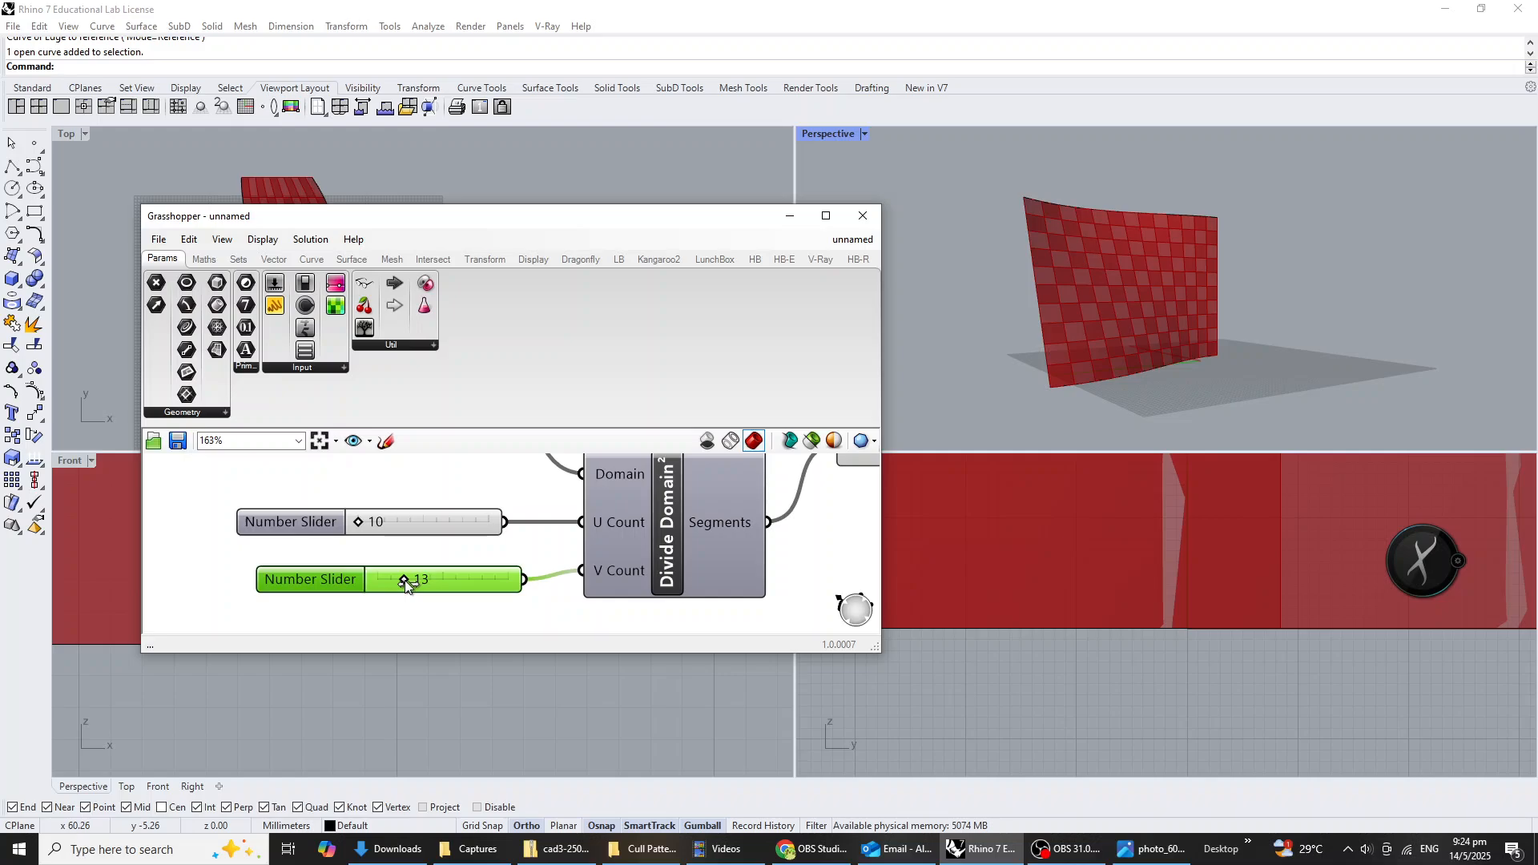
Examine the Cull Pattern output on the wall from another angle to check the checkerboard arrangement of the panels.
right_drag(522, 623, 349, 565)
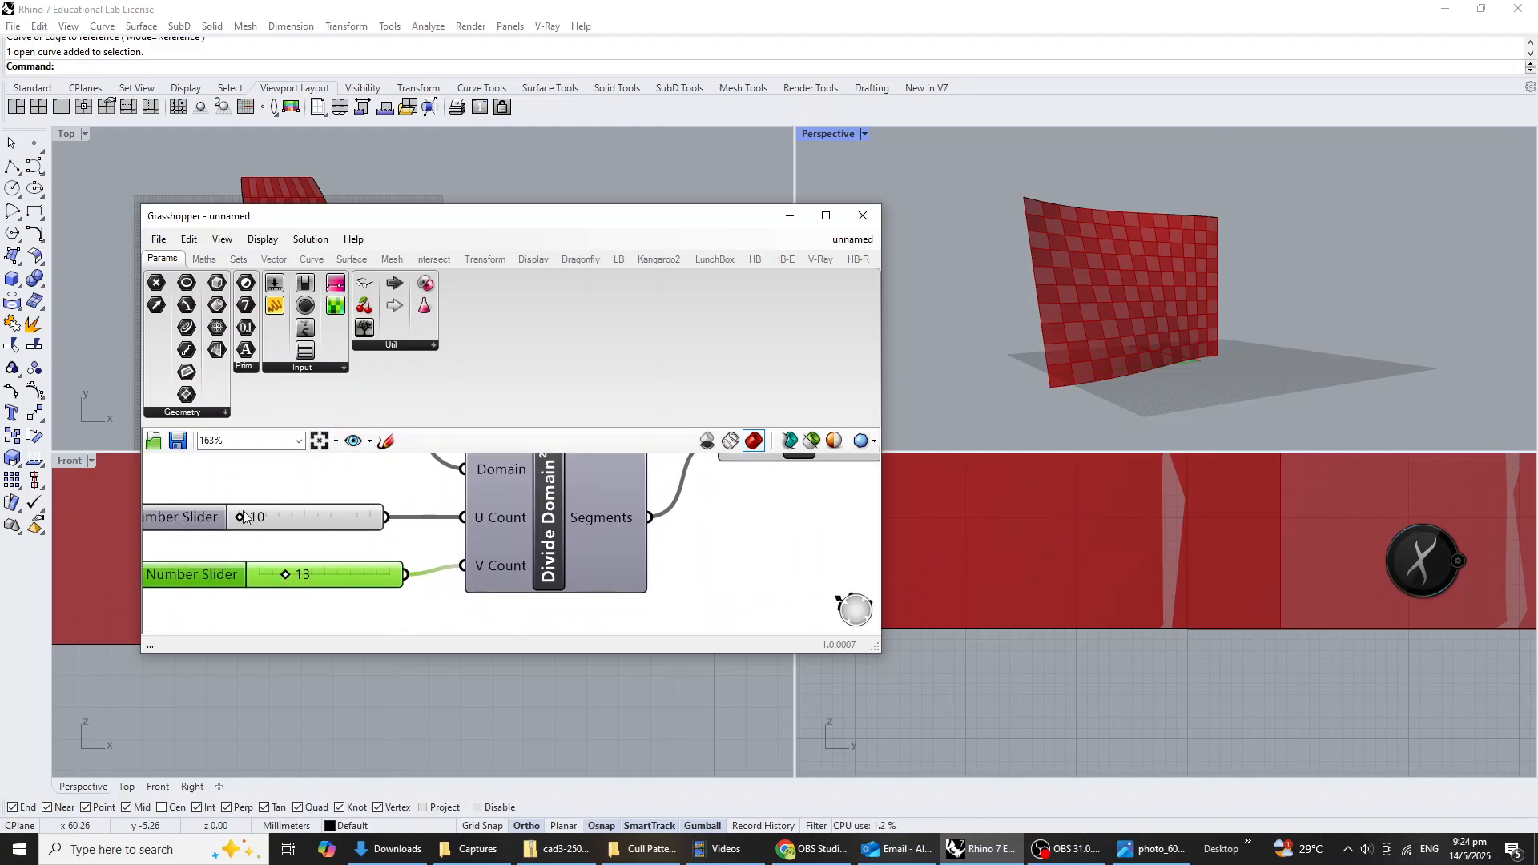
mouse_move(242, 515)
mouse_down()
mouse_move(277, 516)
mouse_move(228, 521)
mouse_up()
scroll(282, 534, down, 5)
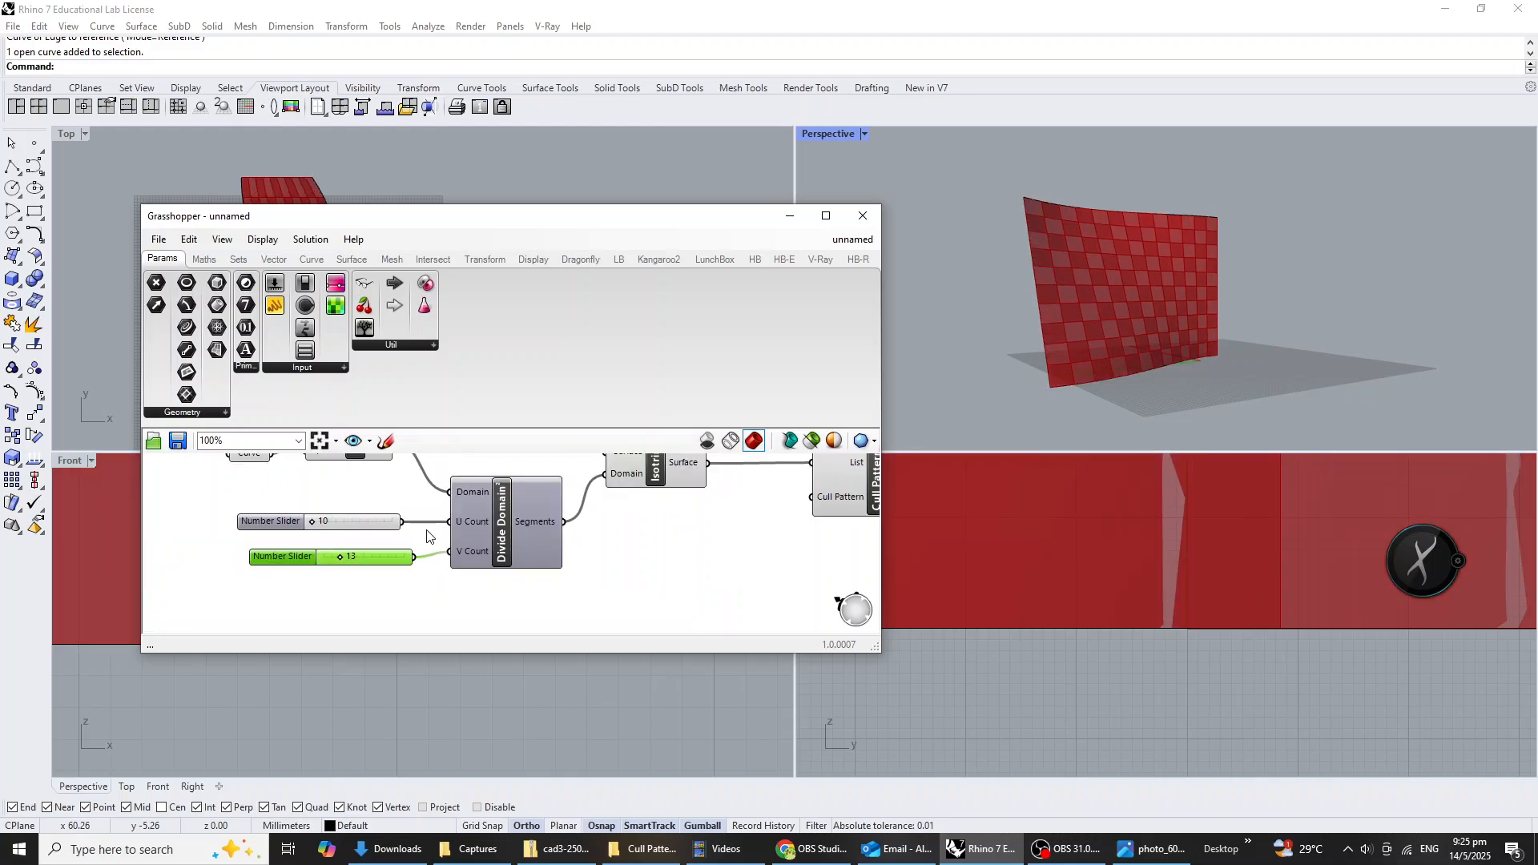
click(598, 522)
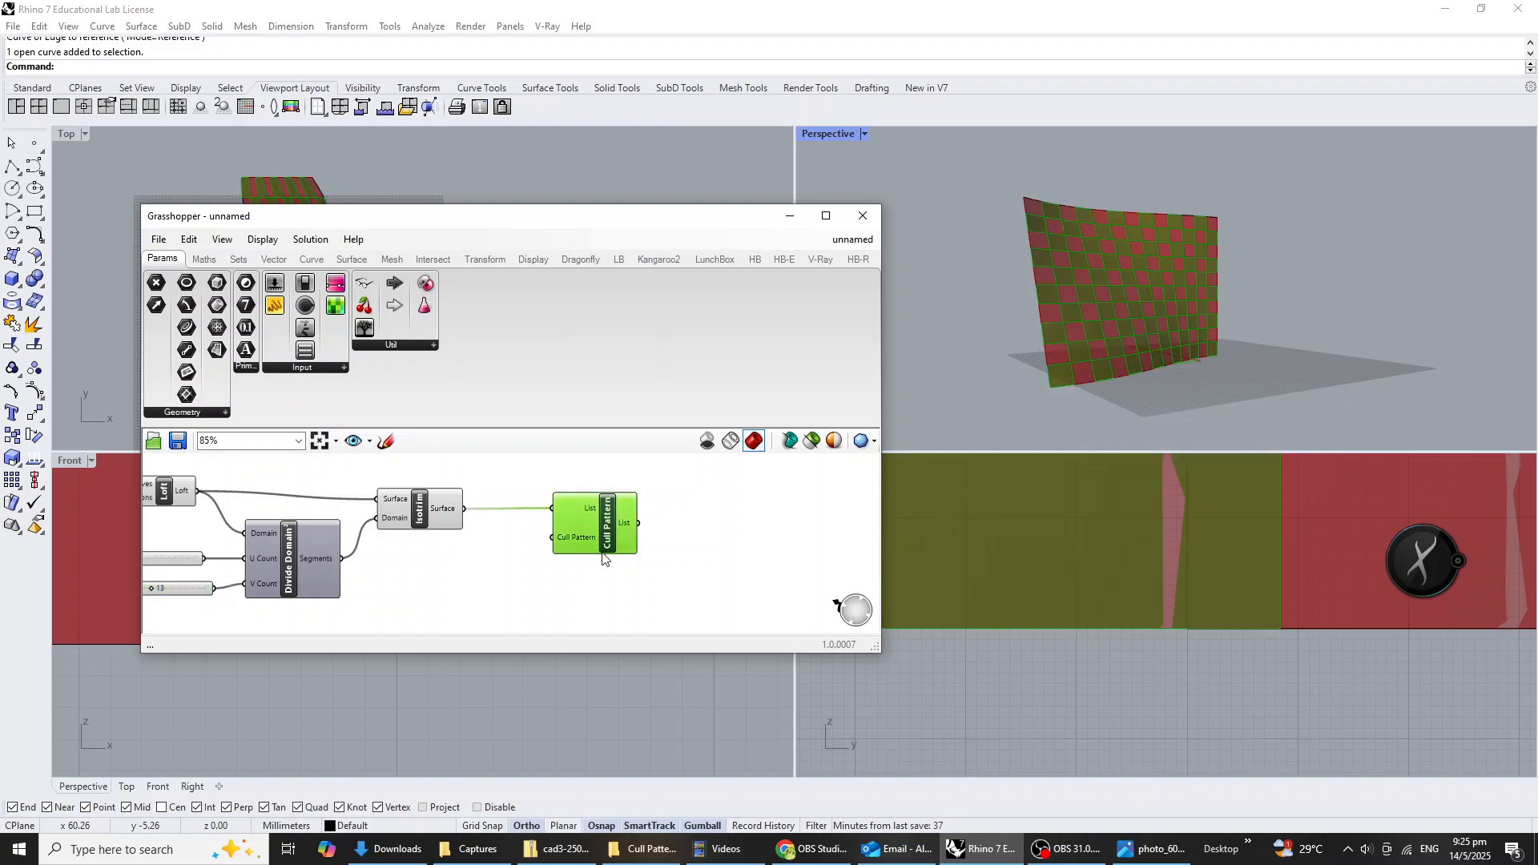
right_drag(1367, 199, 1233, 344)
click(816, 542)
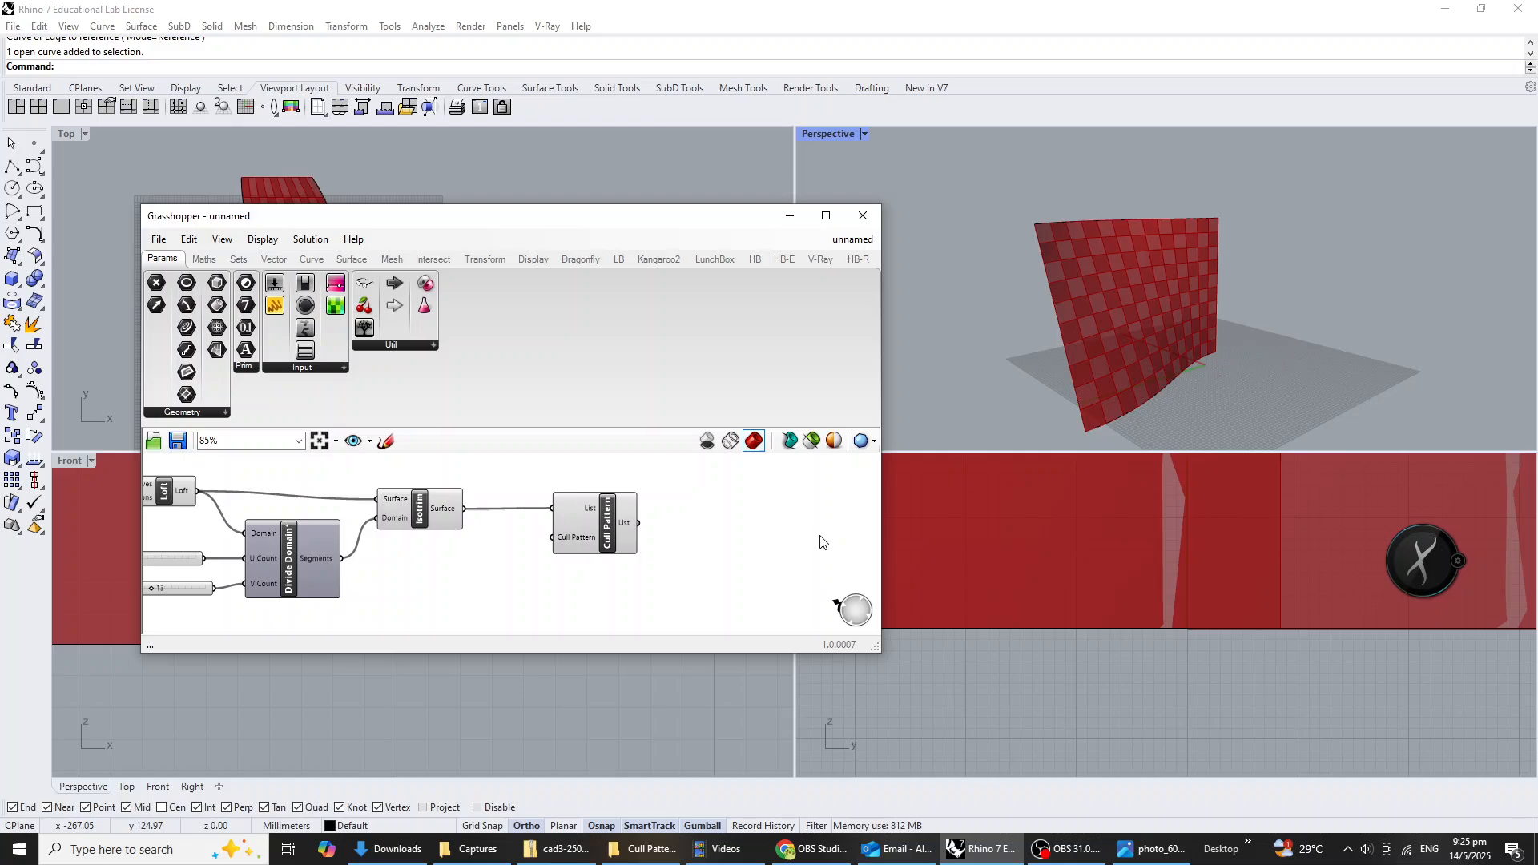
right_drag(754, 561, 671, 553)
click(529, 521)
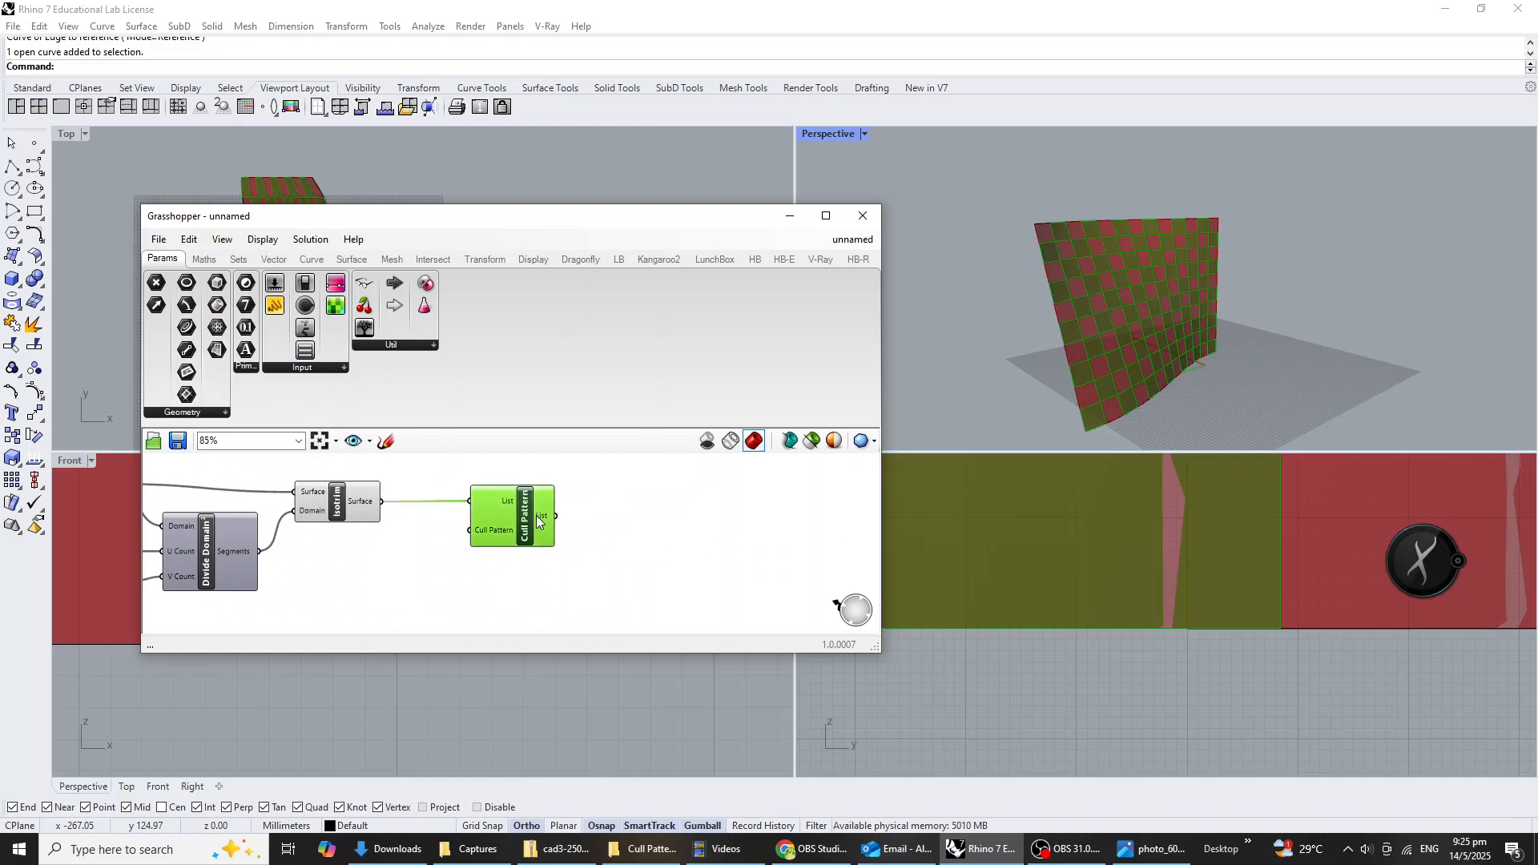
Add an Extrude component after the Cull Pattern and connect the culled List output to its Base input.
double_click(648, 545)
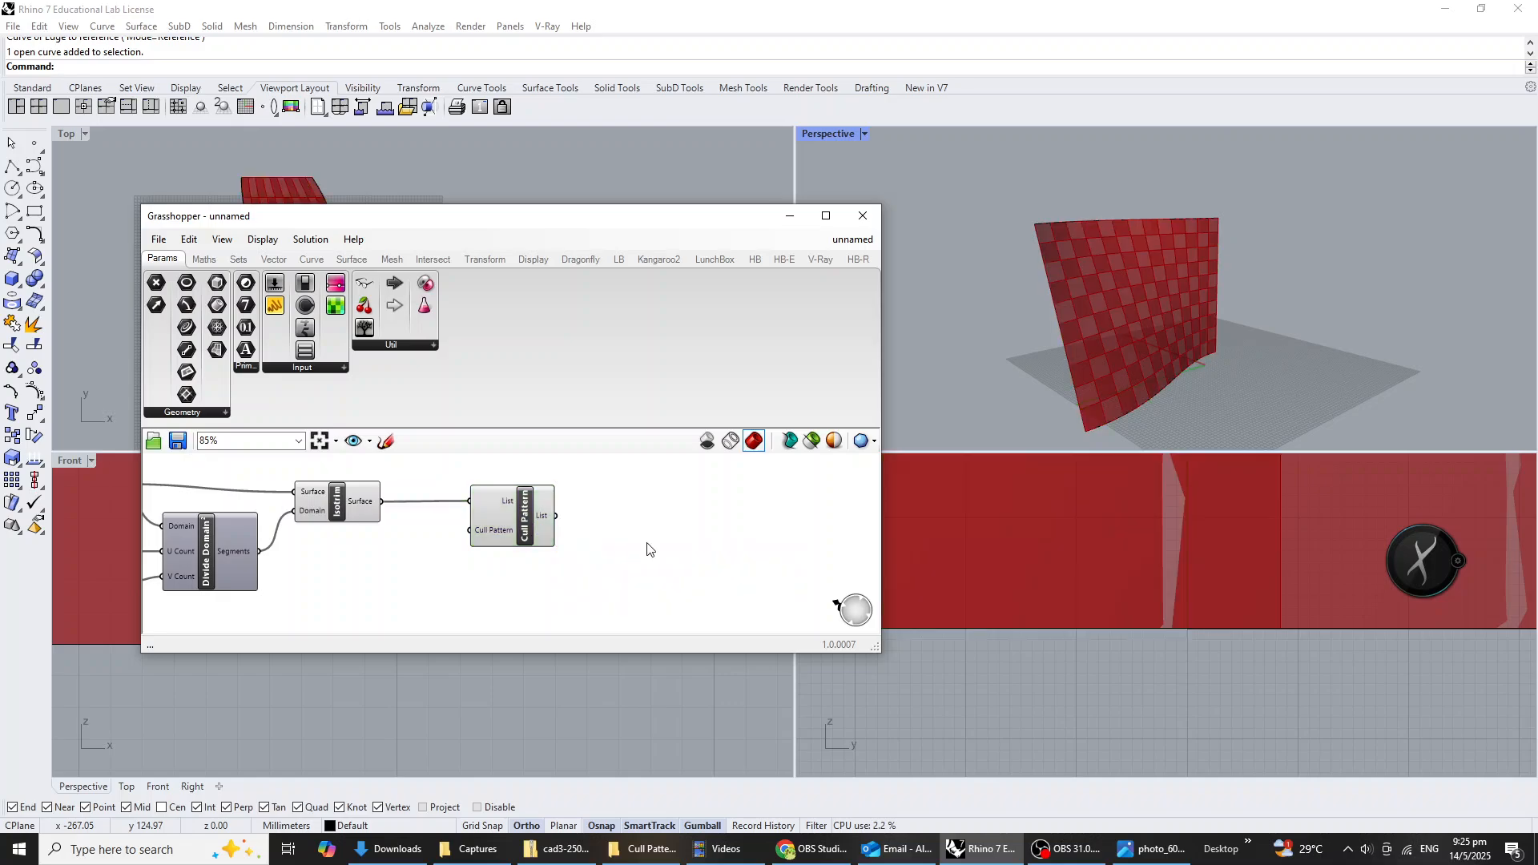
text(6xt)
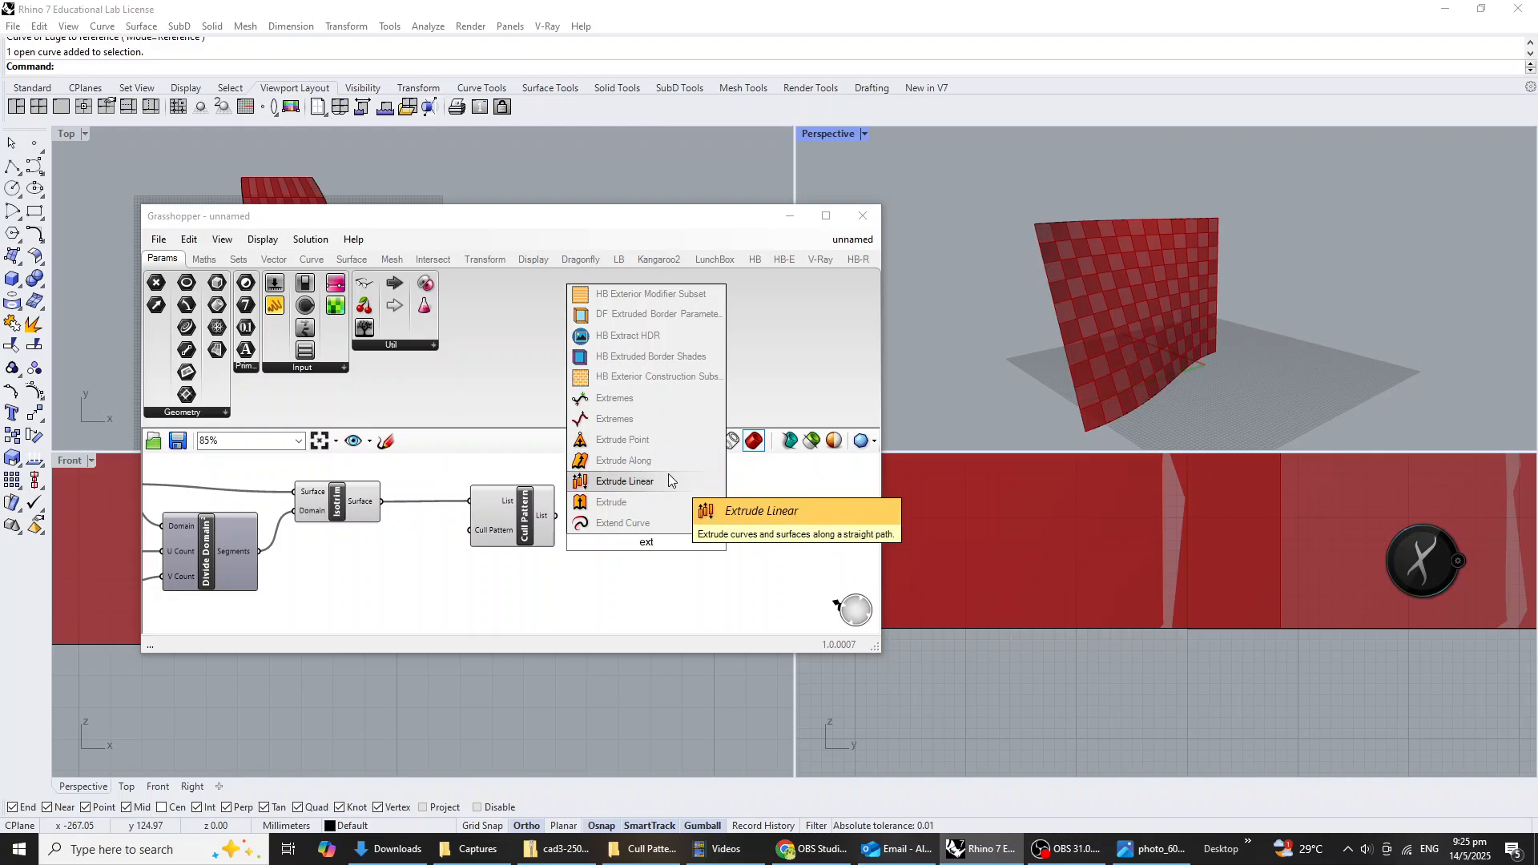
click(664, 502)
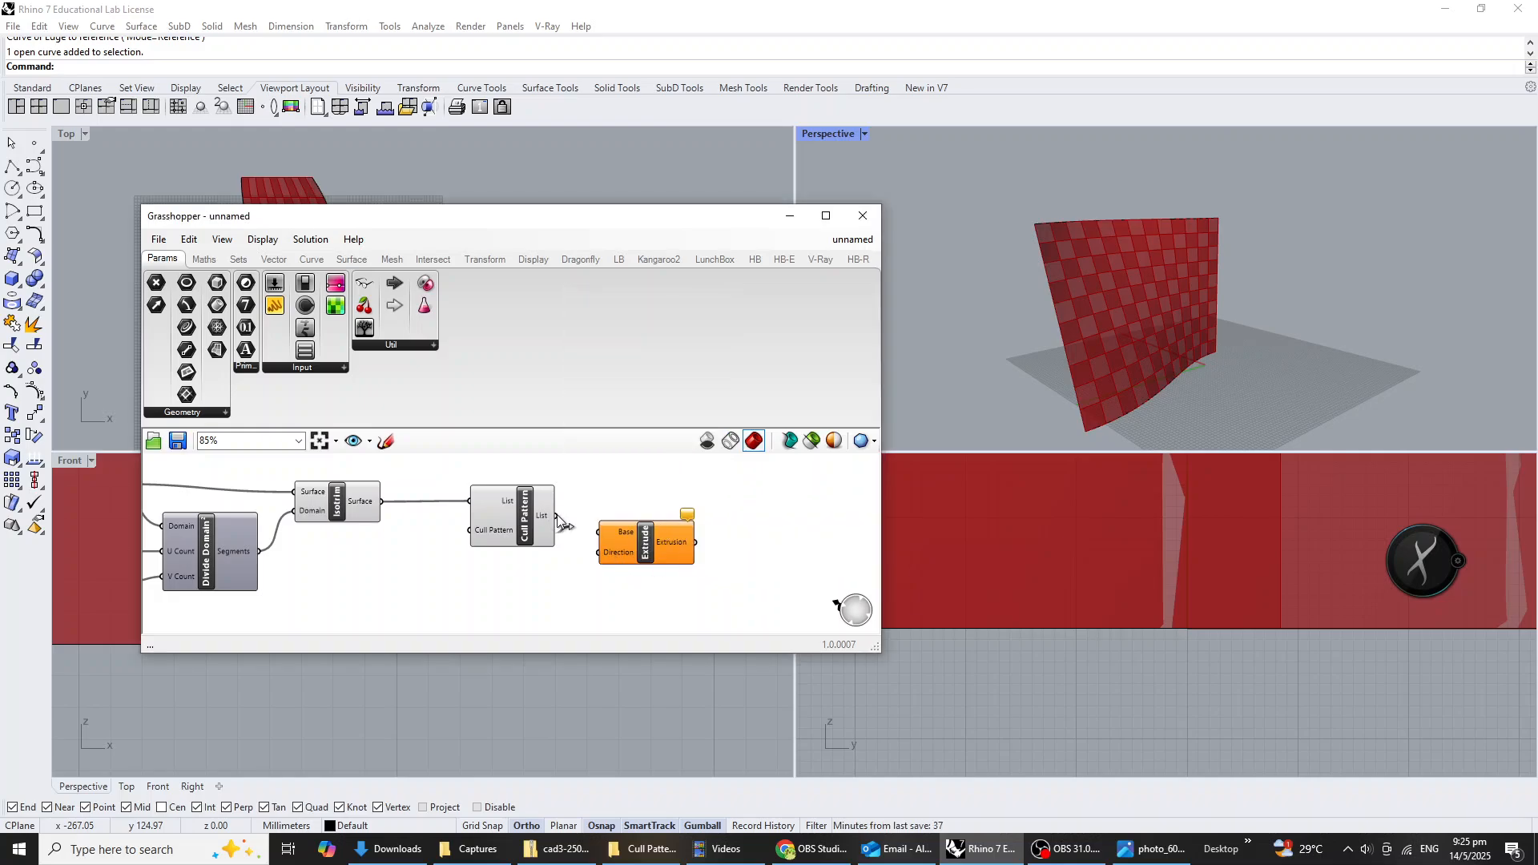
drag(557, 516, 722, 558)
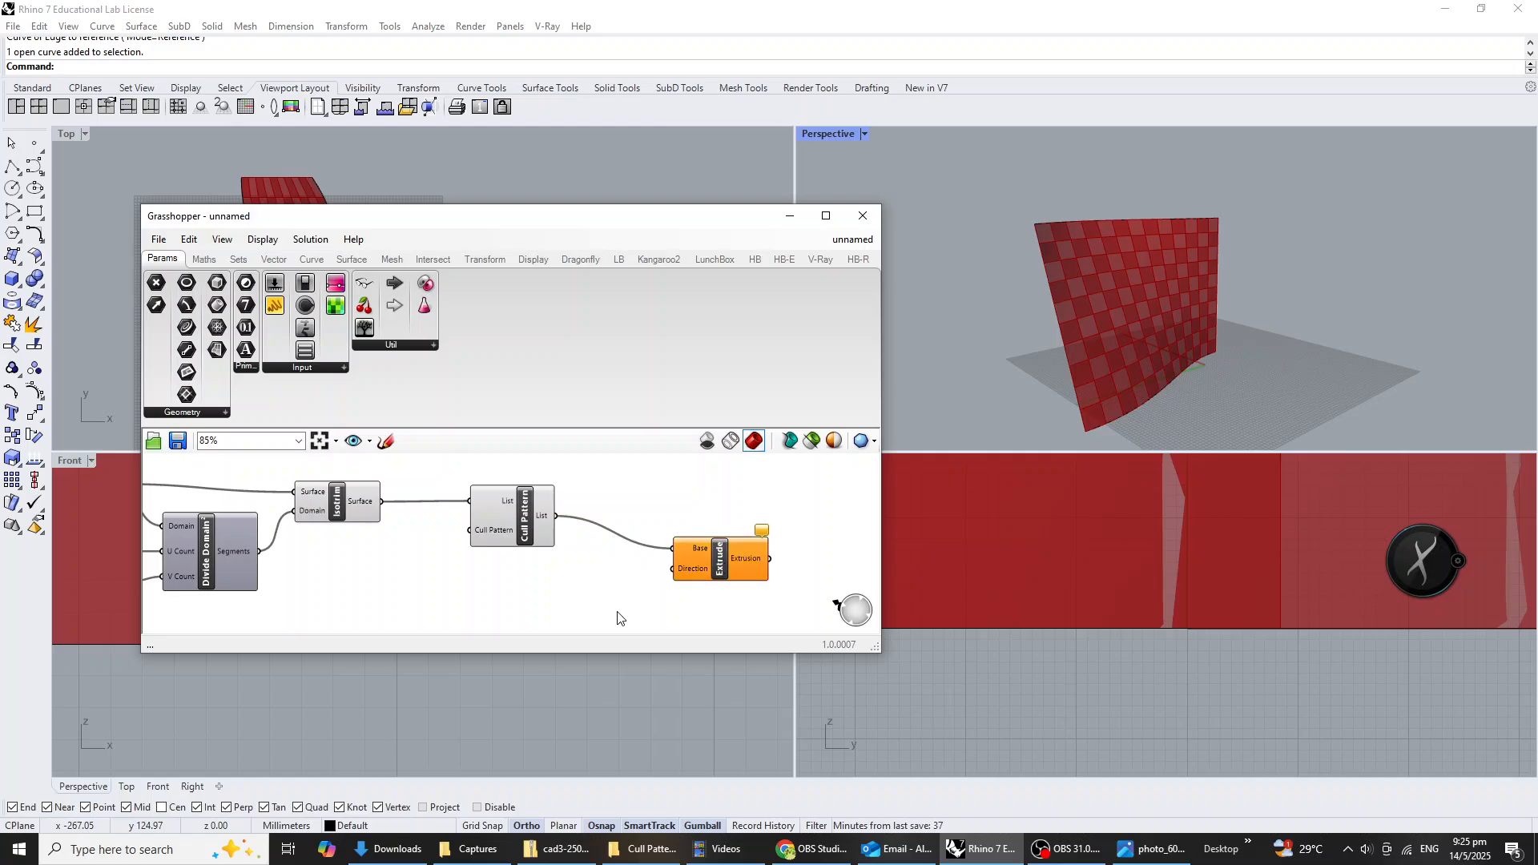
Add a Unit X vector component and connect its Unit vector output to the Direction input of the Extrude component.
right_drag(1217, 282, 1253, 278)
scroll(1252, 280, down, 3)
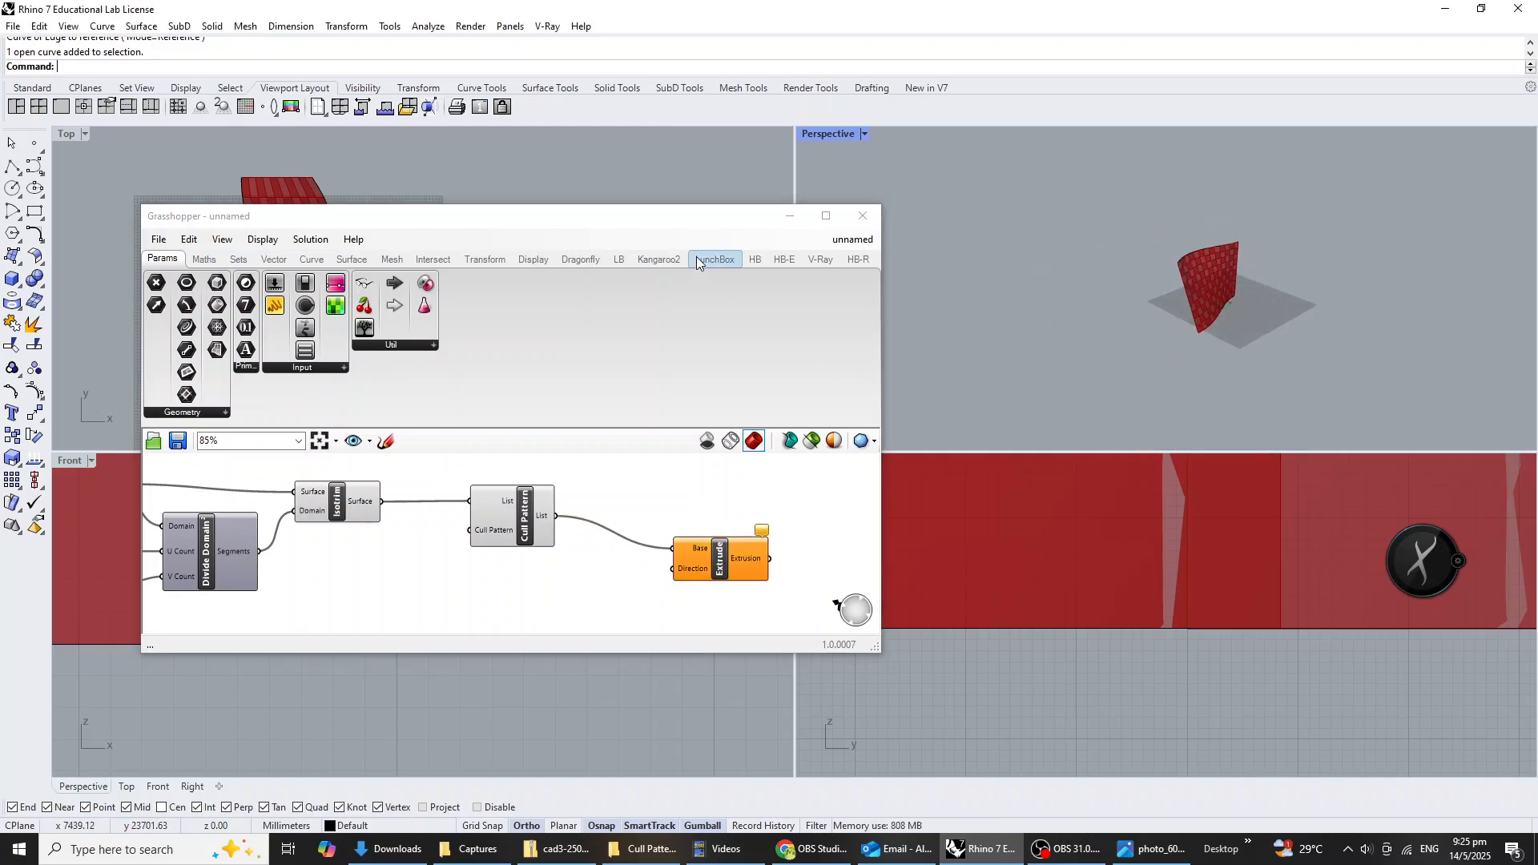
drag(692, 220, 576, 219)
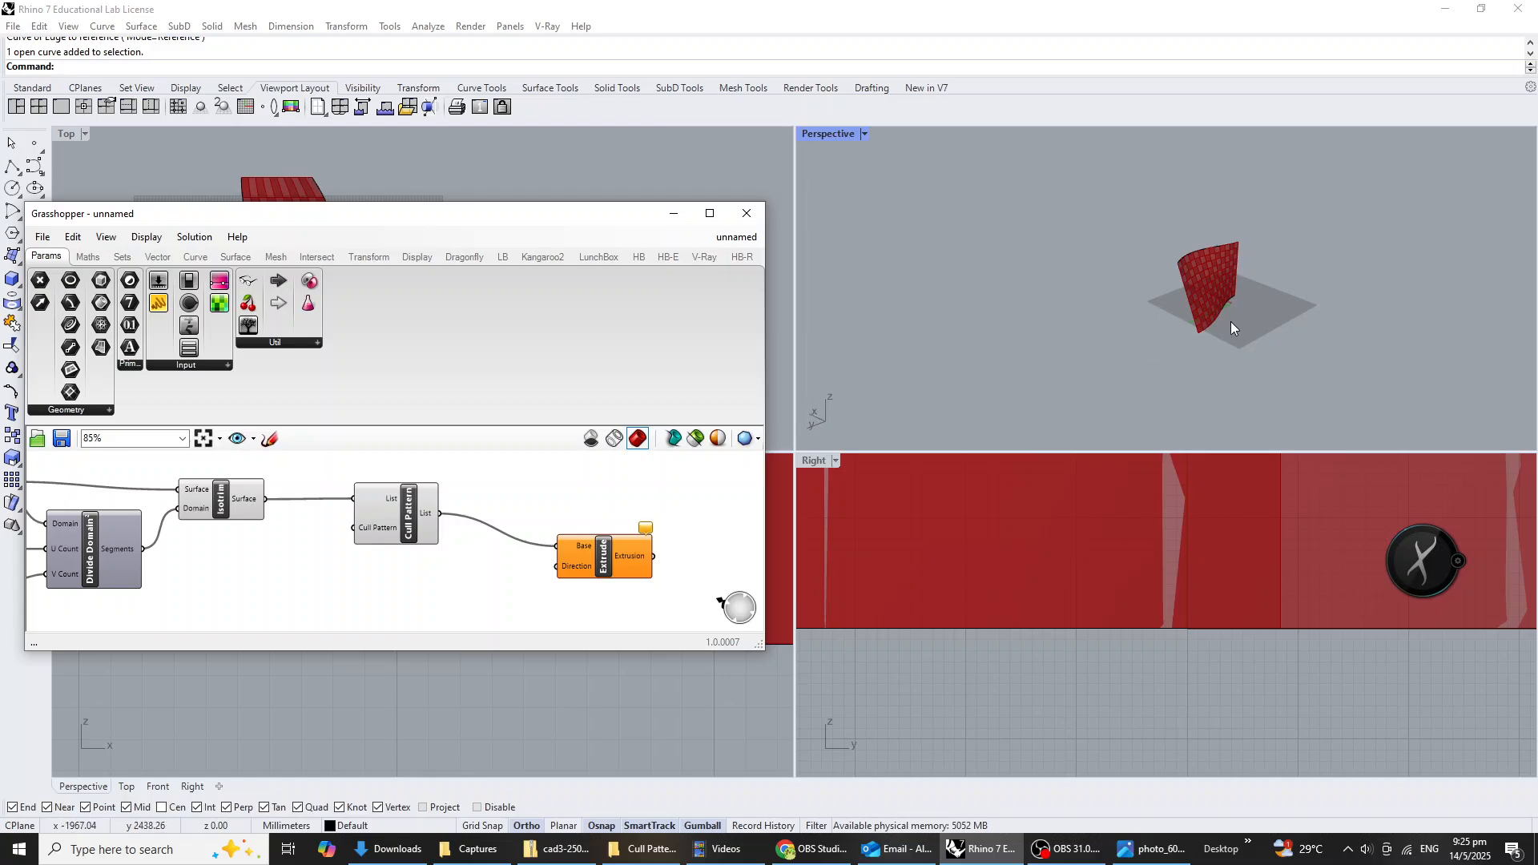
scroll(1230, 320, up, 3)
double_click(514, 607)
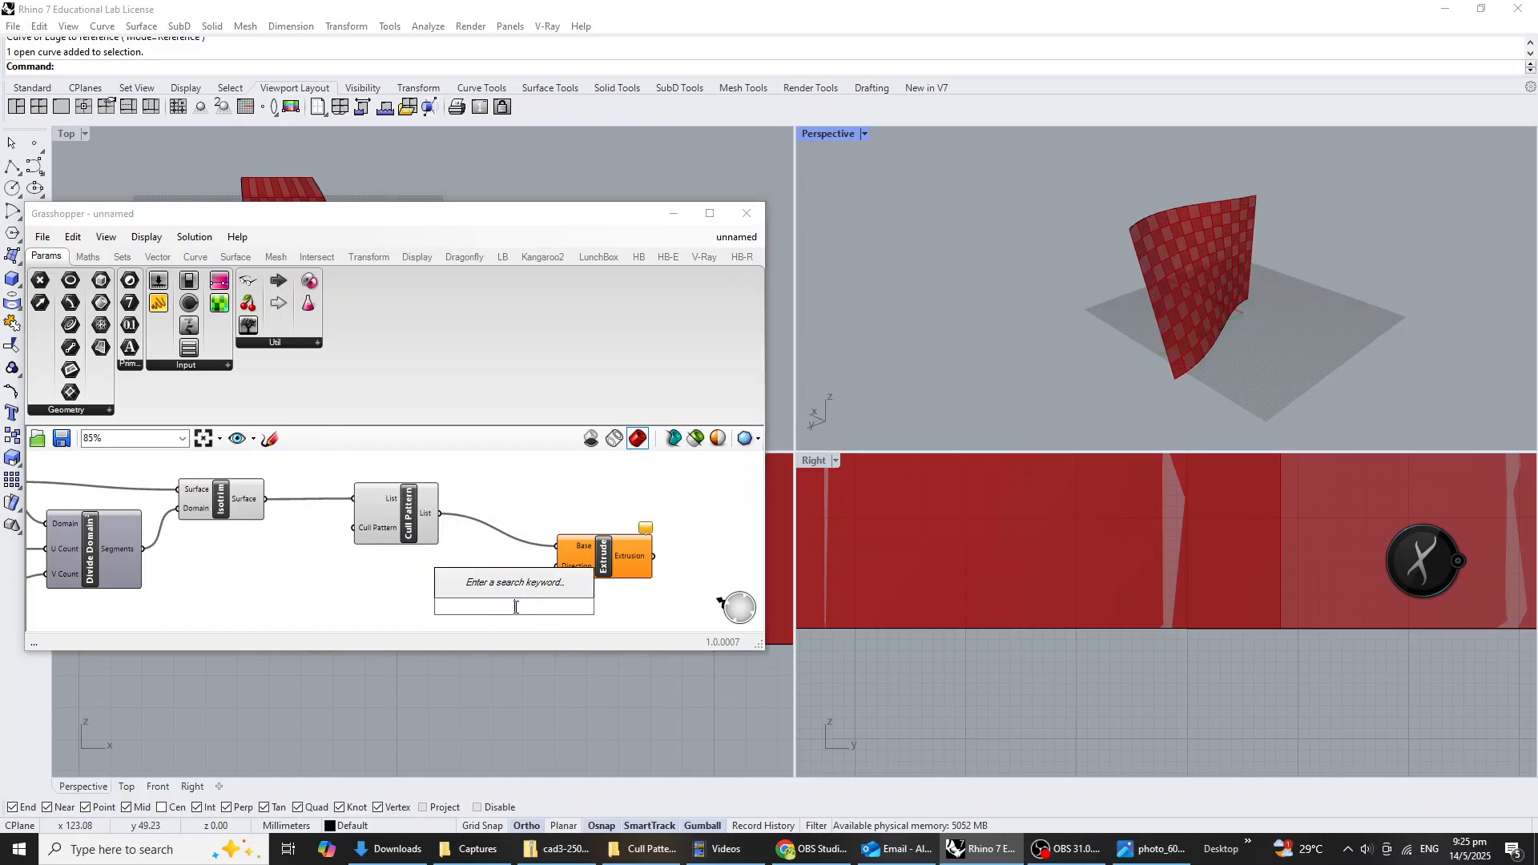
text(x)
click(486, 590)
drag(549, 611, 556, 566)
drag(470, 591, 493, 593)
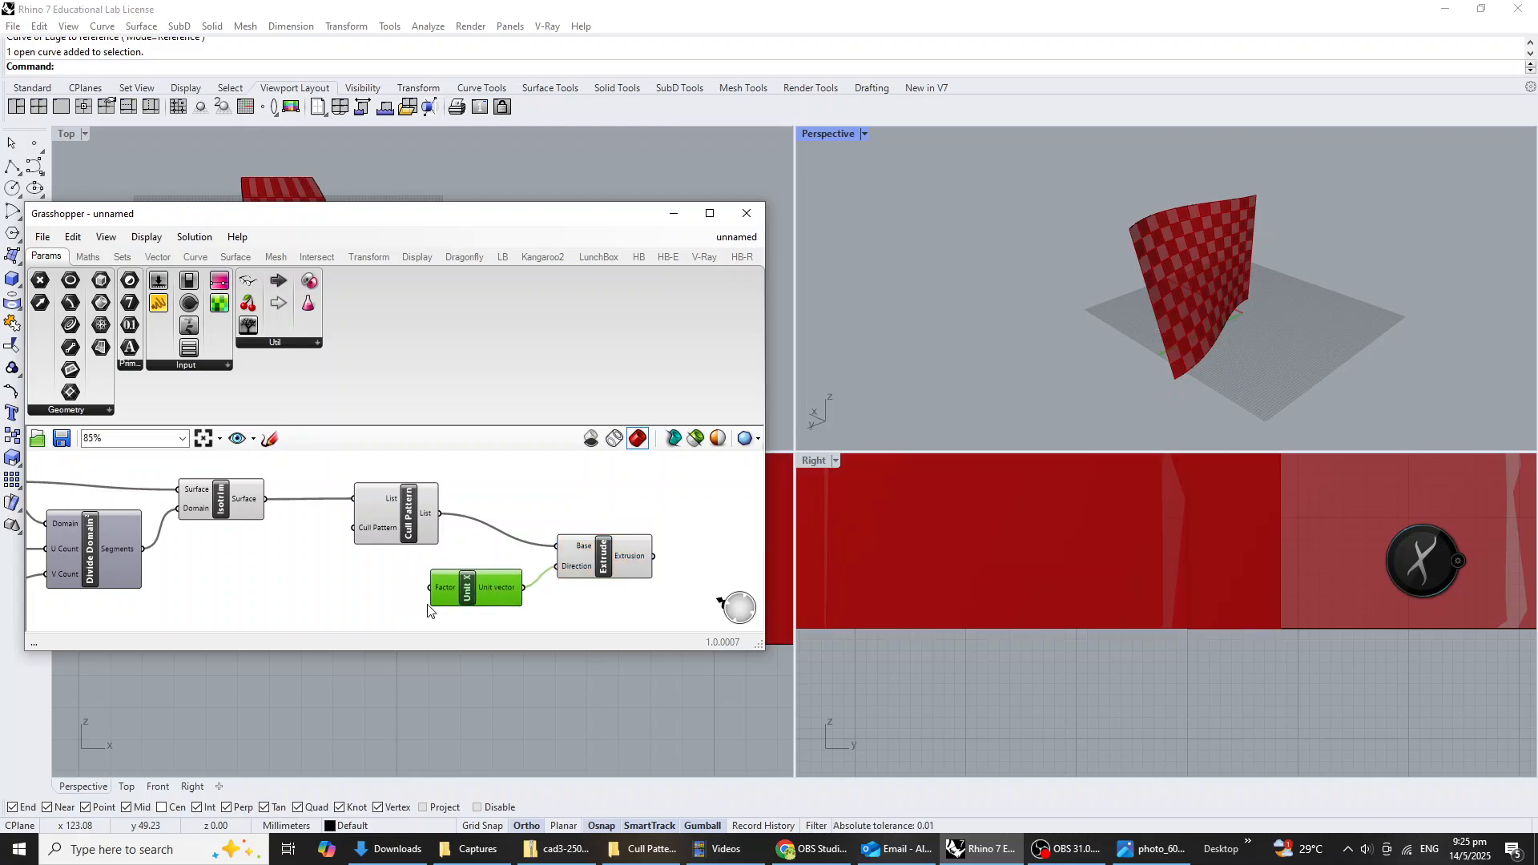
Add a number slider ranging from 10 to 500 and connect it to the Factor input of Unit X.
scroll(420, 609, up, 3)
double_click(348, 595)
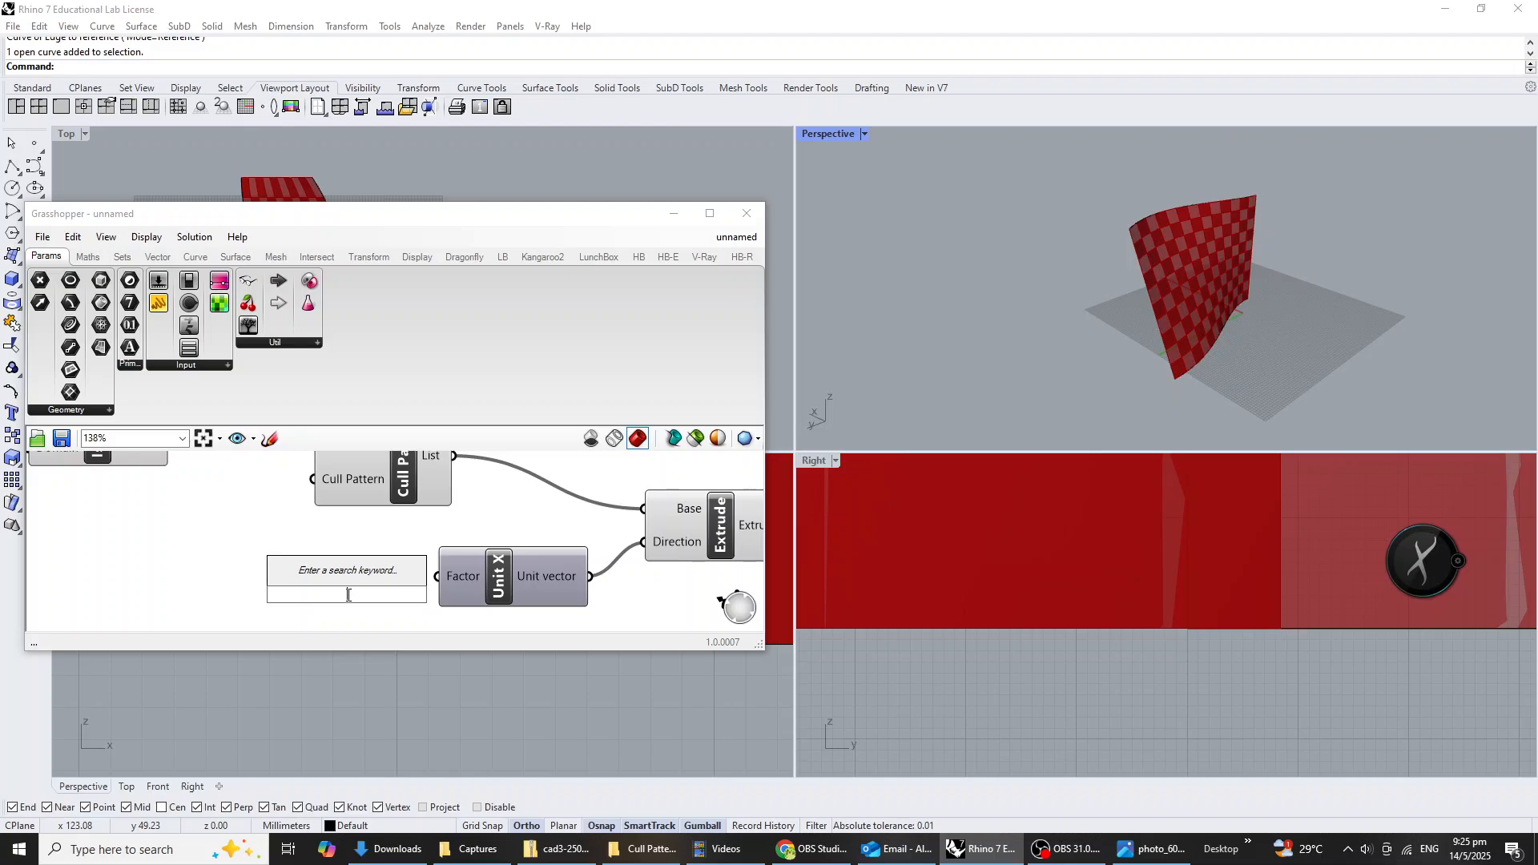
text(10<500)
key(Return)
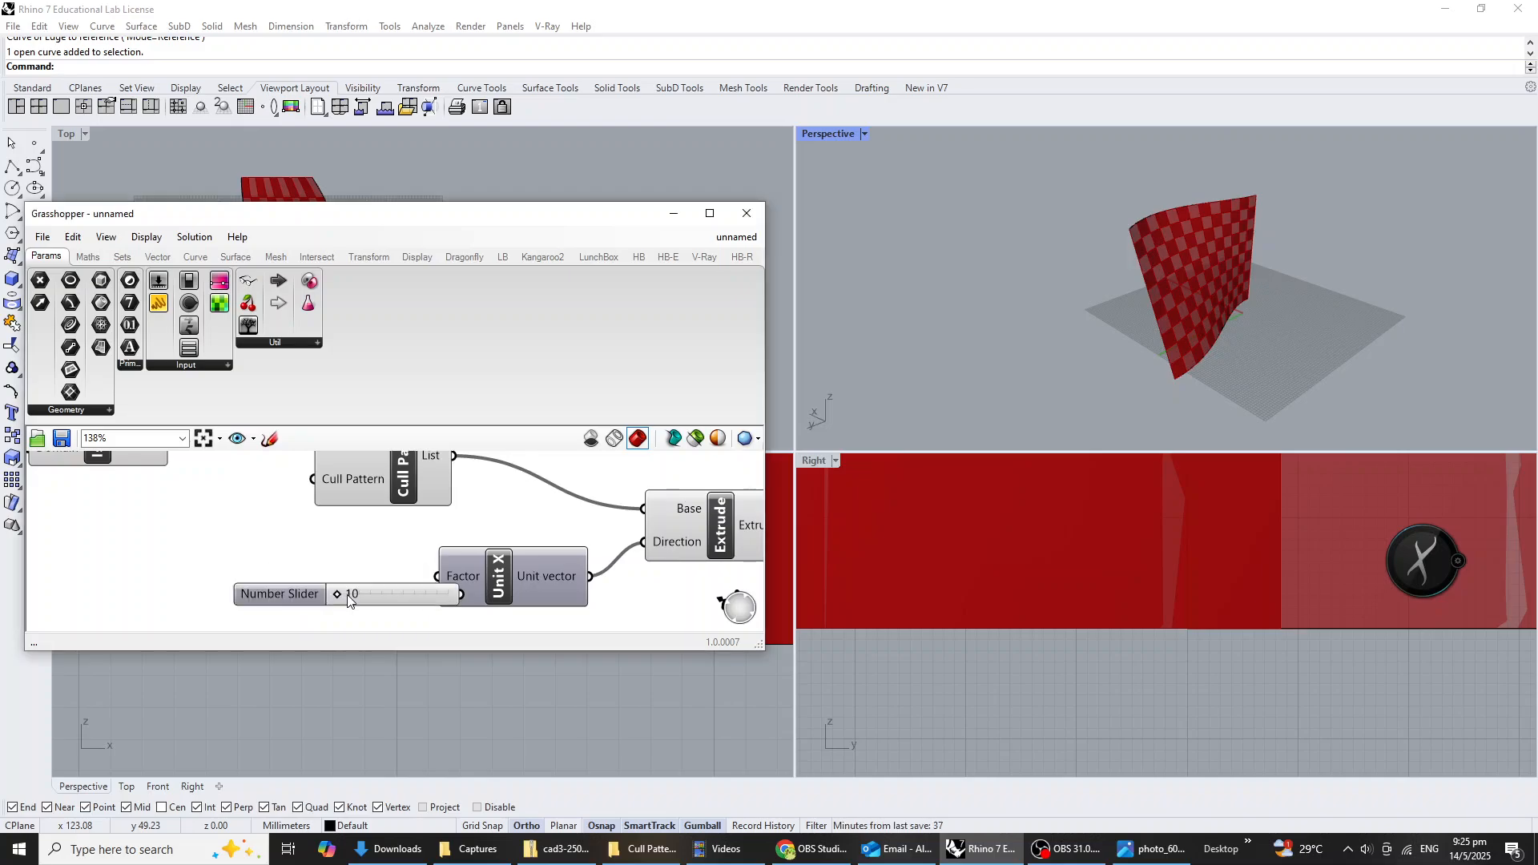
drag(376, 599, 437, 578)
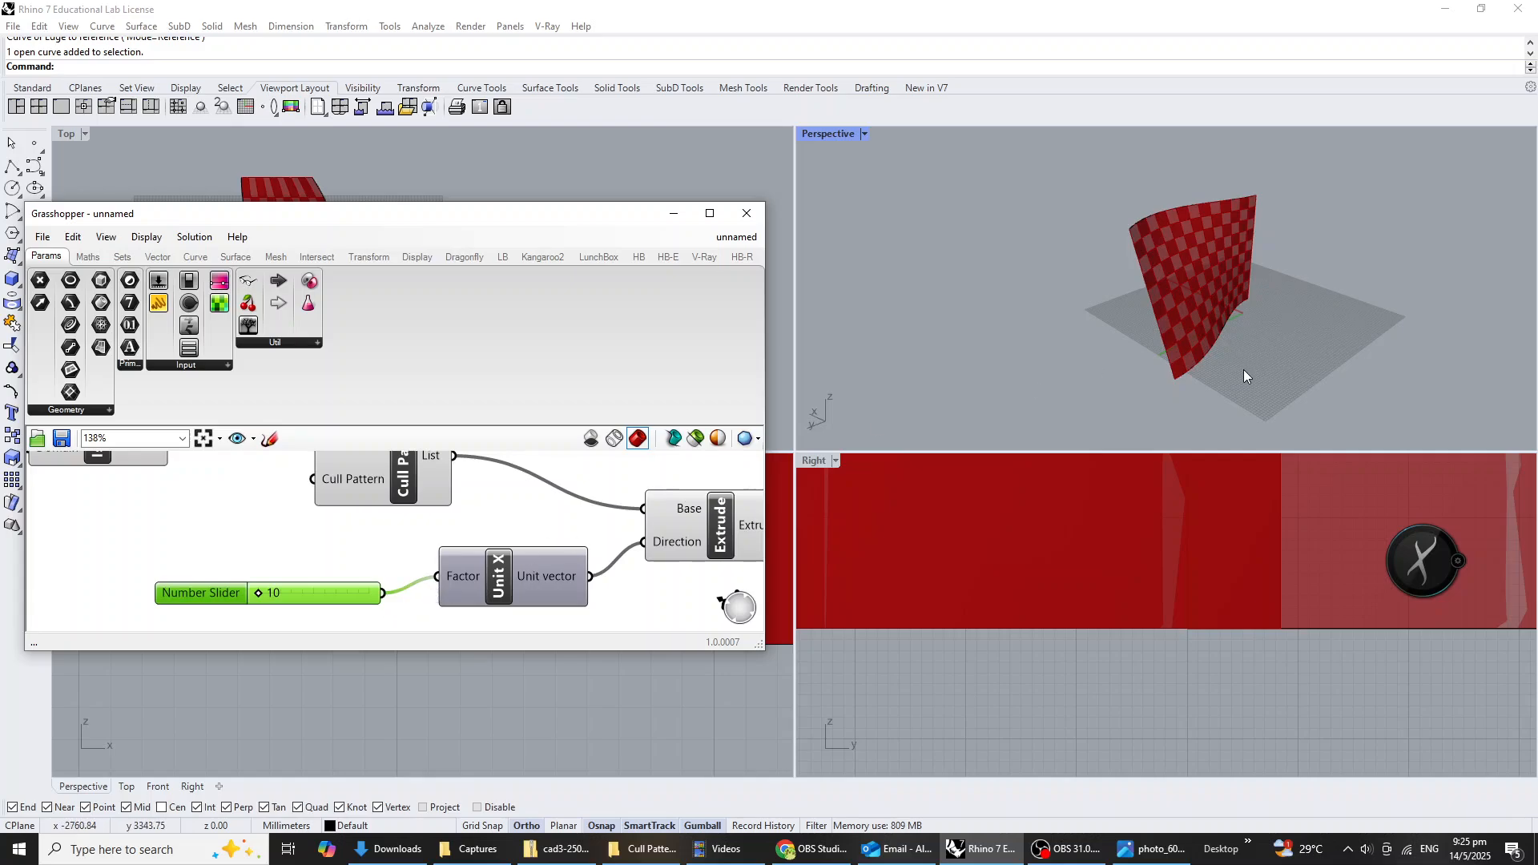
Set the slider feeding the Unit X Factor to 500 and inspect the extruded panels on the wall.
scroll(1242, 369, up, 3)
click(261, 600)
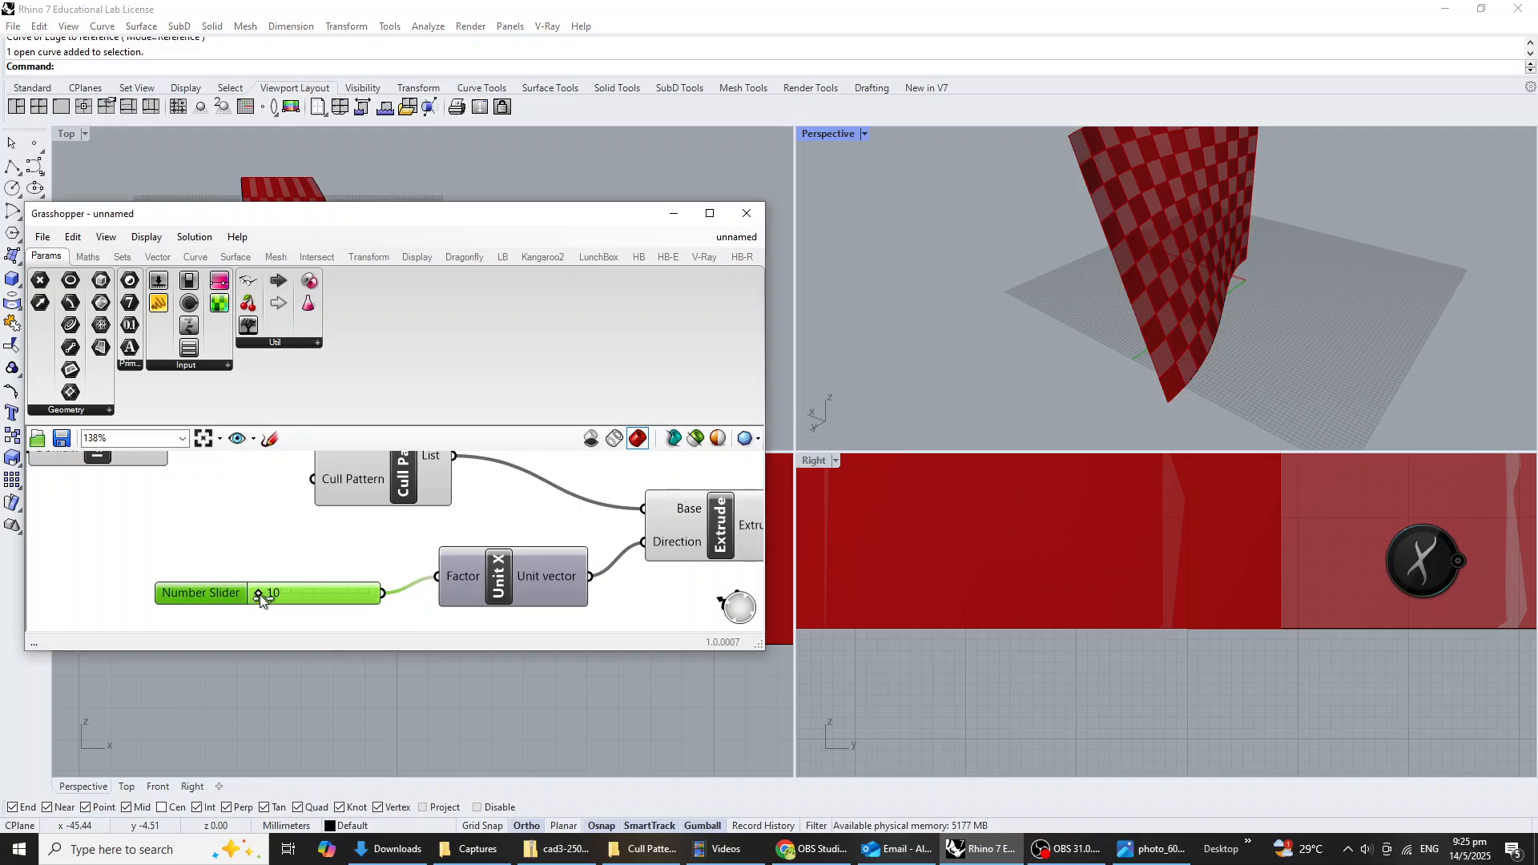
drag(320, 600, 403, 615)
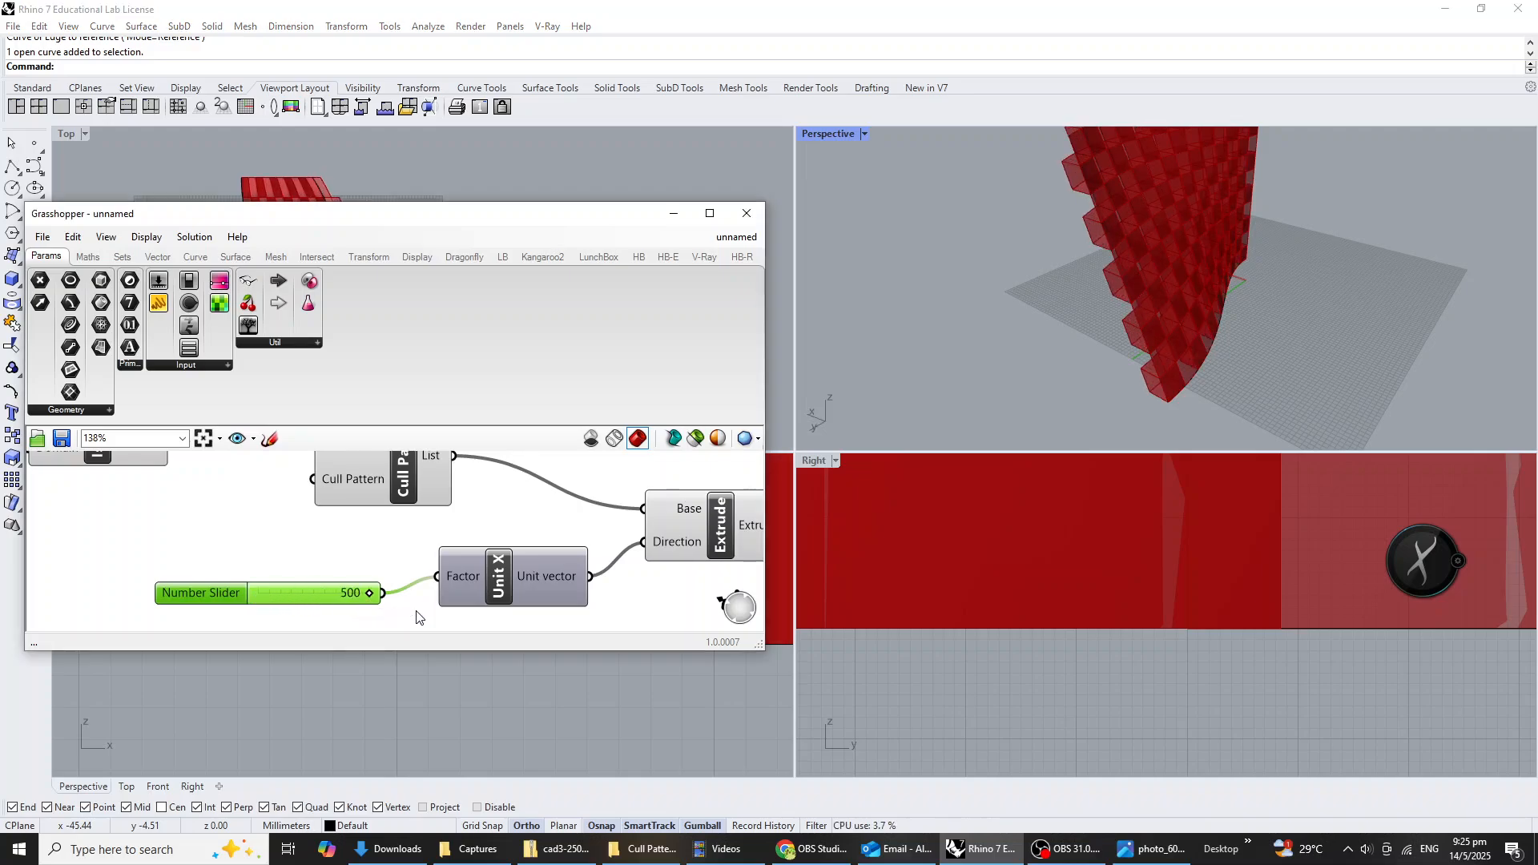
scroll(1299, 335, down, 7)
right_drag(1286, 293, 1162, 310)
scroll(1189, 363, up, 6)
scroll(1238, 385, up, 4)
scroll(1250, 392, down, 7)
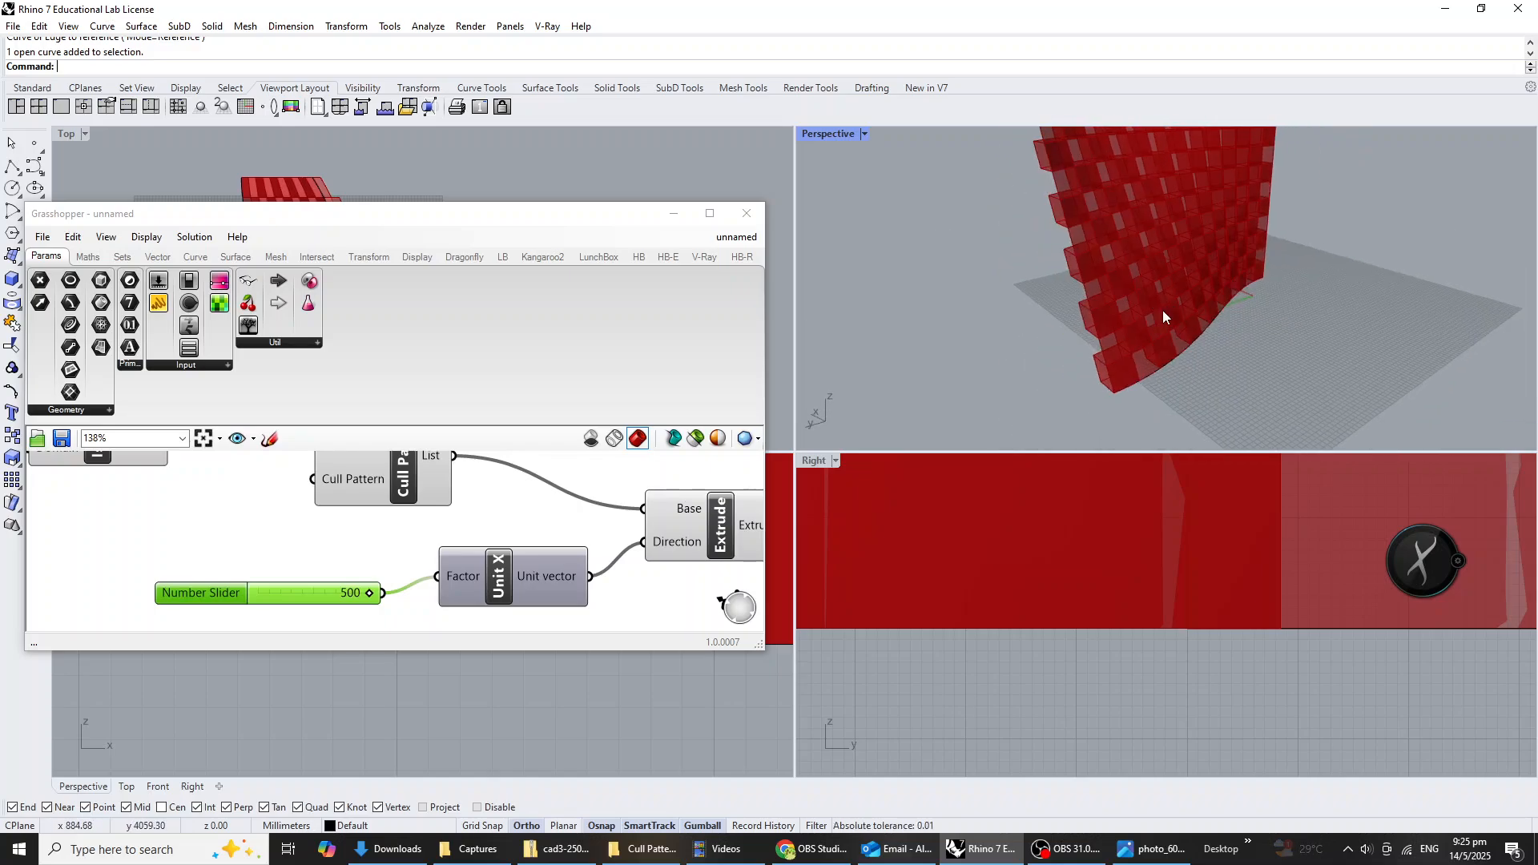
Set the expression of the Extrude Direction input to -x, commit it and view the wall from the opposite side.
scroll(628, 540, up, 4)
right_click(632, 544)
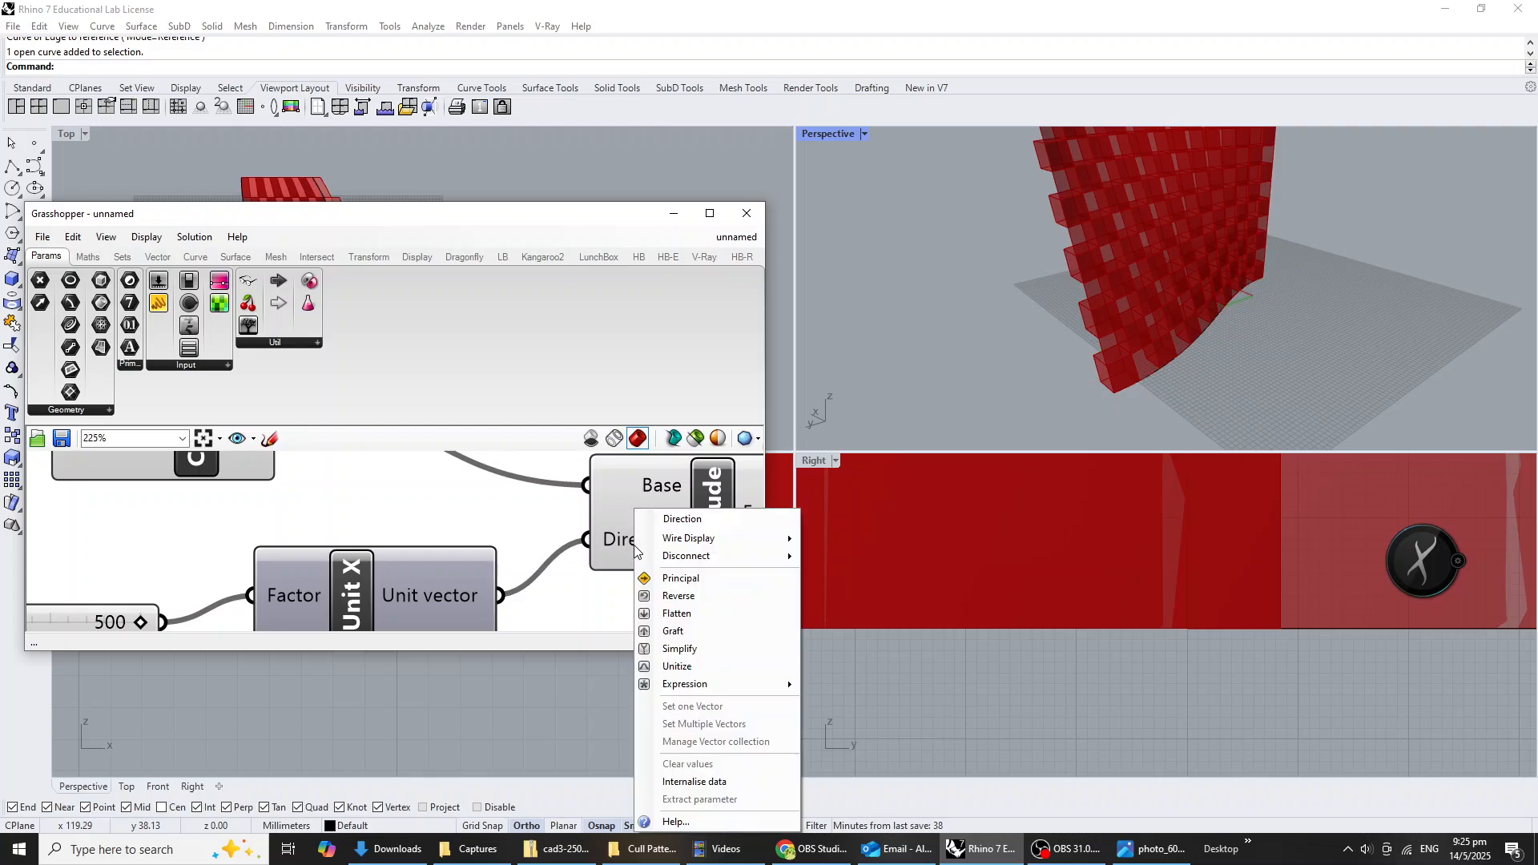
mouse_move(753, 691)
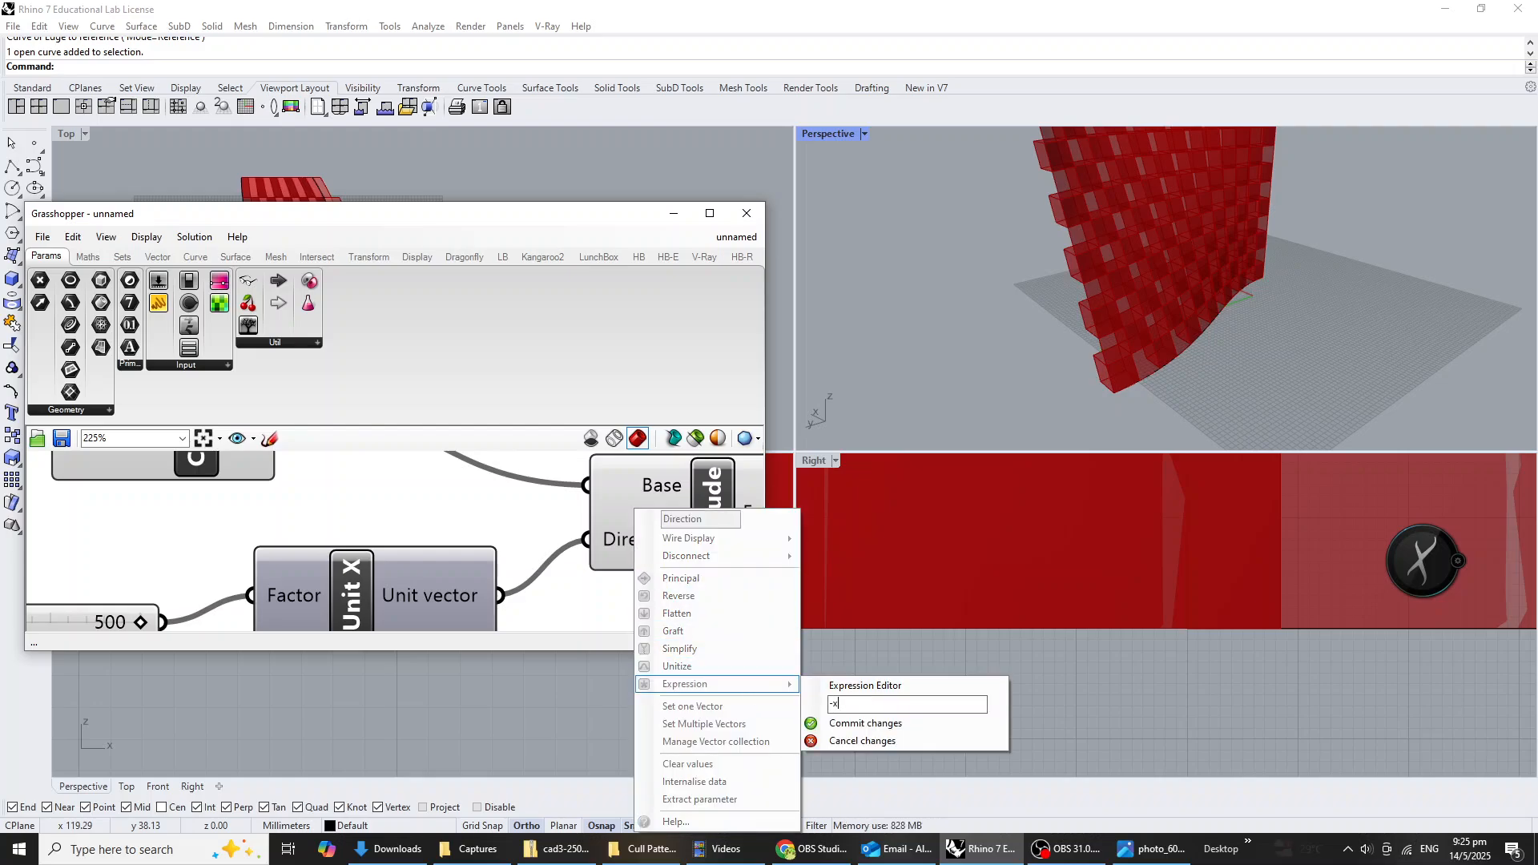
click(879, 724)
scroll(1382, 116, down, 1)
right_drag(1253, 312, 1312, 274)
scroll(1088, 281, down, 6)
click(564, 592)
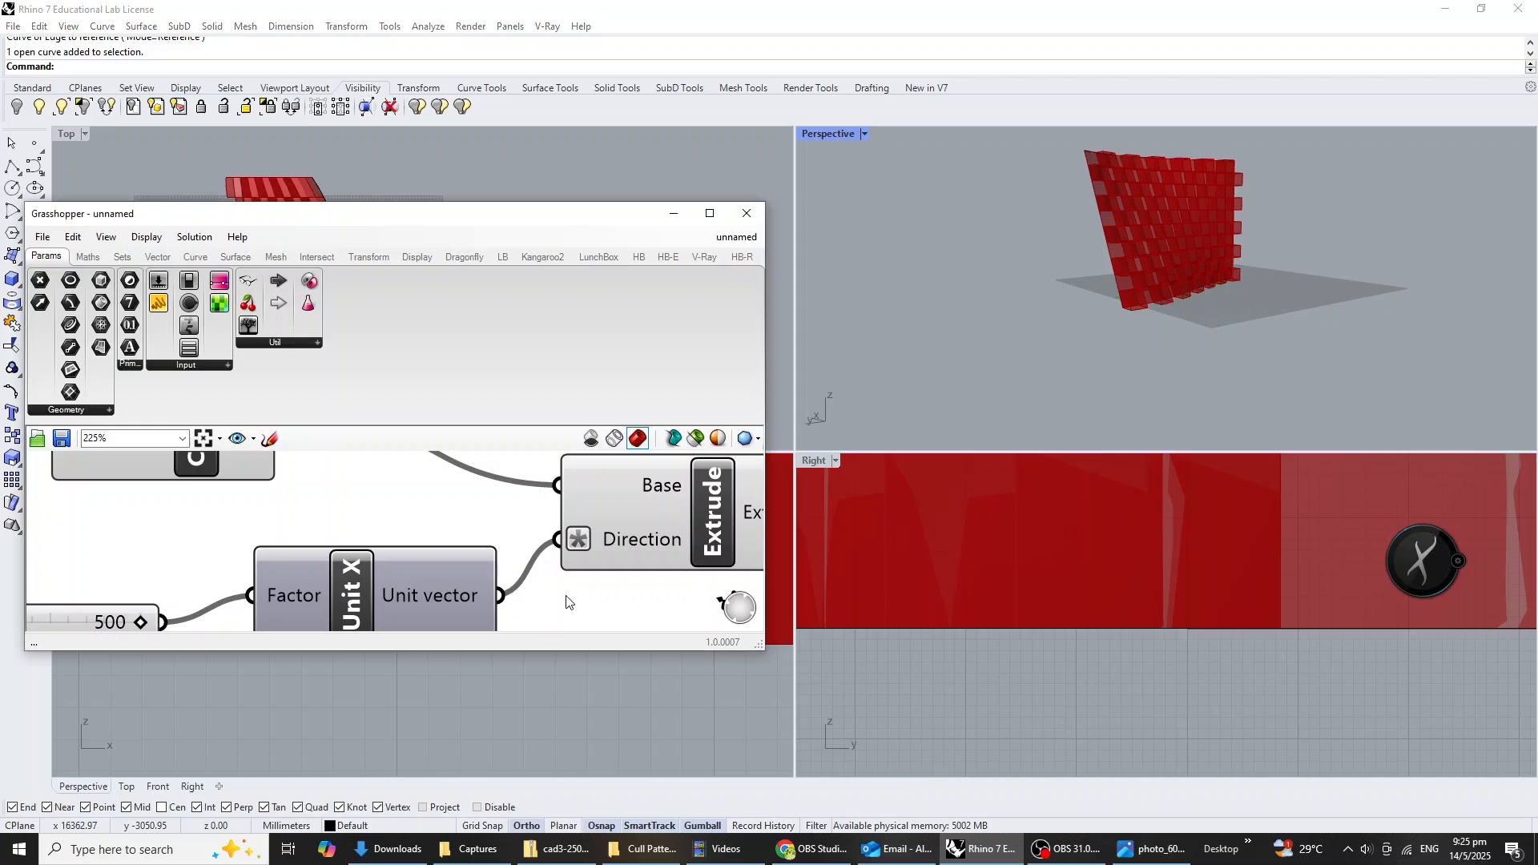
Select all components of the definition and put them into one group.
scroll(564, 592, down, 6)
right_drag(542, 571, 451, 565)
scroll(472, 549, up, 1)
scroll(511, 570, down, 2)
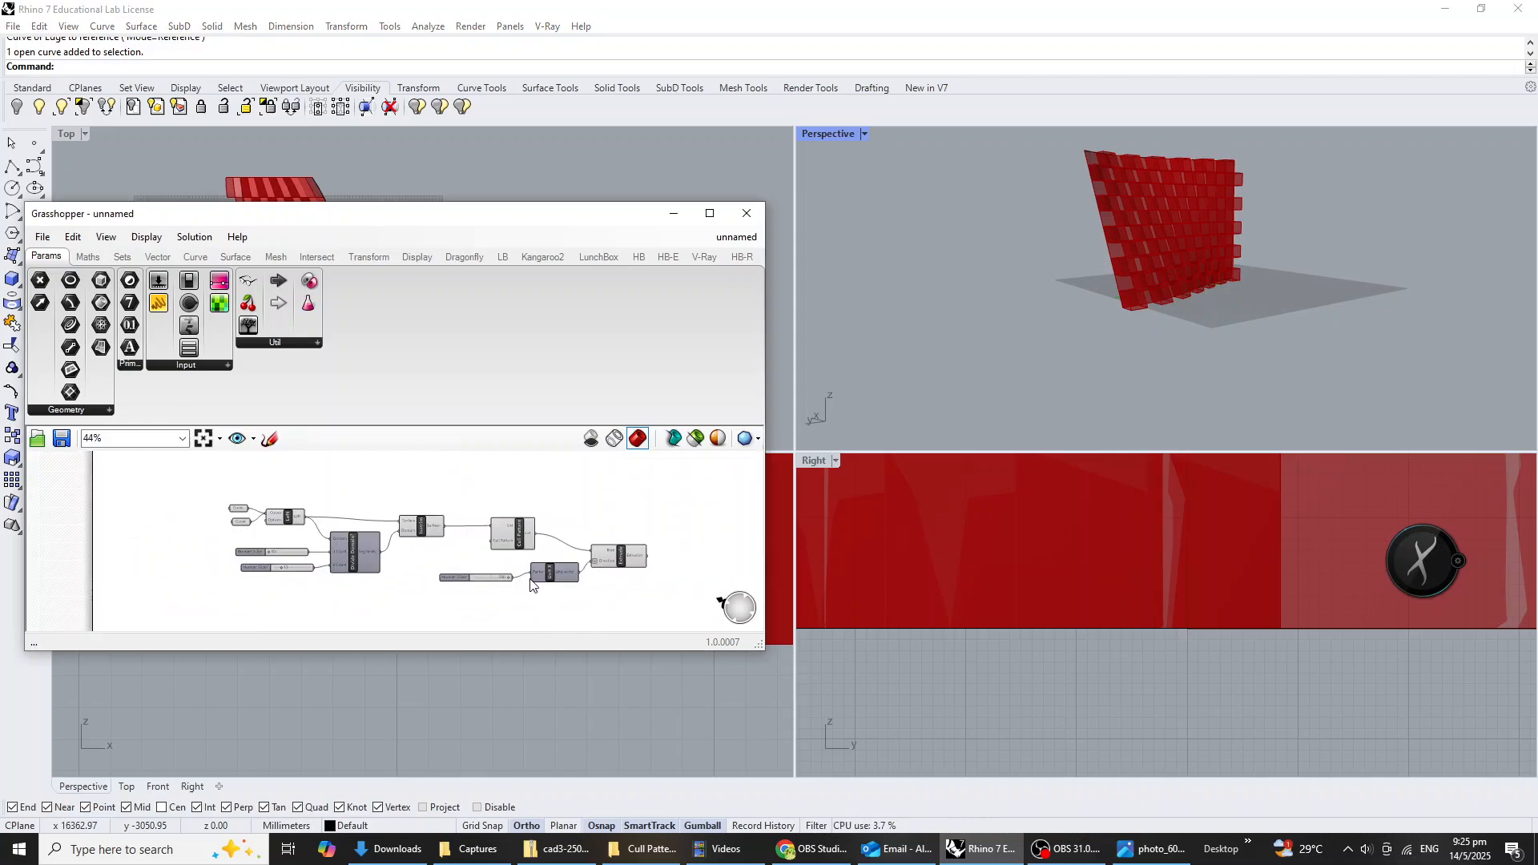
drag(687, 592, 178, 476)
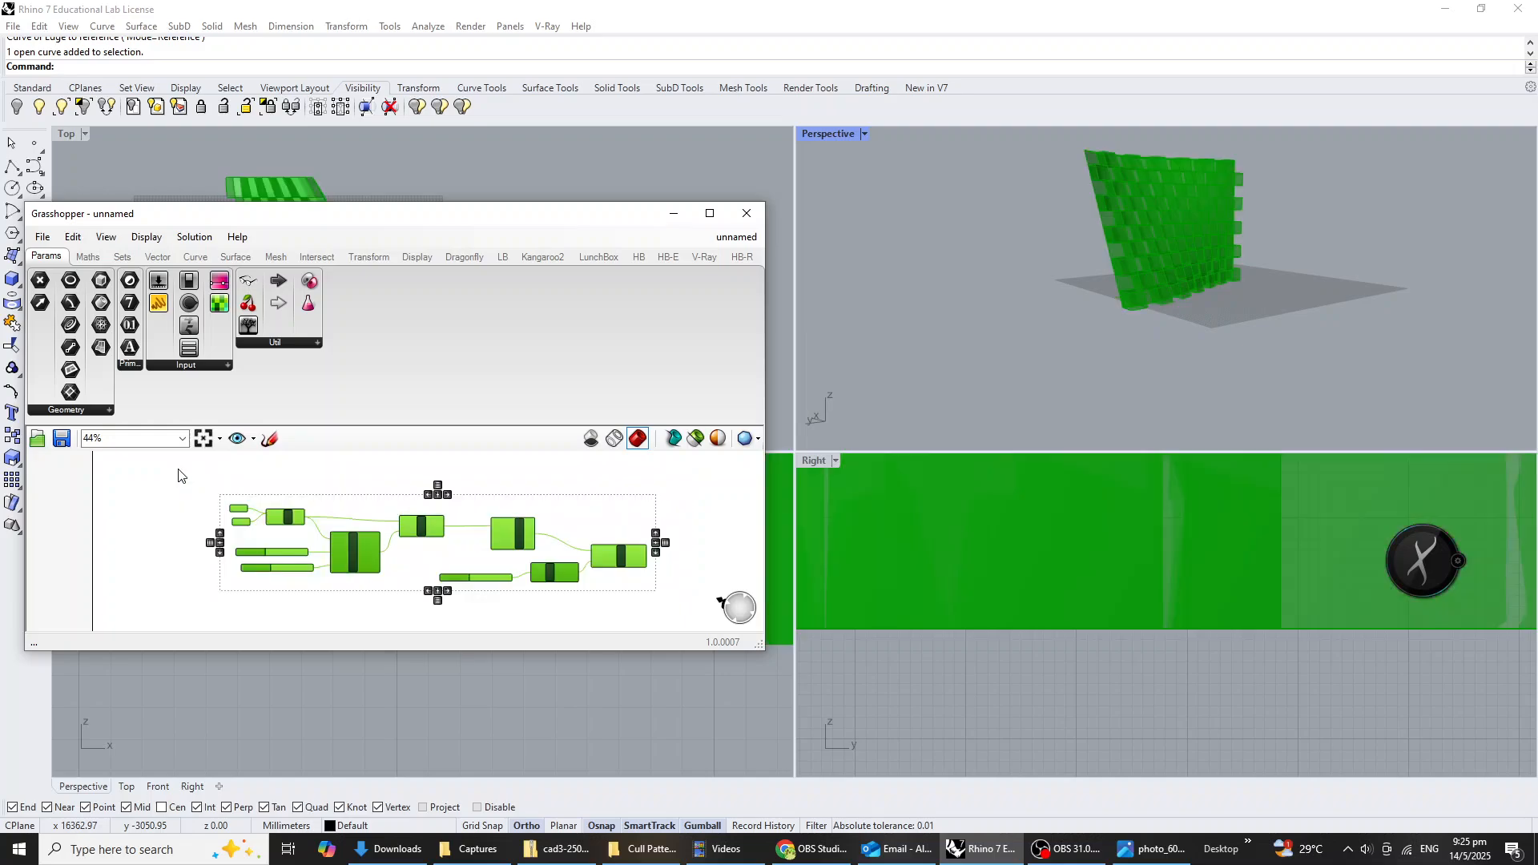
key(ctrl+g)
right_drag(419, 535, 497, 535)
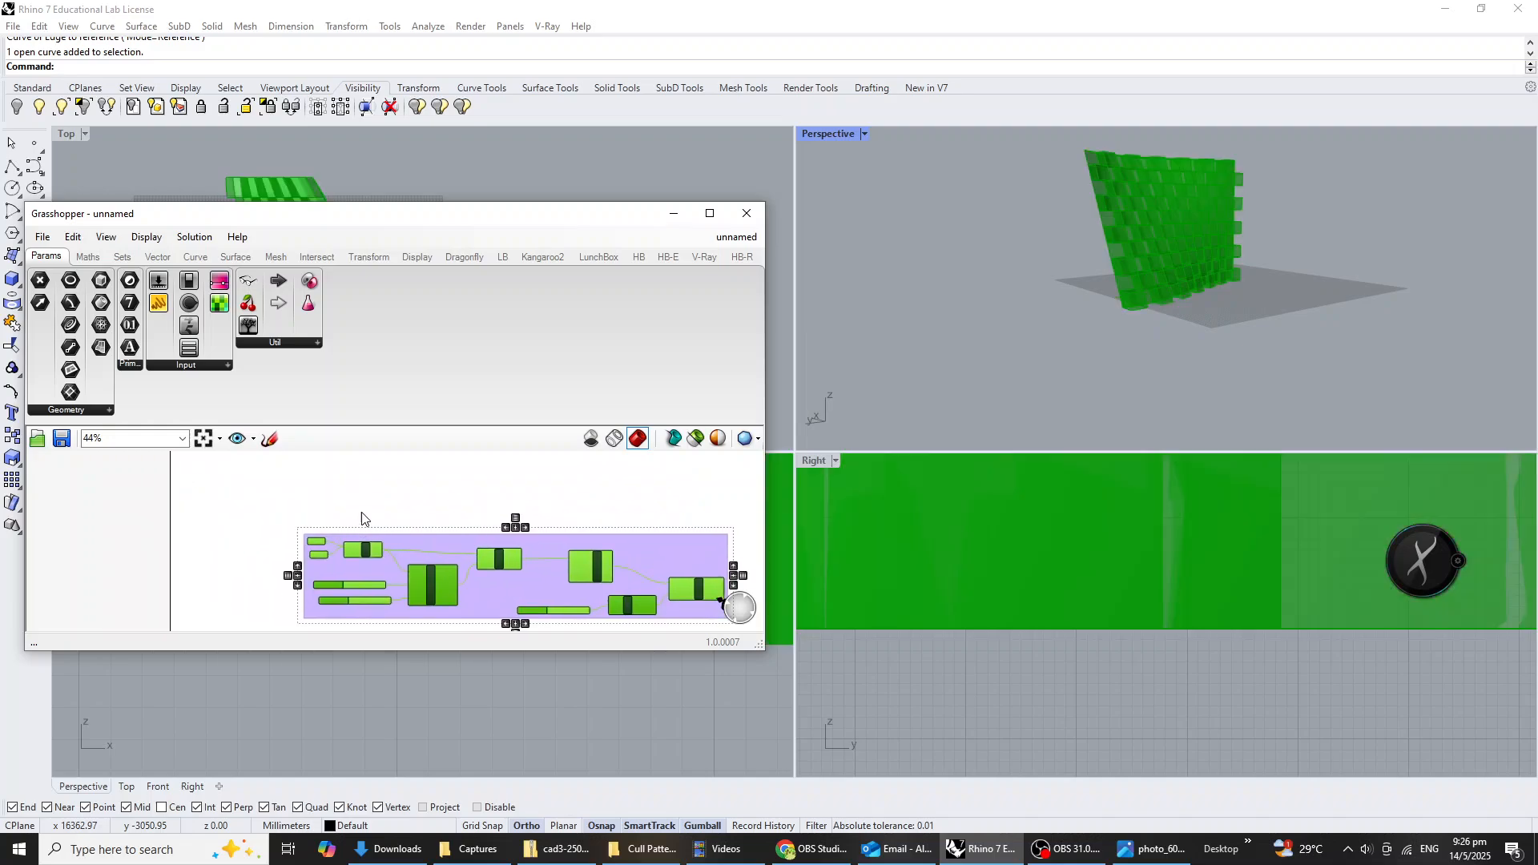
Give the new component group a name beginning with "Cull P" and deselect it.
scroll(497, 535, up, 2)
right_click(502, 521)
right_click(426, 540)
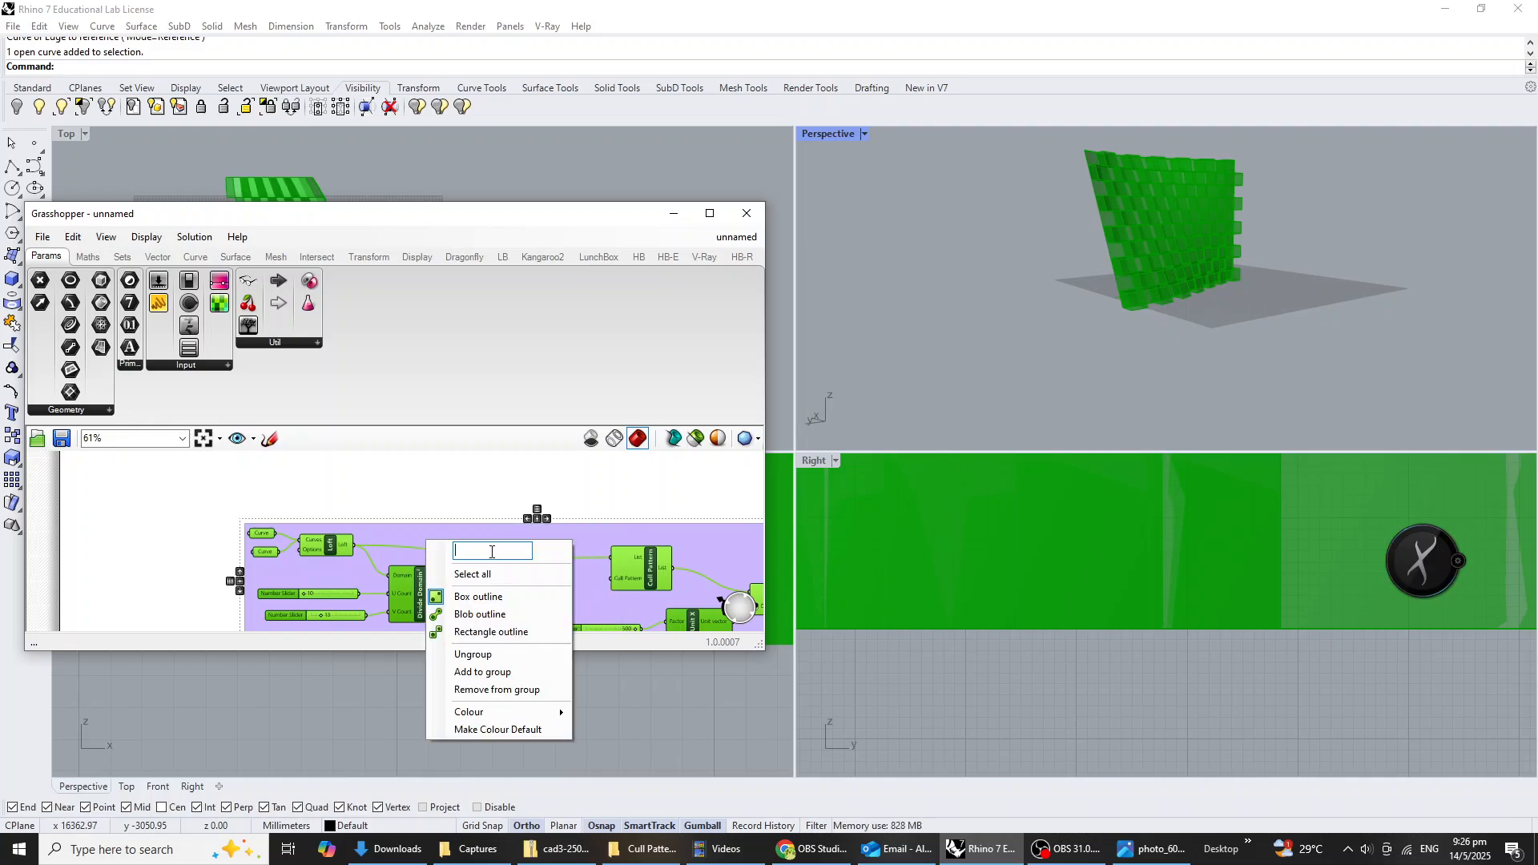
text(Cull Pae)
click(573, 487)
scroll(537, 521, down, 3)
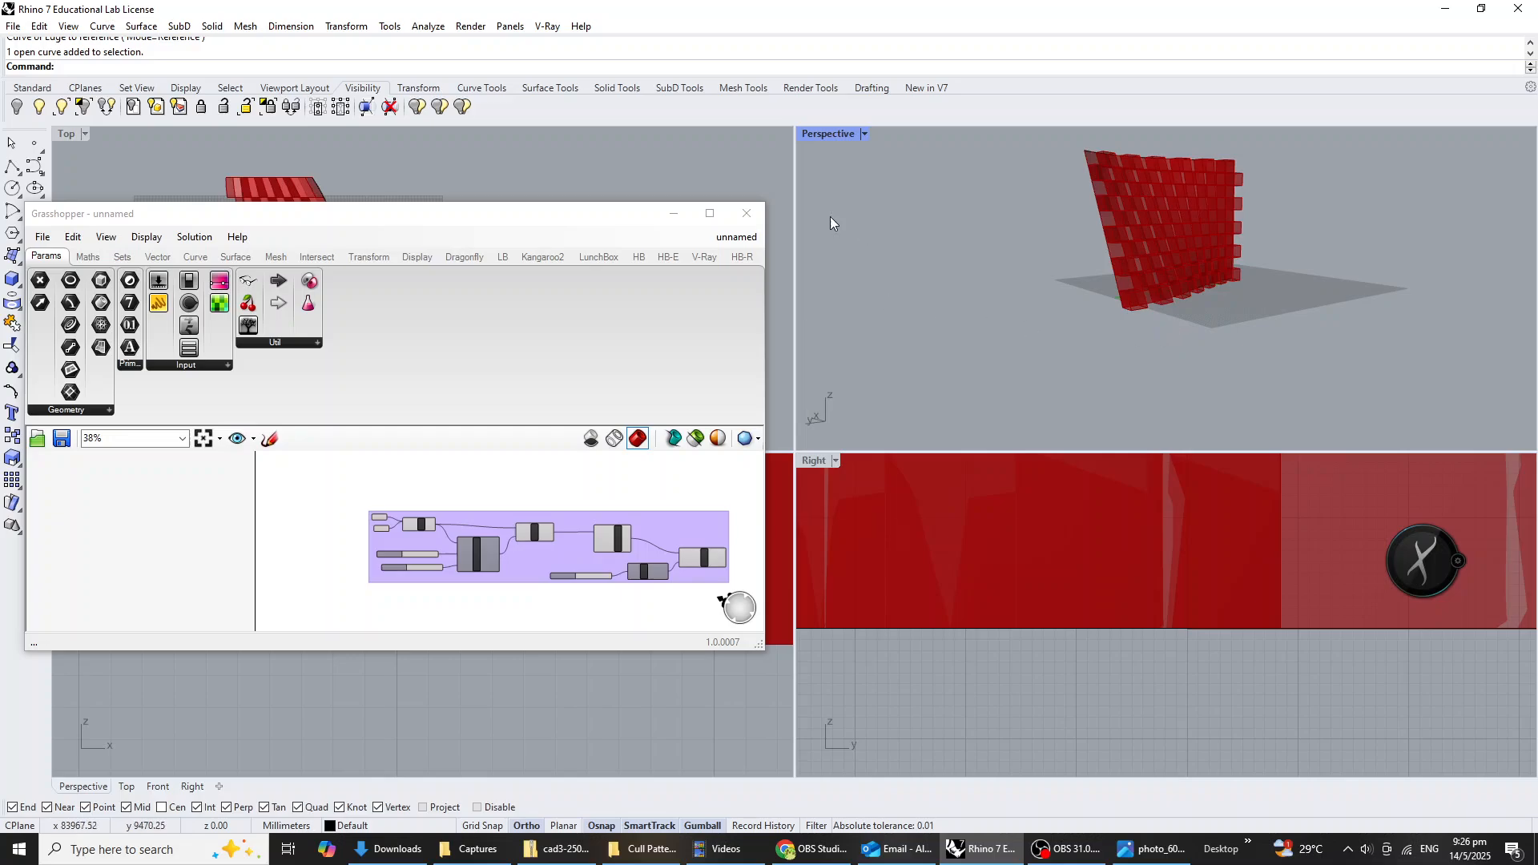
Save the Rhino model as Untitled.3dm in the np folder on the Desktop.
key(ctrl+s)
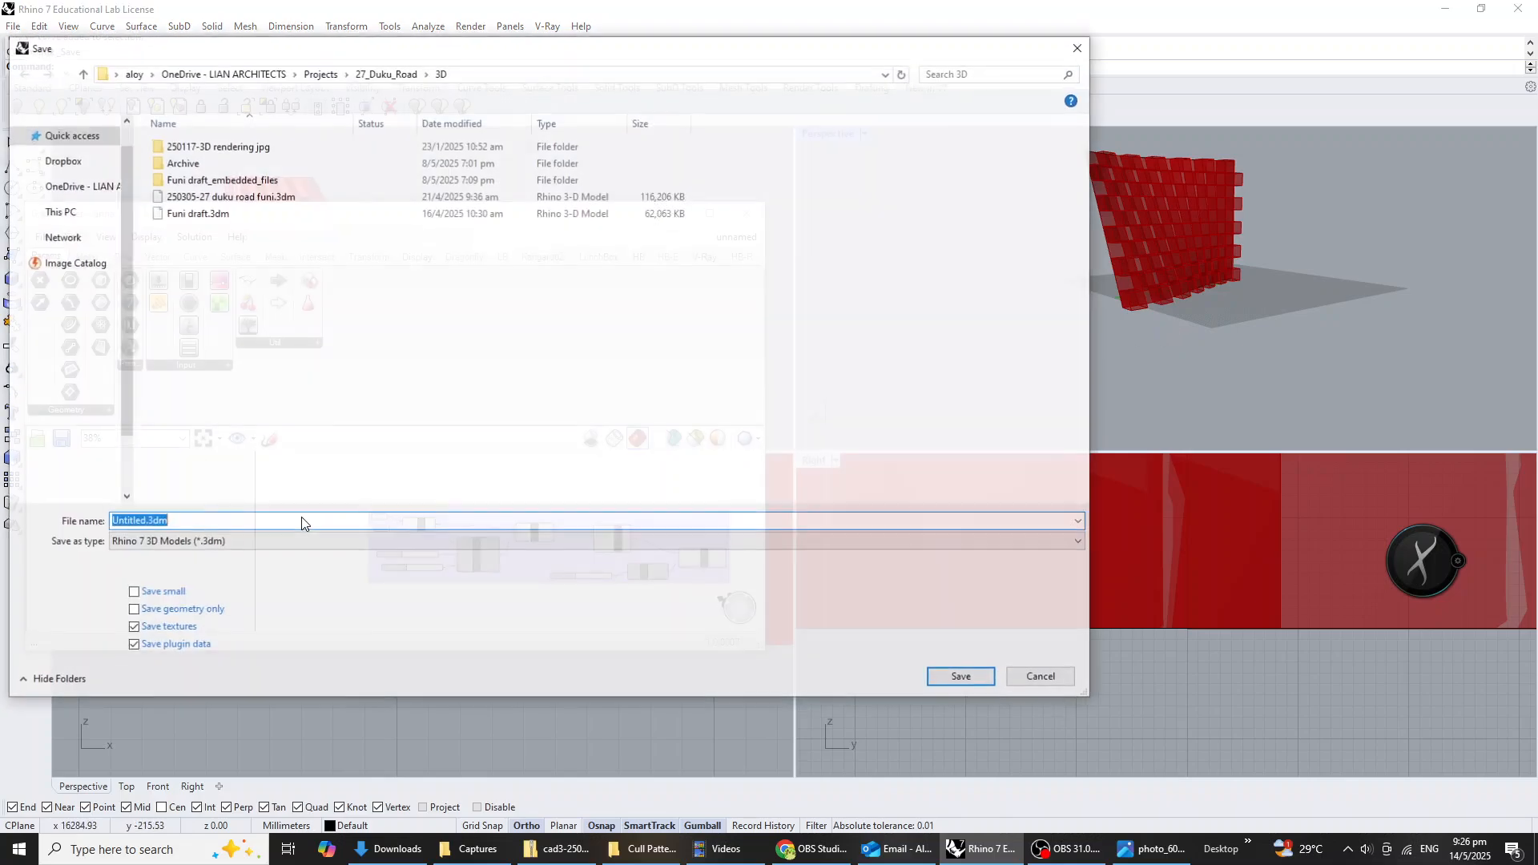
scroll(103, 243, up, 5)
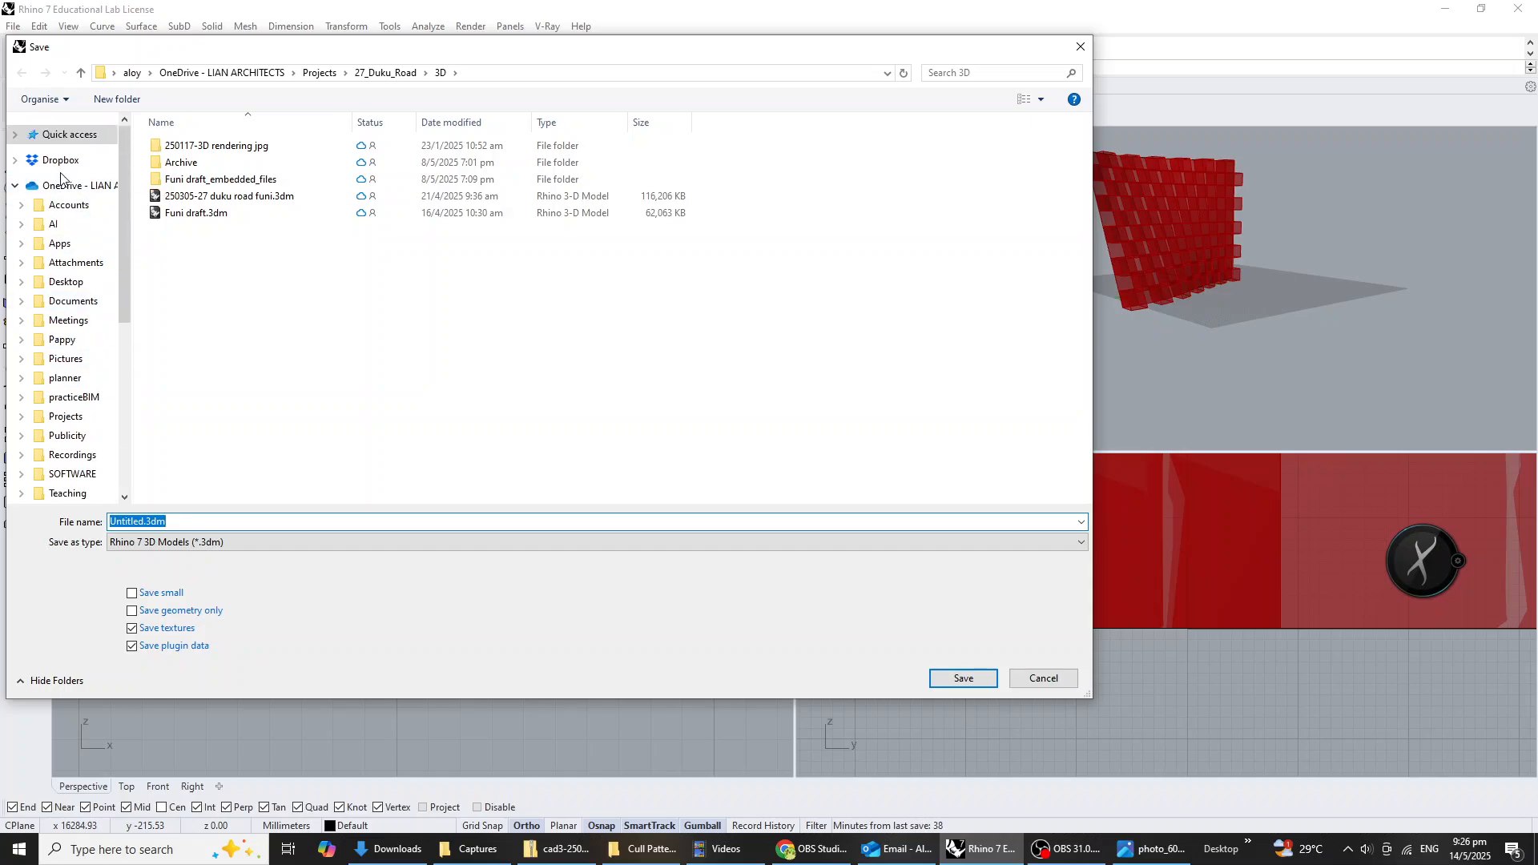
scroll(82, 230, down, 4)
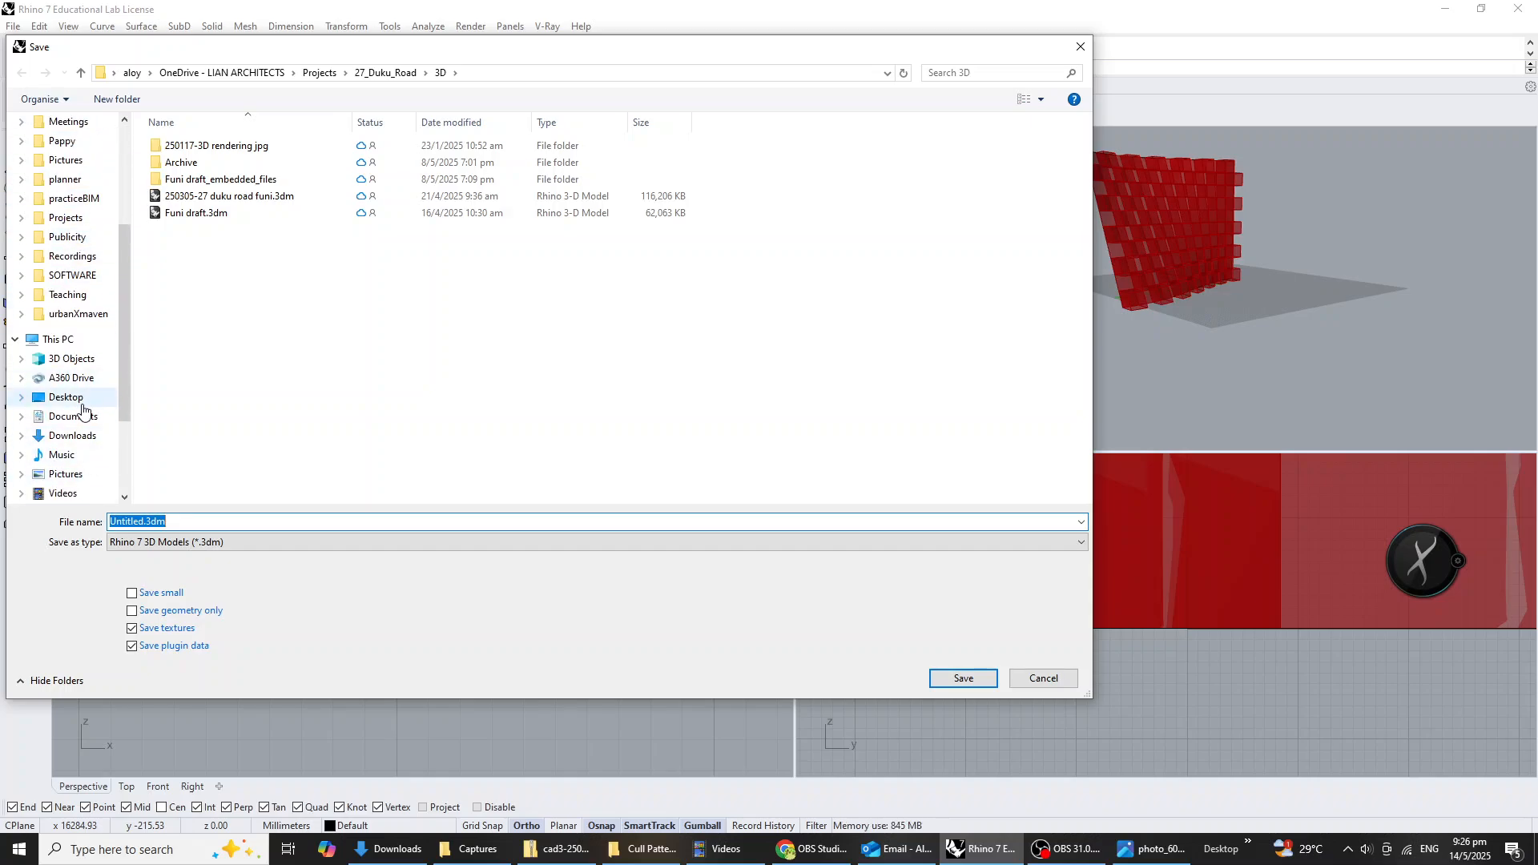
click(66, 397)
click(279, 521)
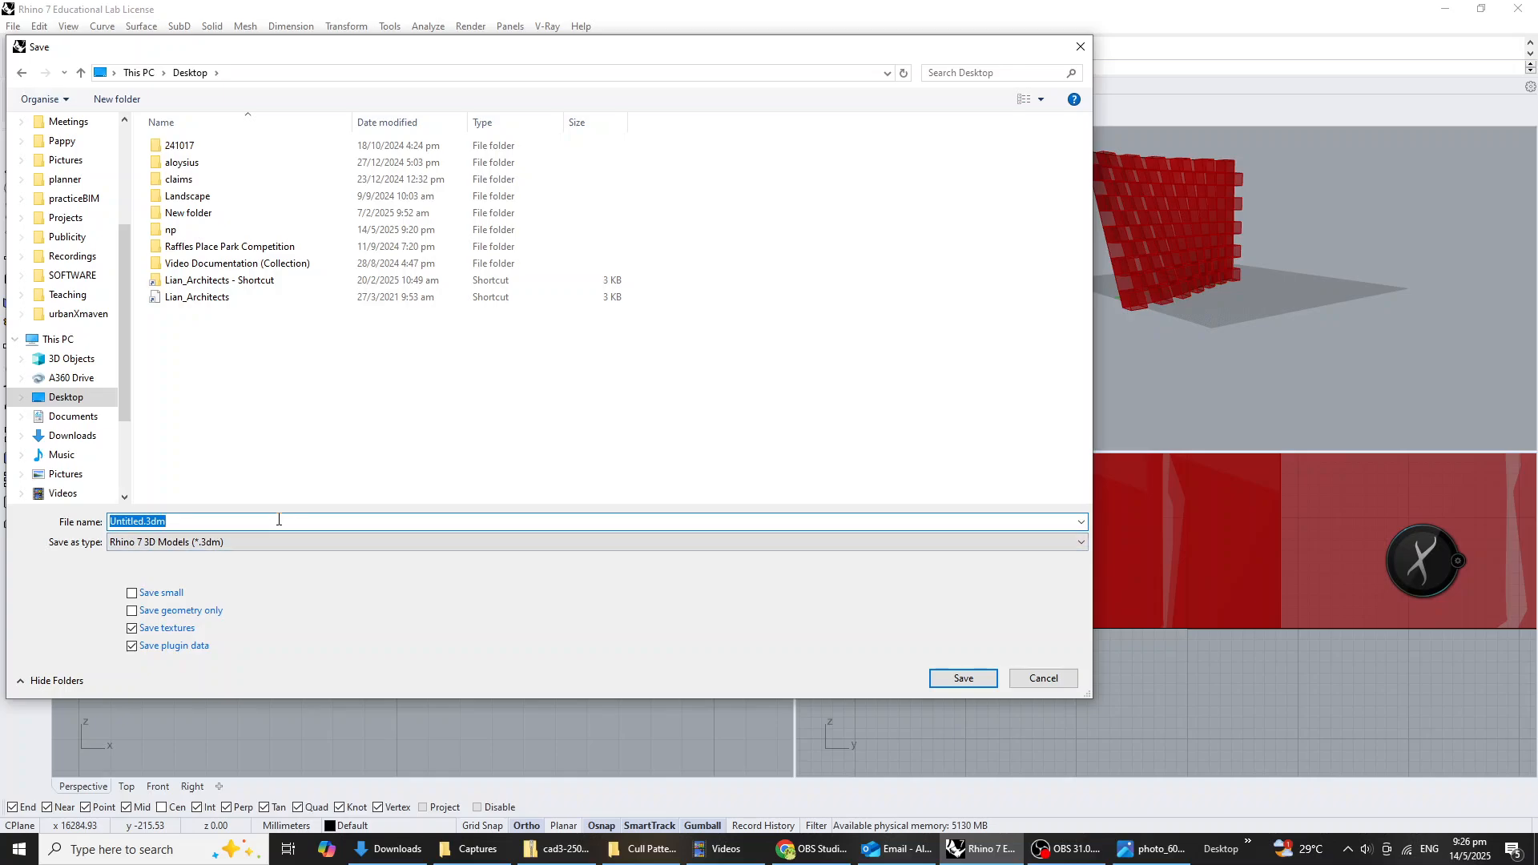
text(NP)
click(981, 680)
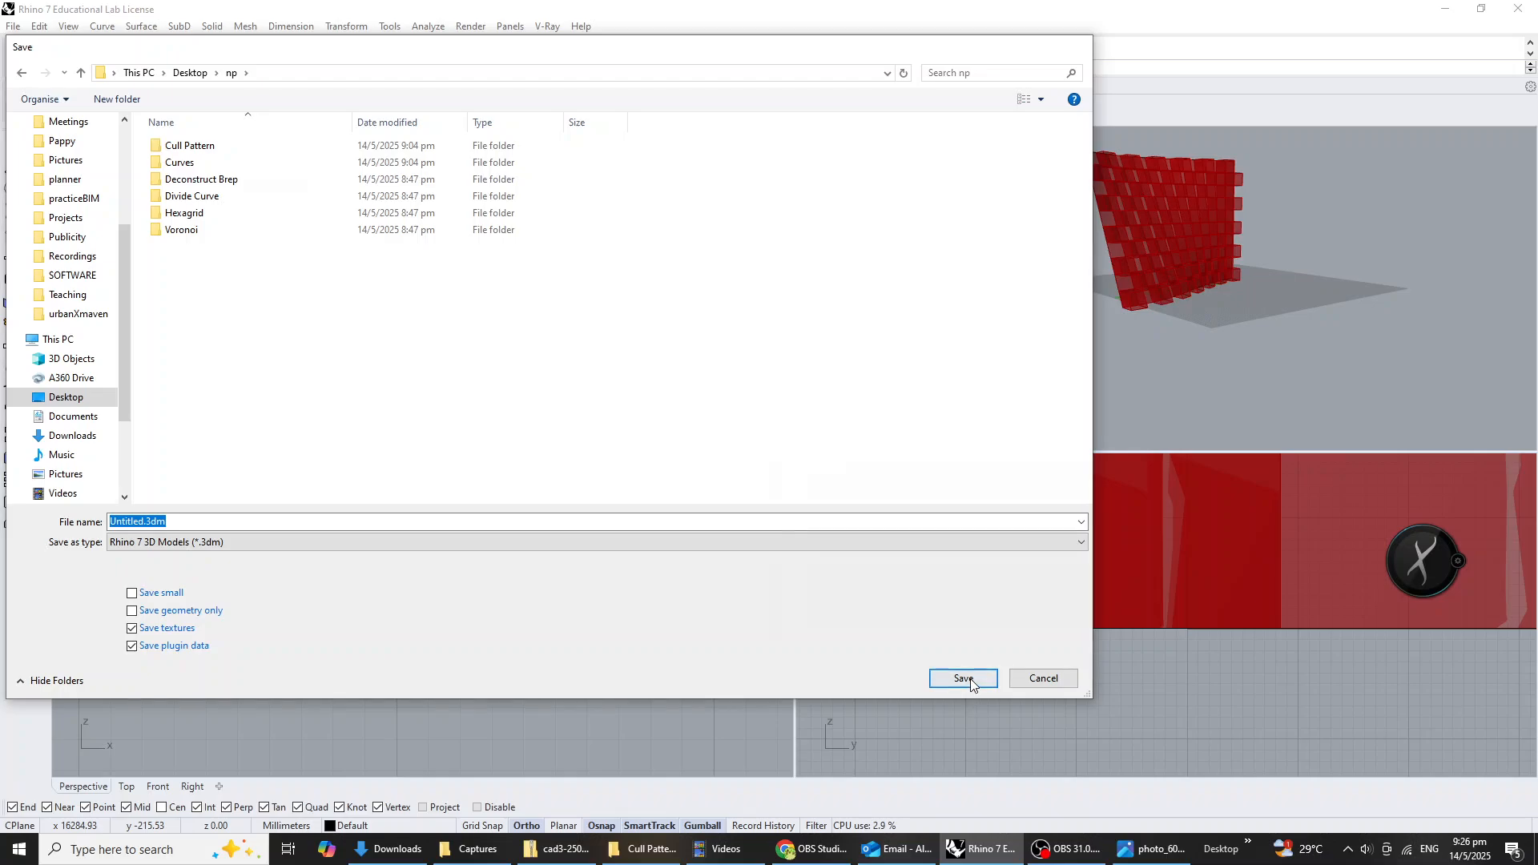
click(967, 679)
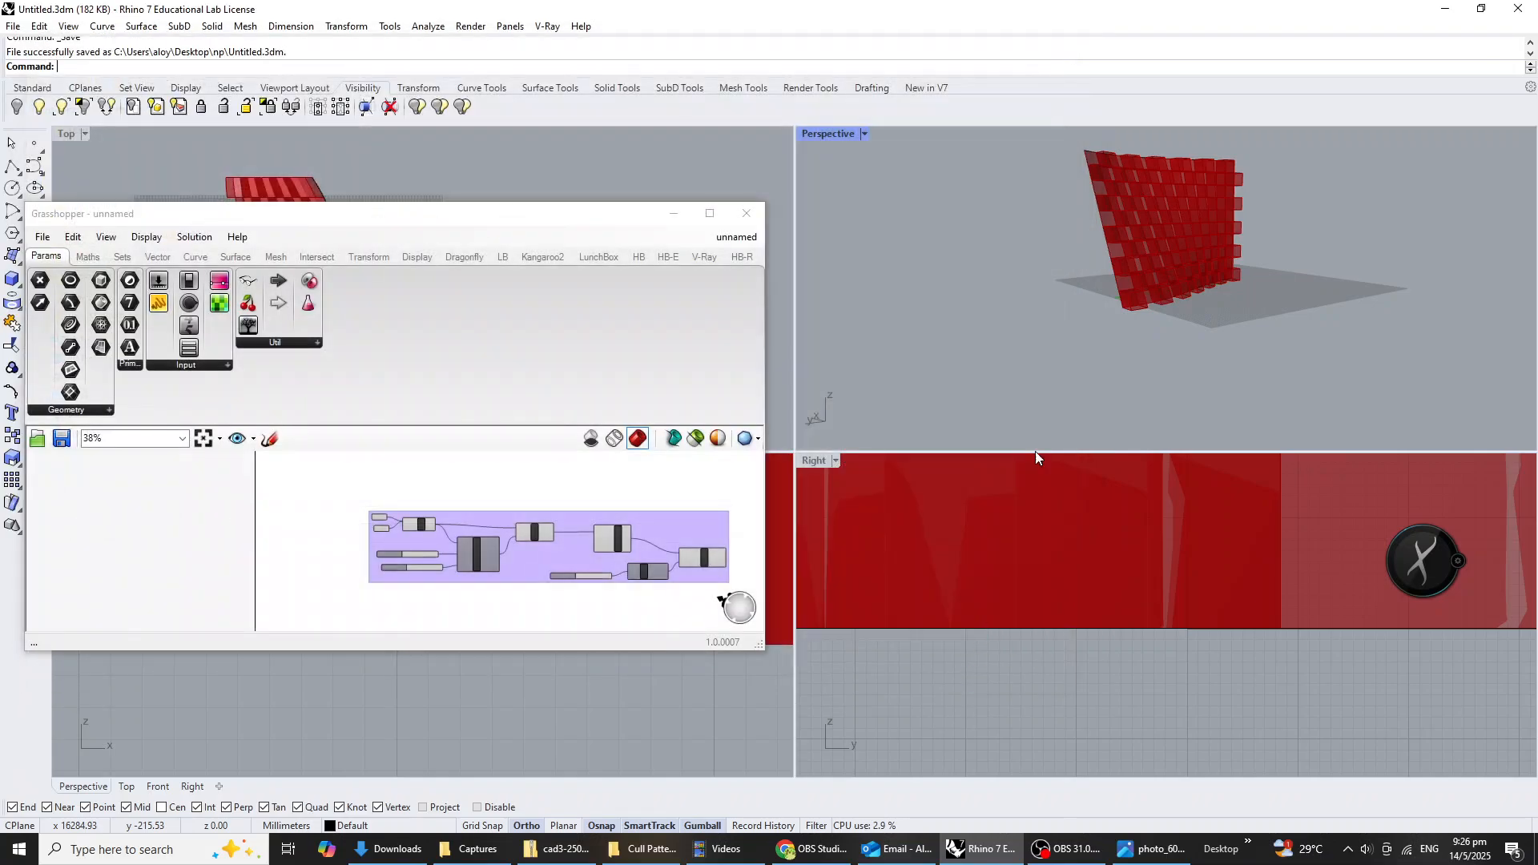
Save the Rhino model under the new name NP in the same np folder.
click(13, 26)
click(76, 107)
drag(378, 223, 543, 288)
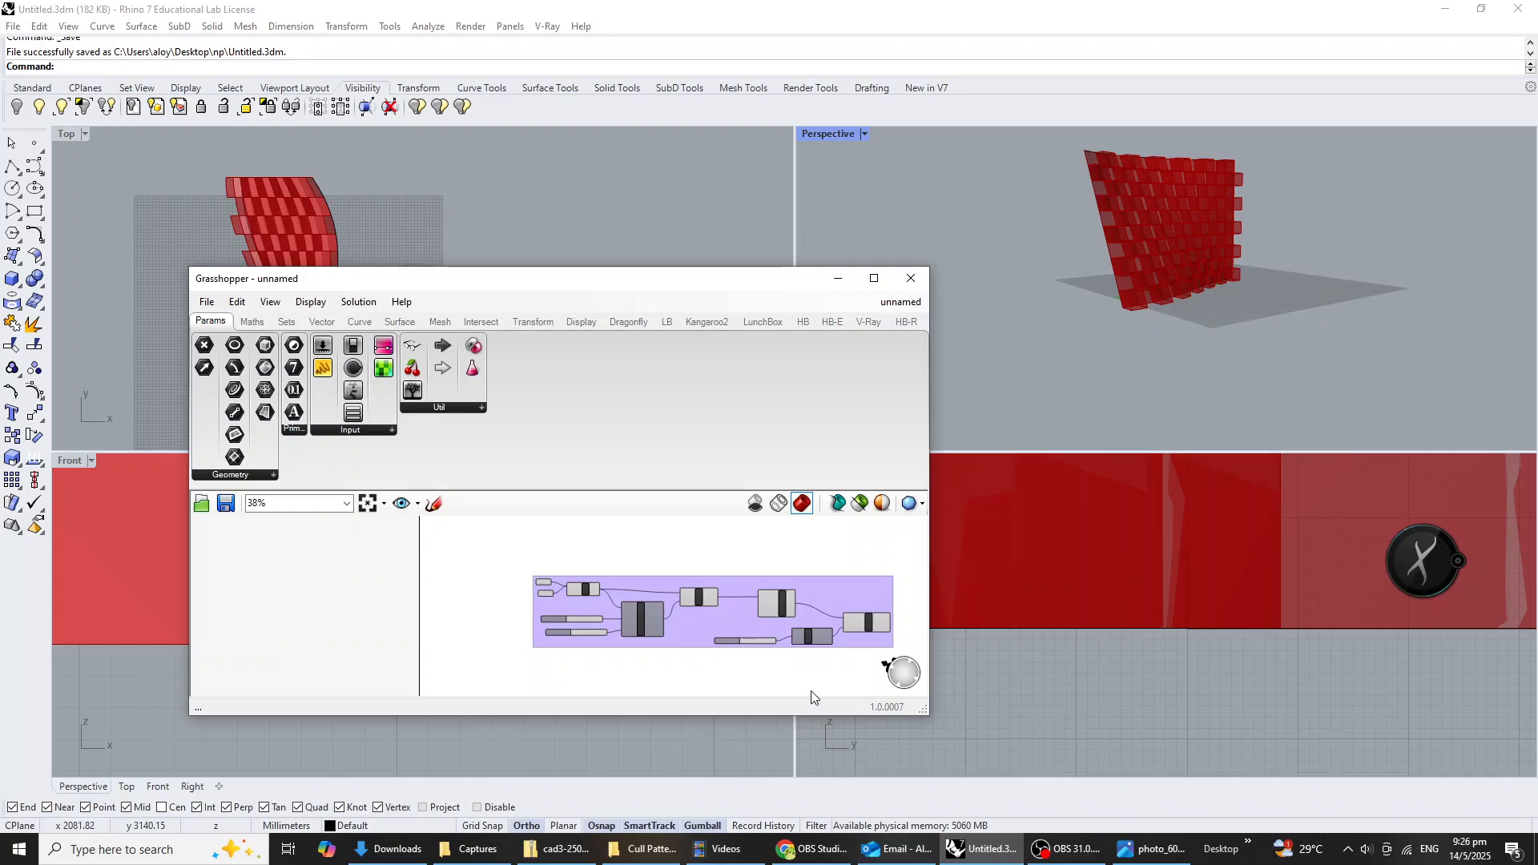
click(13, 26)
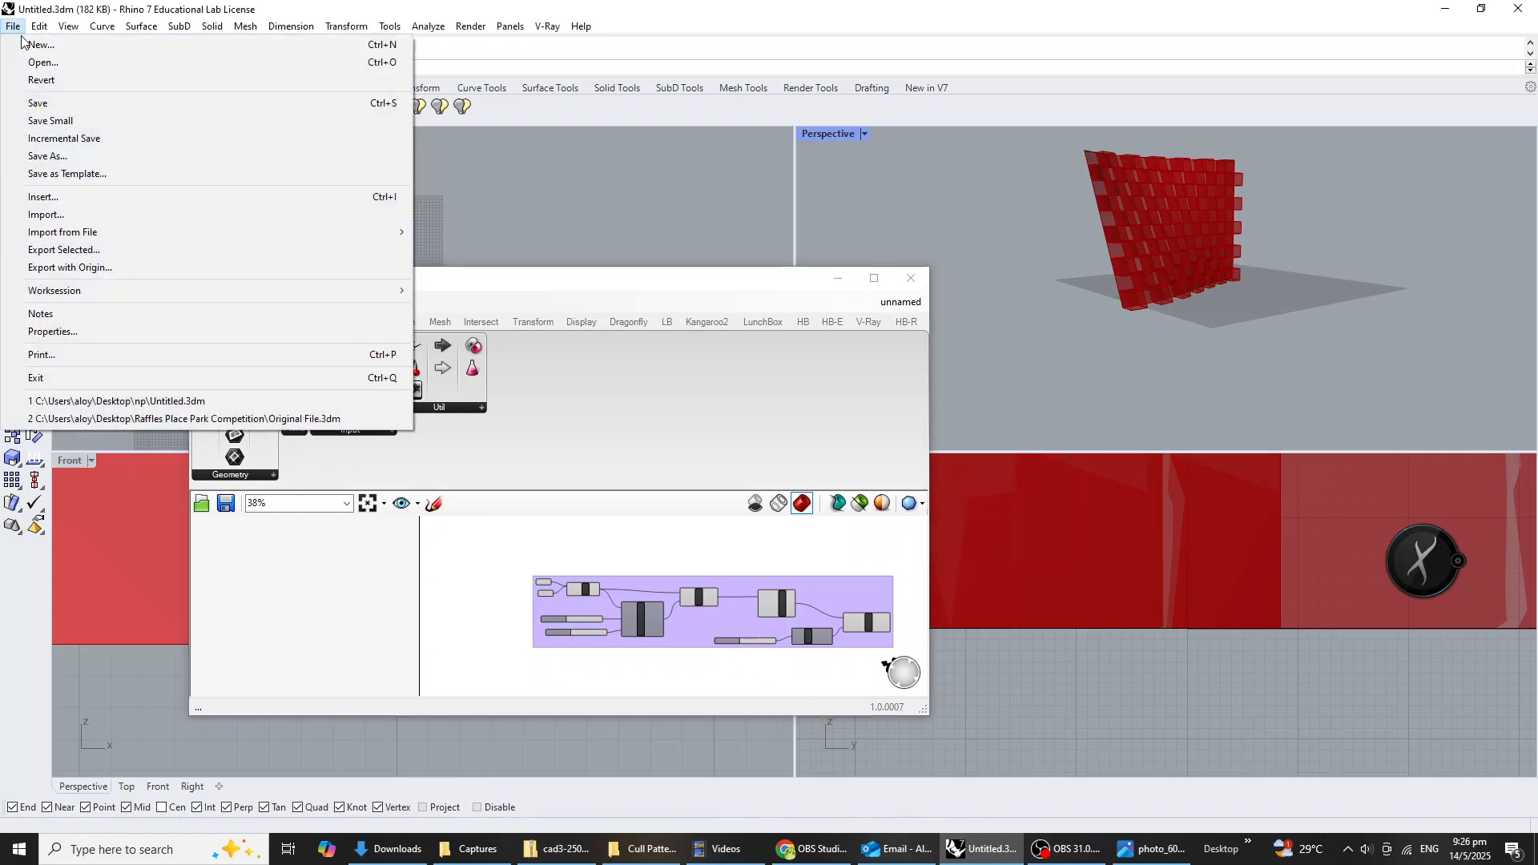
click(49, 157)
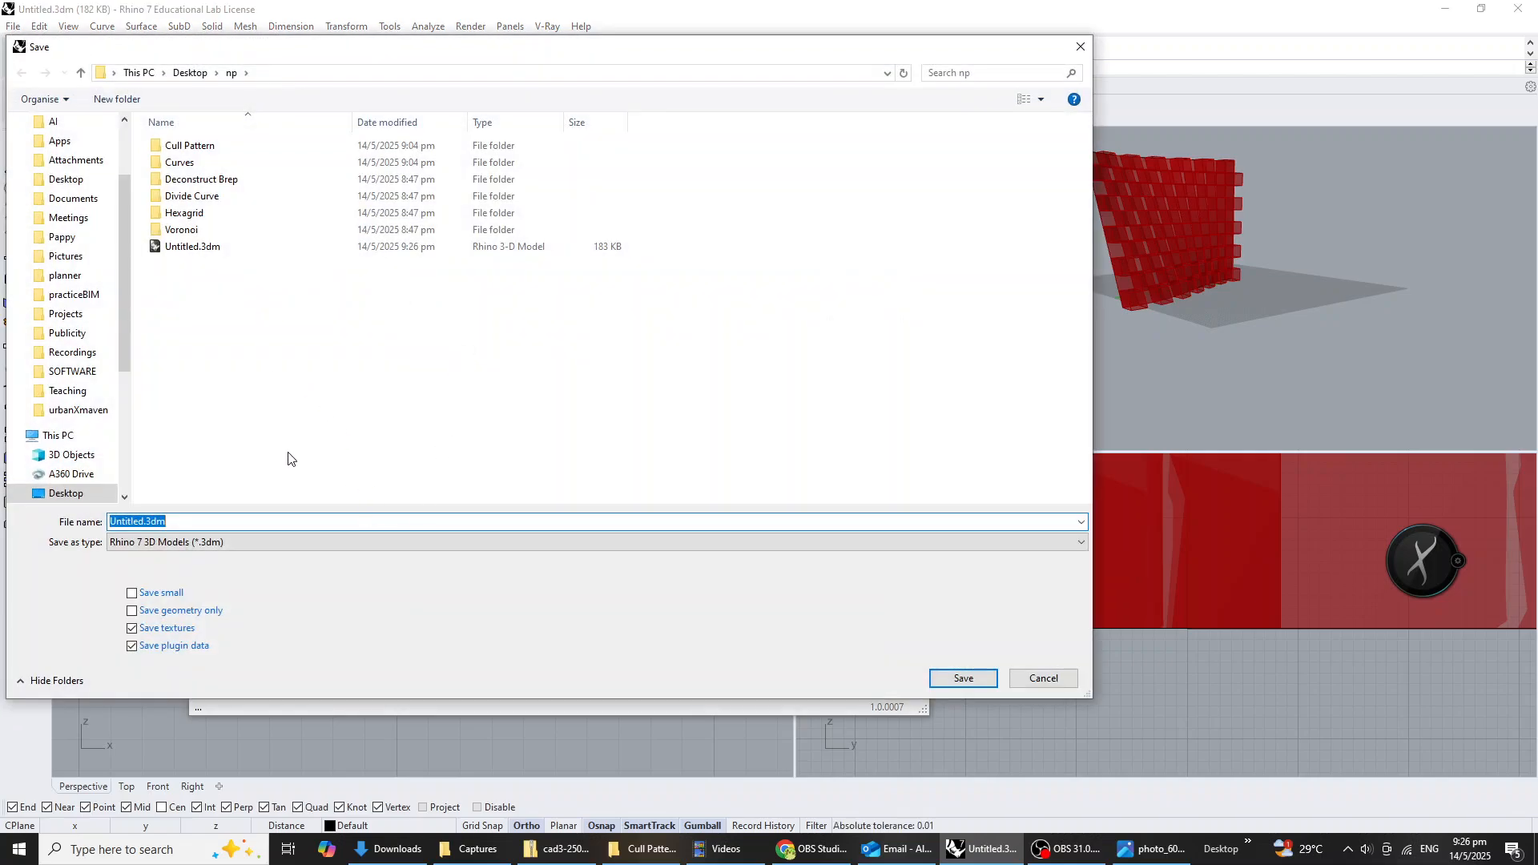
text(NP)
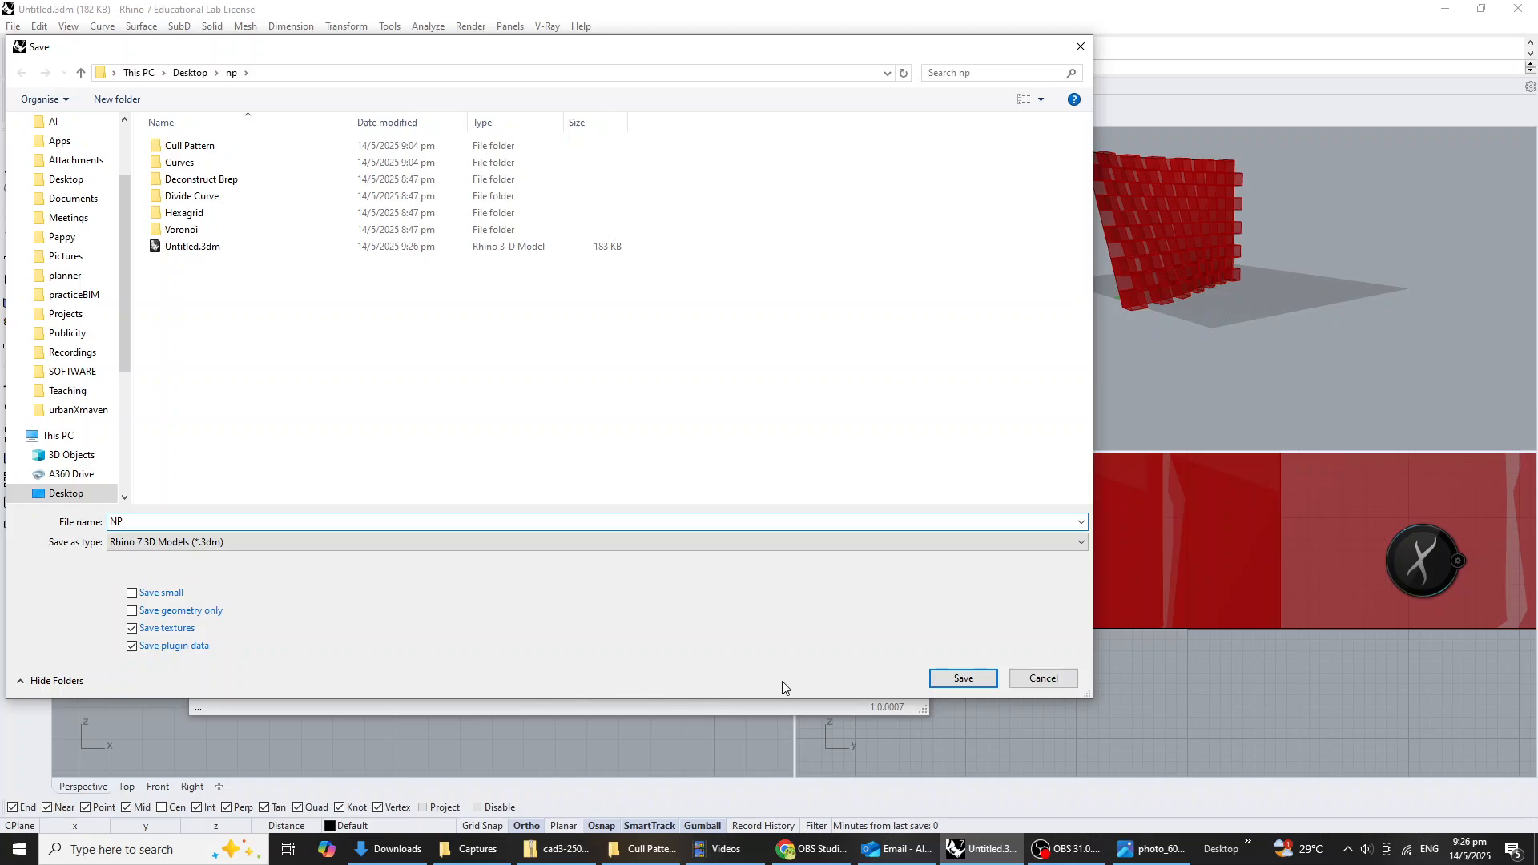
click(964, 678)
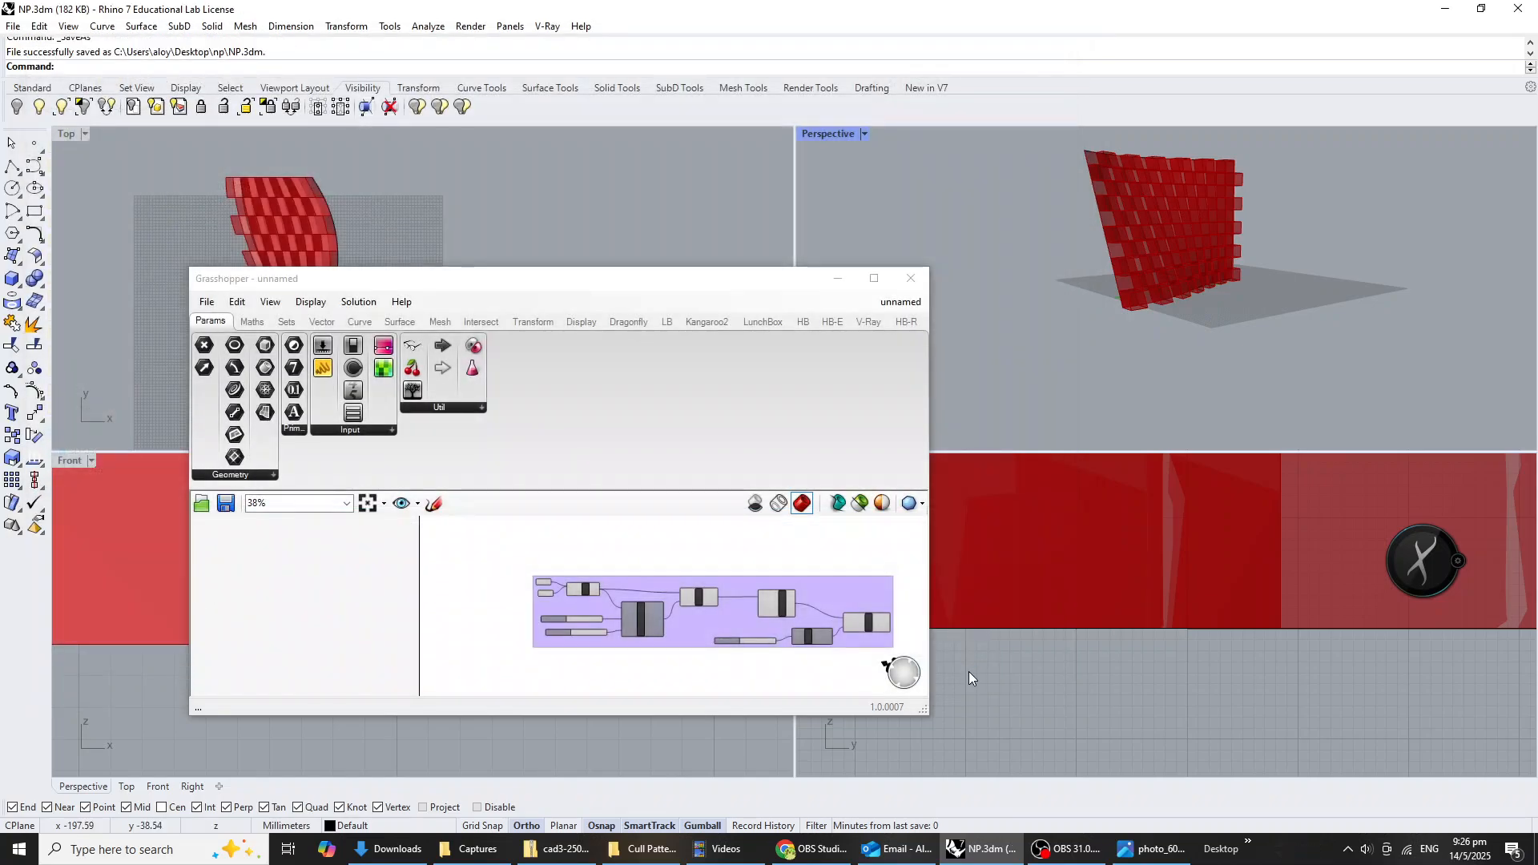
Switch to File Explorer, open the Curves folder inside np and examine the reference photos of the twisted towers.
click(651, 855)
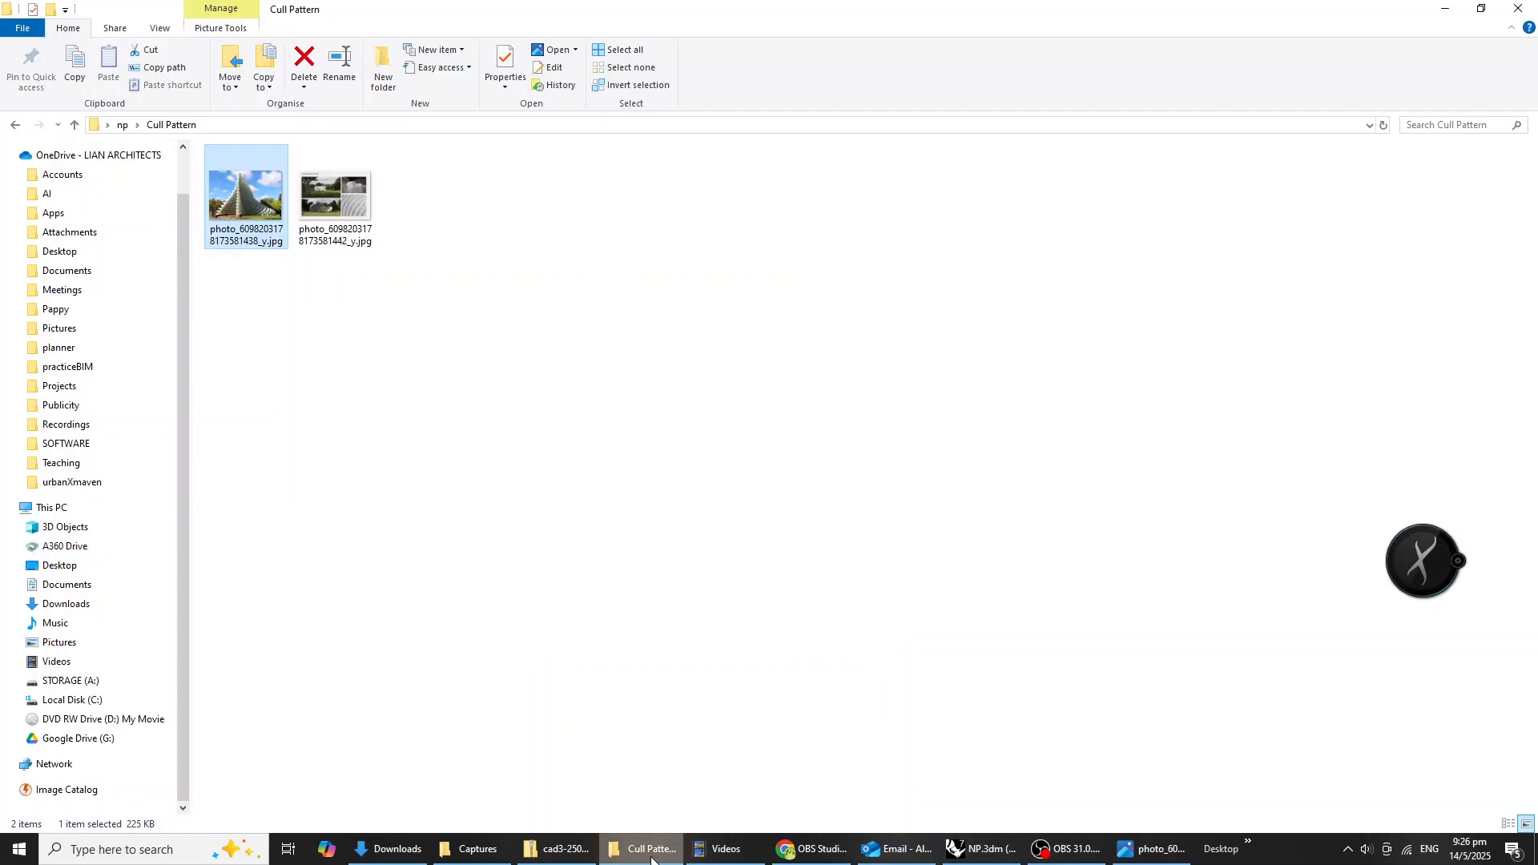
click(632, 622)
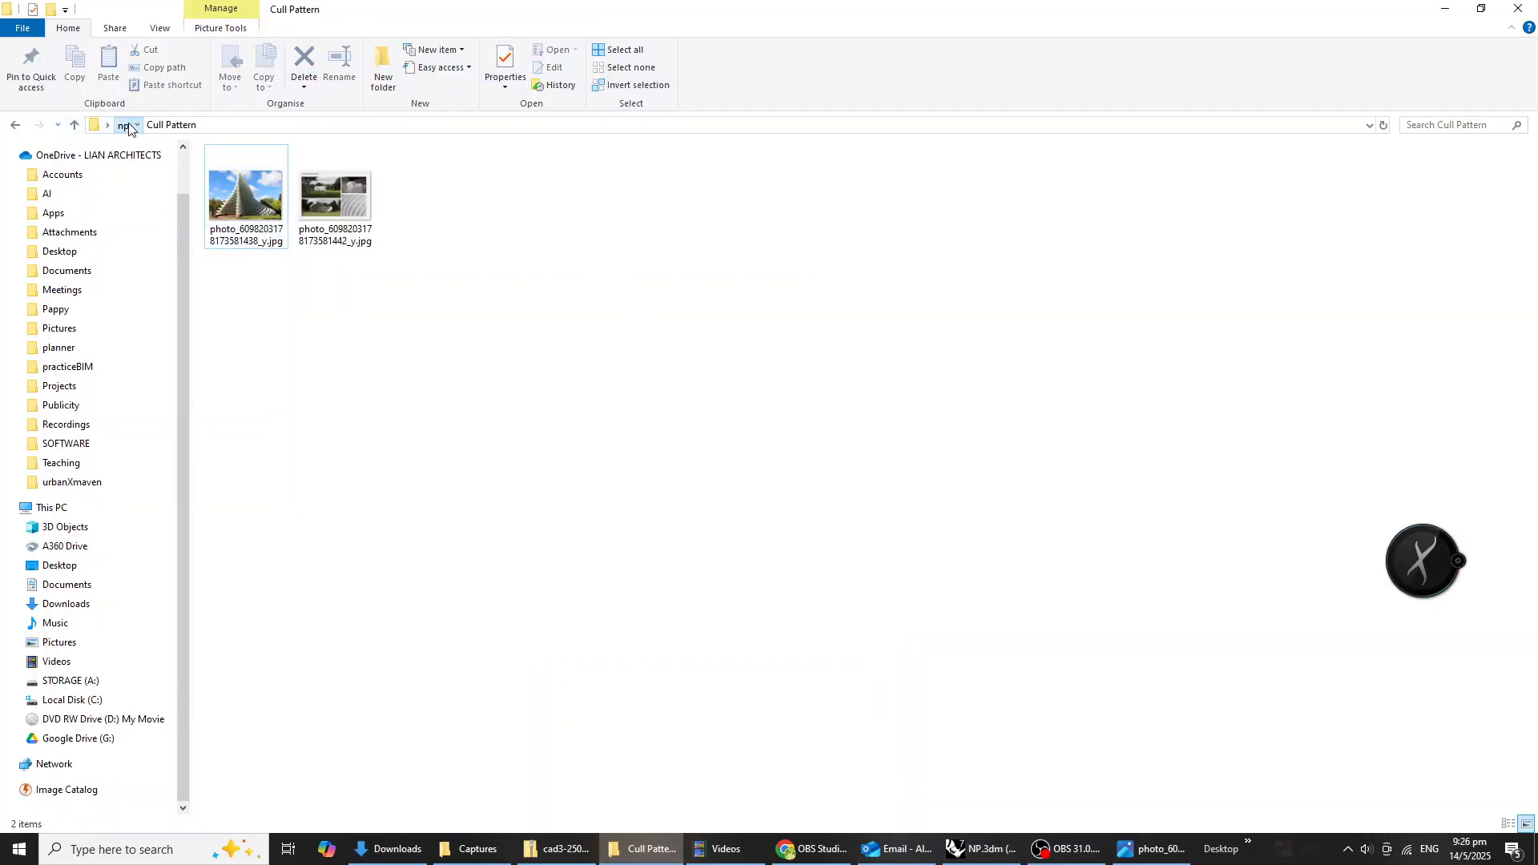
click(75, 124)
double_click(251, 193)
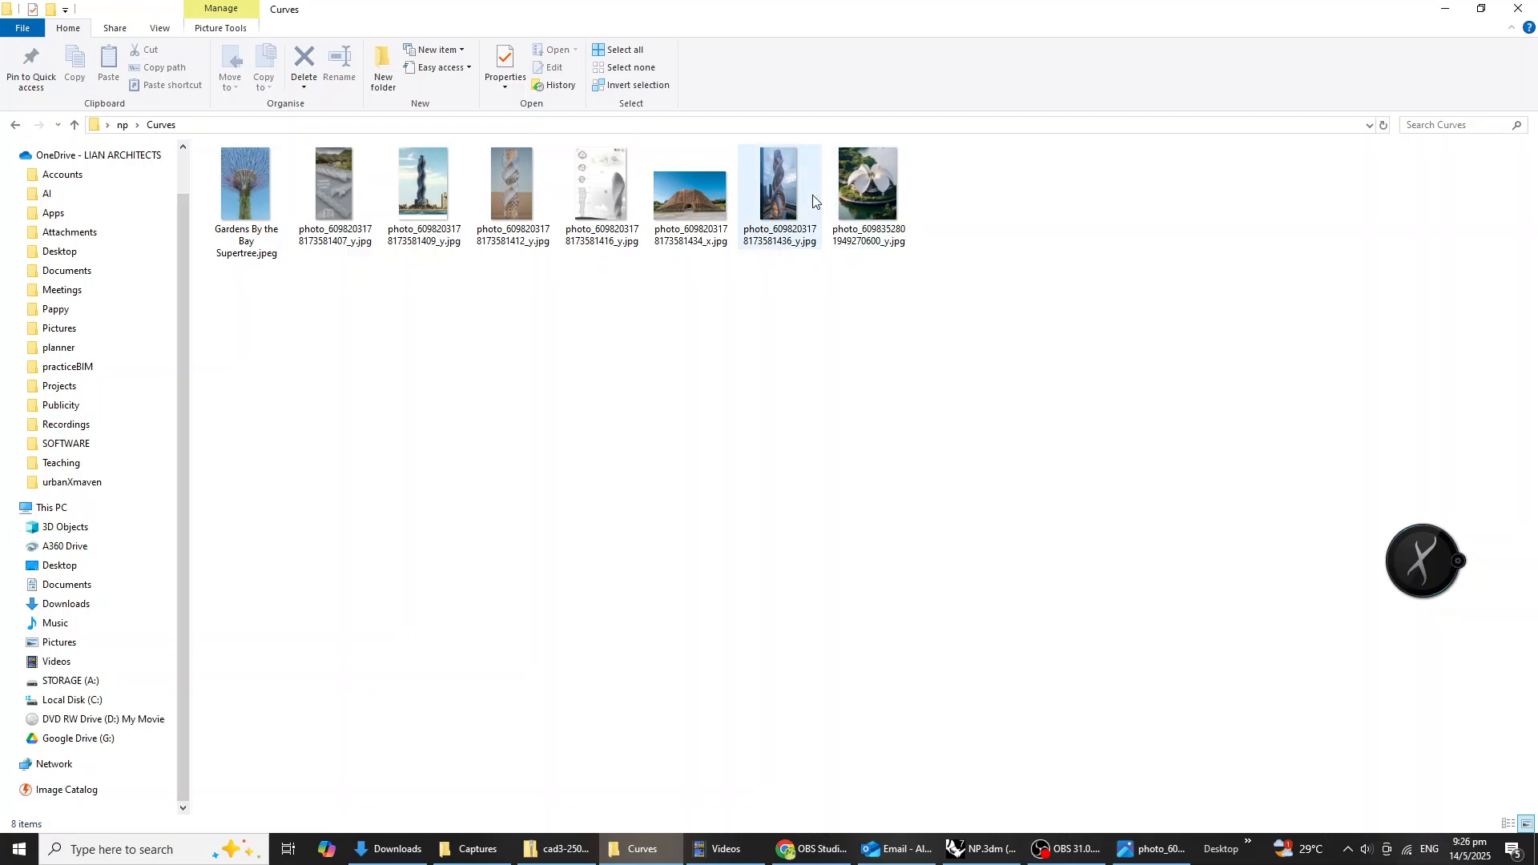
double_click(779, 195)
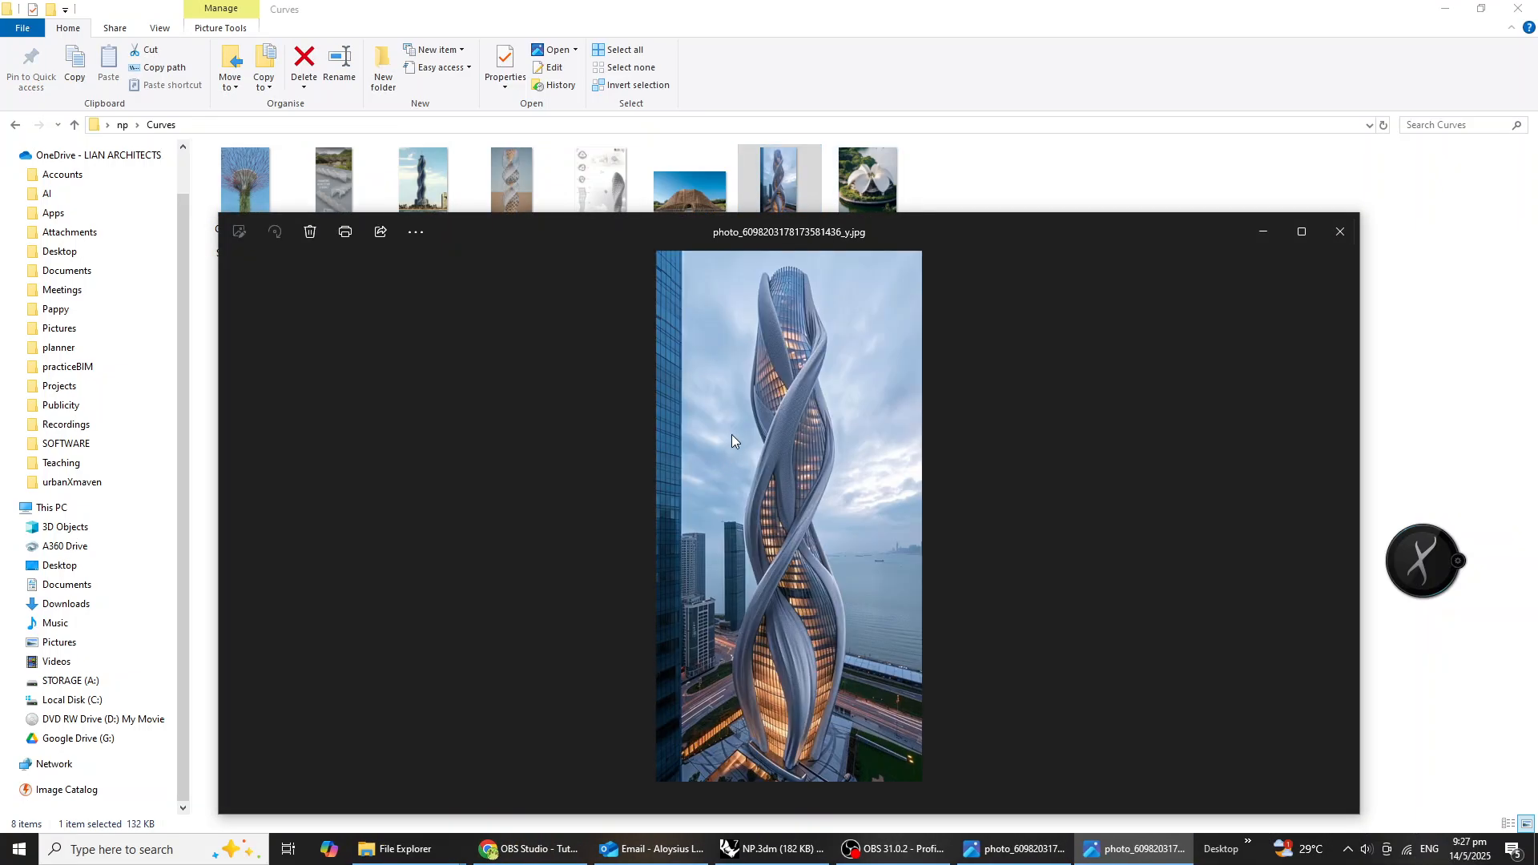
click(515, 180)
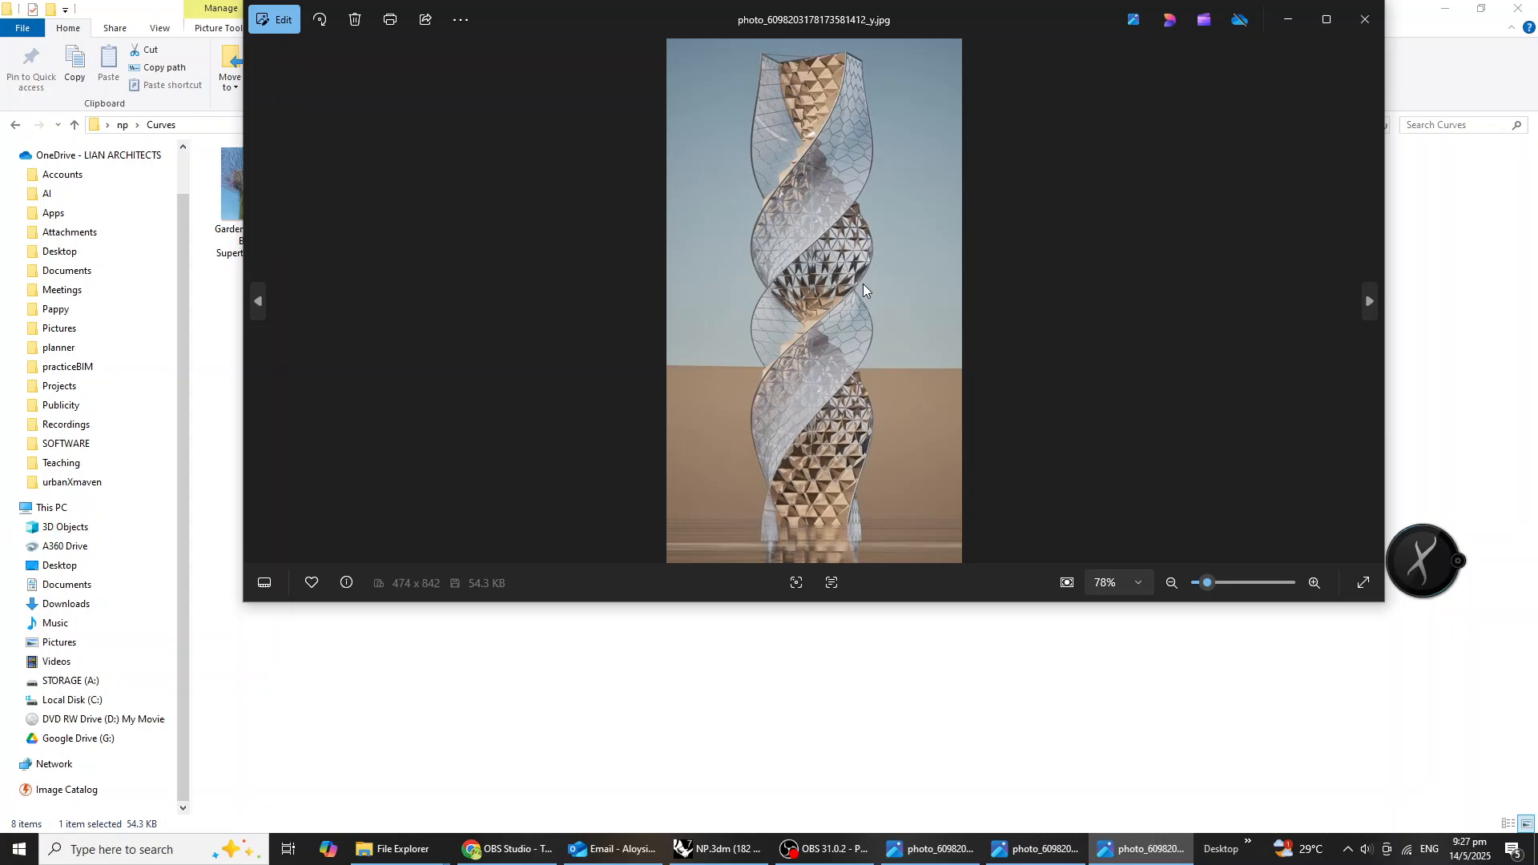
click(1119, 739)
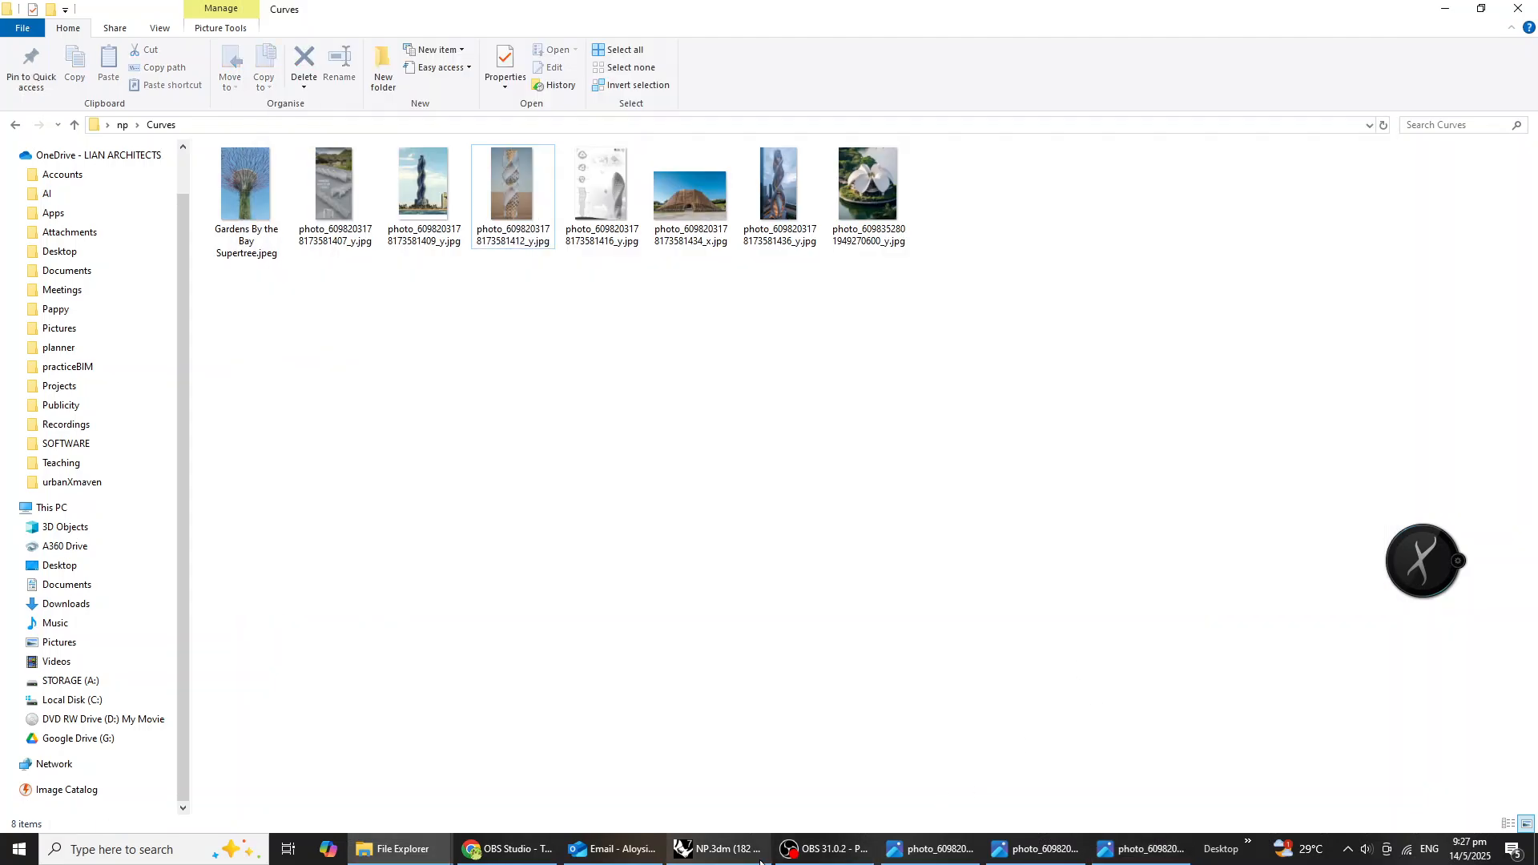
Switch back to Rhino and disable the Loft component in the Cull Pattern group of the Grasshopper definition.
click(718, 849)
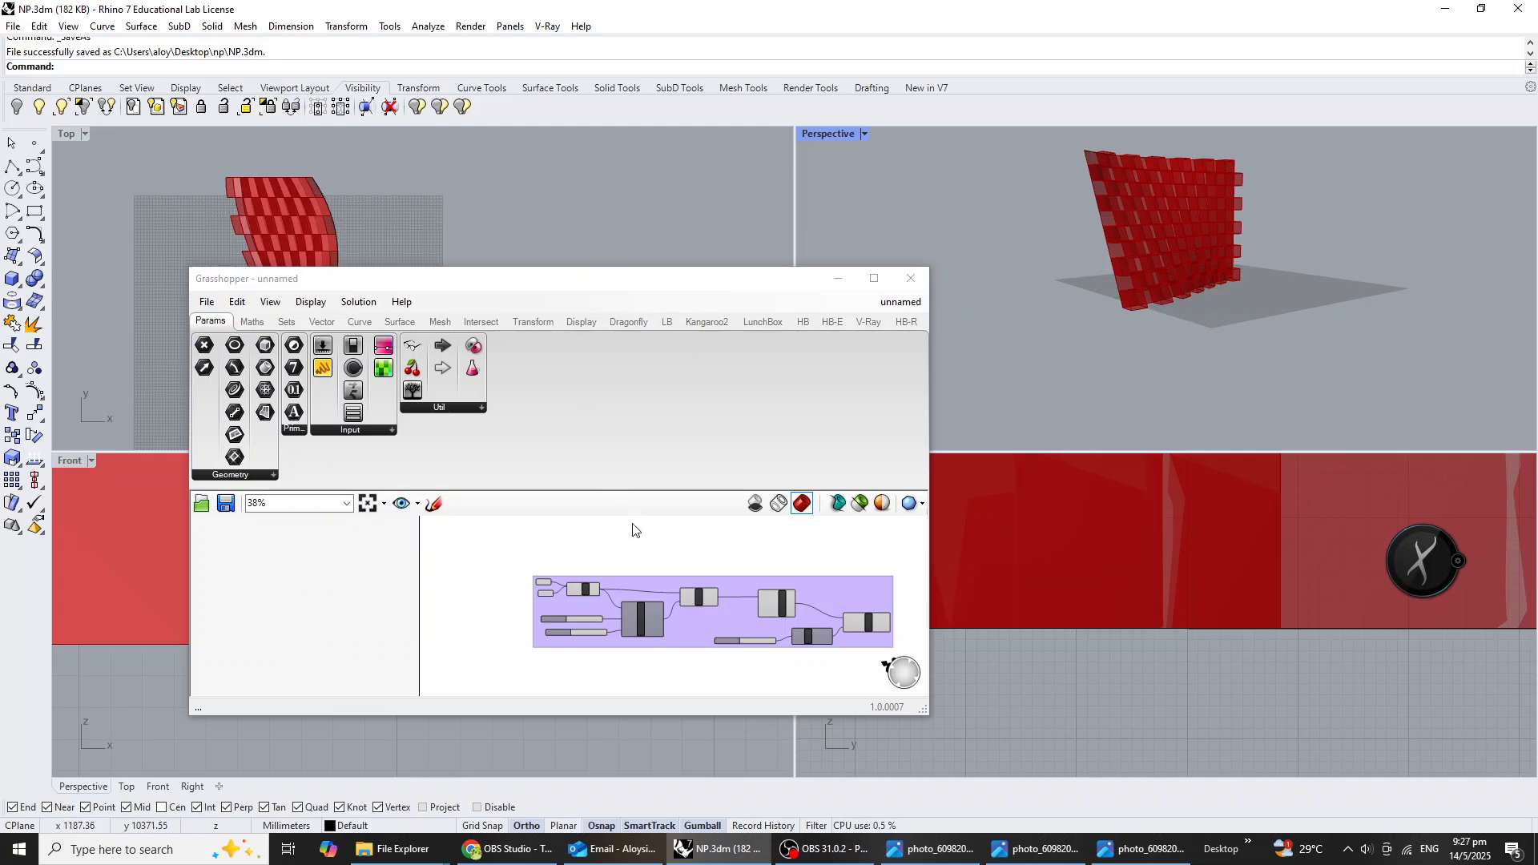
drag(768, 285, 984, 281)
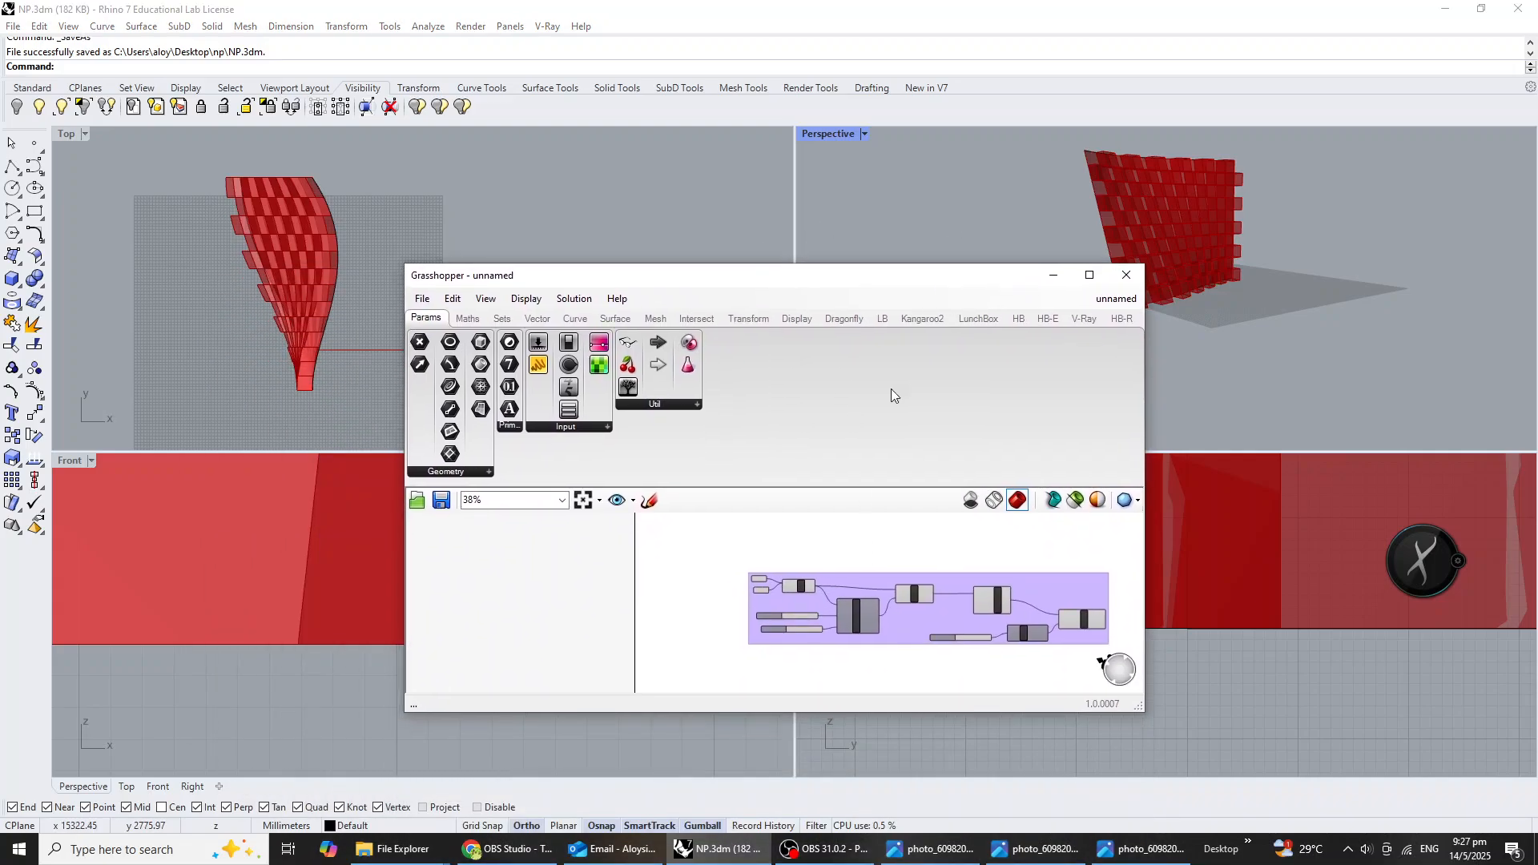
click(864, 573)
right_drag(866, 570, 761, 564)
click(867, 558)
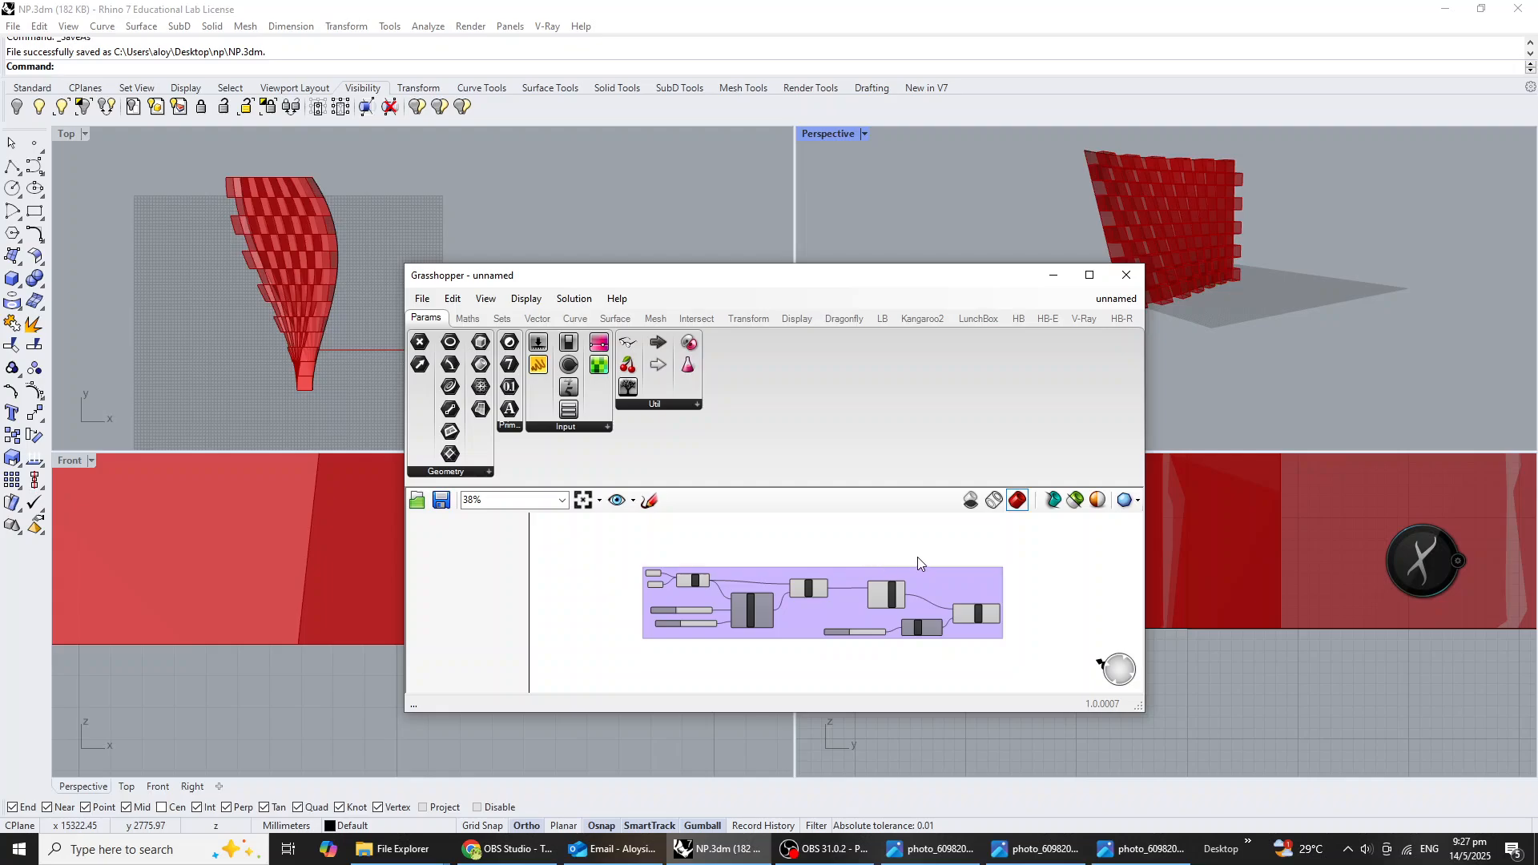
click(1246, 357)
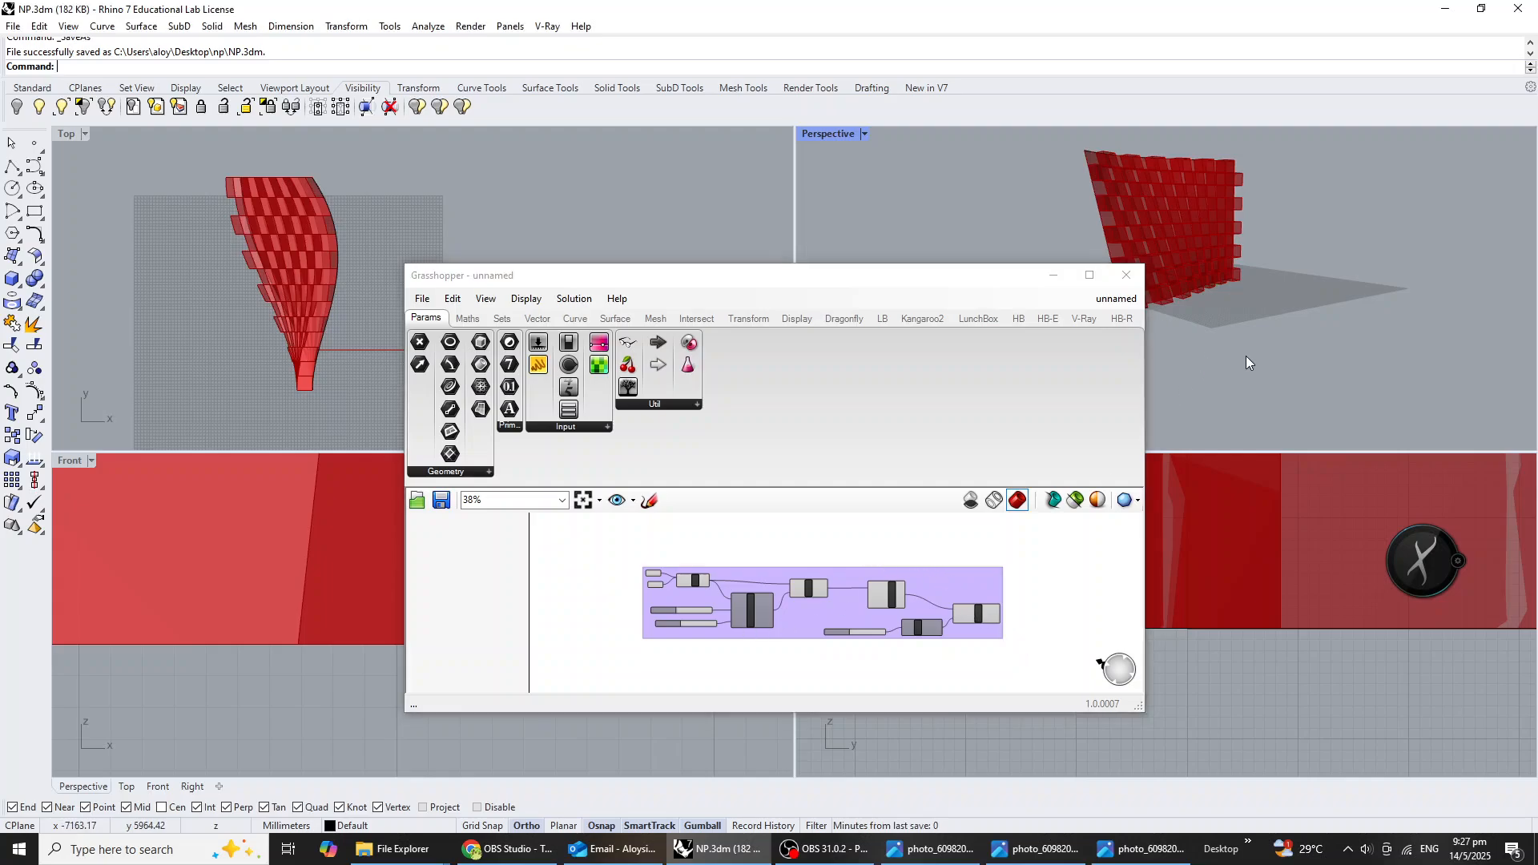
scroll(647, 657, up, 5)
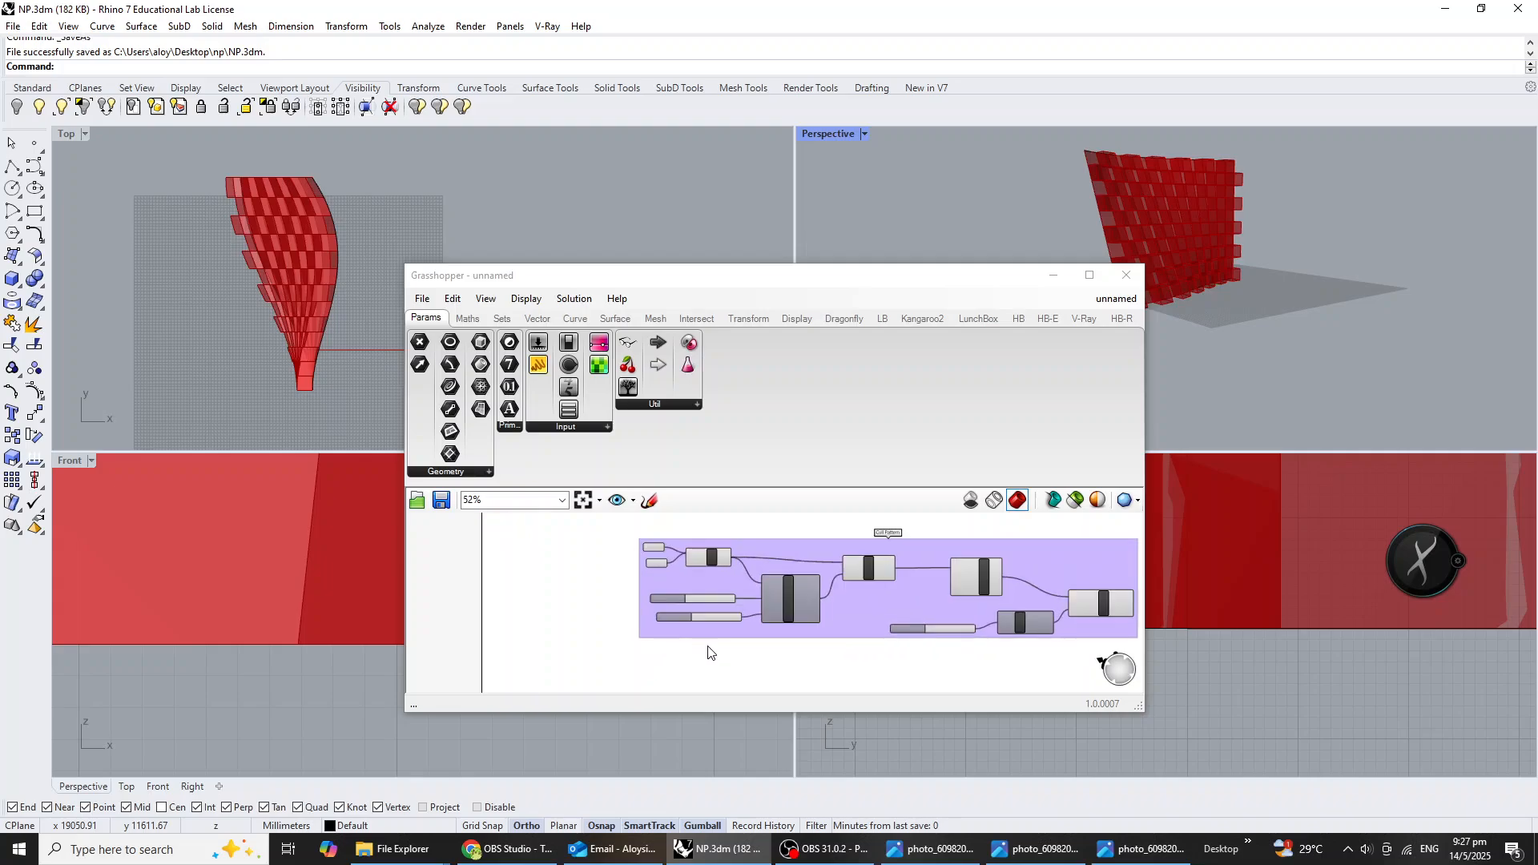
right_drag(642, 582, 687, 621)
click(699, 618)
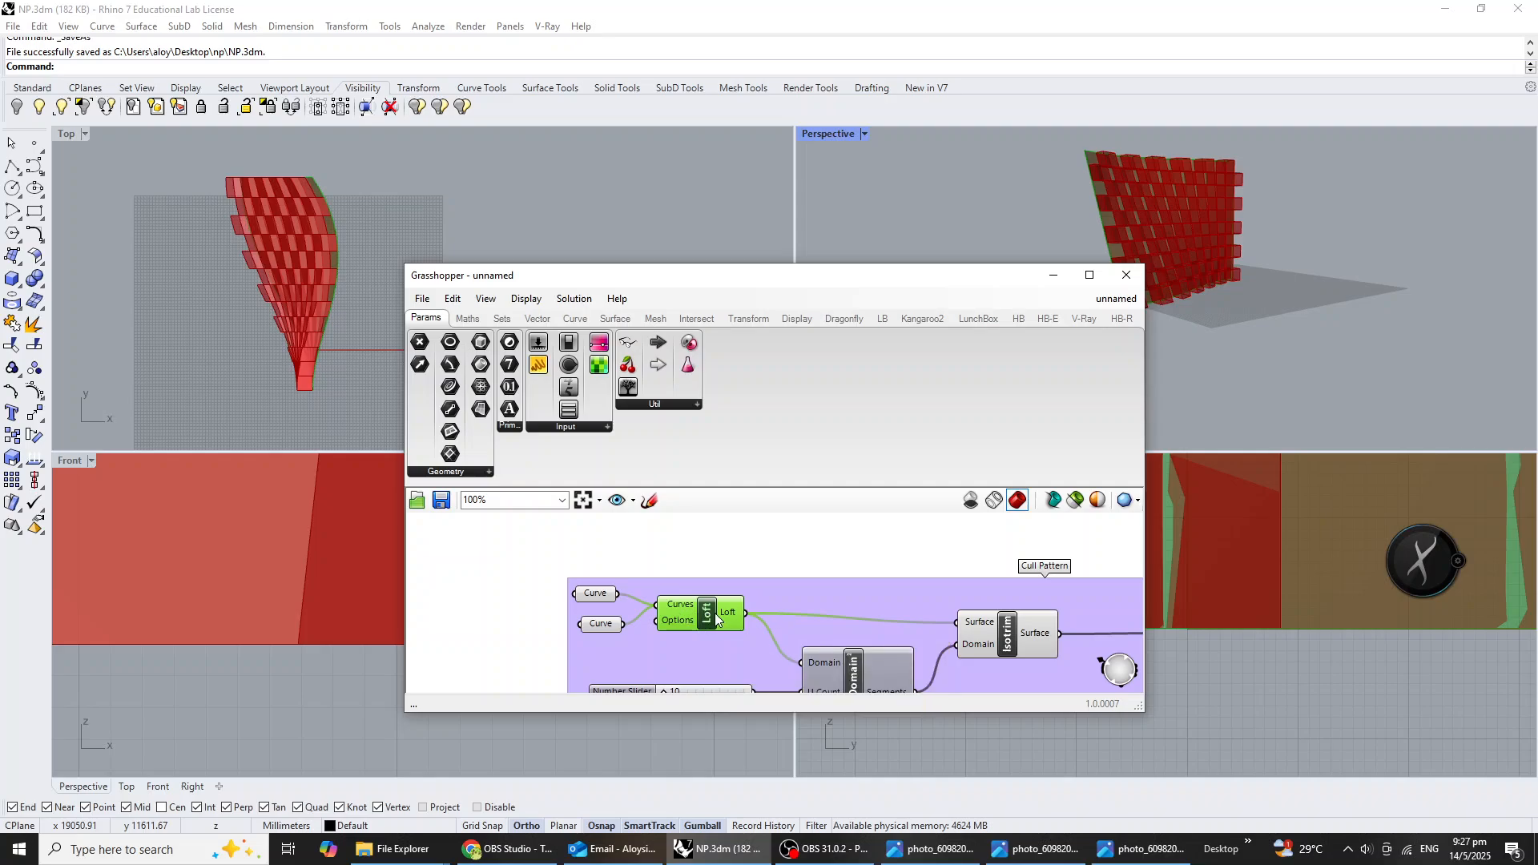
middle_click(702, 614)
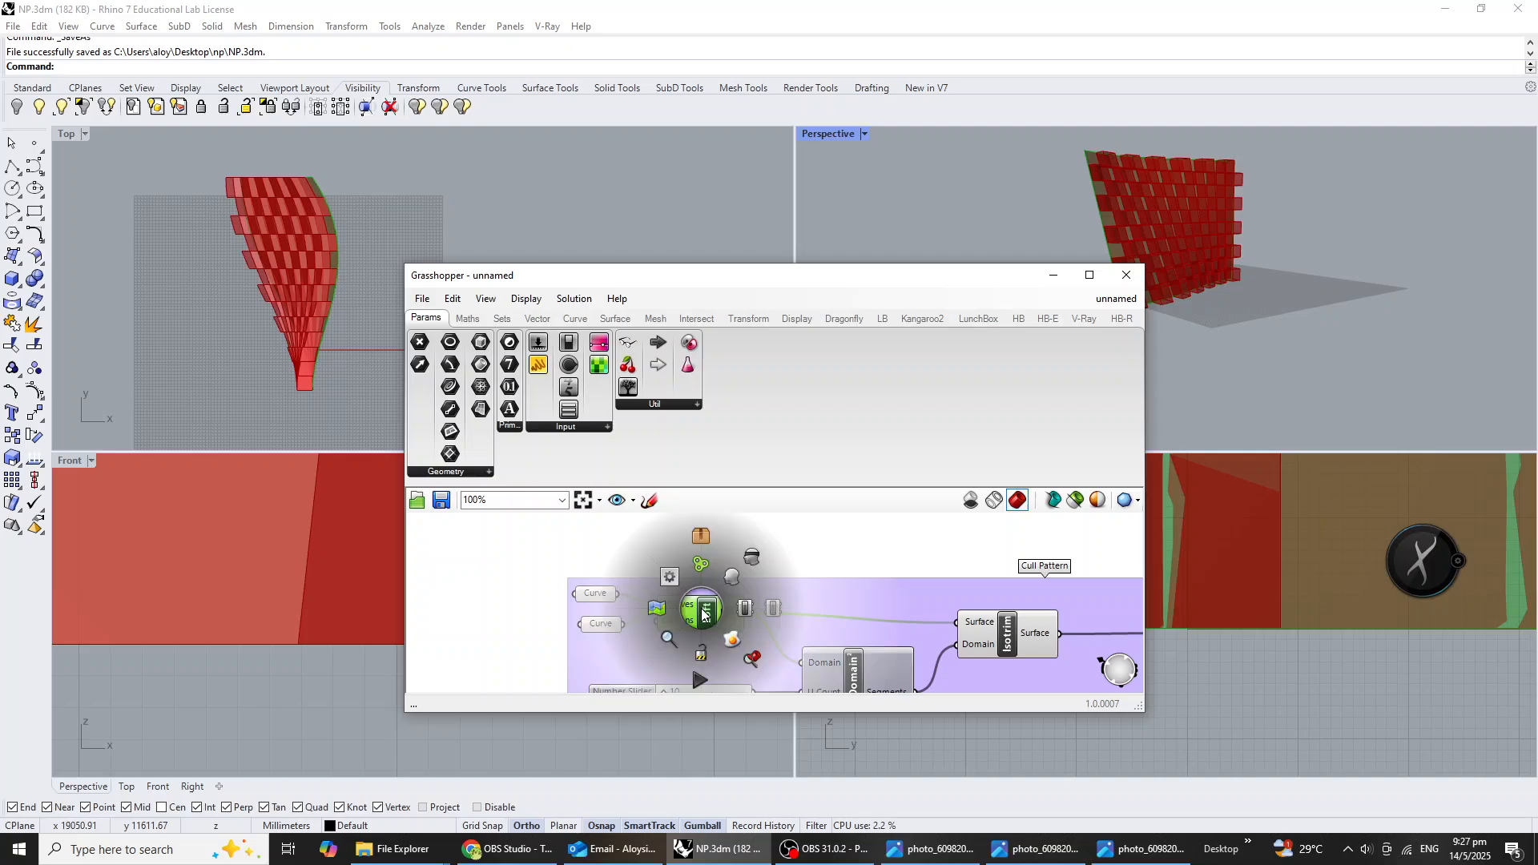
click(773, 611)
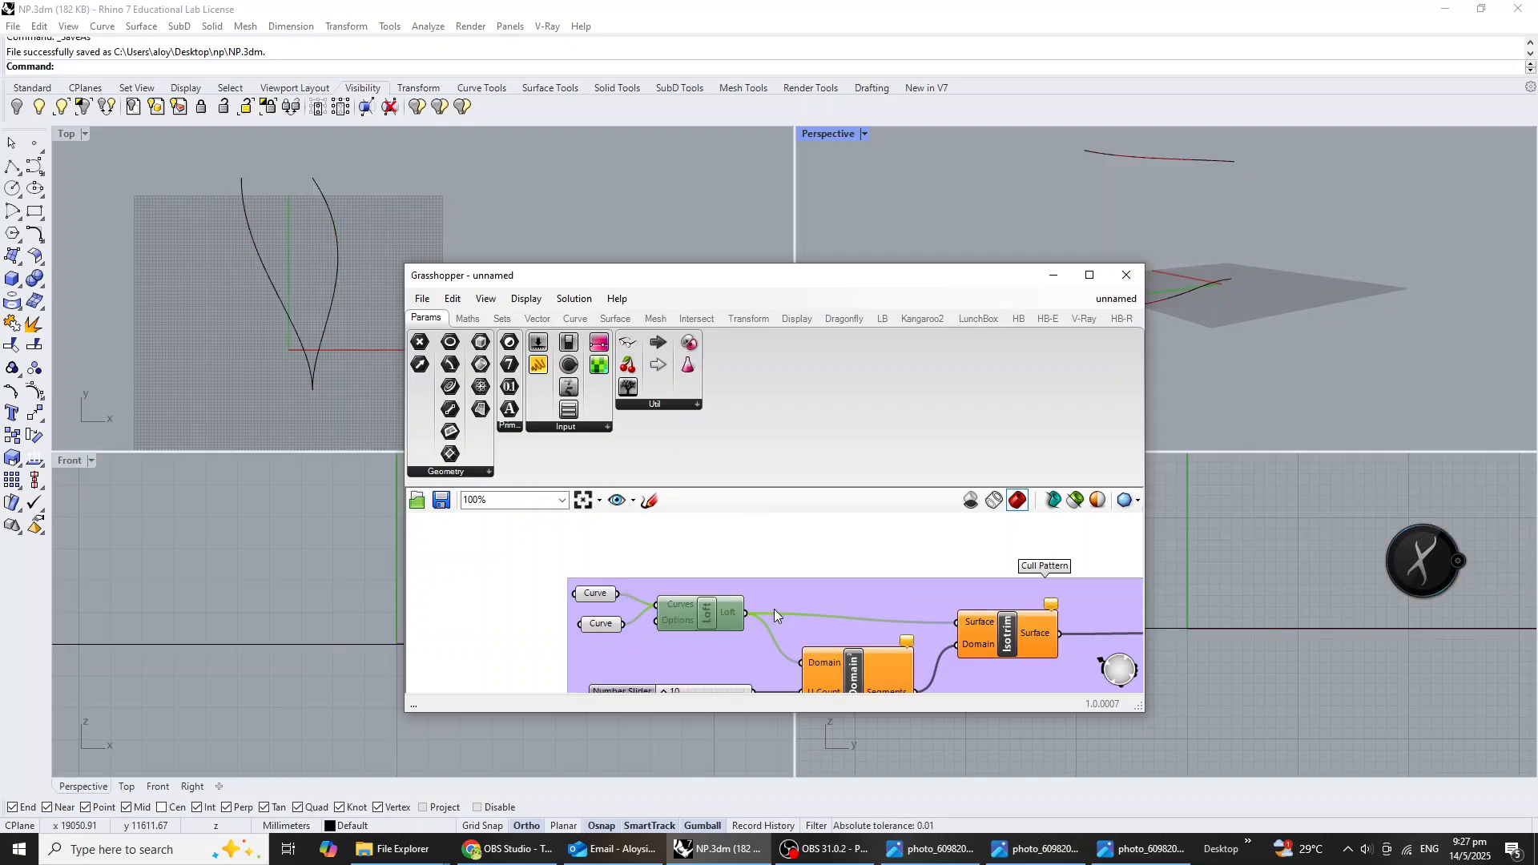
click(820, 553)
Move the Grasshopper window clear of the upper viewports and draw a rectangle beside the two curves in the Top view.
drag(894, 279, 769, 478)
scroll(1198, 206, down, 6)
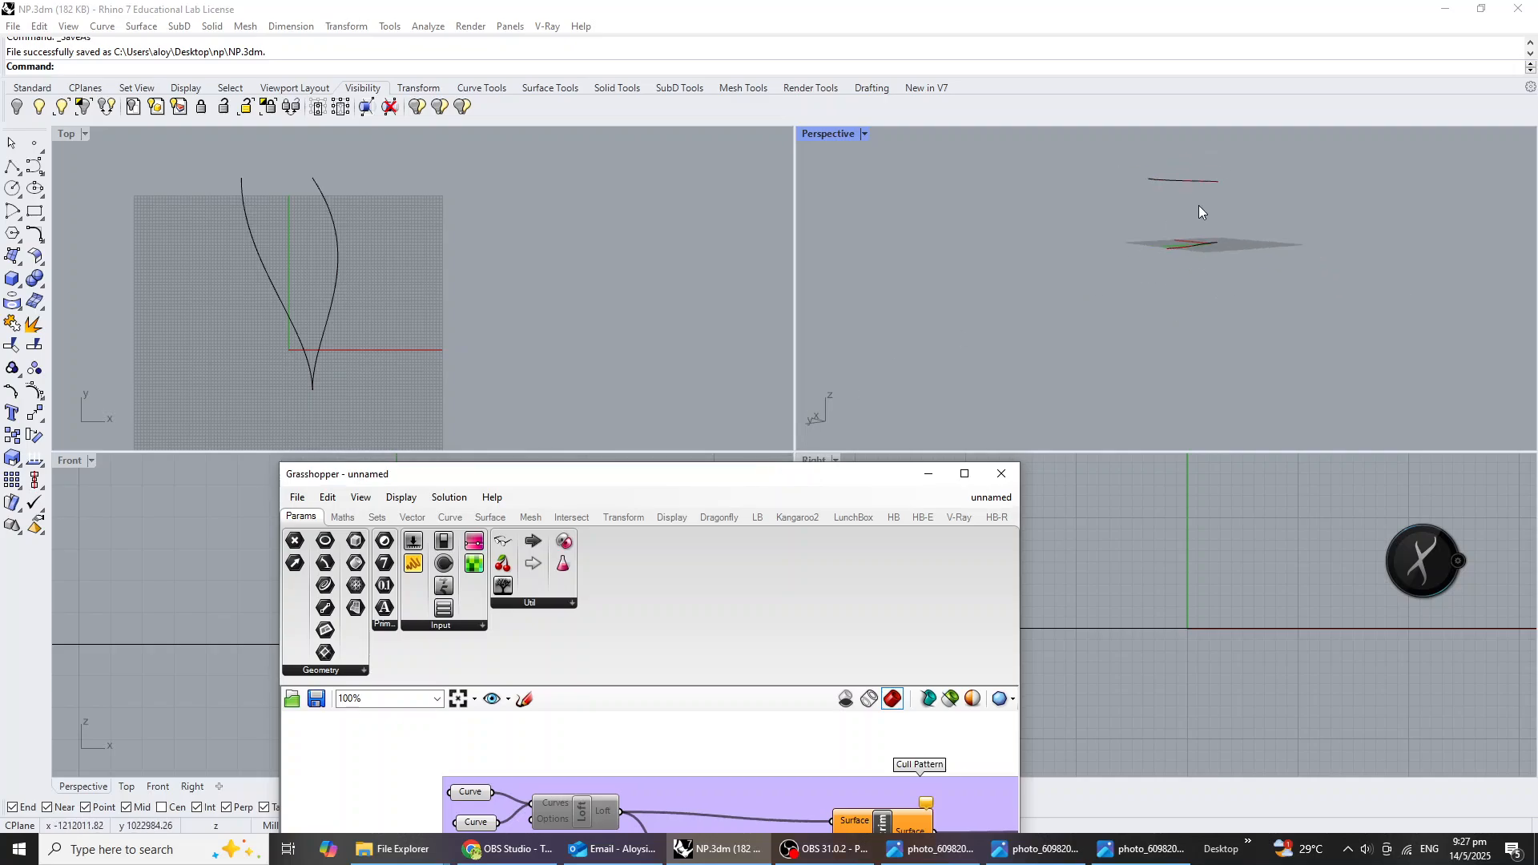
mouse_move(1198, 207)
right_down()
mouse_move(1226, 335)
mouse_move(1218, 224)
right_up()
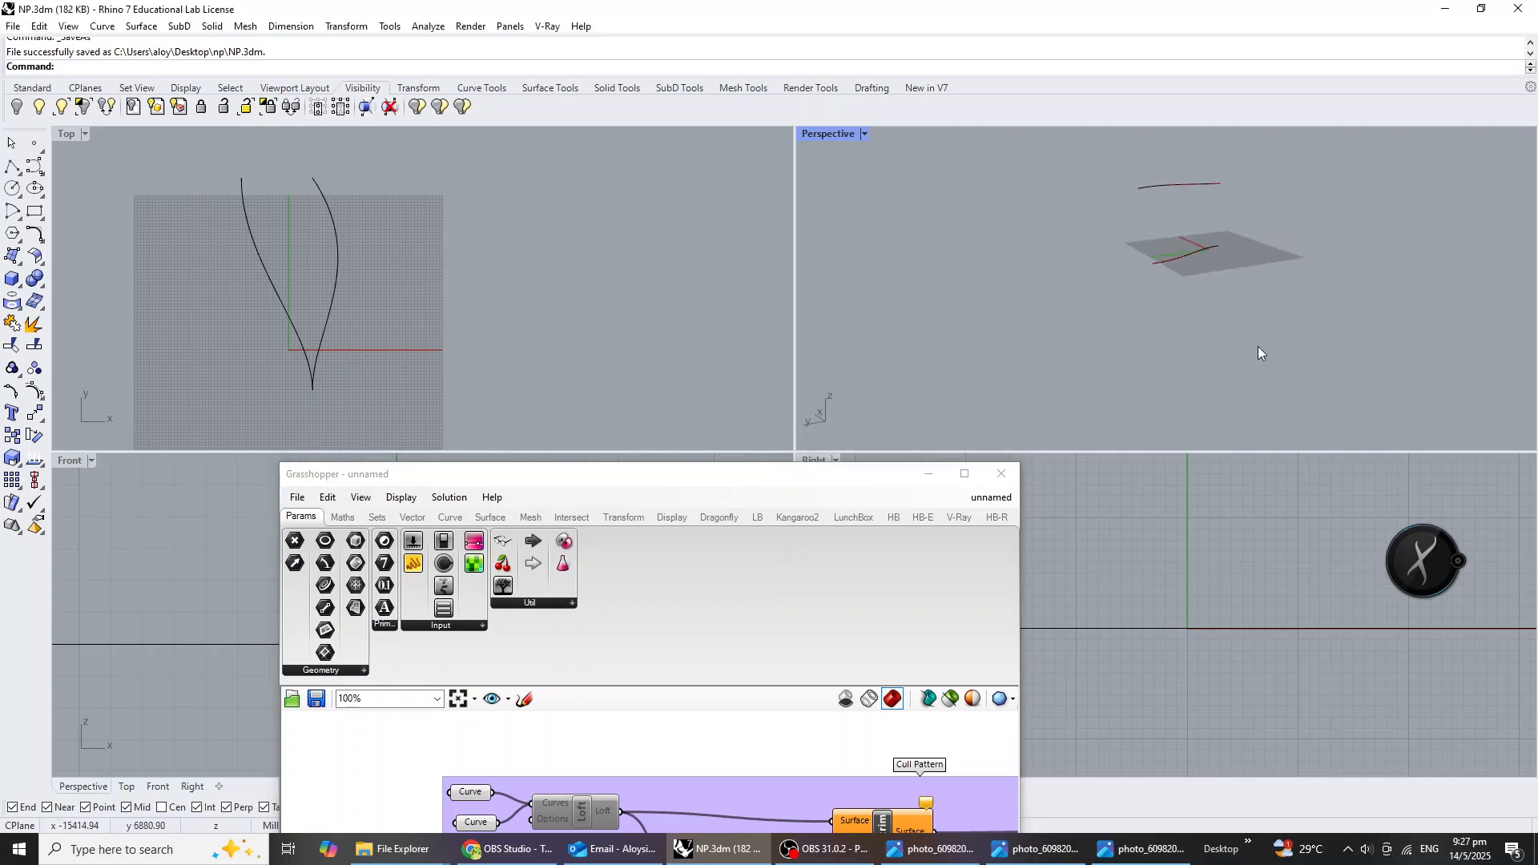
shift+right_drag(1223, 360, 1058, 313)
scroll(344, 287, down, 4)
scroll(395, 294, up, 4)
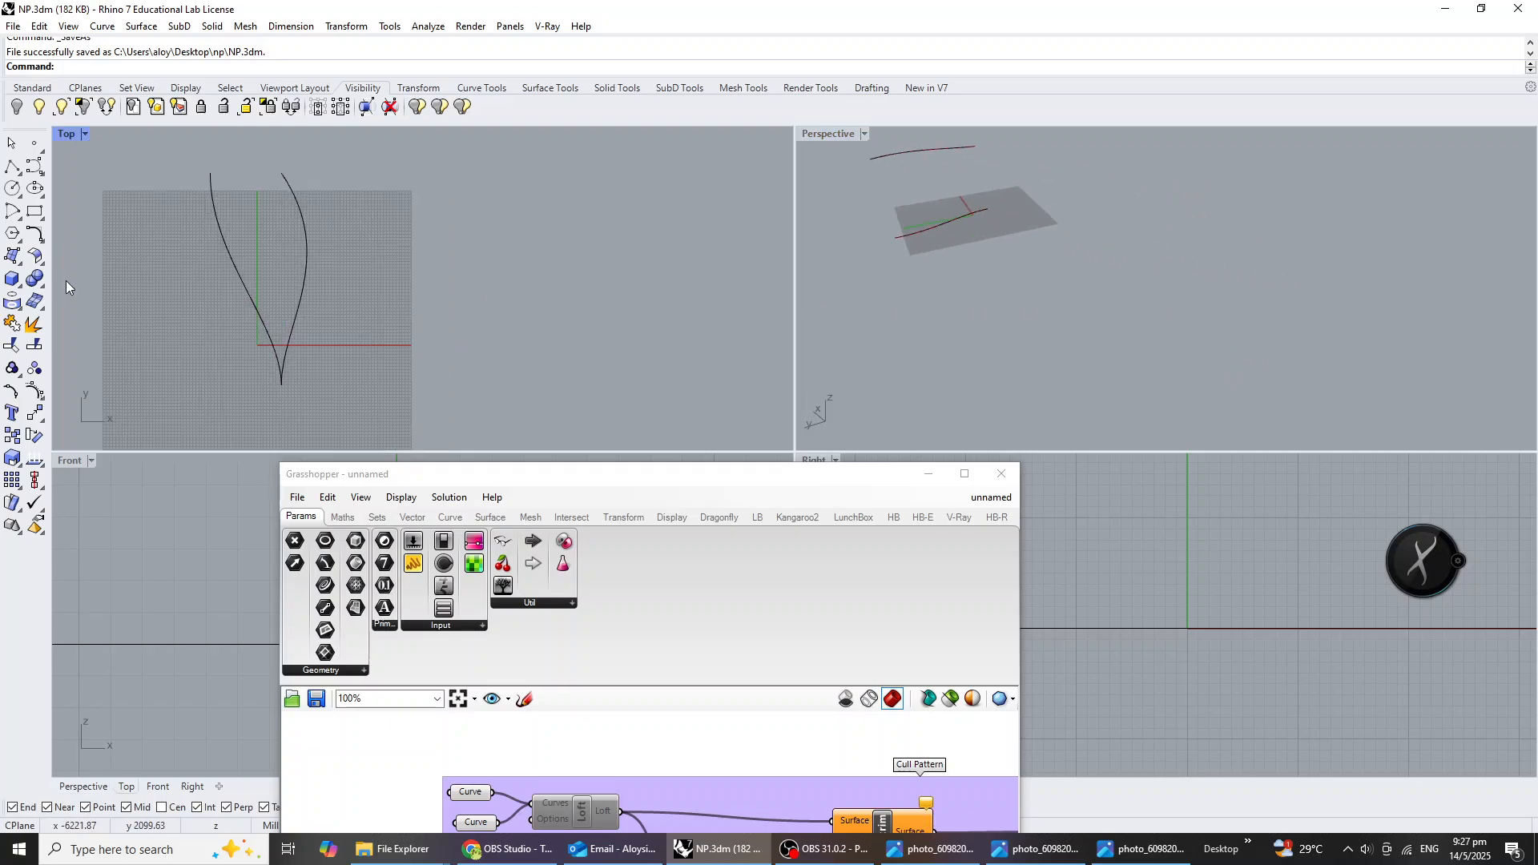
click(35, 211)
click(596, 378)
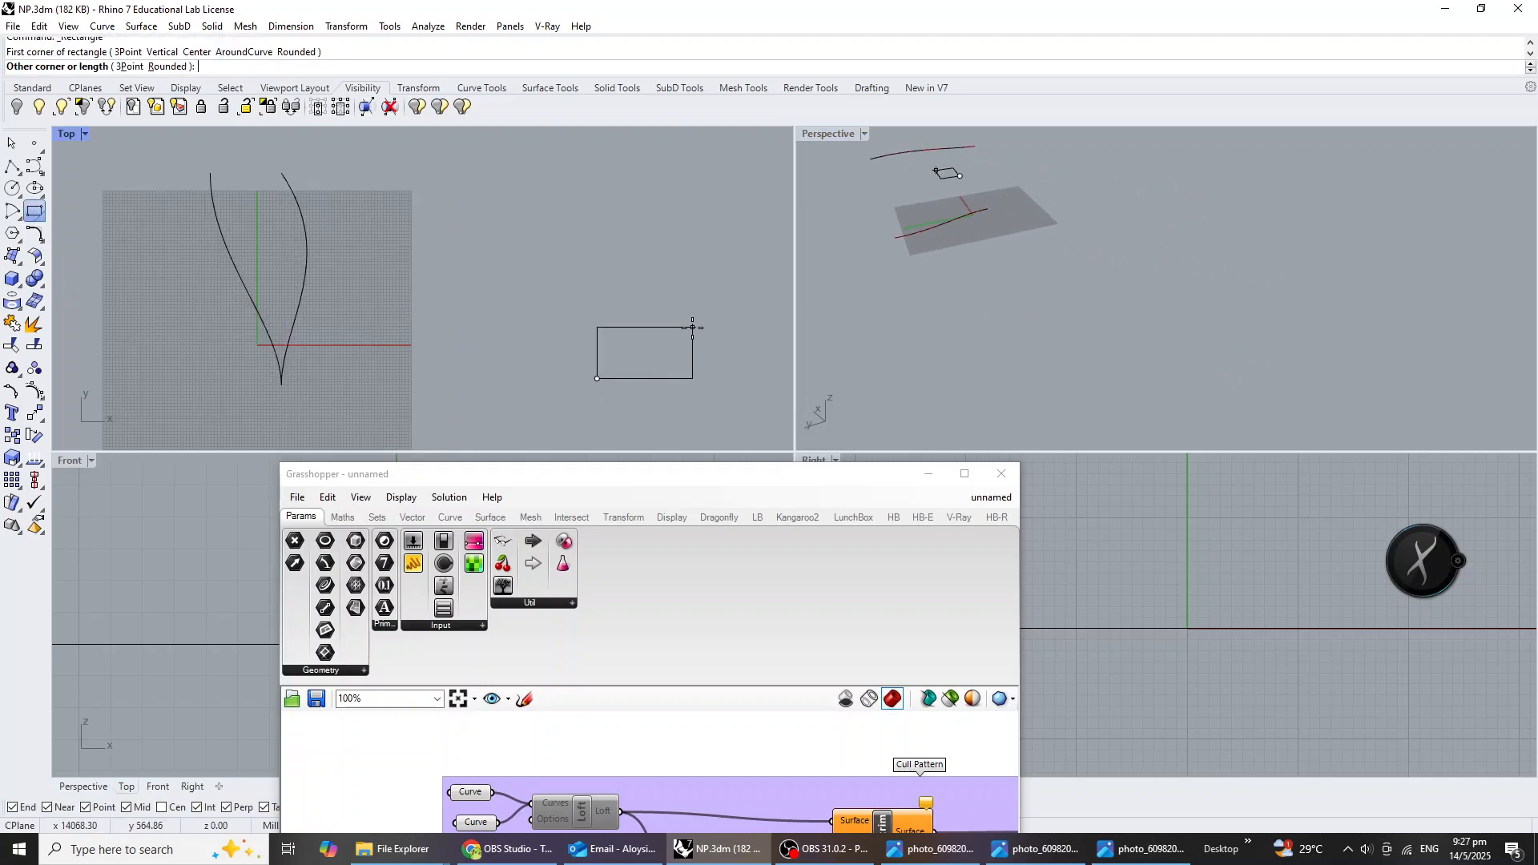
click(707, 286)
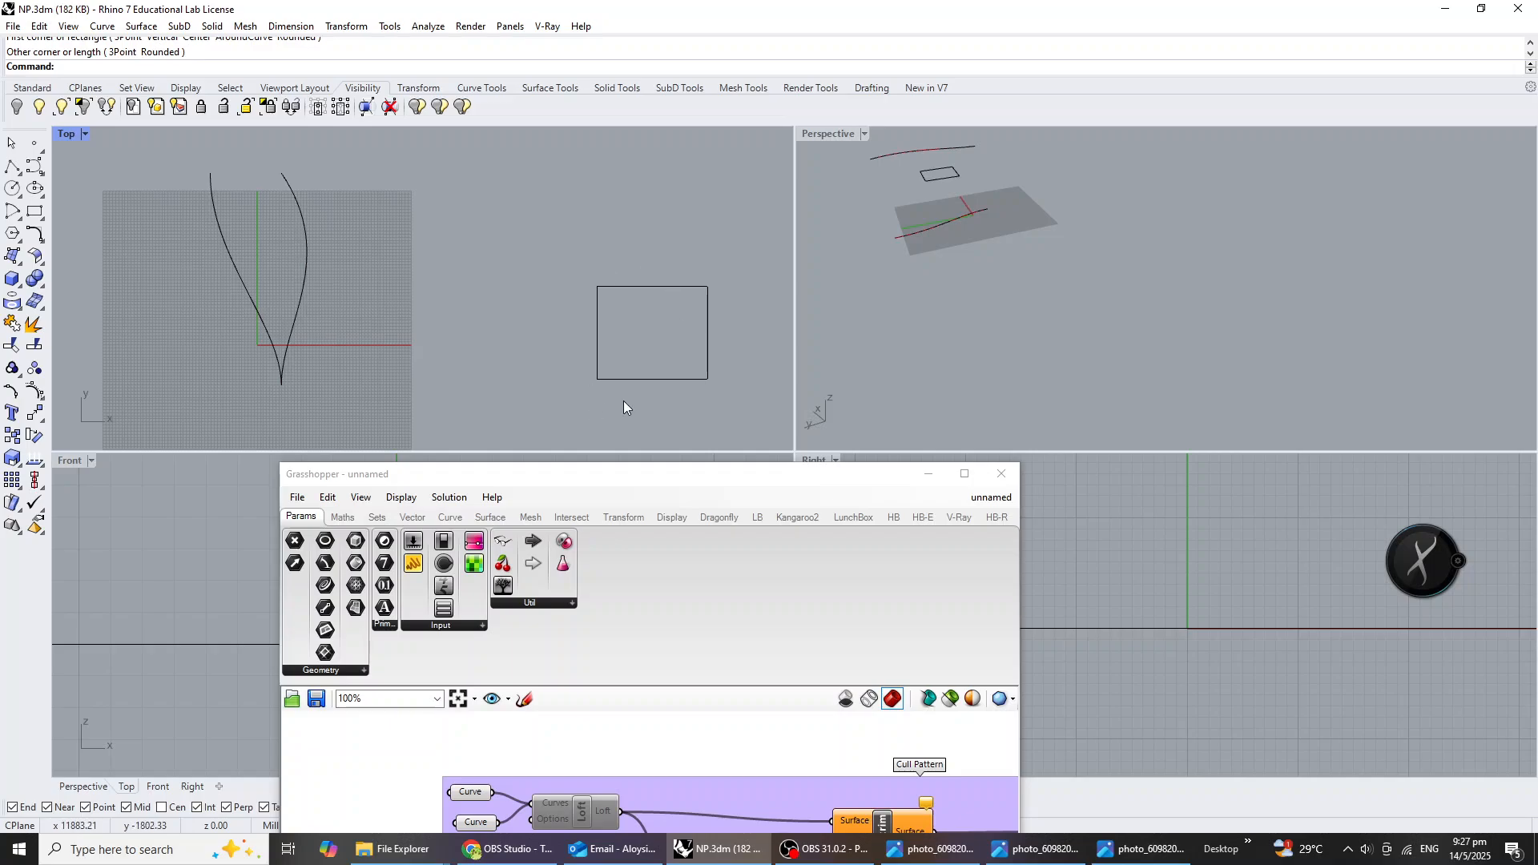
Add a Curve parameter in empty canvas space below the Cull Pattern group and reference the drawn rectangle in it.
right_drag(780, 824, 761, 833)
scroll(760, 830, down, 6)
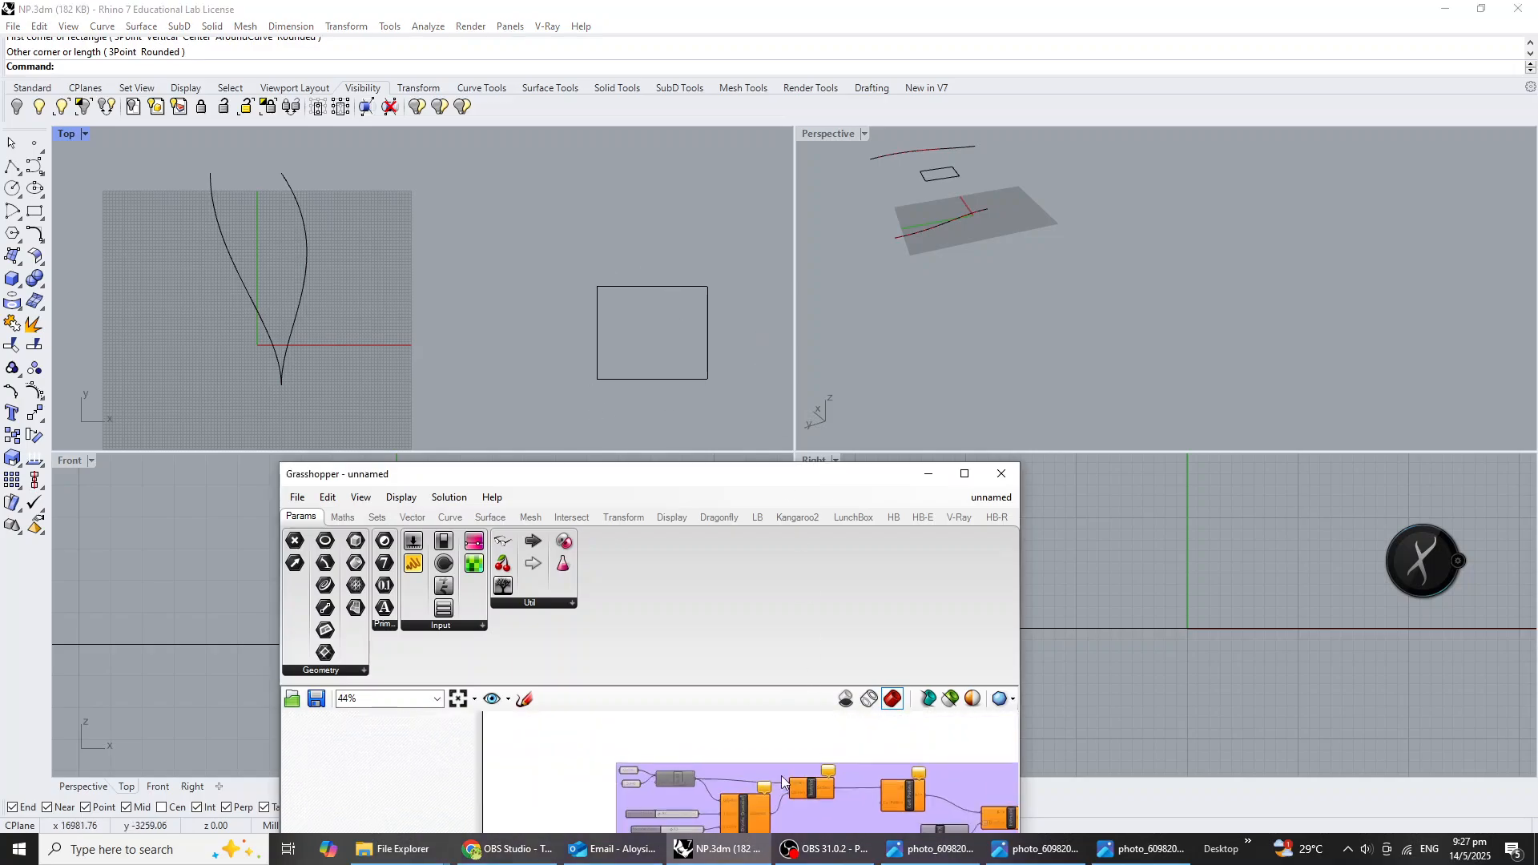
scroll(676, 809, up, 2)
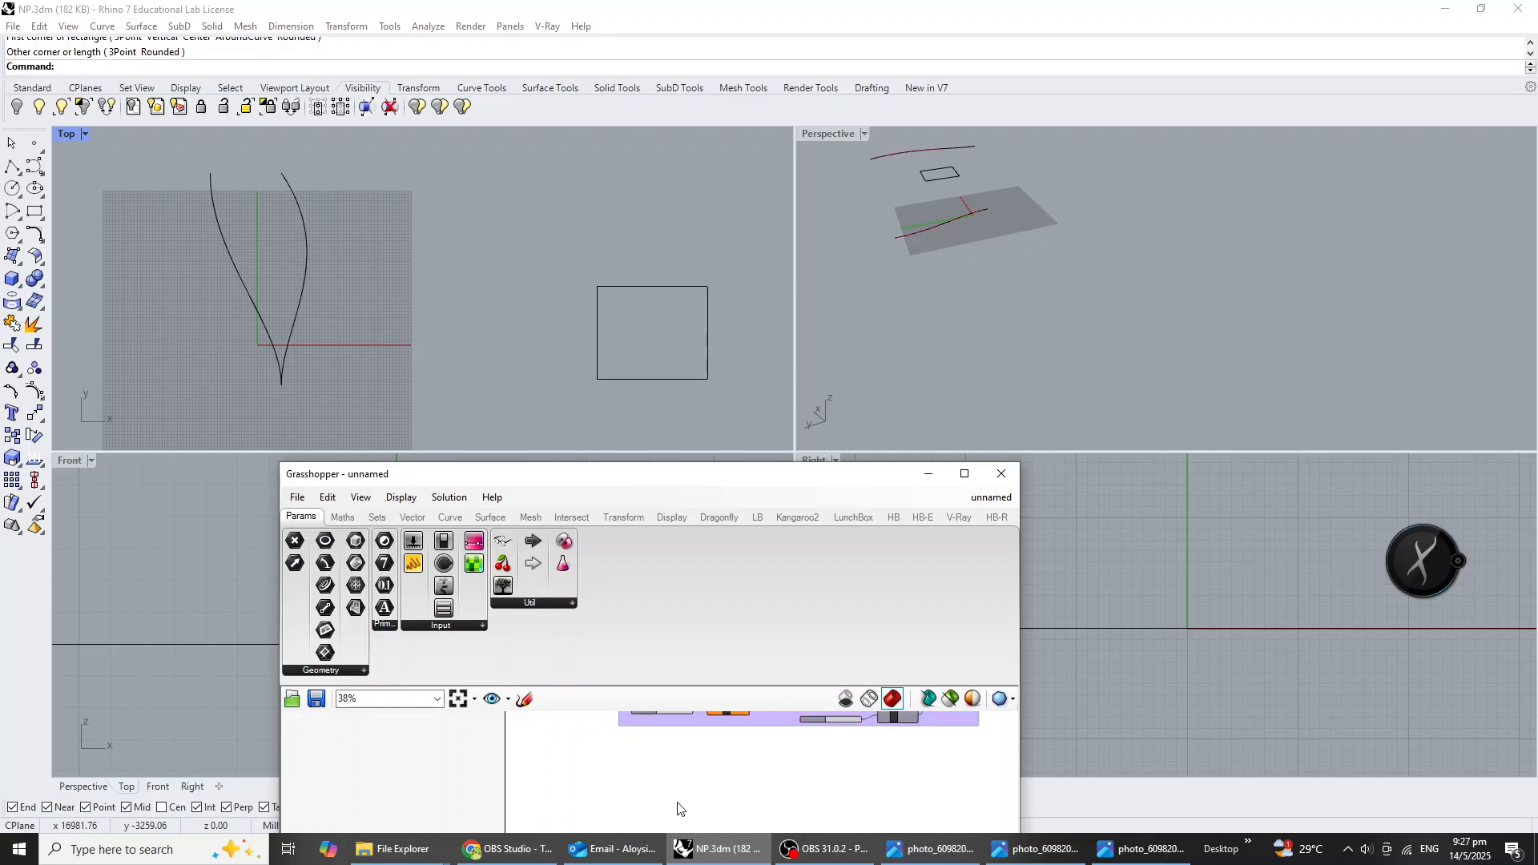
double_click(678, 801)
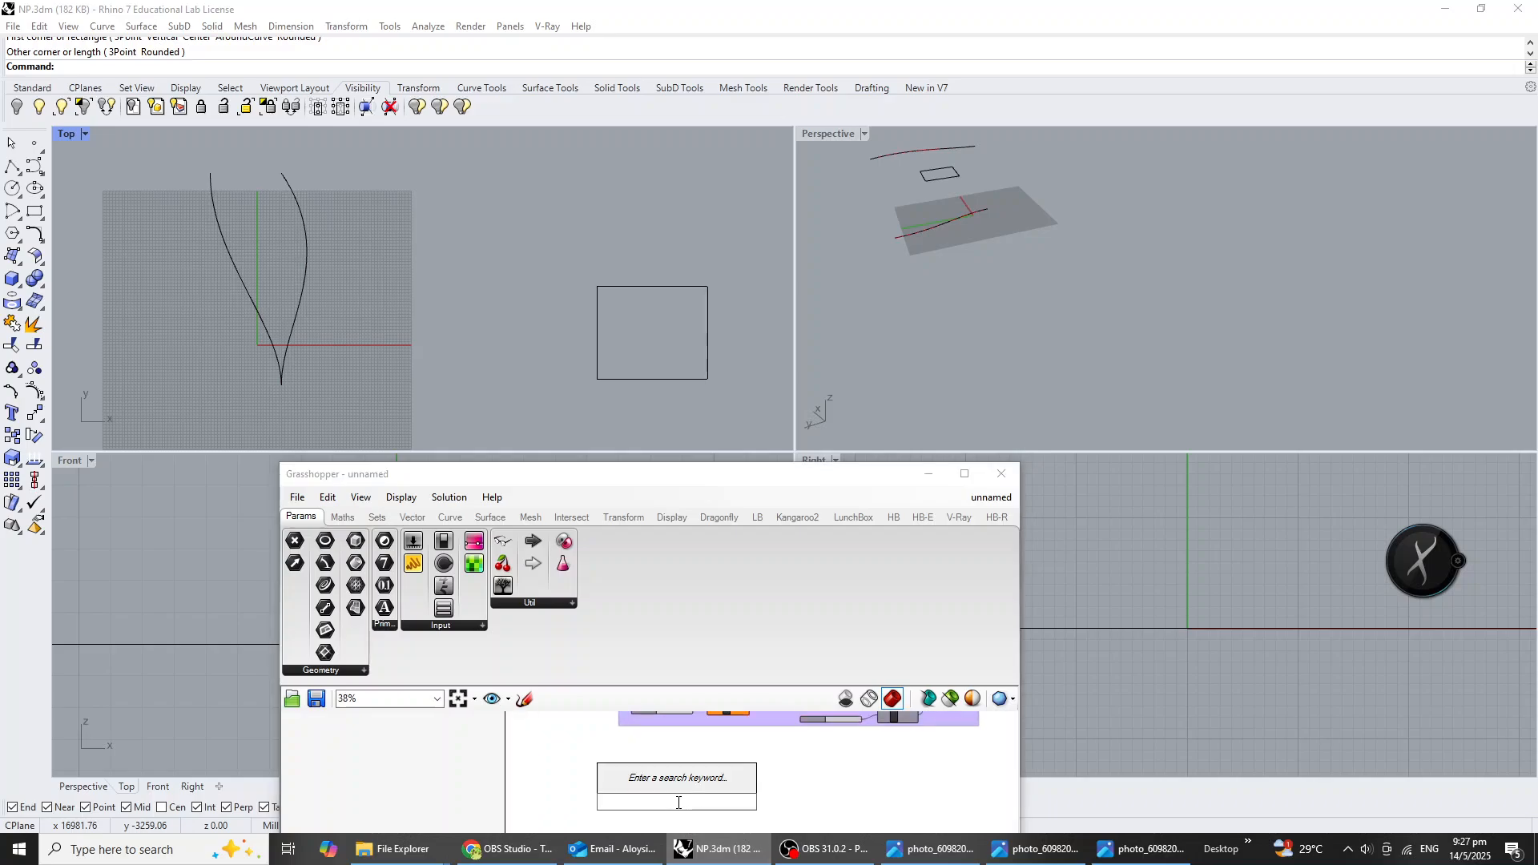
text(crv)
click(678, 785)
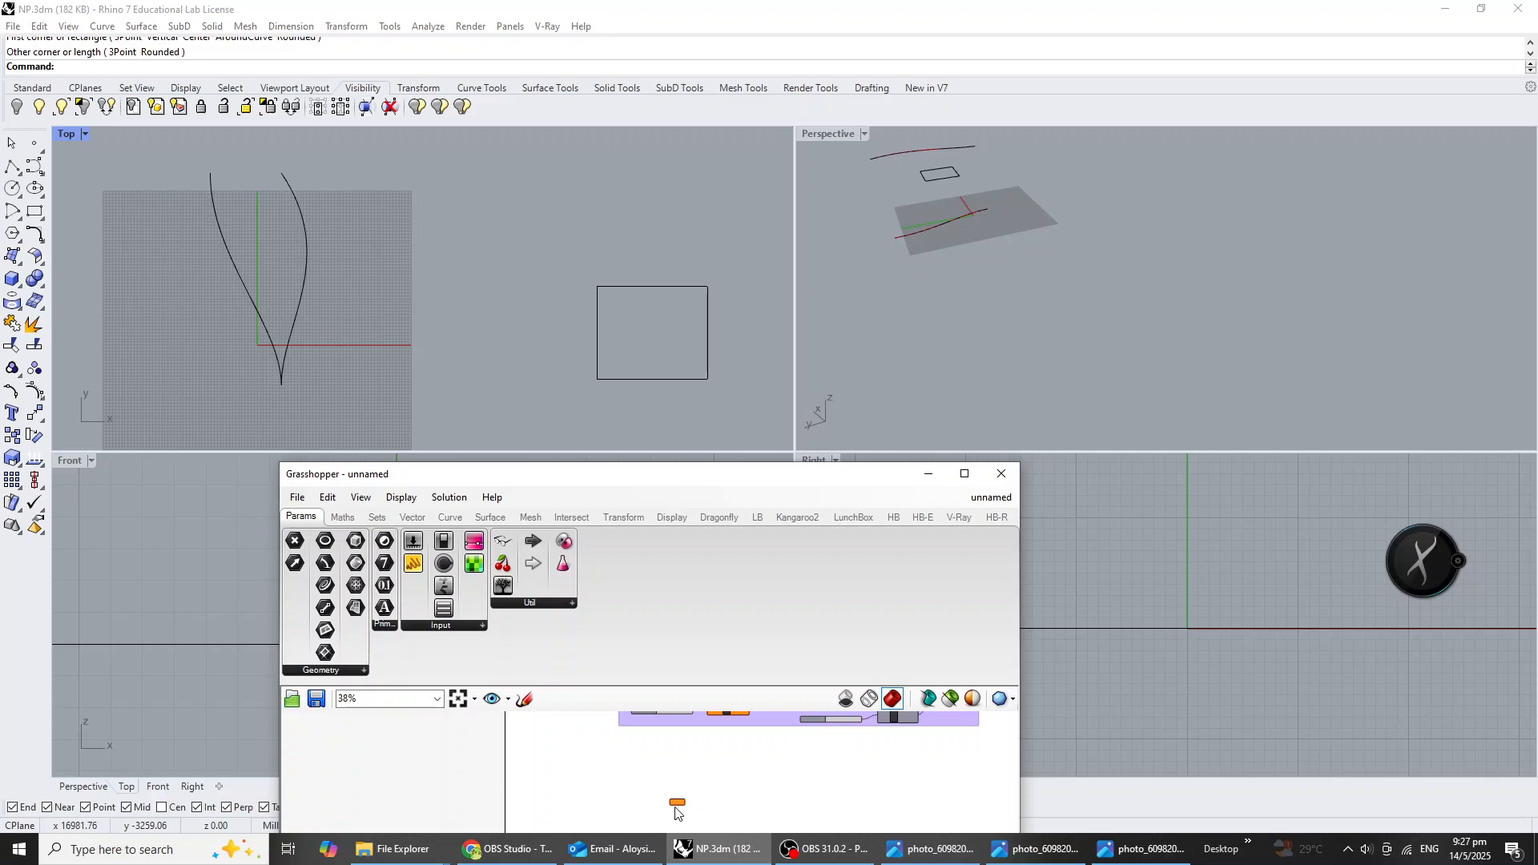
scroll(675, 810, up, 7)
right_click(677, 793)
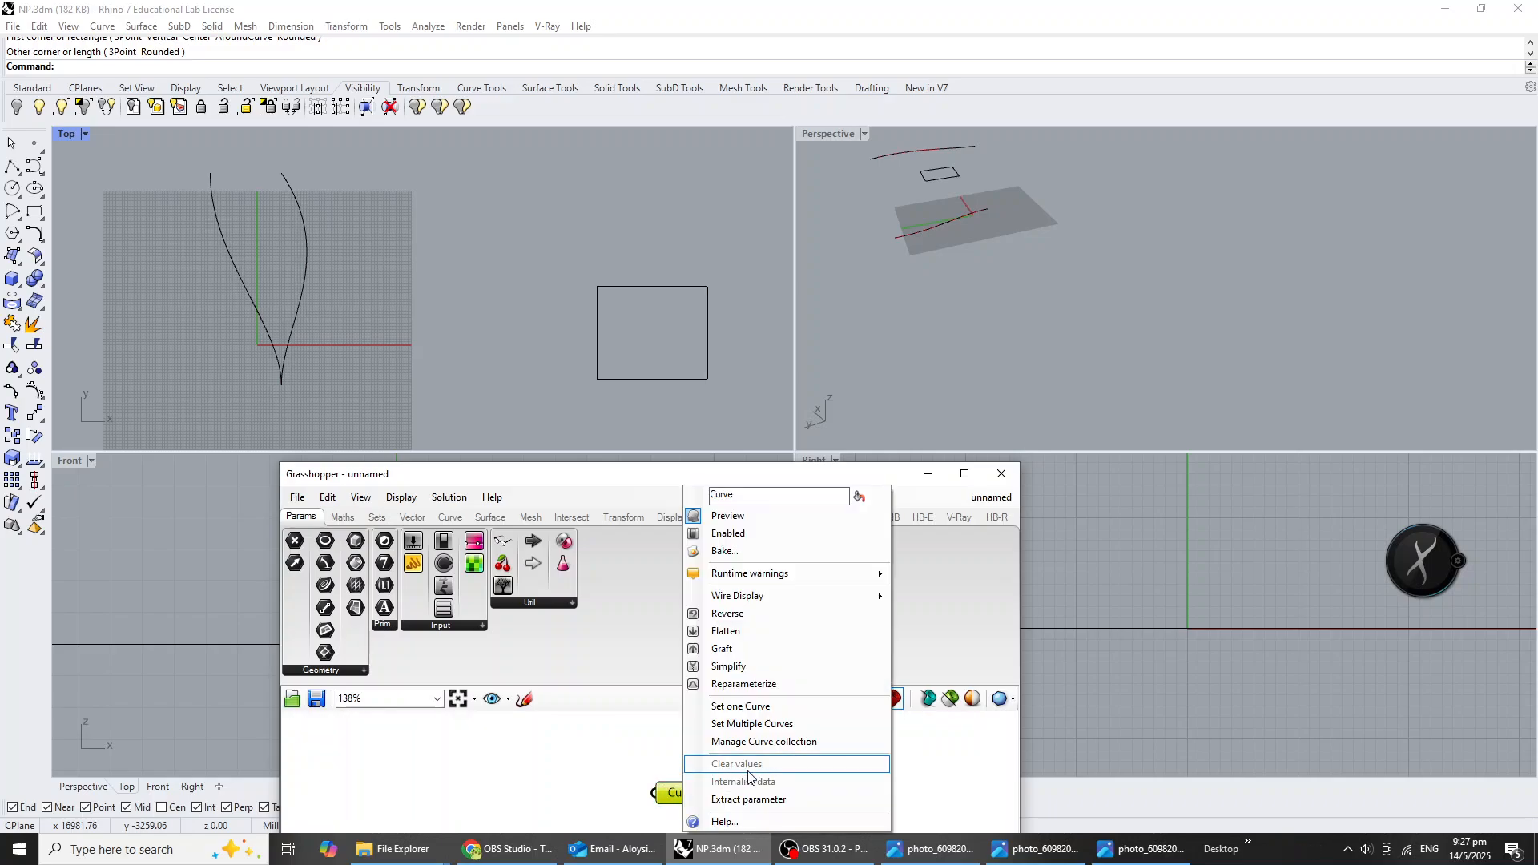
click(768, 708)
click(687, 377)
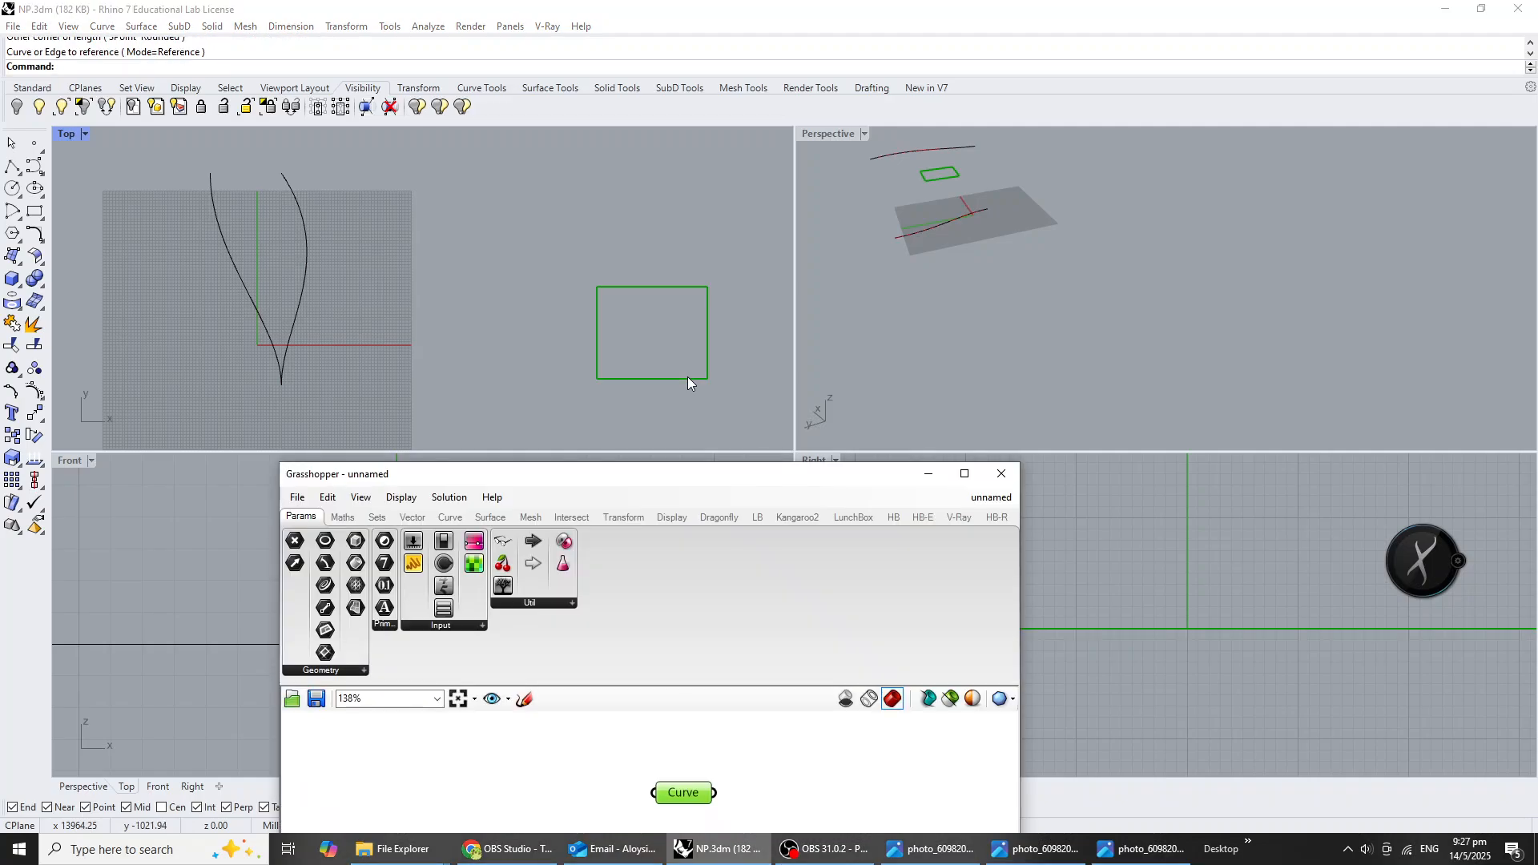
Add a Move component and connect the rectangle's Curve parameter to its Geometry input.
scroll(680, 780, down, 4)
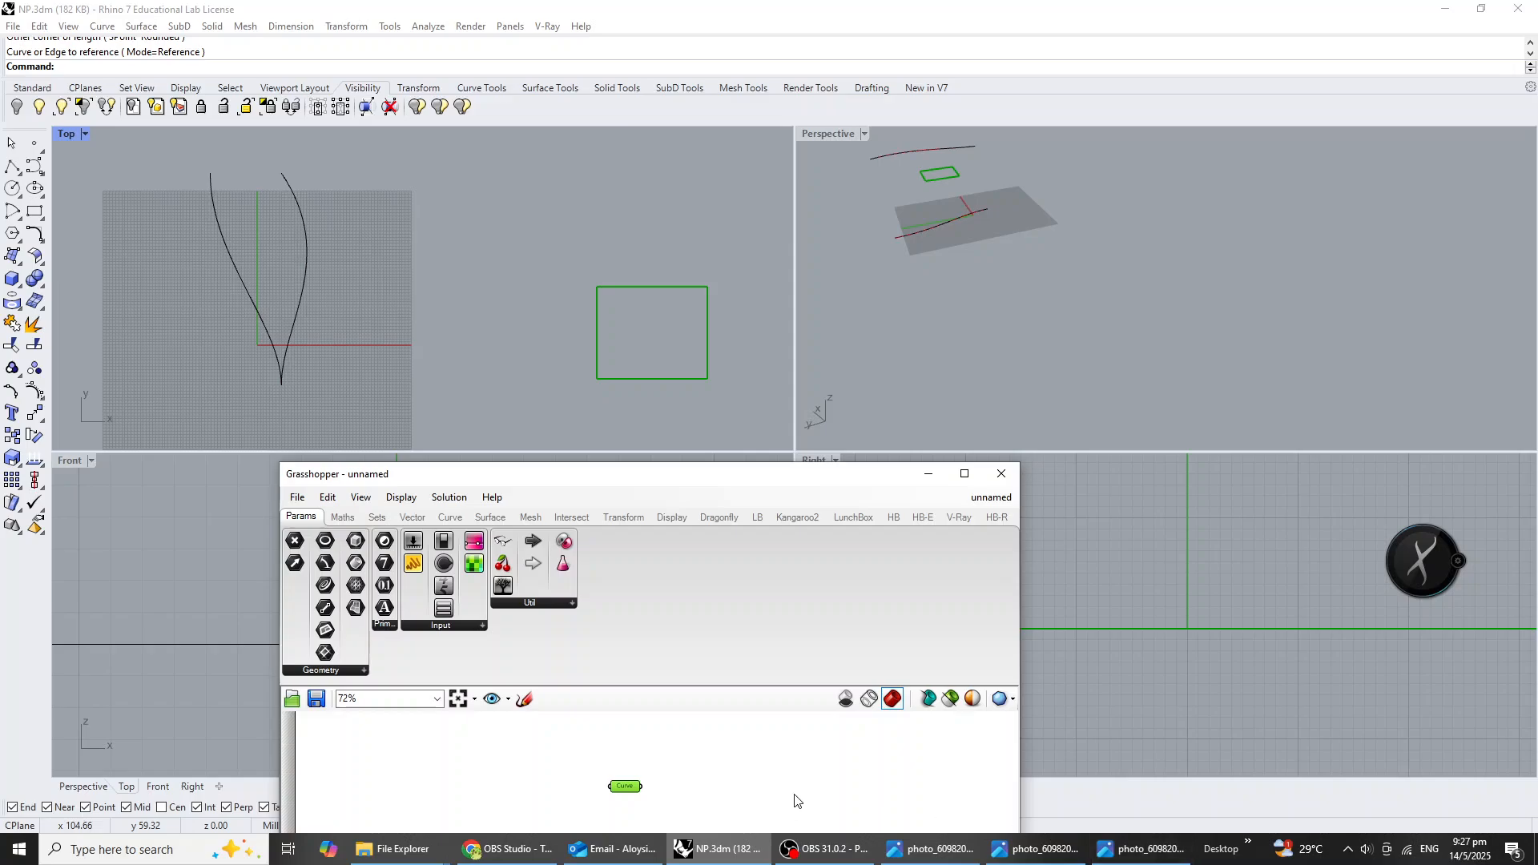
right_drag(945, 286, 1333, 296)
scroll(1151, 245, down, 10)
scroll(1333, 295, up, 3)
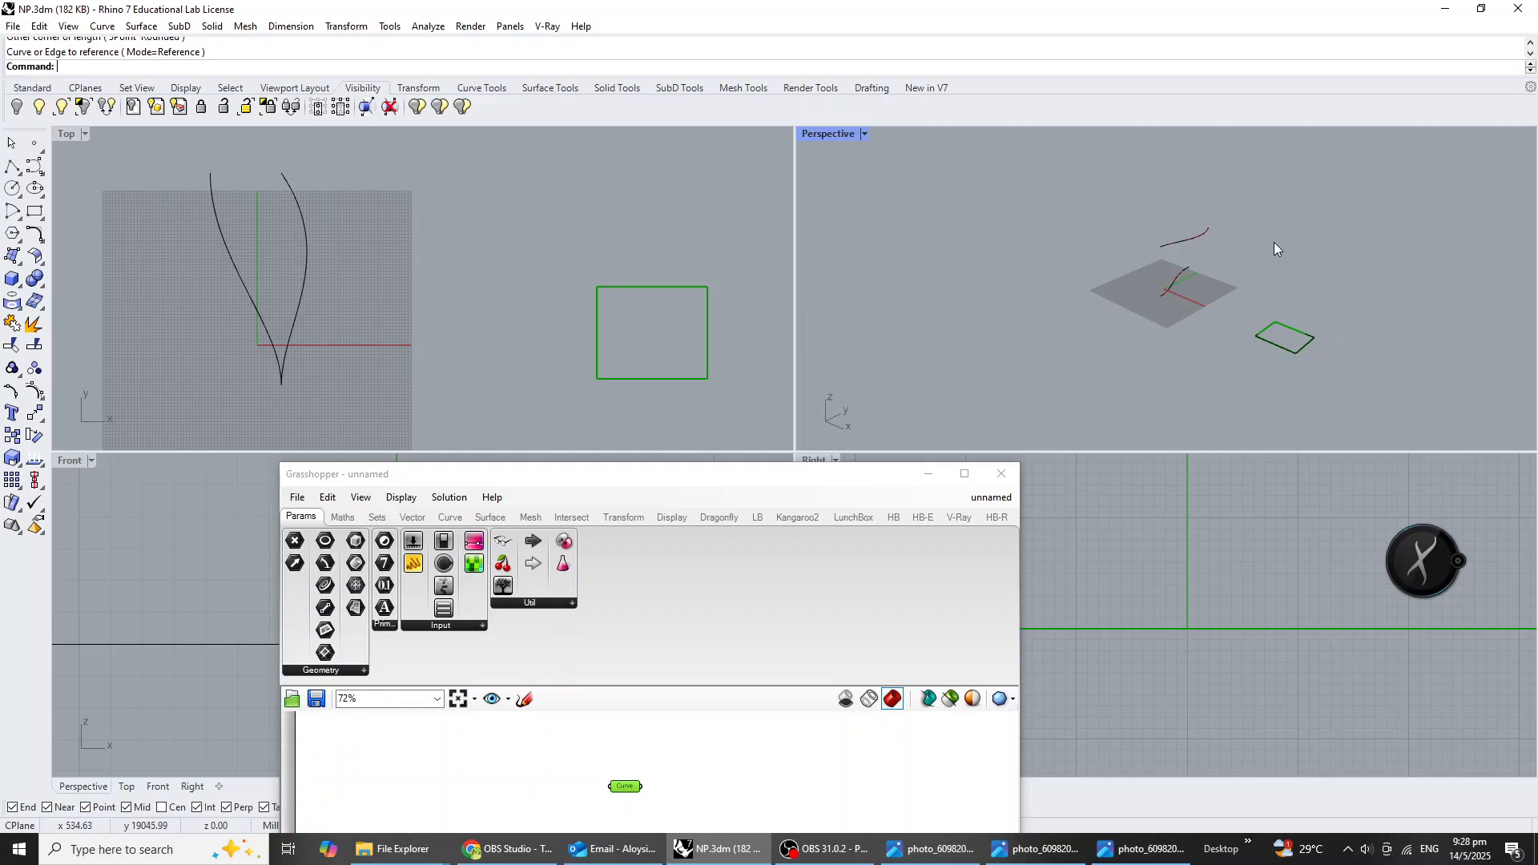
click(713, 776)
double_click(620, 797)
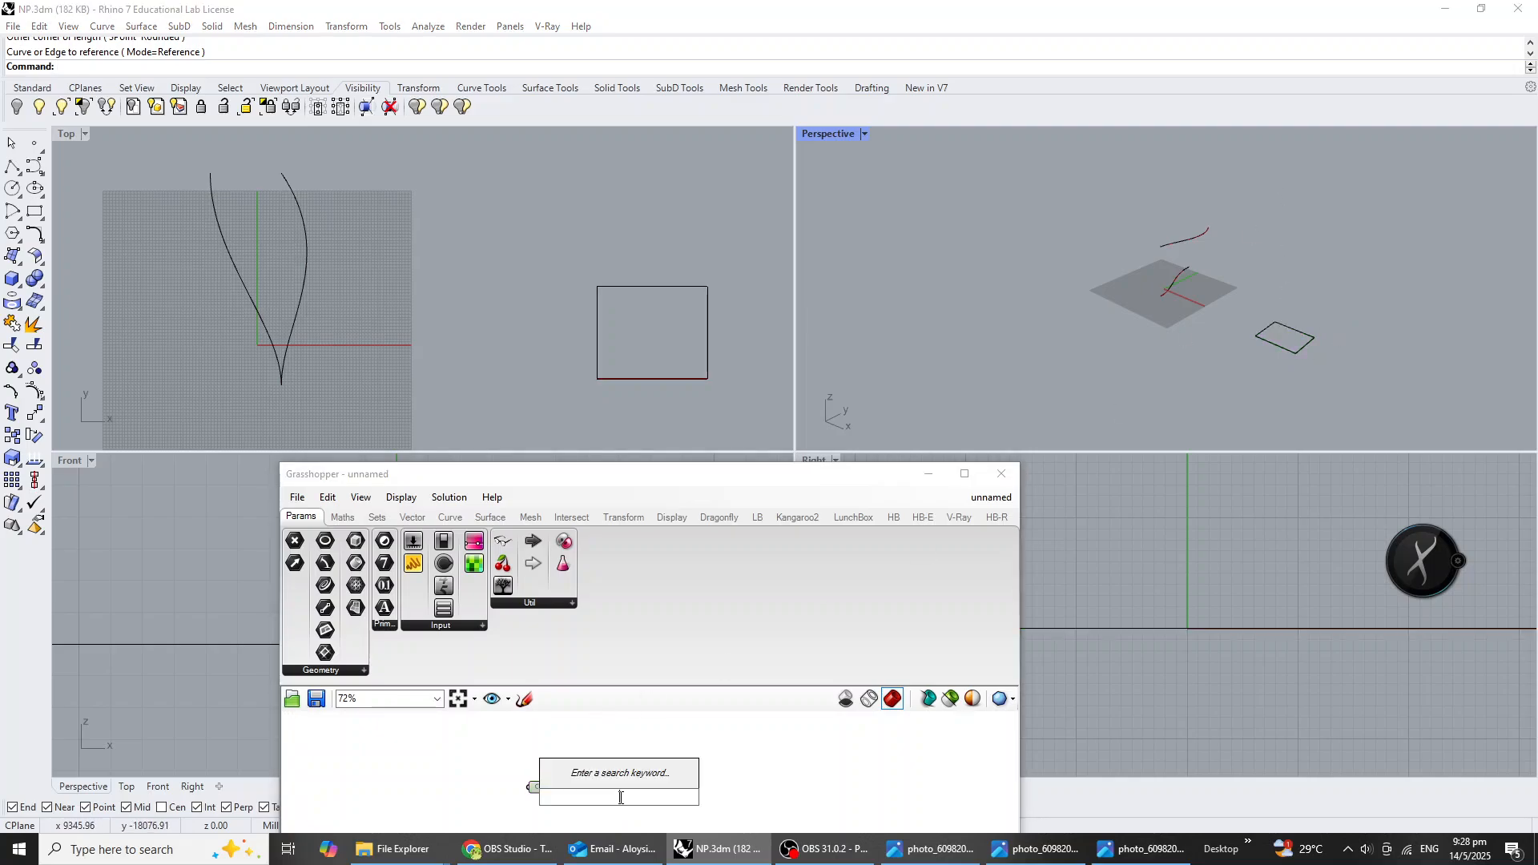
text(move)
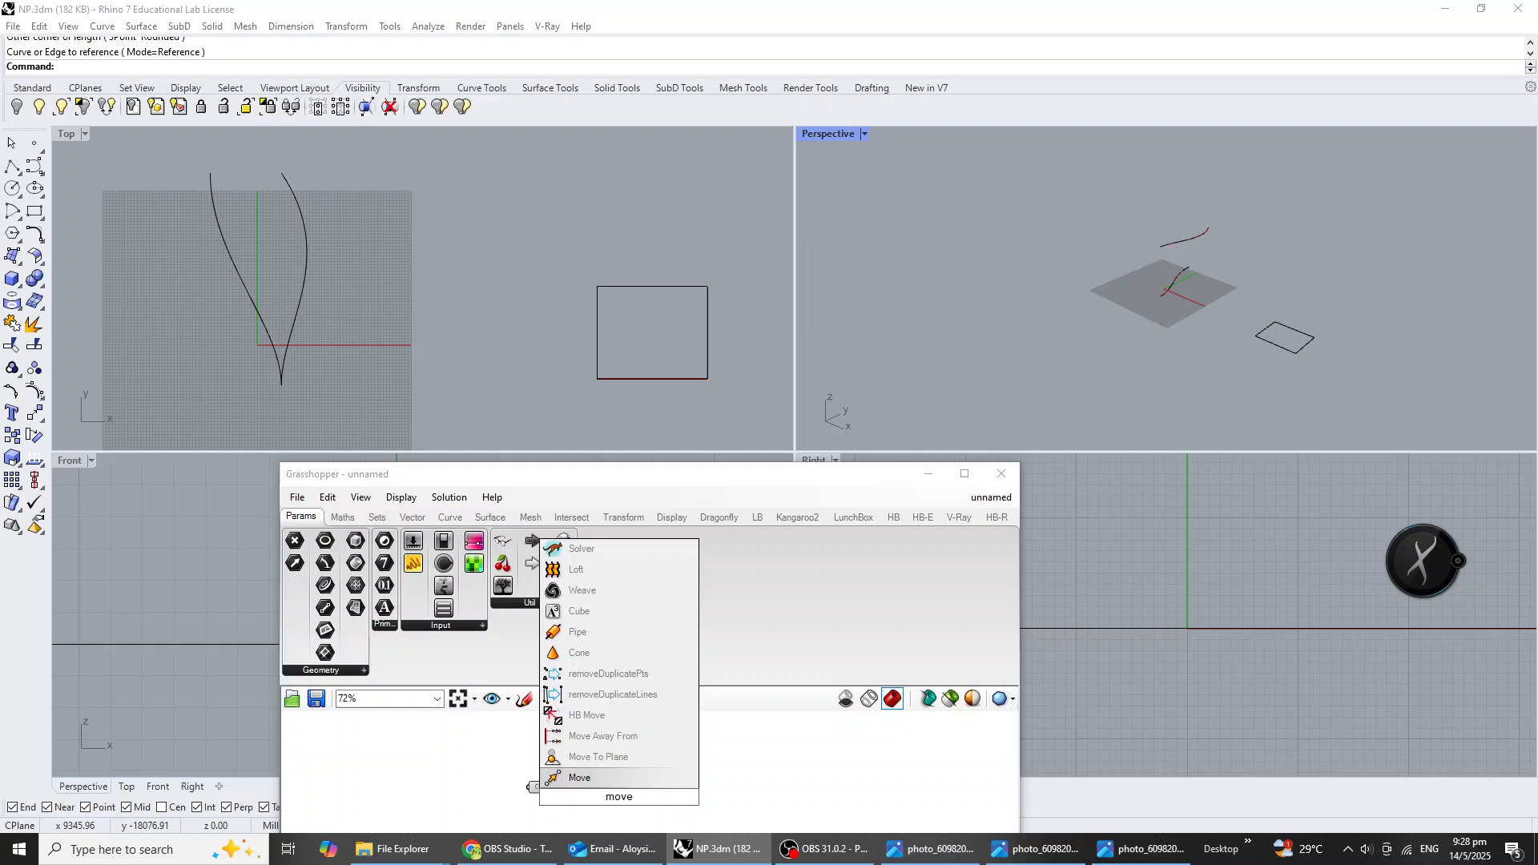
click(618, 776)
scroll(567, 773, up, 5)
drag(544, 754, 706, 770)
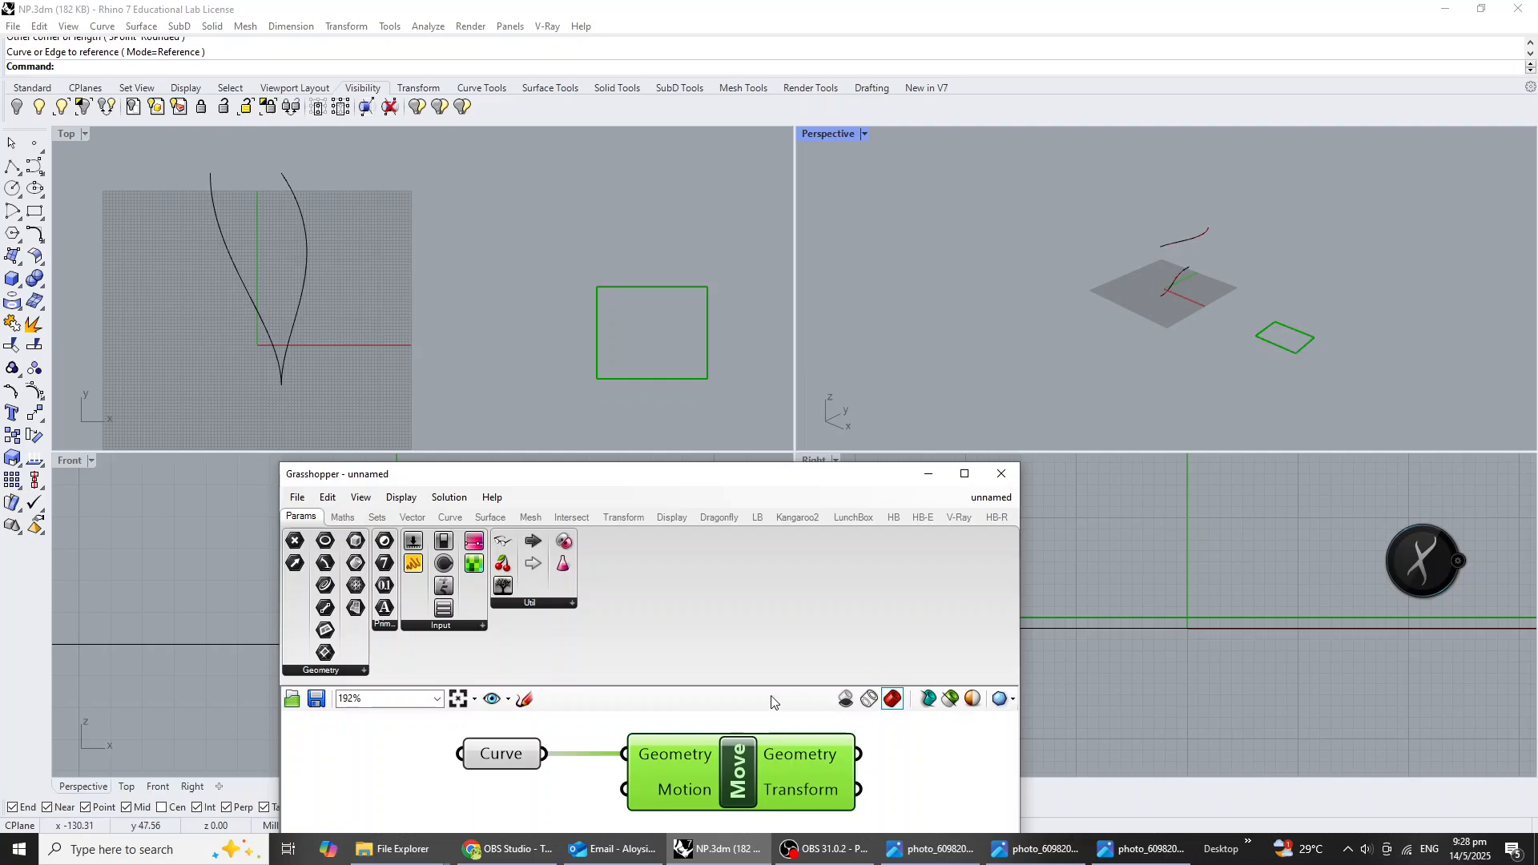
Add a Unit Z vector below the Curve parameter and connect its output to the Motion input of Move.
double_click(568, 798)
text(z)
click(570, 784)
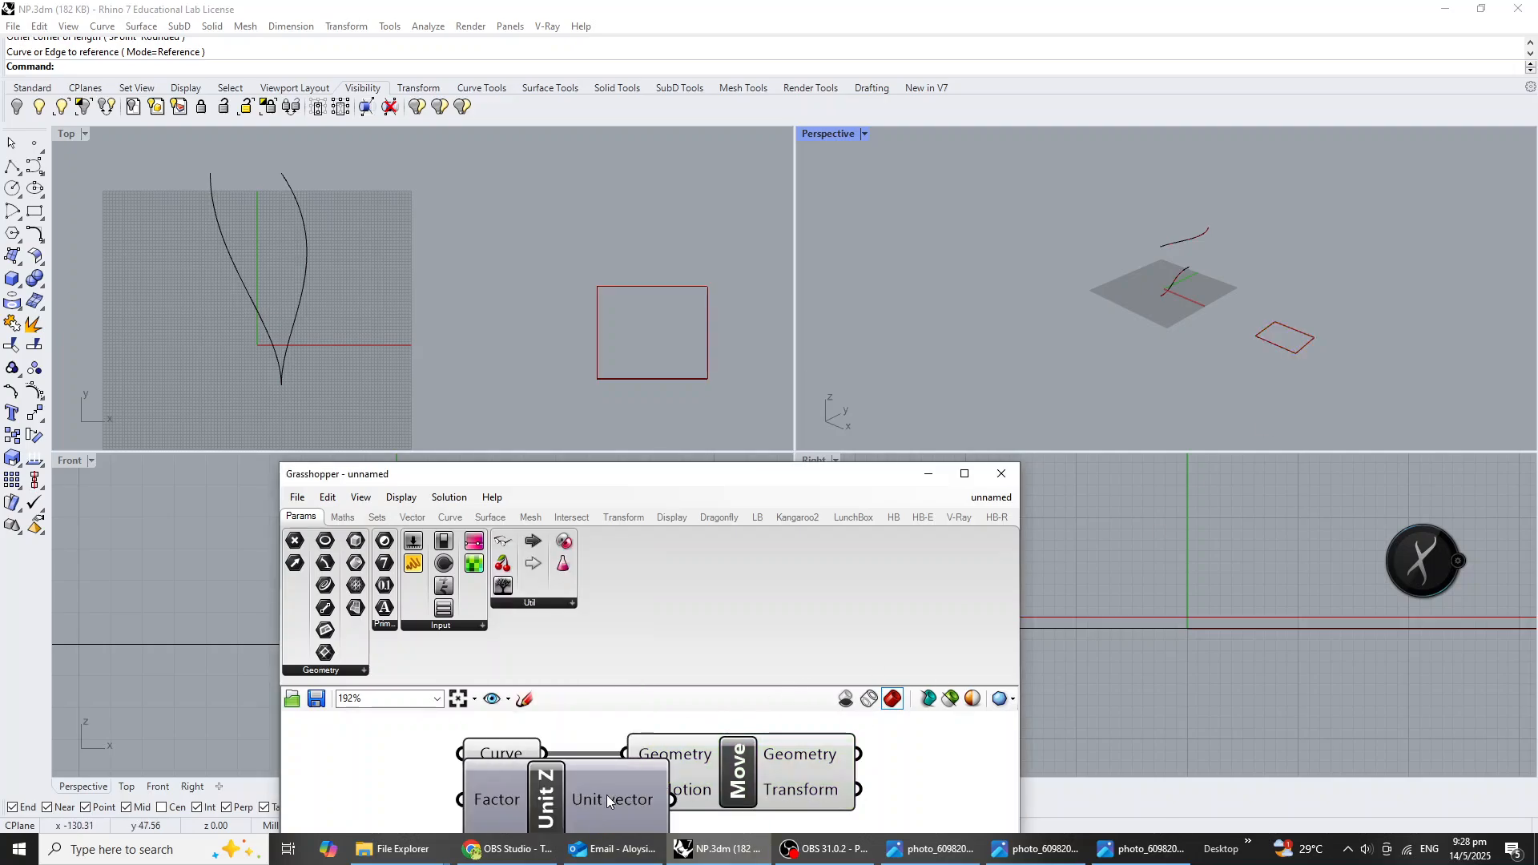
drag(607, 794, 546, 820)
scroll(595, 712, down, 1)
right_drag(617, 768, 685, 729)
drag(643, 766, 682, 740)
scroll(1305, 344, up, 10)
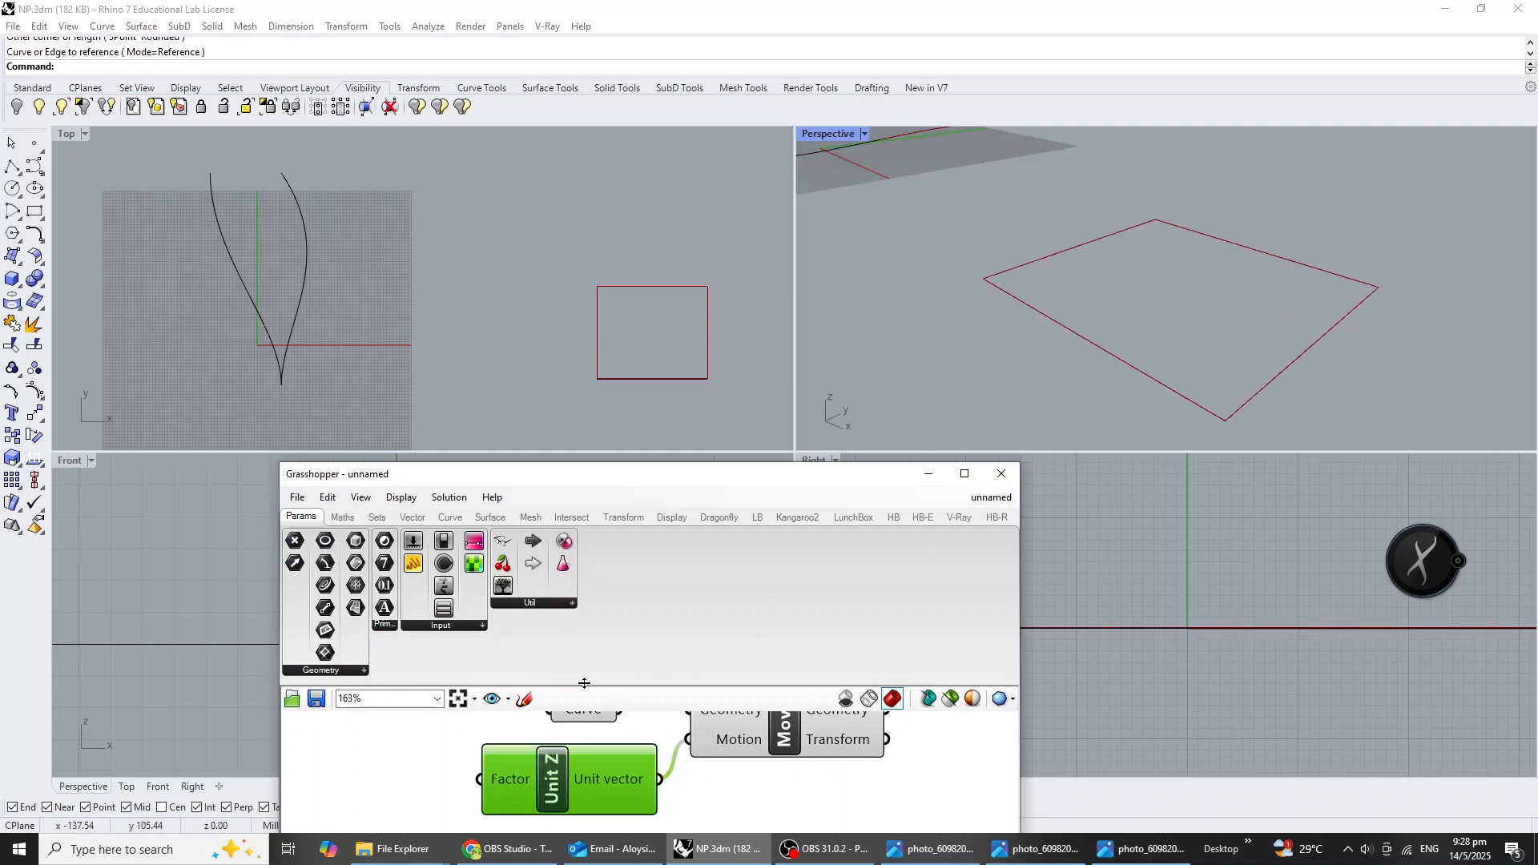
Try a number slider of 100 as the Unit Z factor and delete it after checking the offset in the Perspective view.
scroll(421, 791, down, 3)
double_click(441, 789)
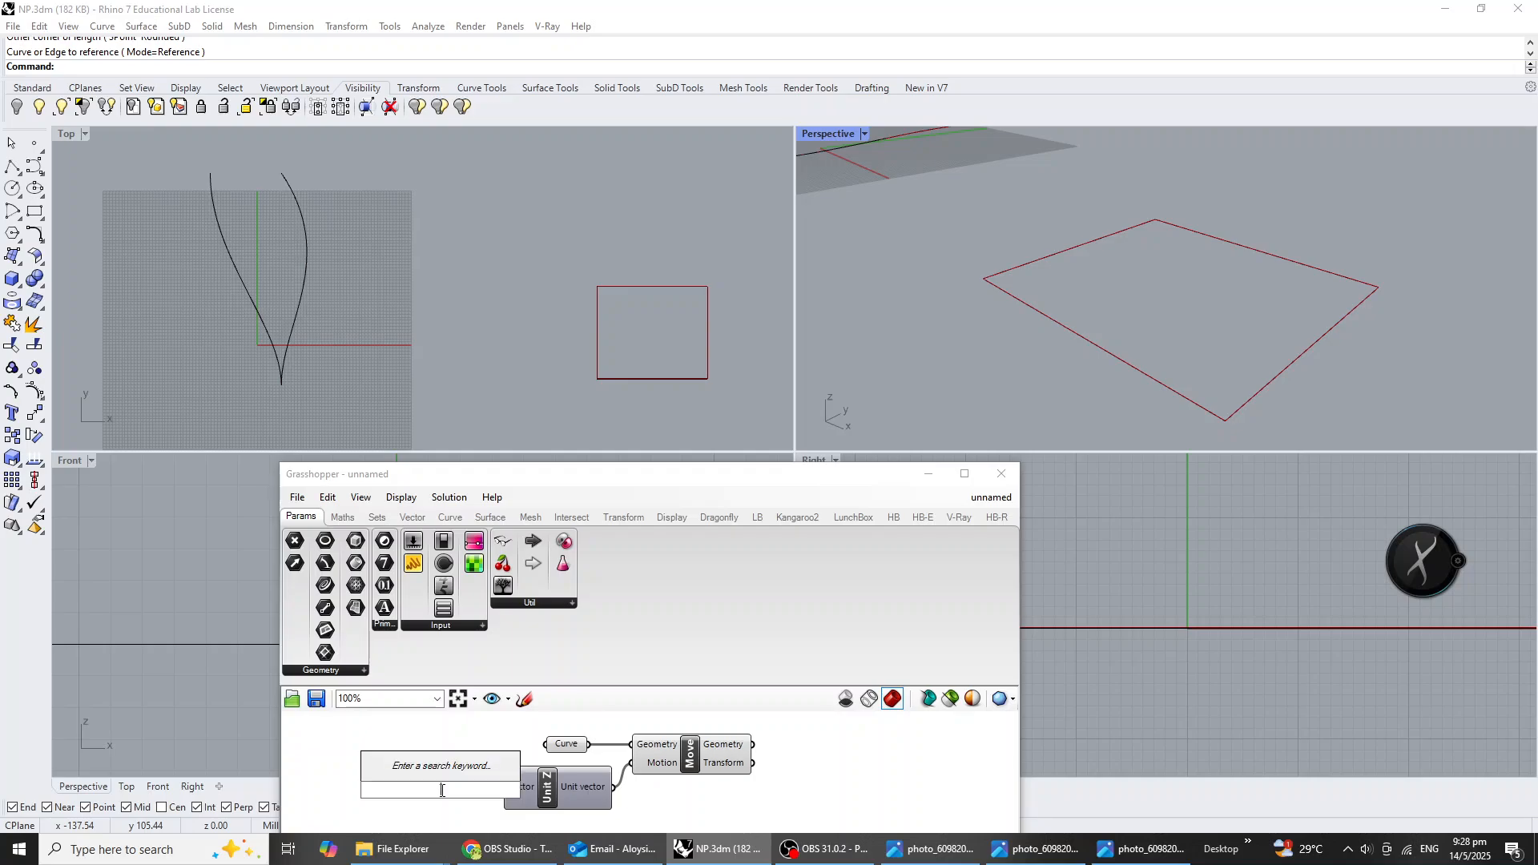
text(100)
key(Return)
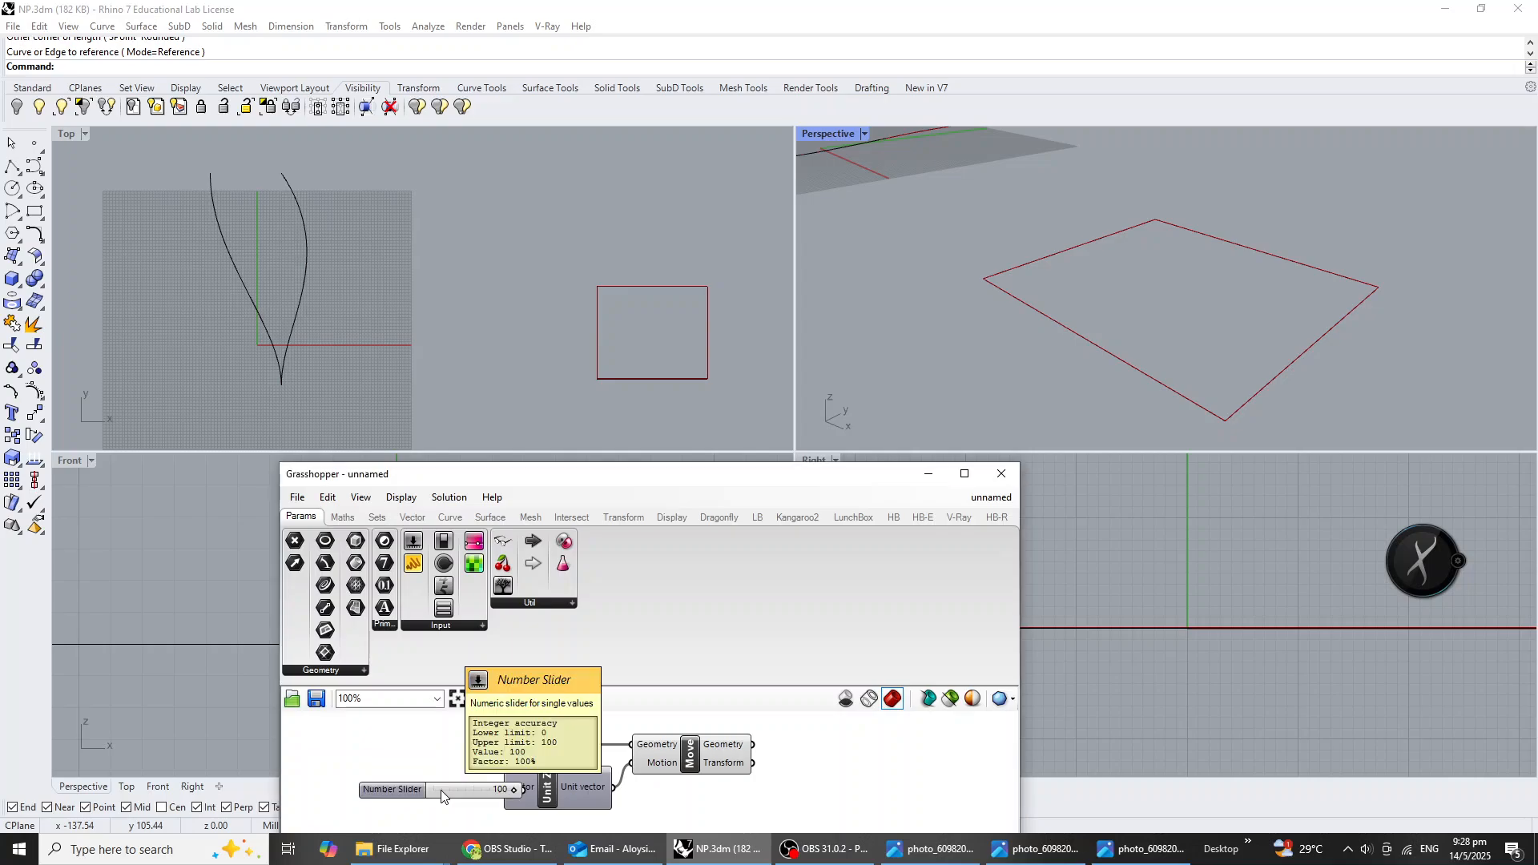
right_drag(443, 791, 533, 767)
mouse_move(496, 768)
mouse_down()
mouse_move(468, 775)
mouse_move(593, 764)
mouse_up()
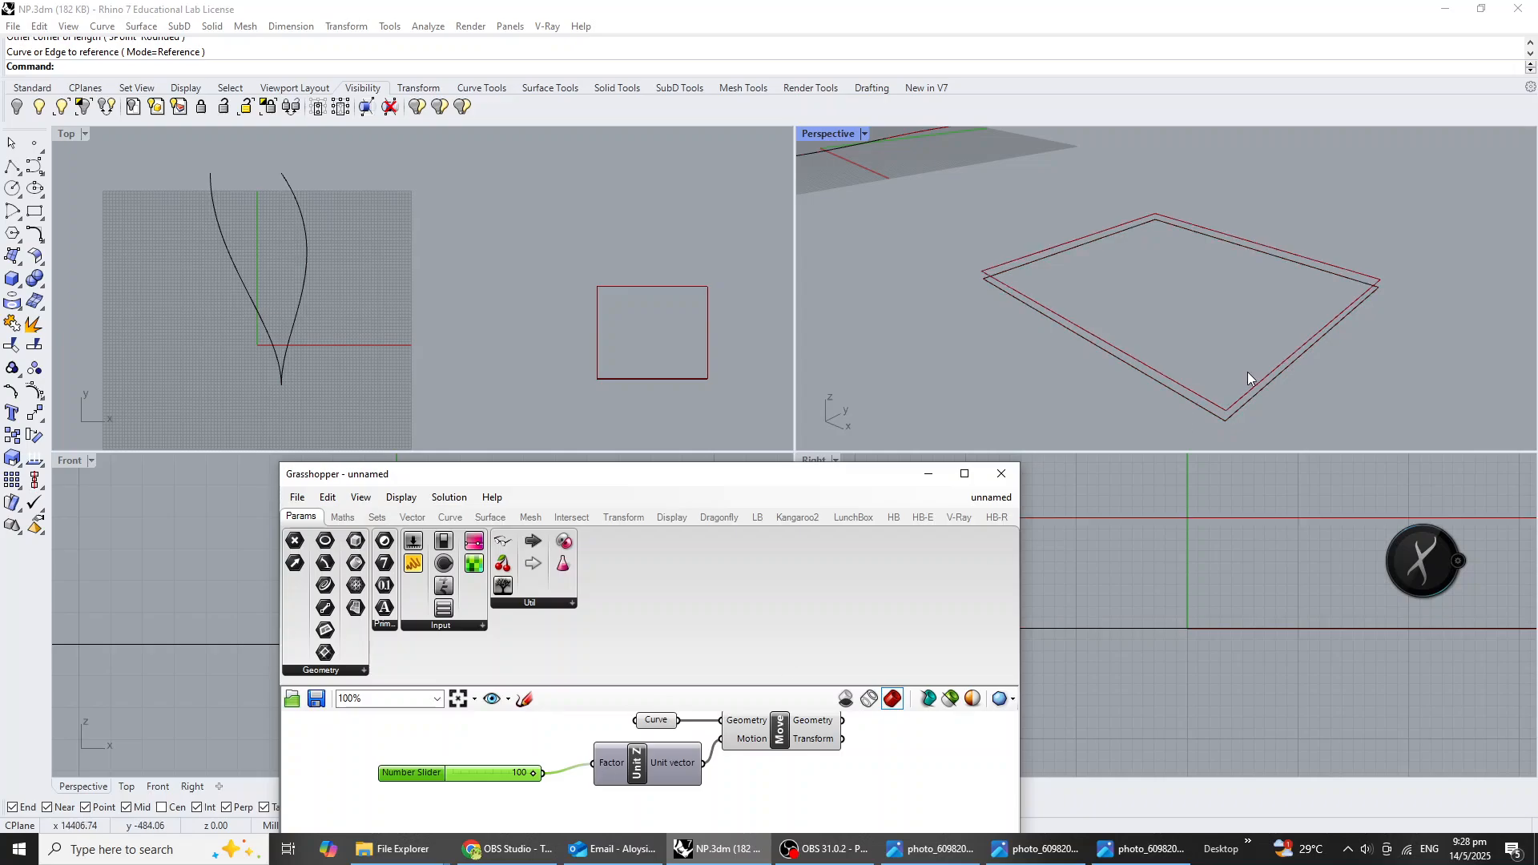
scroll(1326, 297, down, 5)
right_drag(1325, 296, 1324, 300)
scroll(1323, 298, up, 3)
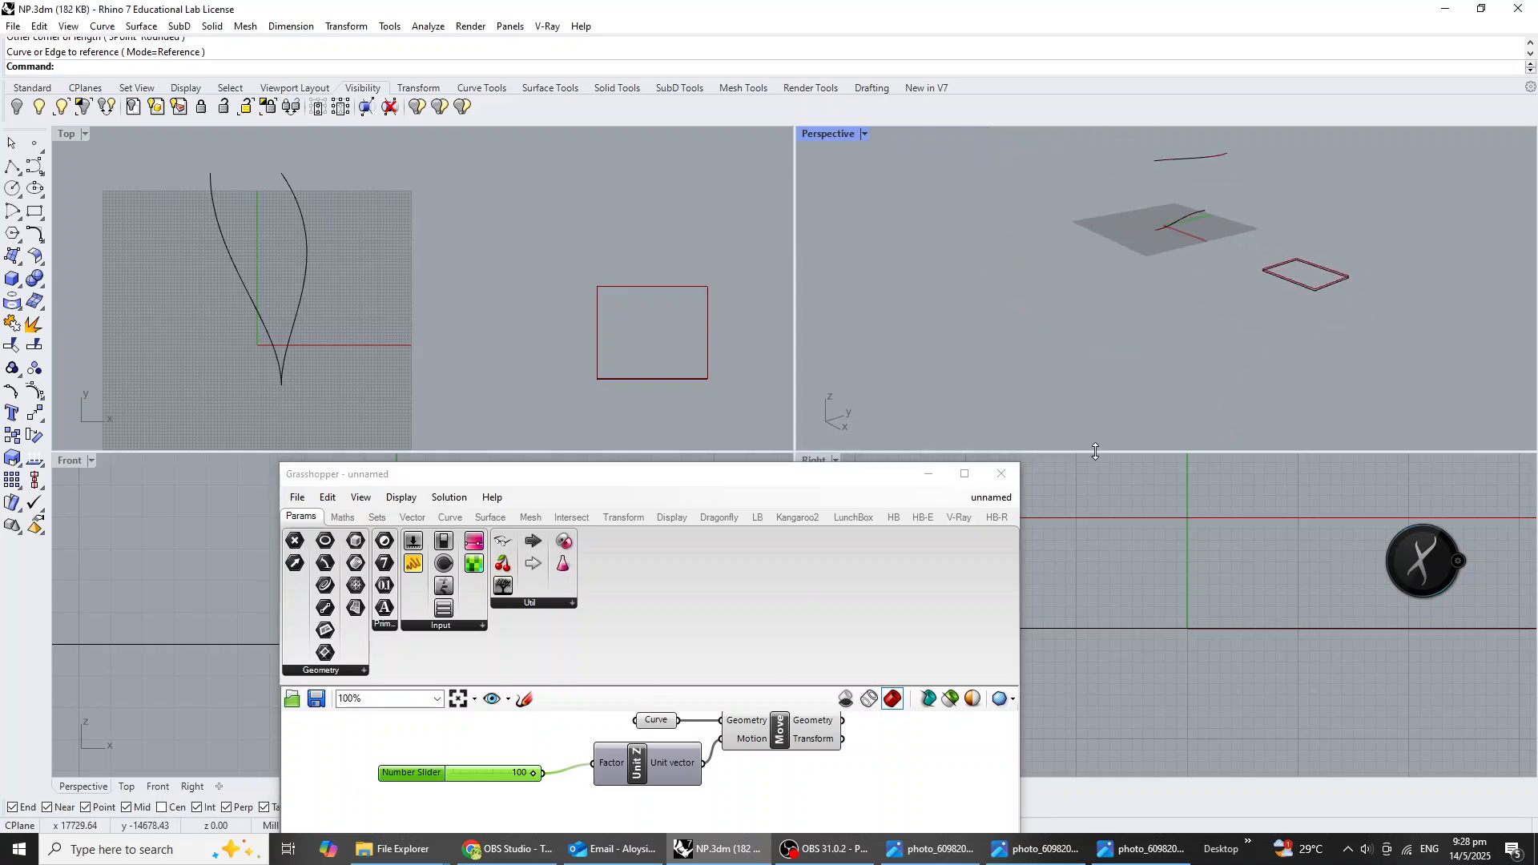
click(482, 788)
click(481, 777)
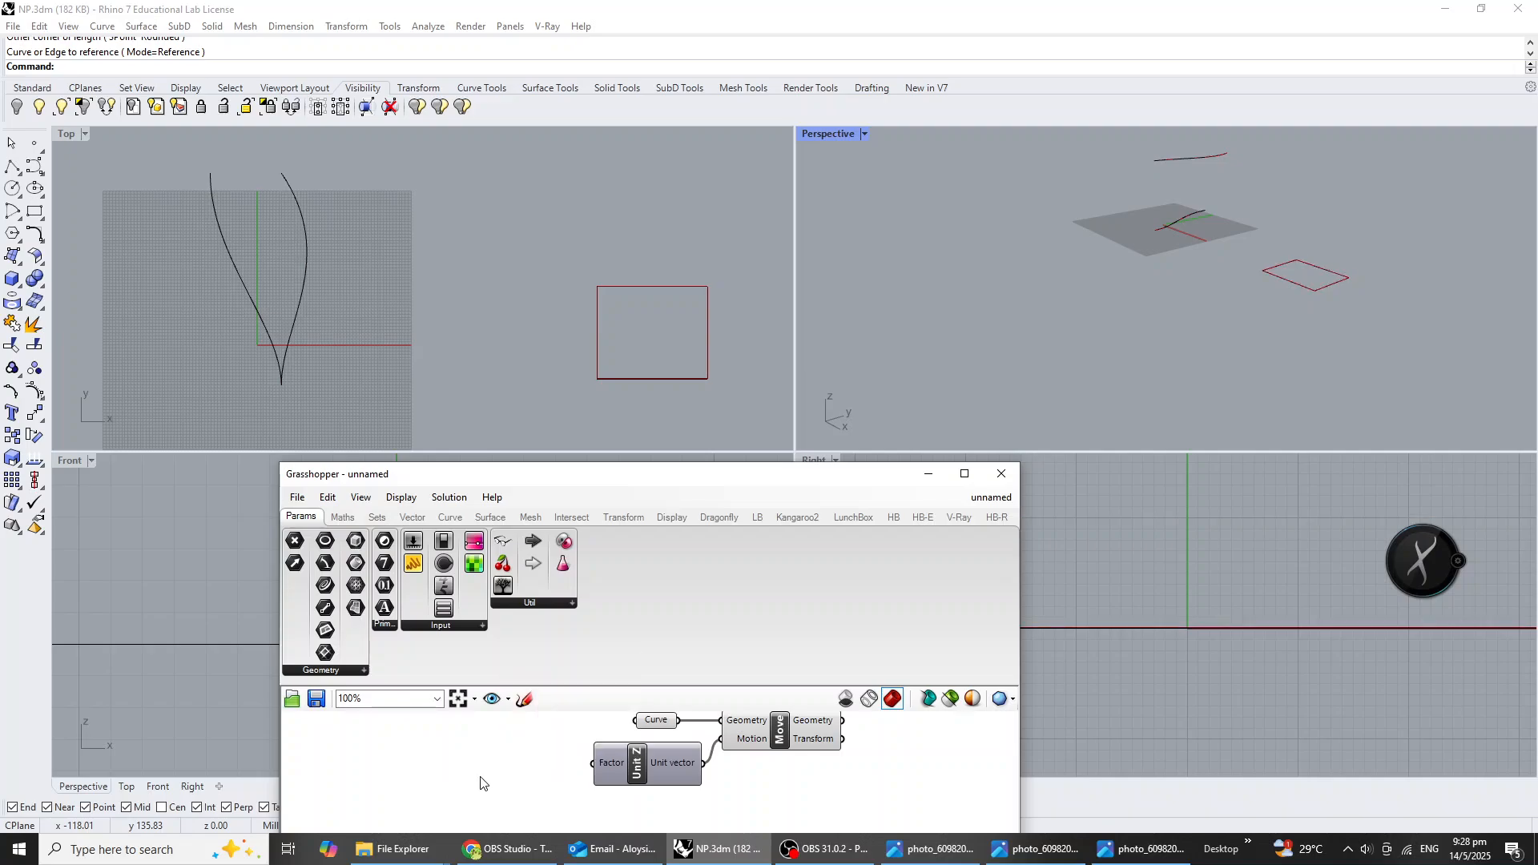
Add a number slider of 1000, connect it to the Factor input of Unit Z and check the moved rectangle in the Perspective view.
double_click(481, 781)
text(1000)
key(Return)
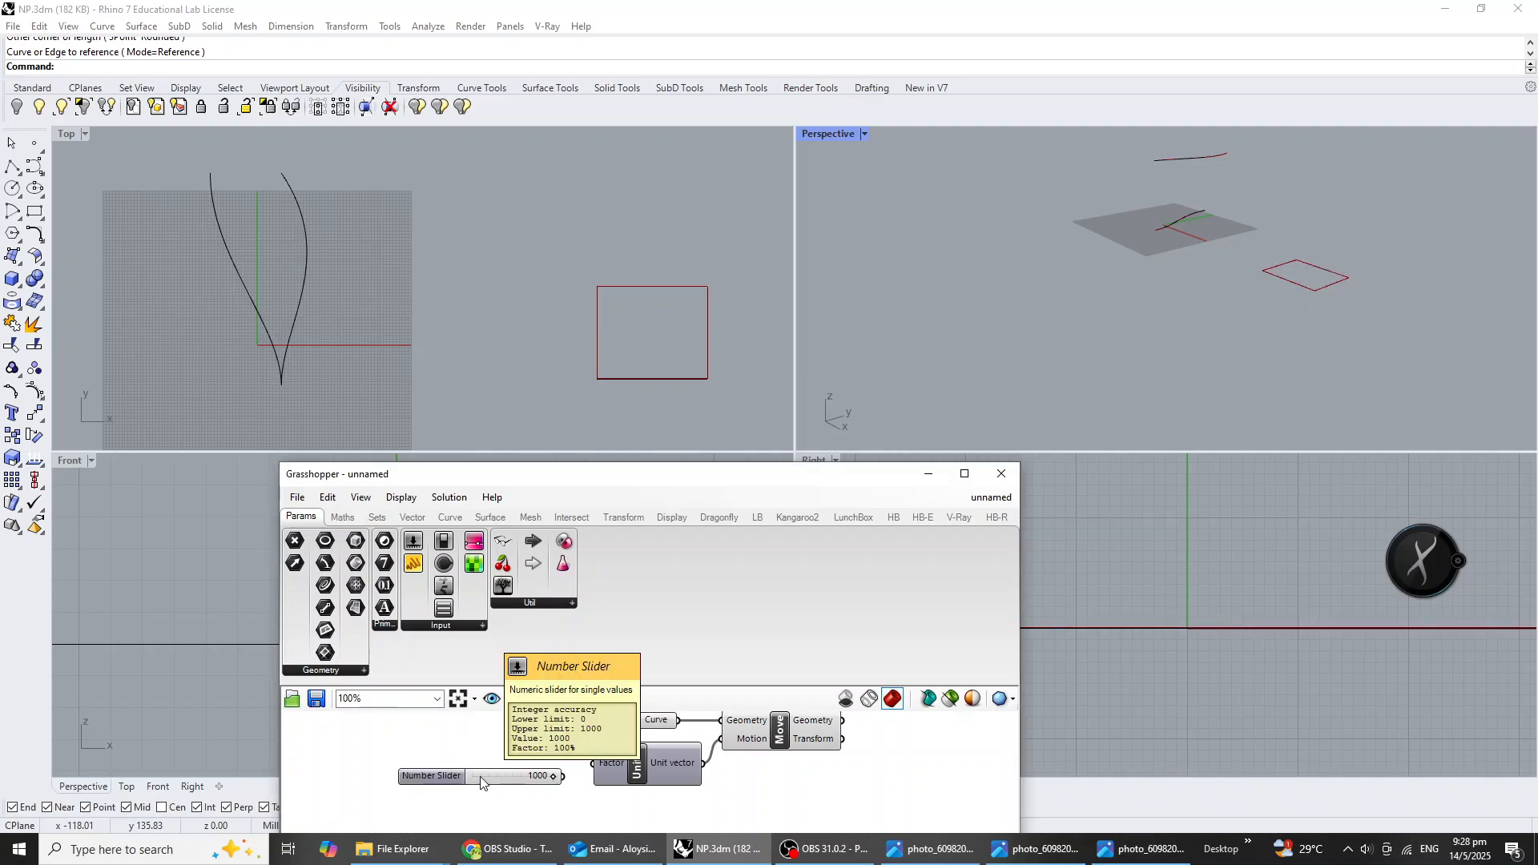
drag(563, 775, 596, 763)
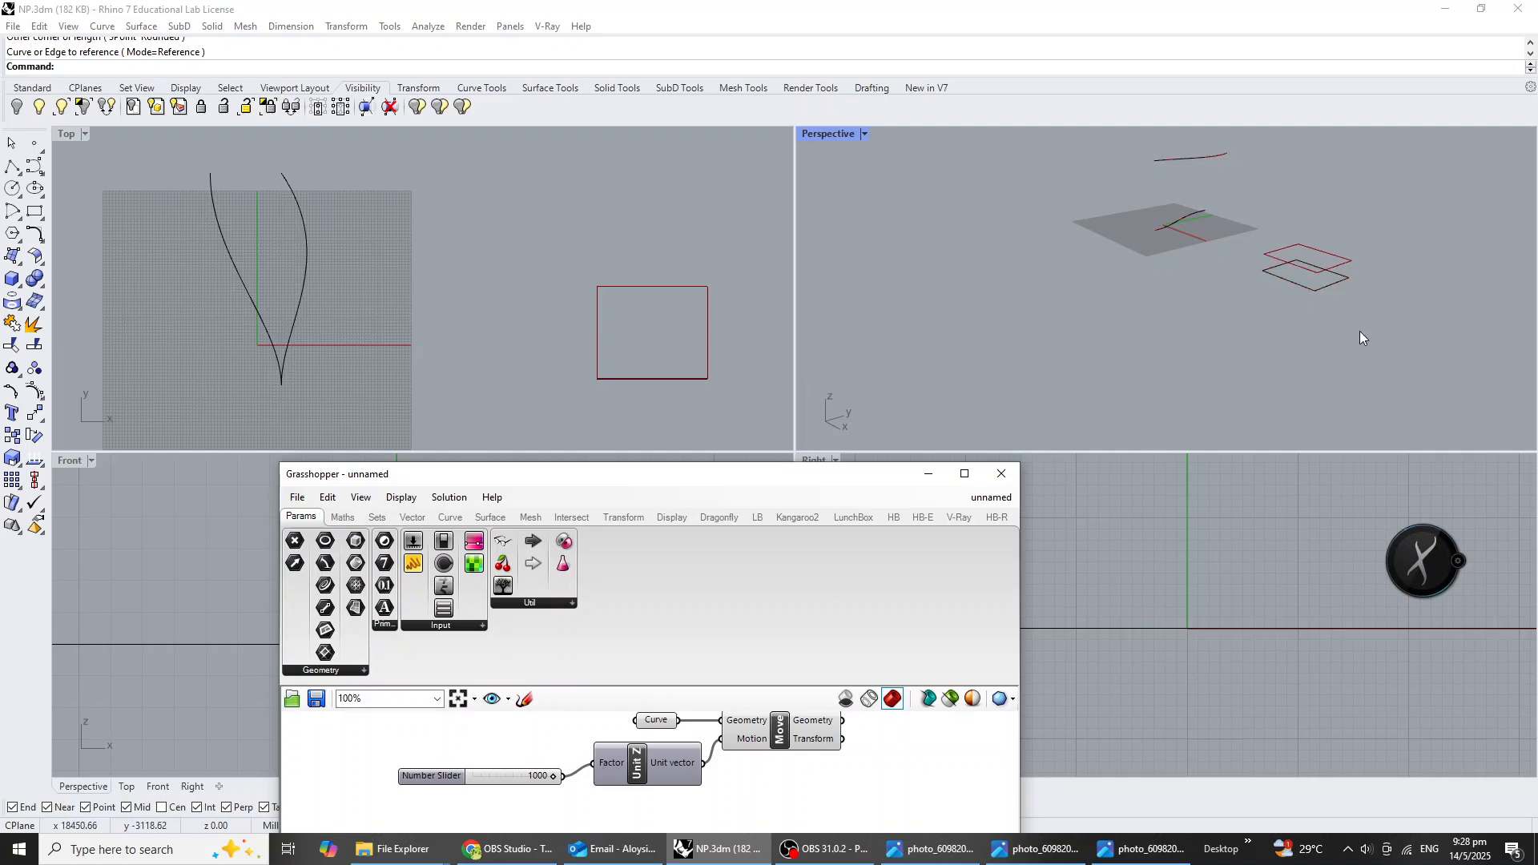
scroll(1357, 329, down, 4)
right_drag(1346, 325, 1285, 229)
scroll(1282, 229, up, 6)
right_drag(1281, 326, 1261, 375)
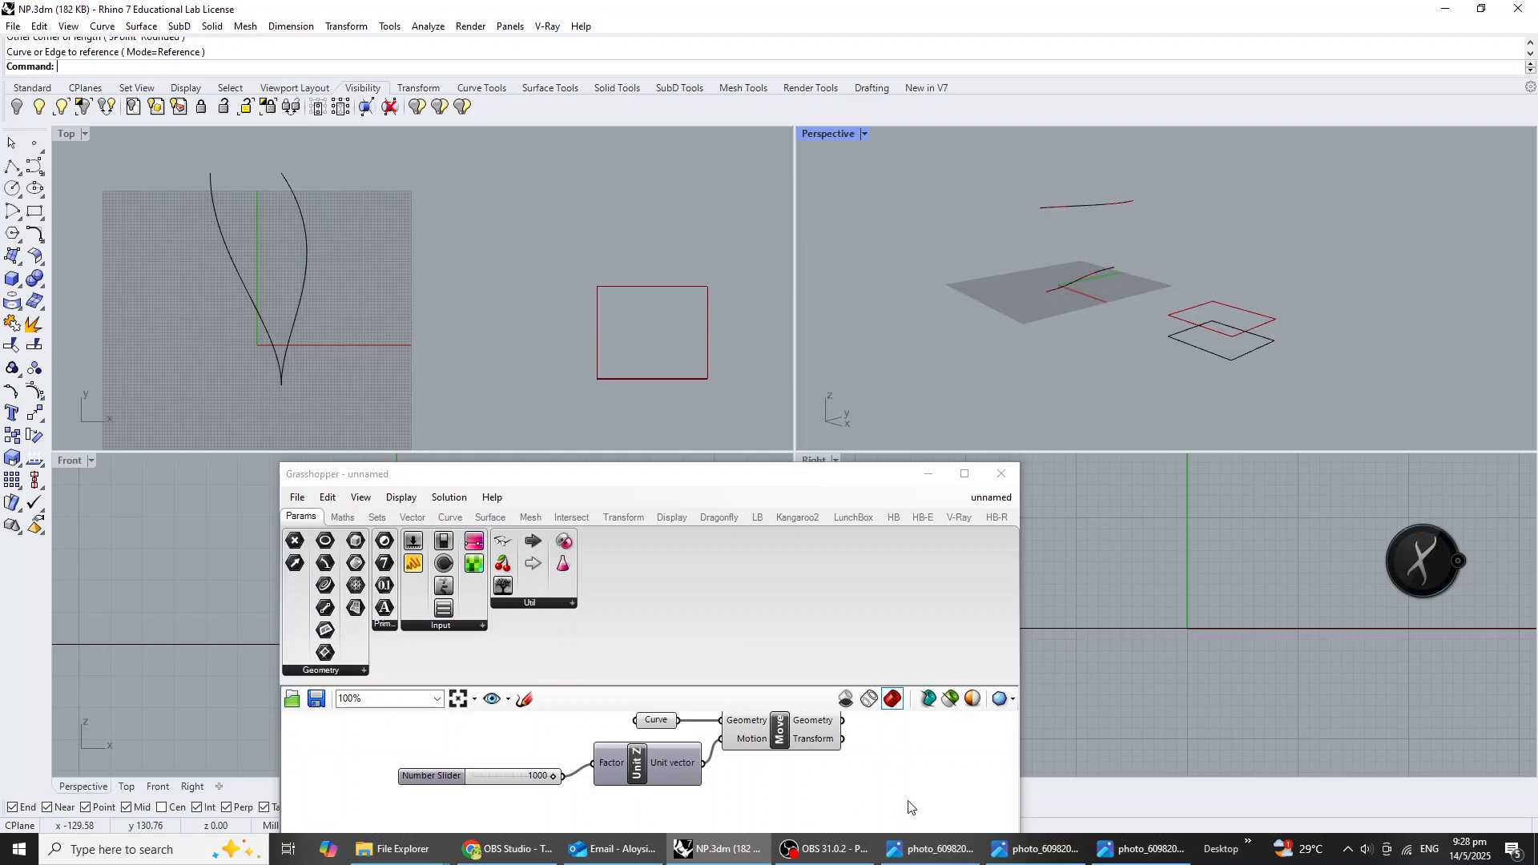
Move the 1000 slider aside and insert a Series component, connecting its output to the Unit Z Factor input in place of the slider.
scroll(753, 778, down, 3)
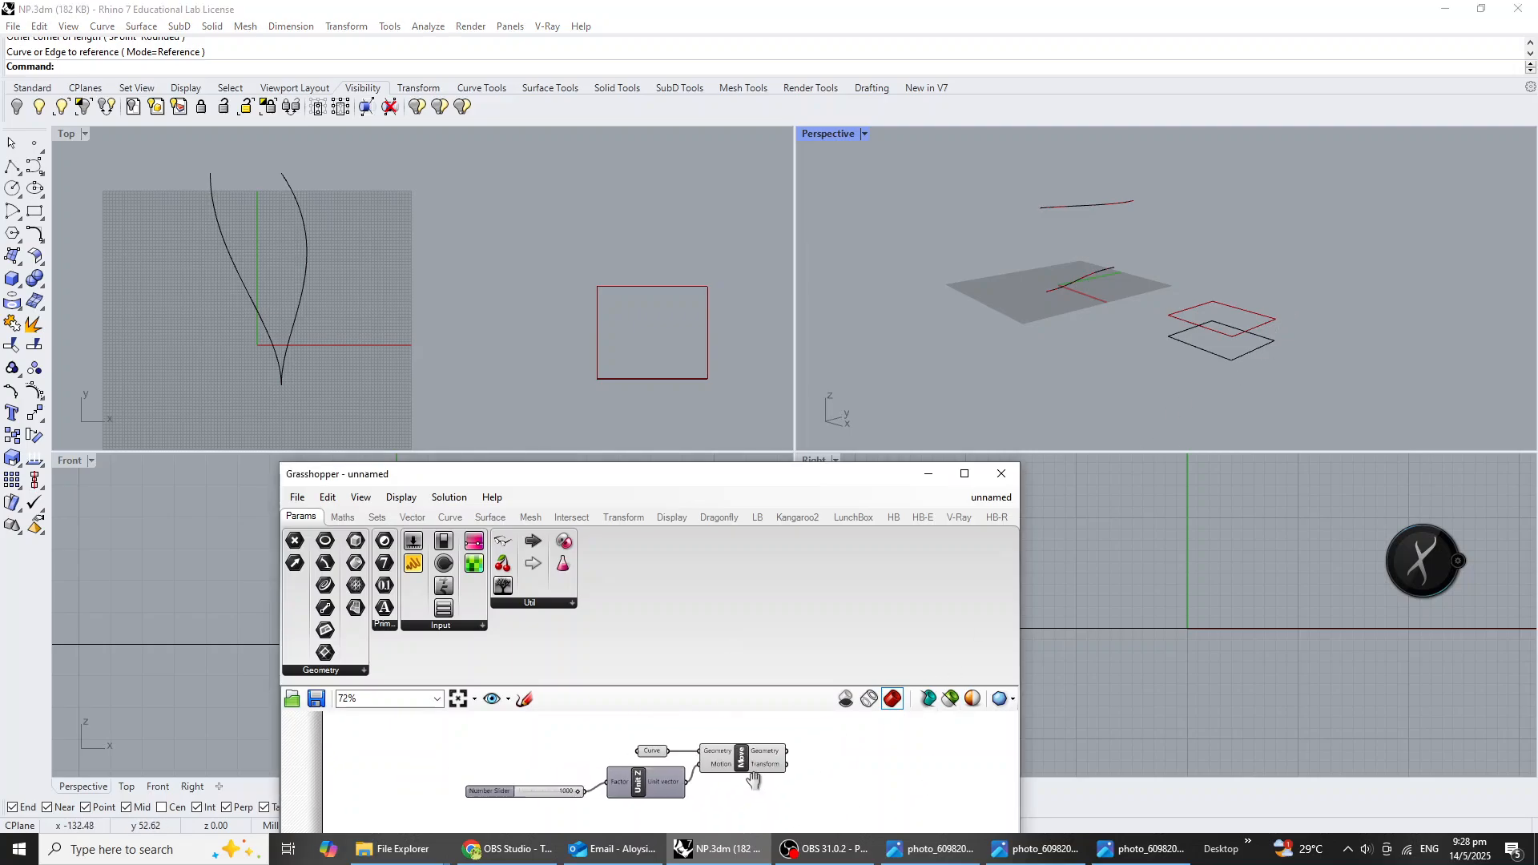
right_drag(752, 779, 824, 805)
drag(757, 784, 664, 803)
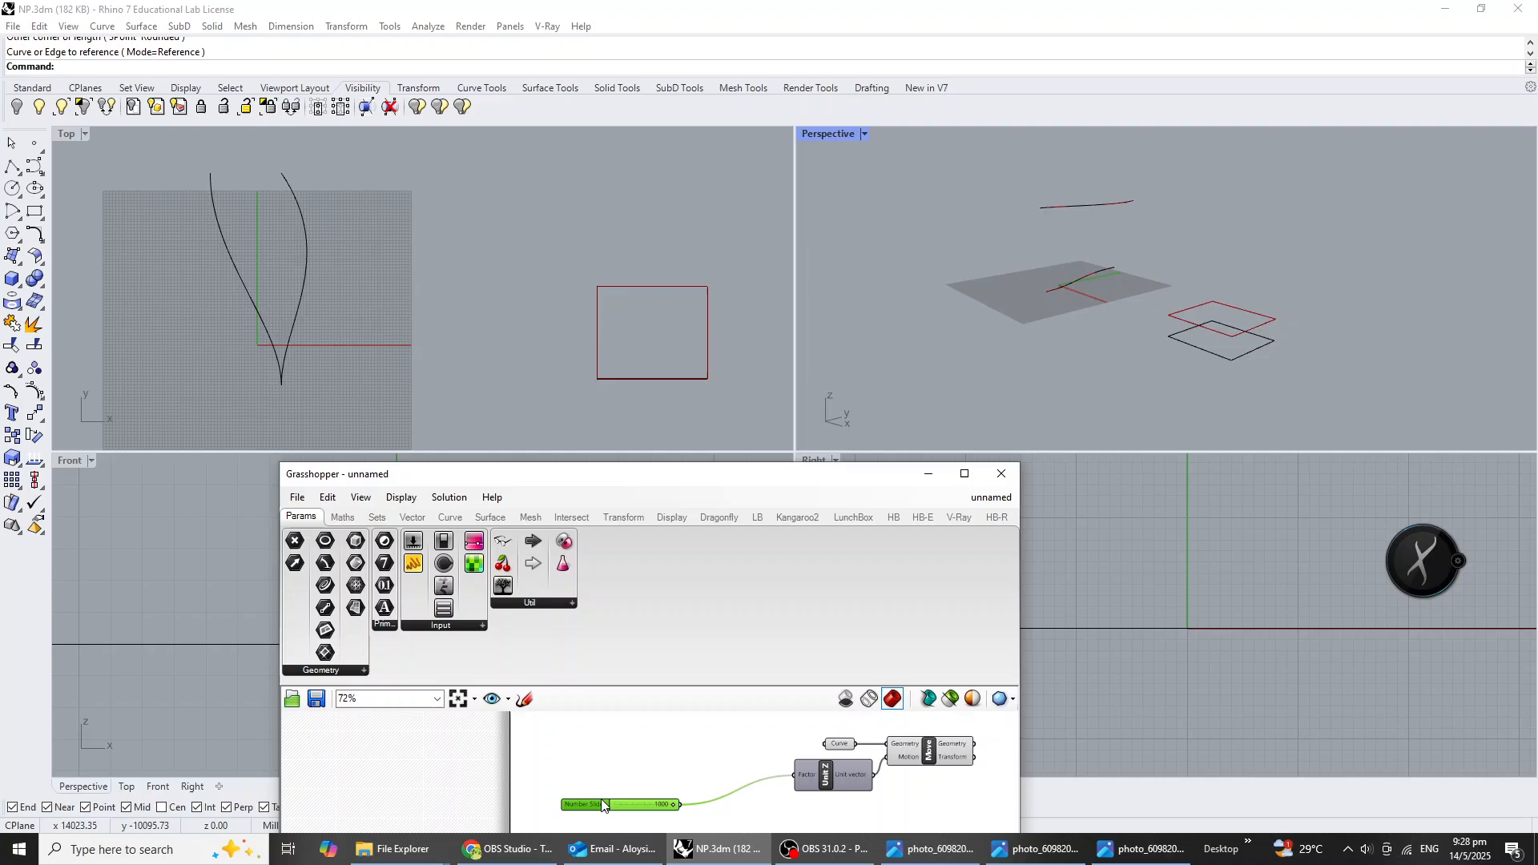
click(669, 775)
double_click(670, 775)
text(series)
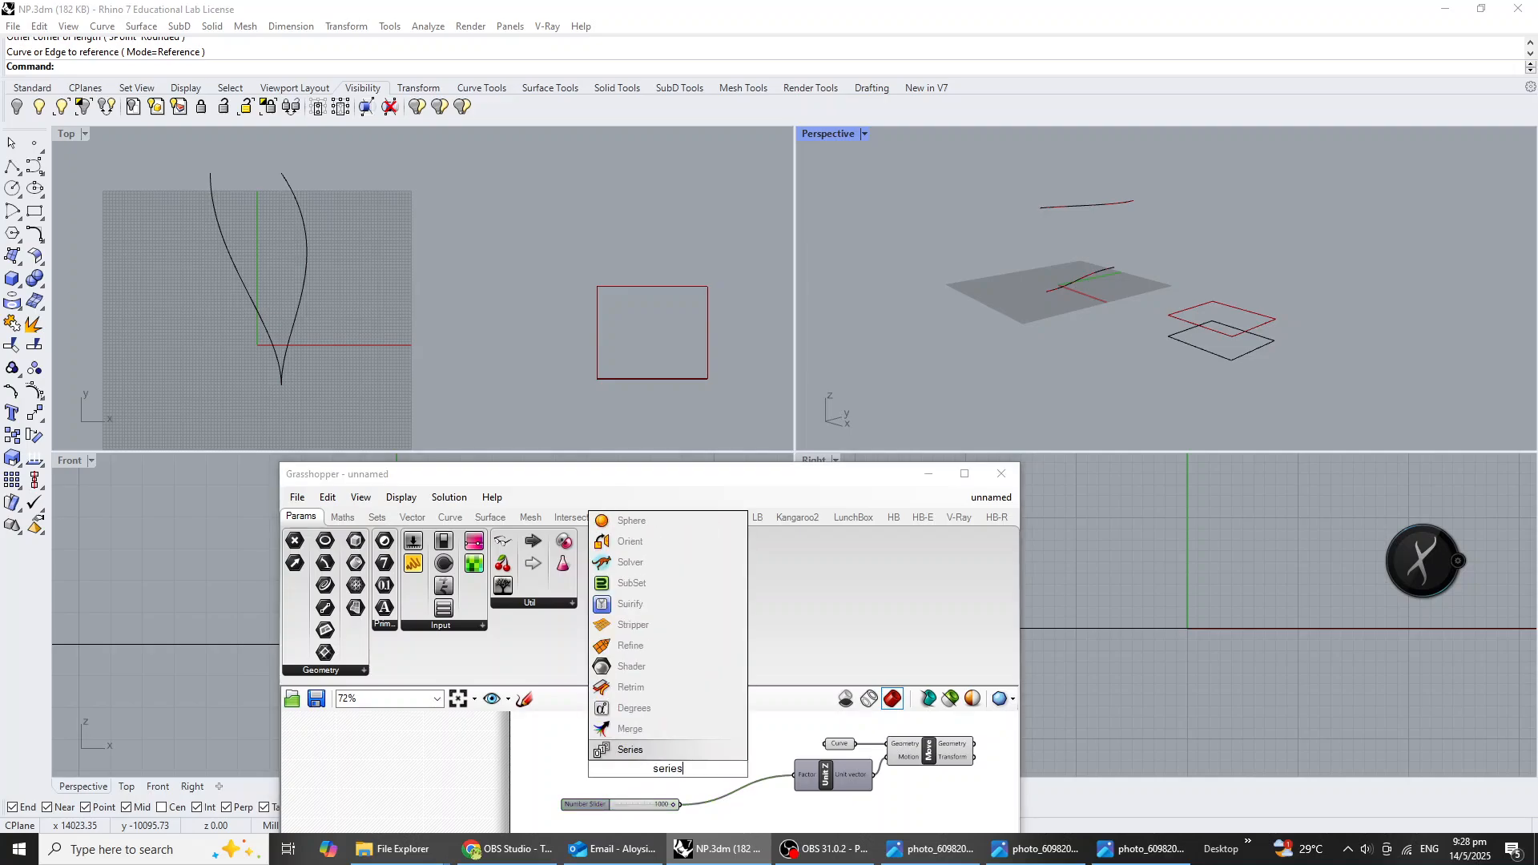
key(Return)
scroll(677, 785, up, 3)
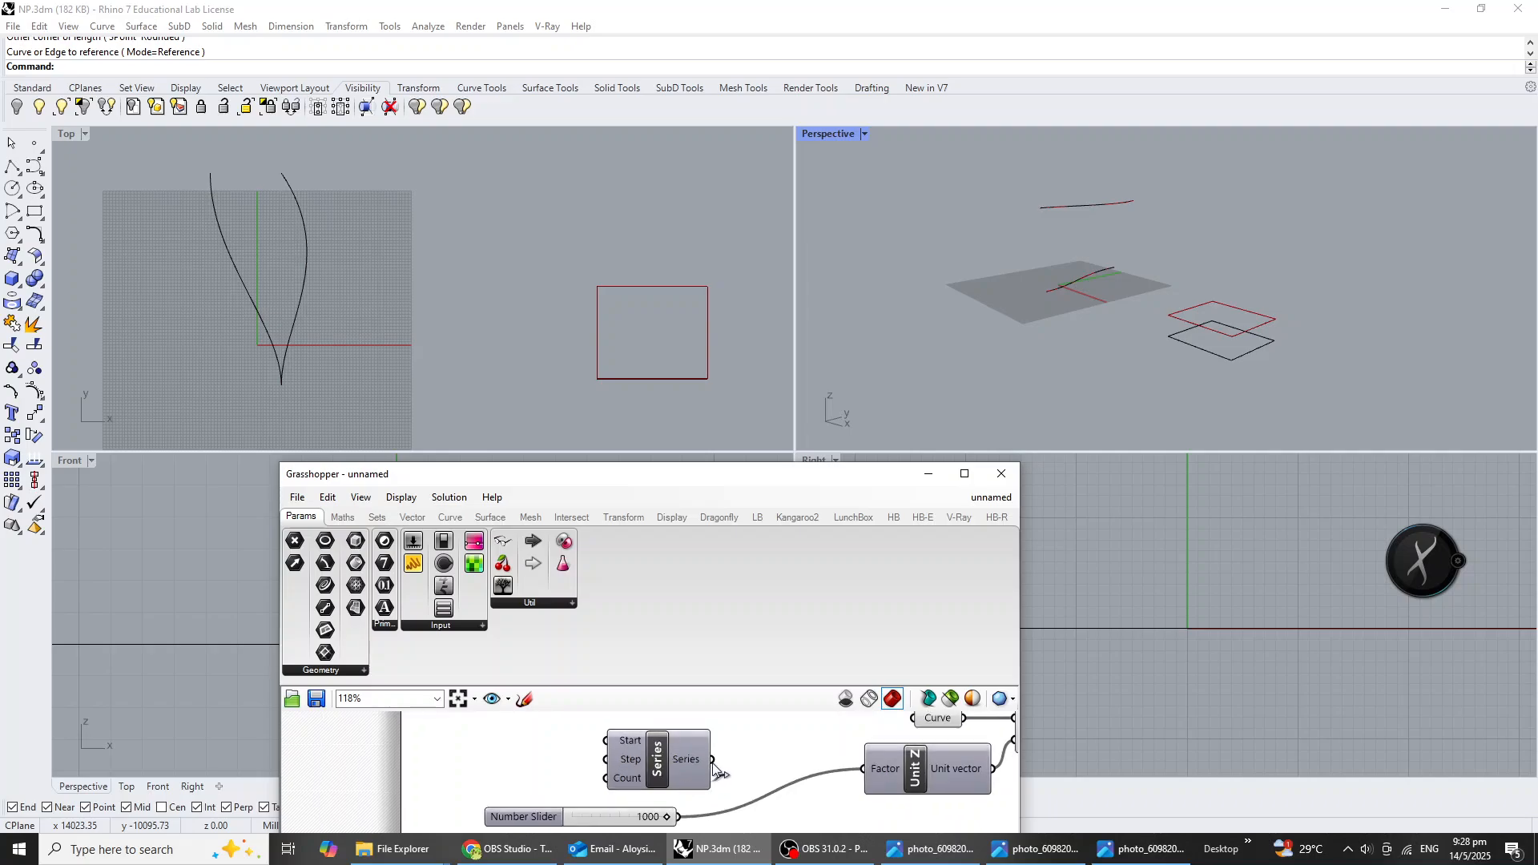
shift+drag(712, 759, 872, 775)
right_drag(651, 771, 794, 748)
drag(708, 799, 610, 789)
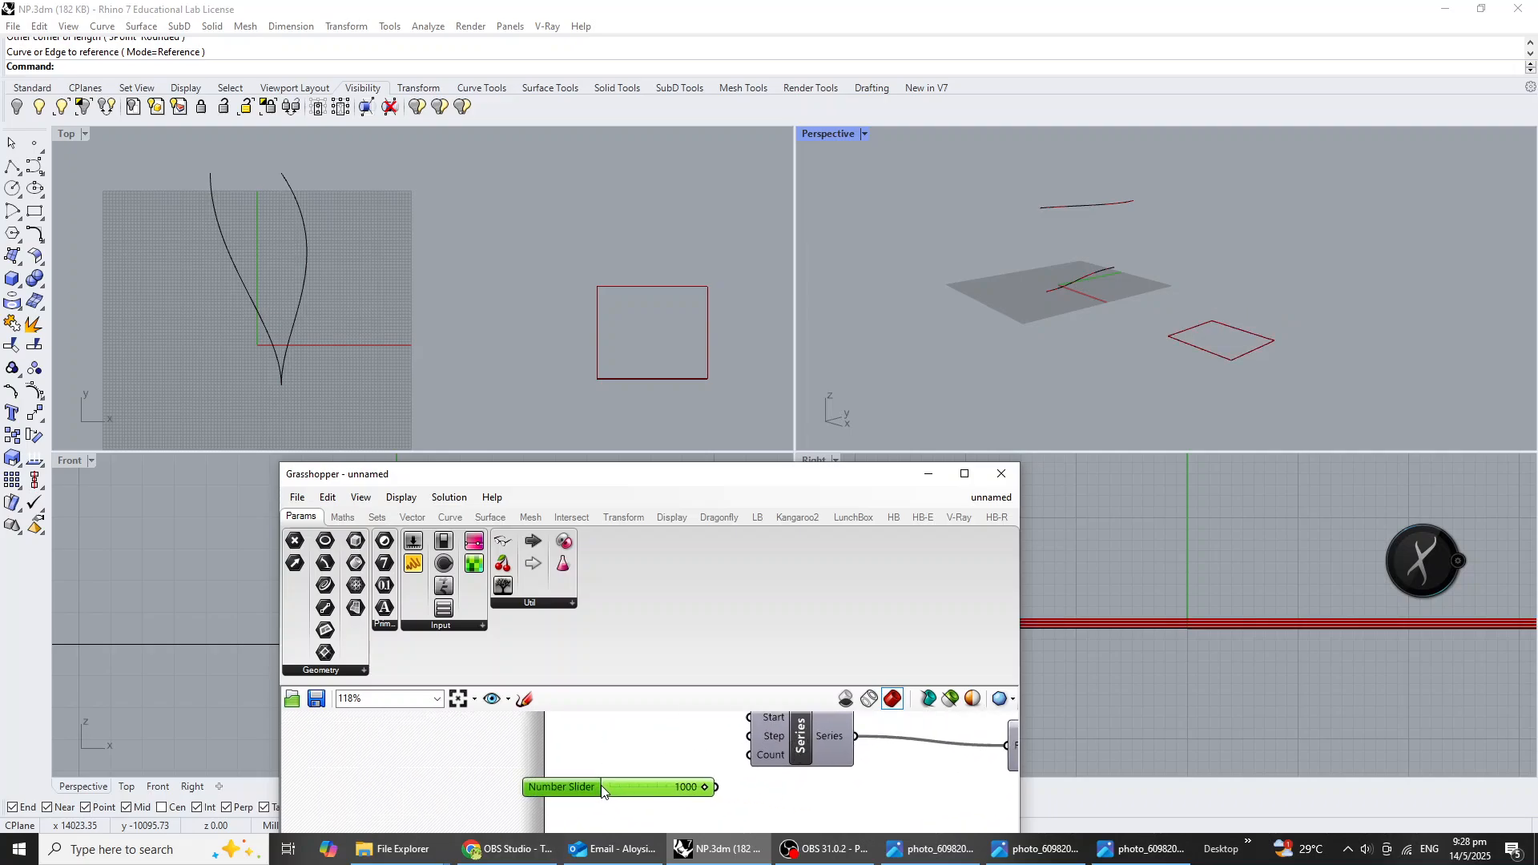
Move the Grasshopper window up for more canvas room and connect the 1000 slider to the Step input of Series.
scroll(679, 780, up, 2)
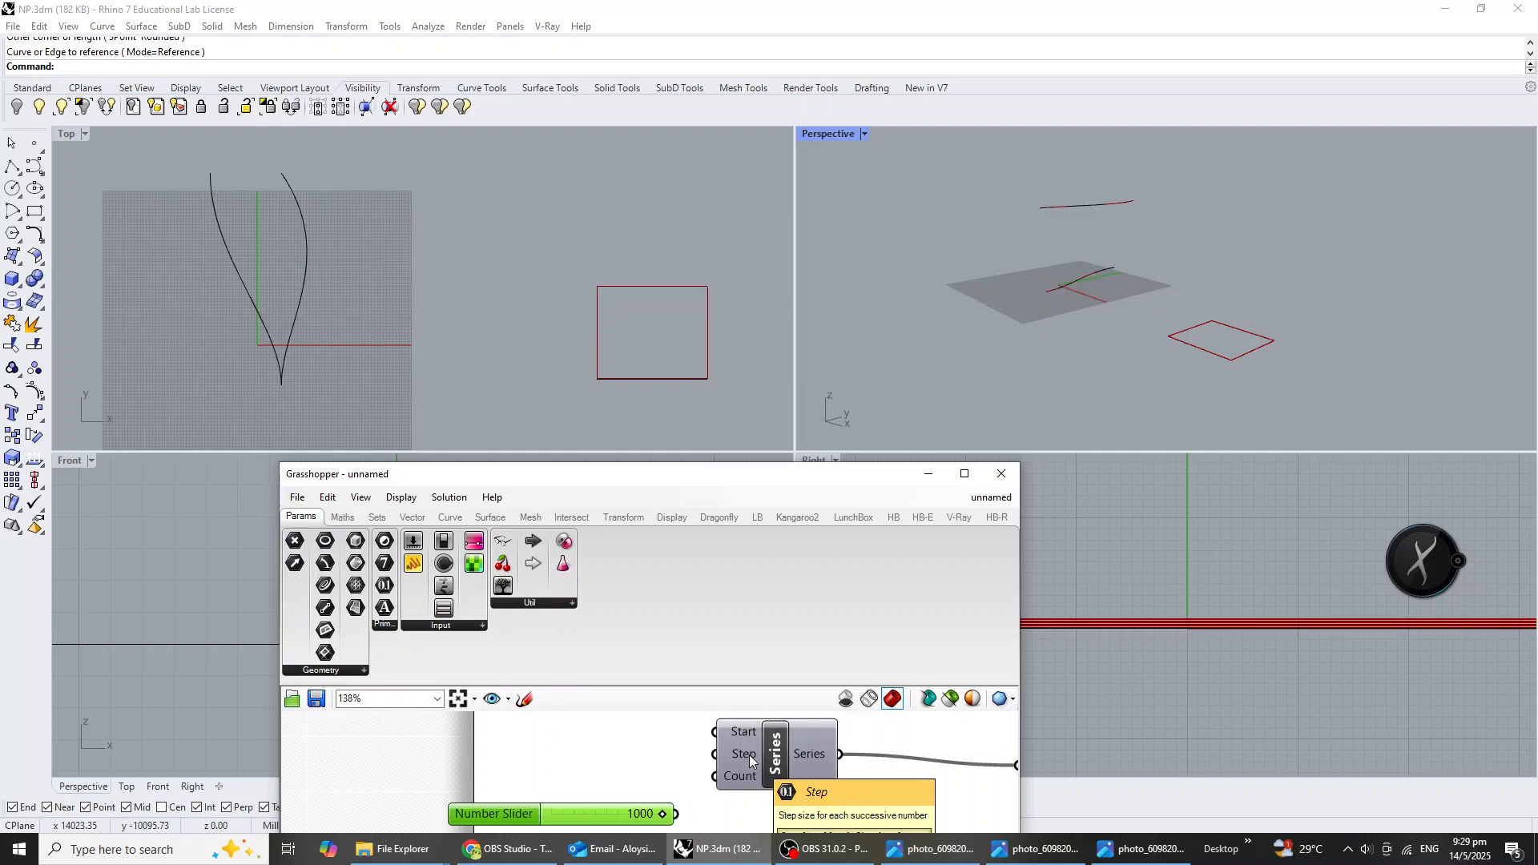
drag(773, 484, 765, 413)
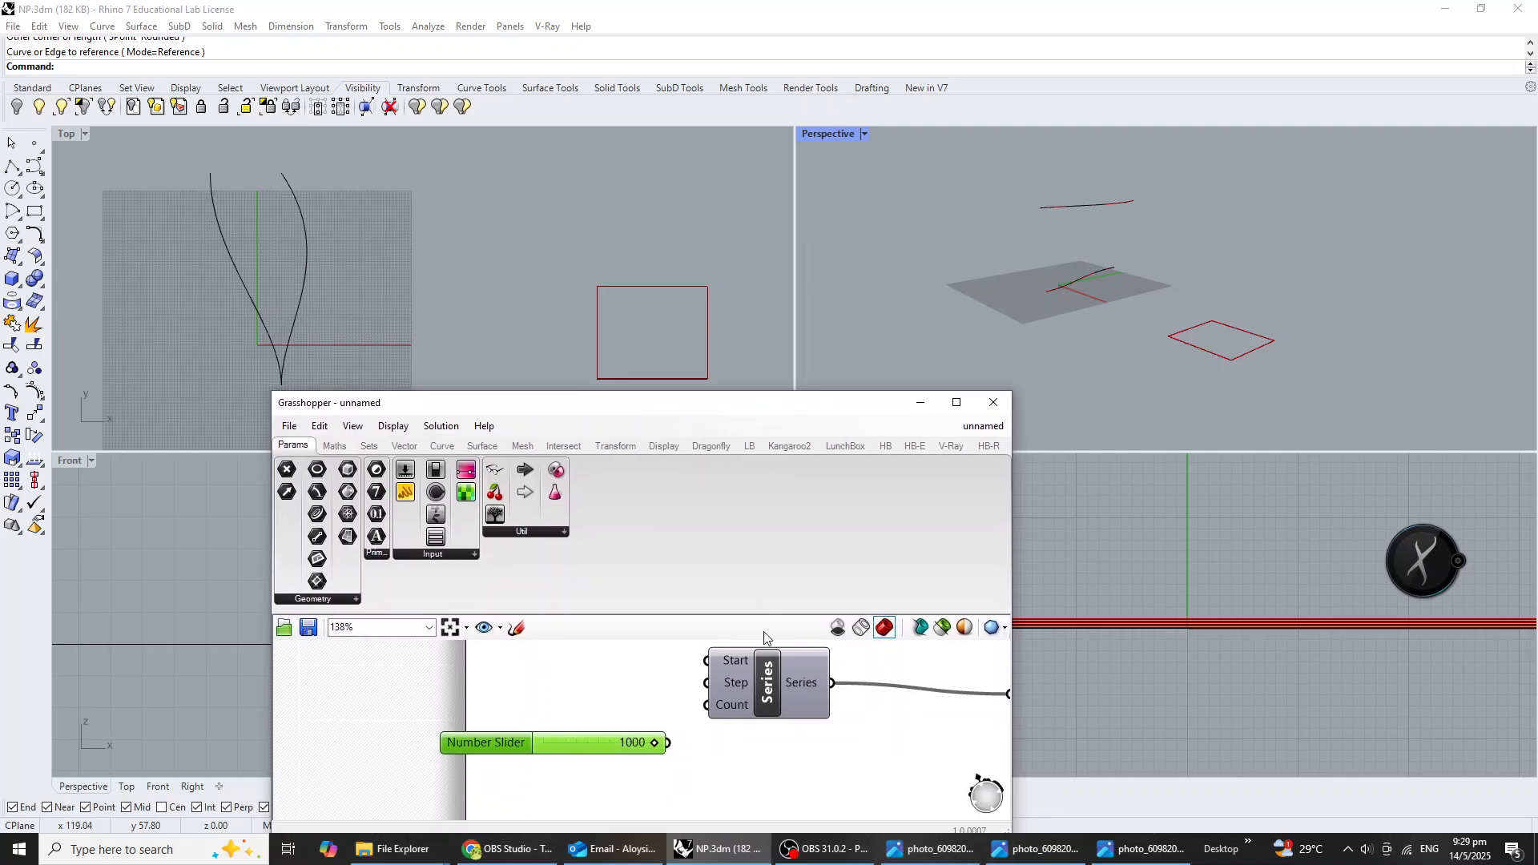
click(736, 710)
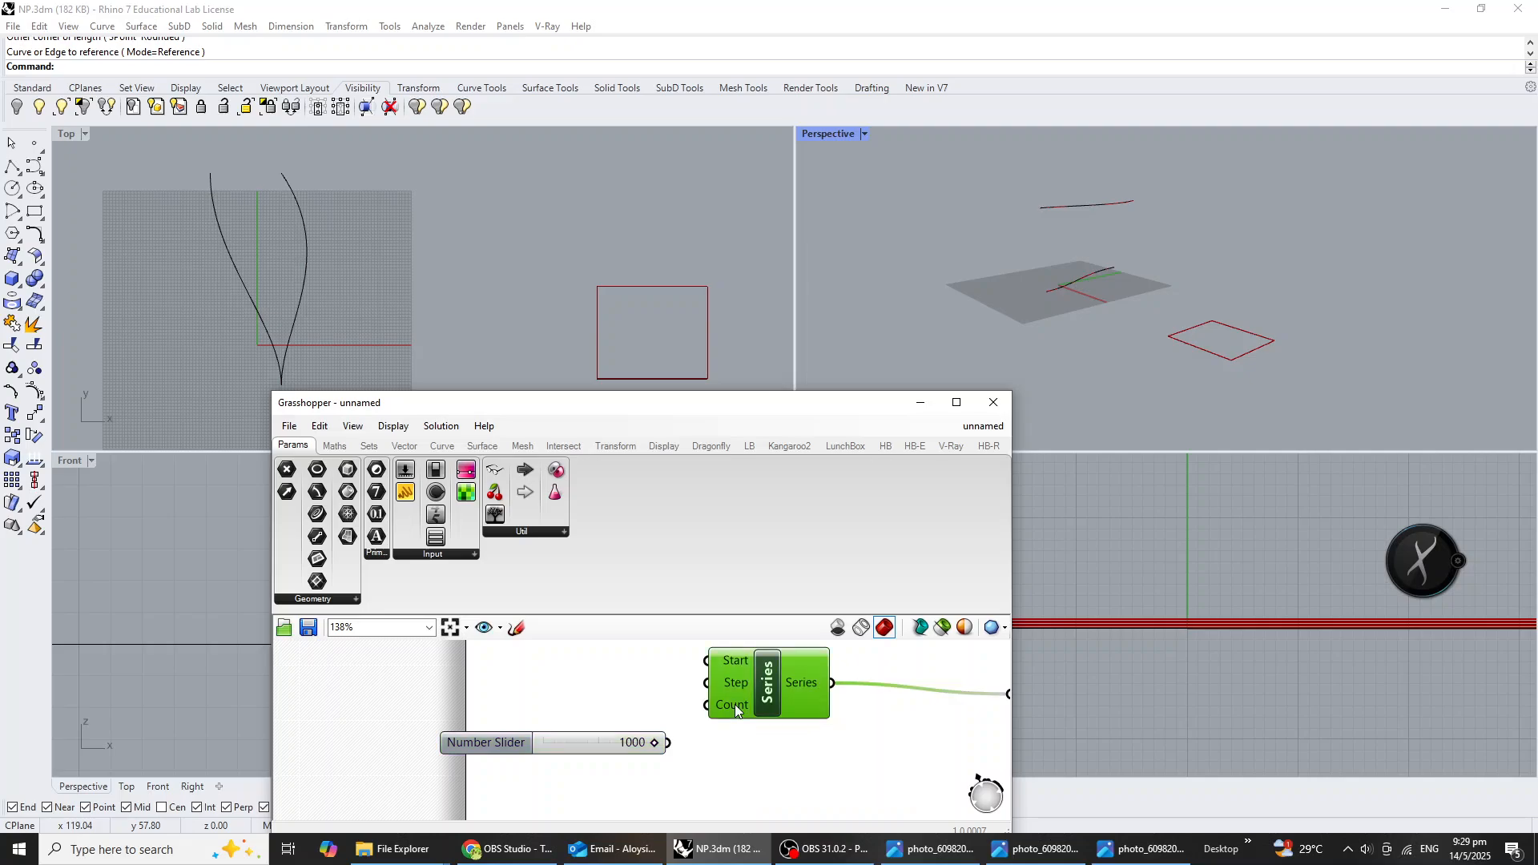
drag(561, 749, 539, 703)
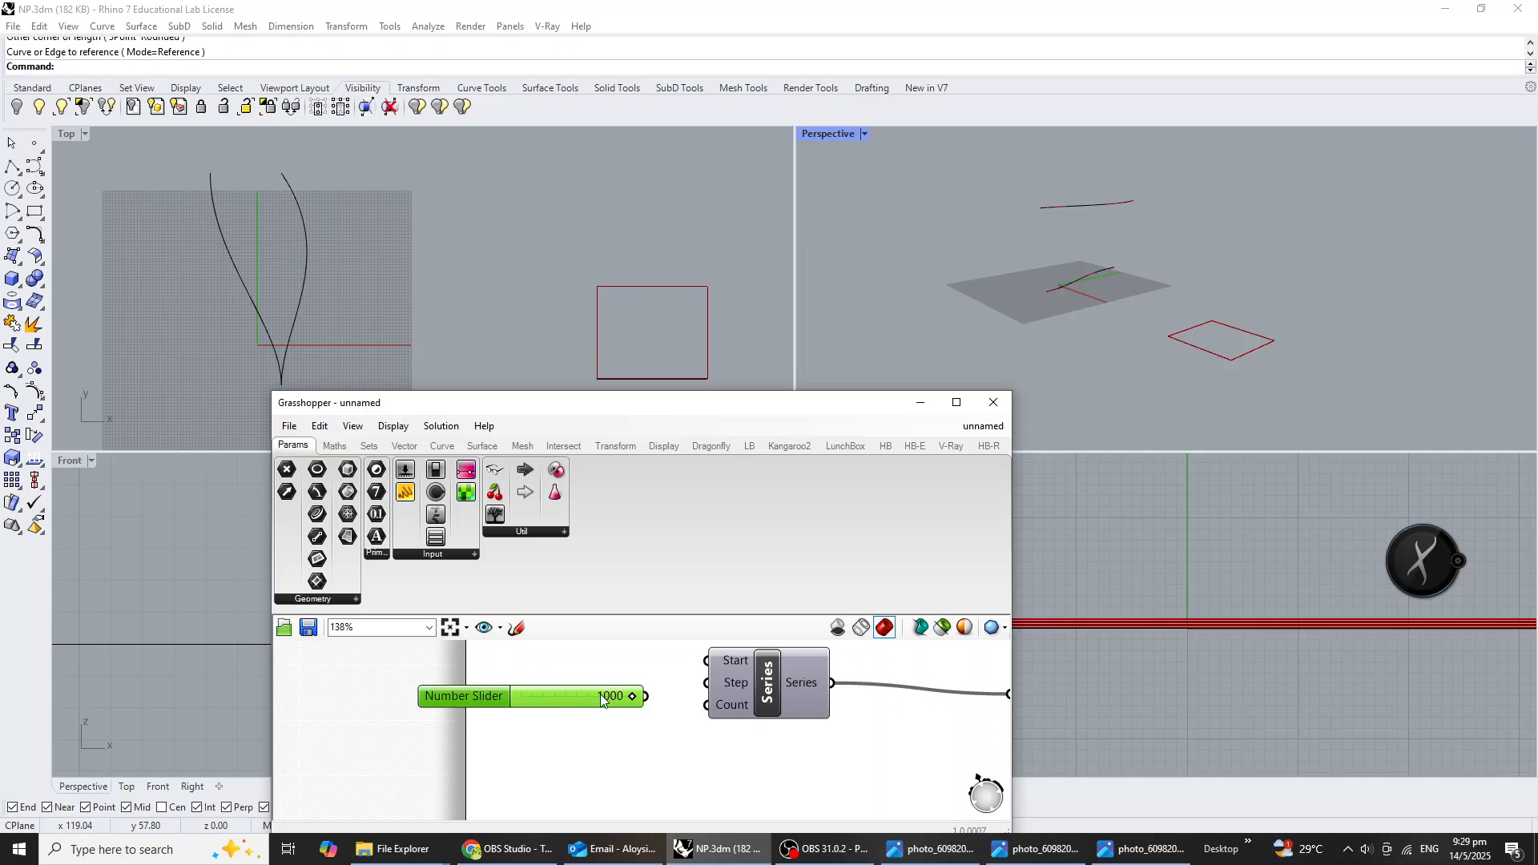
drag(650, 697, 738, 695)
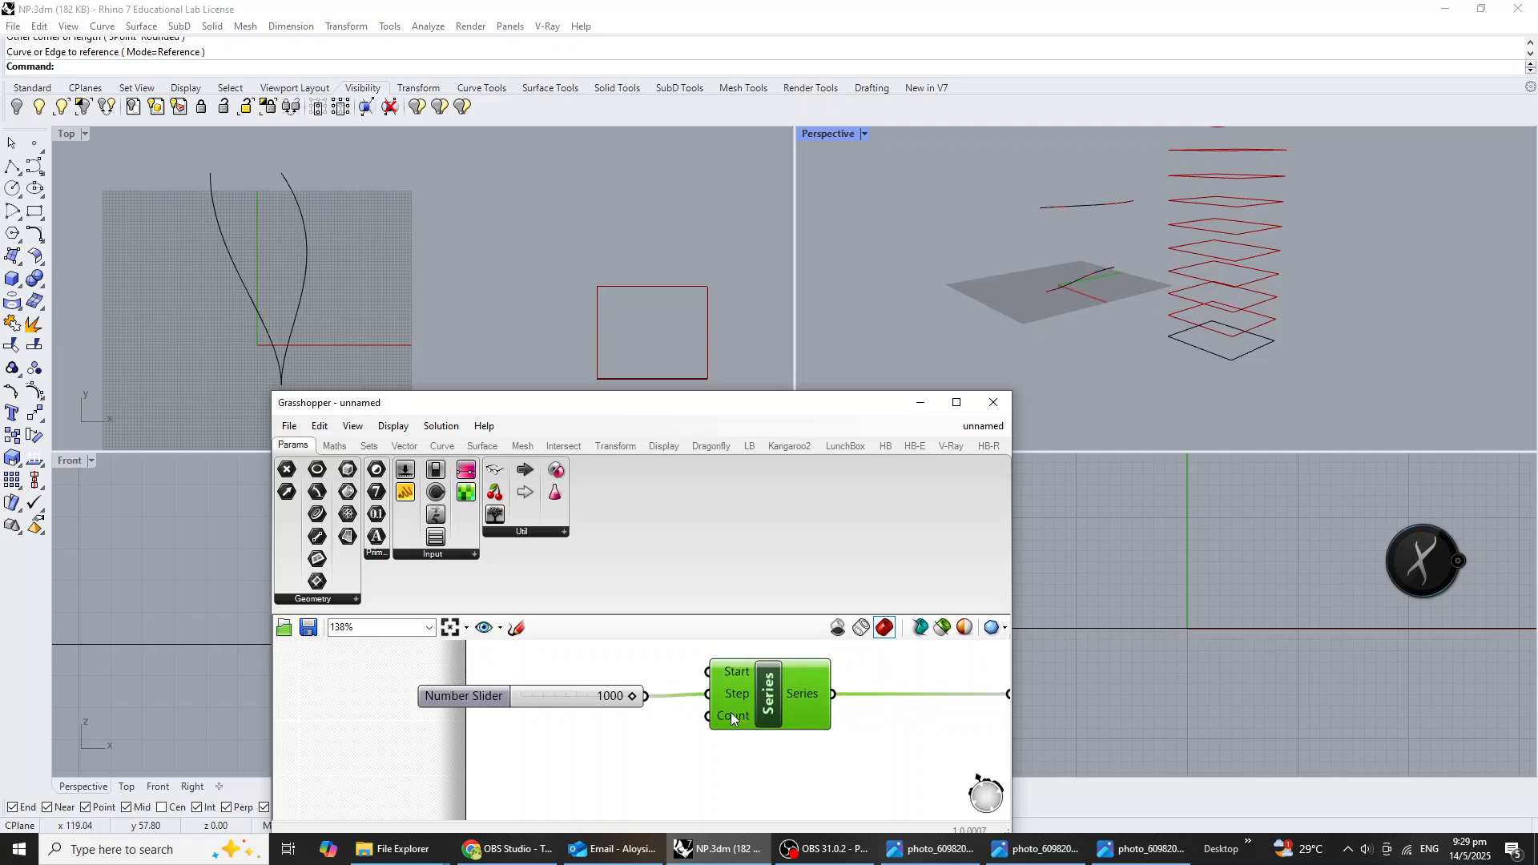
right_drag(1345, 311, 1230, 270)
scroll(1195, 387, down, 5)
Add a number slider with value 10, connect it to the Count input of Series and place it just below the 1000 slider.
click(653, 775)
double_click(653, 775)
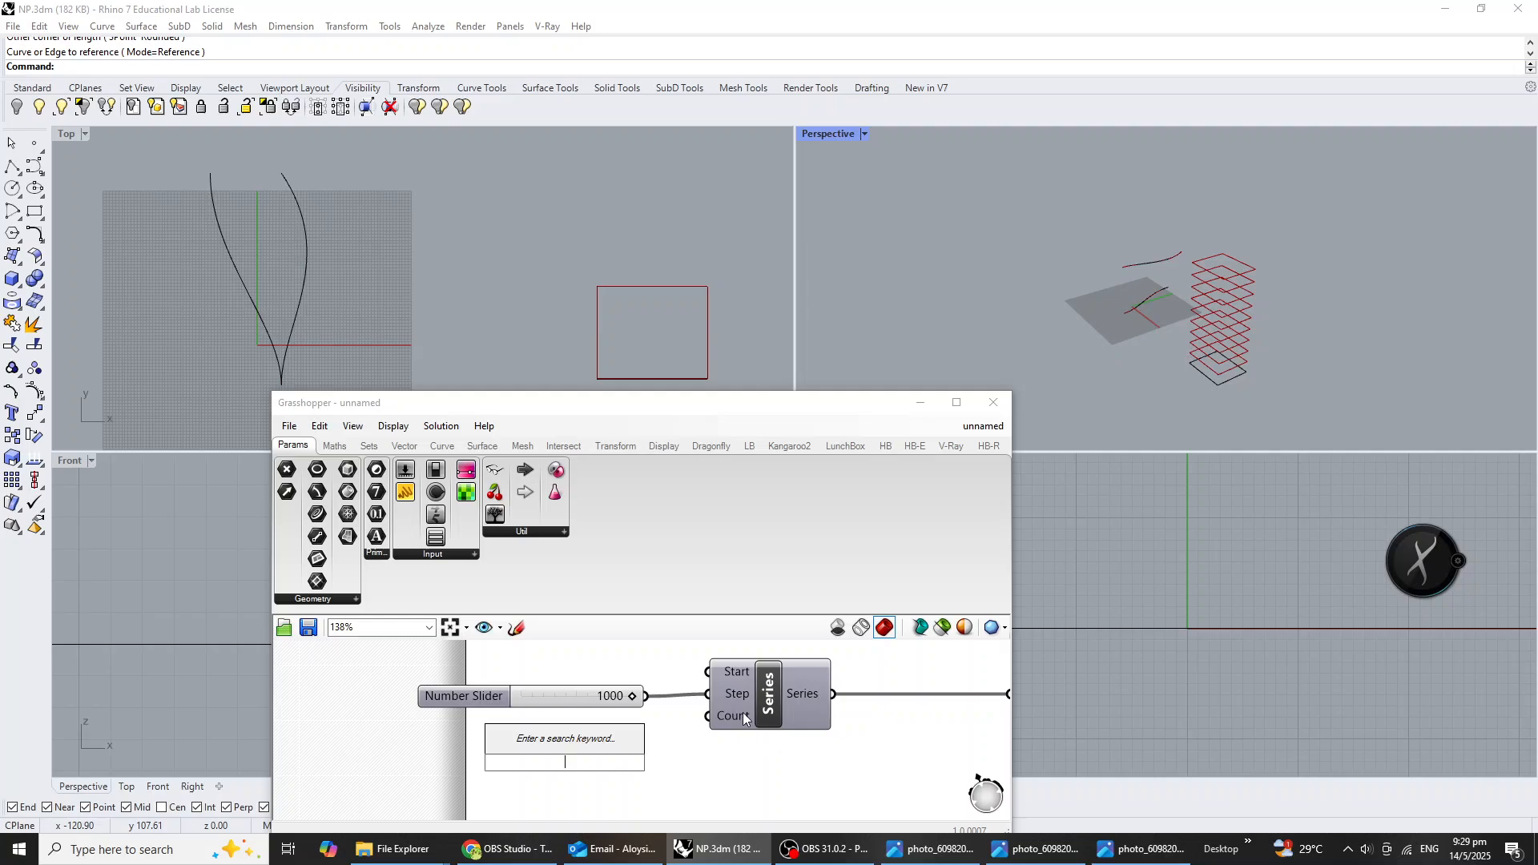
text(10<20)
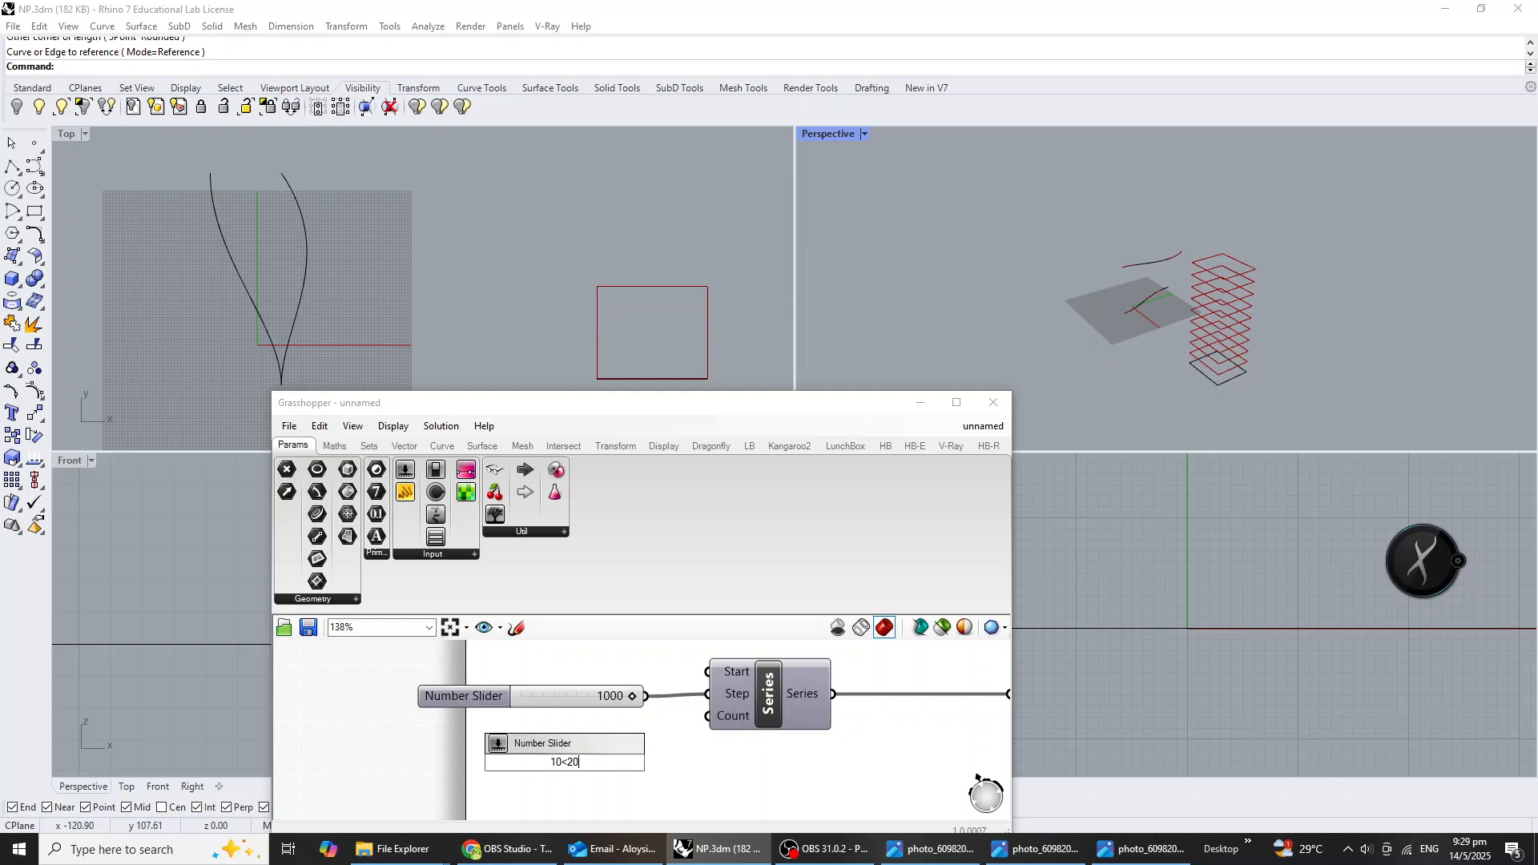
key(Return)
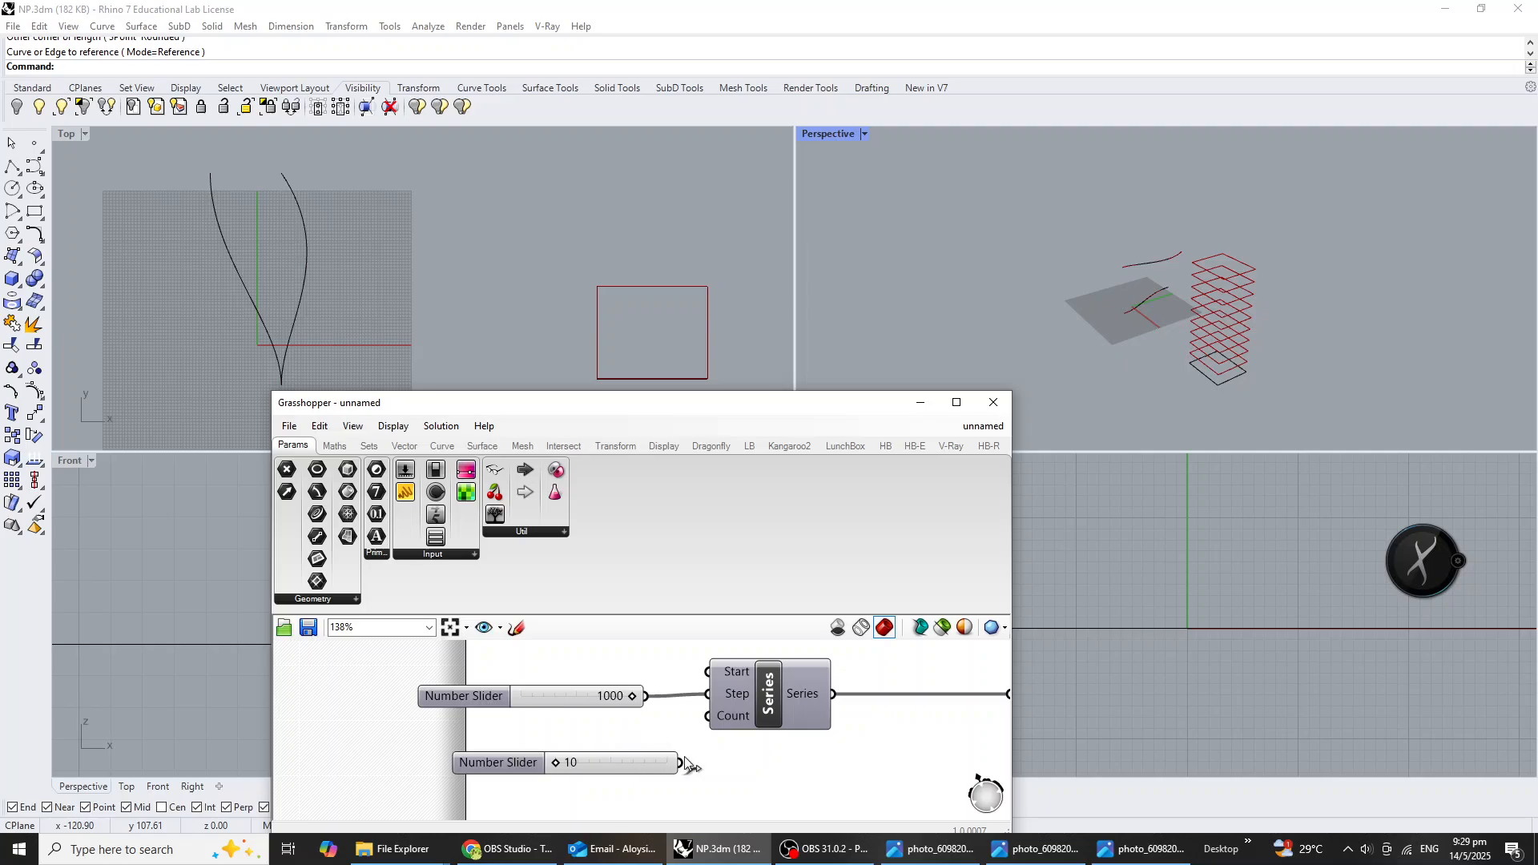
drag(681, 762, 708, 716)
drag(632, 767, 610, 729)
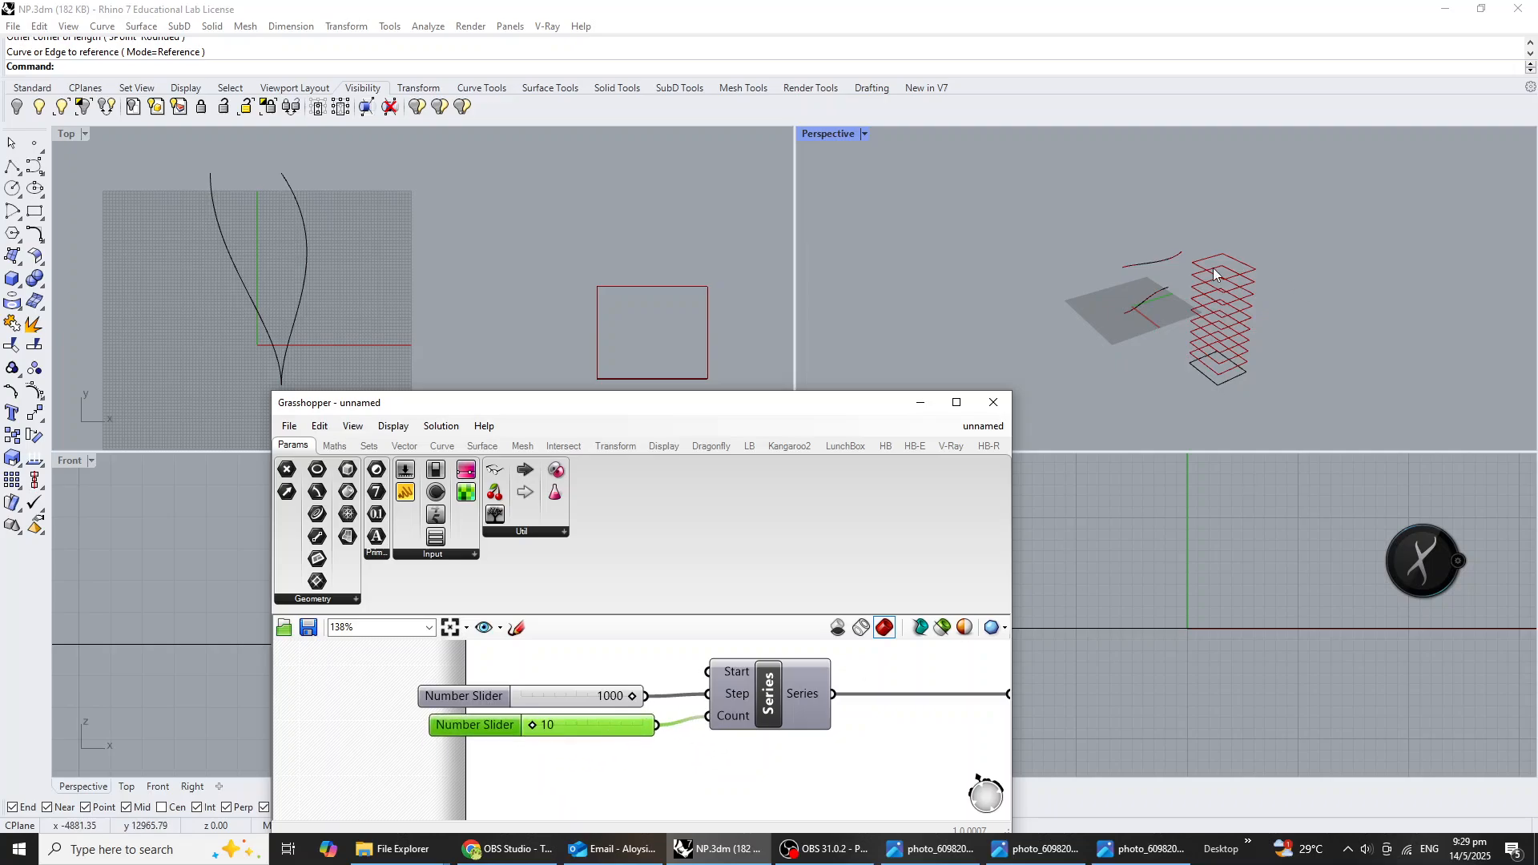
Inspect the stacked rectangles in the Perspective view and set the Count slider of Series to 14.
right_drag(1167, 301, 1187, 288)
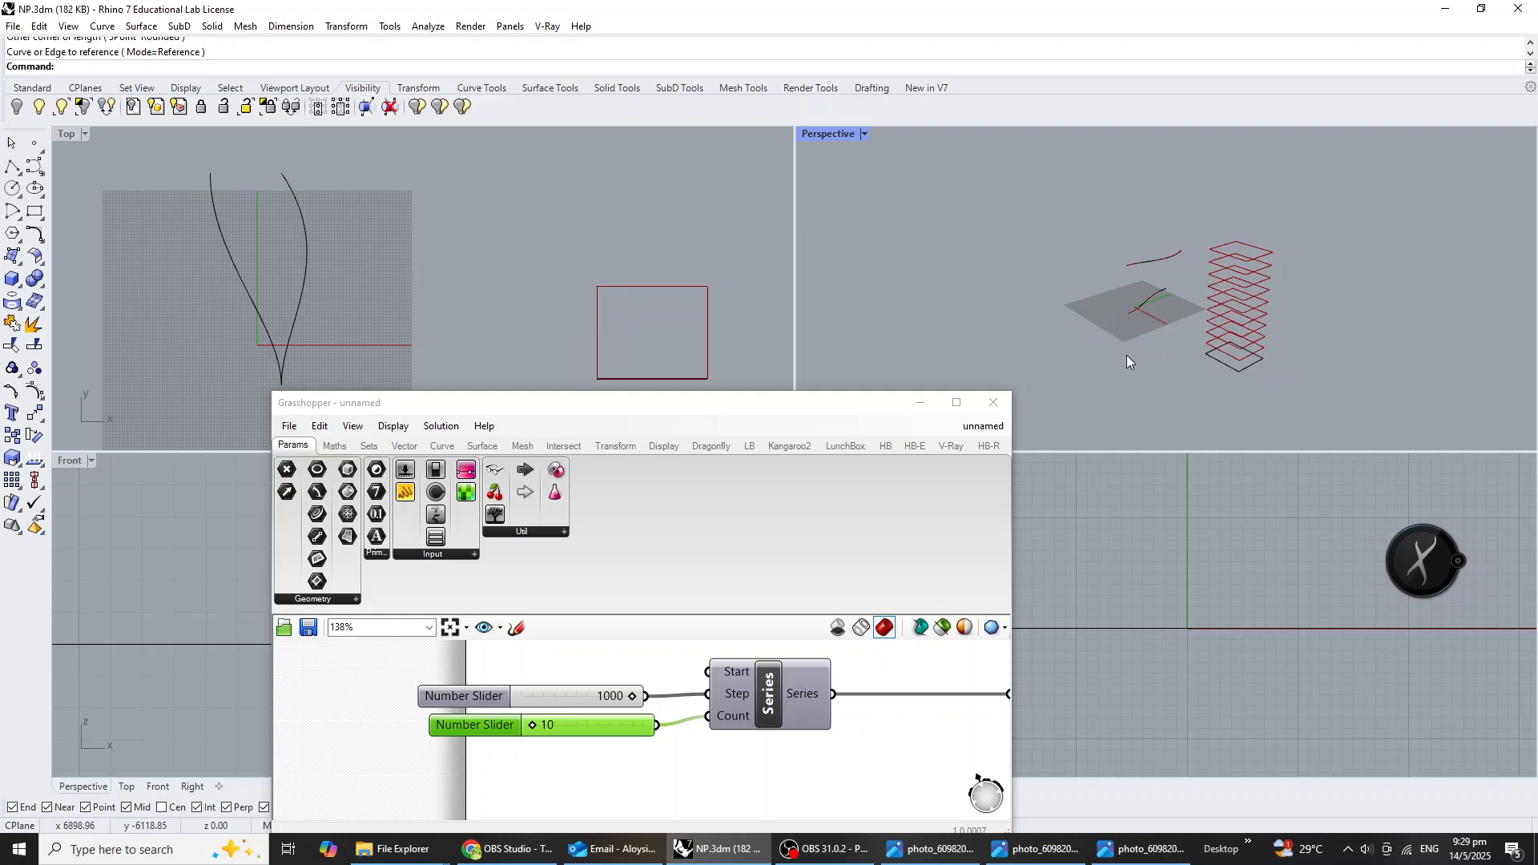
scroll(553, 719, up, 3)
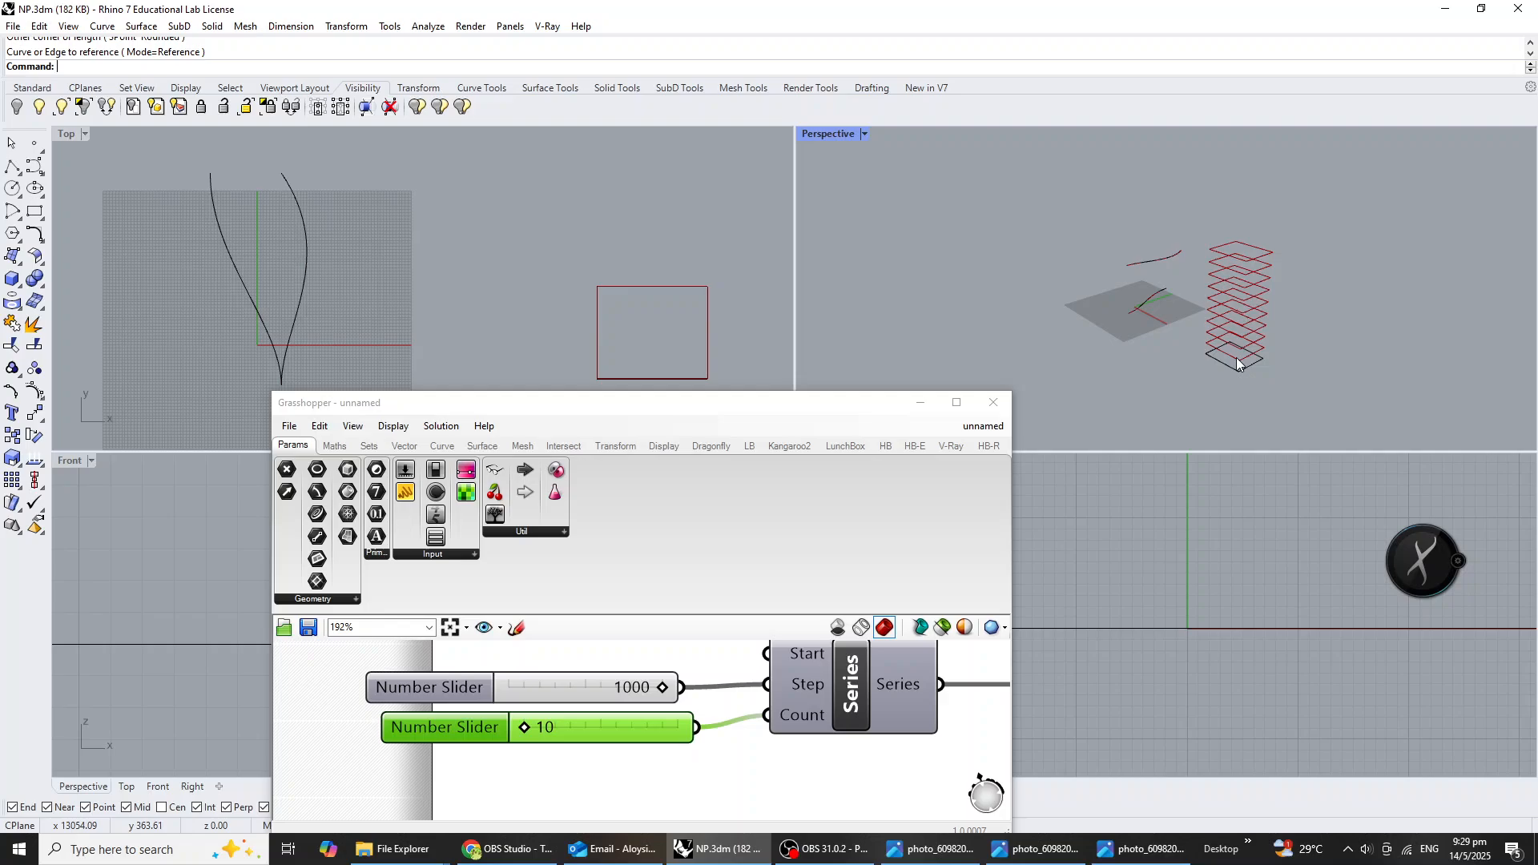
click(525, 727)
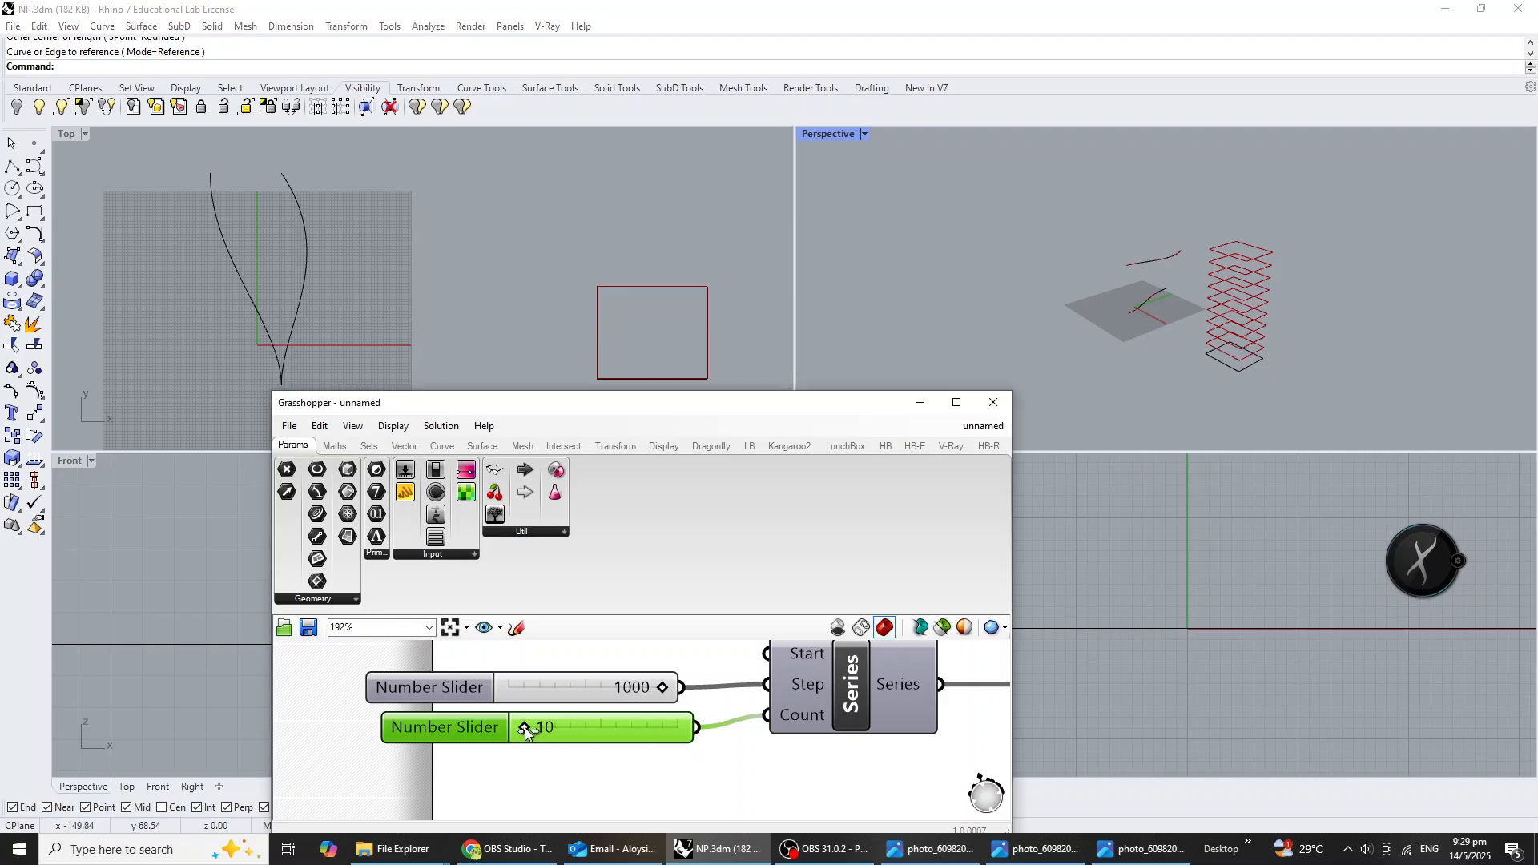
drag(527, 727, 588, 746)
Select the Series component together with its two sliders and move the group closer to Unit Z.
scroll(655, 741, down, 4)
right_drag(767, 741, 603, 727)
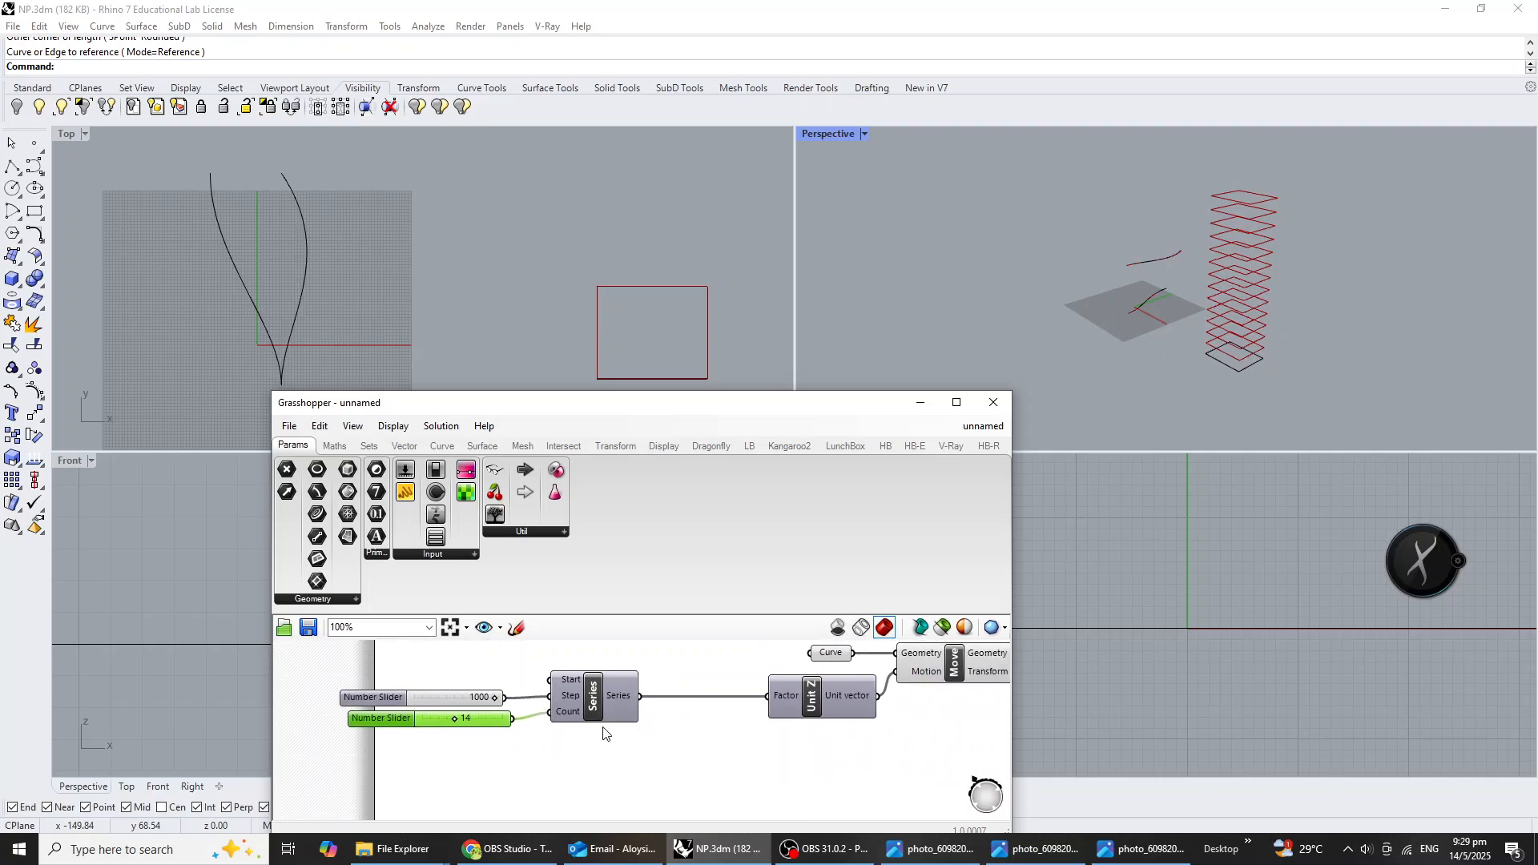
right_drag(822, 732, 658, 755)
drag(516, 751, 370, 670)
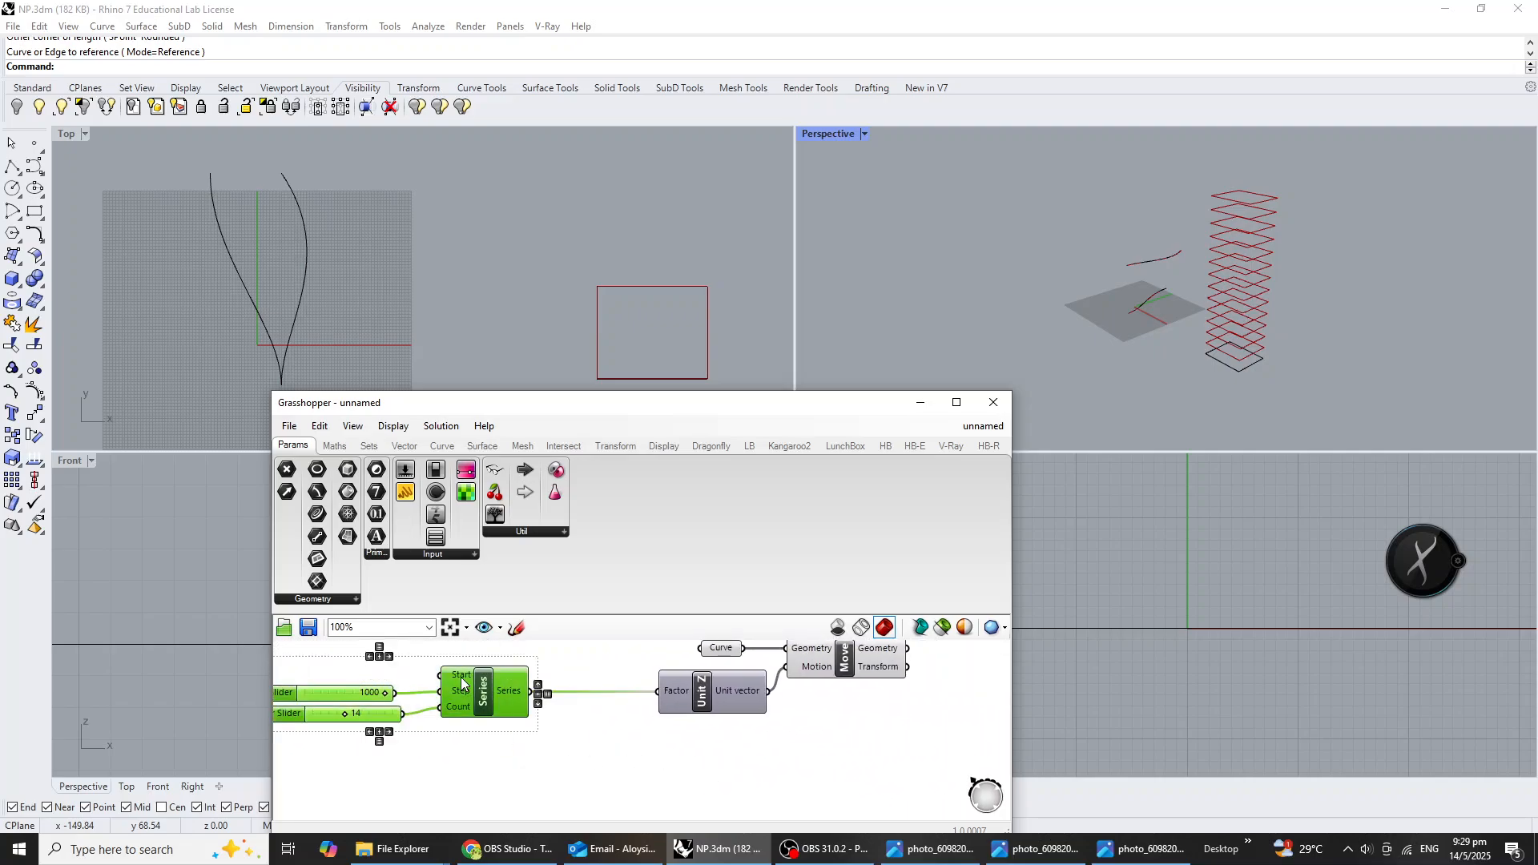
drag(475, 681, 552, 680)
scroll(814, 772, down, 1)
Insert a Rotate 3D component beyond Move and connect the Geometry output of Move to its Geometry input.
double_click(823, 789)
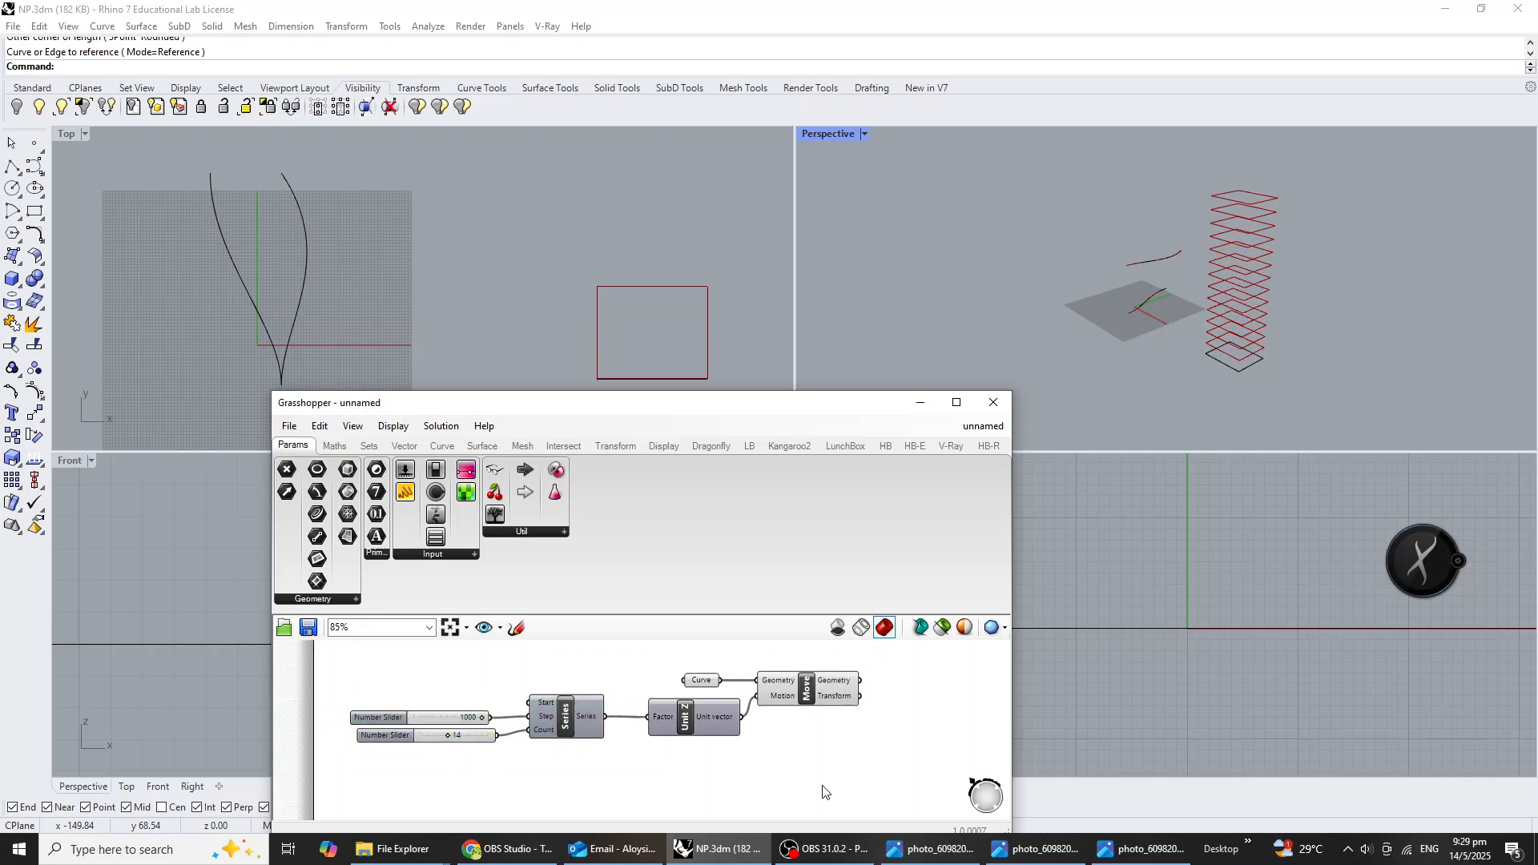
text(rotat)
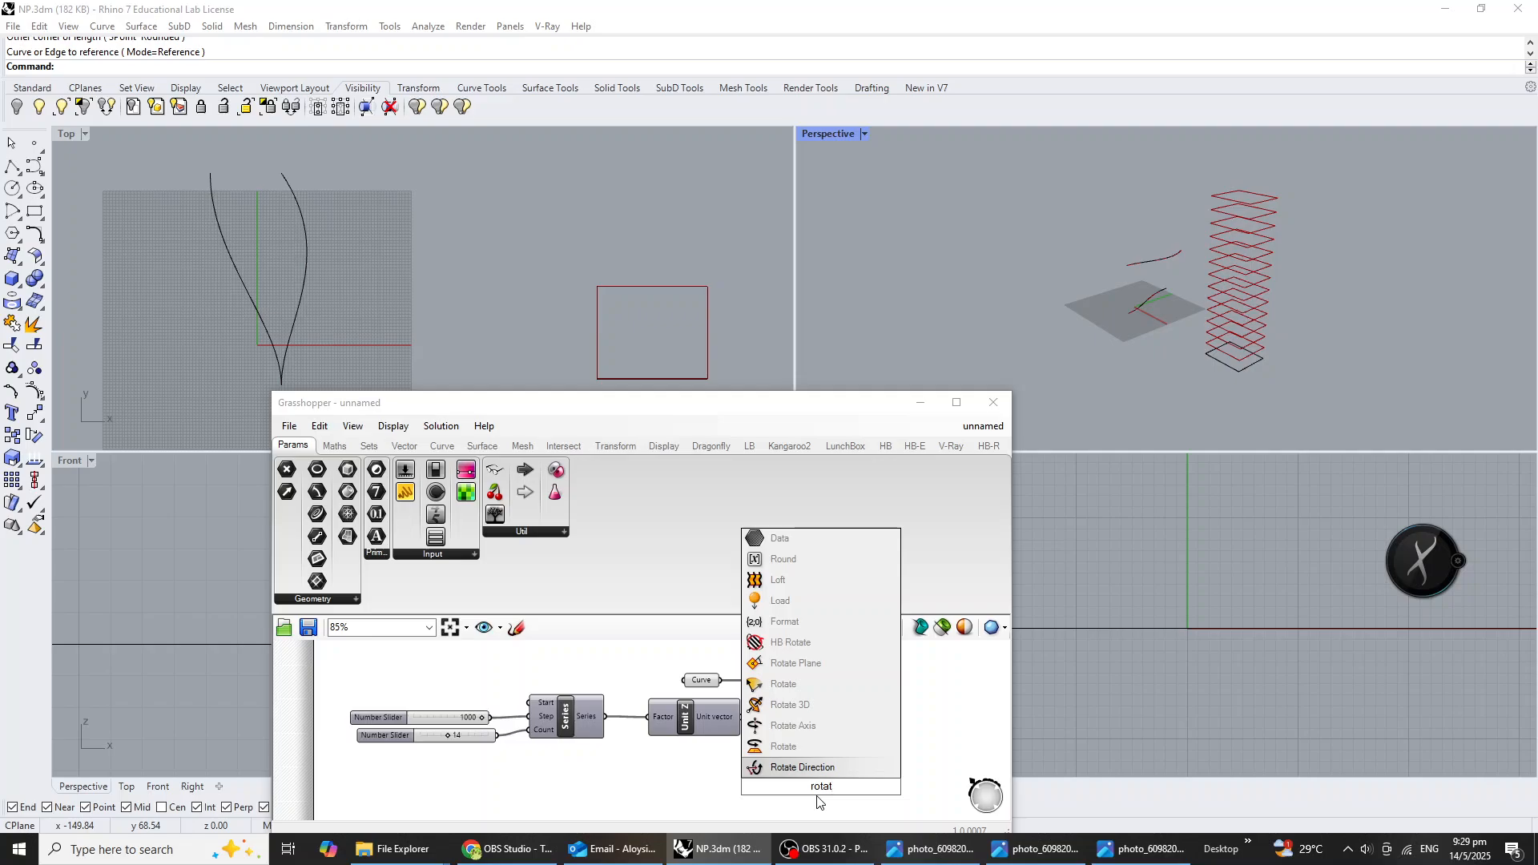
click(820, 705)
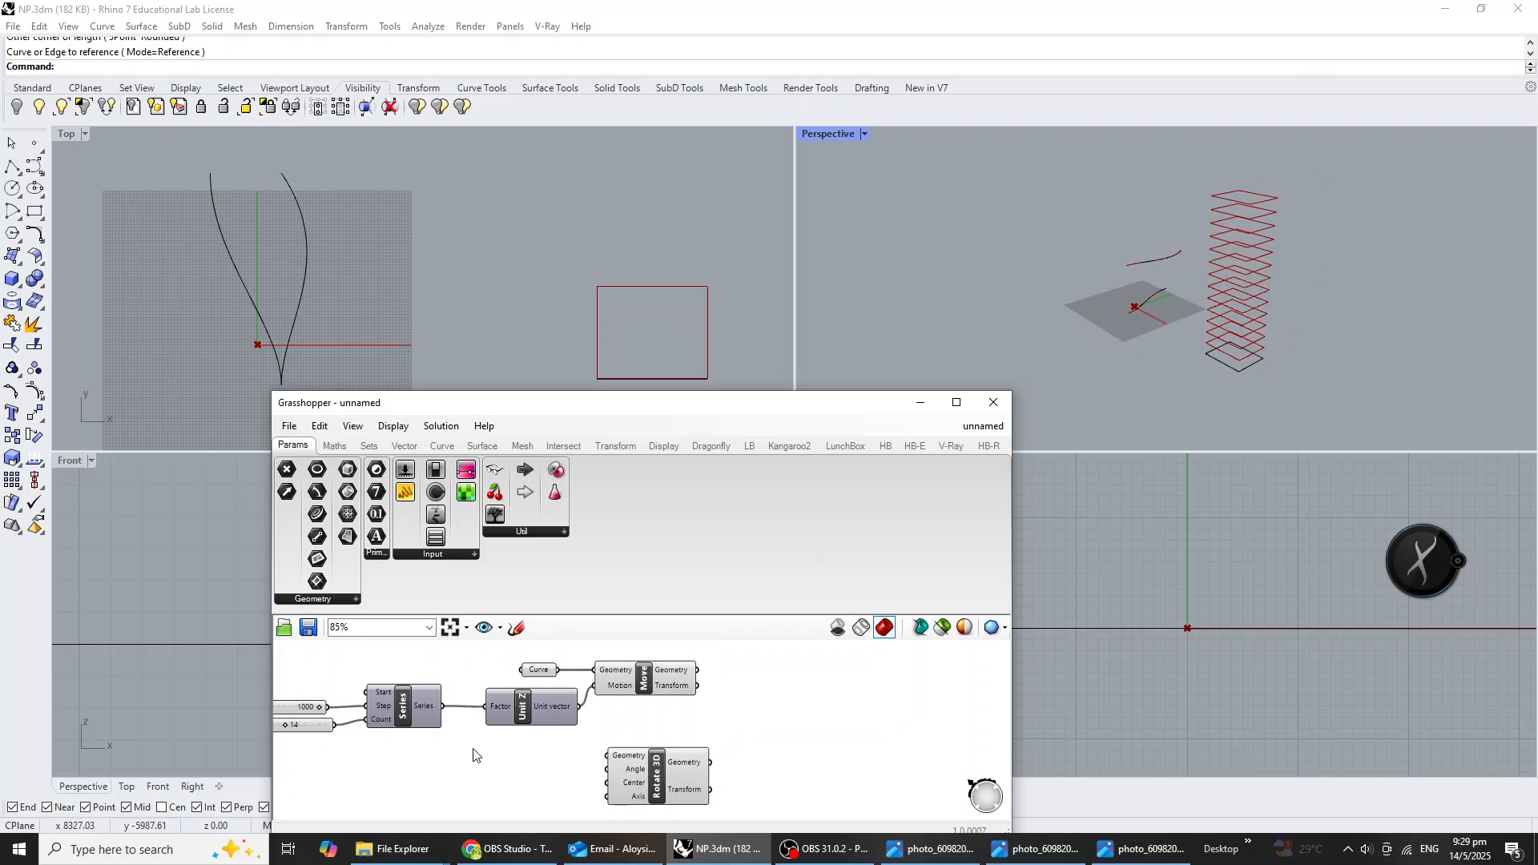
right_drag(472, 754, 559, 765)
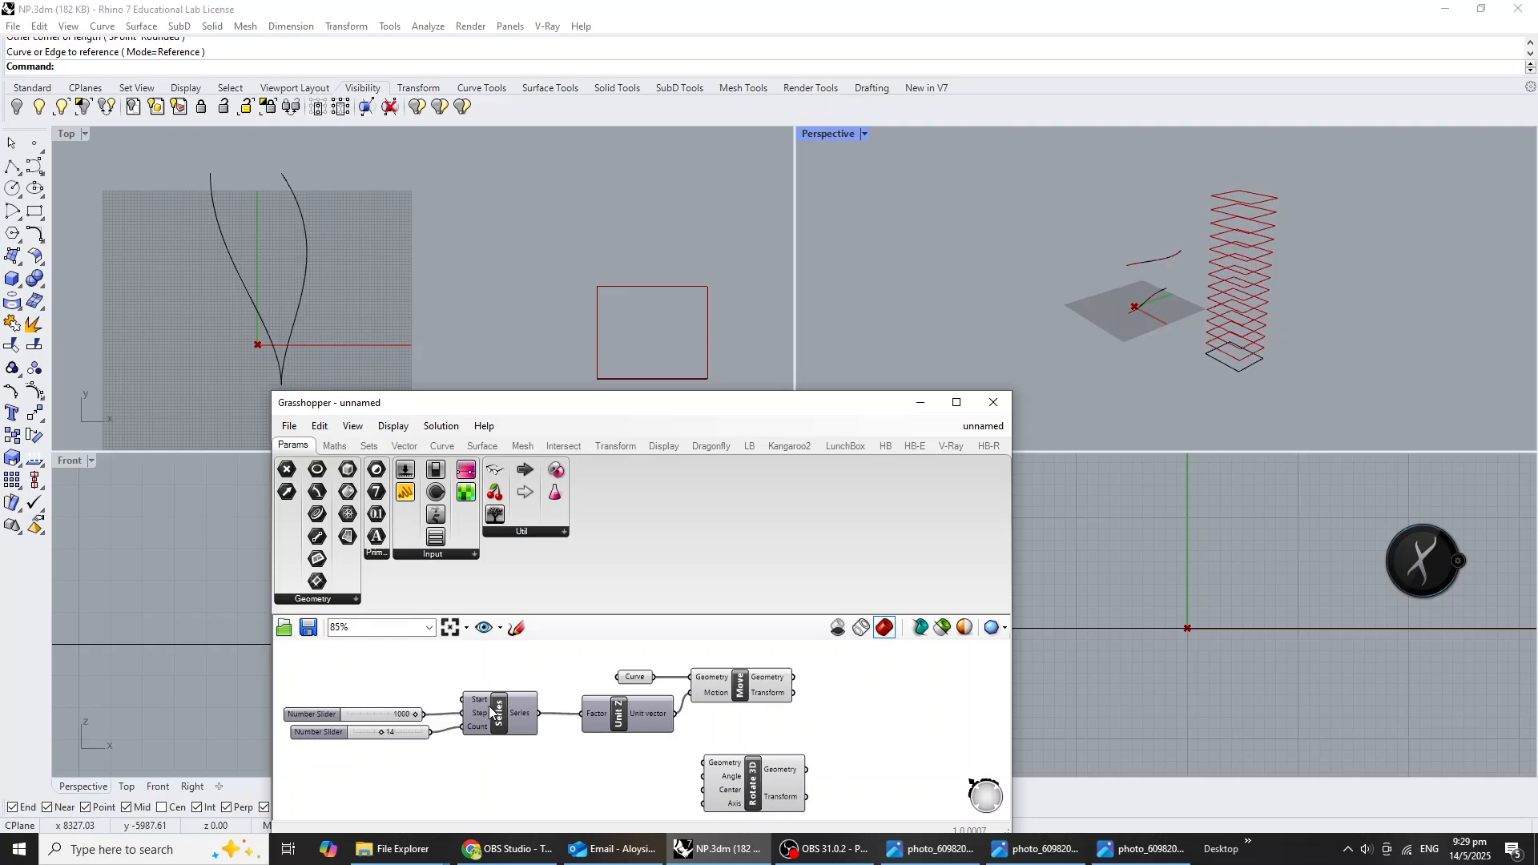
drag(756, 788, 882, 775)
drag(793, 677, 830, 749)
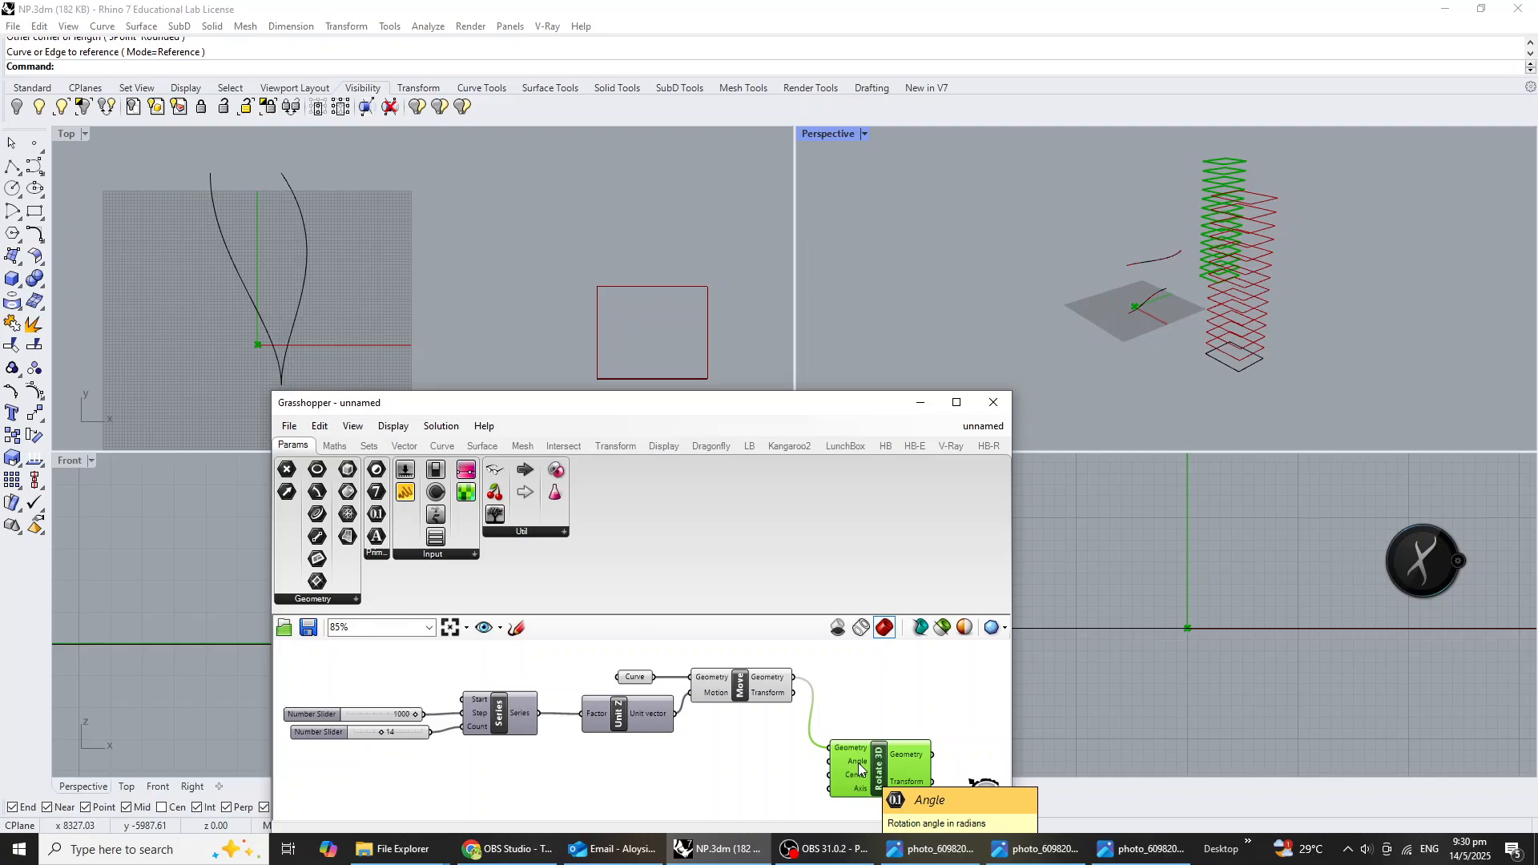
Set the Angle input of Rotate 3D to use degrees.
scroll(858, 762, up, 4)
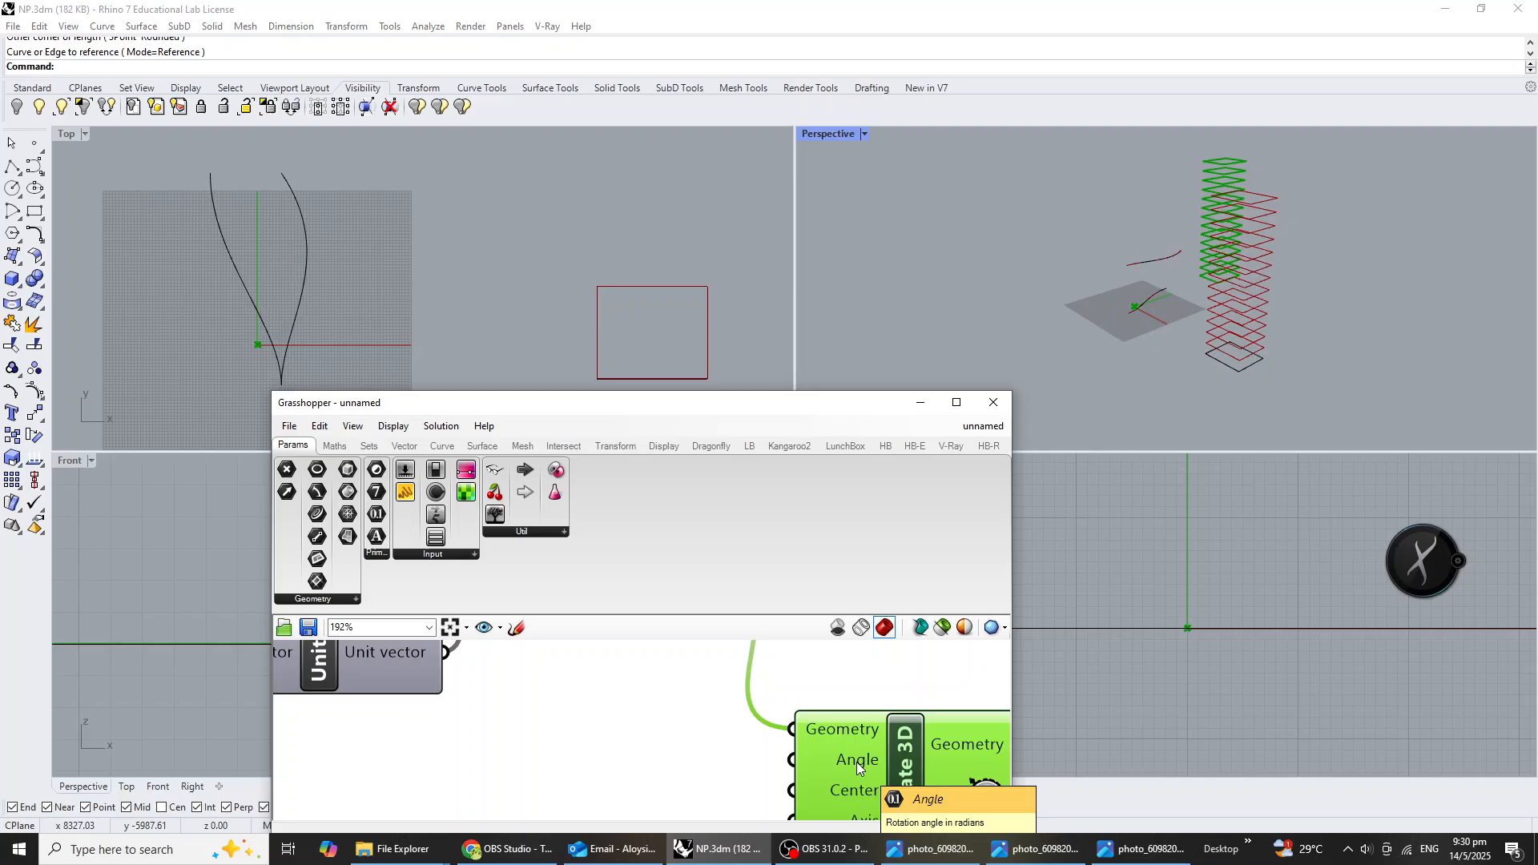
right_click(856, 763)
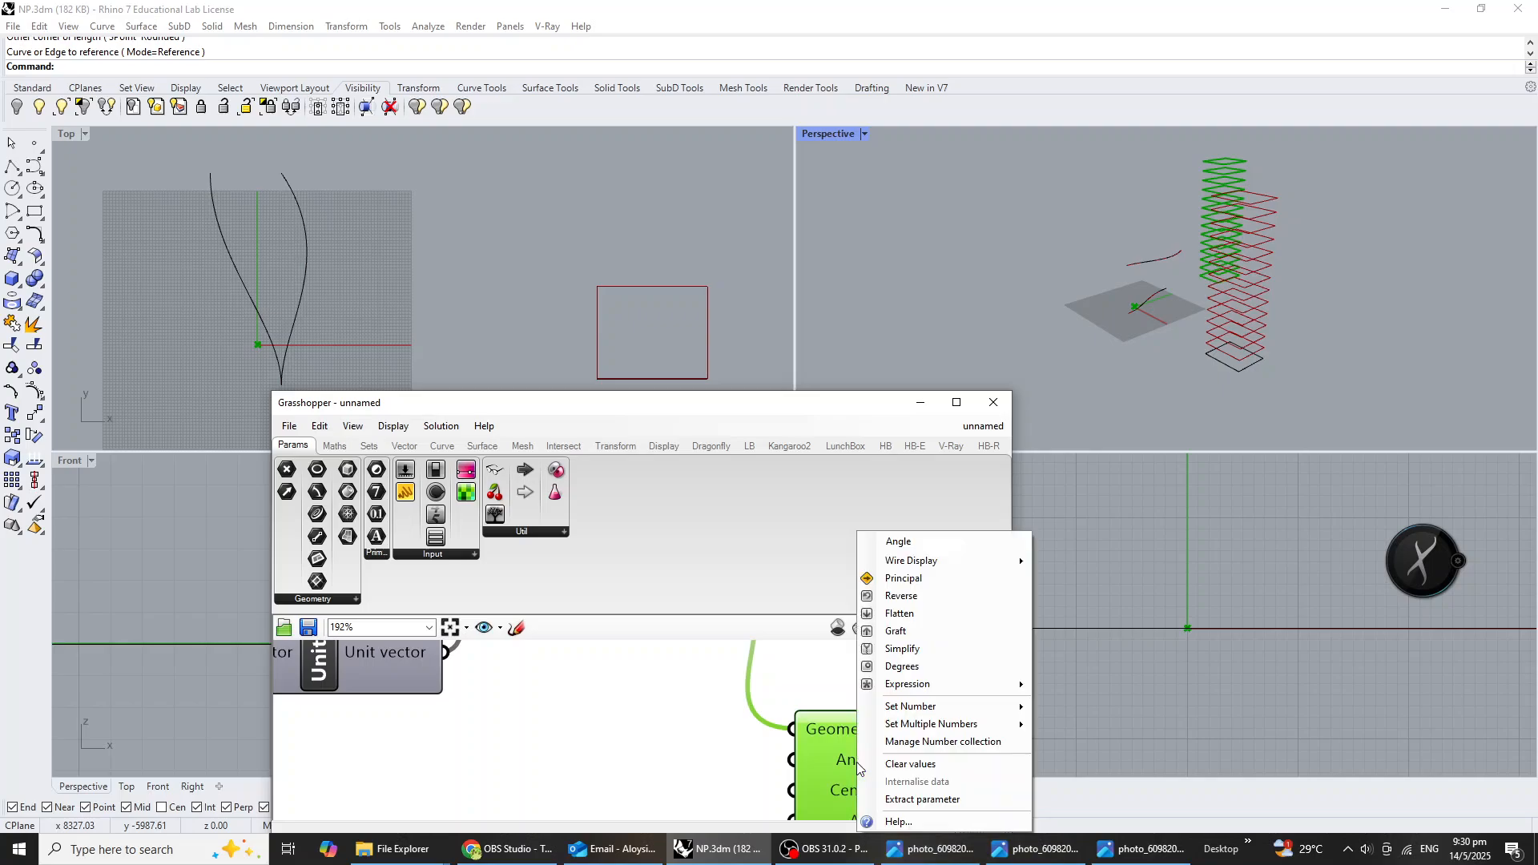
click(1000, 676)
scroll(846, 756, down, 5)
scroll(846, 756, up, 3)
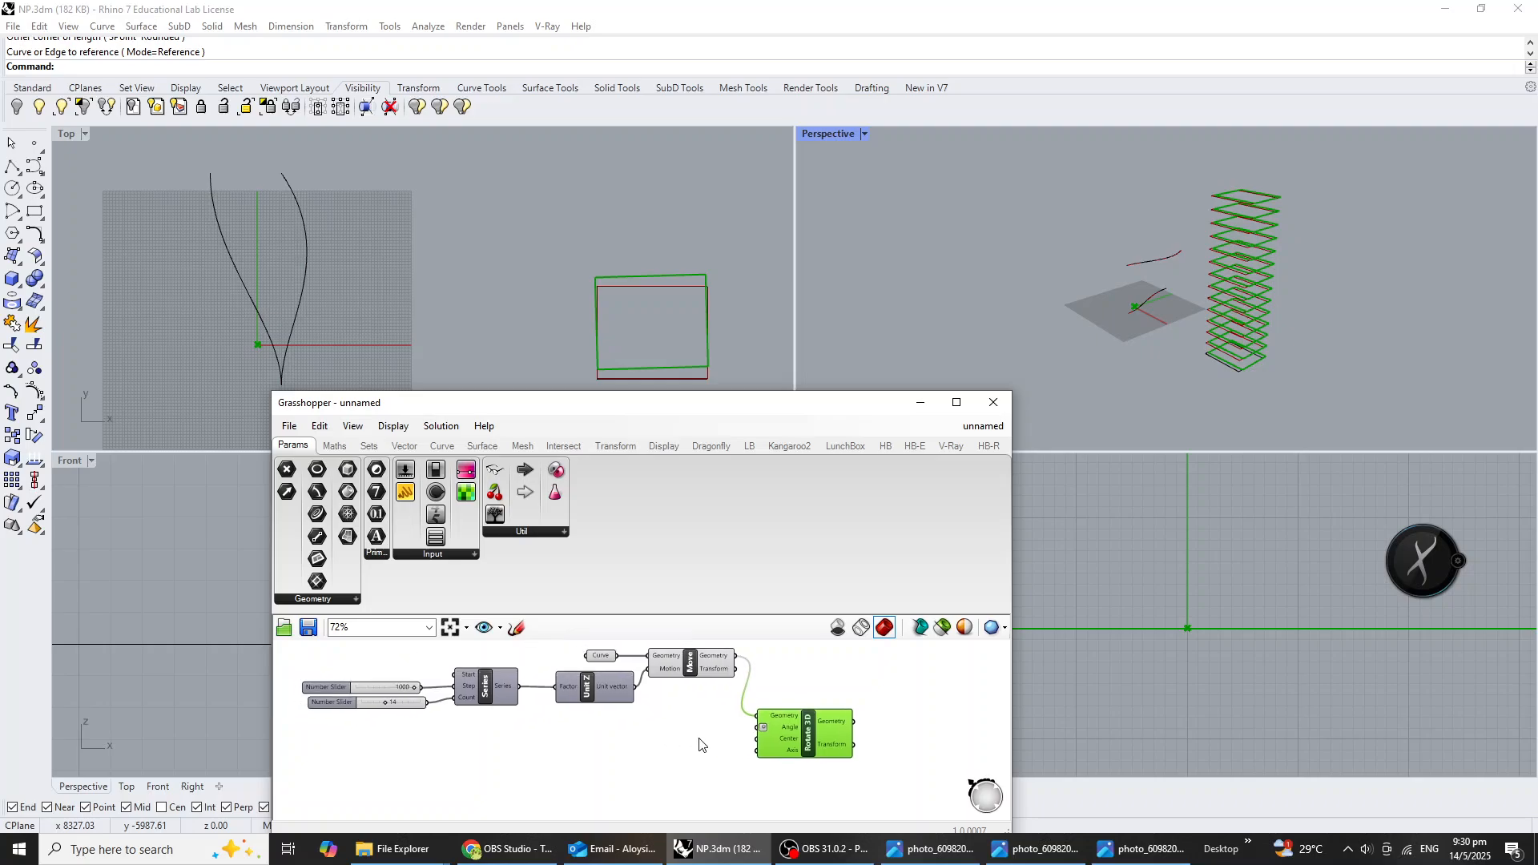
Insert an Area component, feed it the Geometry output of Move and connect its Centroid to the Center input of Rotate 3D.
scroll(906, 722, down, 2)
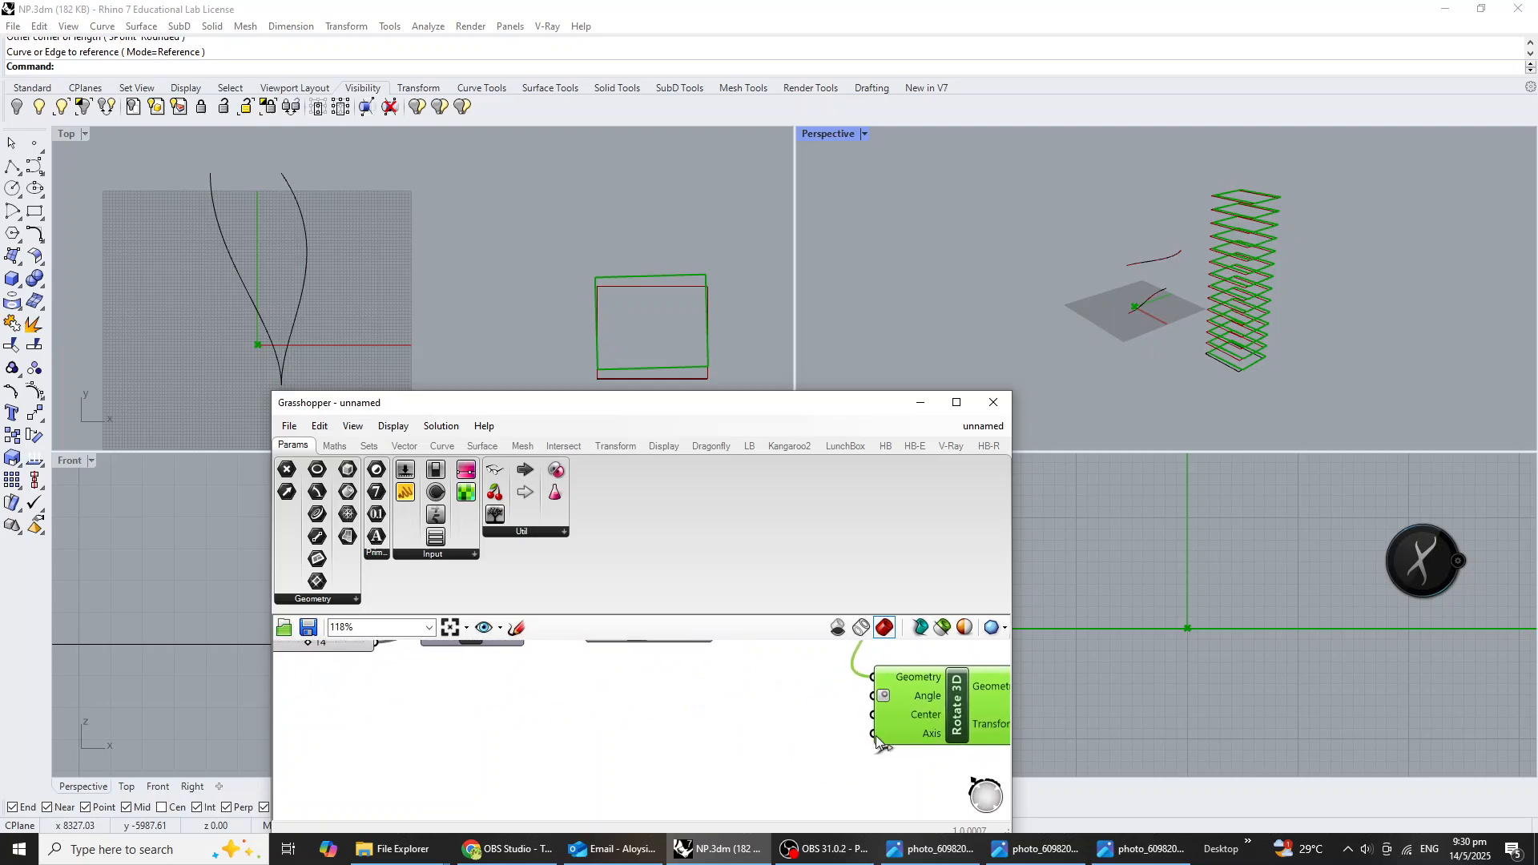
right_drag(905, 722, 878, 756)
double_click(721, 742)
text(area)
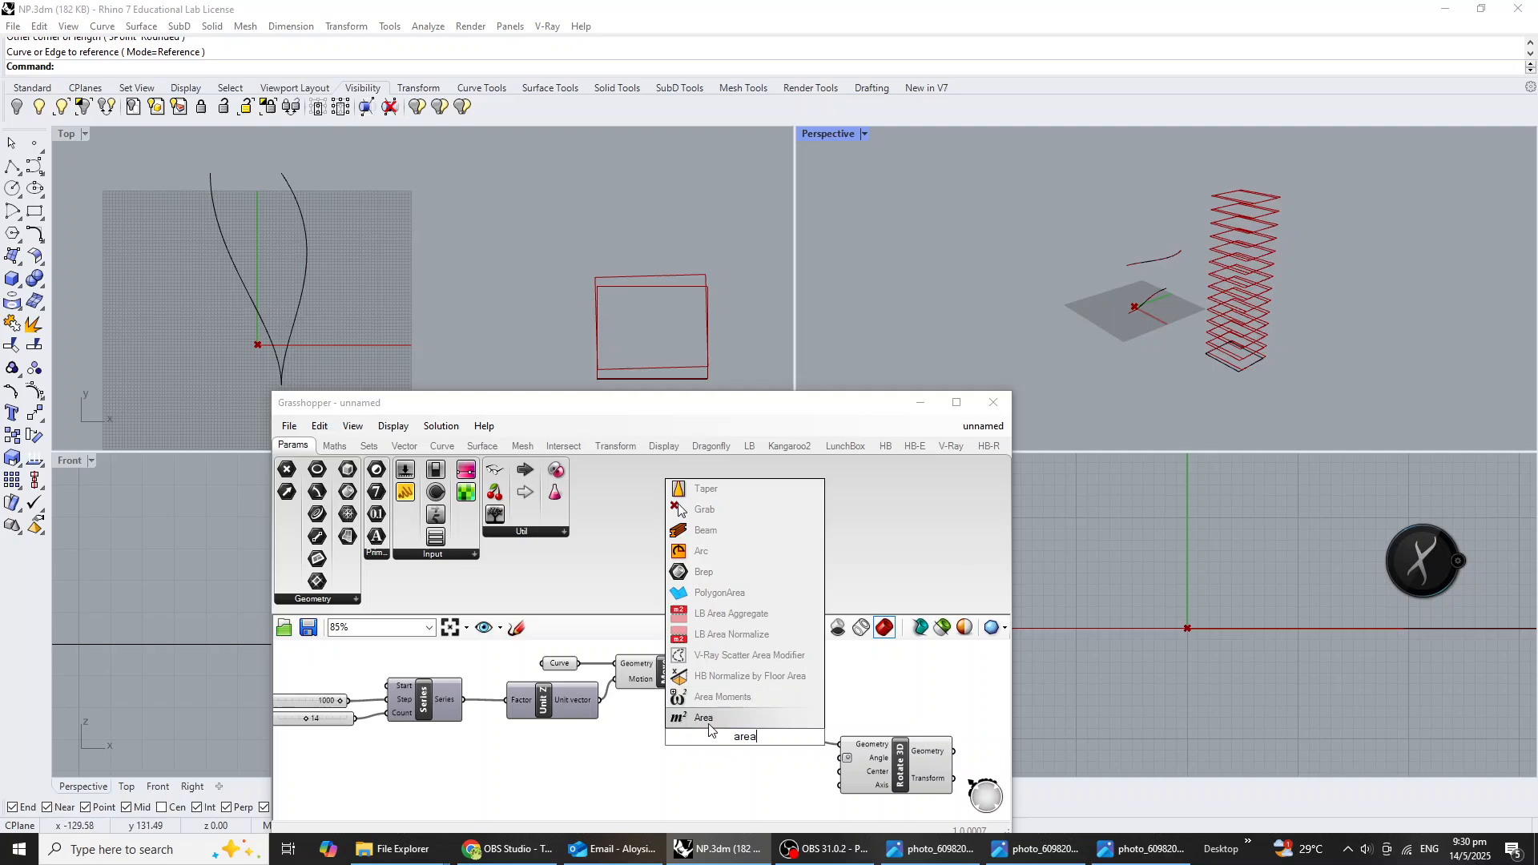
click(750, 715)
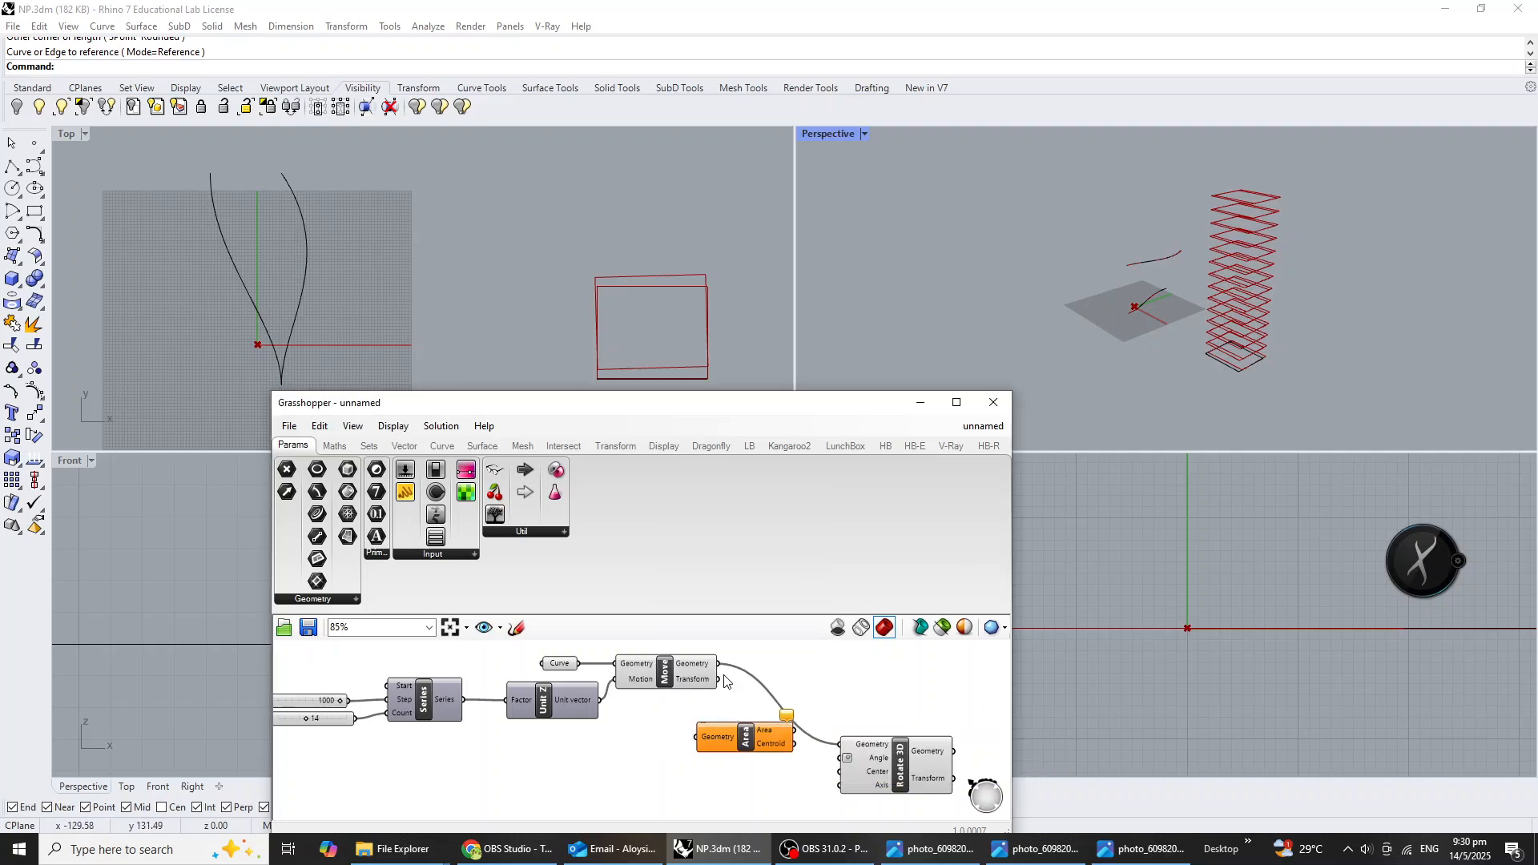
drag(723, 666, 695, 737)
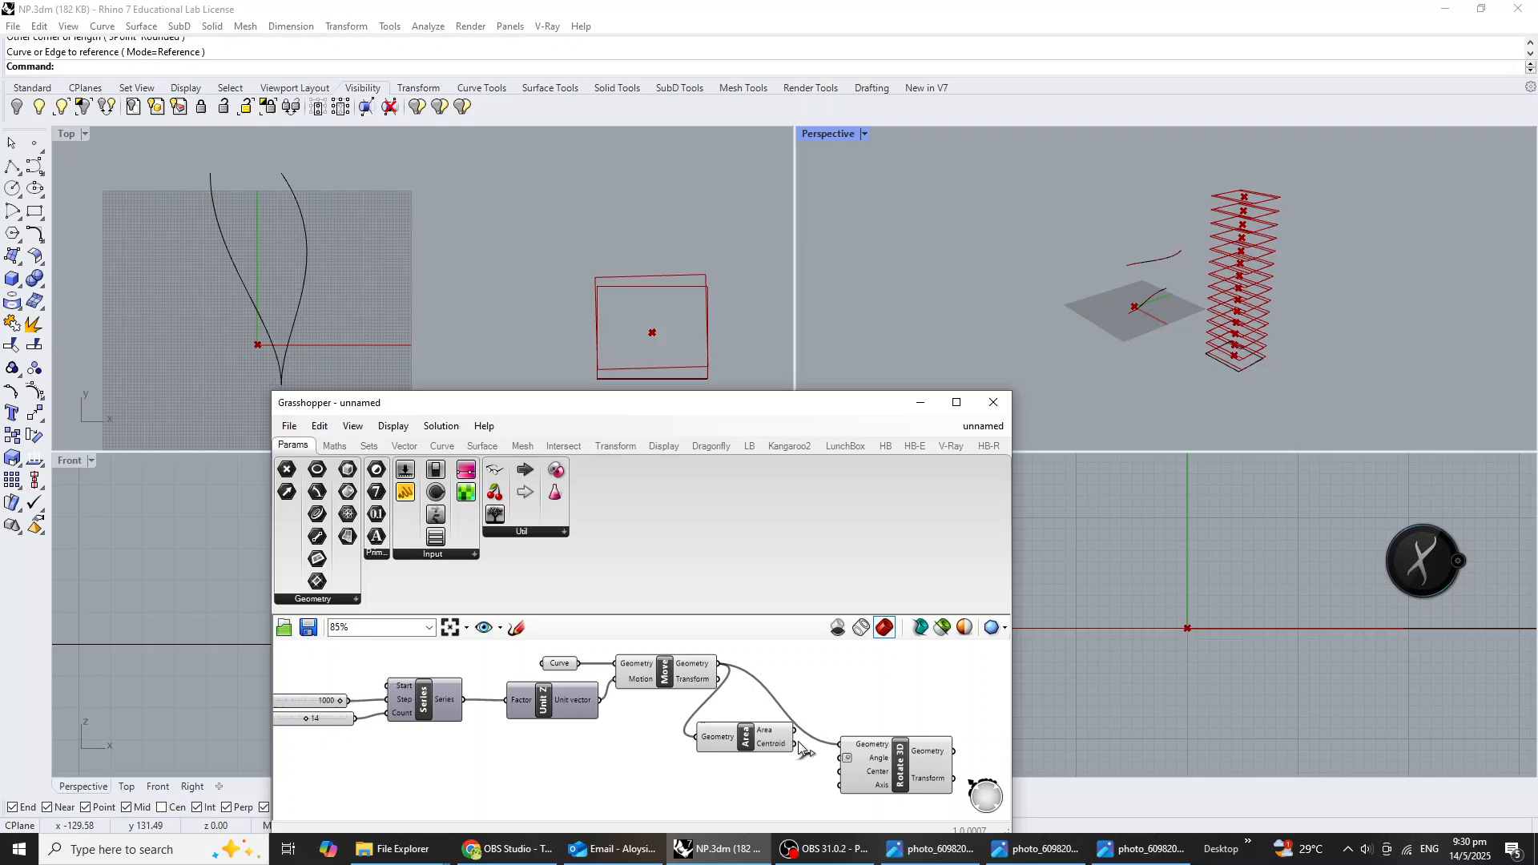
drag(795, 743, 756, 771)
scroll(872, 789, up, 2)
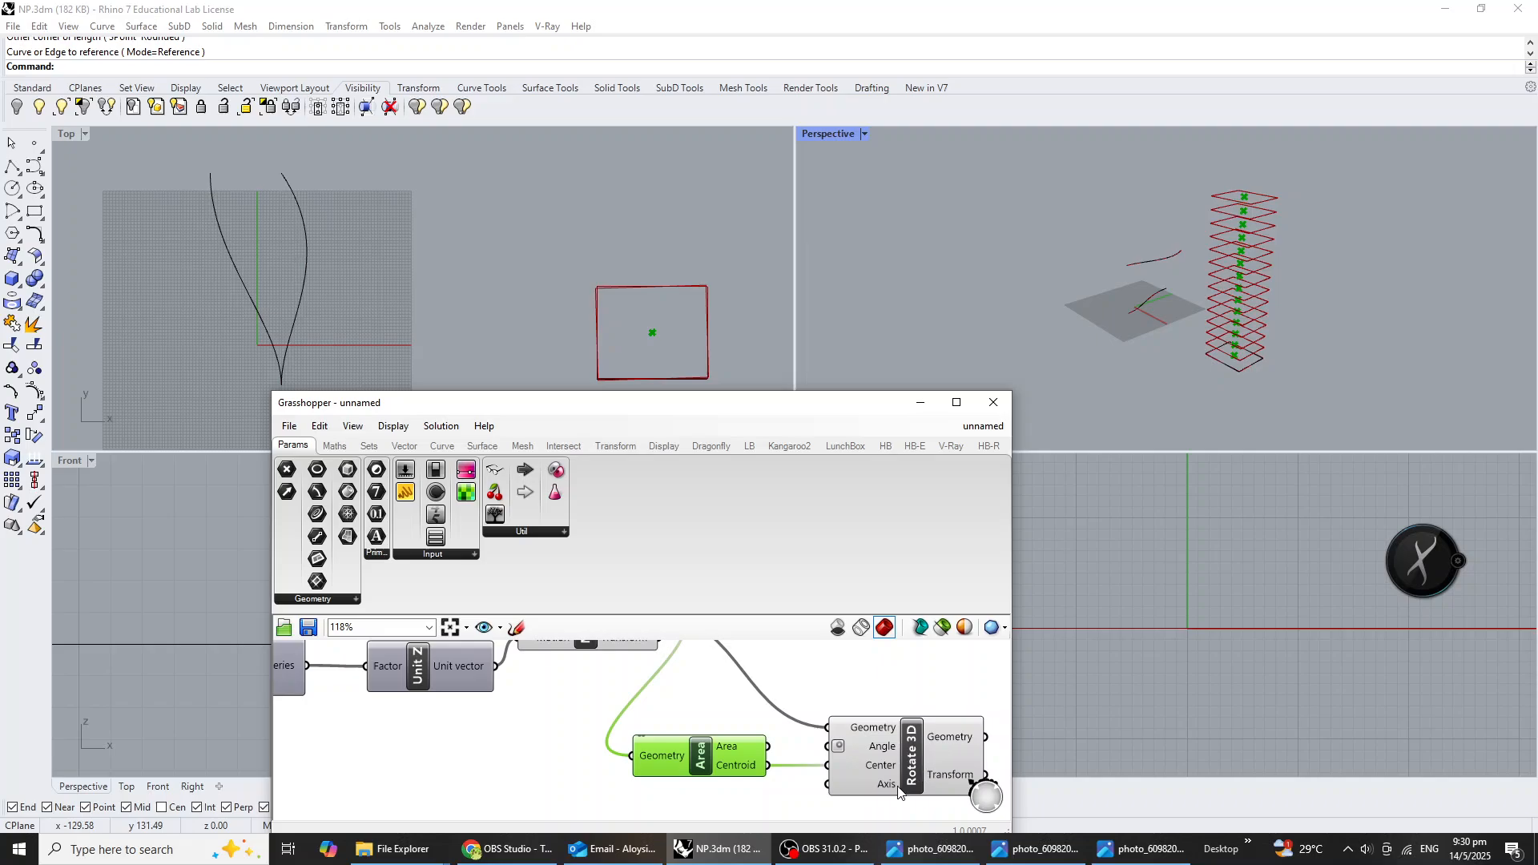
right_drag(1268, 378, 1245, 374)
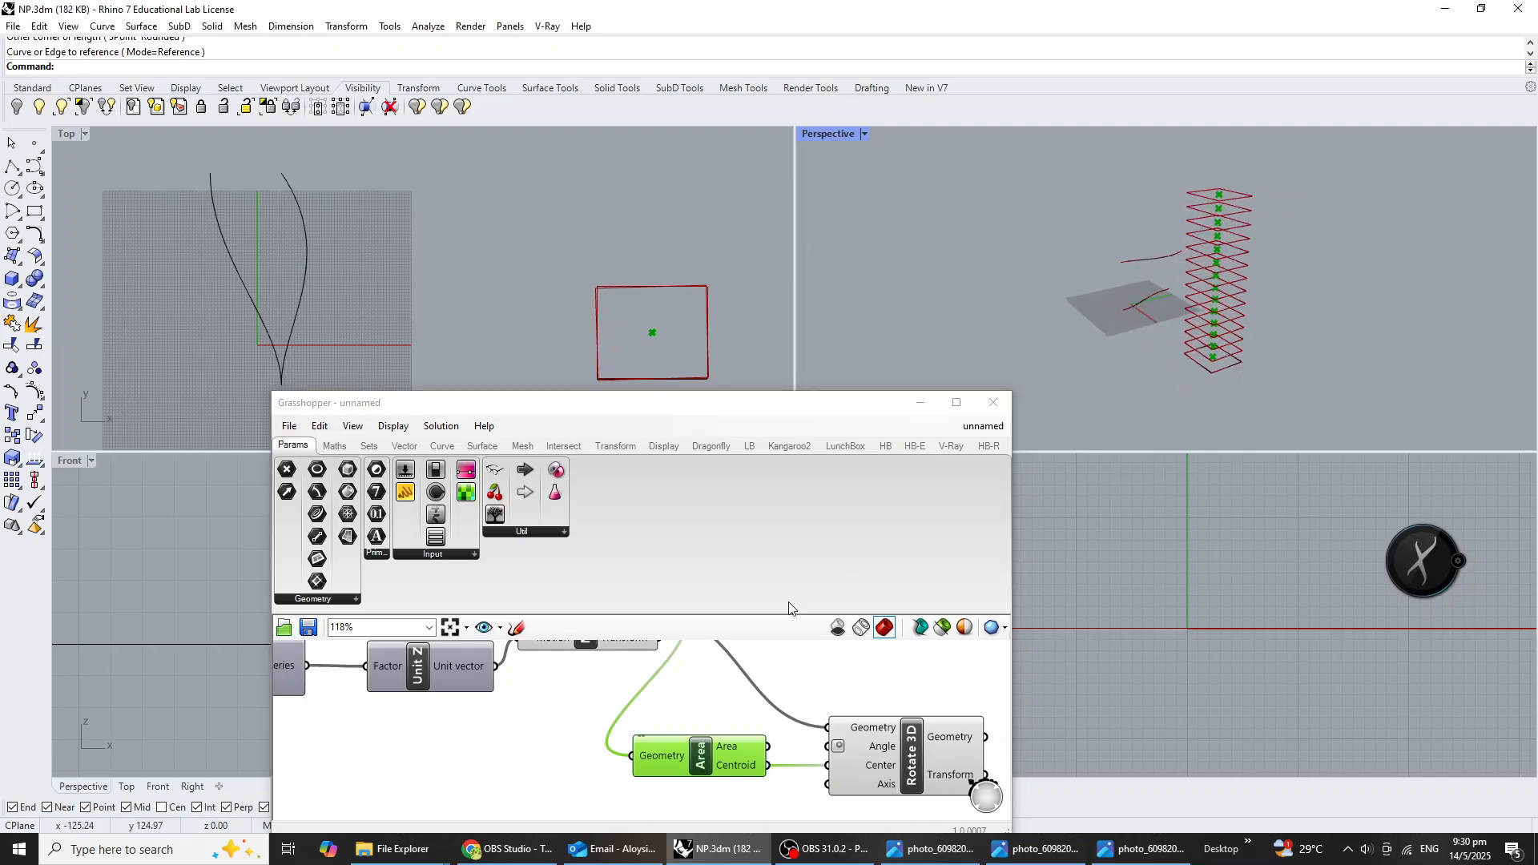
Shift the Rotate 3D and Area components farther from Move to free up canvas space.
scroll(712, 754, down, 2)
right_drag(681, 776, 694, 795)
right_drag(816, 795, 790, 761)
drag(824, 745, 892, 752)
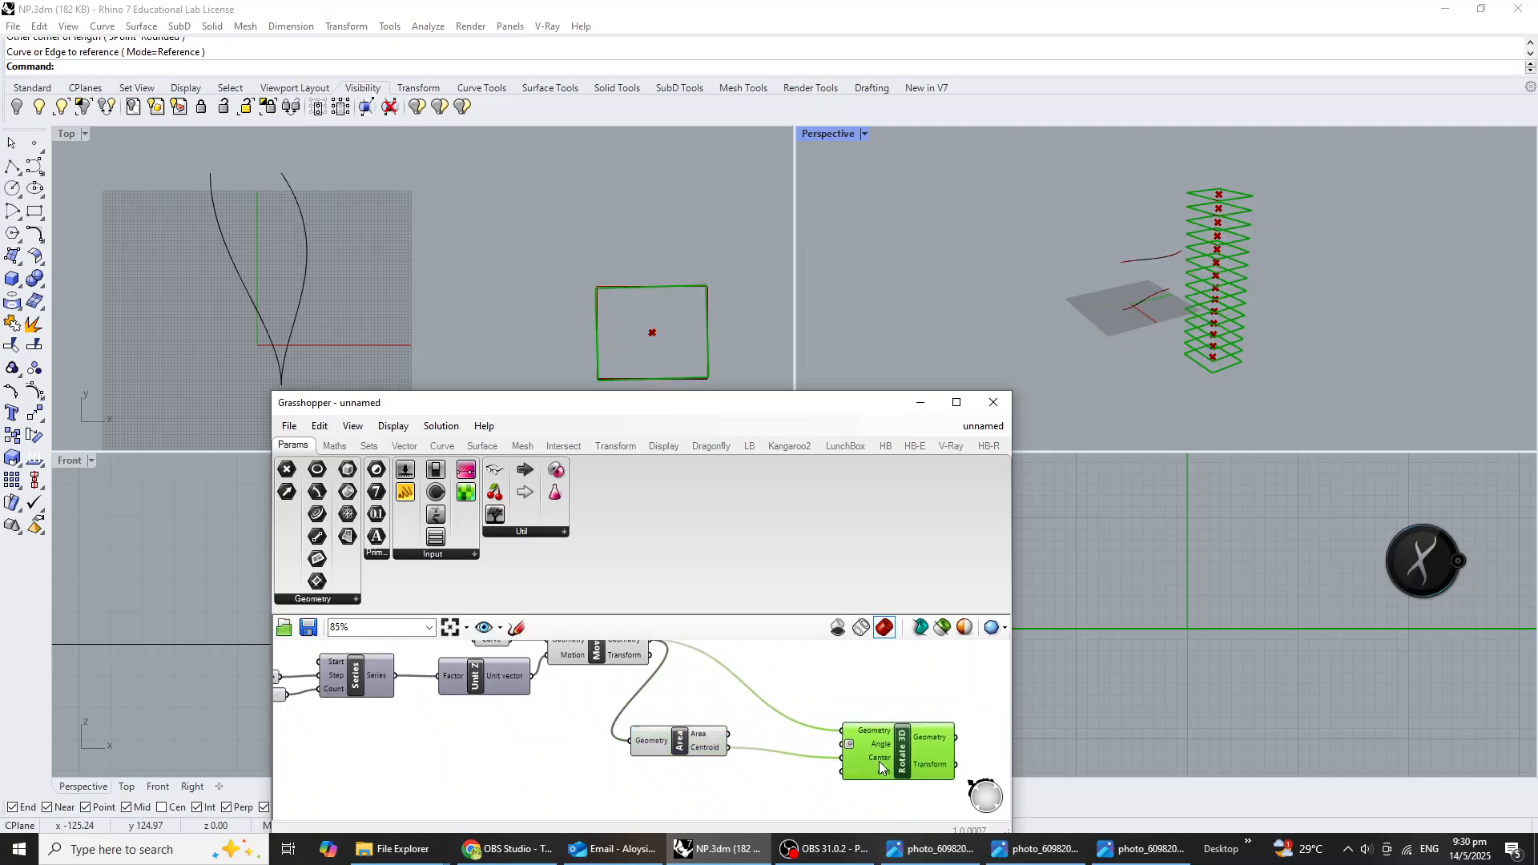
drag(688, 748, 748, 746)
Duplicate the Series component with its 1000 and 14 sliders and place the copy below Unit Z.
right_drag(530, 779, 650, 769)
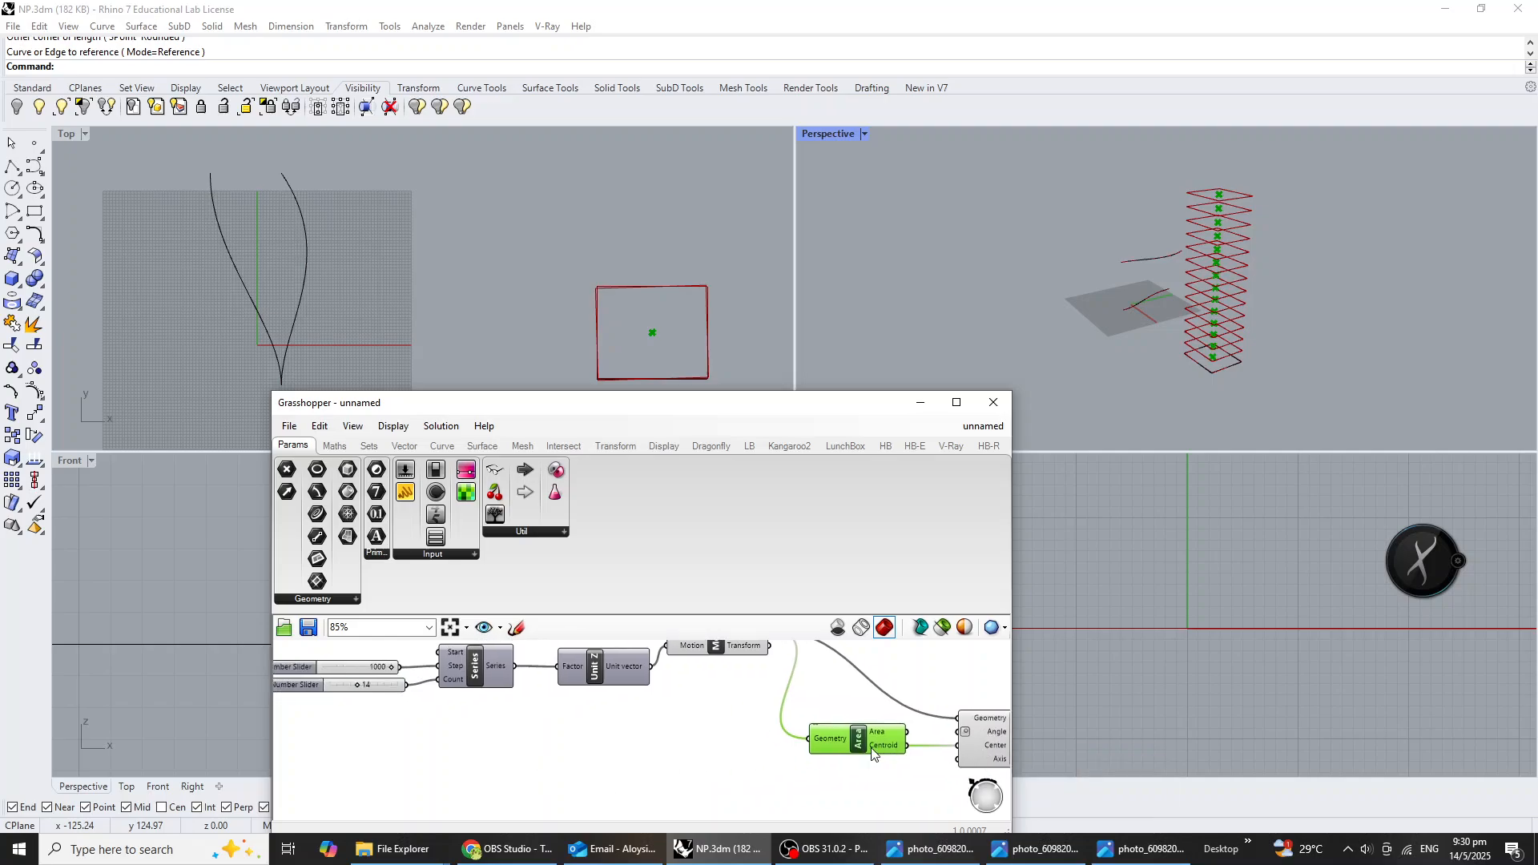
right_drag(644, 744, 589, 745)
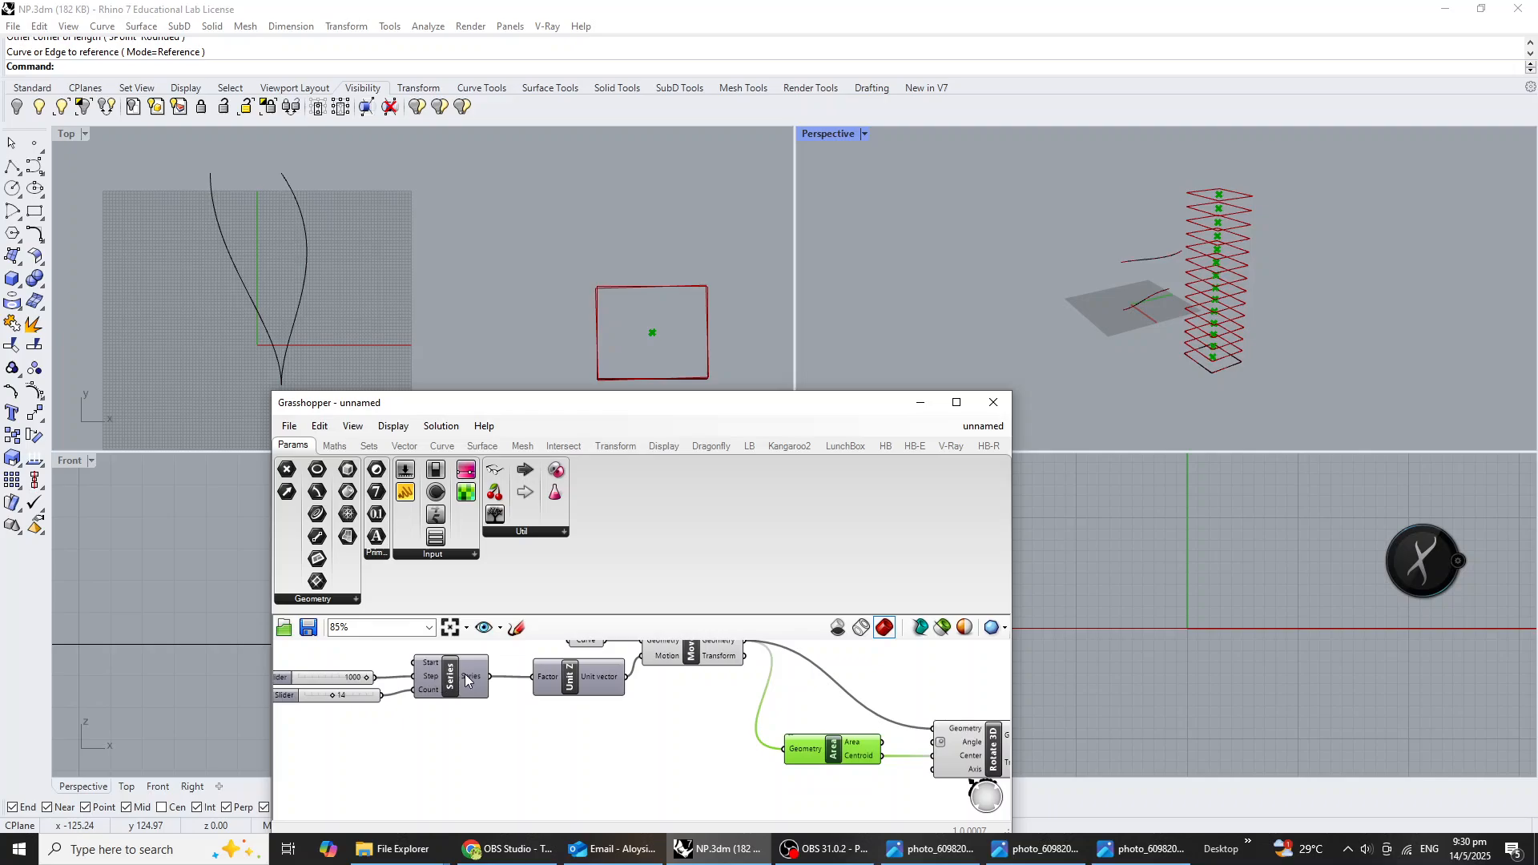
mouse_move(468, 680)
right_drag(478, 735, 504, 731)
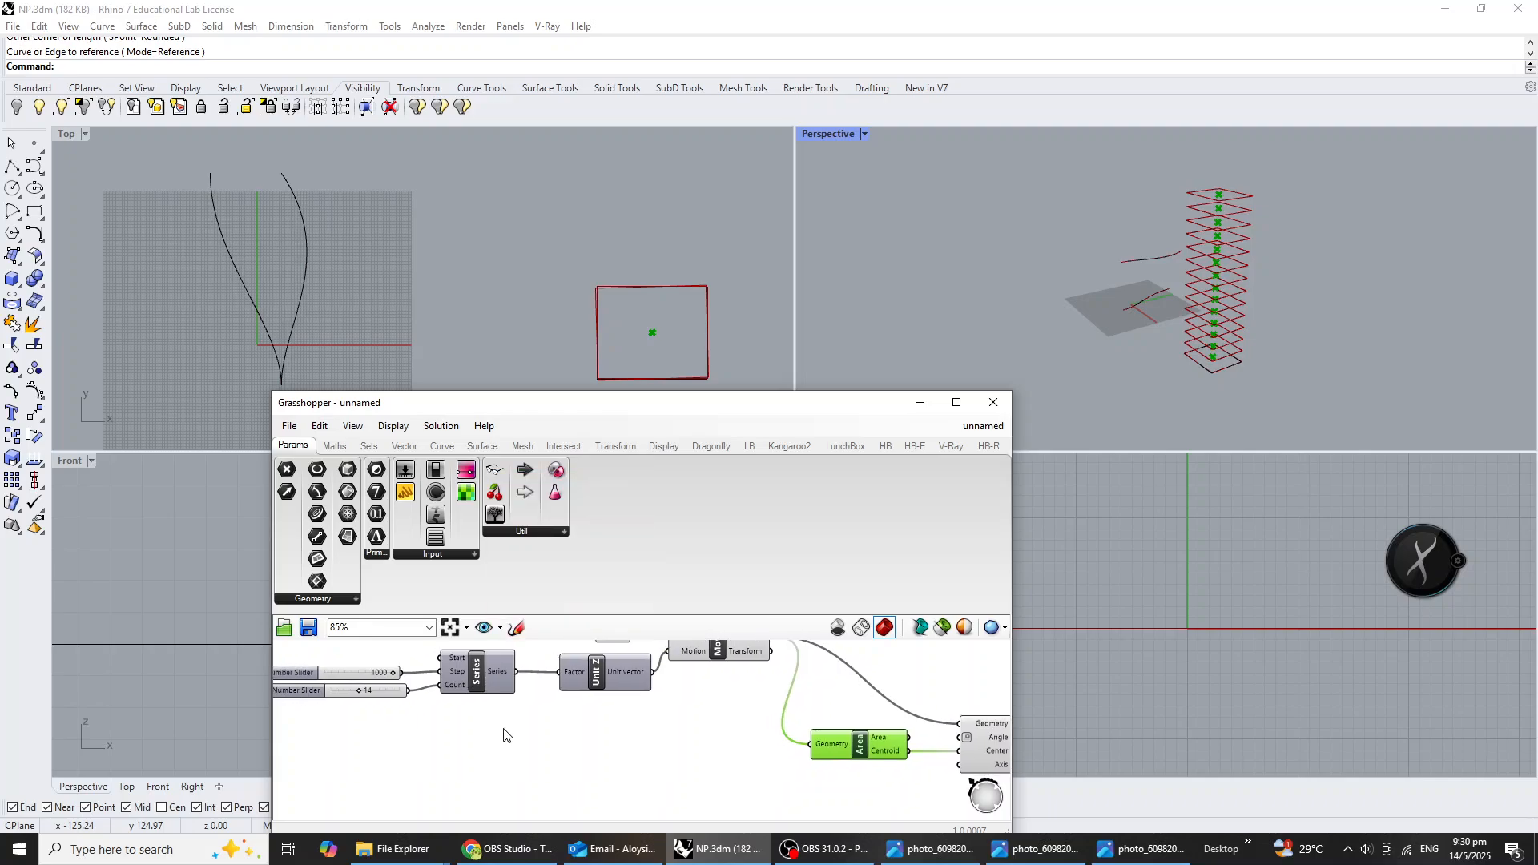
drag(505, 730, 364, 647)
drag(478, 679, 663, 746)
click(760, 783)
Try a value of 23 on the copied Step slider and set the copied Count slider to 14.
scroll(637, 761, up, 5)
scroll(637, 760, up, 2)
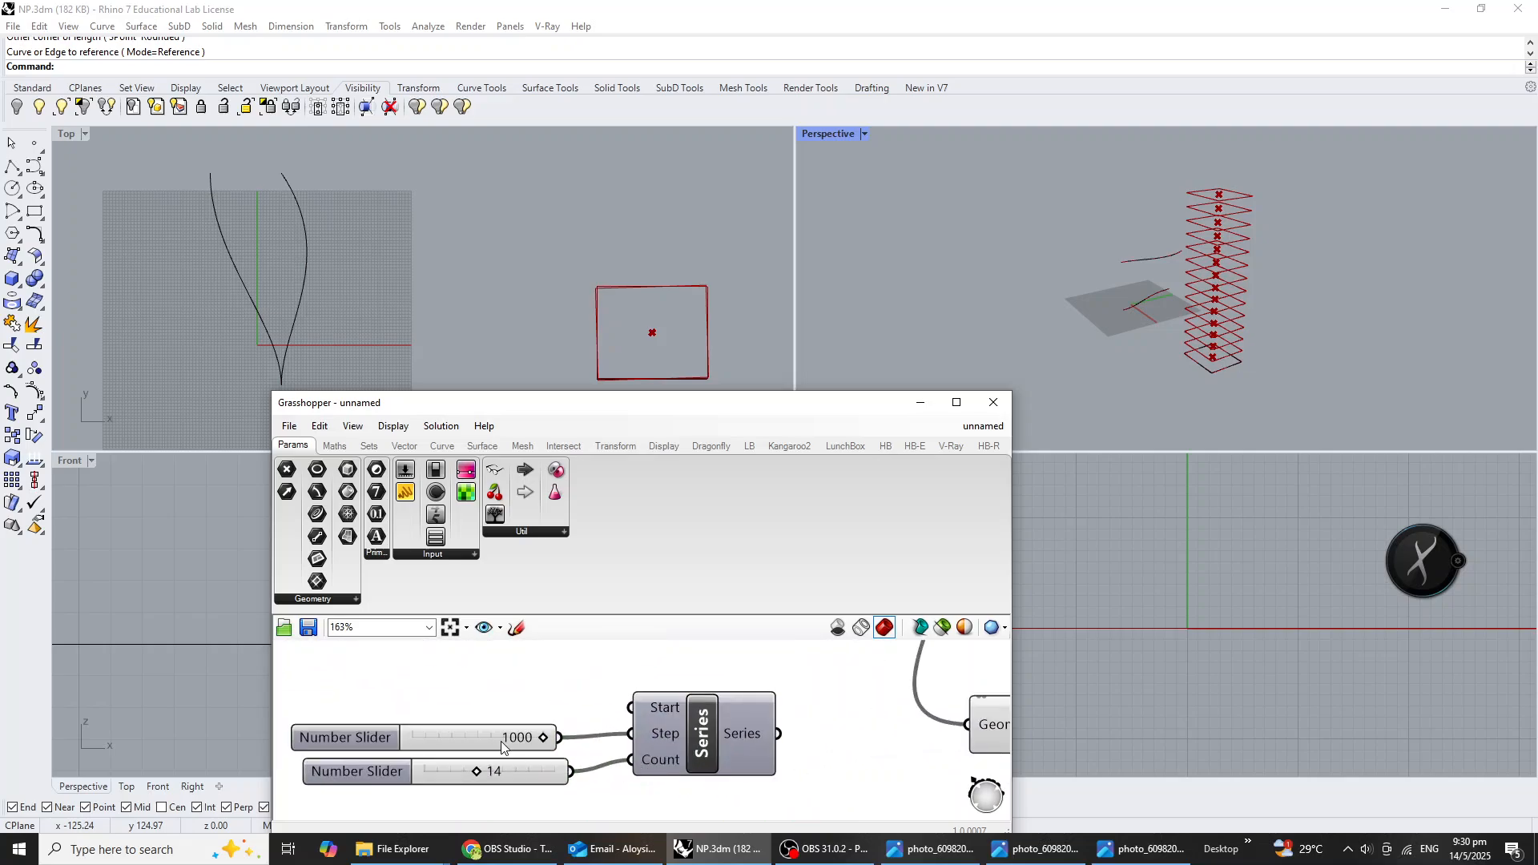
scroll(589, 769, down, 7)
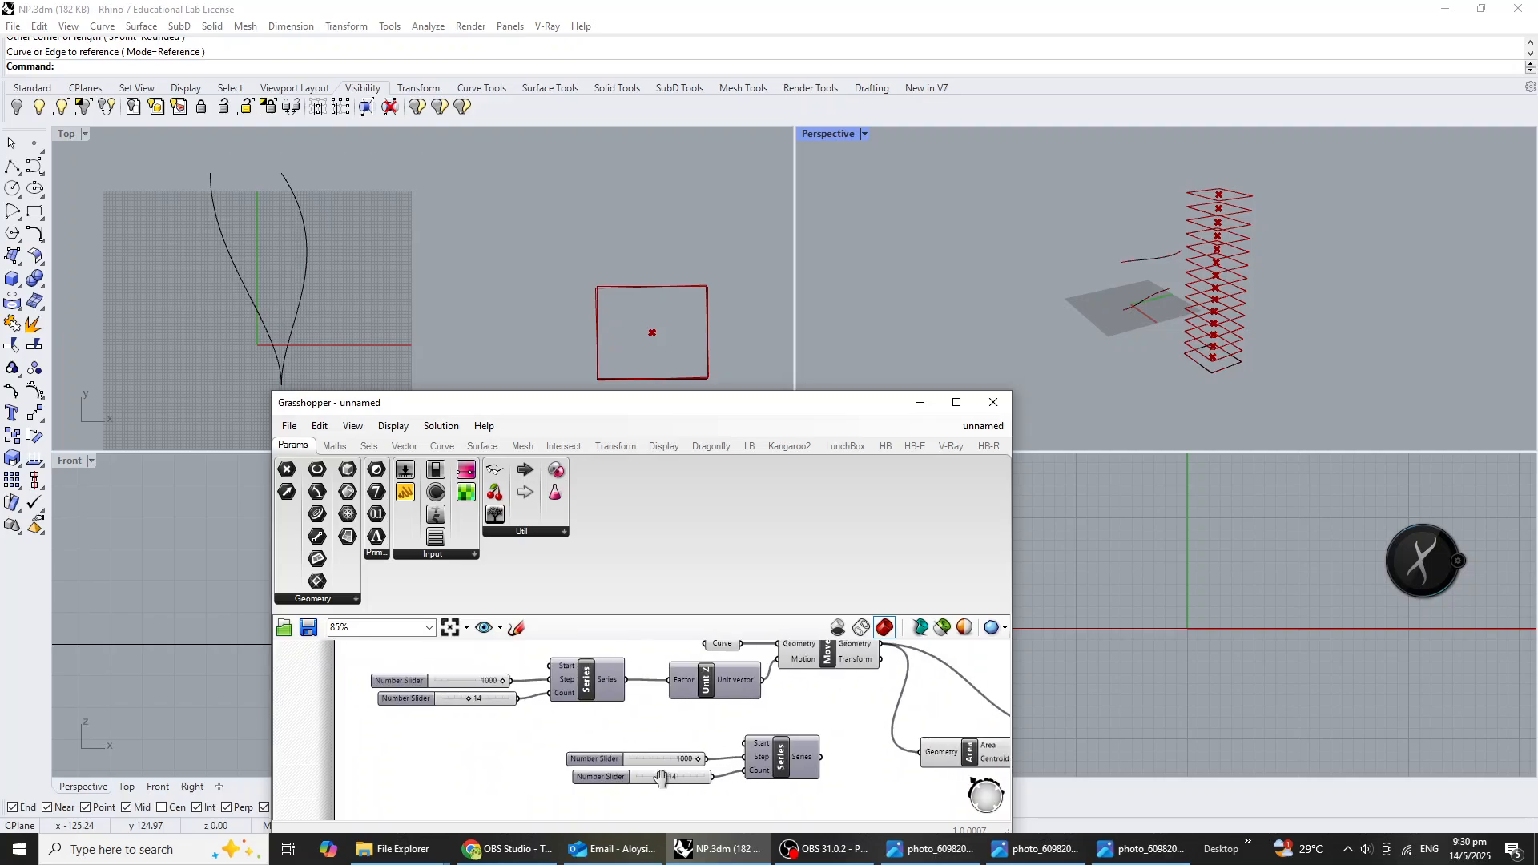
scroll(589, 777, up, 3)
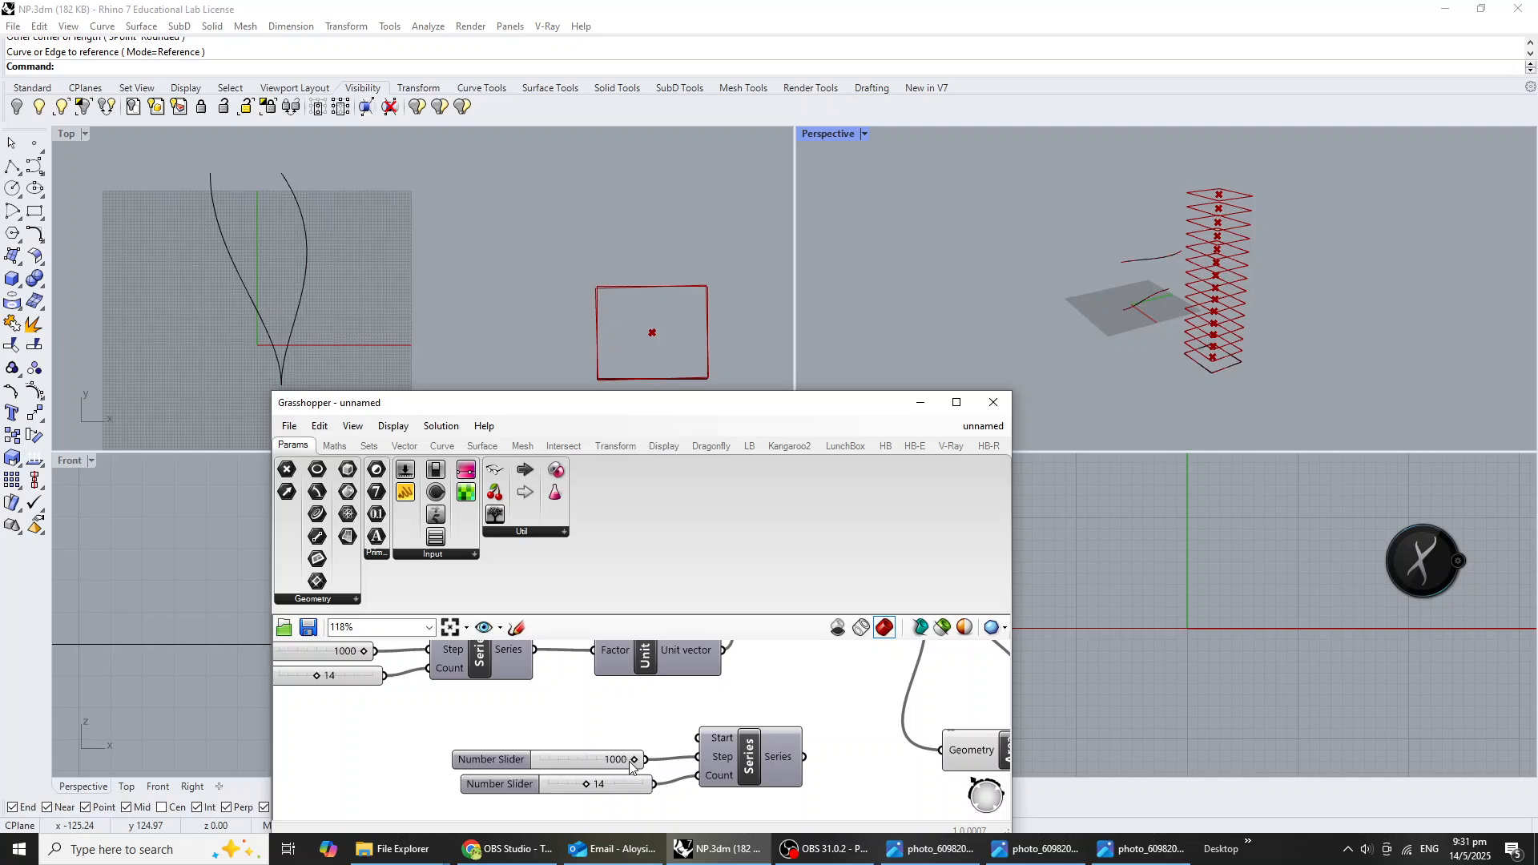
drag(635, 759, 552, 774)
right_drag(421, 719, 452, 735)
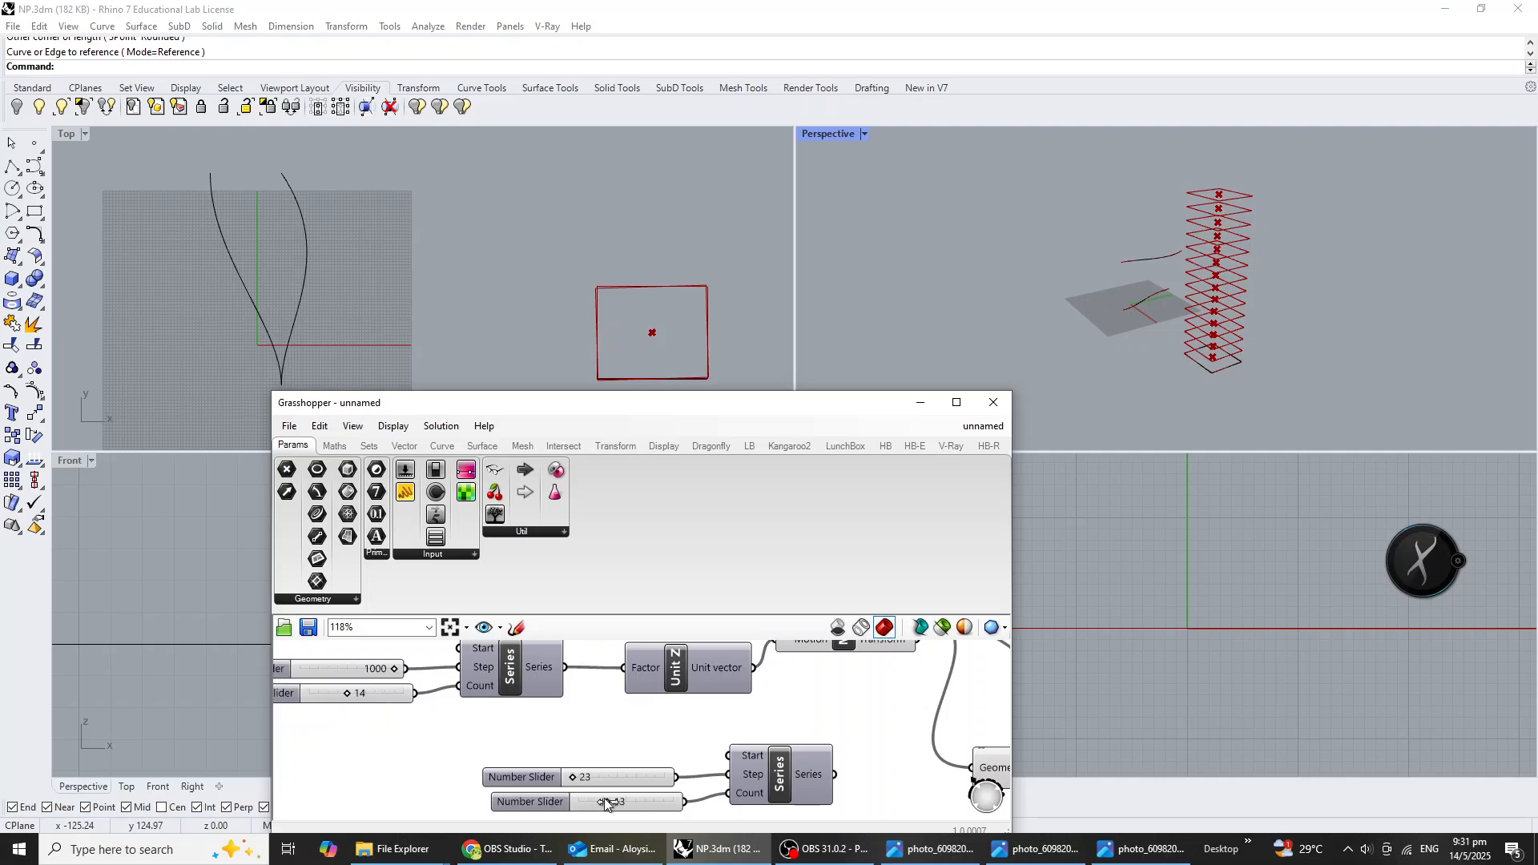
right_drag(603, 799, 677, 780)
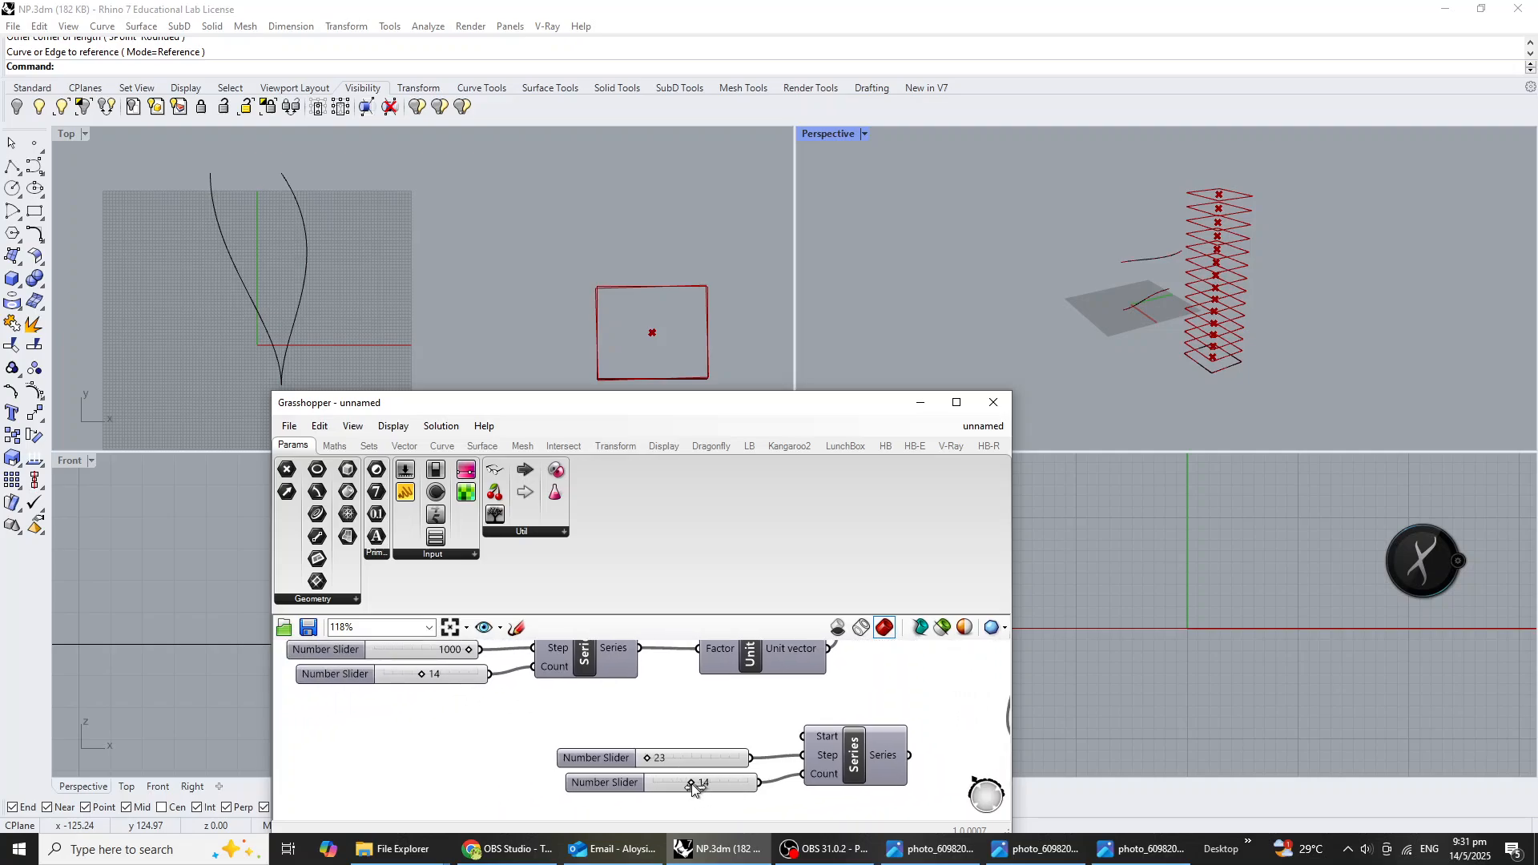
Delete the copied Step slider and add a number slider with value 360 in its place.
click(597, 757)
key(Delete)
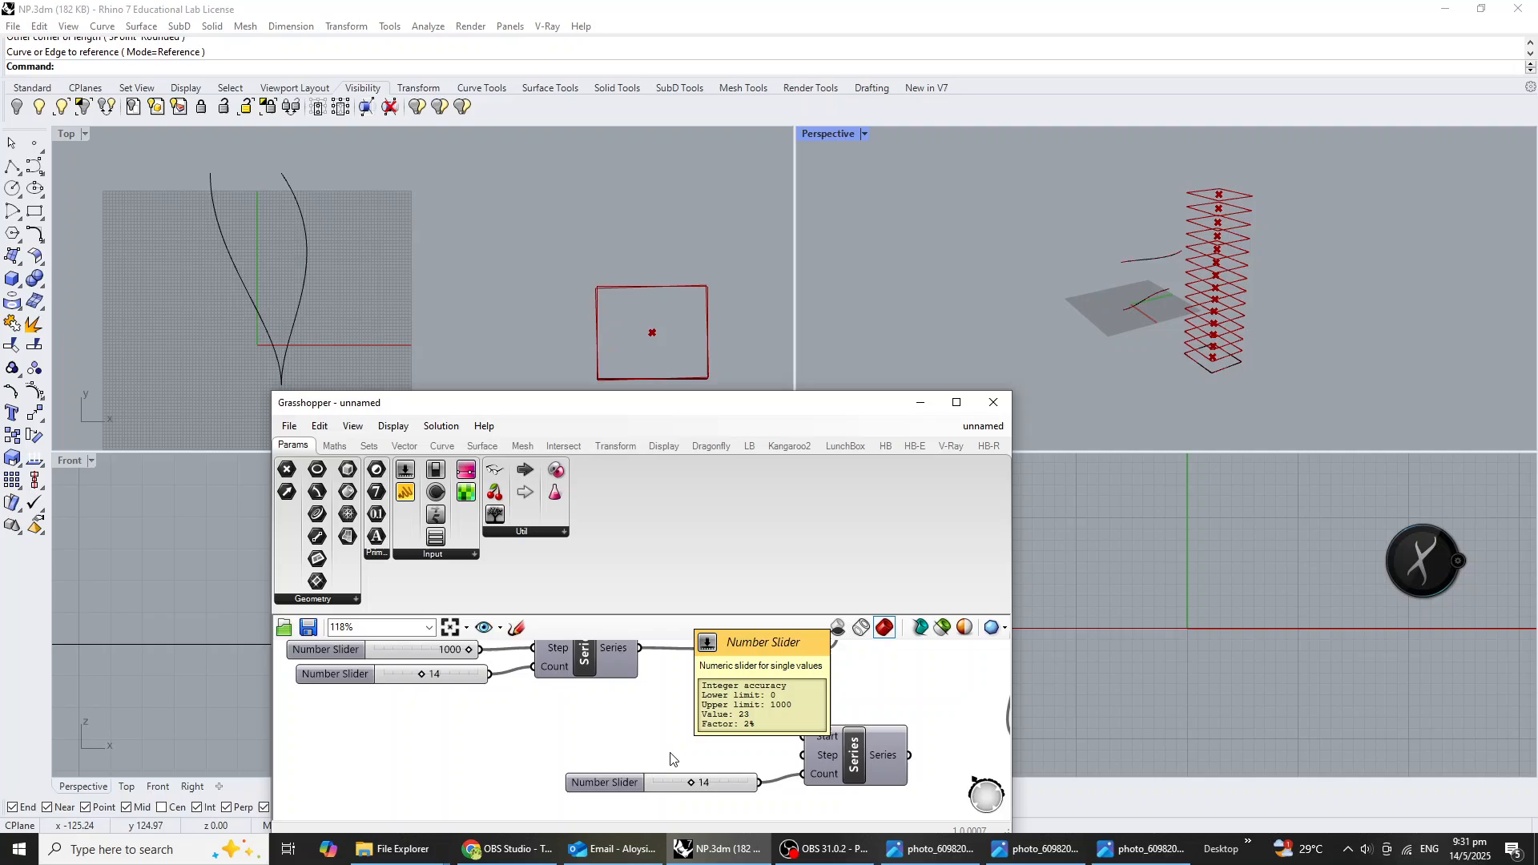
double_click(563, 733)
text(360)
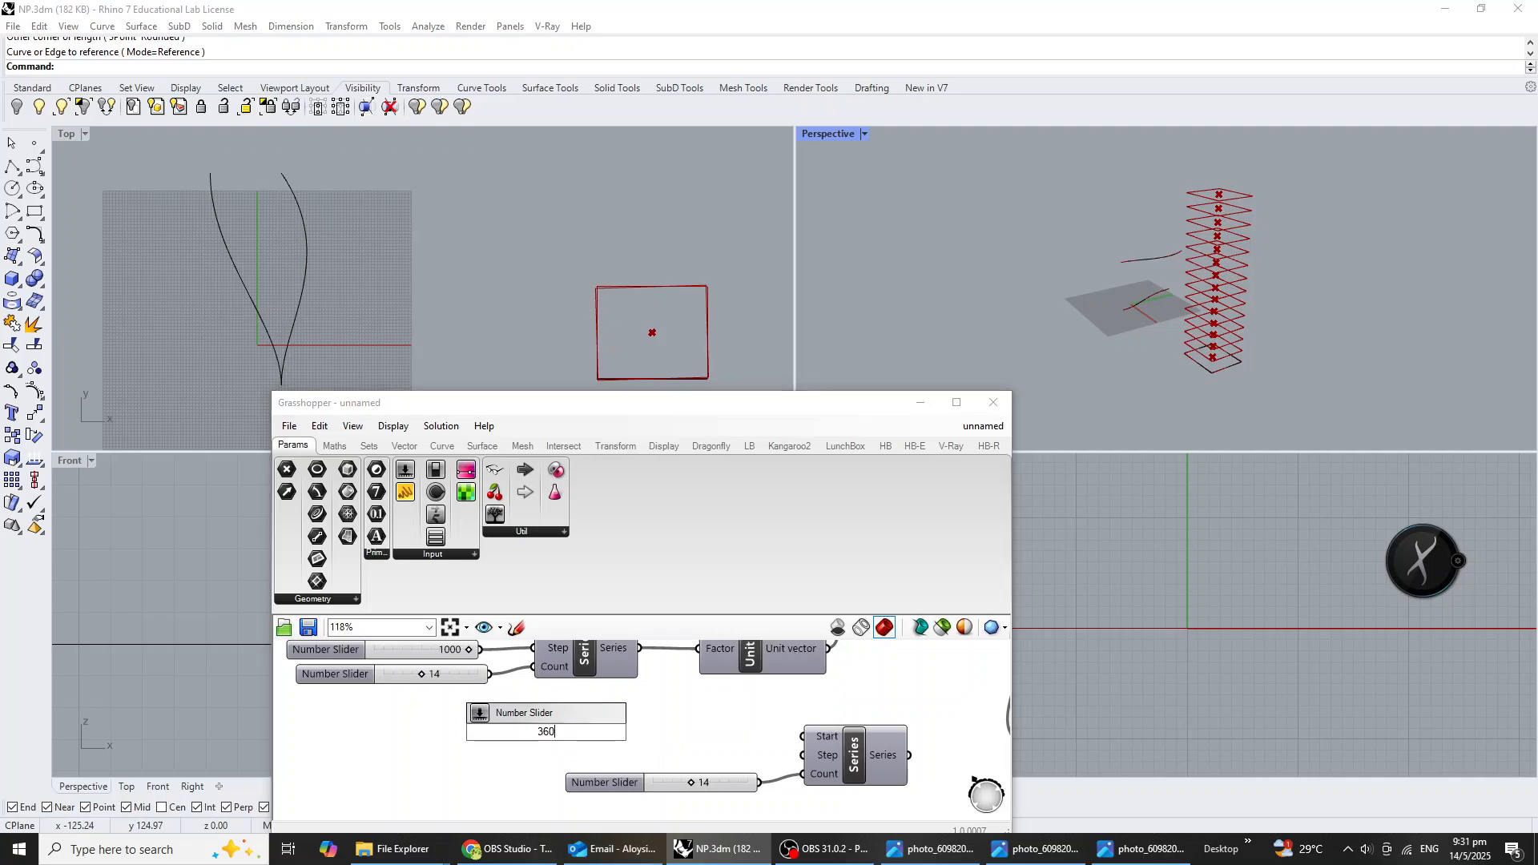
key(Return)
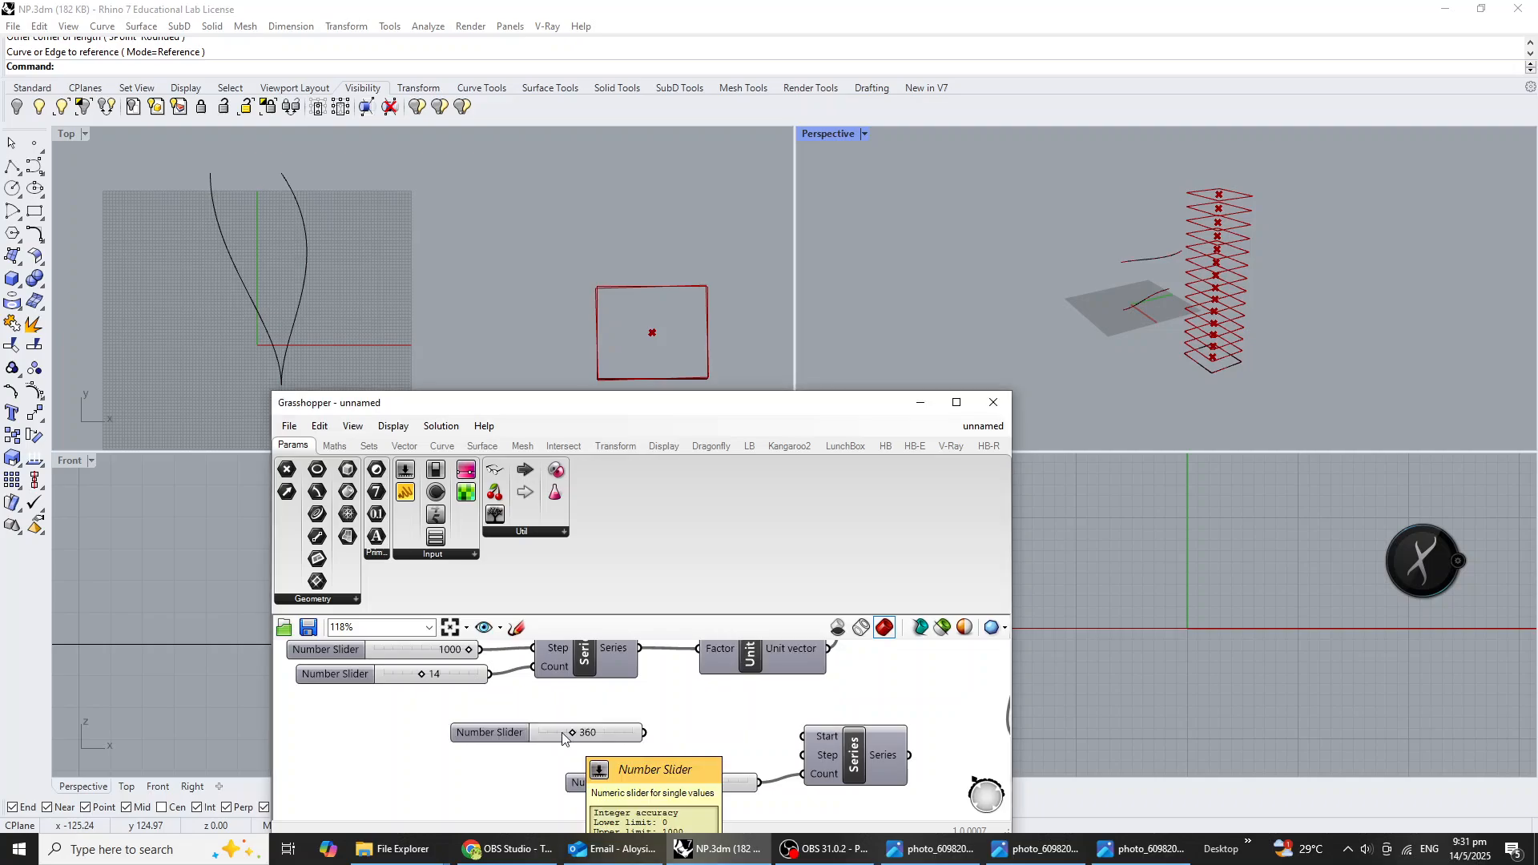
Insert a Division component, connecting the 360 slider to input A and the original Count slider of 14 to input B.
double_click(671, 733)
text(divi)
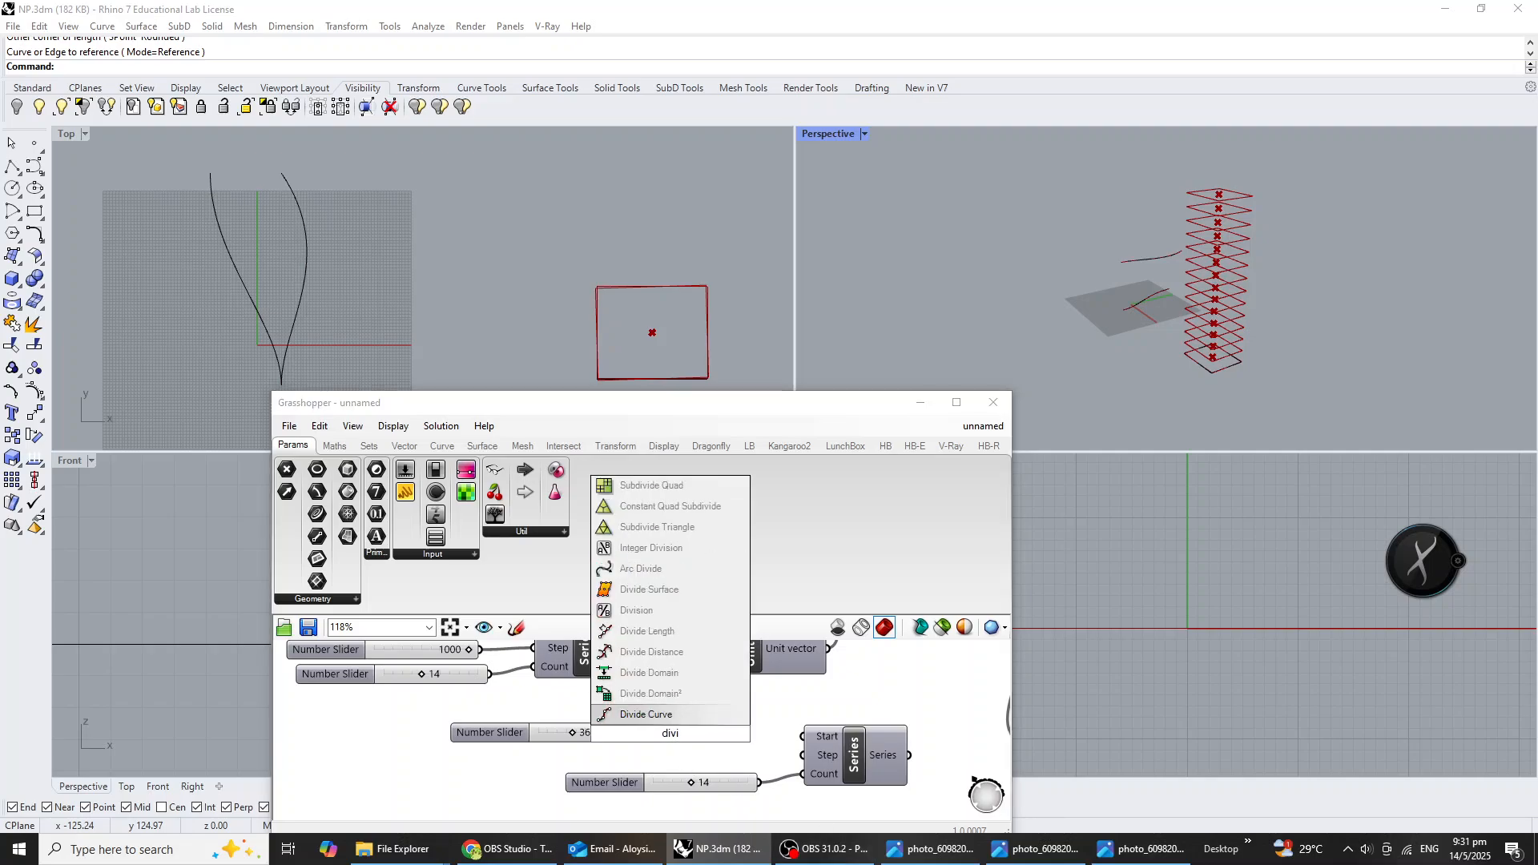
key(Up)
key(Up)
key(Up)
key(Up)
key(Up)
key(Return)
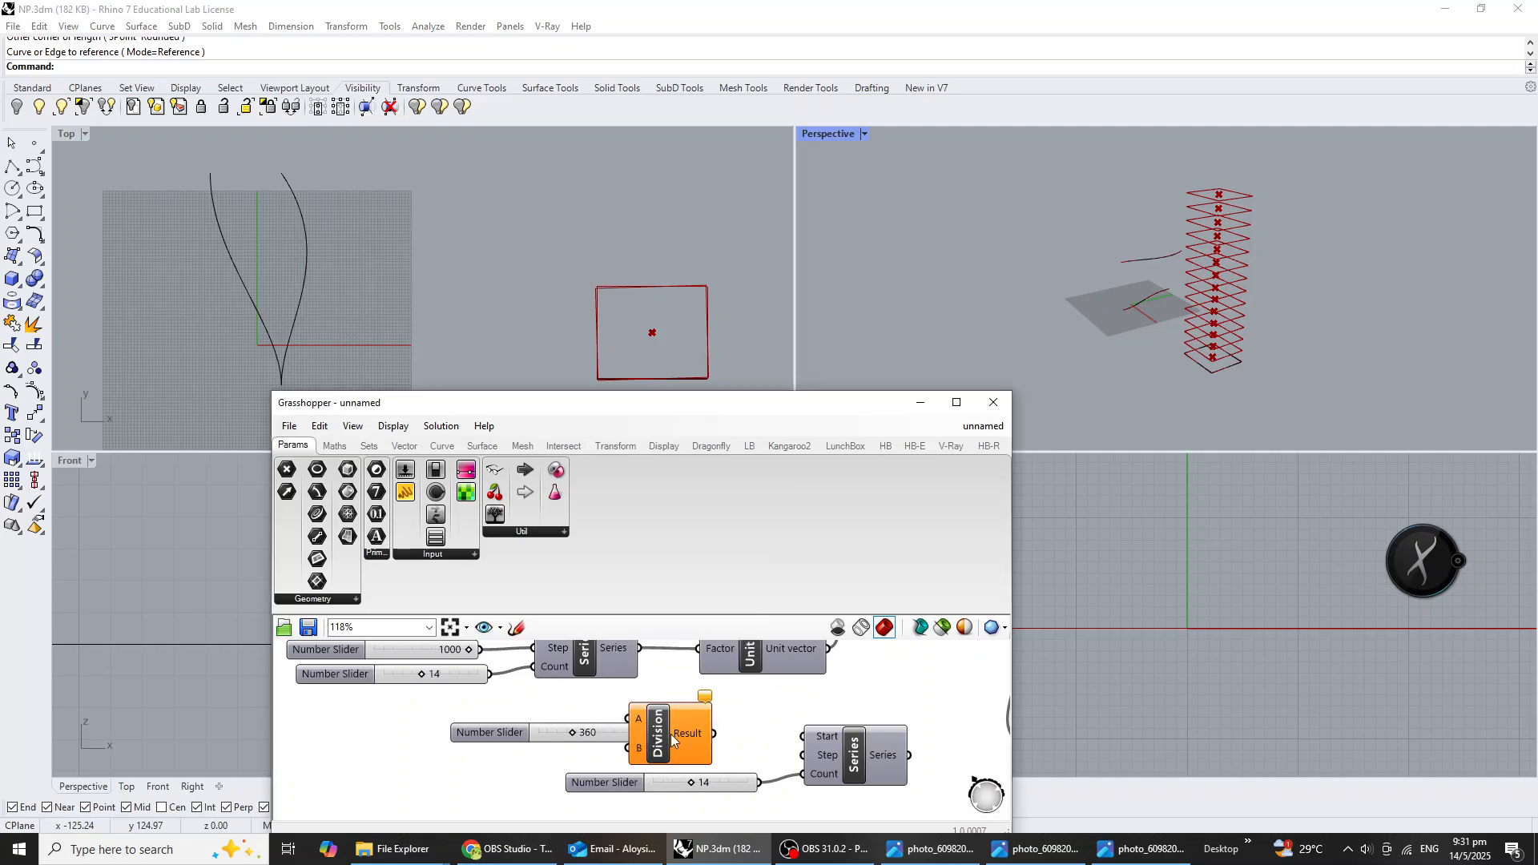
drag(670, 734, 712, 734)
drag(619, 735, 665, 716)
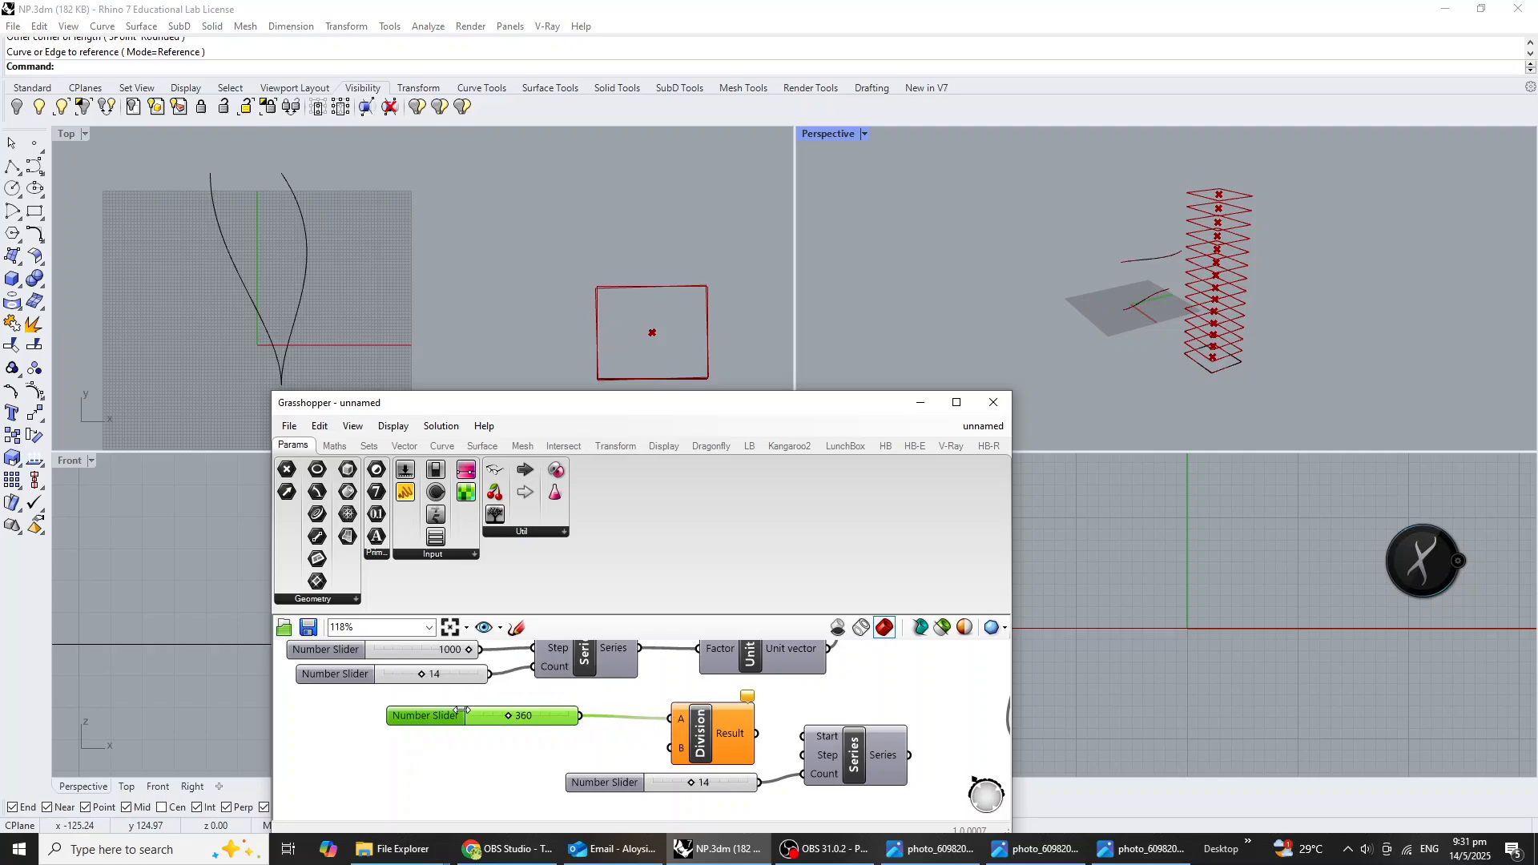
drag(490, 673, 693, 743)
click(702, 788)
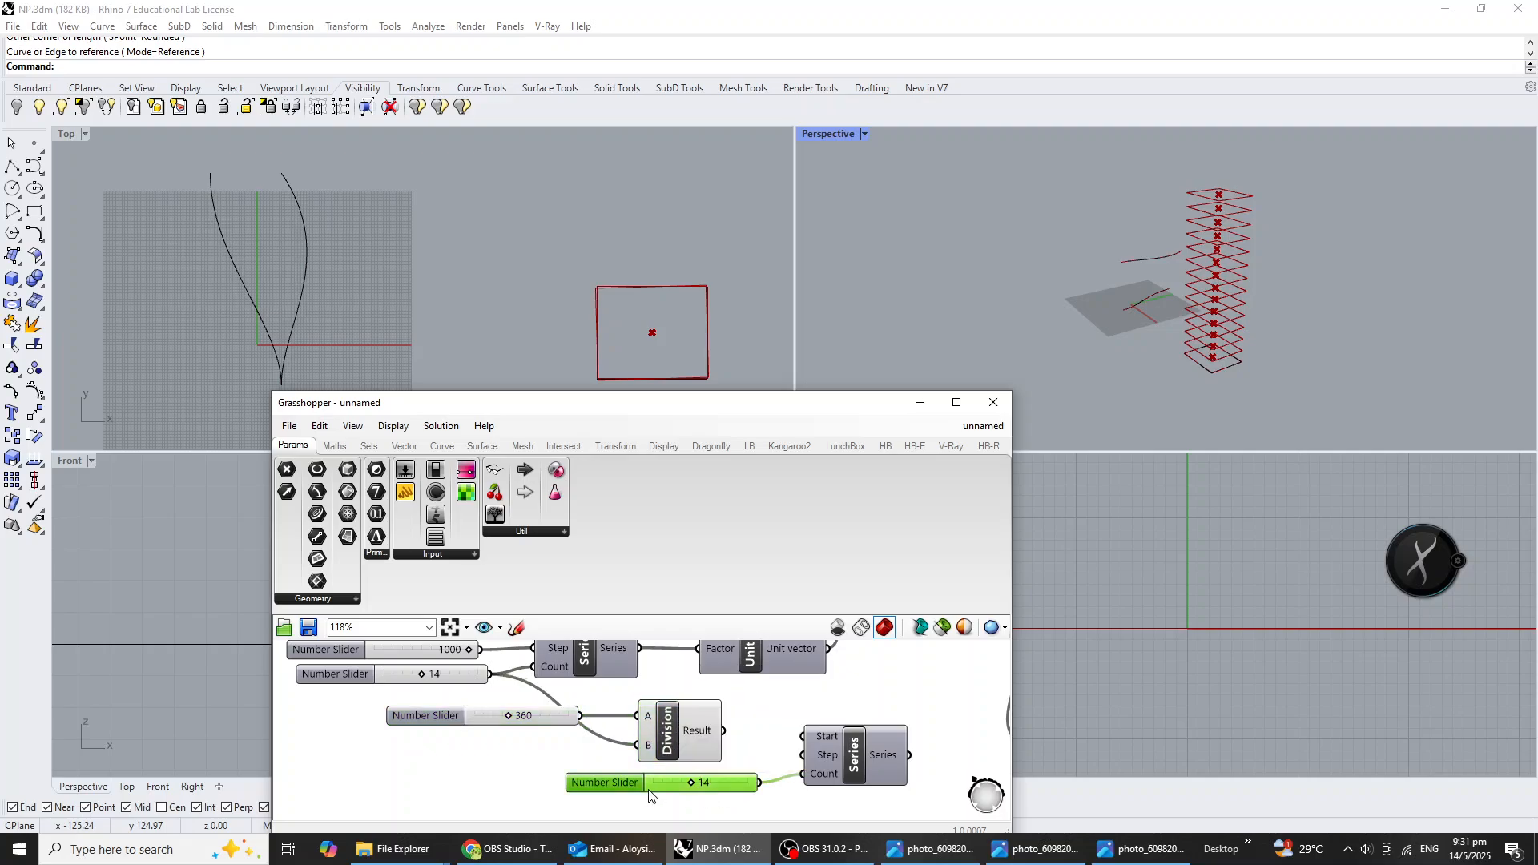
Delete the copied Count slider and connect the original slider of 14 to the Count input of the copied Series.
key(Delete)
drag(491, 679, 682, 814)
scroll(553, 721, down, 3)
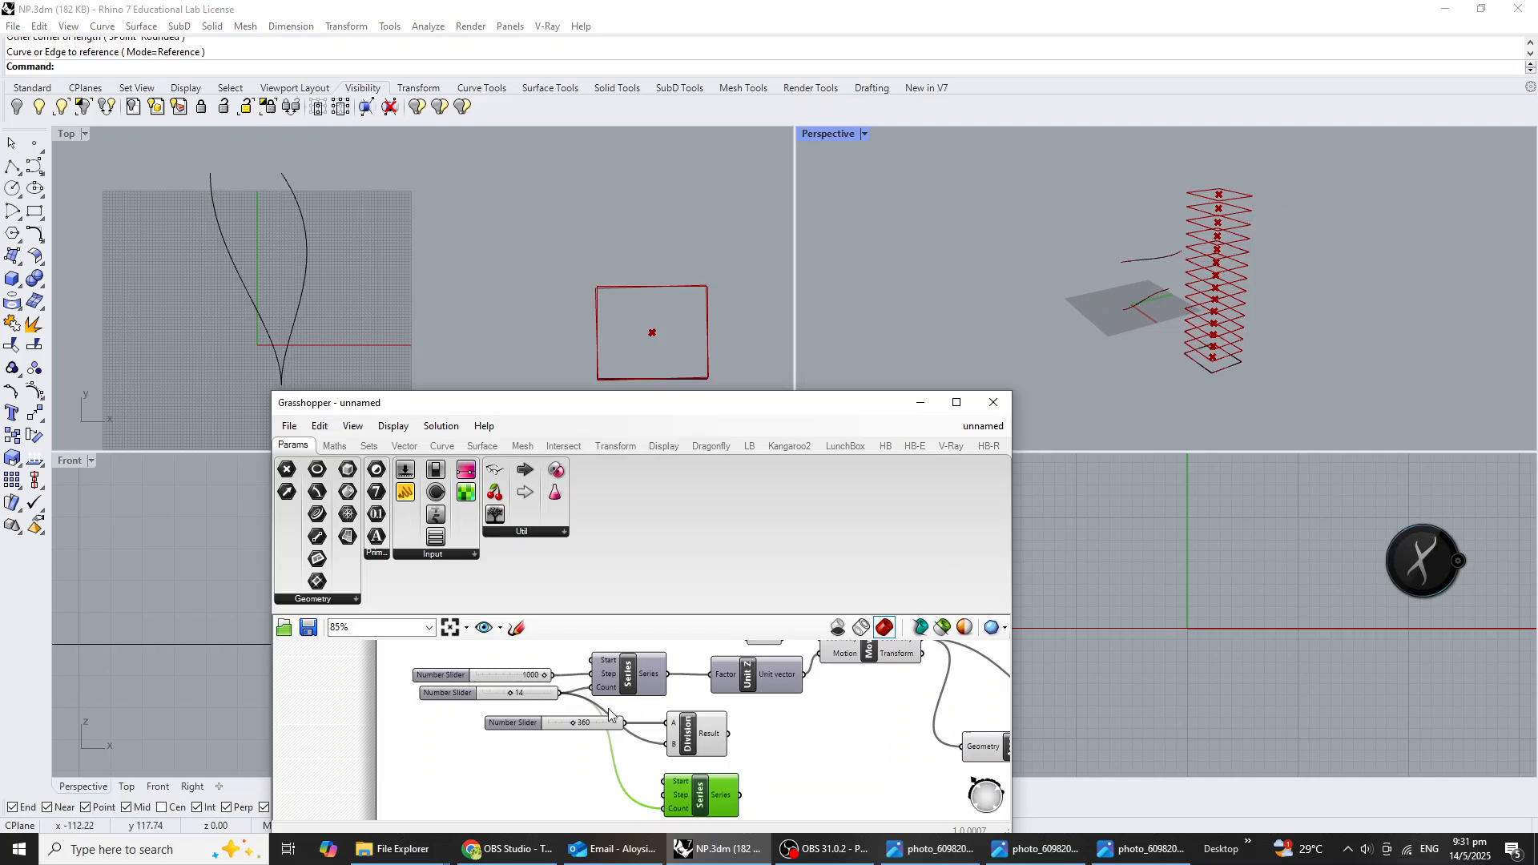
scroll(690, 781, up, 2)
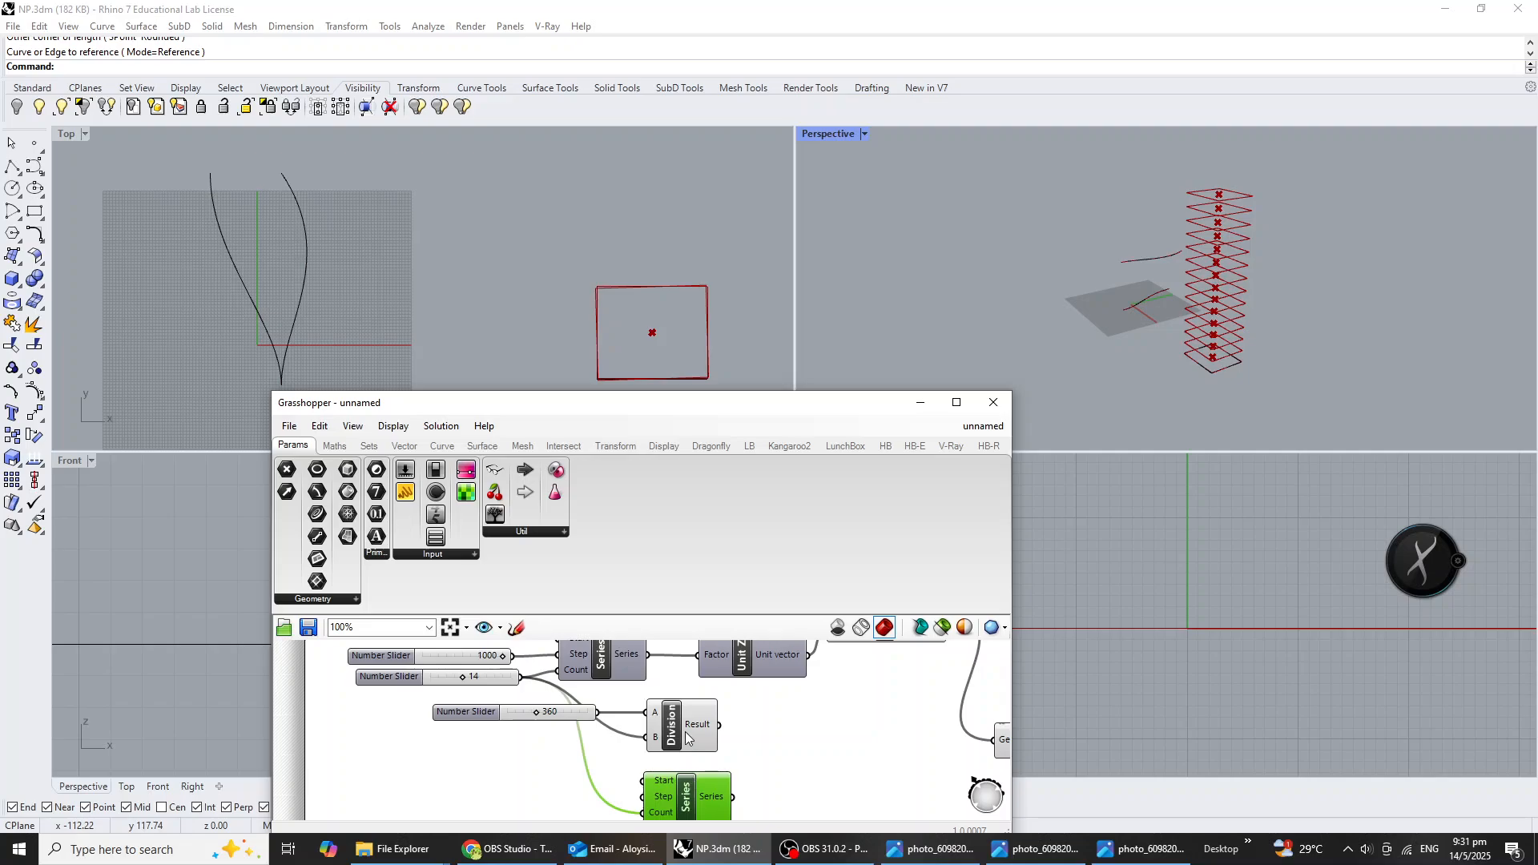
Connect the Division result to the Step input of the copied Series and place that Series below and beyond the Division component.
drag(687, 730, 703, 735)
right_drag(704, 755, 687, 734)
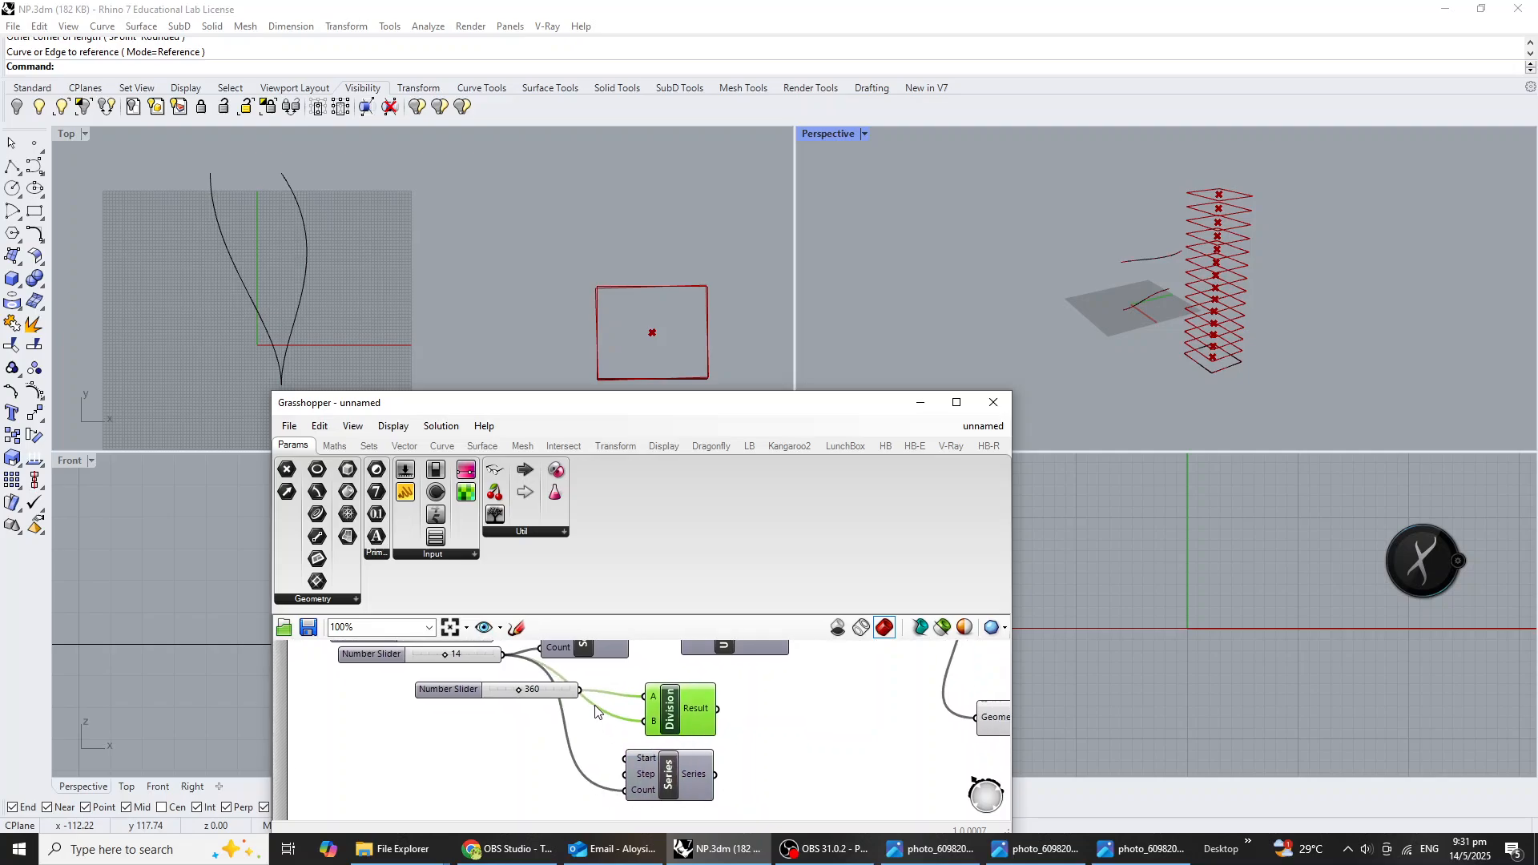
drag(720, 710, 628, 774)
drag(669, 778, 787, 767)
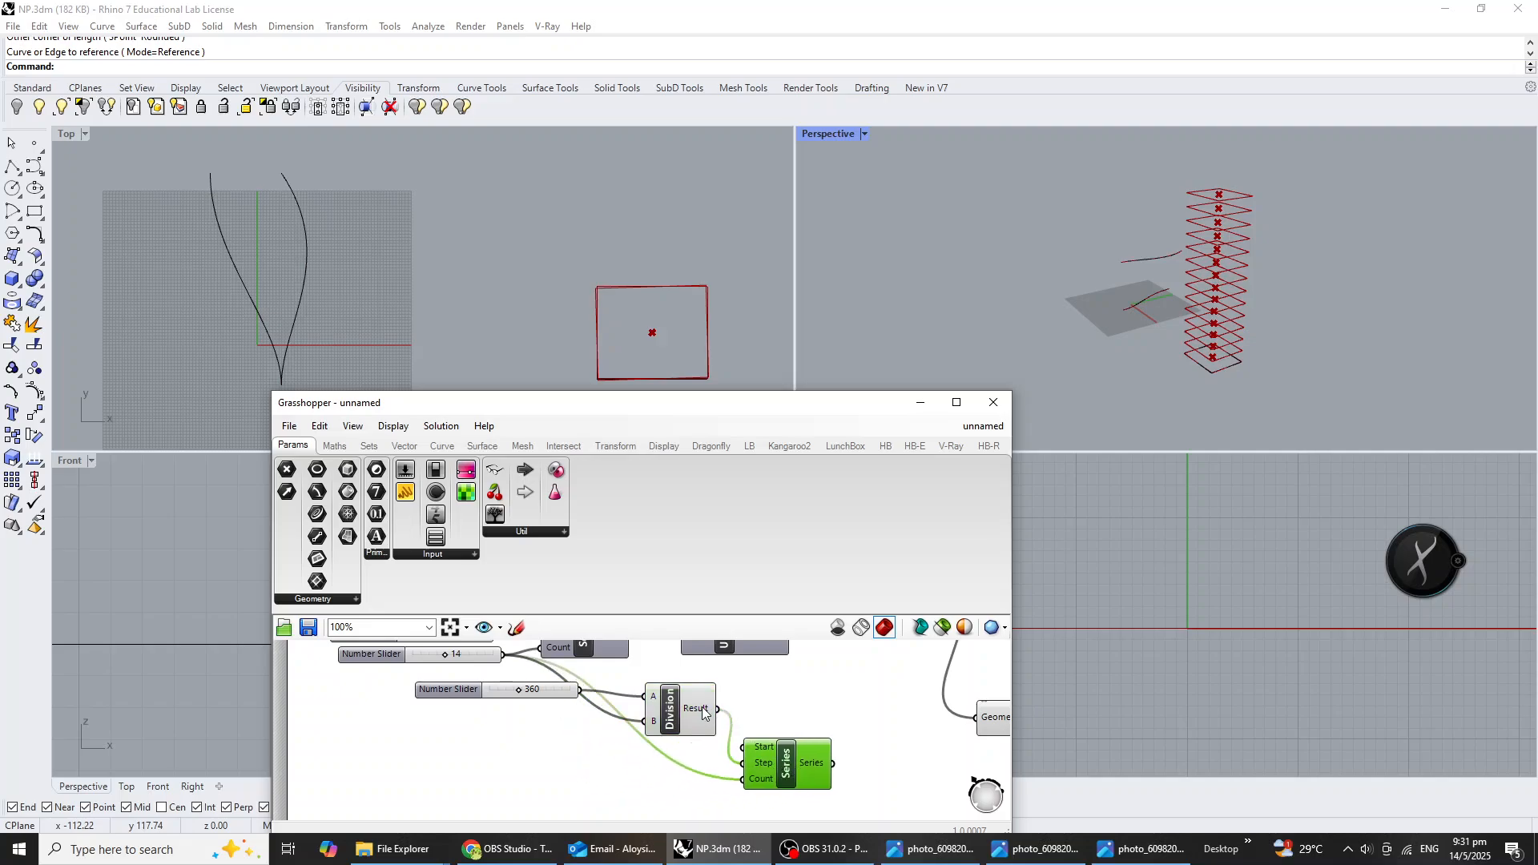
mouse_move(703, 712)
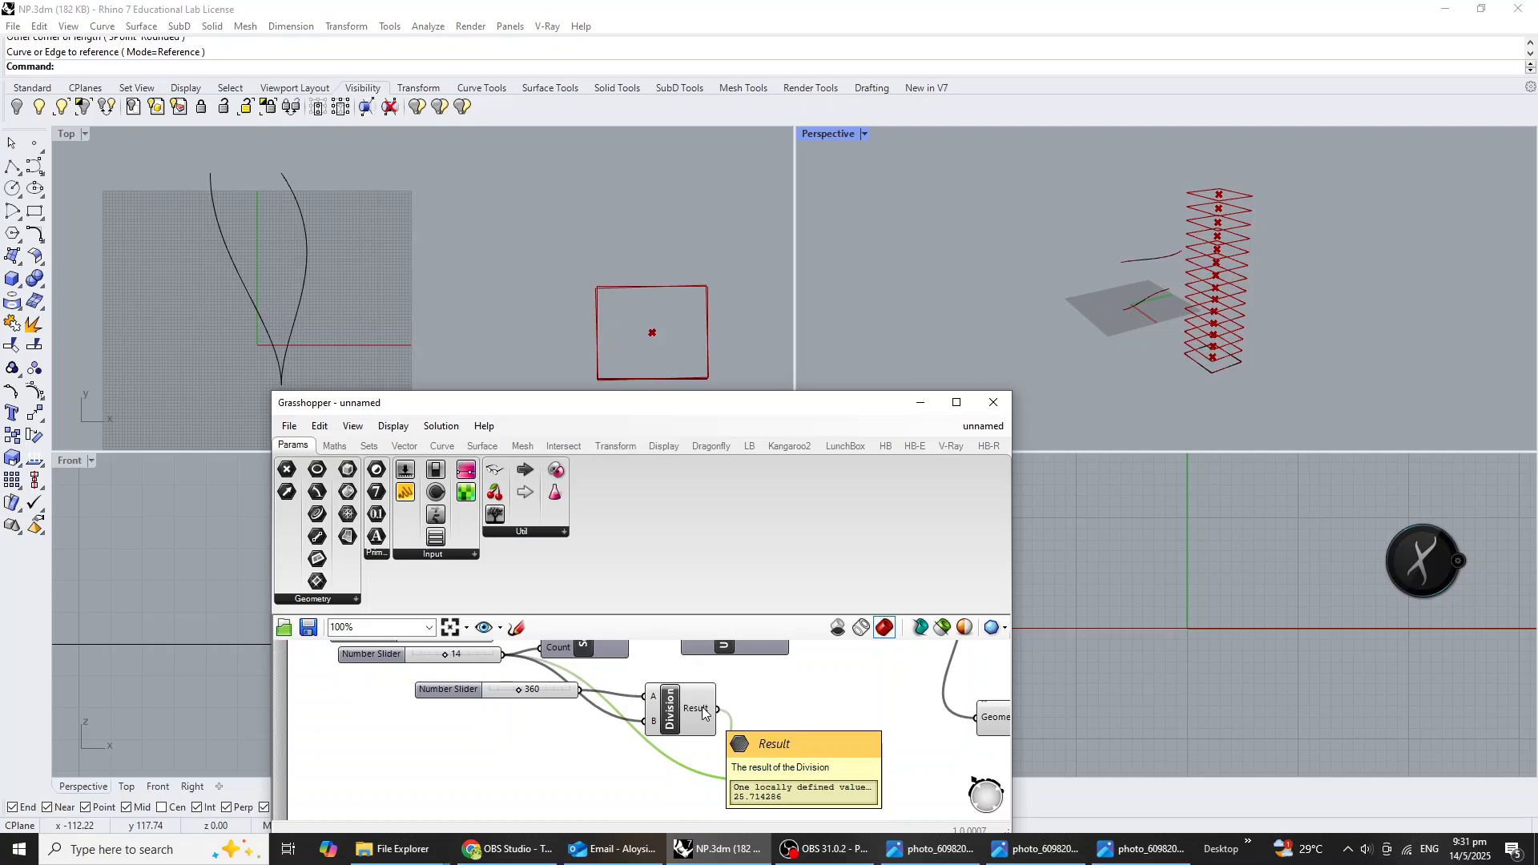
Connect the copied Series output to the Angle input of Rotate 3D and view the rotated rectangles in perspective.
right_drag(835, 773, 677, 776)
scroll(740, 784, down, 2)
scroll(777, 781, up, 1)
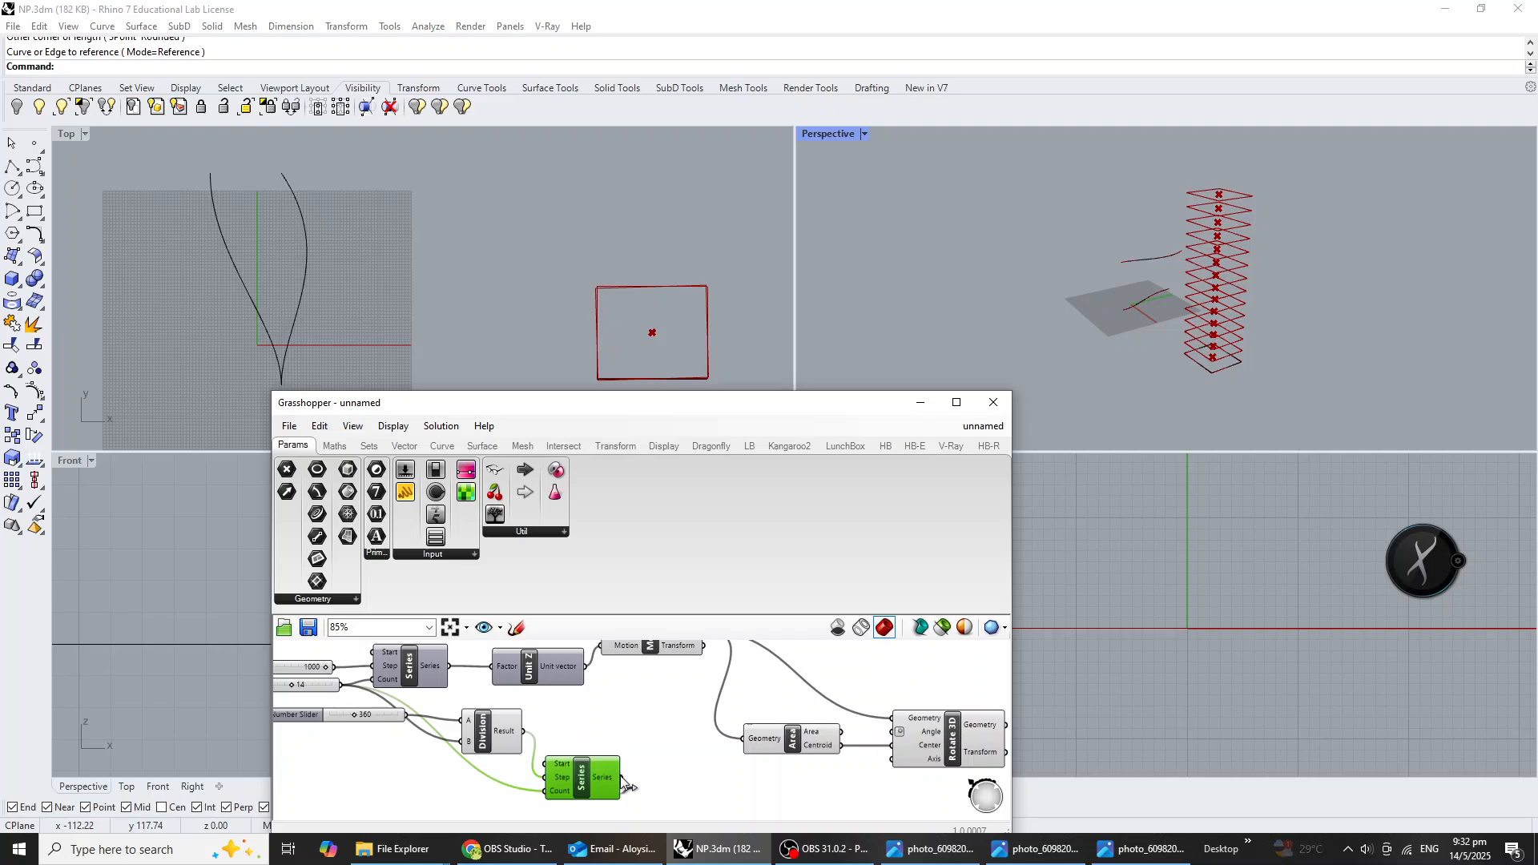
drag(623, 778, 898, 735)
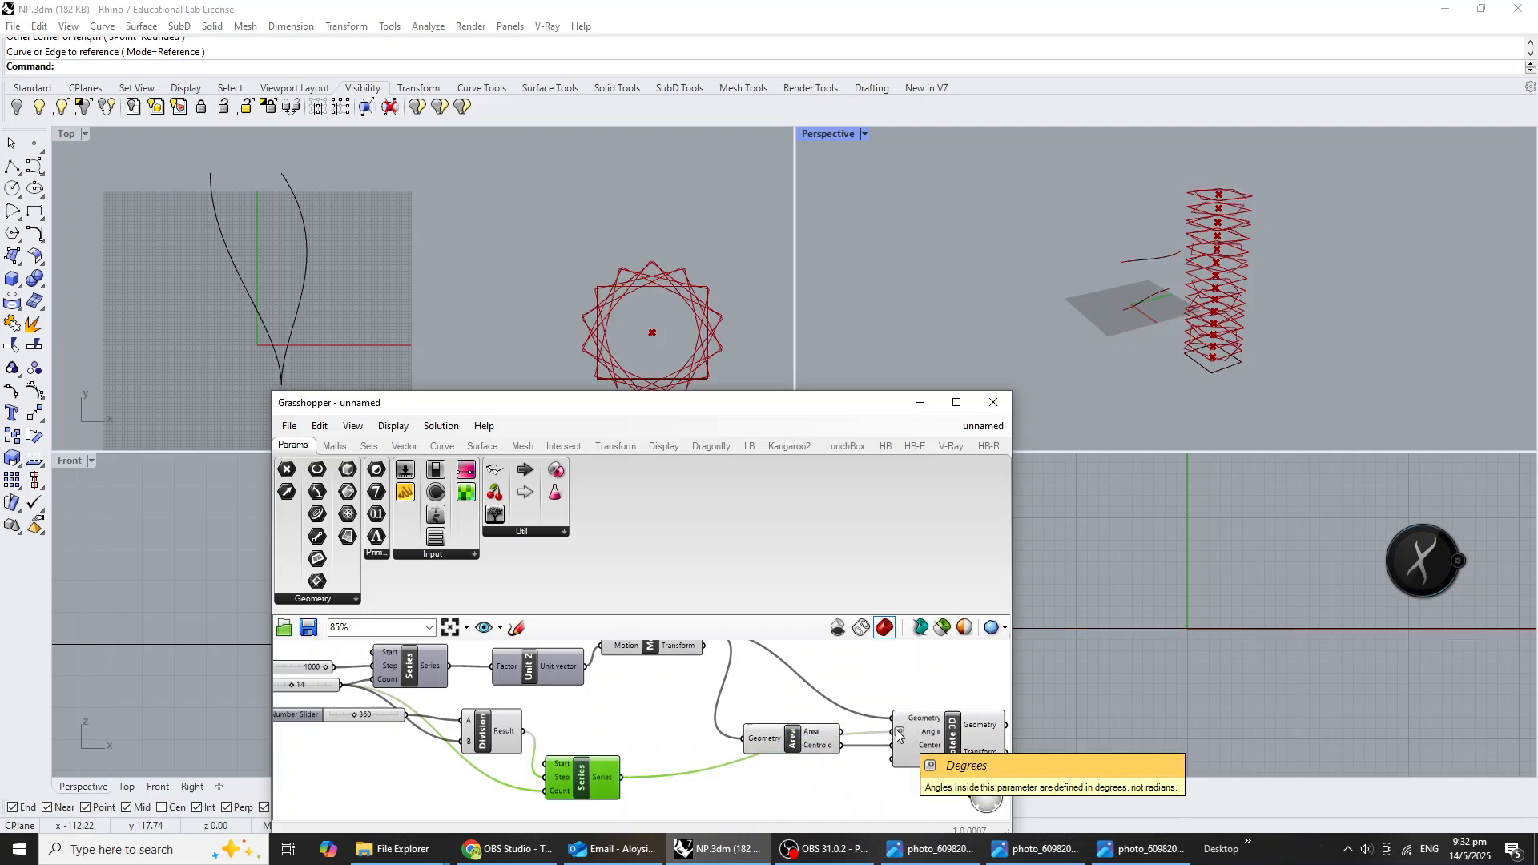
mouse_move(1286, 325)
right_down()
mouse_move(1271, 309)
mouse_move(1308, 307)
right_up()
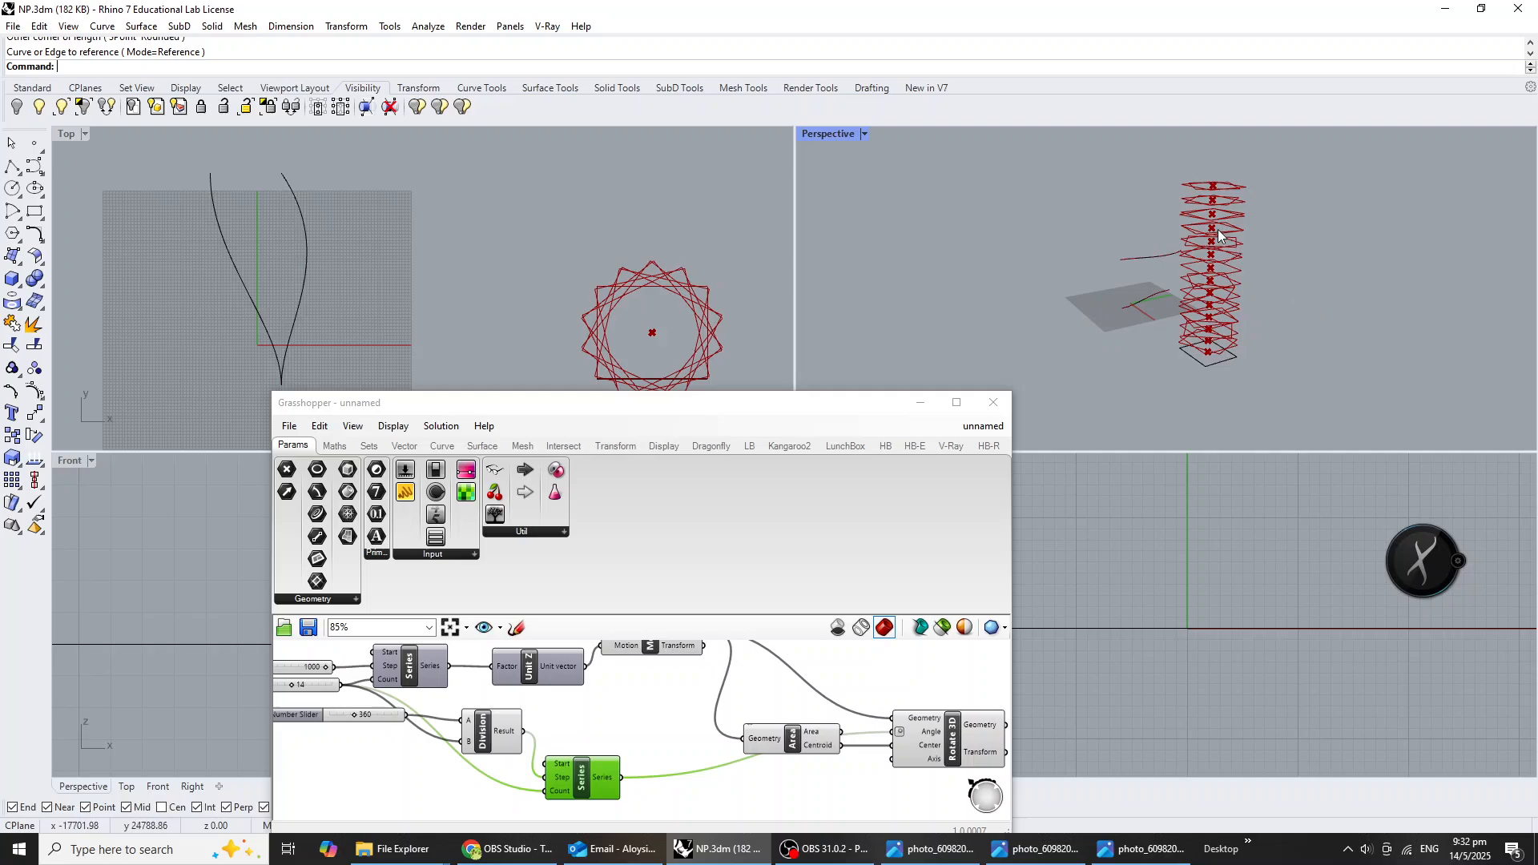
Turn off the preview of the Curve, Unit Z and Move components so only the rotated rectangles are displayed.
scroll(689, 726, down, 2)
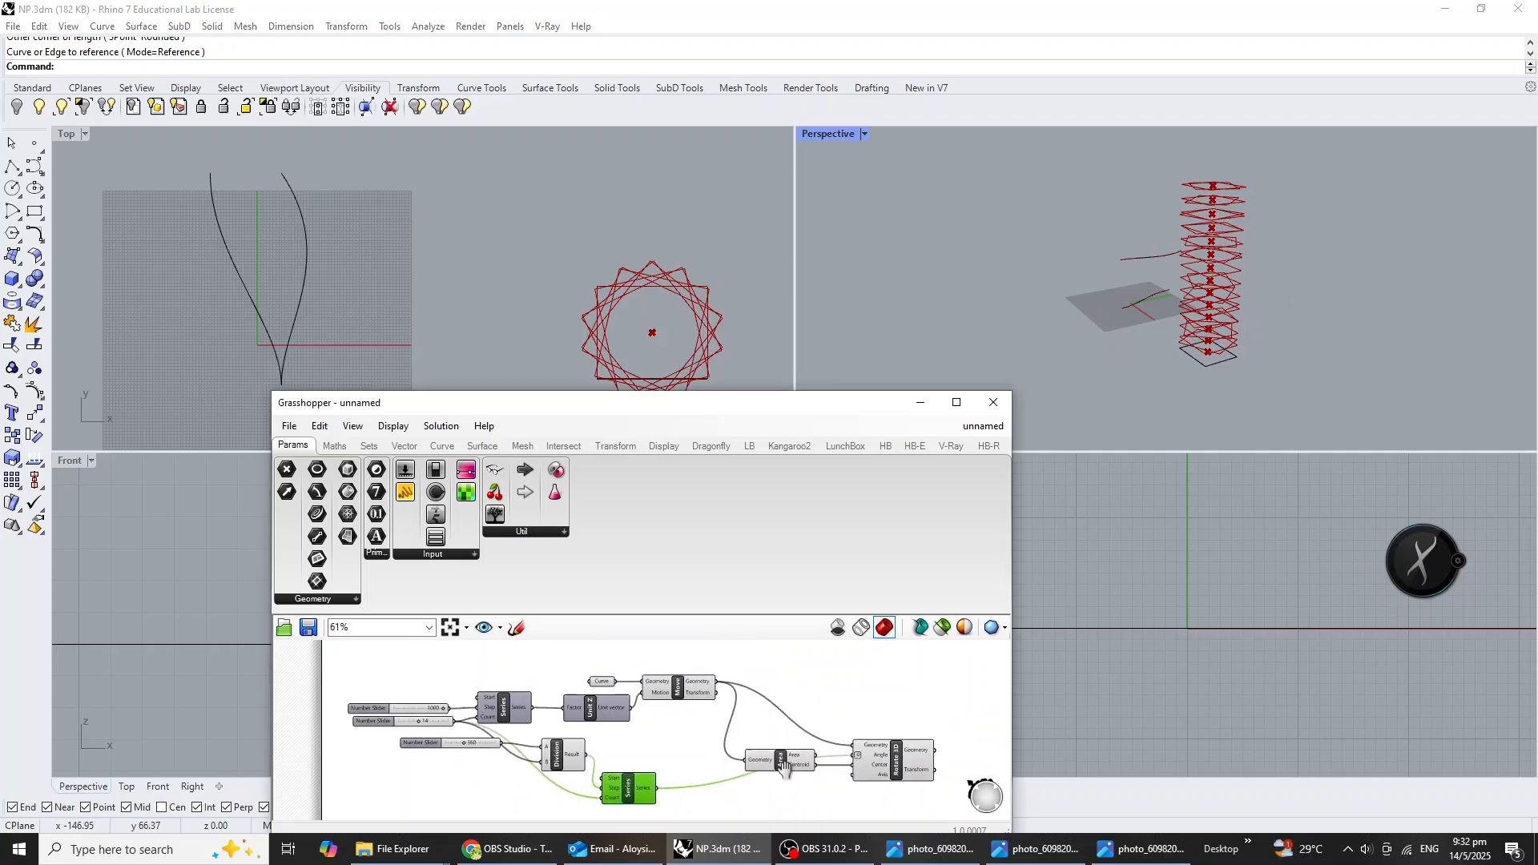
drag(688, 727, 516, 661)
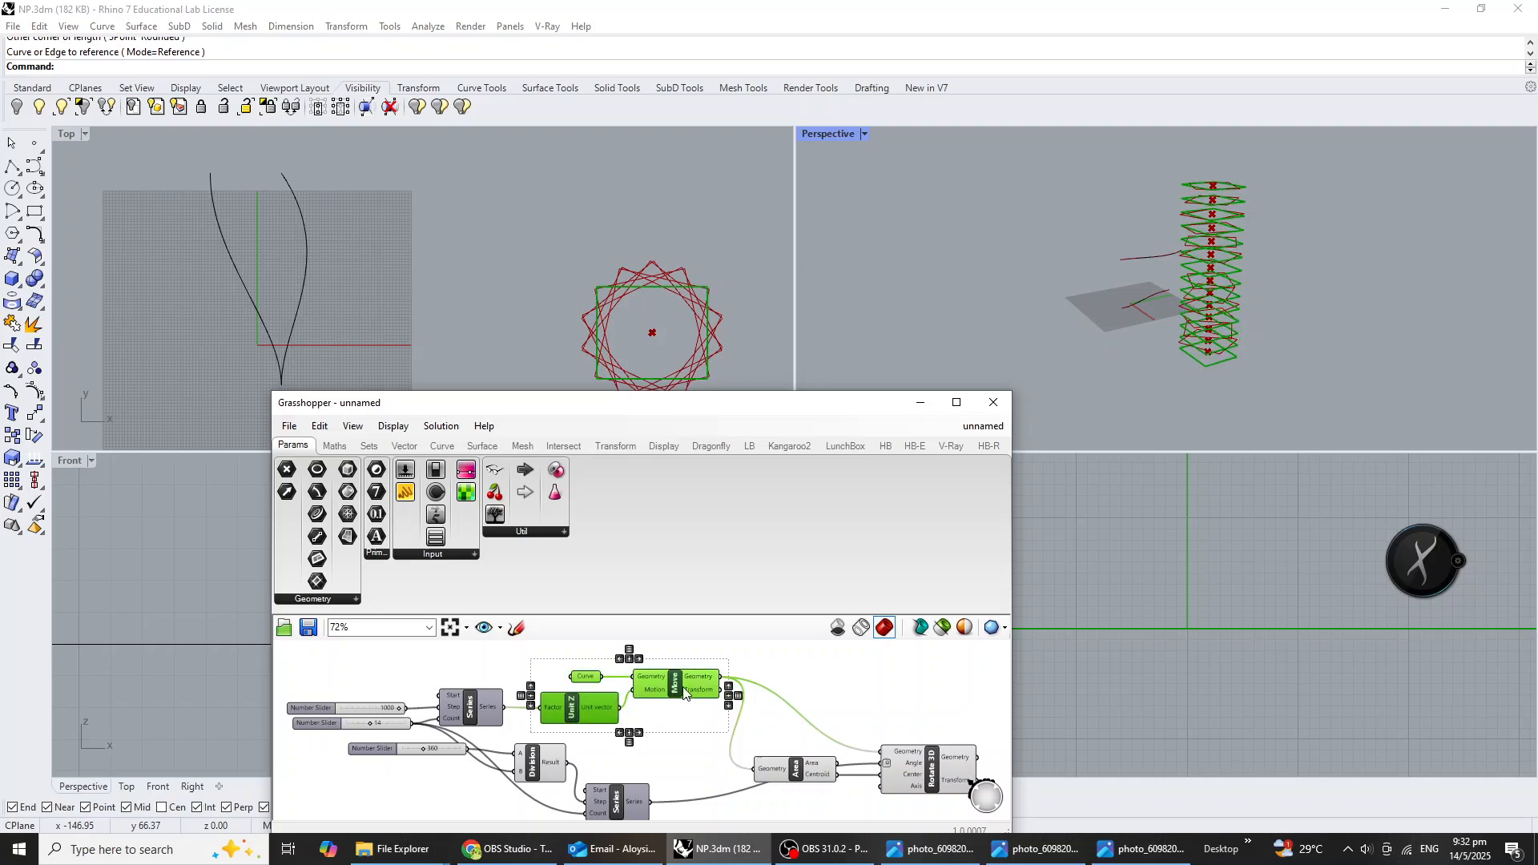
middle_click(687, 689)
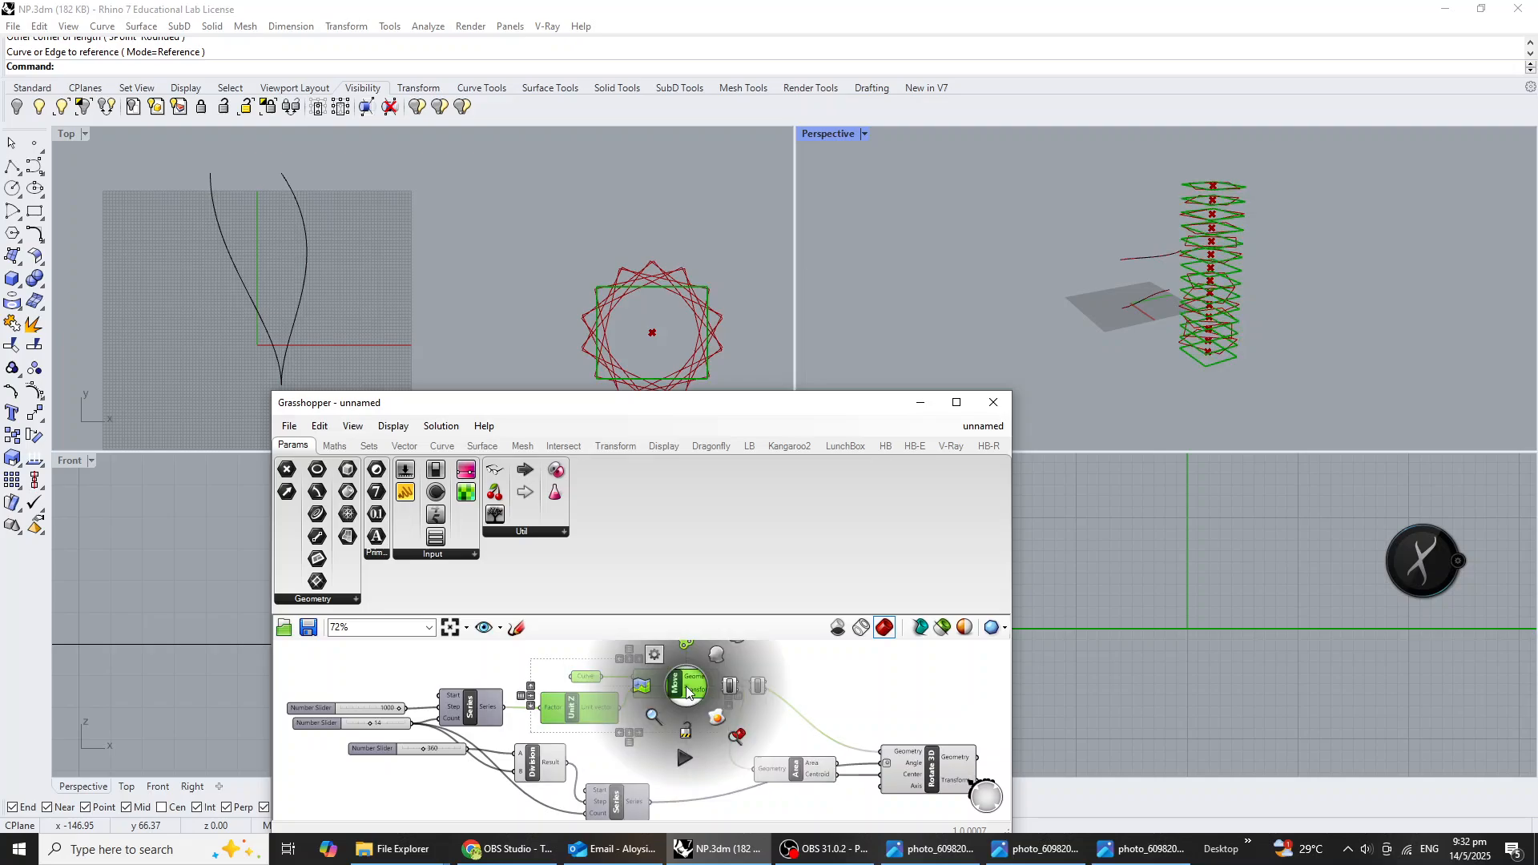
click(737, 641)
right_drag(1240, 410, 1264, 428)
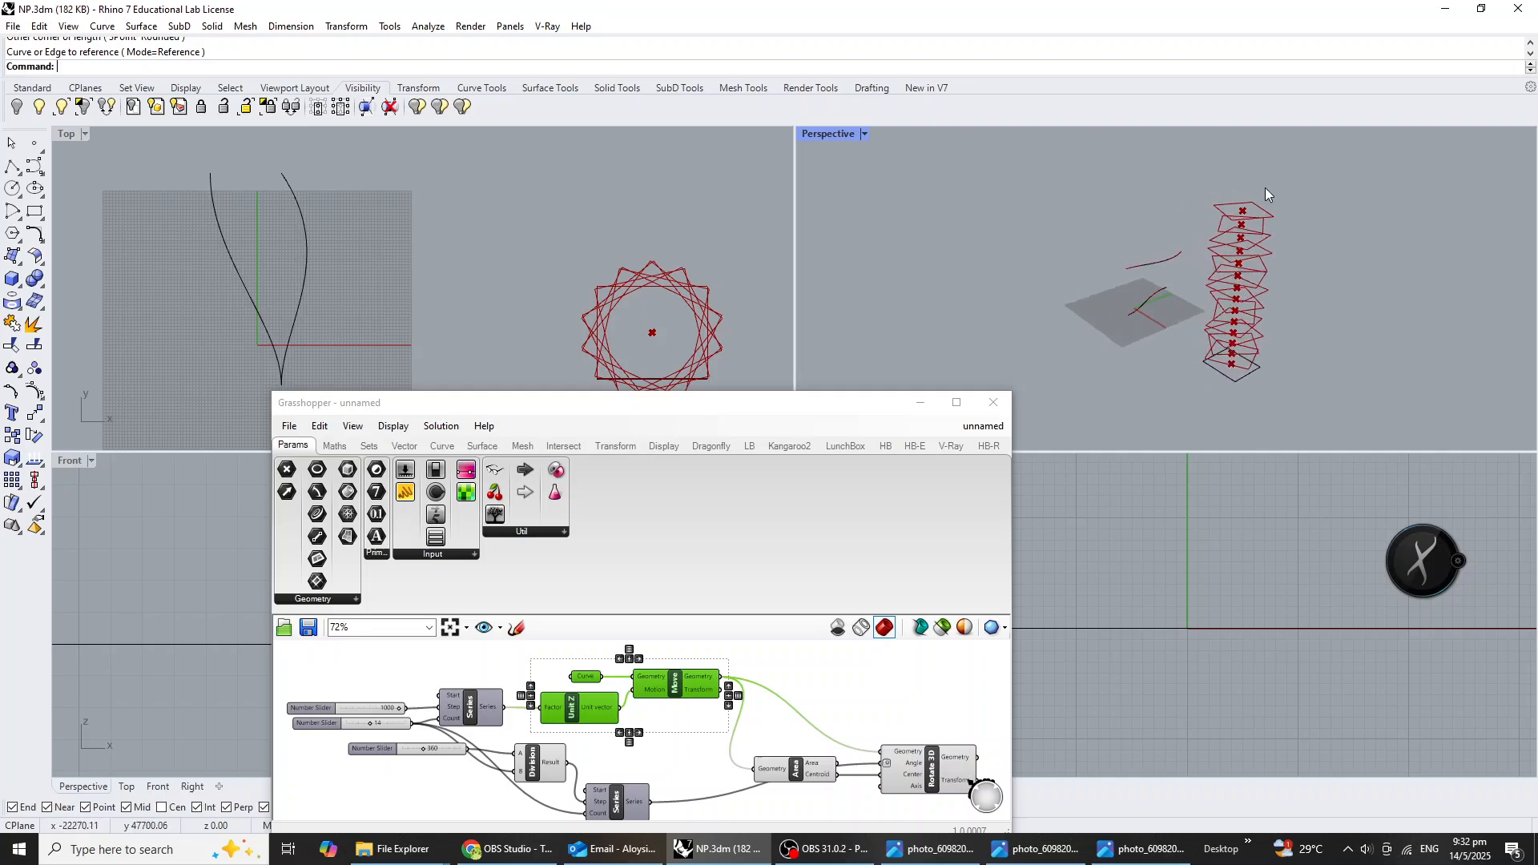
scroll(1270, 196, up, 4)
scroll(1218, 243, down, 4)
Set the shared Count slider to 20 and inspect the taller twisted stack in perspective.
right_drag(578, 752, 632, 745)
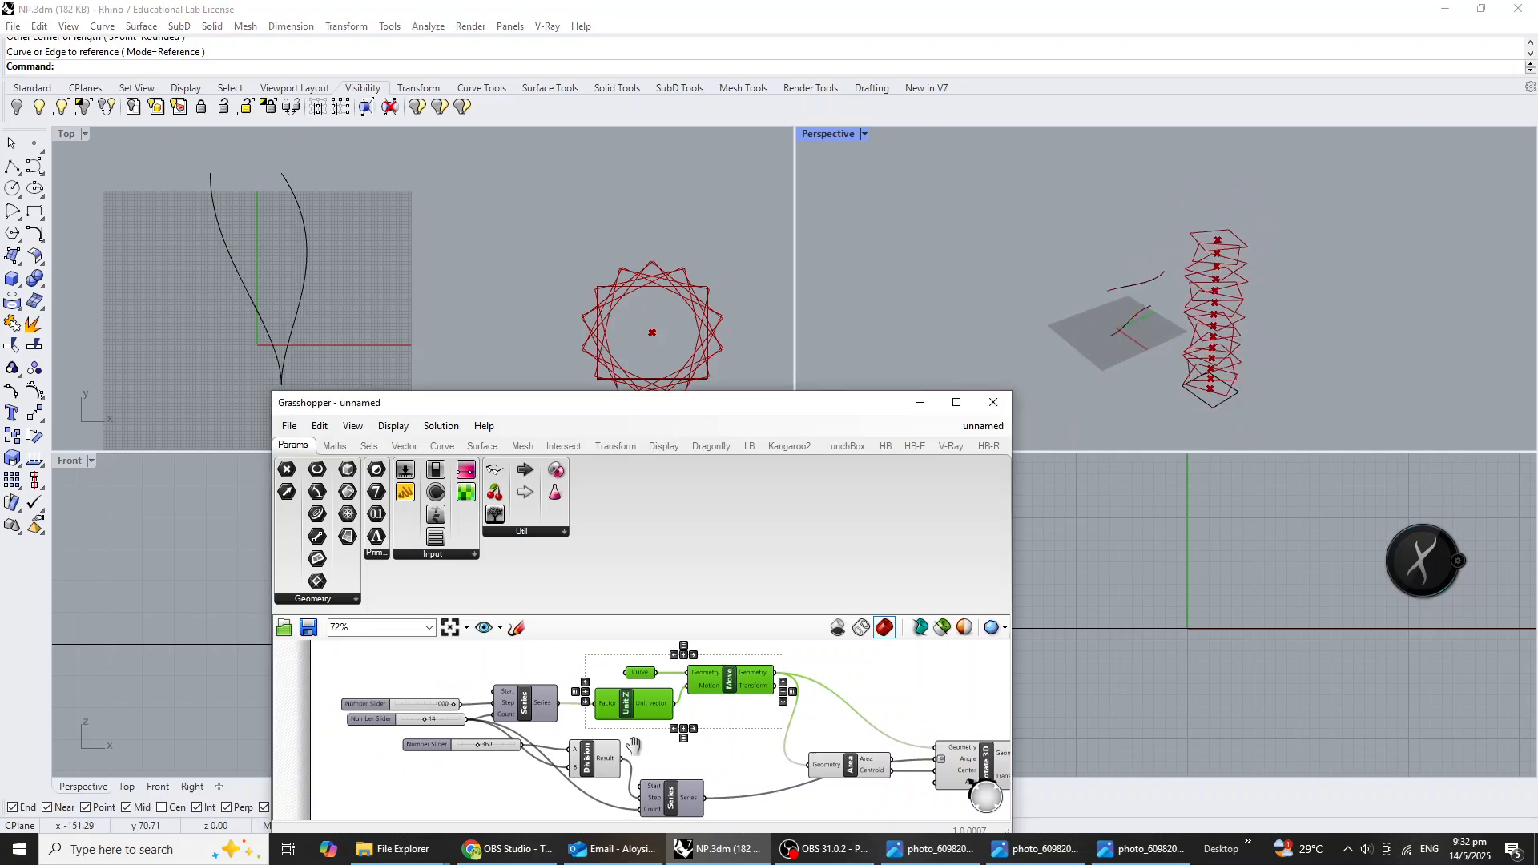
scroll(462, 756, up, 1)
drag(365, 716, 506, 724)
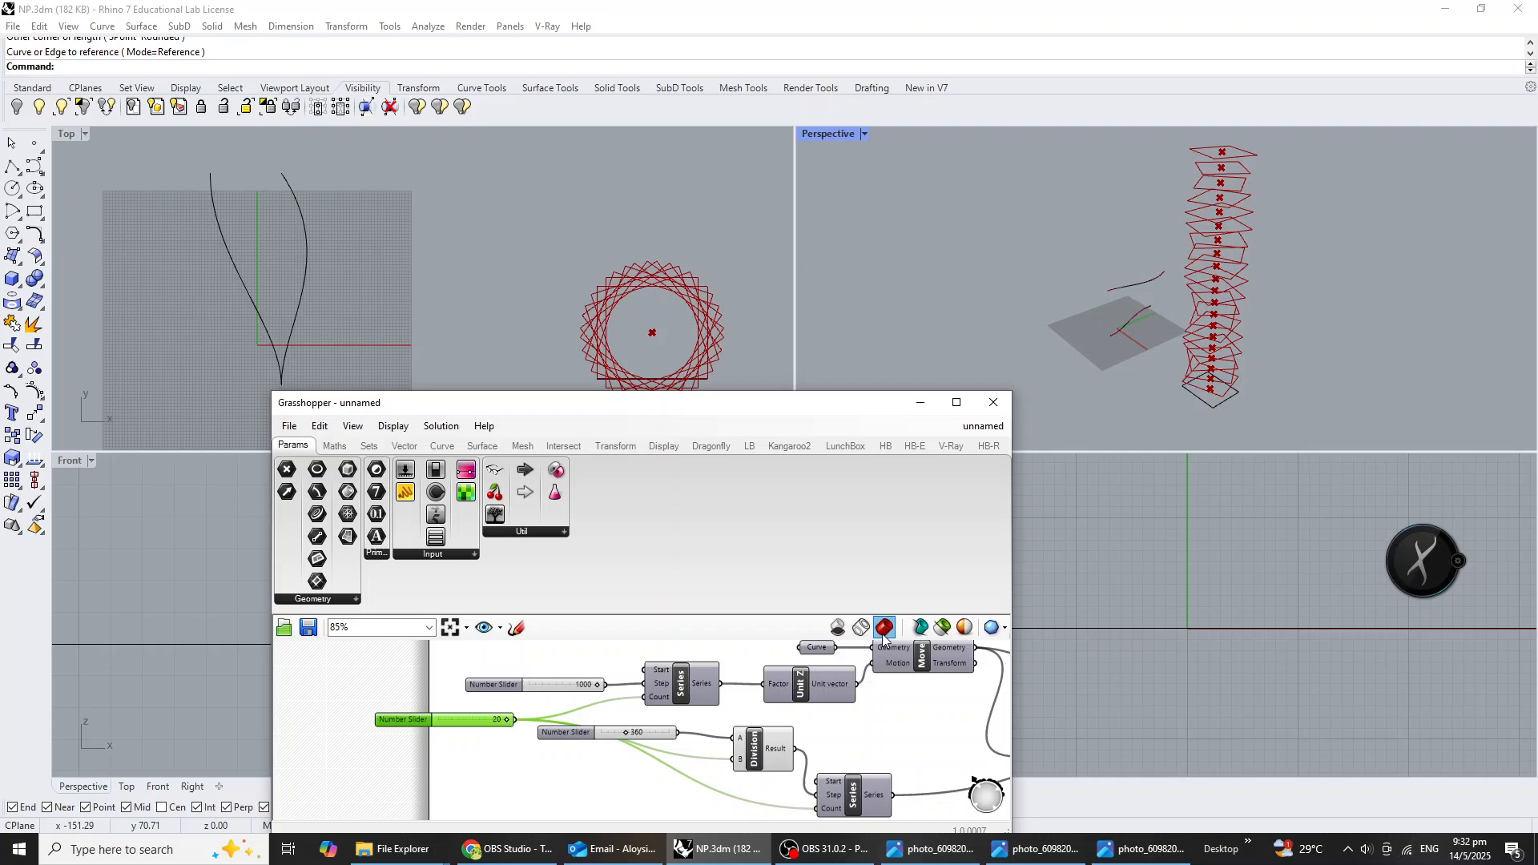
scroll(888, 760, down, 1)
right_drag(851, 746, 765, 755)
right_drag(894, 762, 725, 715)
mouse_move(1301, 256)
right_down()
mouse_move(1313, 226)
mouse_move(1226, 227)
mouse_move(1173, 298)
mouse_move(1295, 267)
right_up()
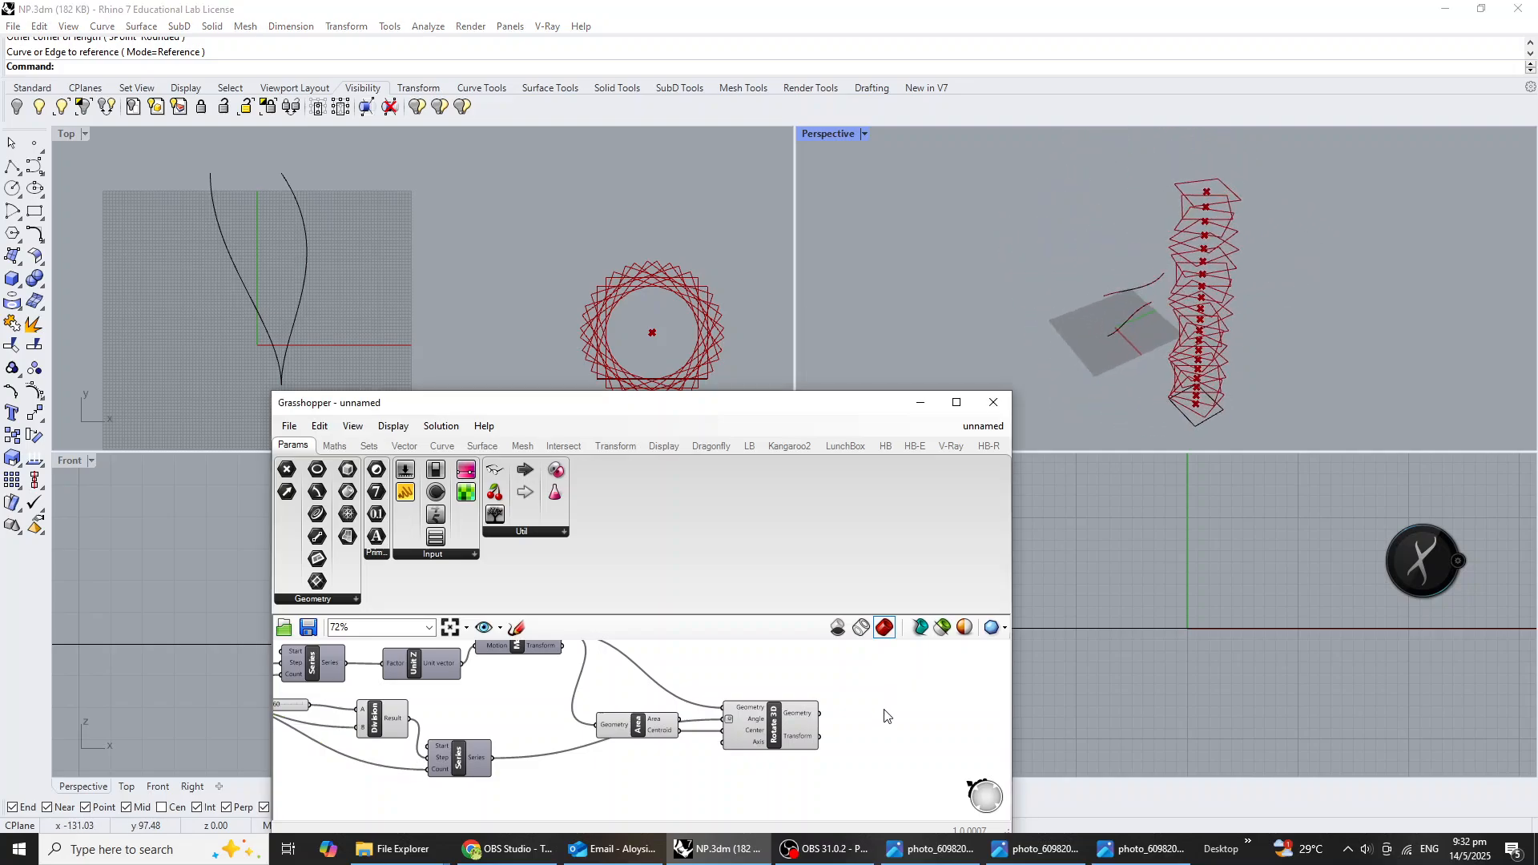
Insert a Loft component after Rotate 3D and connect the rotated Geometry output to its Curves input.
right_drag(887, 715, 840, 728)
double_click(849, 748)
text(loft)
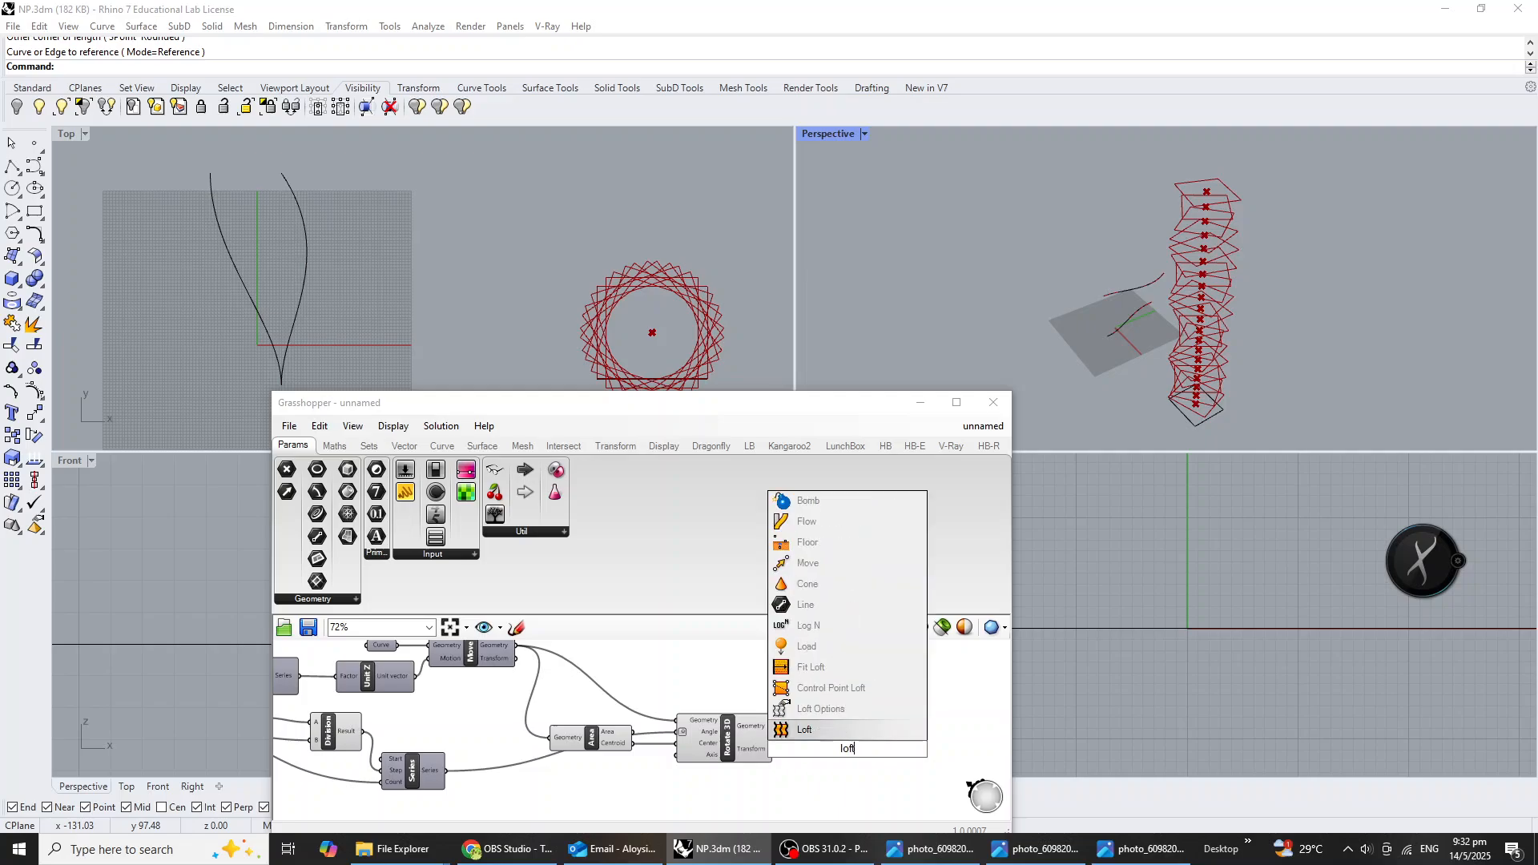
key(Return)
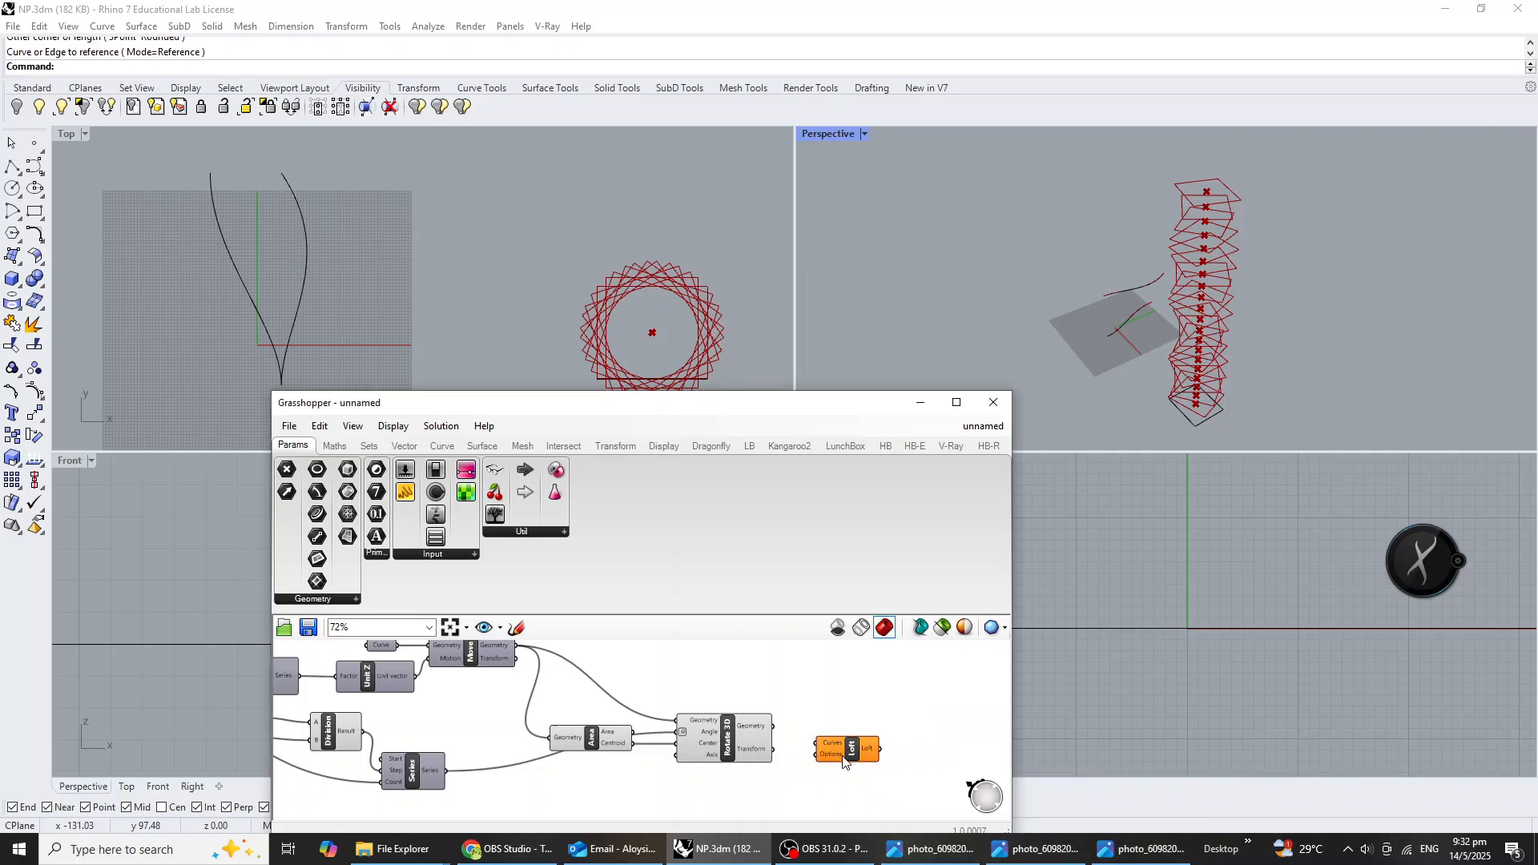
scroll(857, 753, up, 2)
click(863, 751)
drag(747, 714, 818, 730)
right_drag(1272, 320, 1234, 305)
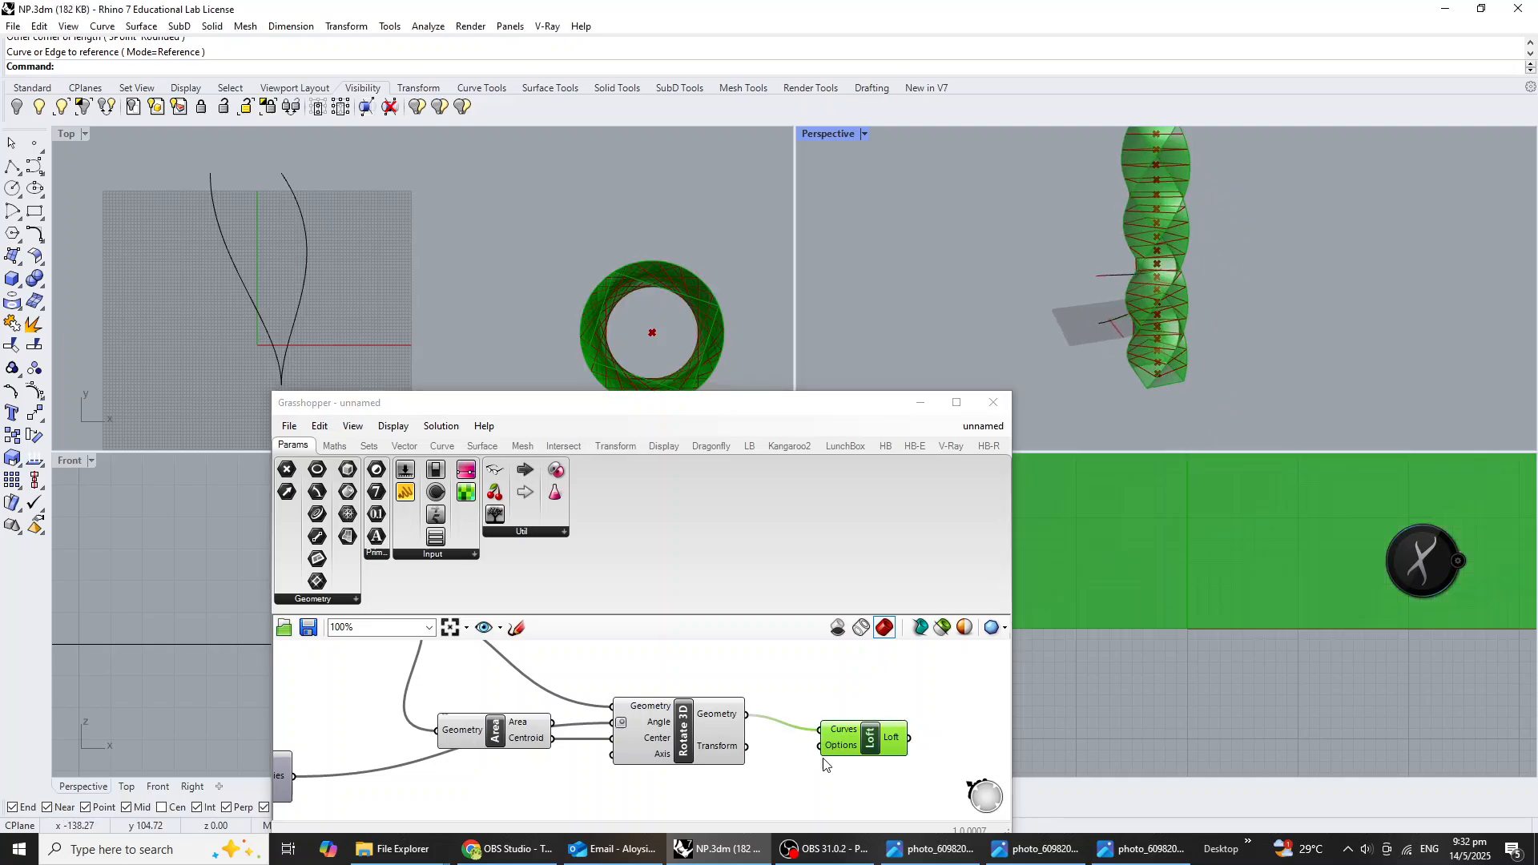
Turn off the preview of the Area and Rotate 3D components, leaving only the lofted tower displayed.
click(745, 789)
scroll(745, 784, down, 2)
drag(741, 803, 563, 689)
middle_click(695, 728)
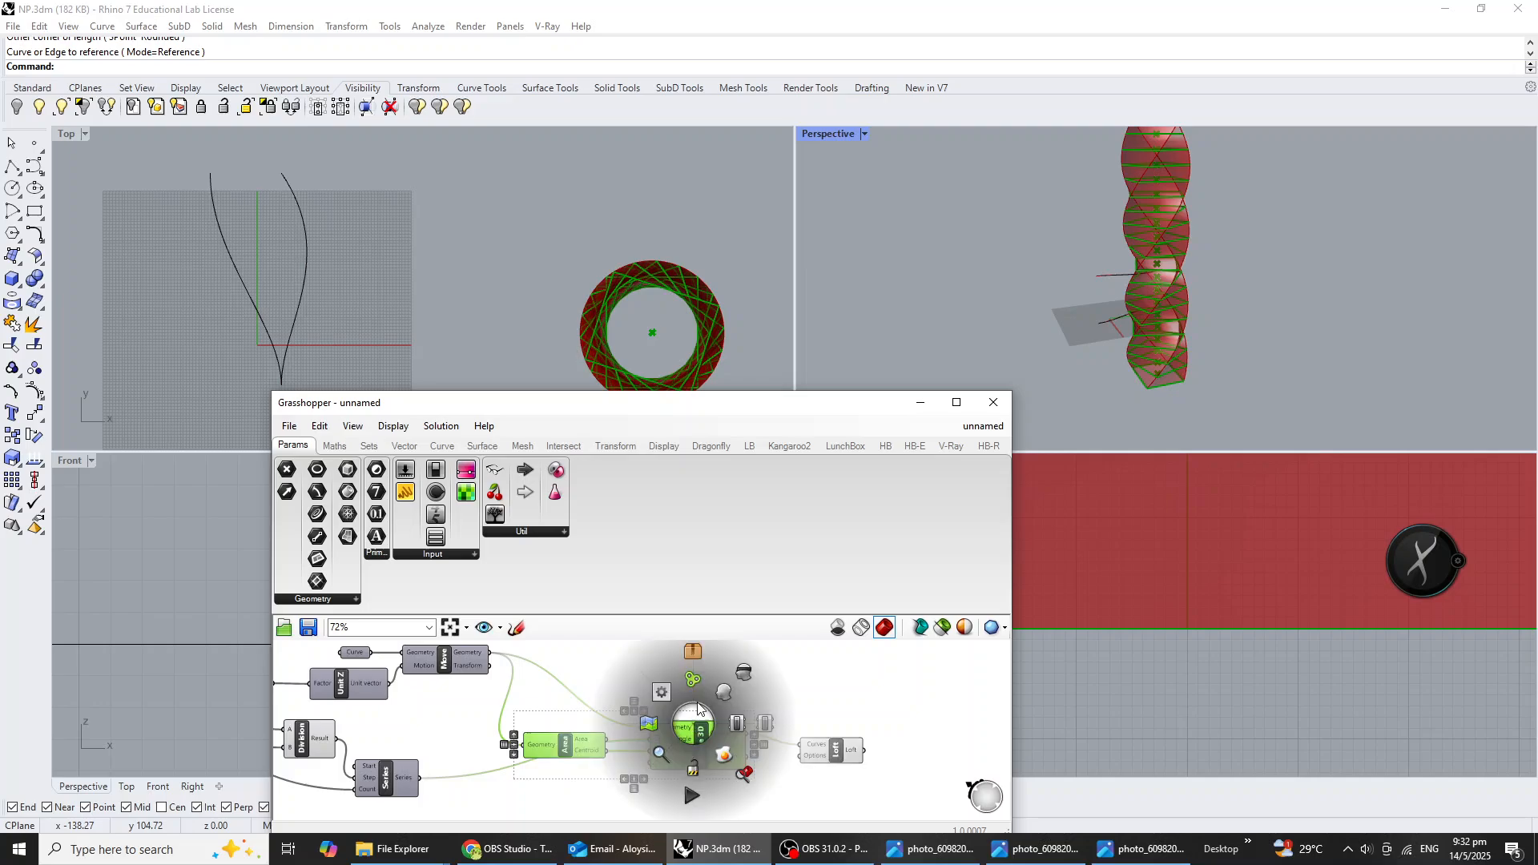
click(742, 674)
right_drag(1289, 330, 1203, 221)
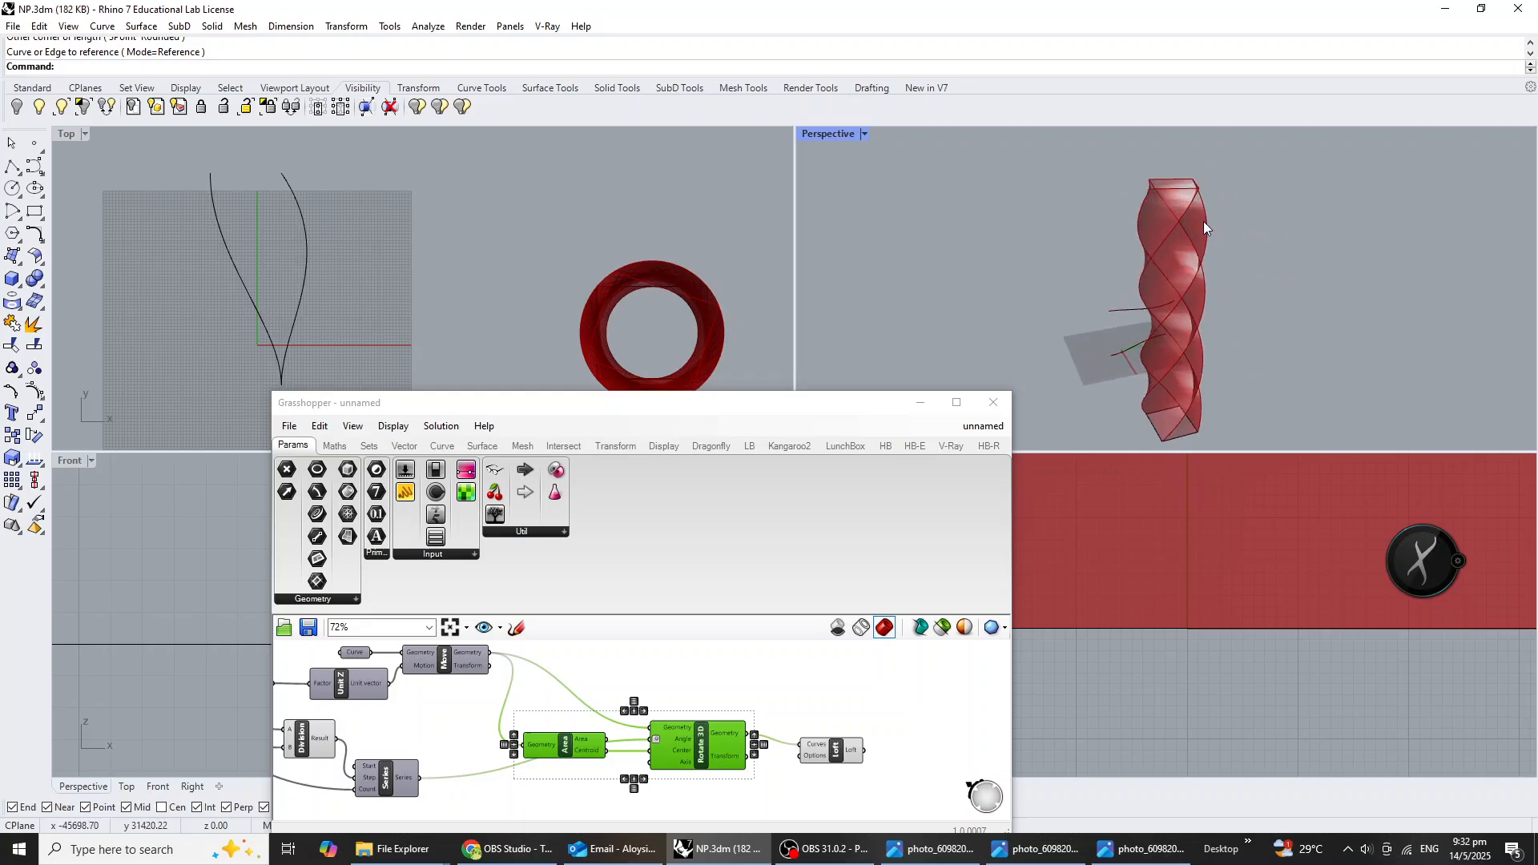
click(925, 853)
click(929, 851)
click(1041, 850)
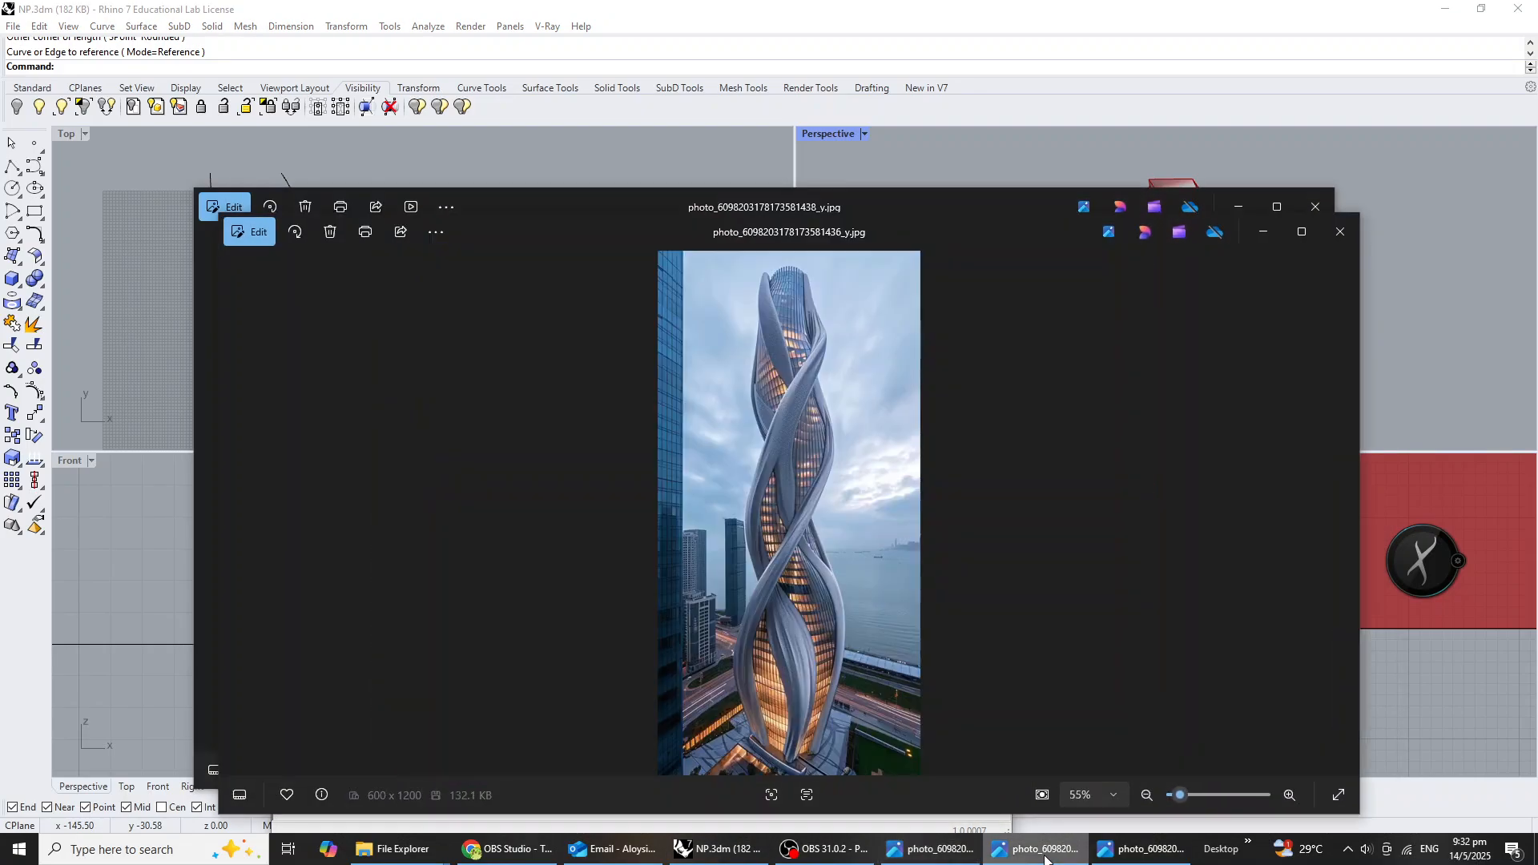
click(1106, 856)
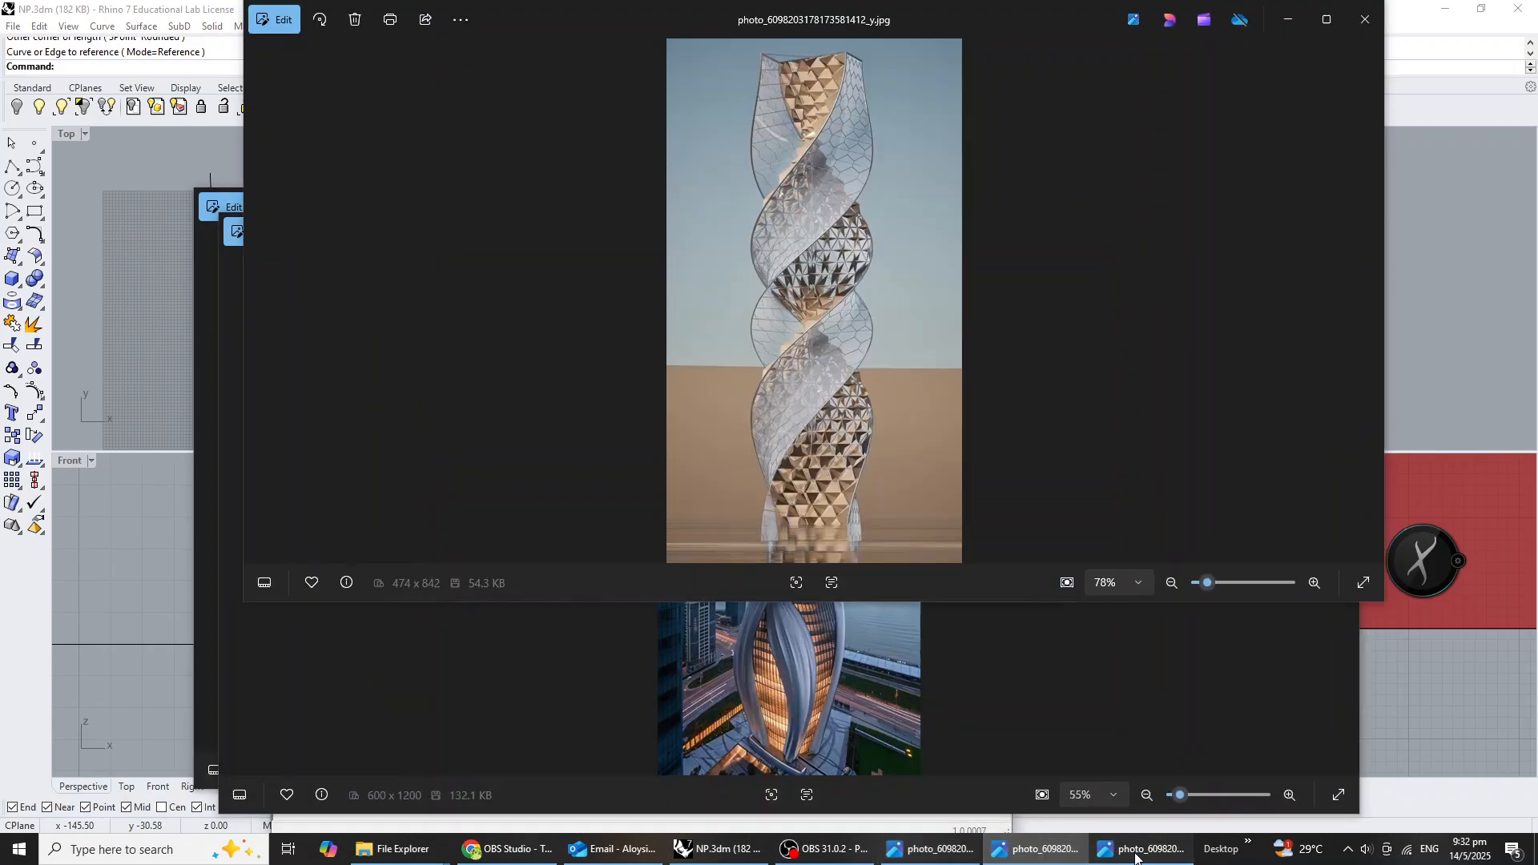
click(1044, 851)
click(1340, 231)
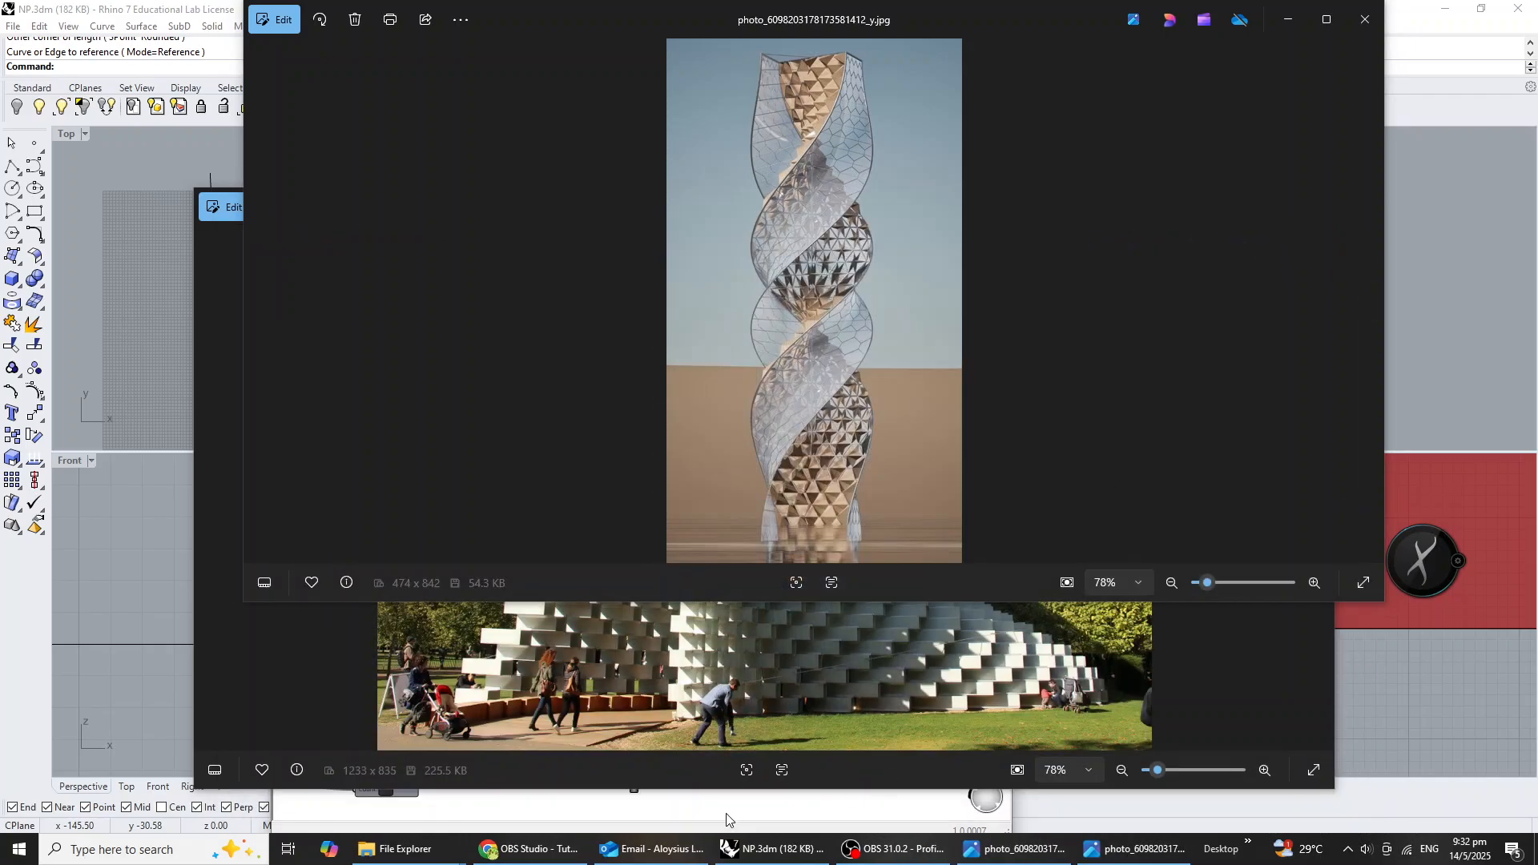
mouse_move(460, 849)
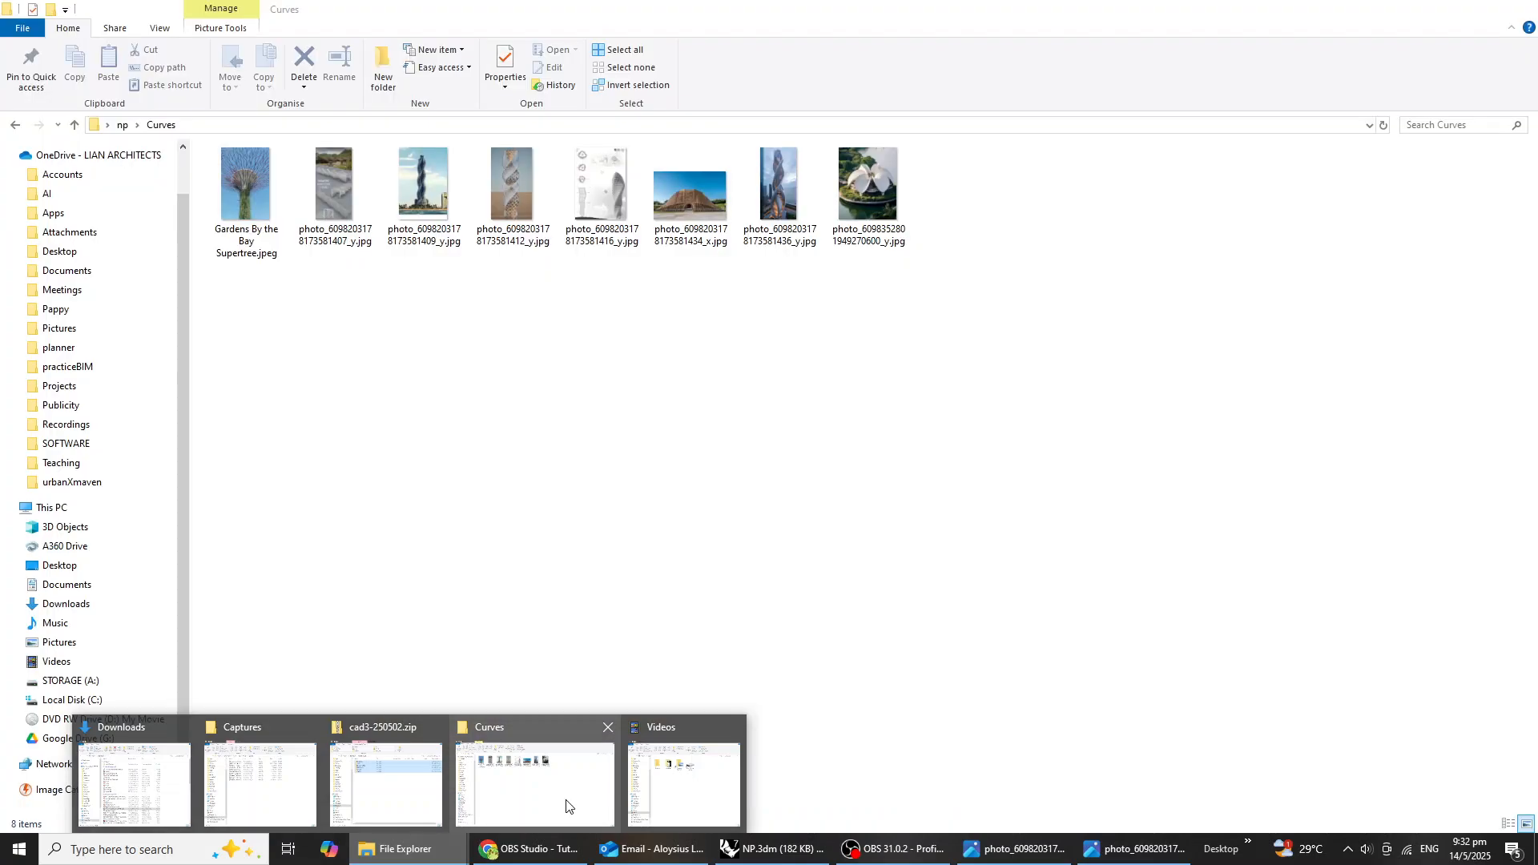
click(567, 798)
click(15, 125)
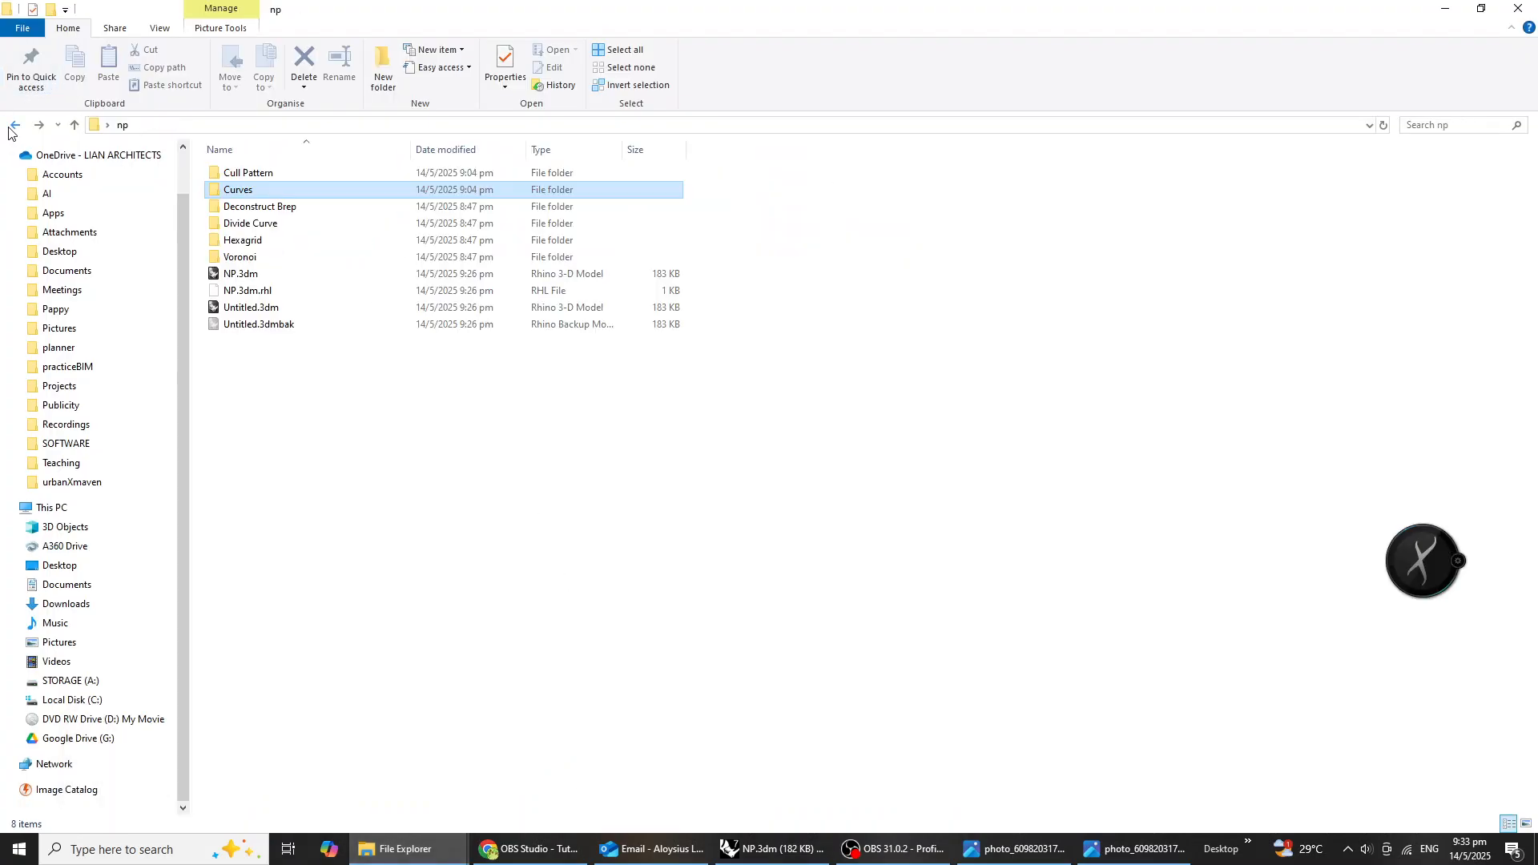
double_click(273, 208)
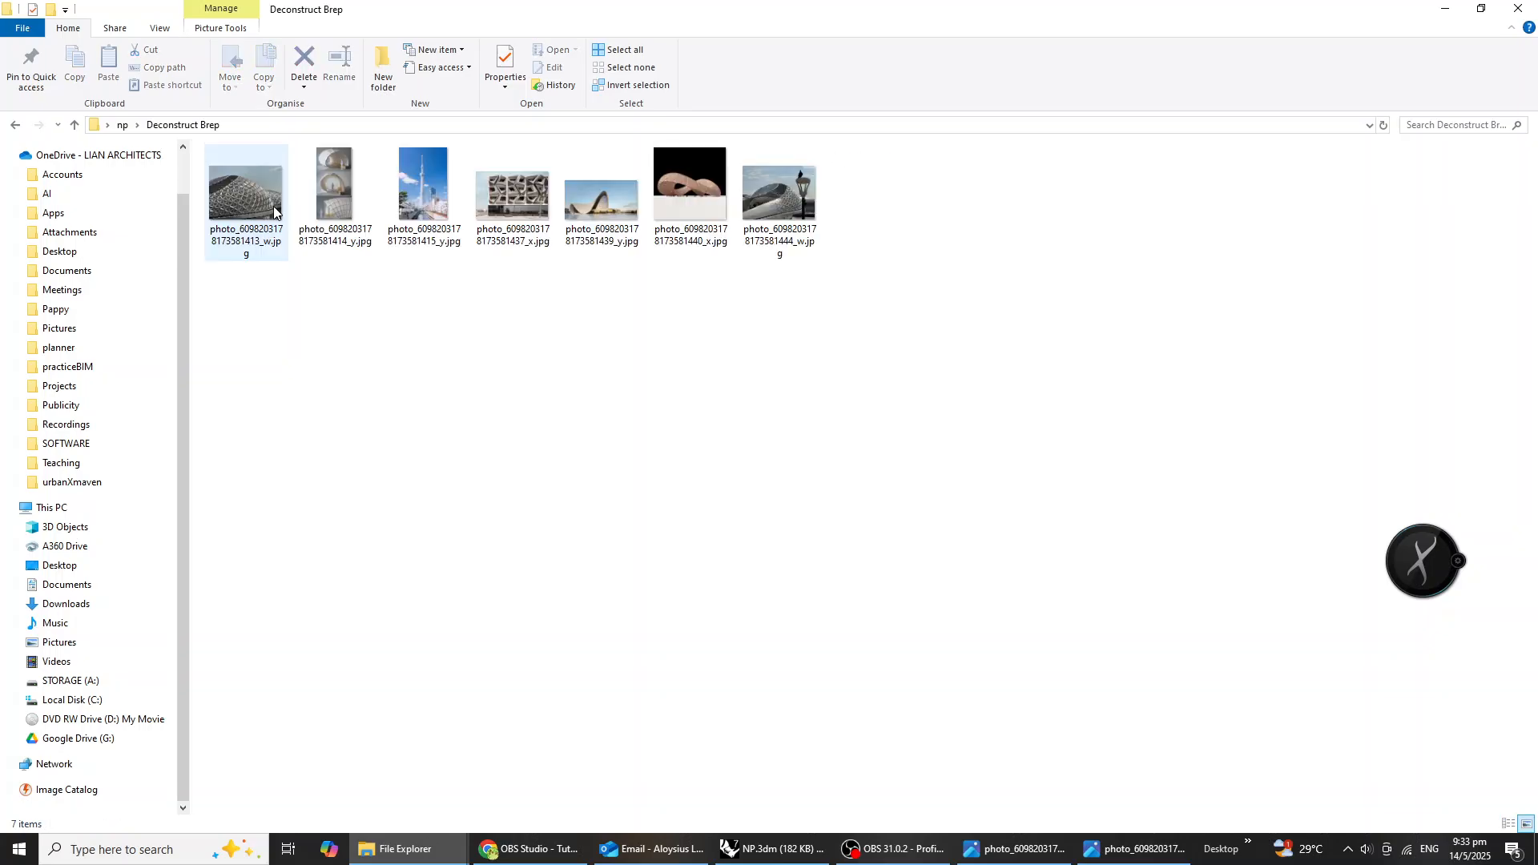
double_click(687, 195)
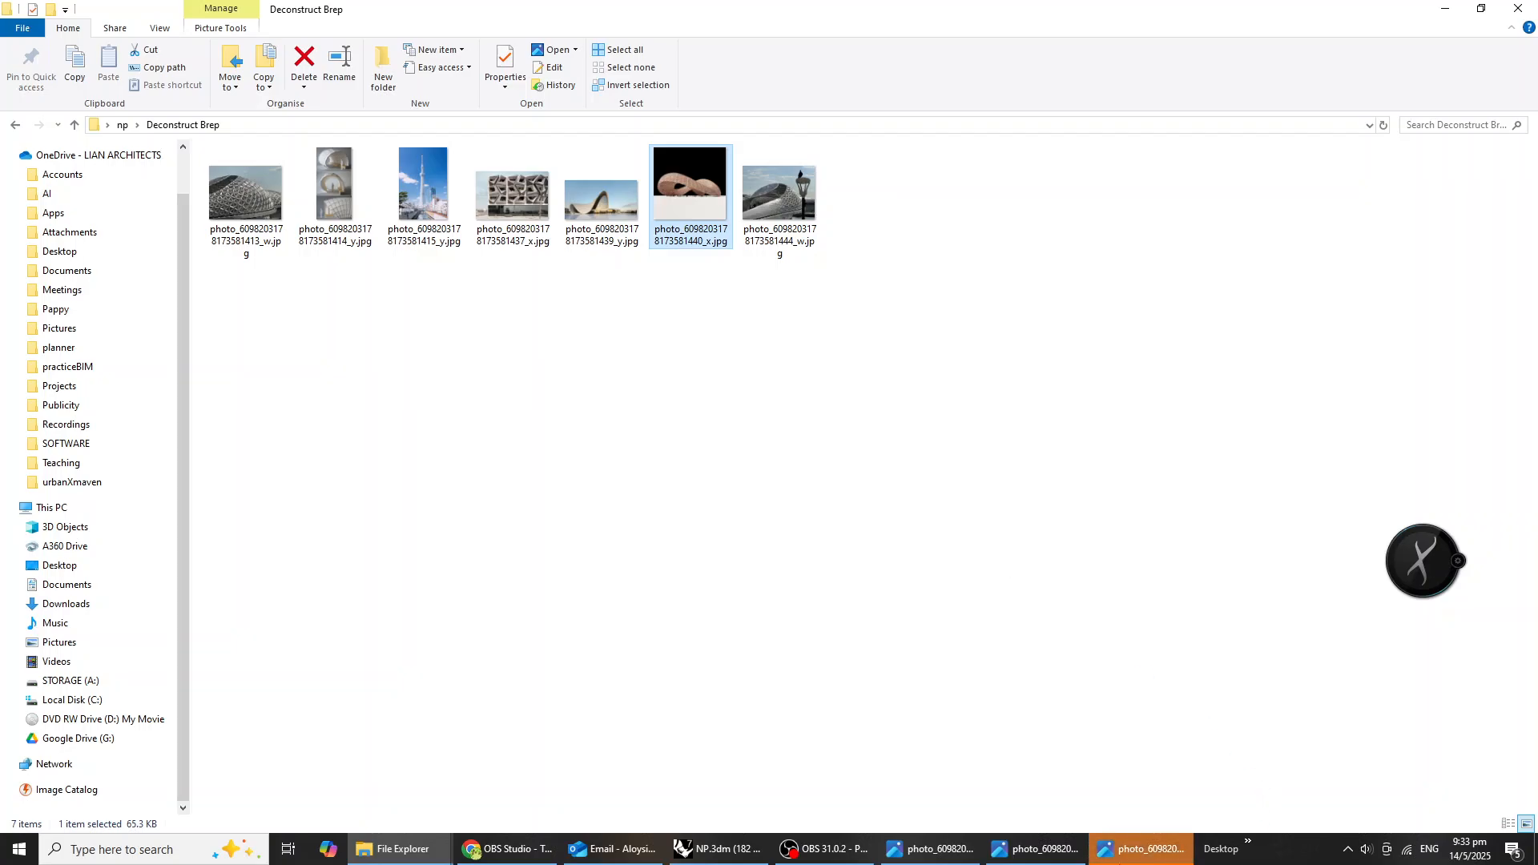
scroll(784, 314, up, 5)
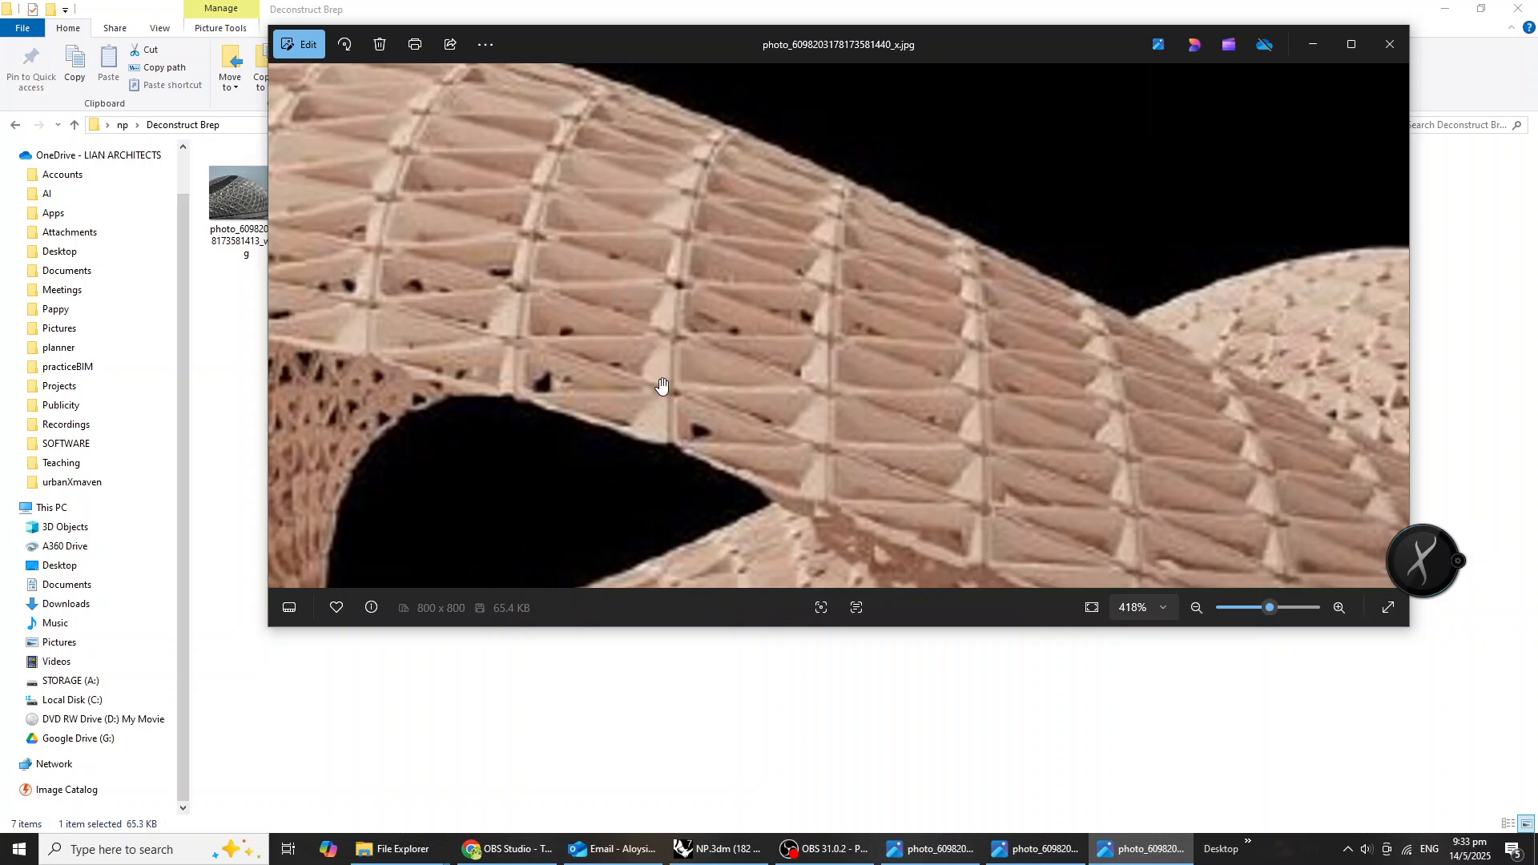
scroll(694, 438, down, 2)
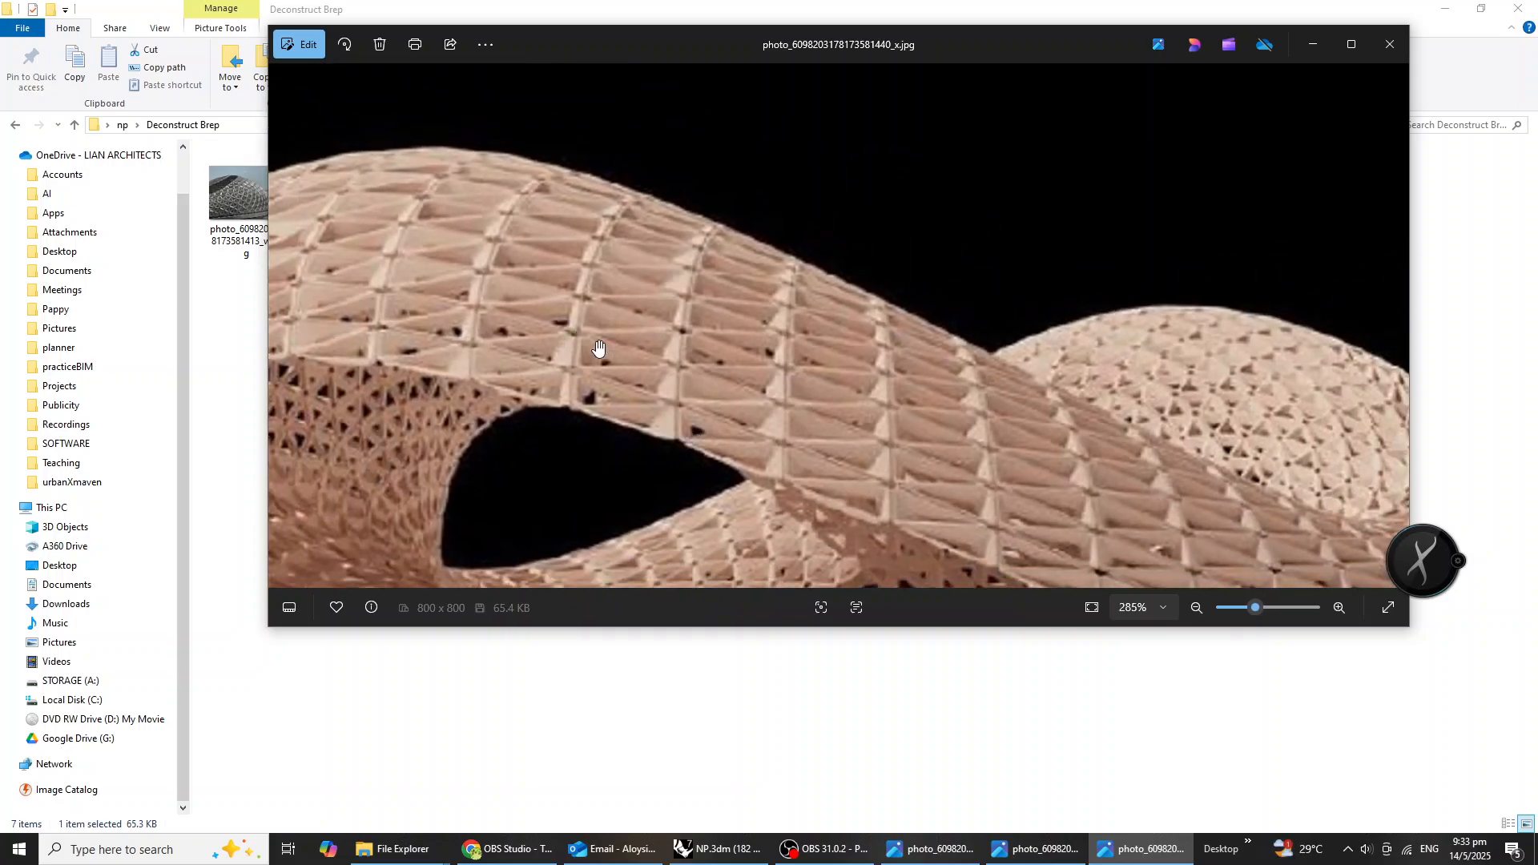
scroll(577, 378, down, 3)
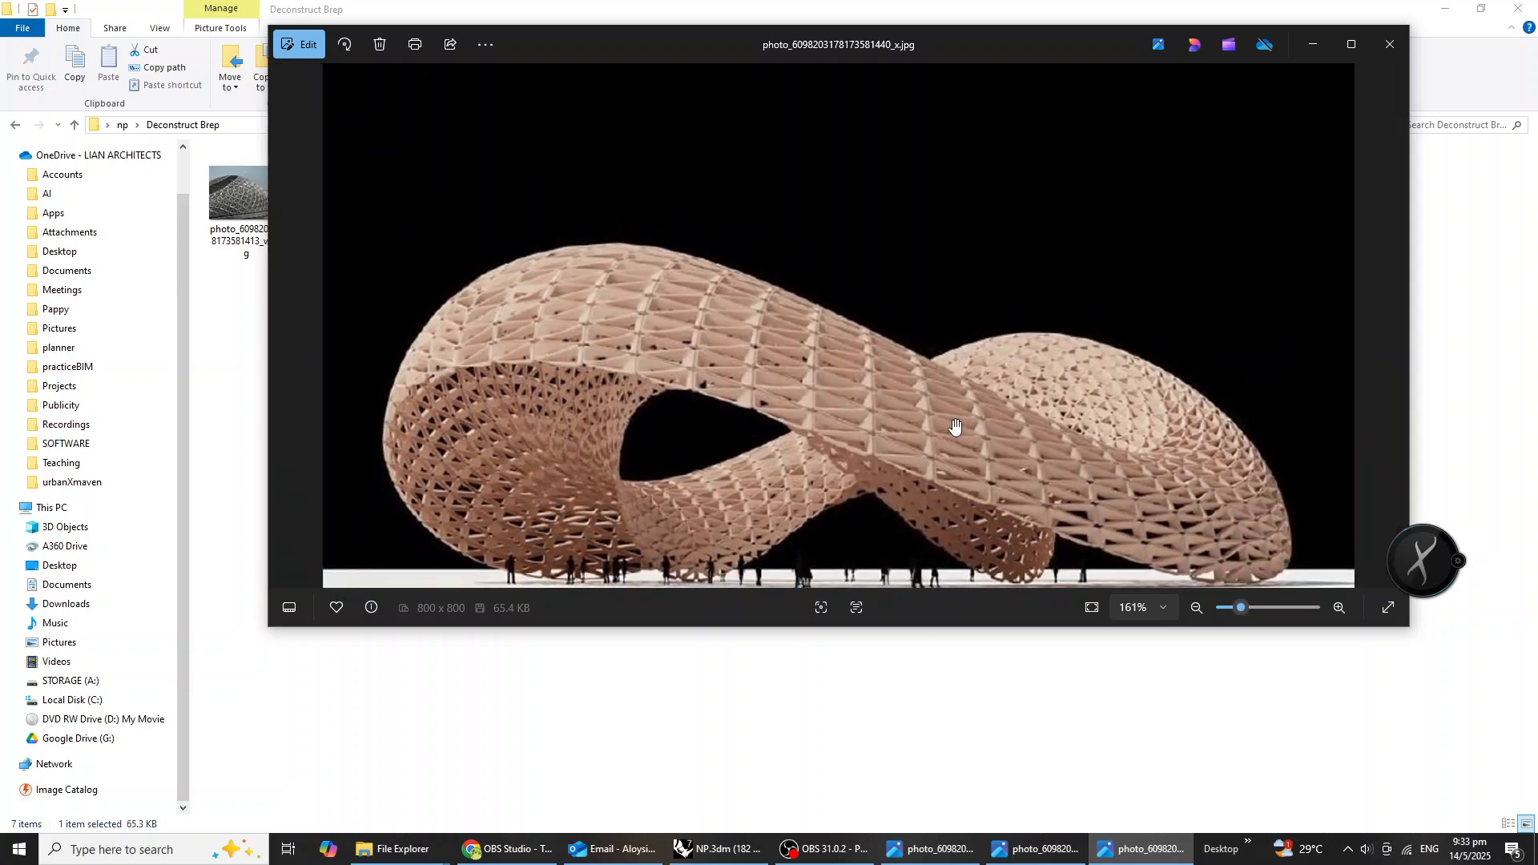
scroll(816, 439, up, 4)
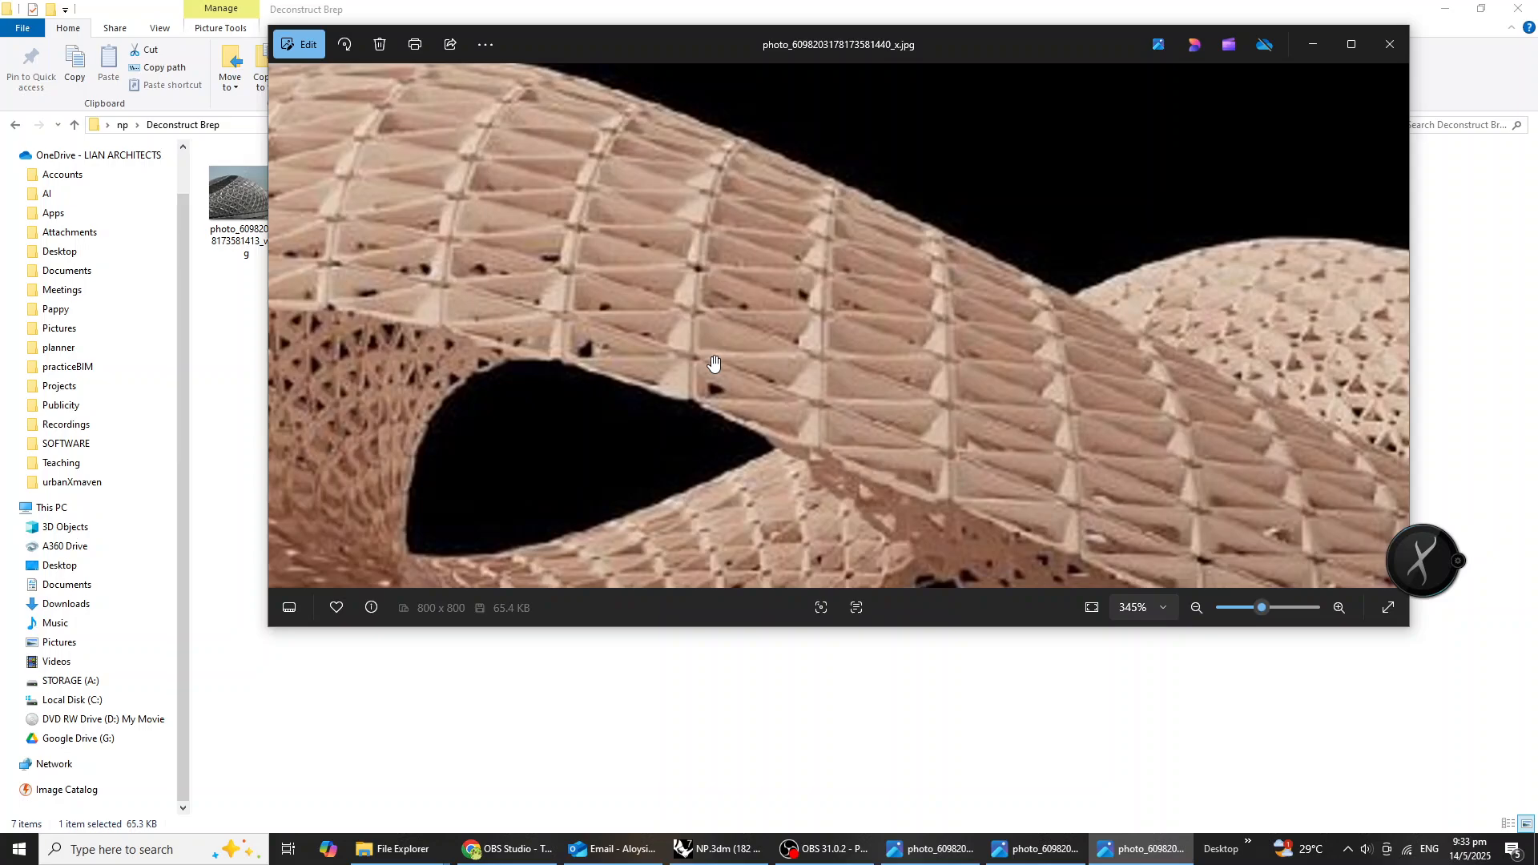
Switch back to Rhino and review the lofted tower and its Grasshopper definition.
click(716, 849)
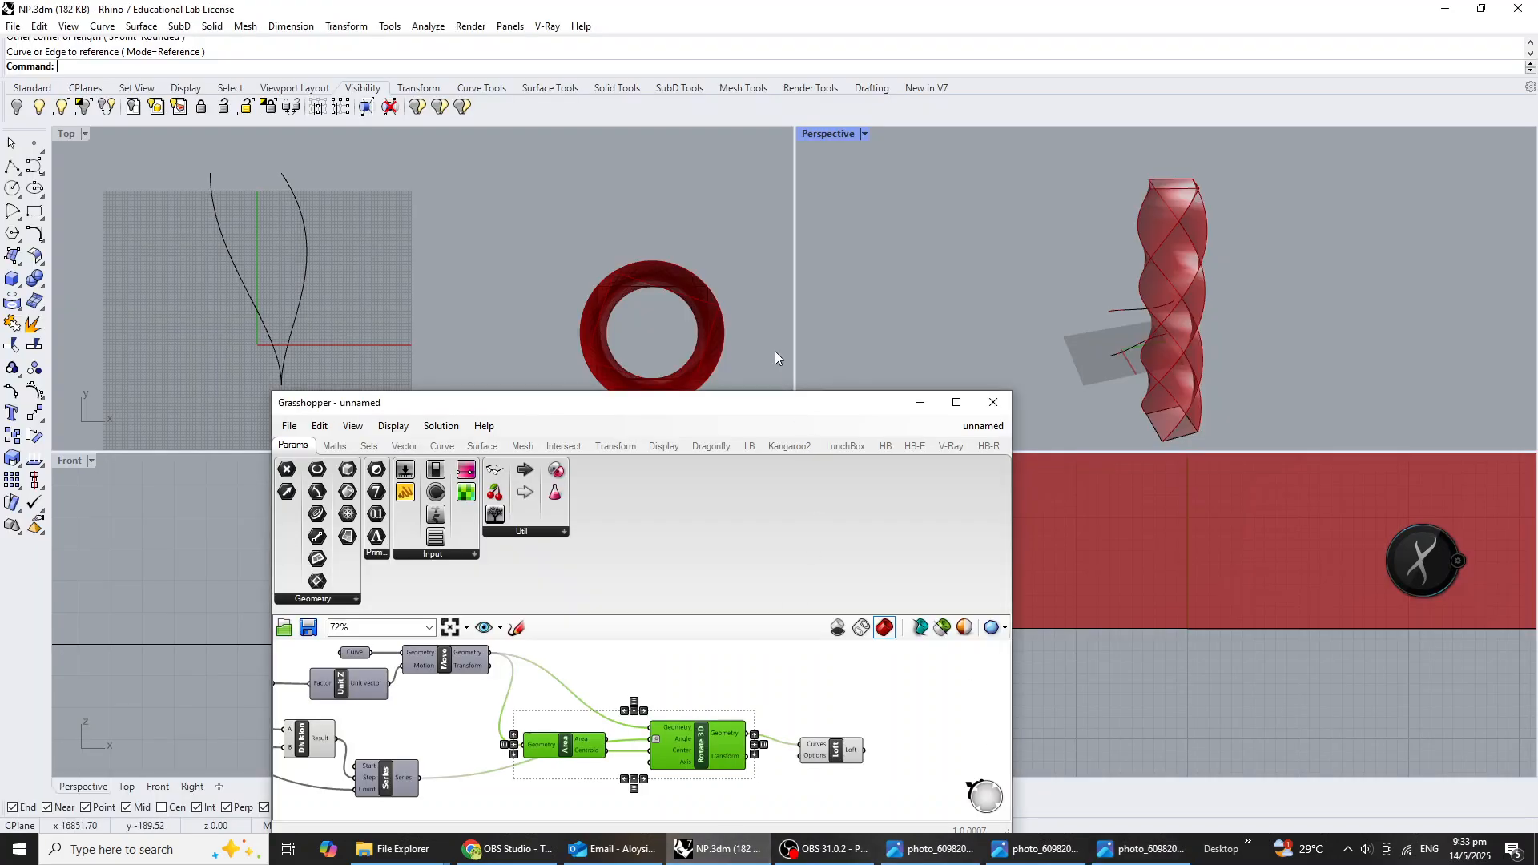
scroll(997, 272, down, 5)
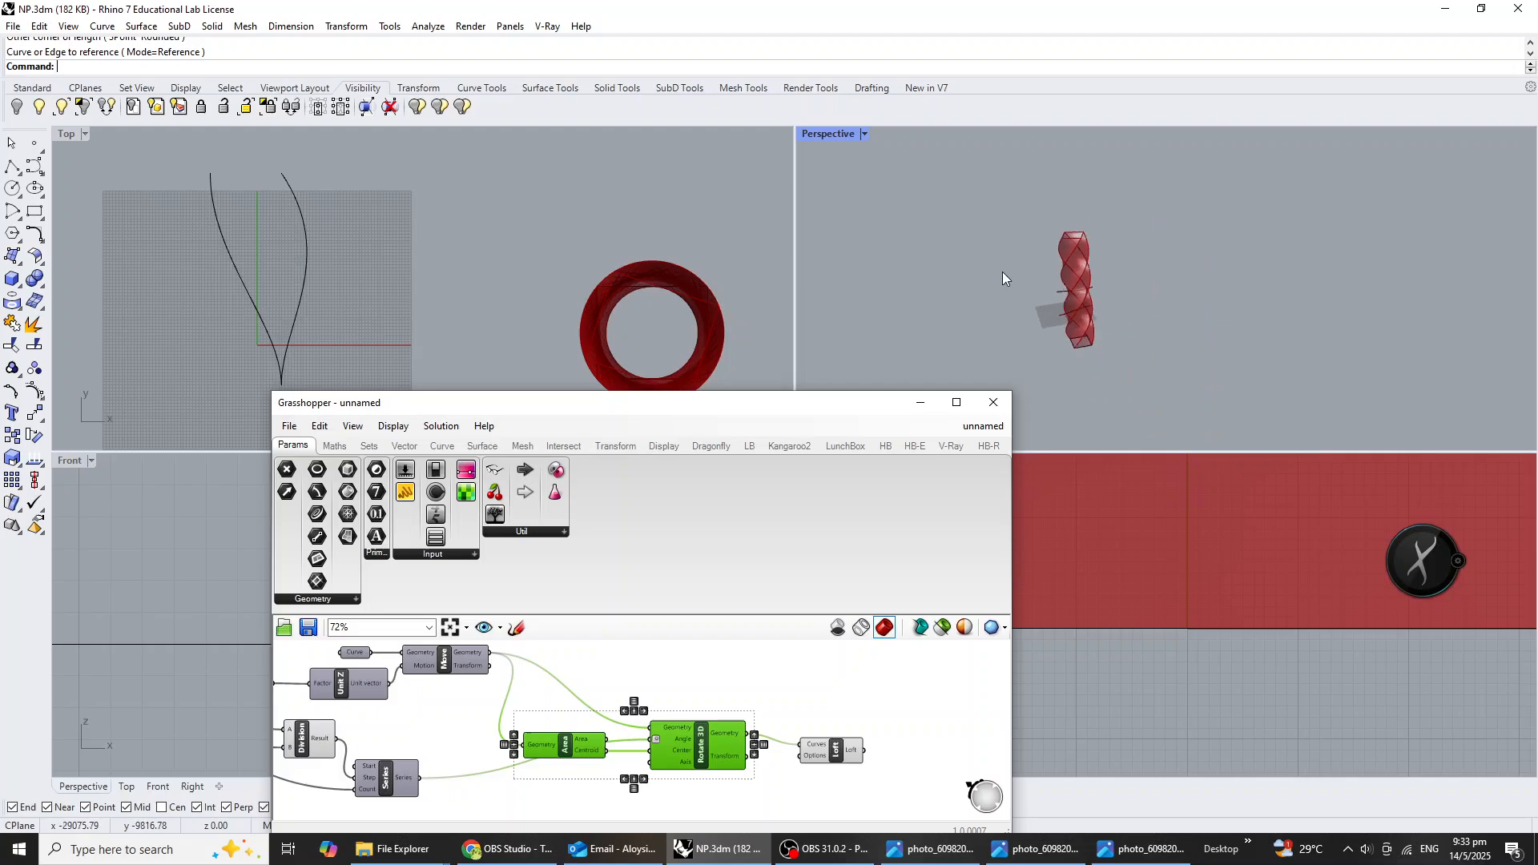
click(666, 704)
scroll(589, 756, down, 3)
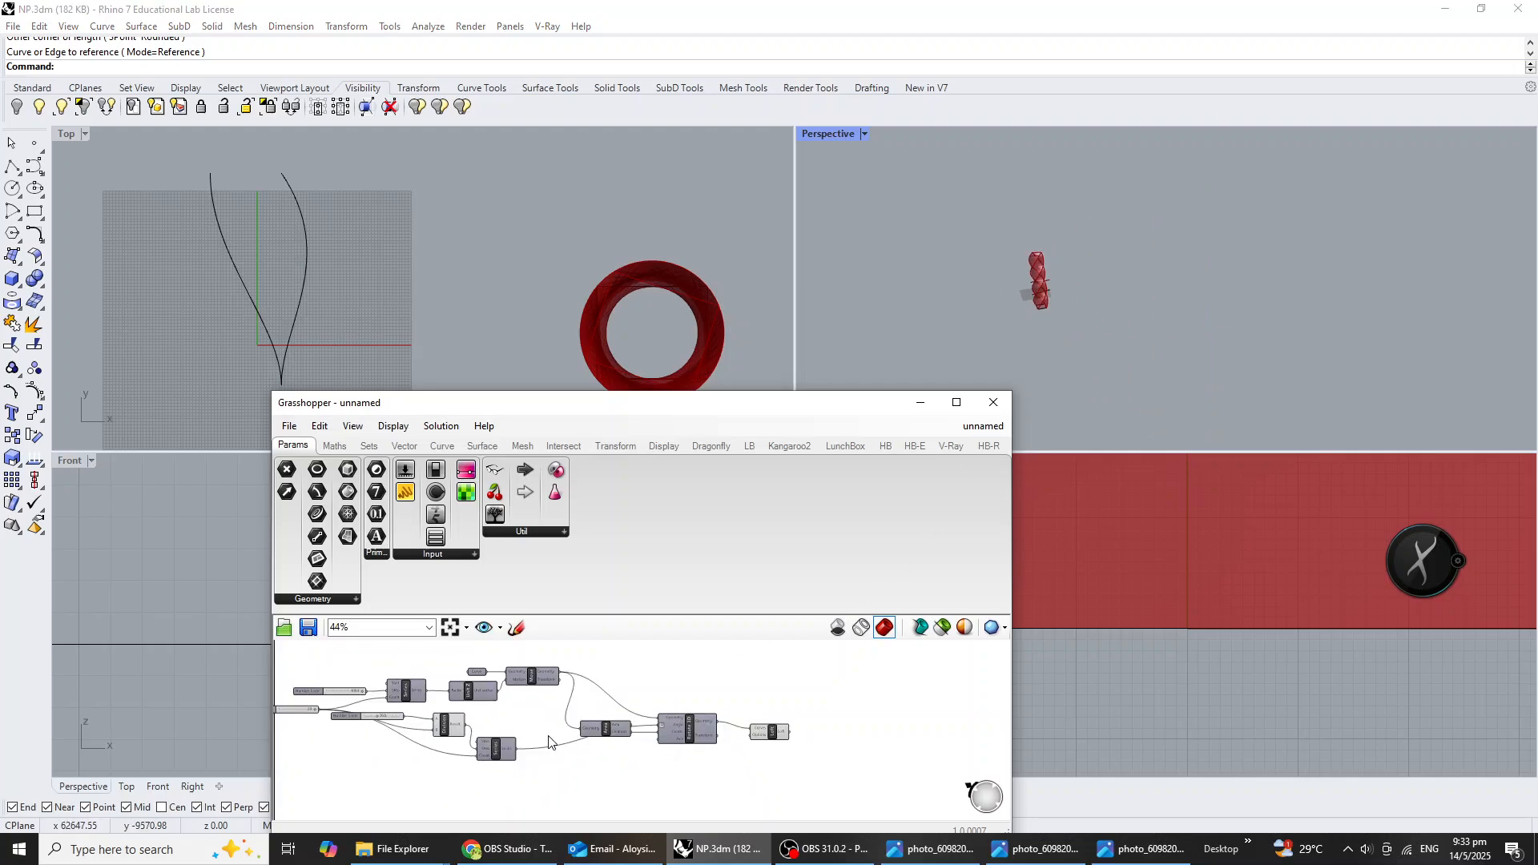
scroll(588, 757, up, 6)
scroll(703, 709, down, 3)
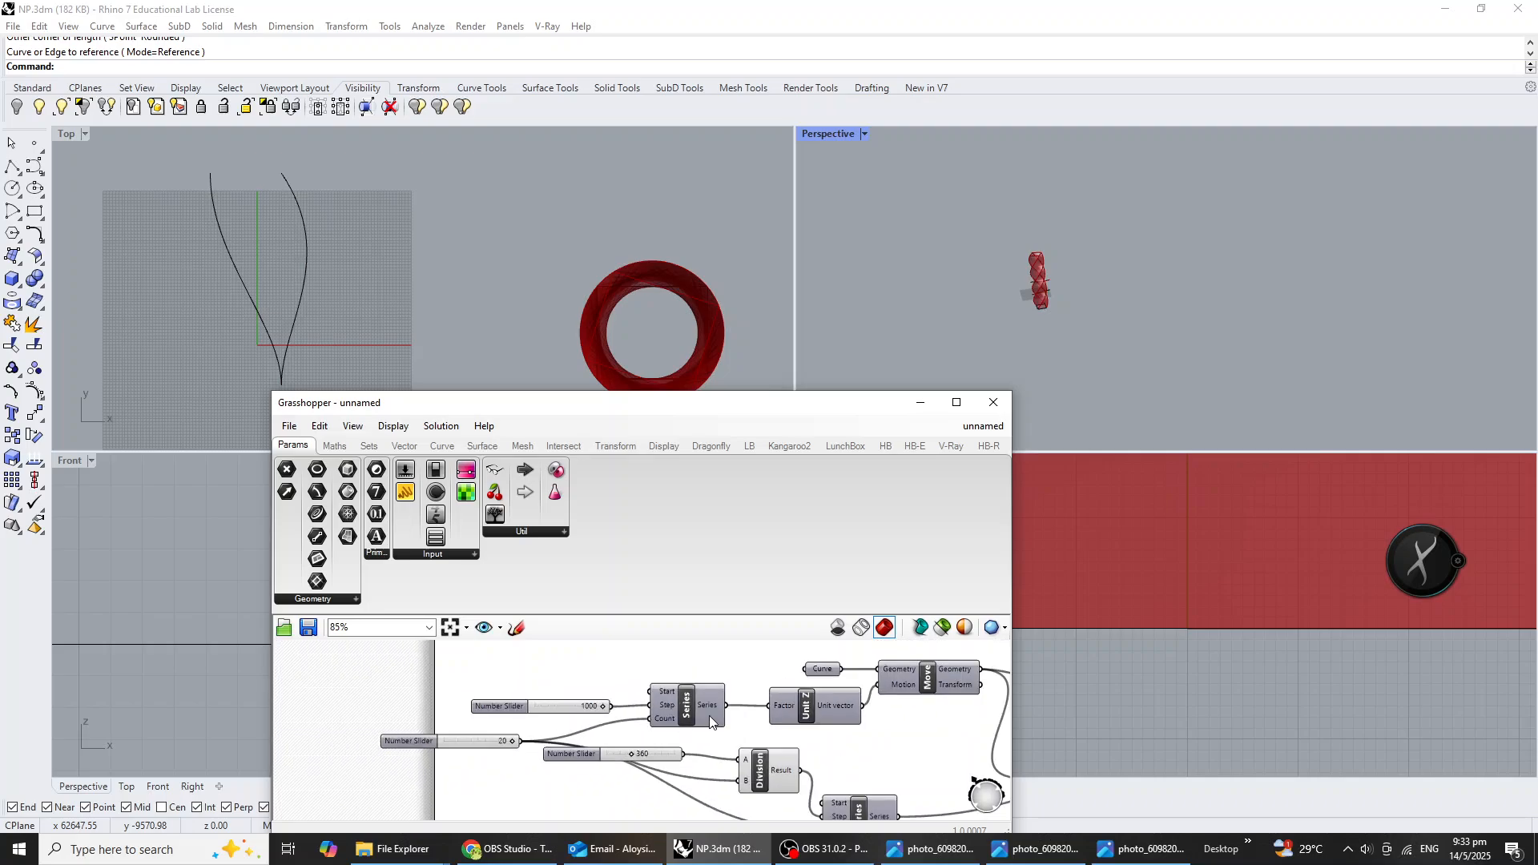
Disable the Move component in the twisted tower definition so the loft is no longer computed.
right_drag(849, 683, 769, 717)
scroll(876, 718, up, 2)
right_drag(876, 719, 628, 703)
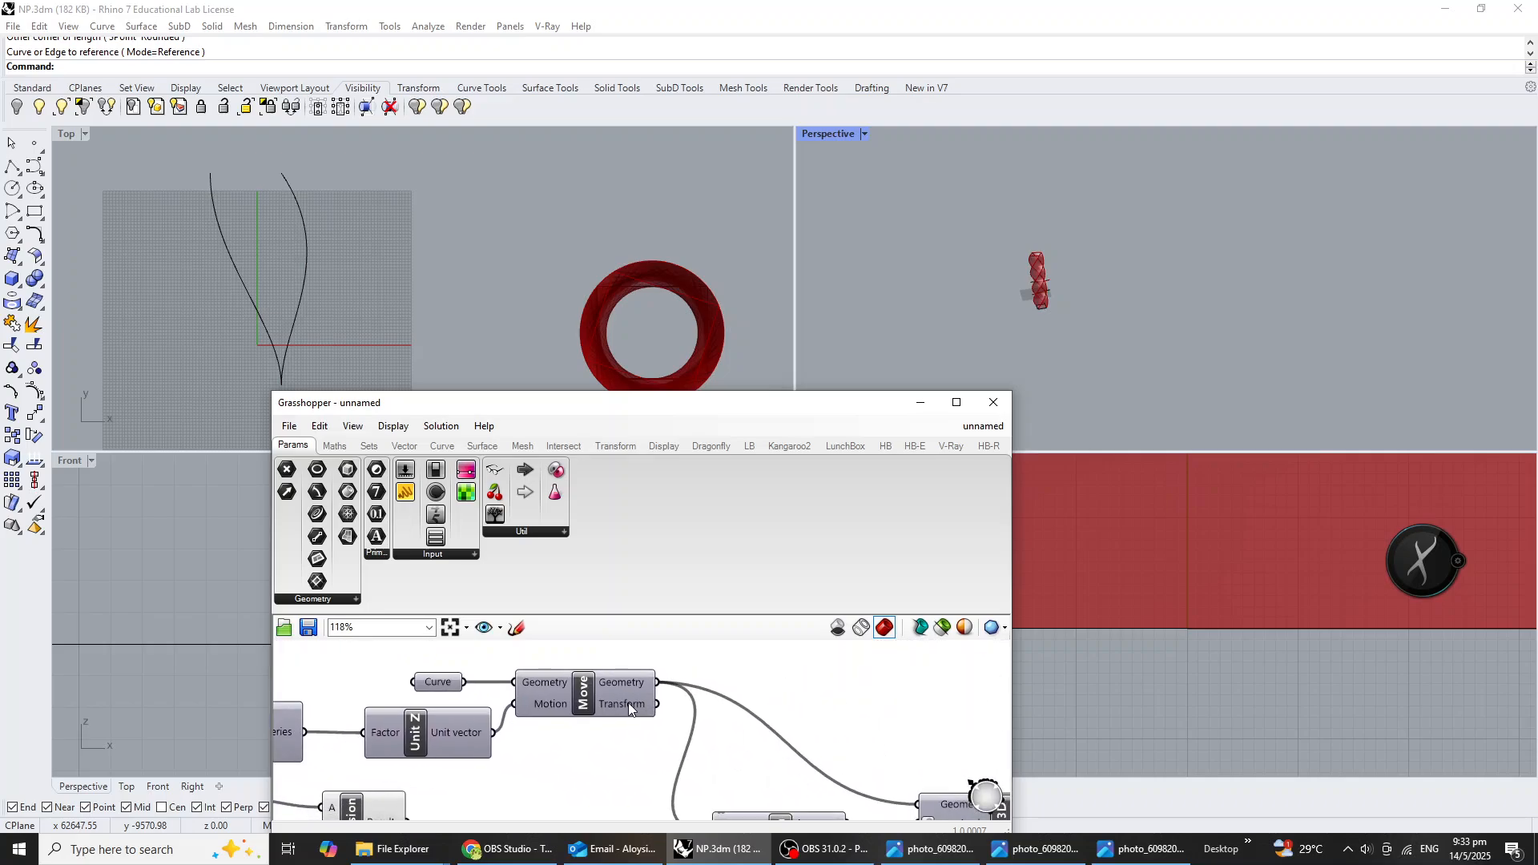
click(560, 694)
middle_click(586, 698)
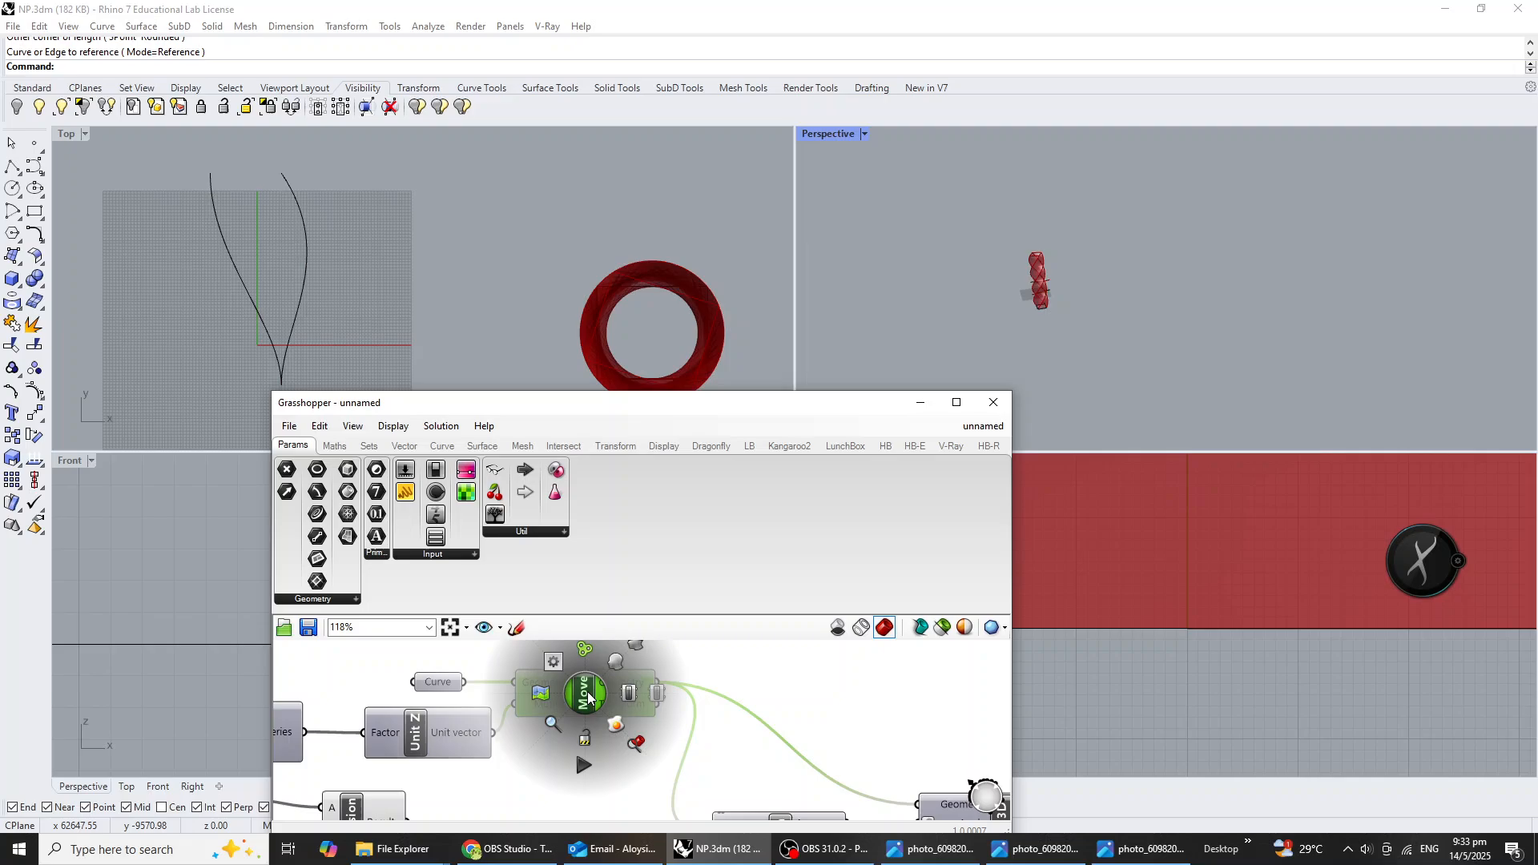
click(656, 691)
scroll(656, 692, up, 1)
right_drag(1145, 321, 986, 296)
scroll(1075, 369, up, 4)
scroll(1107, 362, down, 4)
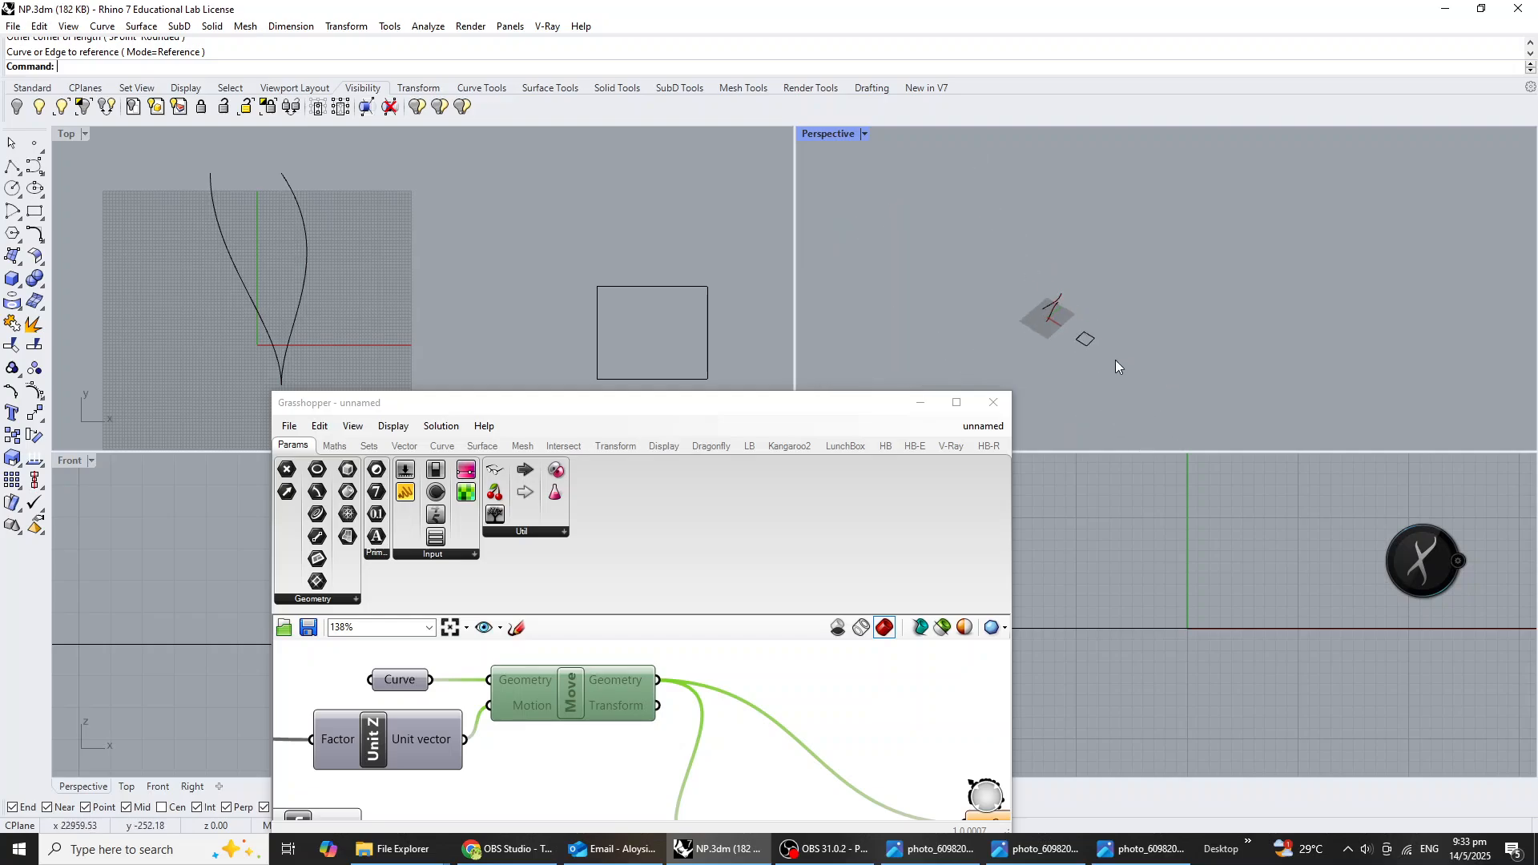
click(711, 720)
Select all components of the tower definition, shift them along the canvas and group them.
scroll(721, 725, down, 7)
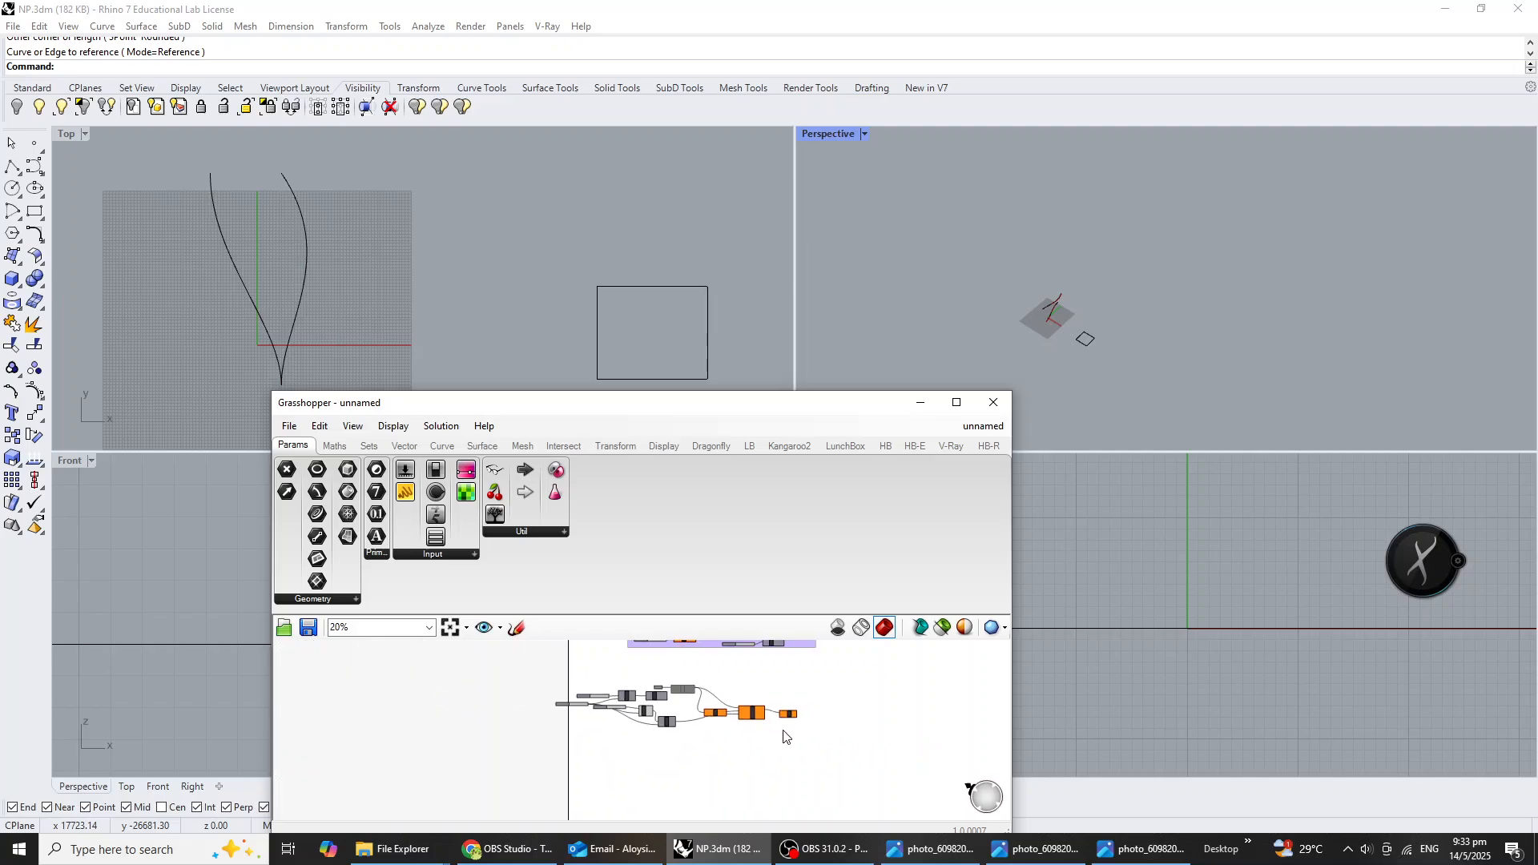
scroll(784, 736, up, 1)
drag(836, 749, 439, 694)
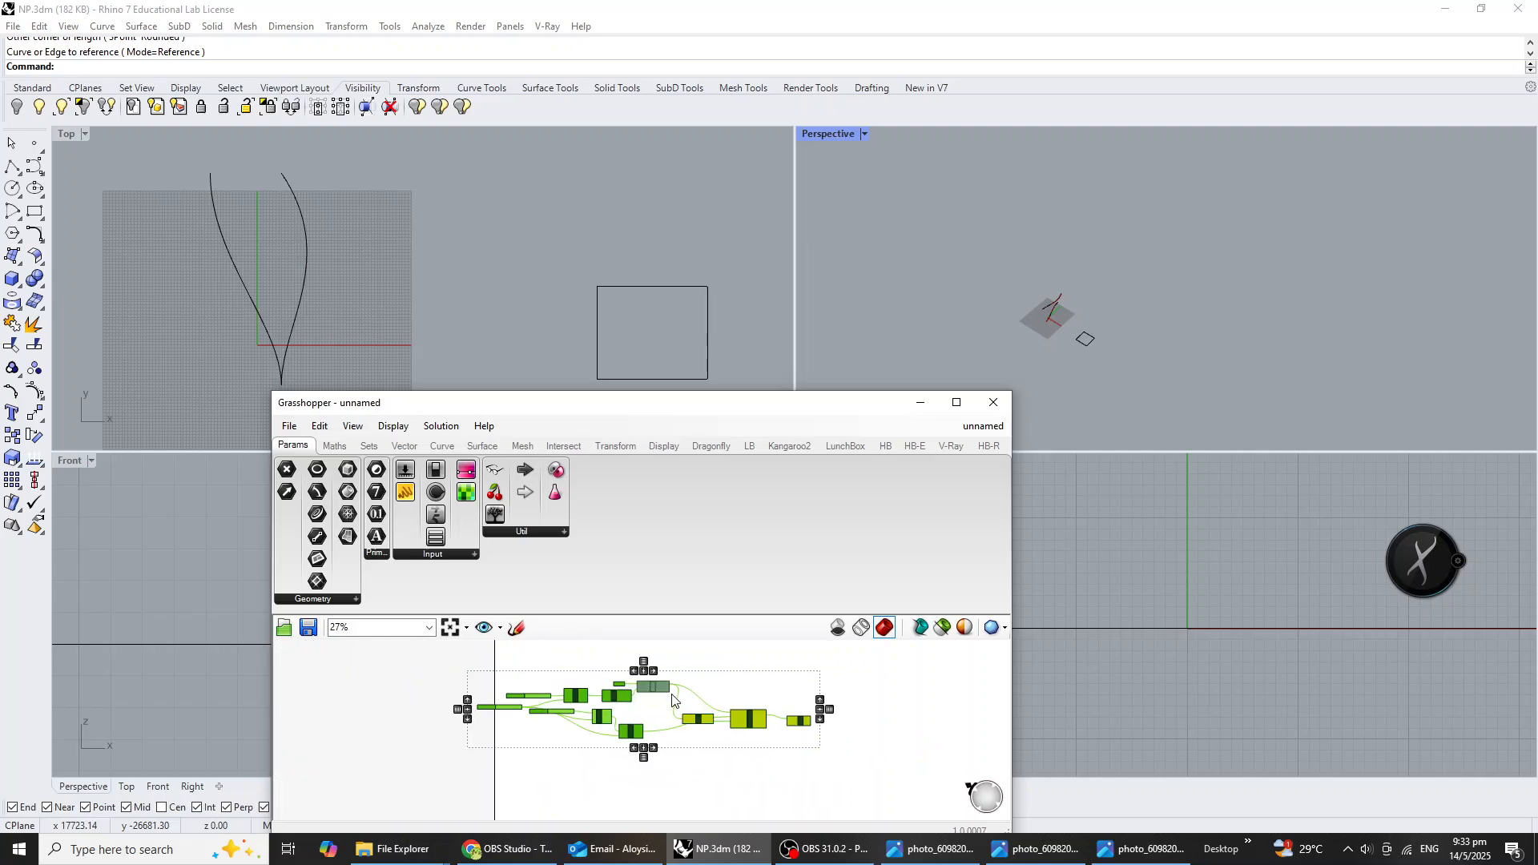
drag(671, 695, 732, 697)
key(ctrl+g)
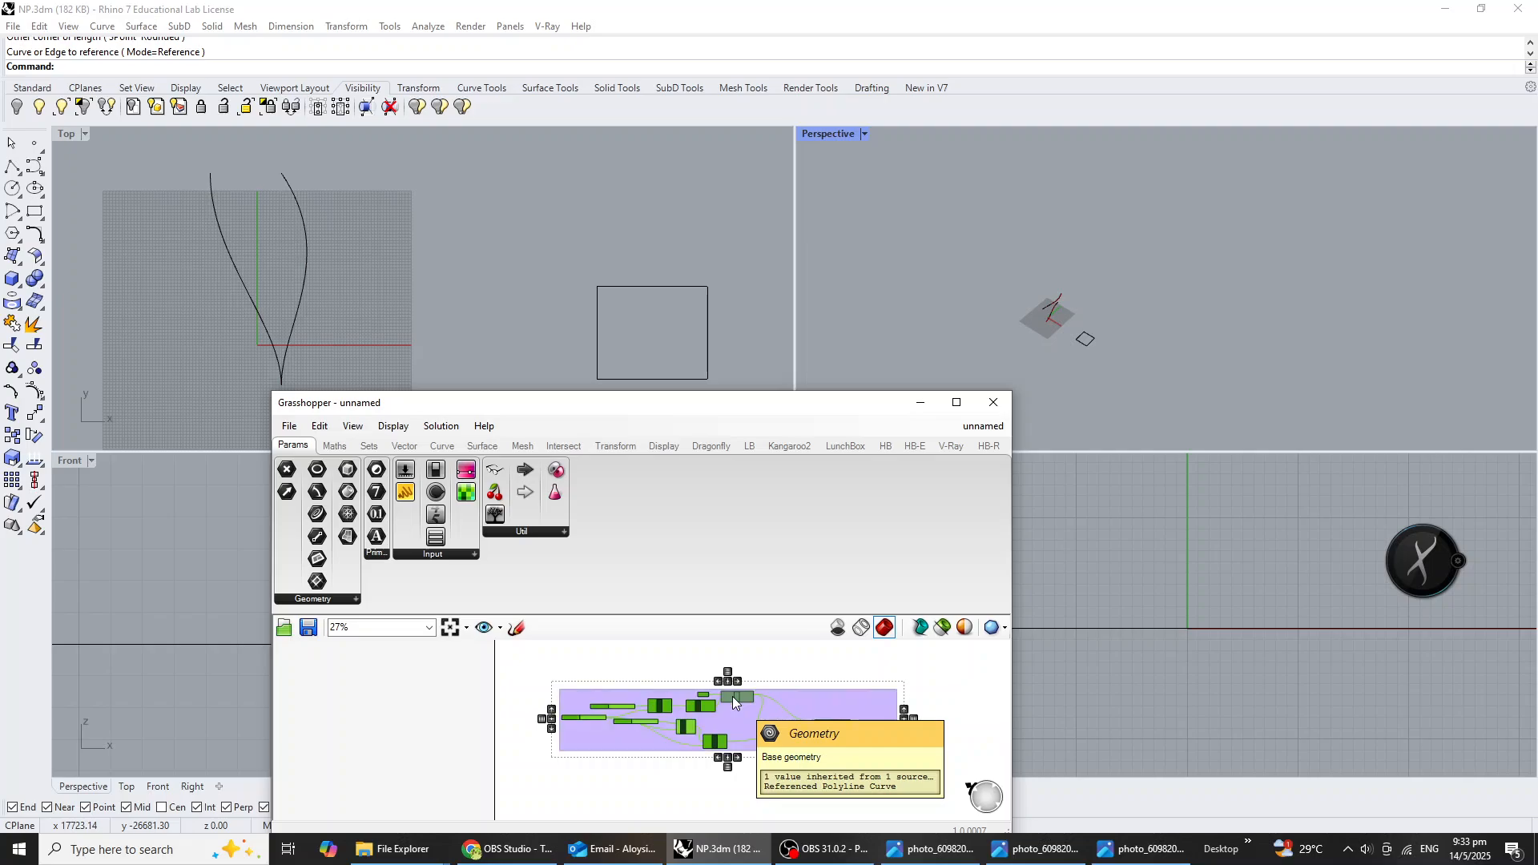
Check the topic folder names in the np folder in File Explorer and name the tower group Curves in Grasshopper.
scroll(732, 695, up, 3)
click(835, 695)
right_click(834, 695)
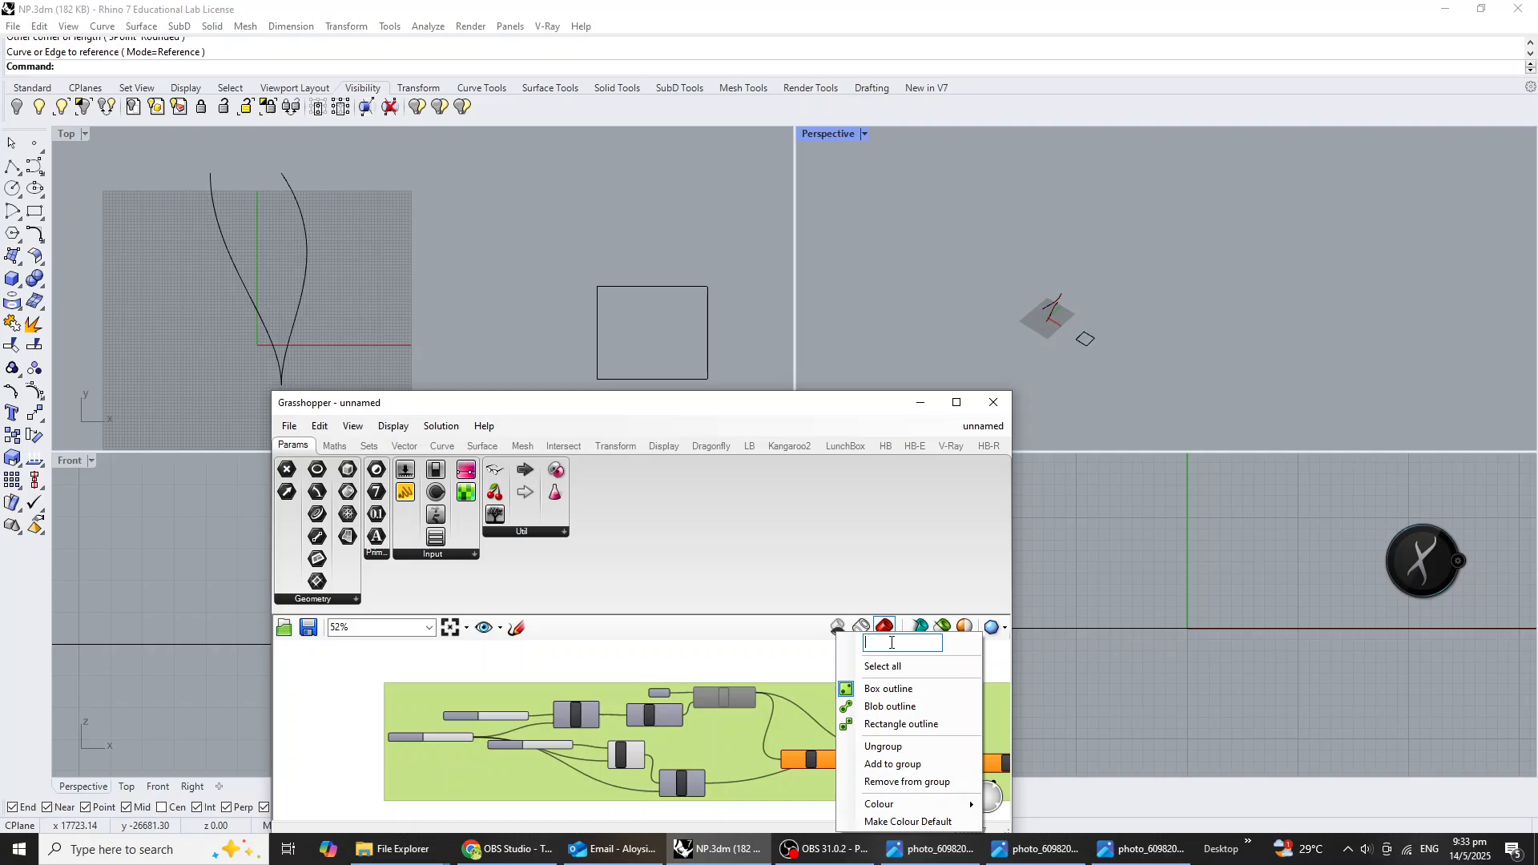
click(411, 843)
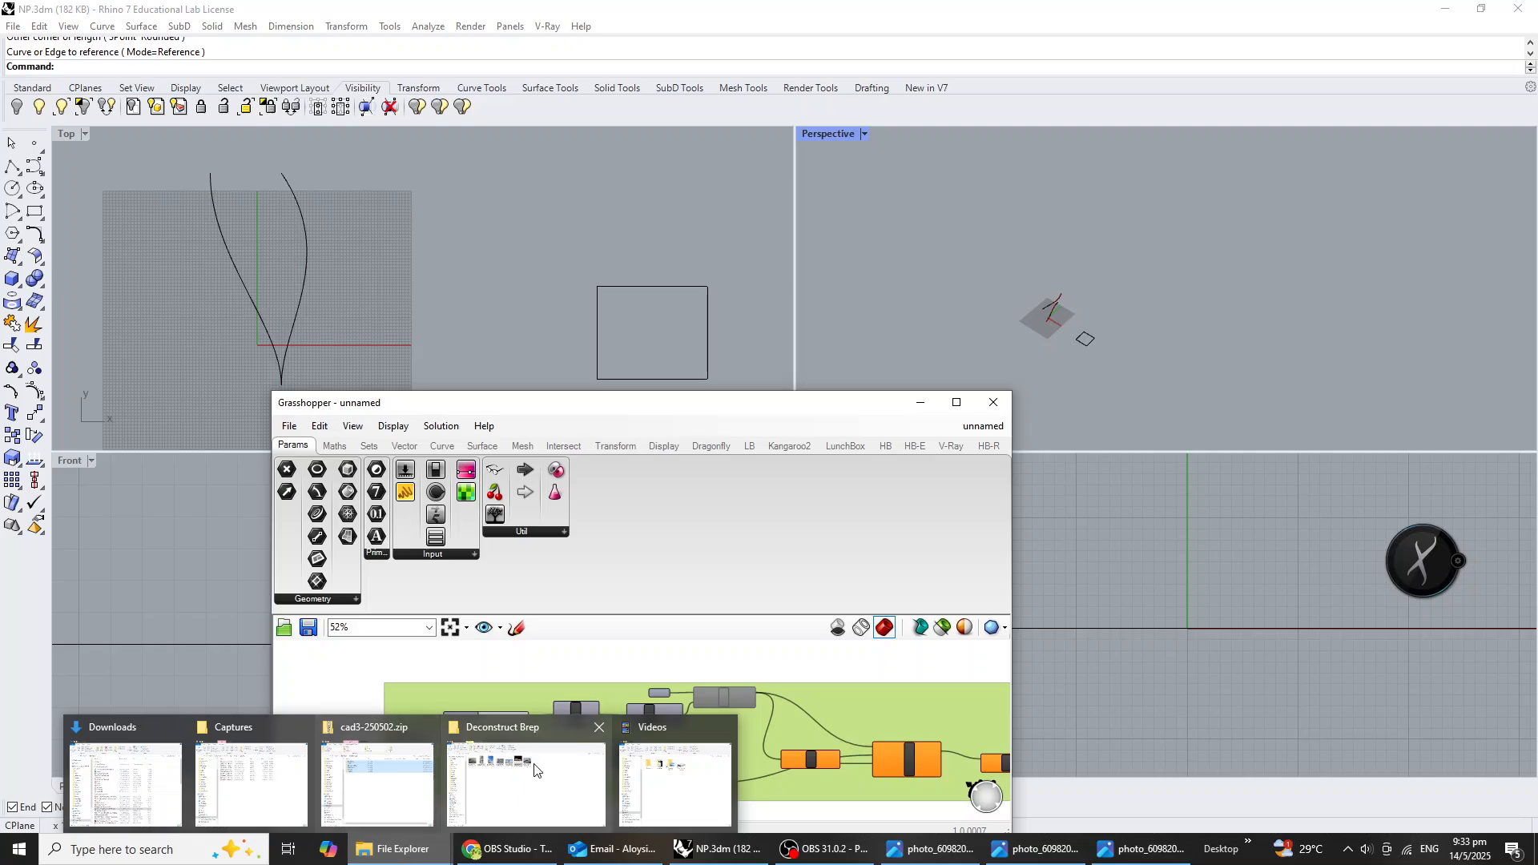
click(535, 769)
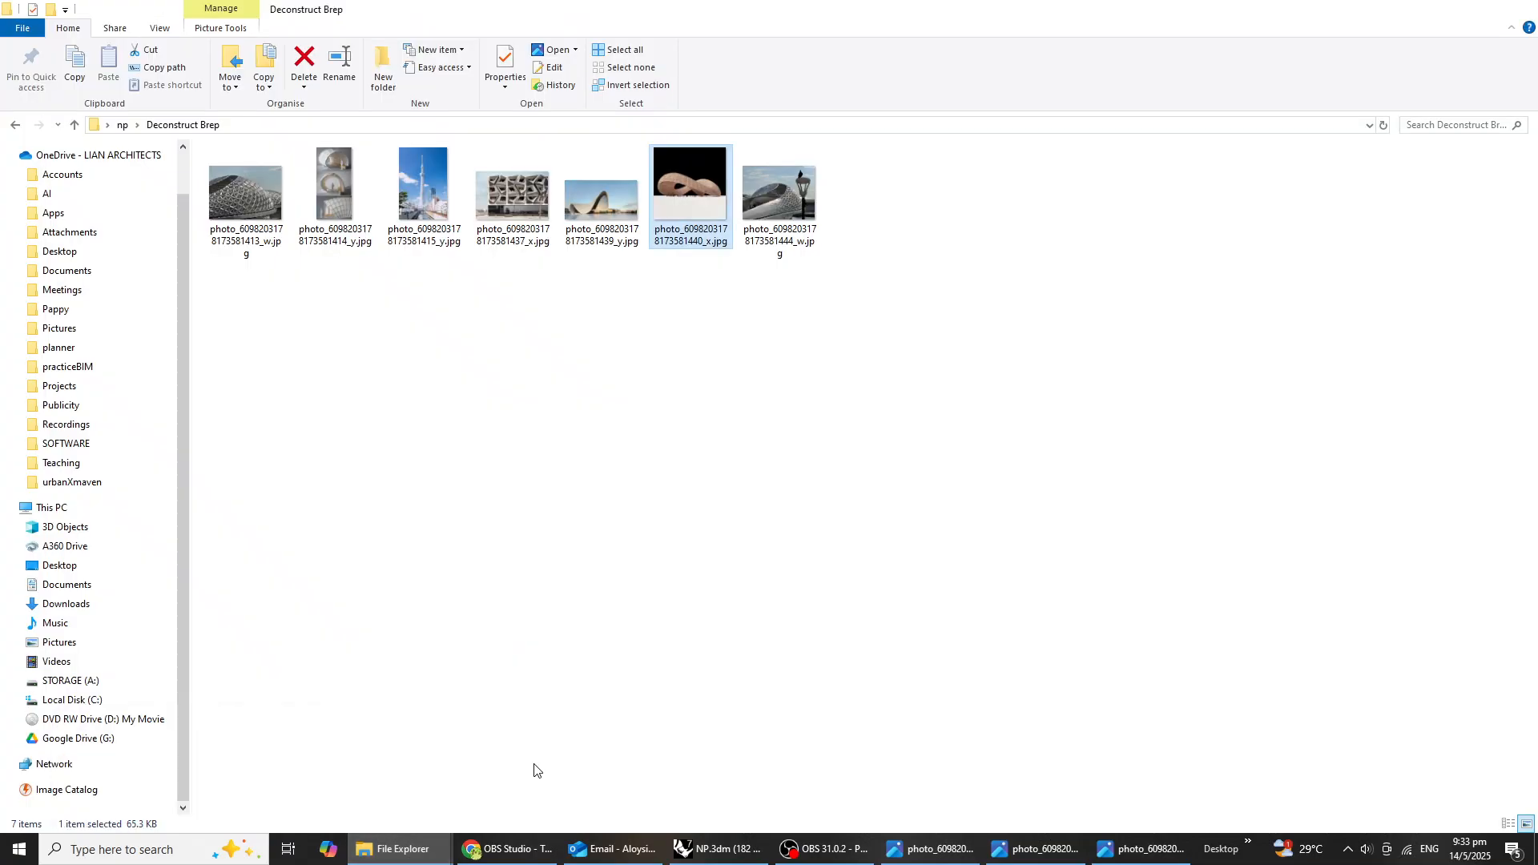
click(16, 126)
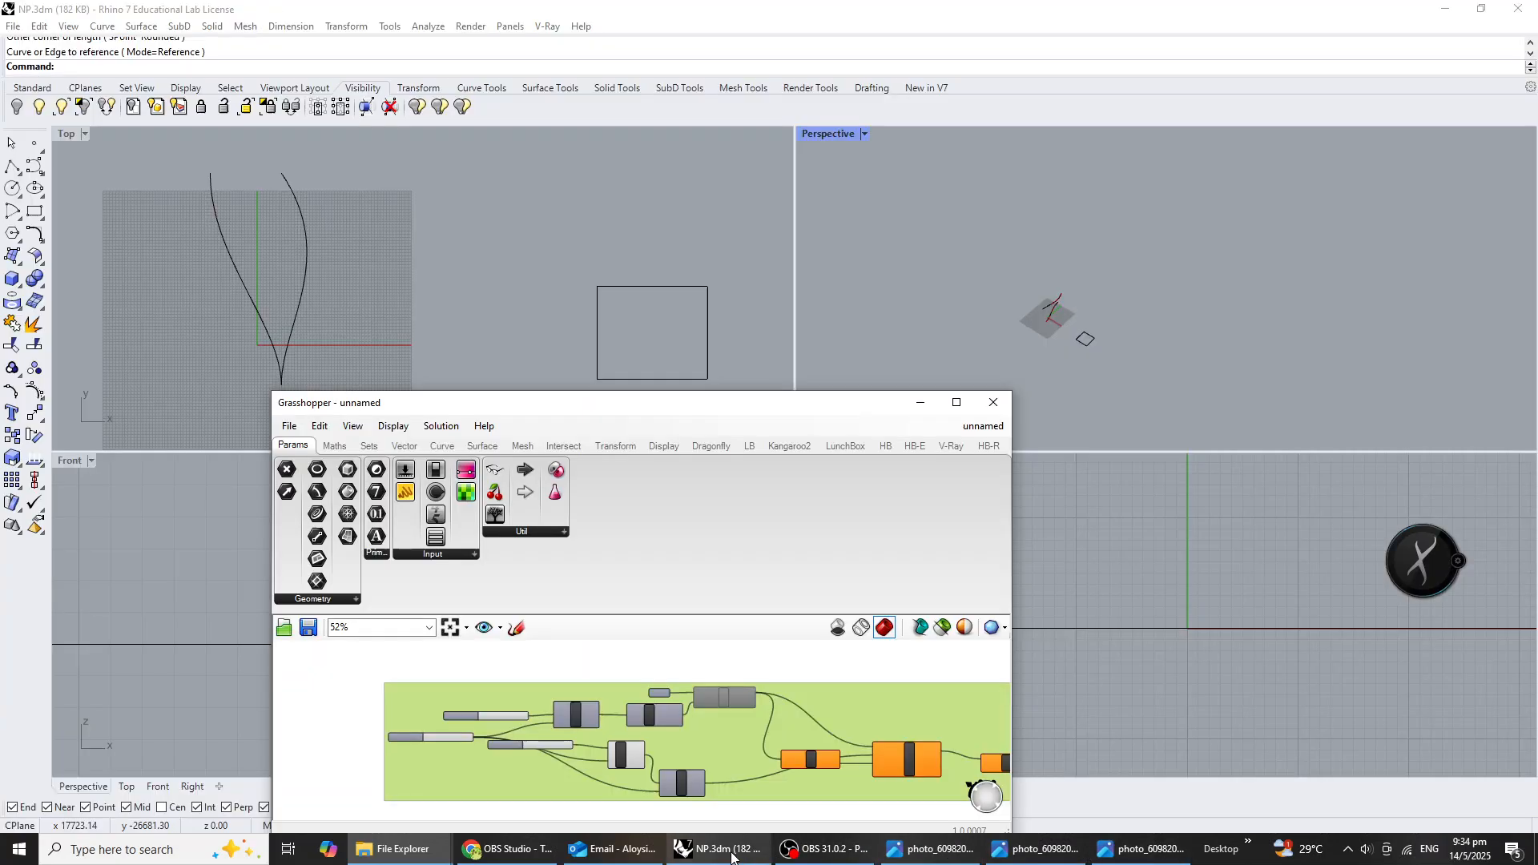
click(717, 849)
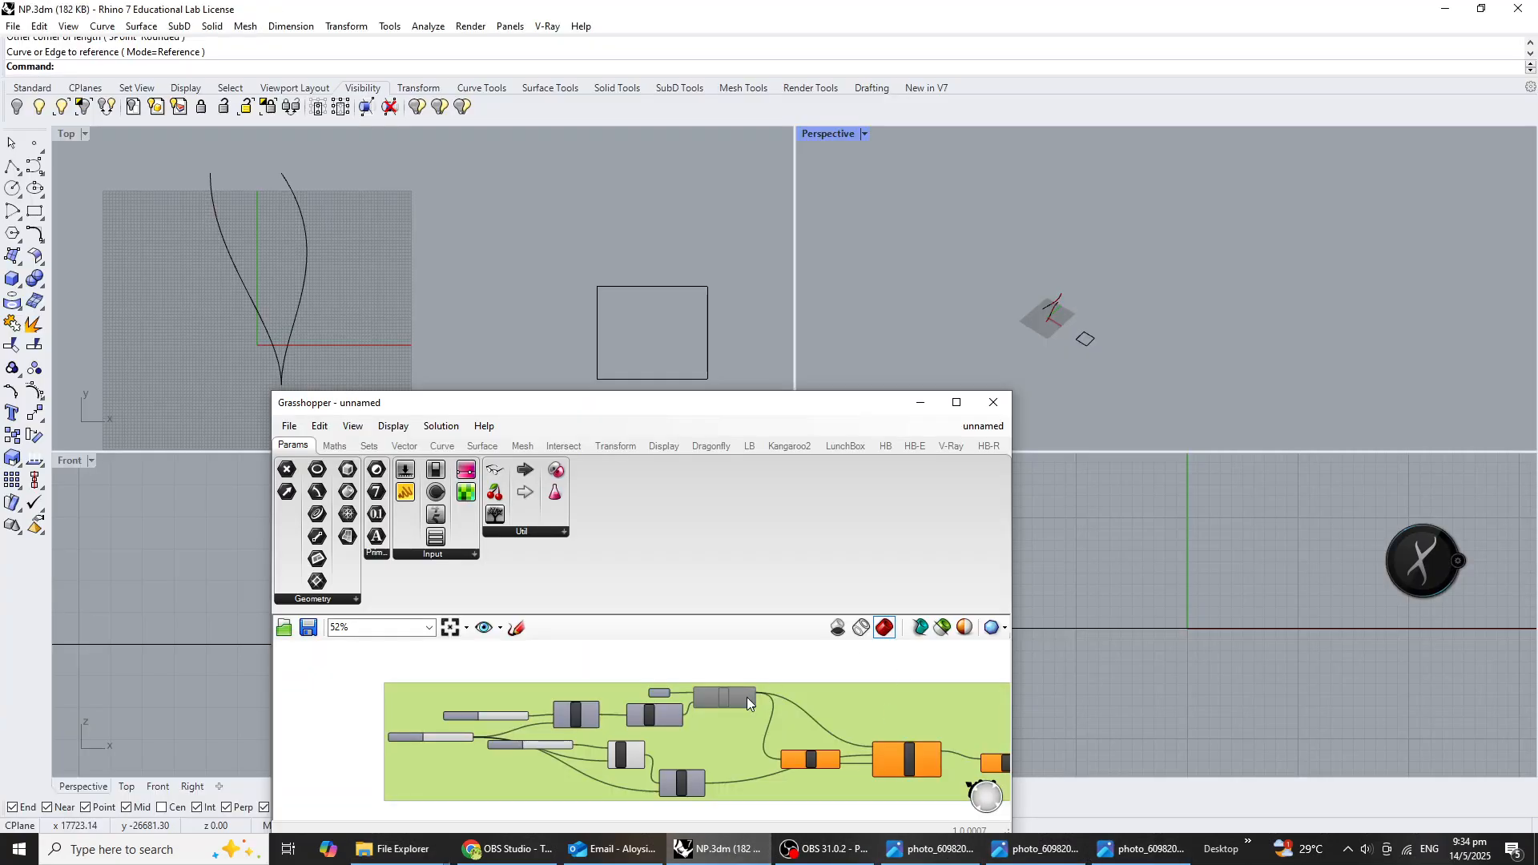
right_click(850, 700)
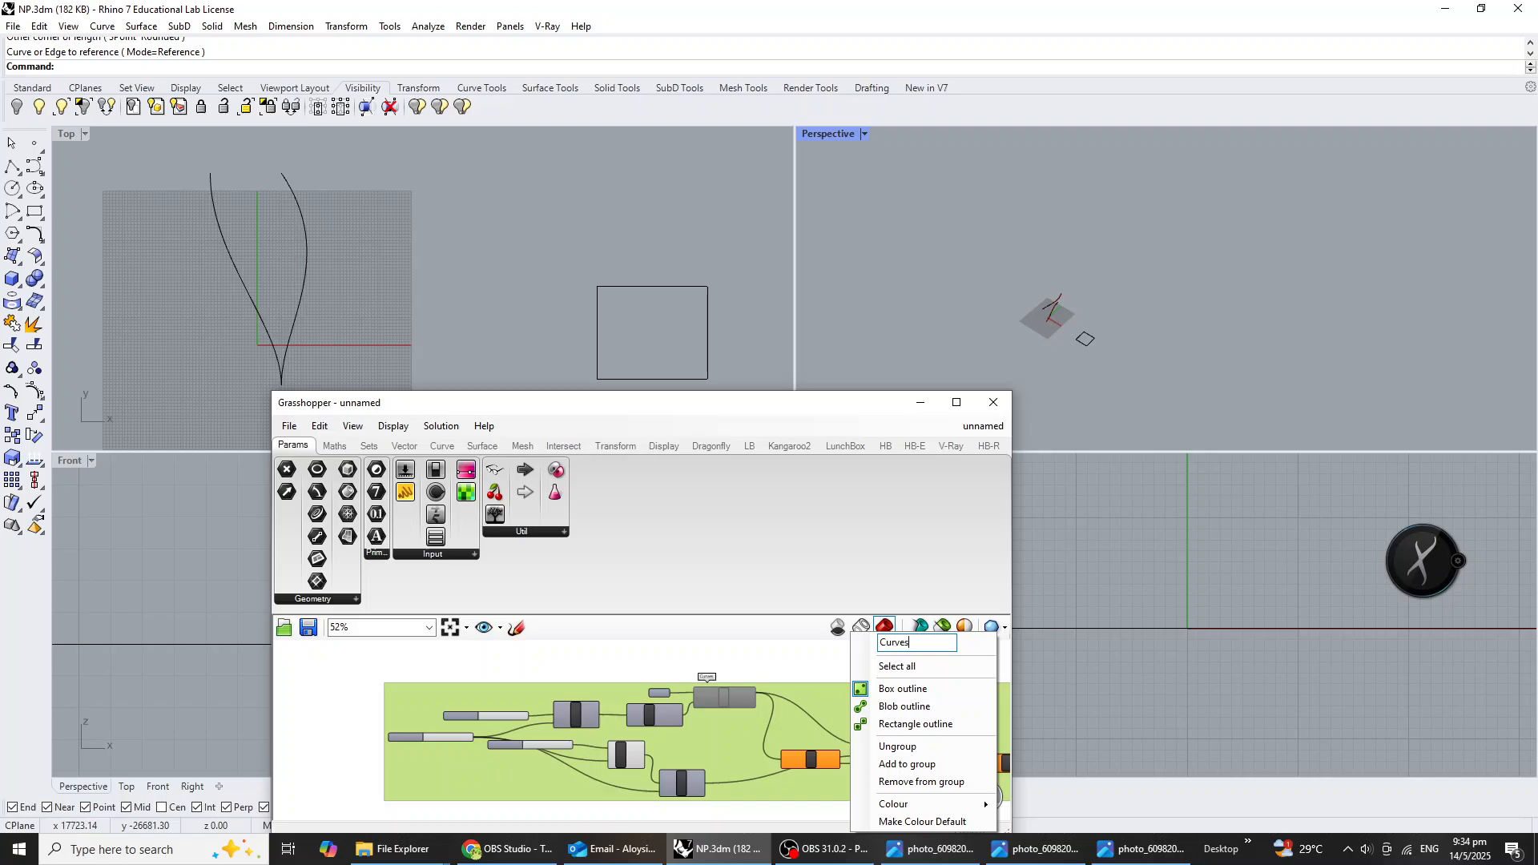
key(Return)
click(1153, 344)
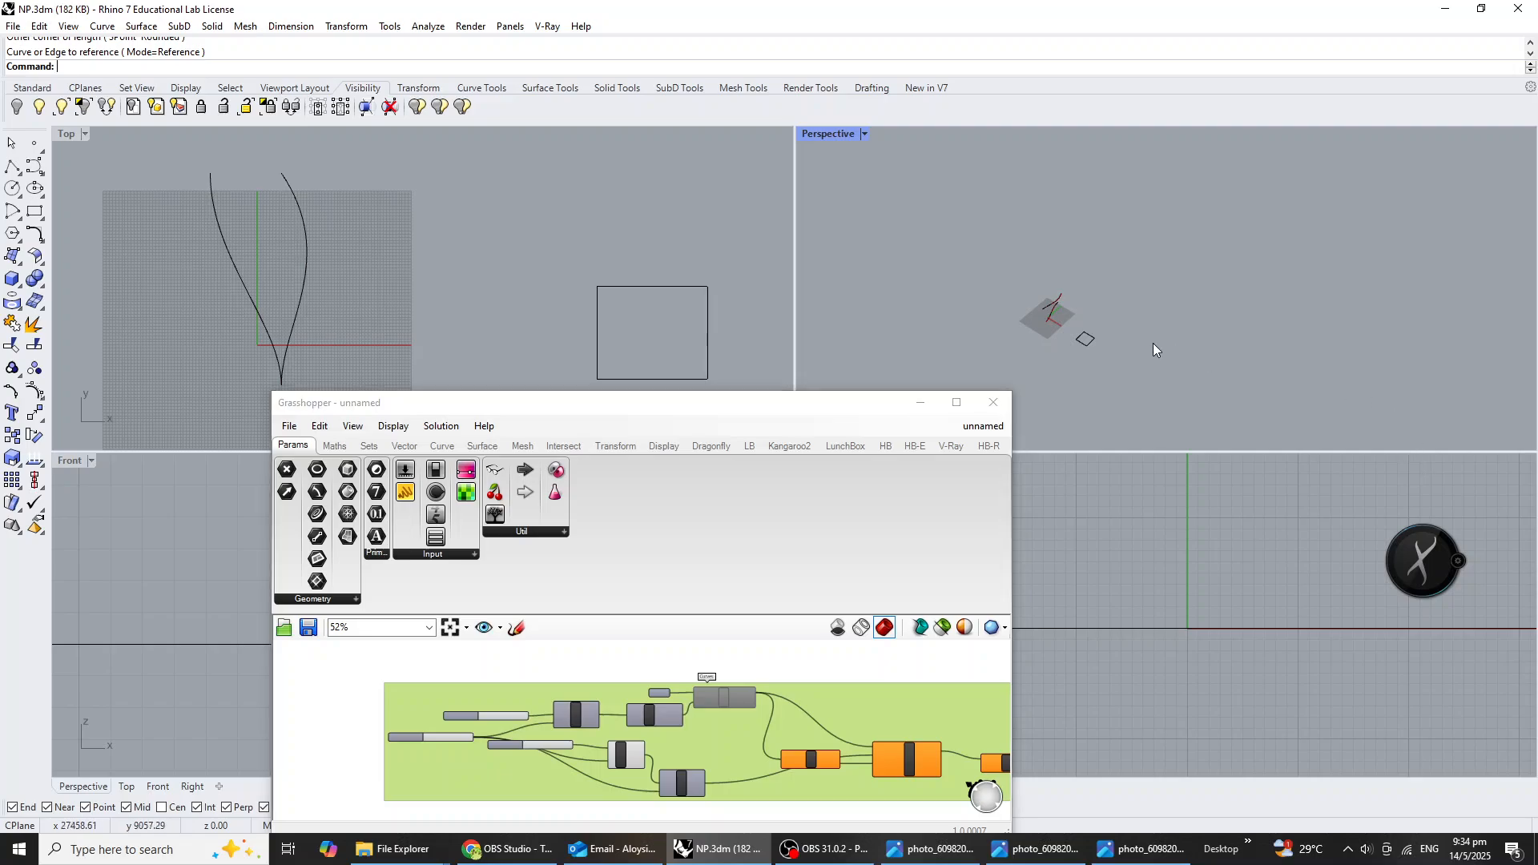
click(1144, 848)
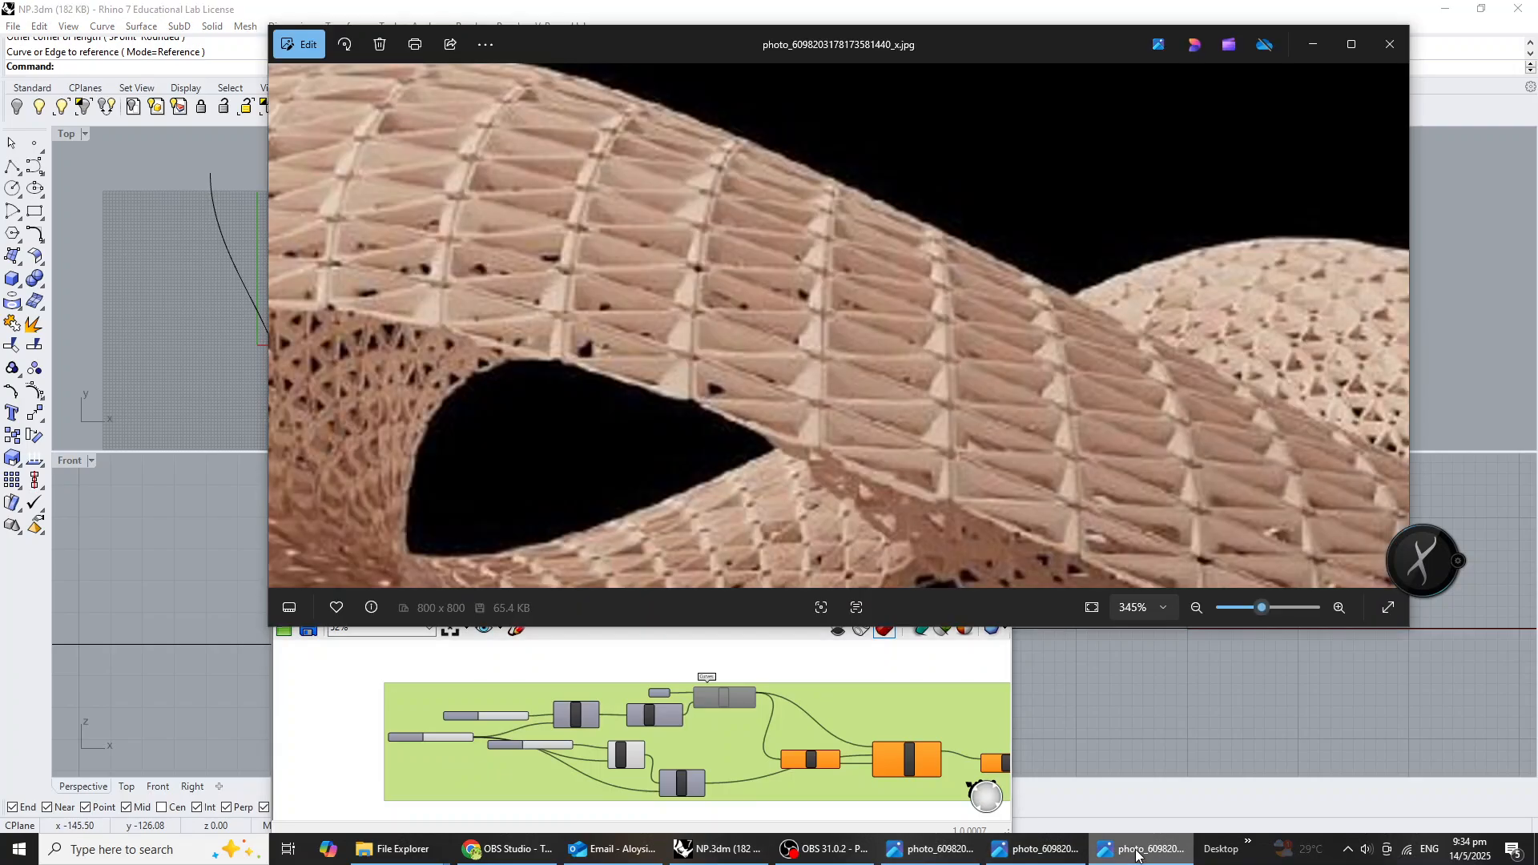
scroll(844, 421, down, 5)
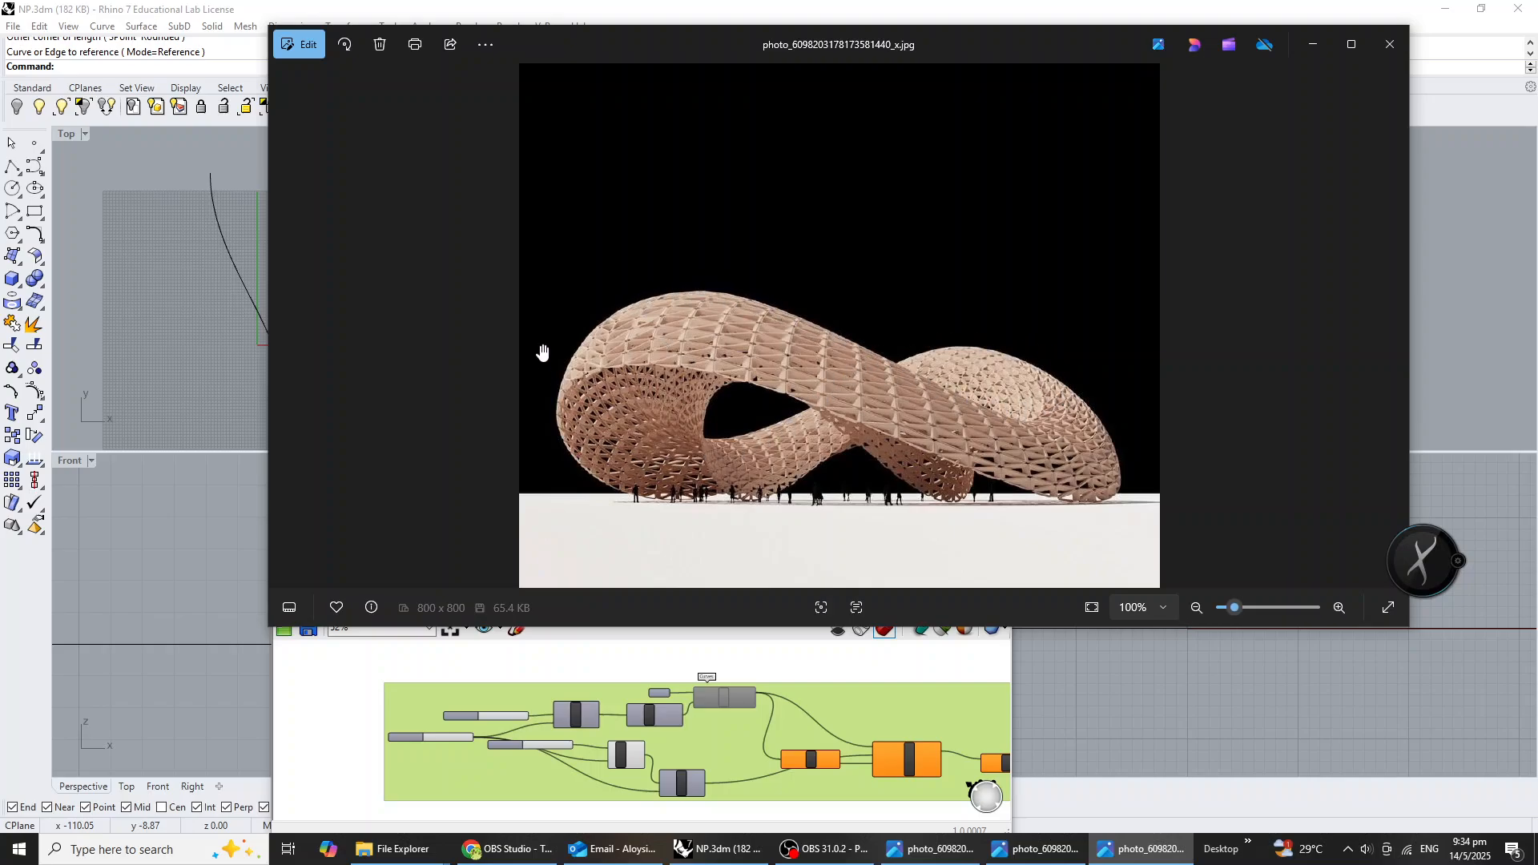
Switch to Rhino and draw a short straight horizontal polyline beside the existing square in the Top view.
click(761, 851)
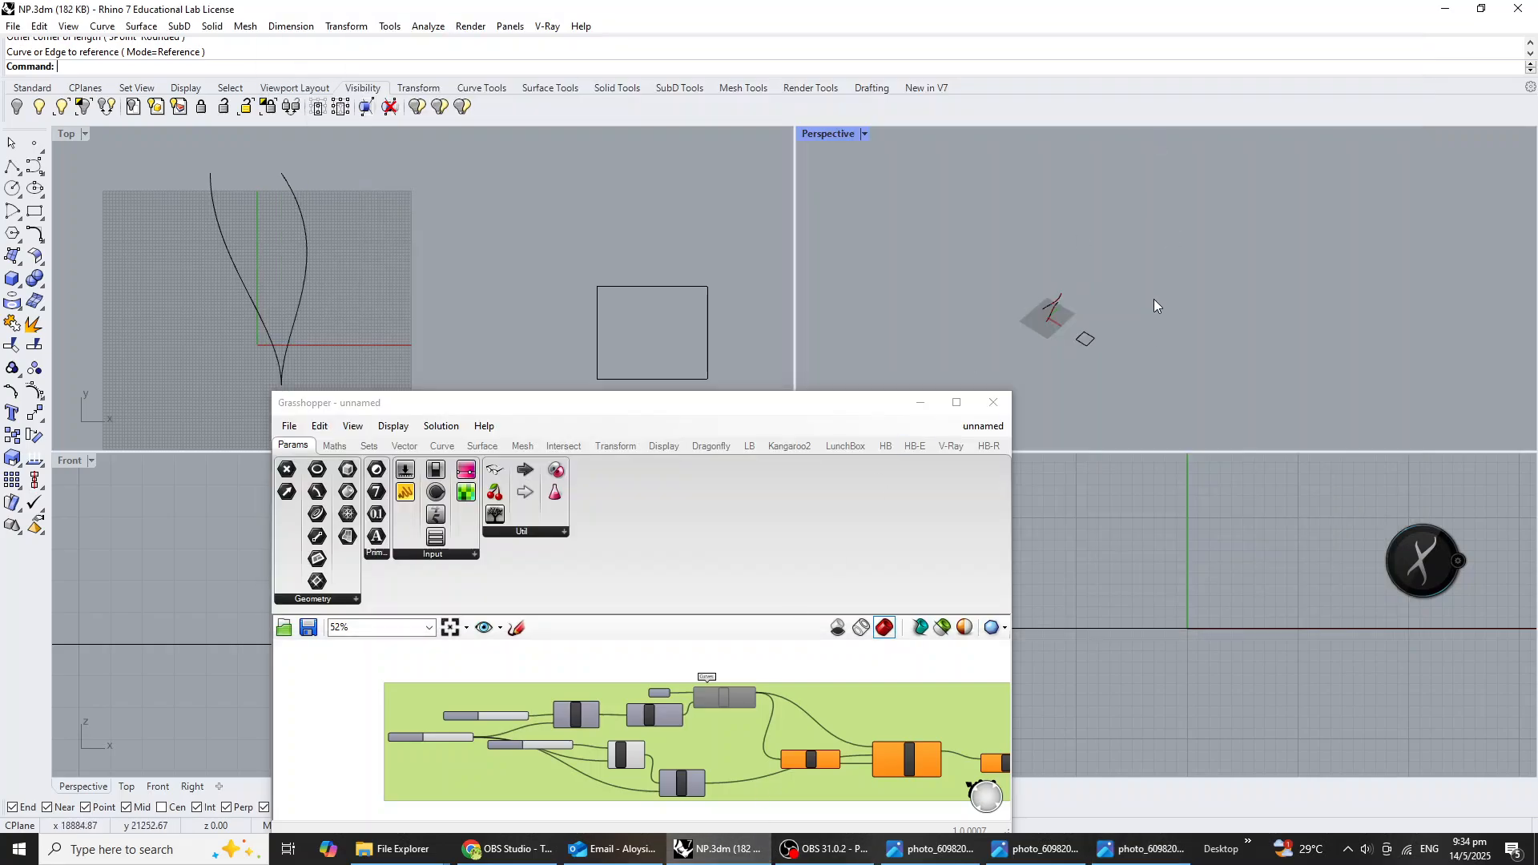
right_drag(1154, 299, 1093, 341)
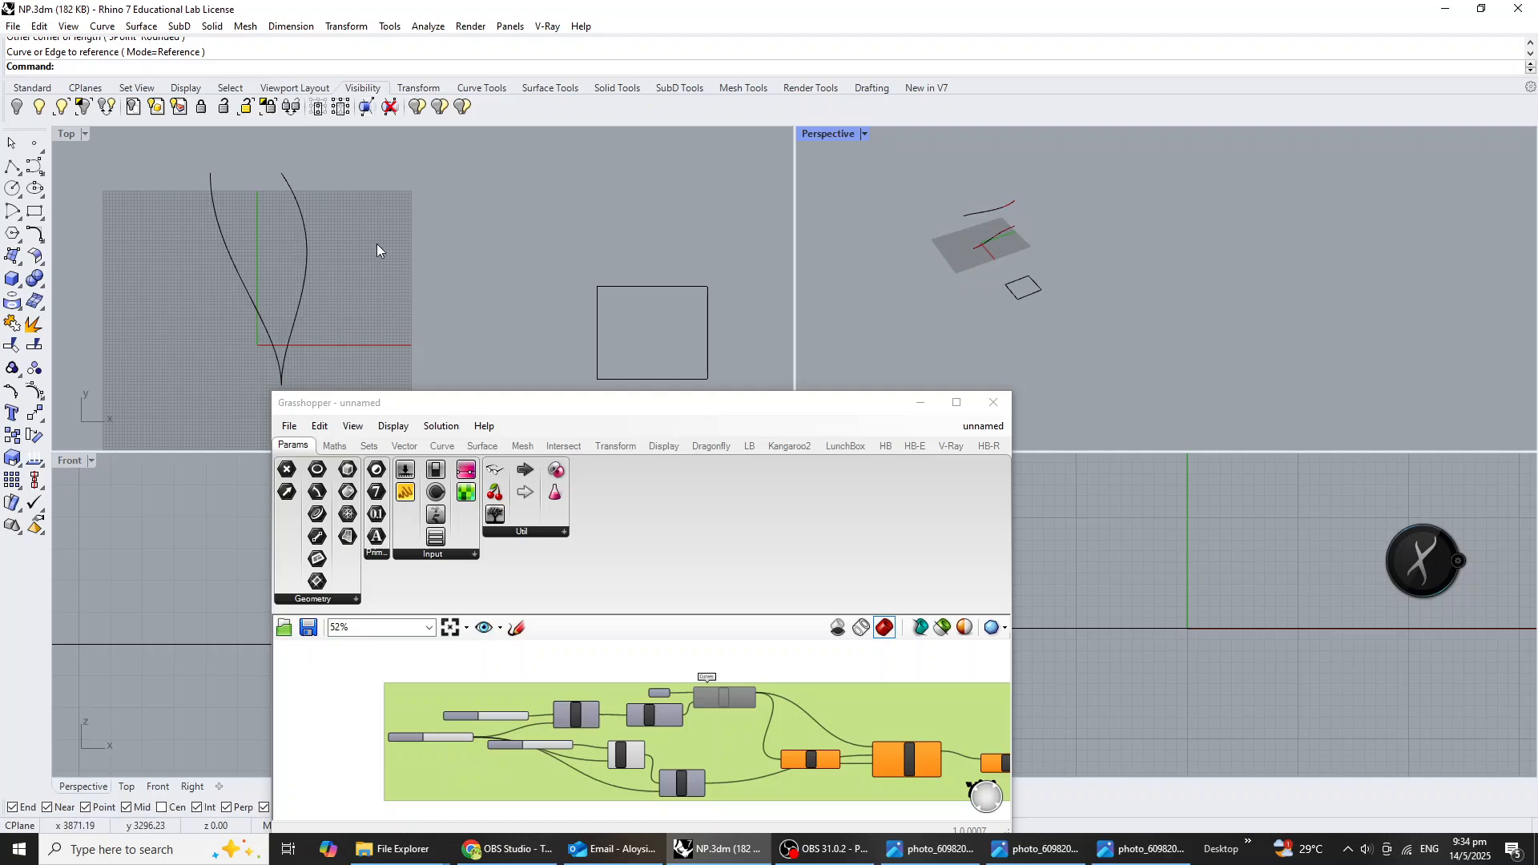
scroll(378, 245, down, 6)
click(12, 165)
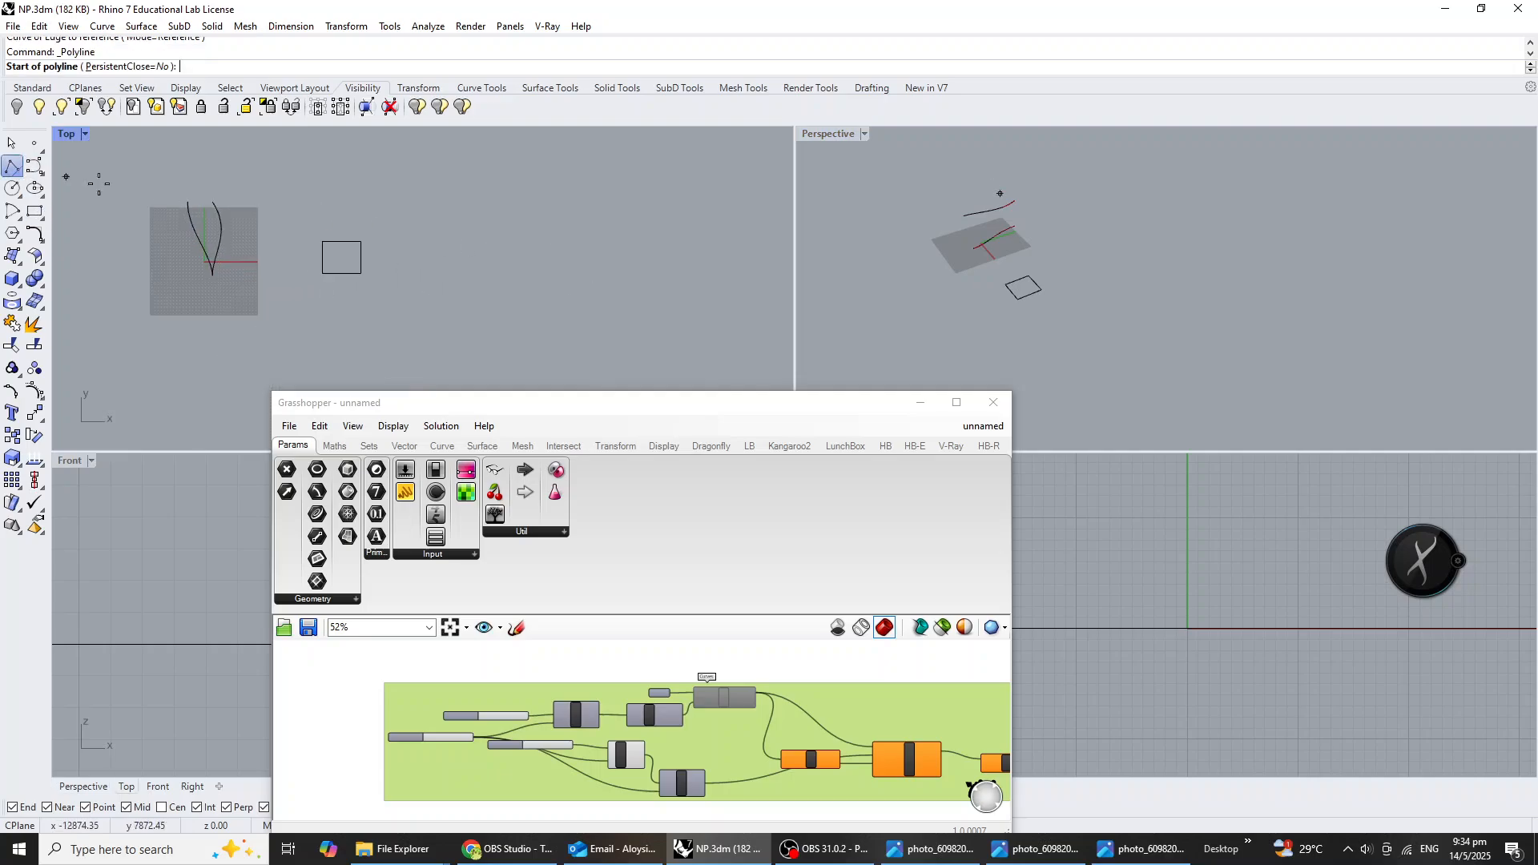
click(443, 288)
click(505, 287)
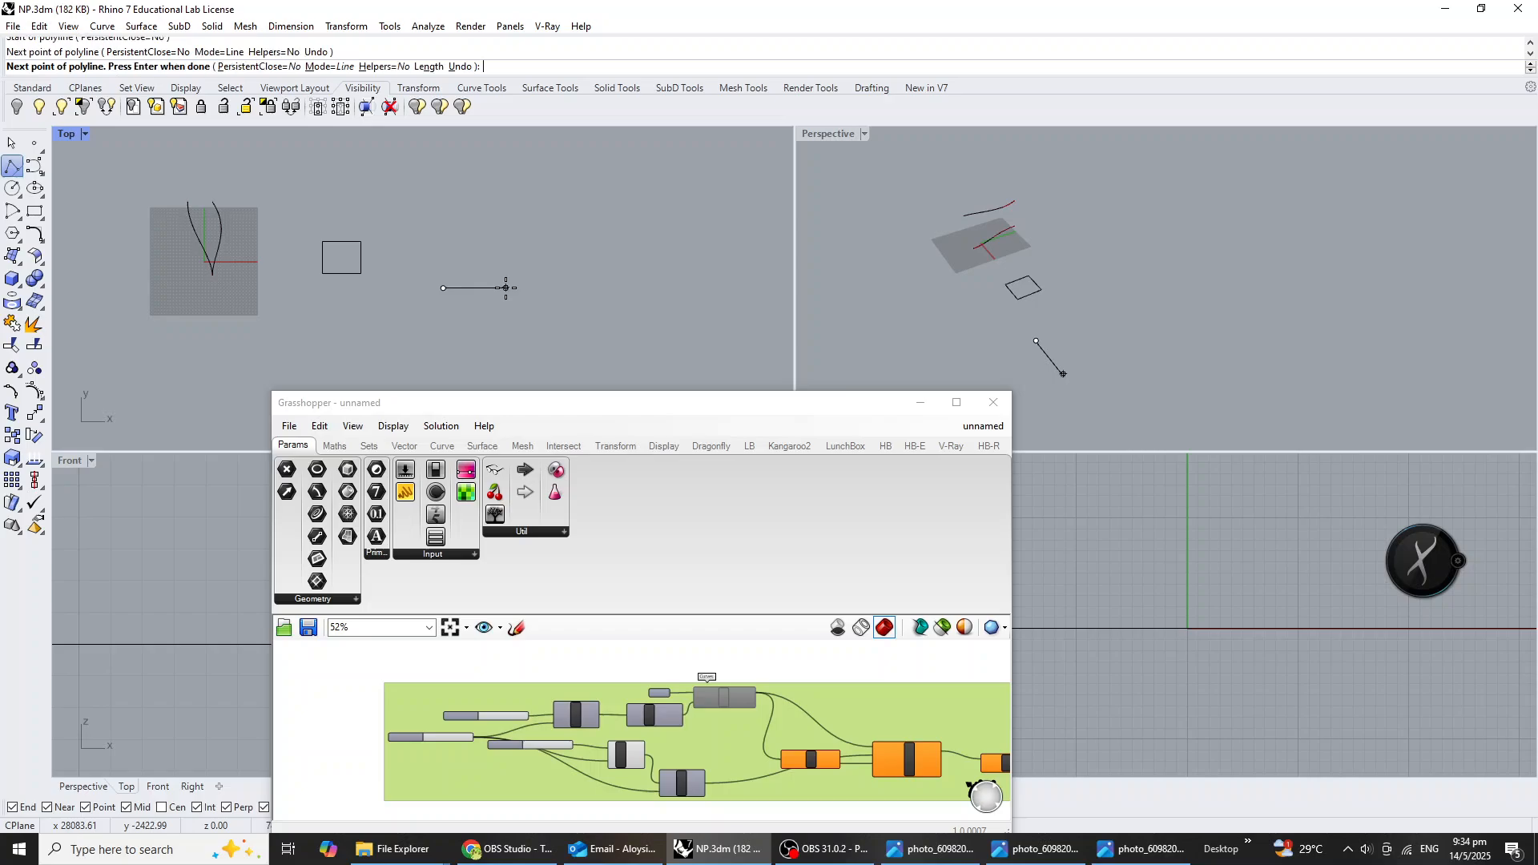
key(Return)
Draw a degree-3 U-shaped control point curve about 7500 mm wide, starting at the short line's end nearest the empty space.
click(34, 166)
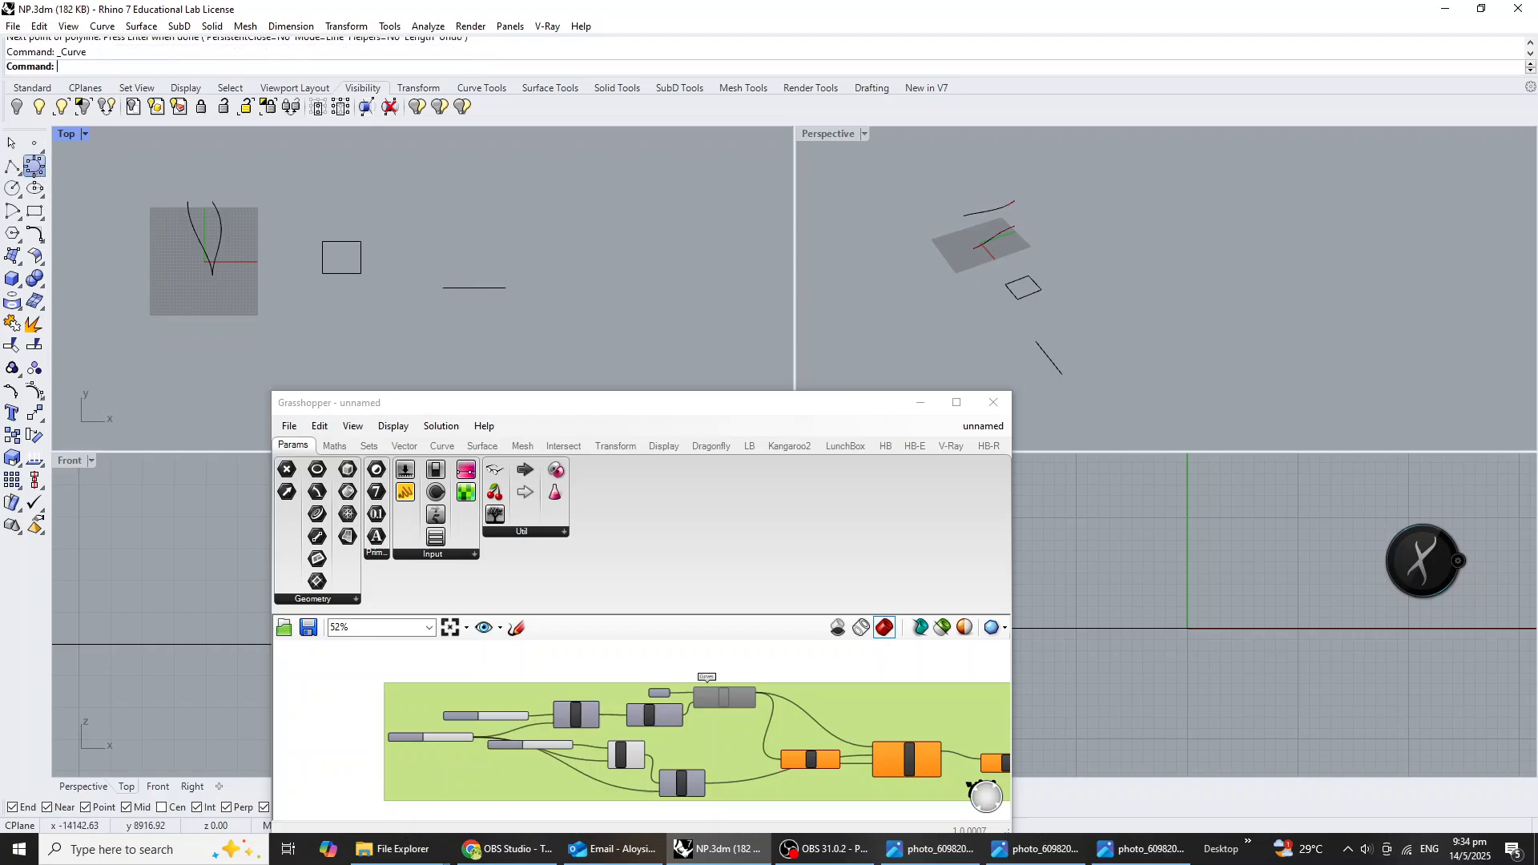
click(506, 288)
scroll(520, 336, down, 5)
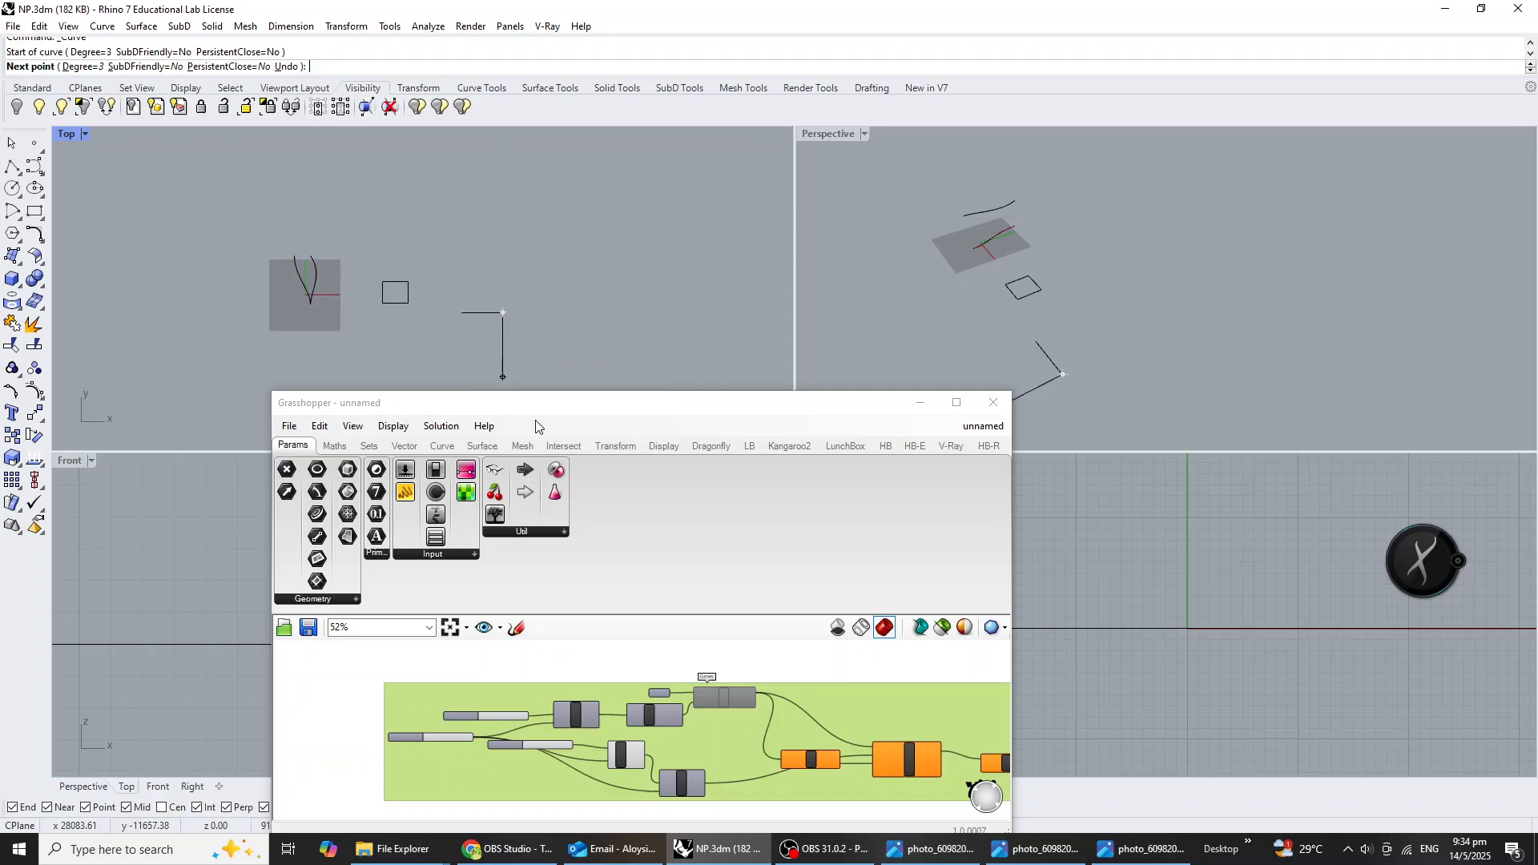
click(512, 321)
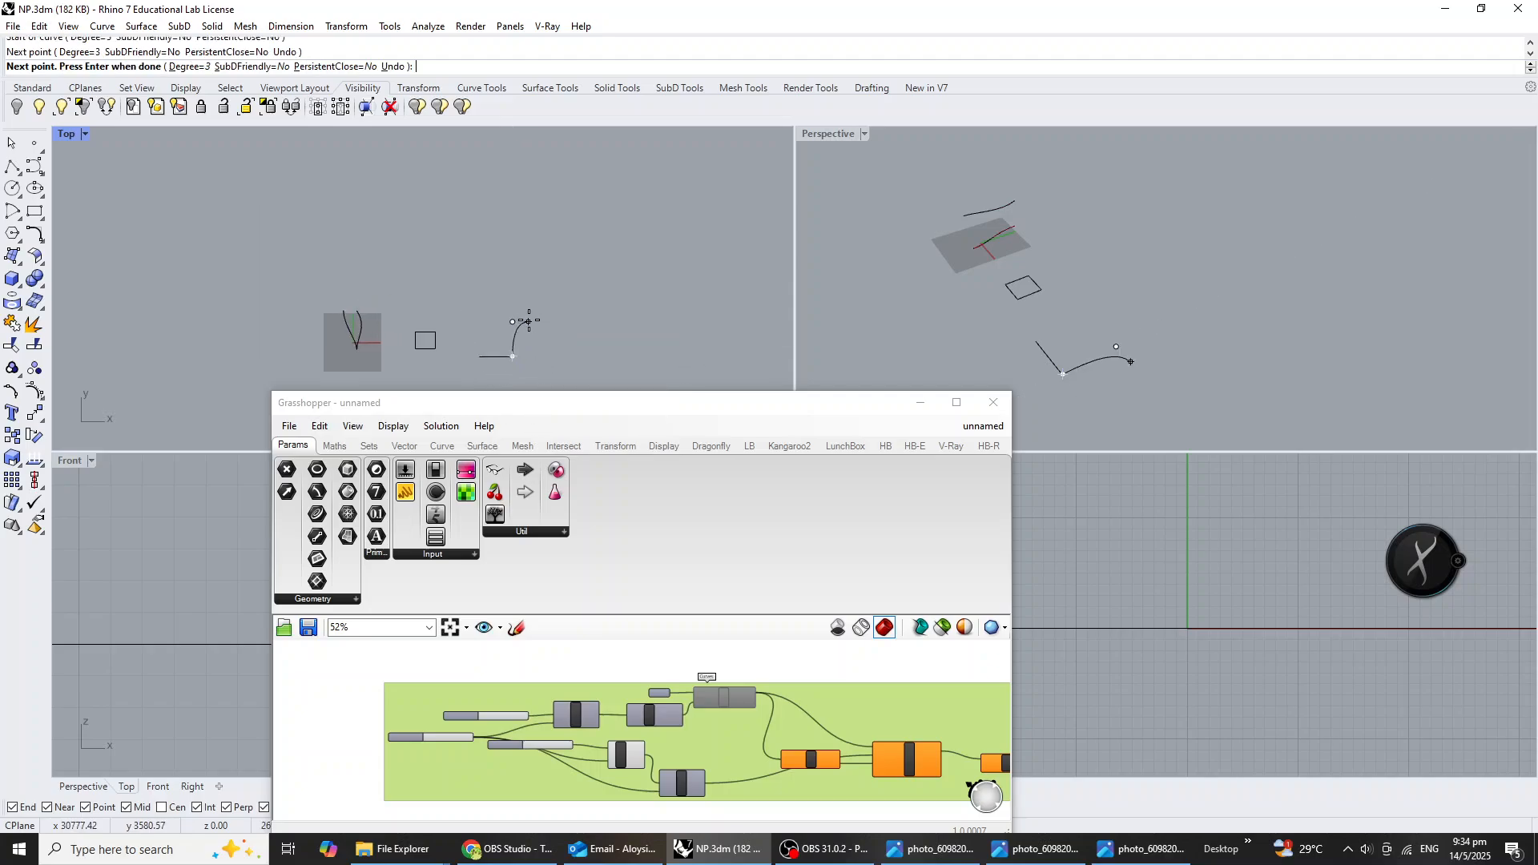
click(513, 281)
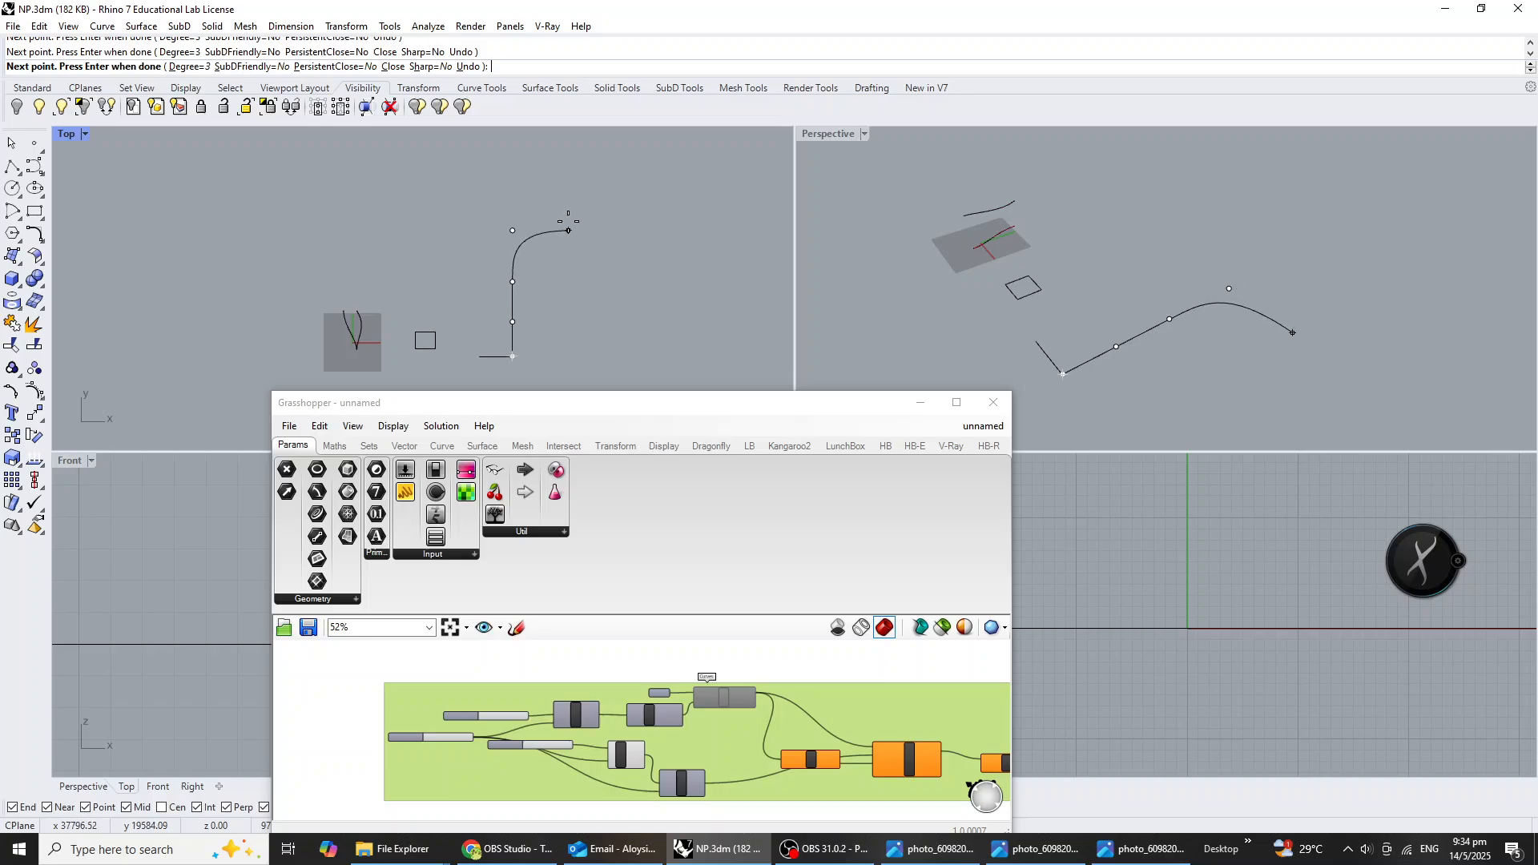
click(555, 282)
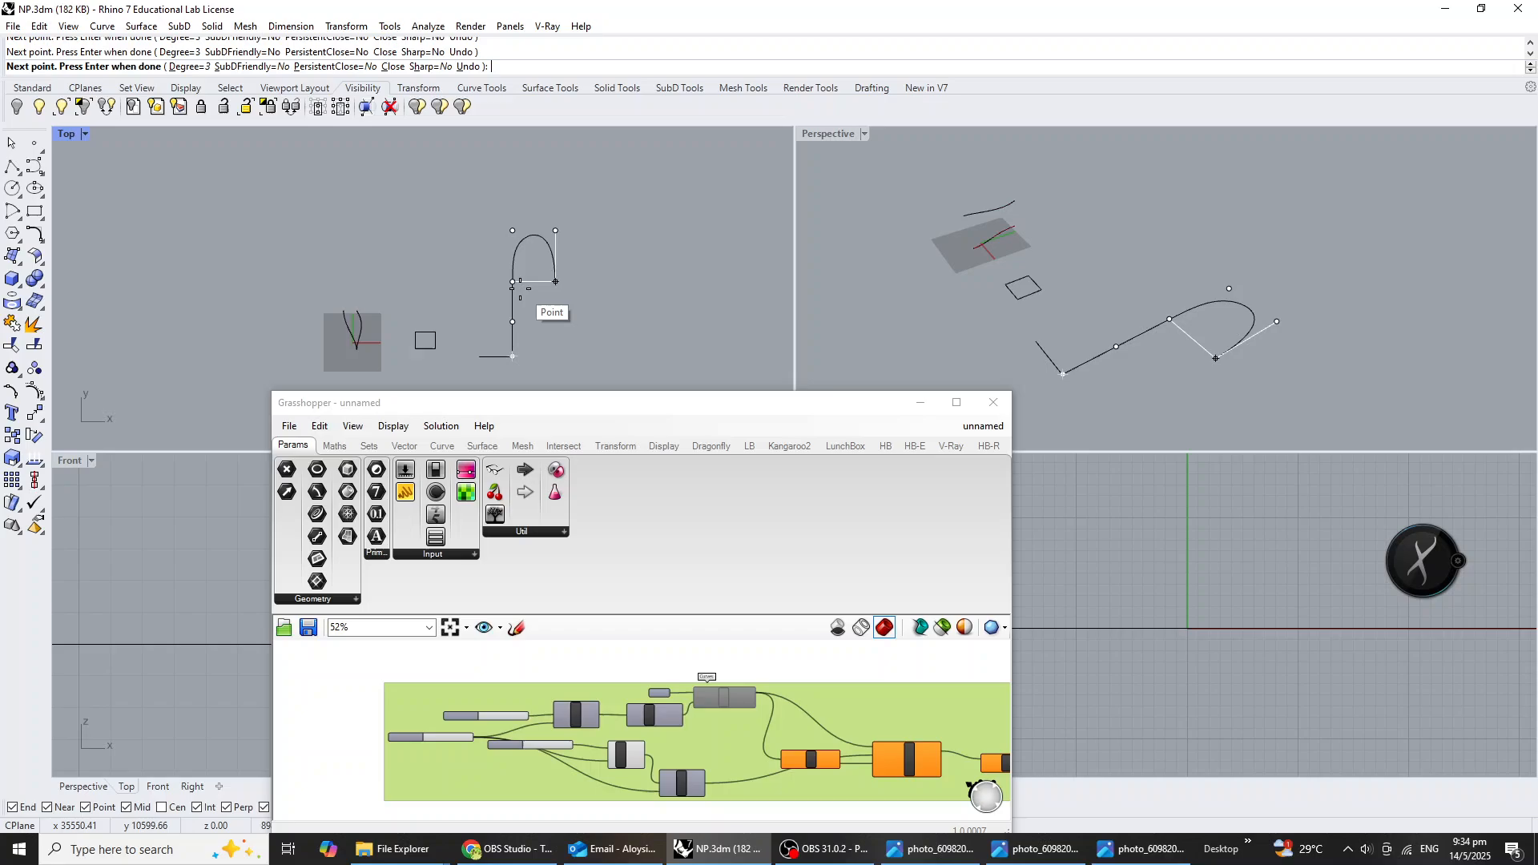
click(555, 321)
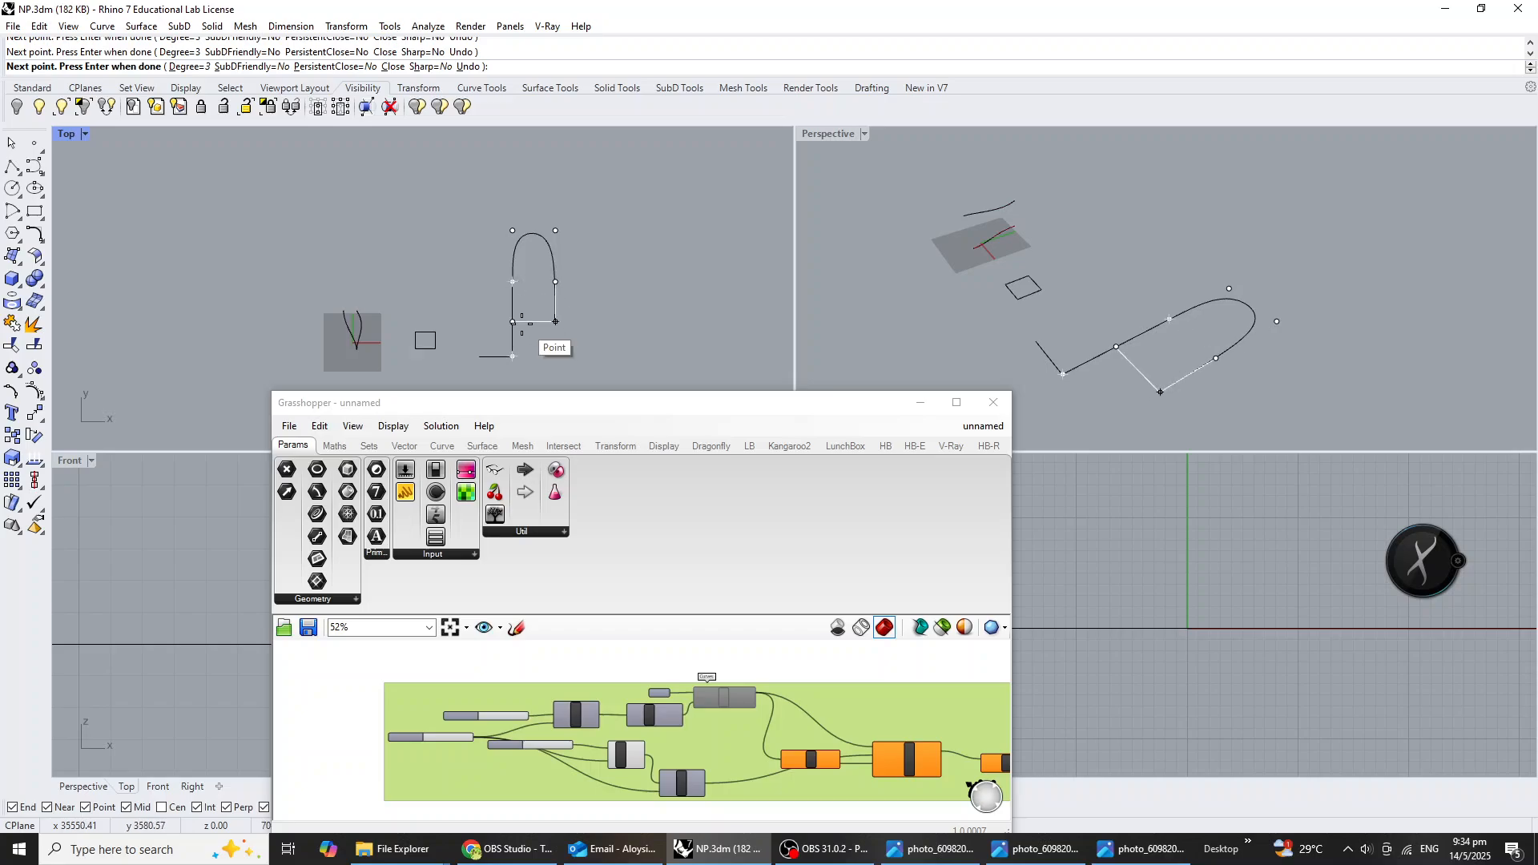
click(539, 362)
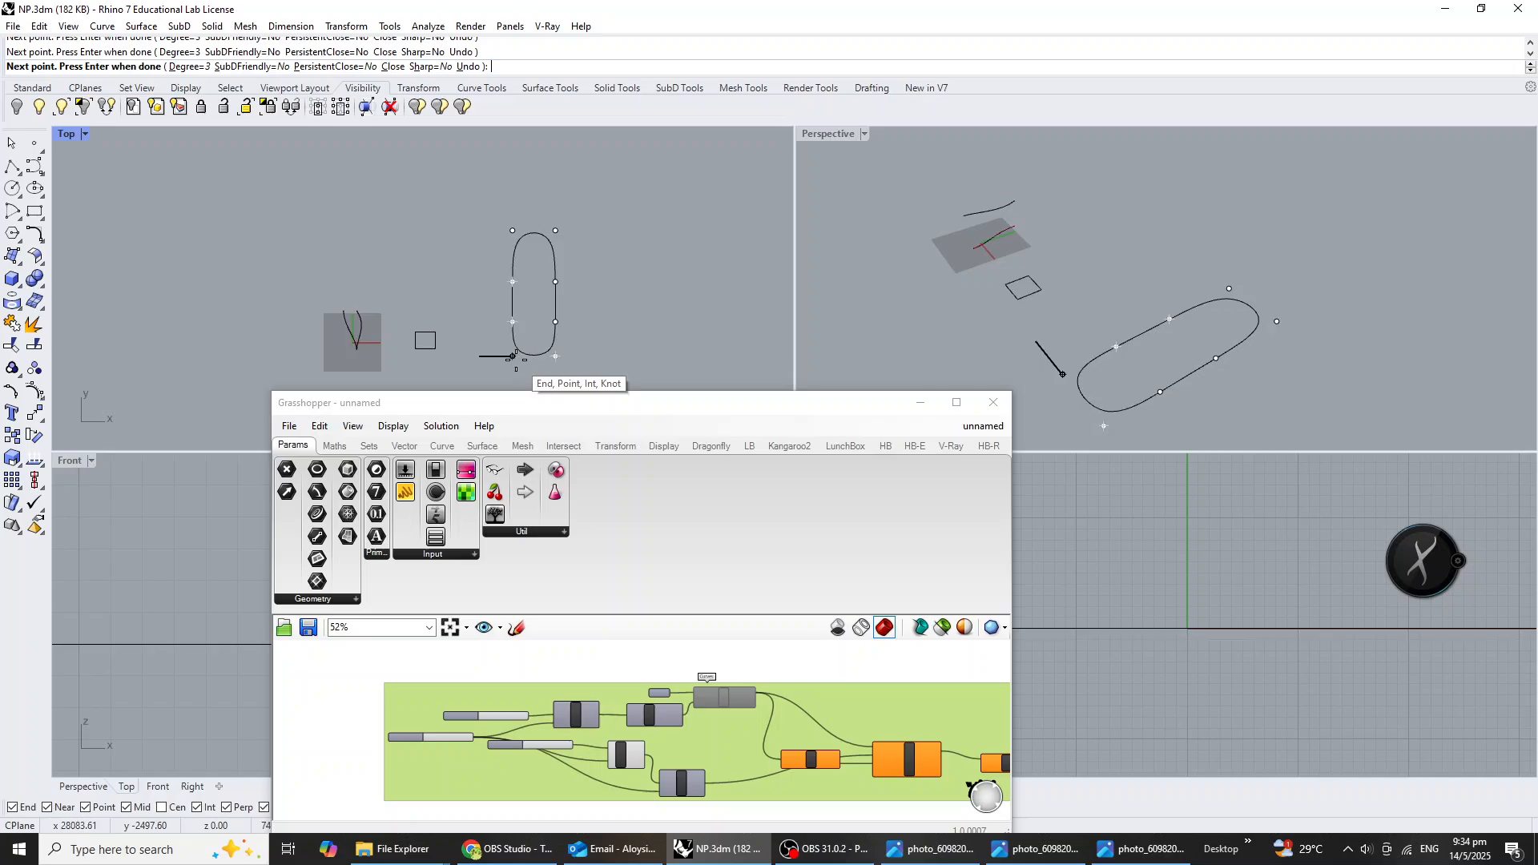
key(Return)
Raise the short straight line vertically above the ground plane in the Perspective view.
right_drag(580, 340, 532, 310)
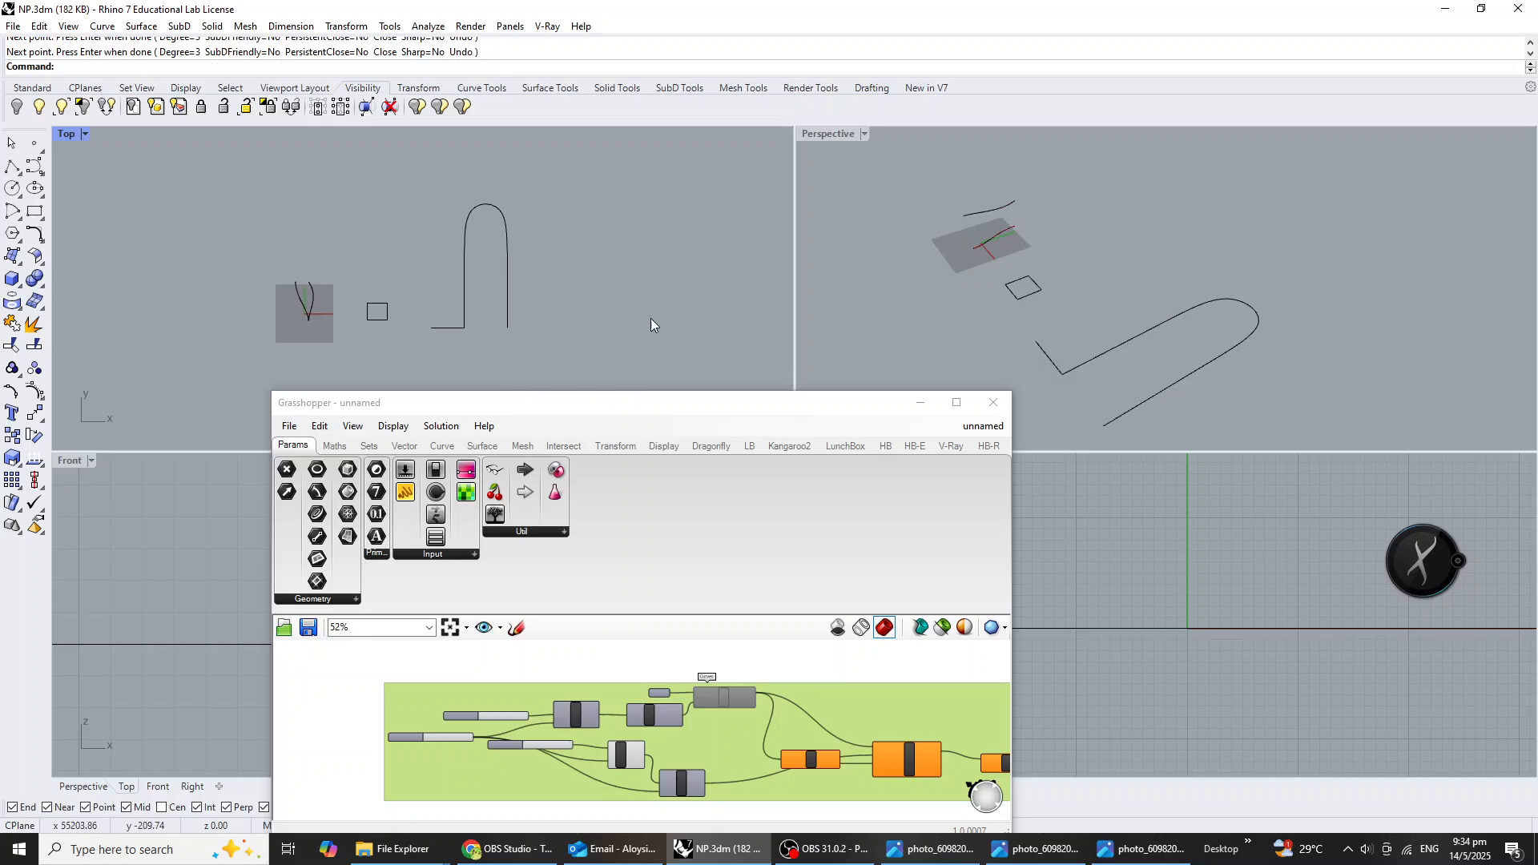
scroll(1254, 322, down, 7)
right_drag(1250, 324, 1216, 301)
scroll(1147, 315, up, 5)
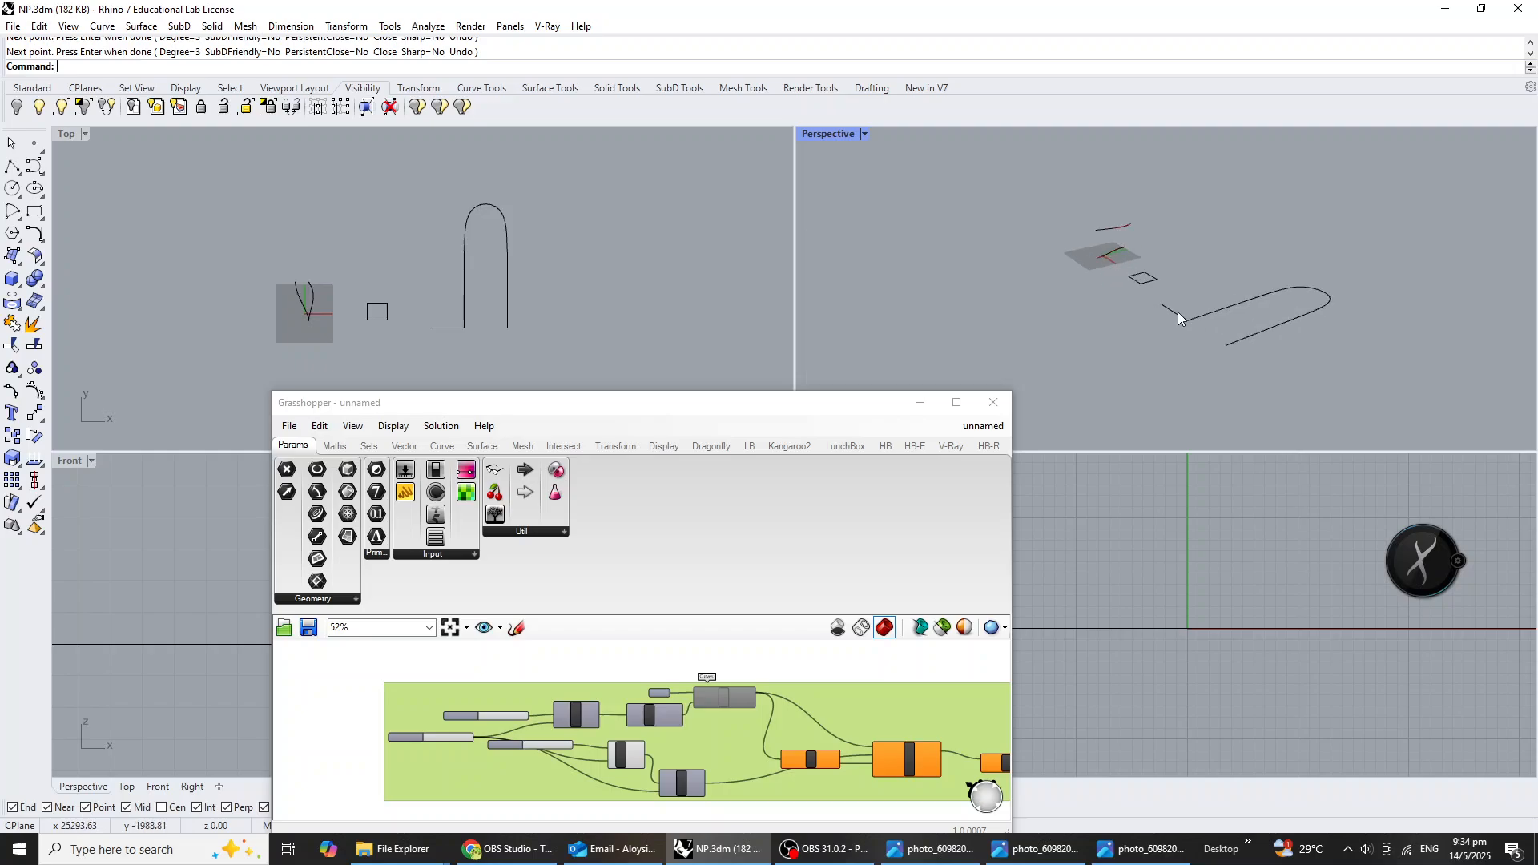
click(1177, 313)
drag(1171, 253, 1173, 189)
Move the U-shaped curve's first control point up so it meets the end of the raised line.
click(1202, 353)
click(1201, 316)
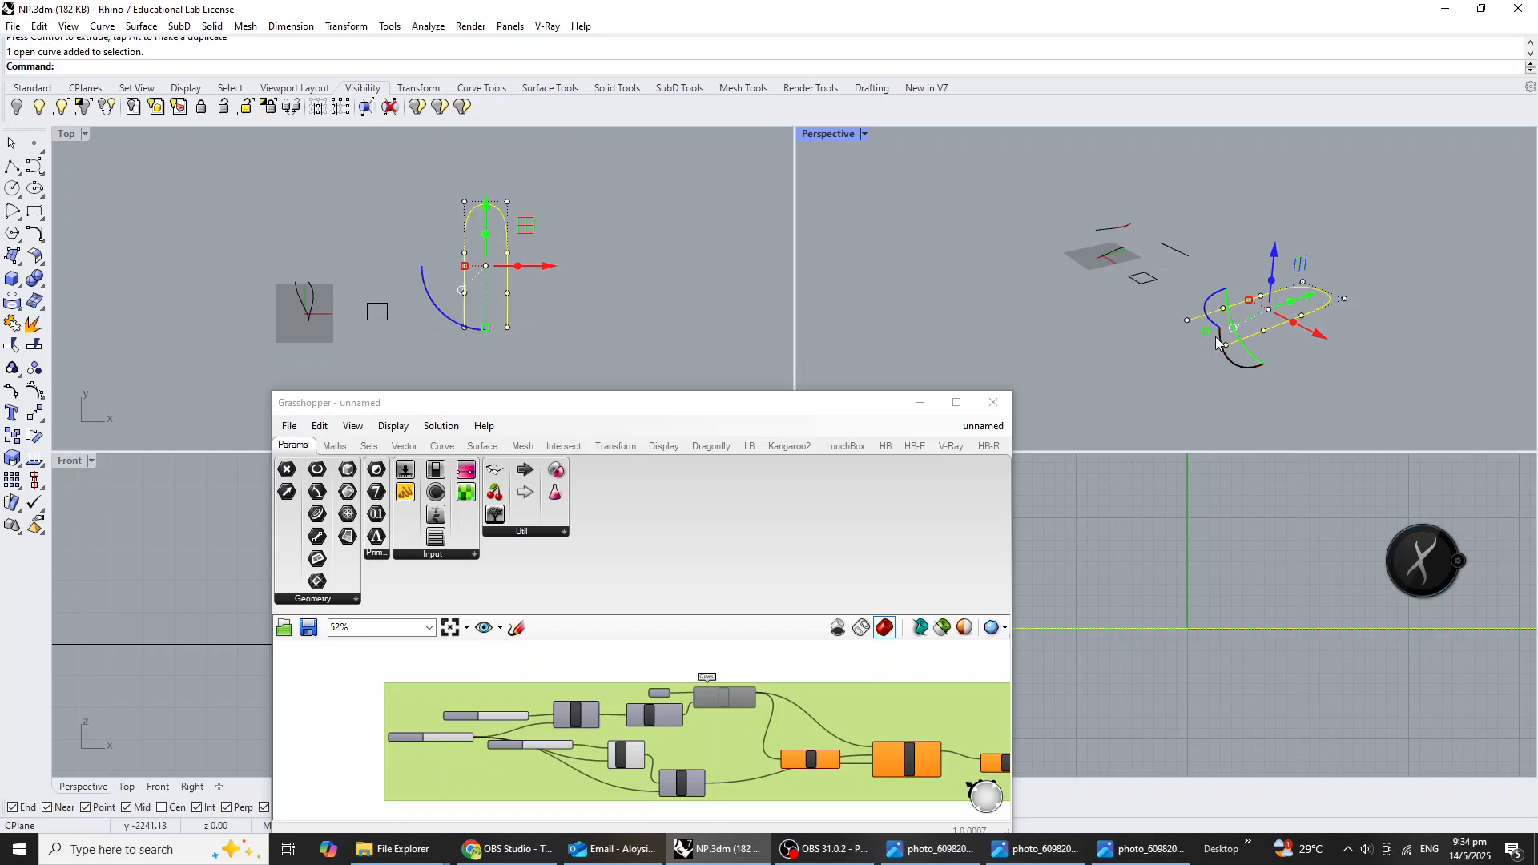
scroll(1216, 340, up, 6)
drag(1140, 300, 1166, 242)
scroll(1167, 341, down, 5)
Raise the curve's second control point slightly to smooth its descent from the raised line.
click(1211, 311)
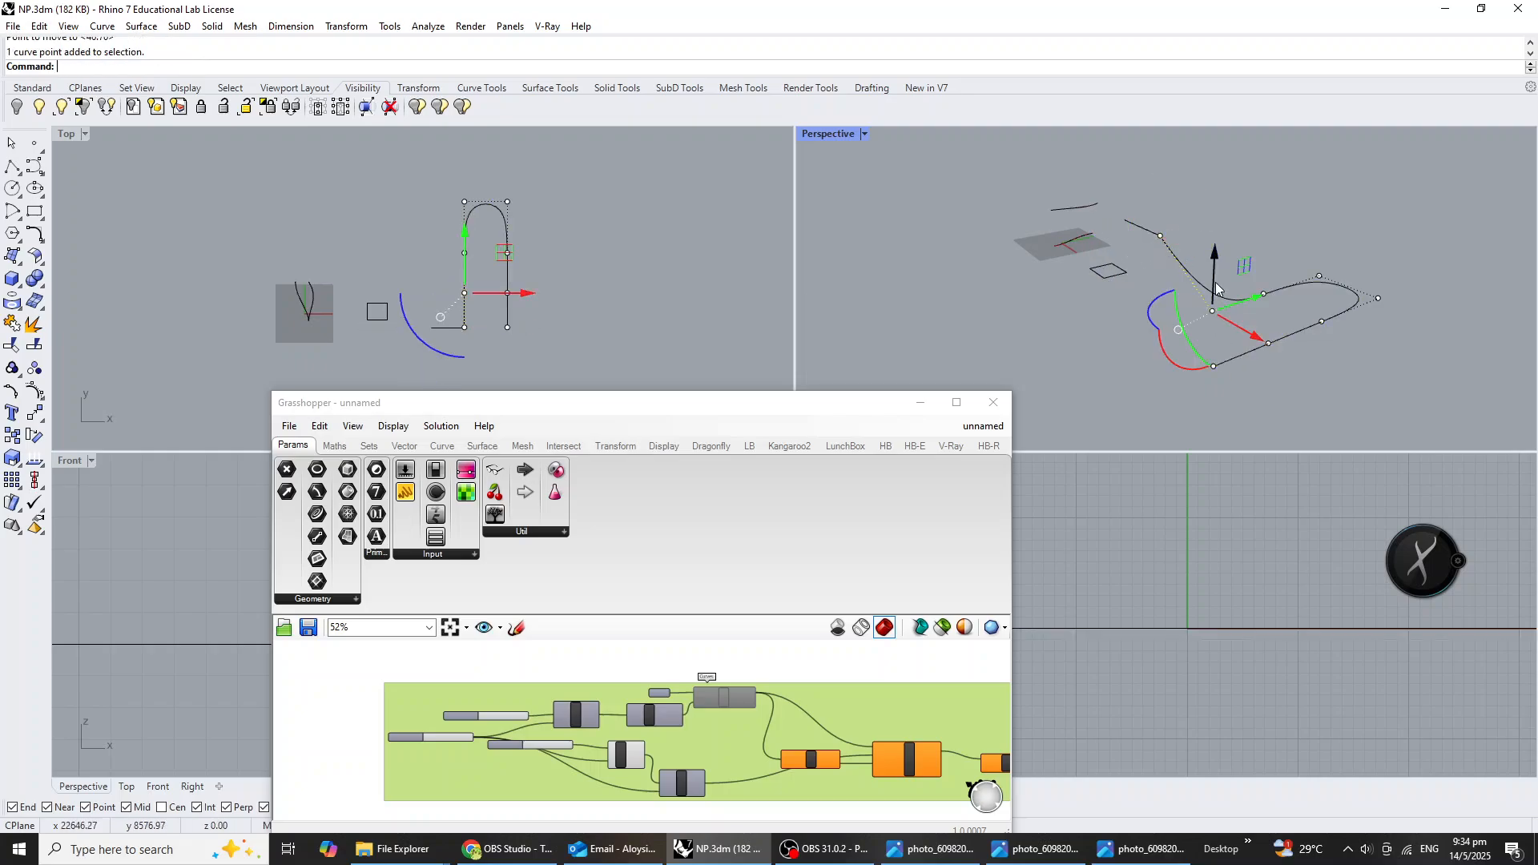
drag(1211, 310, 1213, 278)
right_drag(1255, 312, 1322, 303)
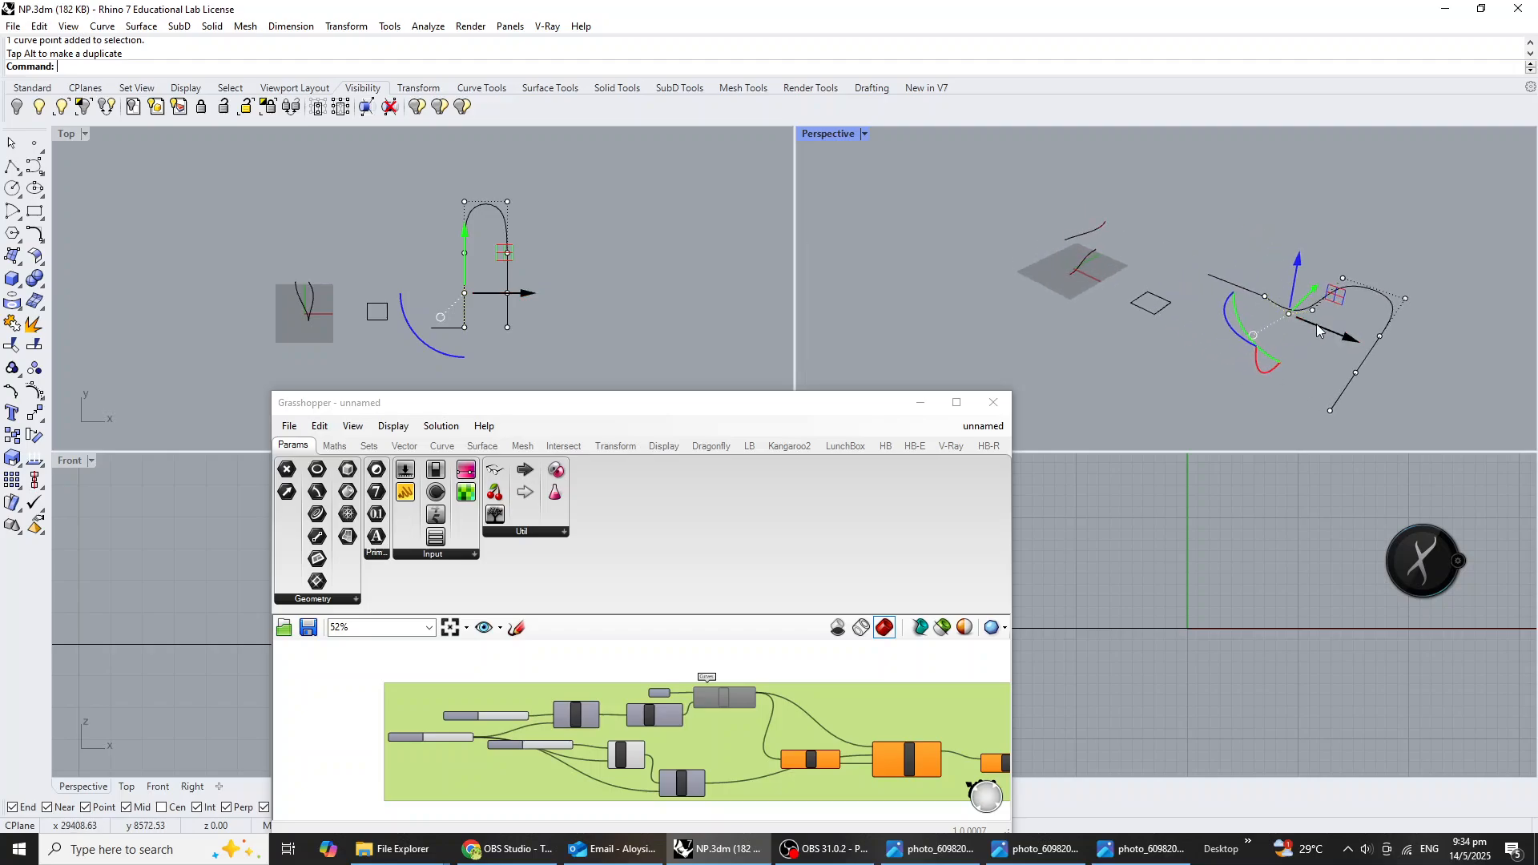
scroll(1323, 305, up, 3)
key(Escape)
key(Escape)
Raise the curve's third control point so the first leg dips and climbs again toward the bend.
click(1298, 305)
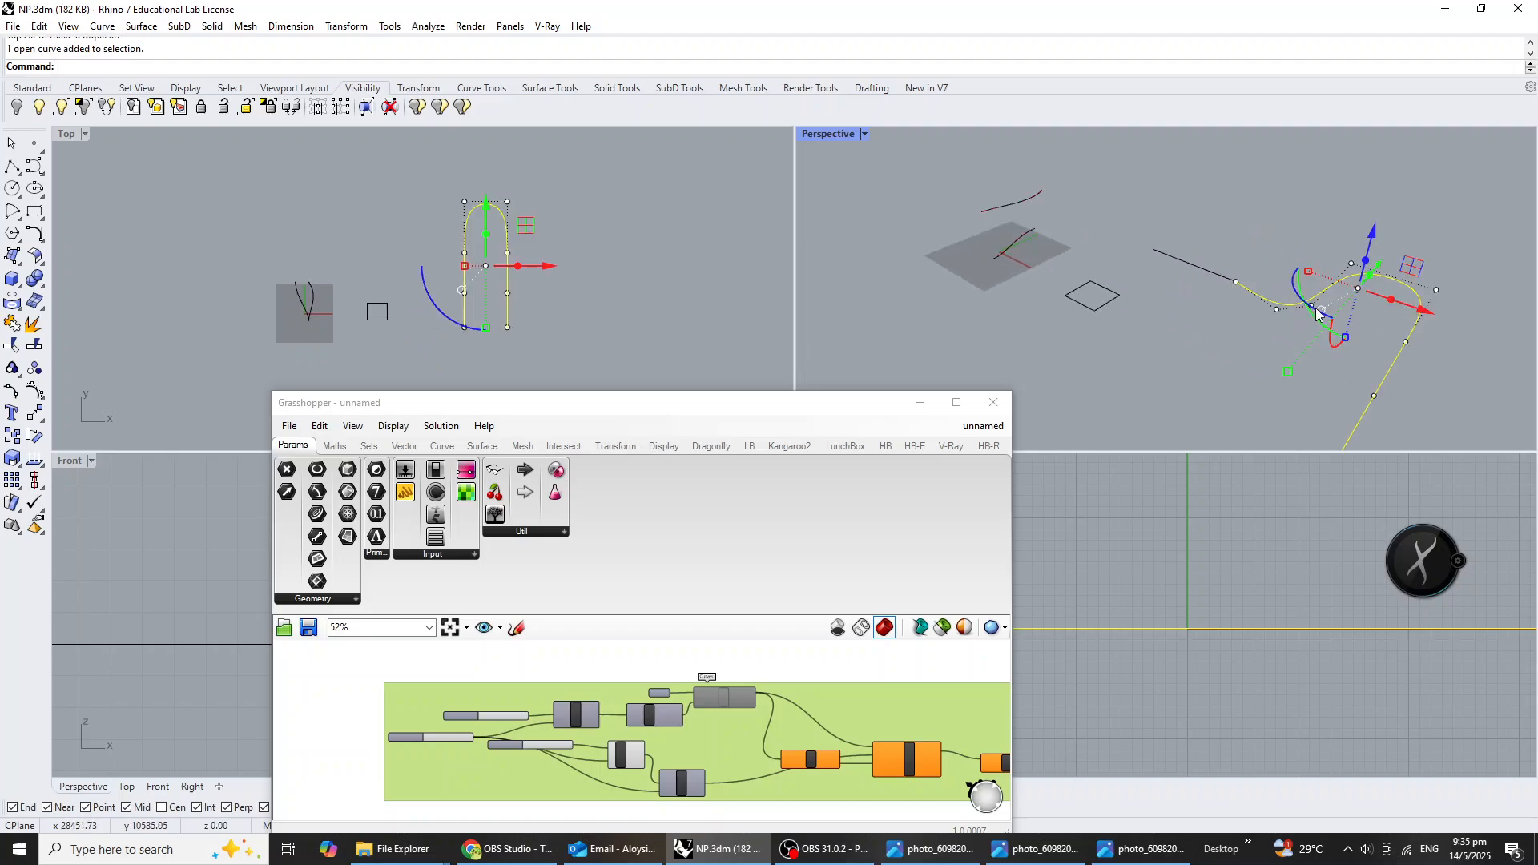
click(1313, 305)
drag(1322, 249, 1326, 225)
right_drag(1358, 288, 1390, 315)
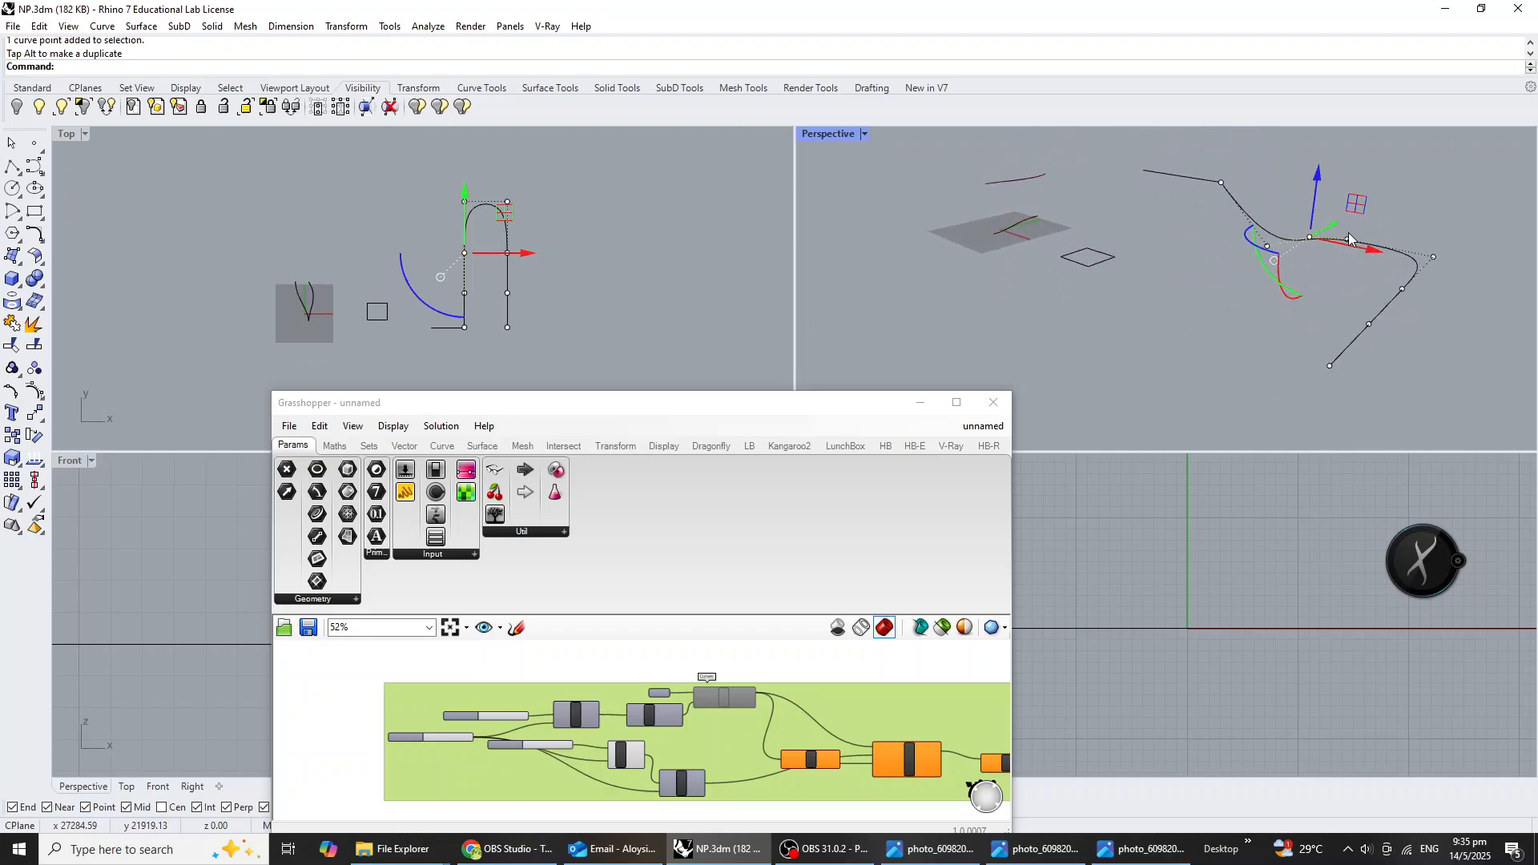
Try rotating the whole U-shaped curve and undo the rotation.
click(1397, 292)
click(1459, 365)
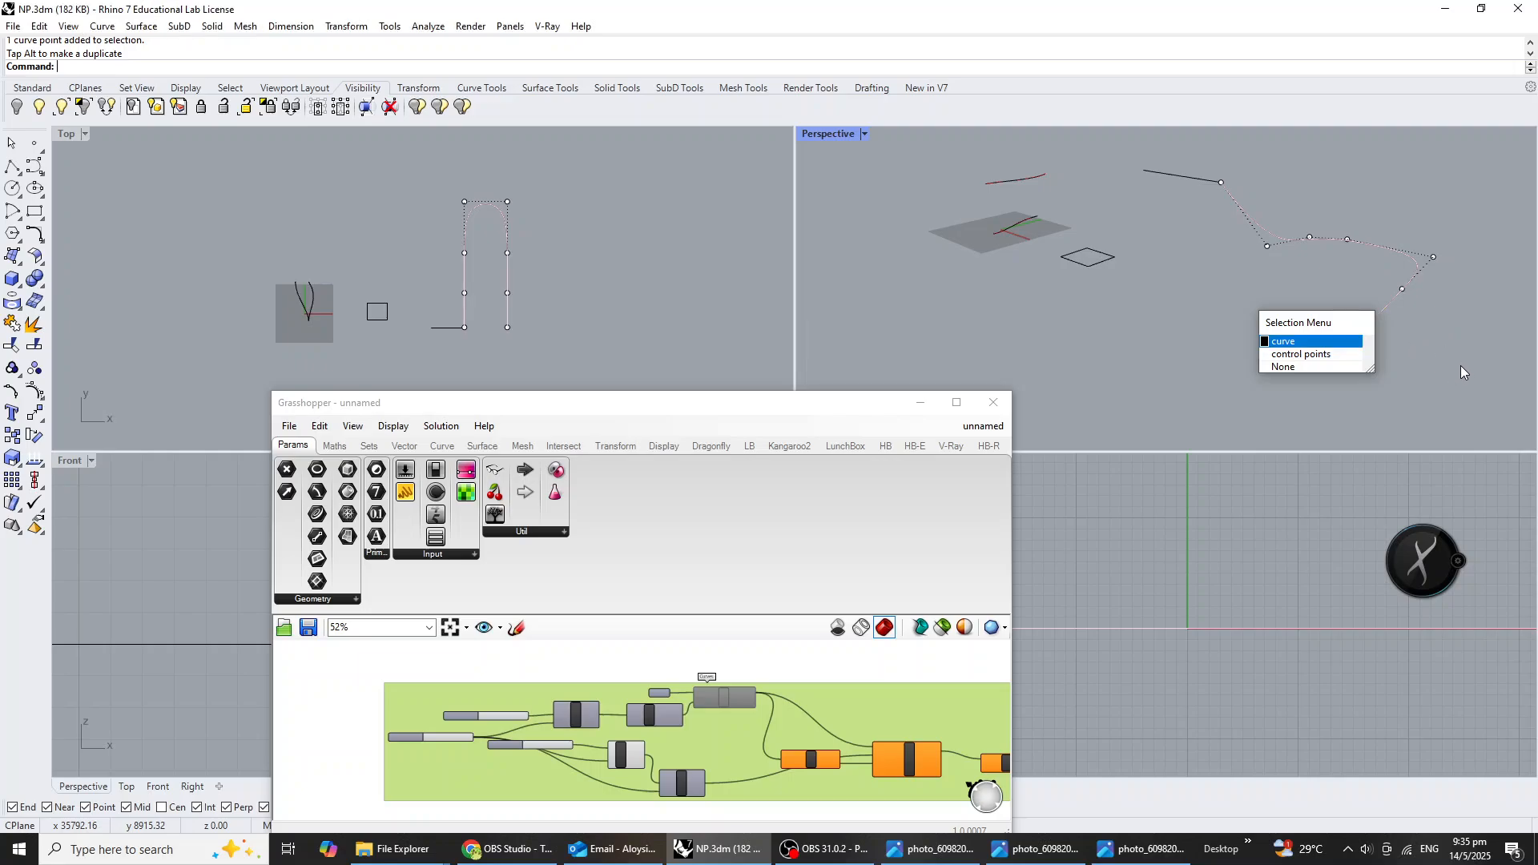
drag(1323, 290, 1246, 305)
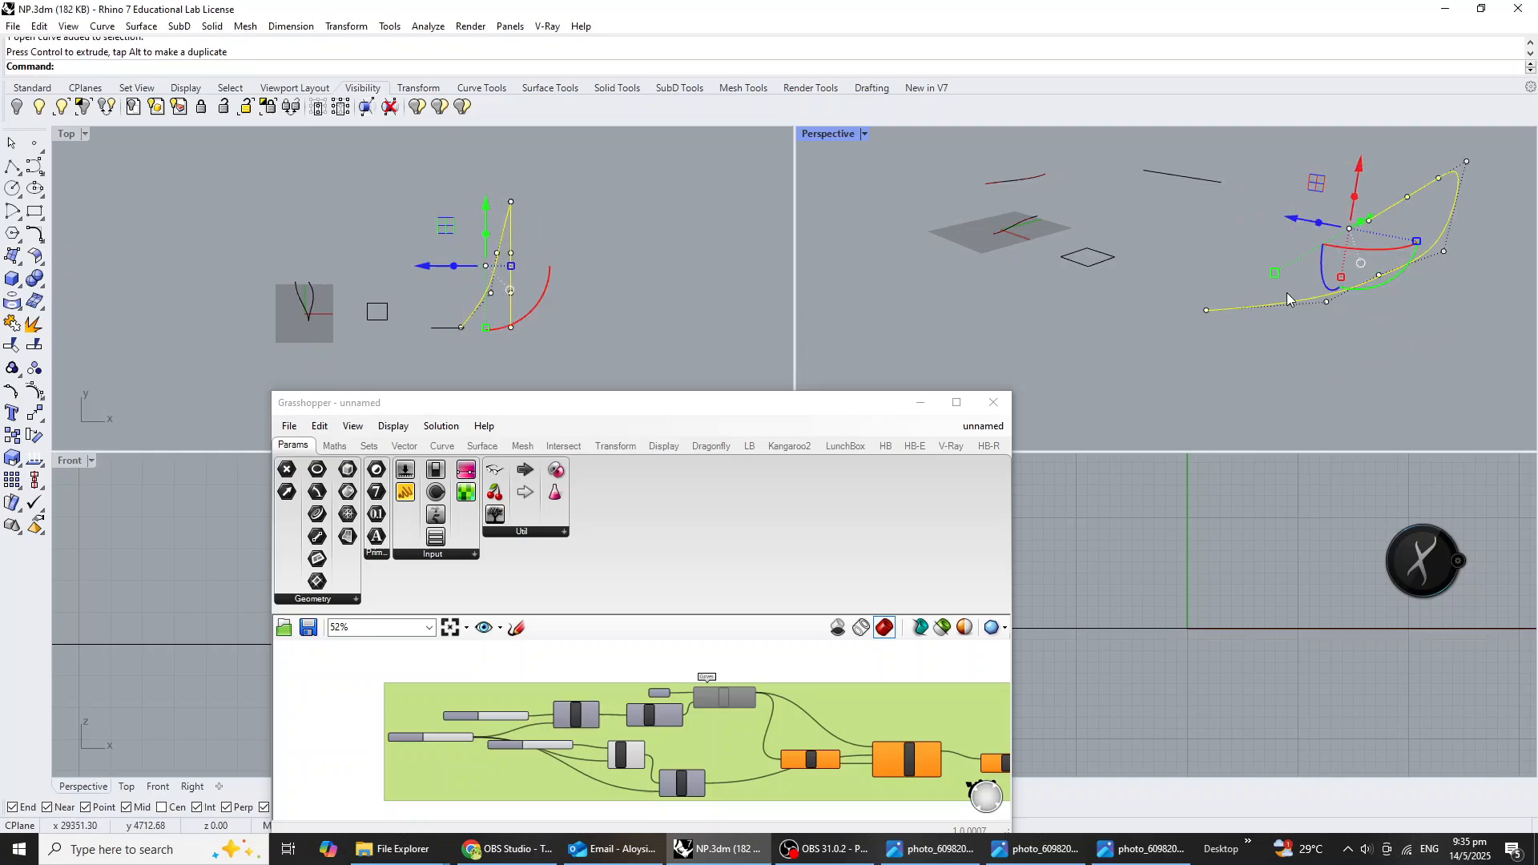
key(ctrl+z)
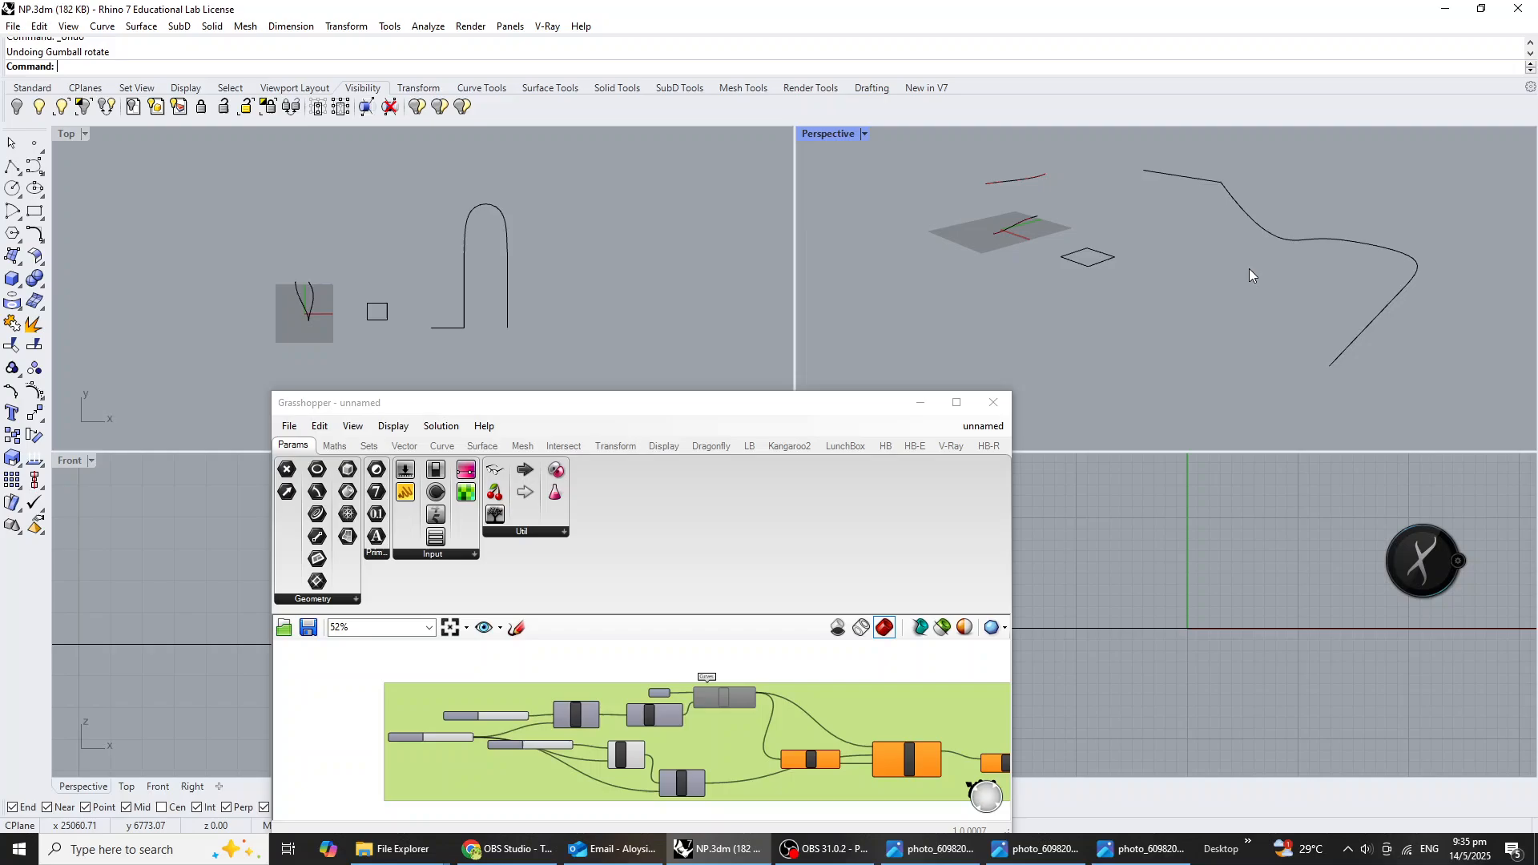
Shift the last three control points of the curve's free leg progressively toward the first leg so the legs cross in plan.
click(1405, 304)
drag(1232, 287, 1409, 398)
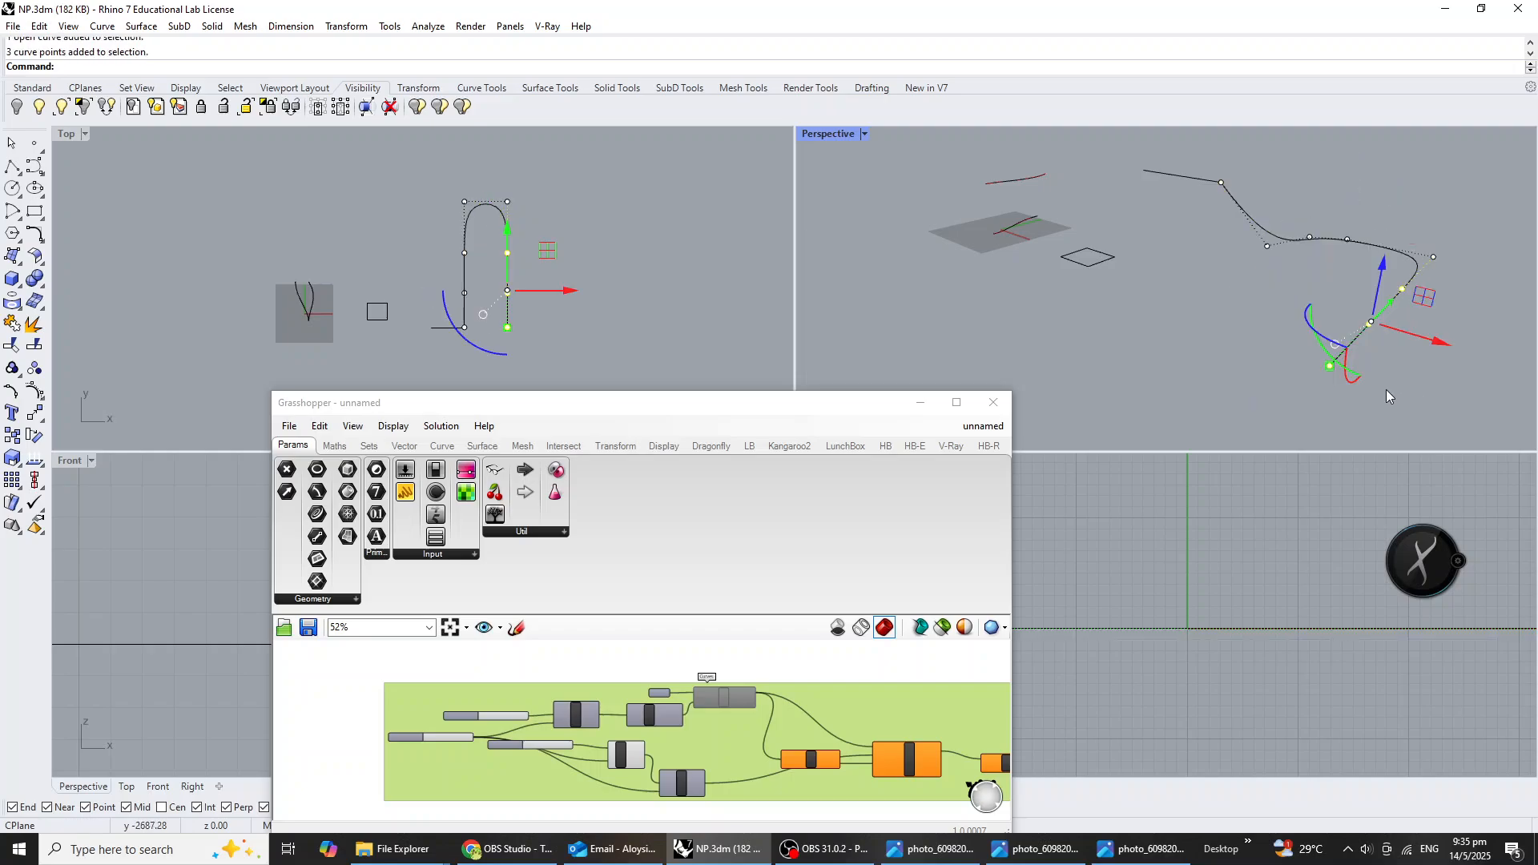
drag(1443, 341, 1394, 331)
drag(1242, 291, 1222, 330)
Adjust the curve's free end point so that it sits below the short line's end in plan.
click(1187, 302)
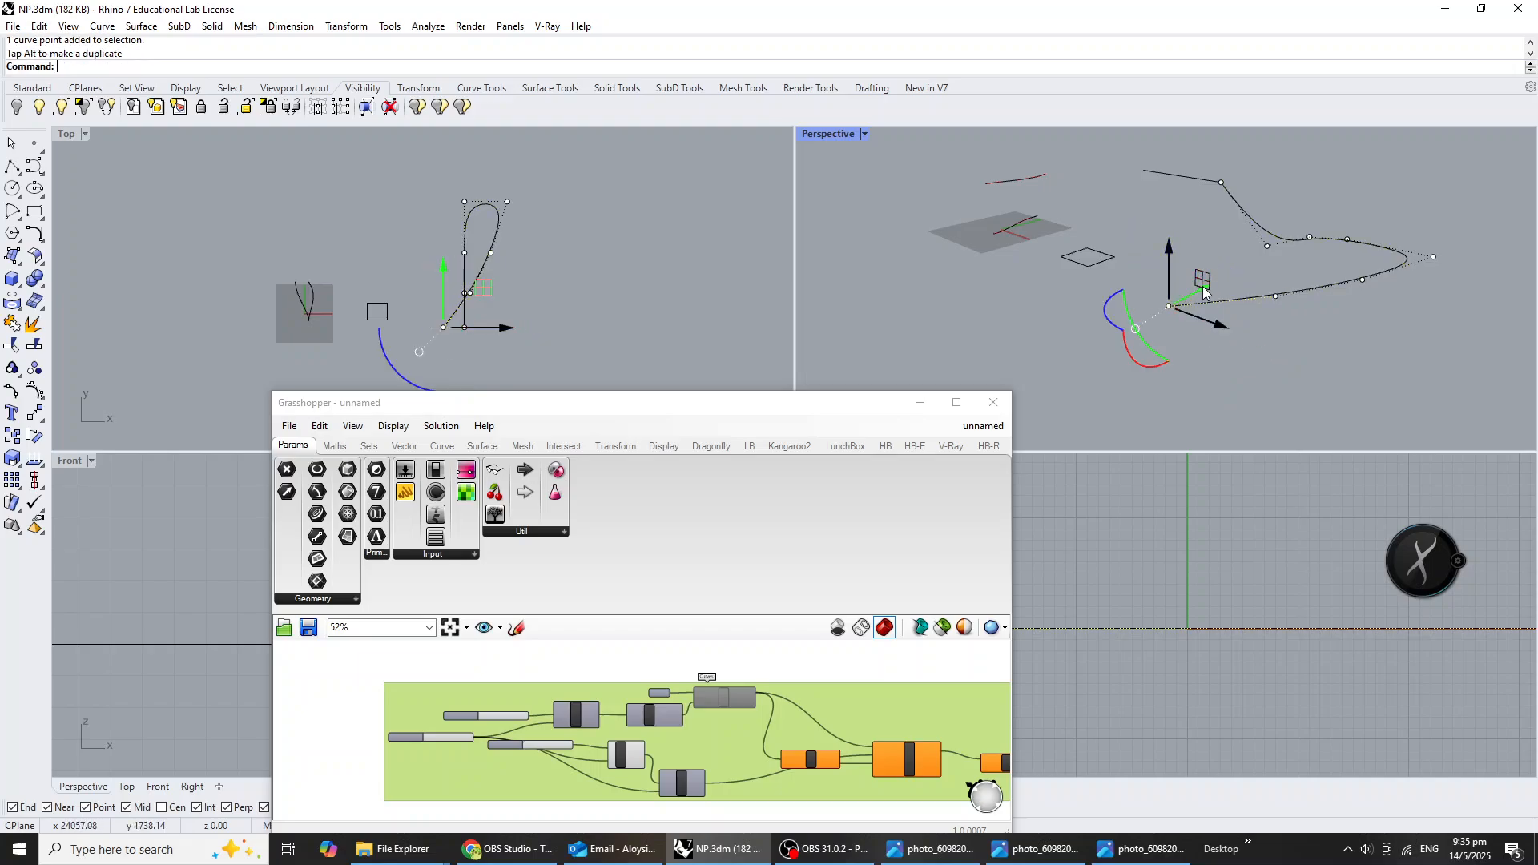
drag(1201, 278, 1261, 309)
key(Escape)
key(Escape)
right_drag(1313, 364, 1218, 348)
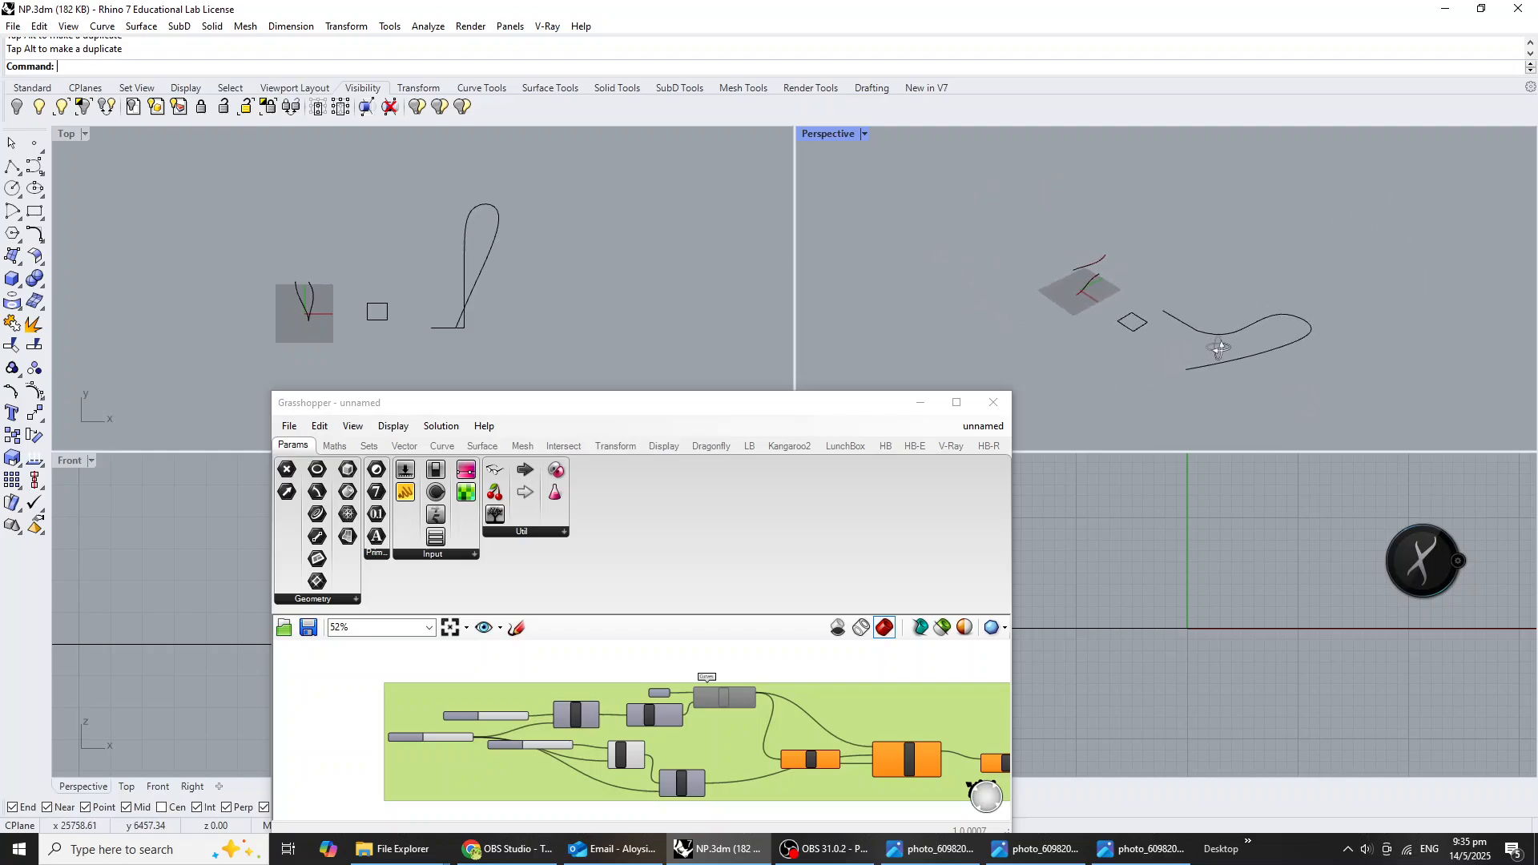
Add a Curve parameter below the existing groups in Grasshopper and reference the short straight line in it.
click(725, 437)
drag(692, 406, 661, 279)
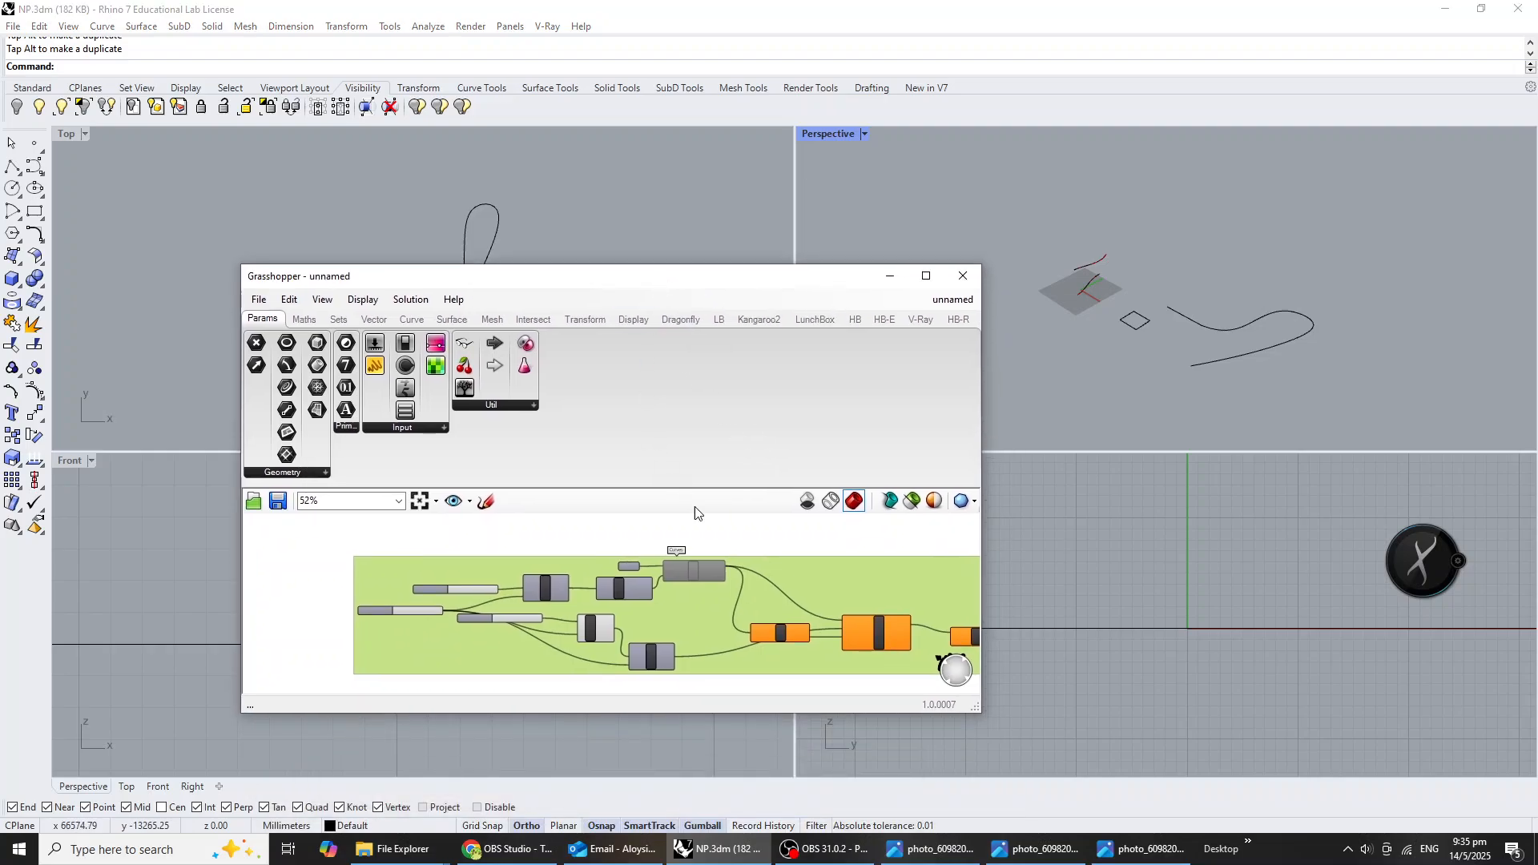
scroll(702, 551, down, 4)
scroll(682, 628, up, 2)
double_click(682, 626)
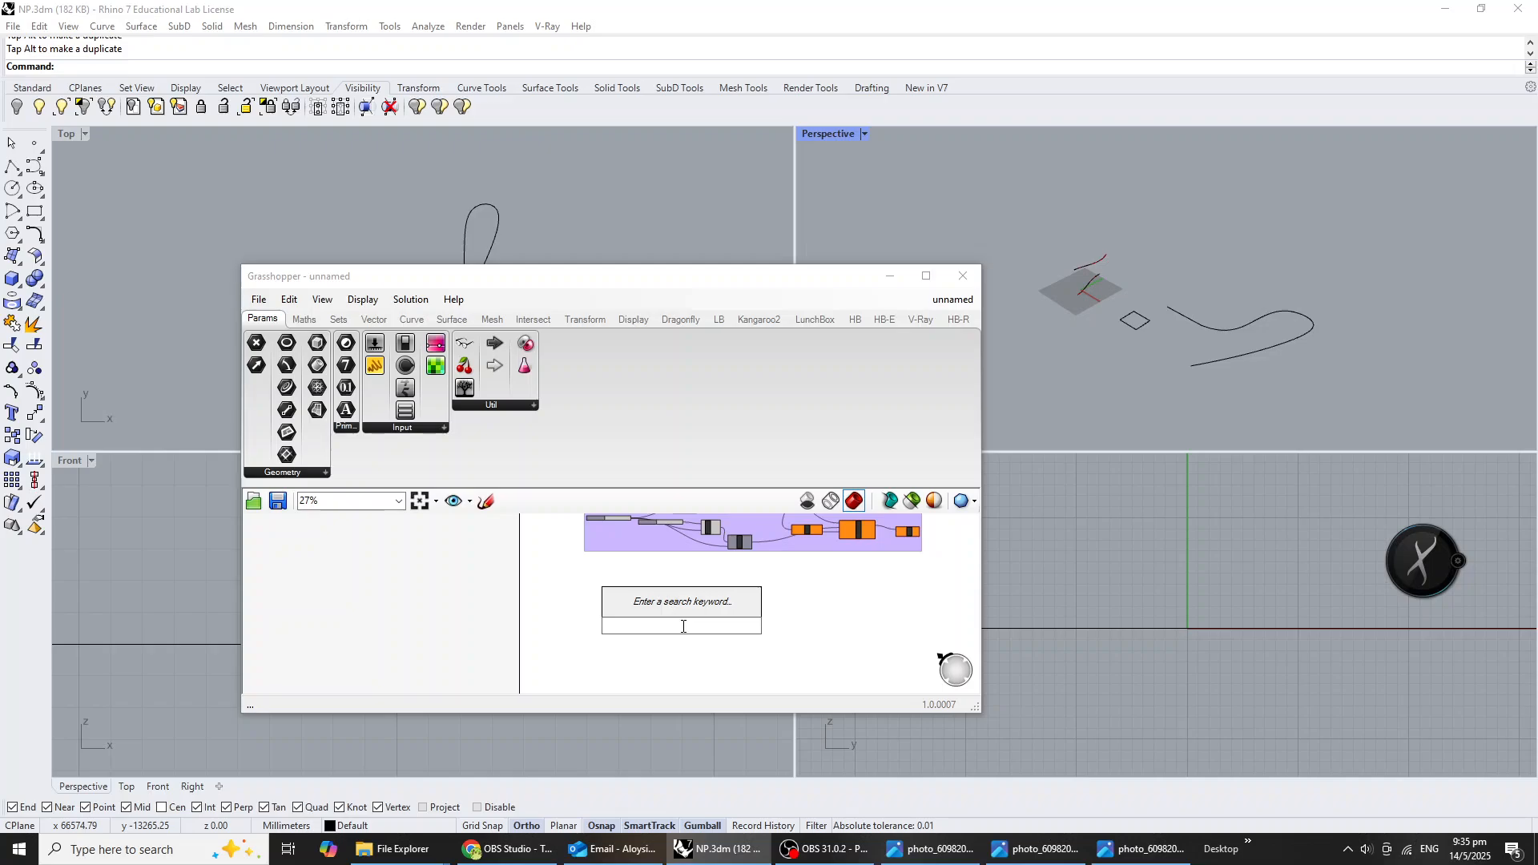
text(crv)
click(667, 613)
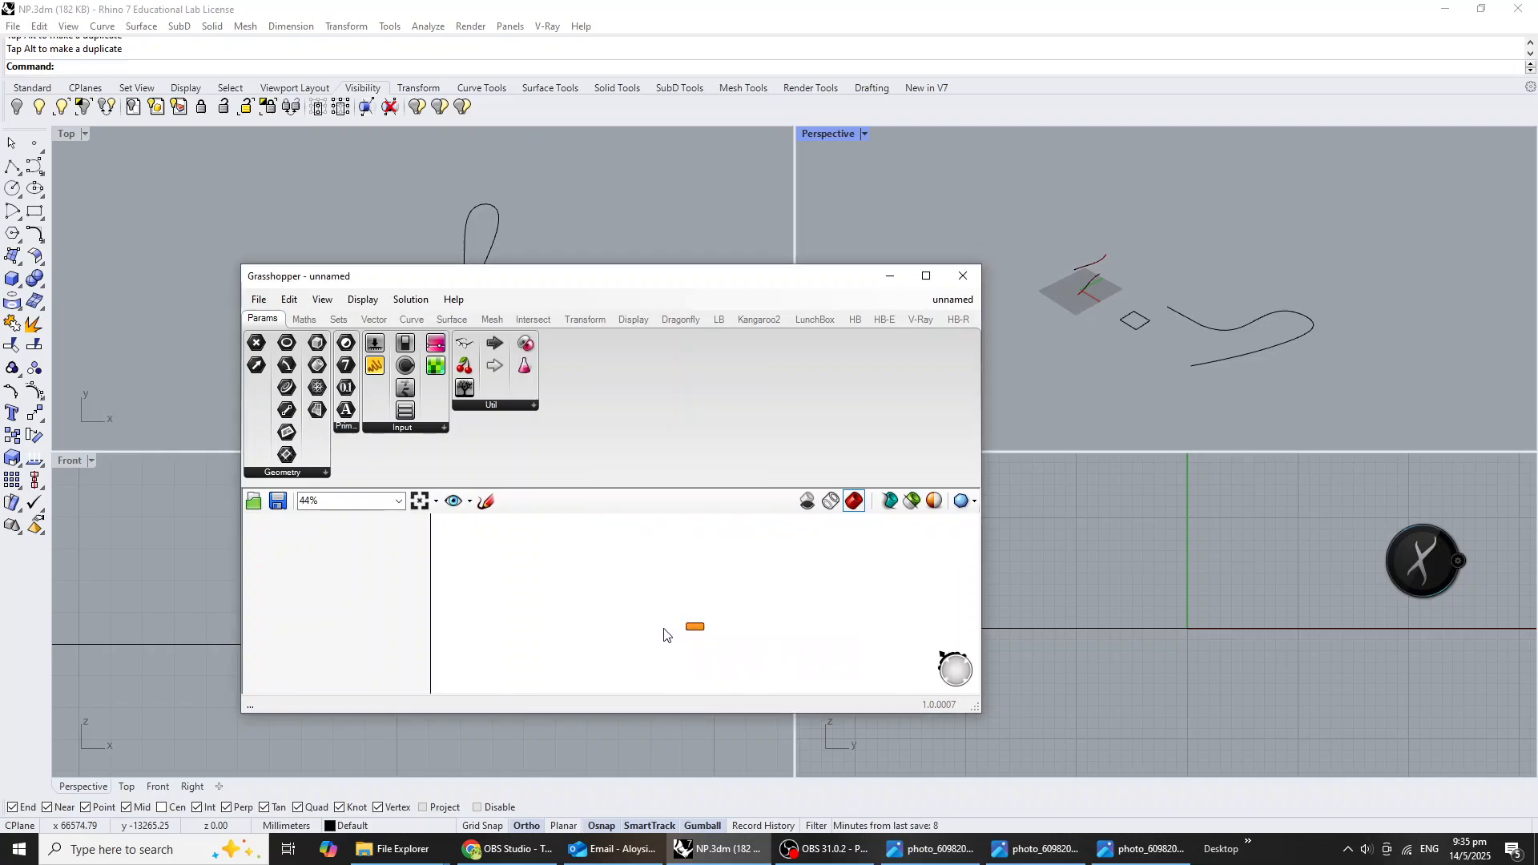
scroll(697, 623, up, 3)
right_click(696, 622)
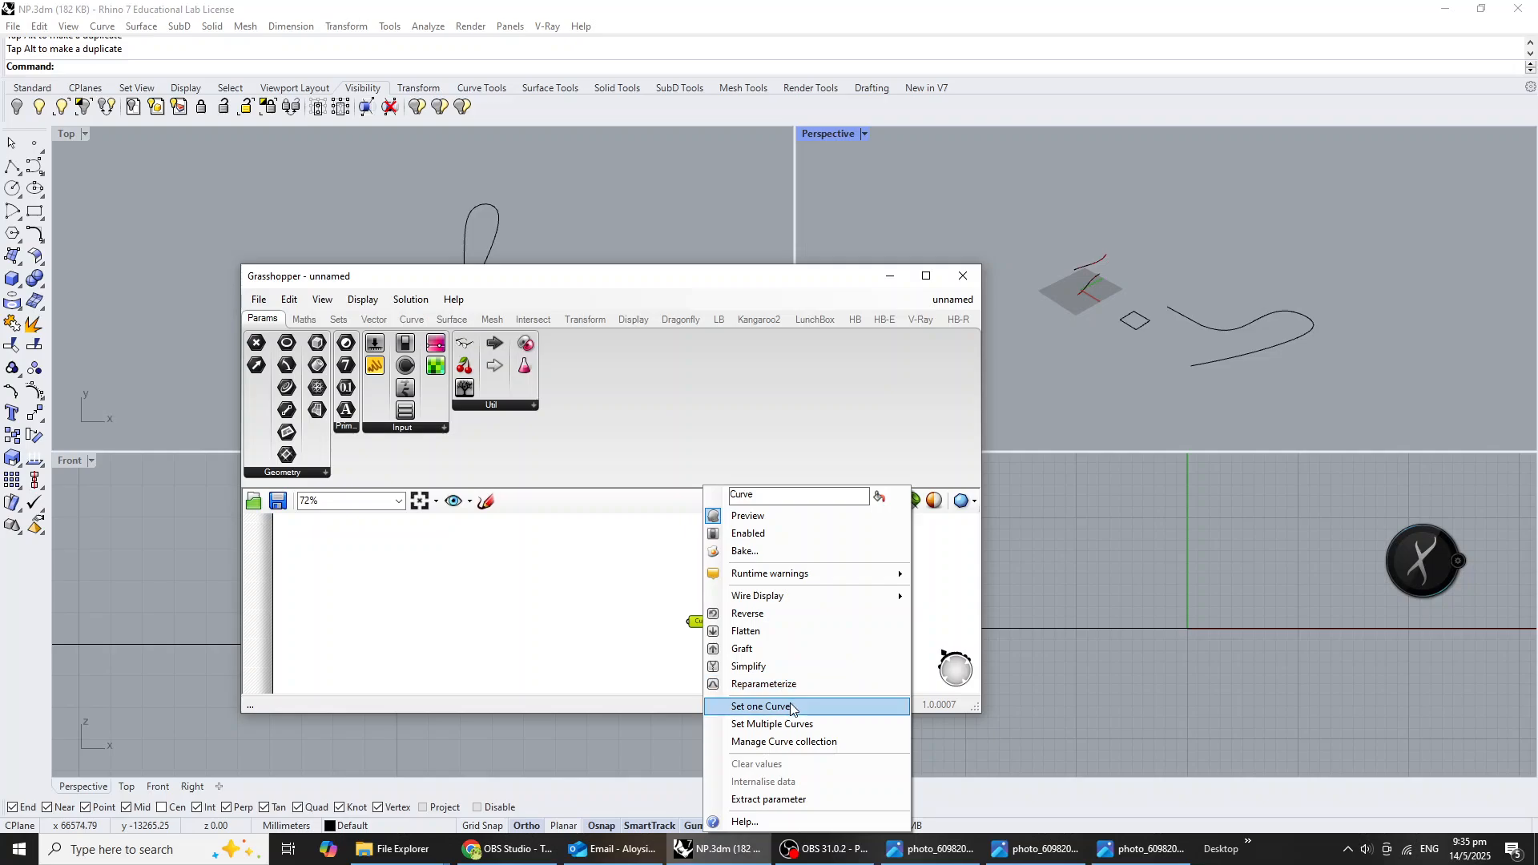
click(782, 705)
click(1180, 319)
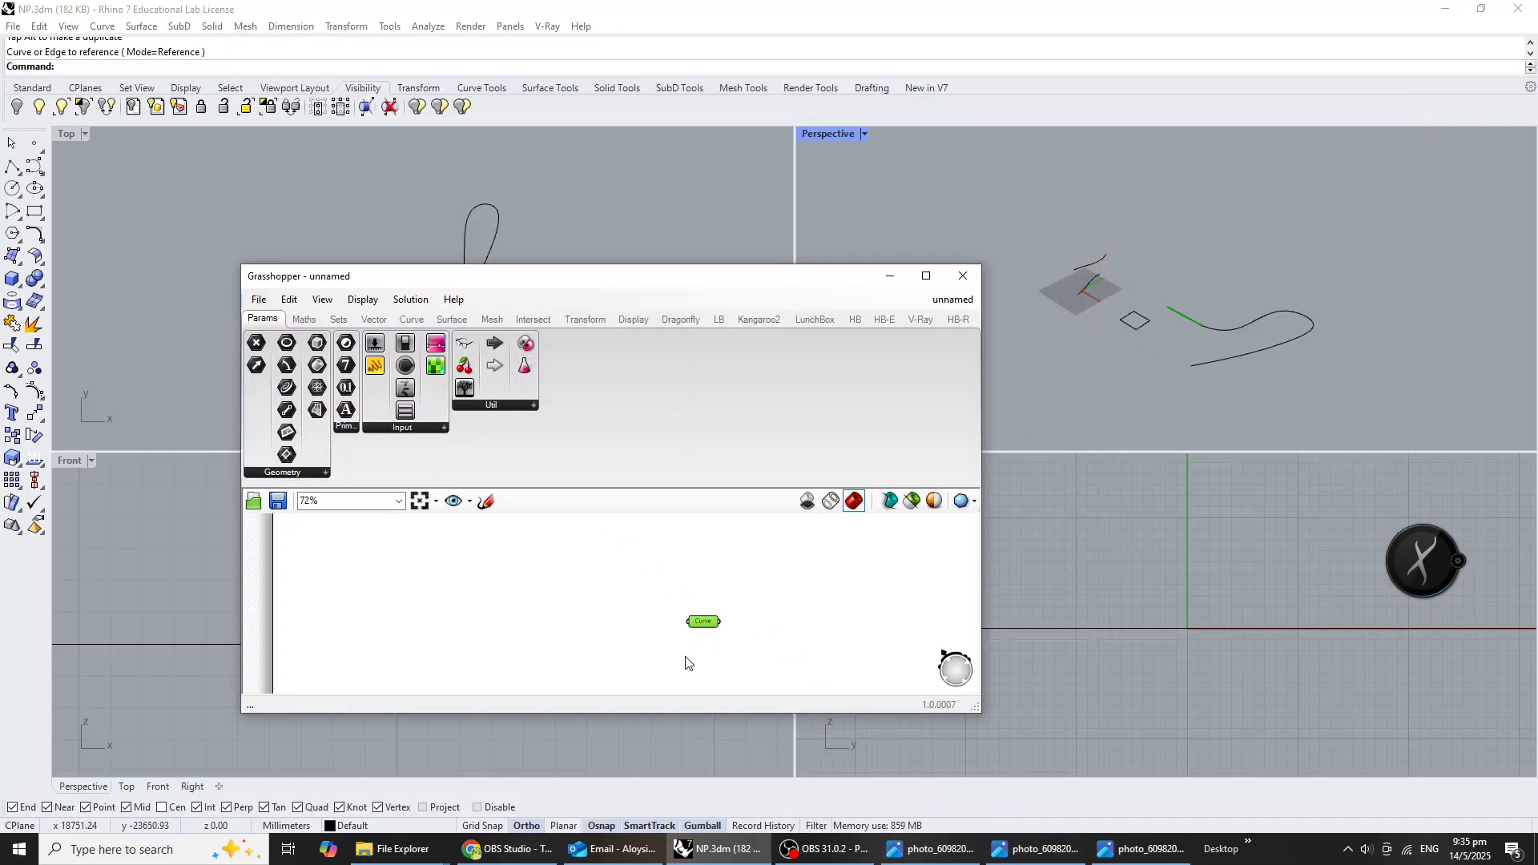
Add a second Curve parameter, reference the looping curve in it, and align it under the first parameter.
double_click(737, 655)
text(crv)
click(720, 631)
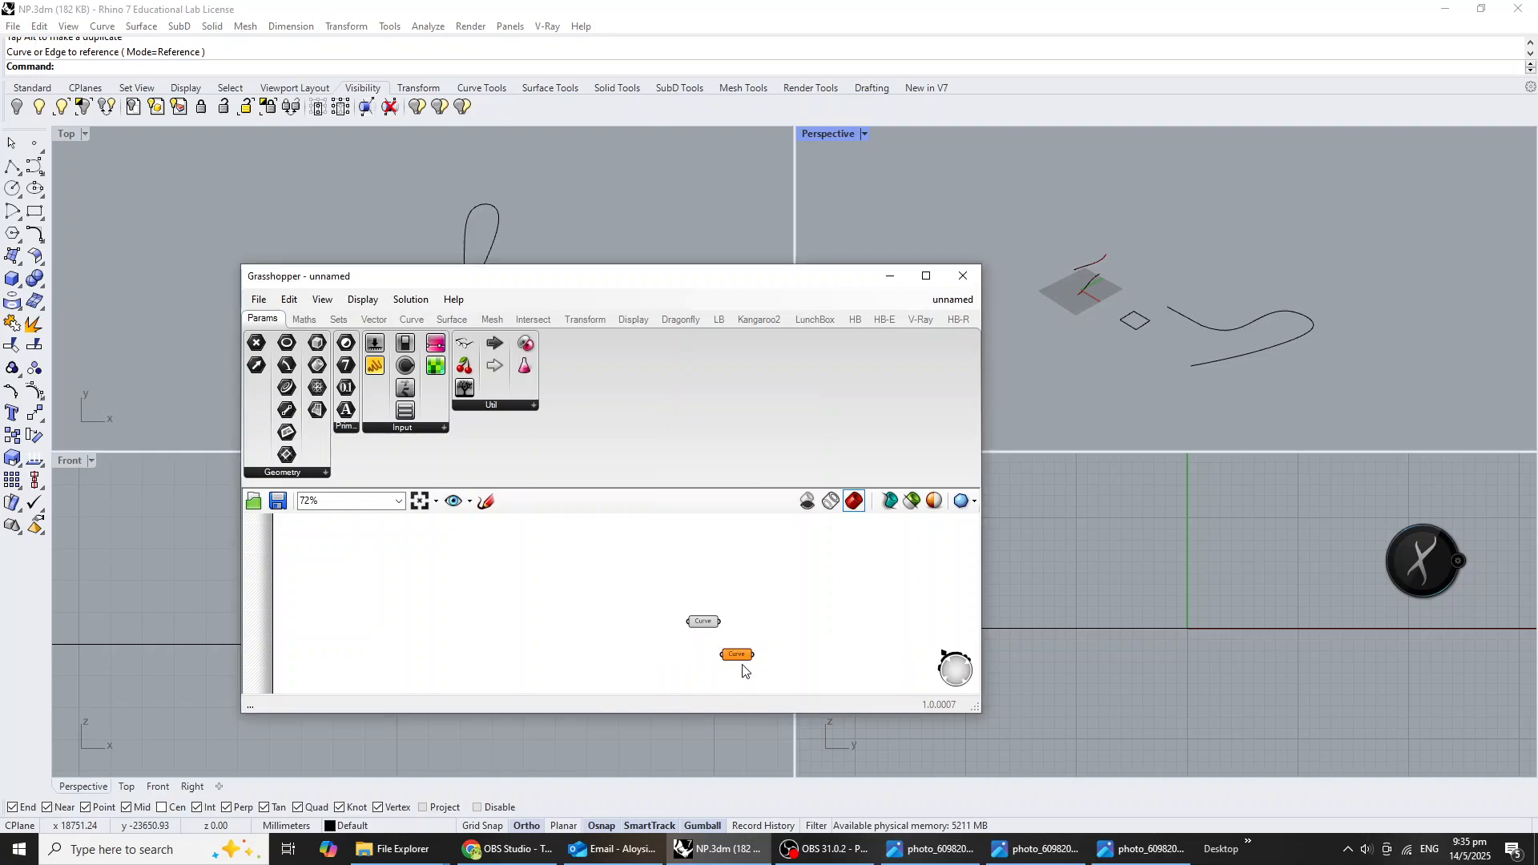
right_click(741, 660)
click(793, 705)
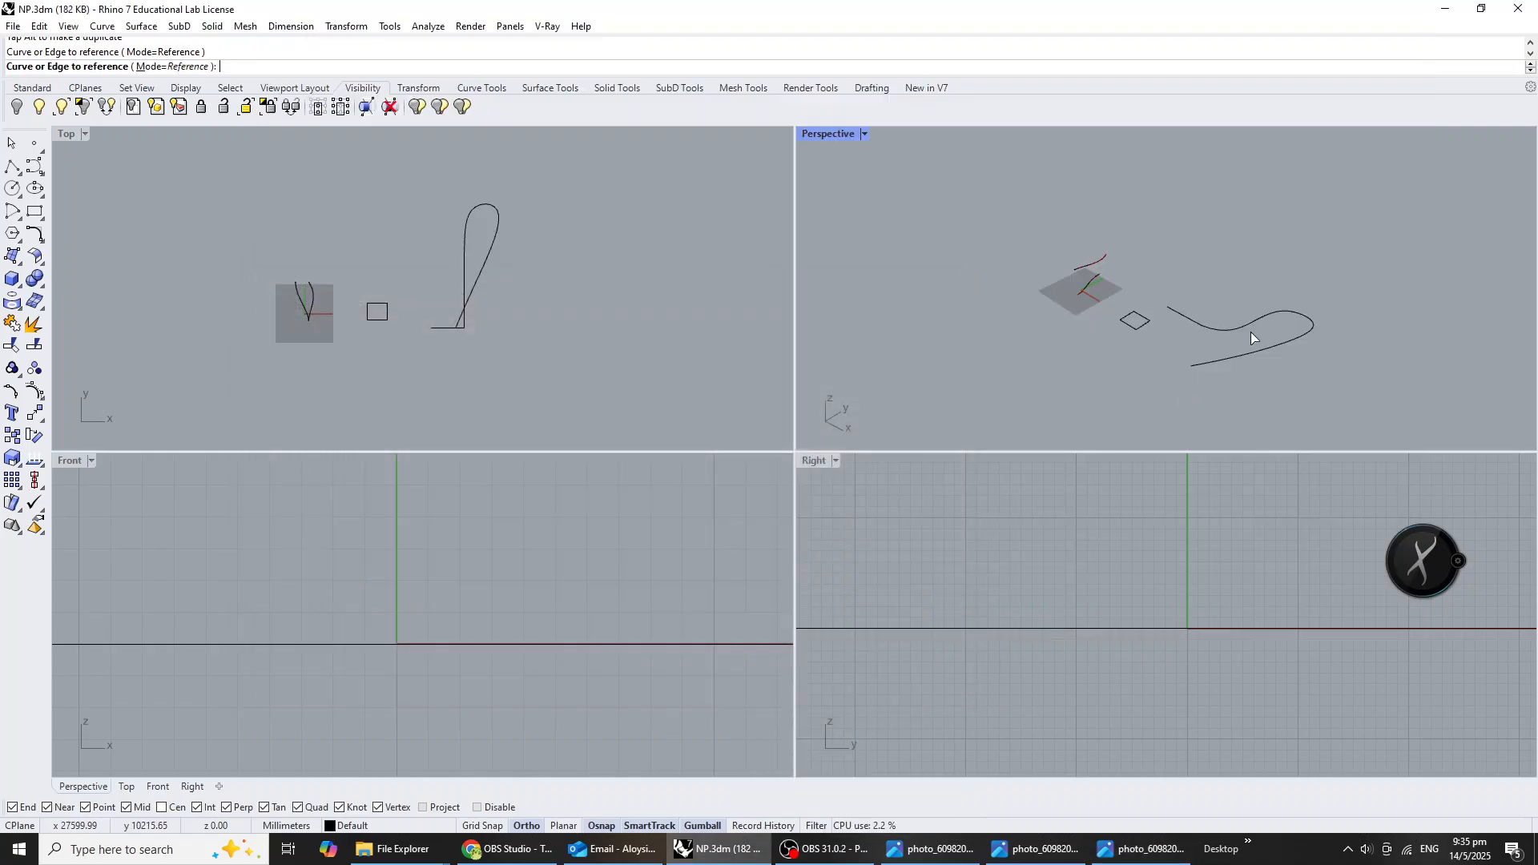
click(1257, 323)
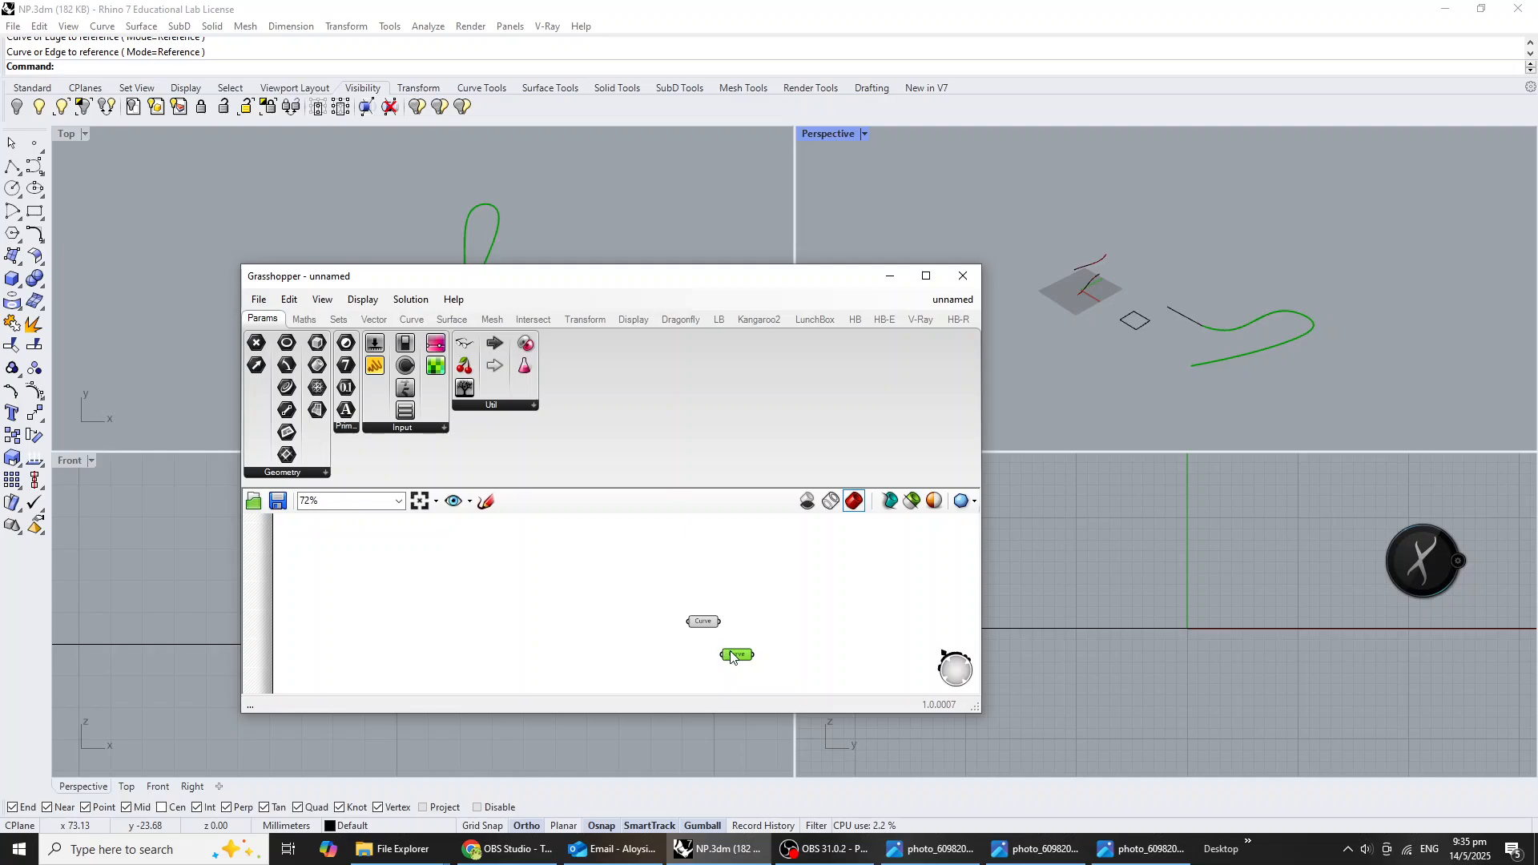
drag(731, 656, 703, 661)
Add a Sweep1 component next to the two Curve parameters.
double_click(779, 630)
text(sweep)
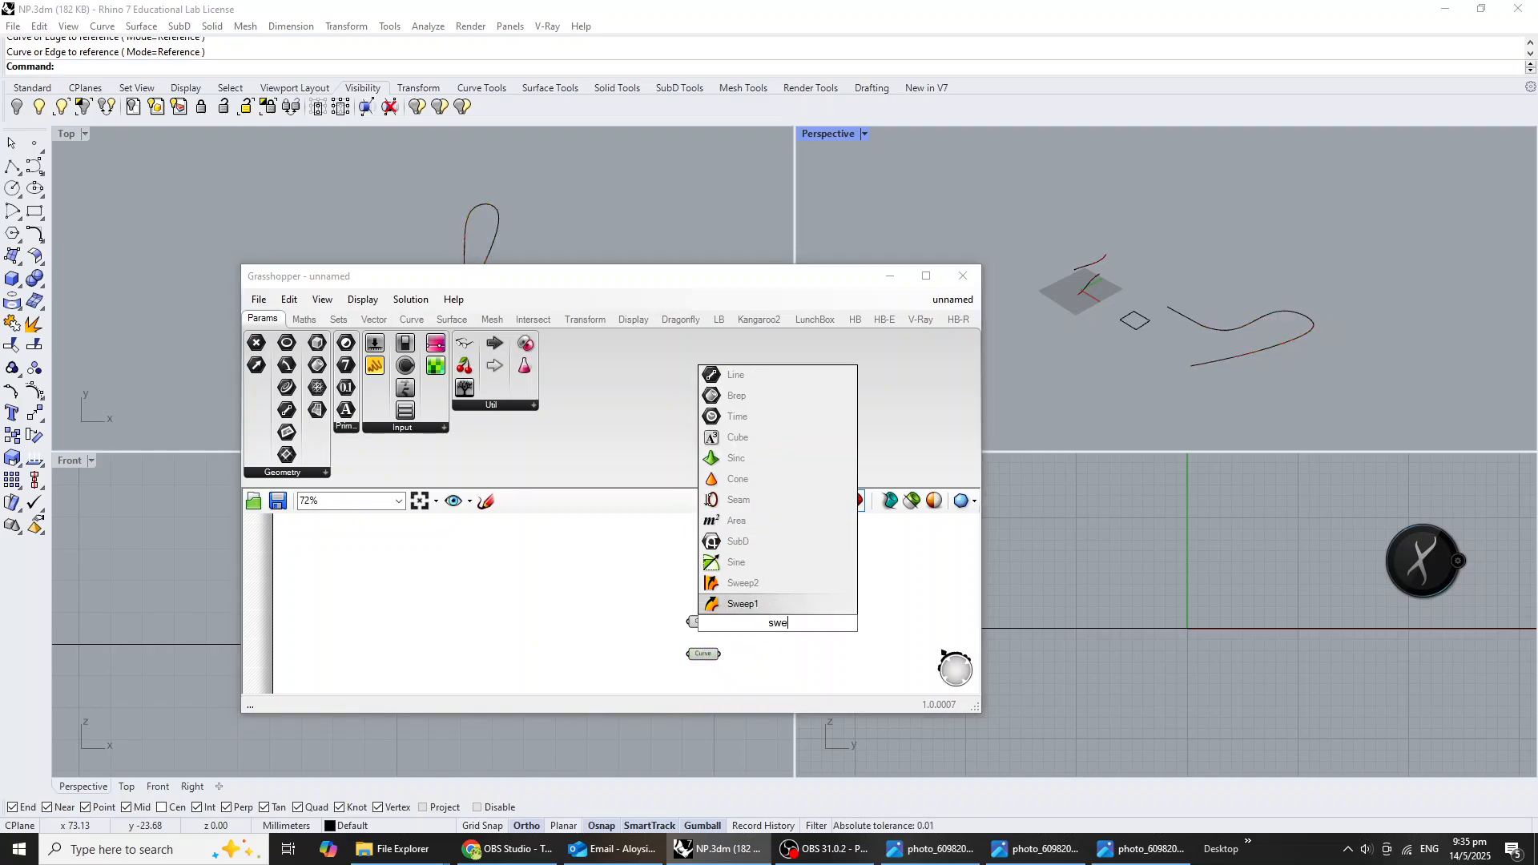
click(782, 631)
scroll(752, 627, up, 4)
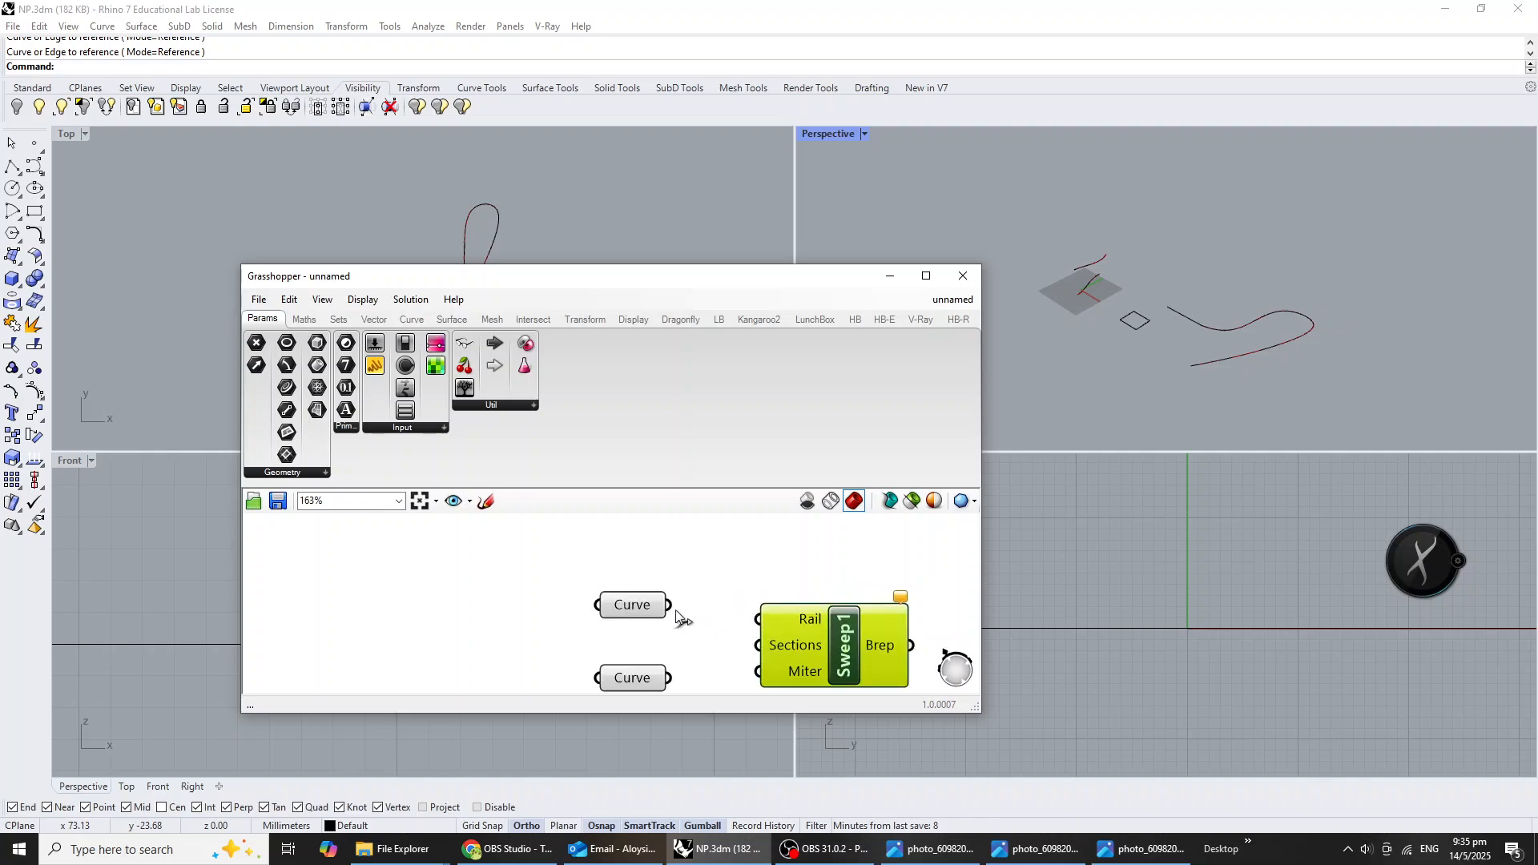
Connect the straight line's parameter to the Sweep1 Sections input and the looping curve's parameter to its Rail input.
drag(671, 605, 757, 647)
click(621, 599)
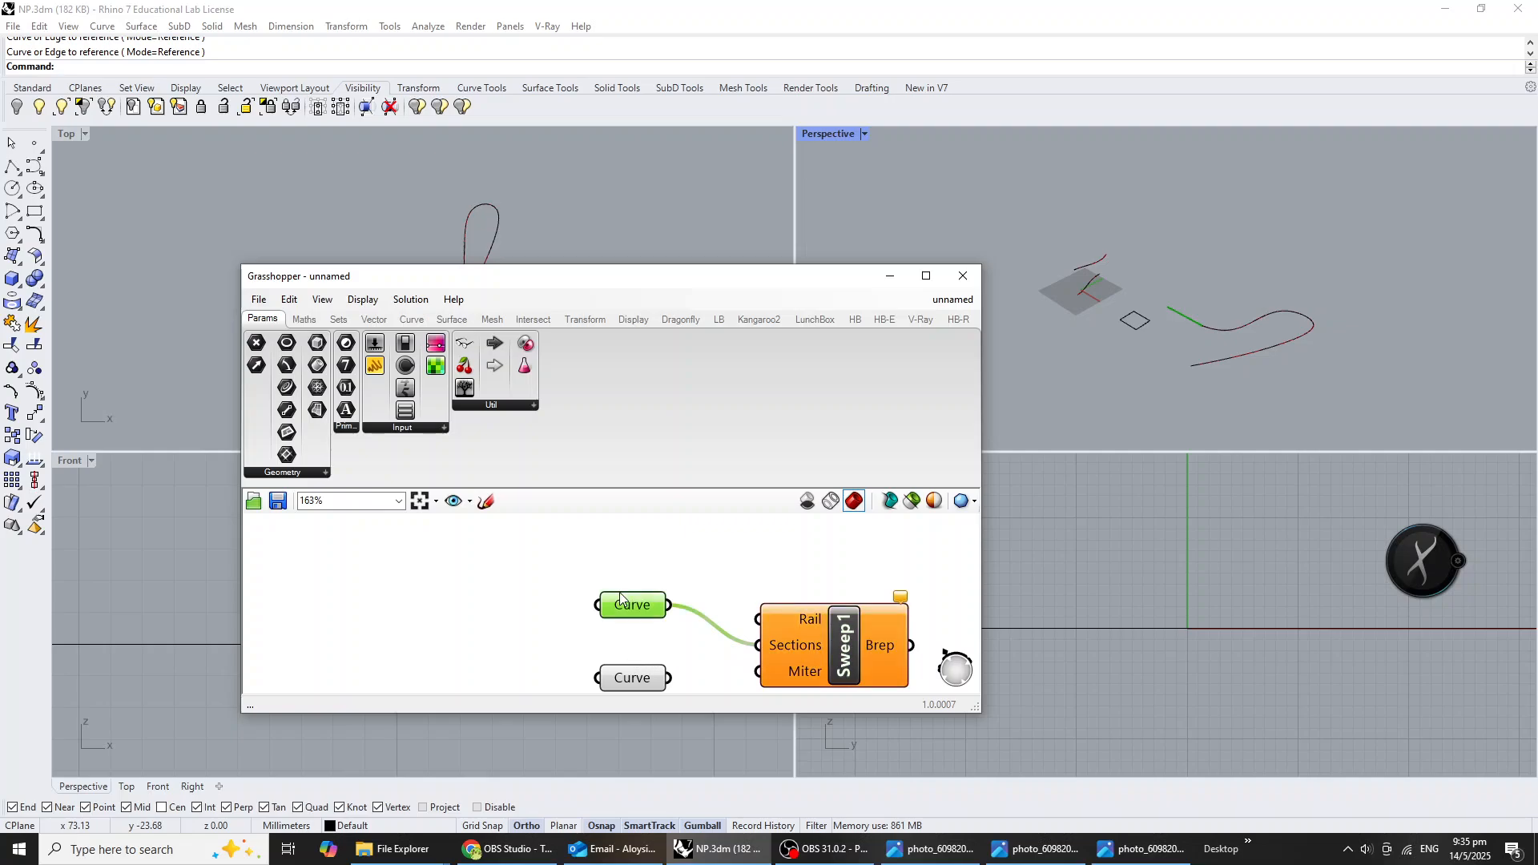
click(633, 681)
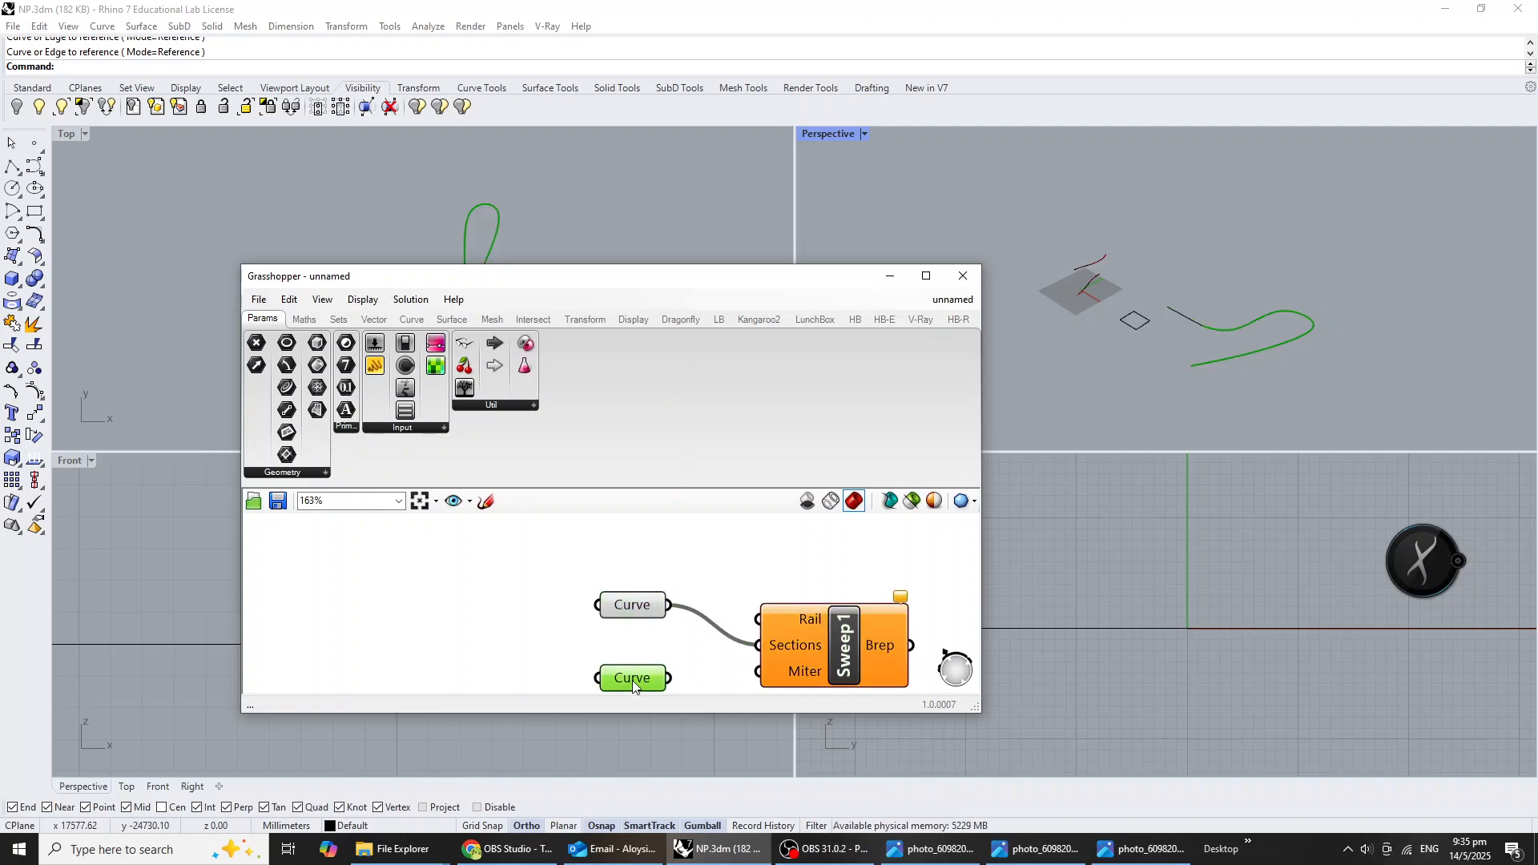
drag(630, 604, 758, 619)
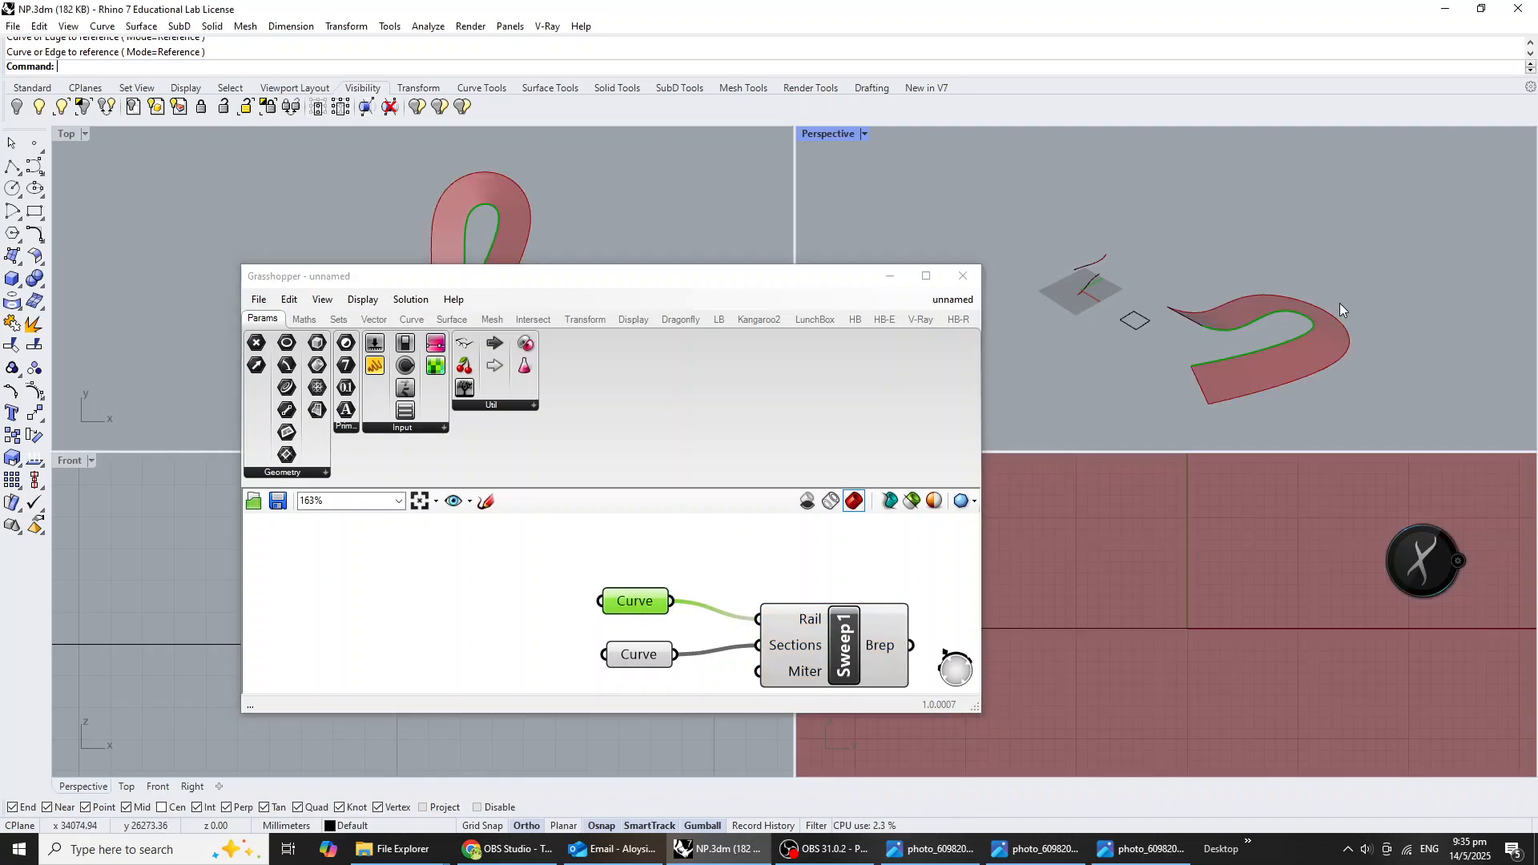
Copy Divide Domain² with its two count sliders and the Isotrim component from the Cull Pattern group to beside the new Sweep1 component.
right_drag(1339, 303, 1297, 346)
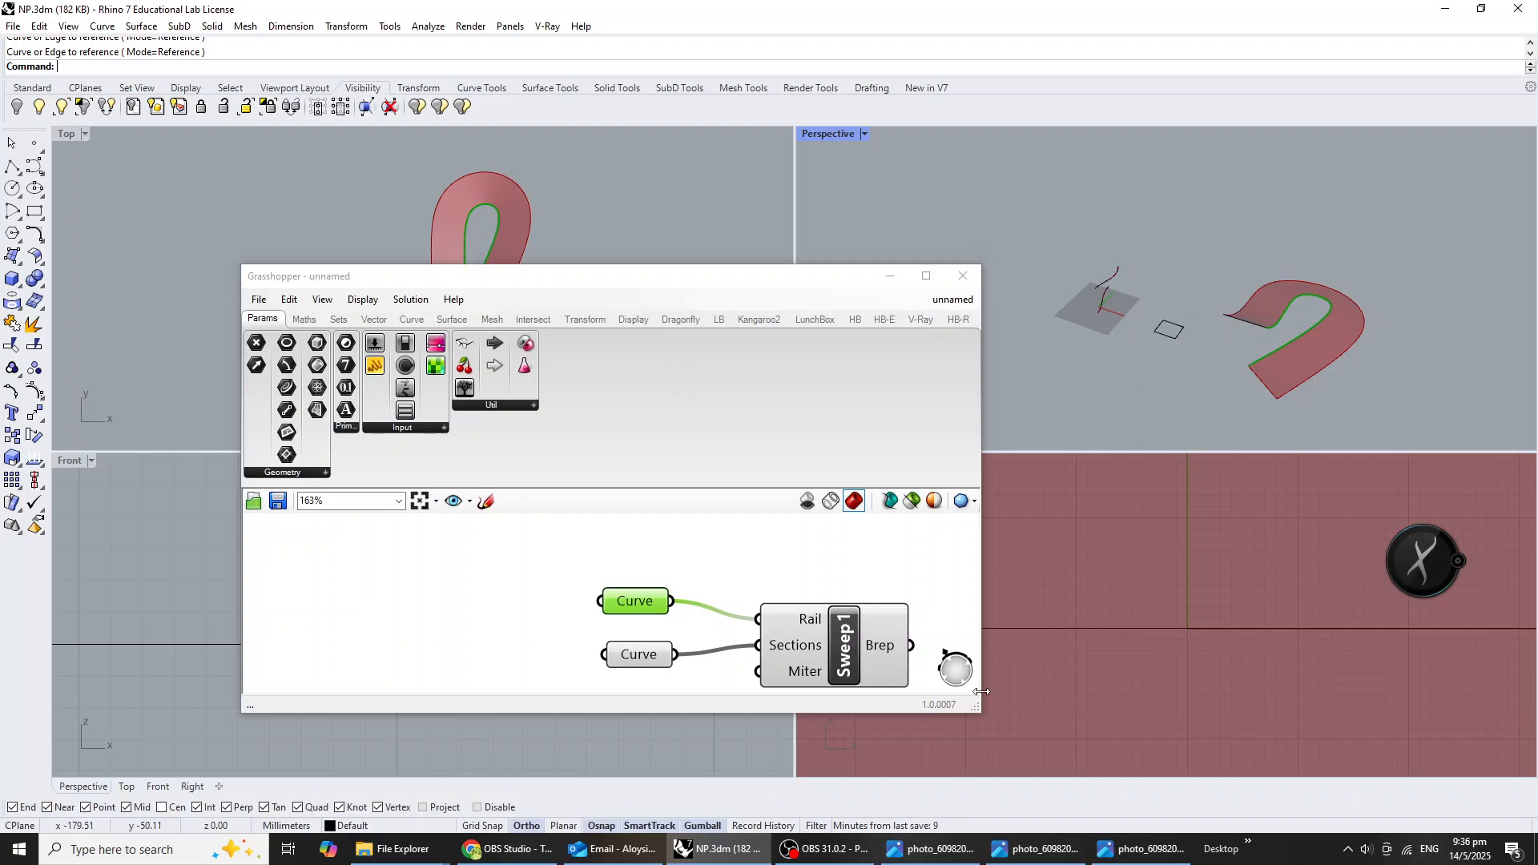
right_drag(1231, 358, 1177, 369)
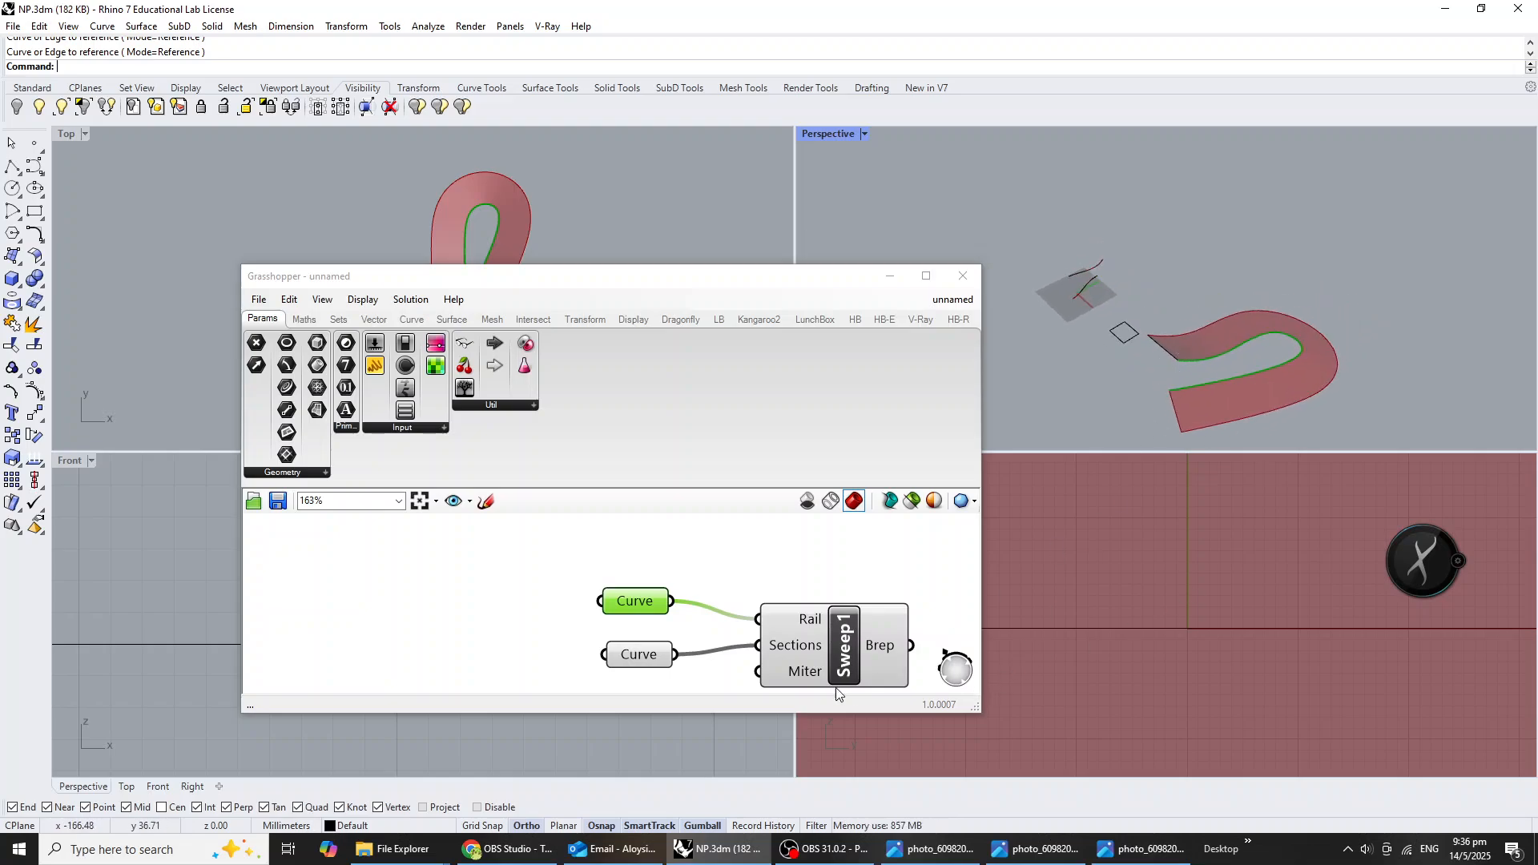
scroll(685, 613, down, 3)
right_drag(685, 614, 596, 614)
scroll(697, 625, up, 3)
click(825, 679)
scroll(767, 650, down, 9)
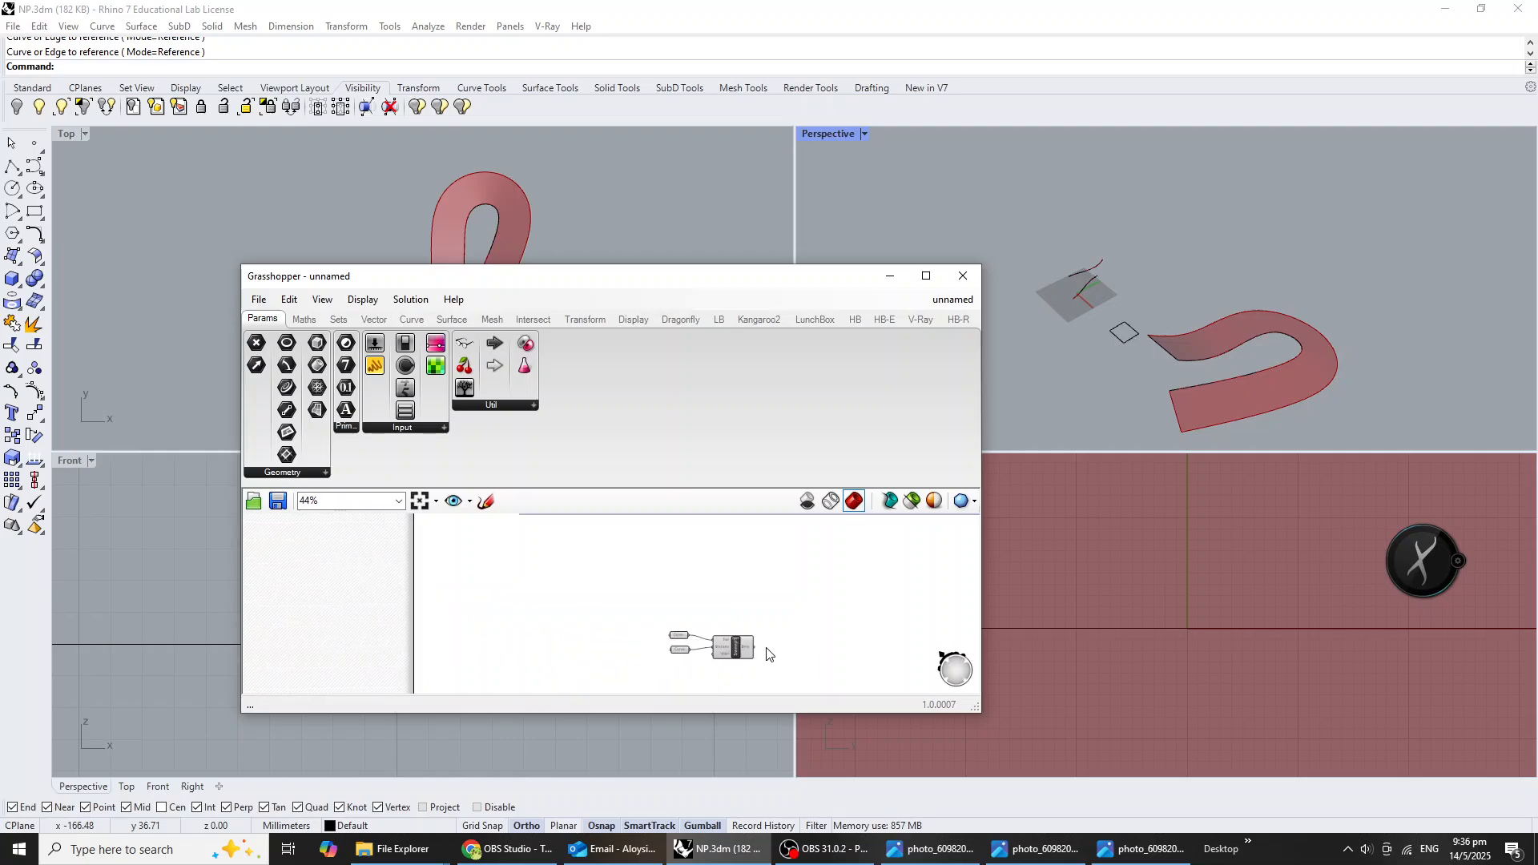
right_drag(718, 597, 717, 595)
scroll(705, 577, up, 6)
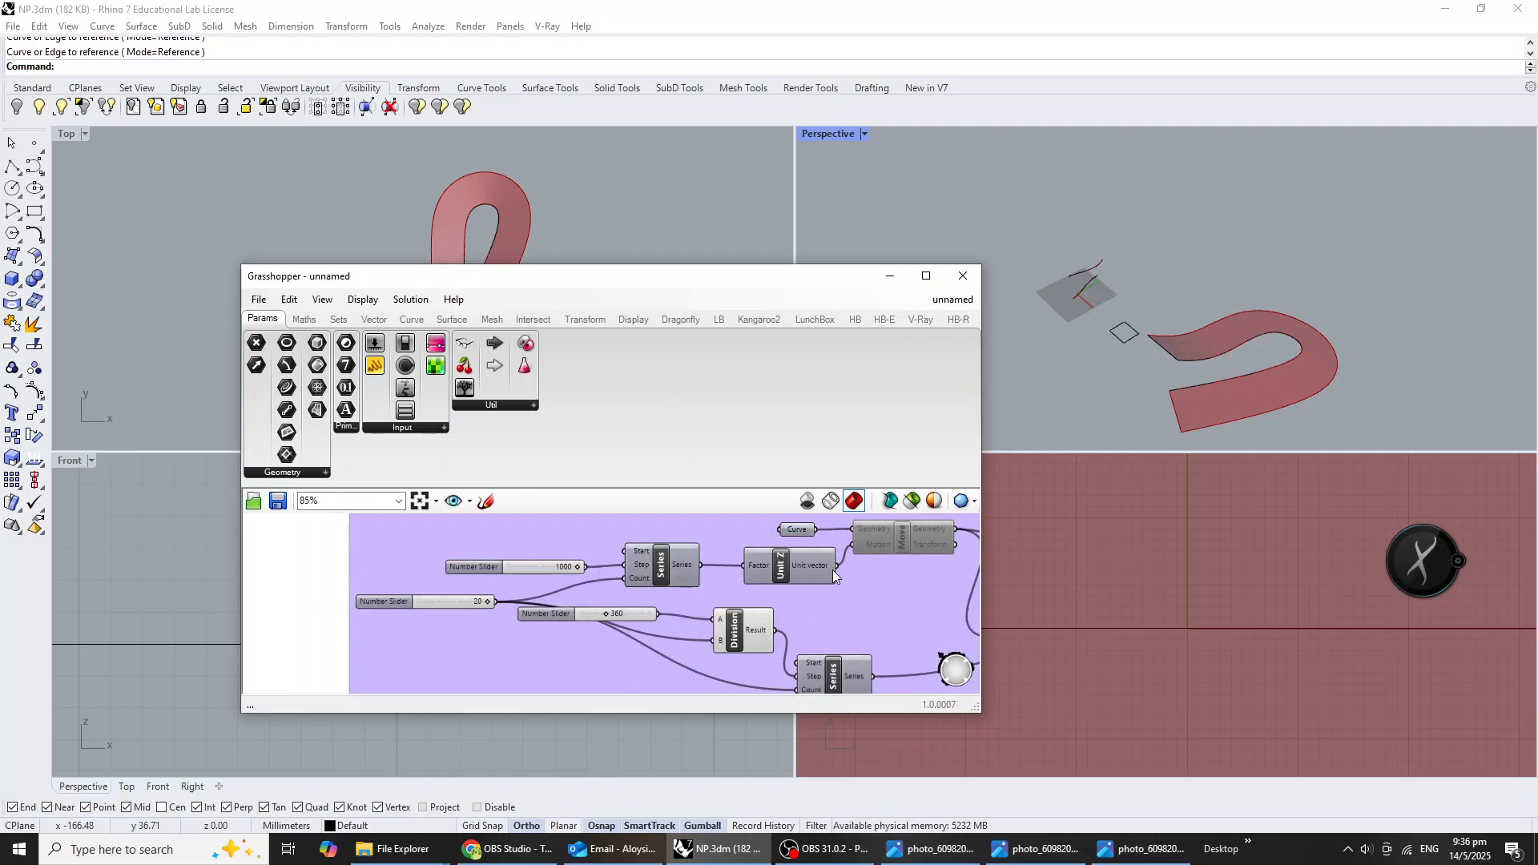
right_drag(833, 570, 642, 592)
scroll(642, 592, down, 5)
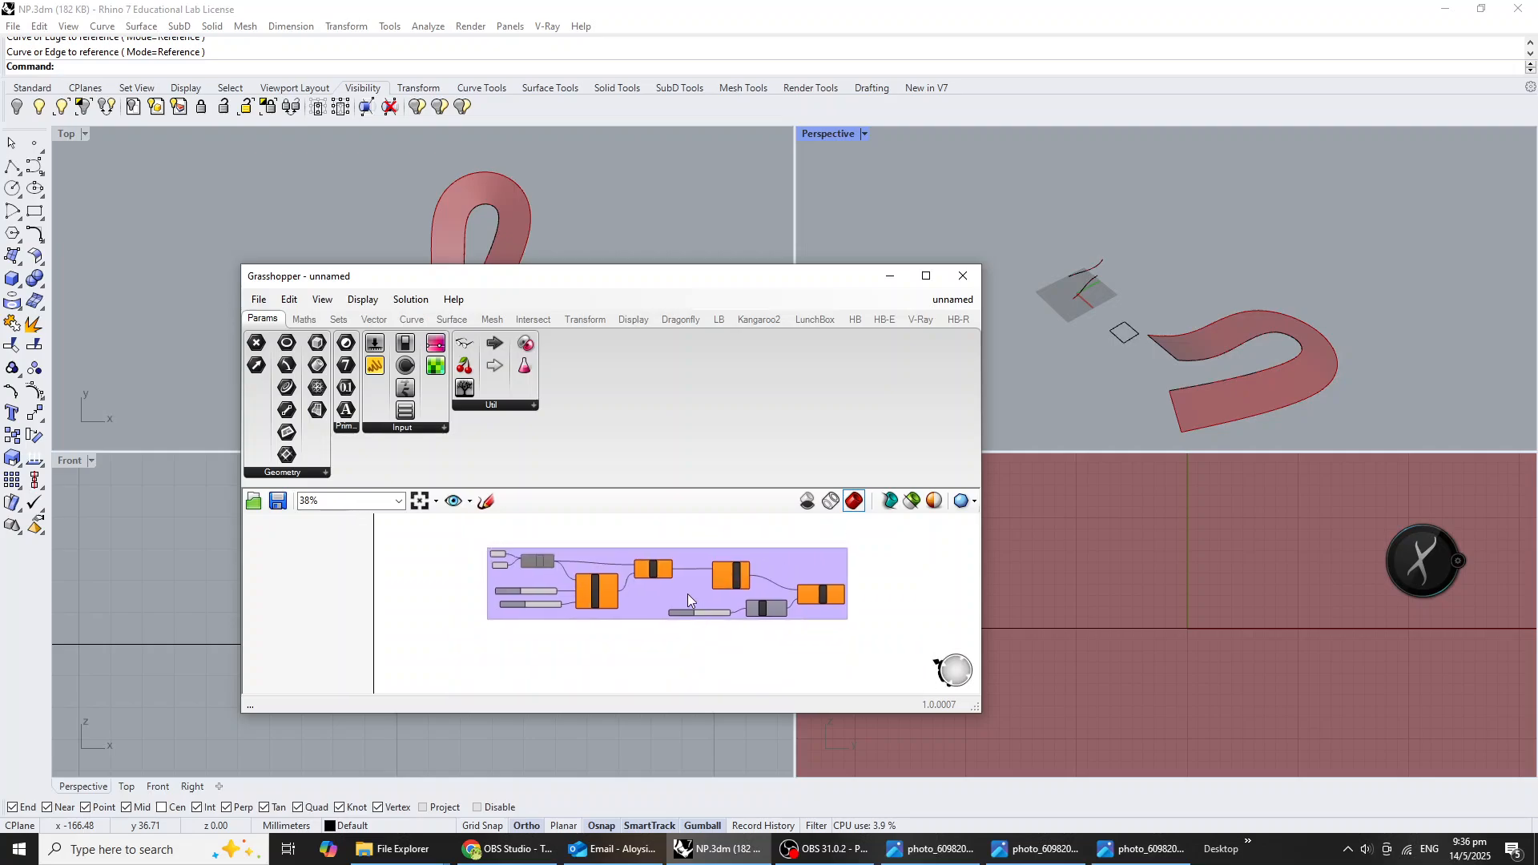
scroll(687, 593, up, 4)
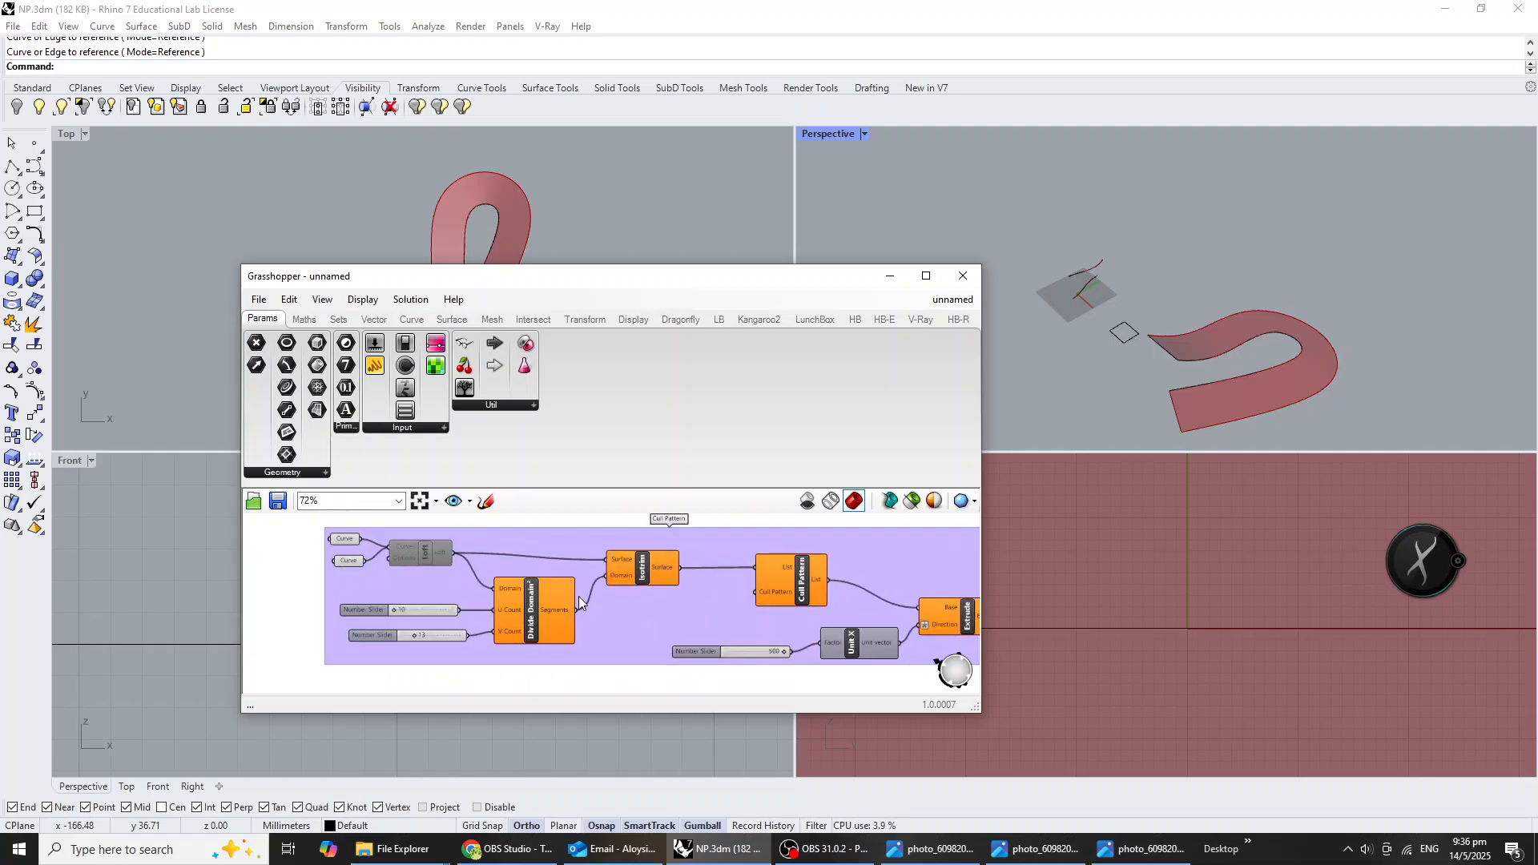
click(540, 631)
shift+click(439, 617)
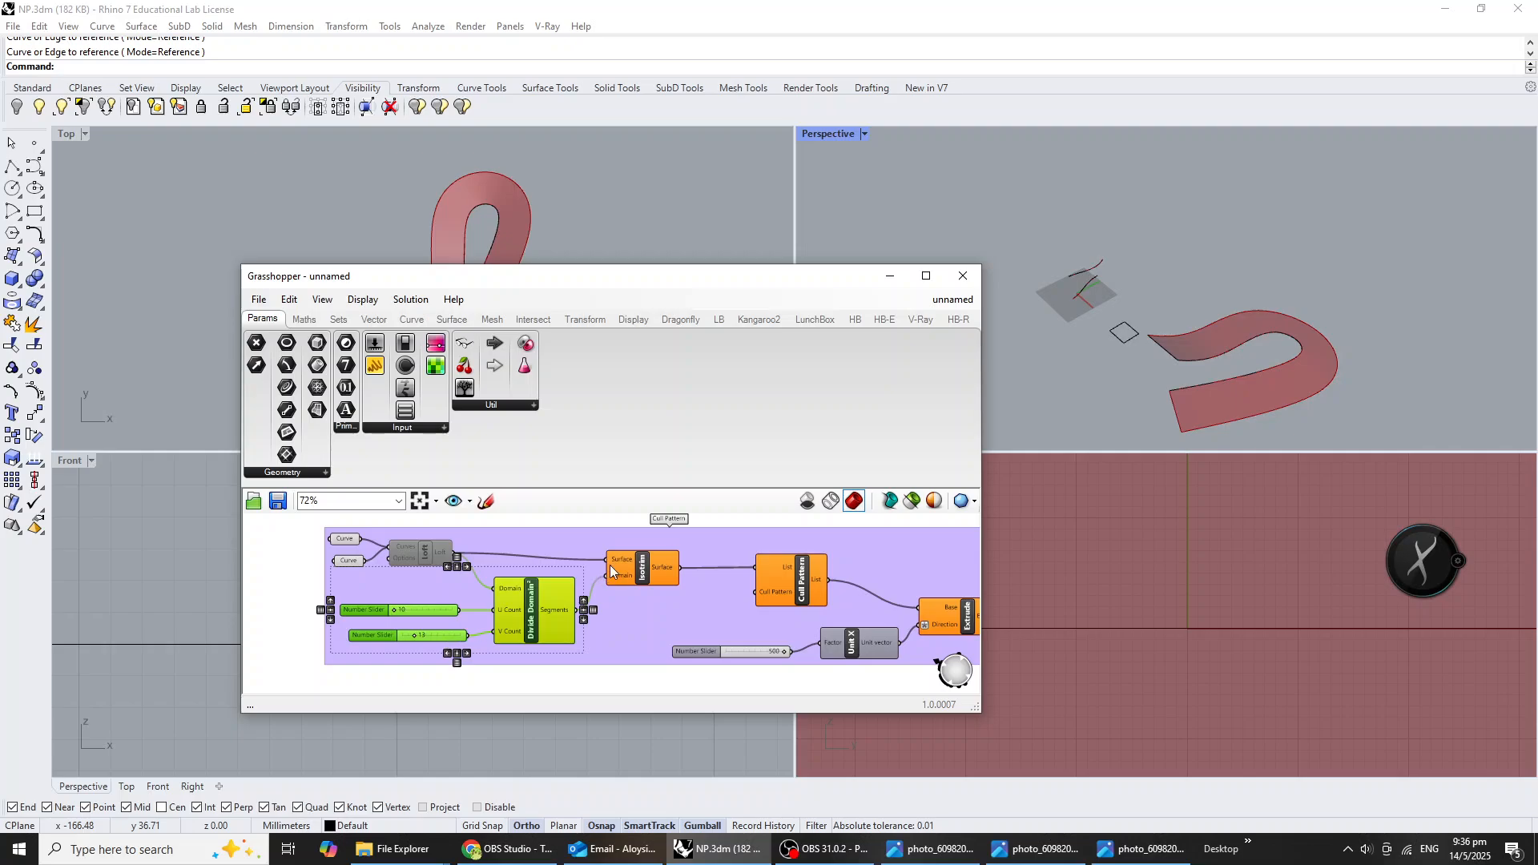
shift+click(647, 568)
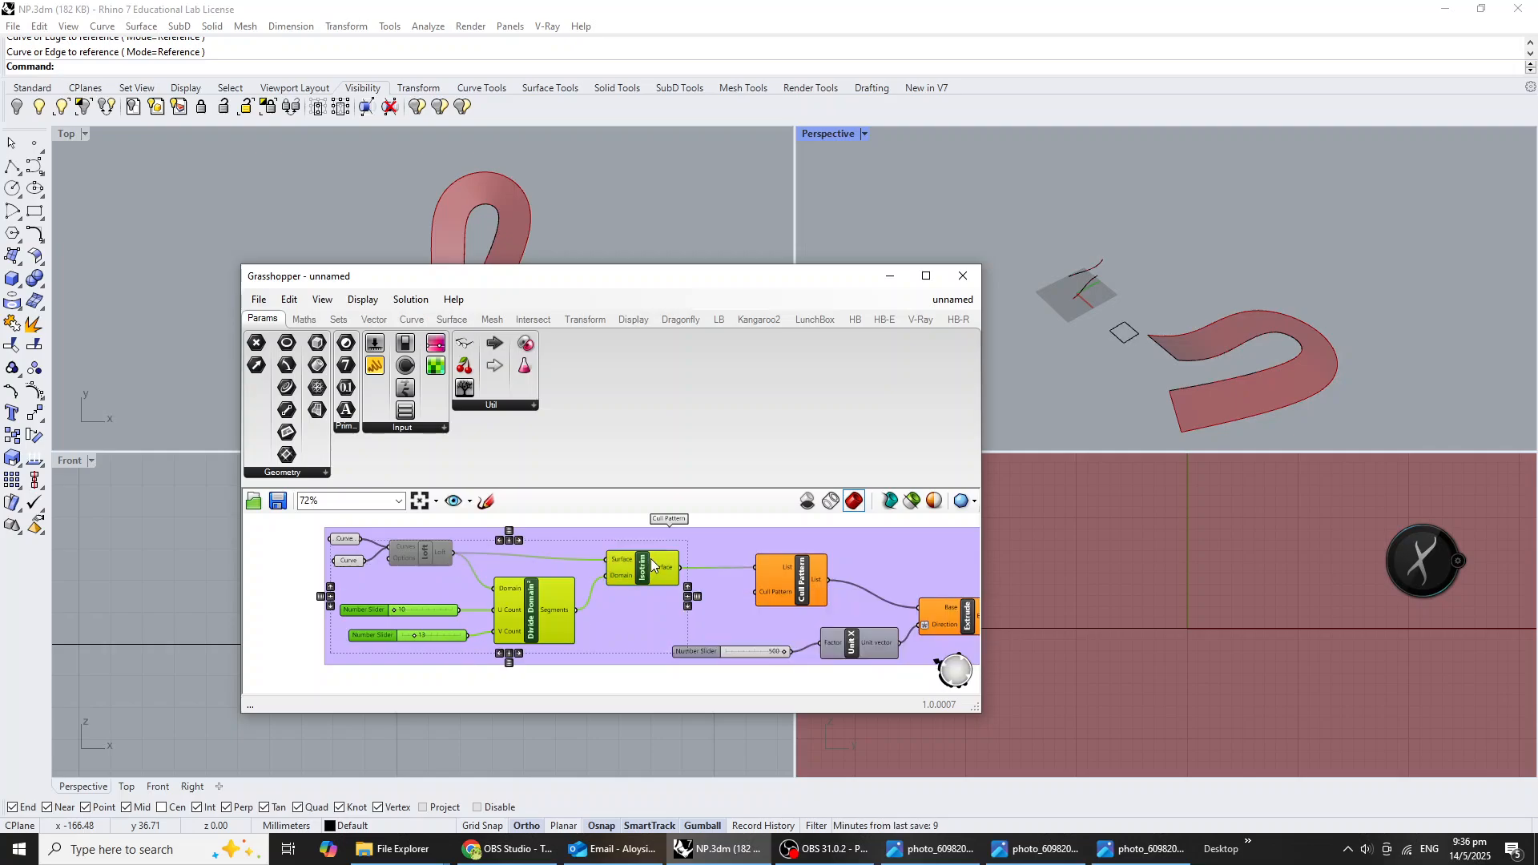
drag(703, 595, 684, 646)
scroll(640, 572, down, 9)
scroll(665, 656, up, 5)
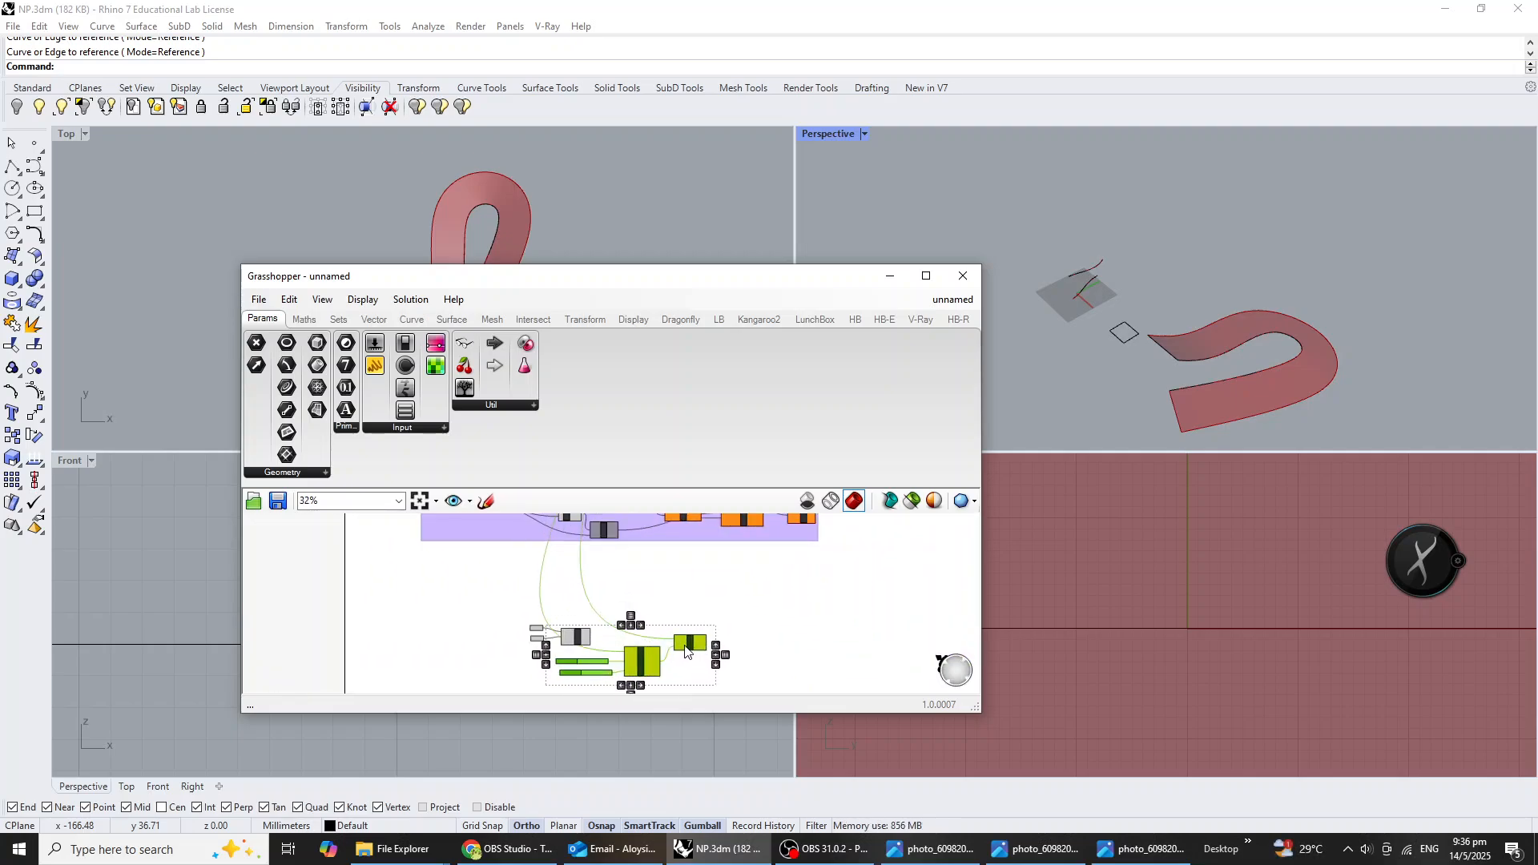
scroll(684, 651, up, 6)
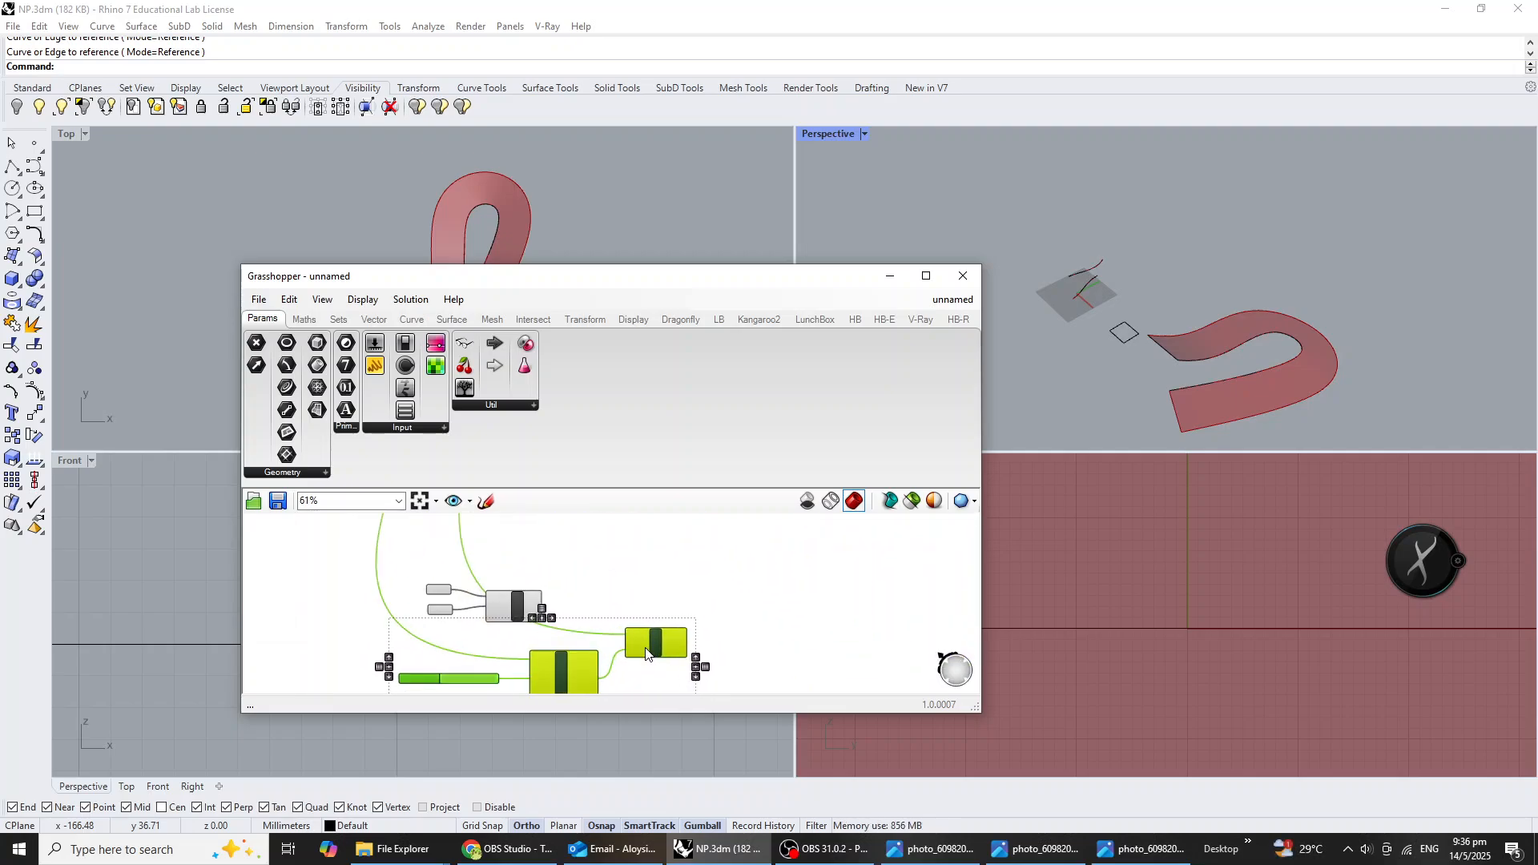
Connect the Sweep1 Brep output to the Domain input of the copied Divide Domain² and the Surface input of the copied Isotrim.
click(609, 569)
right_drag(608, 569, 754, 555)
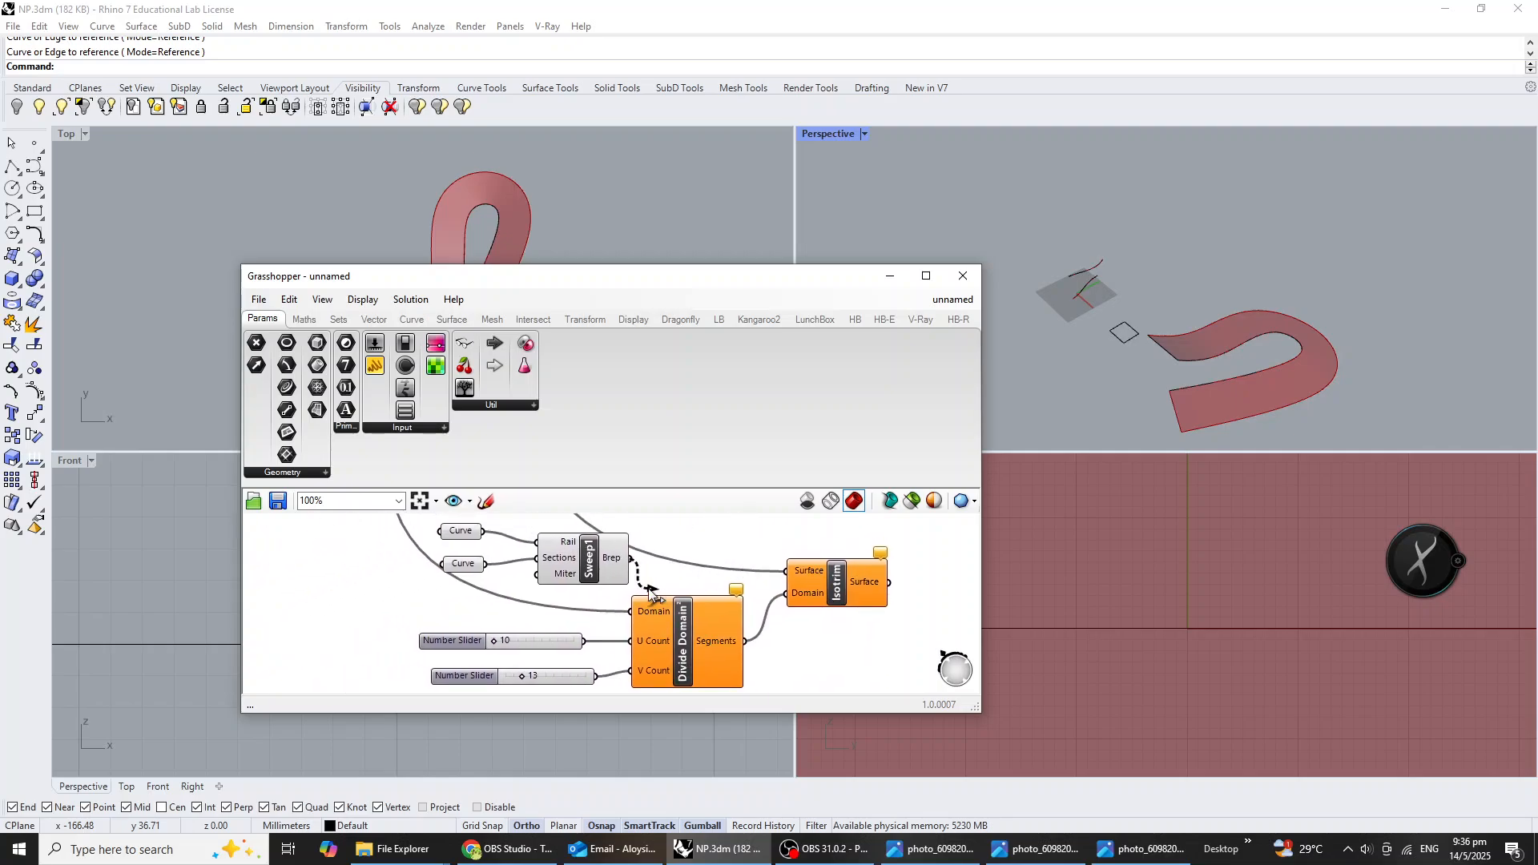
drag(651, 591, 645, 600)
drag(702, 558, 790, 571)
right_drag(1283, 367, 1171, 380)
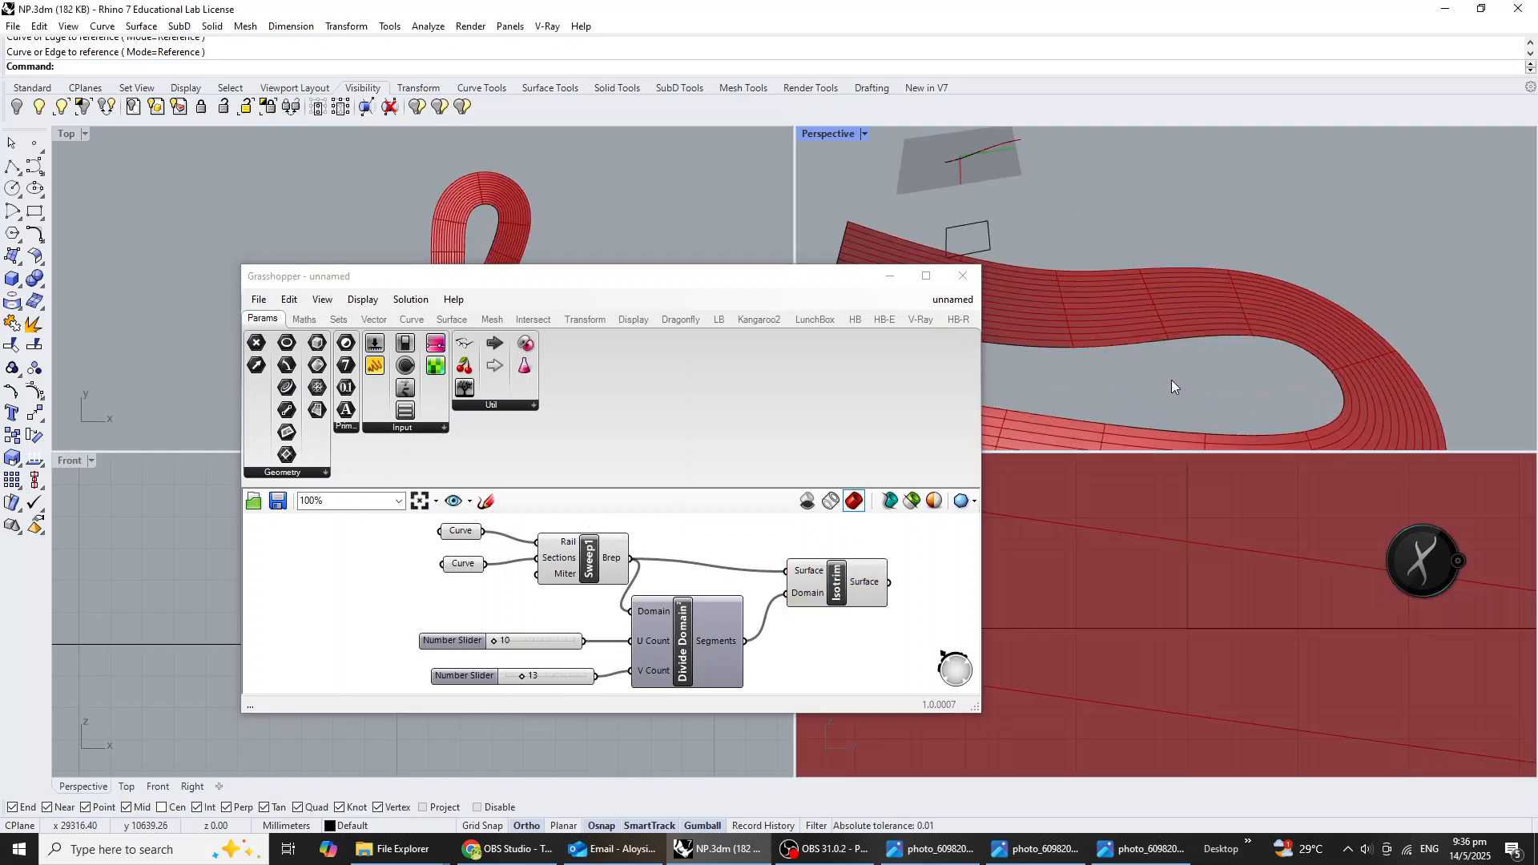
Move the Isotrim and Divide Domain² components farther from Sweep1 and the sliders to space out the layout.
drag(863, 583, 909, 565)
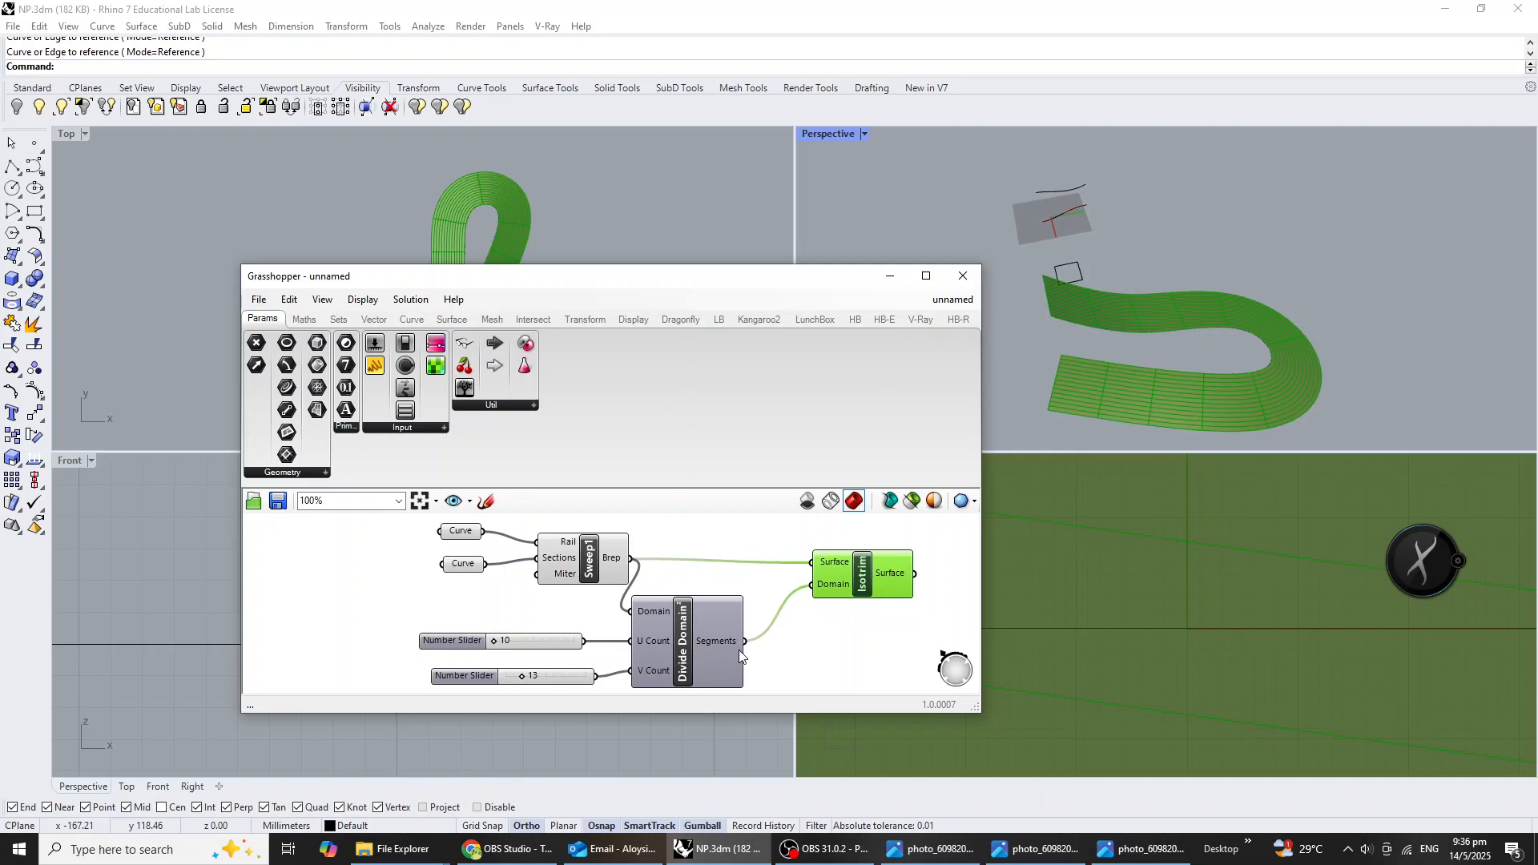
drag(737, 648, 816, 635)
click(885, 570)
drag(886, 570, 909, 561)
drag(782, 642, 797, 655)
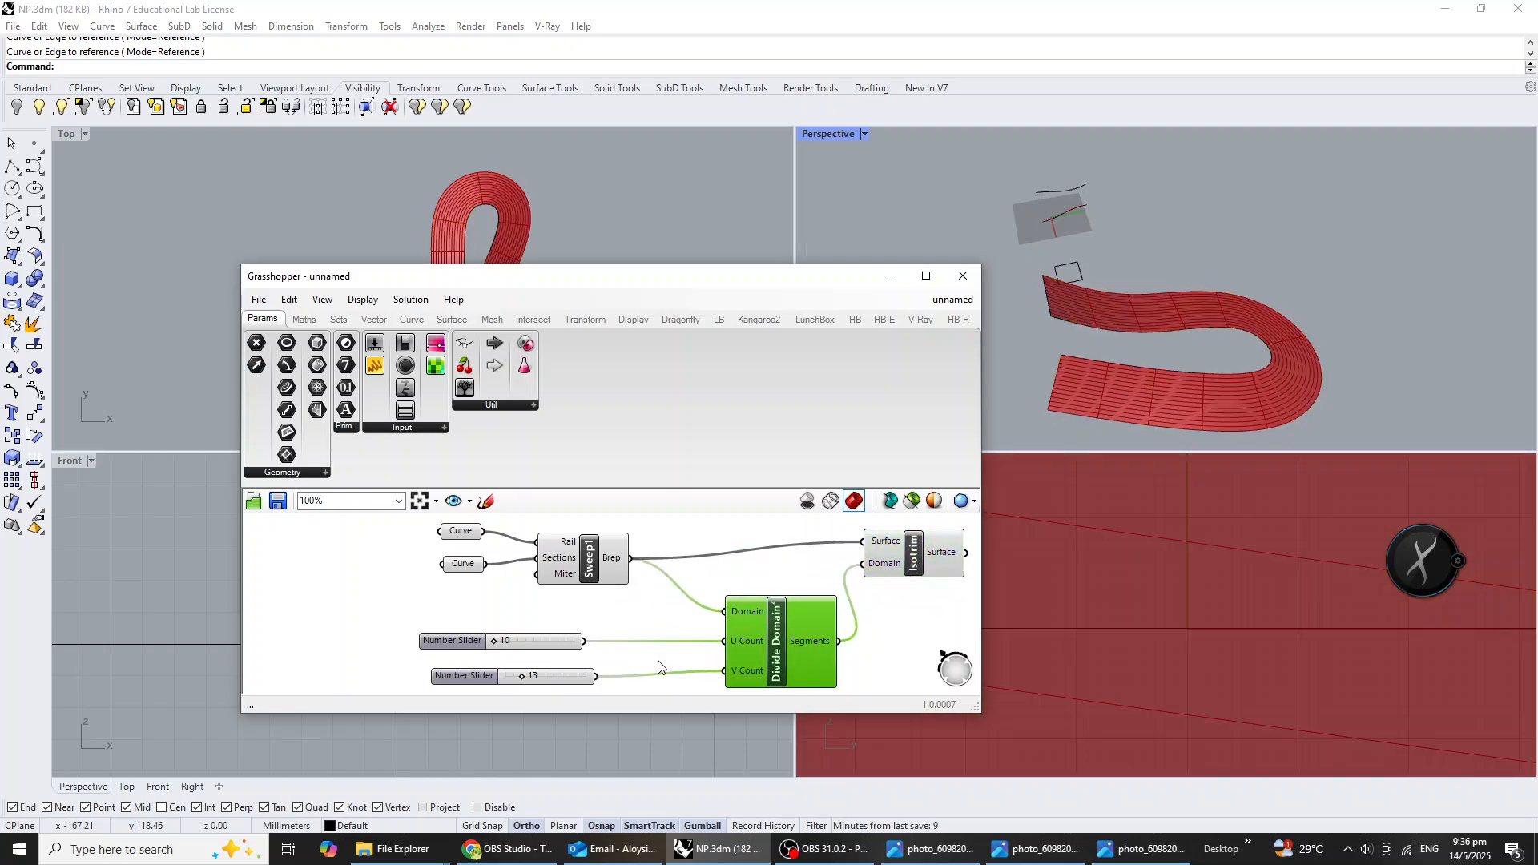
Change the V Count slider's type to integers and set it to 11.
scroll(608, 661, up, 3)
click(631, 664)
right_click(630, 664)
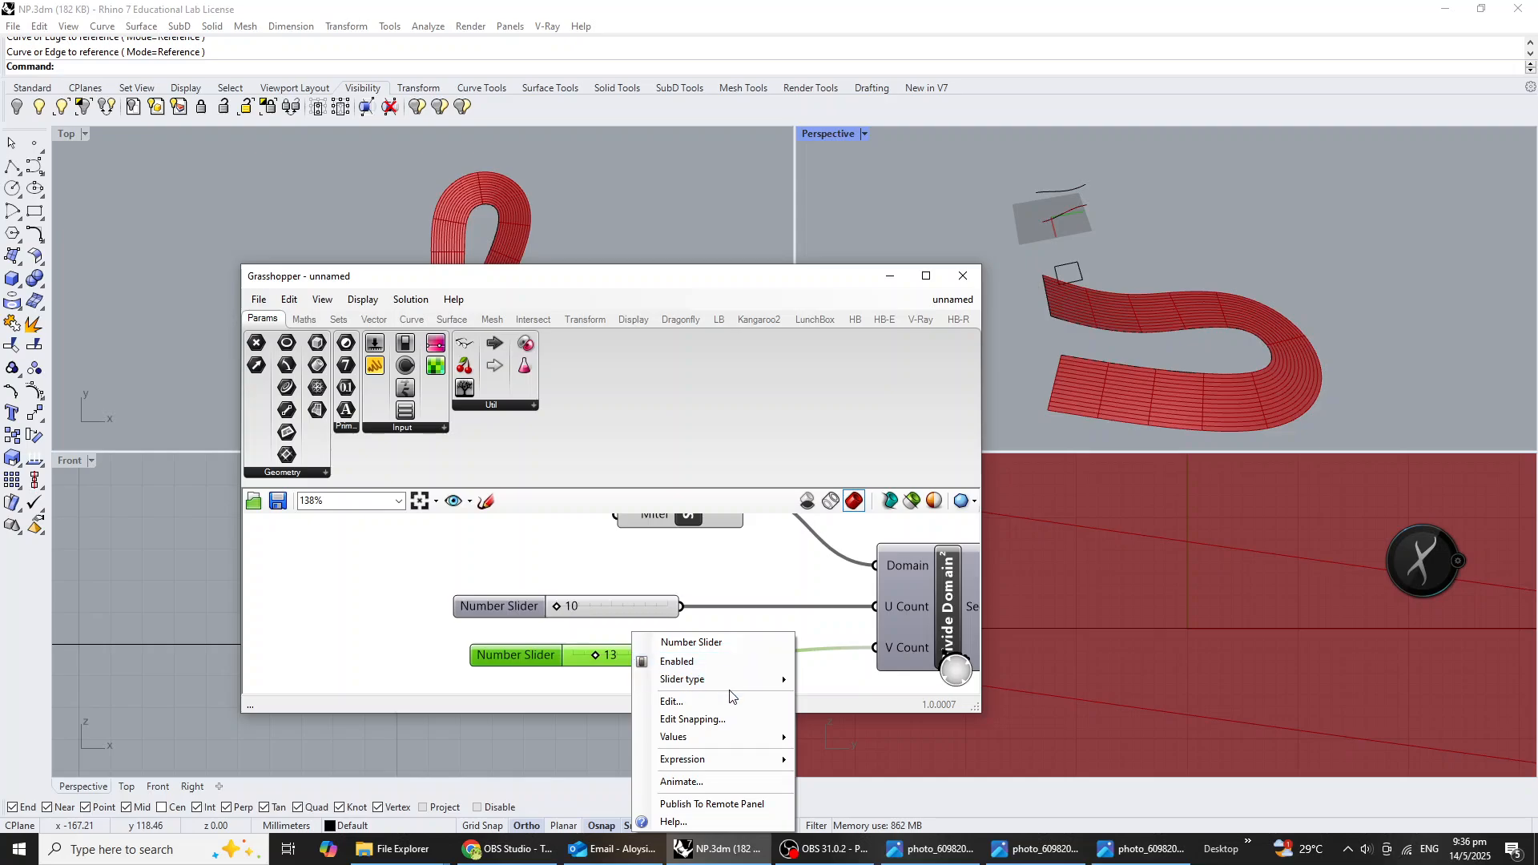
mouse_move(737, 680)
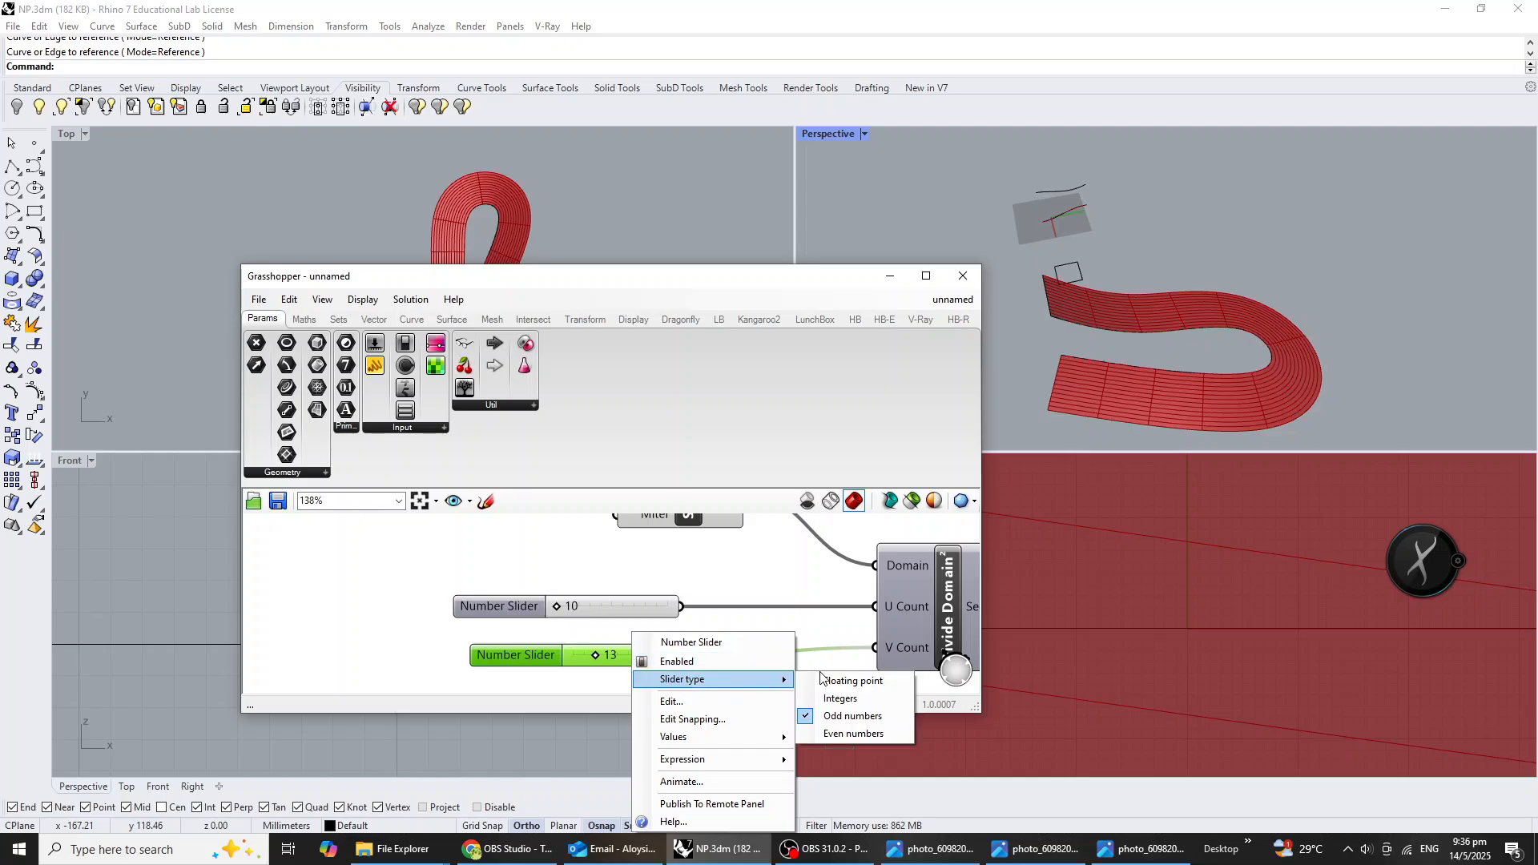
click(858, 695)
drag(599, 658, 571, 673)
Raise the U Count slider's maximum to 50 and set the slider to 47.
drag(555, 608, 687, 598)
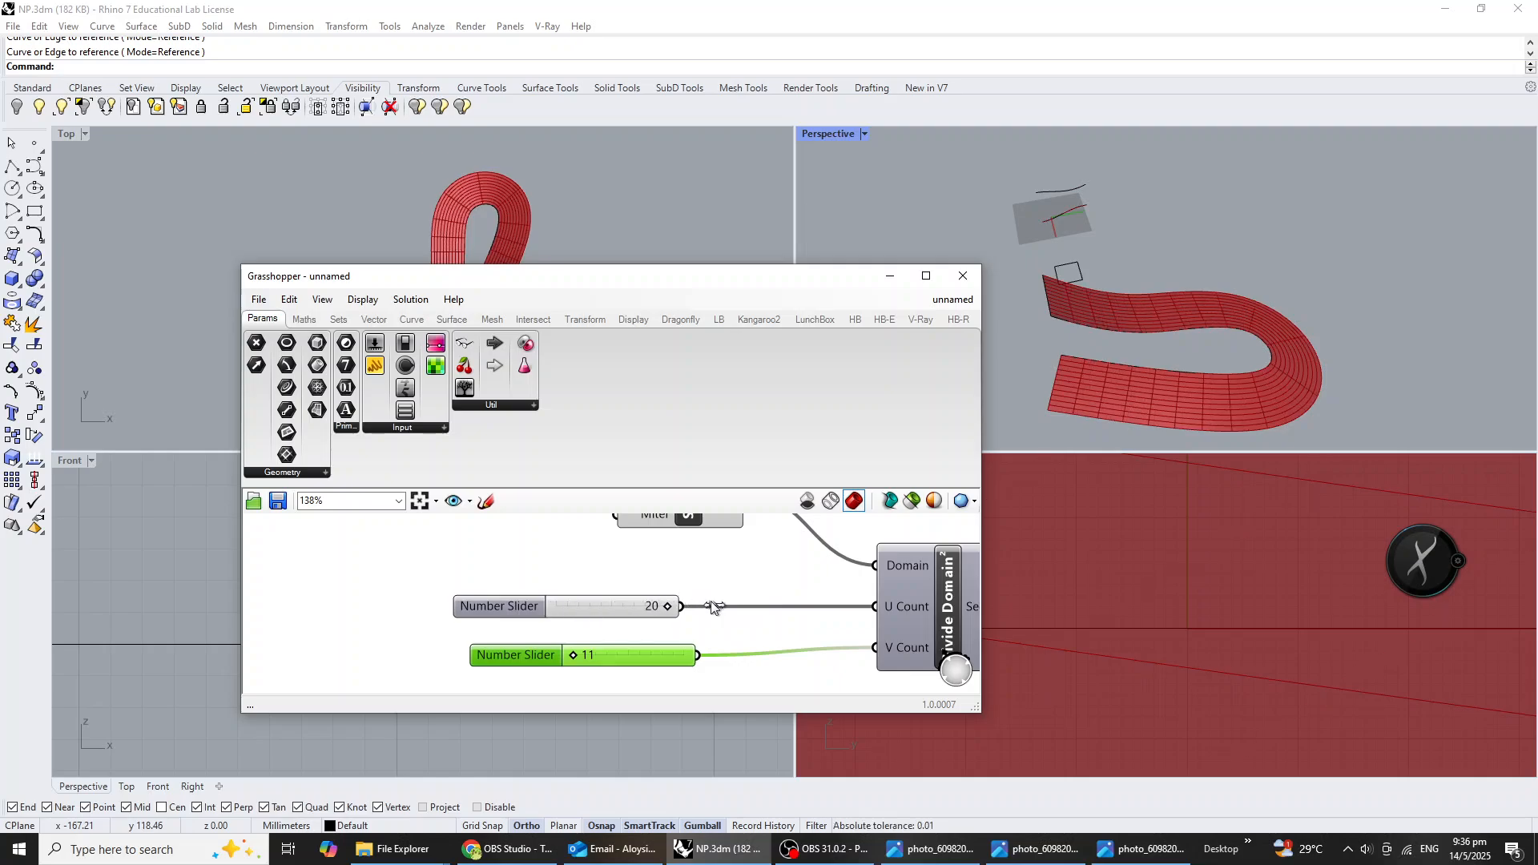
right_drag(633, 629, 573, 629)
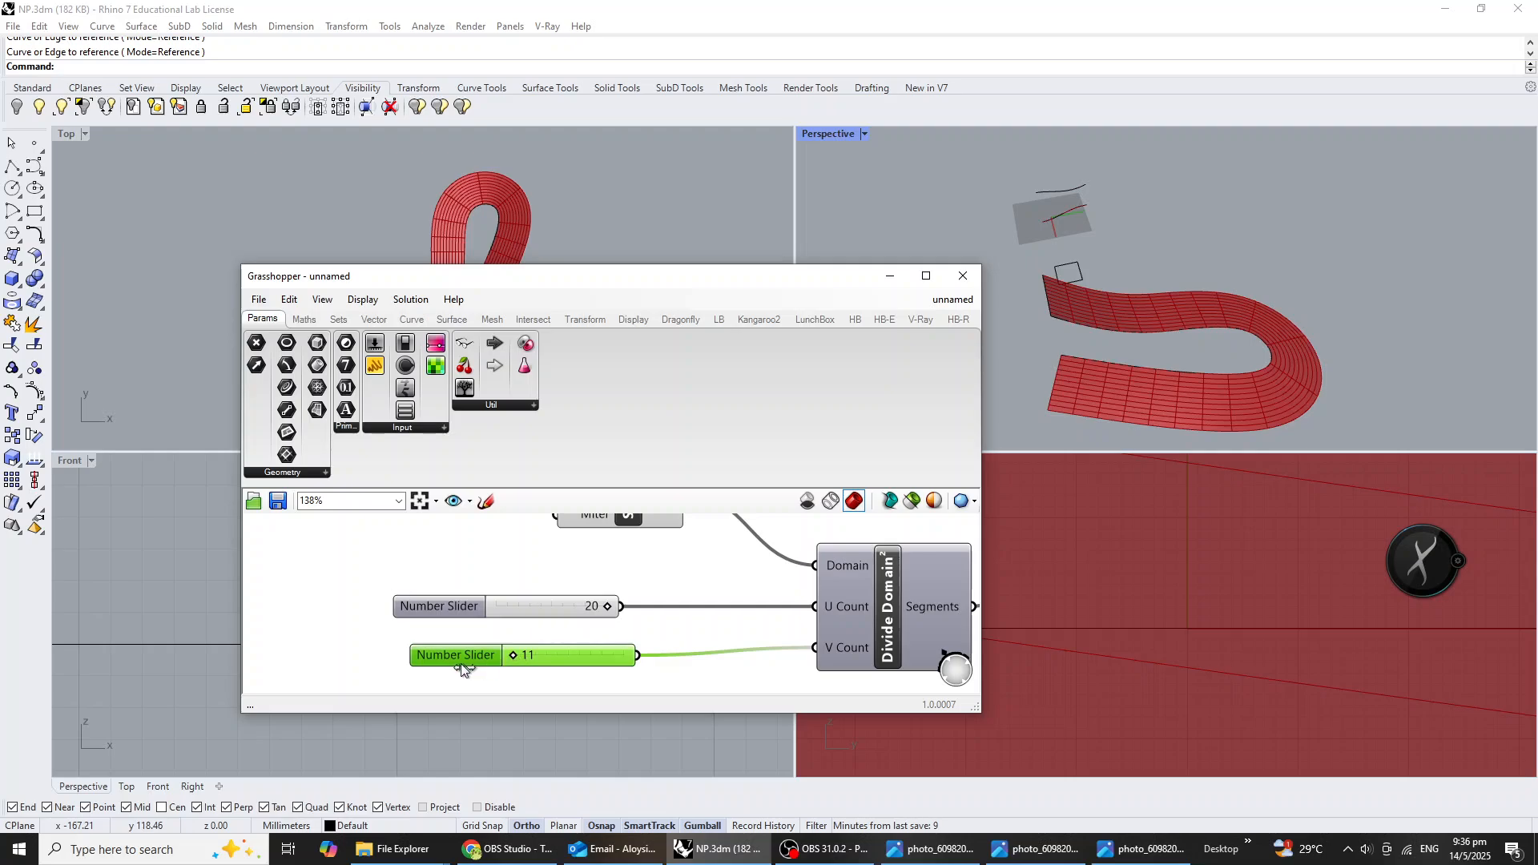
right_click(572, 606)
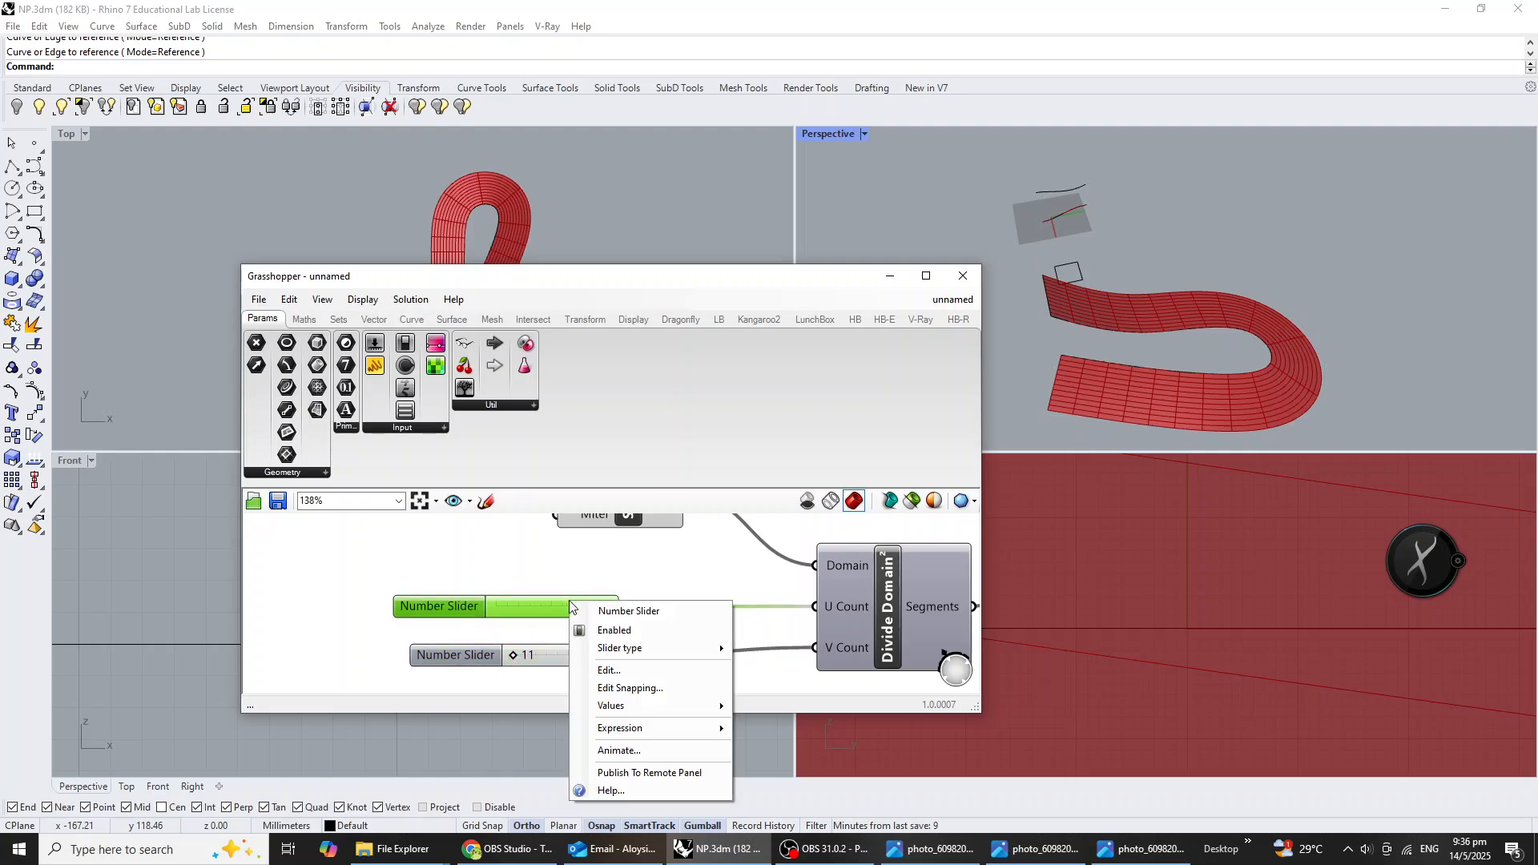
click(655, 671)
double_click(713, 701)
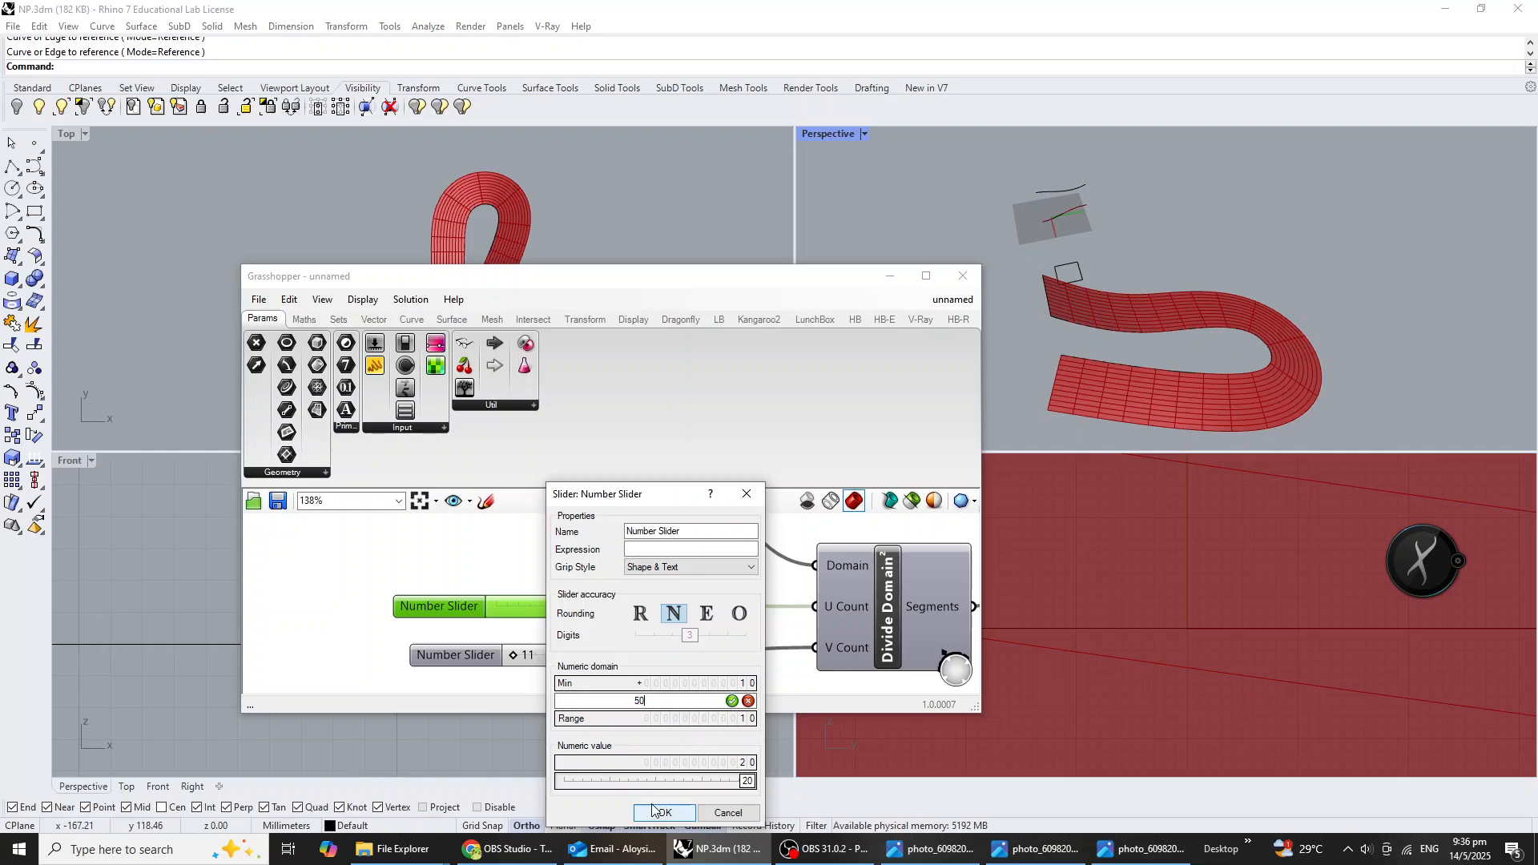
click(731, 701)
click(665, 813)
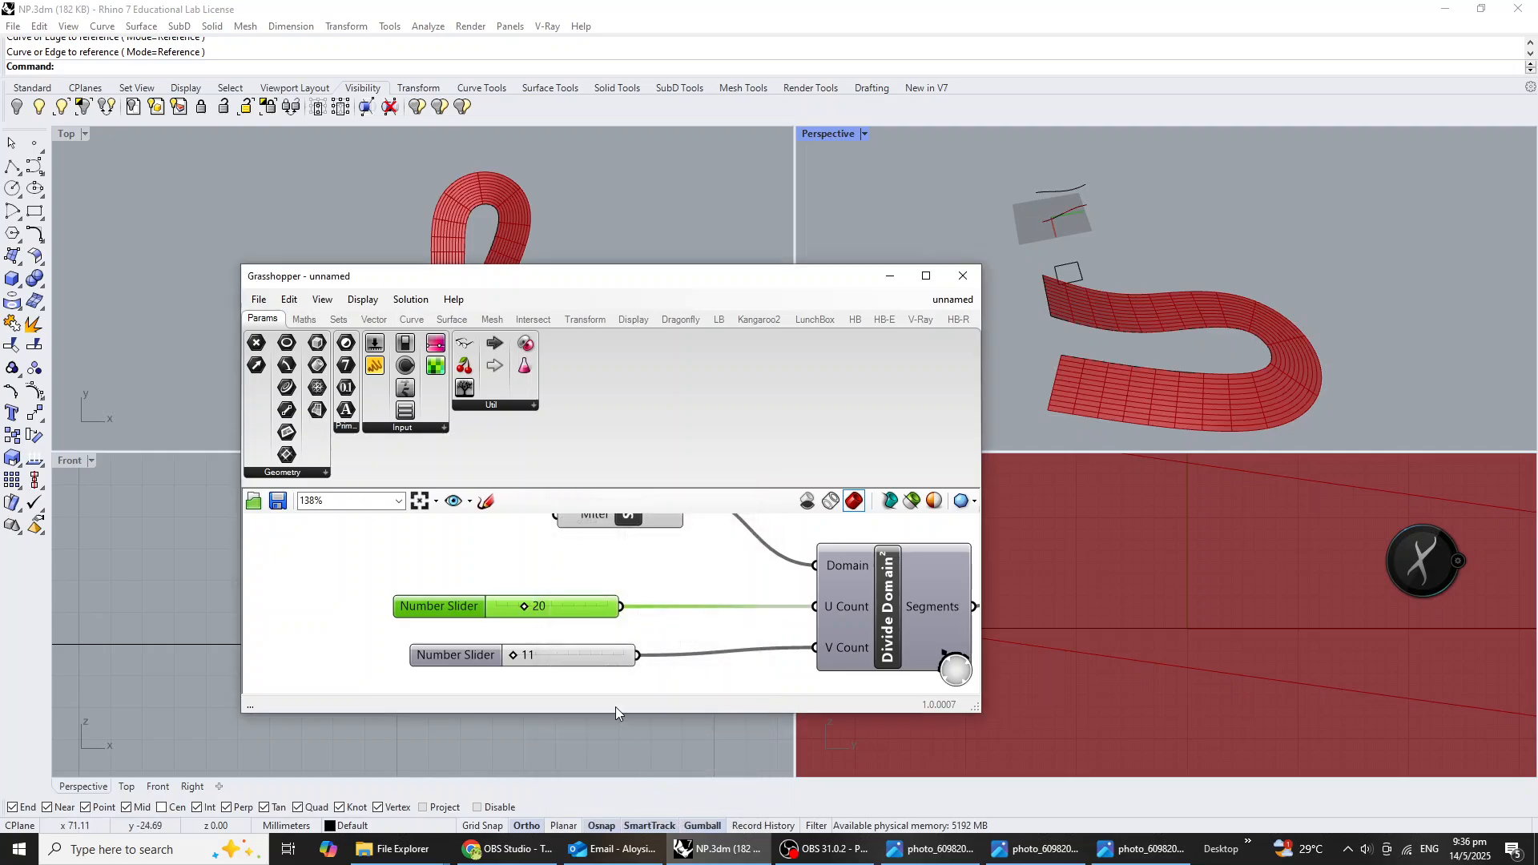
drag(535, 607, 597, 607)
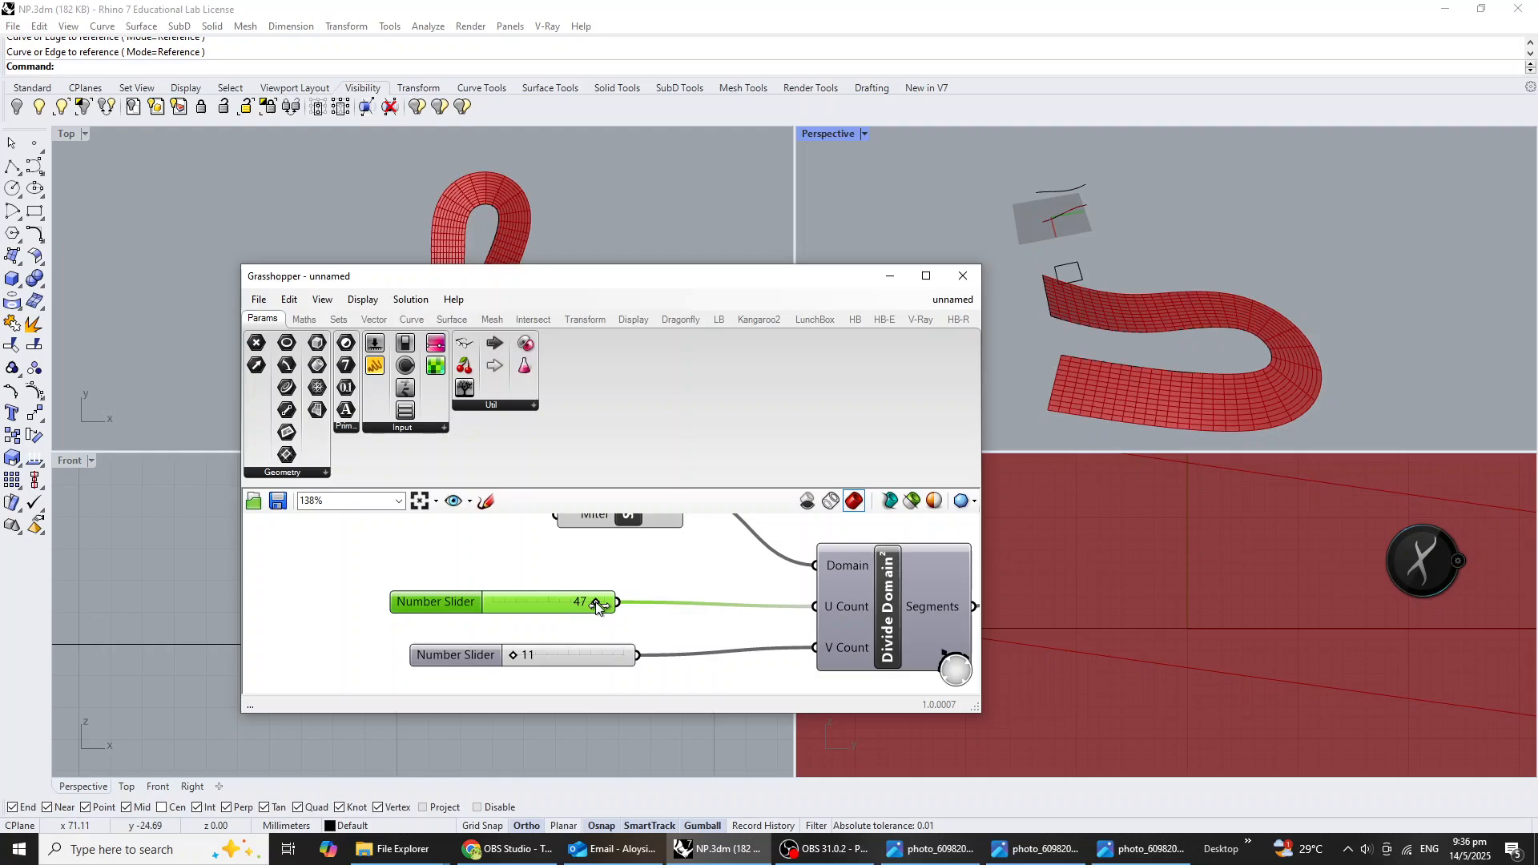
Examine the divided swept surface in the Perspective view and compare it with the looping lattice reference photo.
right_drag(1418, 314, 1356, 353)
right_drag(998, 411, 1162, 358)
click(1145, 849)
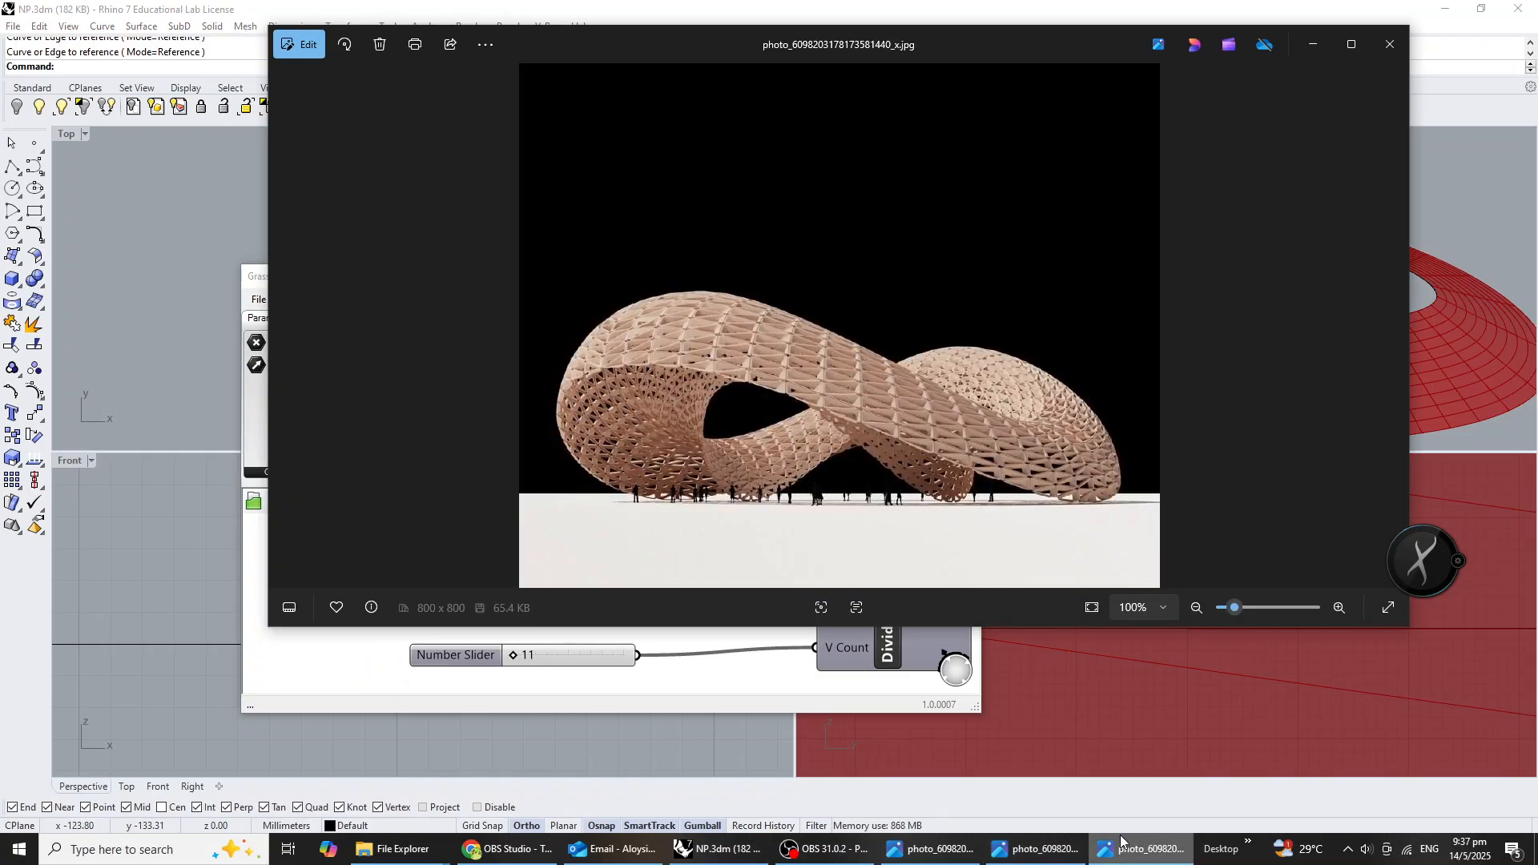
click(1145, 850)
click(1145, 850)
click(1145, 850)
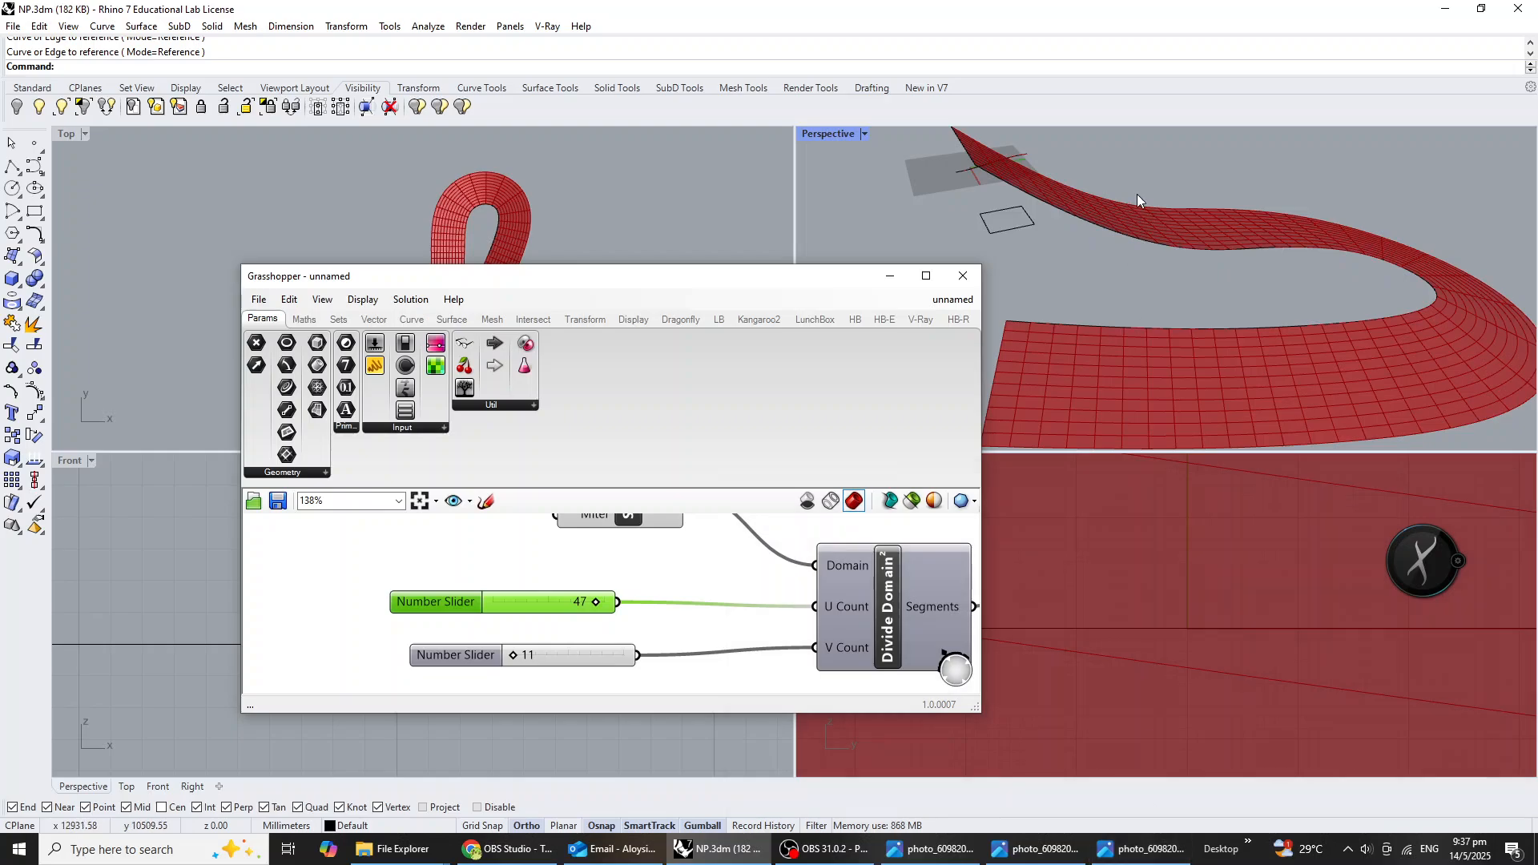
right_drag(1137, 194, 1244, 321)
scroll(1282, 271, down, 5)
Try rotating the straight section line about its endpoint in the Front view with Ortho on, and undo the rotation.
click(1250, 215)
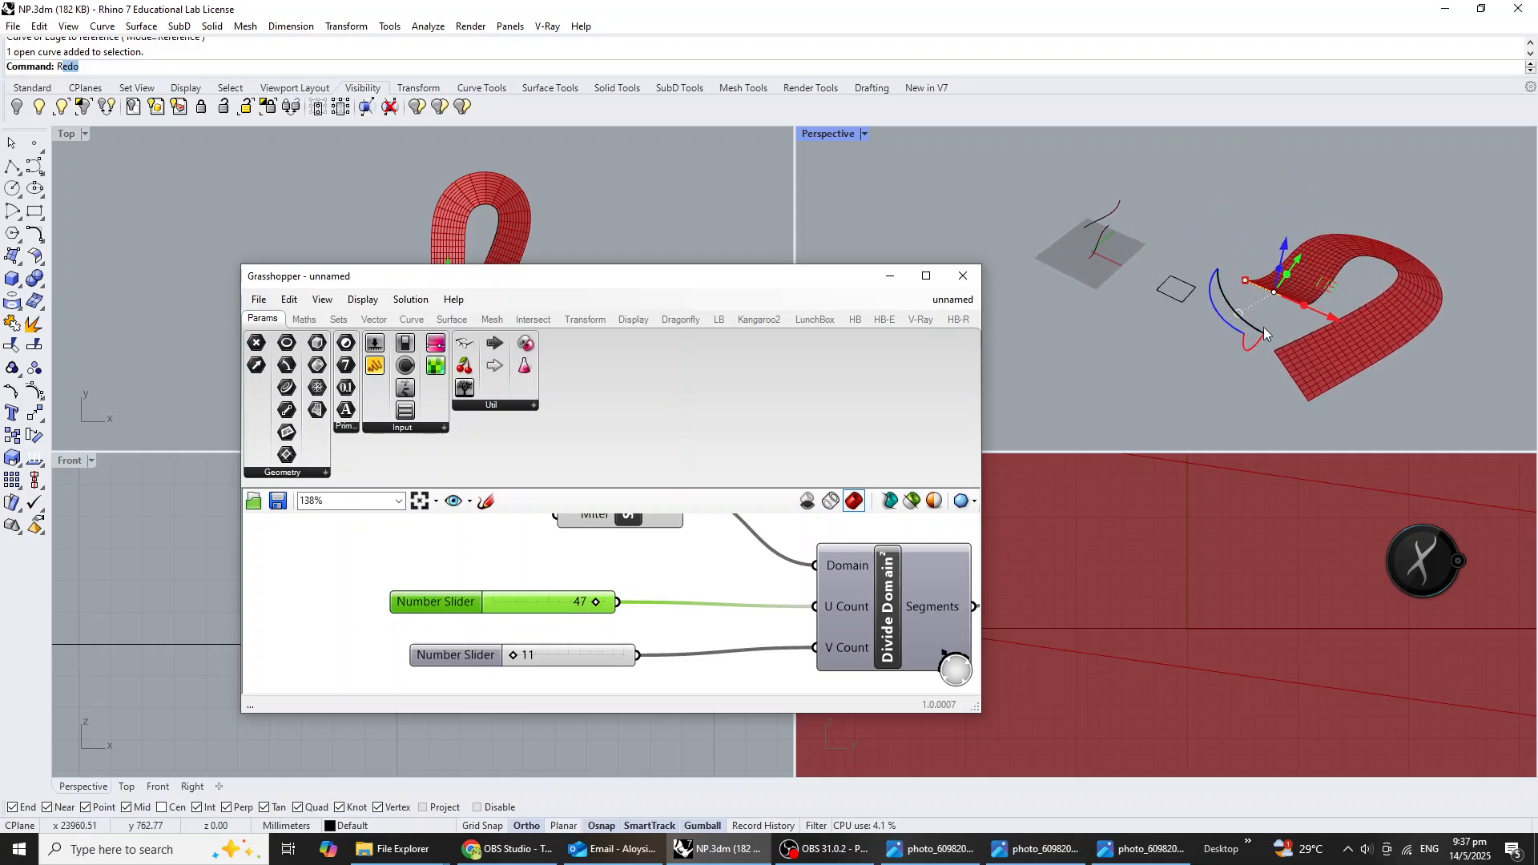
key(Return)
click(1302, 311)
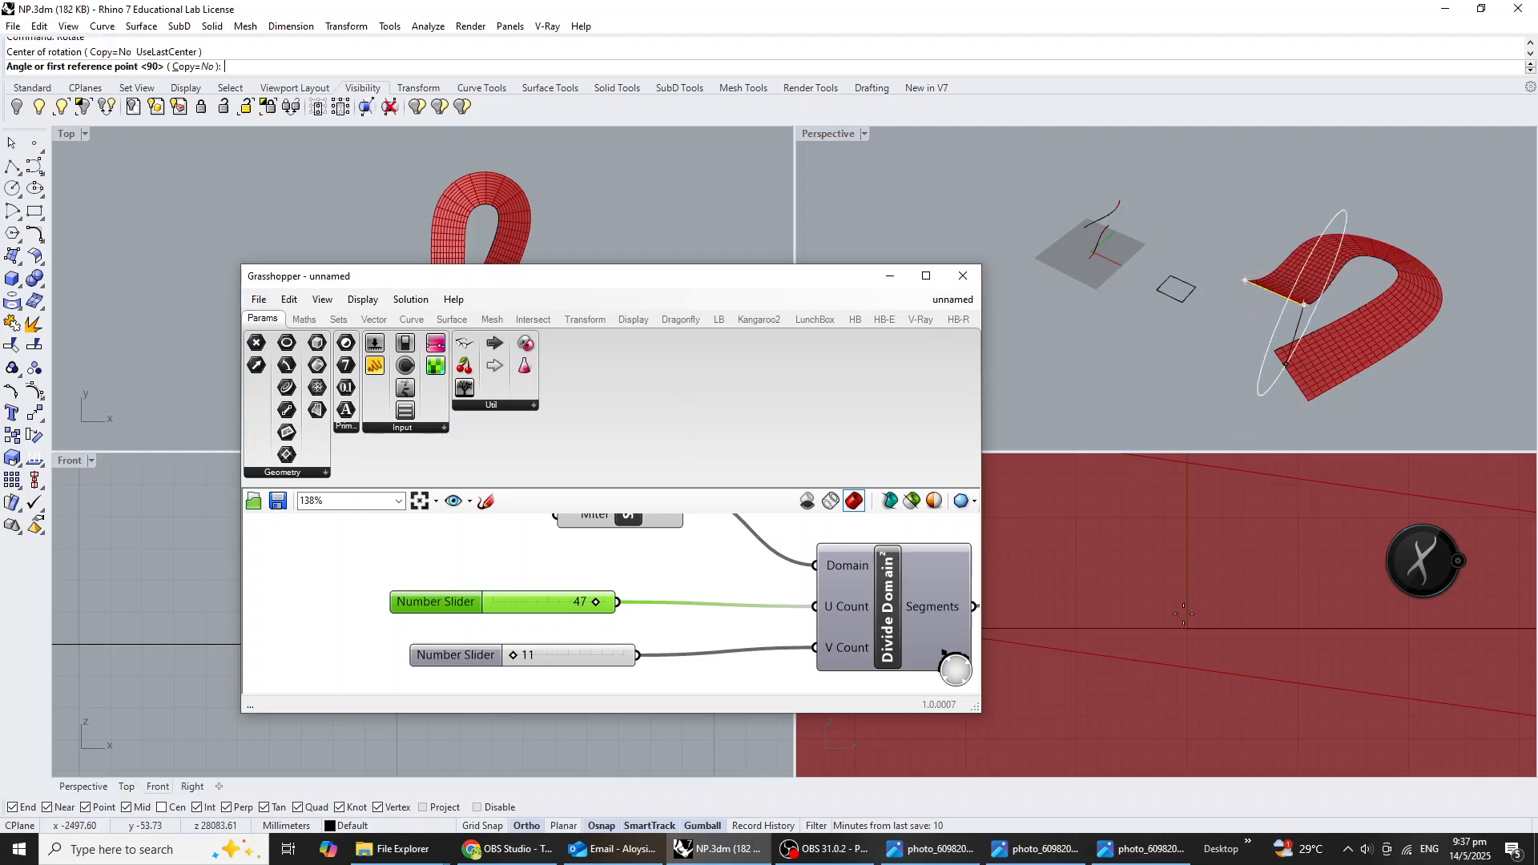
drag(772, 280, 779, 75)
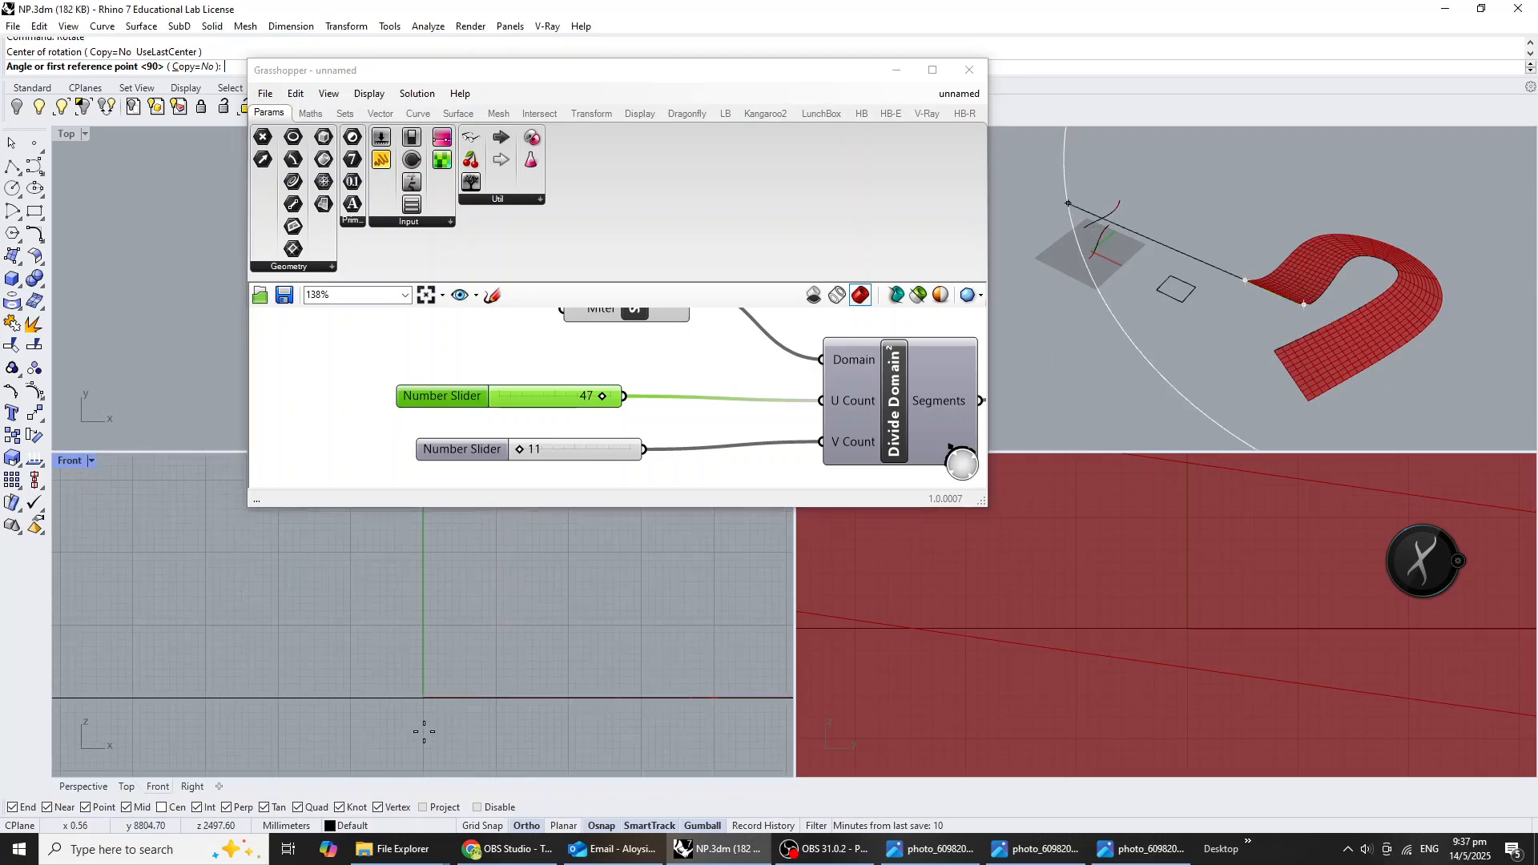
scroll(386, 704, down, 20)
scroll(440, 663, up, 9)
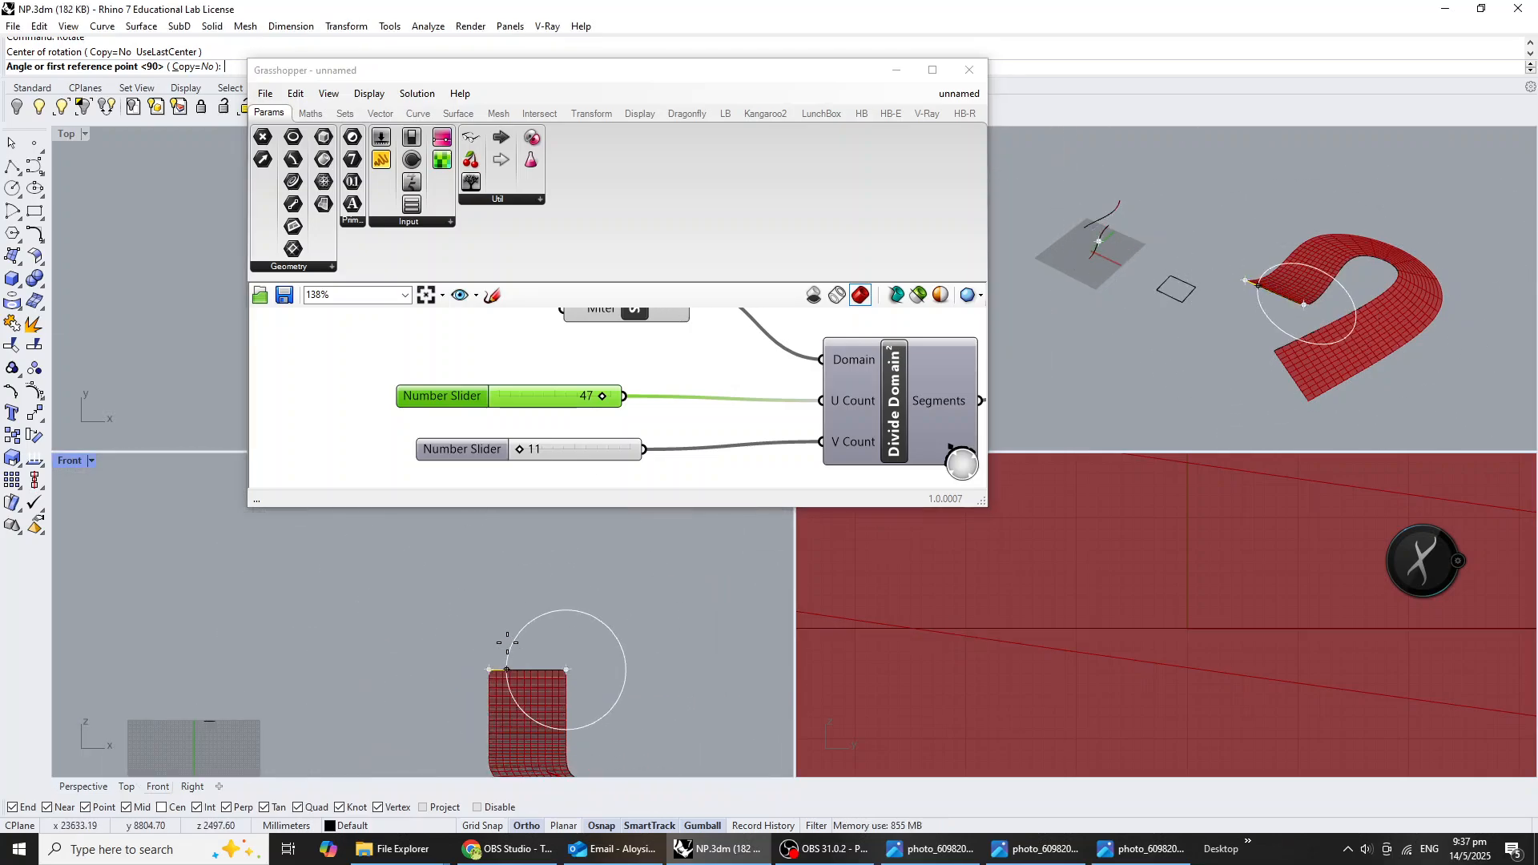
click(490, 669)
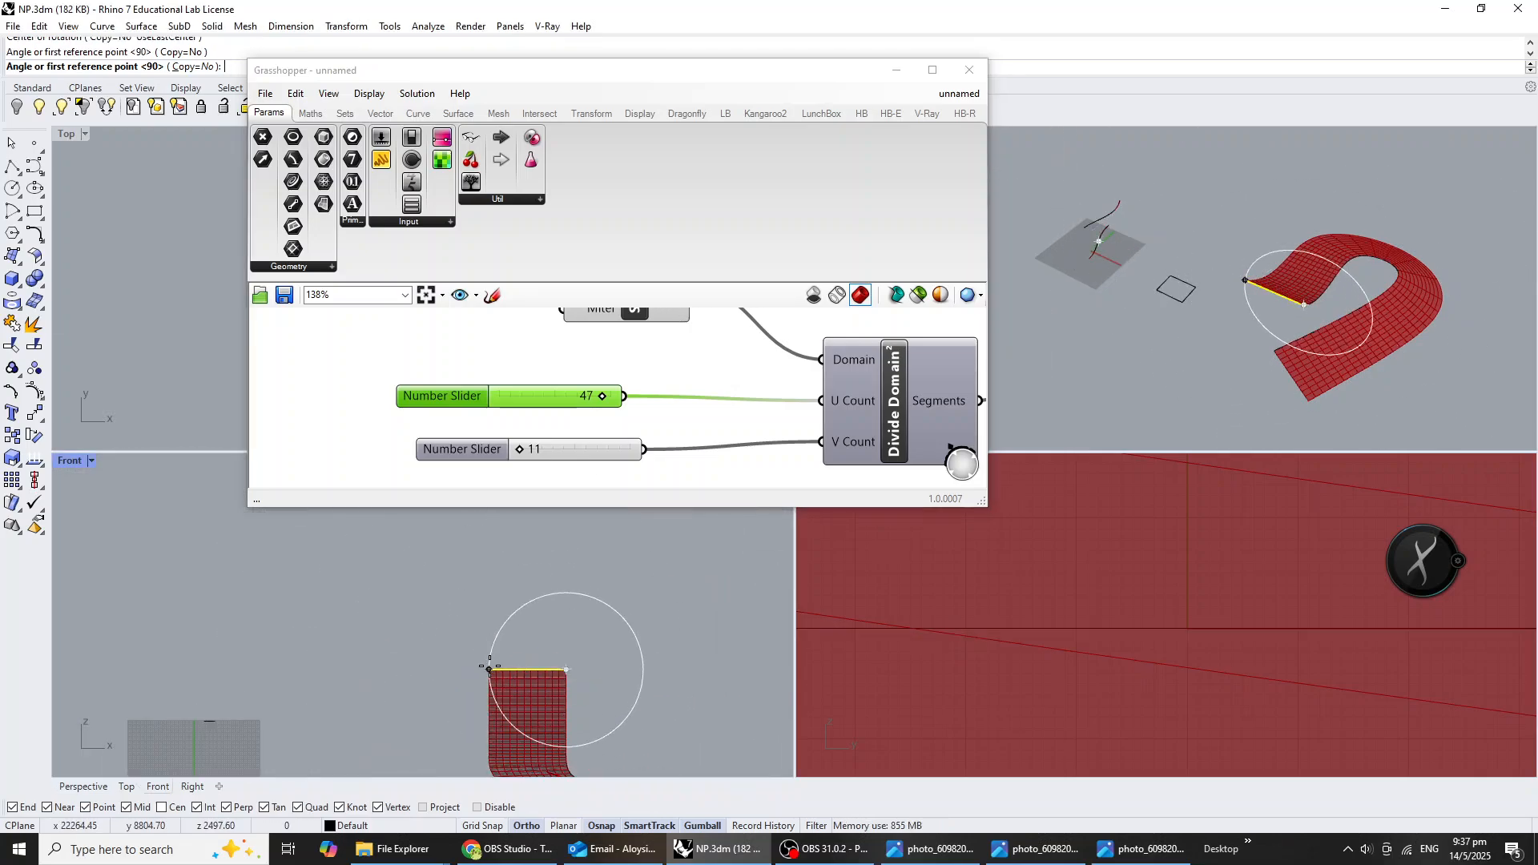
click(489, 726)
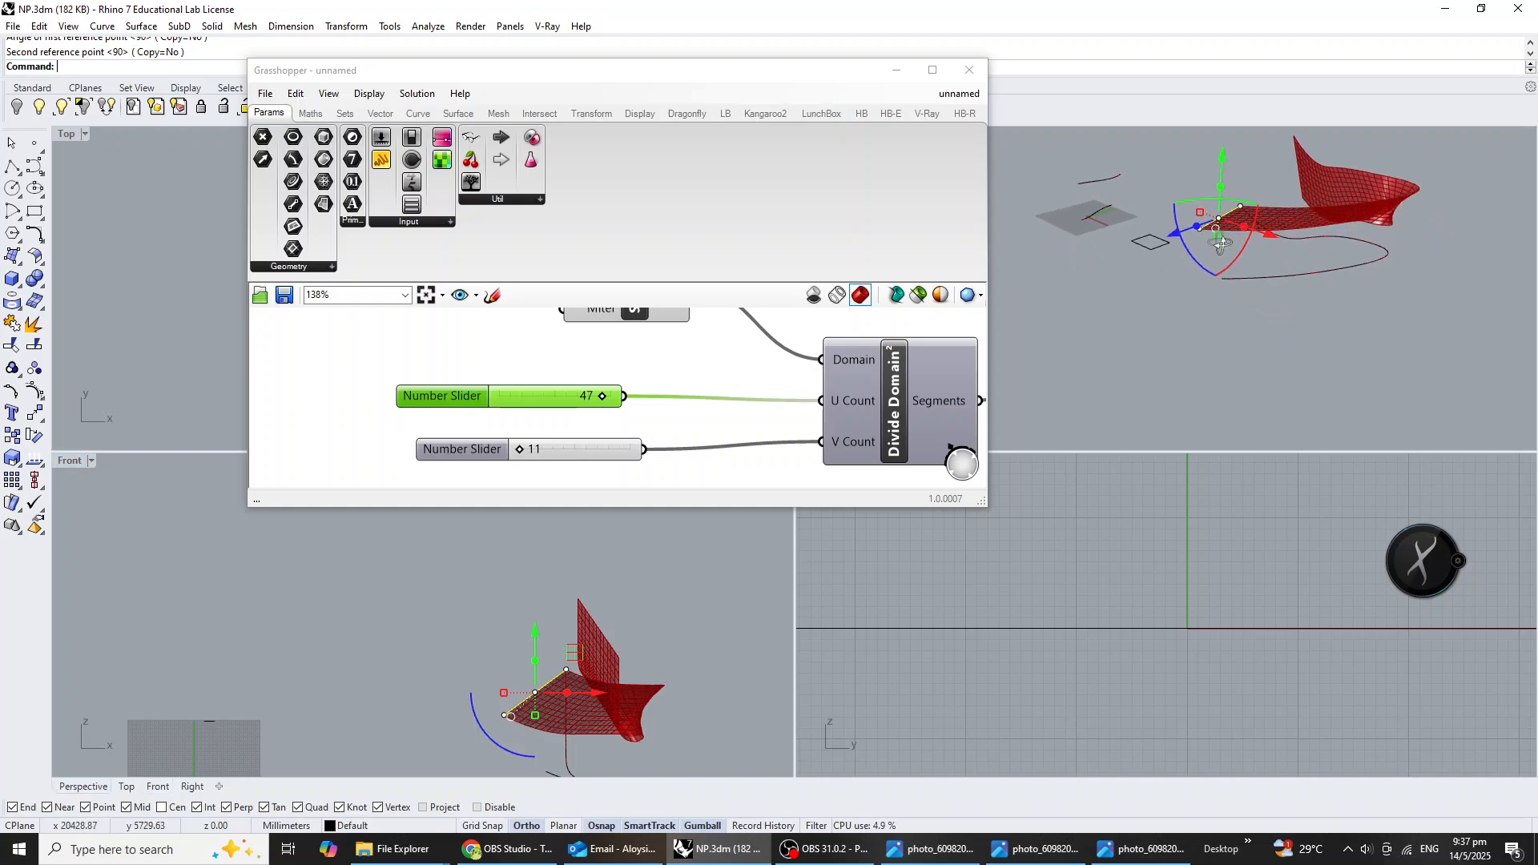
key(ctrl+z)
Rotate the section line slightly downward about its inner endpoint in the Front view with Ortho off, and deselect it.
right_click(521, 676)
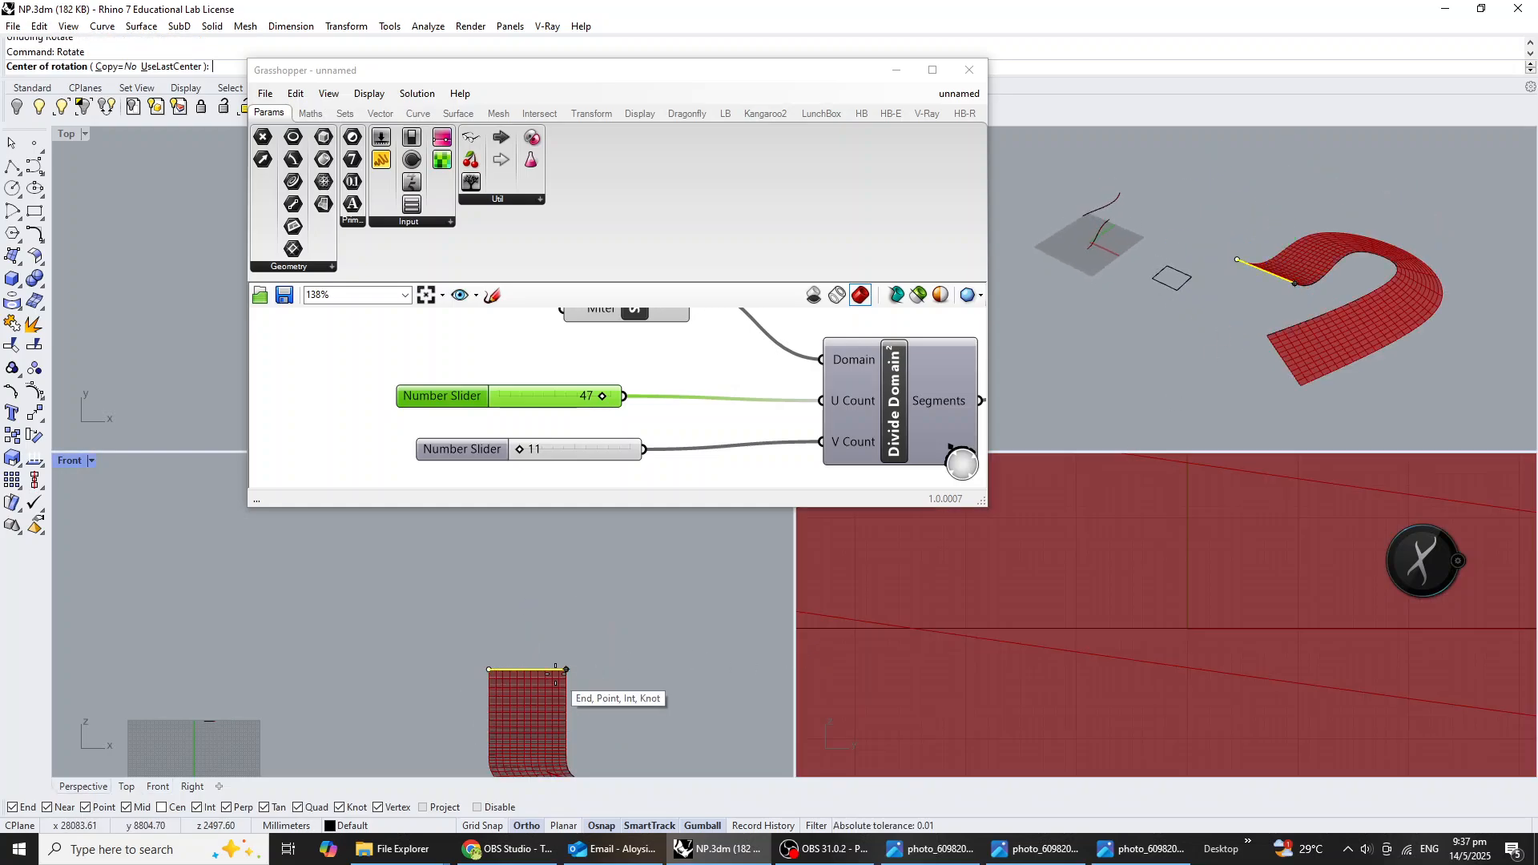
click(566, 668)
click(478, 669)
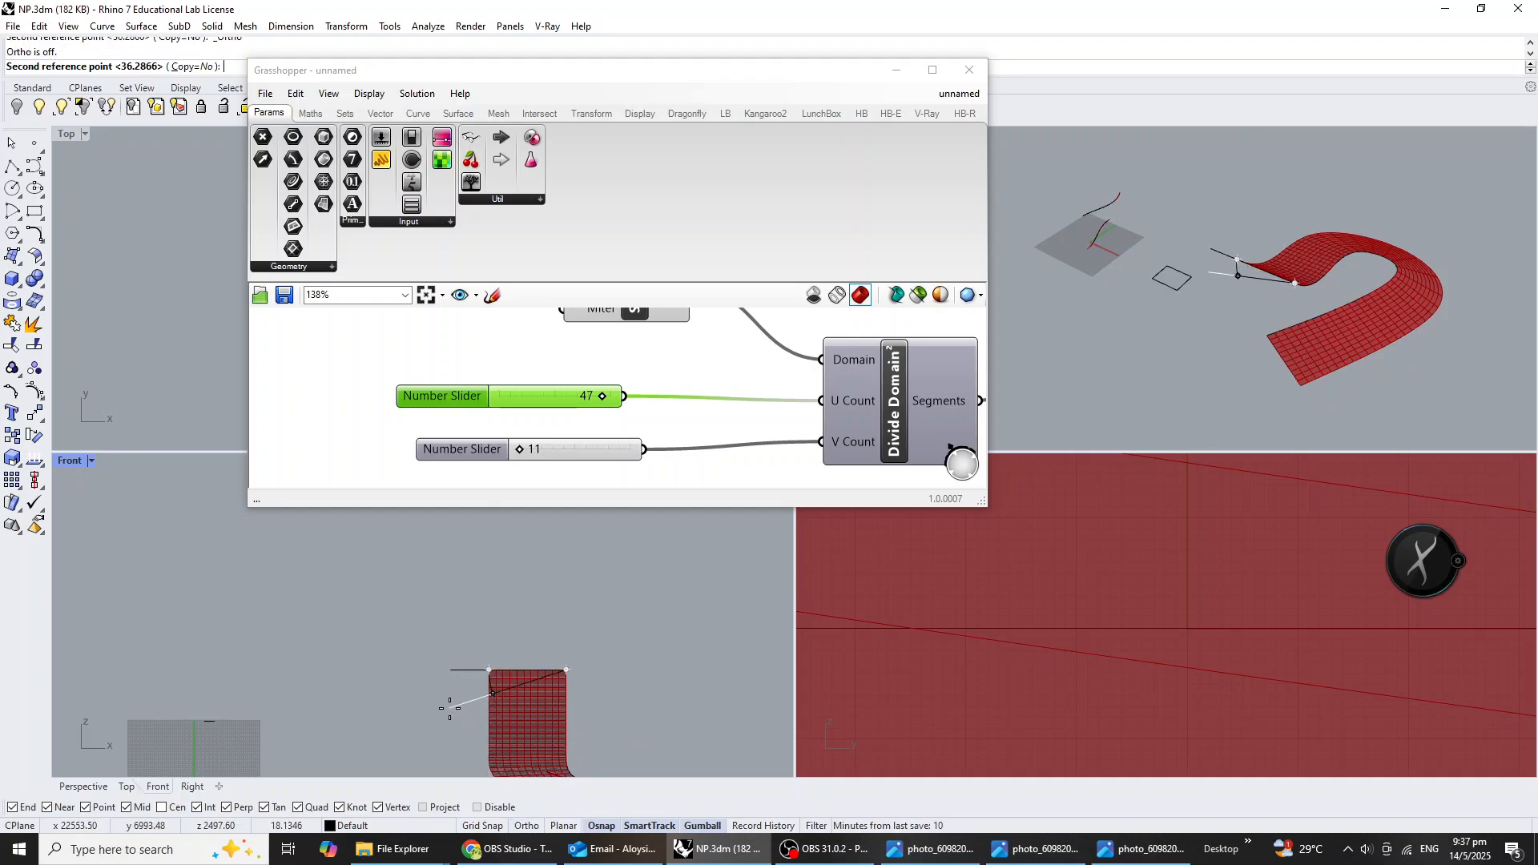
key(F8)
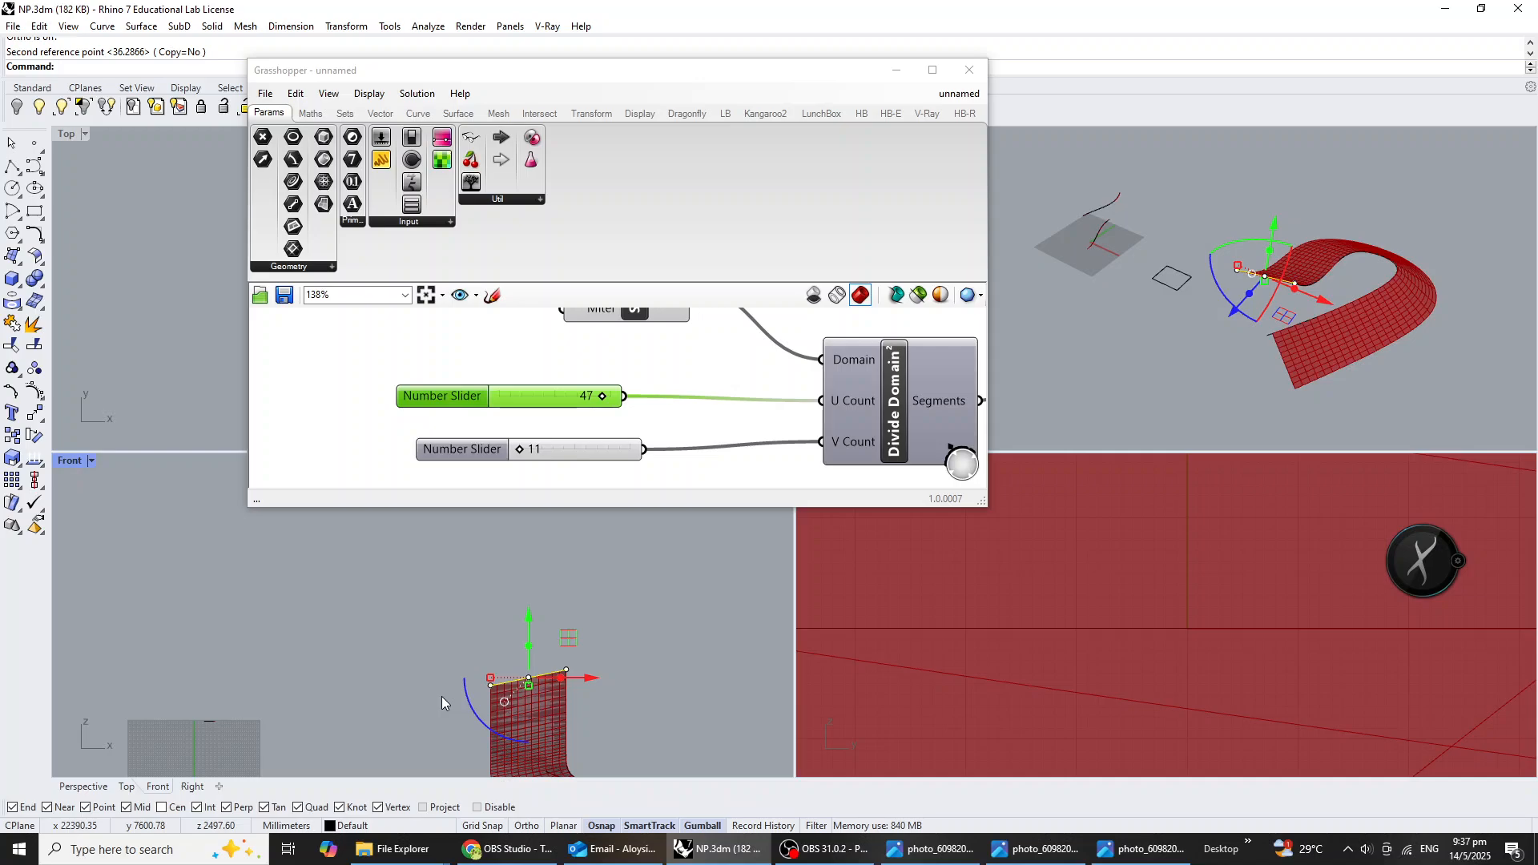
click(1189, 370)
right_drag(1189, 370, 1090, 472)
Select the Isotrim component to highlight its panels and inspect them on the swept surface.
scroll(748, 468, down, 6)
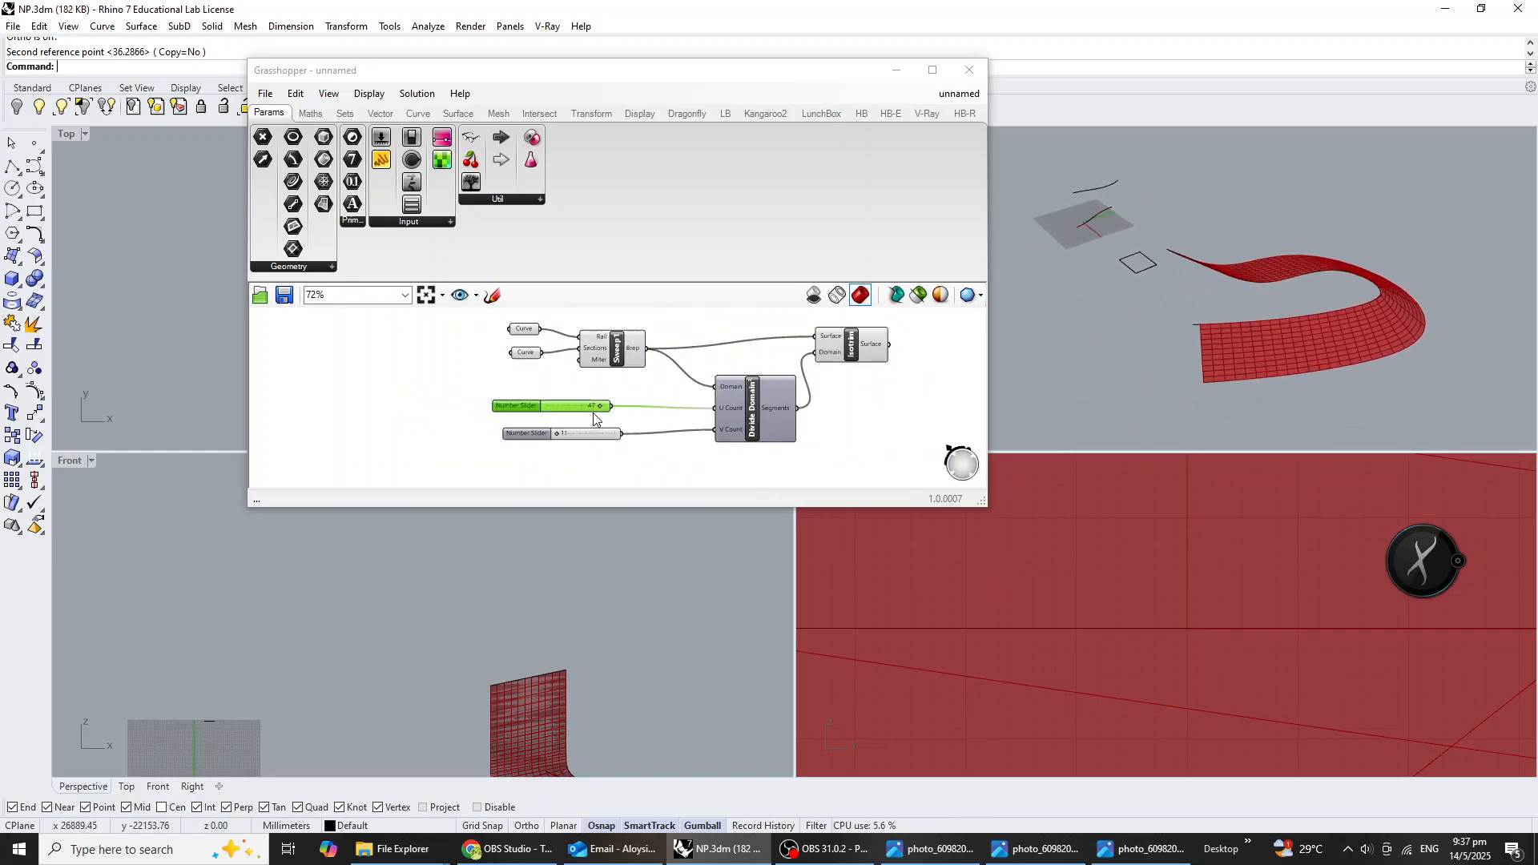
scroll(630, 413, up, 4)
scroll(631, 398, up, 1)
right_drag(631, 391, 615, 325)
click(599, 403)
scroll(1235, 357, up, 3)
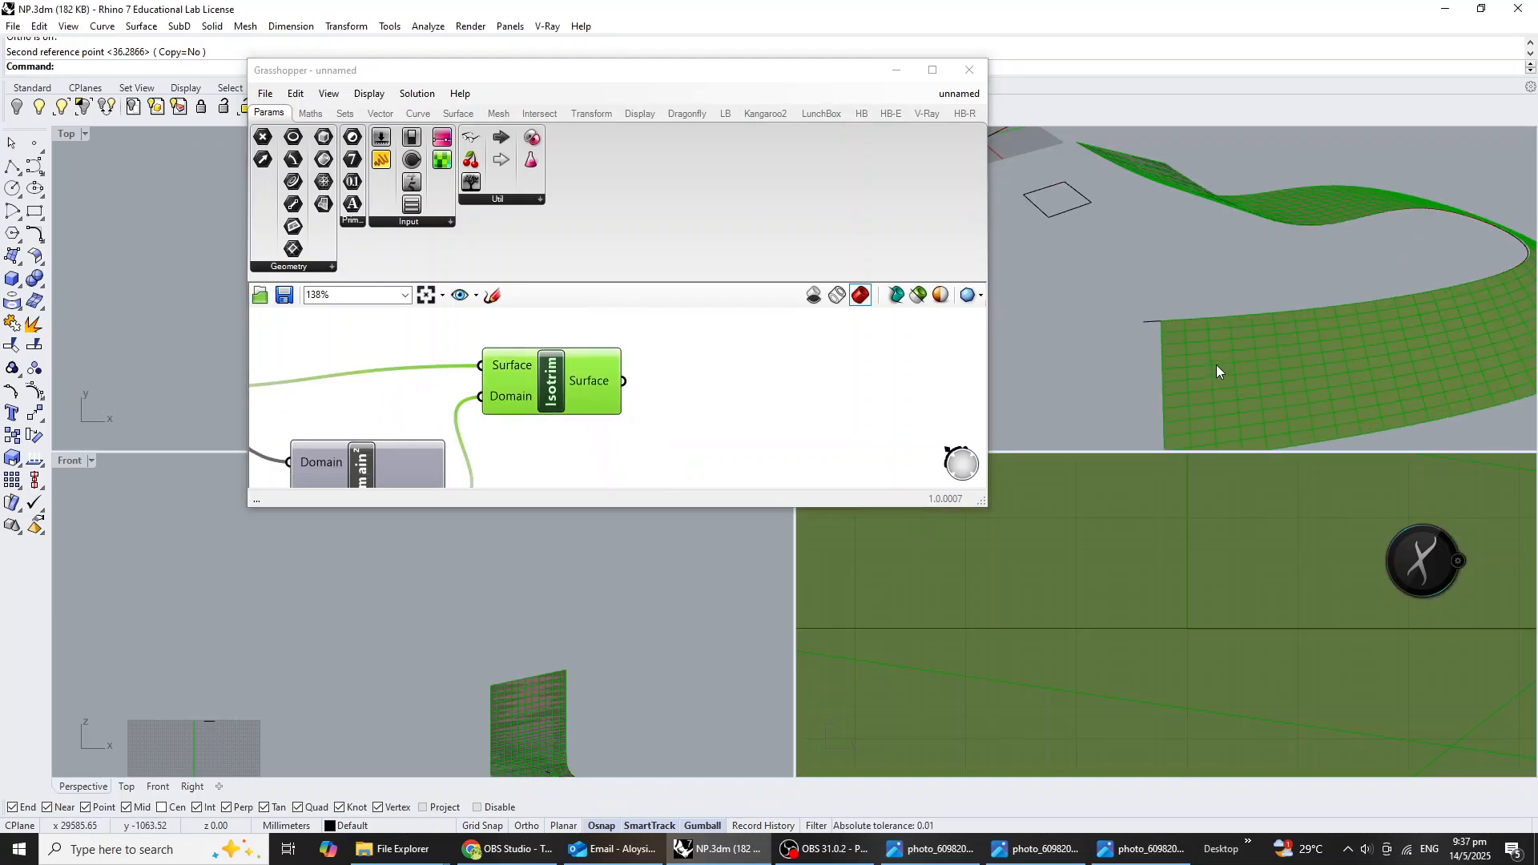
Replace the number slider feeding the Divide Domain² V Count with a new slider set to 5.
click(864, 399)
scroll(729, 402, down, 4)
right_drag(679, 411, 735, 399)
scroll(615, 408, up, 1)
click(498, 446)
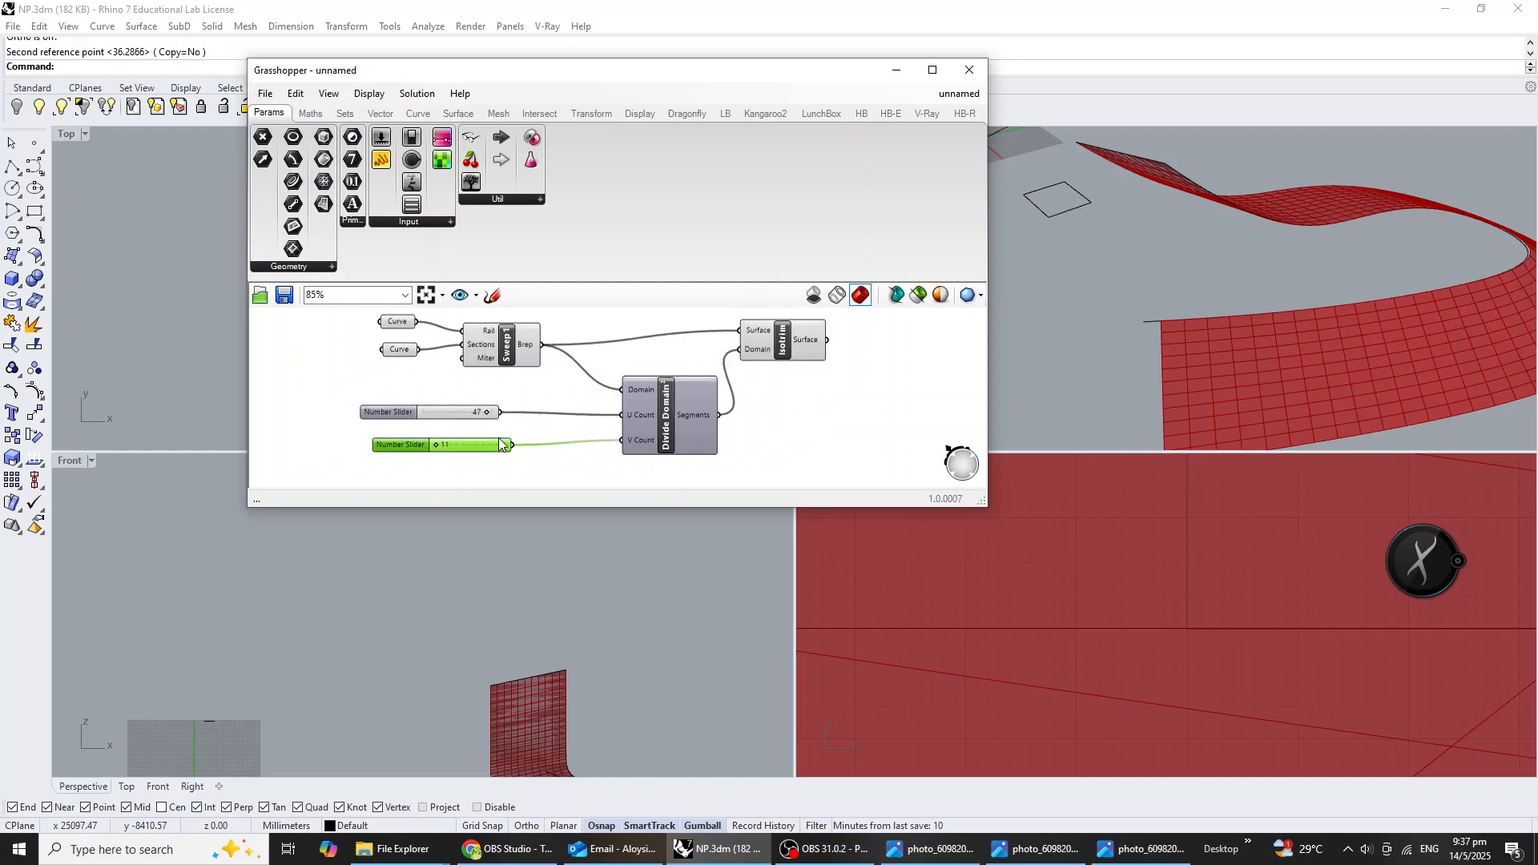
key(Delete)
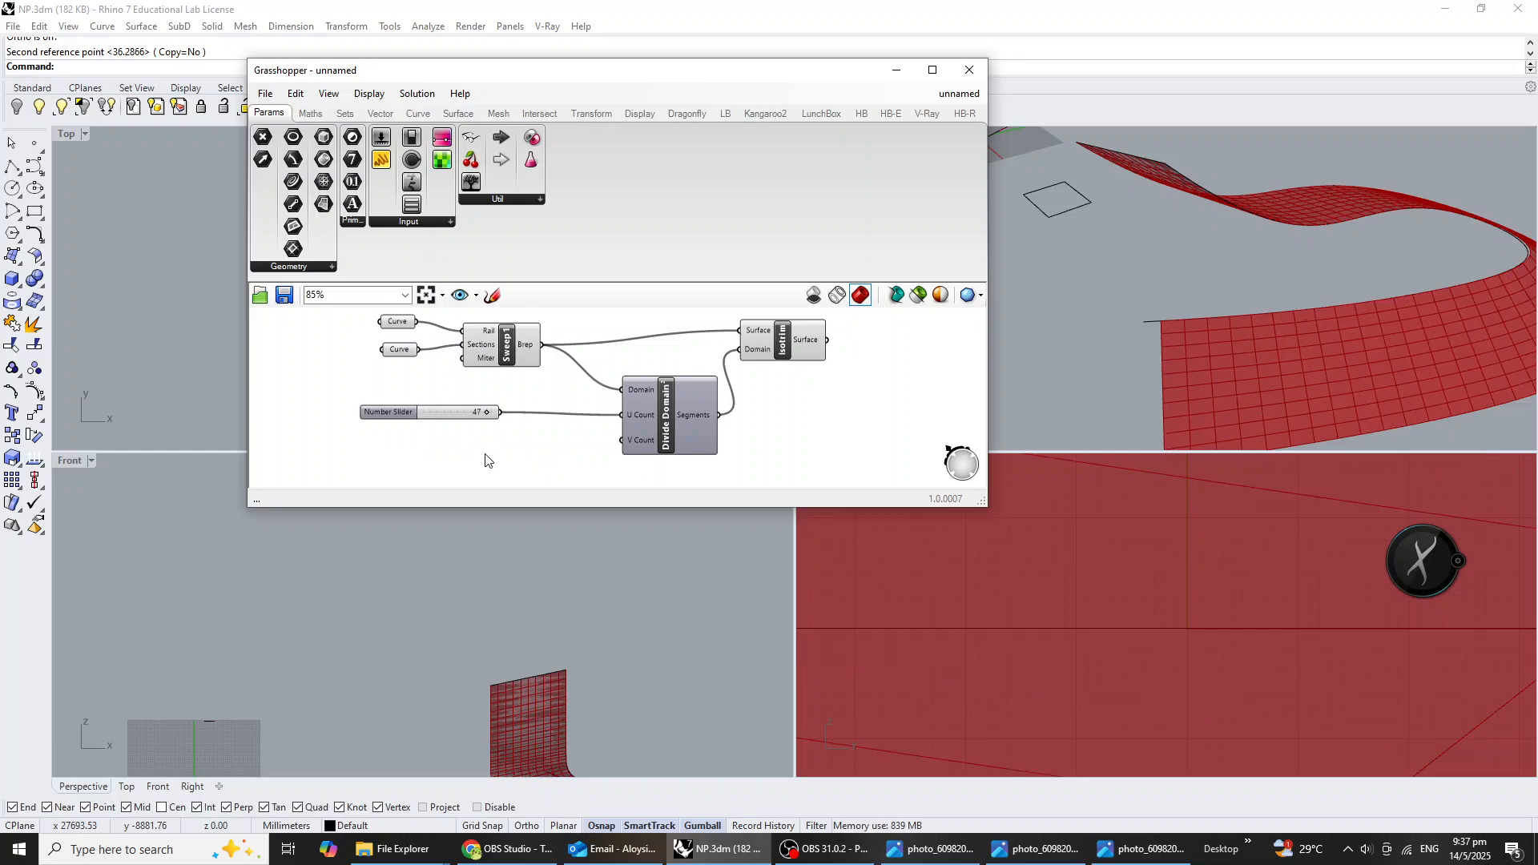
double_click(485, 460)
text(5)
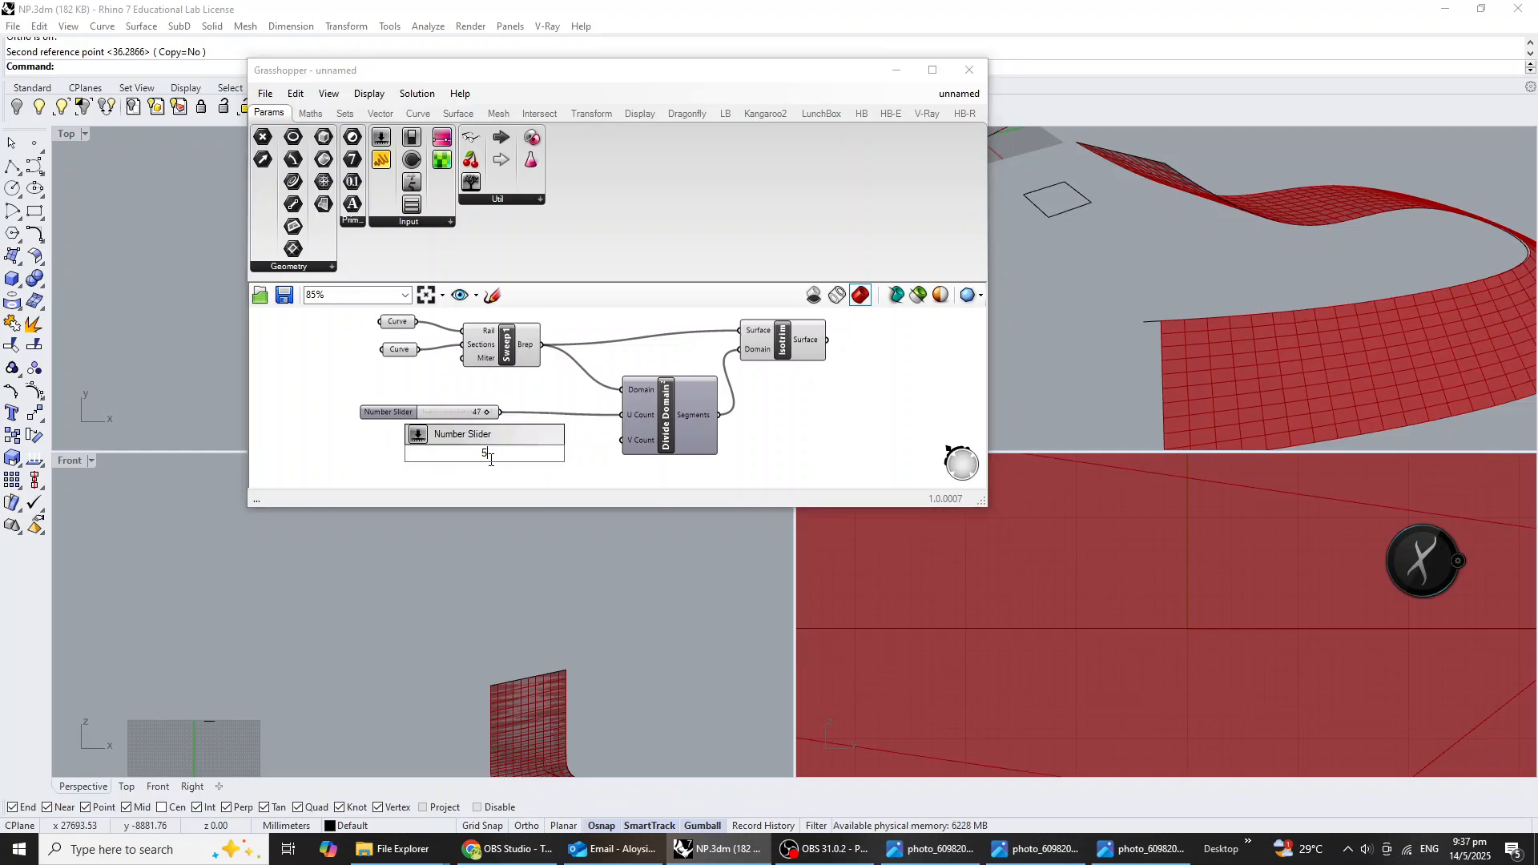
key(Return)
drag(556, 454, 626, 441)
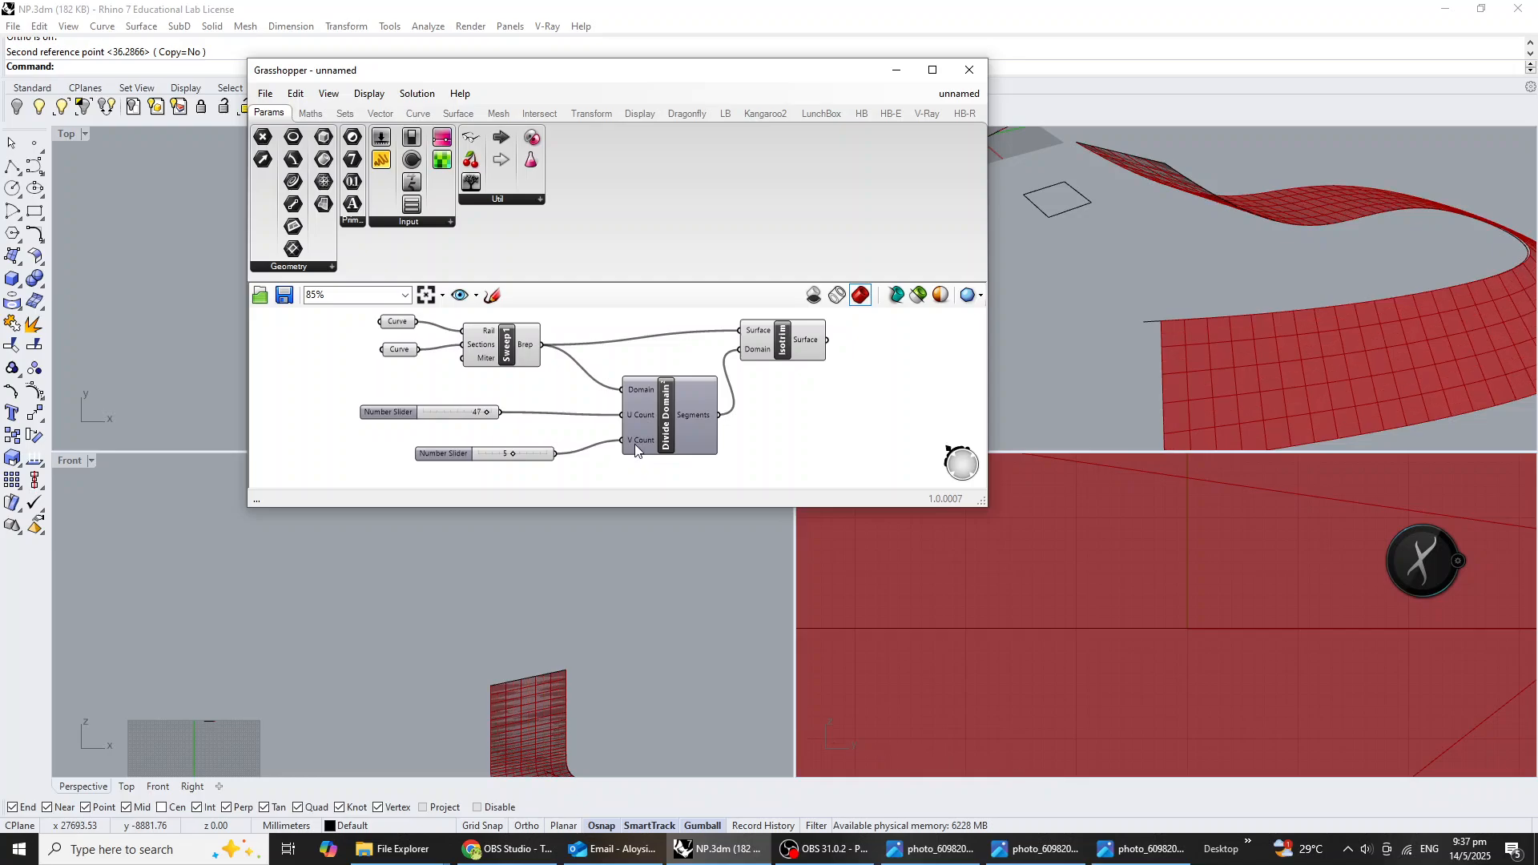
scroll(1247, 331, down, 3)
scroll(1212, 354, up, 3)
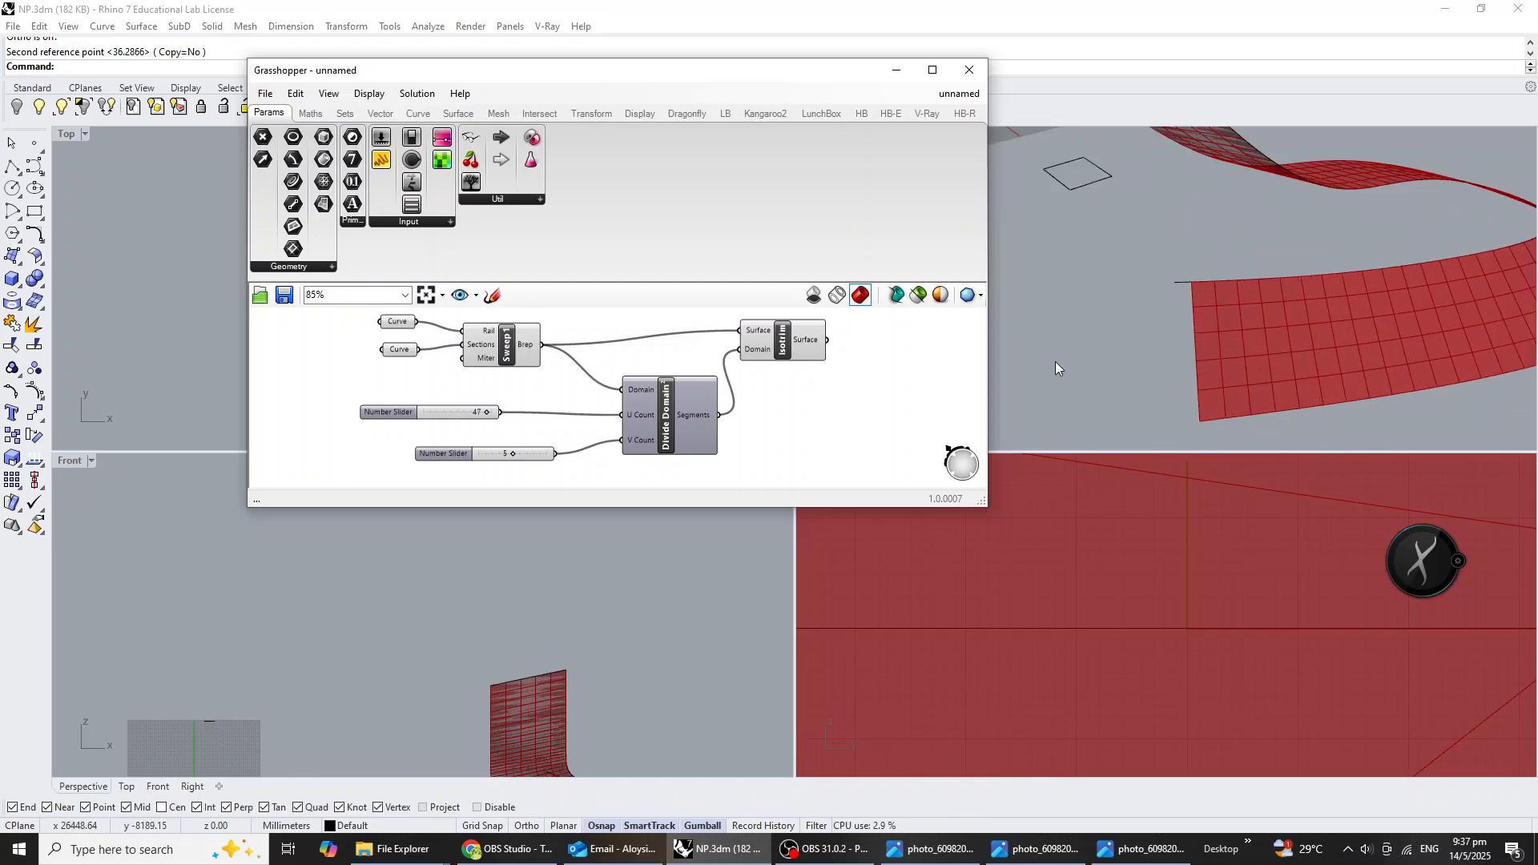
Add a Deconstruct Brep component and feed it the Isotrim surfaces.
right_drag(865, 408, 721, 429)
double_click(761, 405)
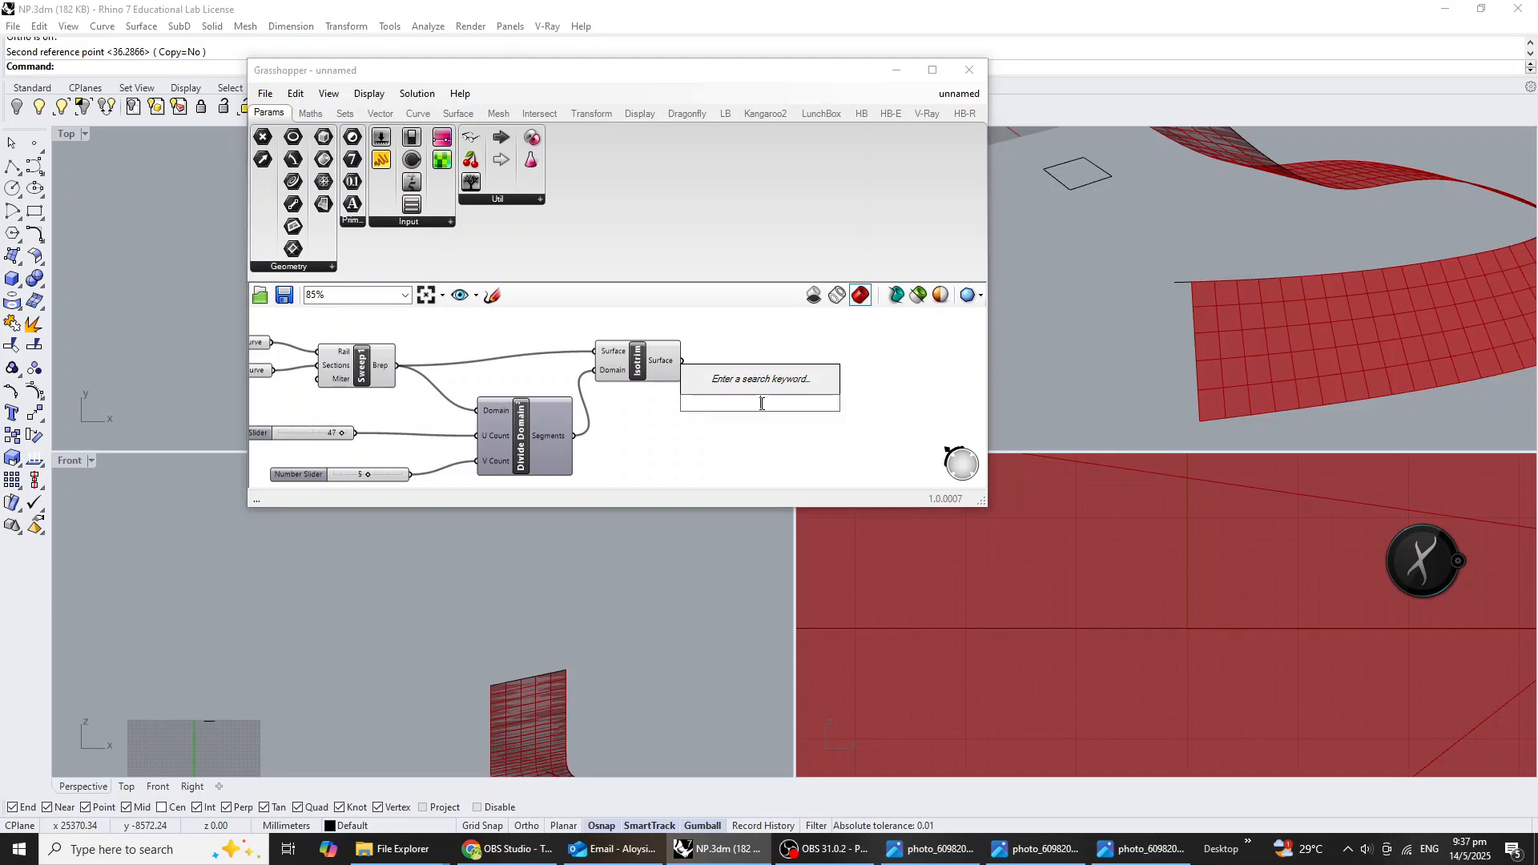
text(dec)
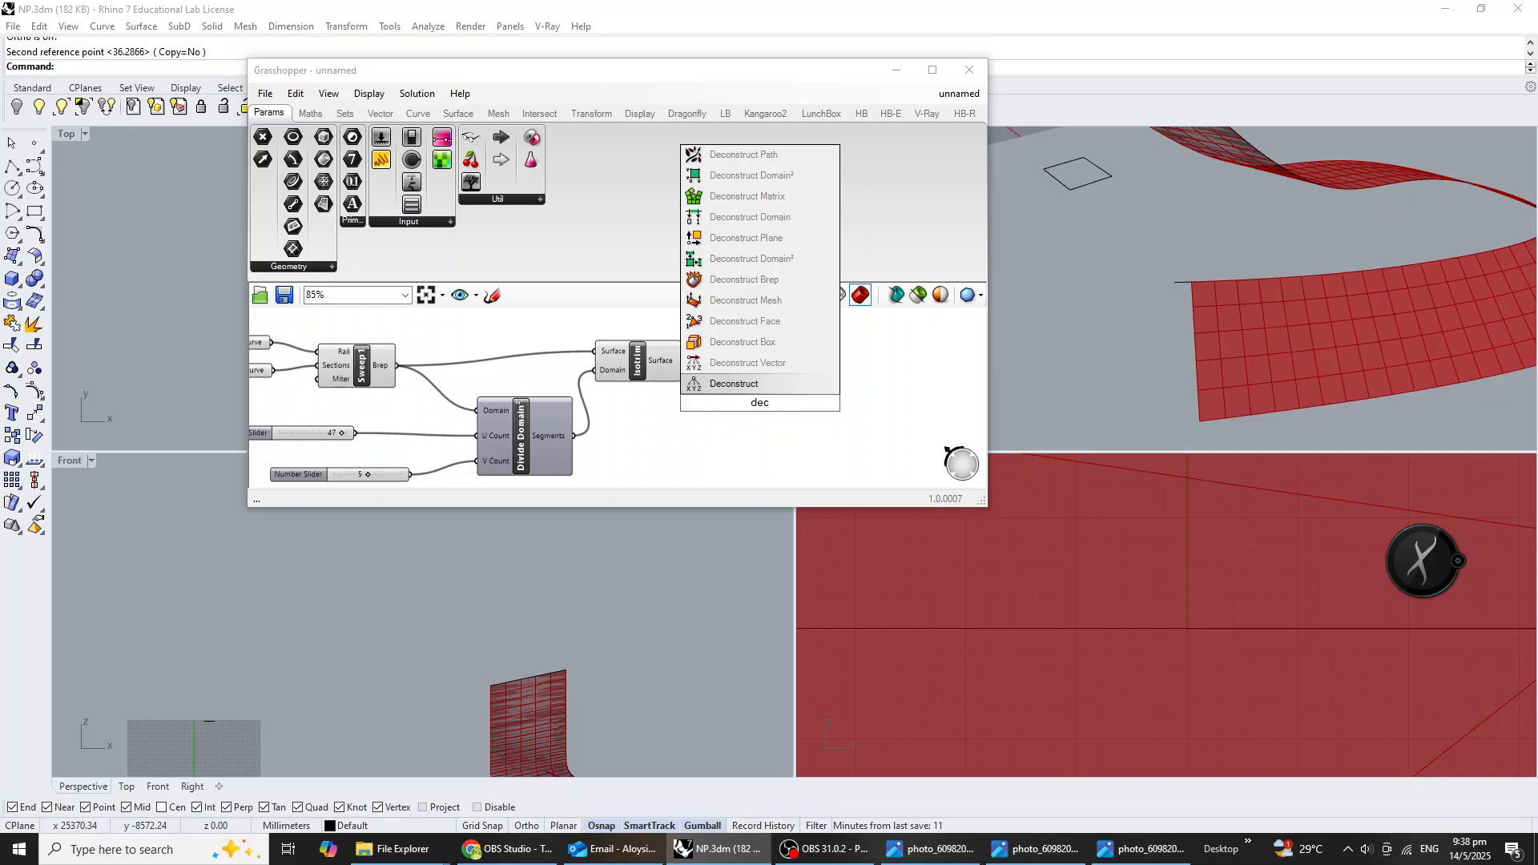
click(744, 279)
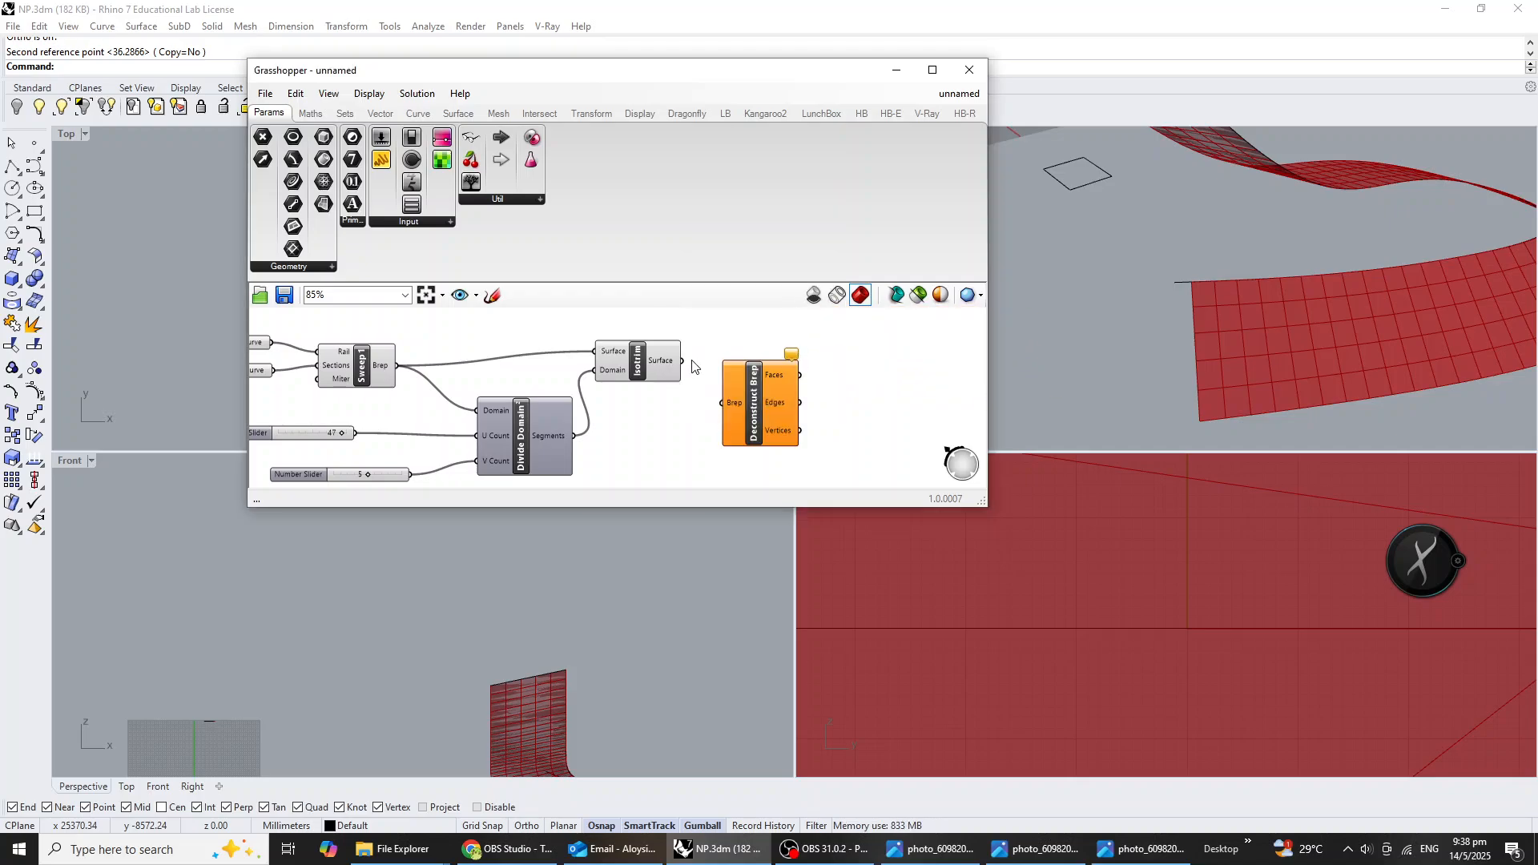
drag(683, 362, 833, 398)
scroll(762, 449, up, 3)
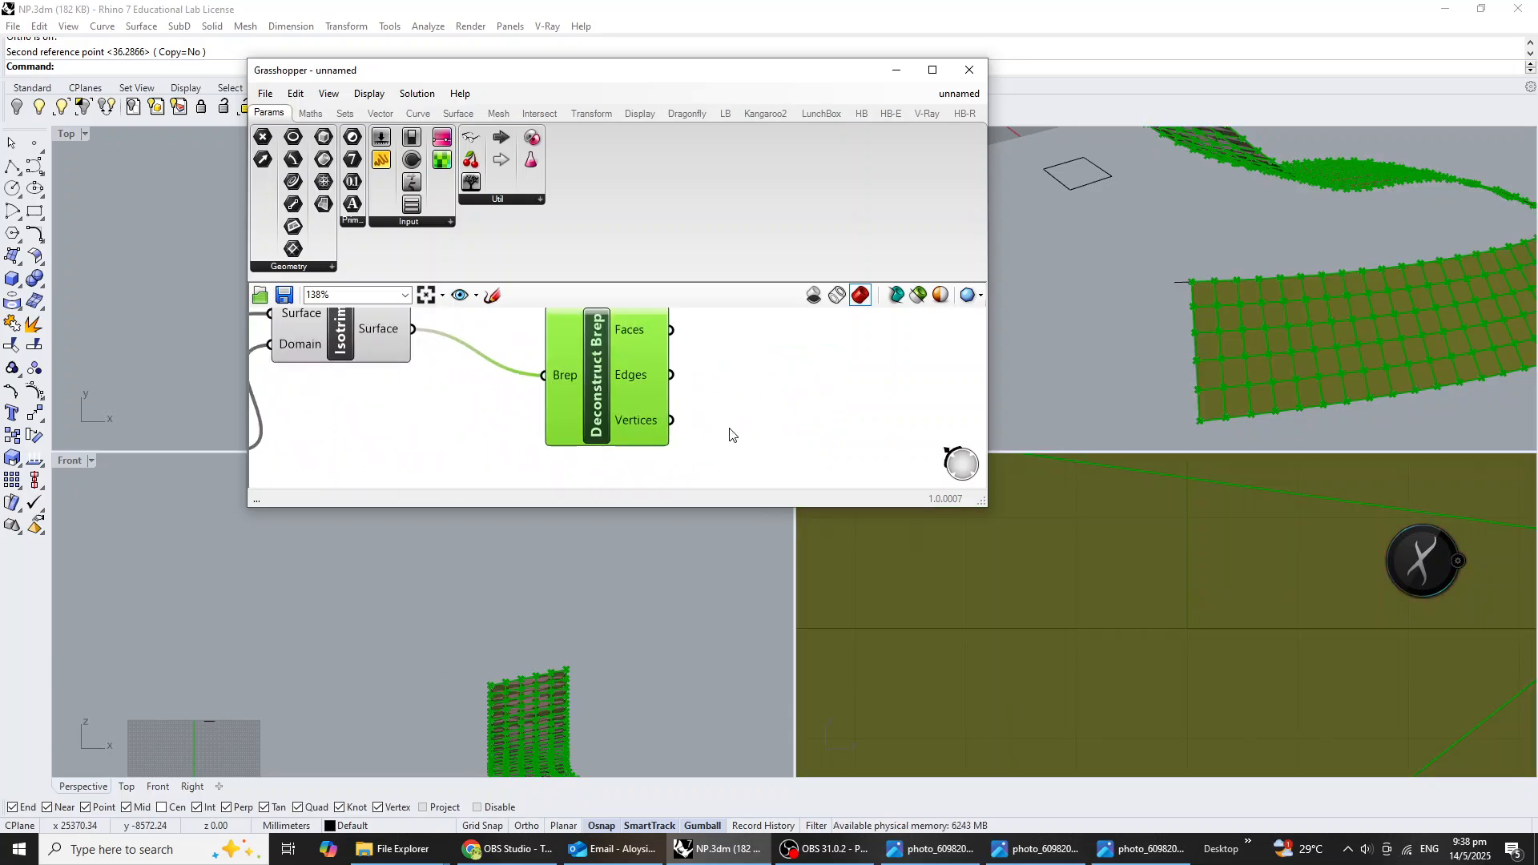
Add a List Item component and connect the Deconstruct Brep Vertices output to its List input.
click(771, 434)
double_click(771, 435)
text(list item)
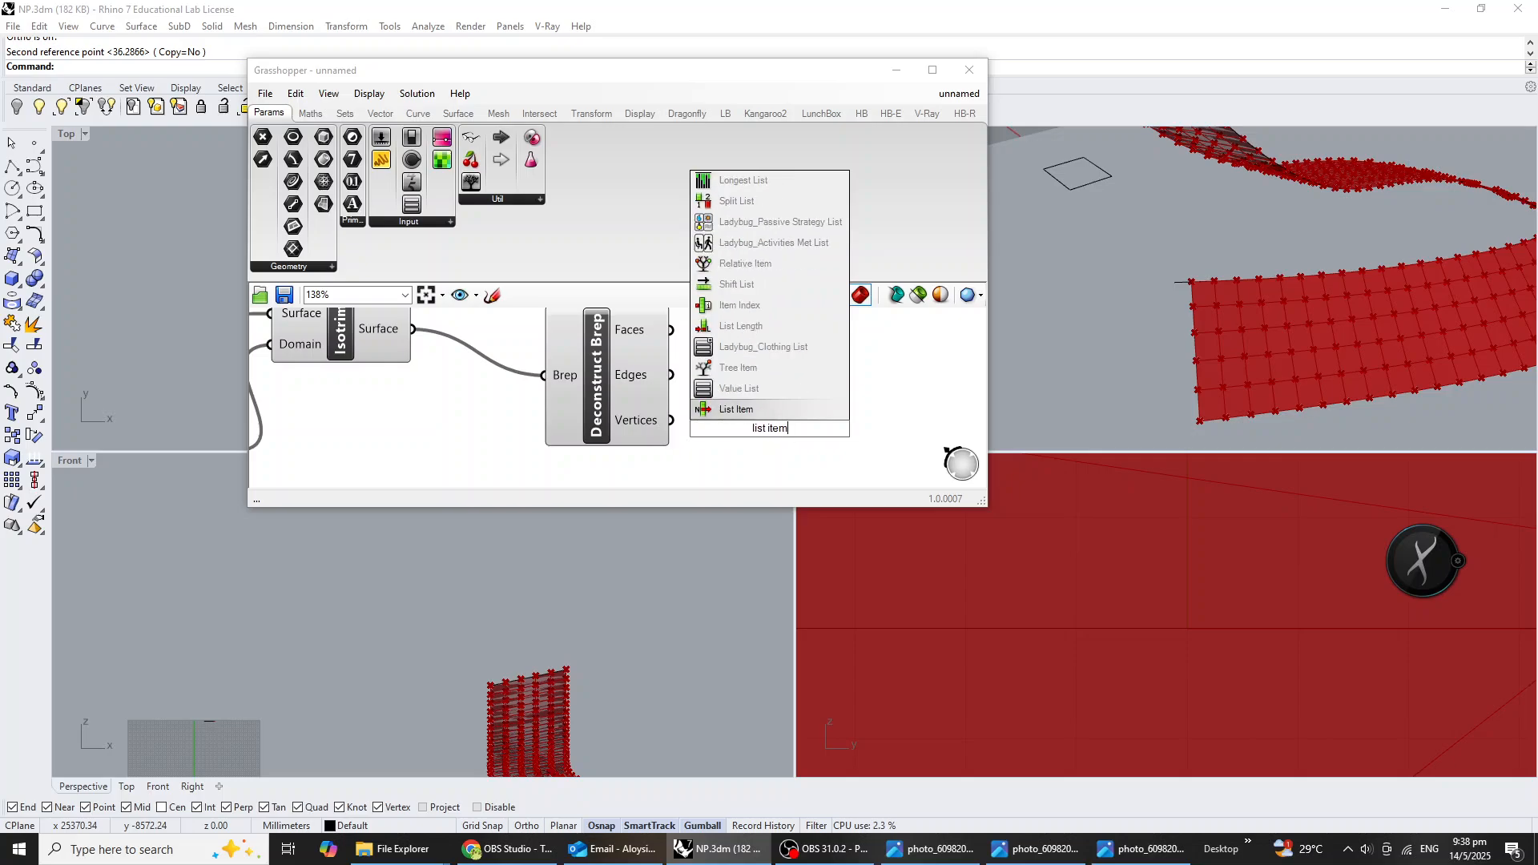
key(Return)
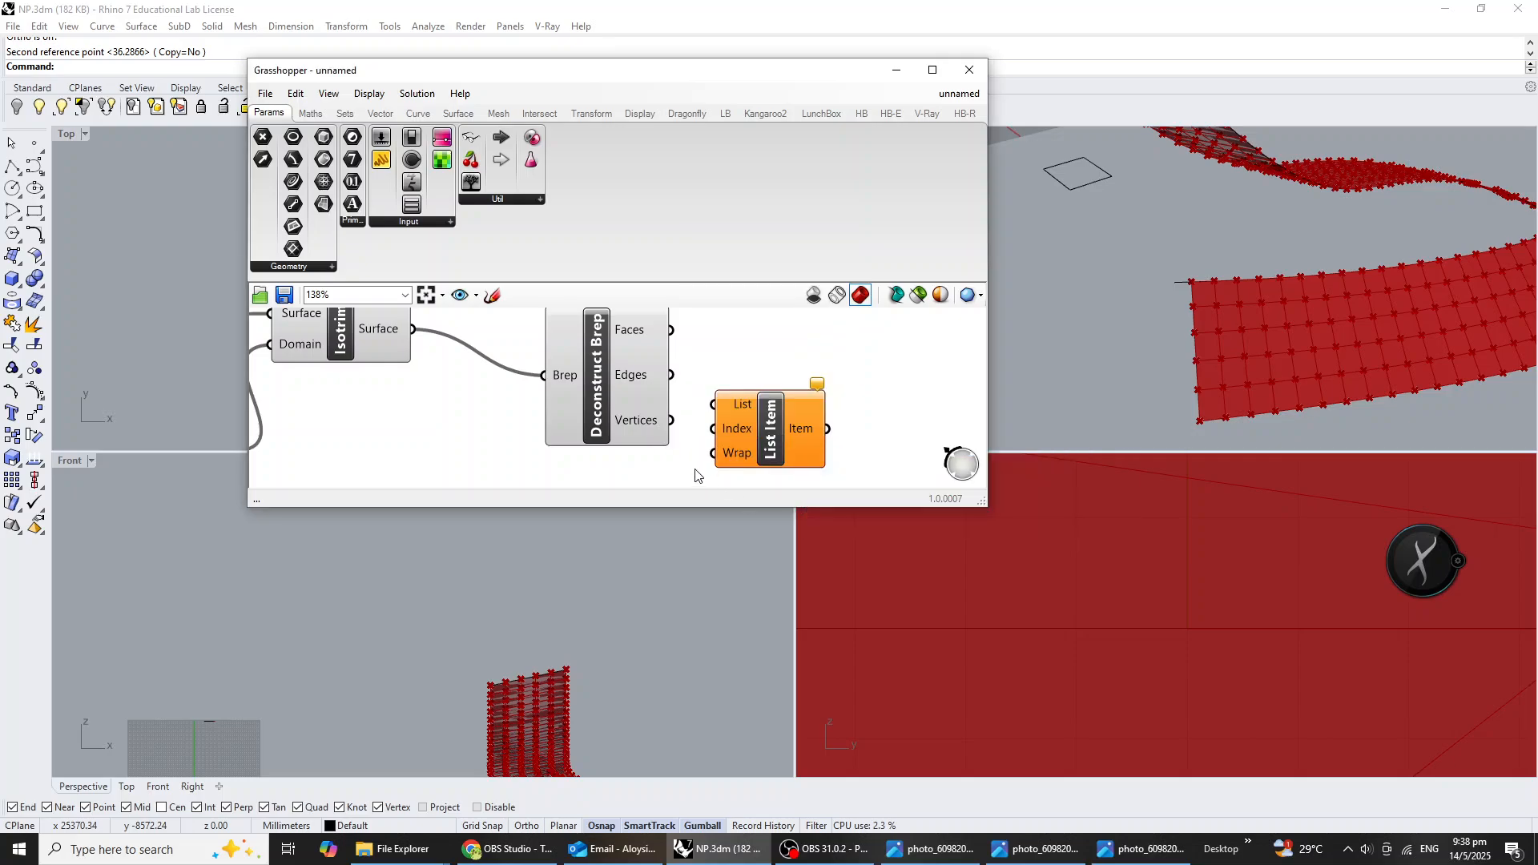
drag(671, 420, 713, 403)
right_drag(803, 446, 801, 410)
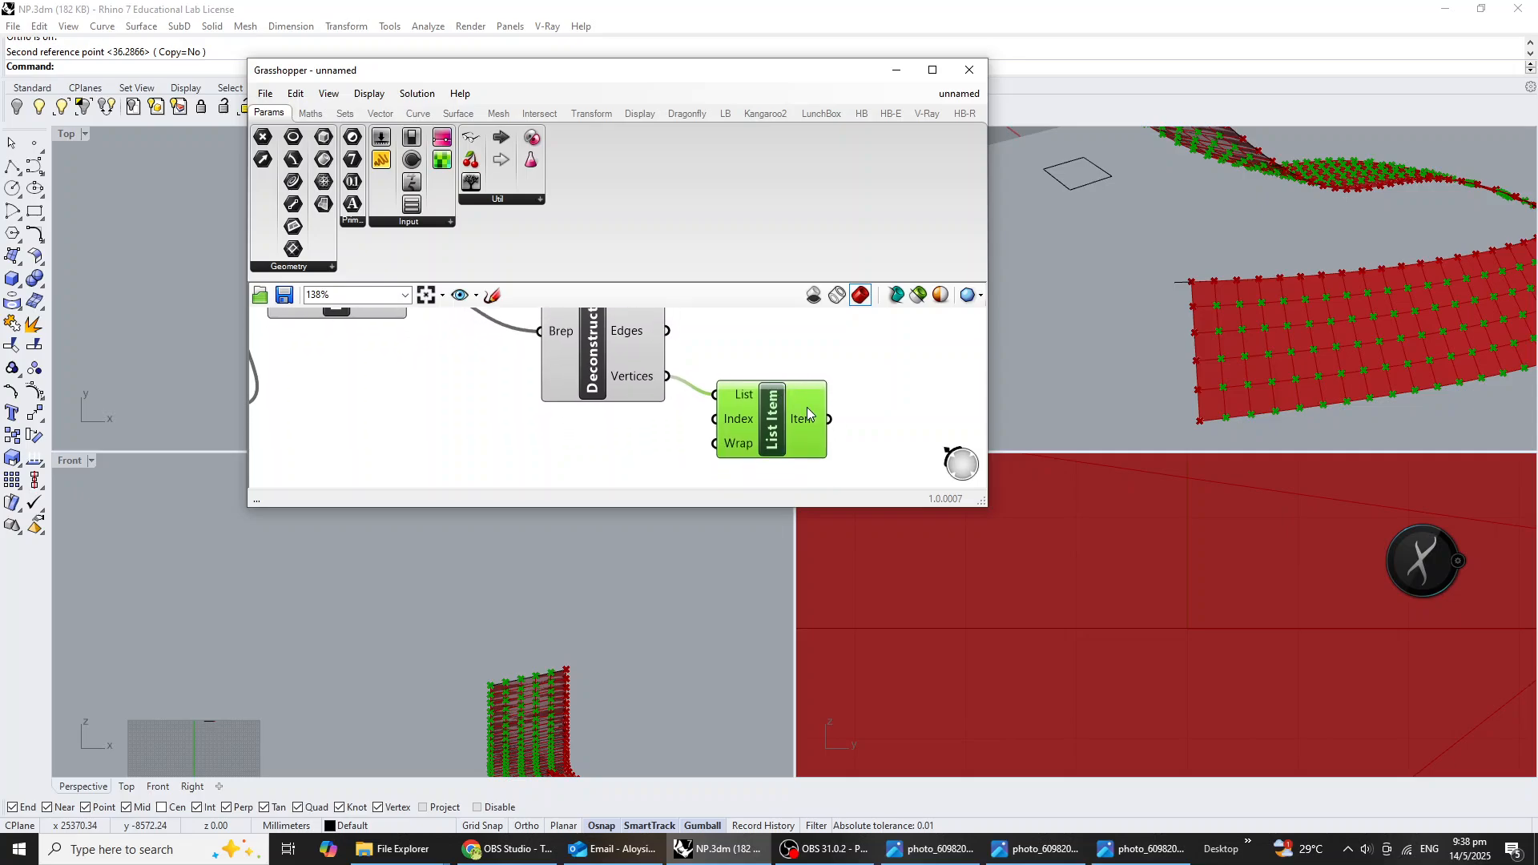
Add the extra outputs +1, +2 and +3 to the List Item component.
scroll(822, 436, up, 5)
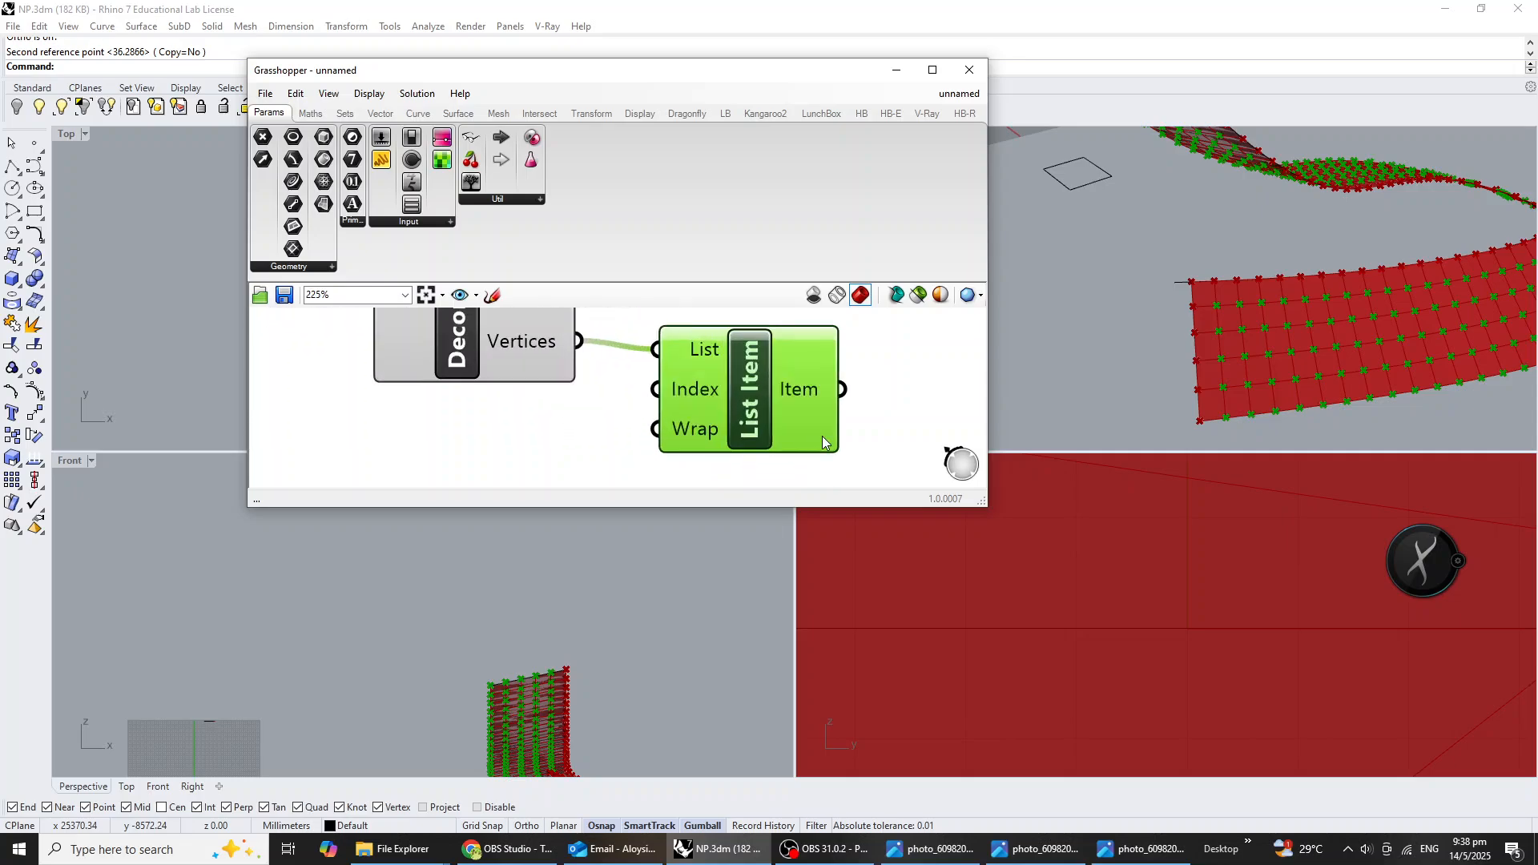
click(741, 443)
click(740, 442)
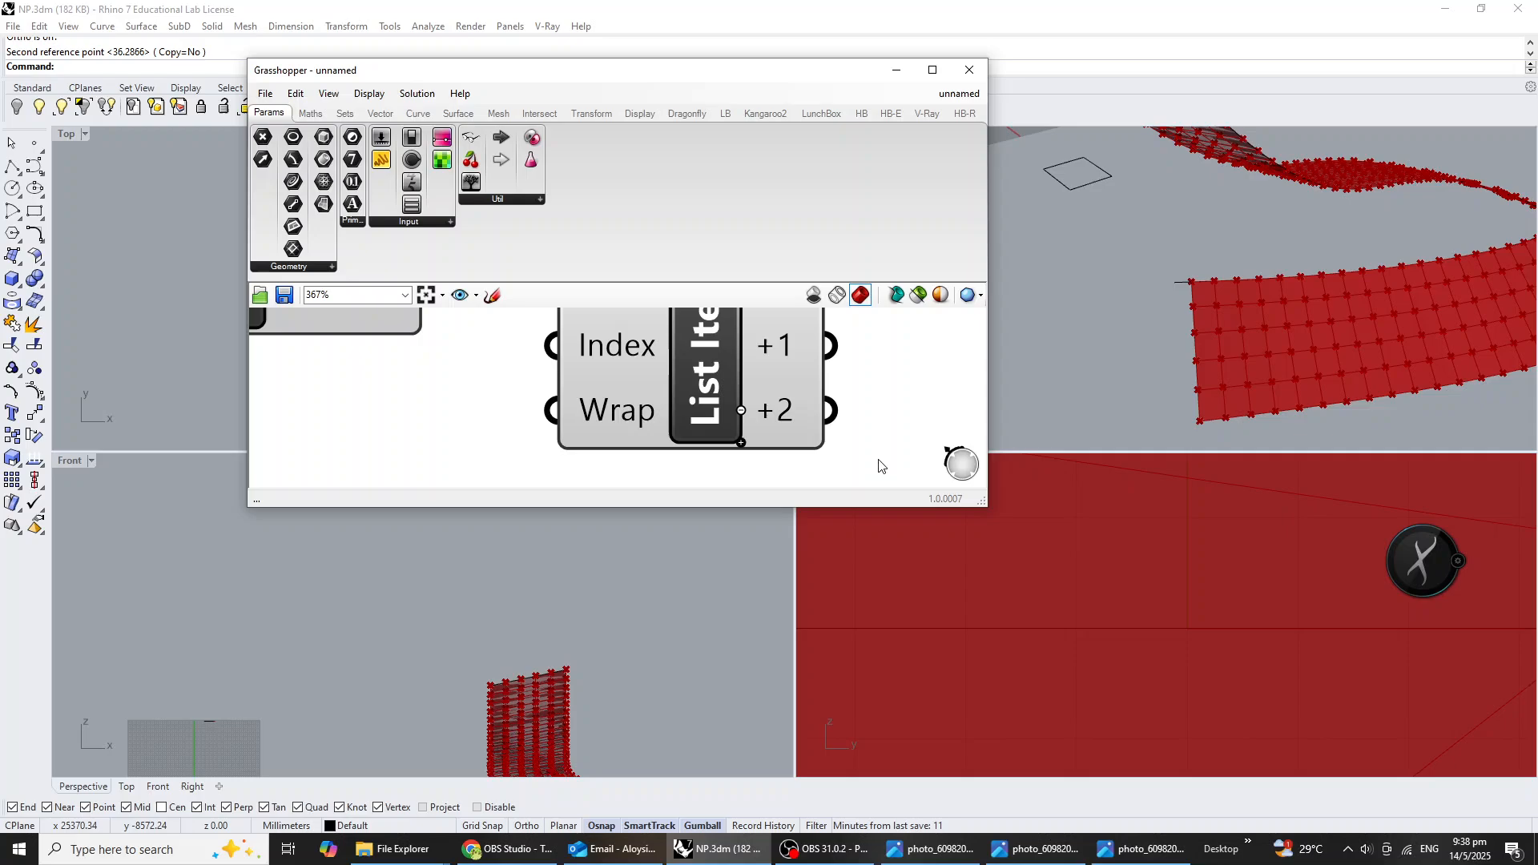
click(738, 445)
scroll(761, 420, down, 4)
right_drag(760, 416, 669, 406)
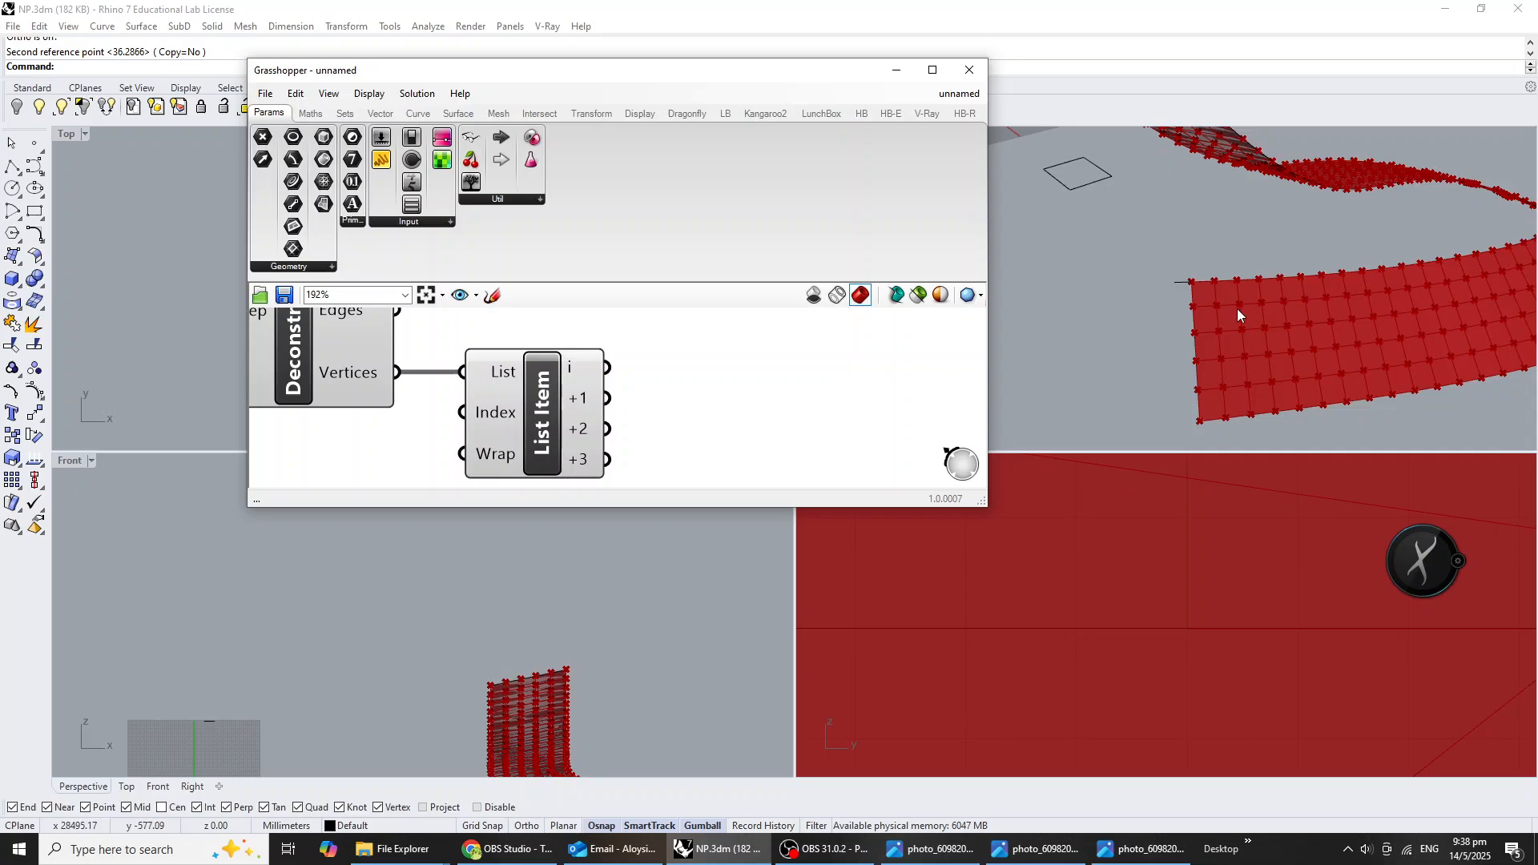
Add a two-point Line component with List Item output i as Start Point and +1 as End Point.
scroll(1232, 358, up, 2)
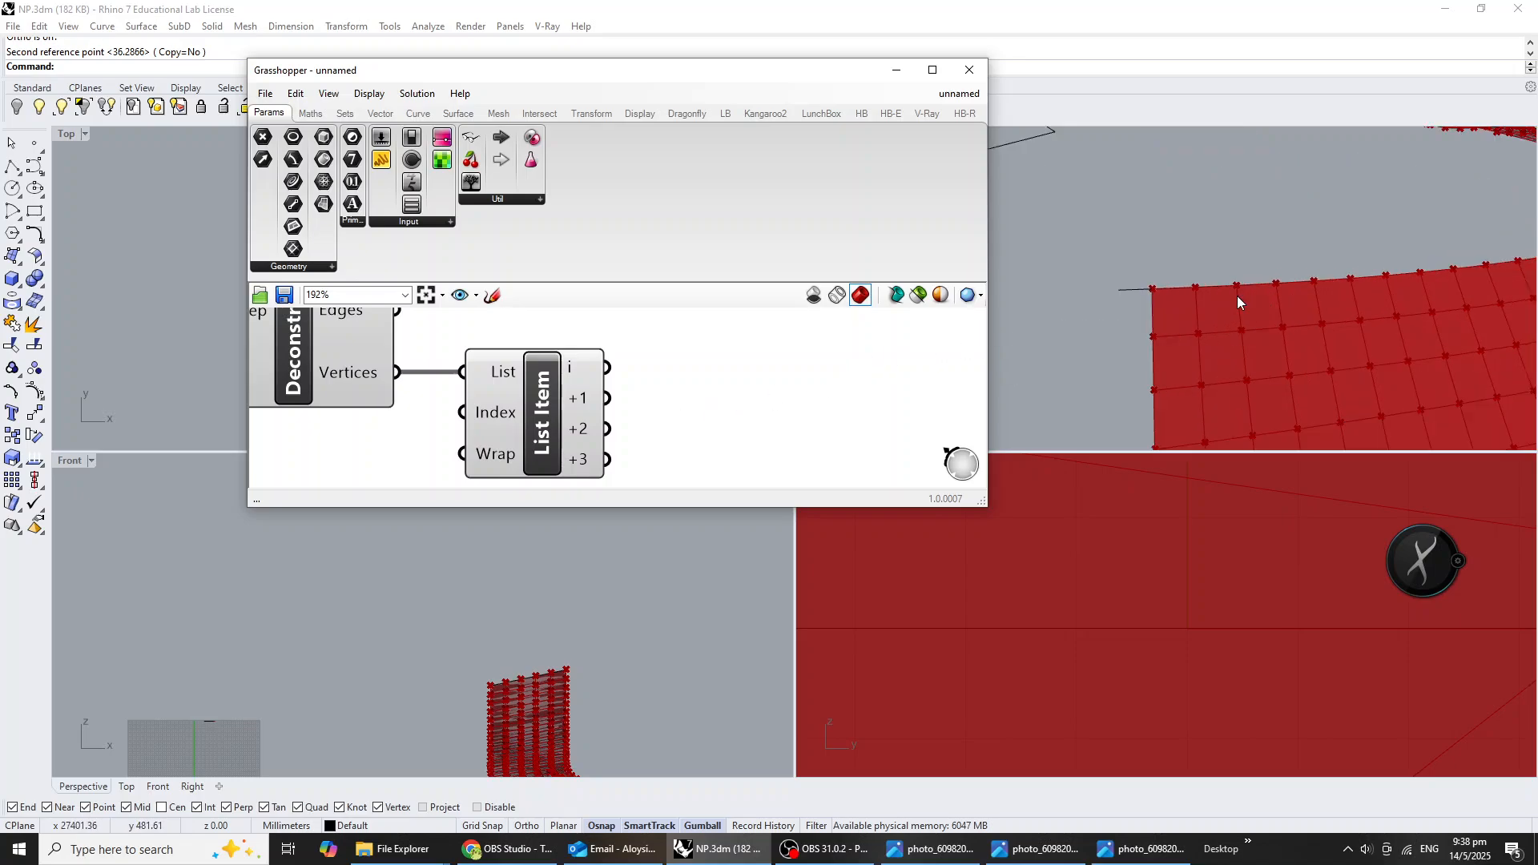
double_click(795, 386)
text(line)
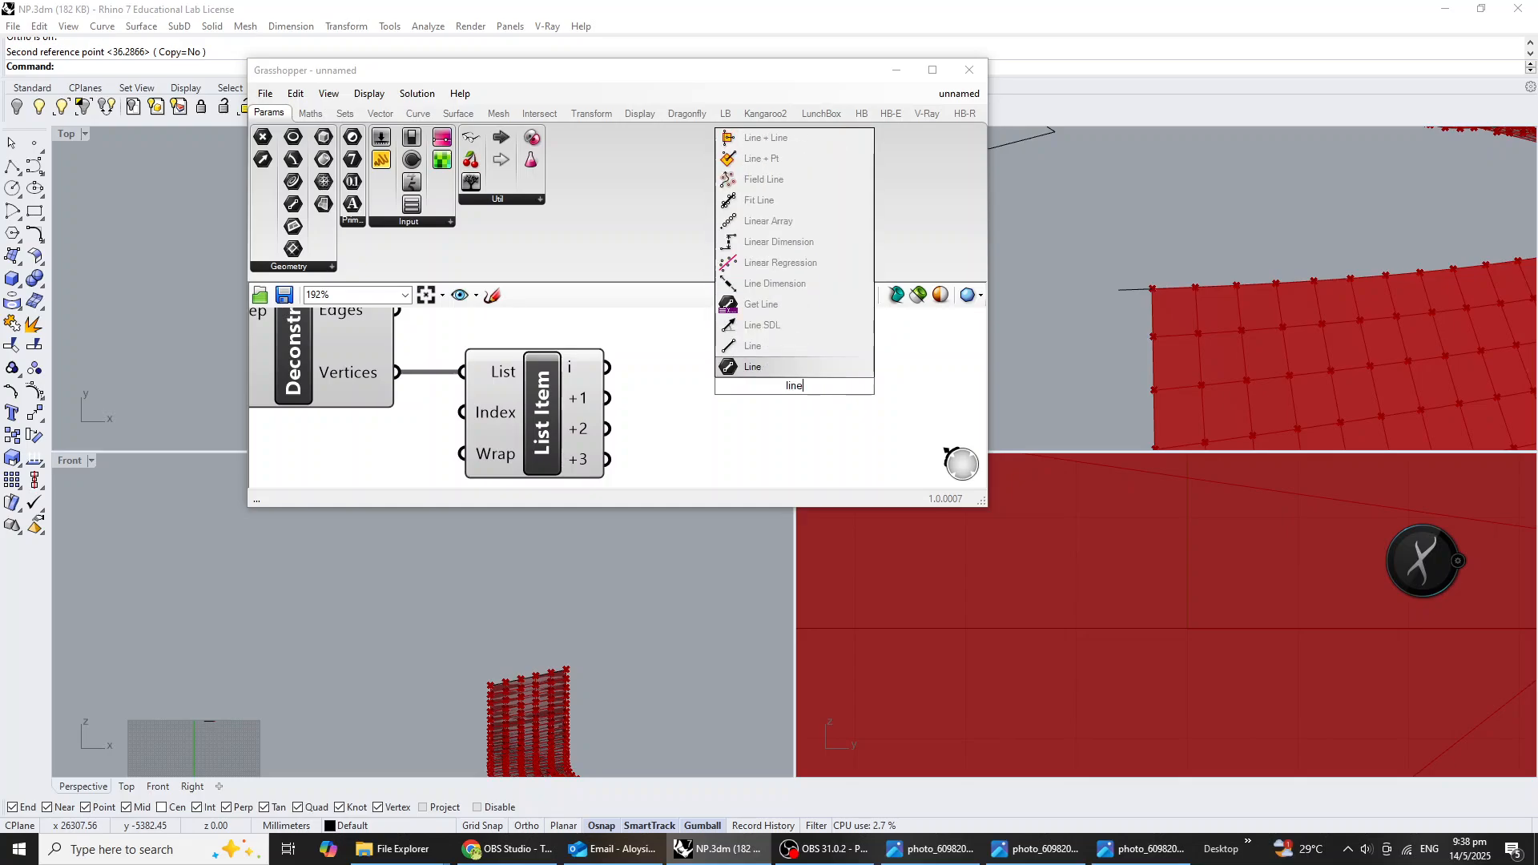
key(Return)
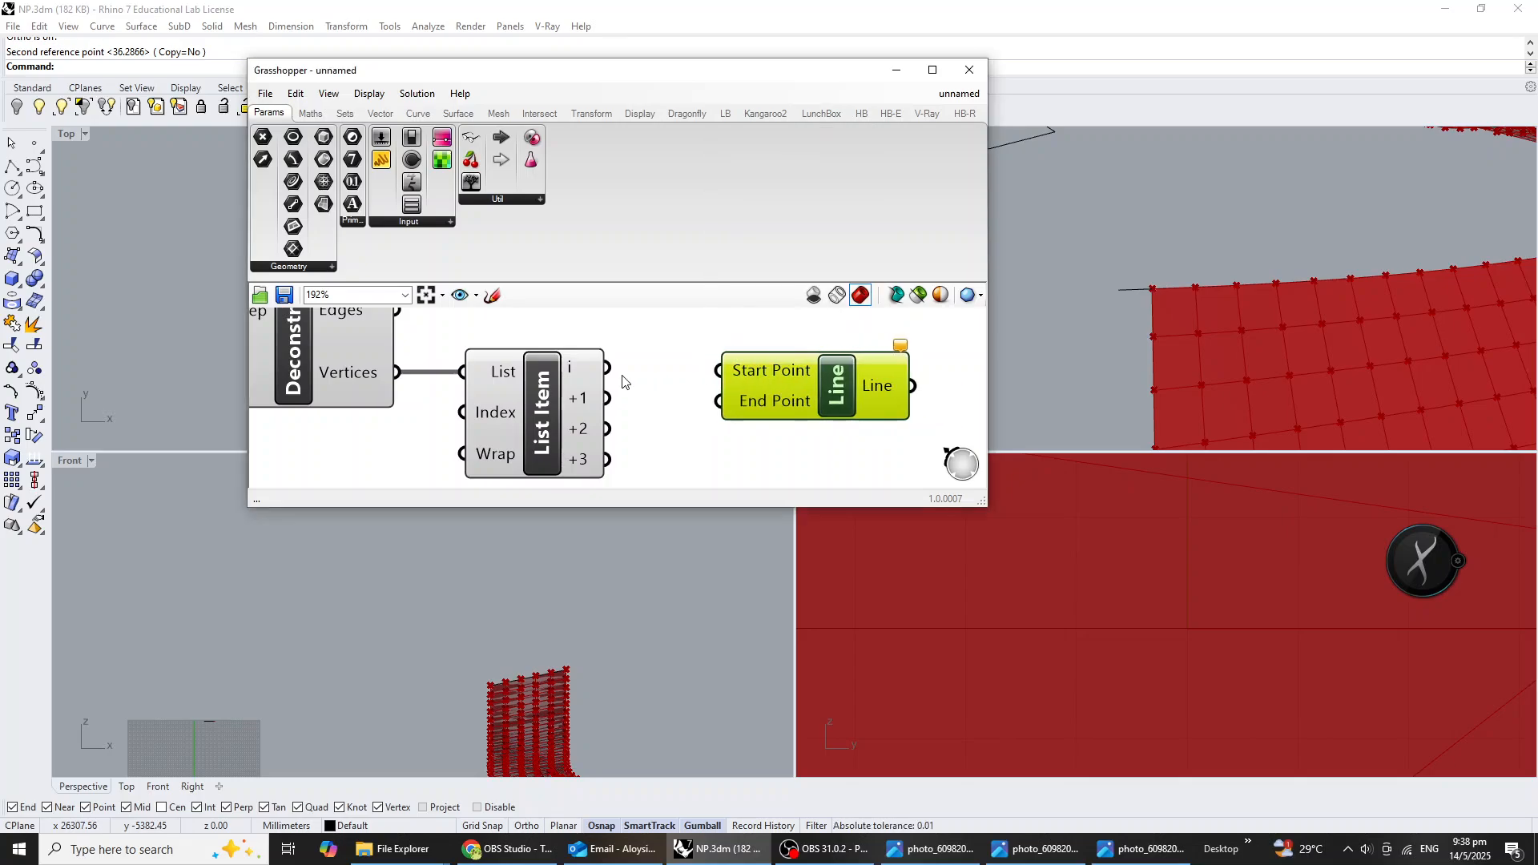
drag(608, 369, 718, 371)
drag(608, 398, 718, 400)
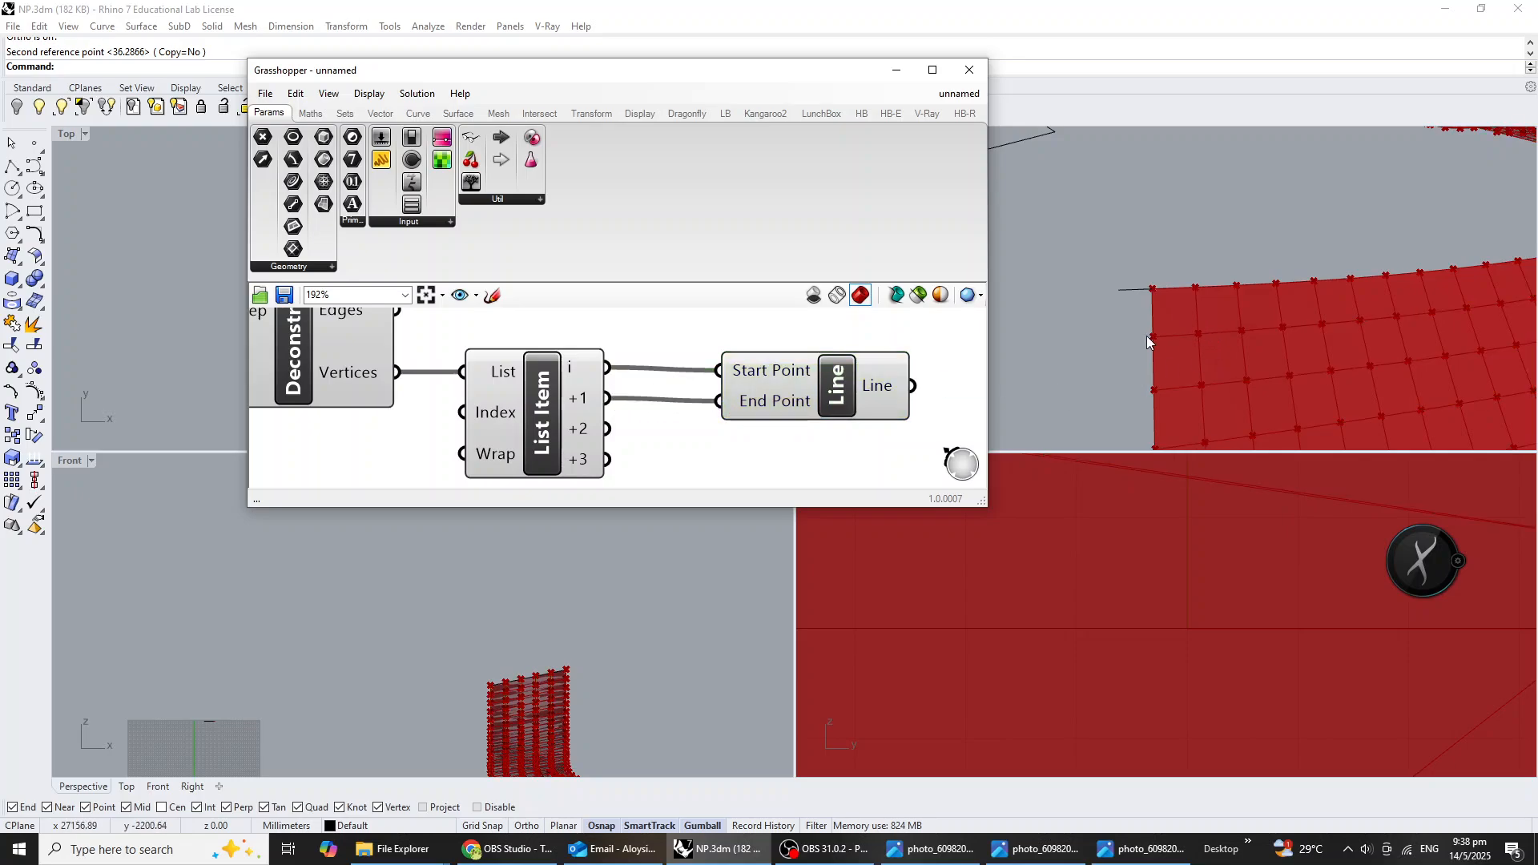
Duplicate the Line component below the first, wire +1 to Start Point and +2 to End Point, and preview both sets of lines.
scroll(745, 404, down, 3)
click(781, 395)
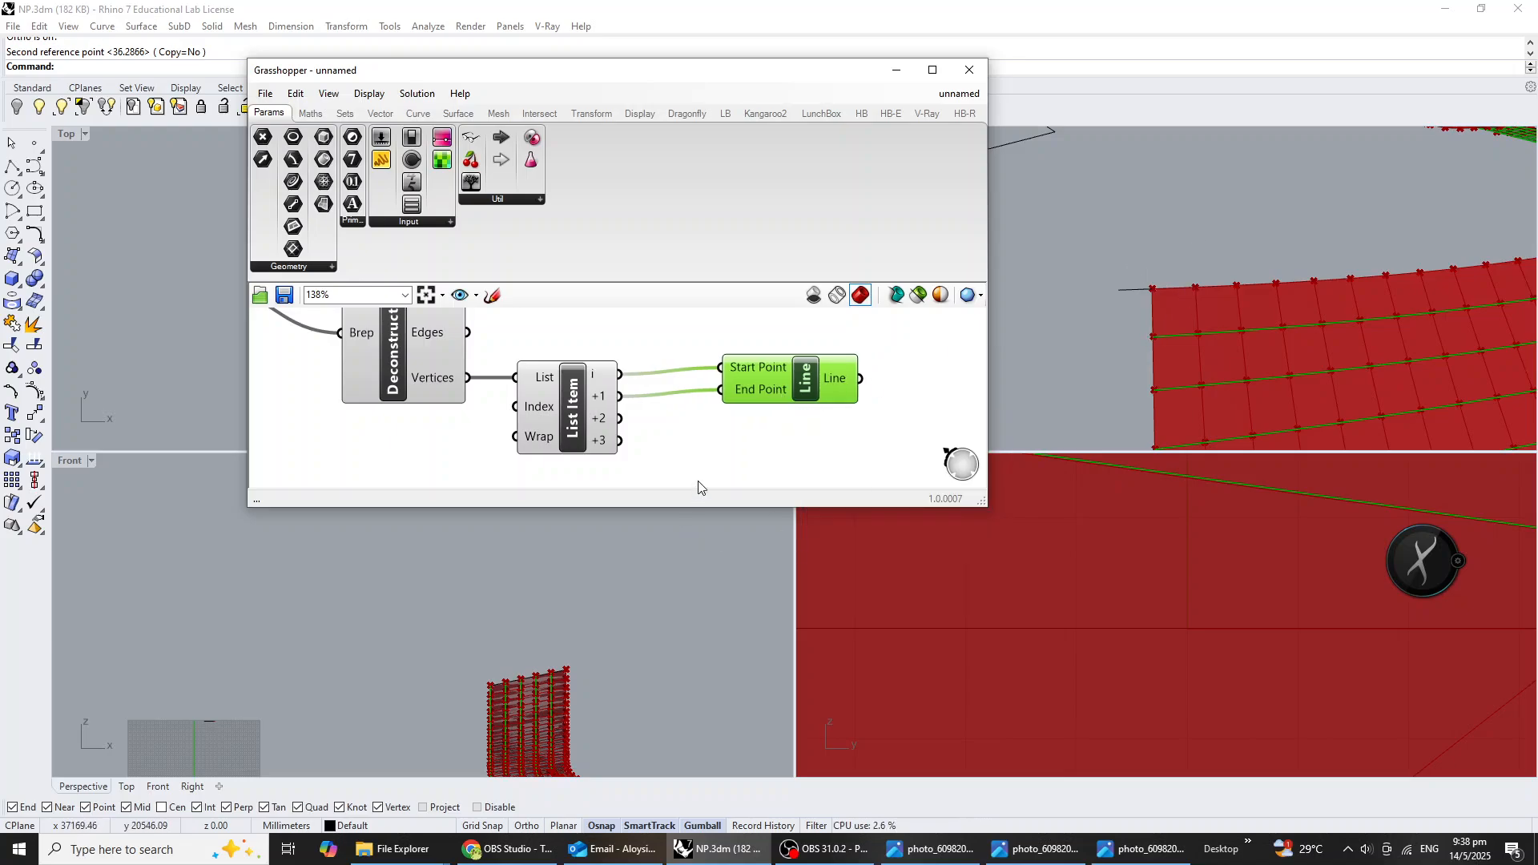
alt+drag(776, 397, 775, 446)
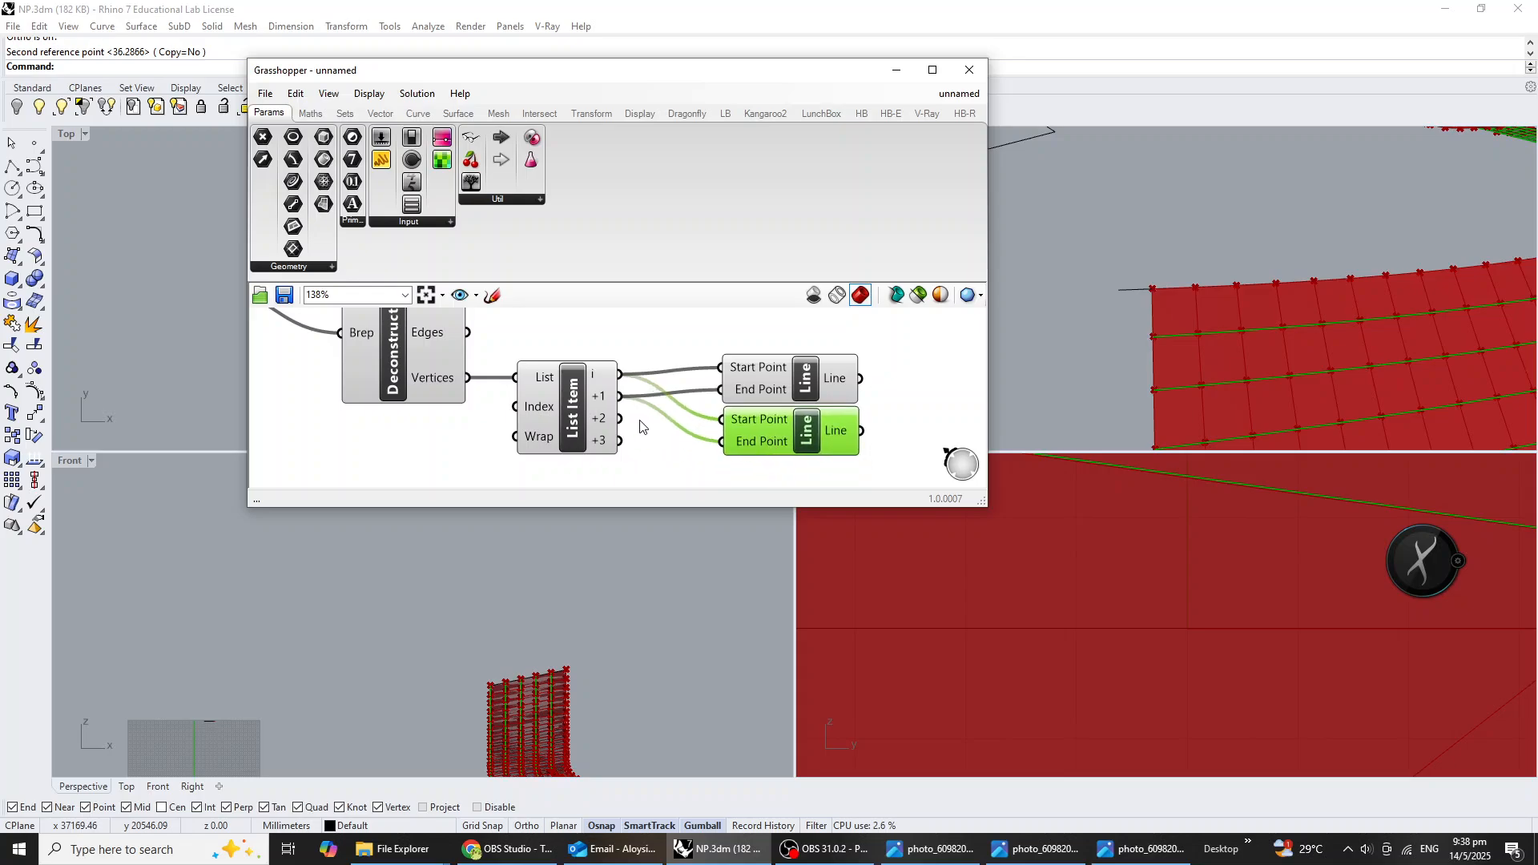
drag(620, 396, 722, 419)
drag(619, 418, 721, 442)
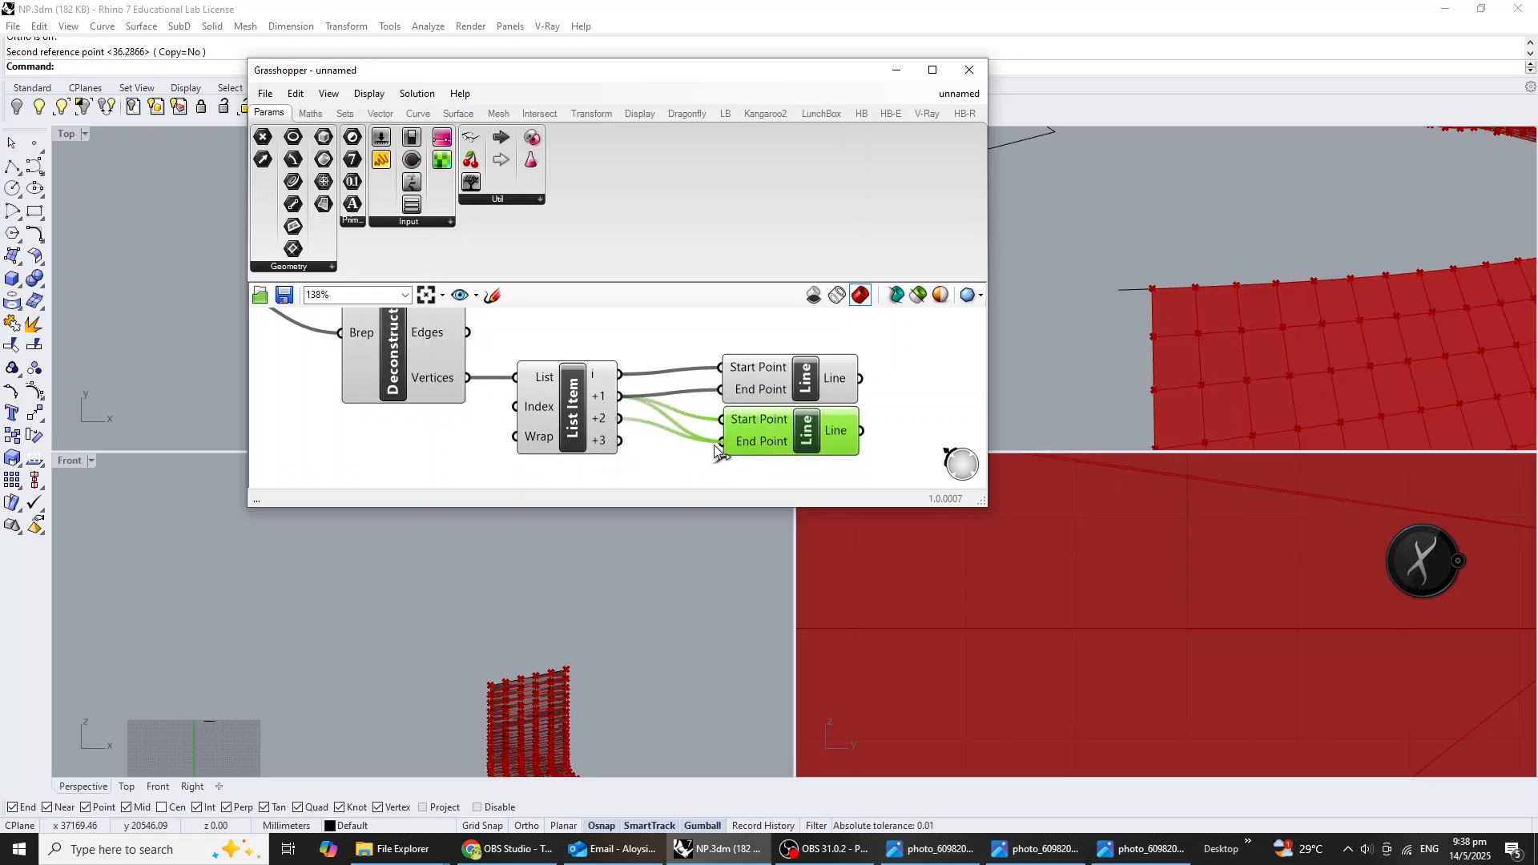
click(822, 388)
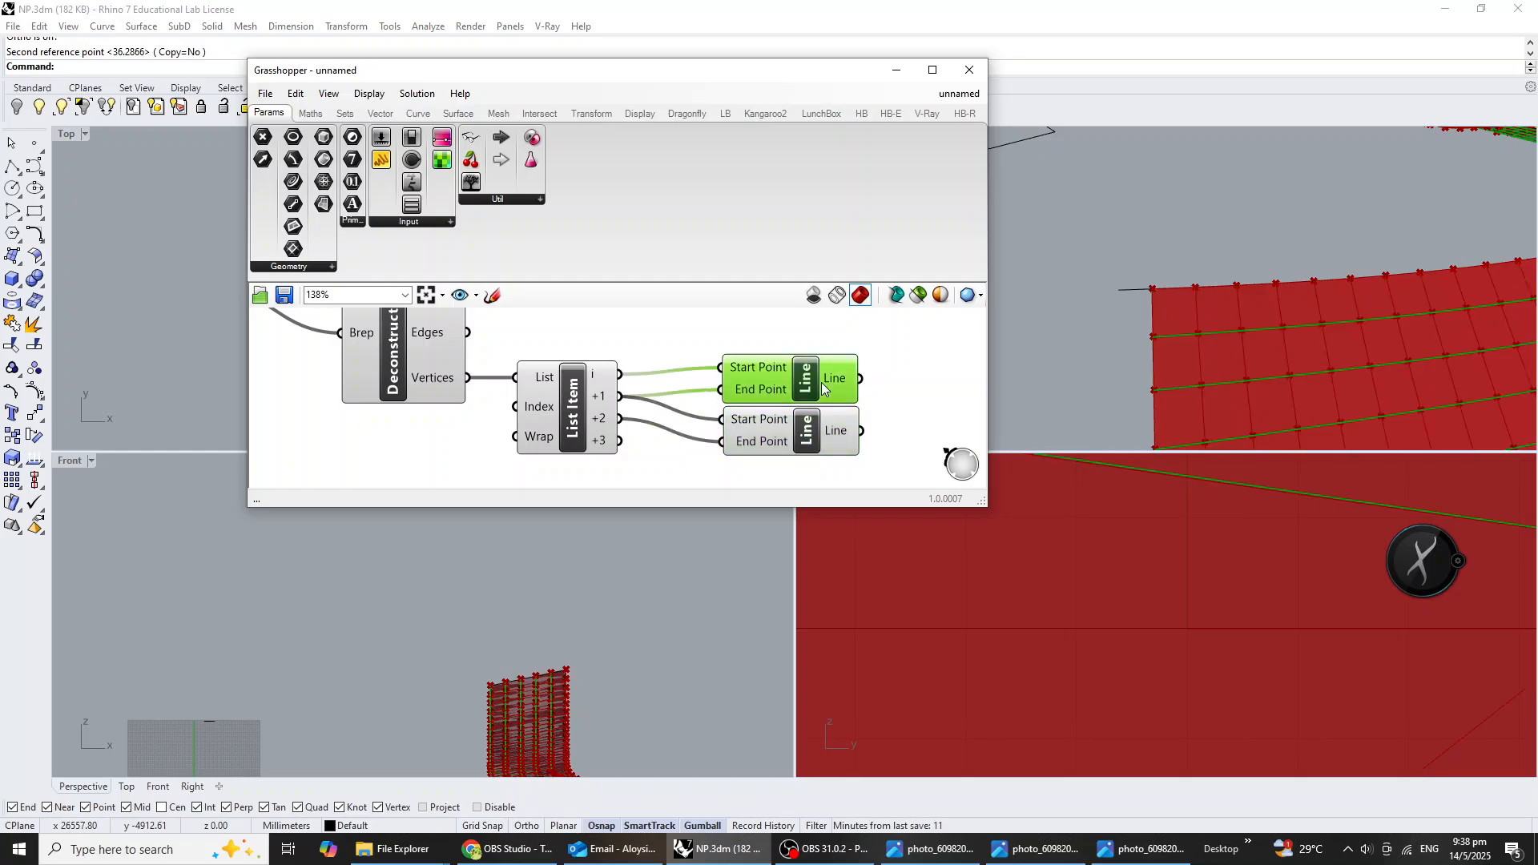
shift+click(823, 435)
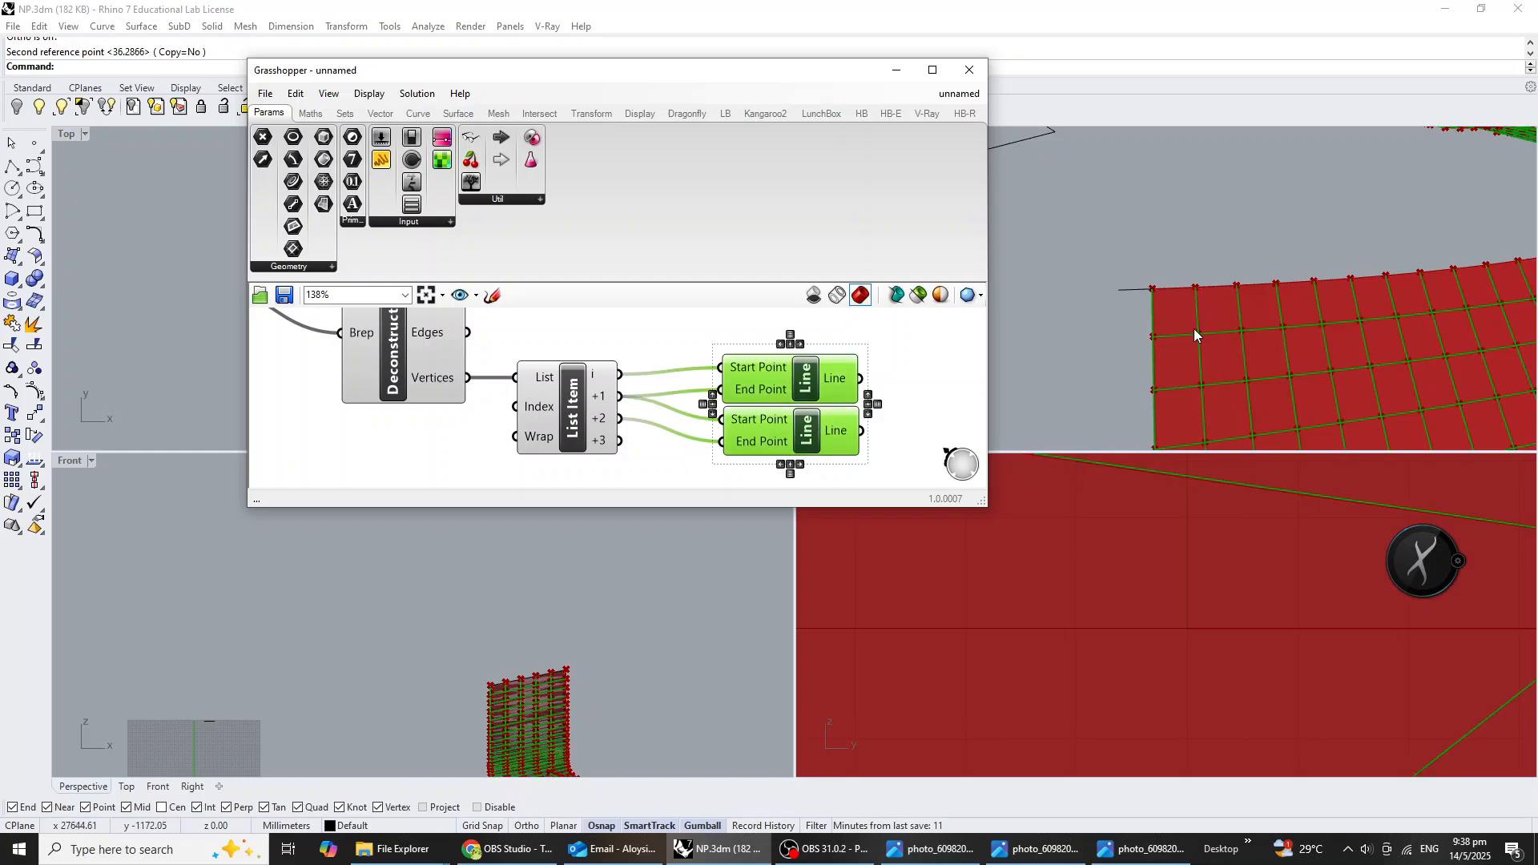
click(901, 368)
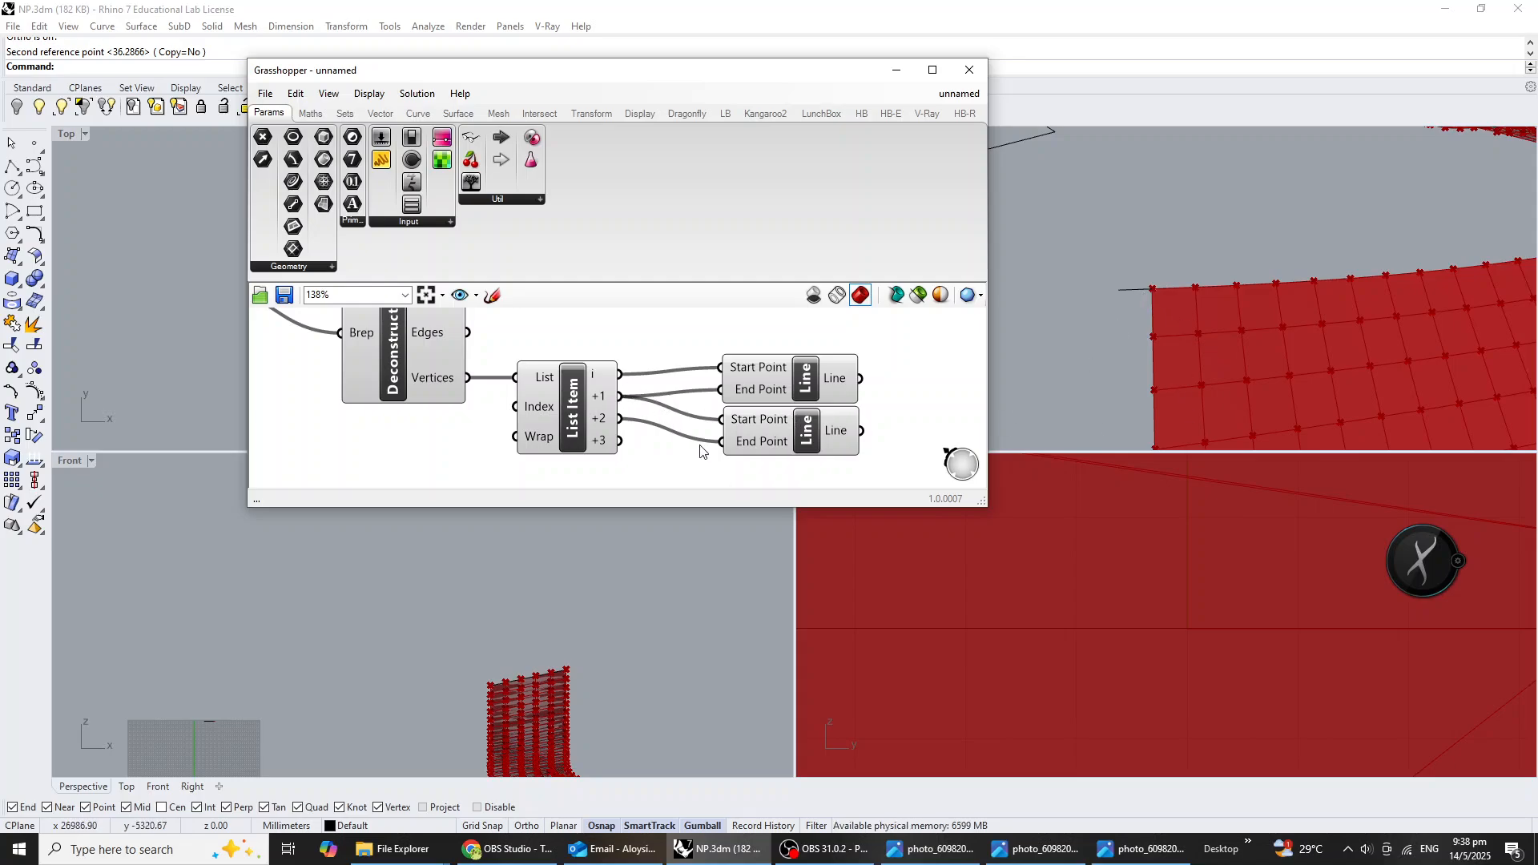
Duplicate a third Line component for the panel diagonals, with output i as Start Point and +2 as End Point, and stack it below the others.
right_drag(700, 445, 719, 395)
click(772, 387)
key(ctrl+c)
key(ctrl+v)
drag(777, 391, 775, 446)
drag(639, 325, 753, 439)
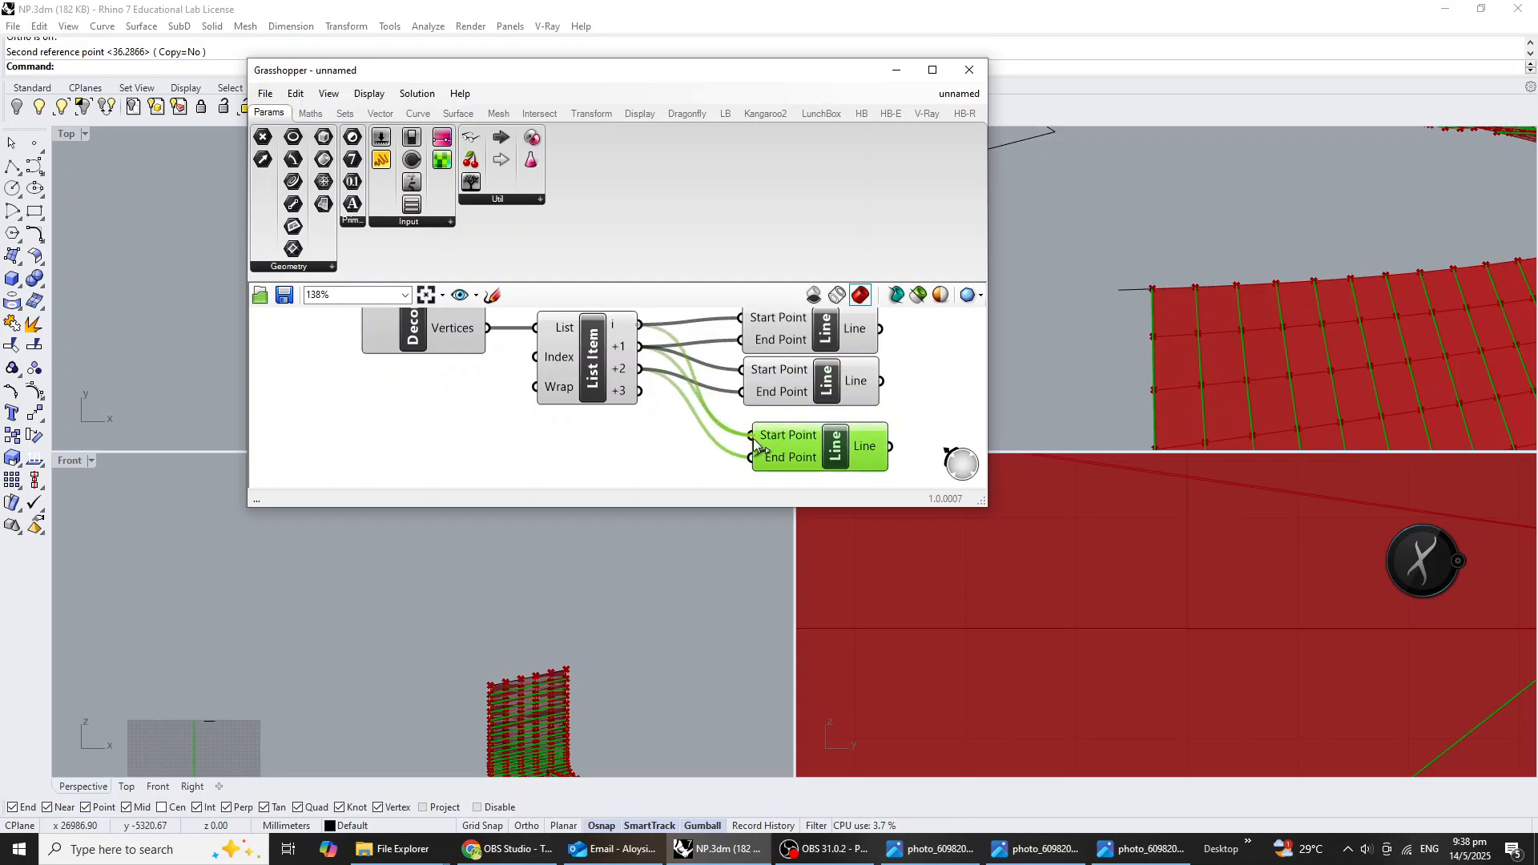
right_drag(877, 463, 828, 462)
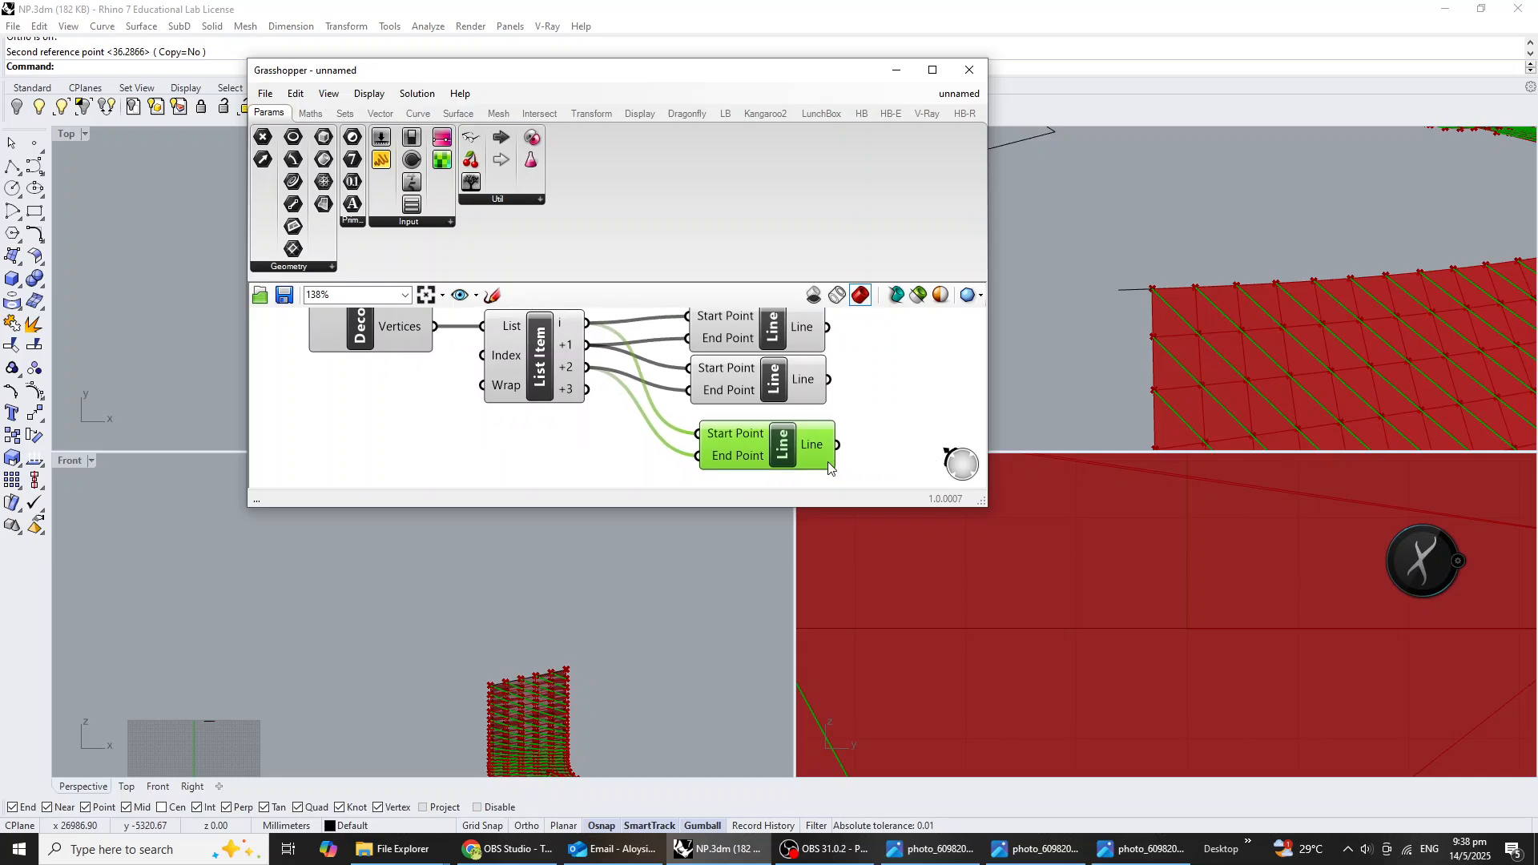
drag(829, 462, 793, 352)
scroll(821, 440, down, 2)
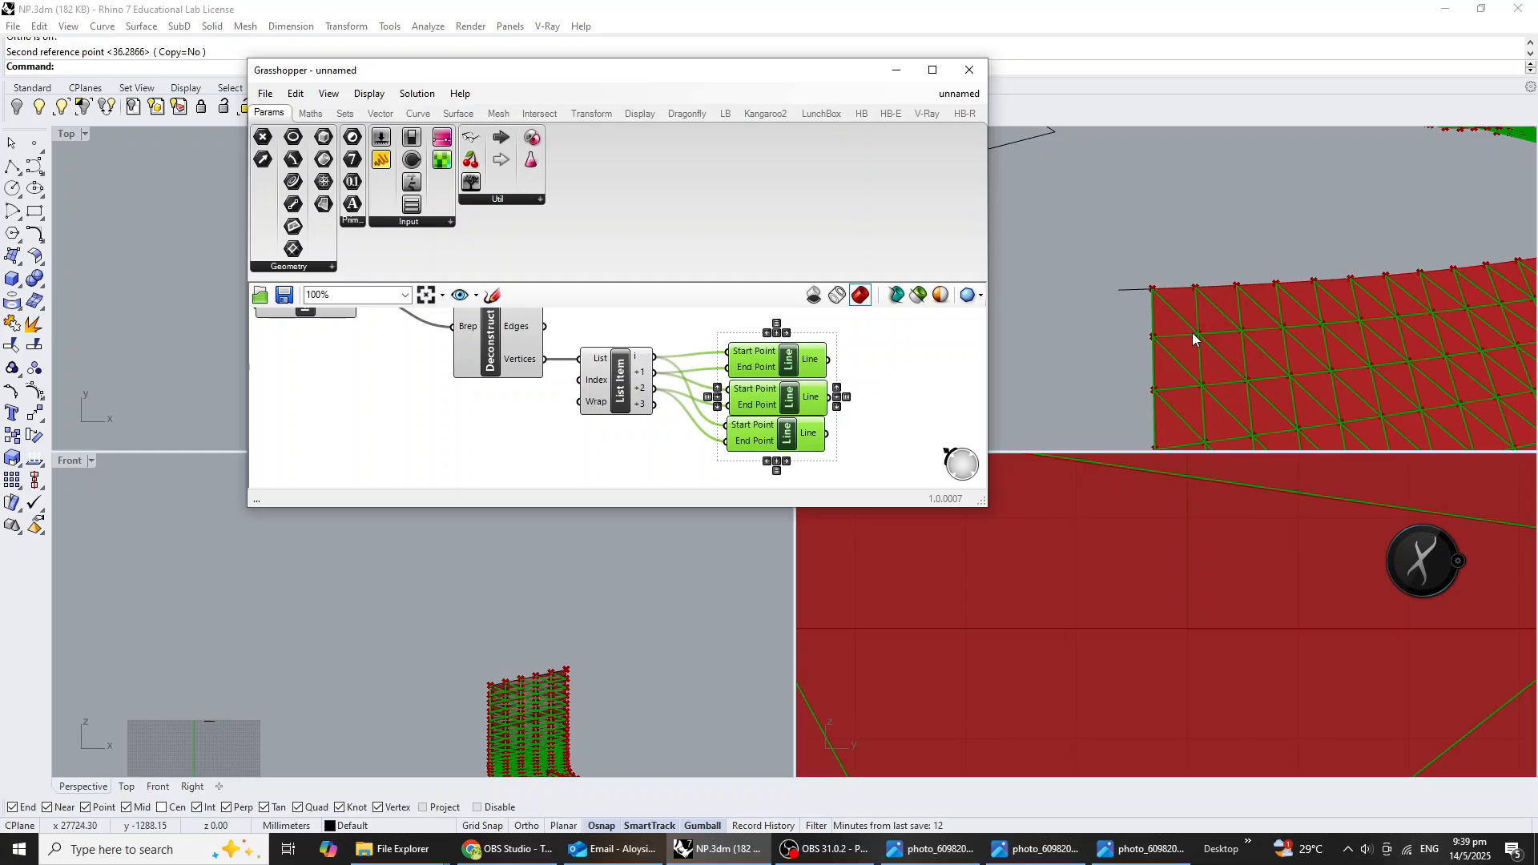
Examine the triangulated line pattern along the swept surface in the Perspective view, with the Line components highlighted and deselected.
scroll(595, 421, down, 2)
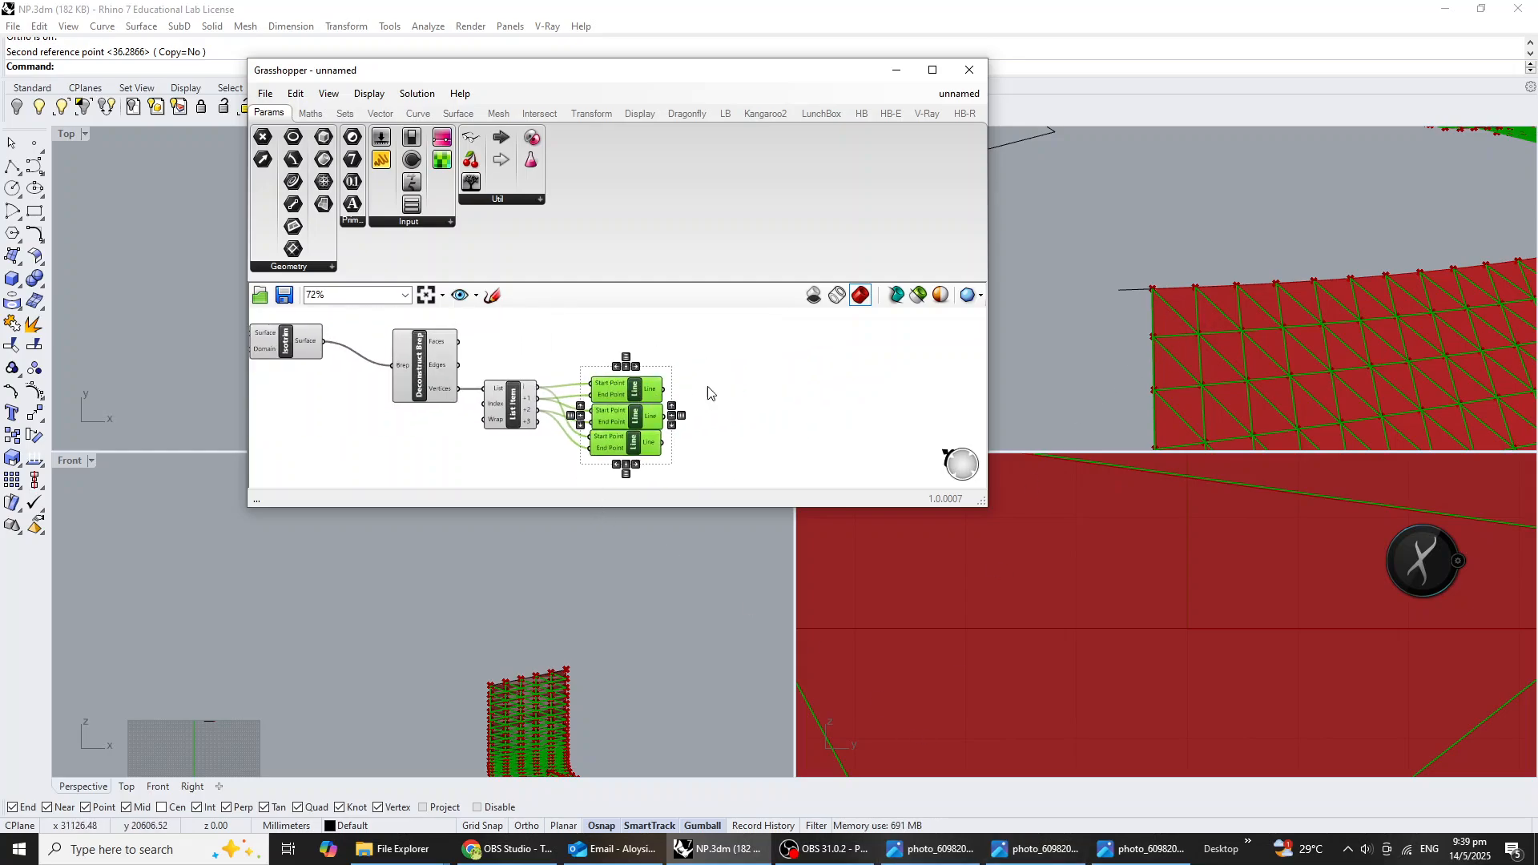
scroll(1156, 296, down, 5)
scroll(1145, 343, up, 5)
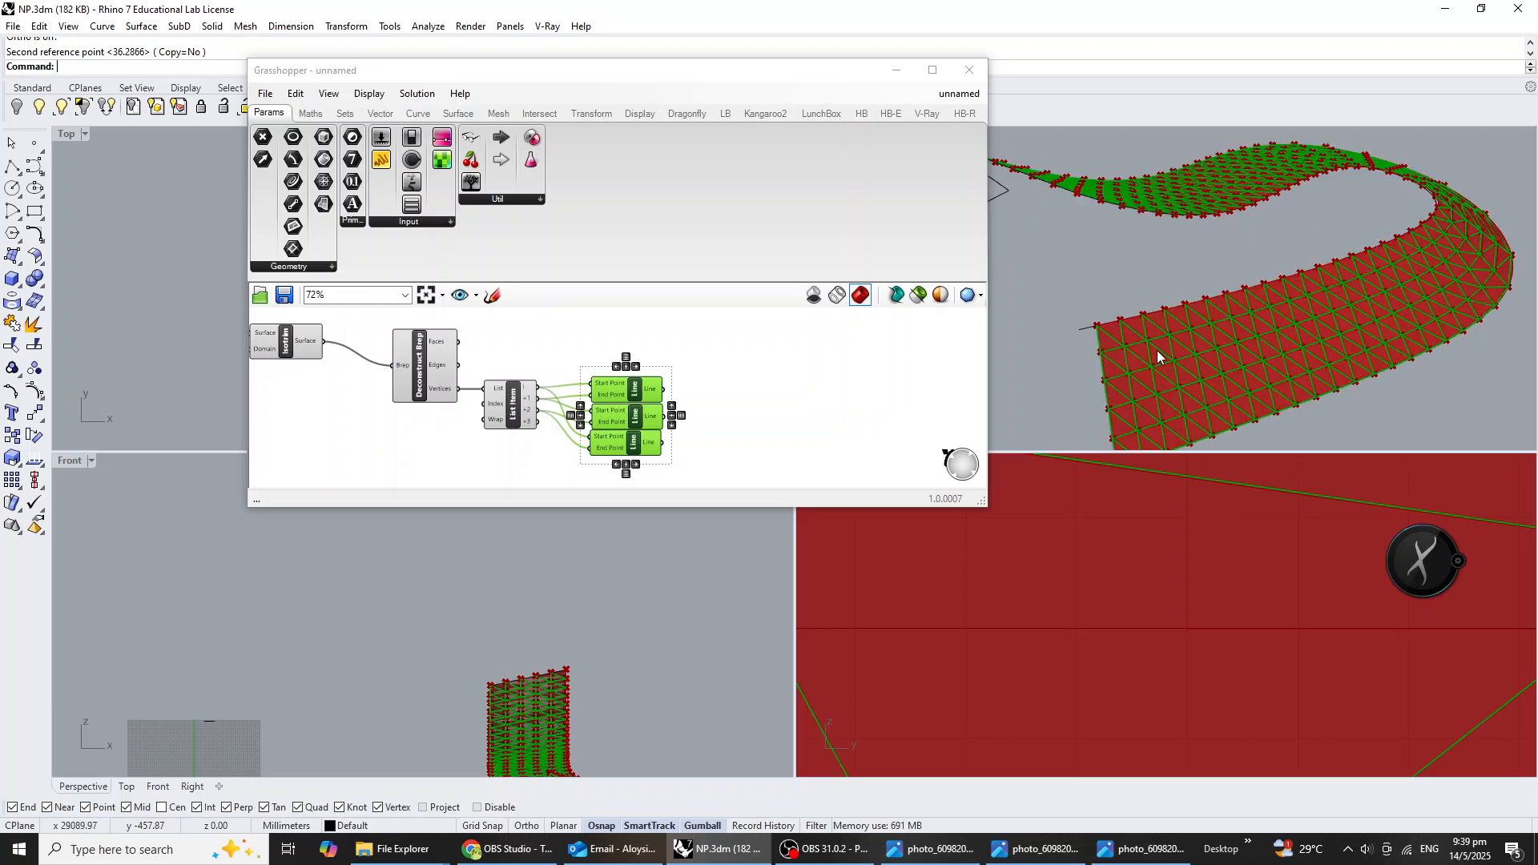
scroll(1132, 346, down, 2)
scroll(1135, 325, up, 5)
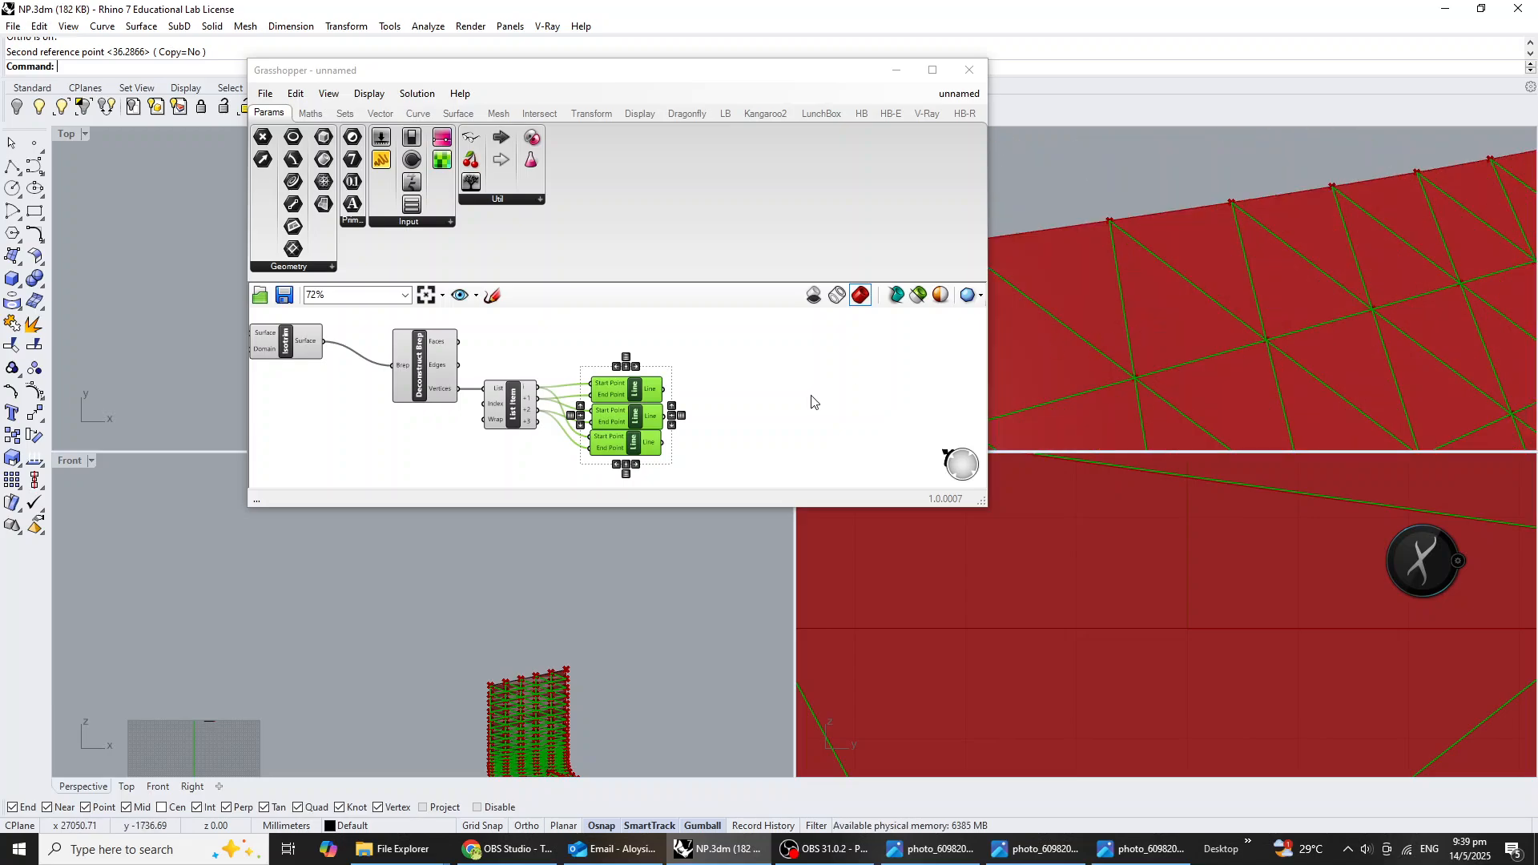
click(752, 411)
scroll(1131, 388, down, 3)
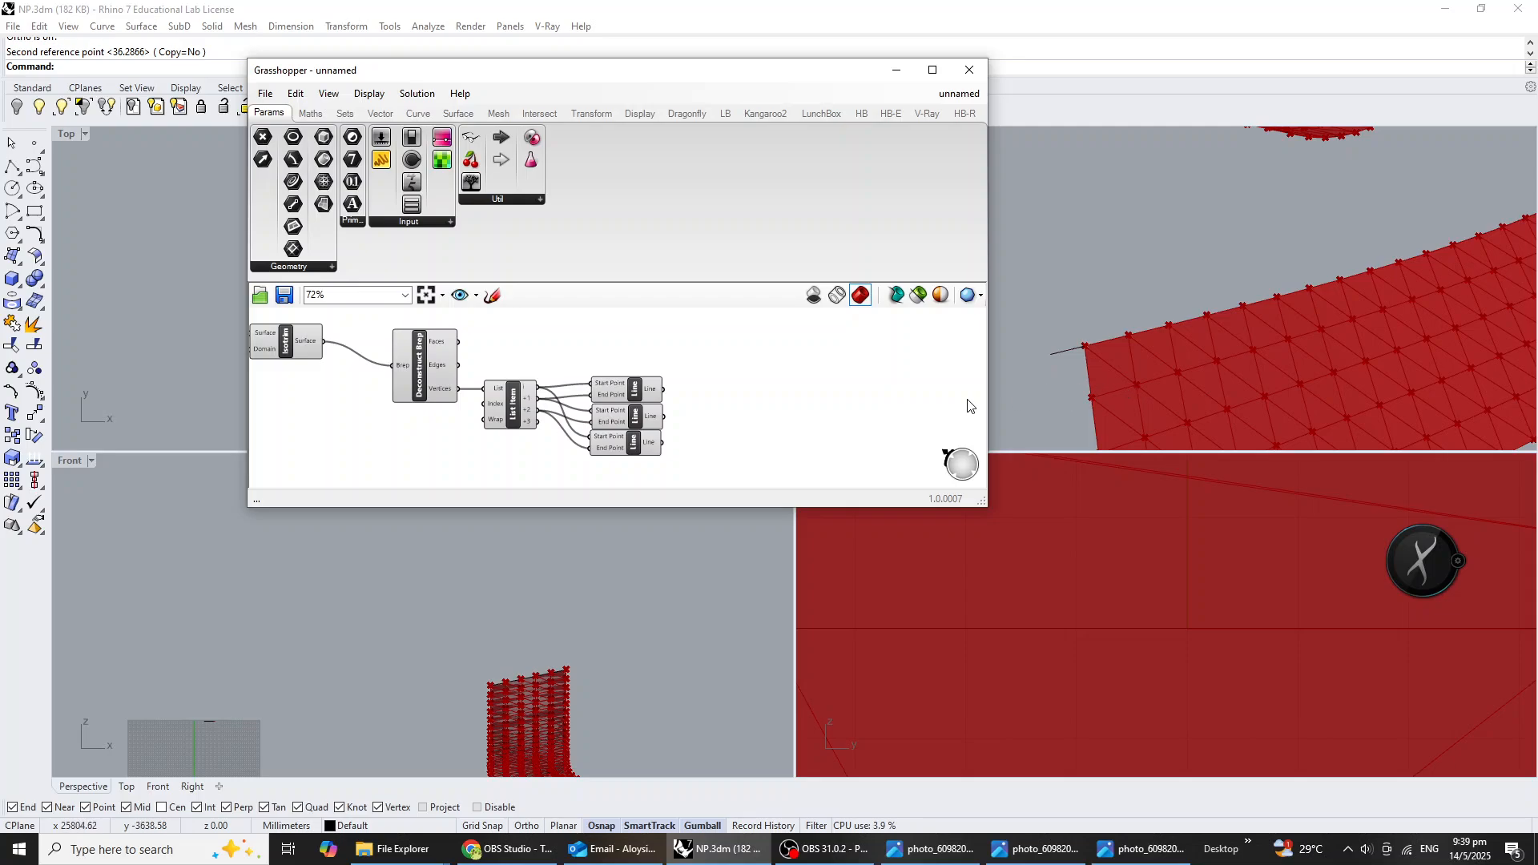
right_drag(774, 451, 782, 449)
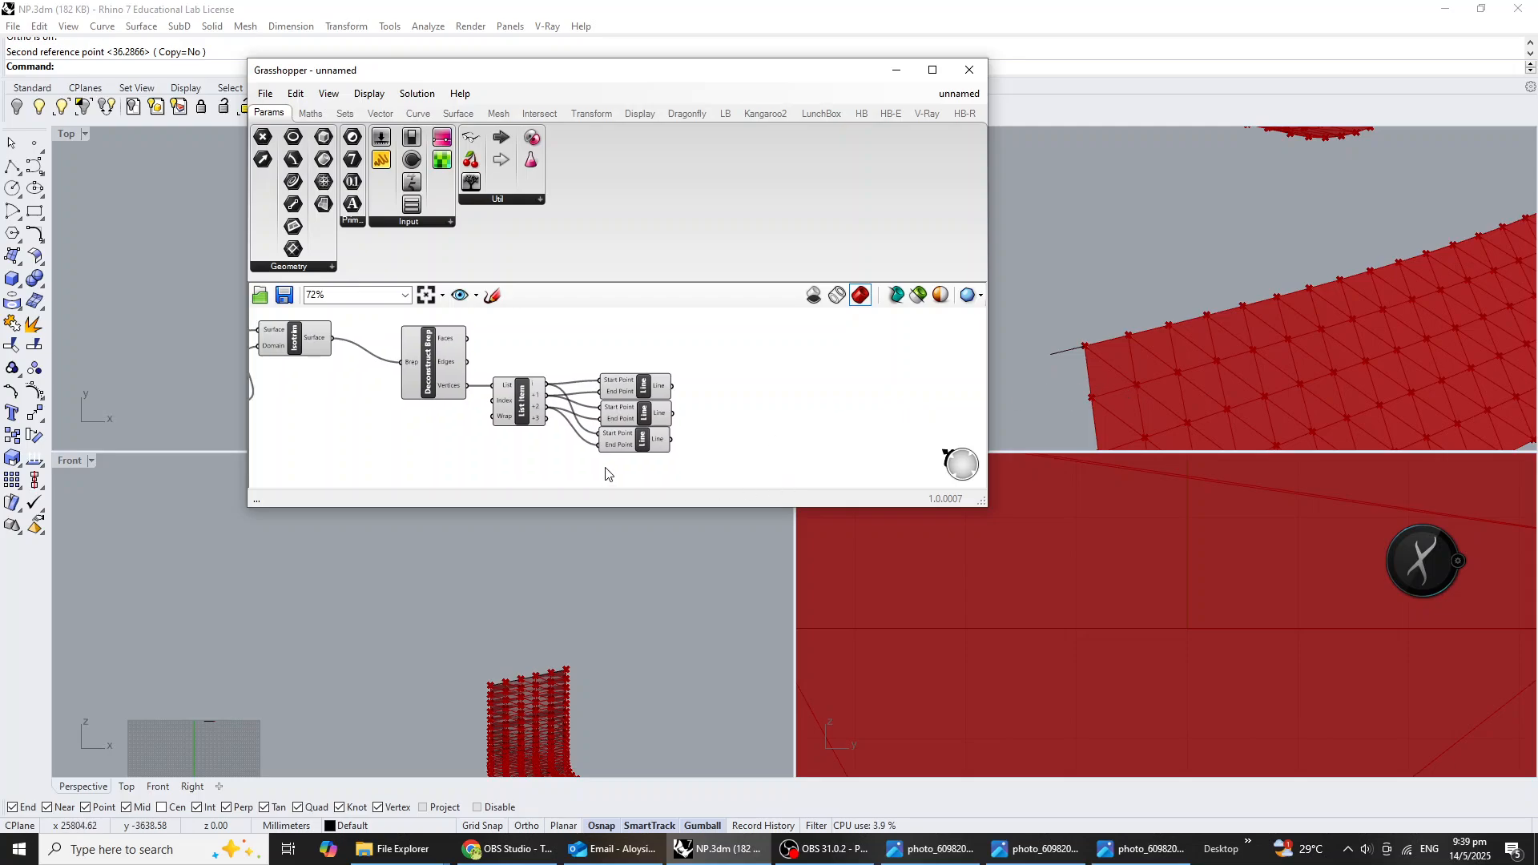
scroll(966, 326, down, 1)
scroll(1165, 234, down, 7)
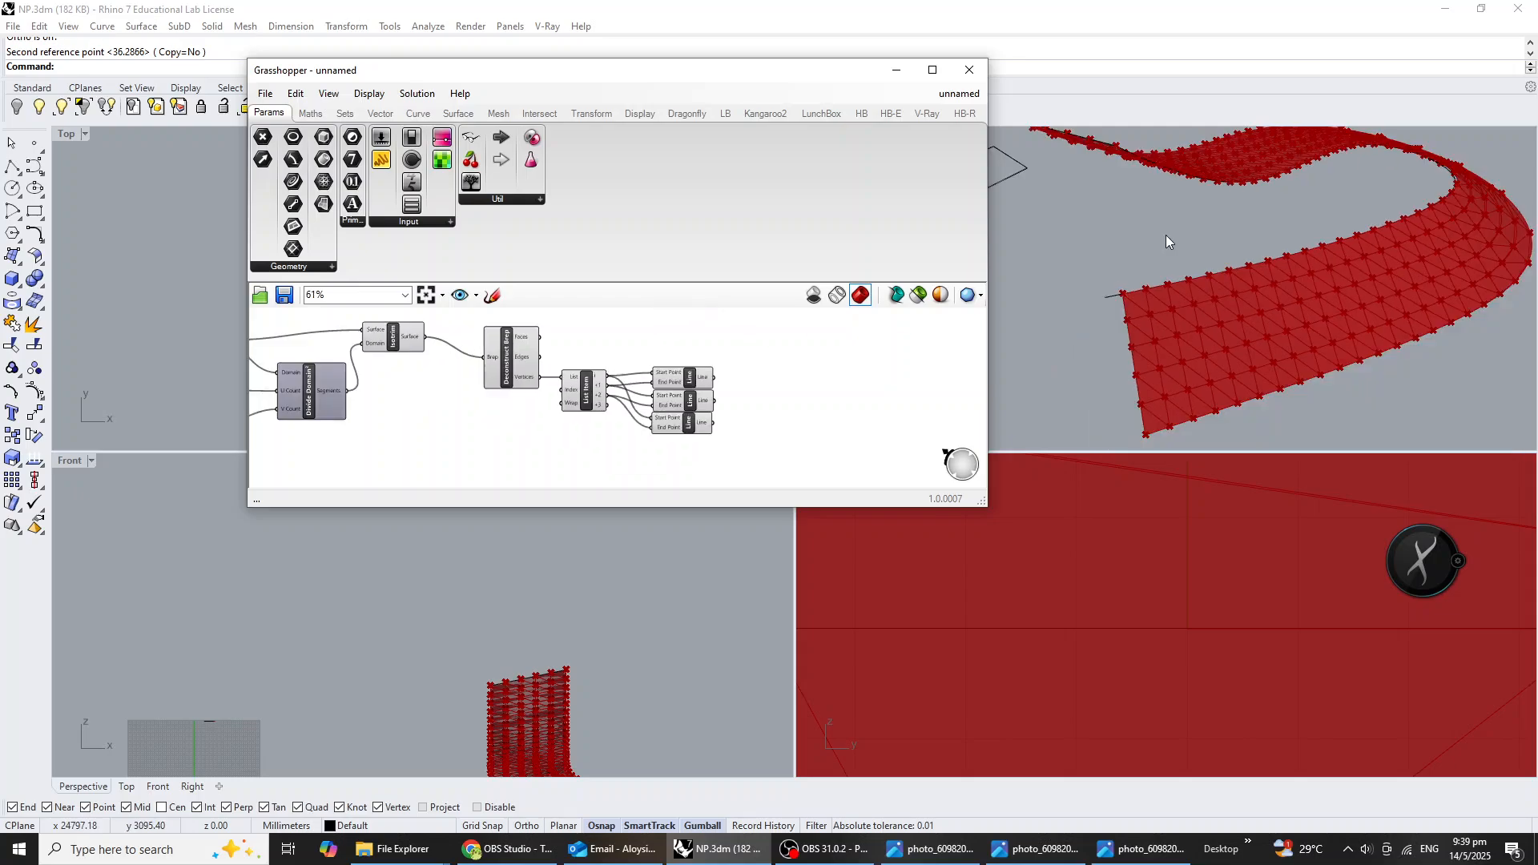
right_drag(1168, 239, 1255, 288)
scroll(1259, 199, up, 10)
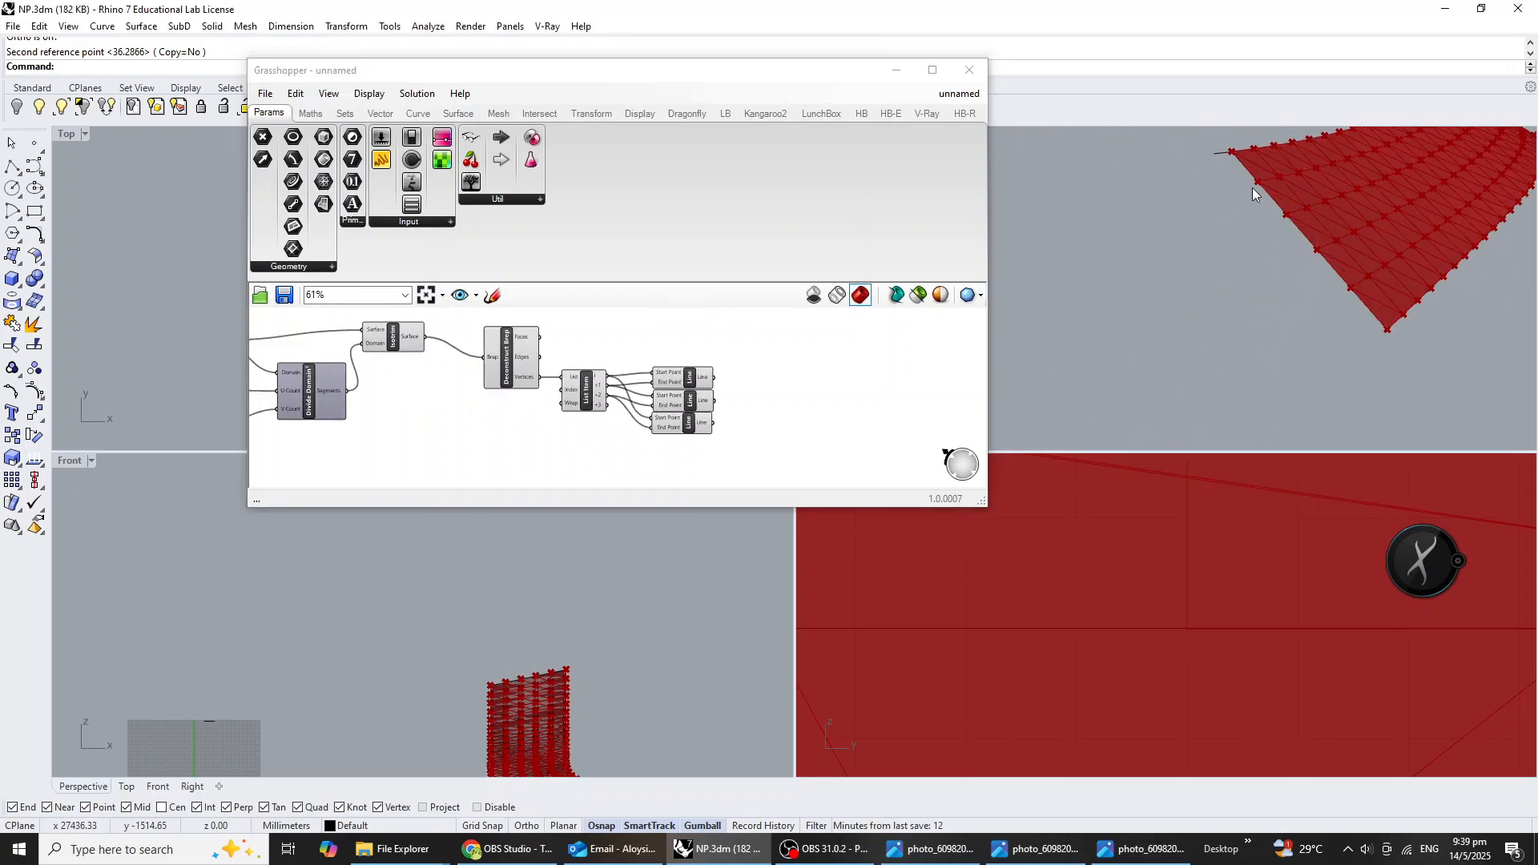
Move the three stacked Line components lower on the canvas, below the List Item component.
right_drag(1302, 204, 1294, 233)
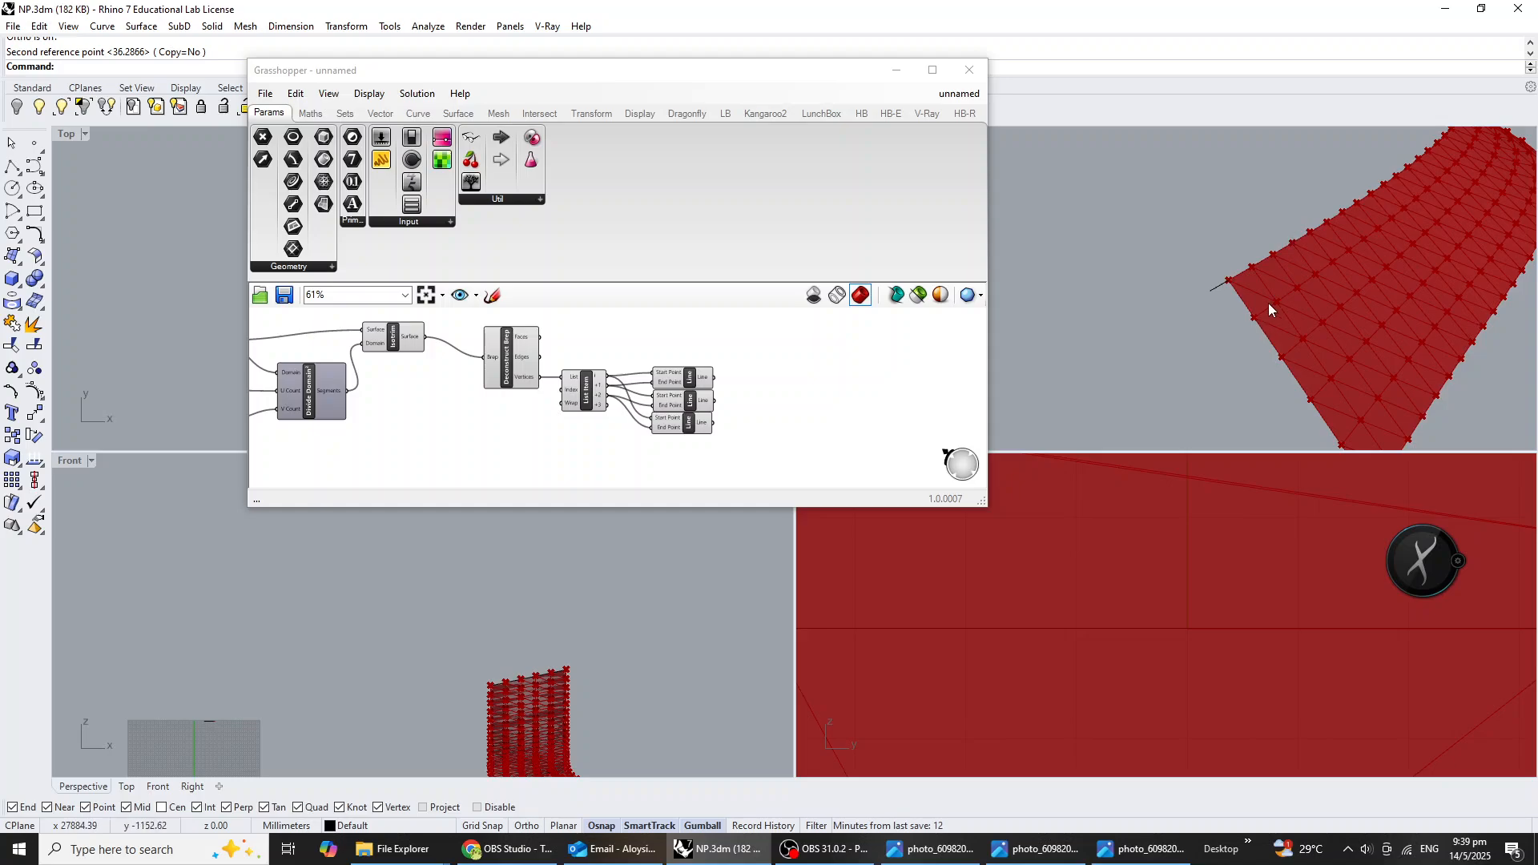
click(667, 446)
scroll(696, 443, up, 2)
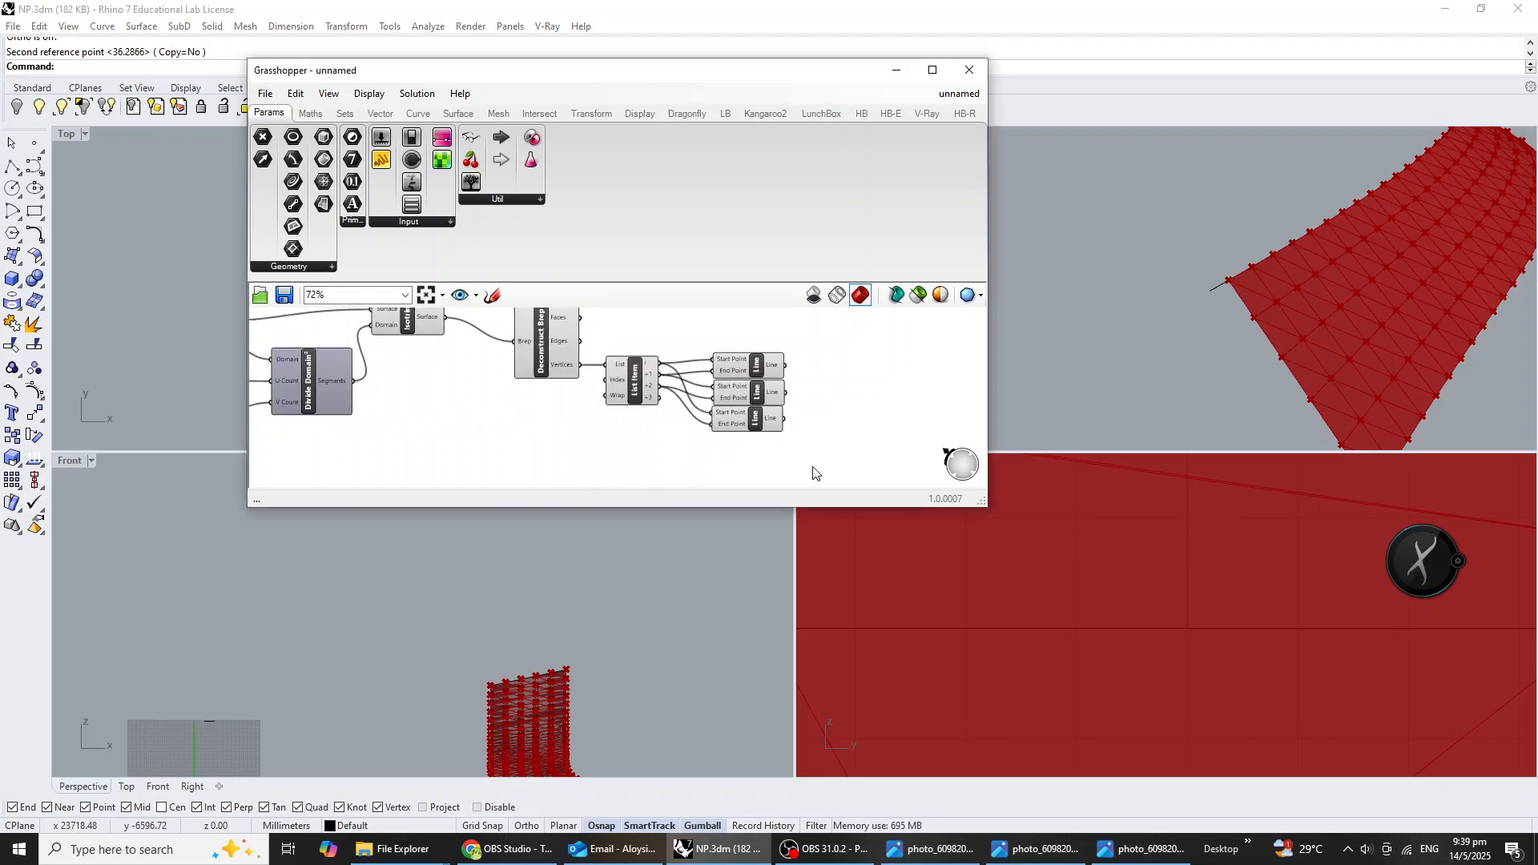
drag(815, 472, 752, 436)
click(828, 372)
right_drag(758, 431, 793, 429)
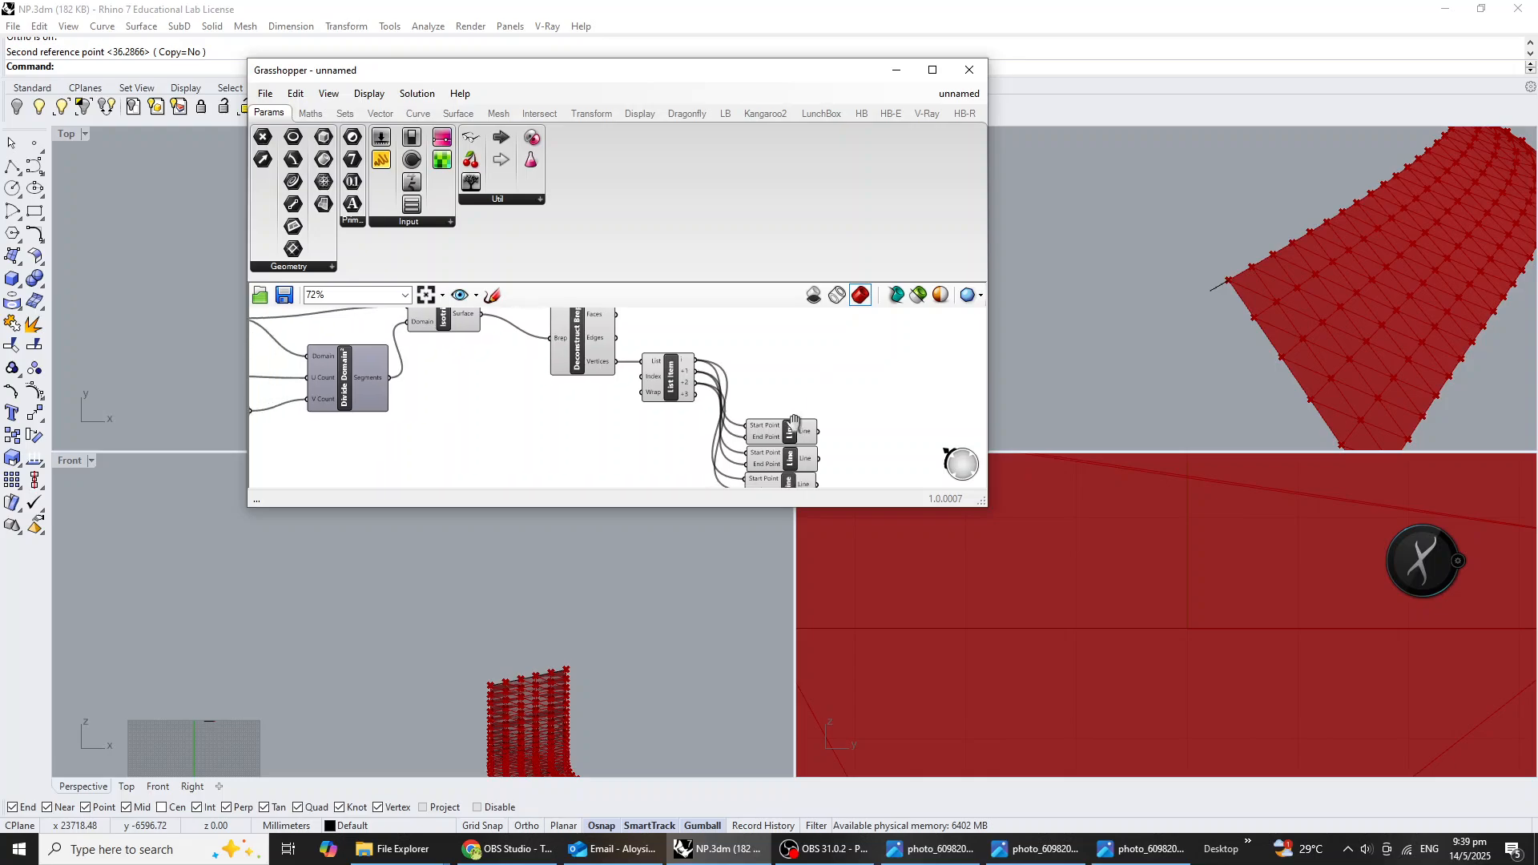
scroll(729, 387, up, 2)
right_drag(687, 374, 587, 393)
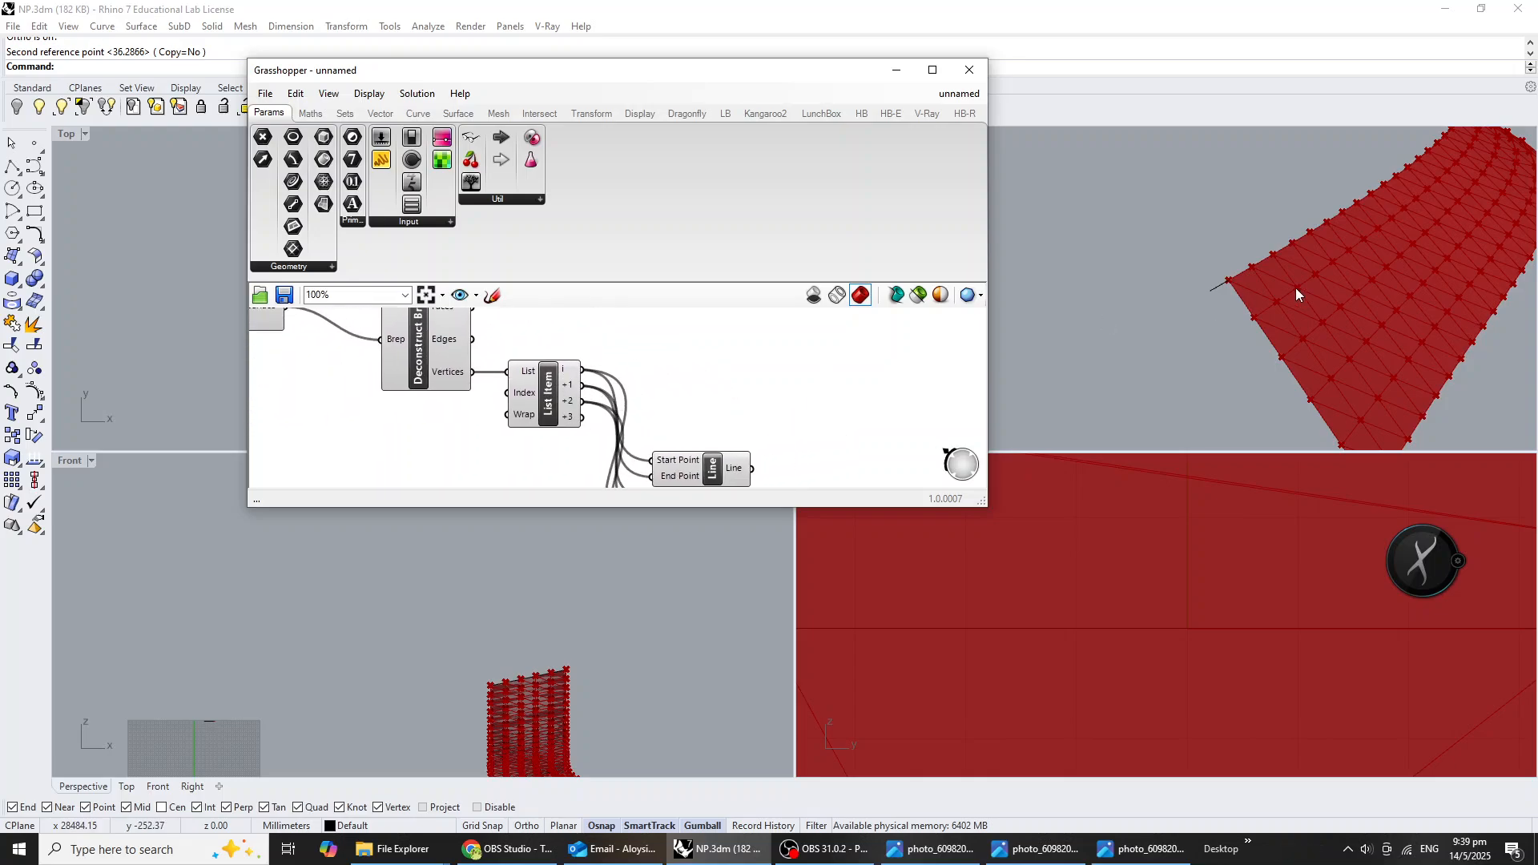
Add a Point On Curve component at 0.500 beside the third Line component and feed it that component's Line output.
scroll(1277, 304, up, 3)
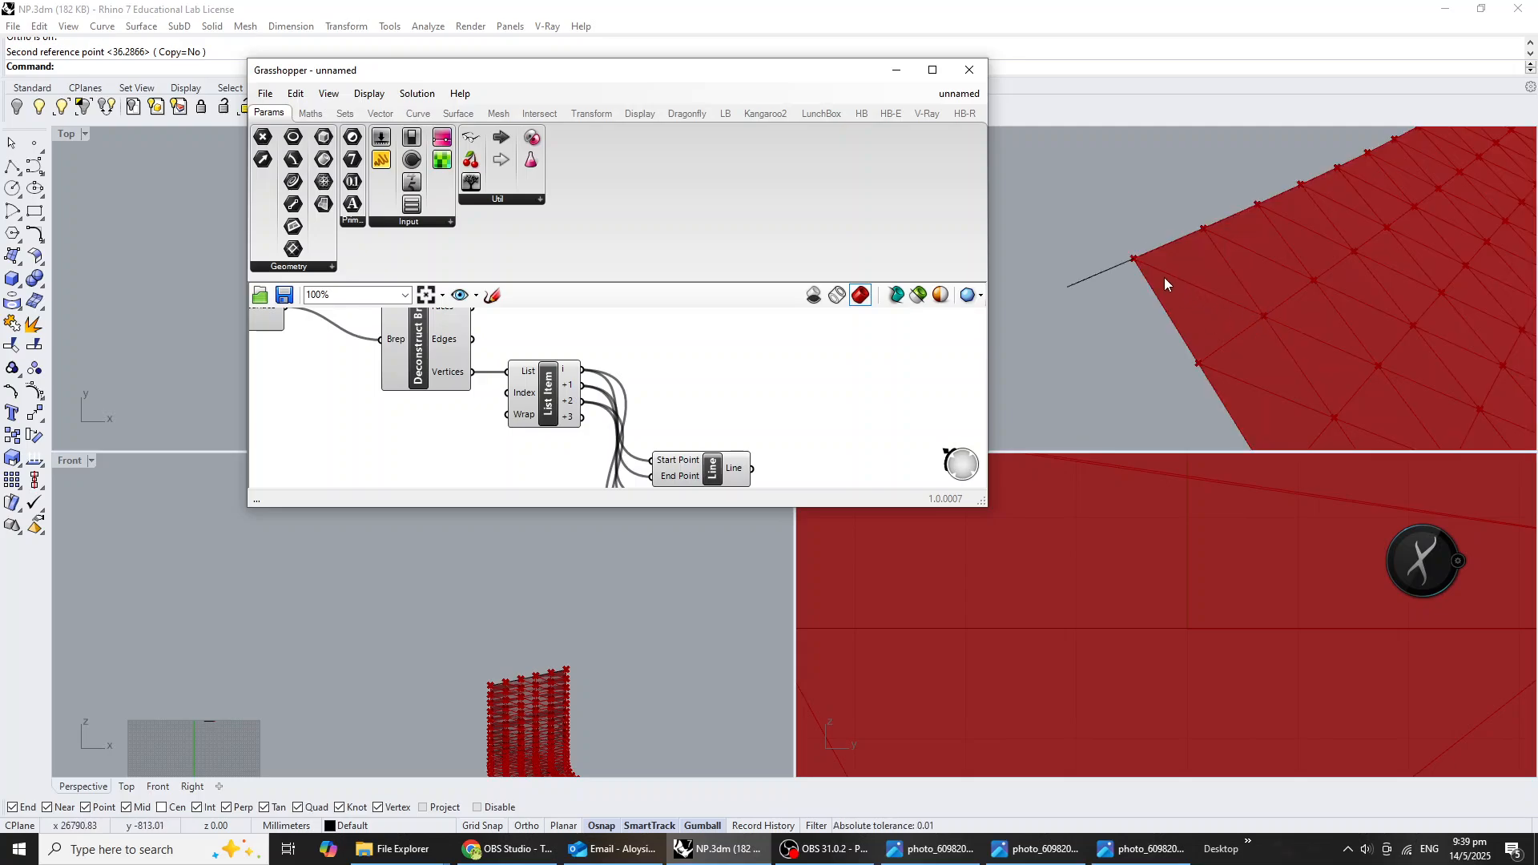
right_drag(820, 429, 793, 353)
scroll(761, 418, down, 1)
click(723, 443)
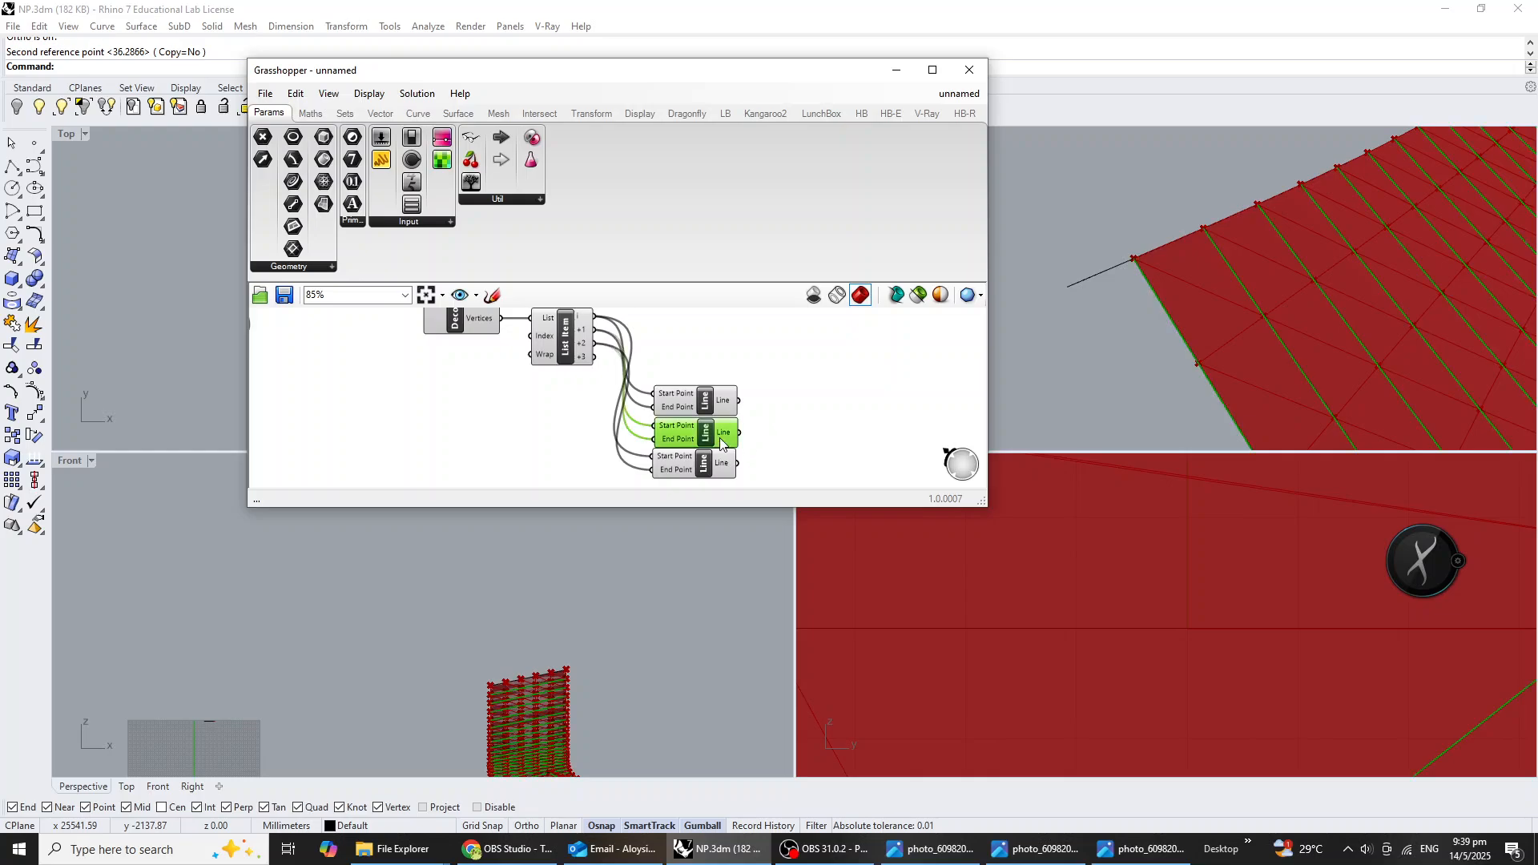
click(711, 473)
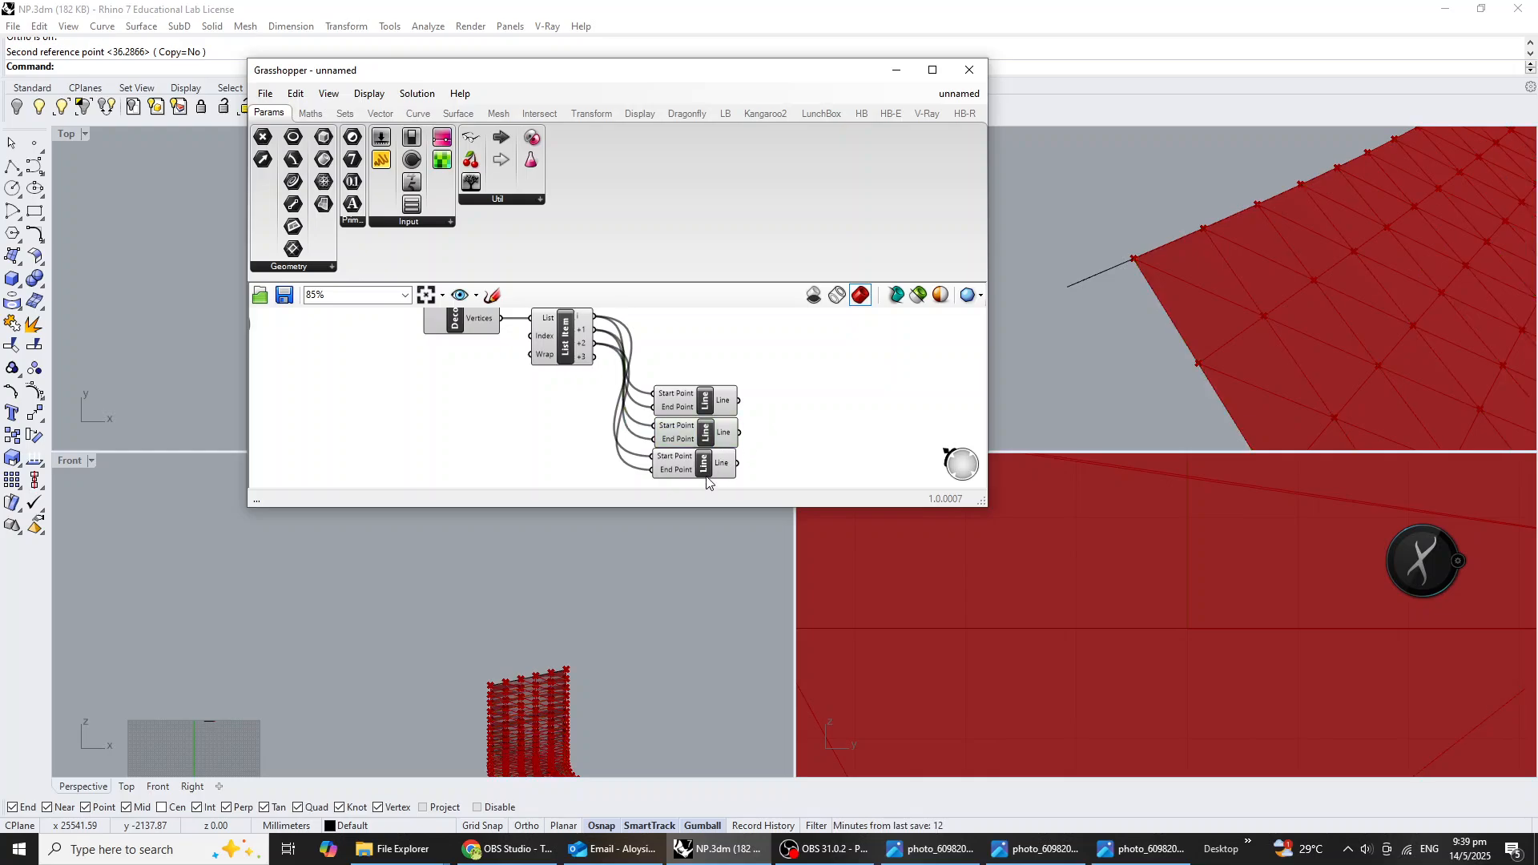
double_click(793, 460)
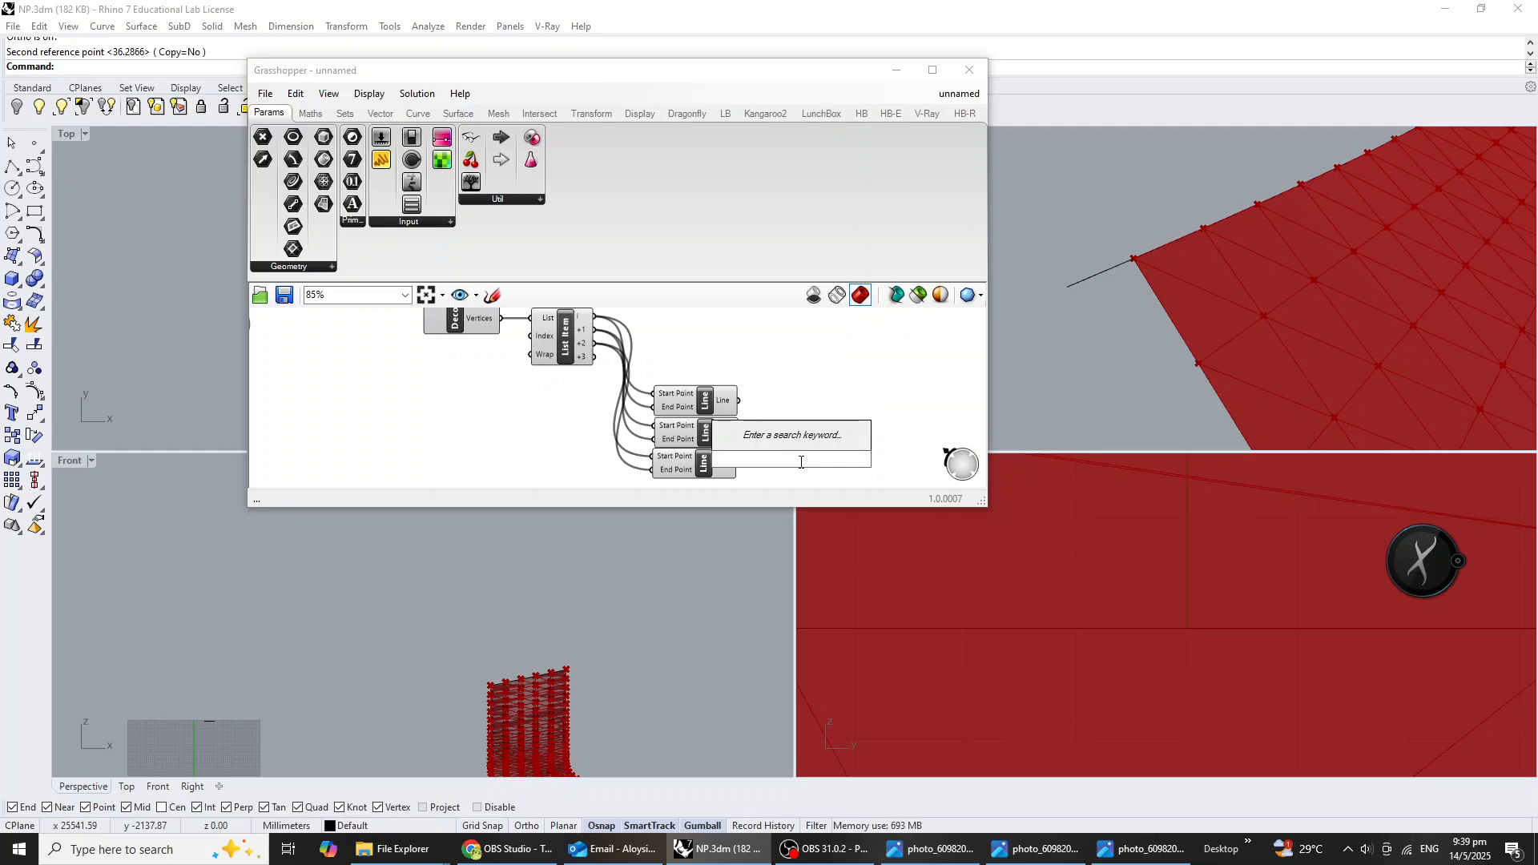
text(point on)
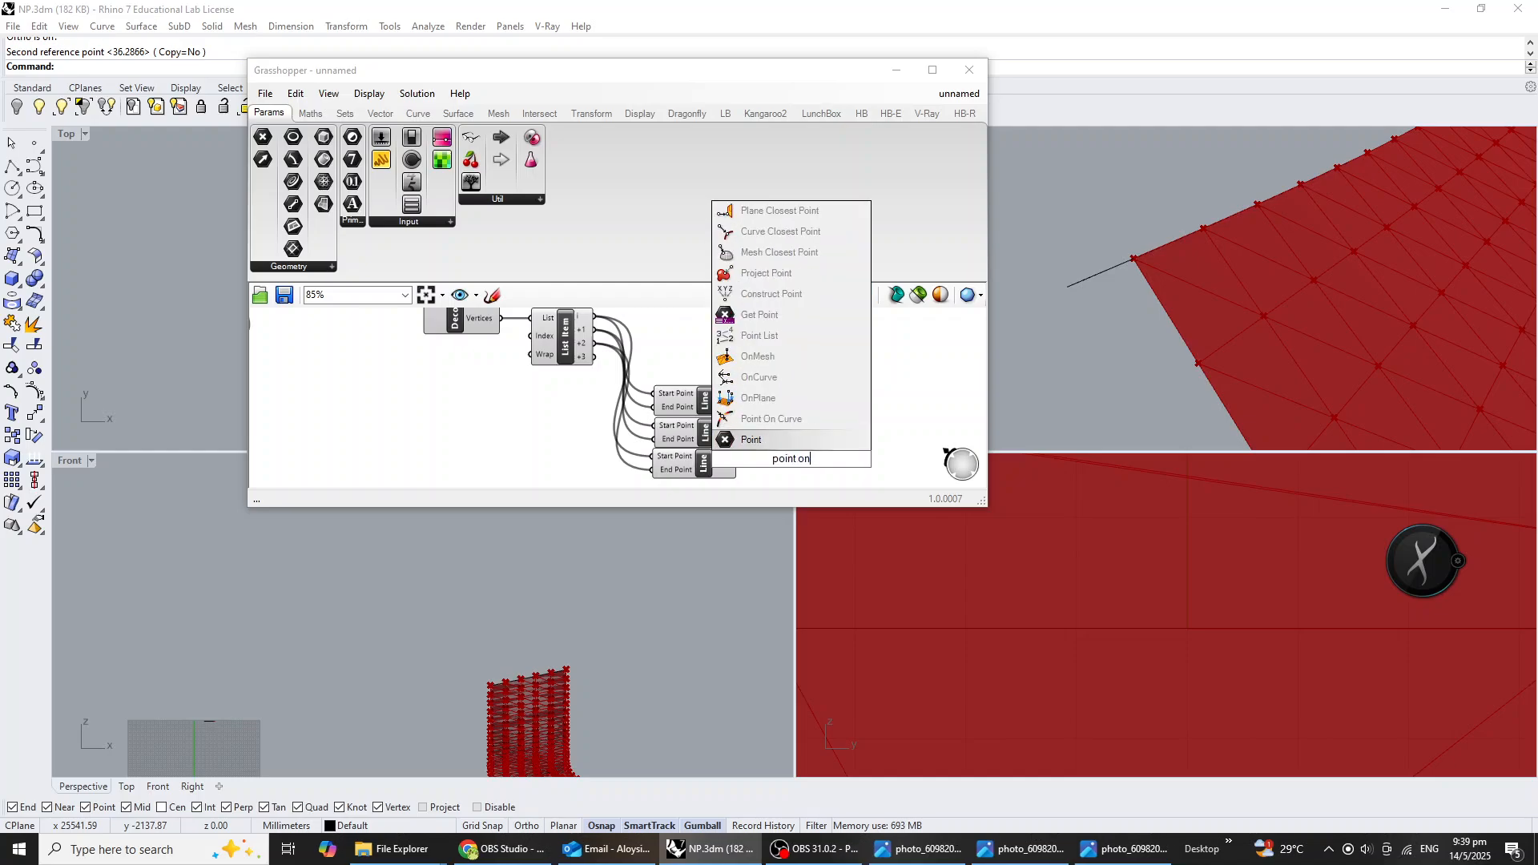
click(805, 419)
drag(737, 463, 752, 459)
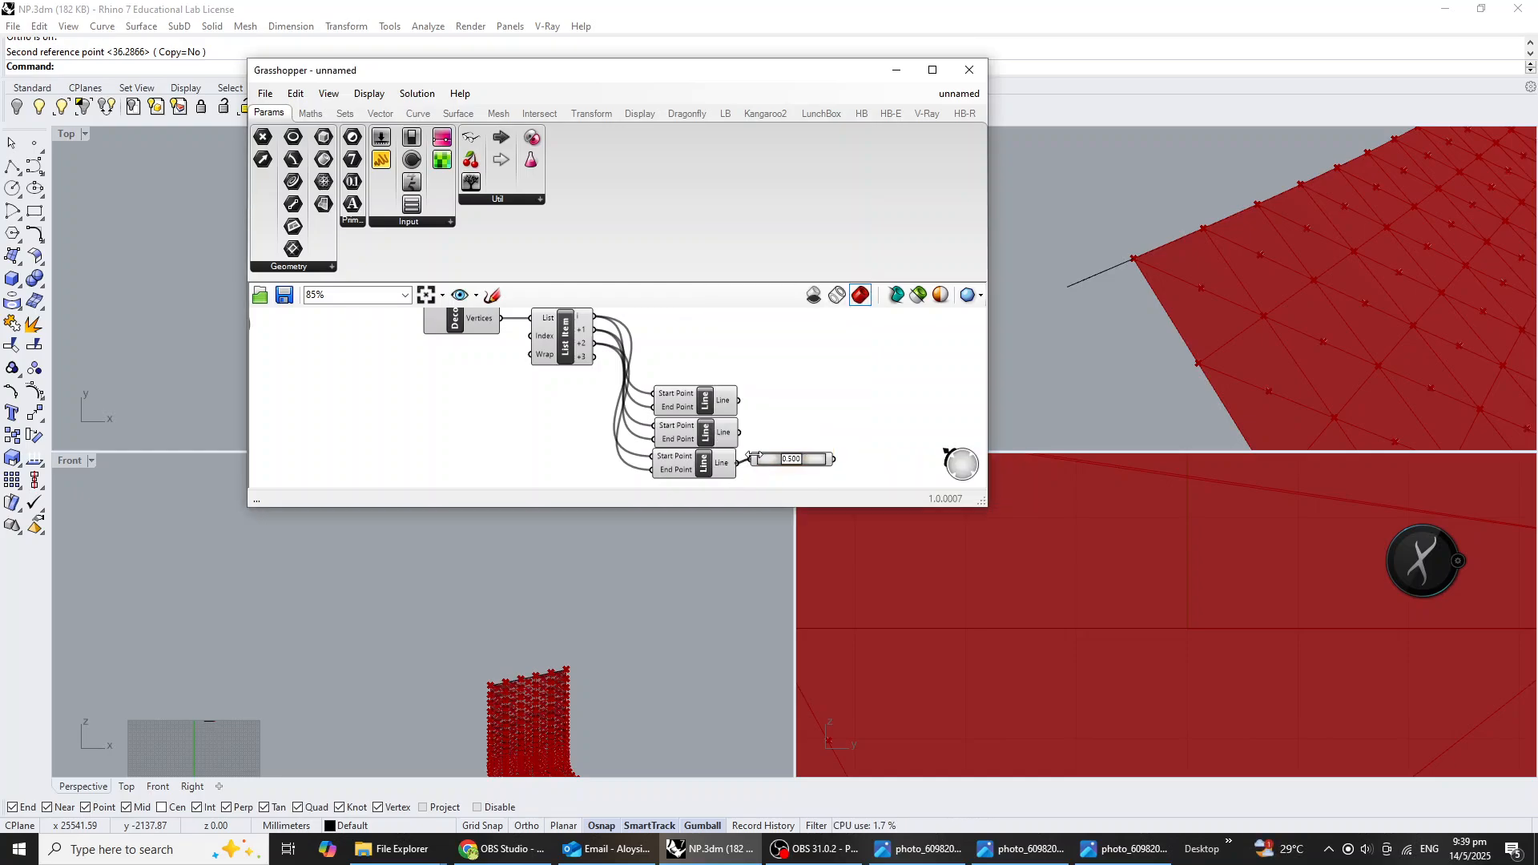
click(801, 462)
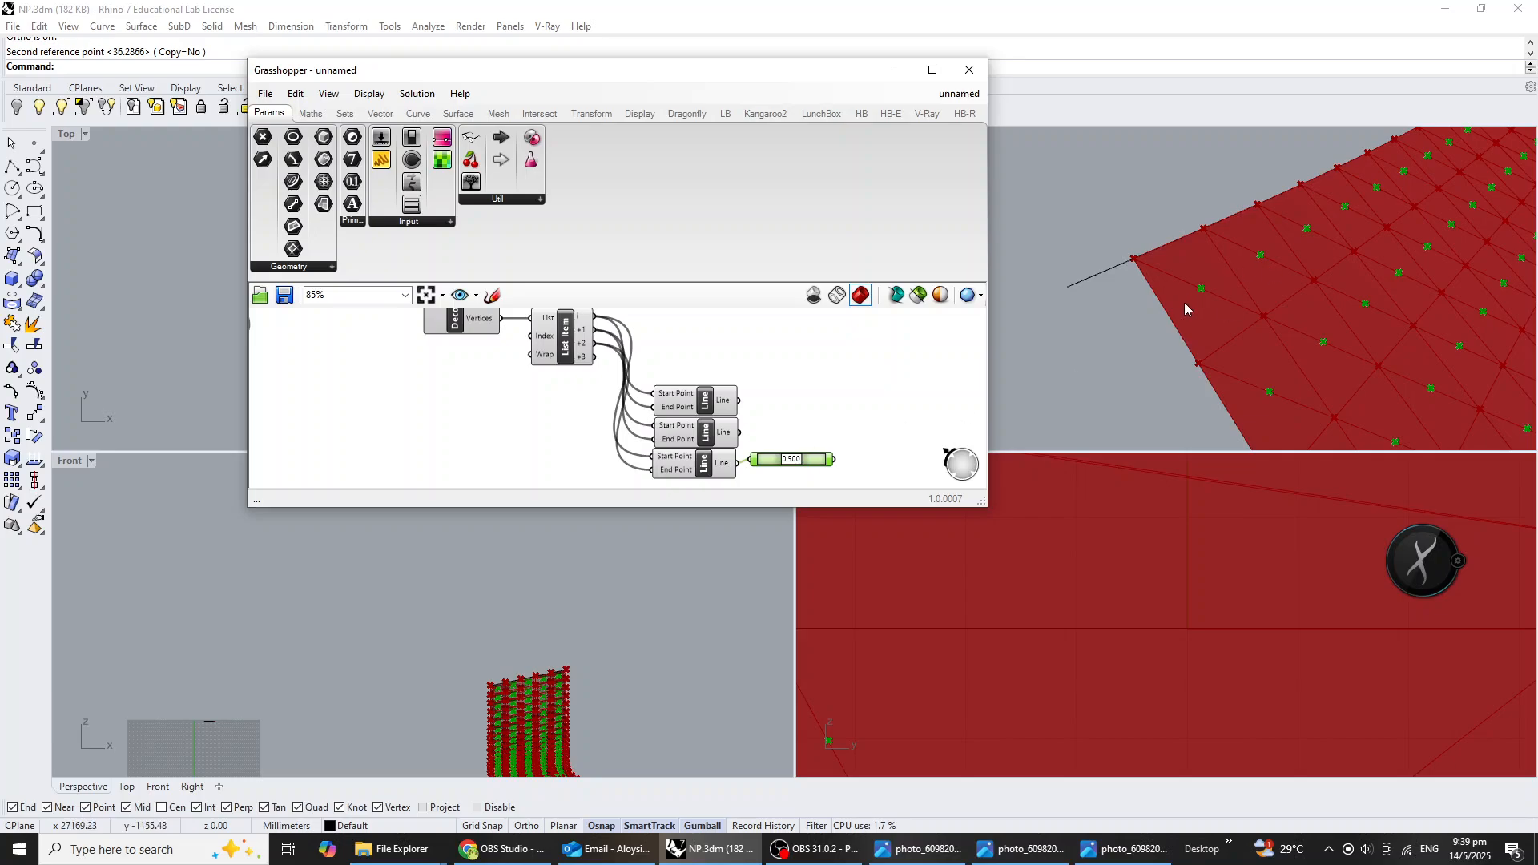
right_drag(890, 431, 845, 419)
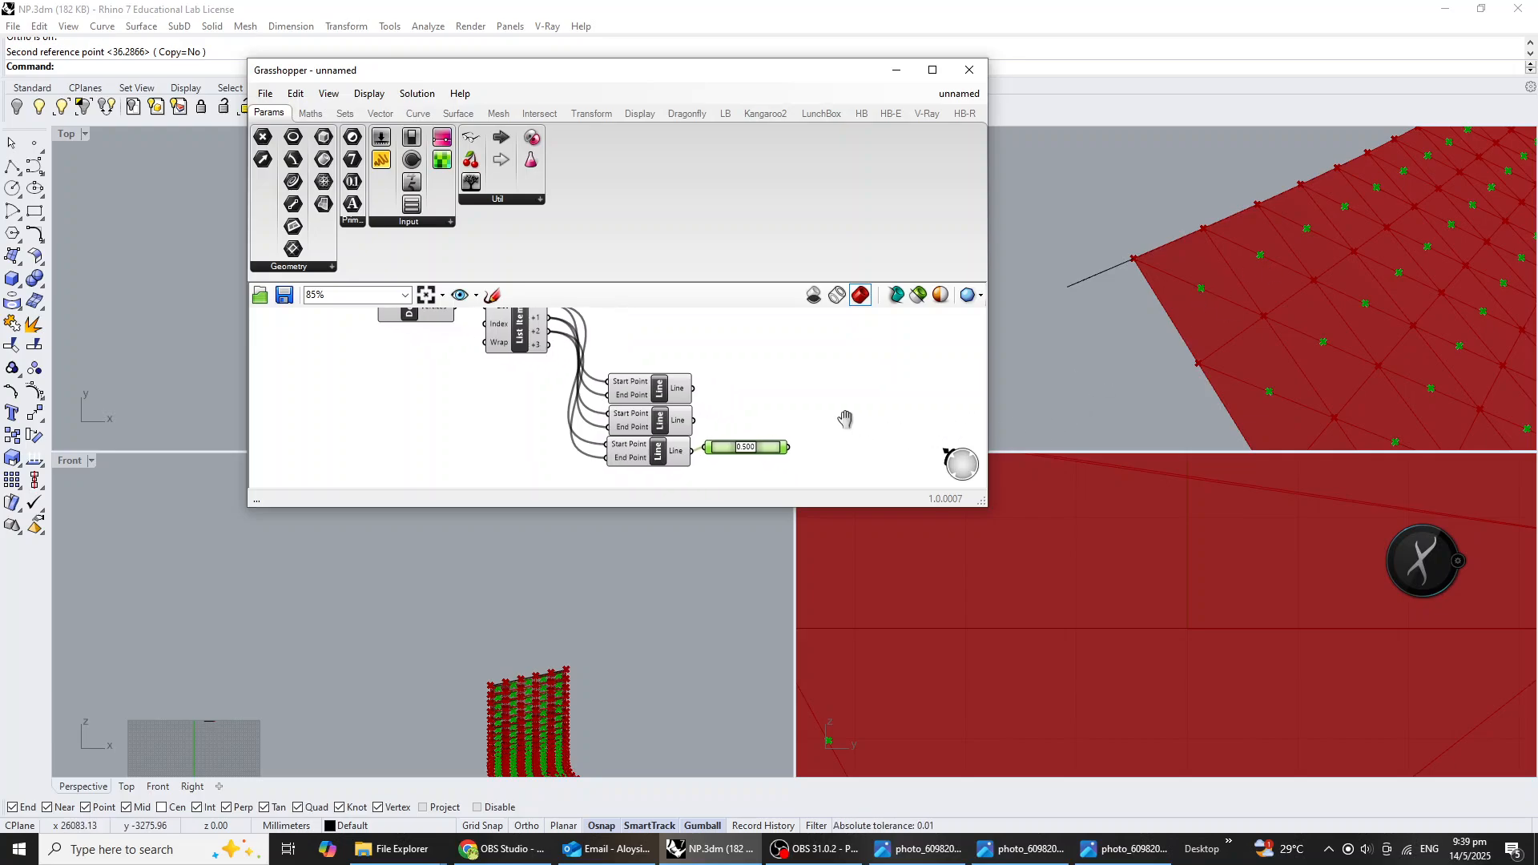
drag(761, 458, 777, 462)
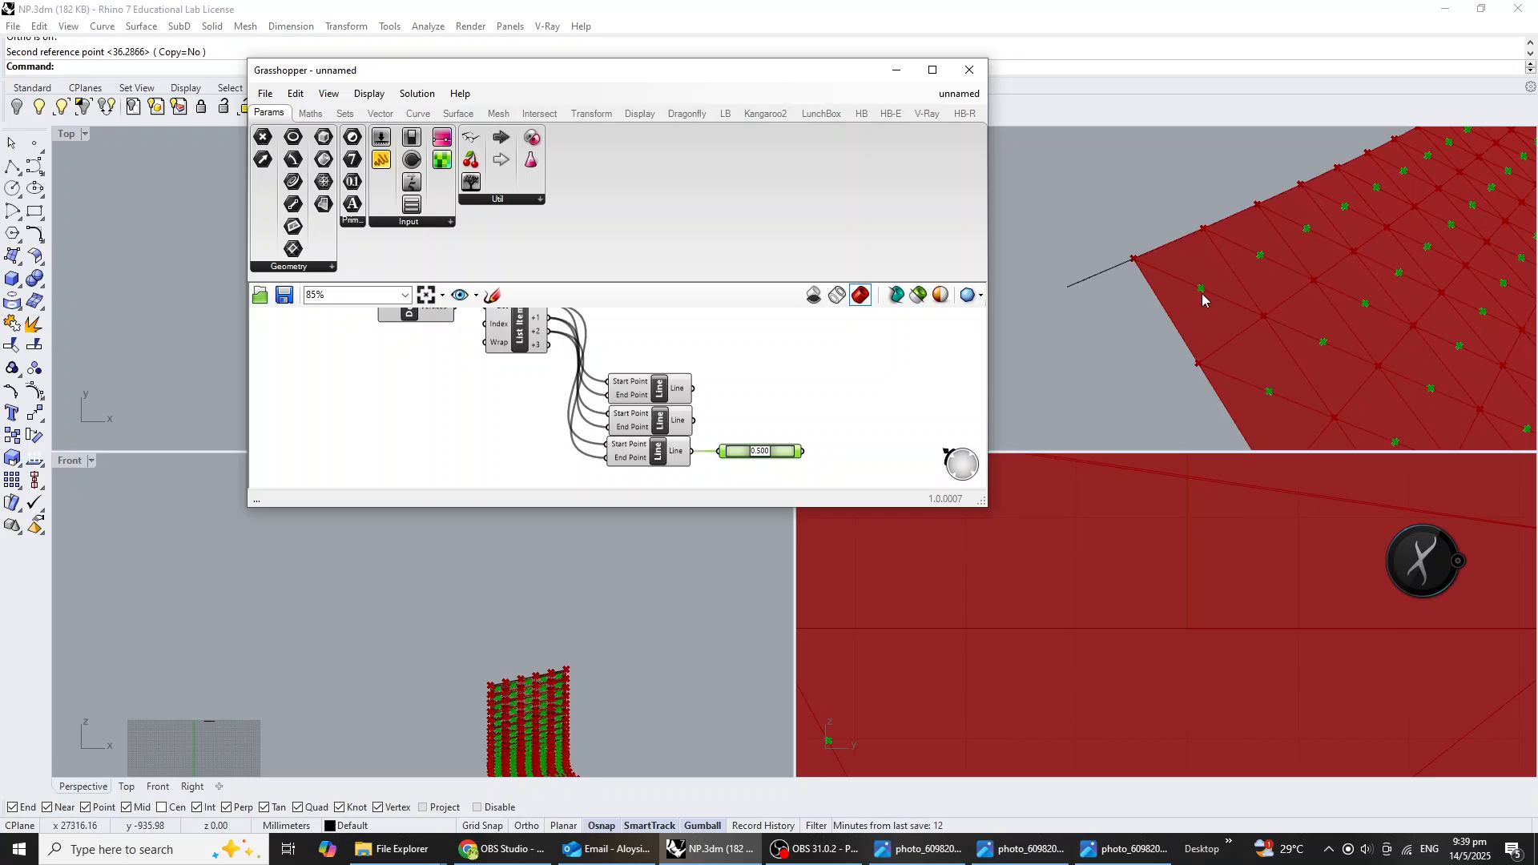
mouse_move(872, 438)
right_down()
mouse_move(871, 451)
mouse_move(851, 436)
right_up()
click(862, 449)
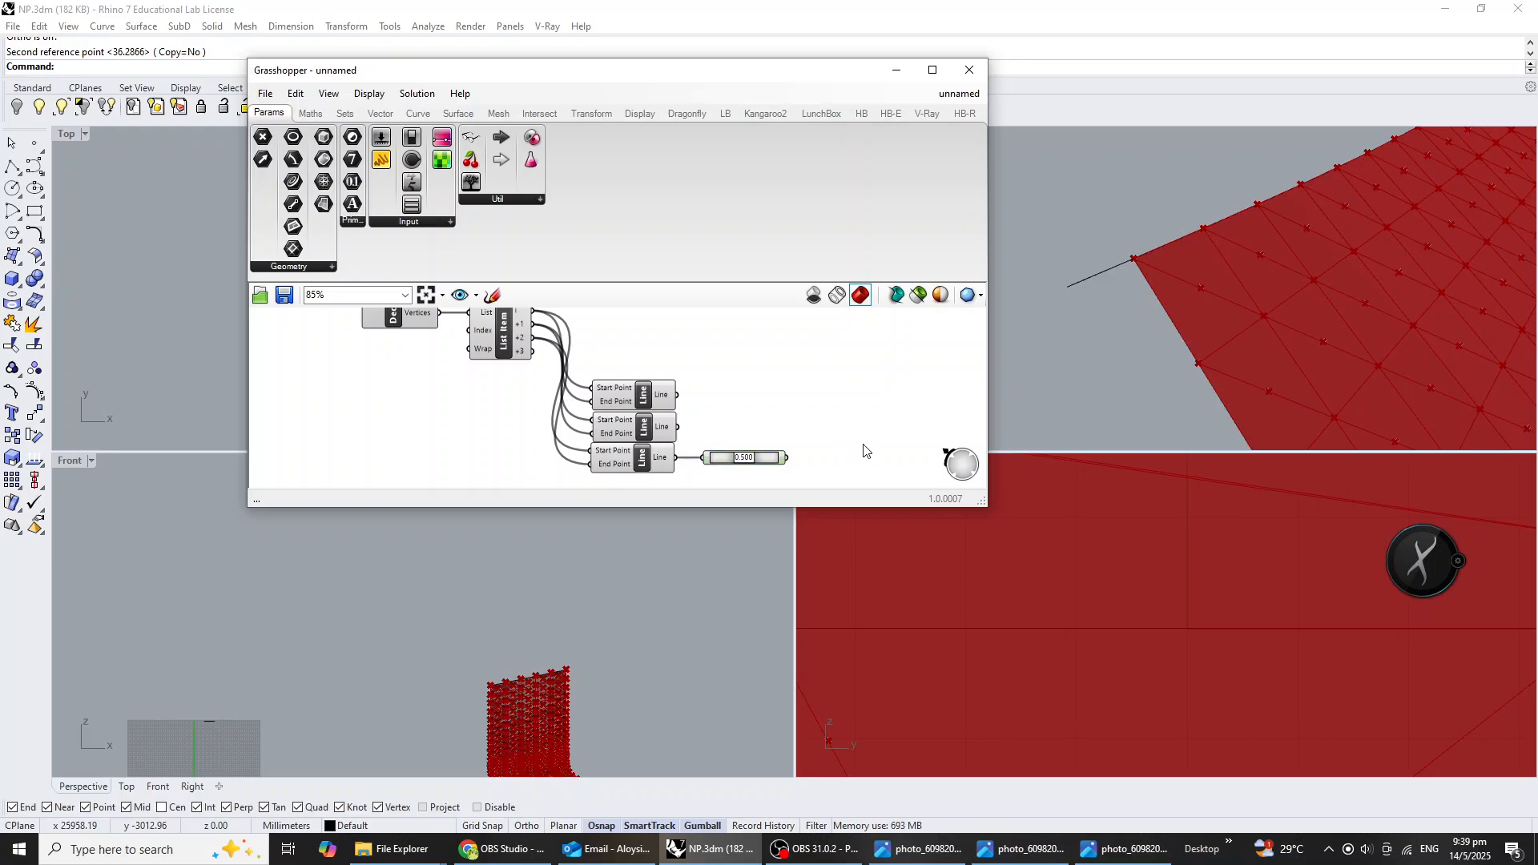
double_click(862, 449)
text(vect)
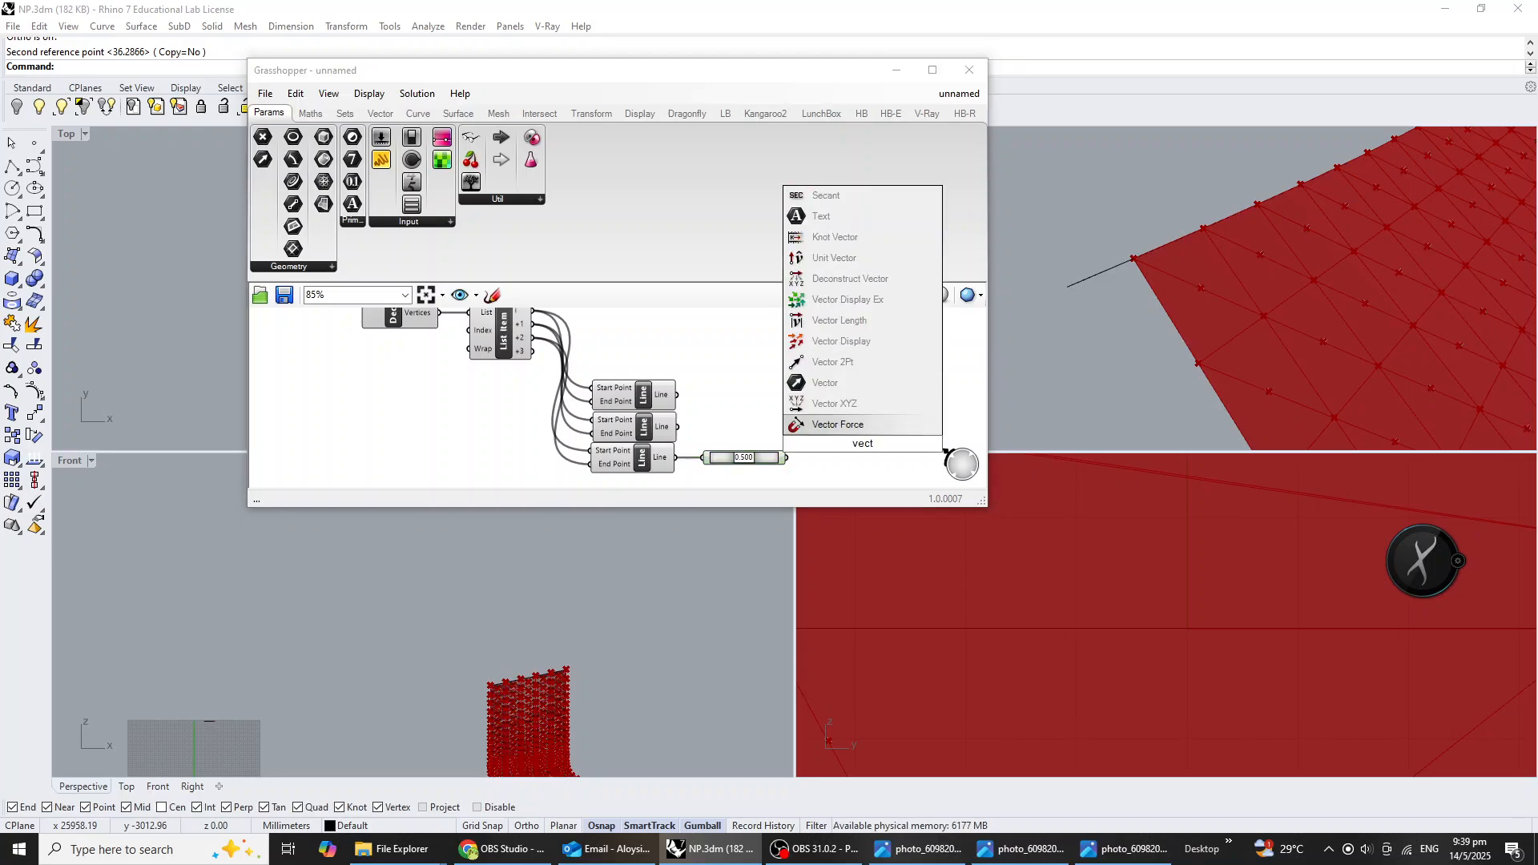
click(878, 342)
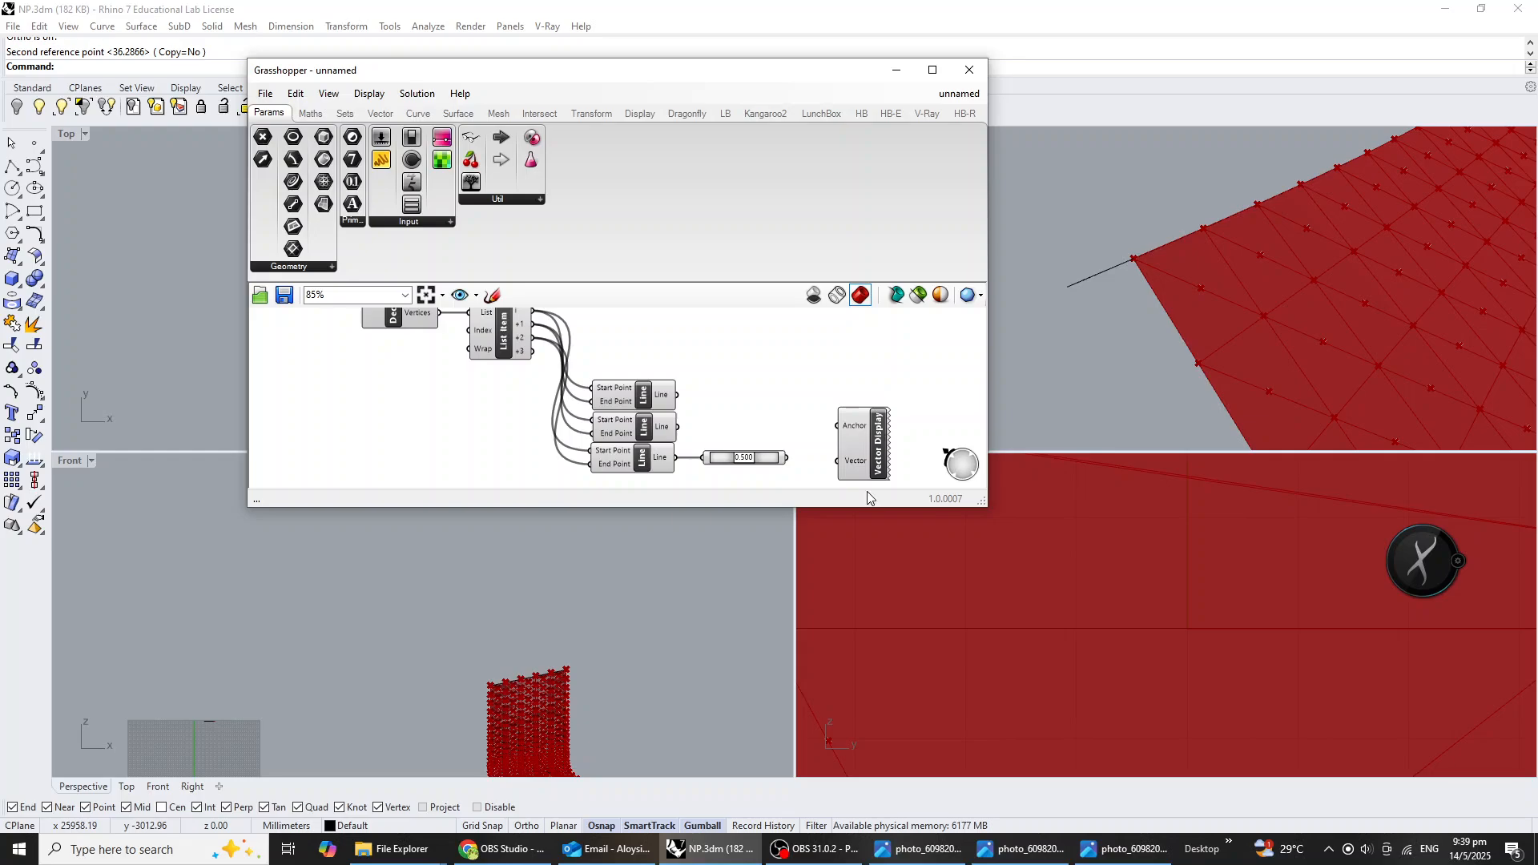
click(861, 447)
key(Delete)
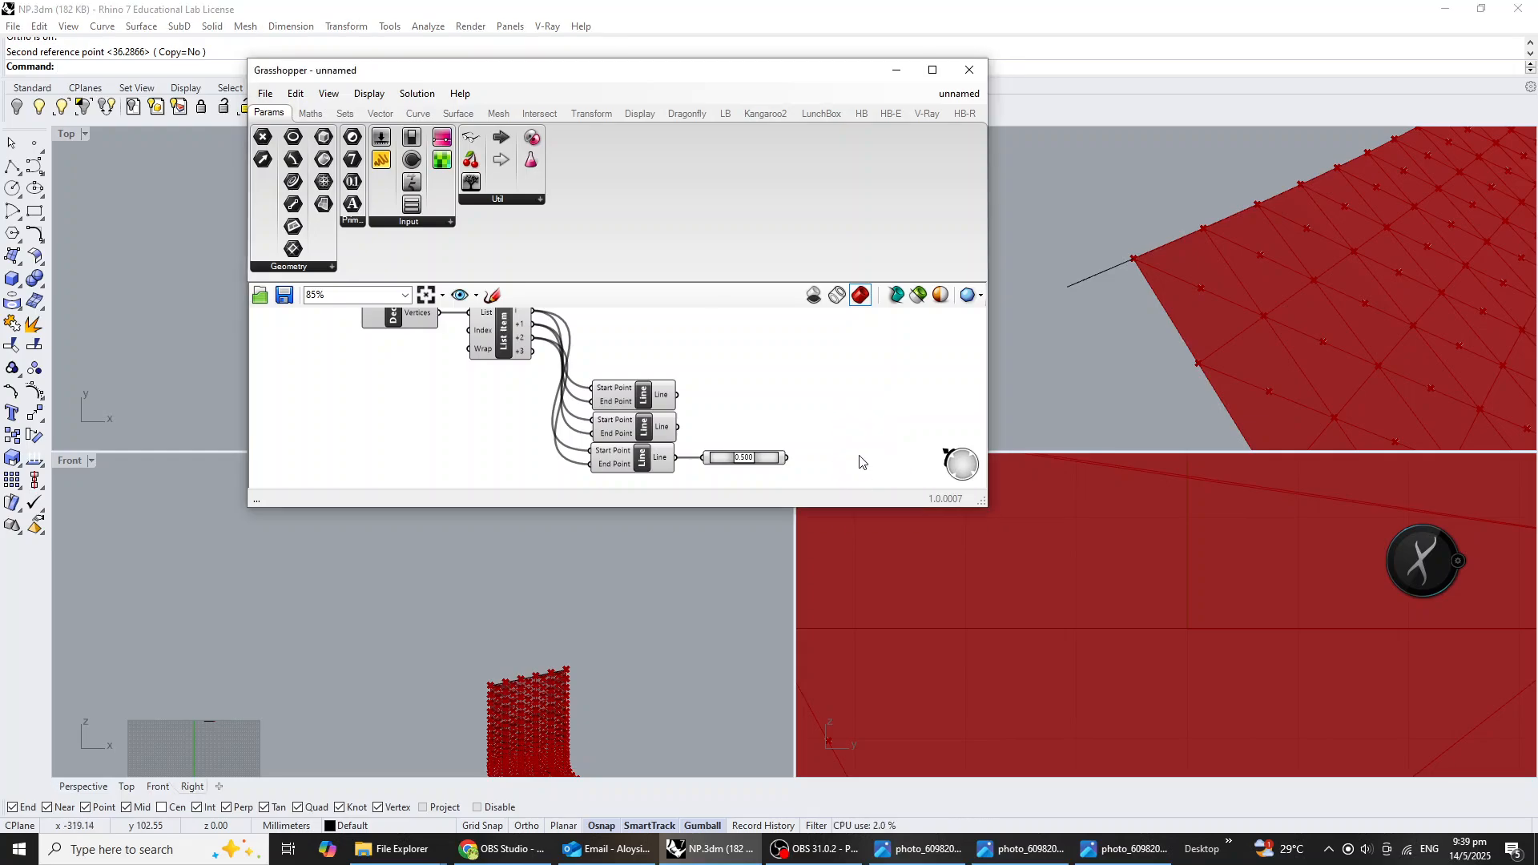
Add a Vector 2Pt component with the Point On Curve output as Point A and List Item output +2 as Point B.
double_click(859, 462)
text(vect)
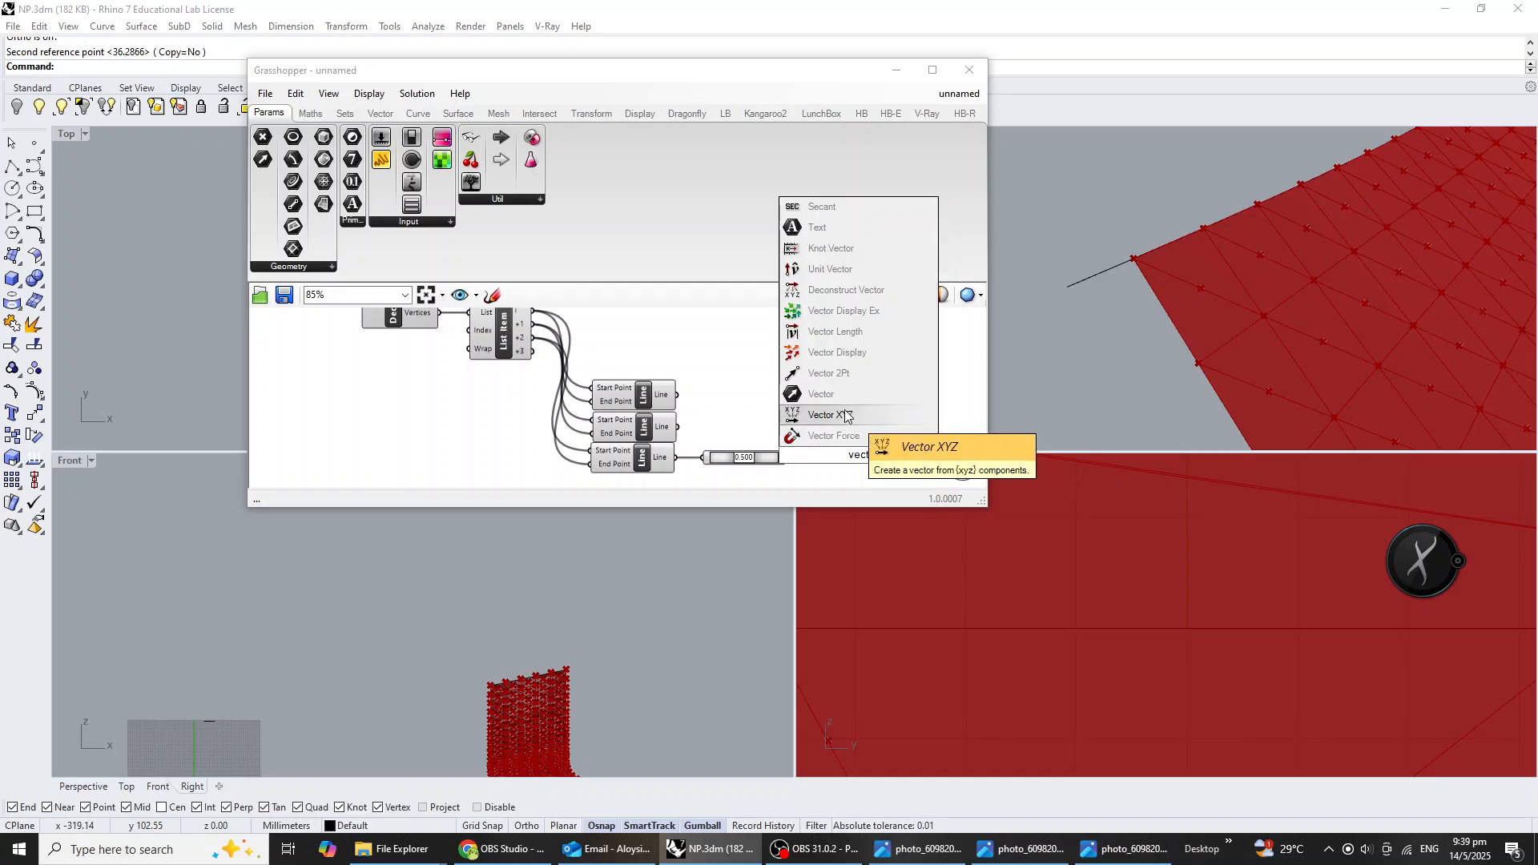
click(841, 374)
drag(788, 460, 535, 341)
right_drag(883, 425, 871, 374)
drag(855, 422, 853, 430)
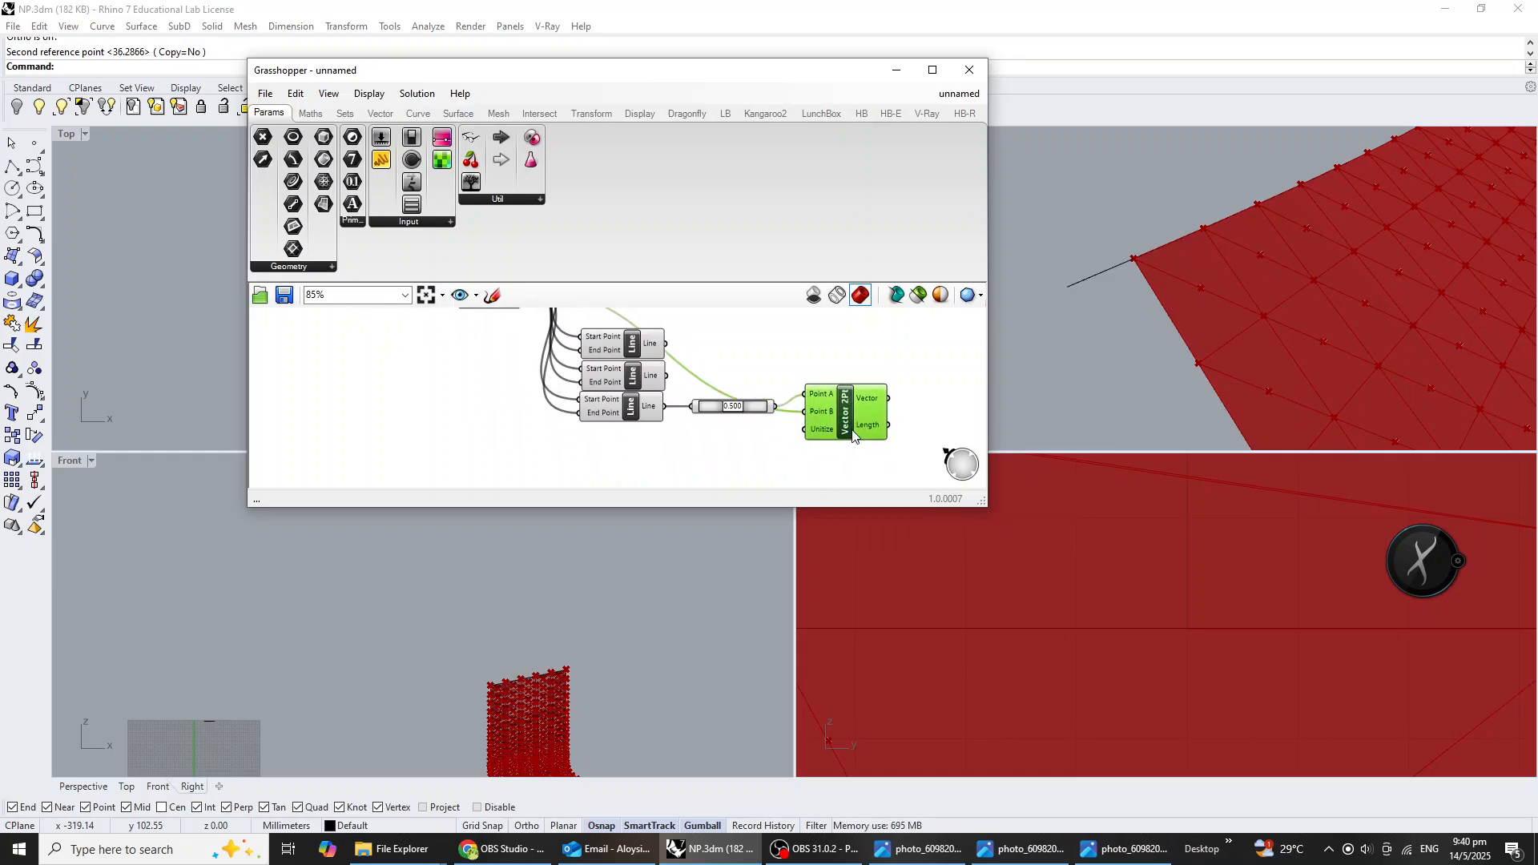
scroll(853, 433, down, 3)
click(817, 427)
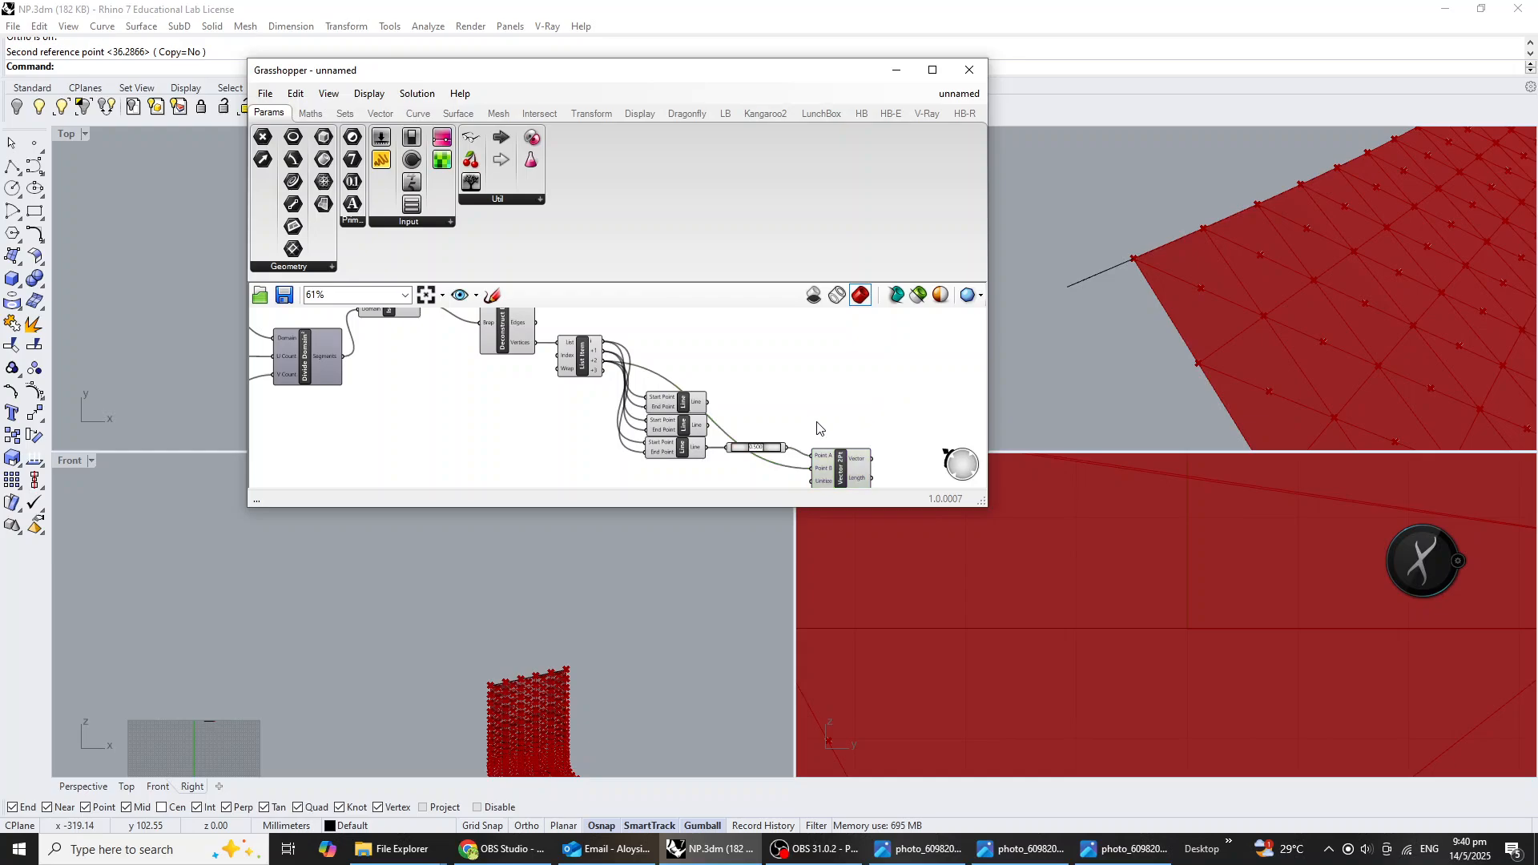
right_drag(818, 429, 828, 409)
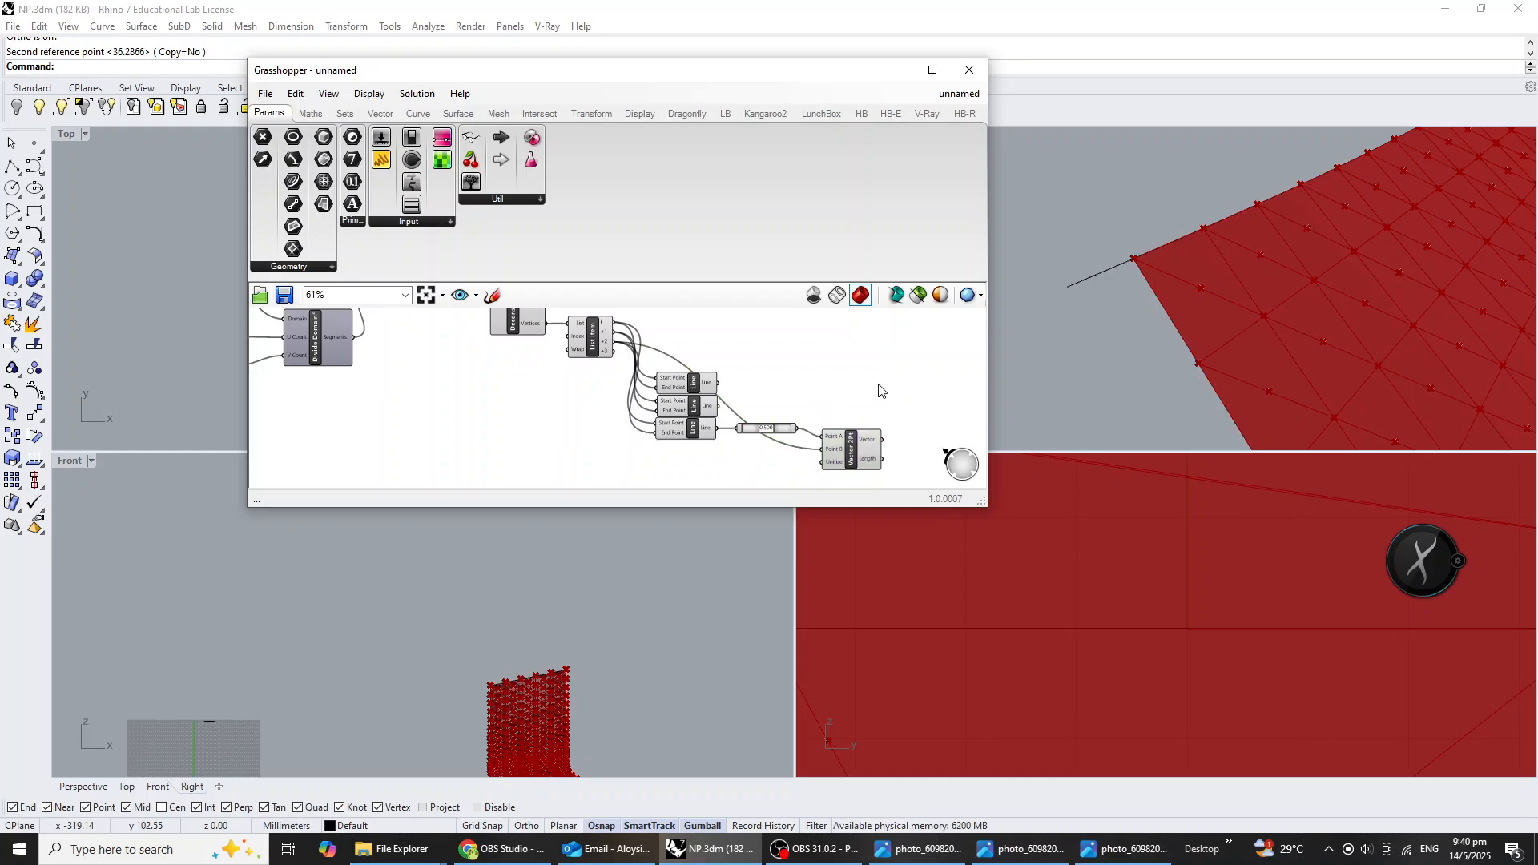
Duplicate the Vector 2Pt component, wire List Item output +1 to the copy's Point B, and align it below the original.
click(857, 454)
key(ctrl+c)
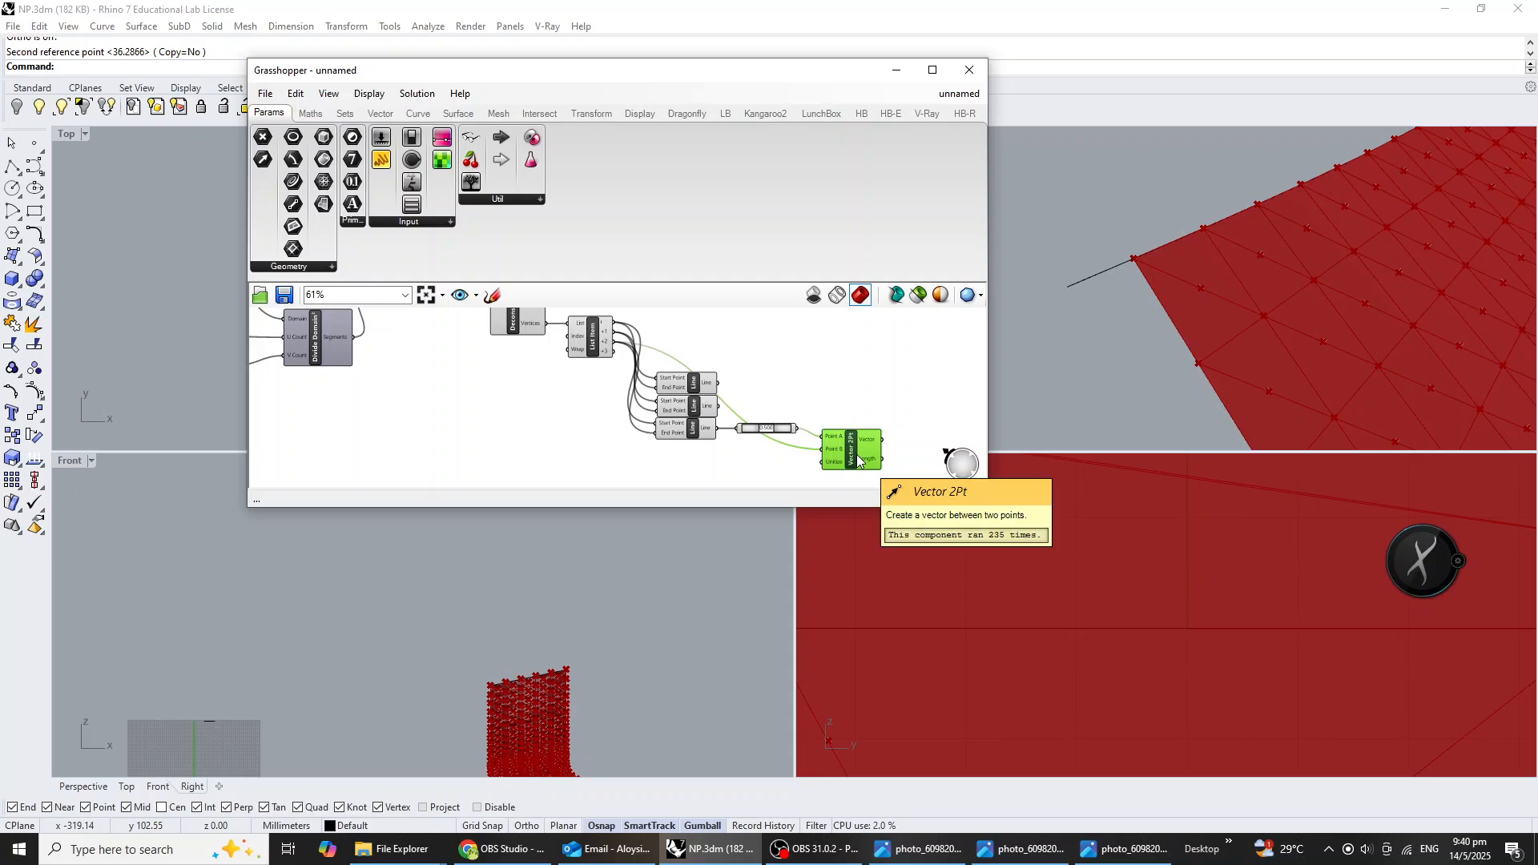
key(ctrl+v)
drag(857, 454, 844, 488)
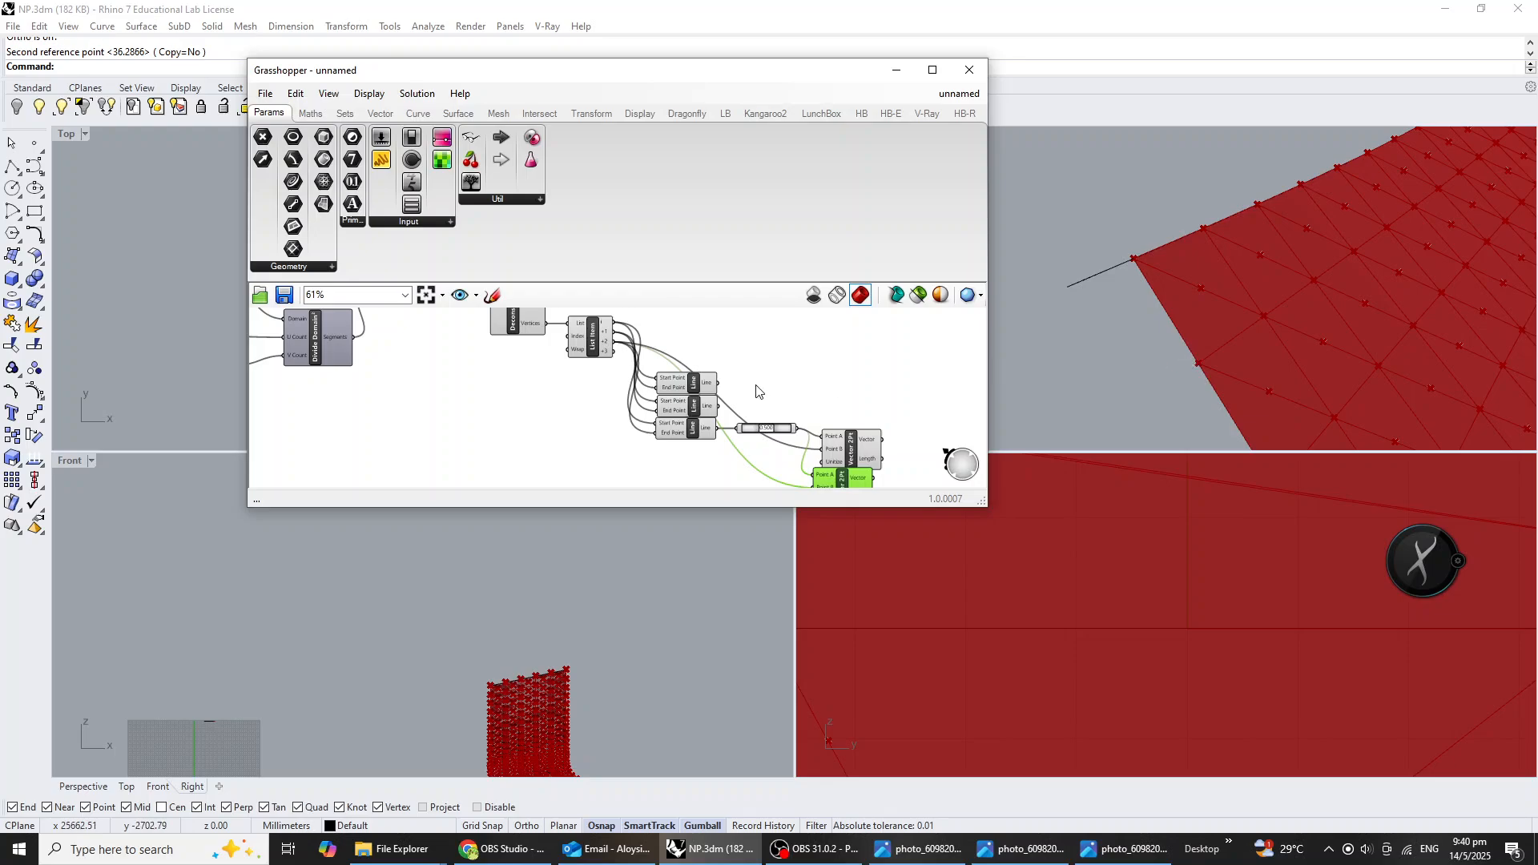
drag(615, 331, 809, 487)
right_drag(805, 481, 772, 428)
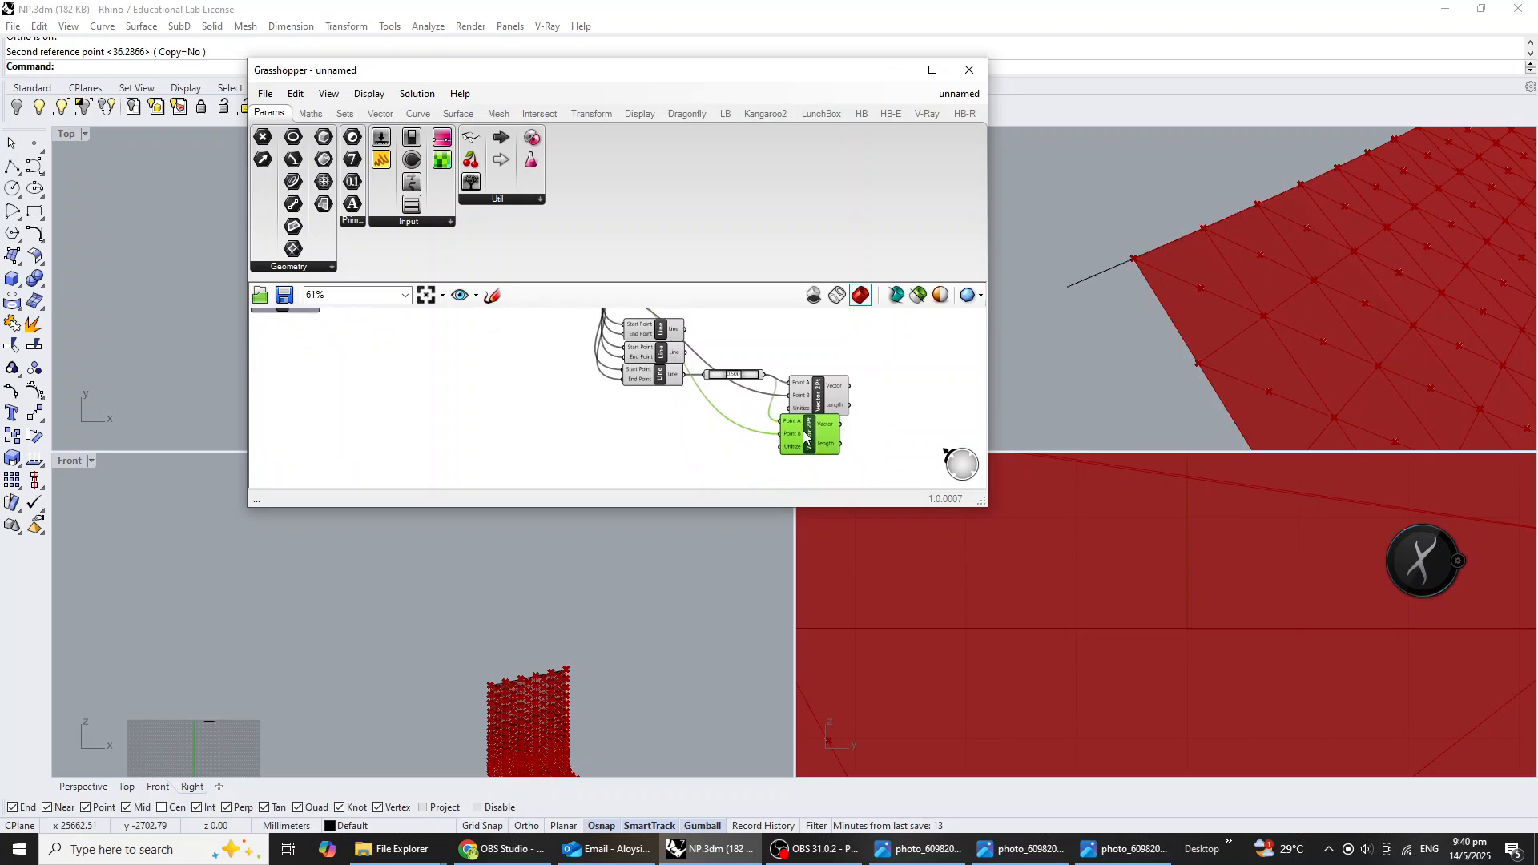
drag(806, 434, 814, 439)
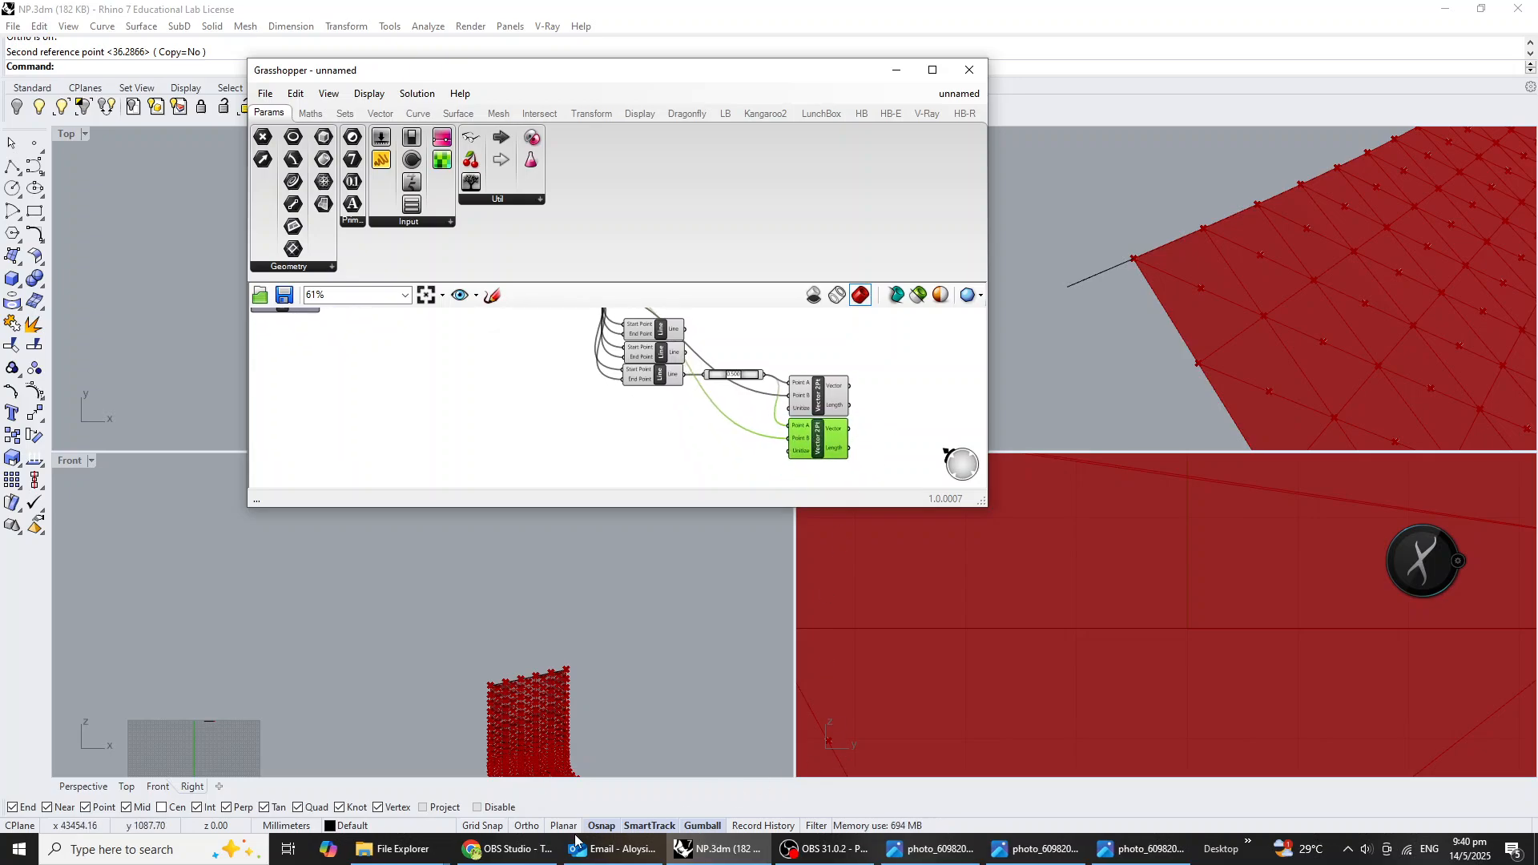
Switch to Chrome, search Google Images for "cross product", and open the diagram of C = A×B with the plane of A and B.
click(505, 849)
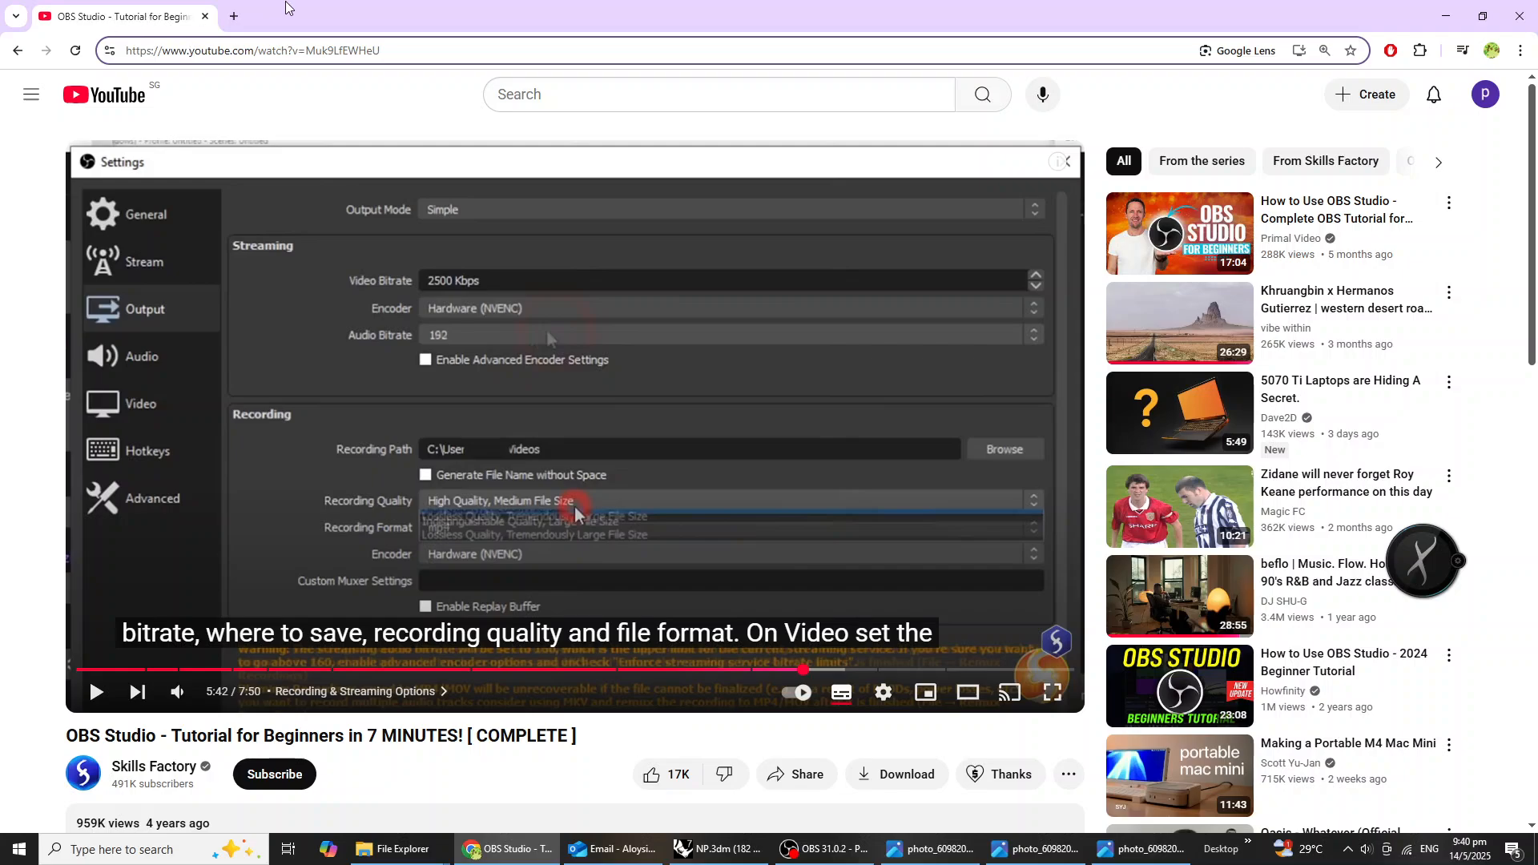
click(232, 17)
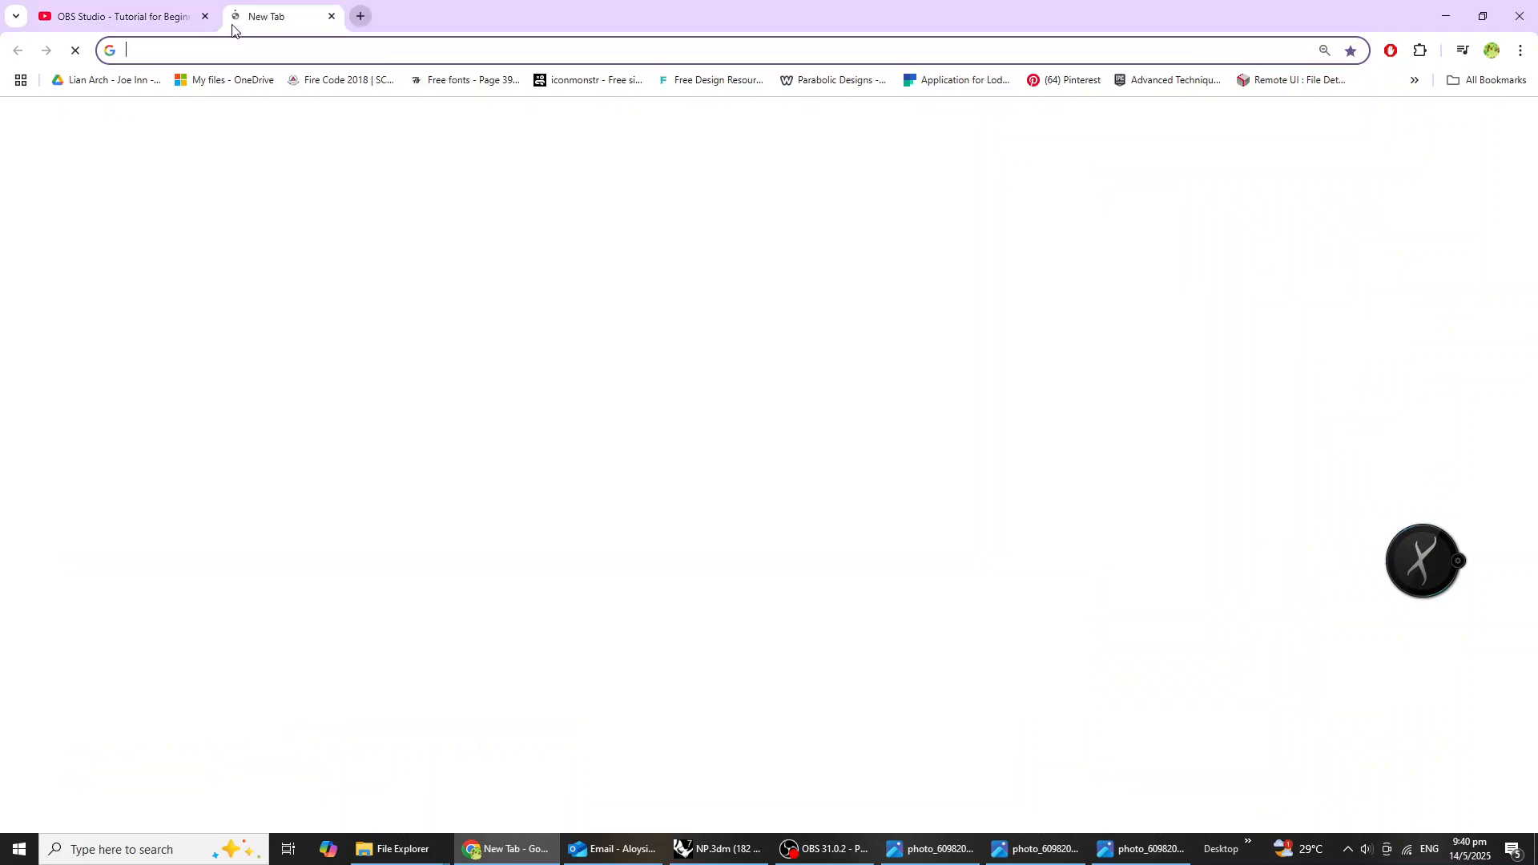
text(cross)
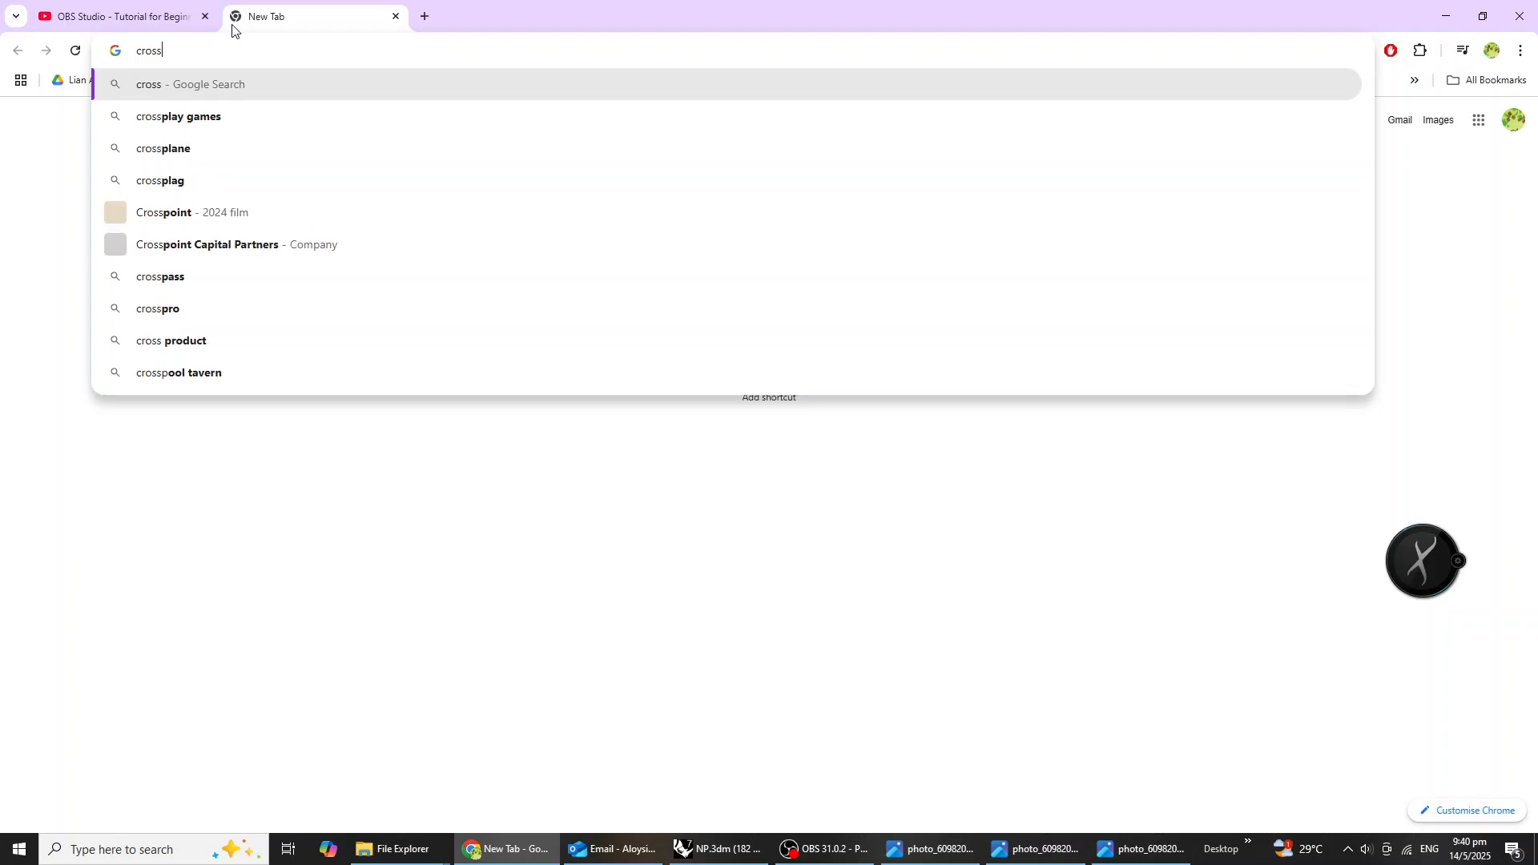
text( product)
key(Return)
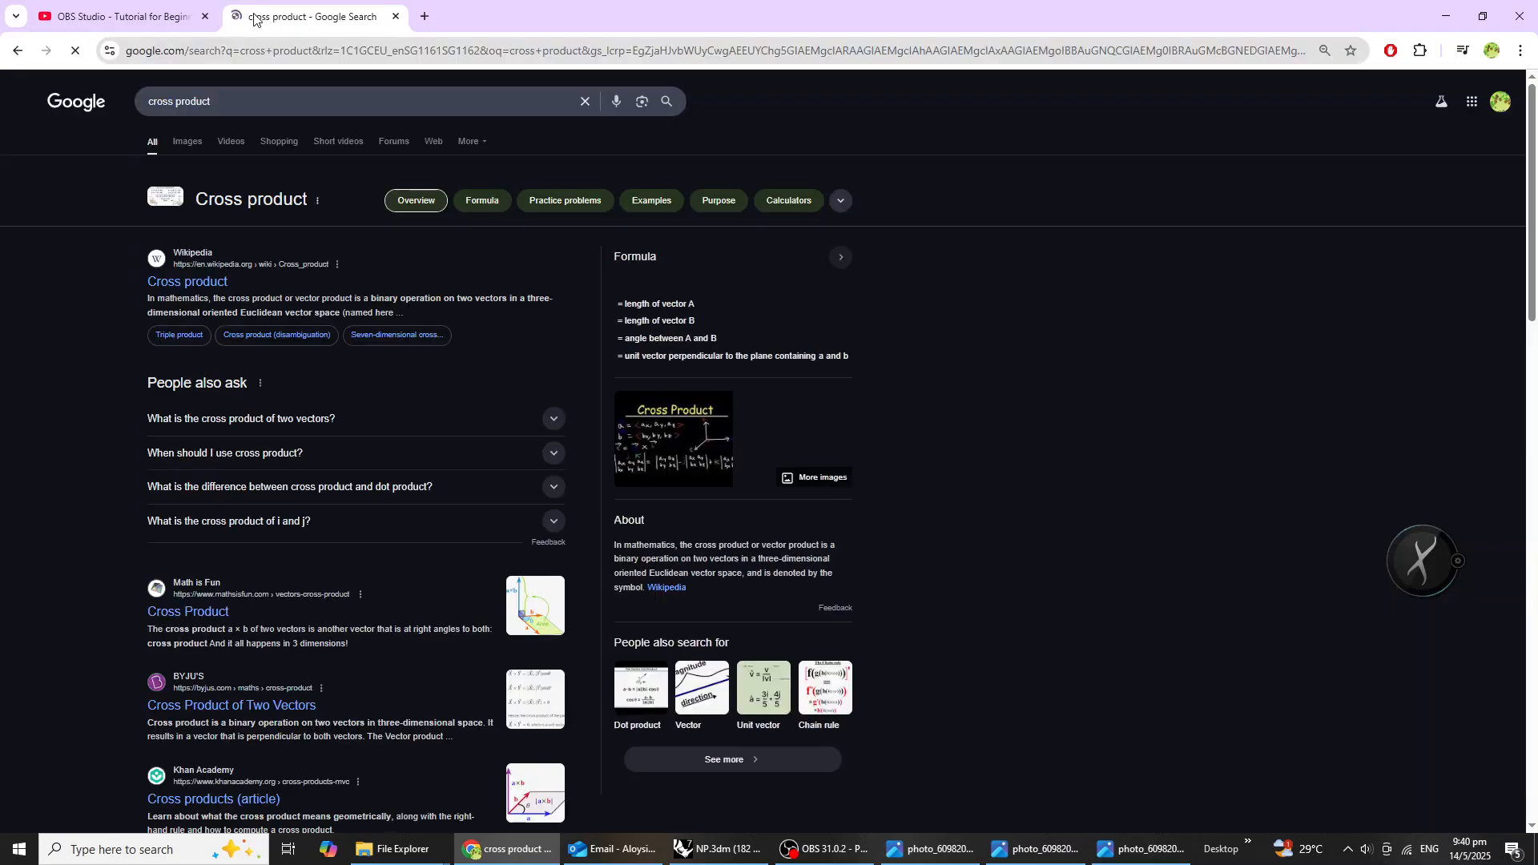
click(199, 141)
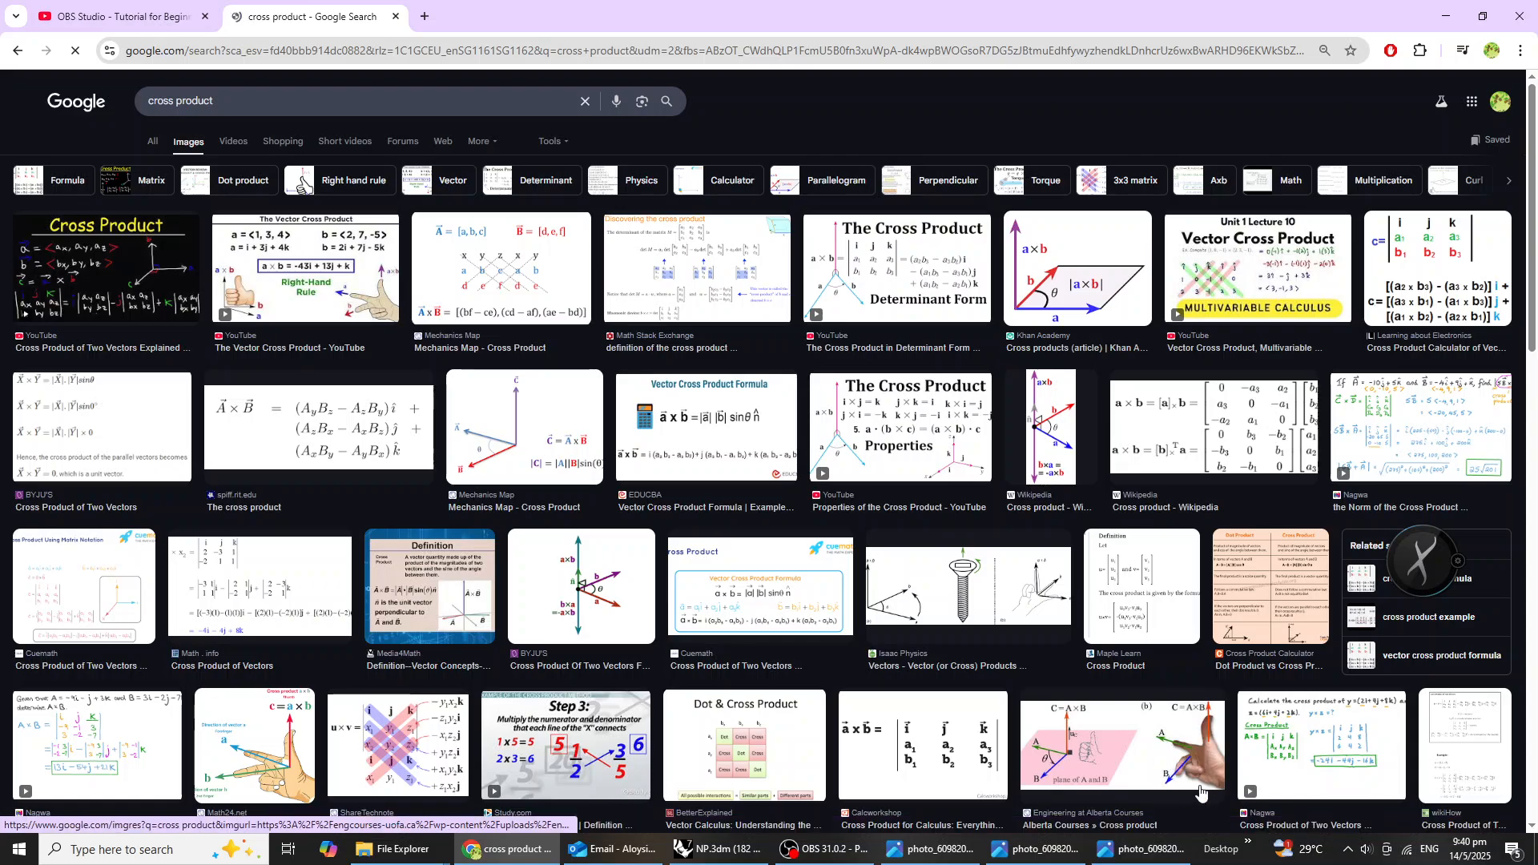
click(1158, 740)
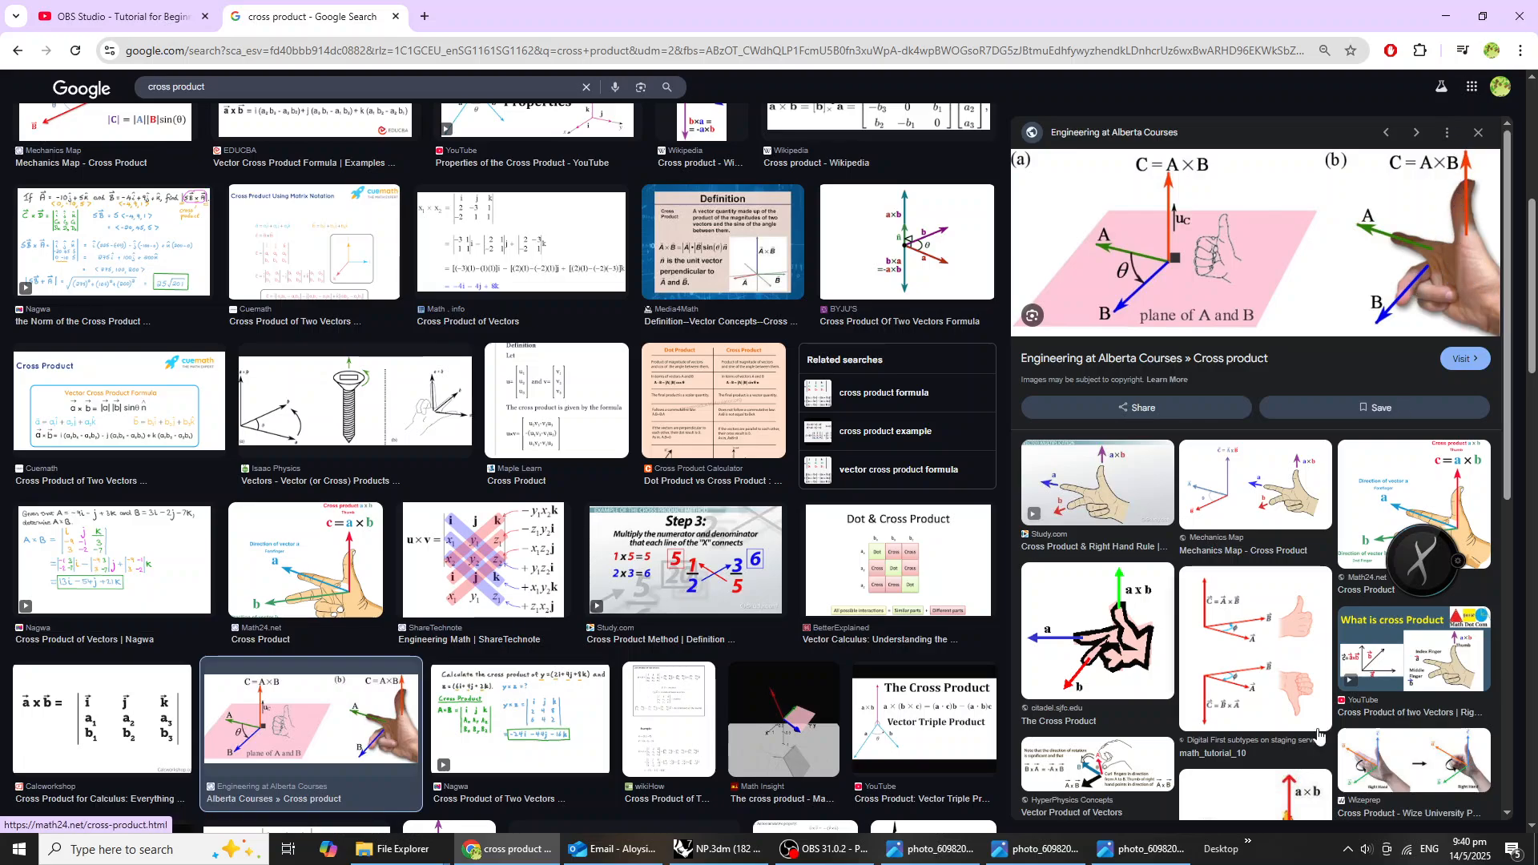
Switch back to Rhino's Grasshopper window and add a Cross Product component beside the two Vector 2Pt components.
click(713, 860)
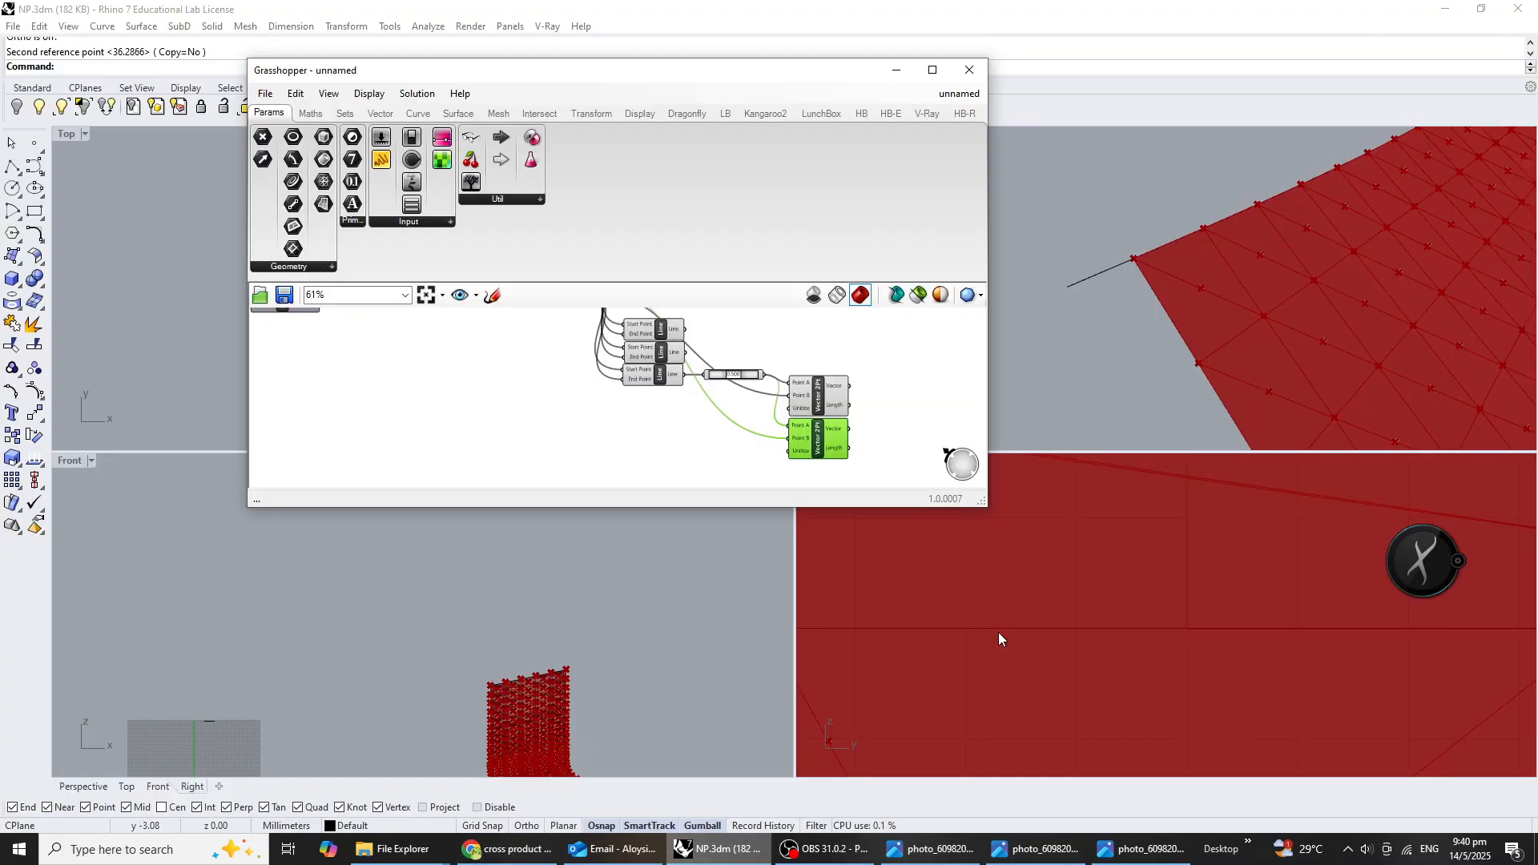
right_drag(833, 408, 763, 425)
click(827, 434)
double_click(826, 435)
text(cr)
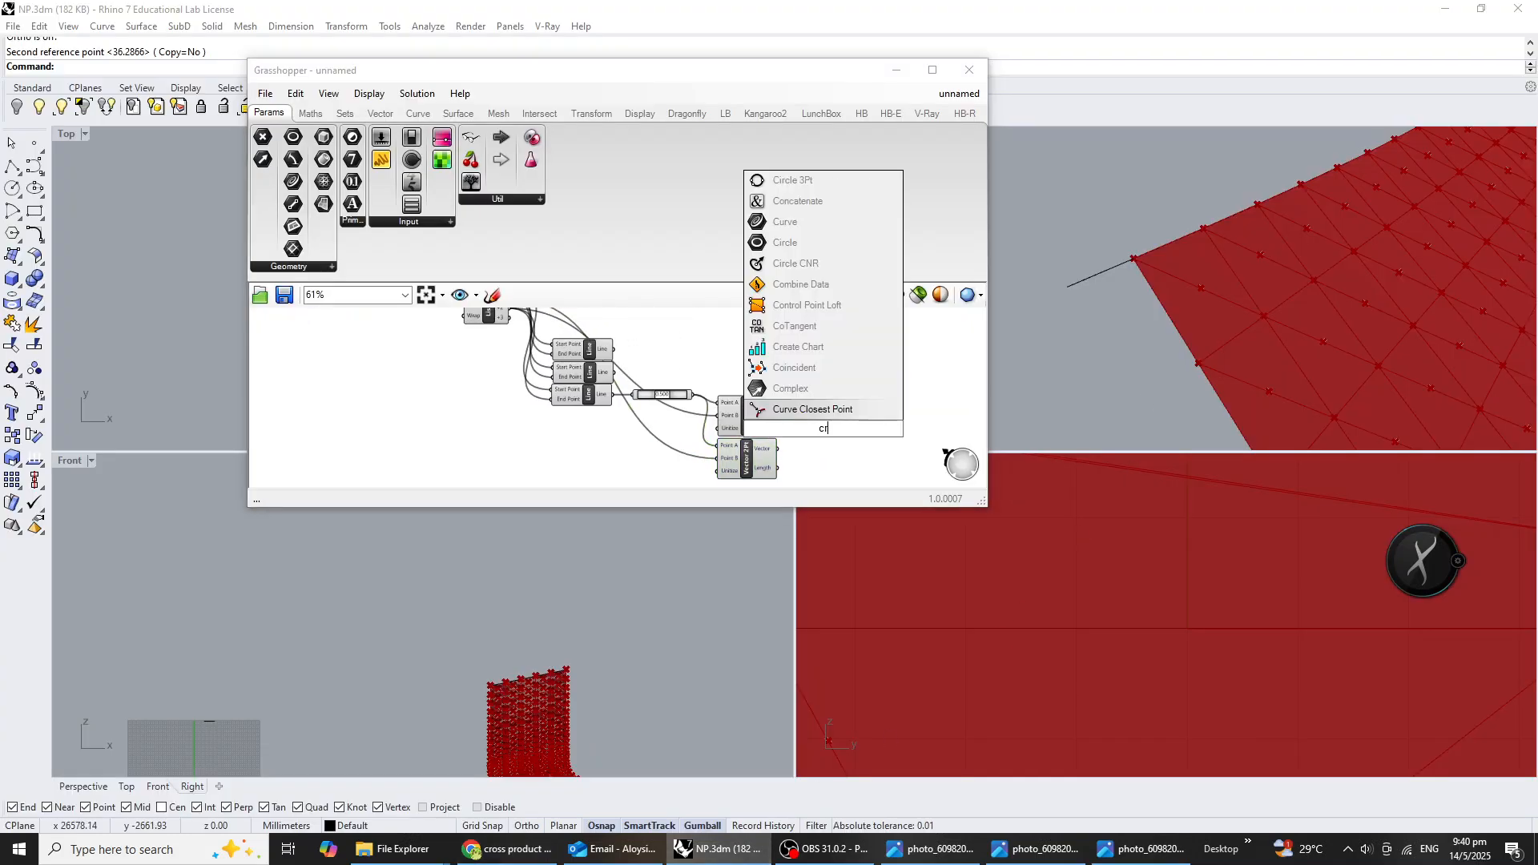
text(oss)
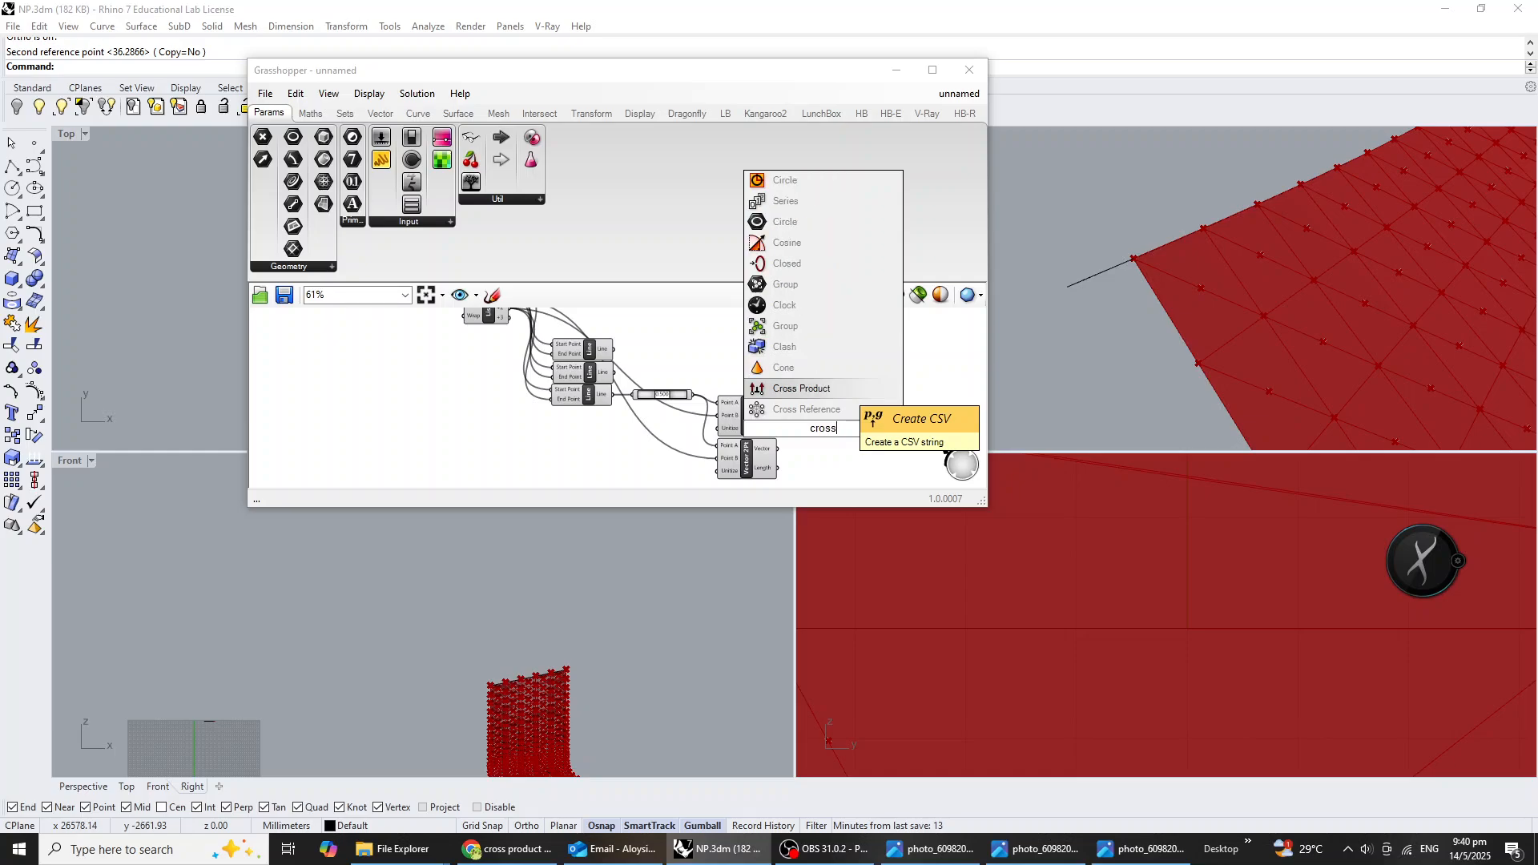
click(821, 392)
right_drag(821, 392, 757, 362)
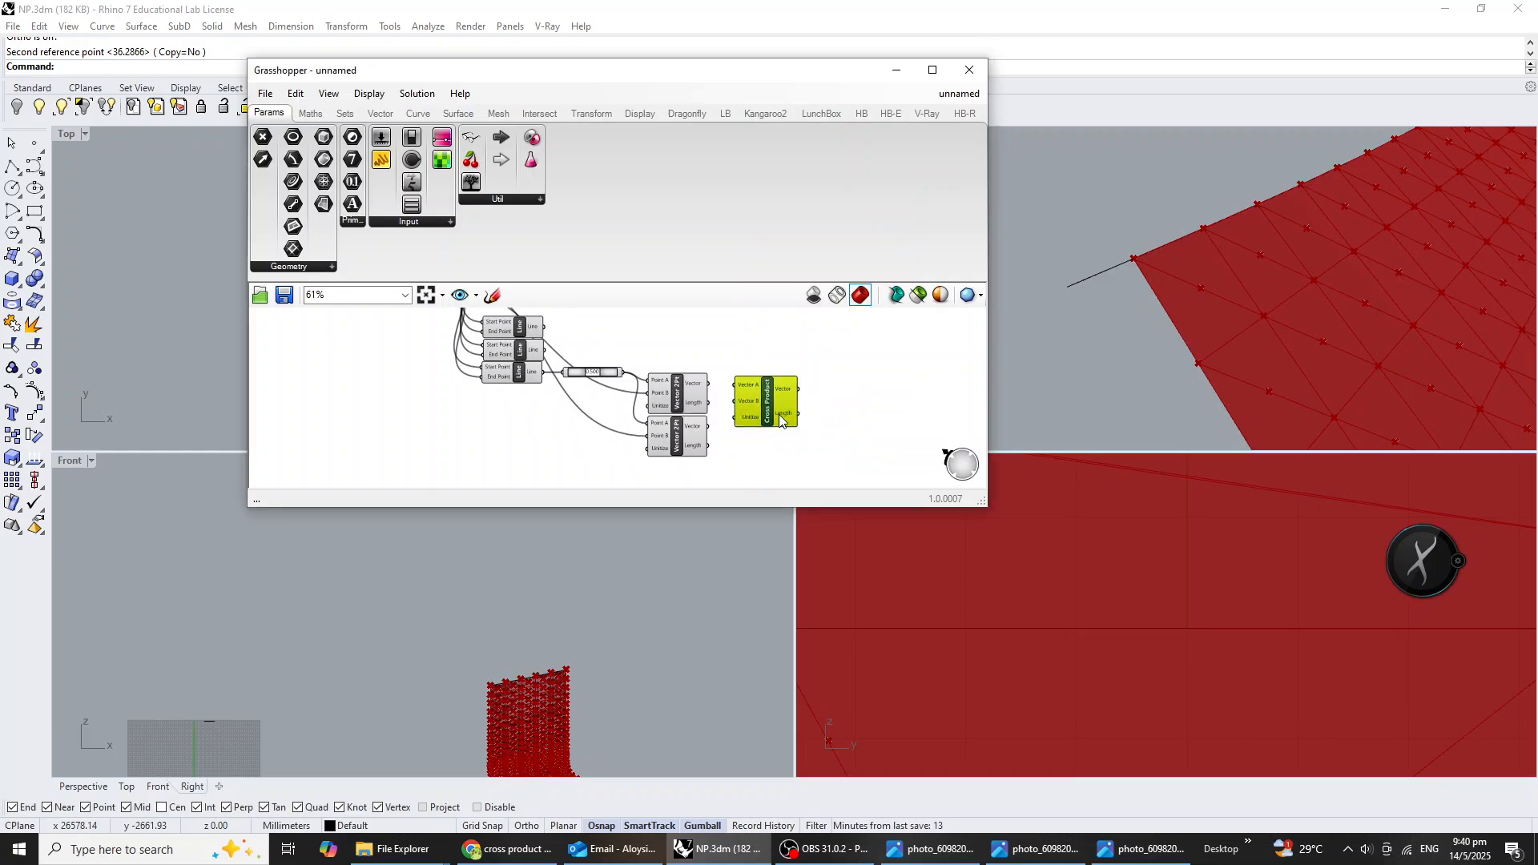
Connect the upper Vector 2Pt's Vector output to the Cross Product's Vector A and the lower one's to Vector B.
scroll(732, 400, up, 3)
drag(641, 356, 726, 357)
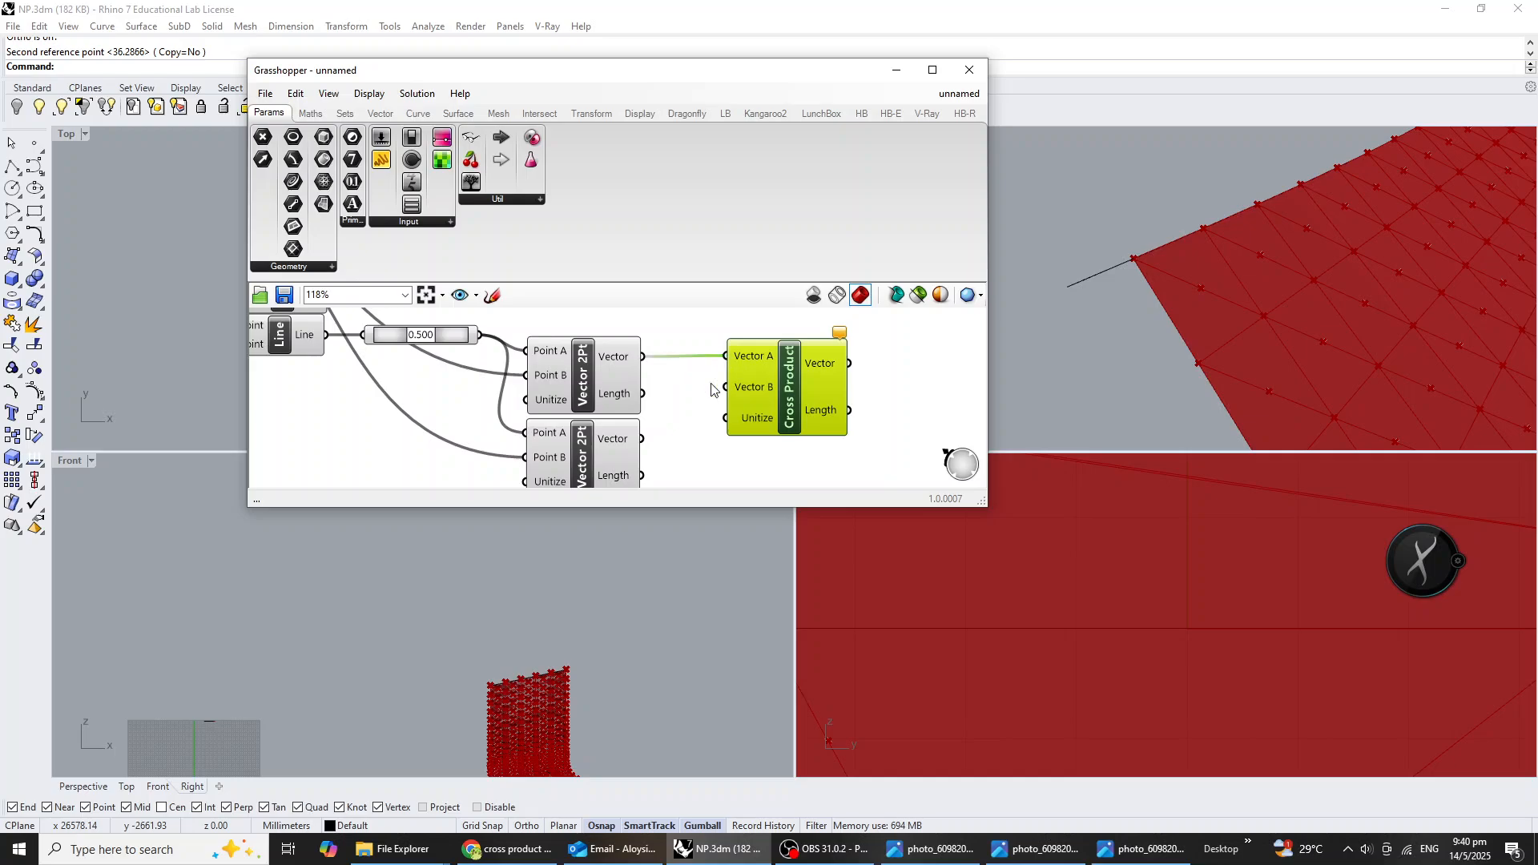
drag(641, 438, 725, 387)
scroll(801, 408, down, 3)
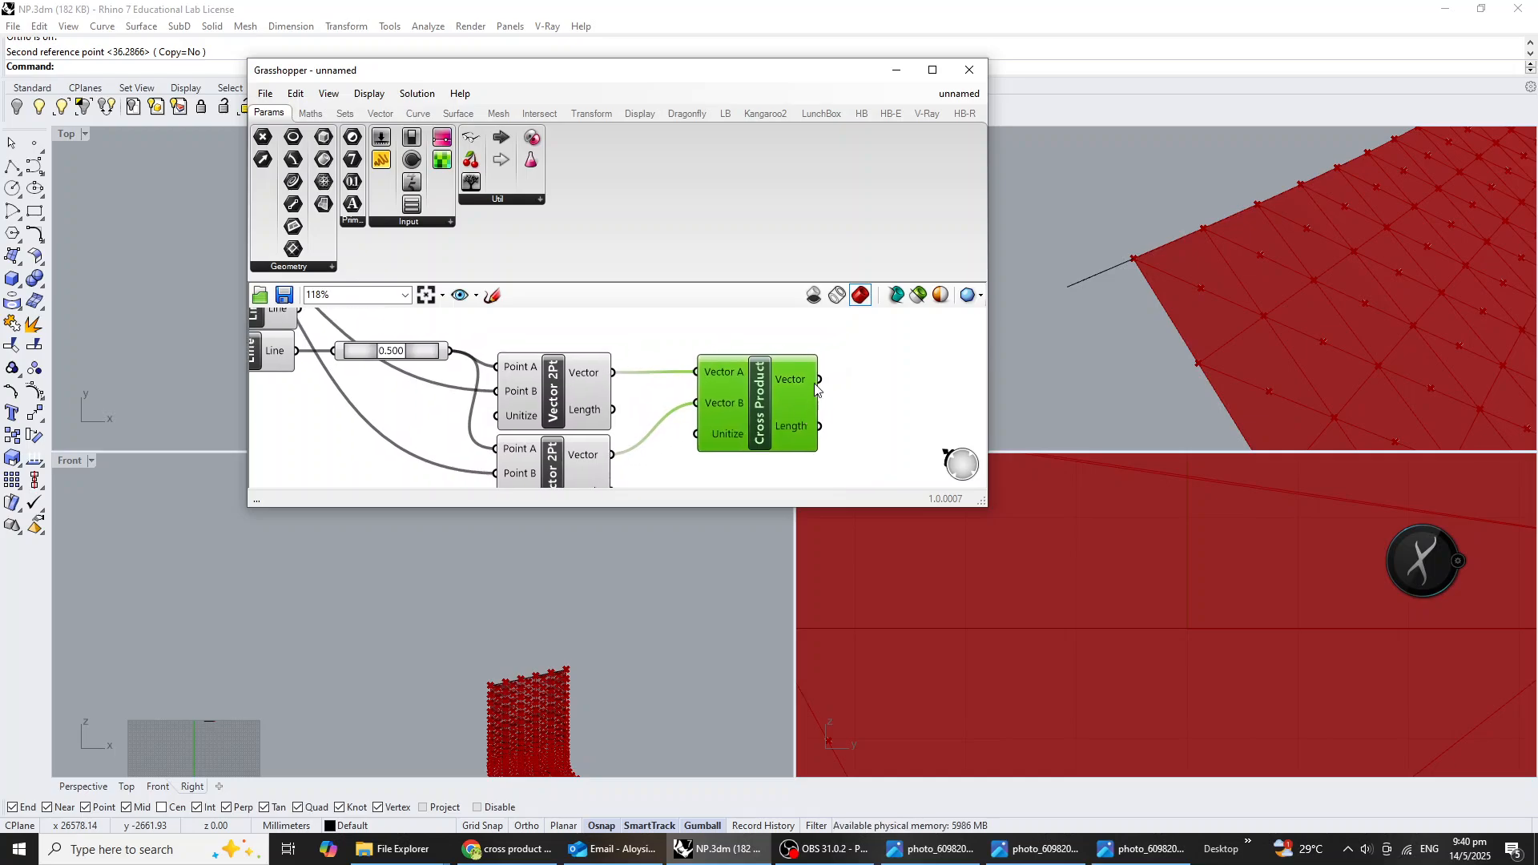
Add an Amplitude component after the Cross Product and feed the Cross Product's Vector output into its Vector input.
scroll(811, 413, down, 1)
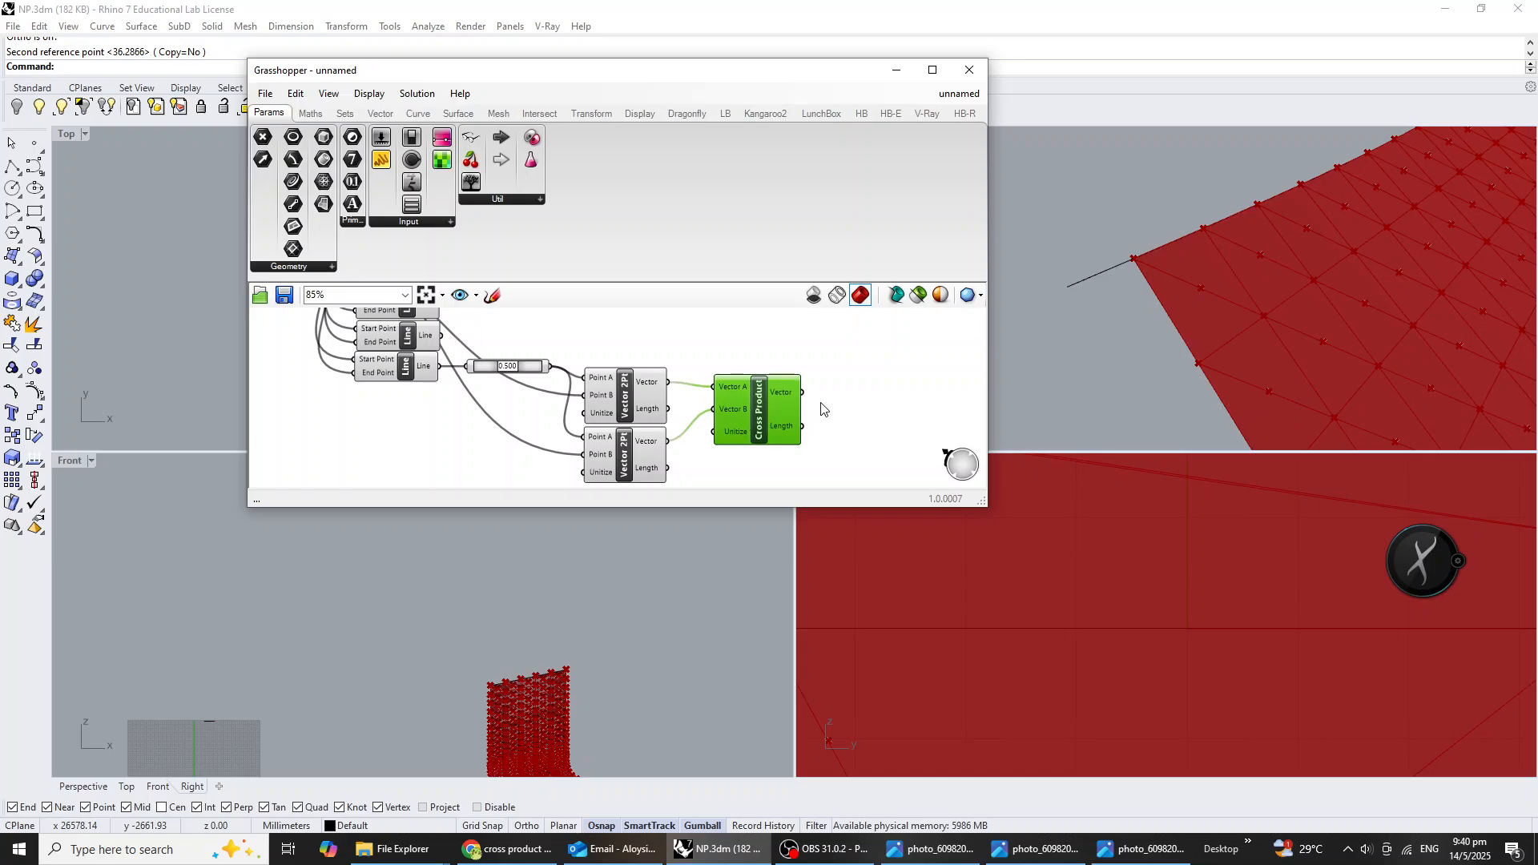
double_click(886, 395)
text(ampli)
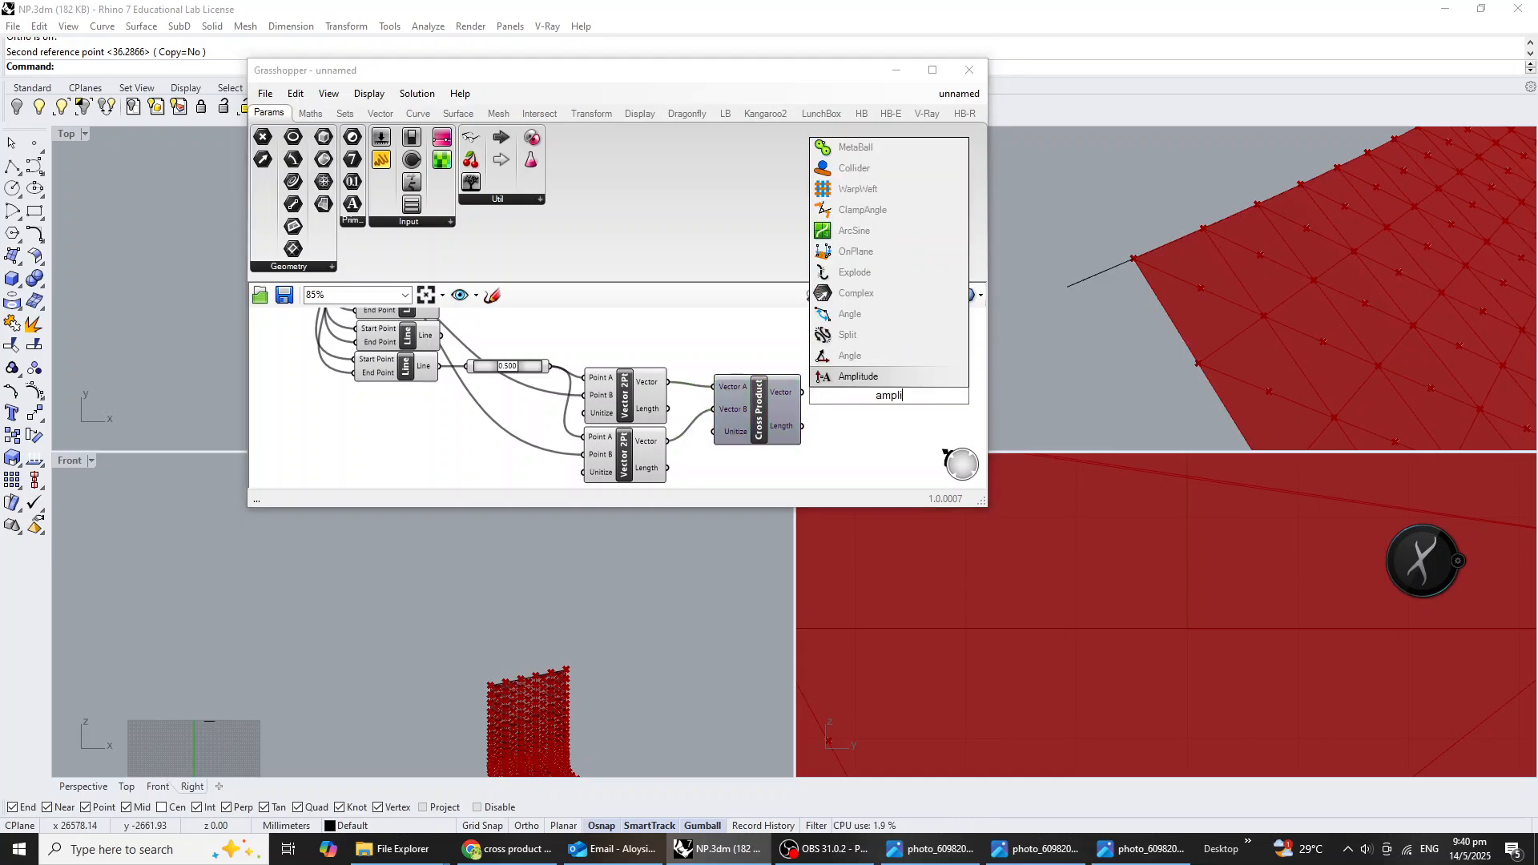
click(826, 377)
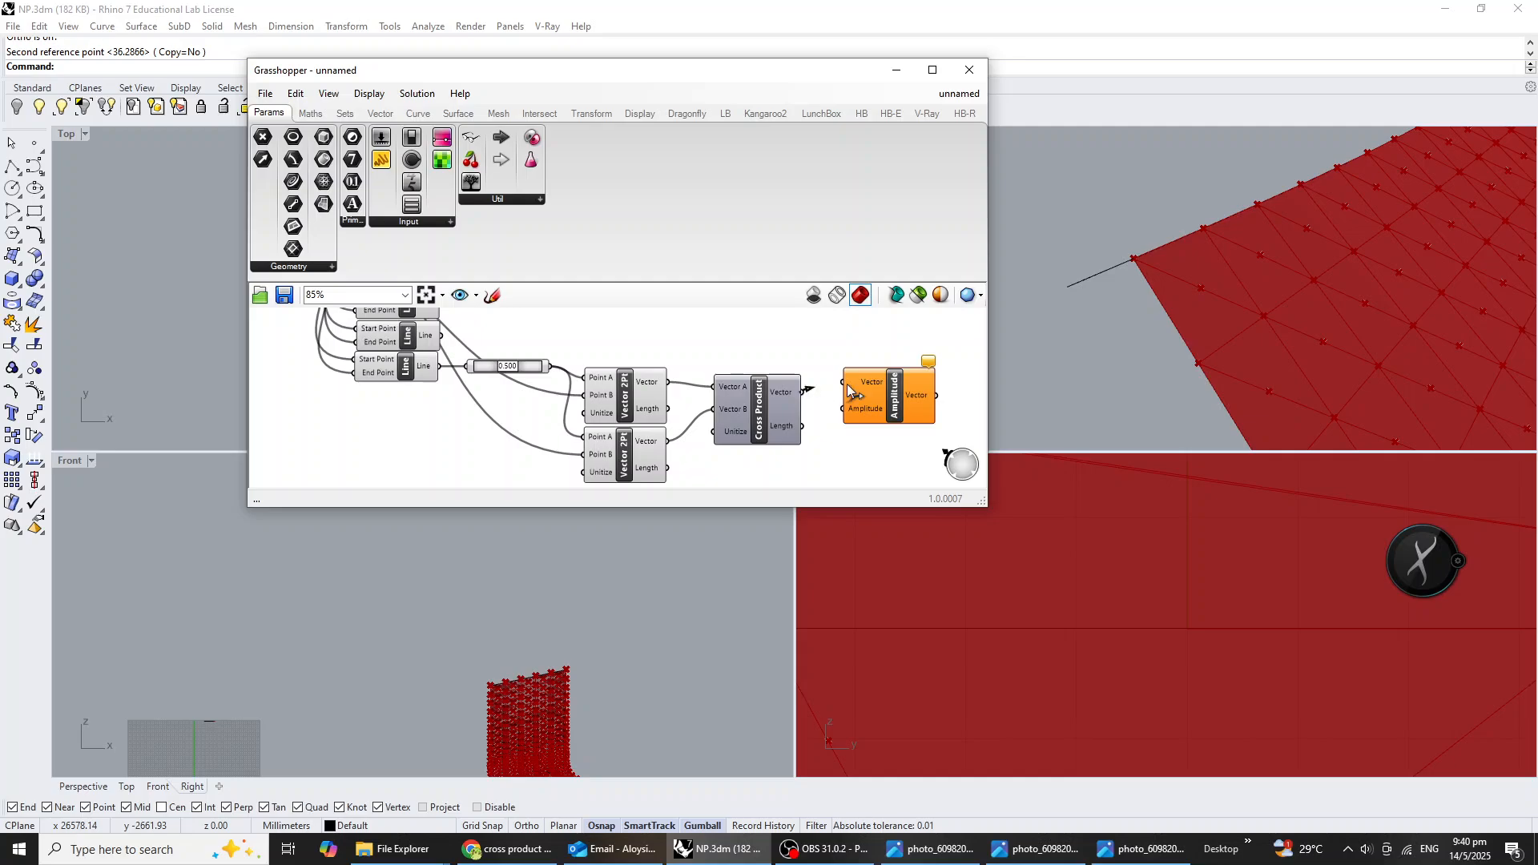
drag(849, 390, 895, 416)
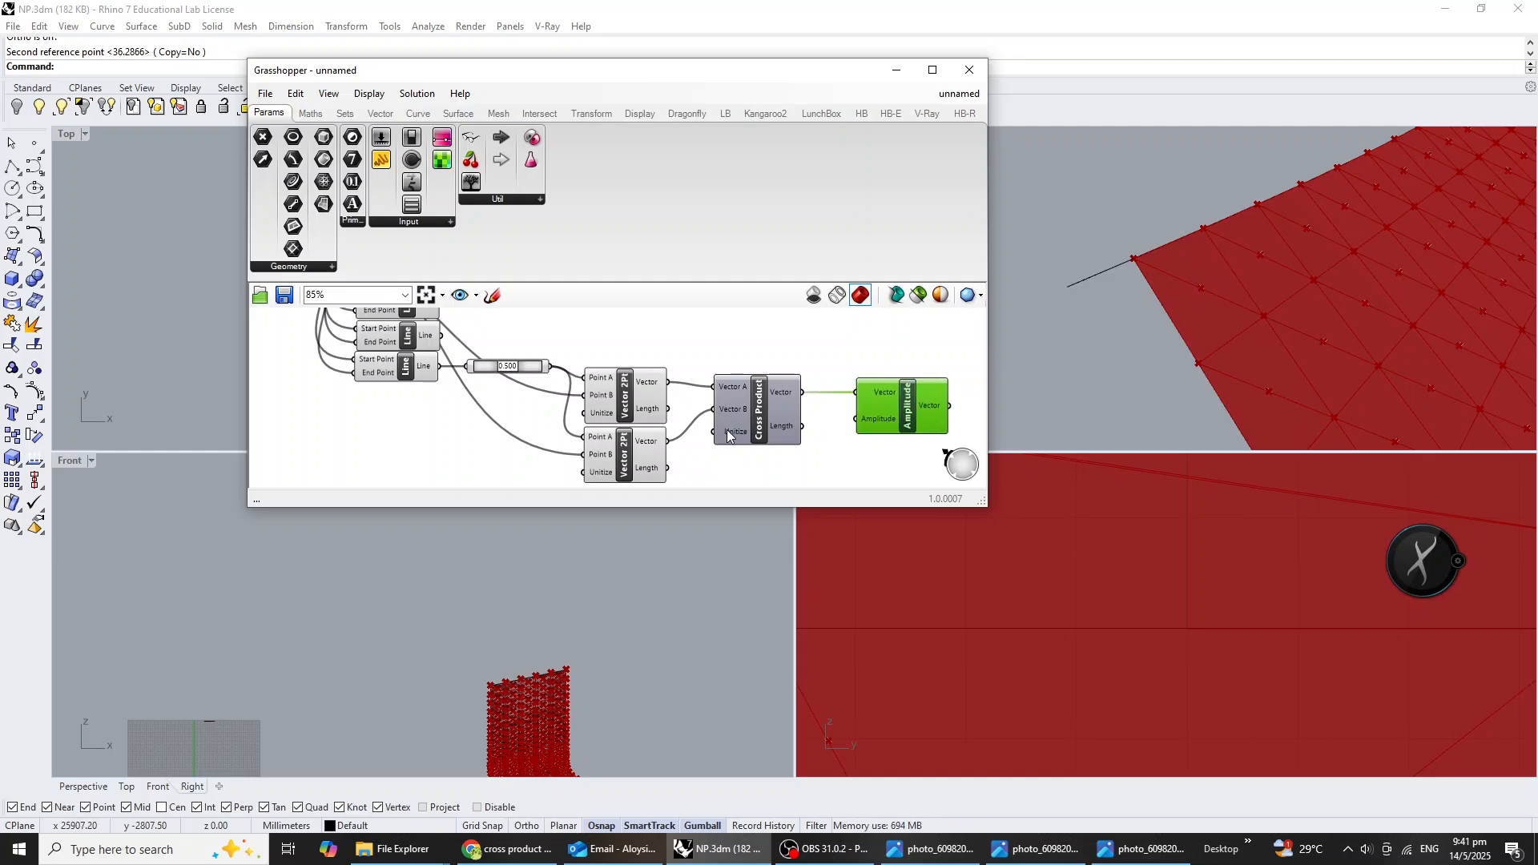
Add an Extrude component and place it above and beyond the Amplitude component.
scroll(727, 435, down, 2)
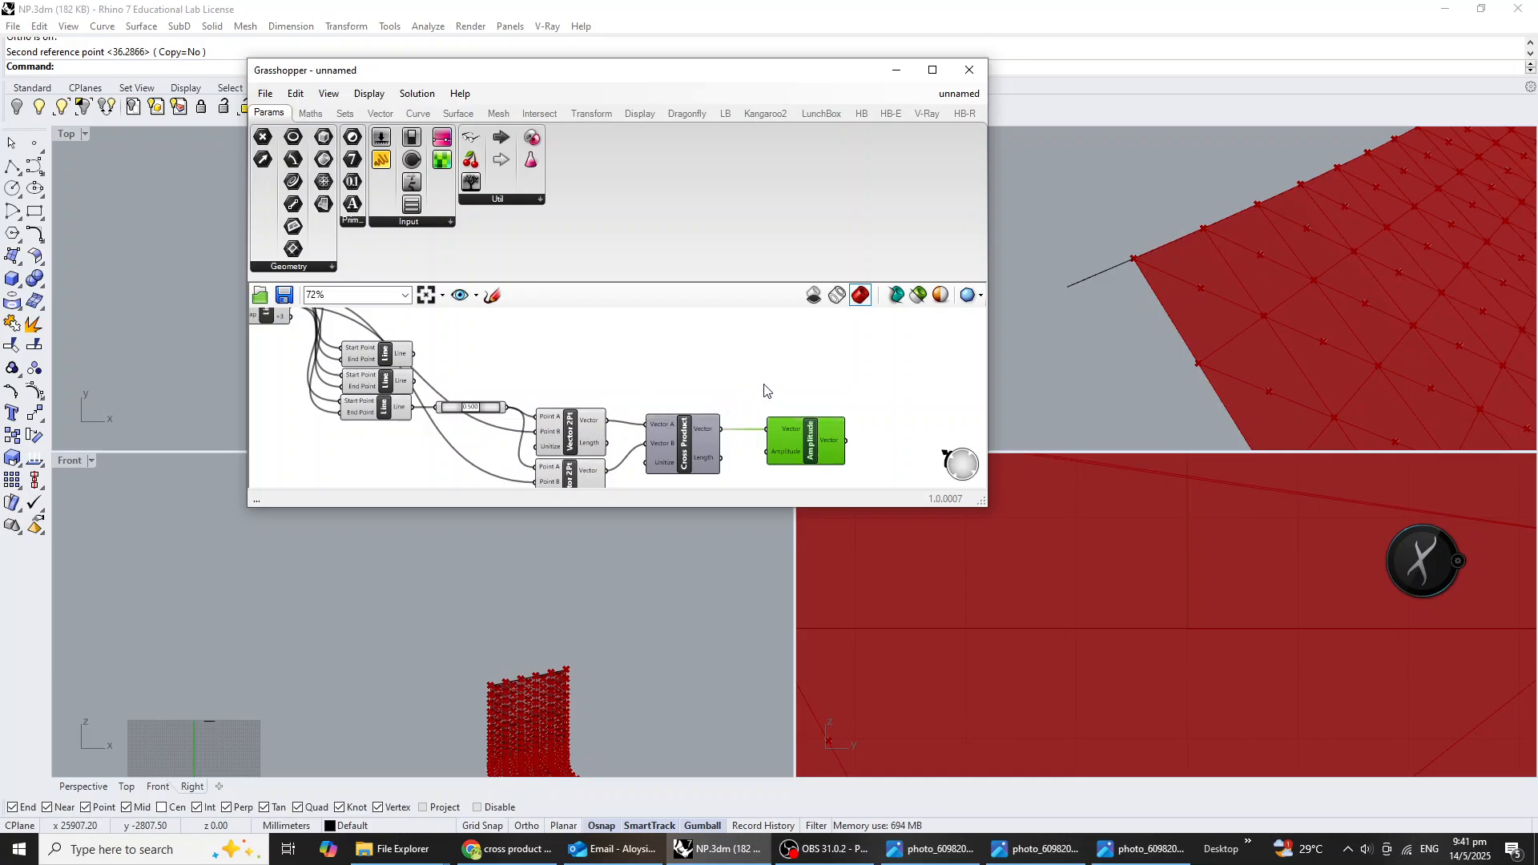
double_click(796, 371)
text(ex)
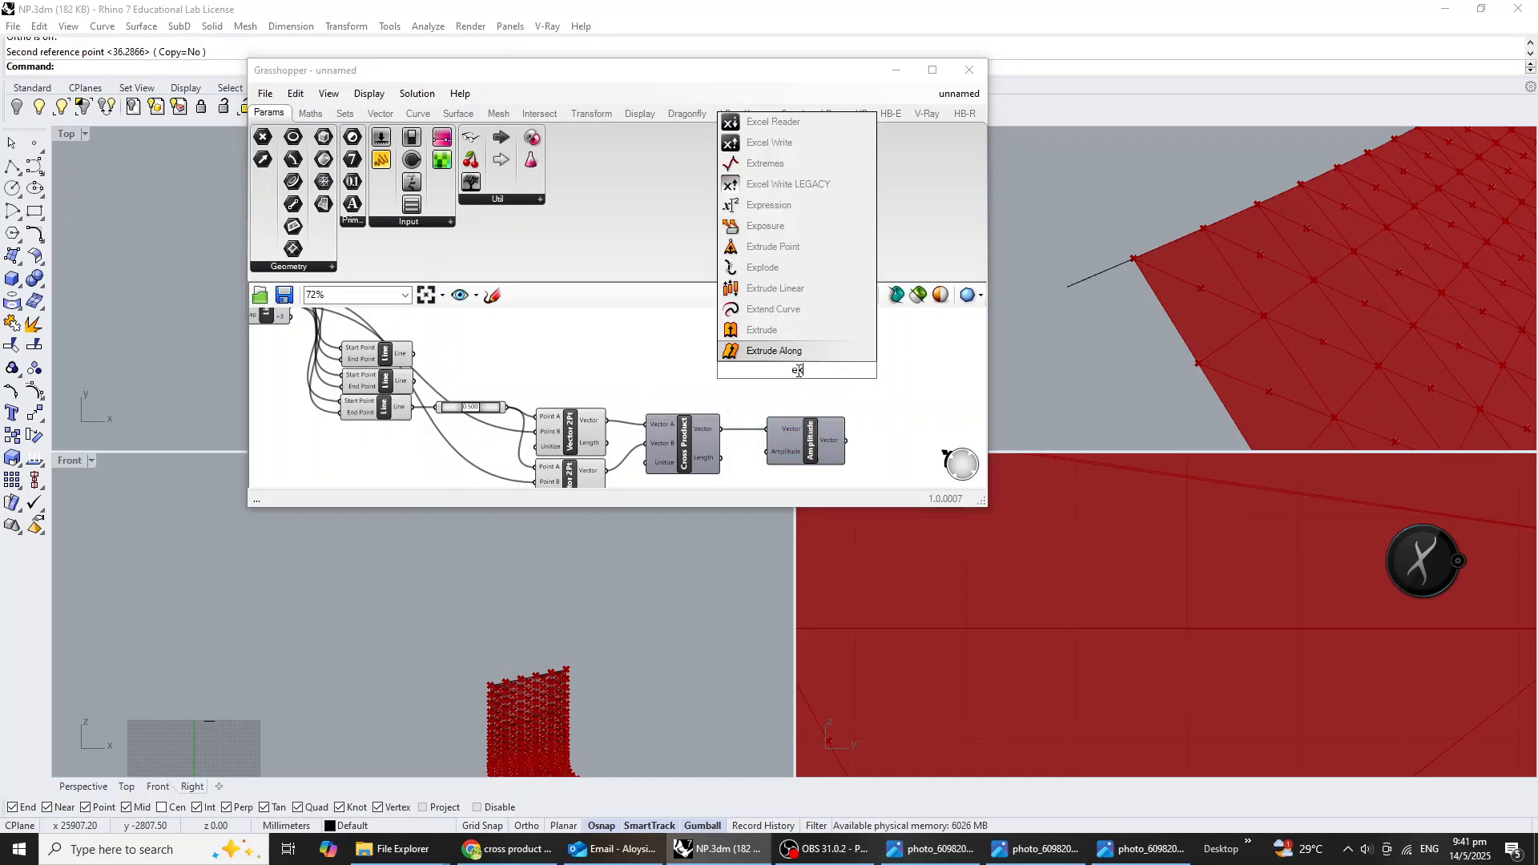
click(777, 331)
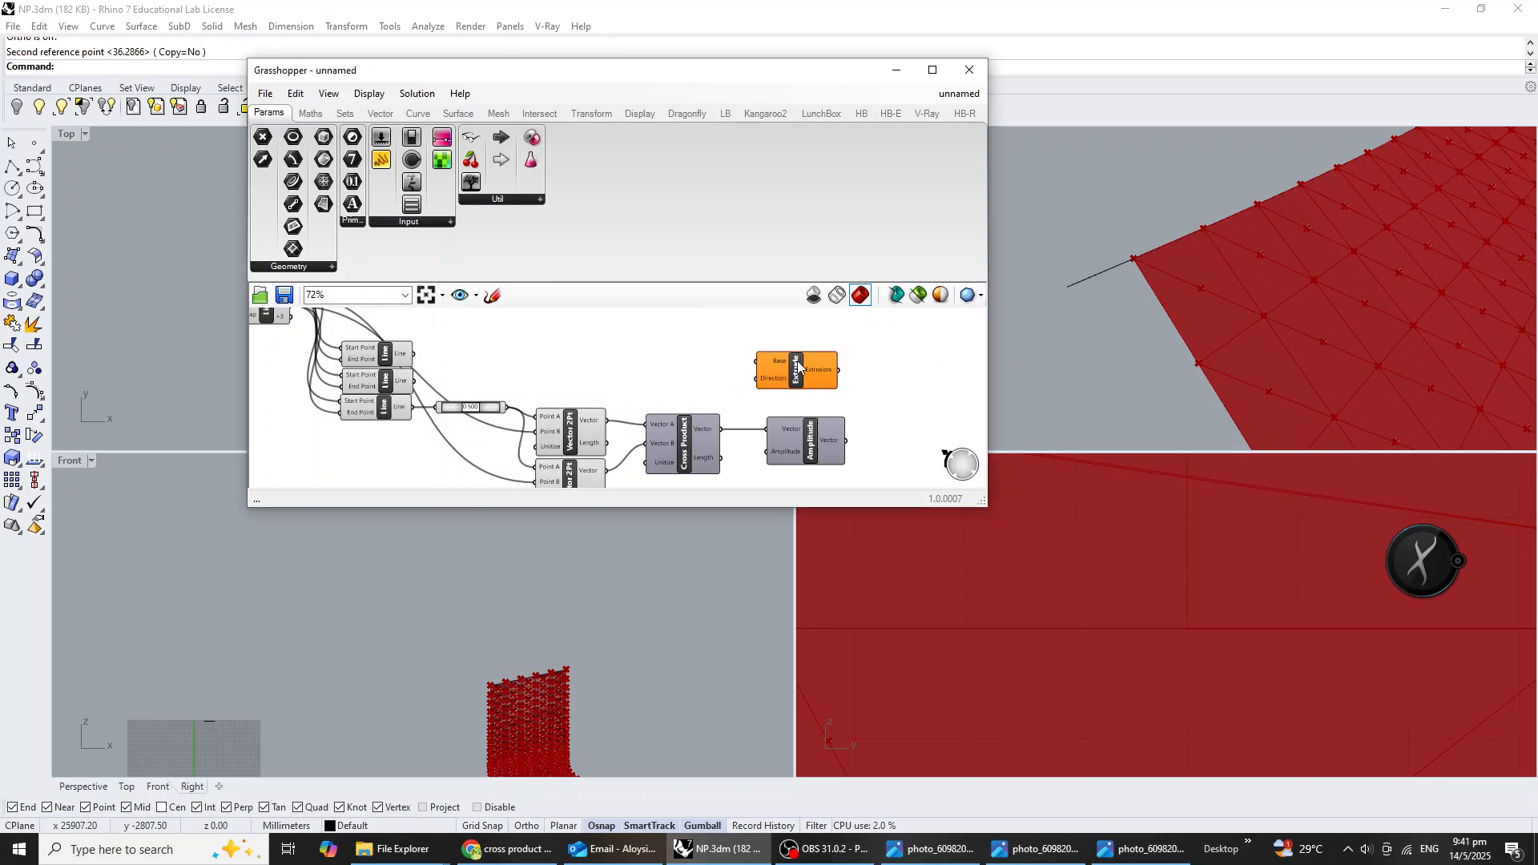
drag(811, 379, 916, 369)
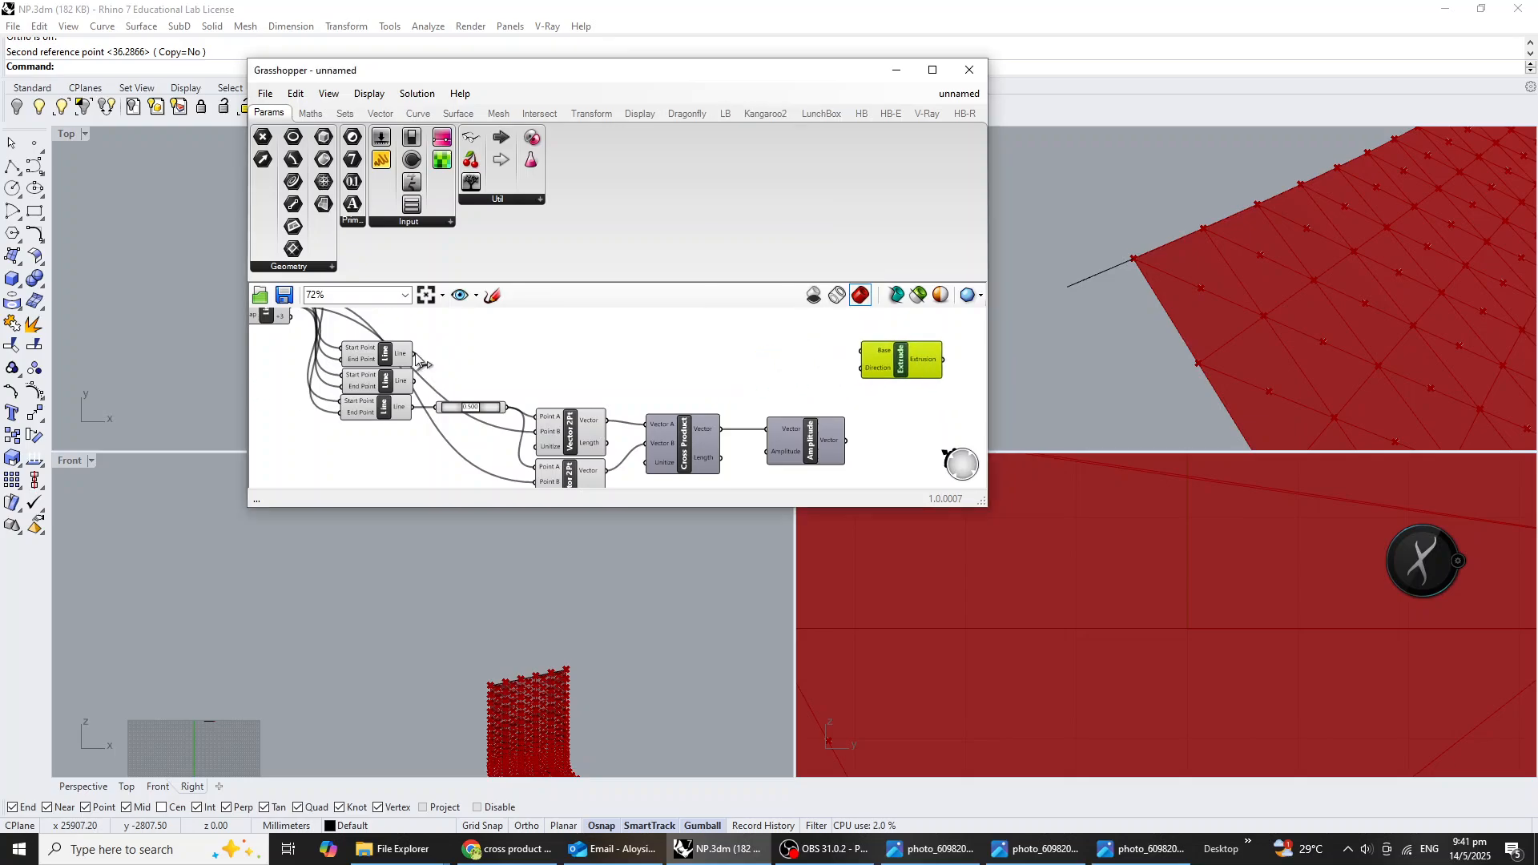
Connect the outputs of all three Line components together into the Extrude component's Base input.
drag(414, 354, 861, 353)
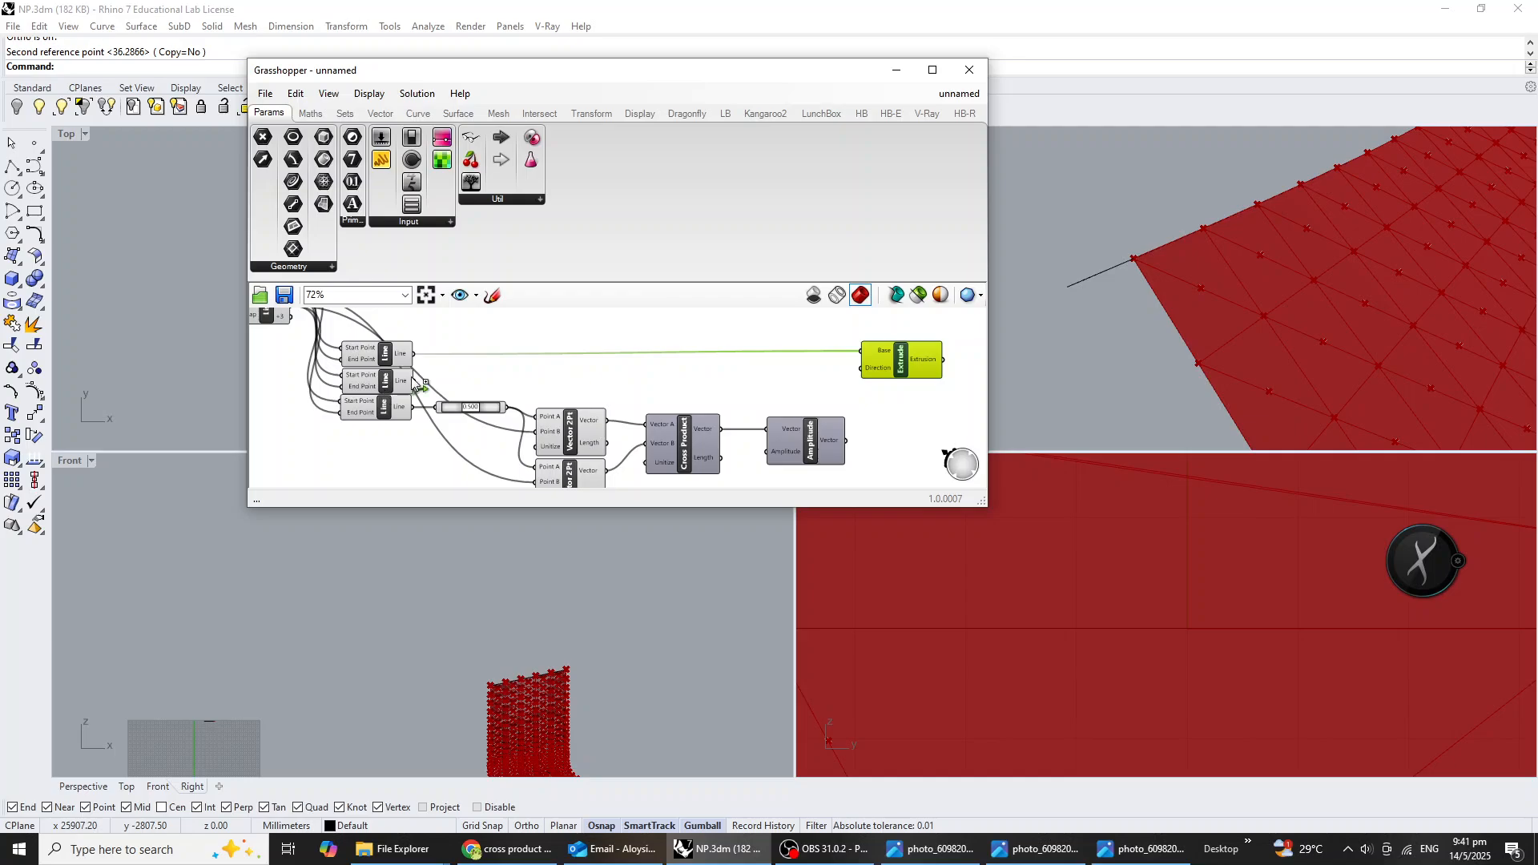
shift+drag(413, 381, 862, 353)
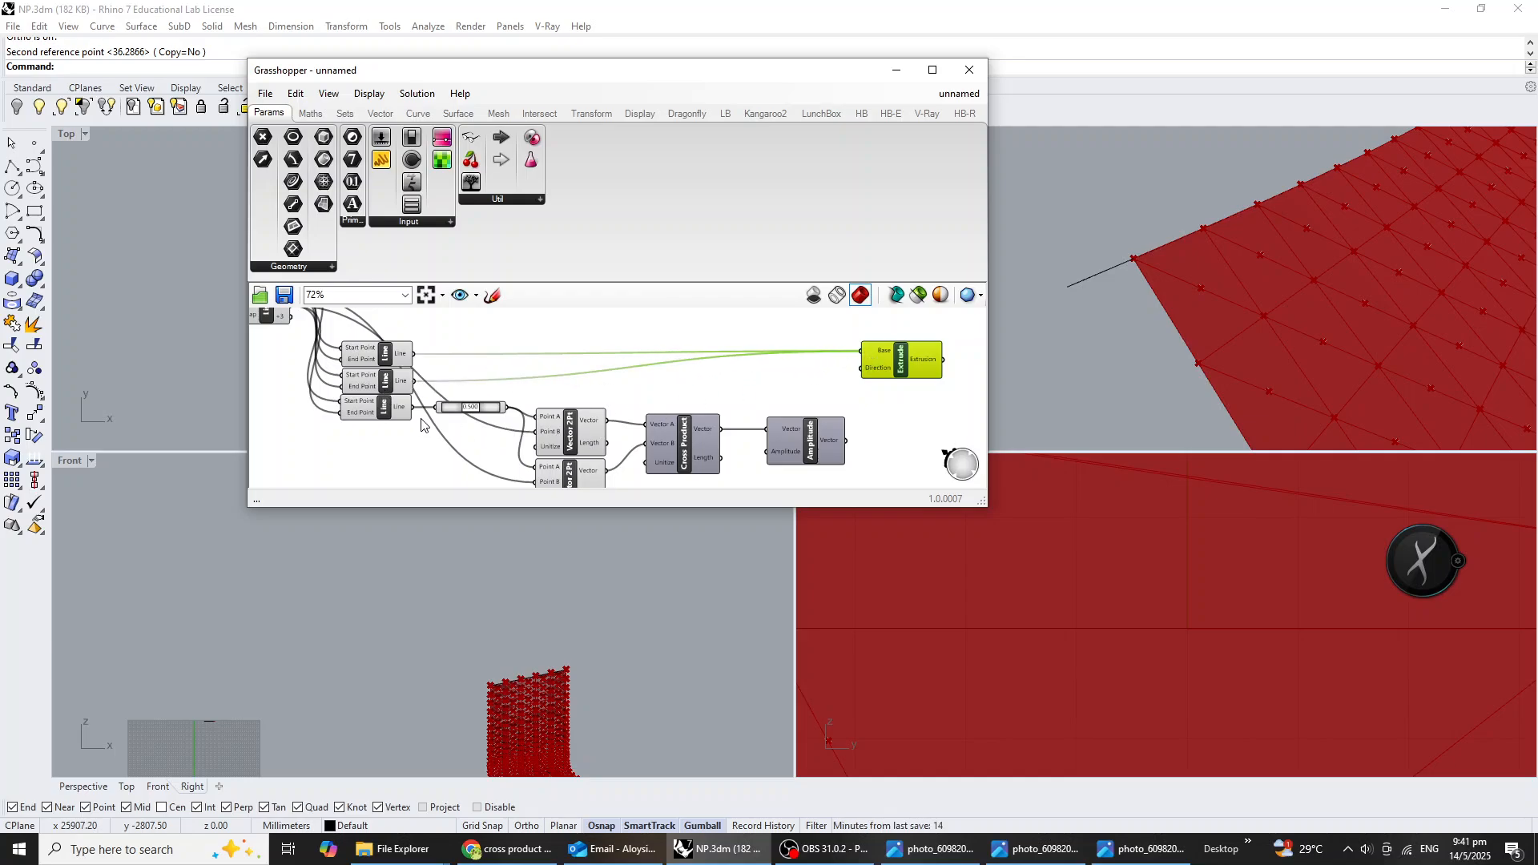
shift+drag(415, 407, 863, 353)
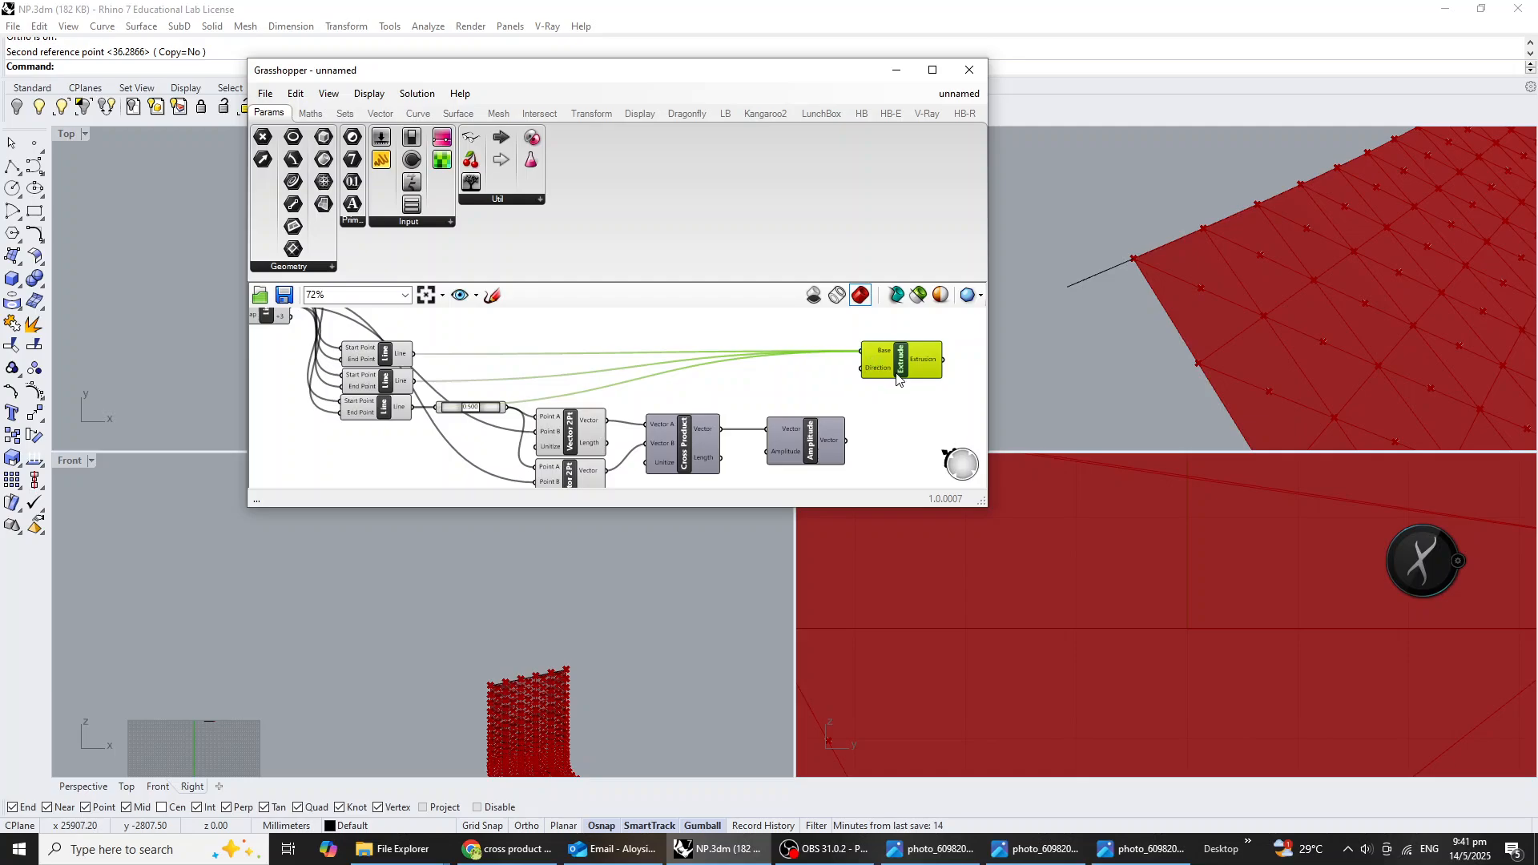
right_drag(890, 375, 818, 384)
drag(818, 385, 867, 381)
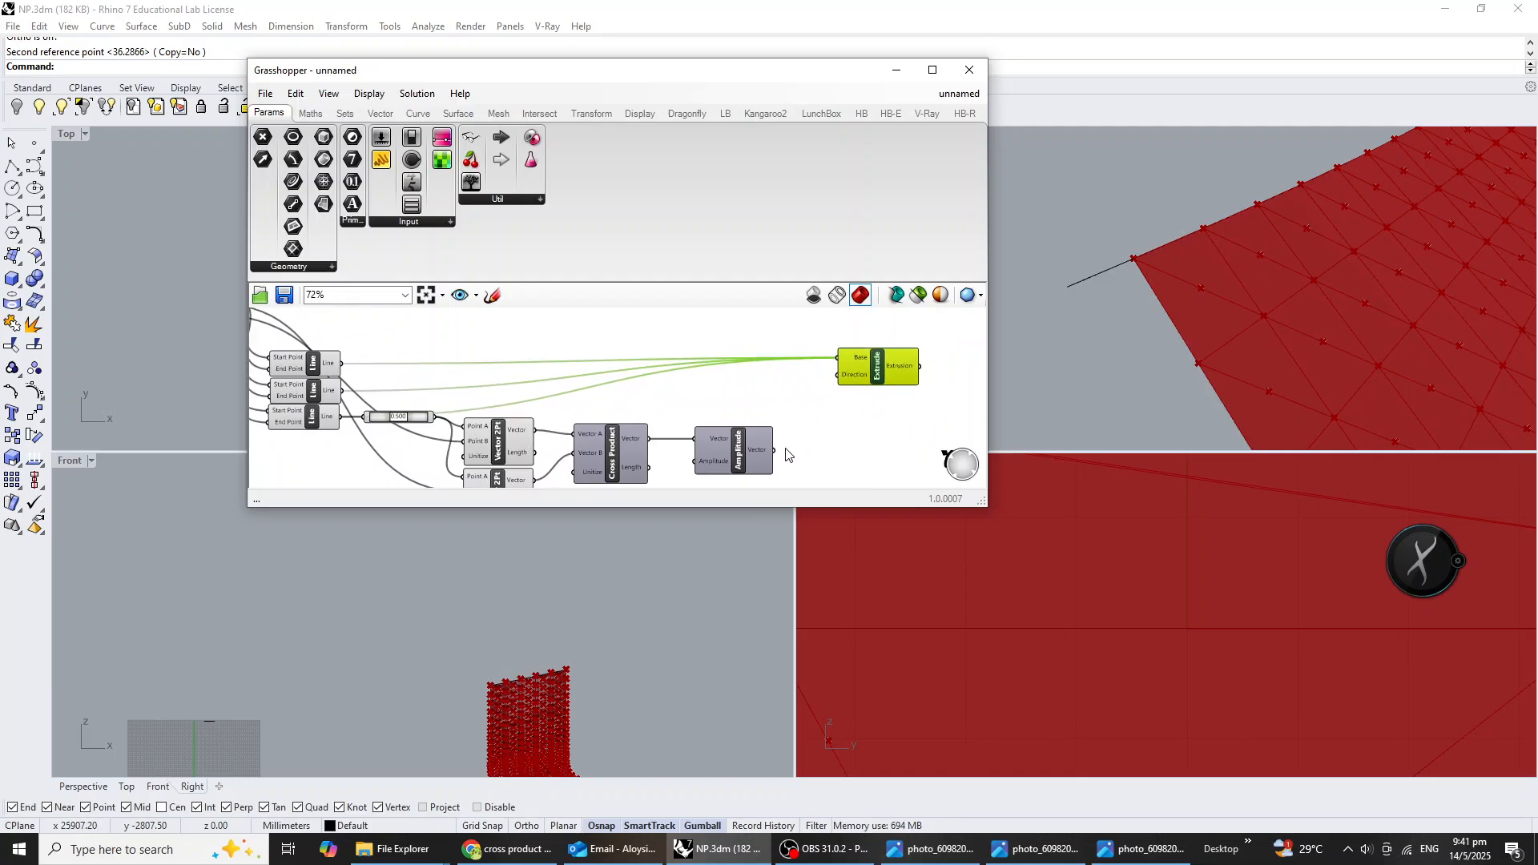
Wire the Amplitude's Vector output to the Extrude's Direction input and move both components farther from the Cross Product.
drag(773, 450, 838, 377)
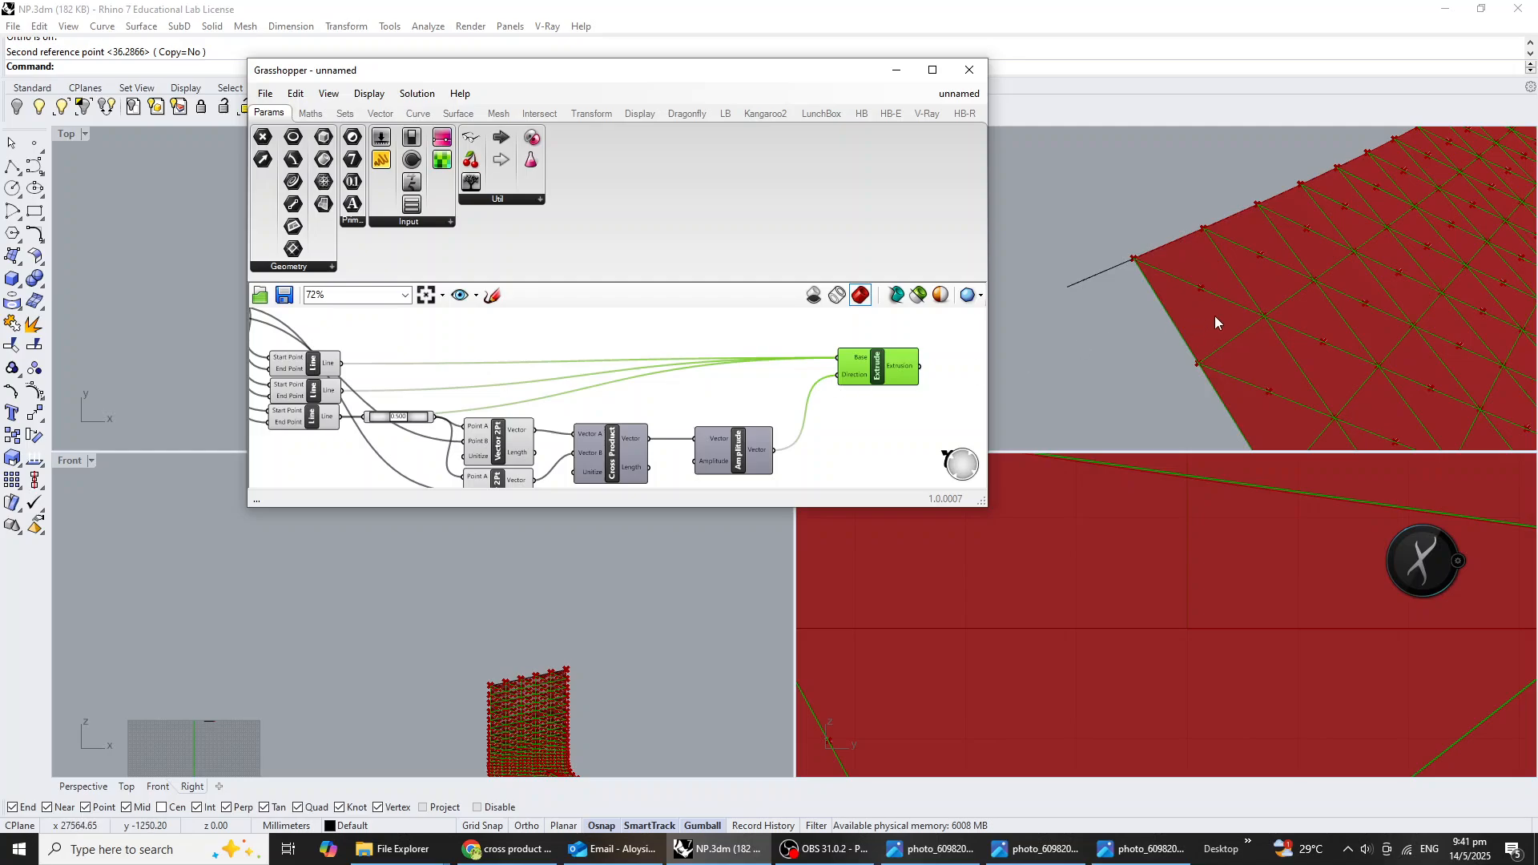
scroll(1233, 312, down, 2)
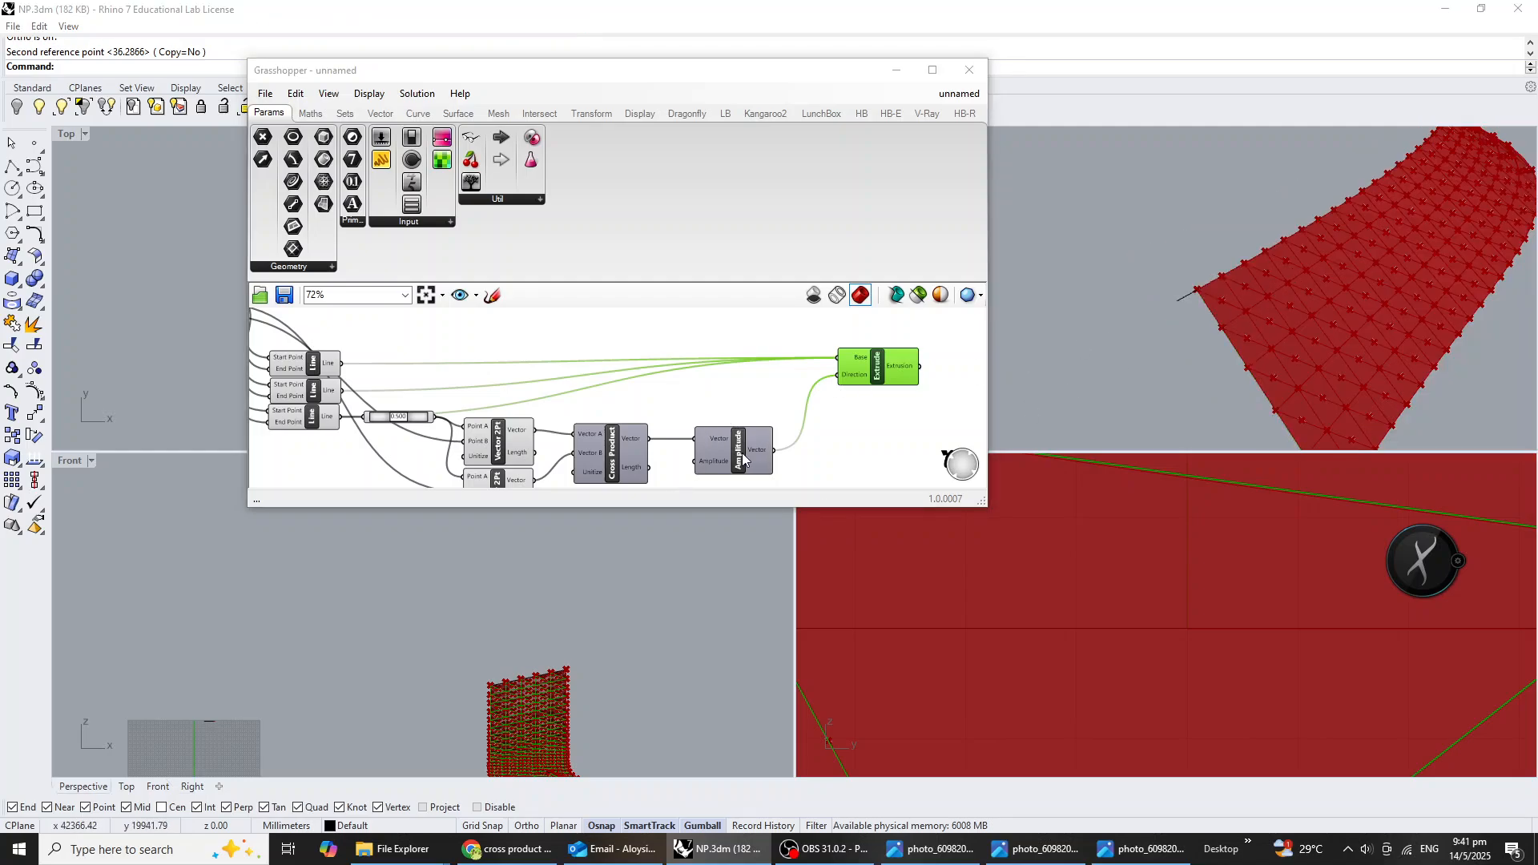
drag(744, 460, 815, 446)
drag(862, 378, 924, 382)
drag(810, 448, 859, 447)
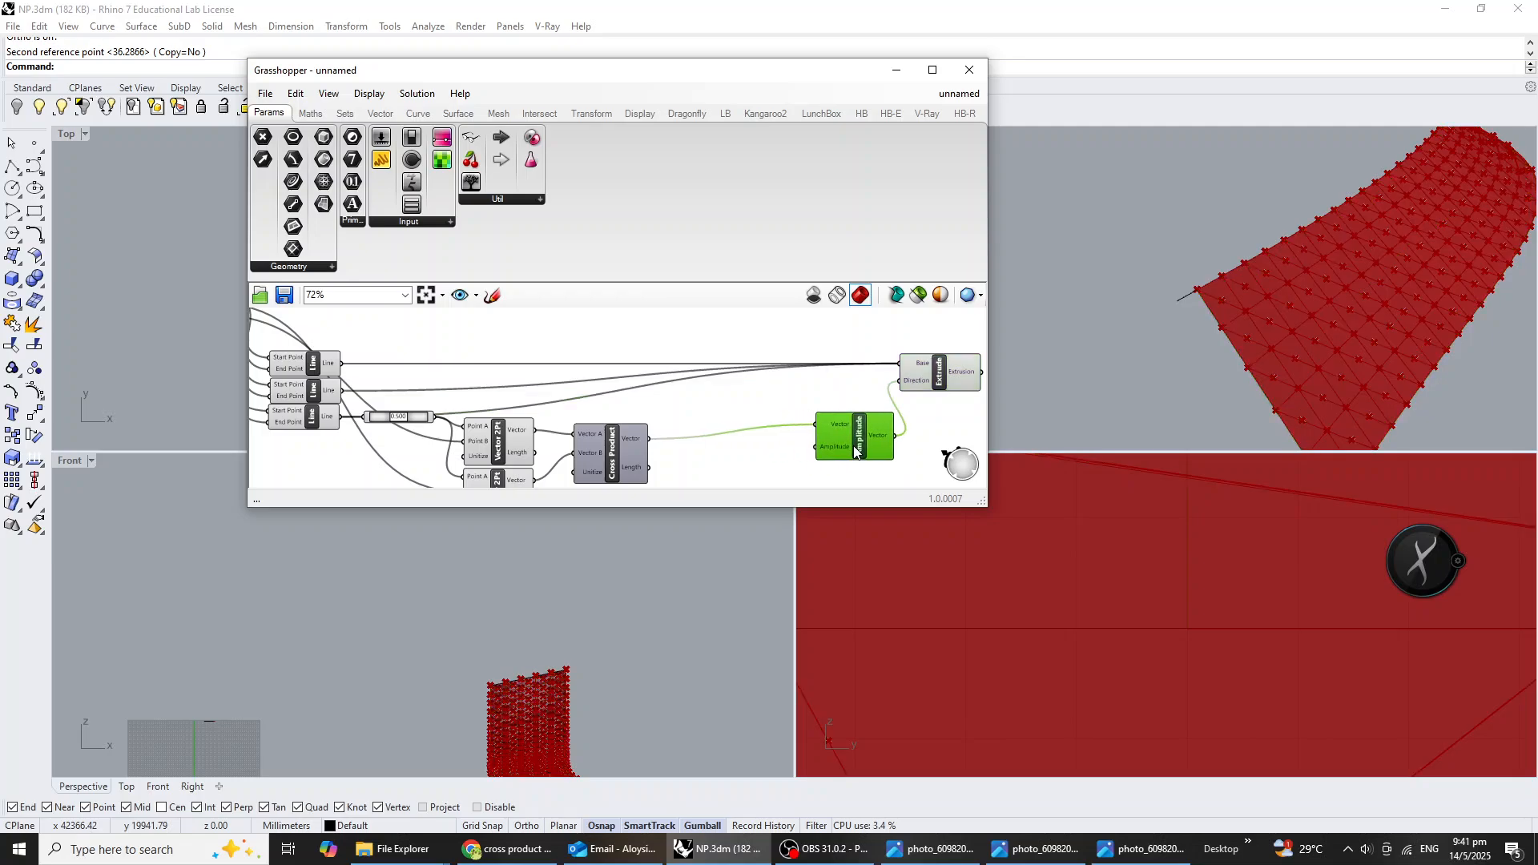
Create a number slider with 10<100 and connect it to the Amplitude component's Amplitude input.
double_click(791, 476)
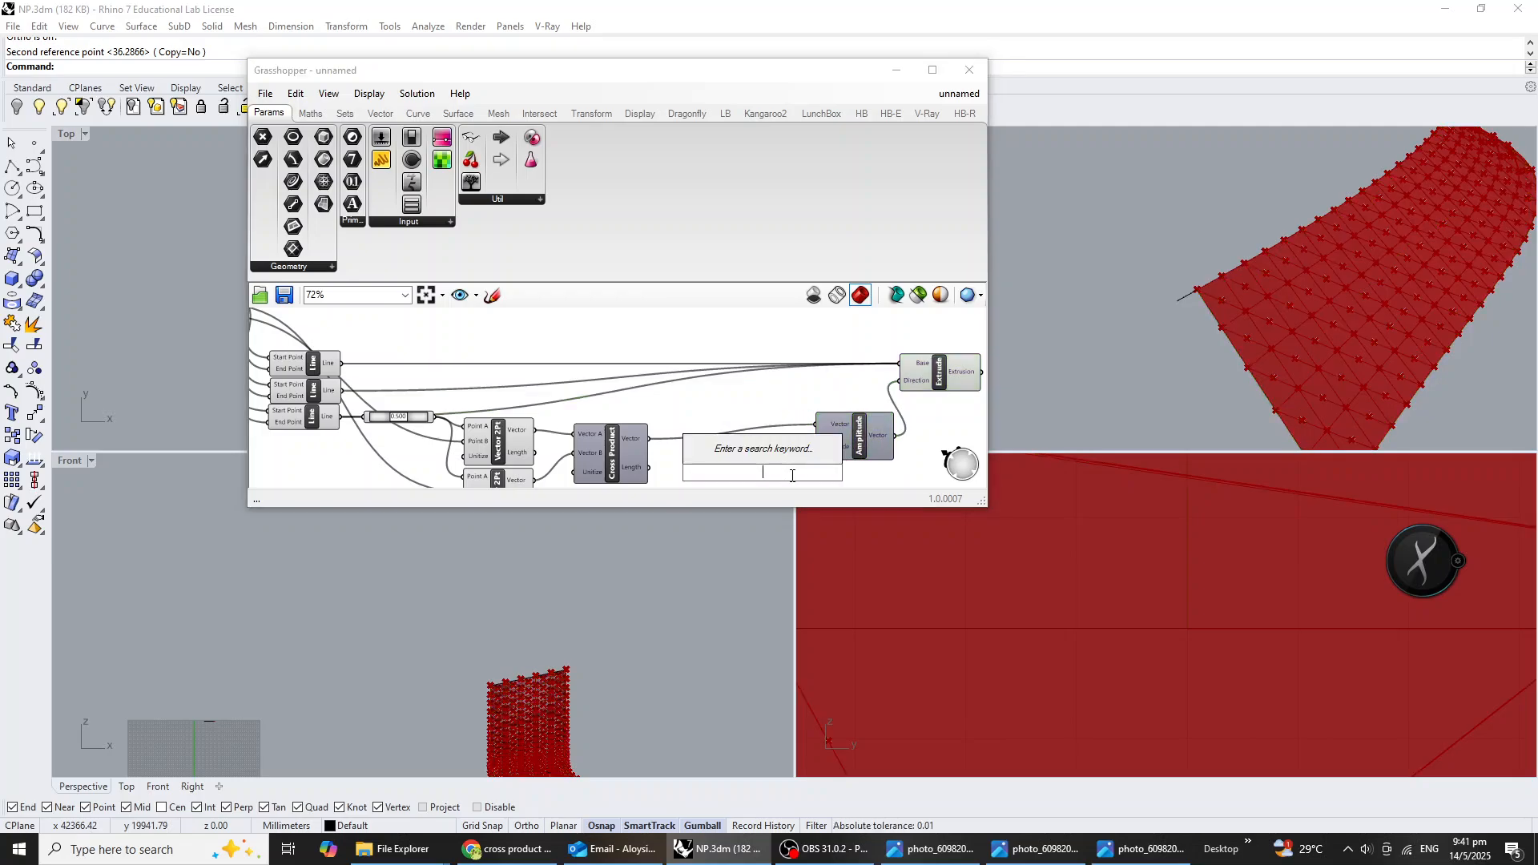
text(10)
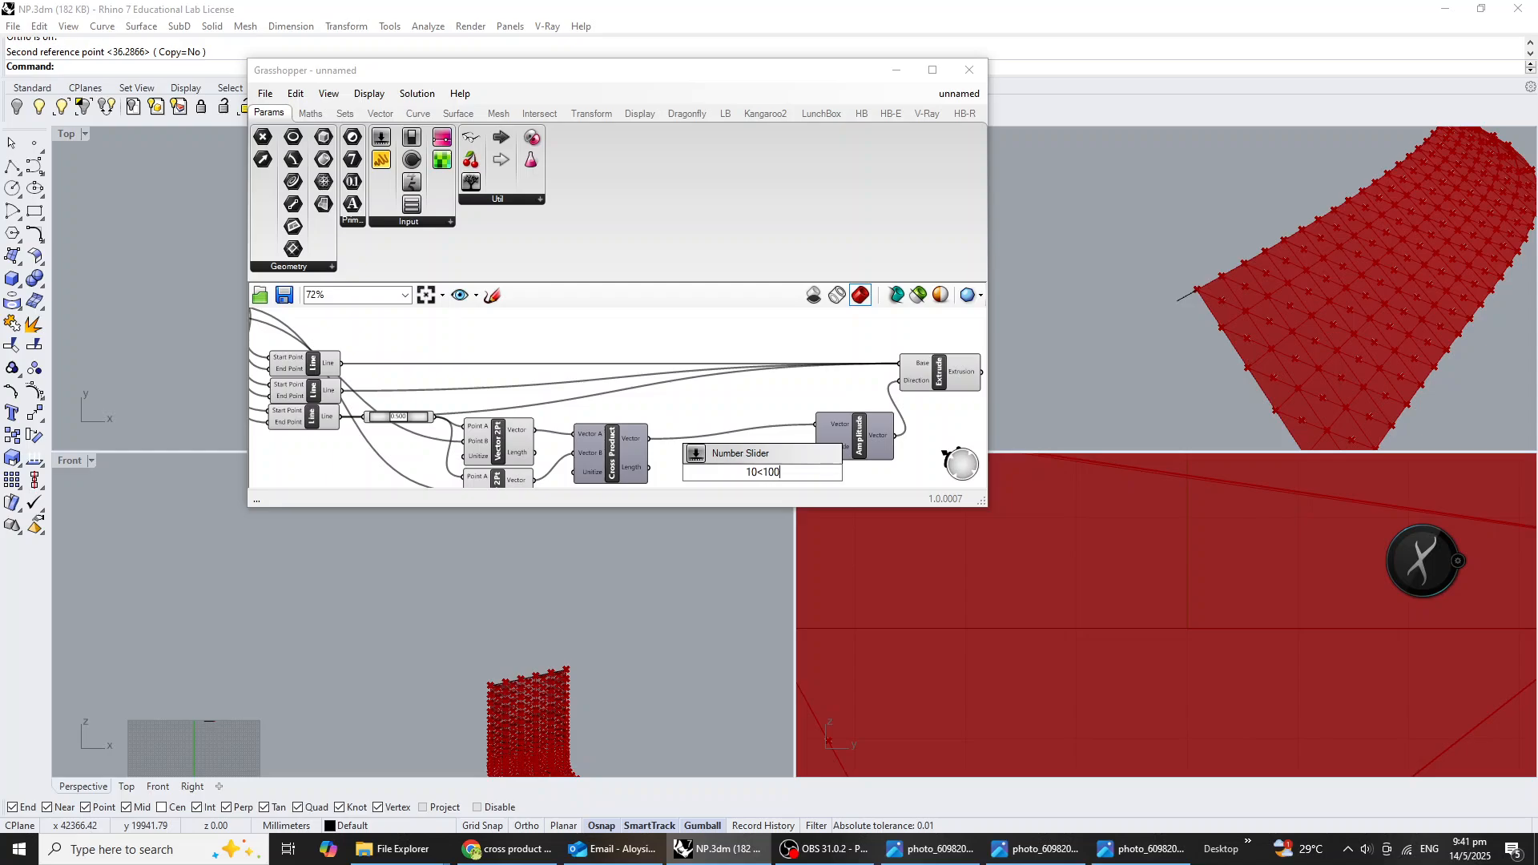
text(<100)
key(Return)
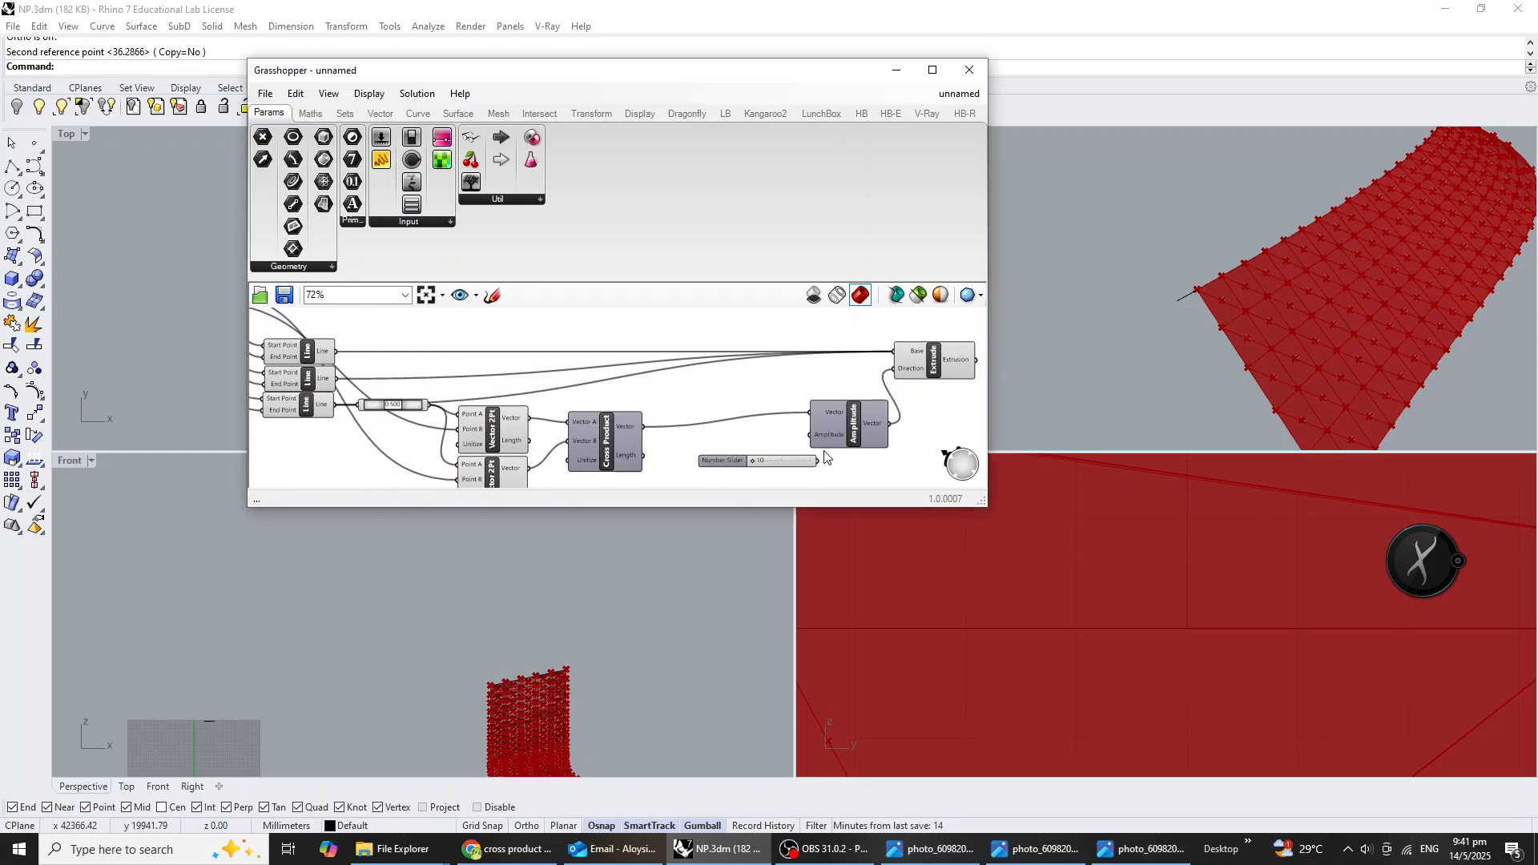
scroll(821, 460, up, 2)
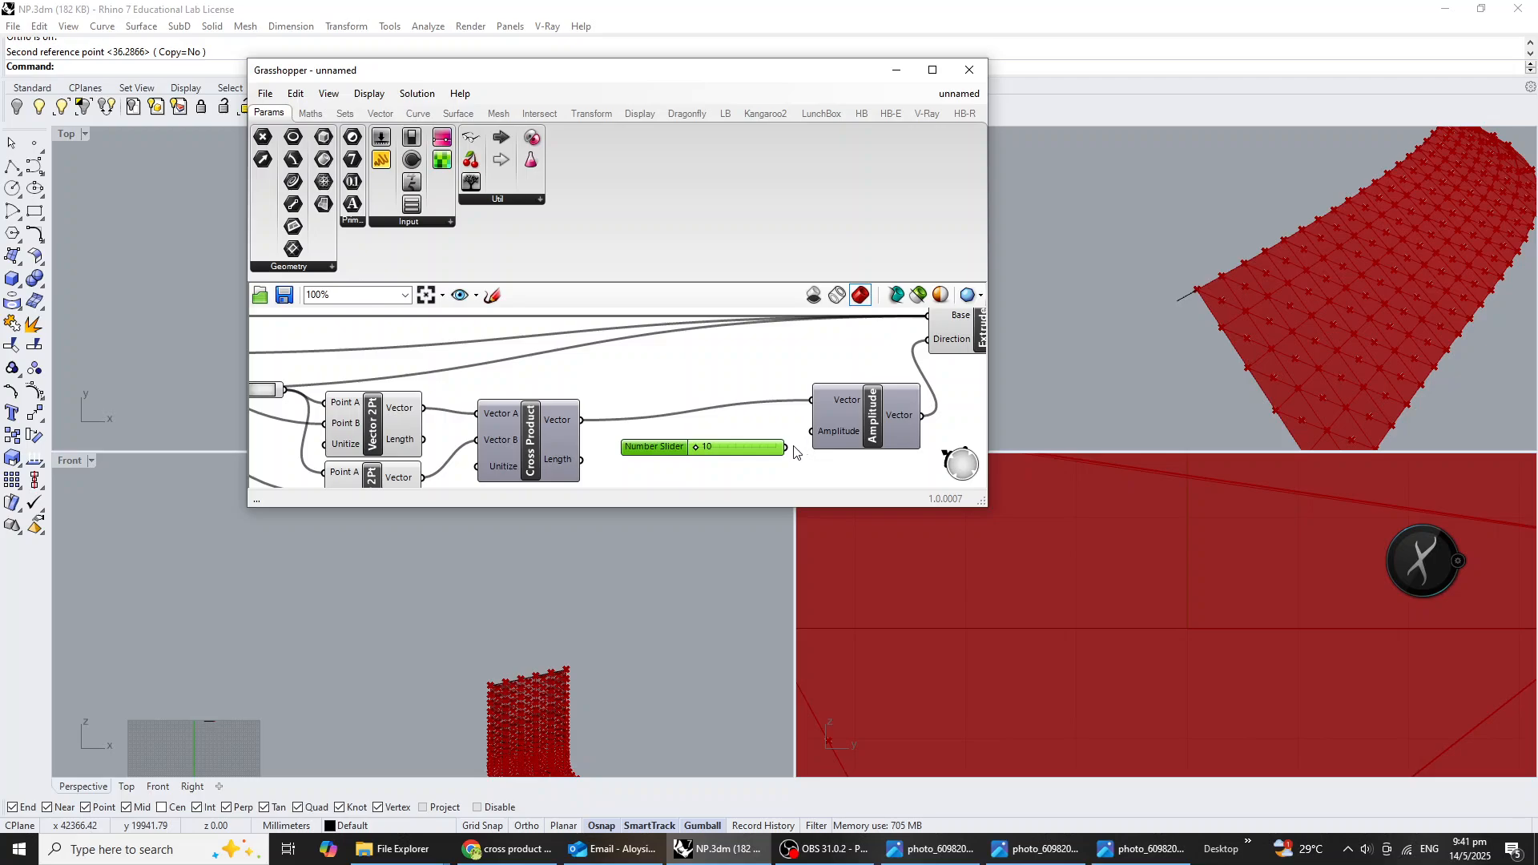
scroll(1203, 324, up, 3)
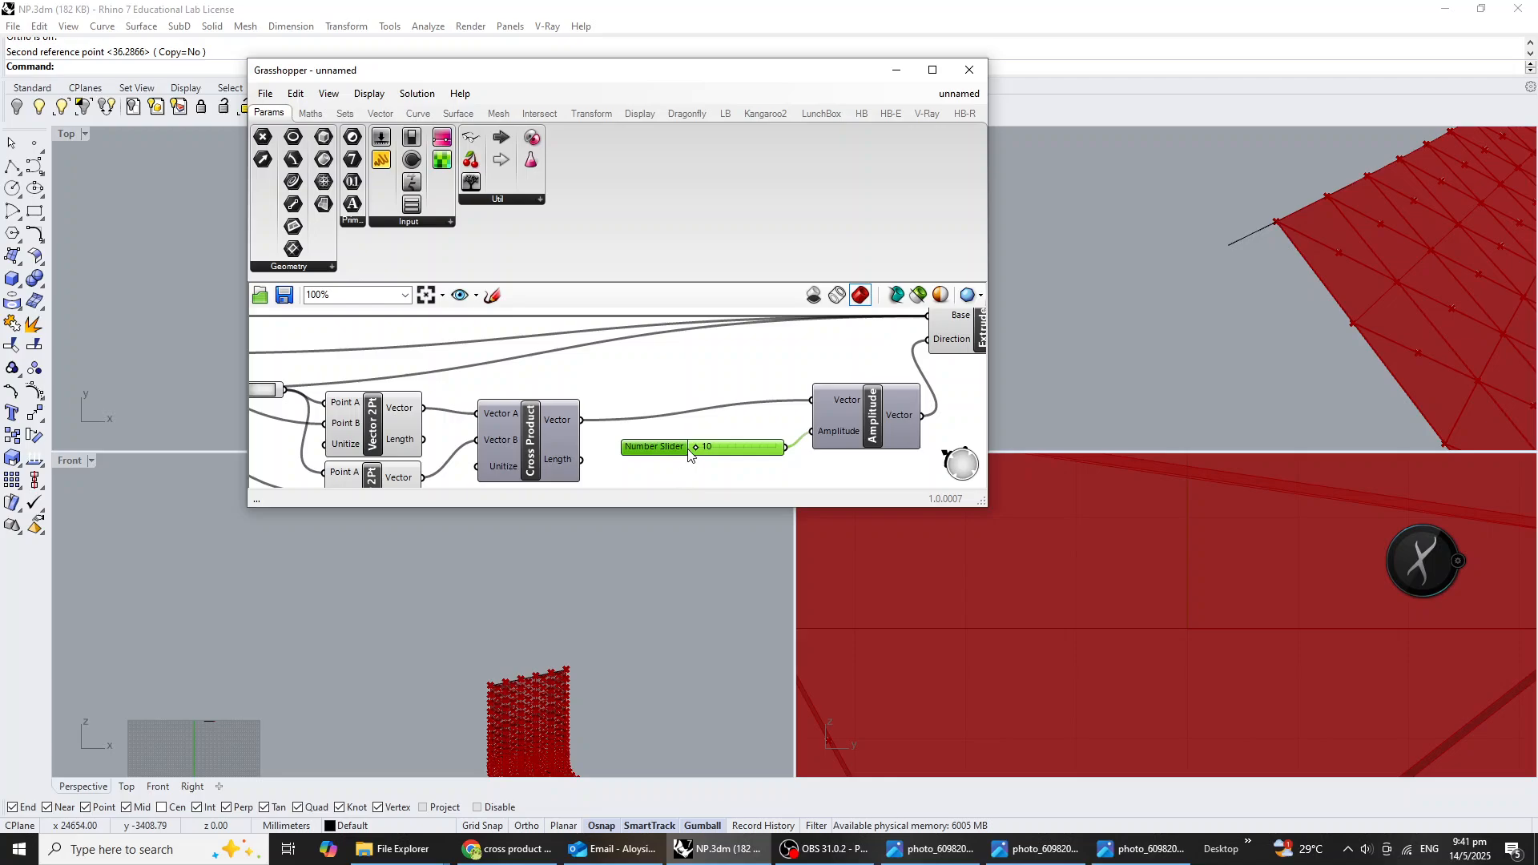
Raise the amplitude slider to 100 and examine the extruded lattice up close in the perspective view.
drag(695, 450, 811, 454)
right_drag(1328, 293, 1472, 258)
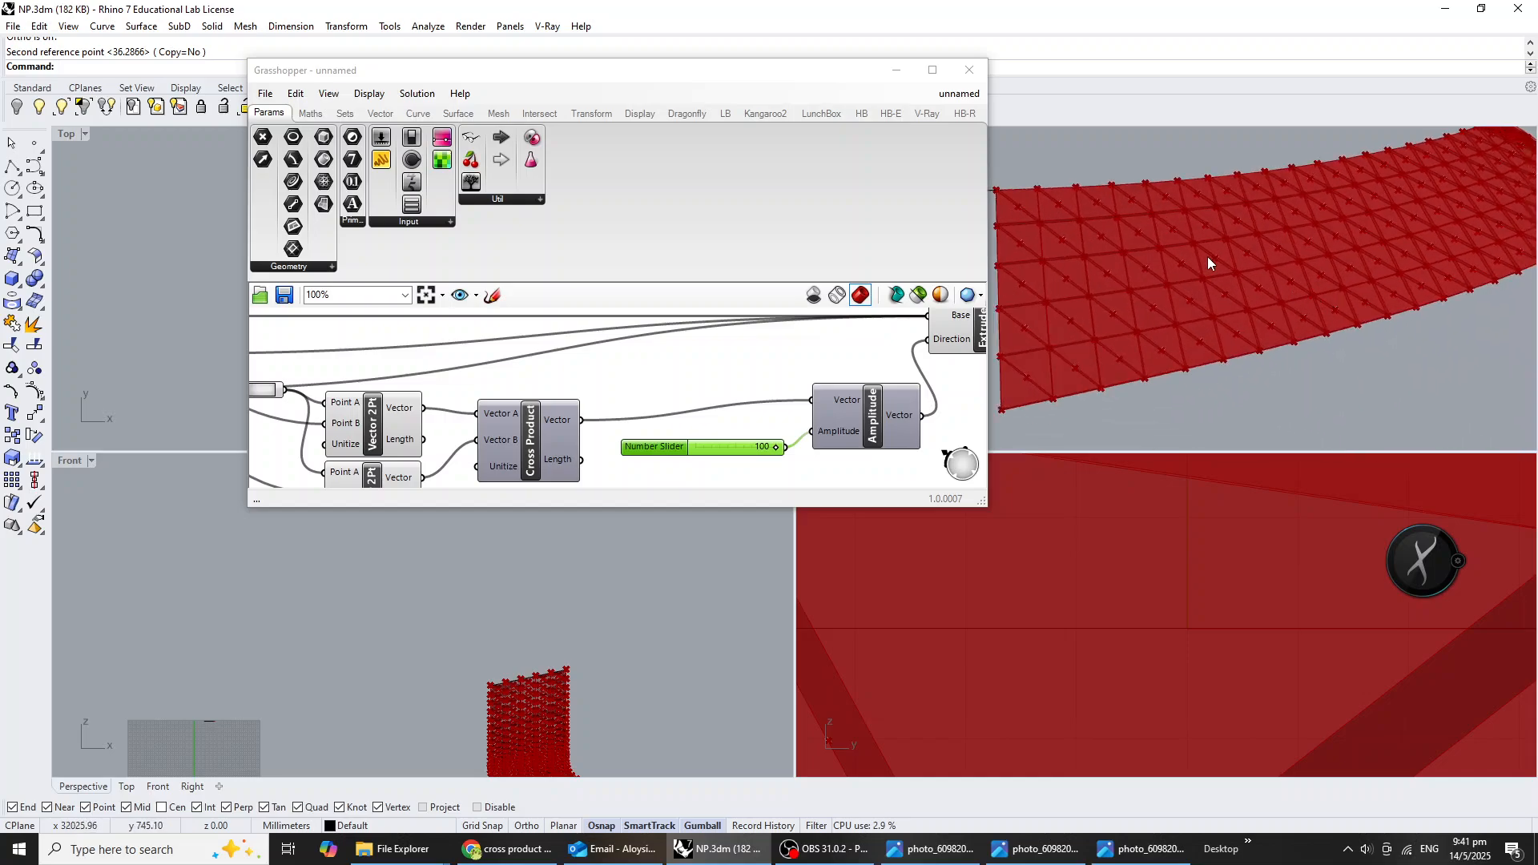
scroll(1193, 255, up, 4)
Shift the Amplitude and Extrude components together slightly farther away from the number slider.
right_drag(797, 422, 743, 448)
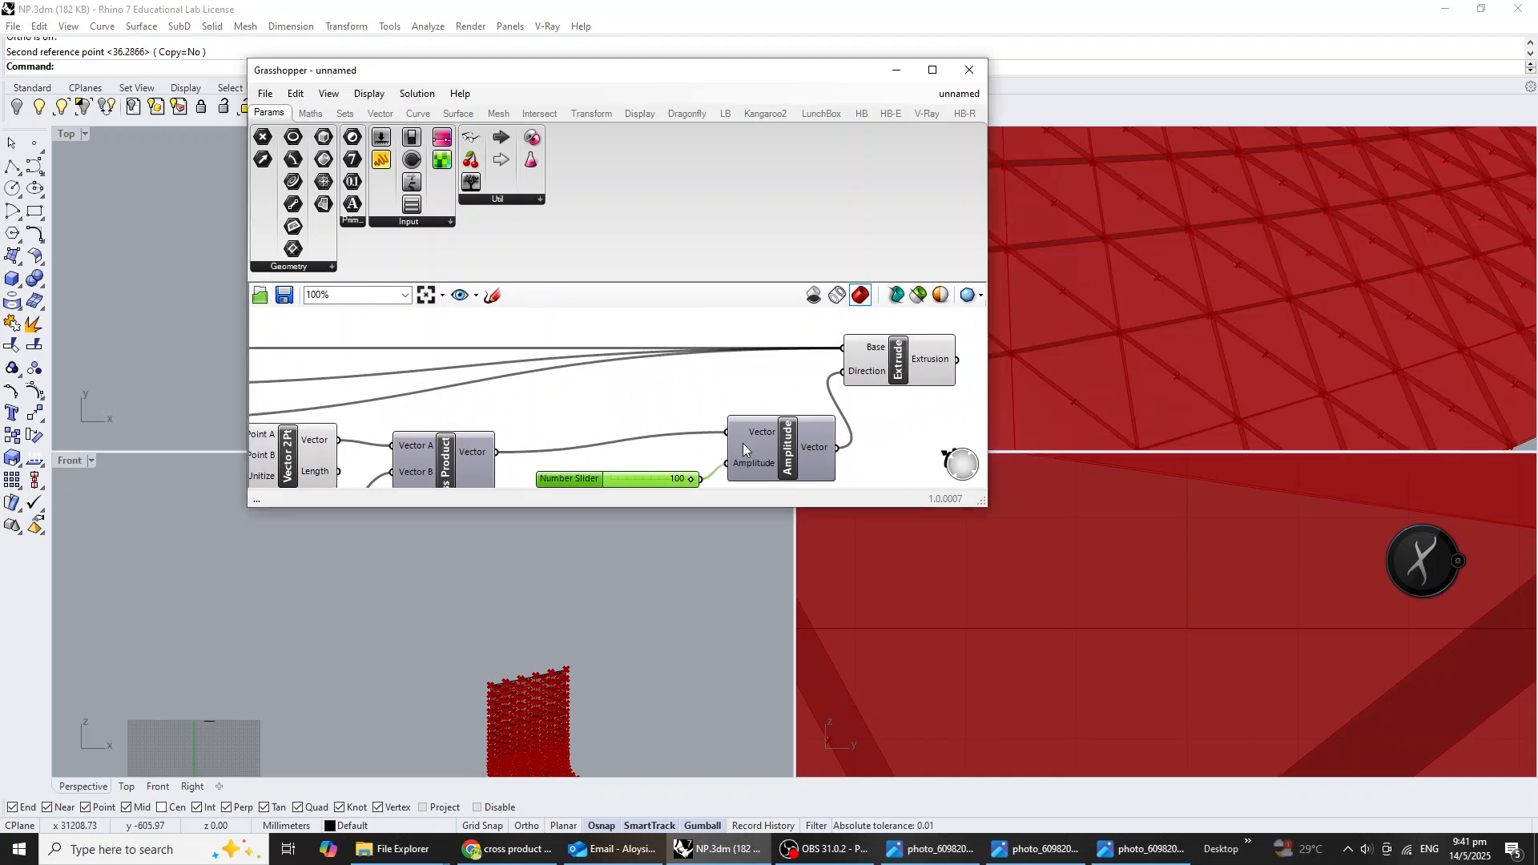
drag(902, 451, 769, 340)
drag(864, 351, 897, 355)
click(901, 409)
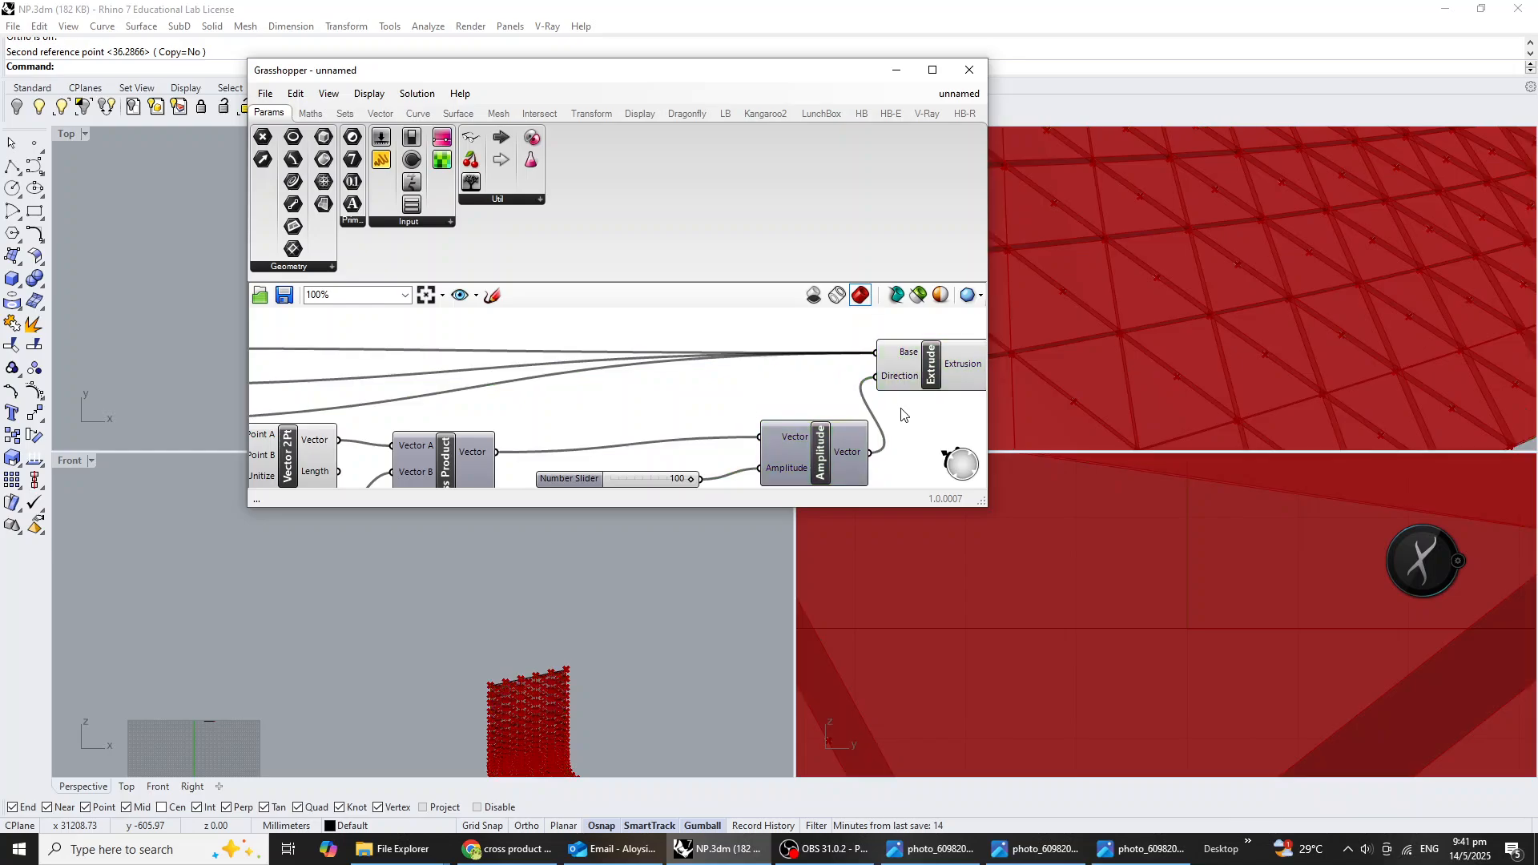
right_drag(704, 472, 741, 433)
Set the amplitude slider's maximum to 500.
click(671, 445)
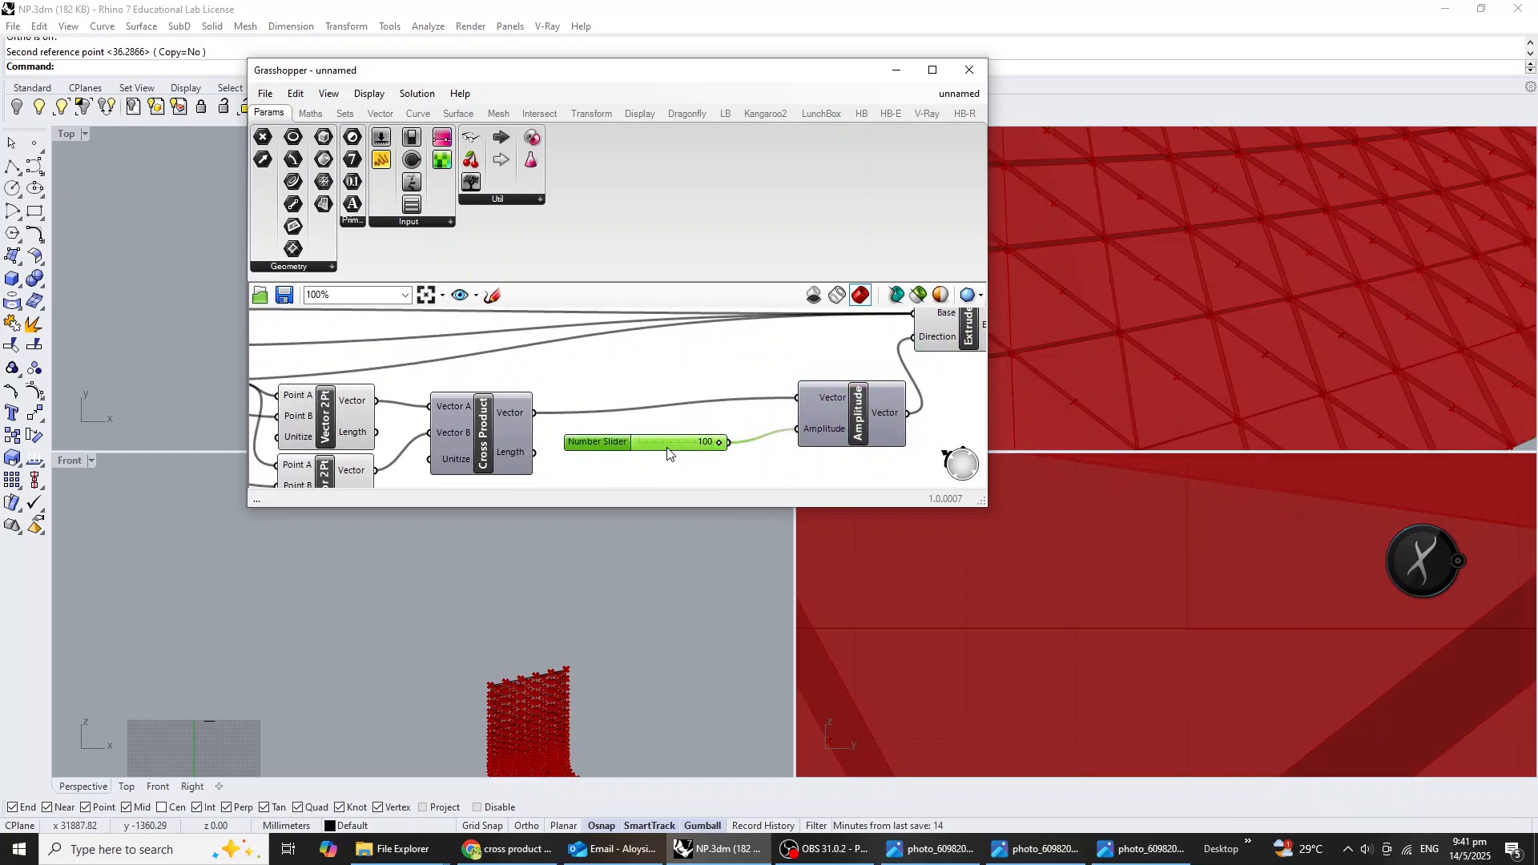
right_click(671, 445)
click(756, 514)
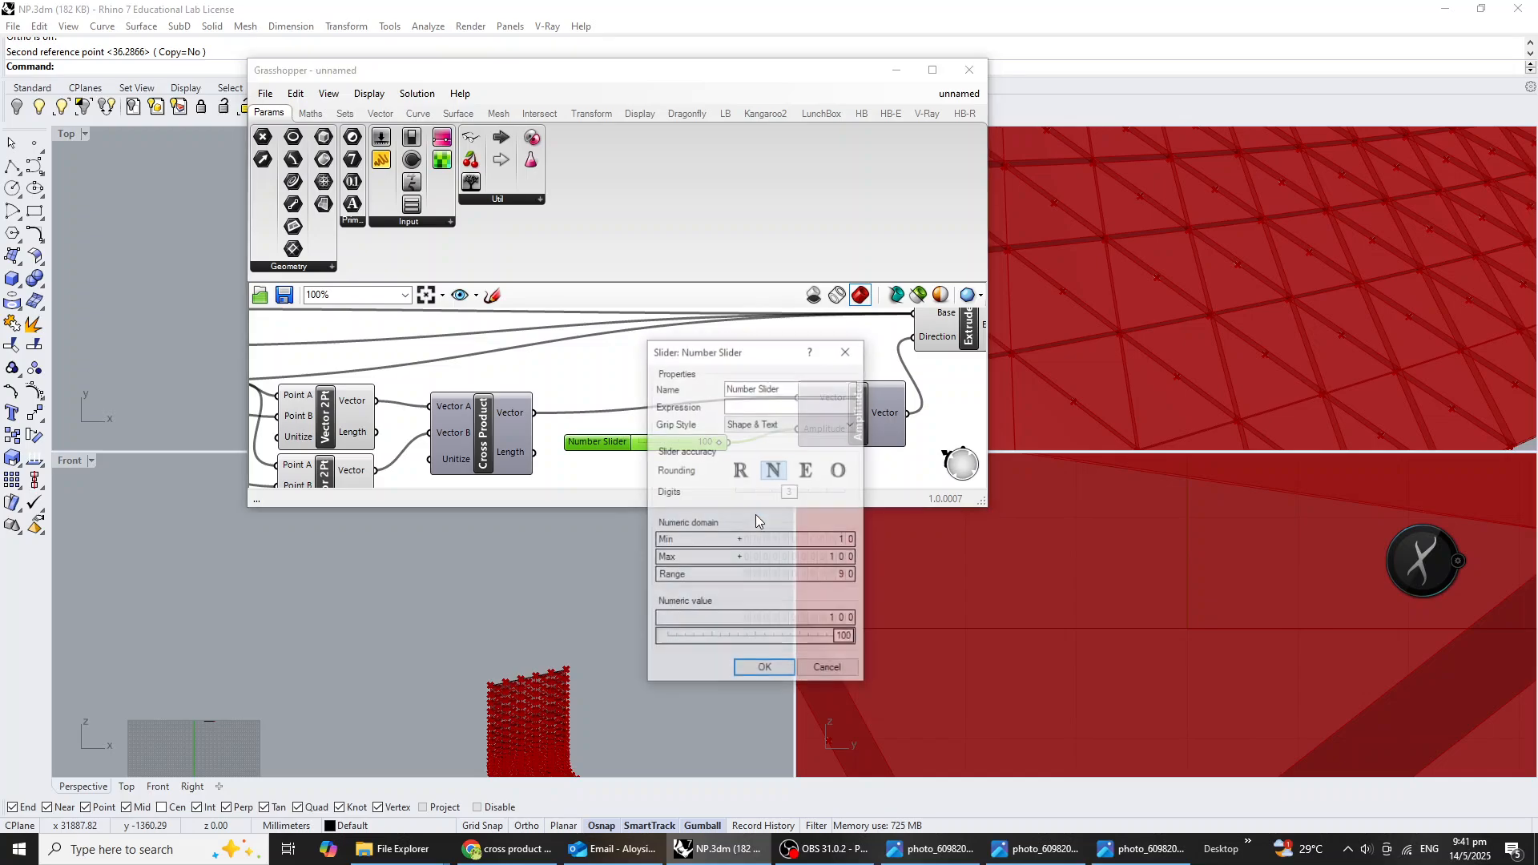
double_click(781, 561)
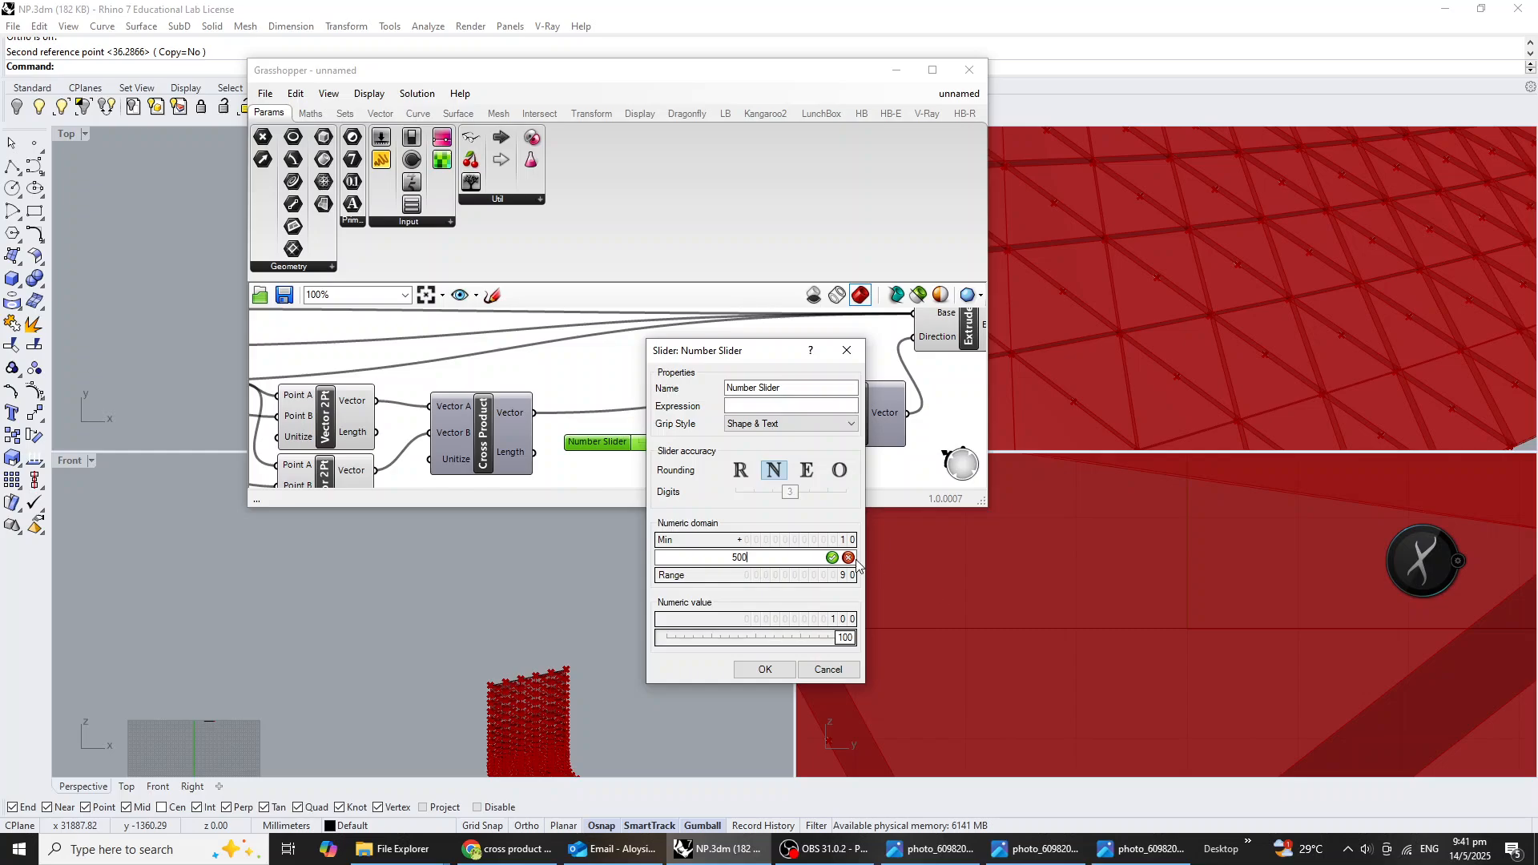
click(832, 558)
click(765, 669)
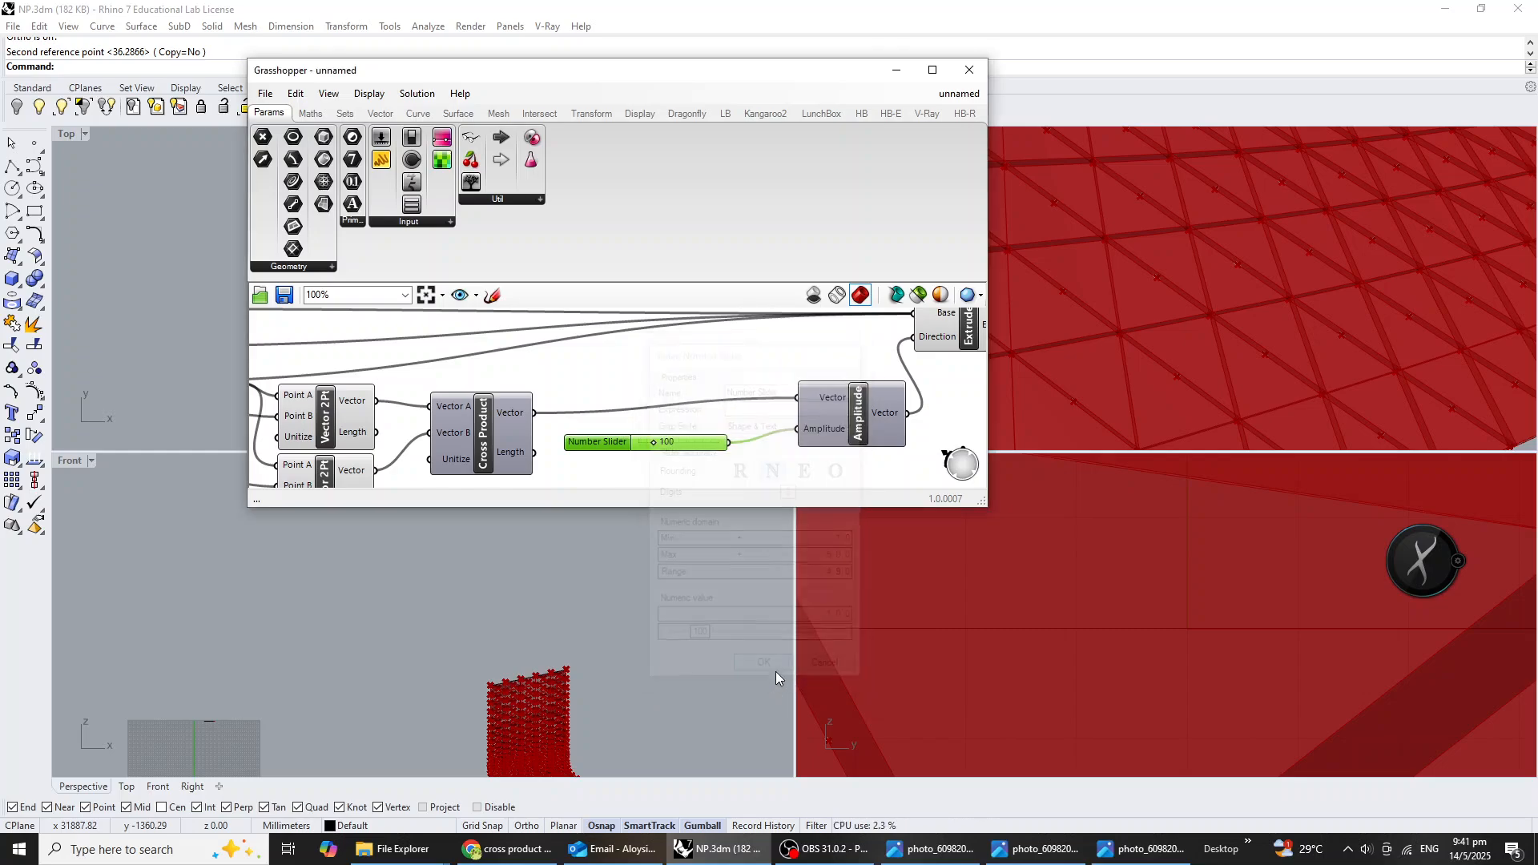
Raise the amplitude slider to 500 and check the deeper extrusion in the perspective view.
scroll(673, 462, up, 2)
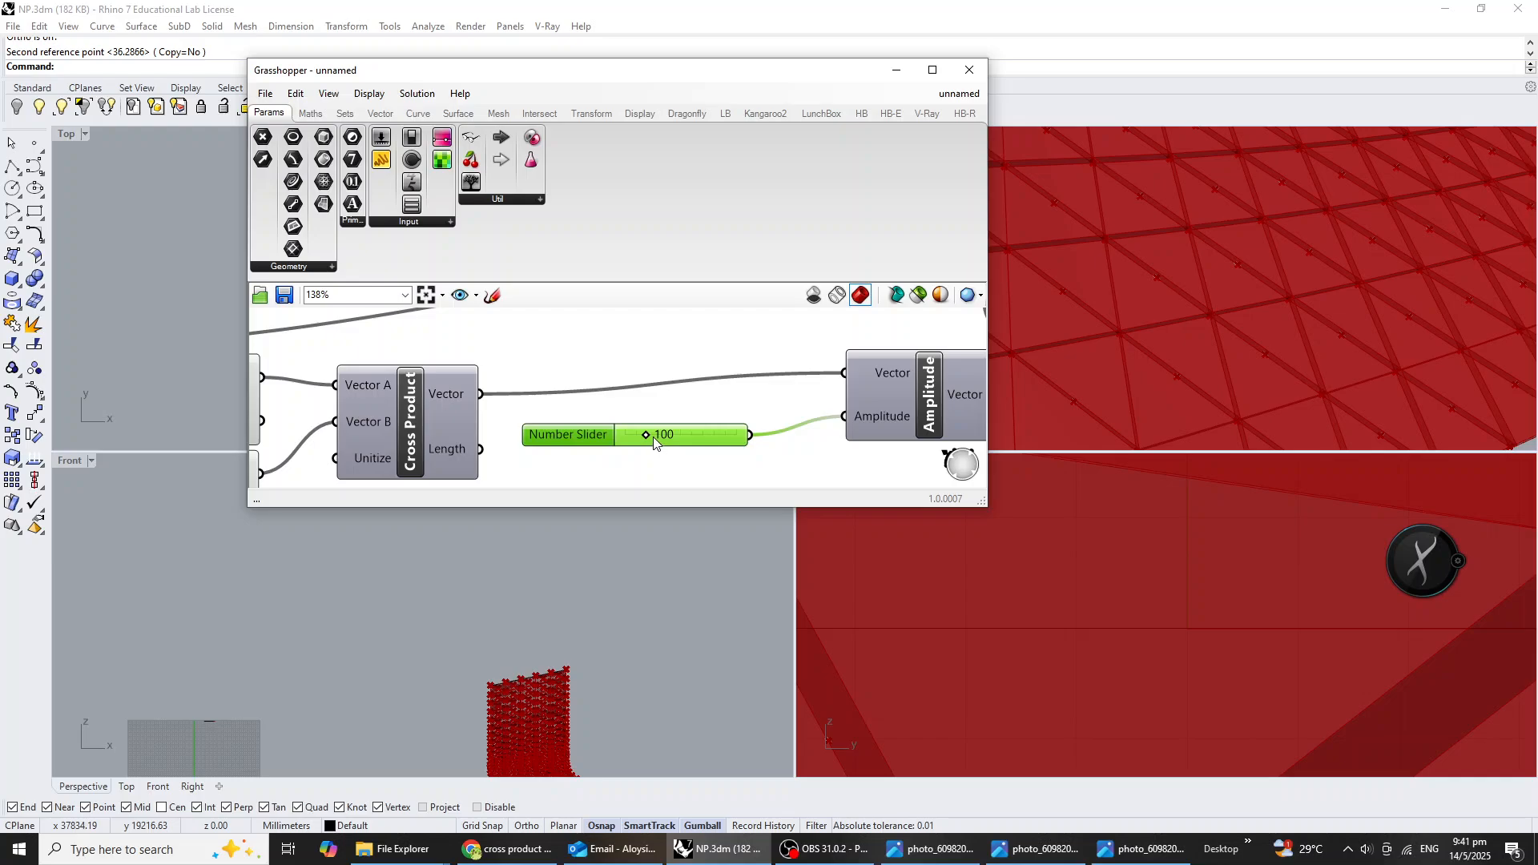
drag(651, 436, 761, 436)
scroll(1177, 344, down, 3)
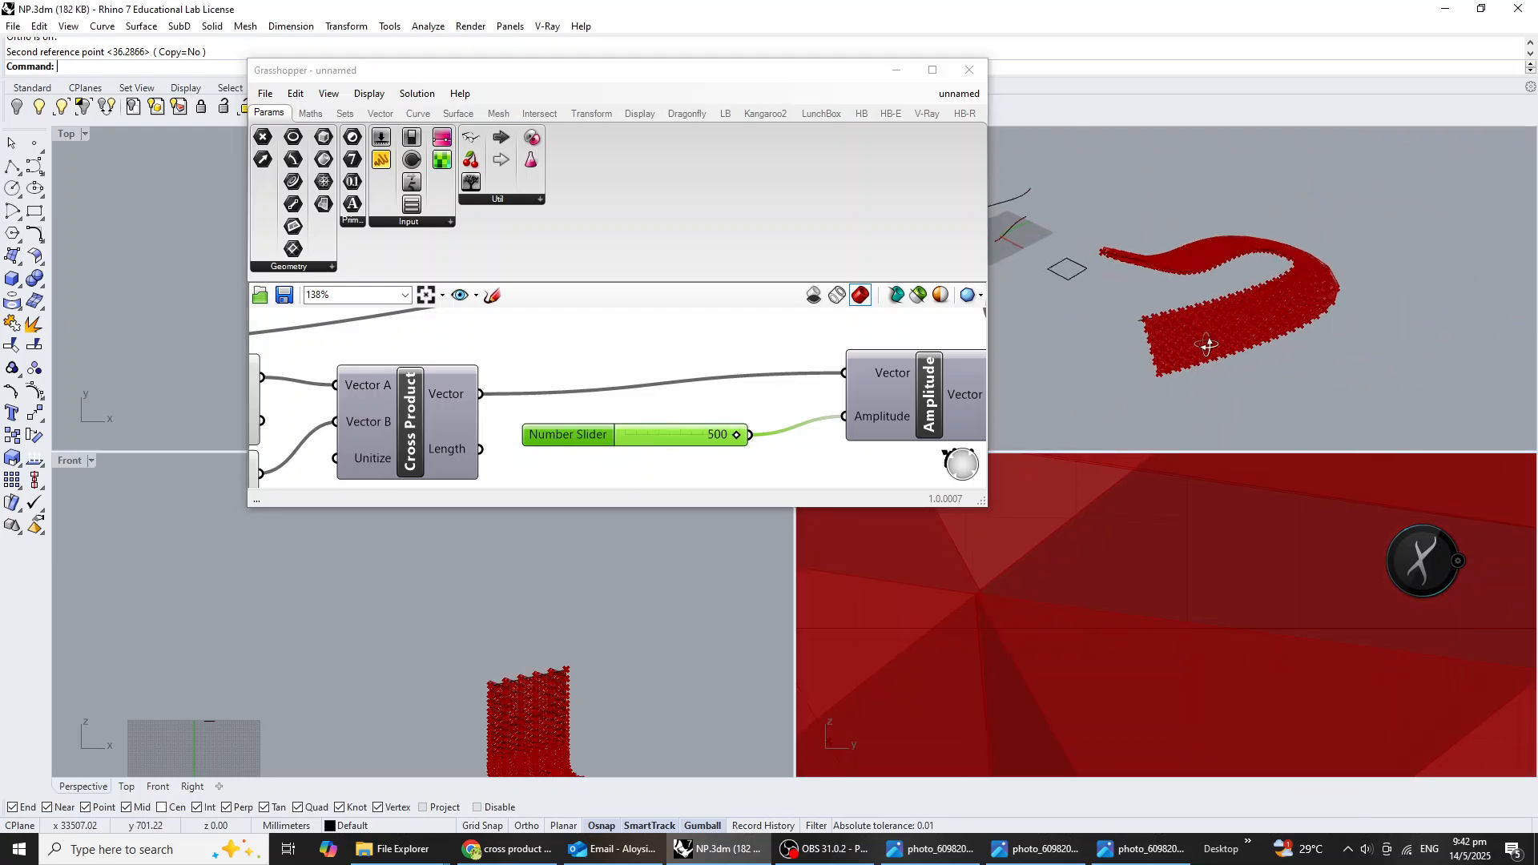
scroll(1193, 345, up, 2)
scroll(761, 433, down, 3)
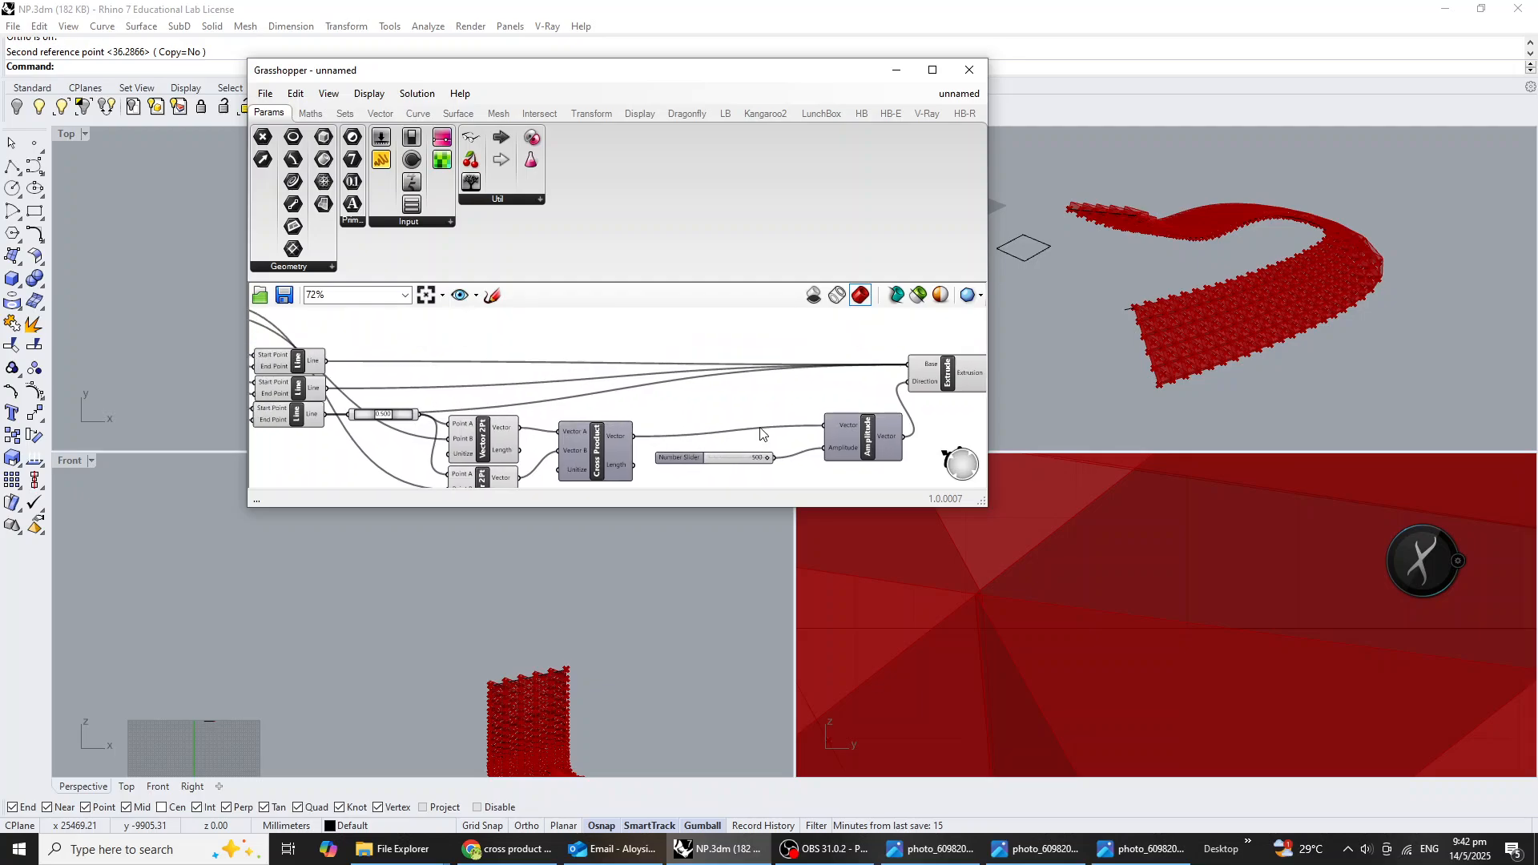
Select the components upstream of Extrude and turn off their preview.
scroll(761, 433, down, 5)
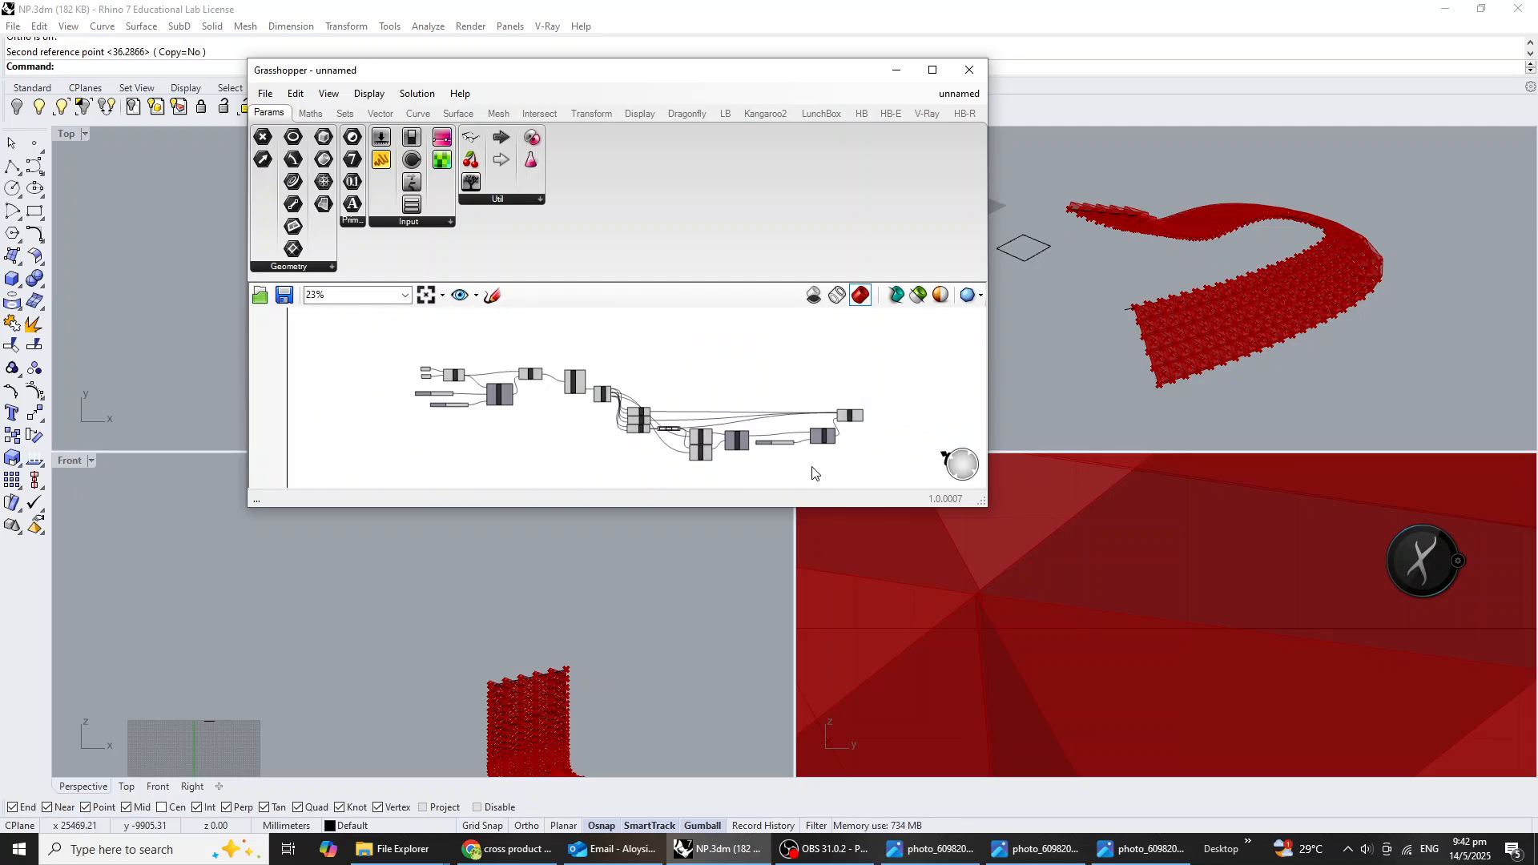
drag(812, 473, 419, 326)
middle_click(542, 390)
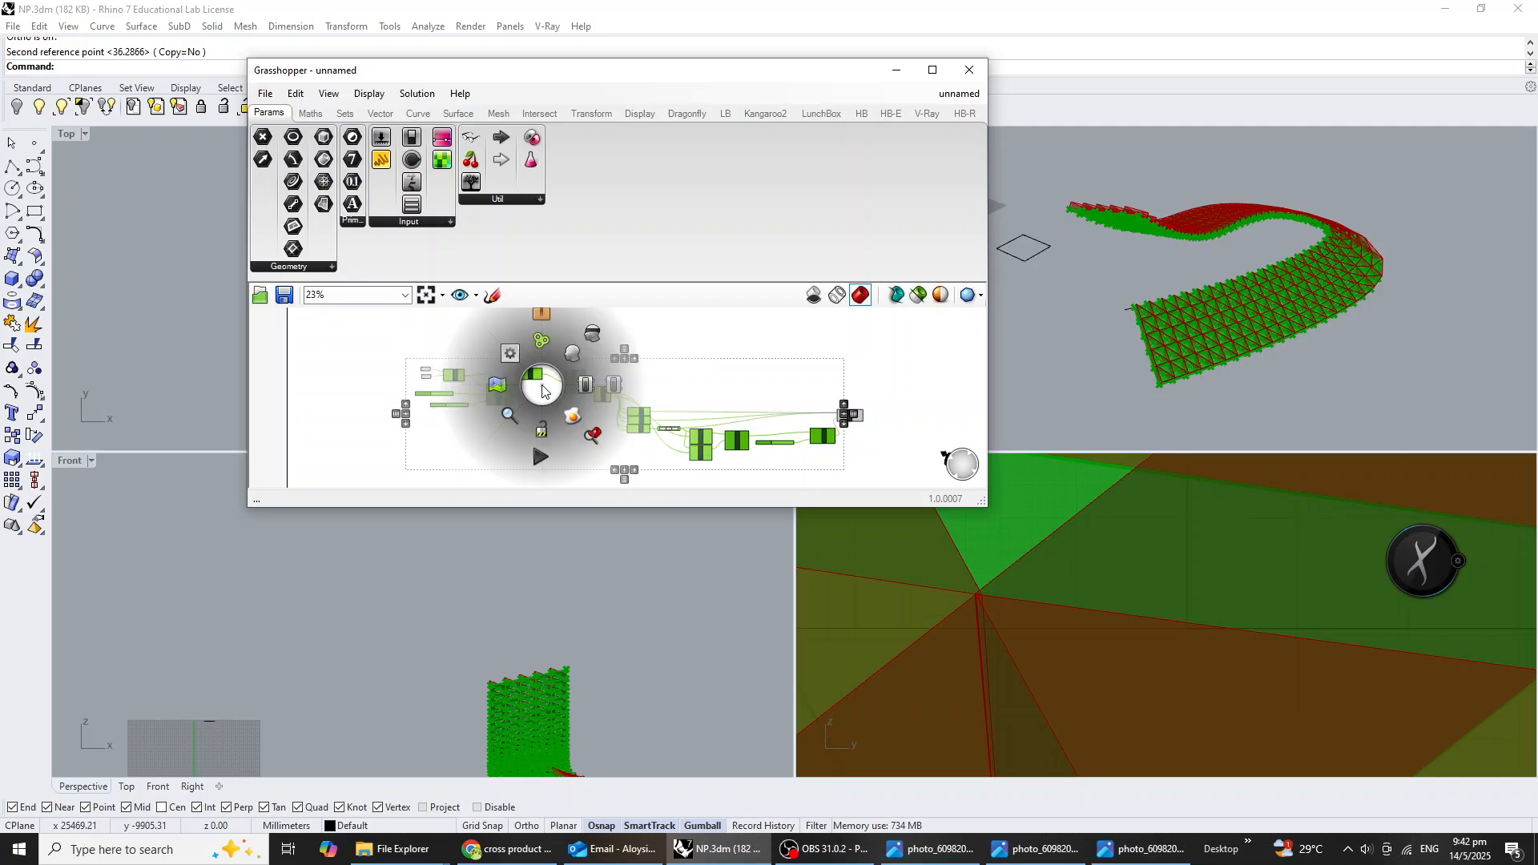
click(596, 334)
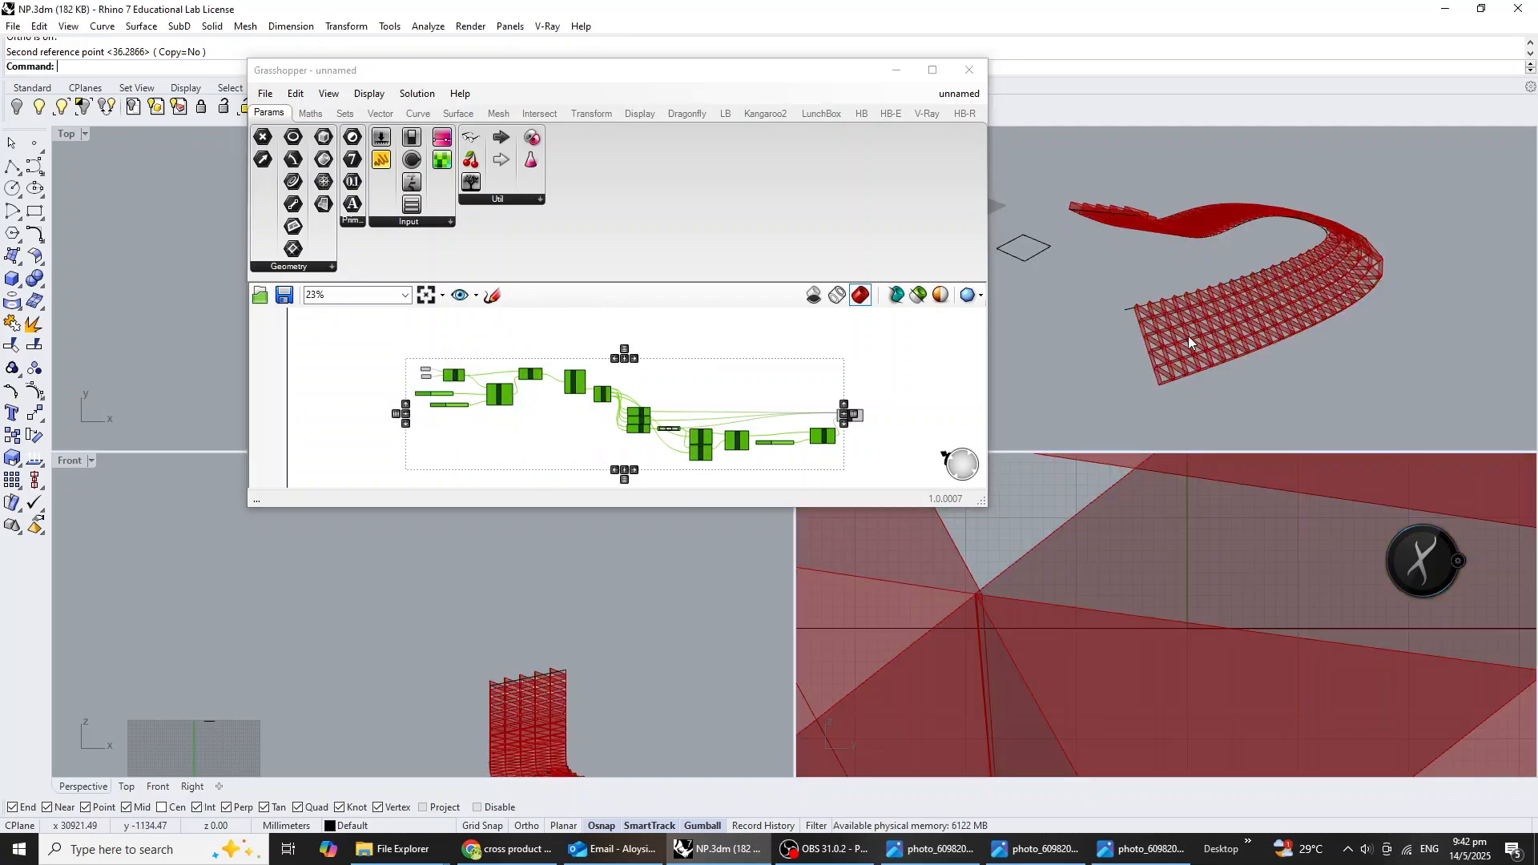
Inspect the extruded triangular lattice in the perspective view and compare it with the looping pavilion reference photo.
scroll(1201, 352, up, 10)
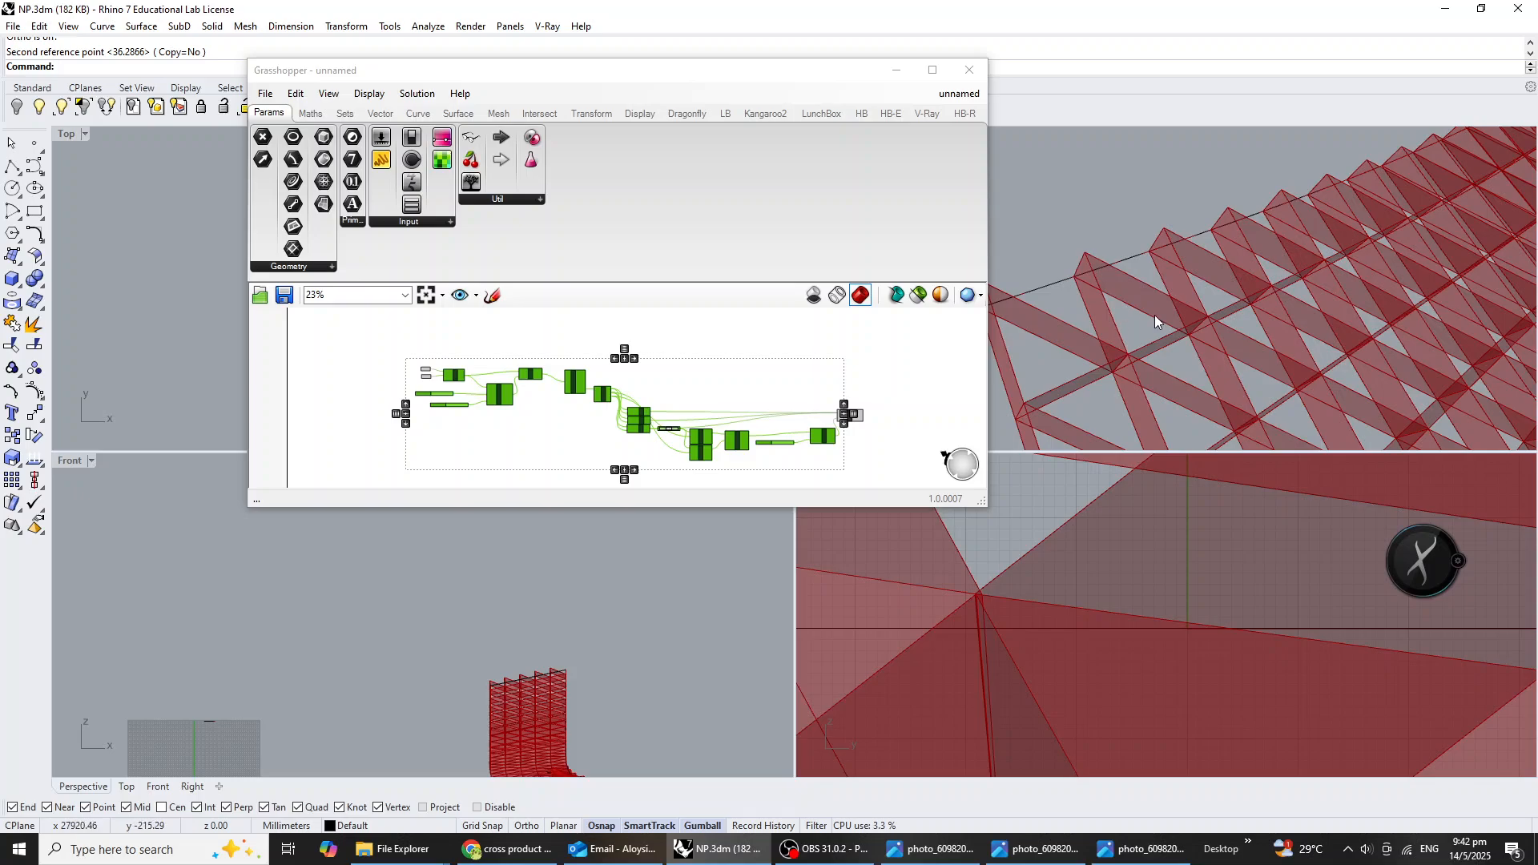
scroll(1105, 352, down, 10)
scroll(791, 447, up, 5)
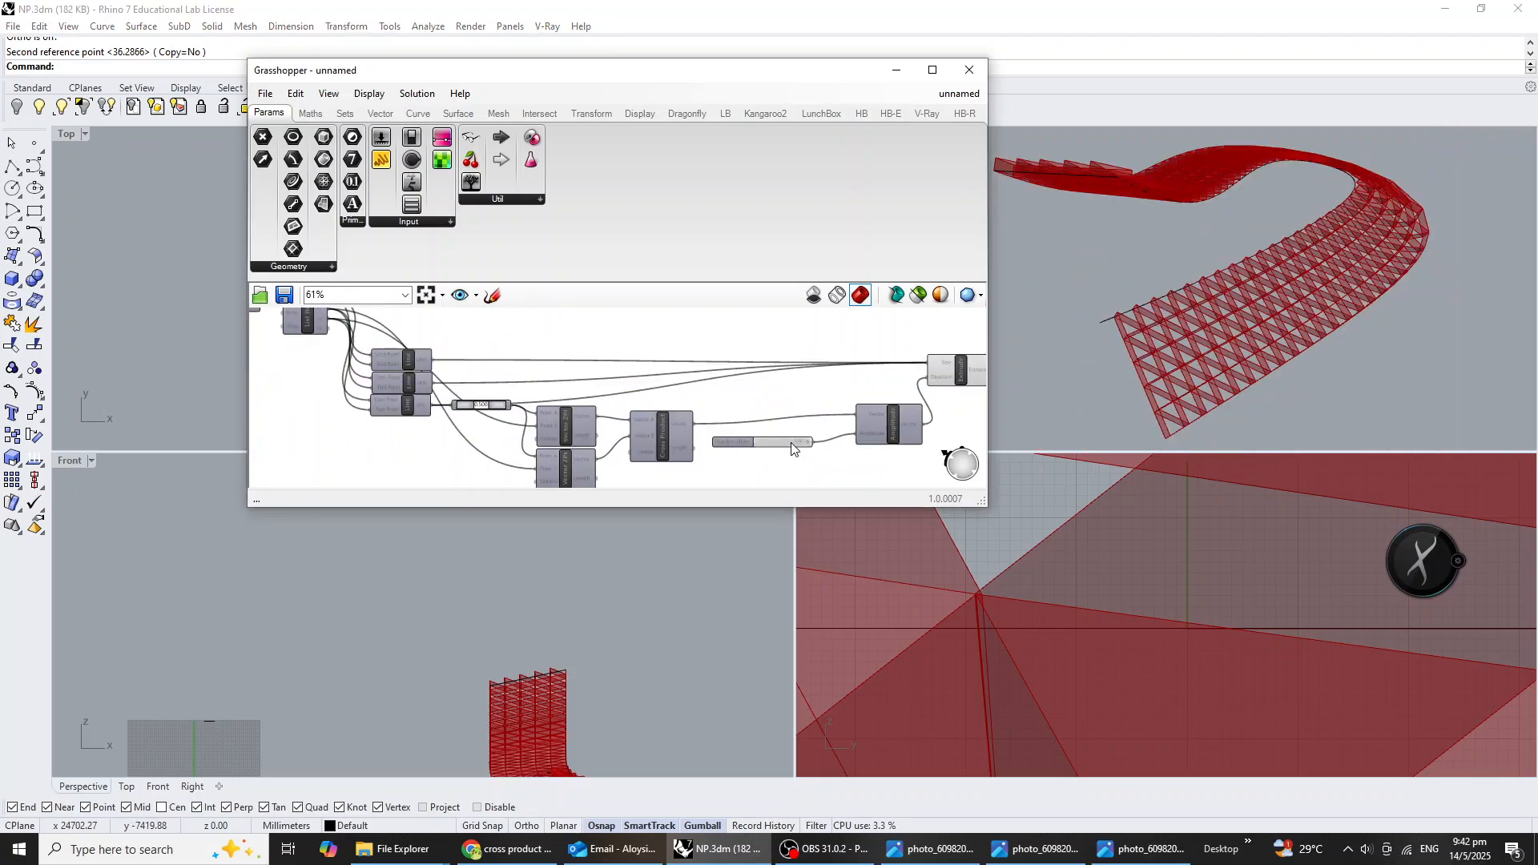
scroll(792, 447, up, 2)
drag(811, 440, 871, 447)
mouse_move(1081, 265)
right_down()
mouse_move(1156, 329)
mouse_move(1105, 282)
right_up()
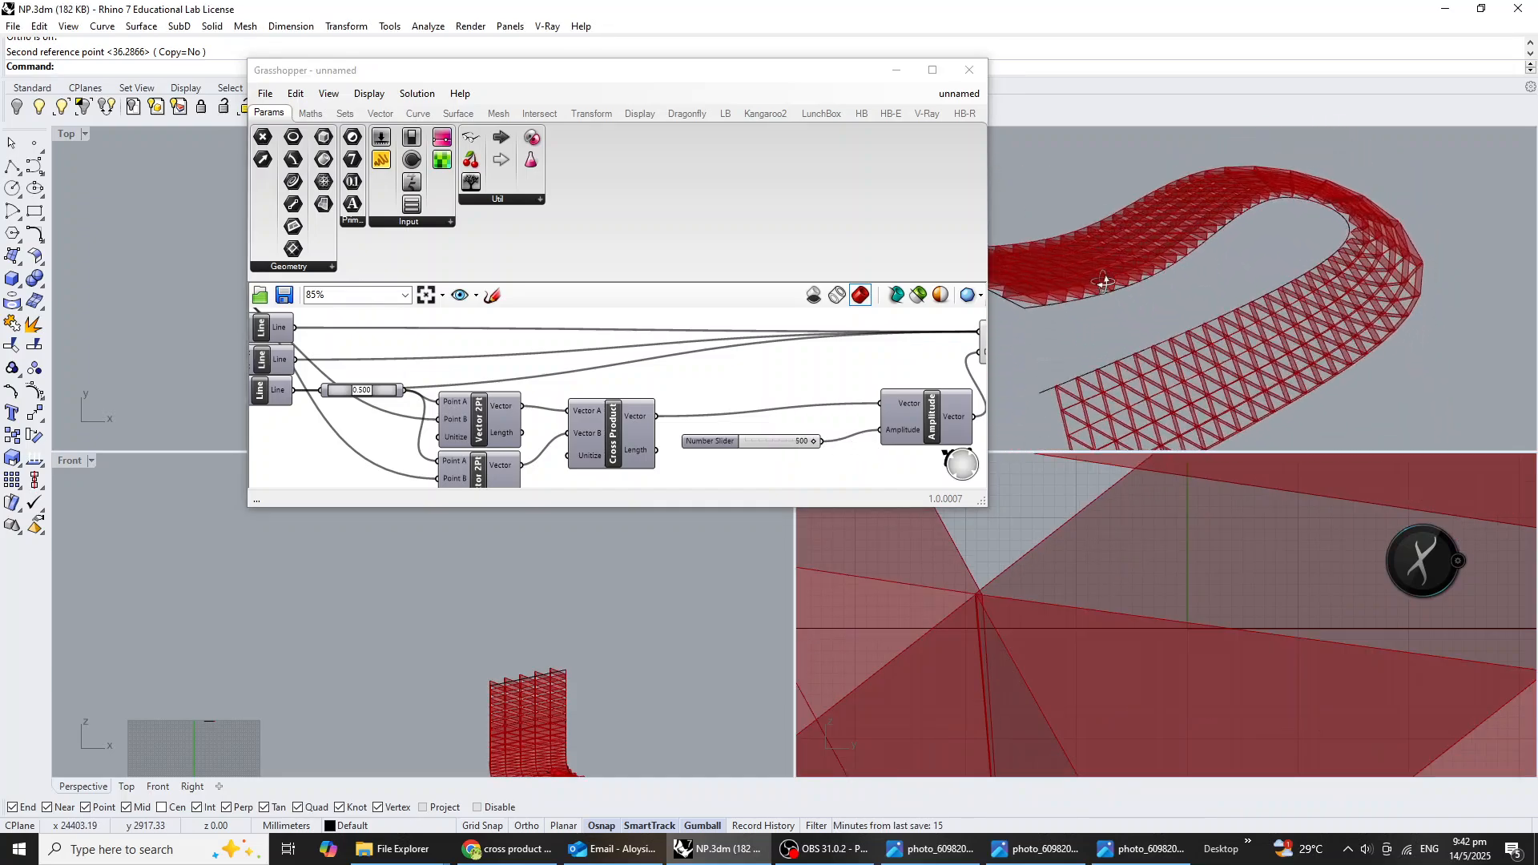
click(1141, 848)
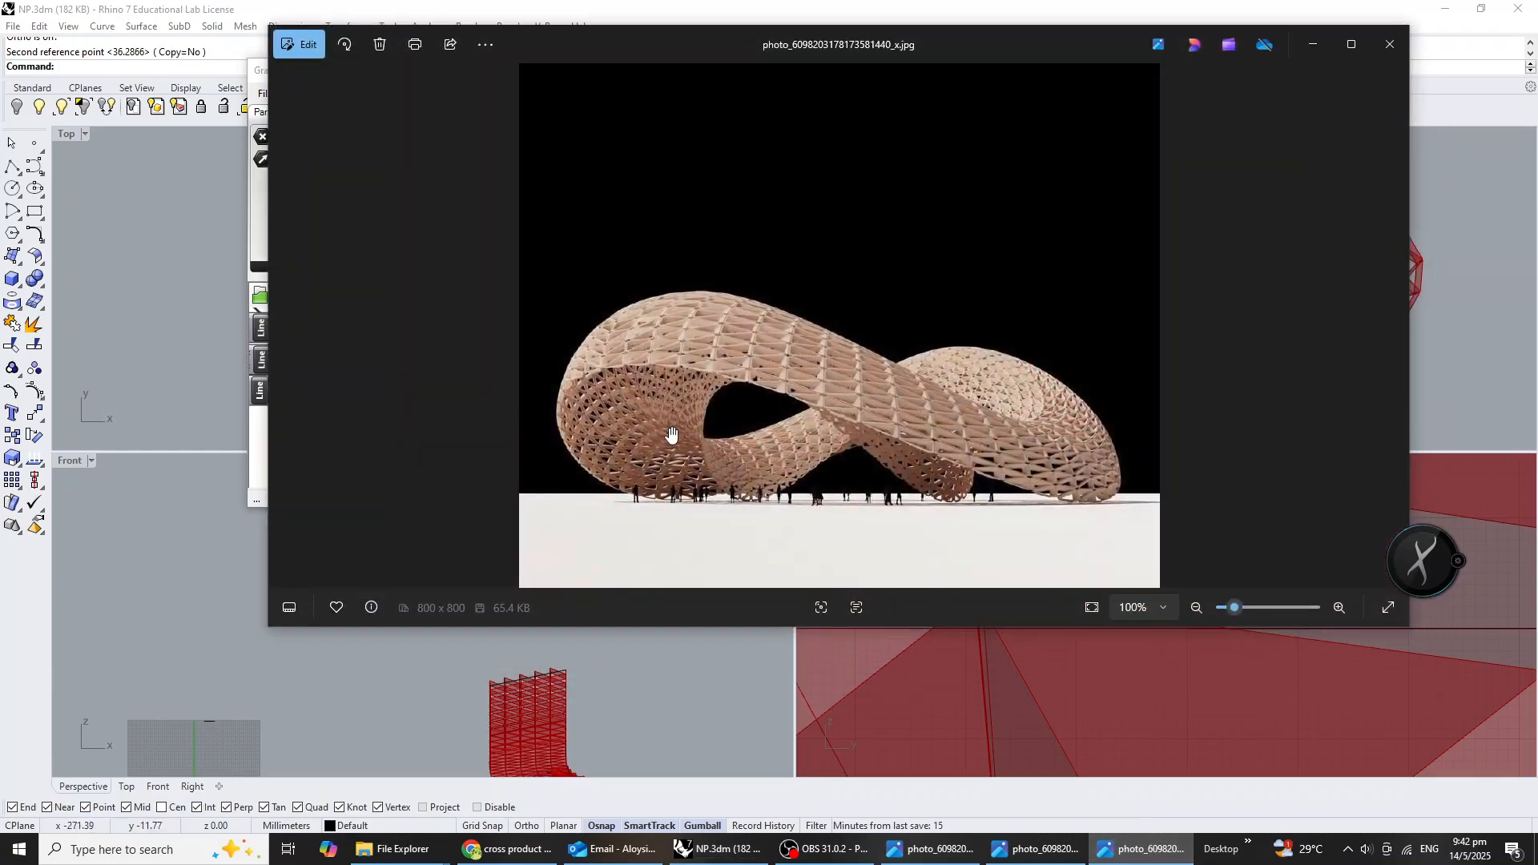
click(1143, 855)
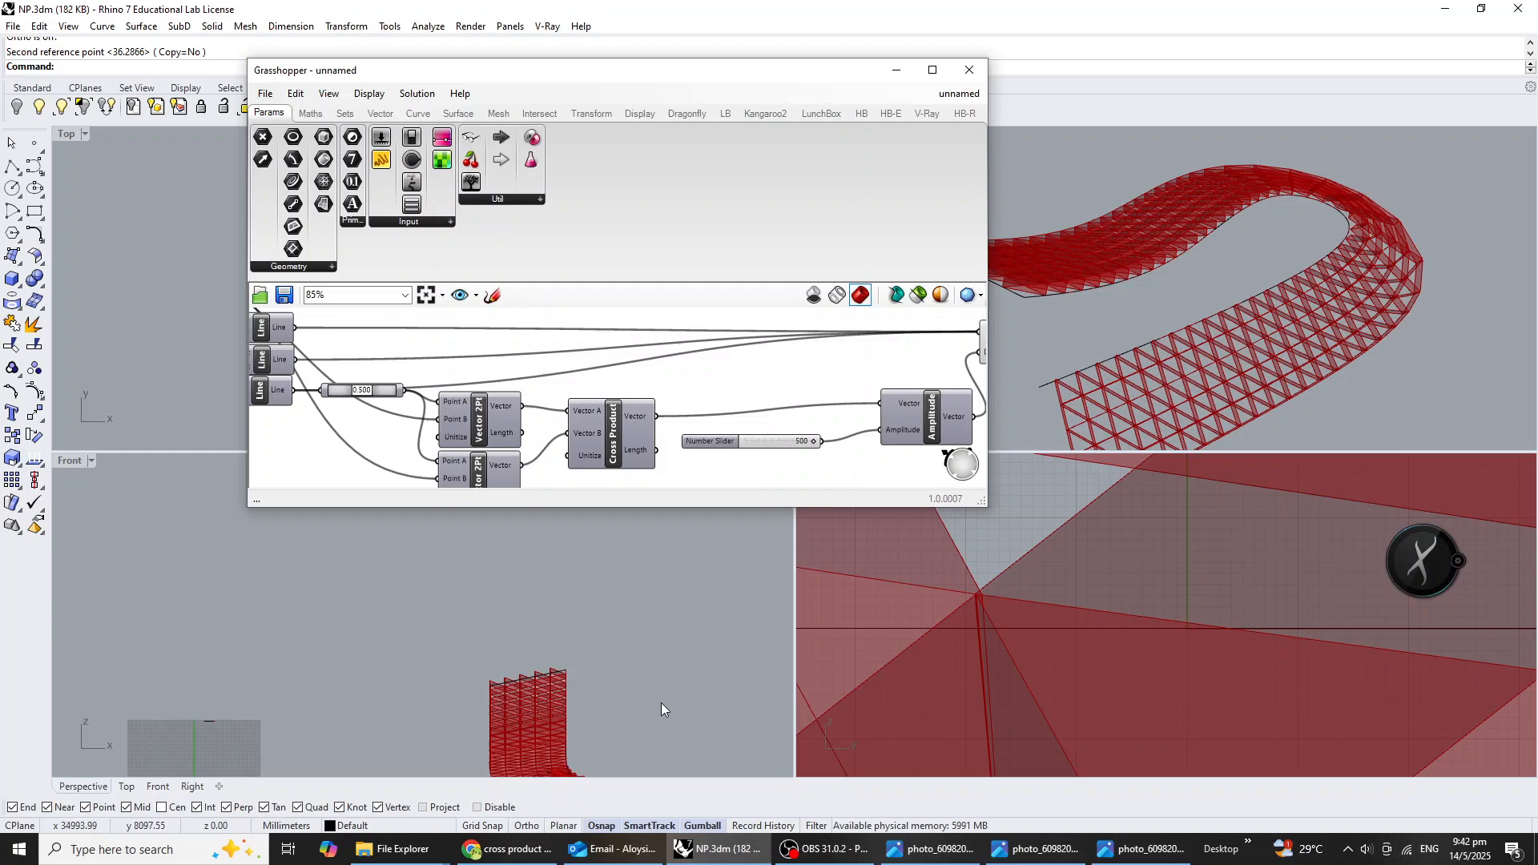
click(429, 857)
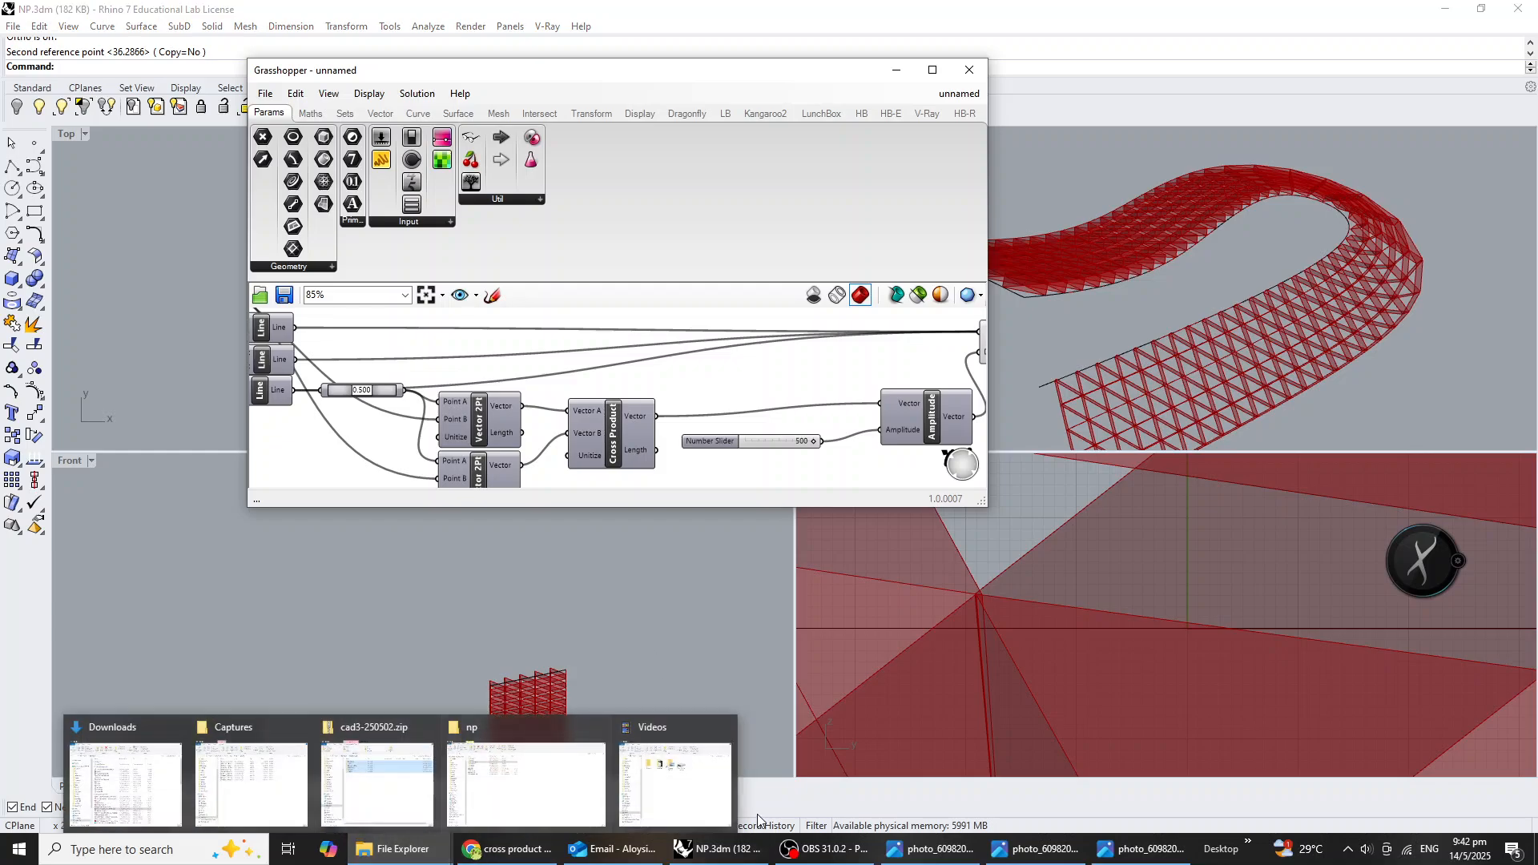
click(545, 744)
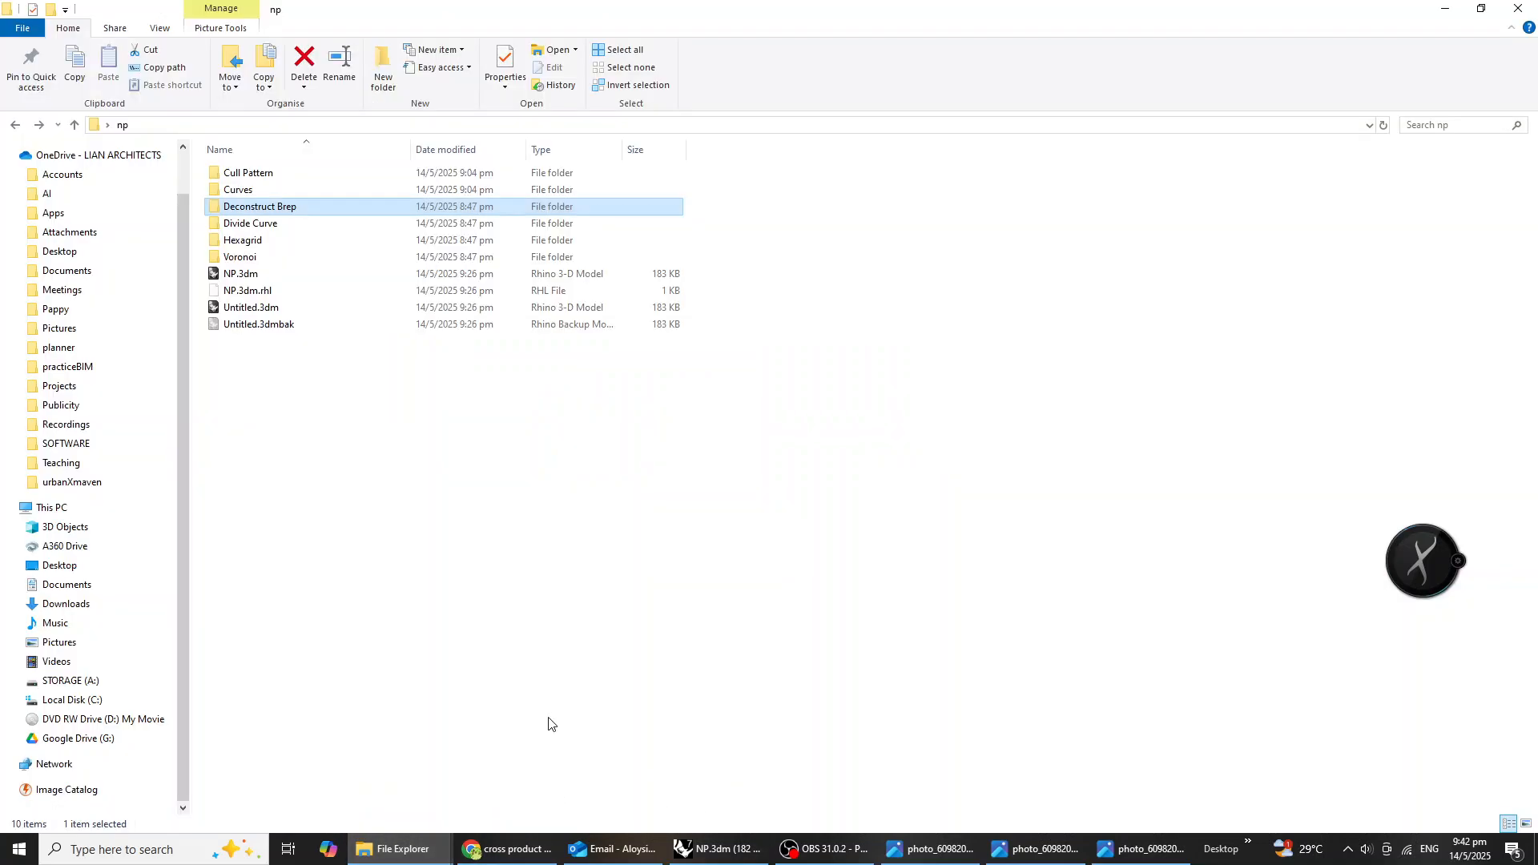
double_click(293, 224)
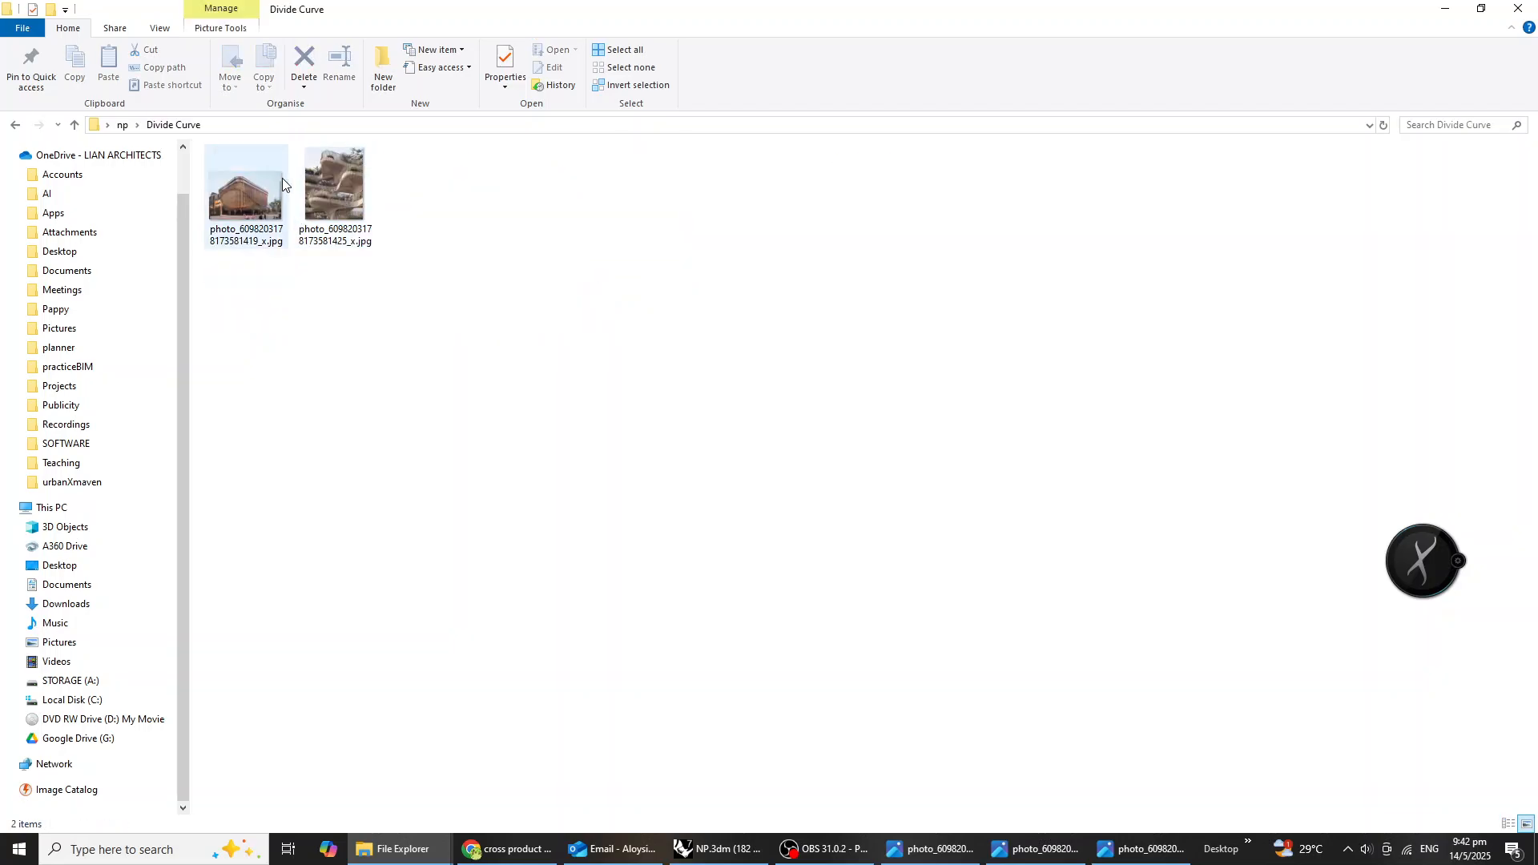
double_click(240, 213)
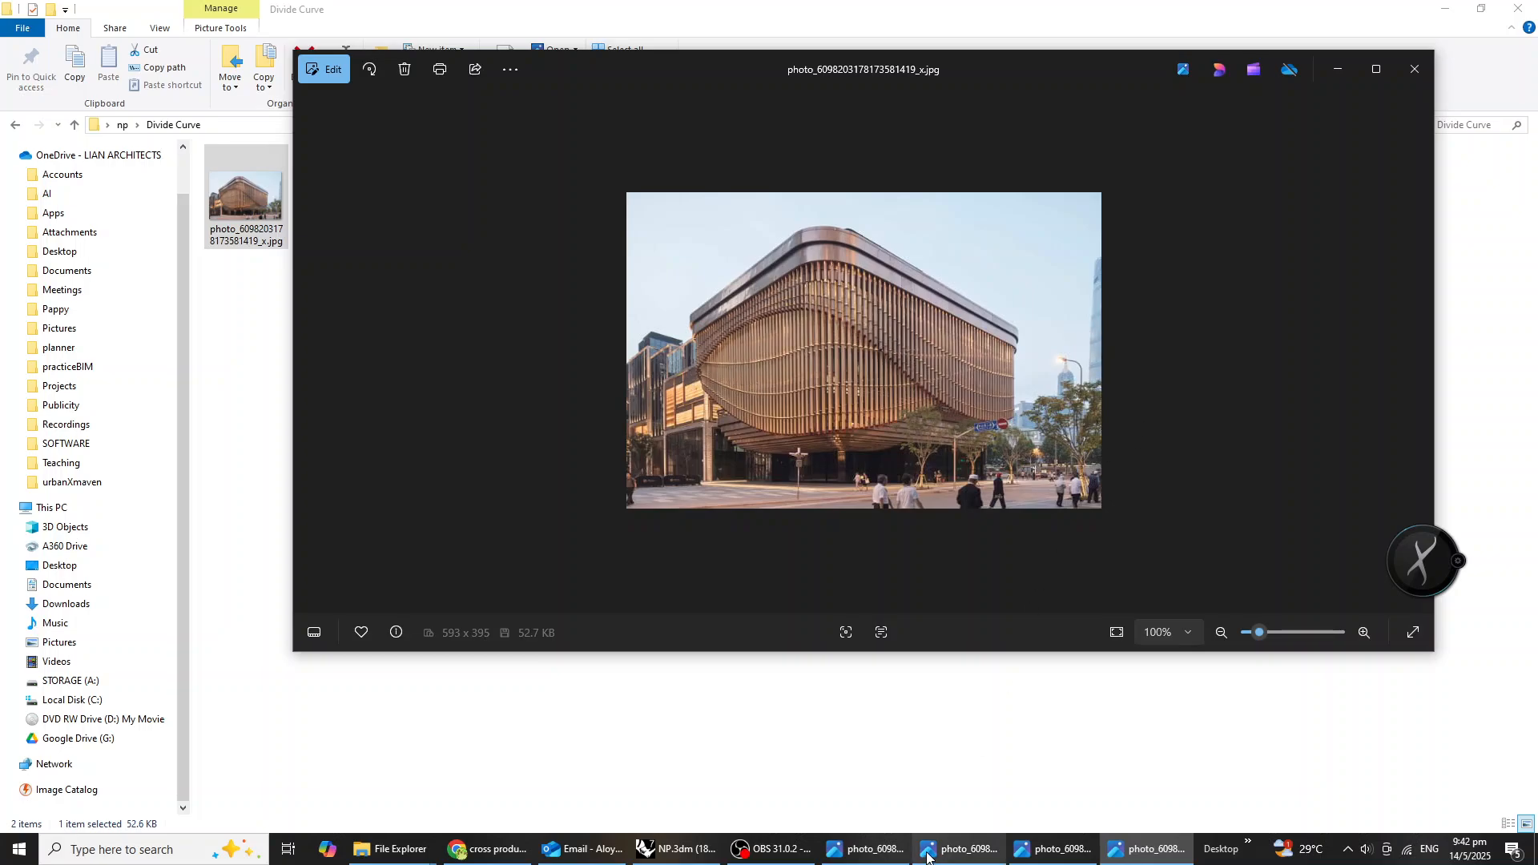
click(718, 849)
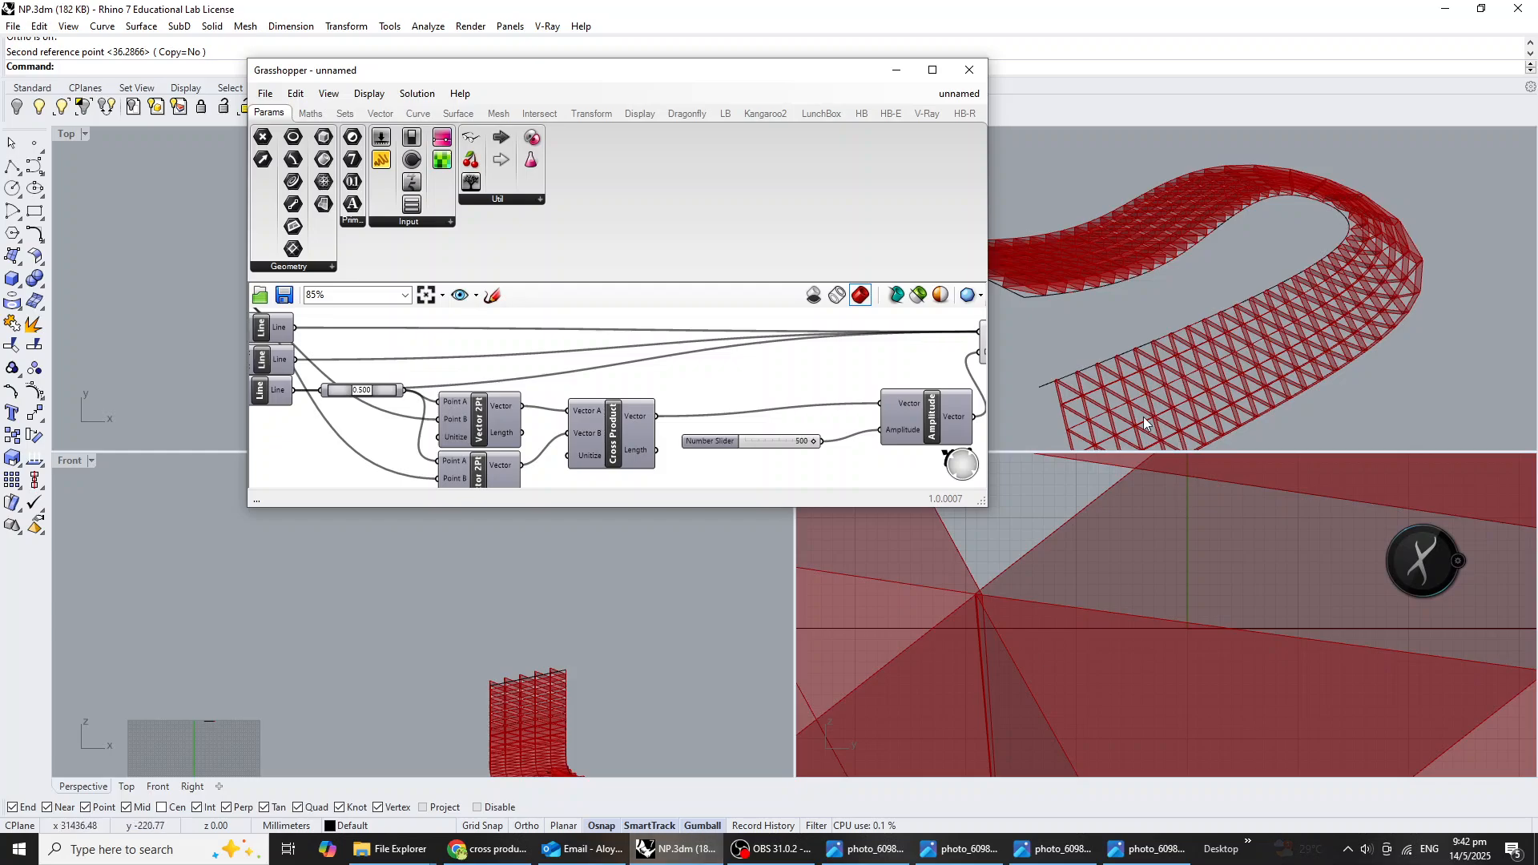
Group all components of the lattice definition, from the input curves through to Extrude.
scroll(680, 413, down, 2)
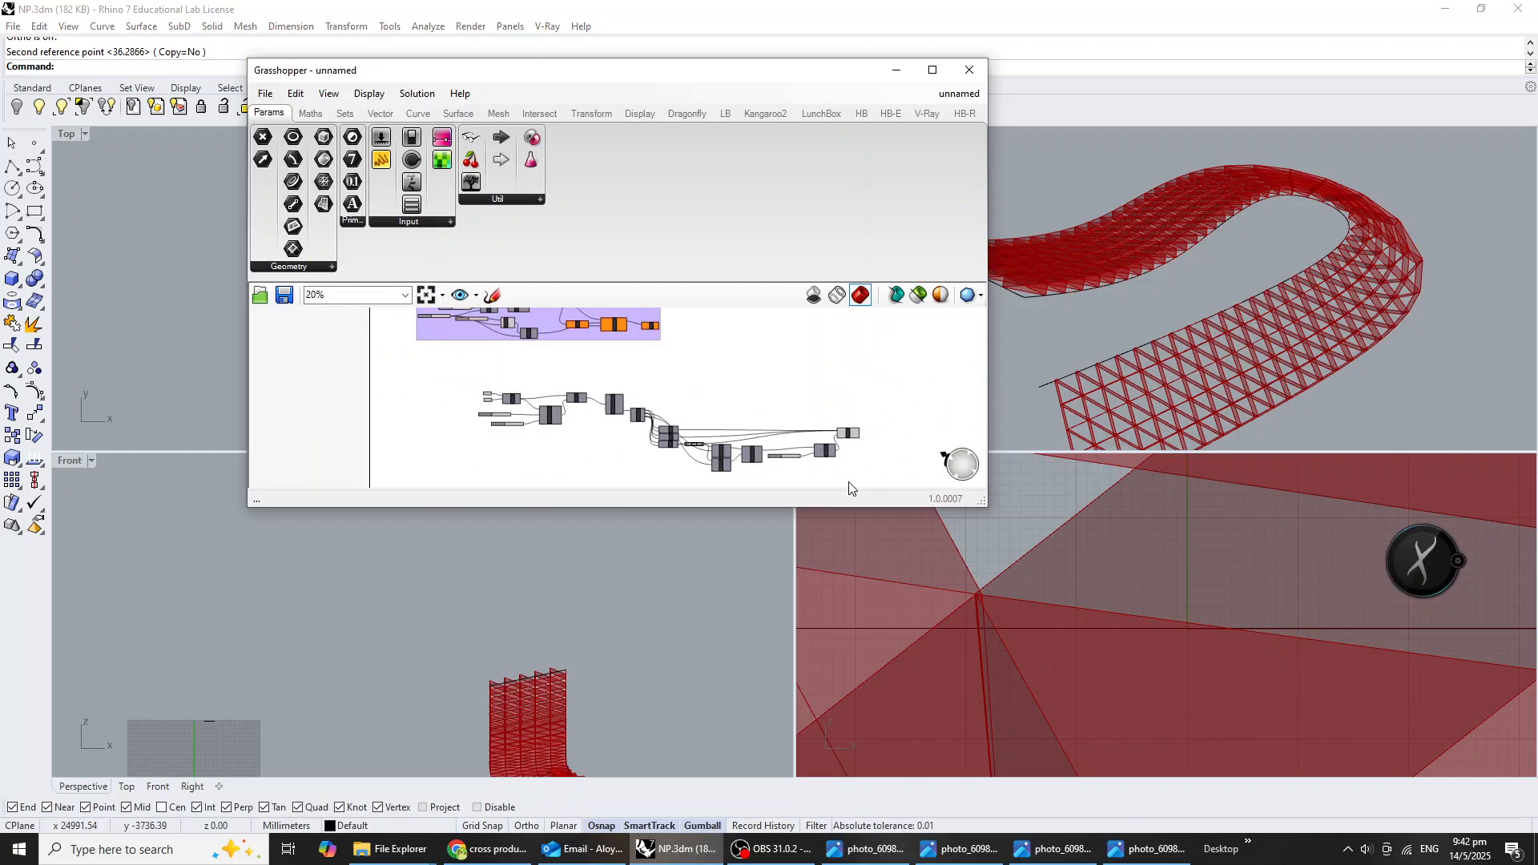
drag(873, 491, 453, 379)
key(ctrl+g)
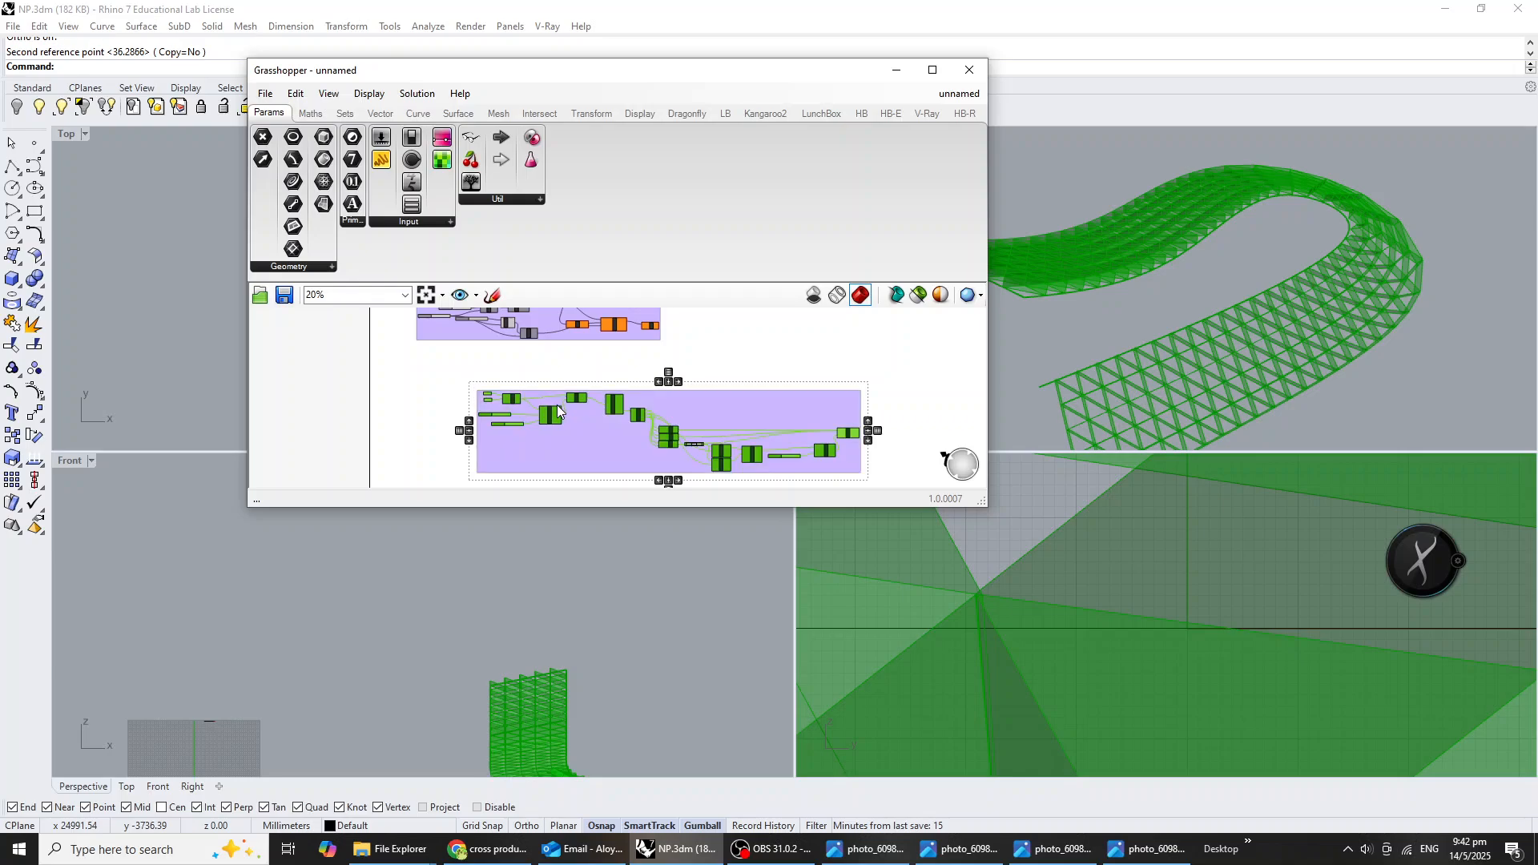
scroll(706, 414, up, 1)
drag(695, 406, 627, 377)
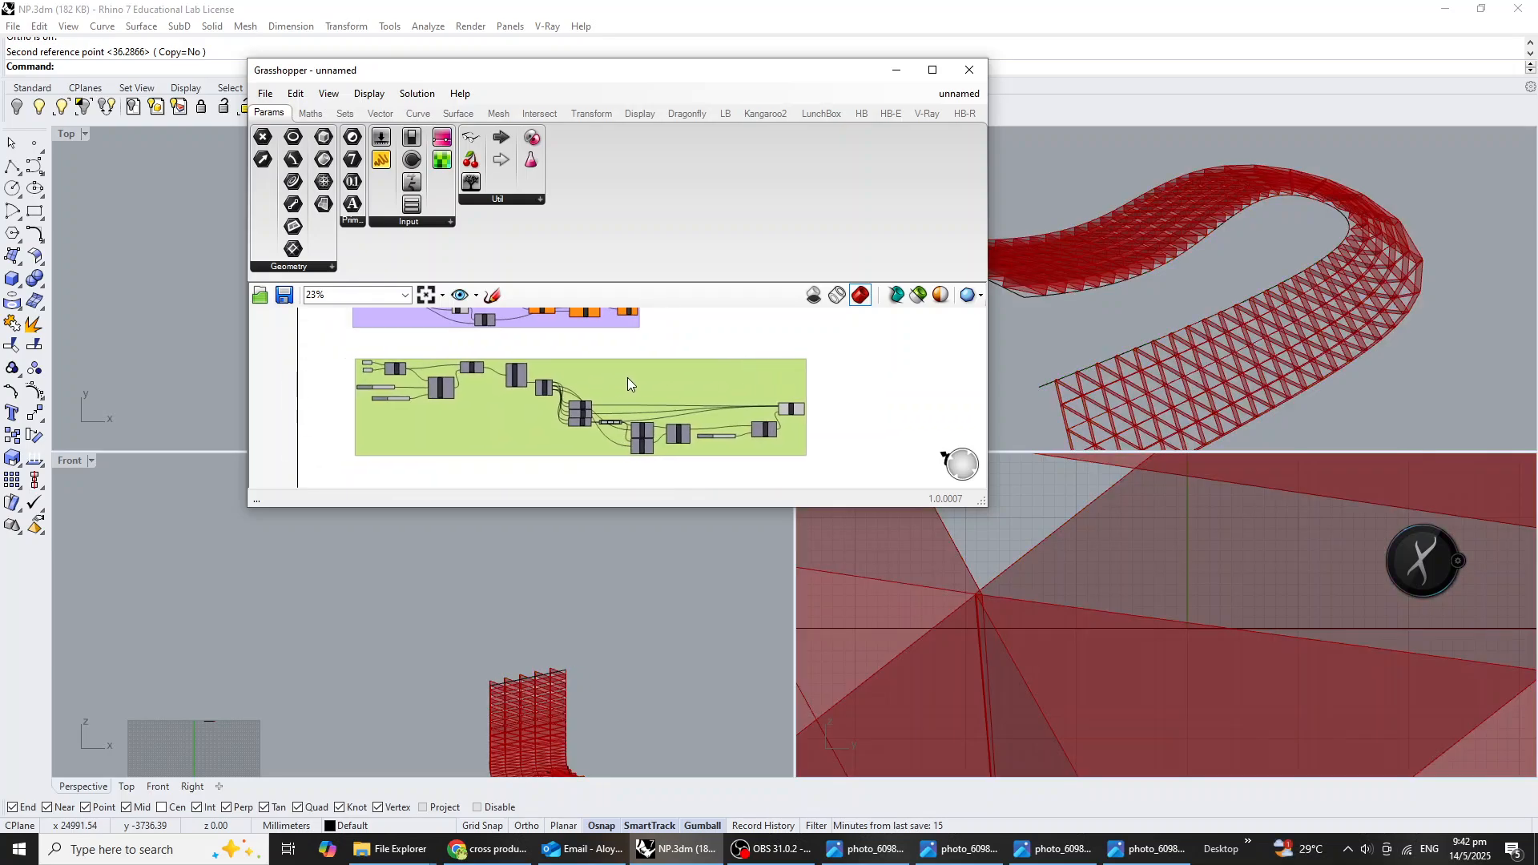
scroll(583, 377, up, 3)
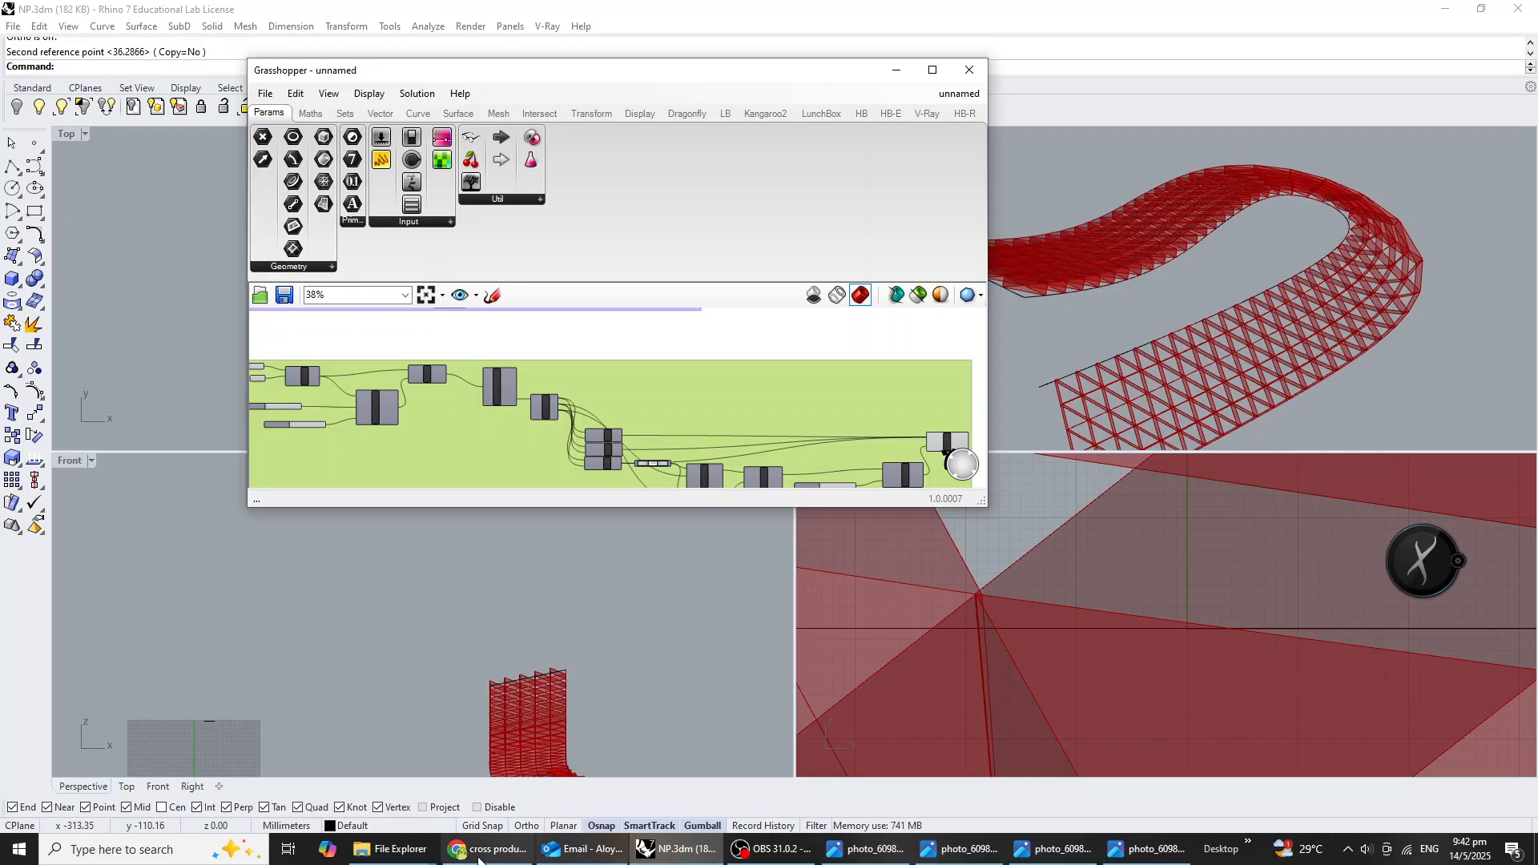
Check the reference folder names in the np folder and name the lattice definition's group "Deconstruct Brep".
click(392, 849)
click(473, 820)
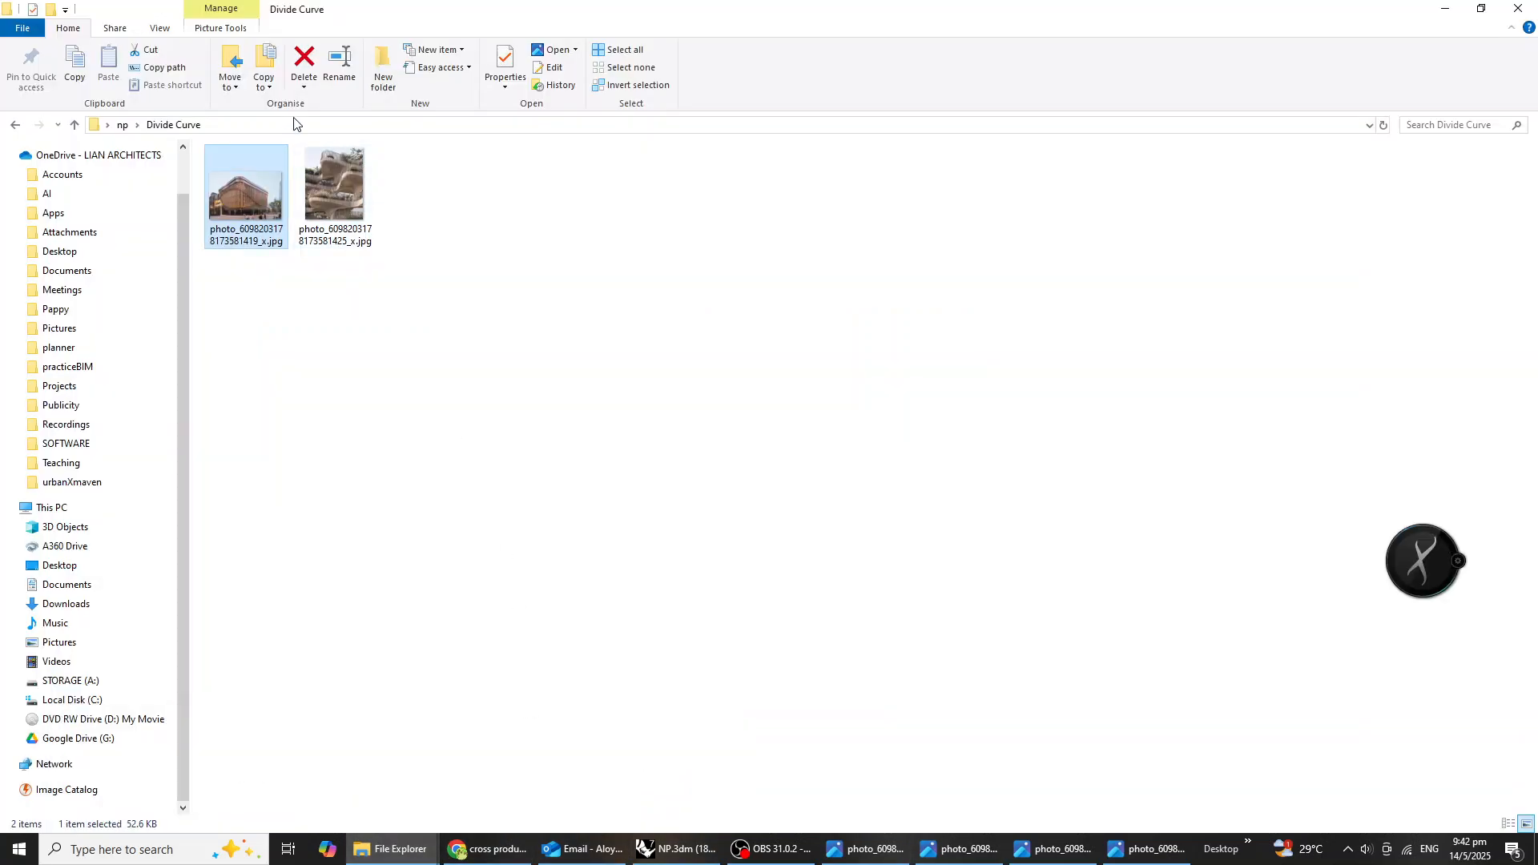
click(15, 126)
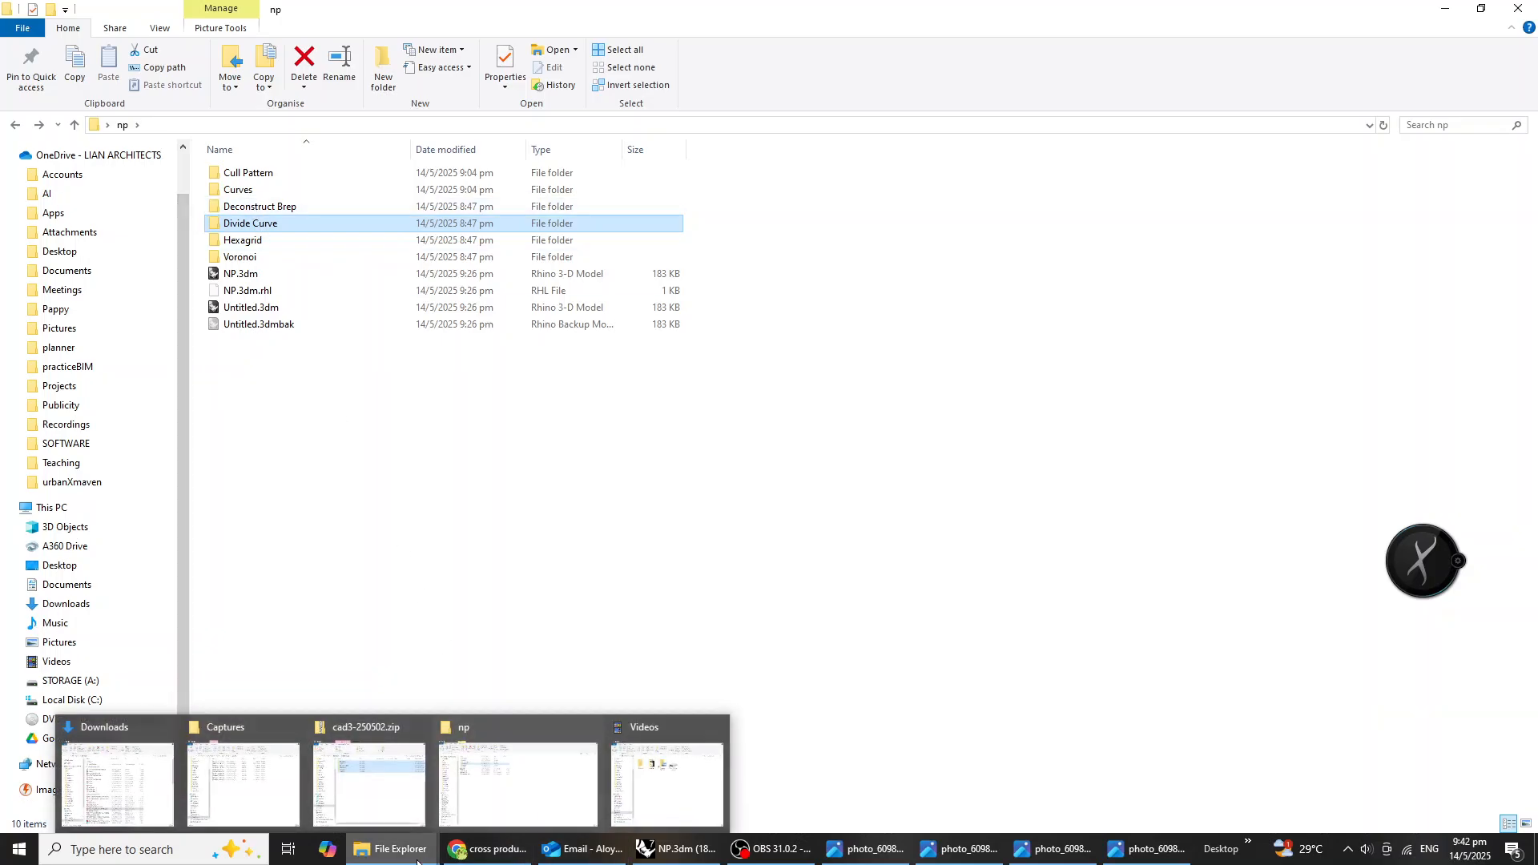
mouse_move(488, 851)
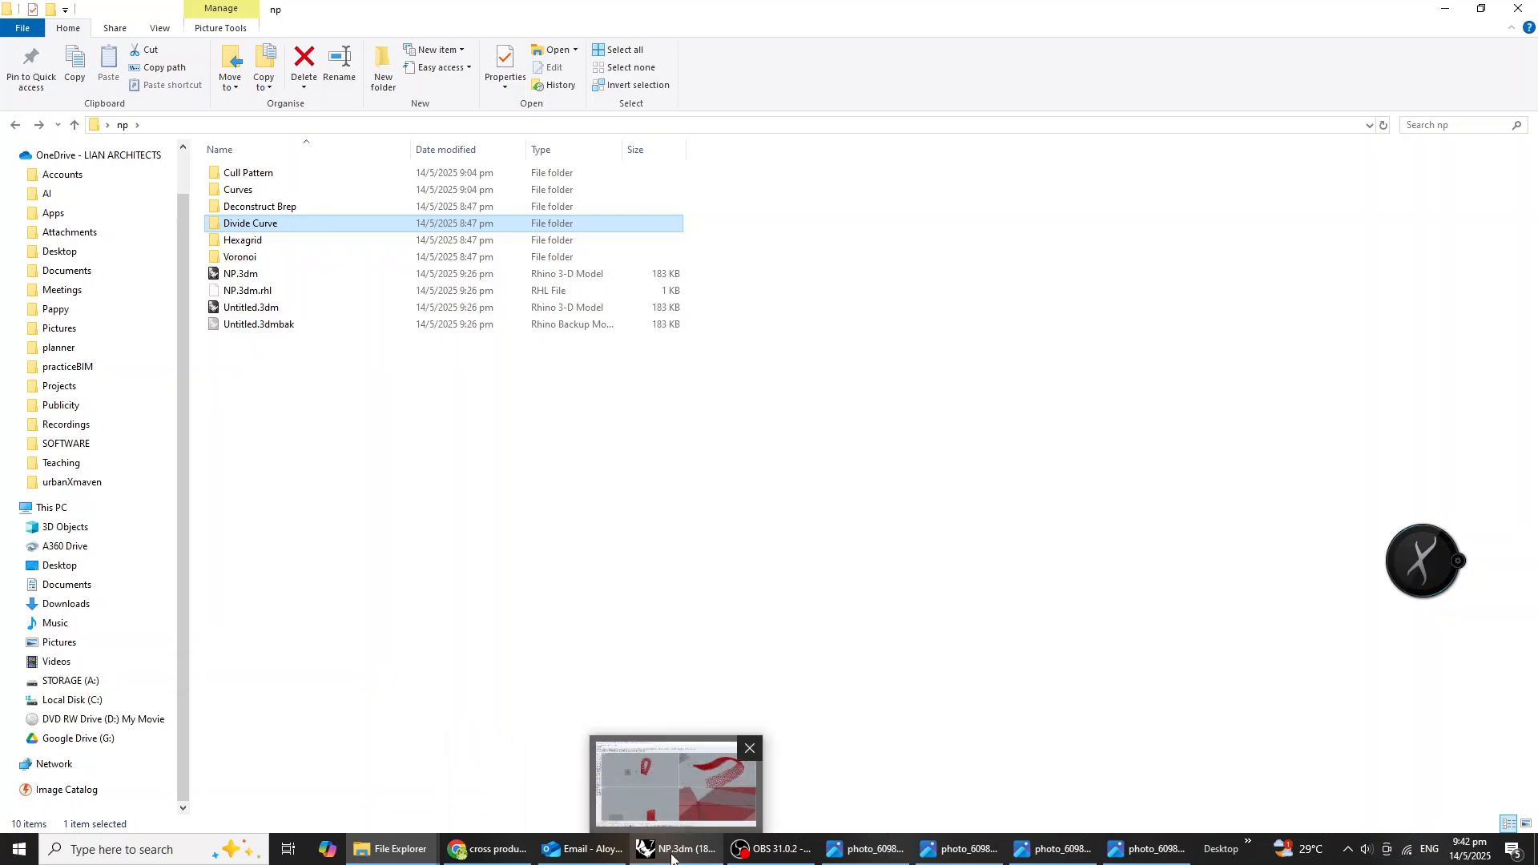
click(677, 857)
right_click(622, 352)
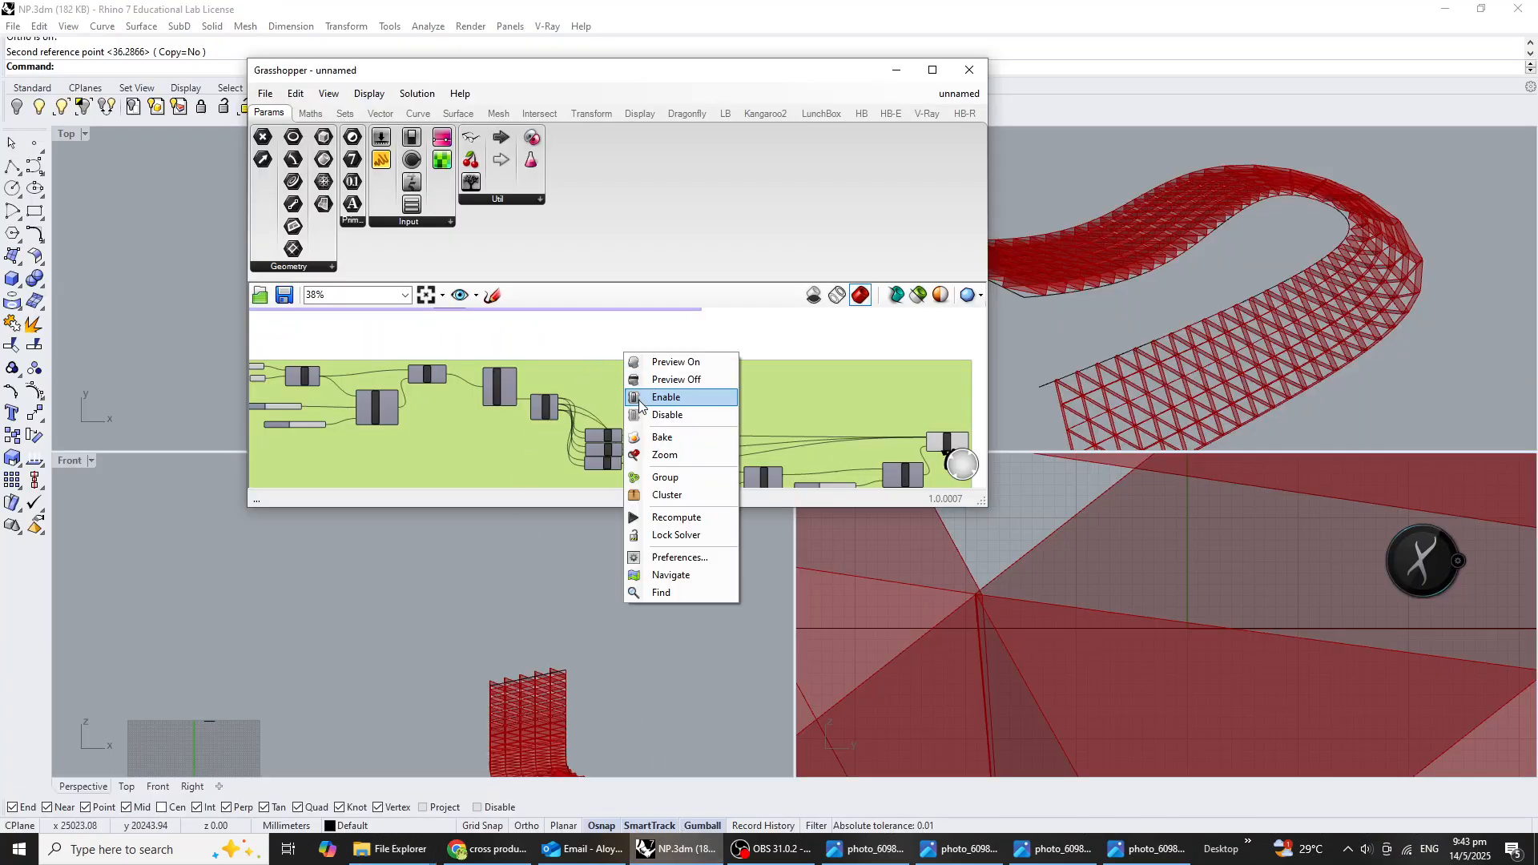
right_click(585, 392)
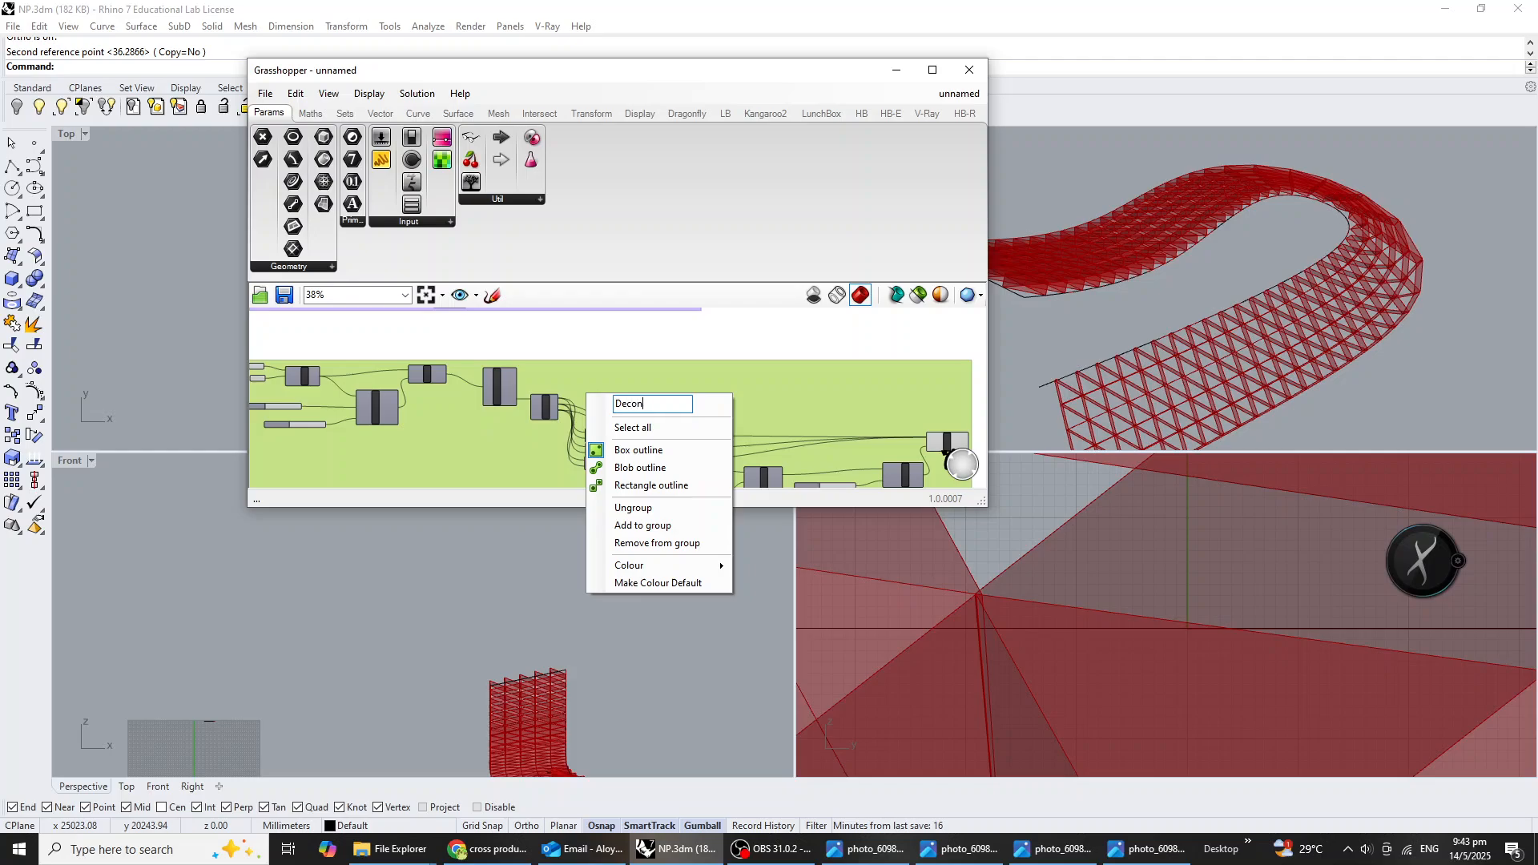
text(Deconstruct Brep)
key(Return)
scroll(531, 377, up, 3)
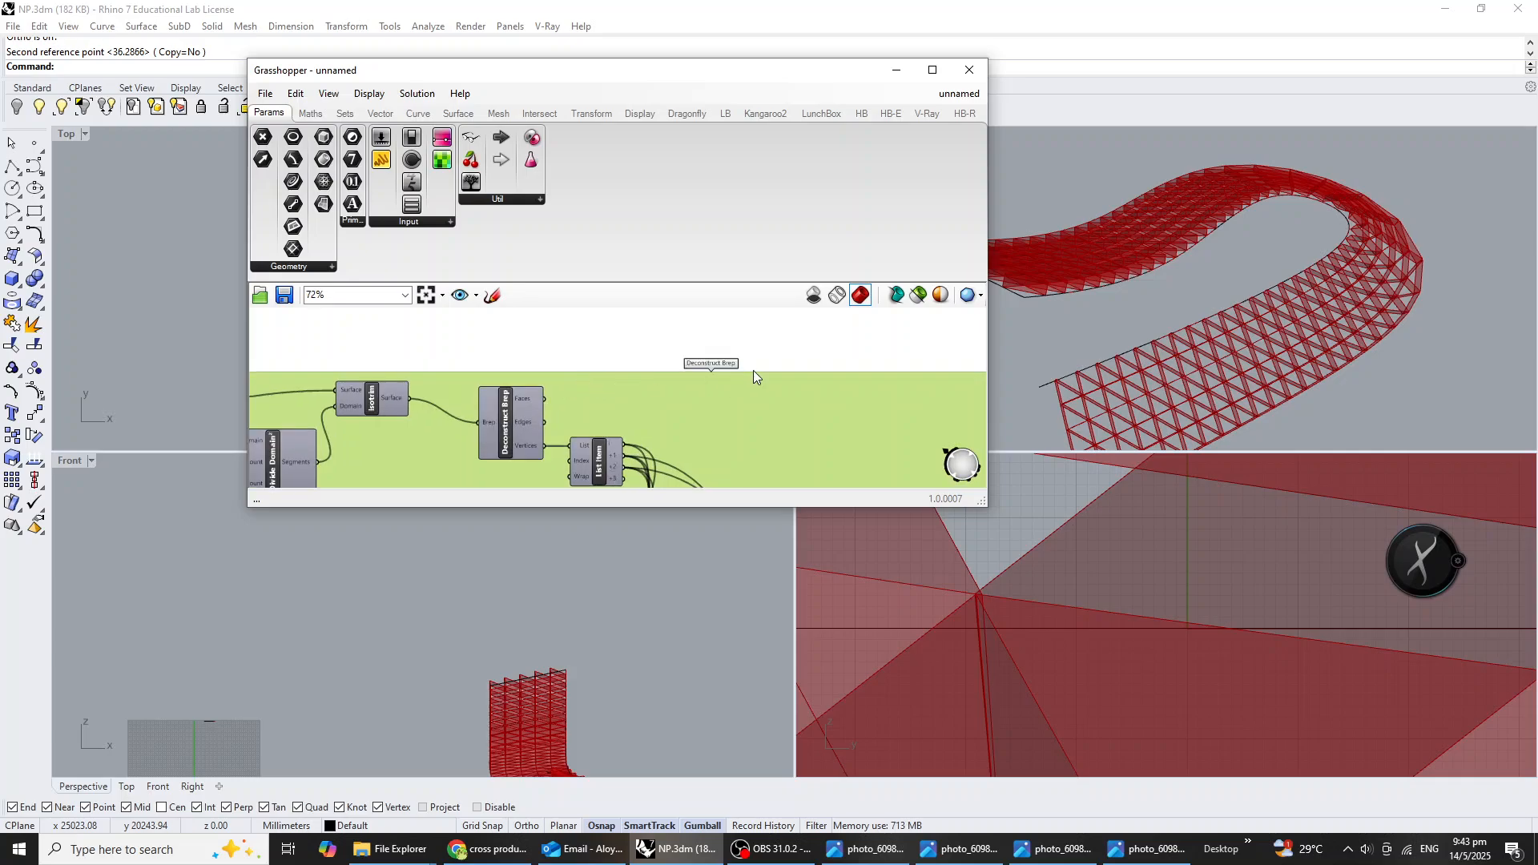
scroll(753, 370, down, 6)
click(712, 462)
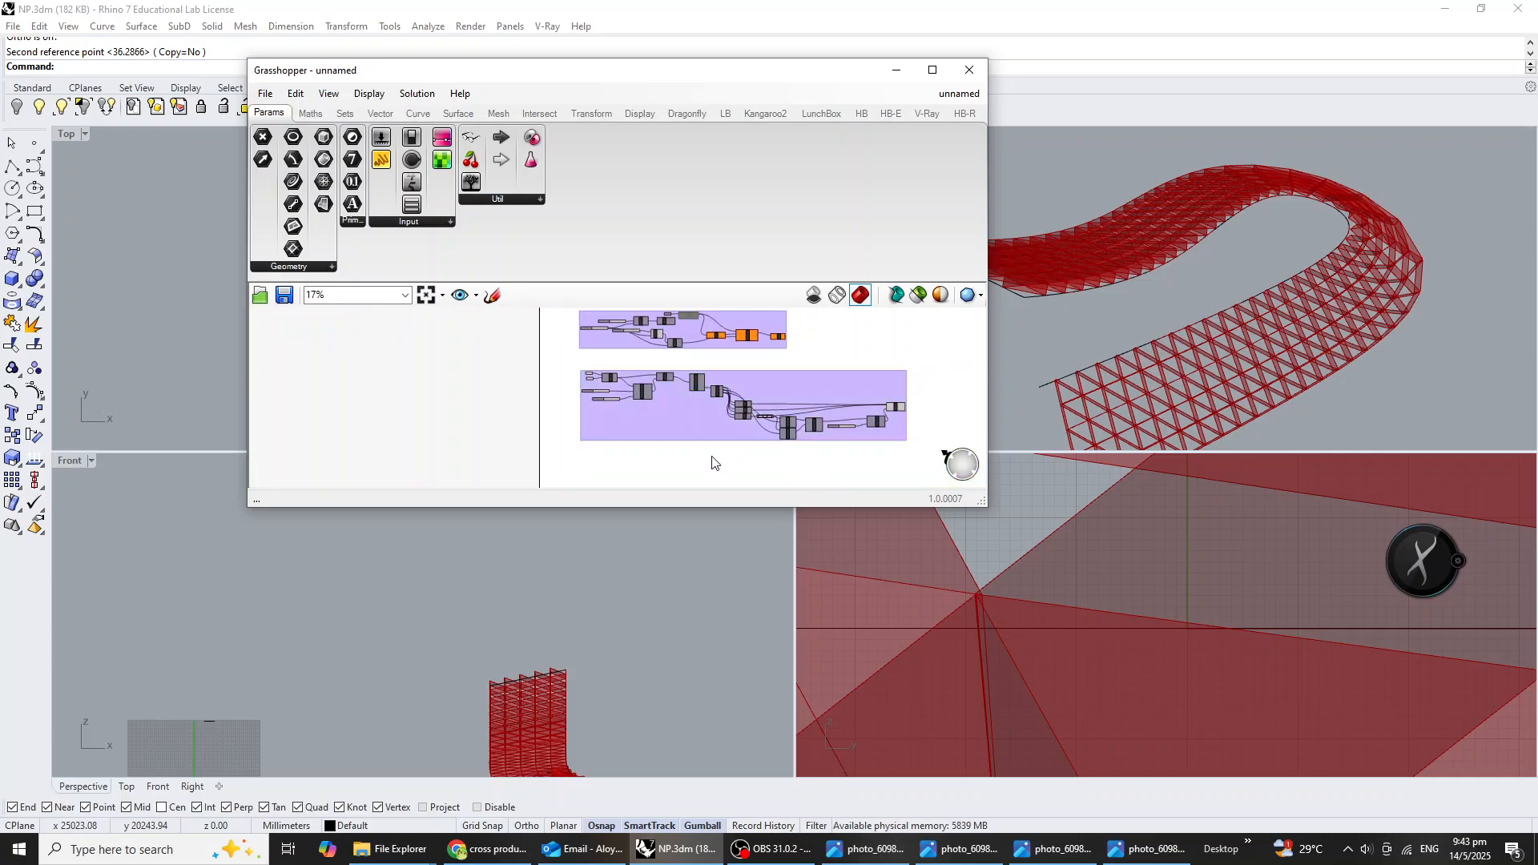
Reopen the Divide Curve folder, study the facade photo with vertical tubes once more, and switch back to Rhino.
mouse_move(393, 849)
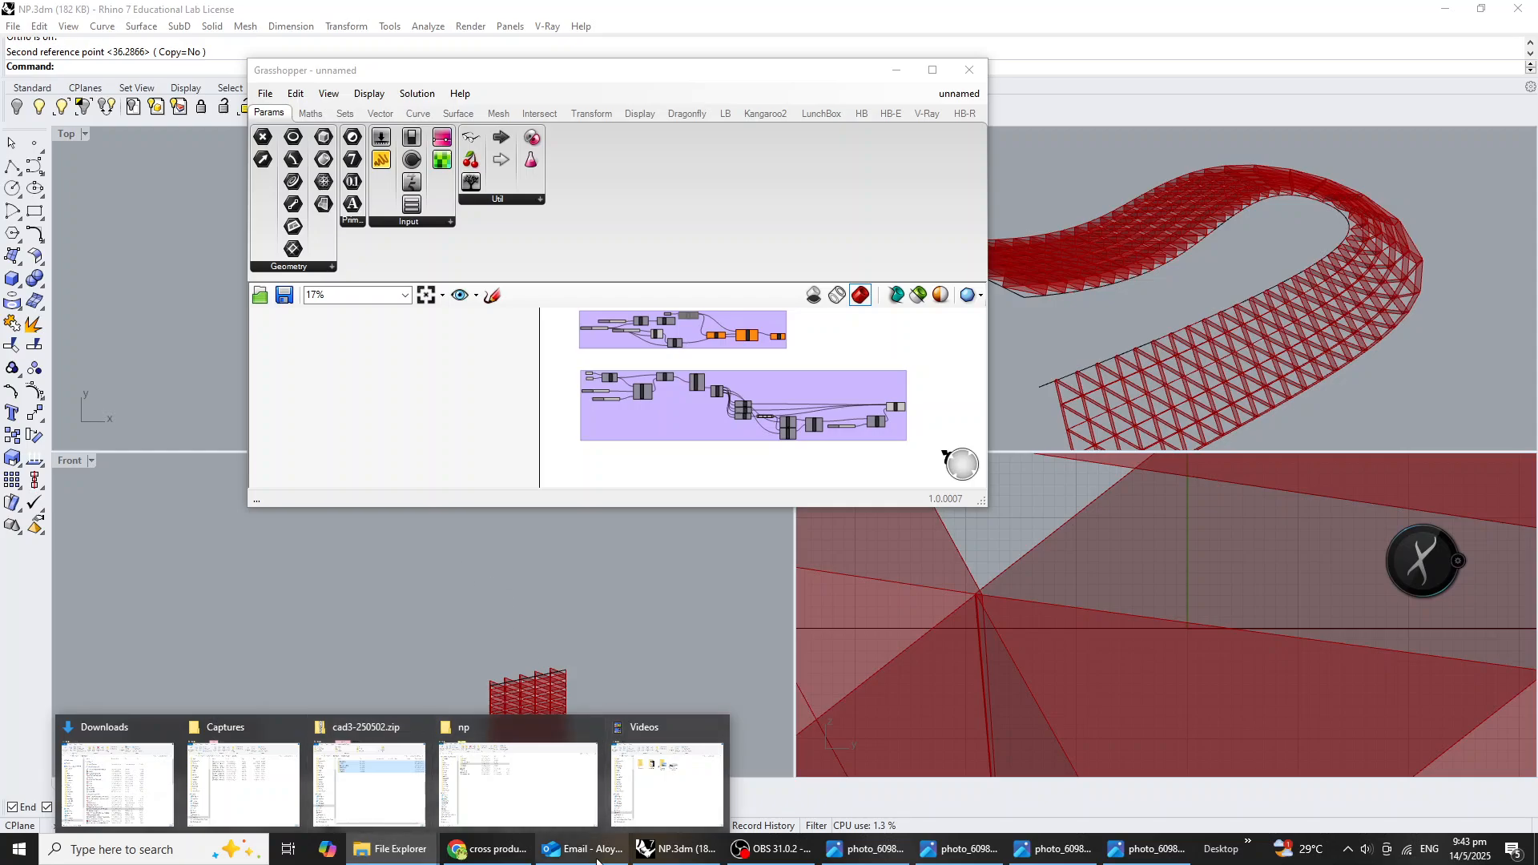
click(541, 757)
double_click(305, 225)
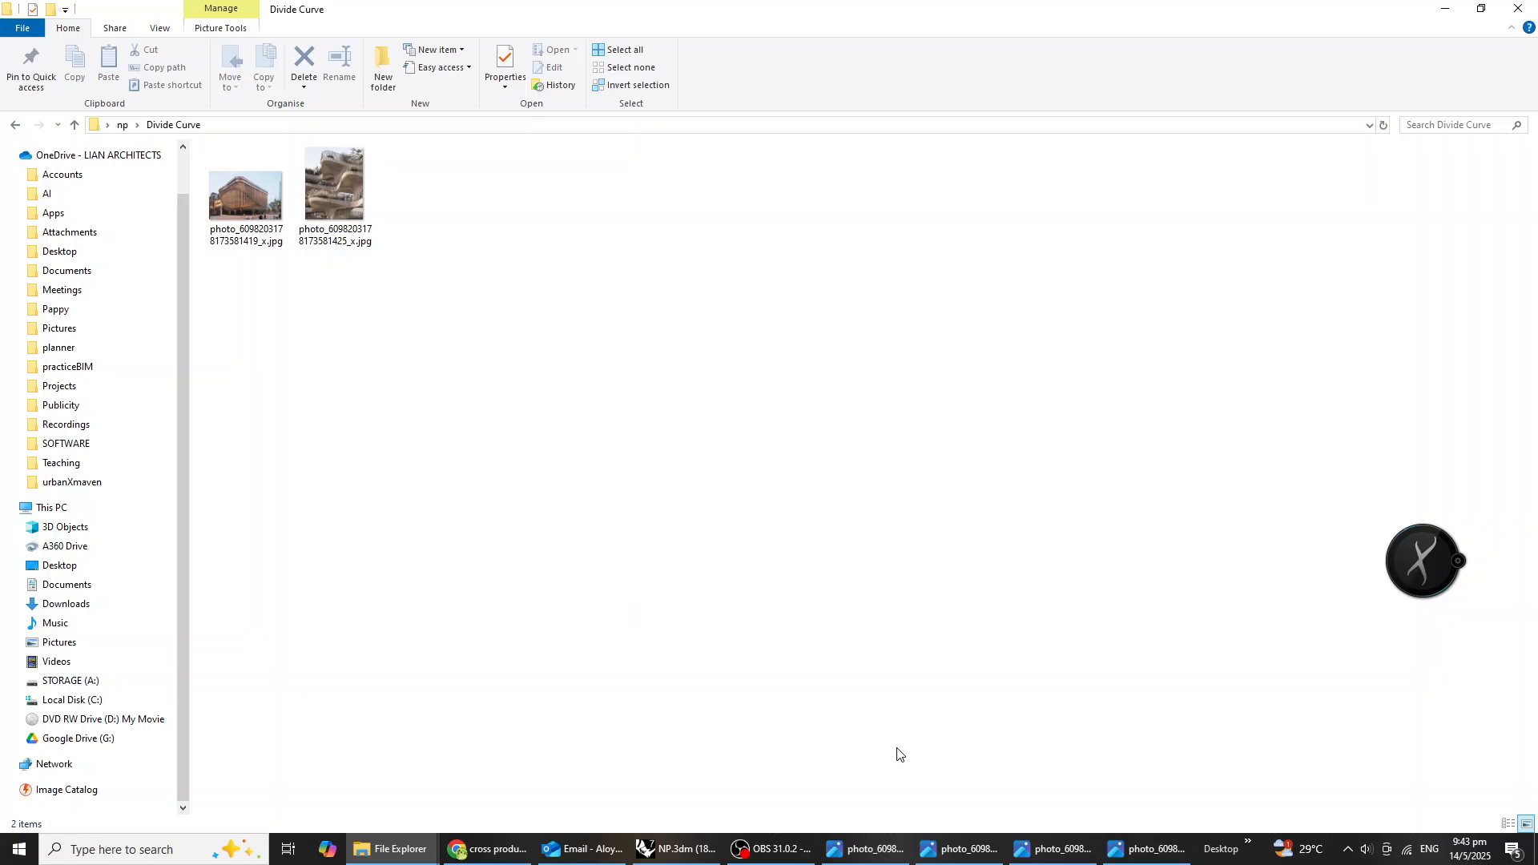
click(1149, 849)
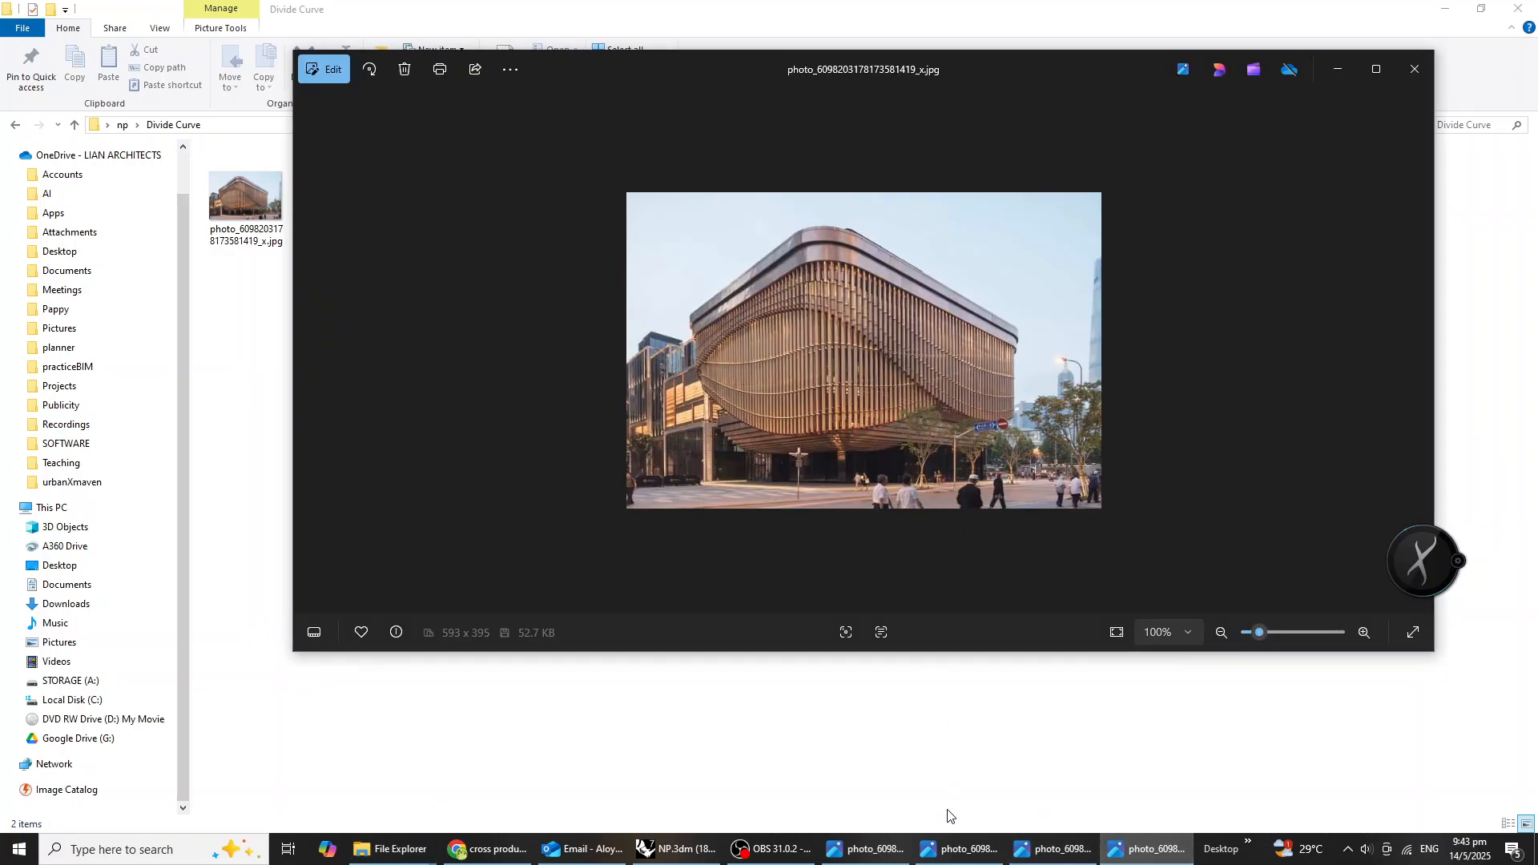
click(679, 852)
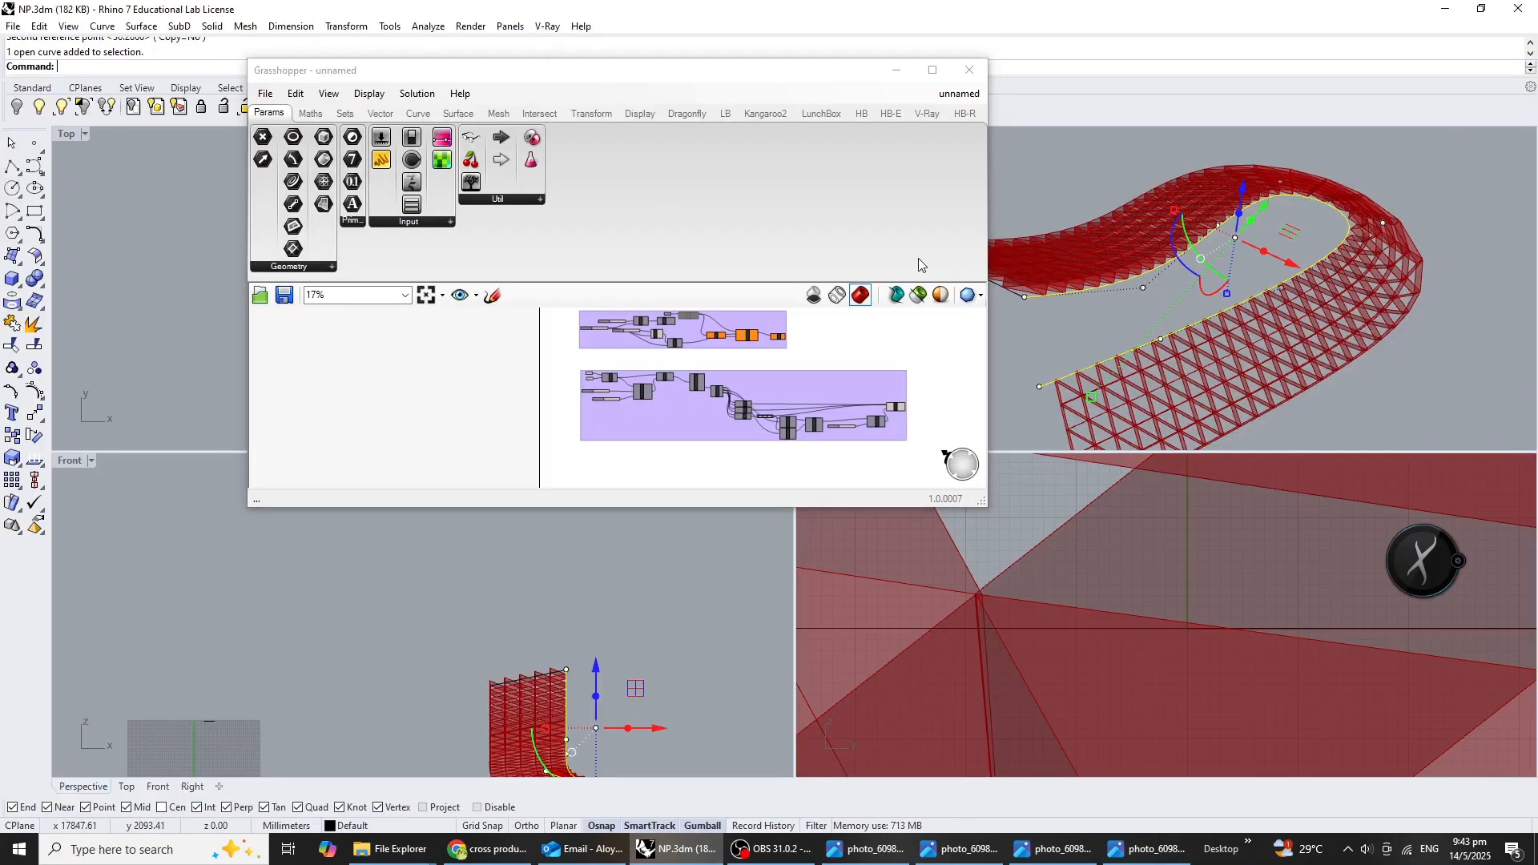
Move the Grasshopper window clear of the Top viewport and disable the Sweep1 component in the Deconstruct Brep group.
click(873, 342)
drag(515, 69, 996, 118)
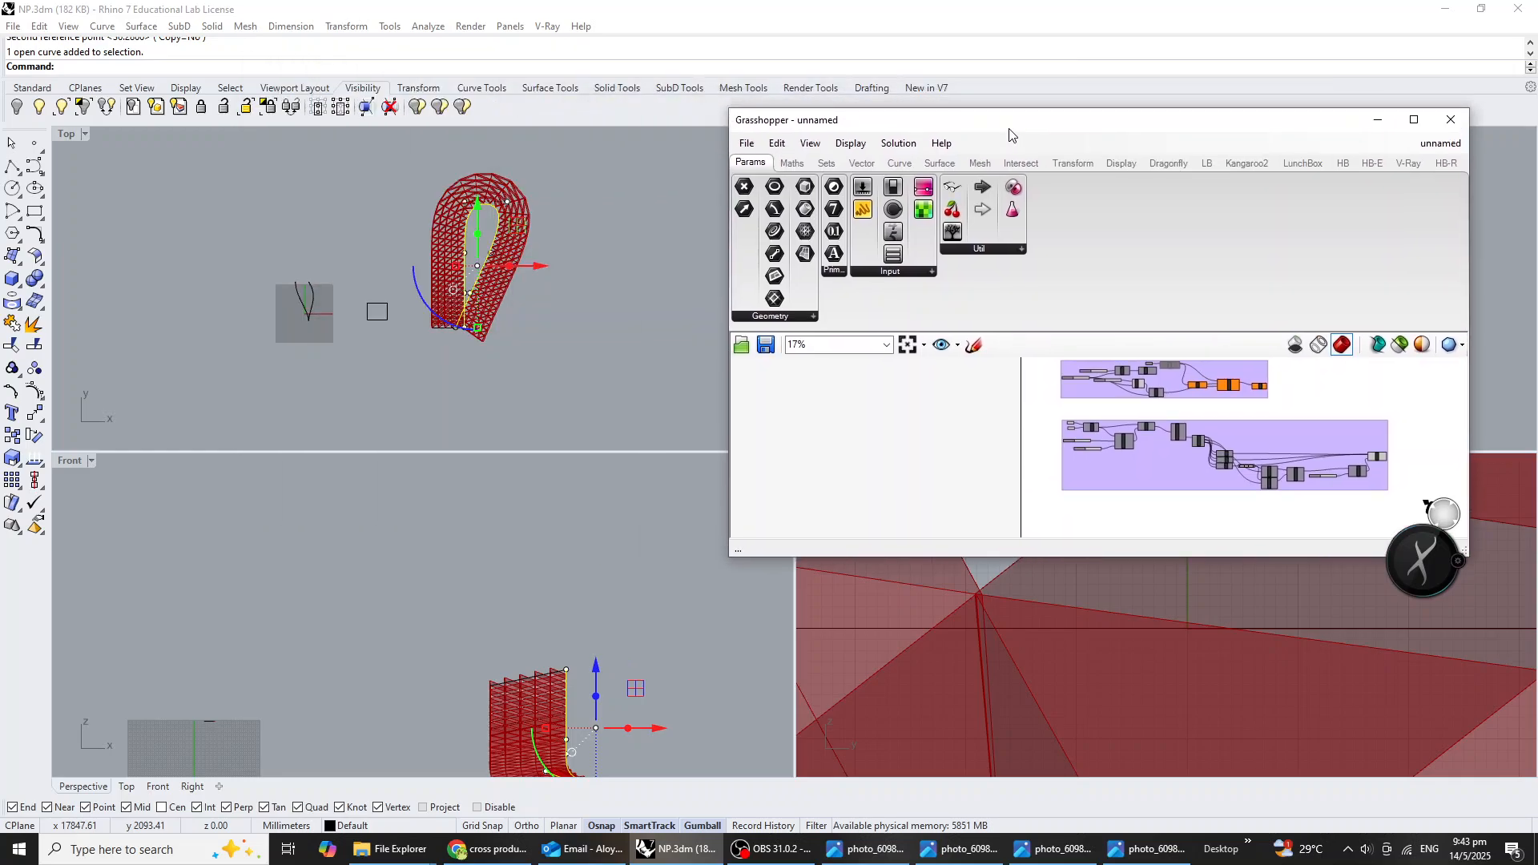
scroll(312, 258, down, 5)
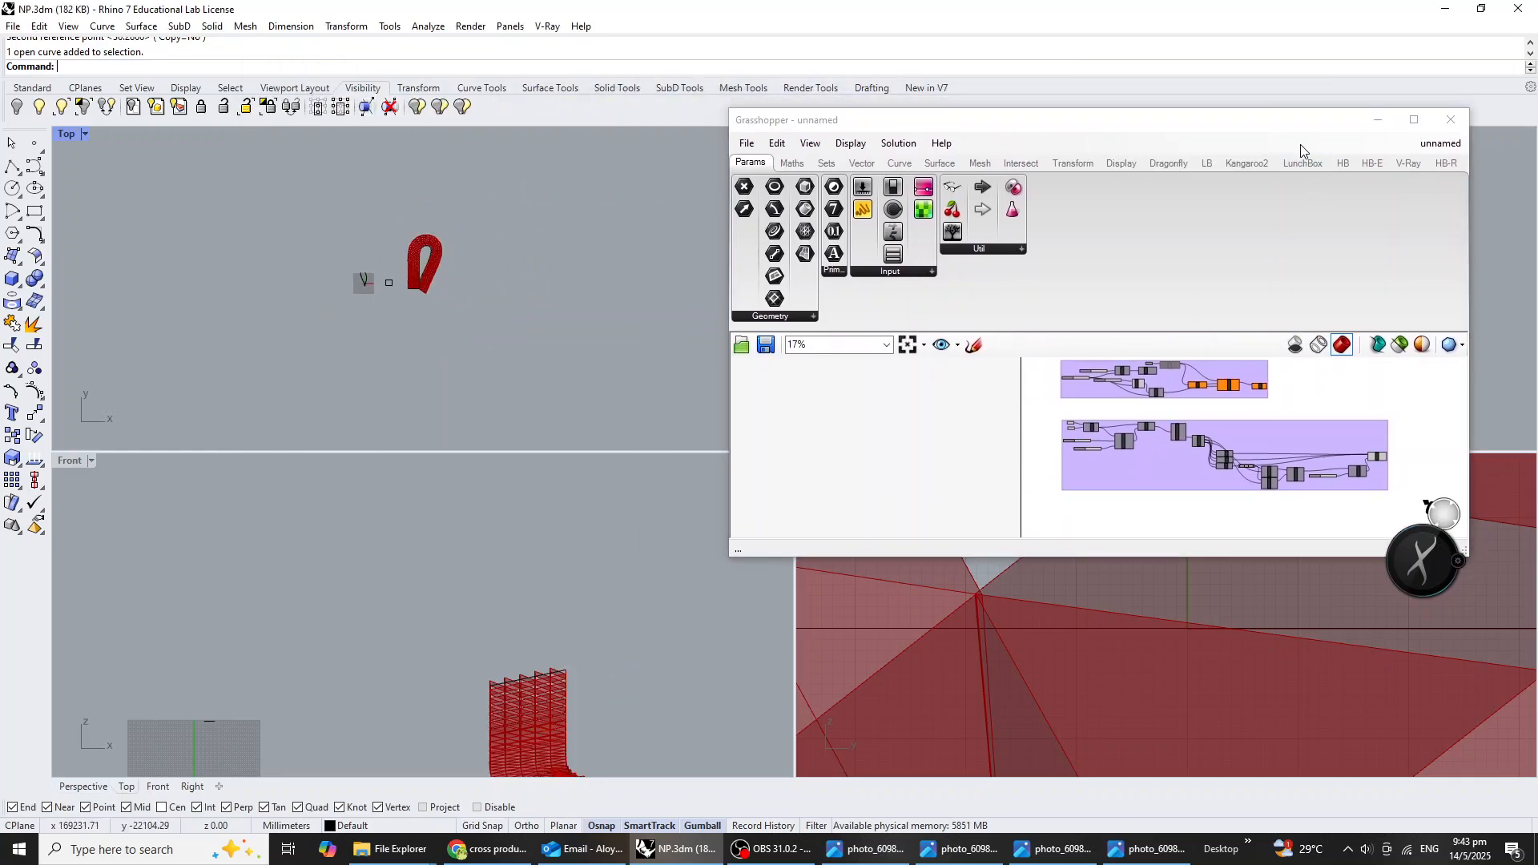
scroll(1011, 405, up, 5)
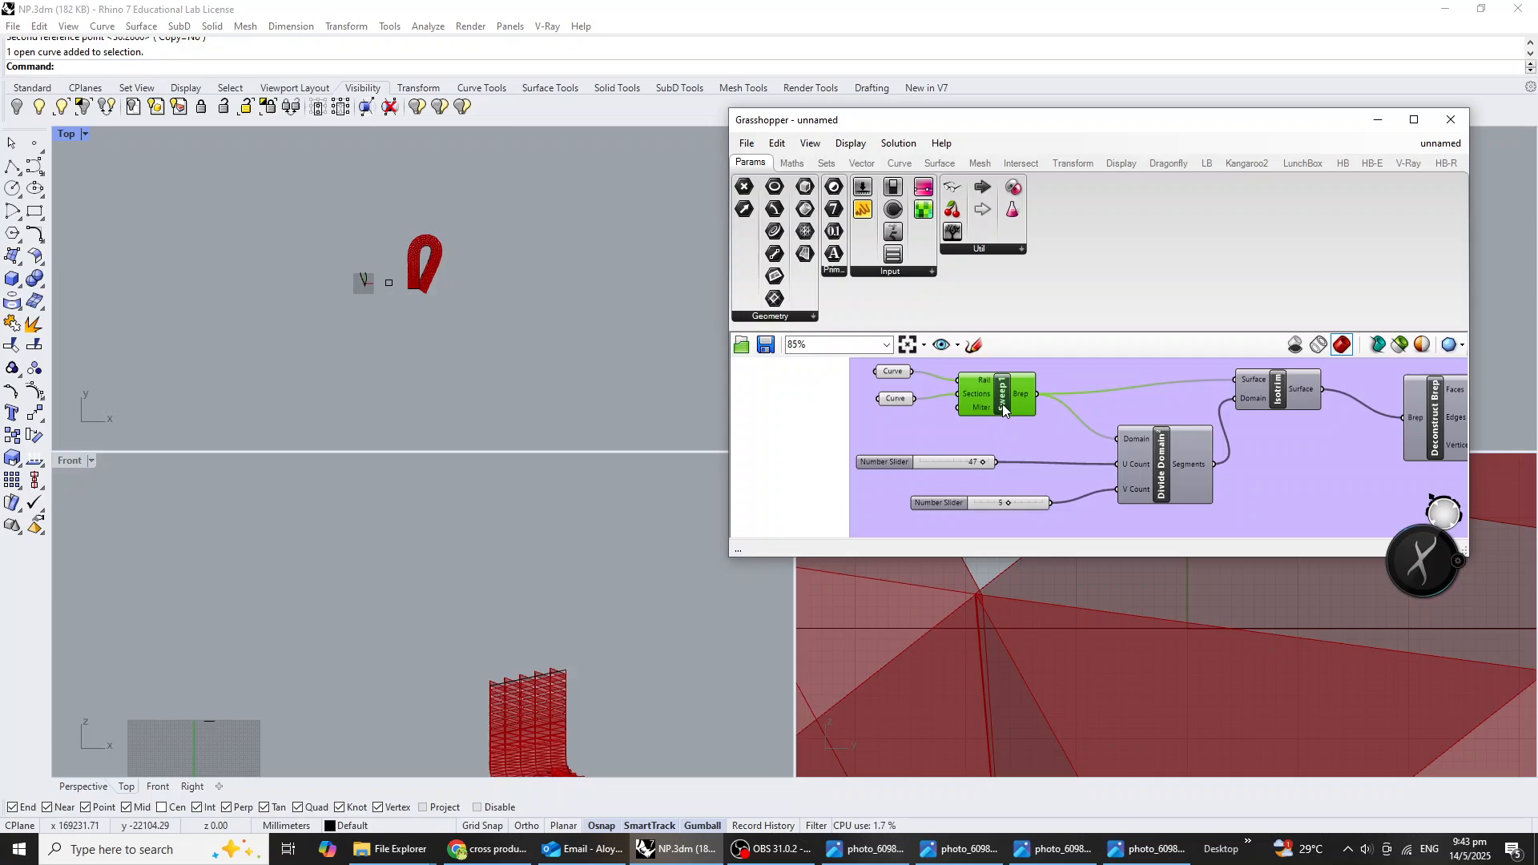
right_click(1002, 404)
click(1040, 454)
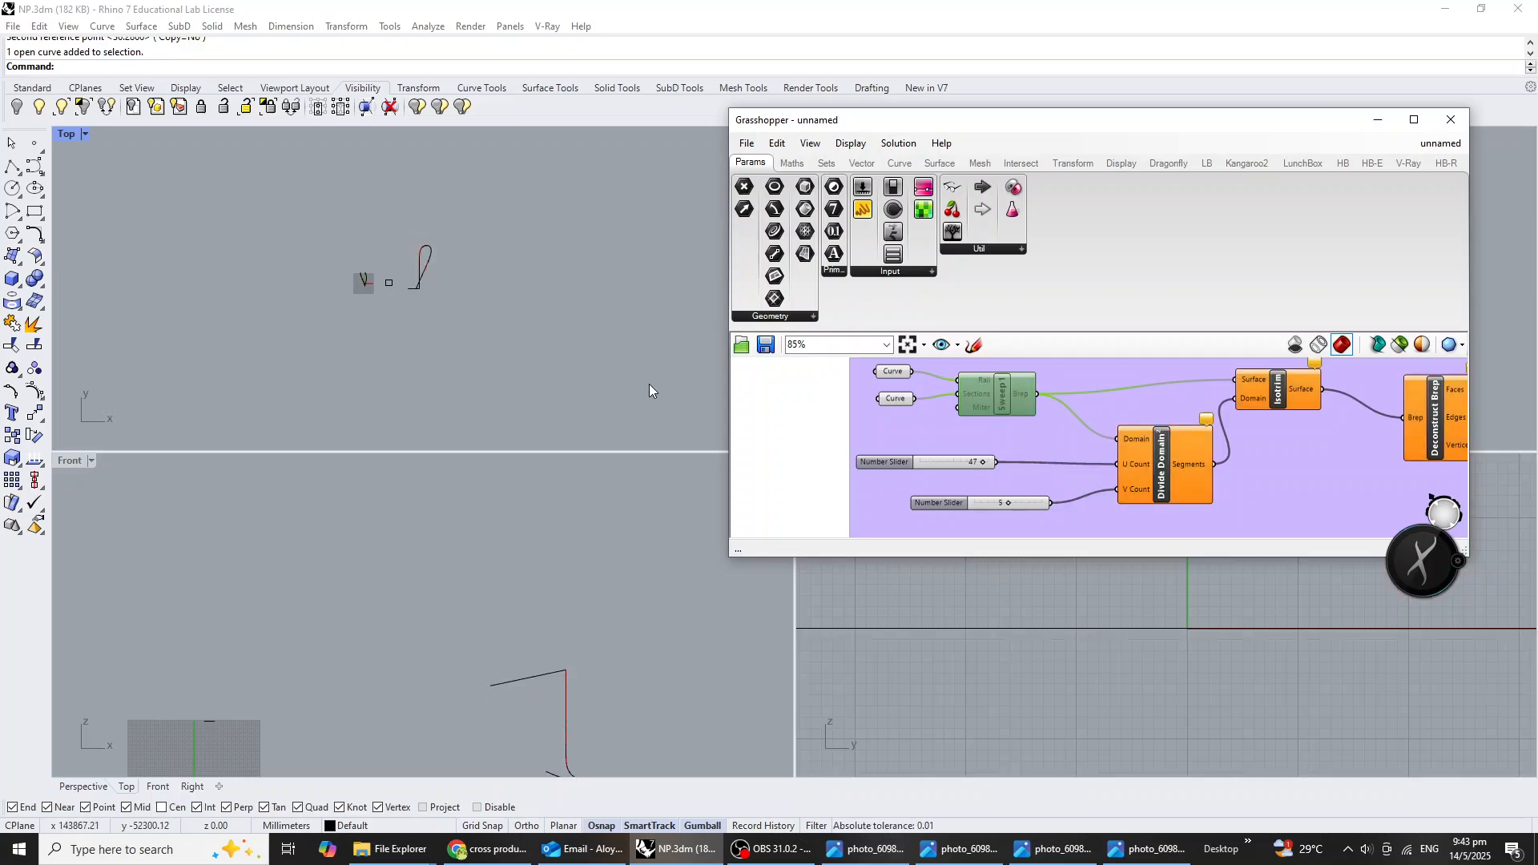
right_drag(476, 352, 336, 387)
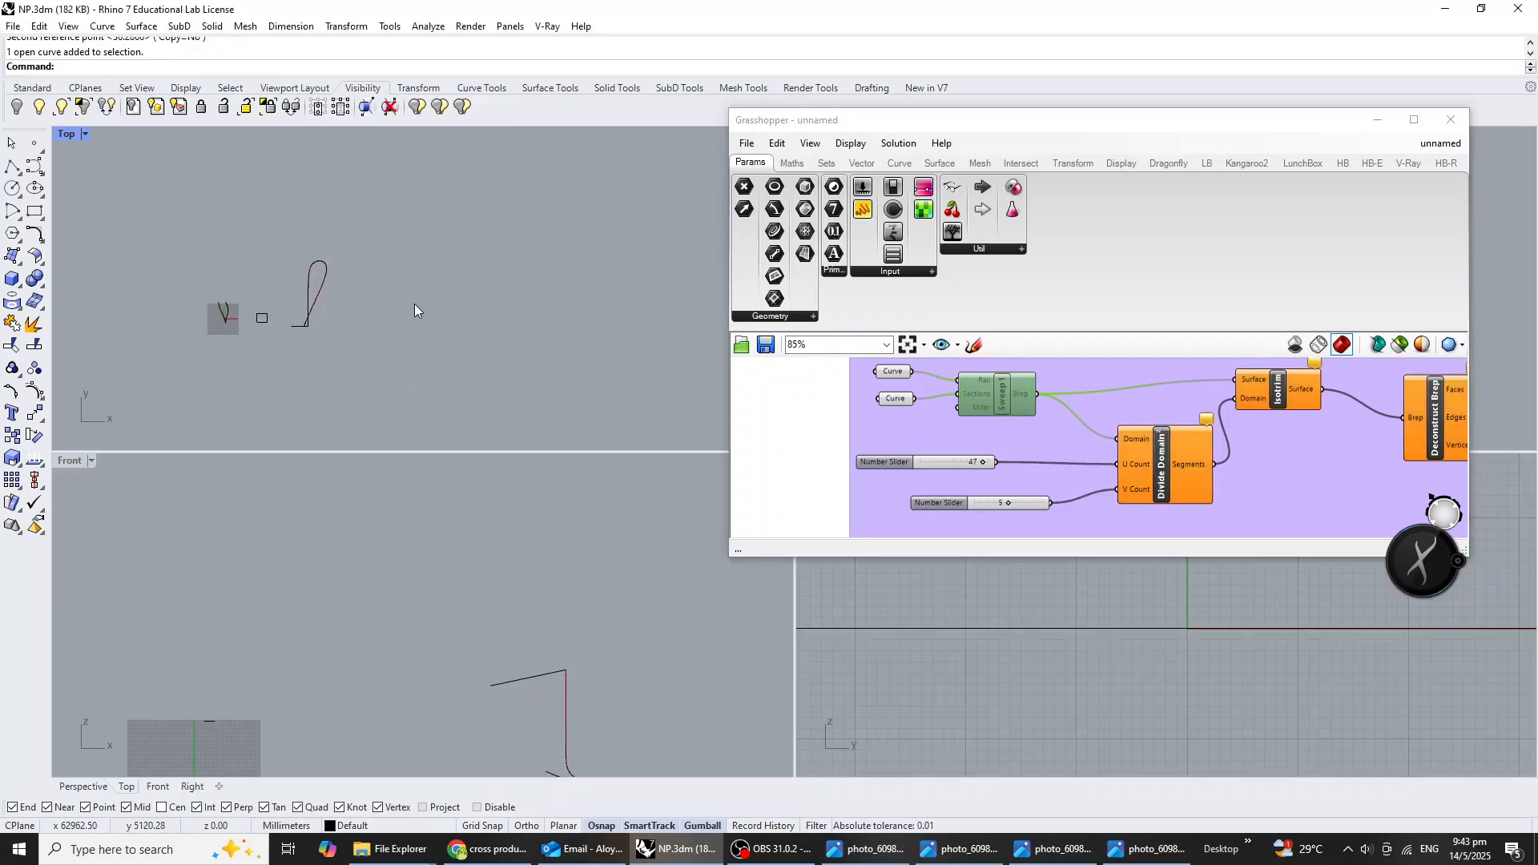
click(34, 166)
scroll(360, 345, up, 5)
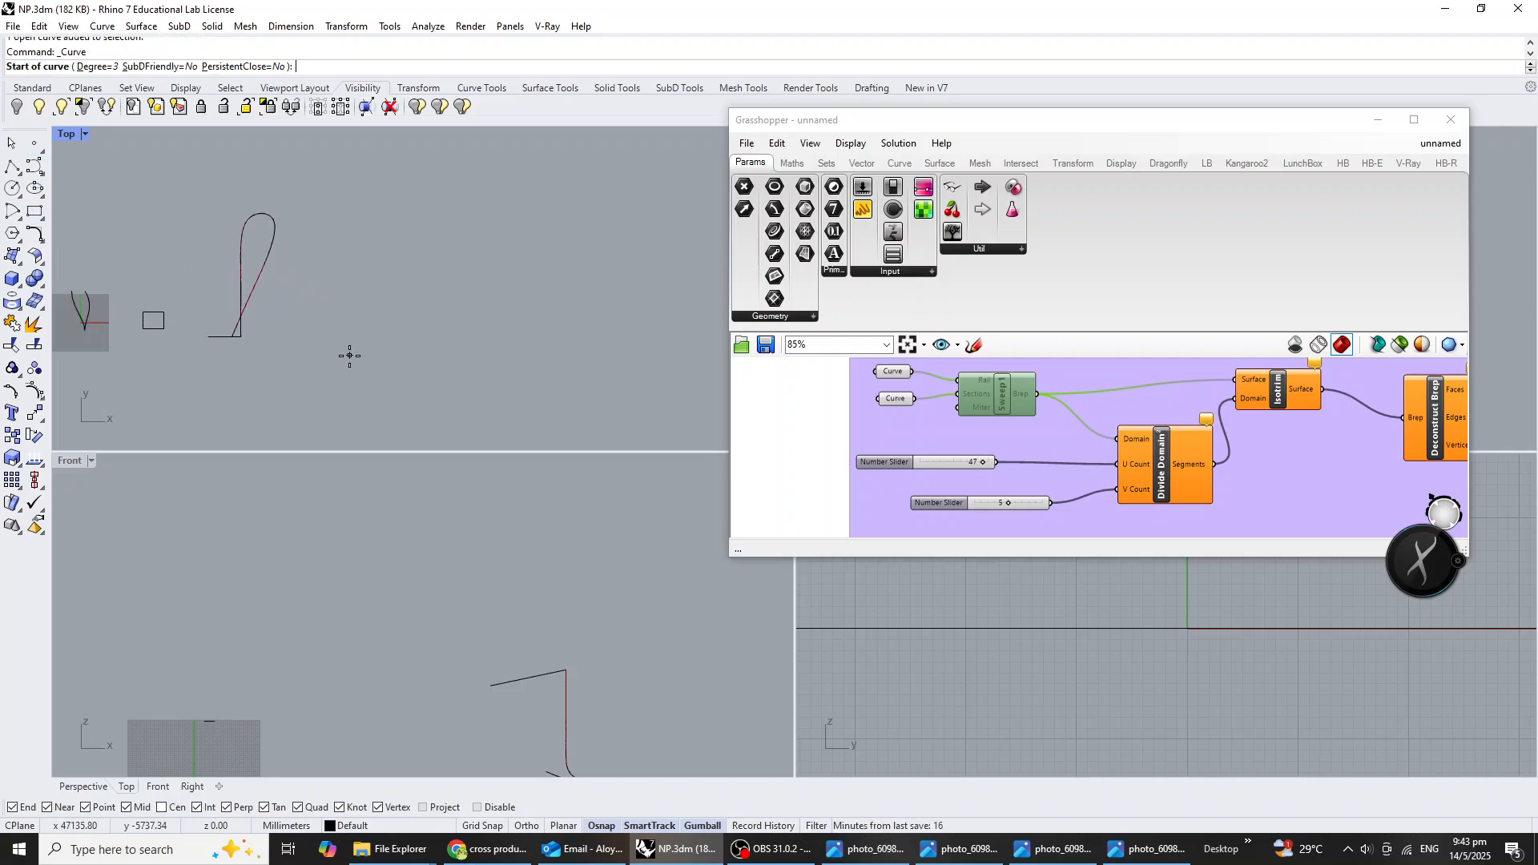
click(417, 345)
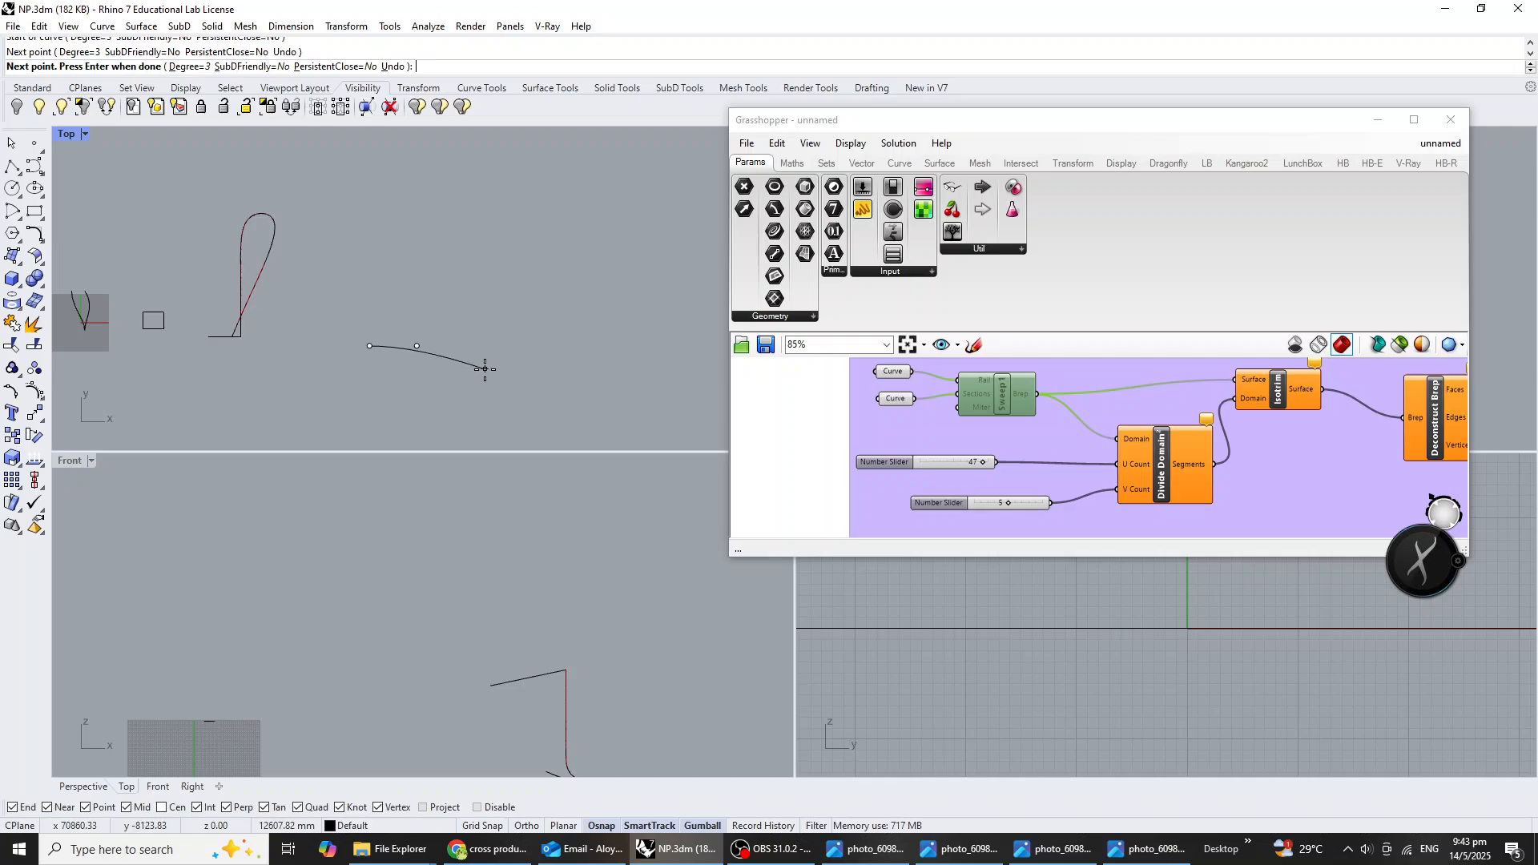
key(Escape)
Turn on Ortho and draw a control-point curve in the Top viewport as an L with a rounded corner, right of the existing curves.
key(F8)
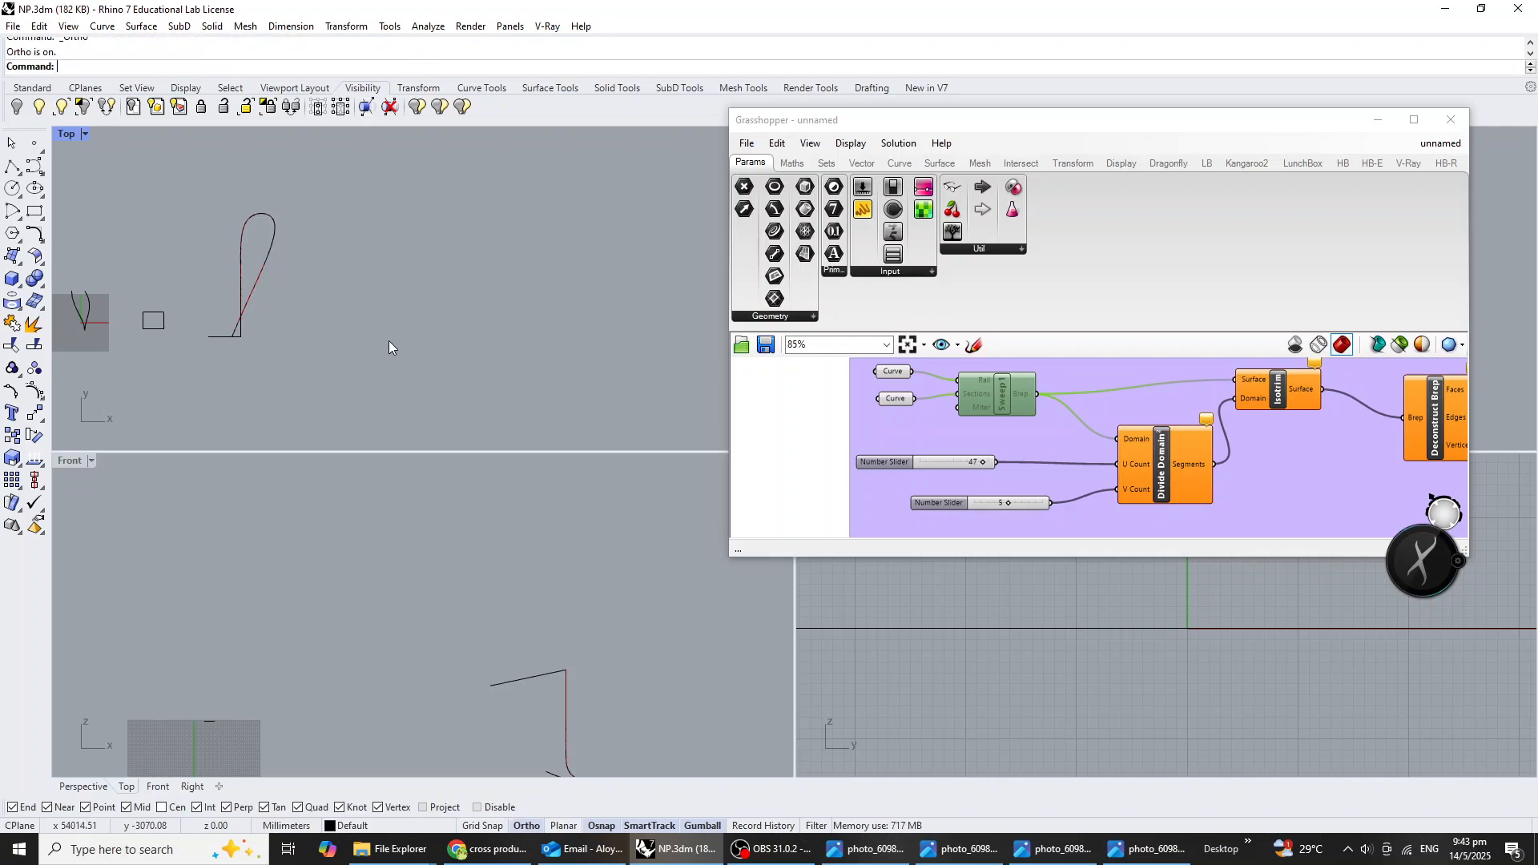
click(34, 166)
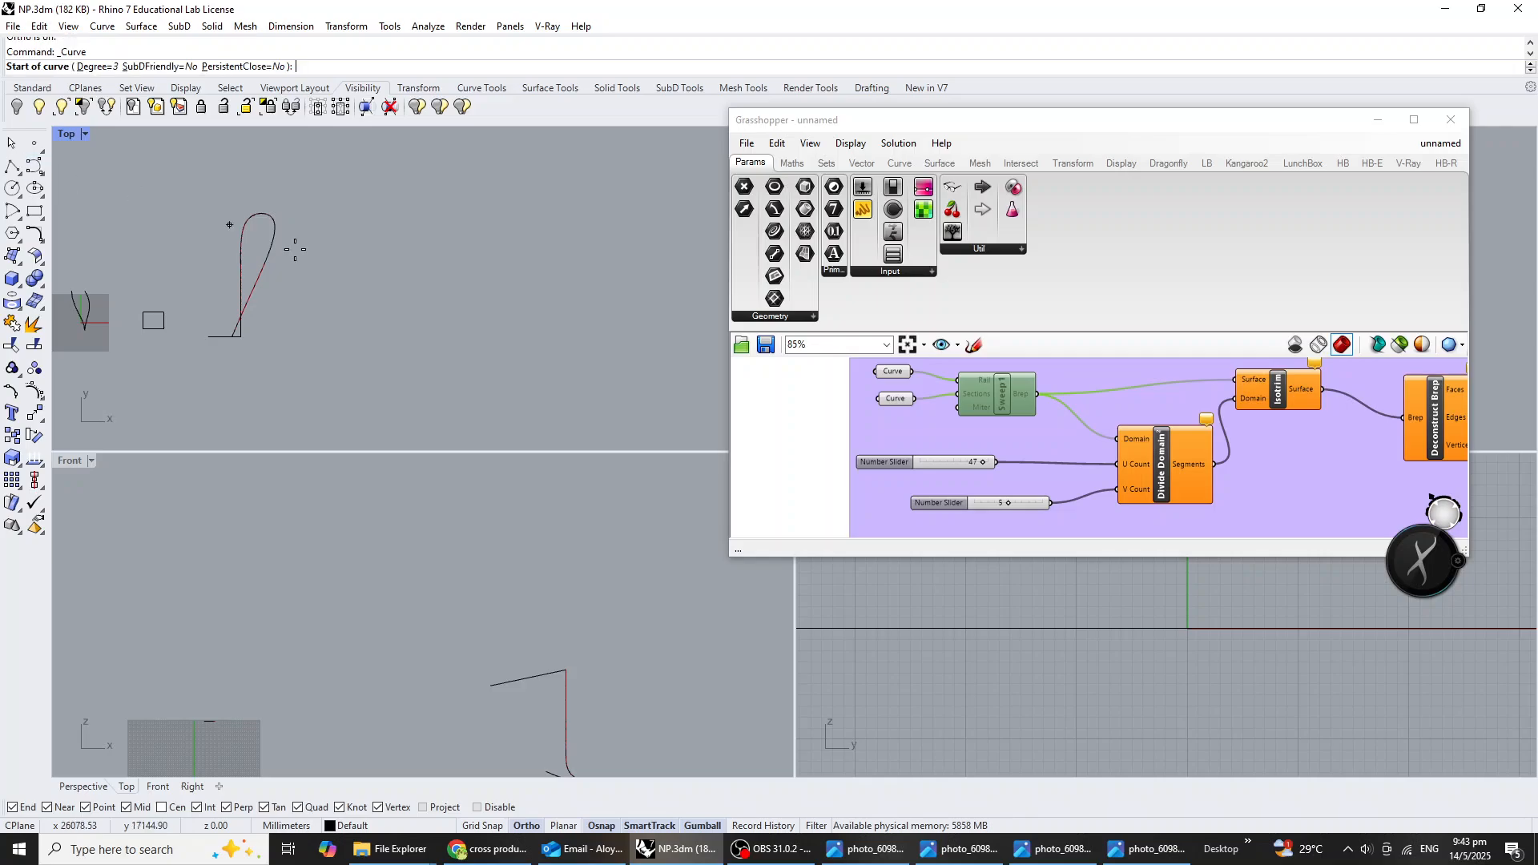
click(377, 335)
click(406, 335)
click(450, 335)
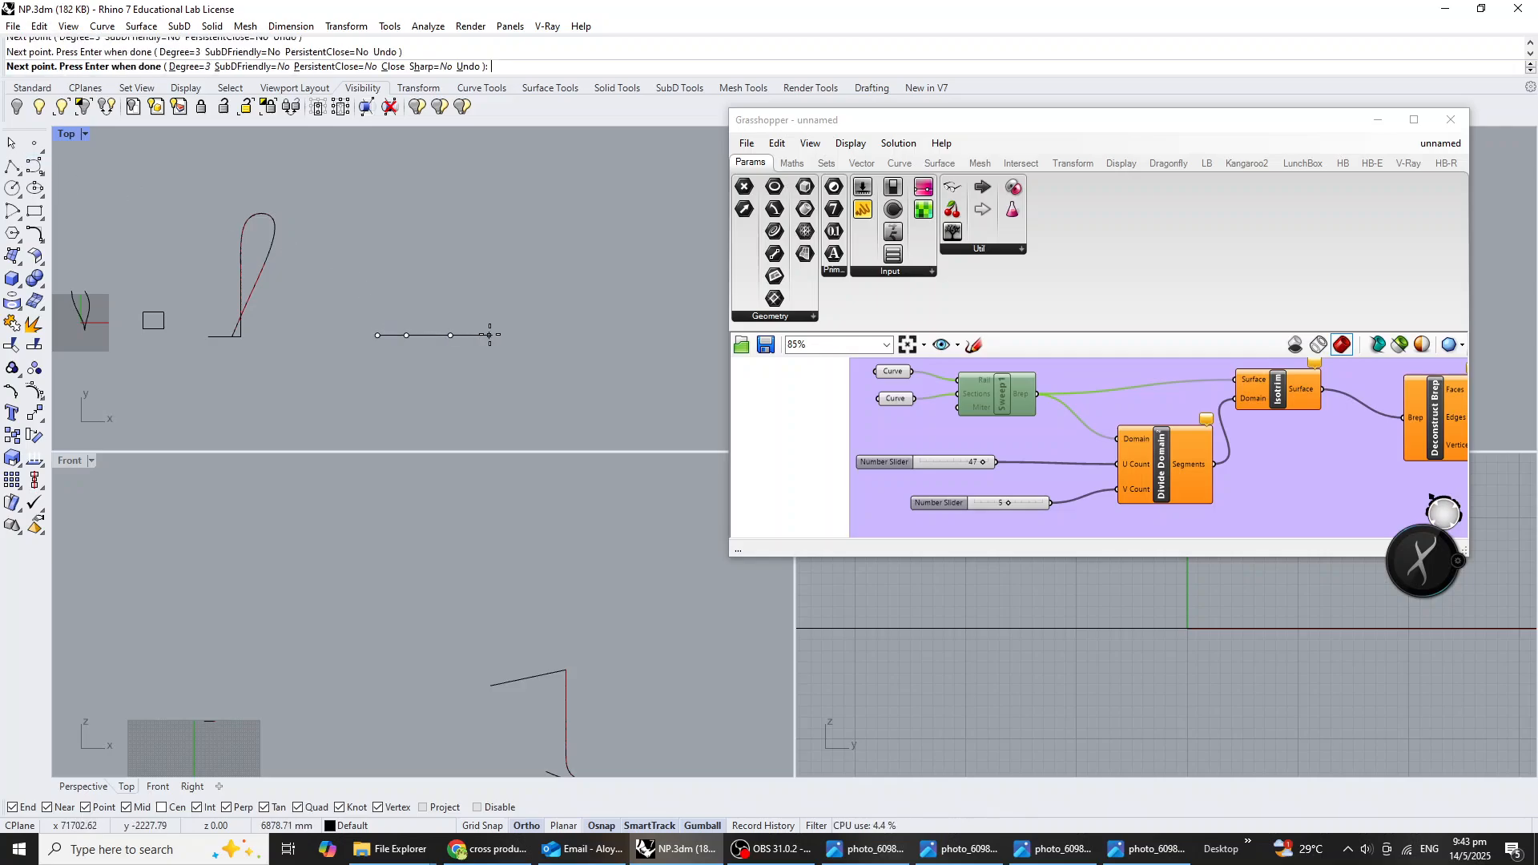
click(496, 335)
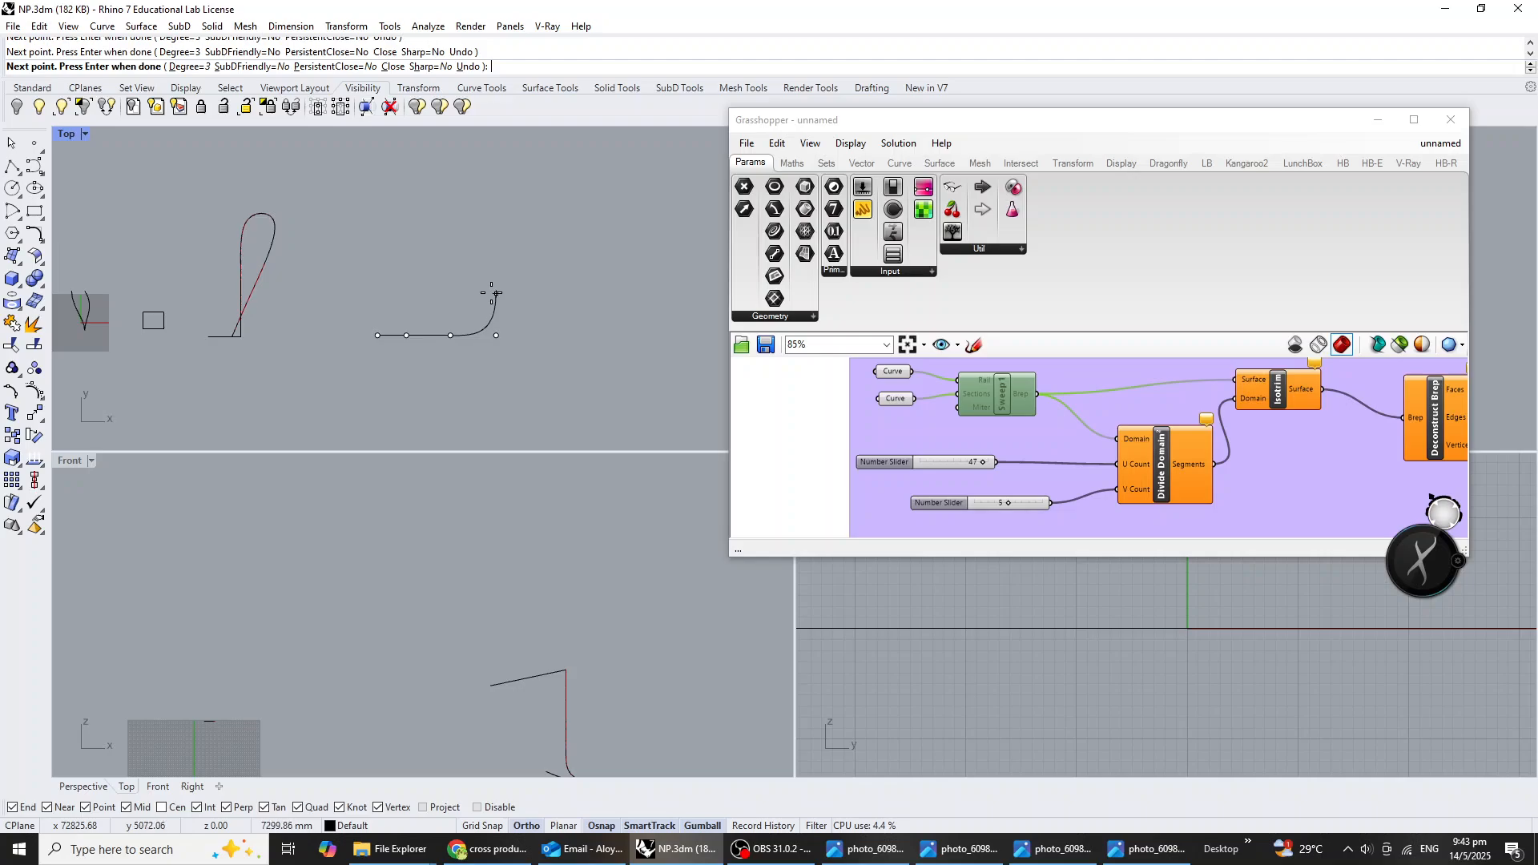
click(496, 253)
click(495, 214)
key(Return)
Inspect the new L-shaped curve up close in the Perspective viewport and compare it with the facade photo.
drag(972, 119, 555, 487)
scroll(1125, 344, down, 18)
scroll(1102, 286, up, 7)
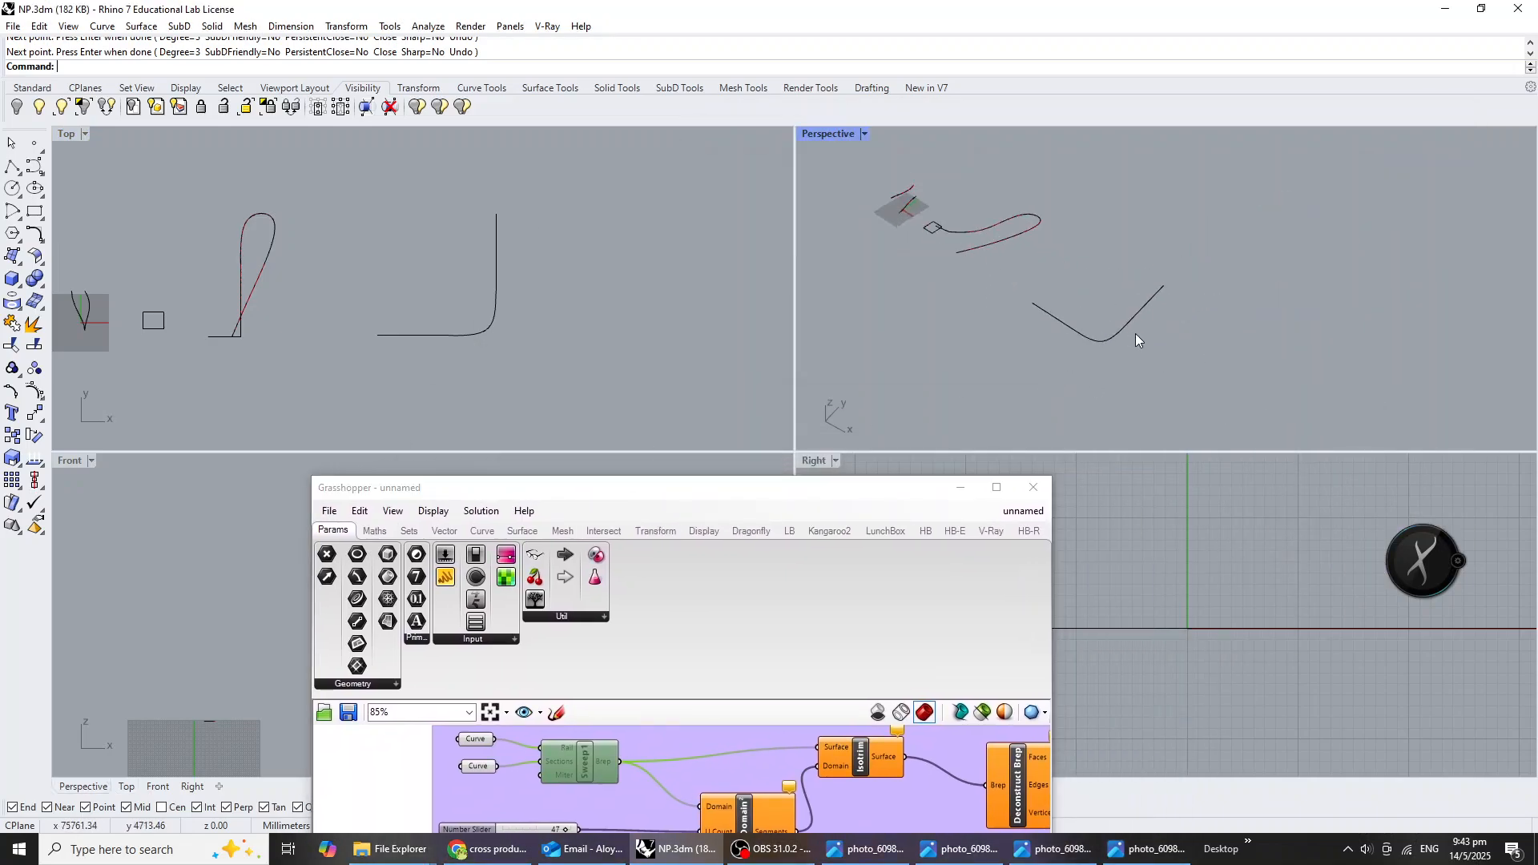
click(1116, 323)
key(ctrl+w)
text(s)
key(Return)
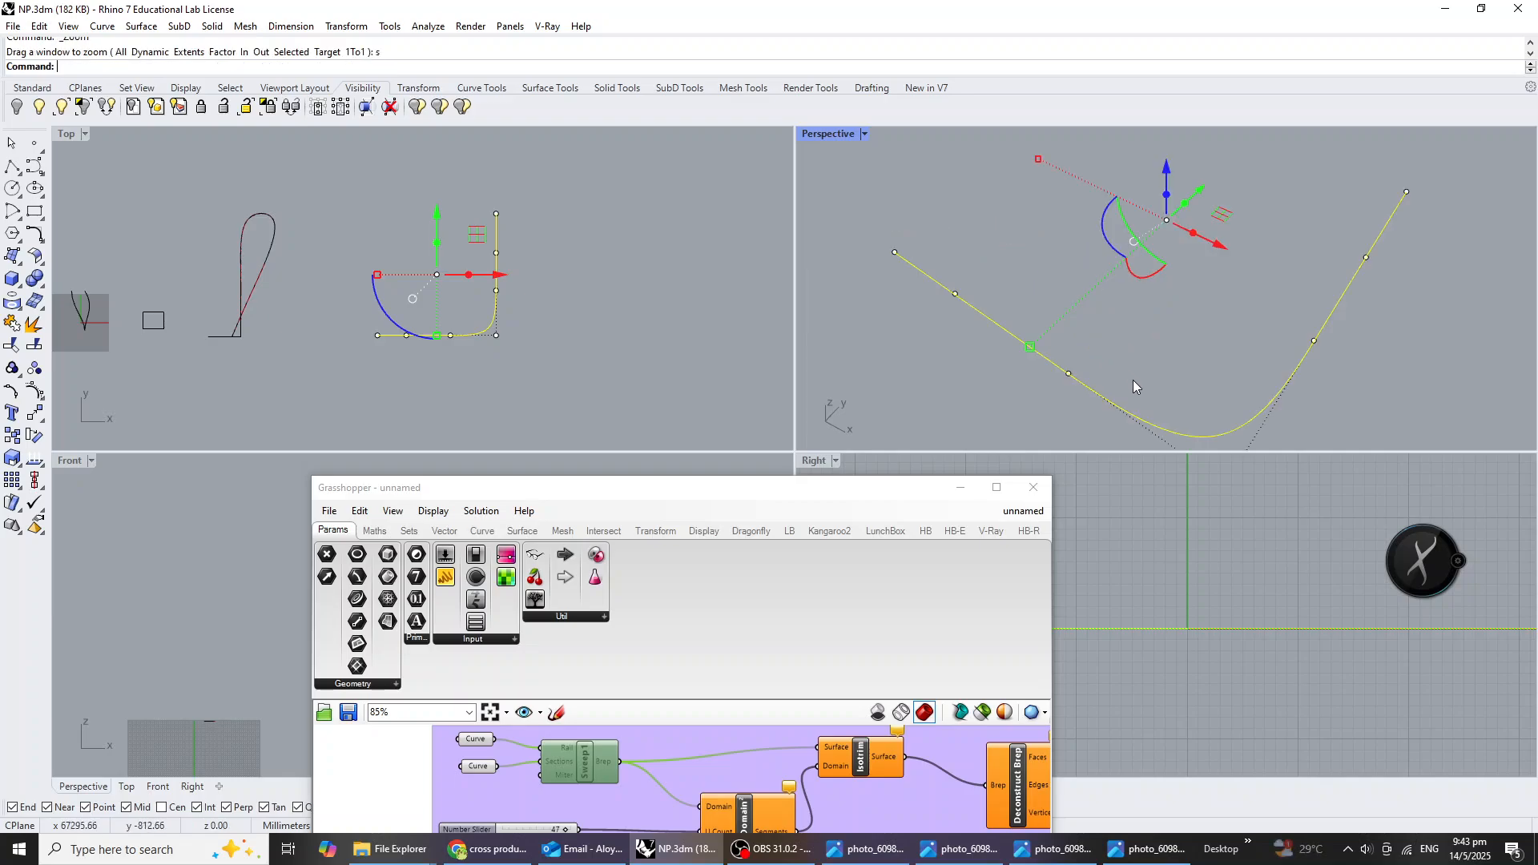
click(1146, 354)
right_drag(1284, 410, 1259, 363)
click(1141, 849)
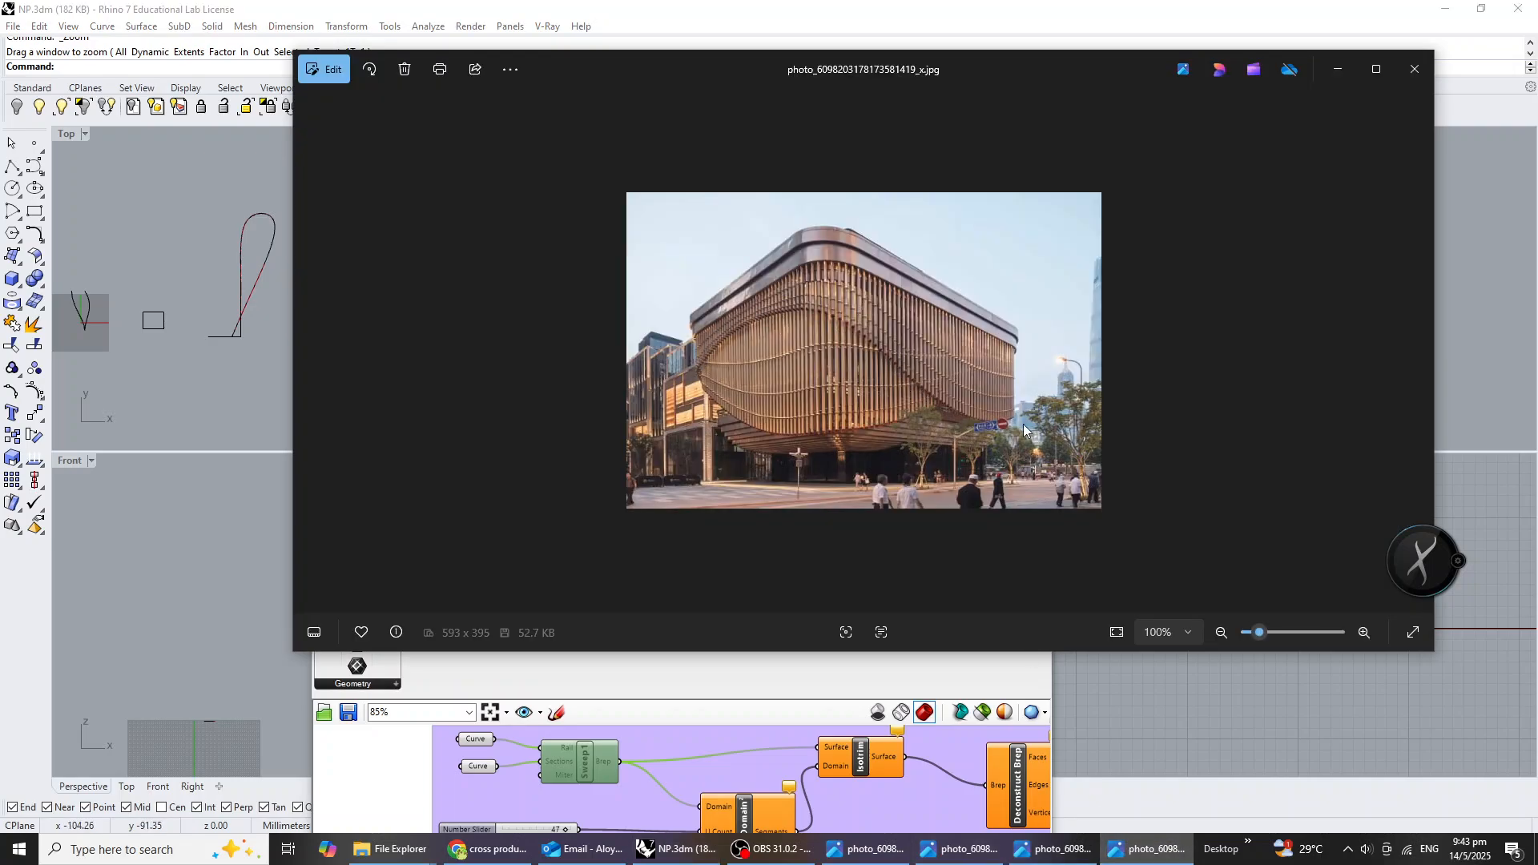
click(1148, 848)
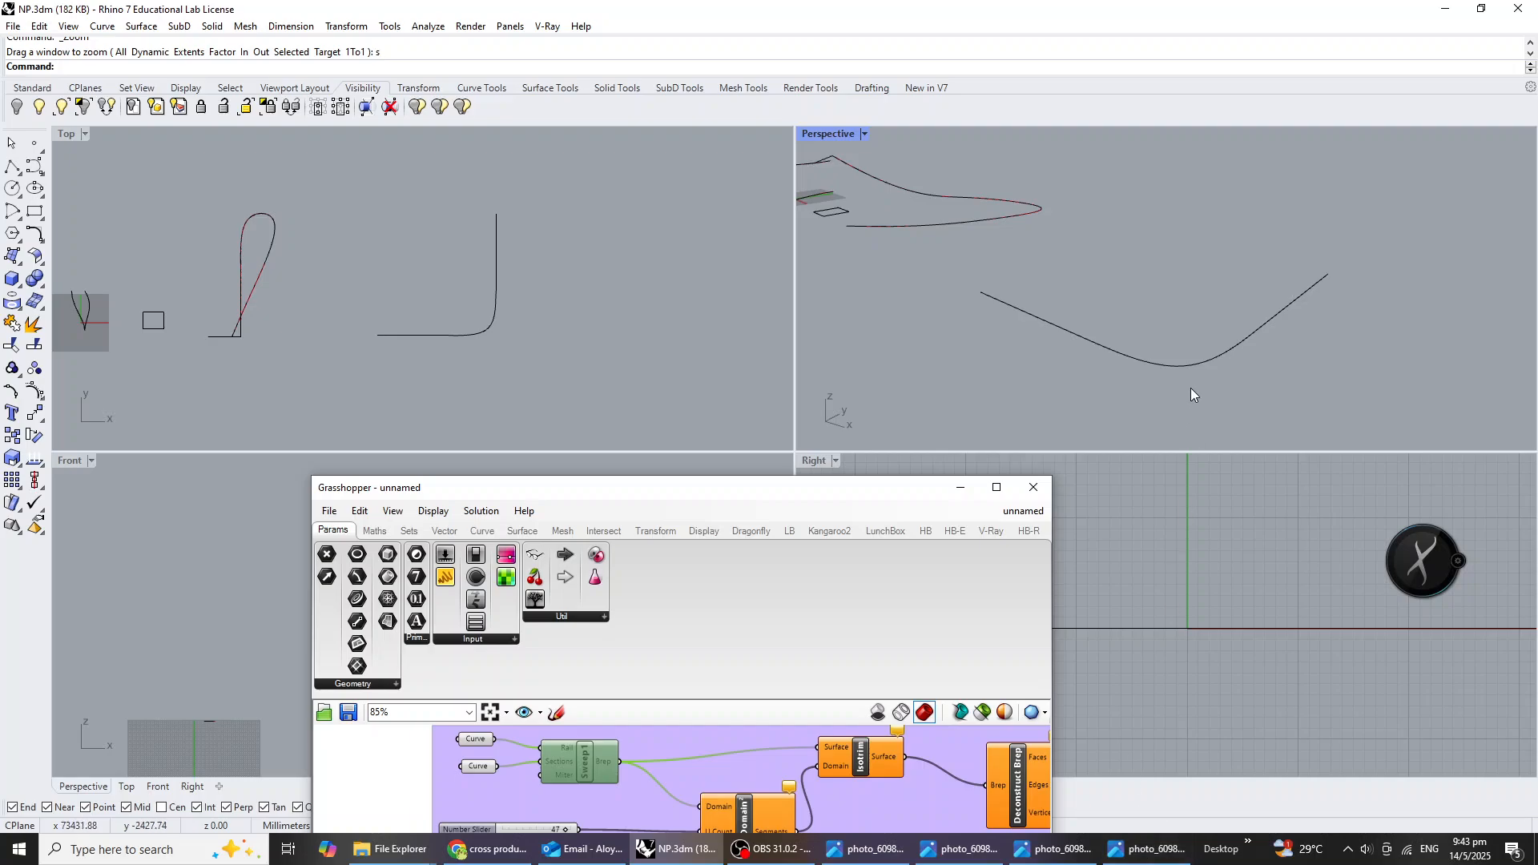
Raise the L-shaped curve above the ground plane and make a vertical copy of it in the Perspective viewport.
click(1188, 366)
drag(1168, 266, 1170, 152)
scroll(1180, 287, down, 6)
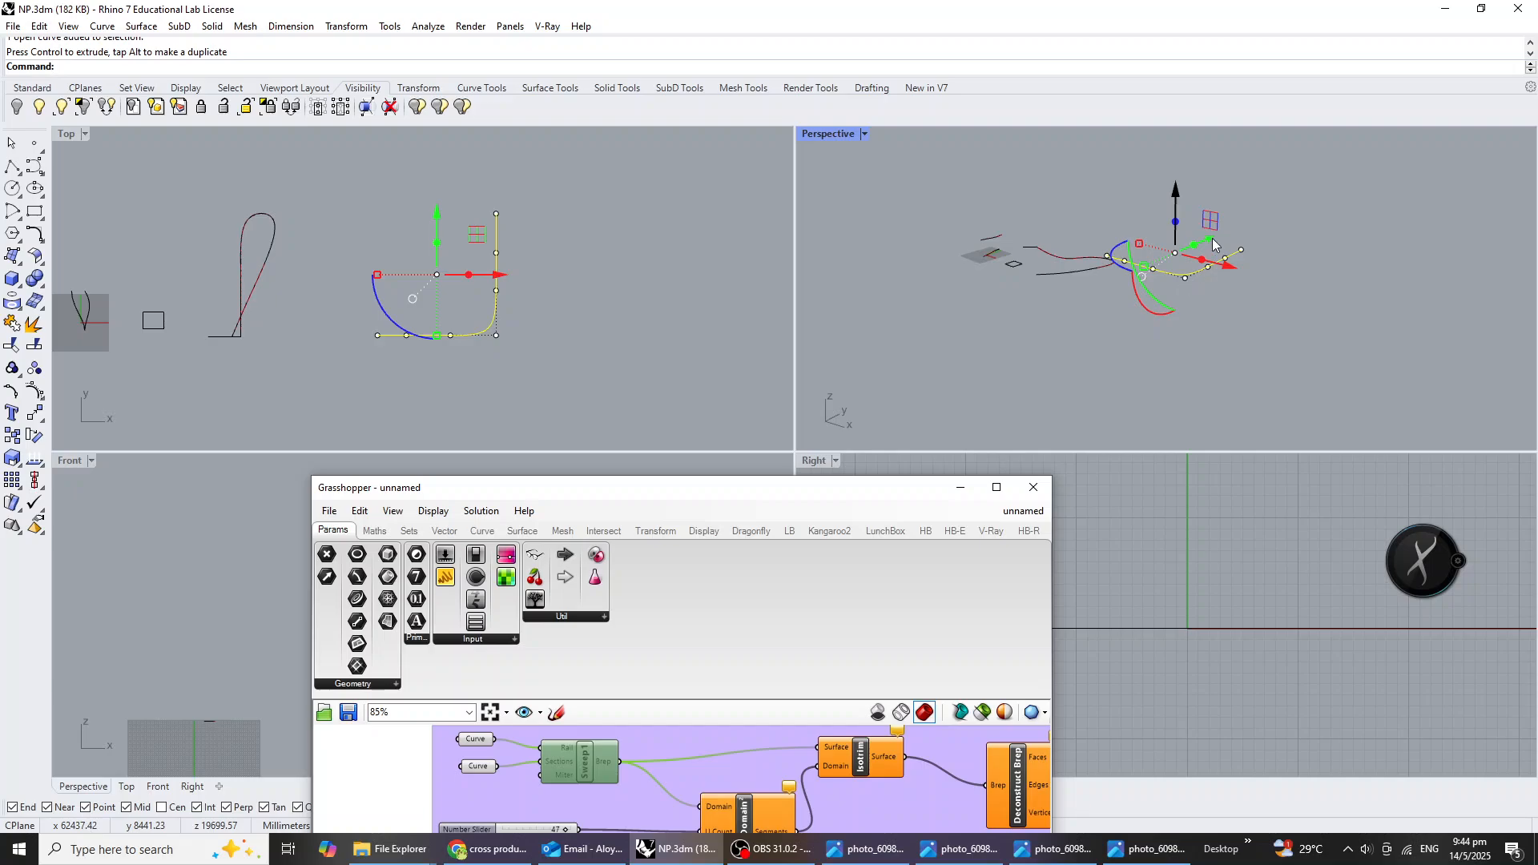
click(1187, 237)
scroll(1196, 273, up, 2)
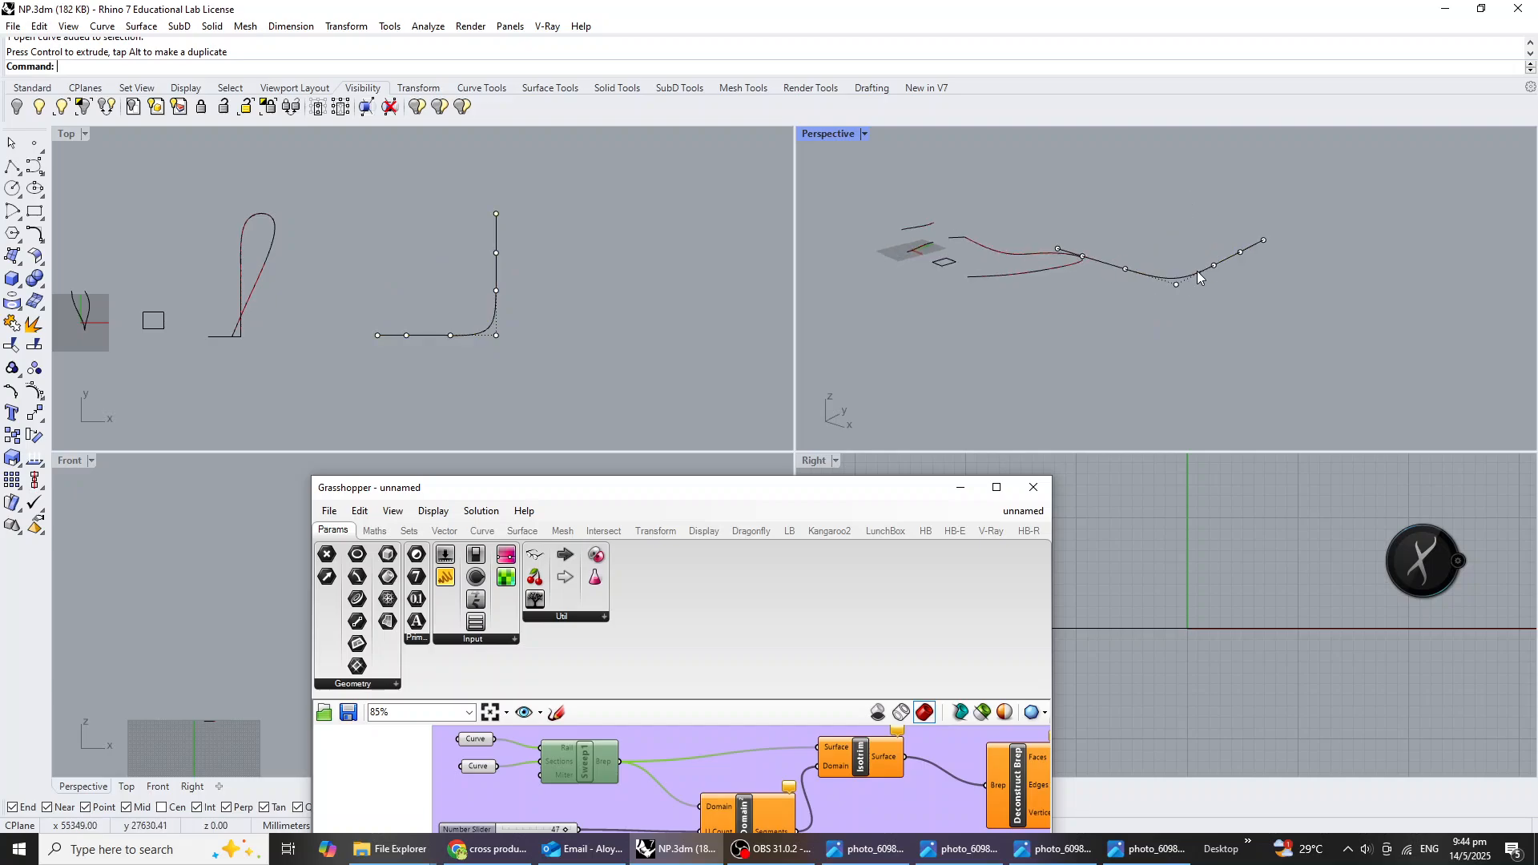
click(1194, 277)
mouse_move(1166, 184)
mouse_down()
mouse_move(1161, 141)
mouse_move(1169, 199)
mouse_move(1170, 166)
mouse_up()
click(1223, 348)
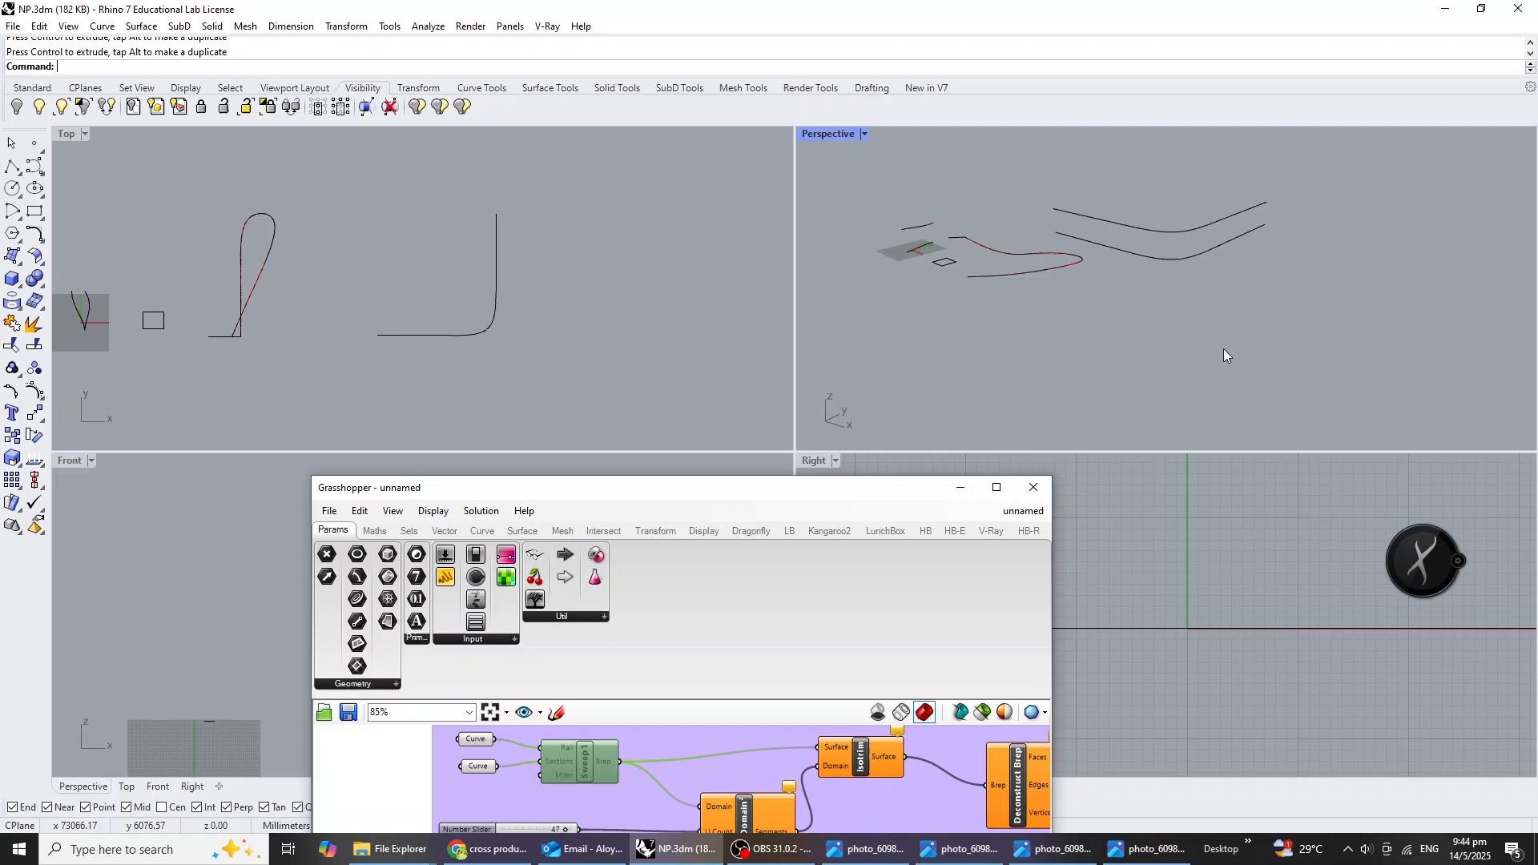
Check the facade photo again and pull one end control point of the lower L-shaped curve downward.
click(1153, 849)
click(1164, 858)
right_drag(1162, 253, 1068, 263)
scroll(1057, 244, up, 2)
drag(1038, 226, 1070, 256)
drag(1046, 178, 1055, 221)
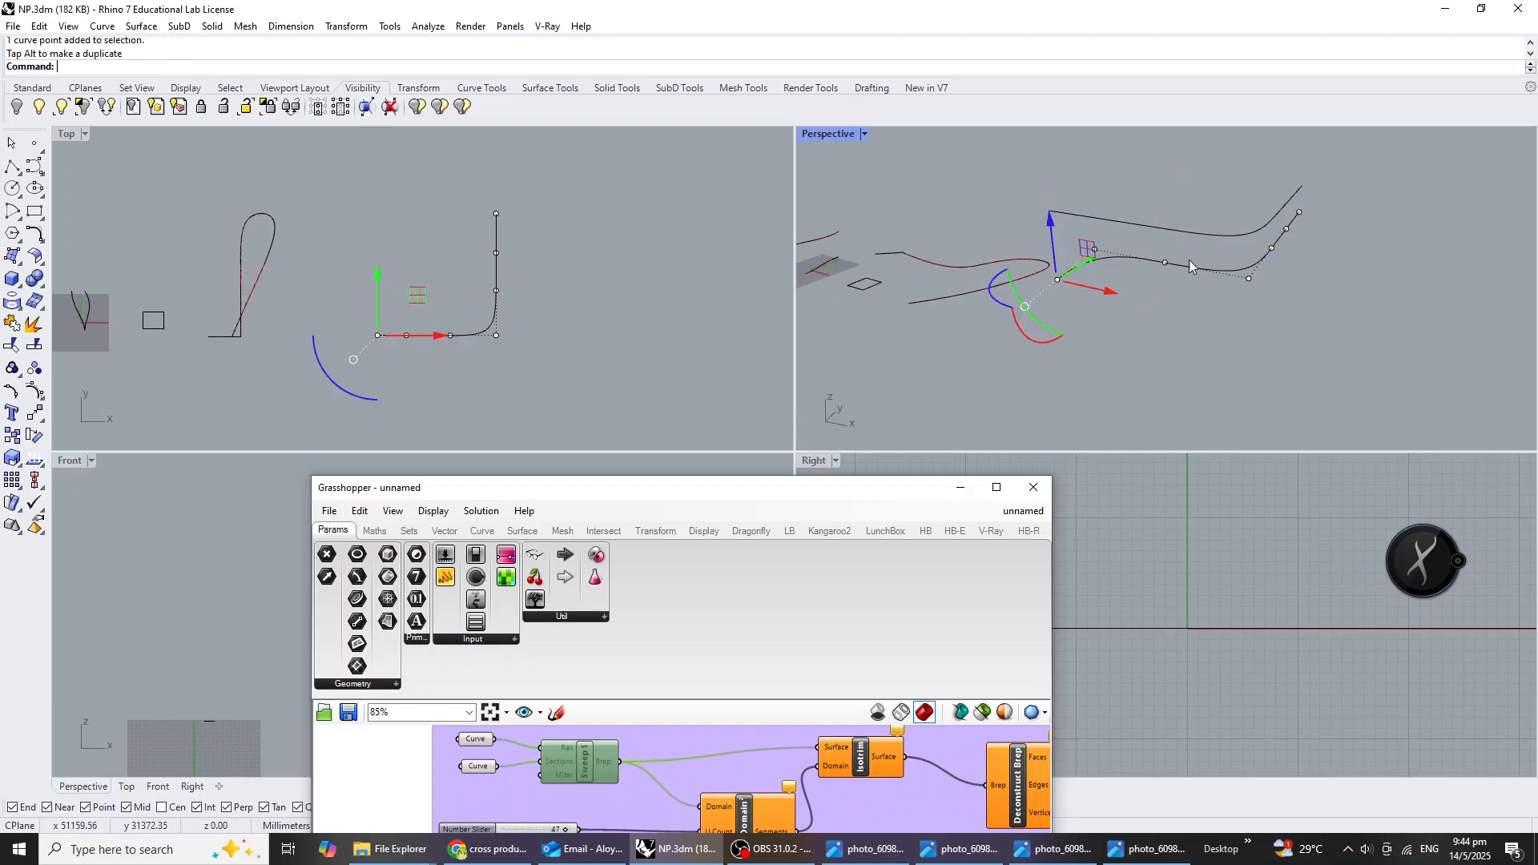
Select the three control points along the other leg of the lower curve and move them down together.
right_drag(1188, 260, 1171, 293)
click(1236, 261)
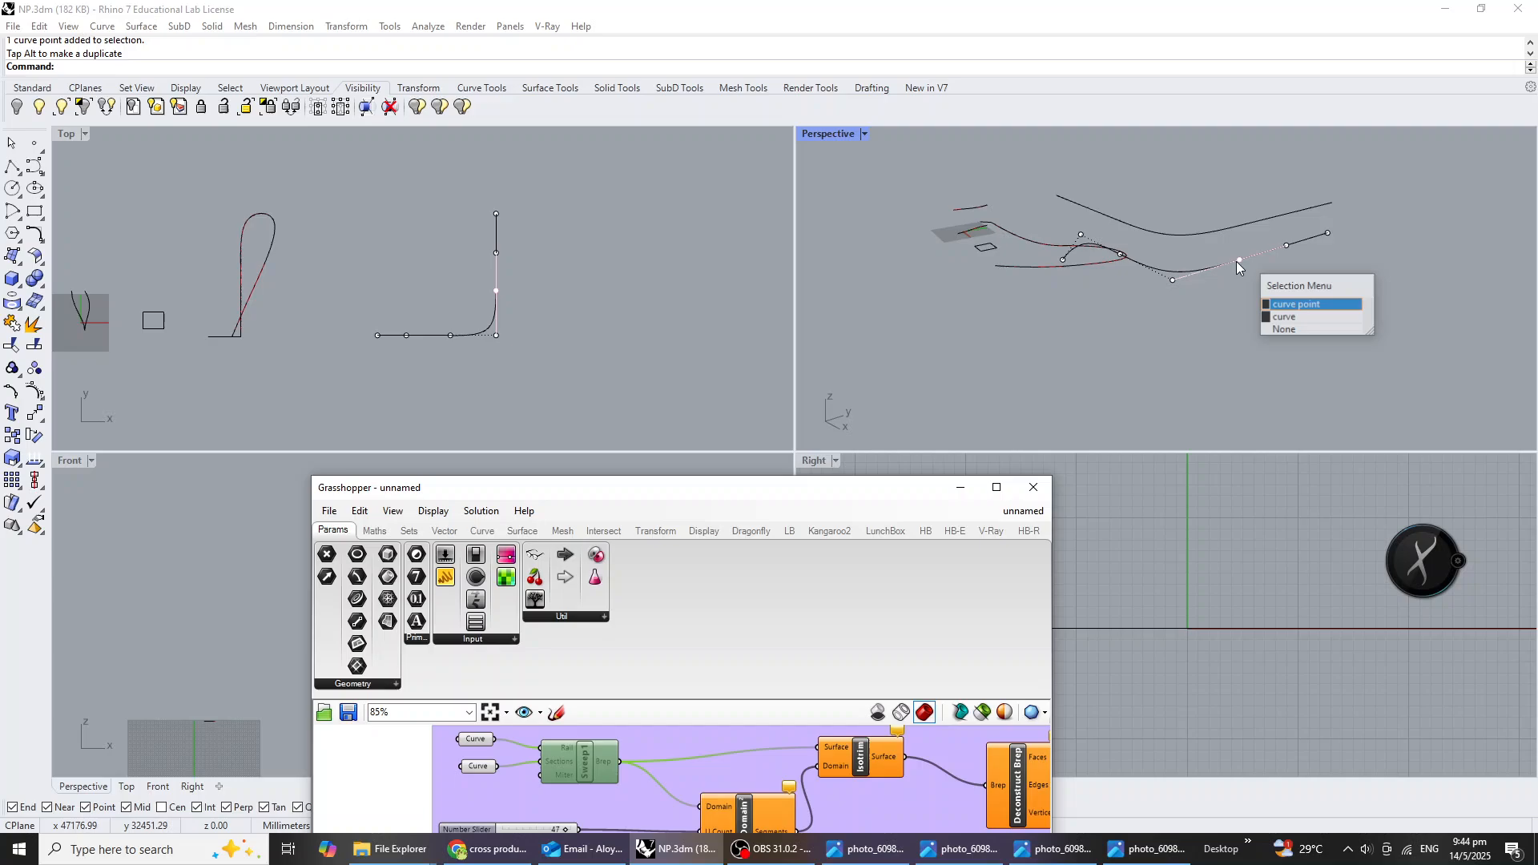
click(1286, 305)
shift+click(1287, 247)
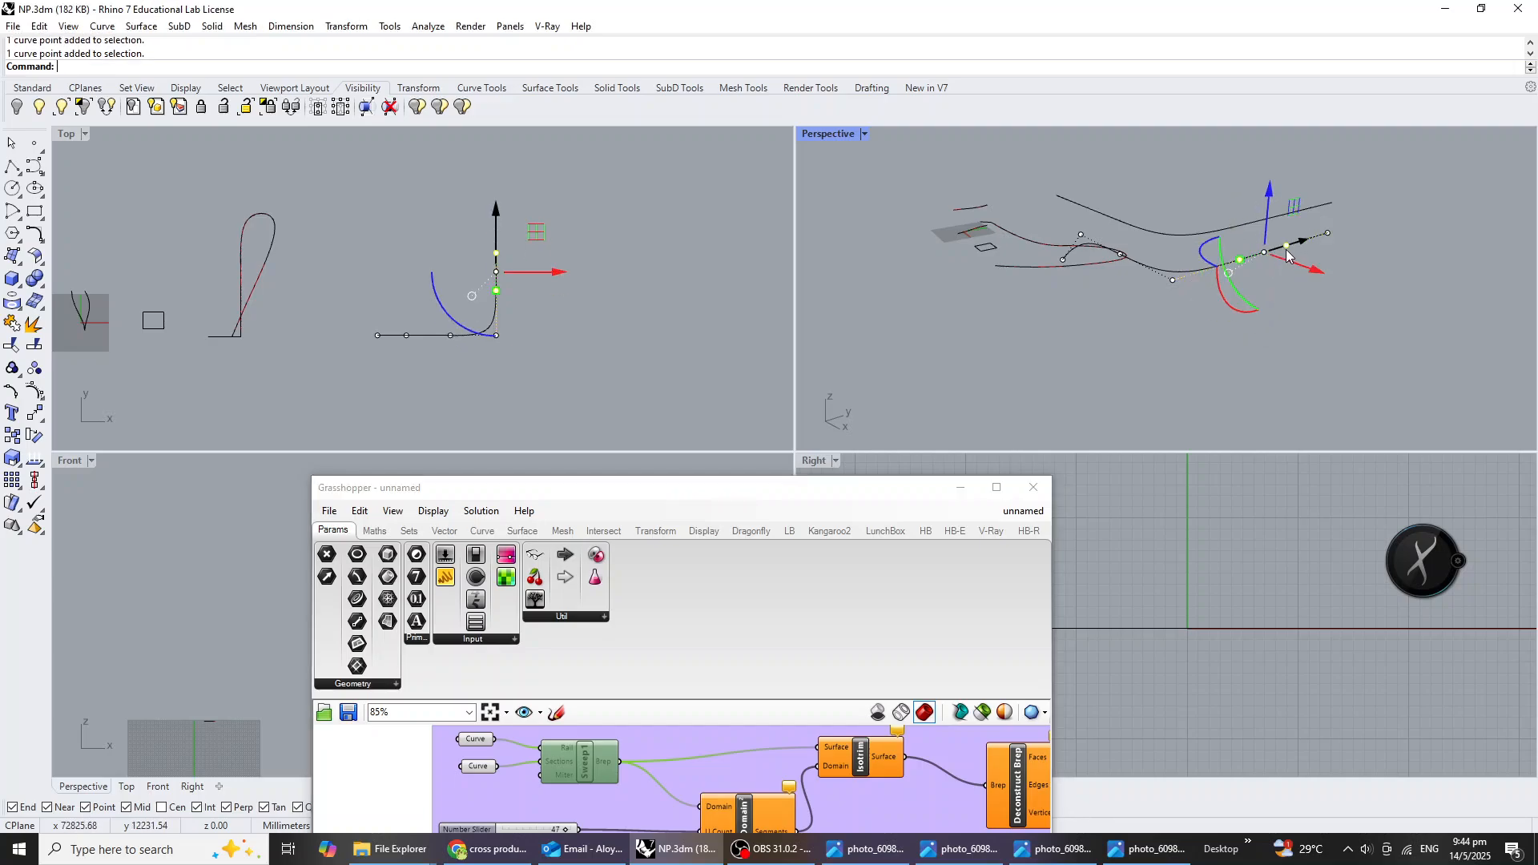
shift+click(1330, 234)
drag(1293, 191, 1294, 215)
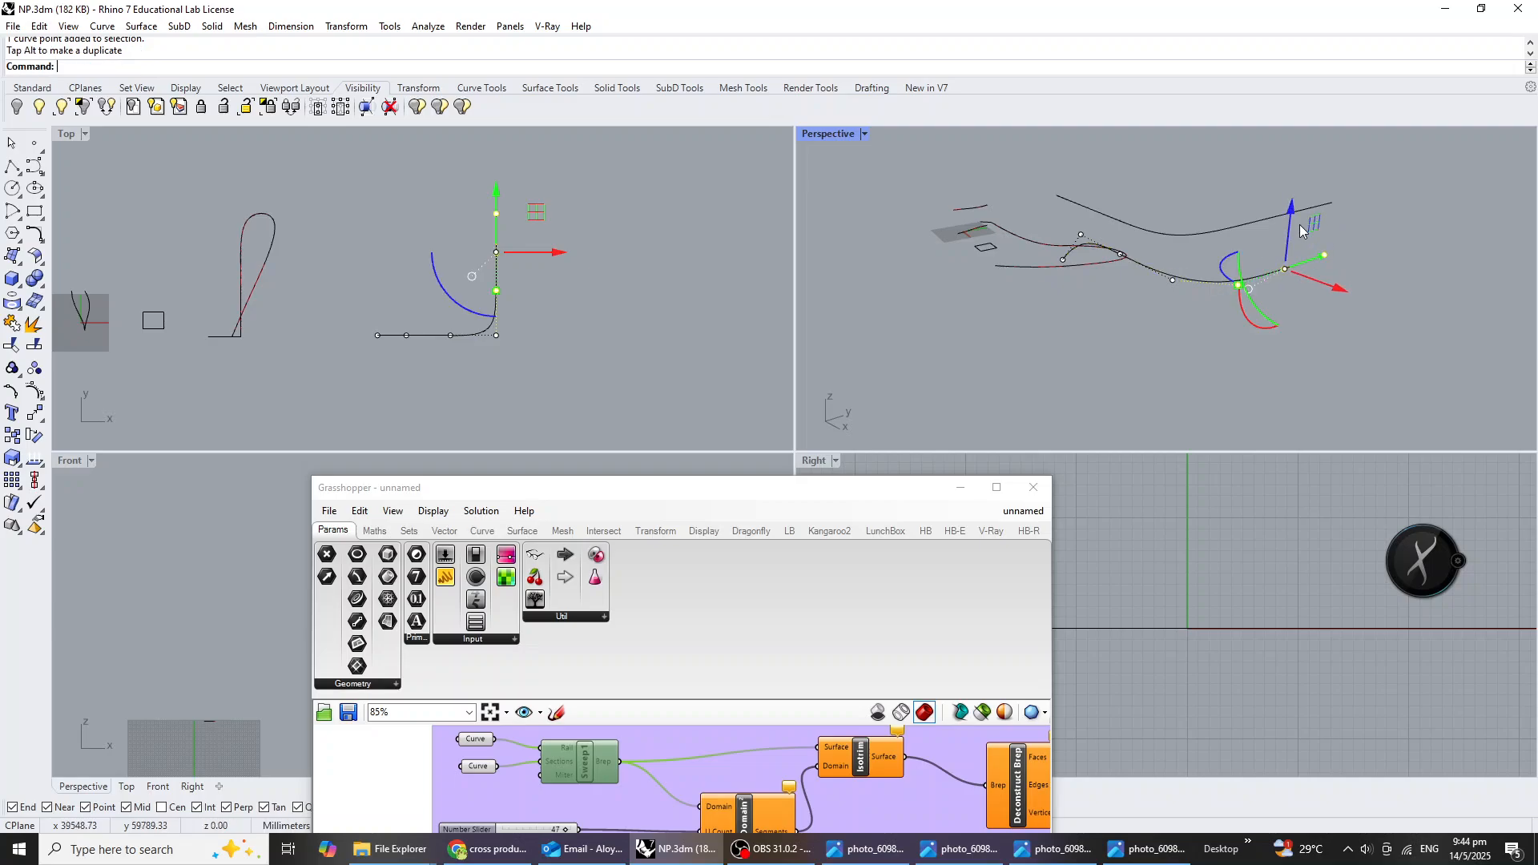
shift+drag(1259, 319, 1260, 319)
Lower the last two control points of that leg further, drop the end point once more, and exit point editing.
ctrl+click(1237, 285)
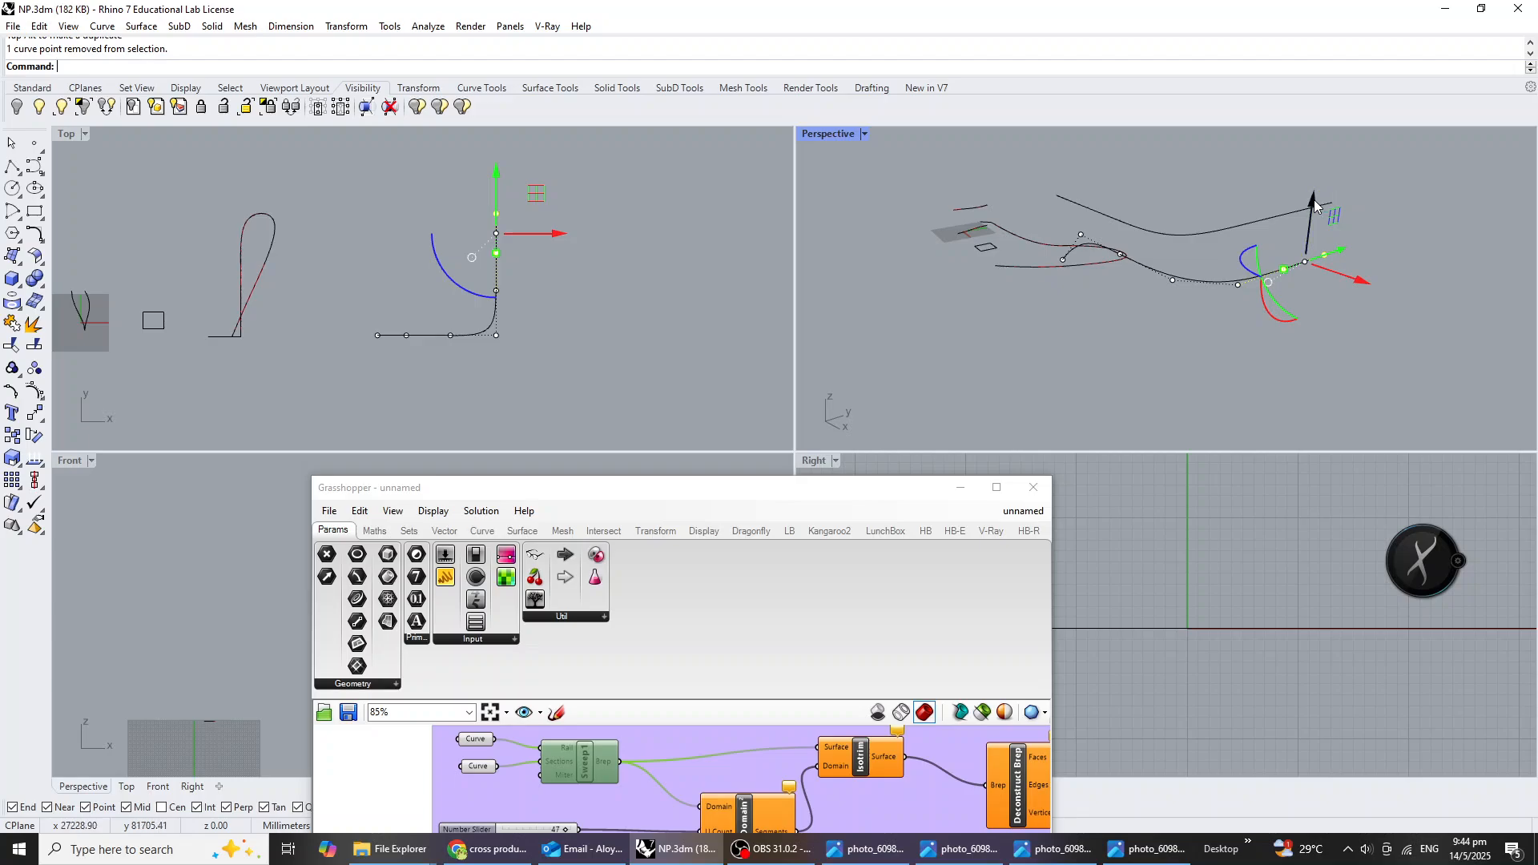
drag(1314, 206, 1308, 341)
drag(1327, 222, 1332, 268)
key(Escape)
key(Escape)
mouse_move(1371, 303)
right_down()
mouse_move(1383, 251)
mouse_move(1335, 281)
mouse_move(1374, 277)
right_up()
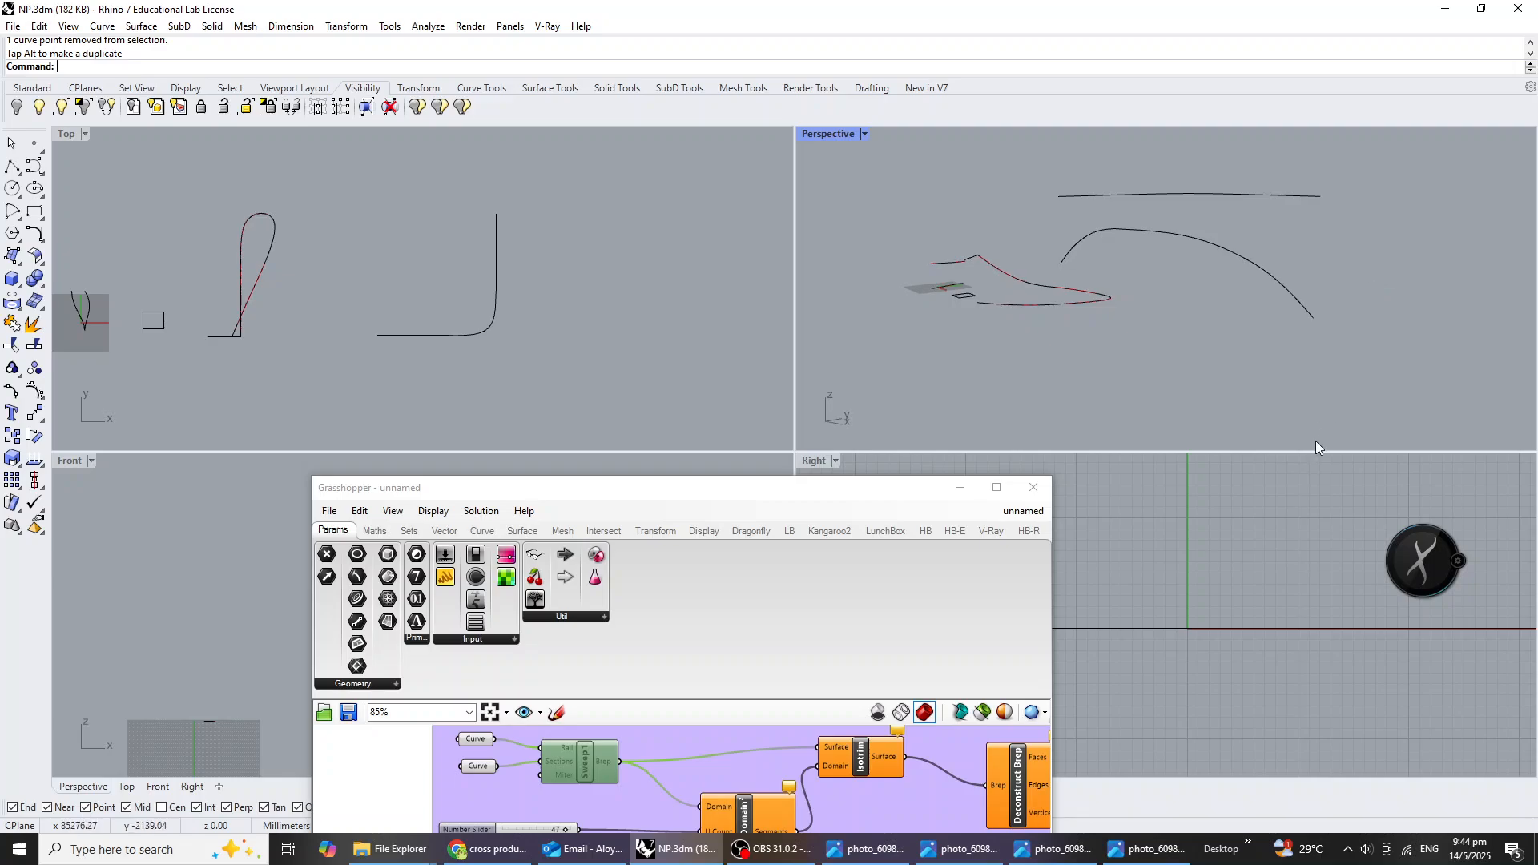
Place a Curve parameter on empty Grasshopper canvas below the existing group and duplicate it underneath.
drag(756, 490, 755, 206)
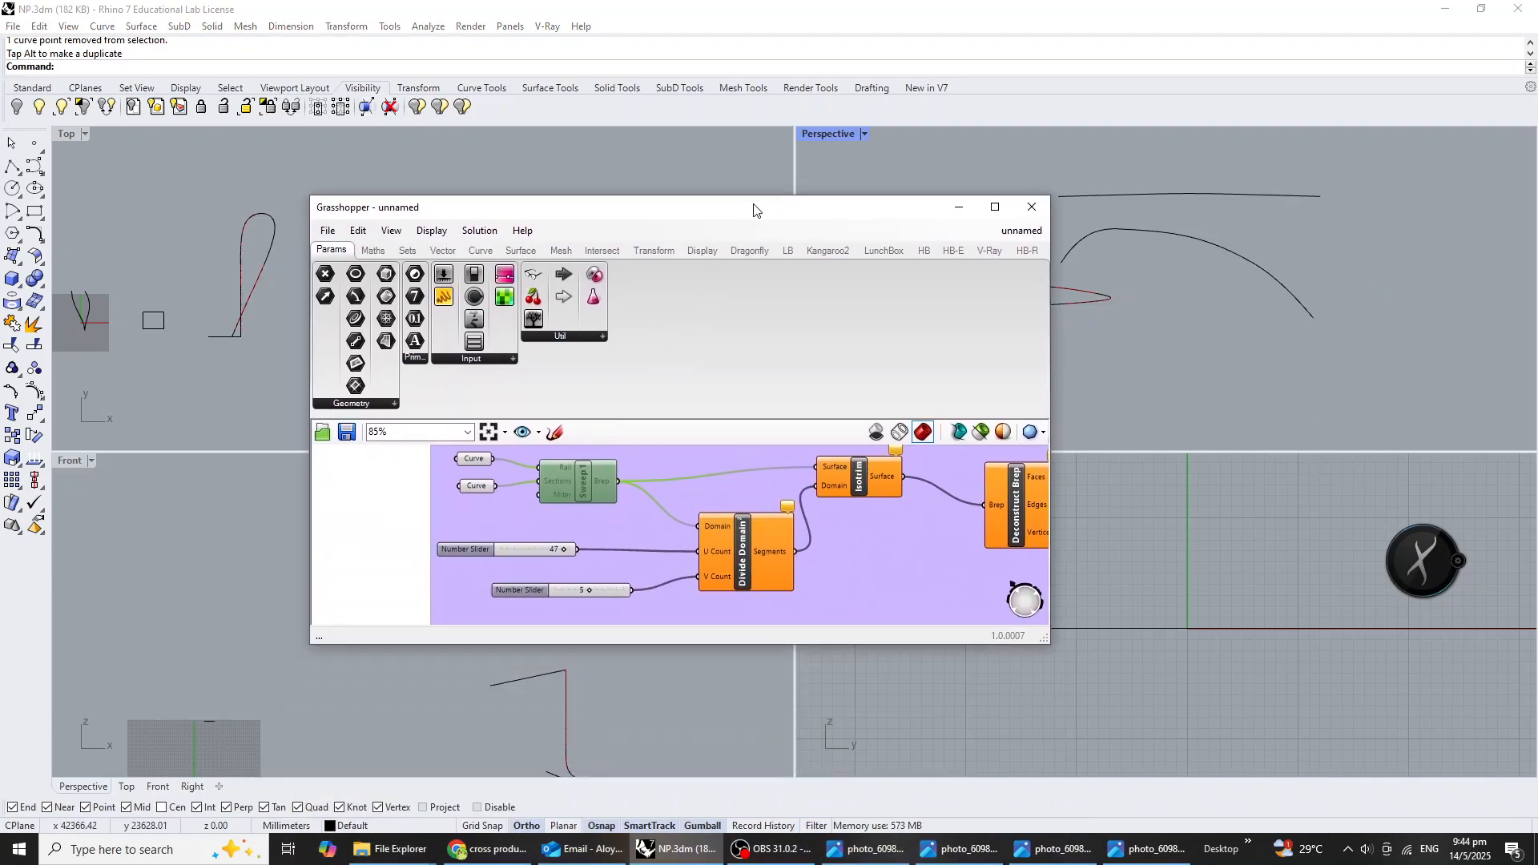
scroll(728, 545, down, 6)
scroll(727, 510, up, 3)
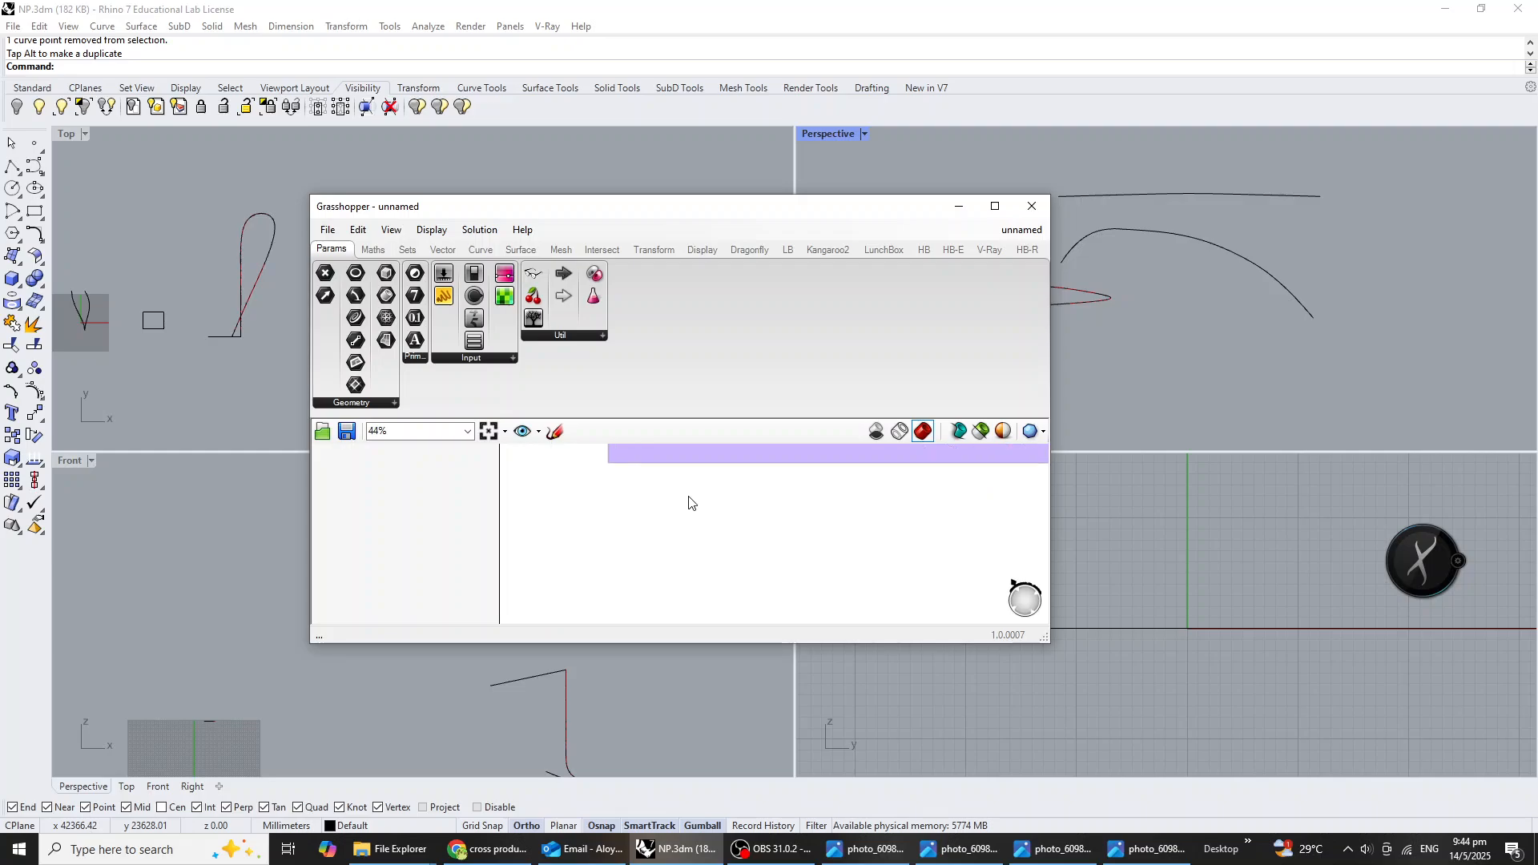
double_click(669, 546)
text(crv)
click(656, 529)
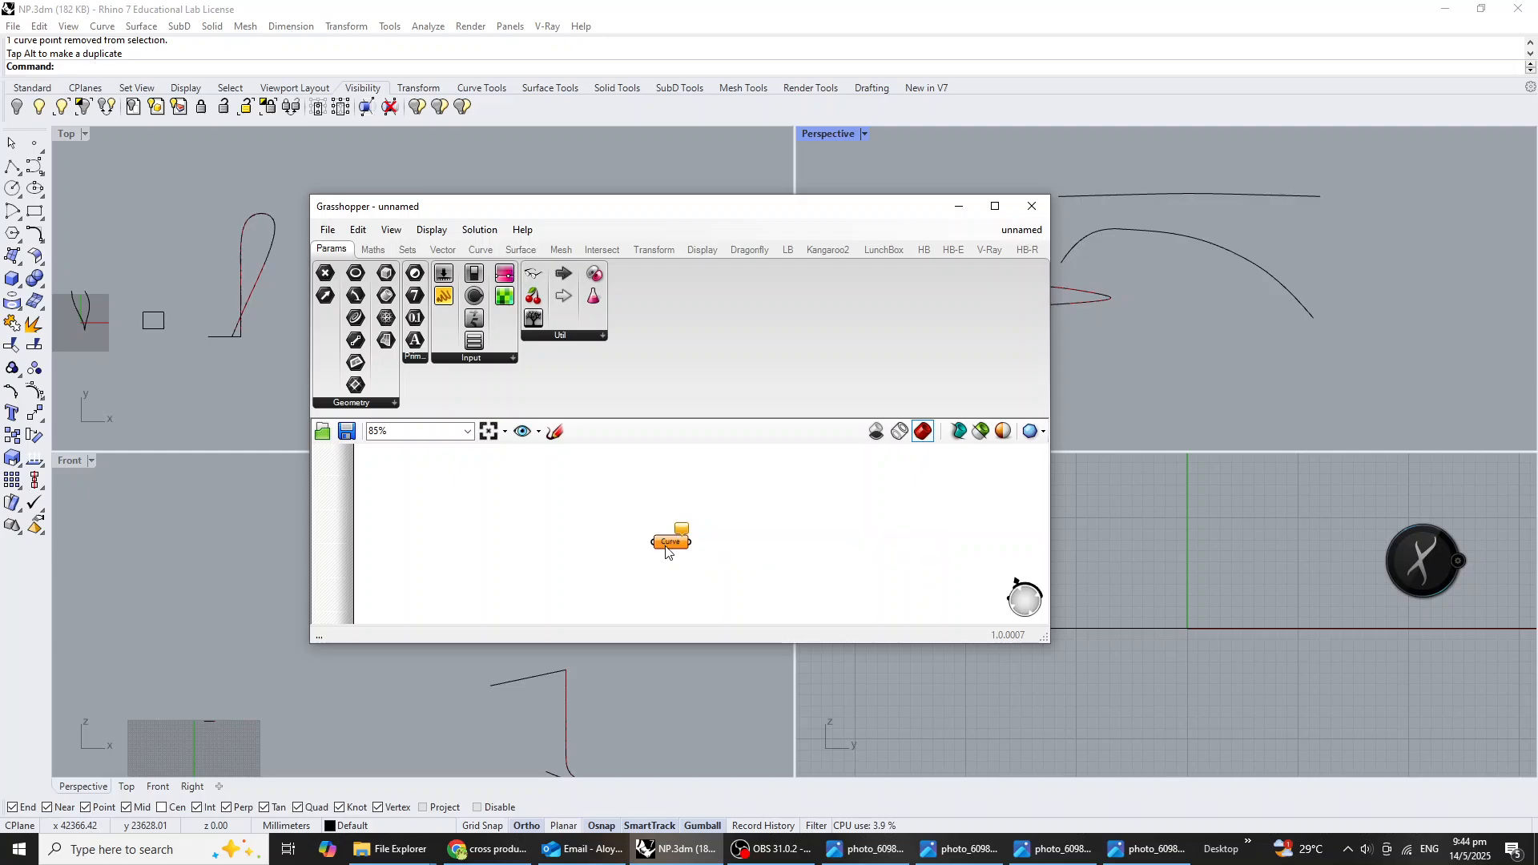
scroll(653, 537, up, 3)
alt+drag(648, 529, 646, 569)
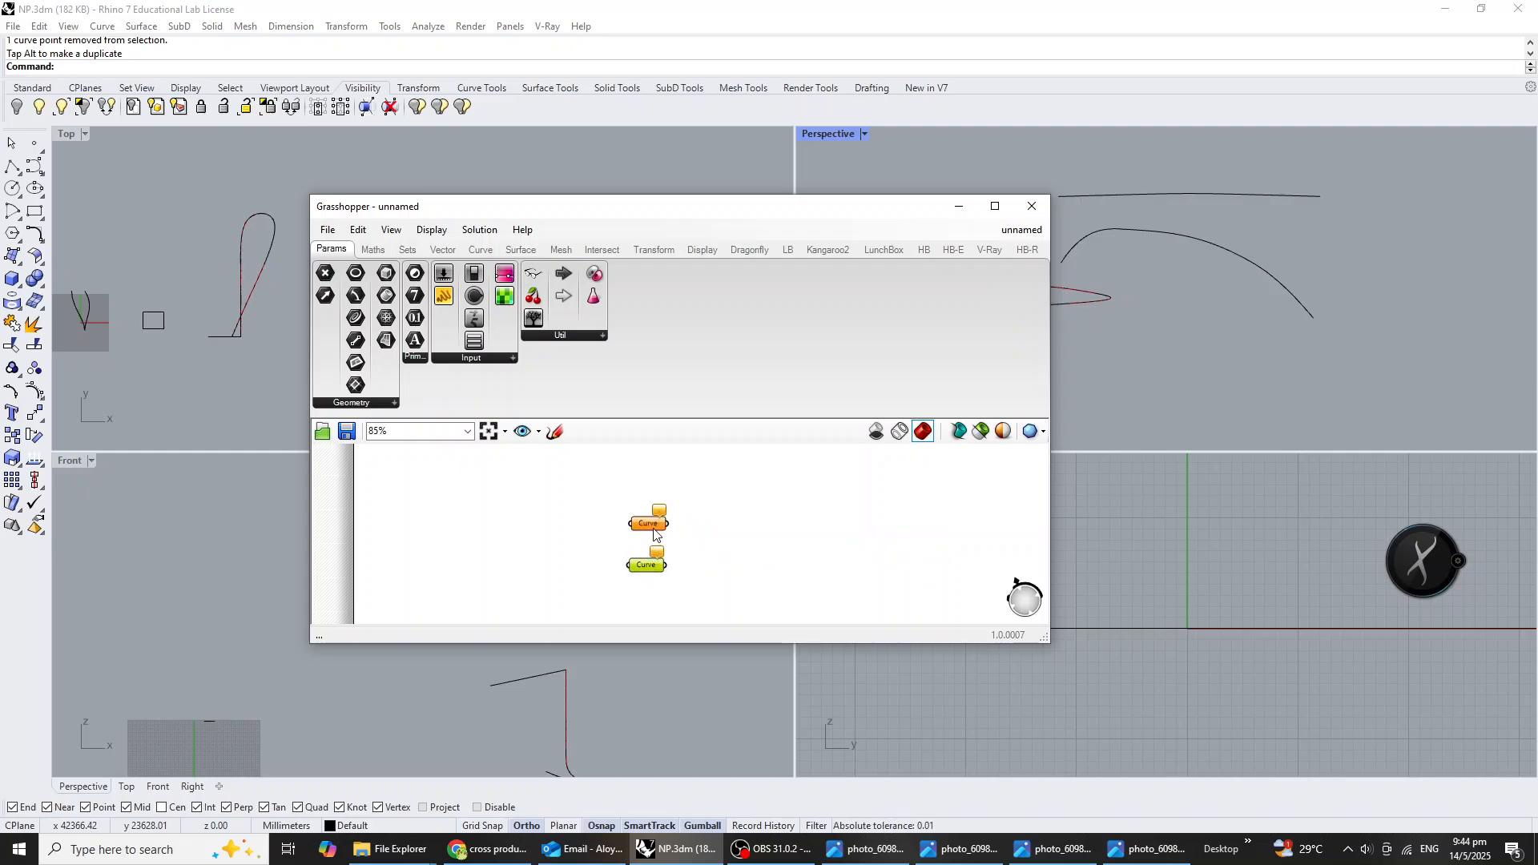
Assign the upper Rhino curve to the first Curve parameter and the reshaped lower curve to the second.
click(653, 526)
right_click(653, 528)
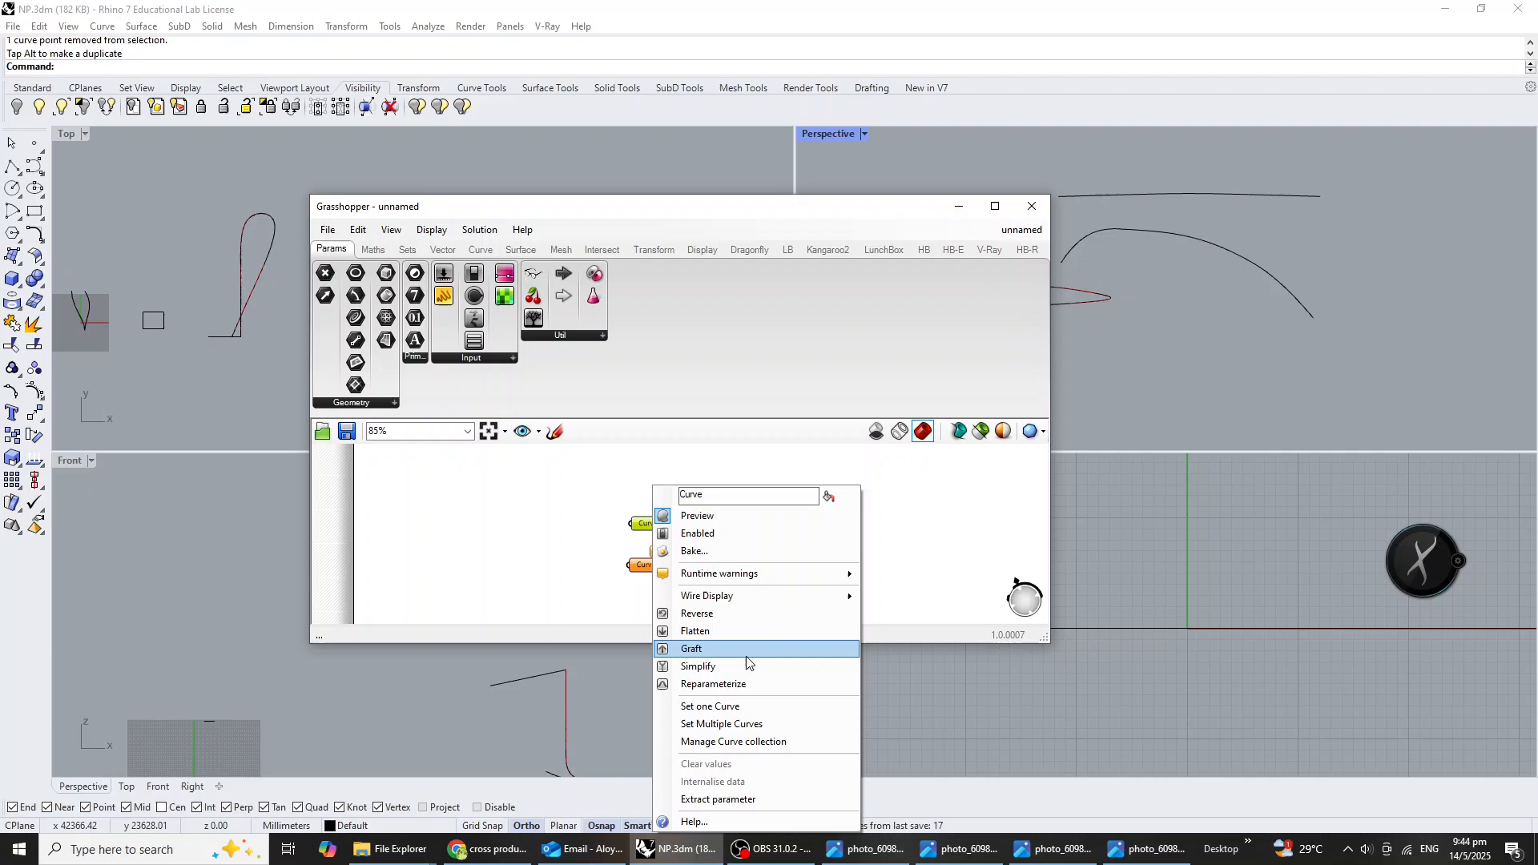
click(749, 701)
click(1179, 192)
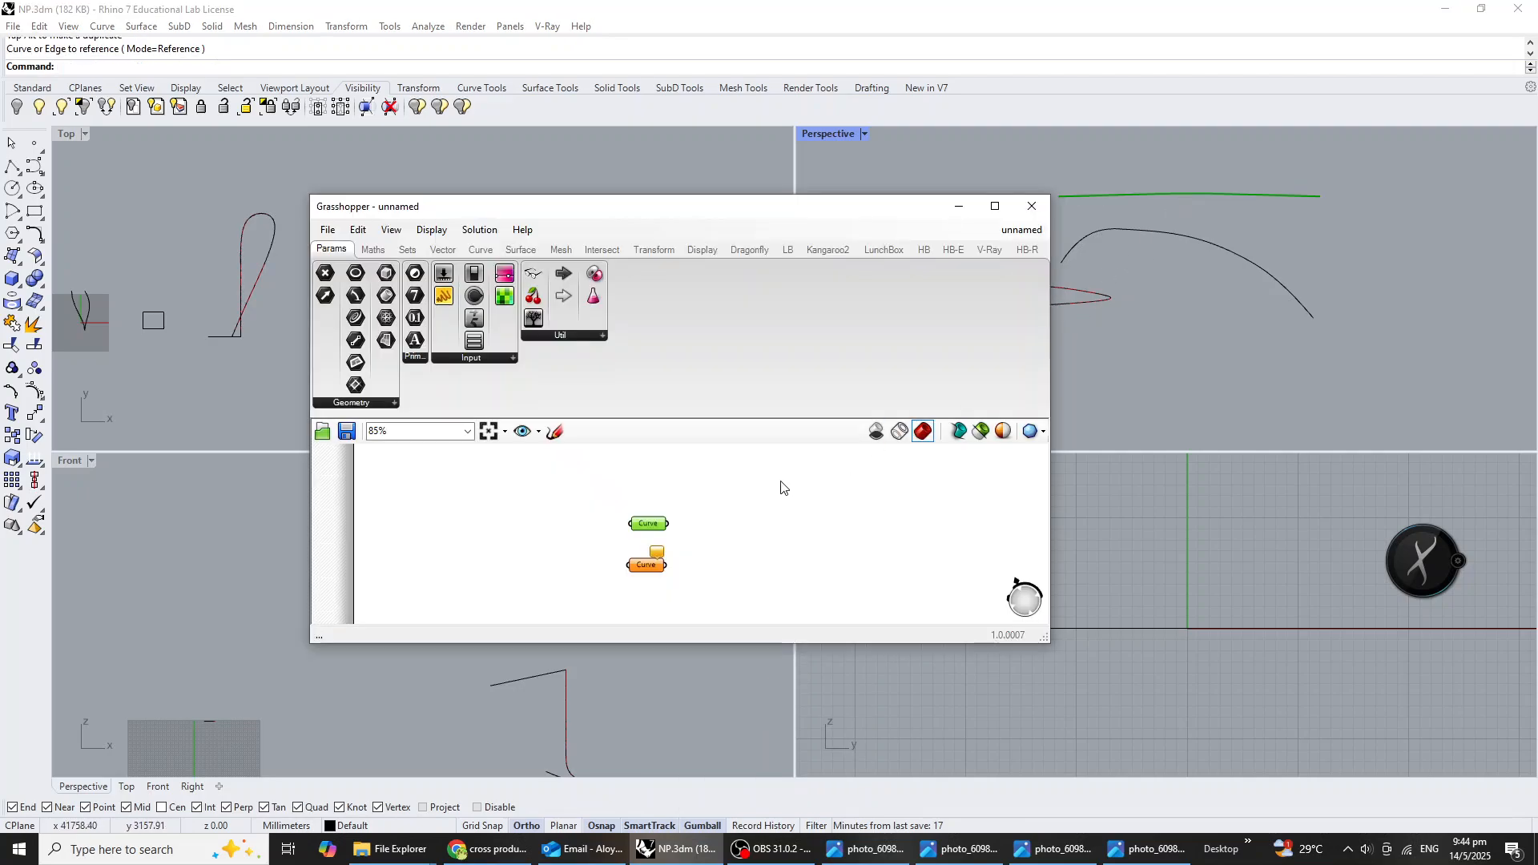
right_click(640, 570)
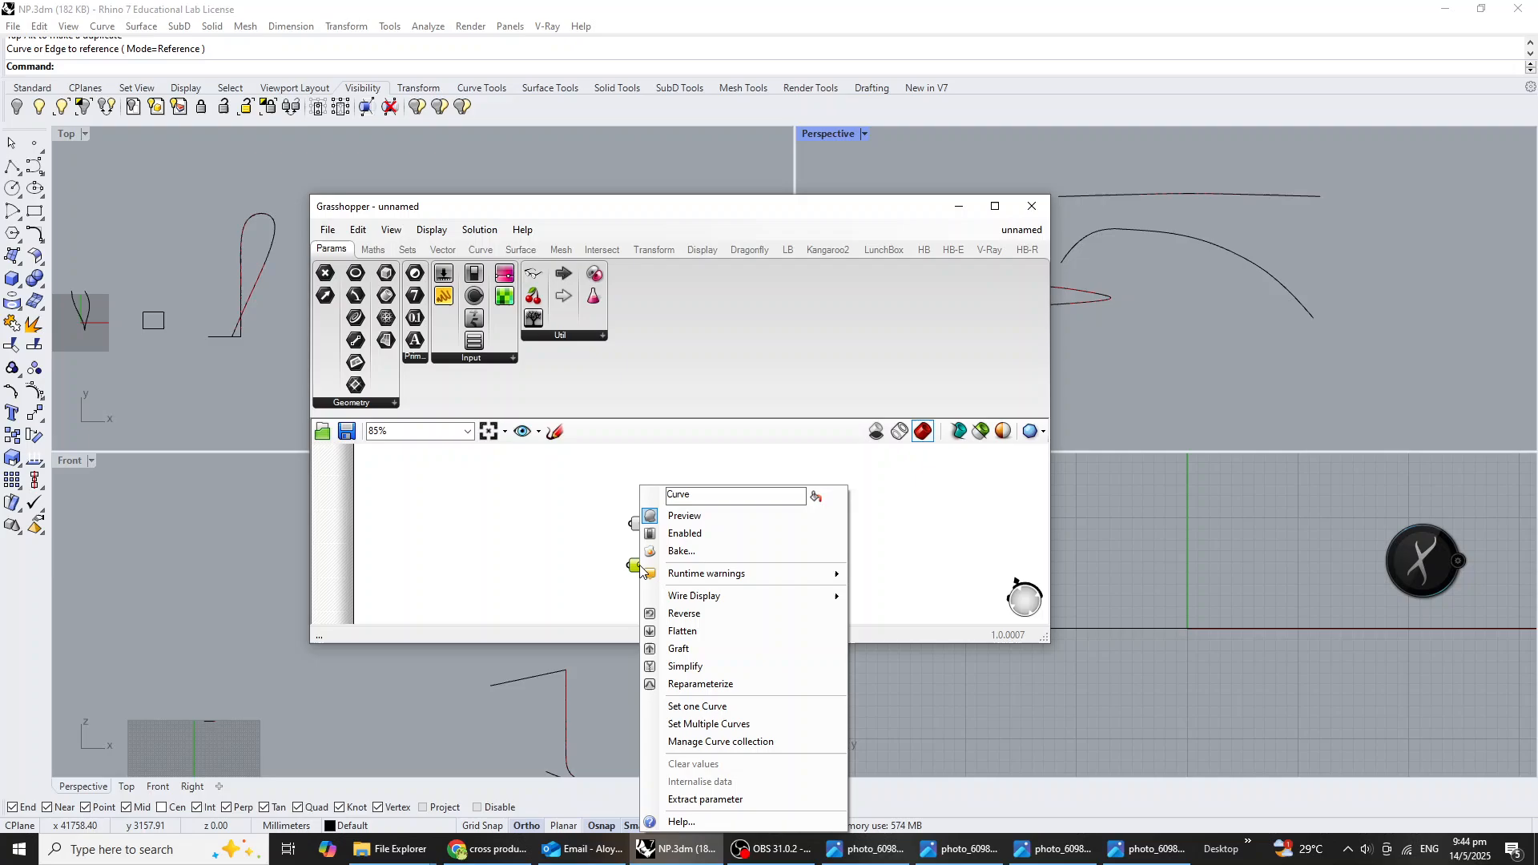
click(749, 701)
click(1185, 238)
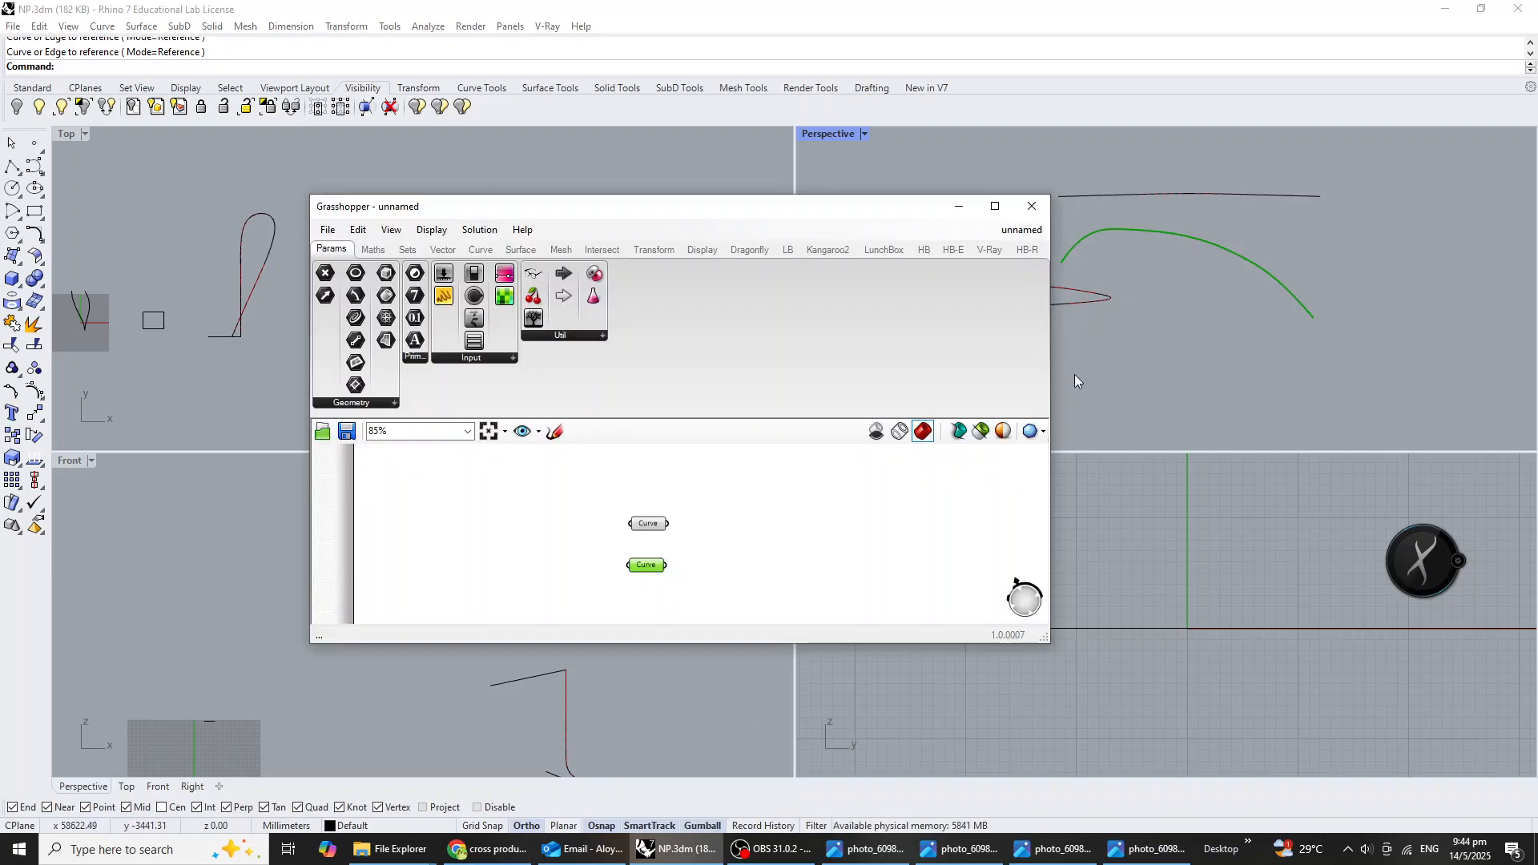
Add a Divide Curve component and connect the first Curve parameter to its Curve input.
scroll(713, 564, up, 1)
double_click(735, 557)
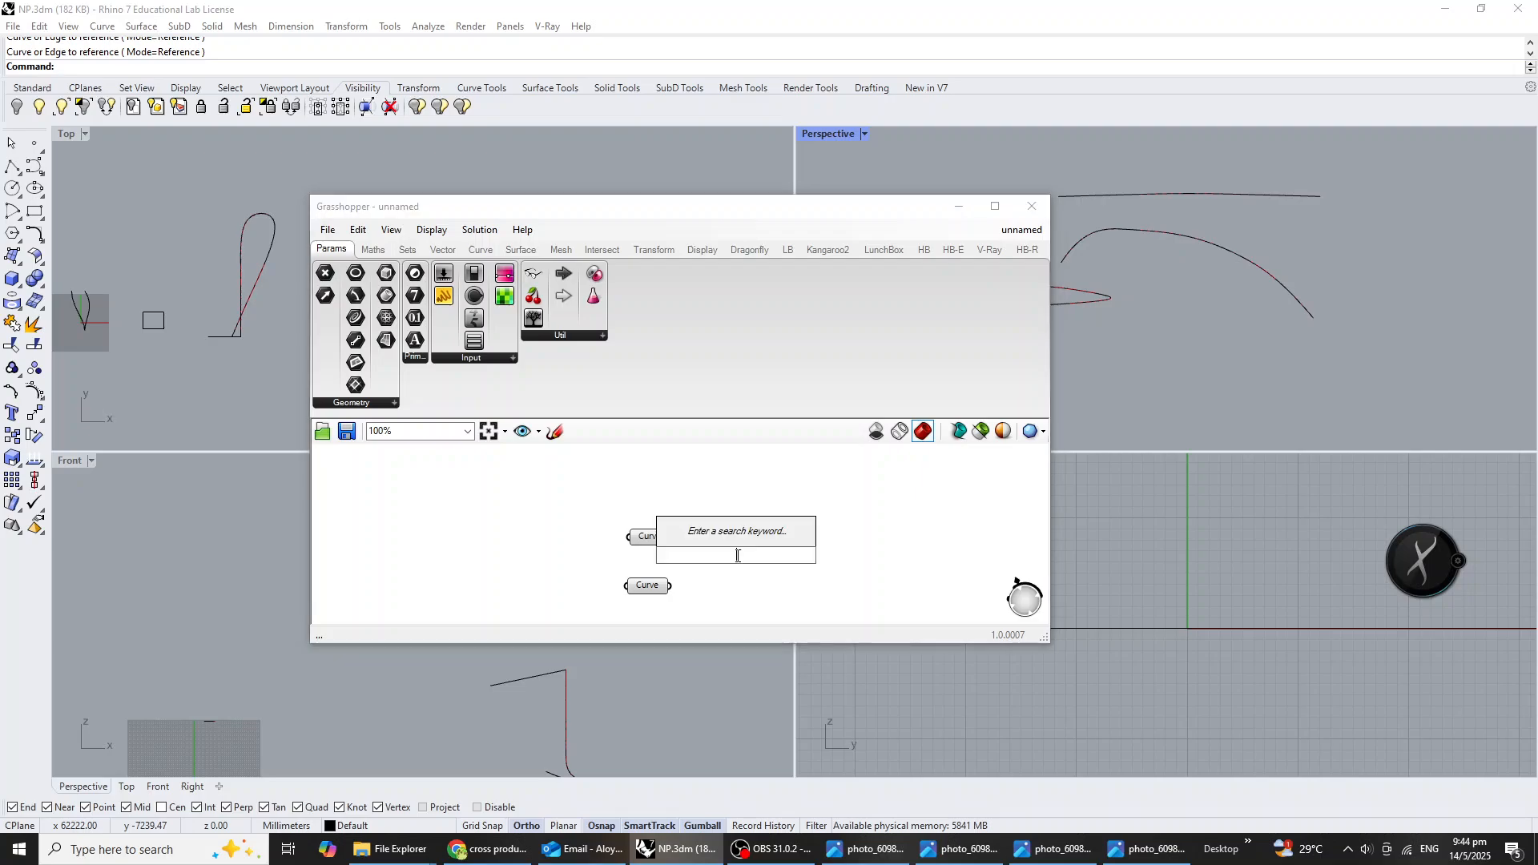
text(divi)
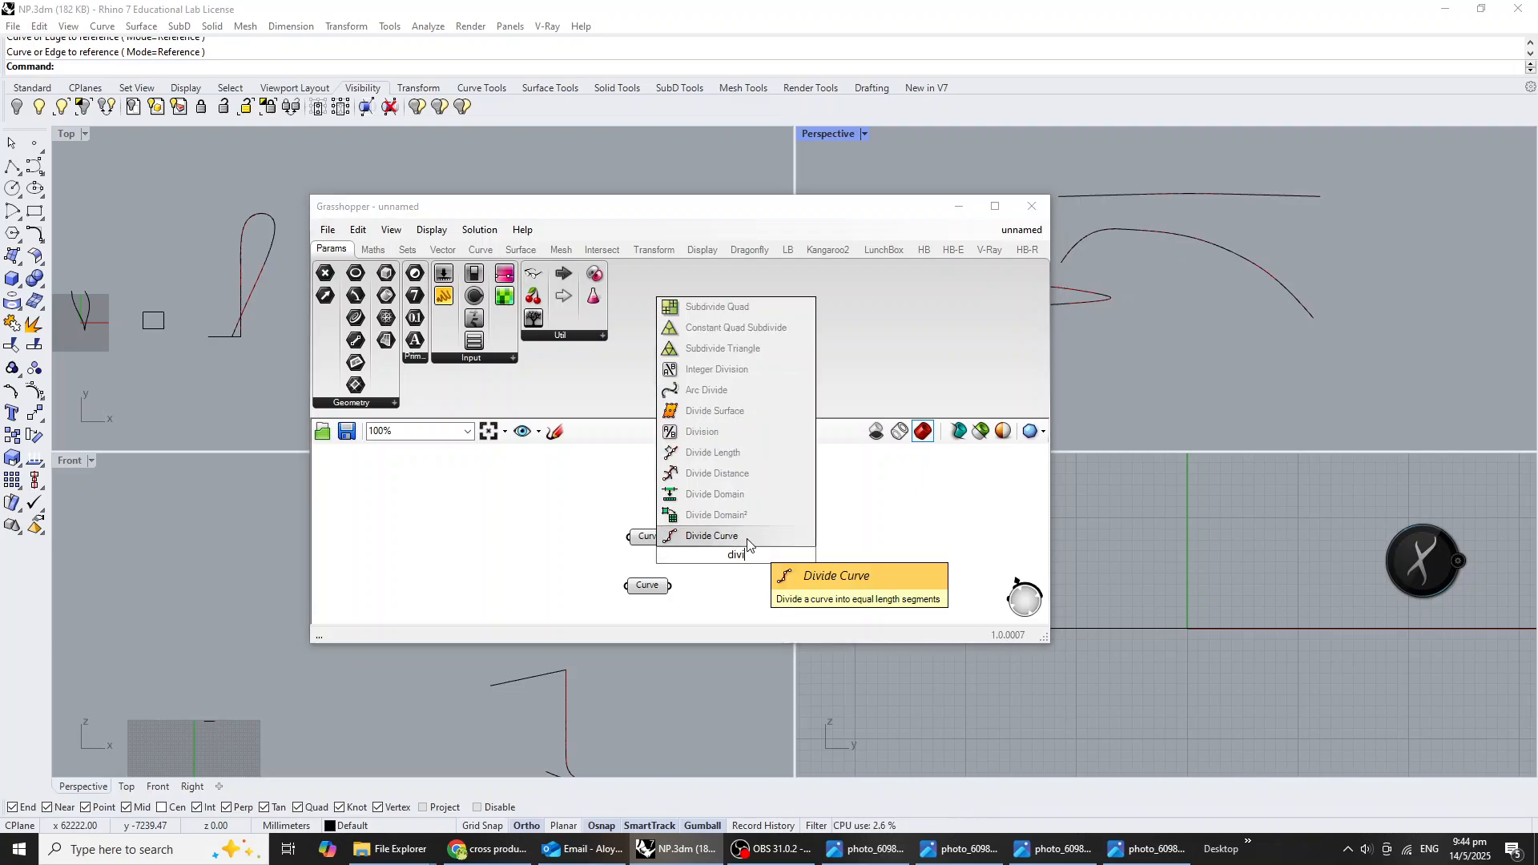
click(711, 535)
scroll(703, 546, up, 2)
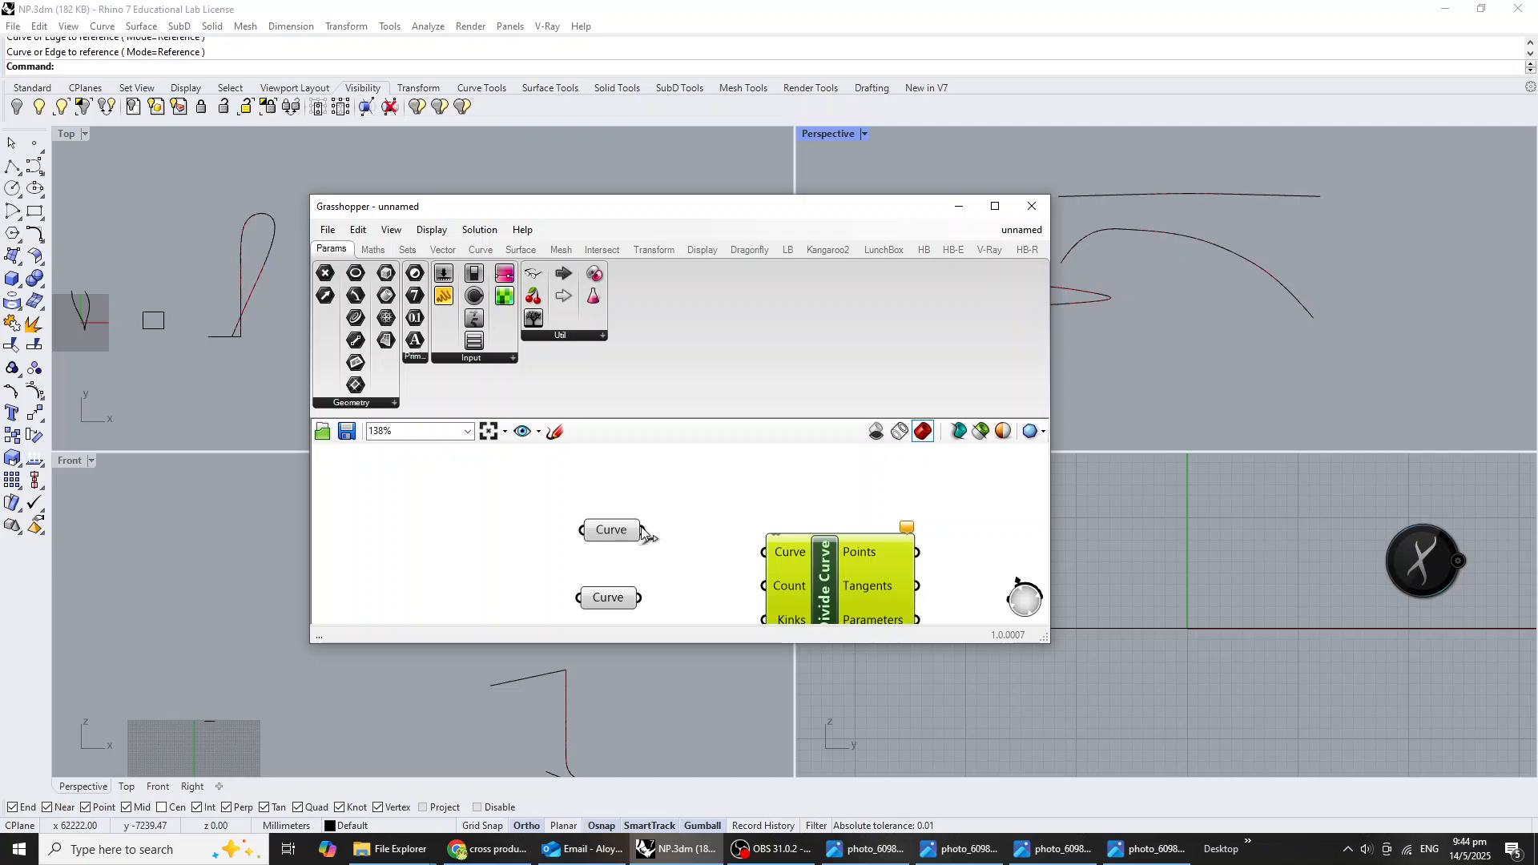
drag(641, 530, 786, 558)
right_drag(829, 590, 837, 541)
drag(800, 586, 803, 563)
Duplicate the Divide Curve component below the first and connect the second Curve parameter to the copy's Curve input.
drag(625, 556, 631, 629)
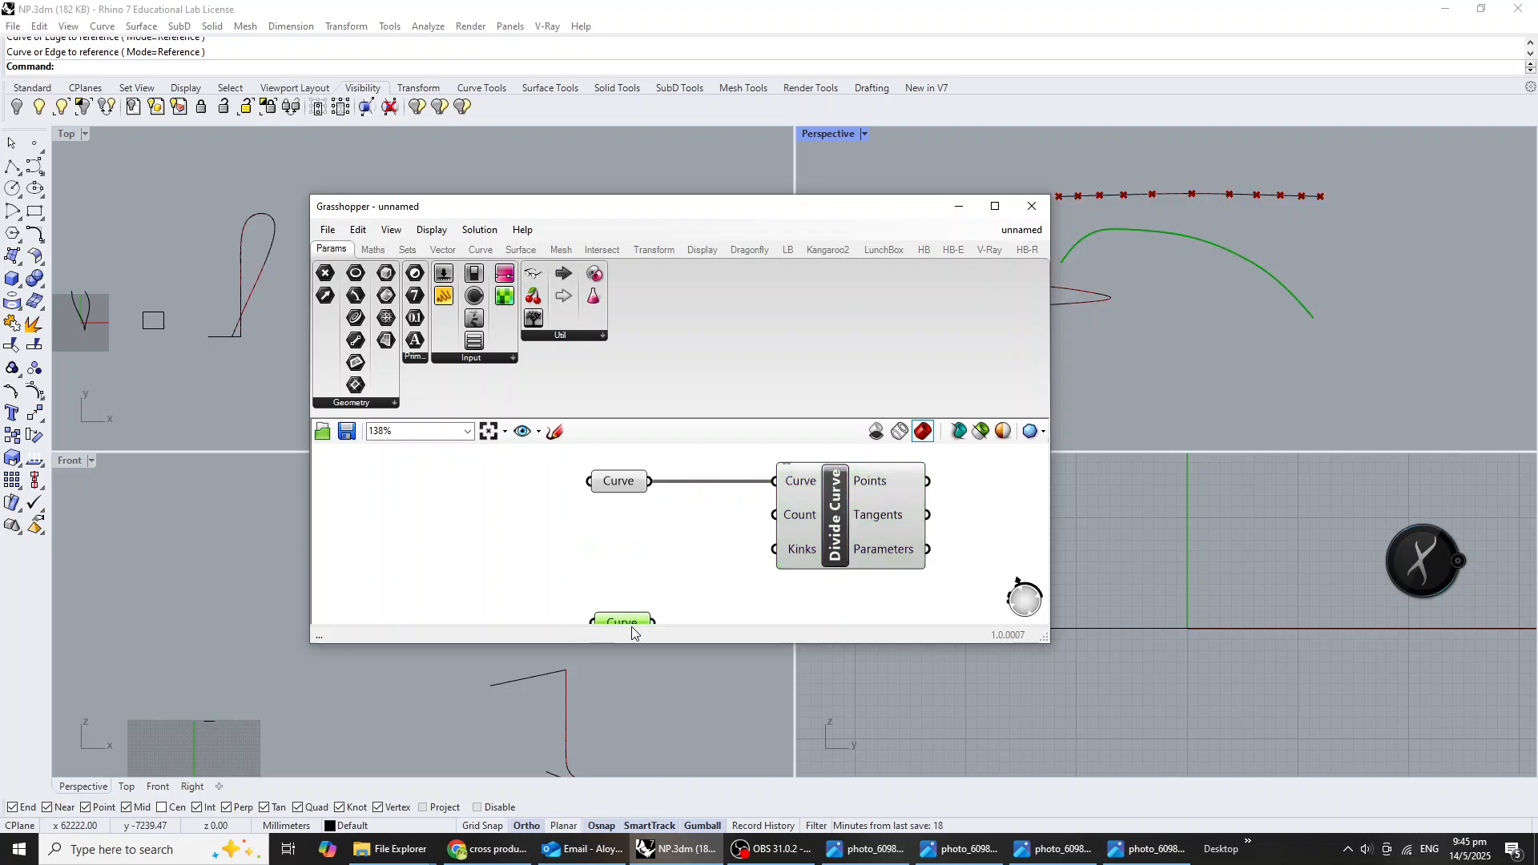
right_drag(733, 613, 754, 536)
click(857, 499)
click(865, 472)
key(ctrl+c)
key(ctrl+v)
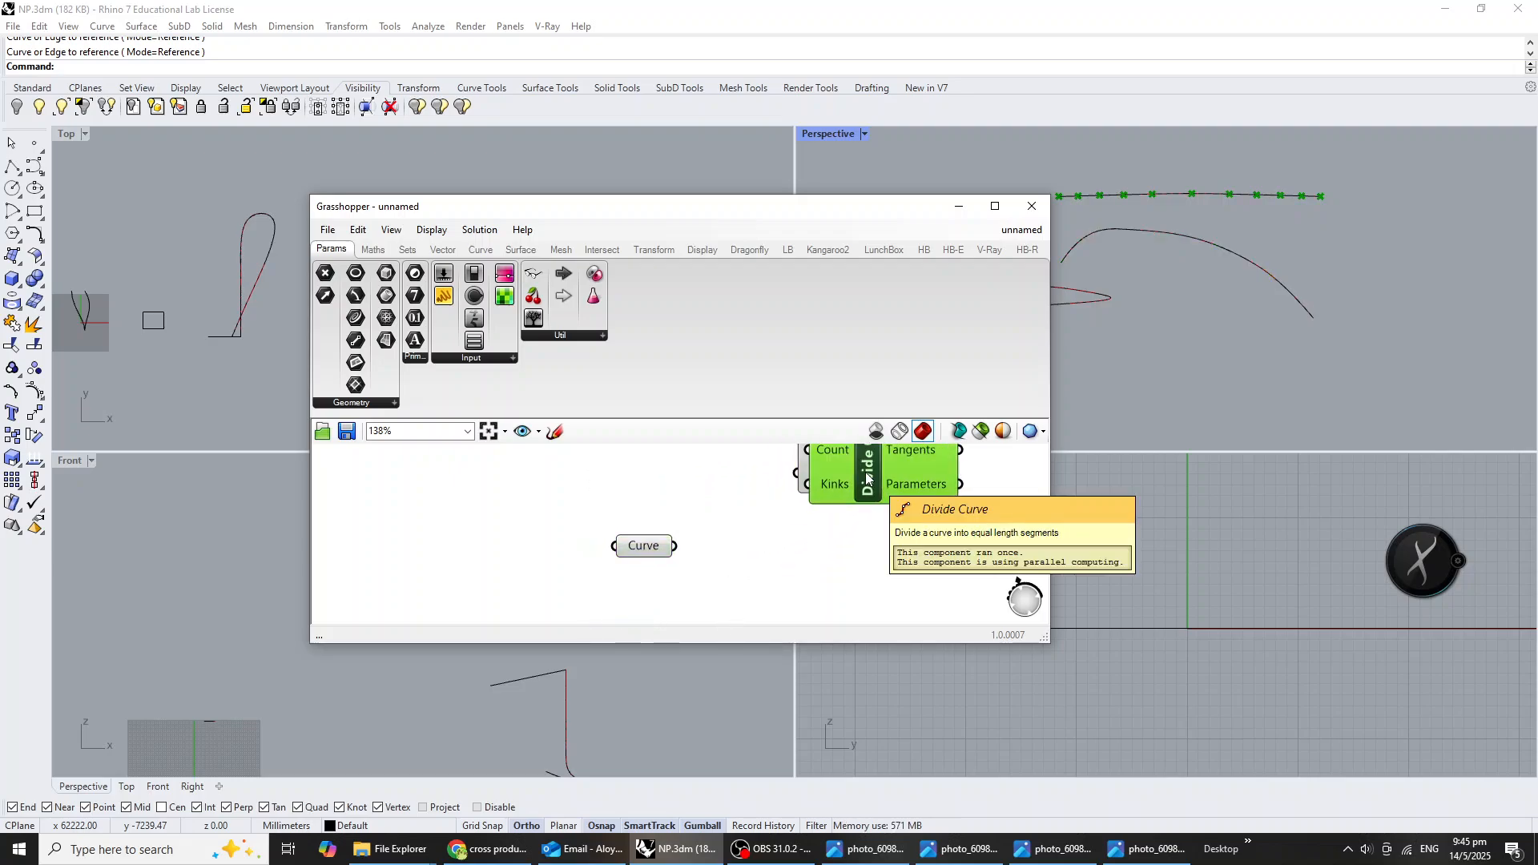
click(875, 591)
drag(878, 494, 879, 617)
click(675, 570)
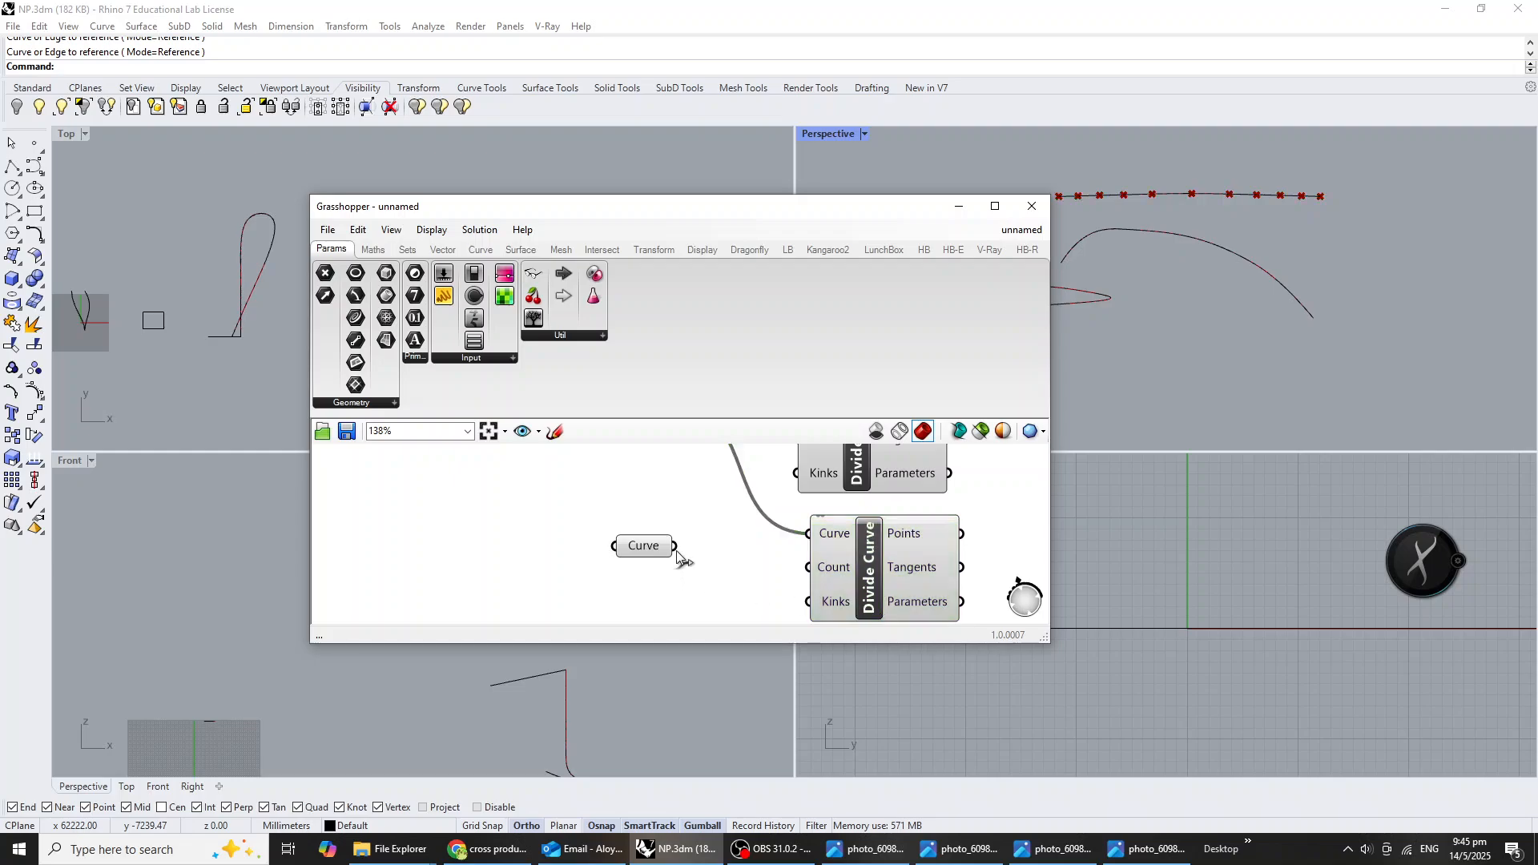
drag(674, 545, 807, 533)
scroll(655, 571, down, 2)
scroll(655, 571, down, 1)
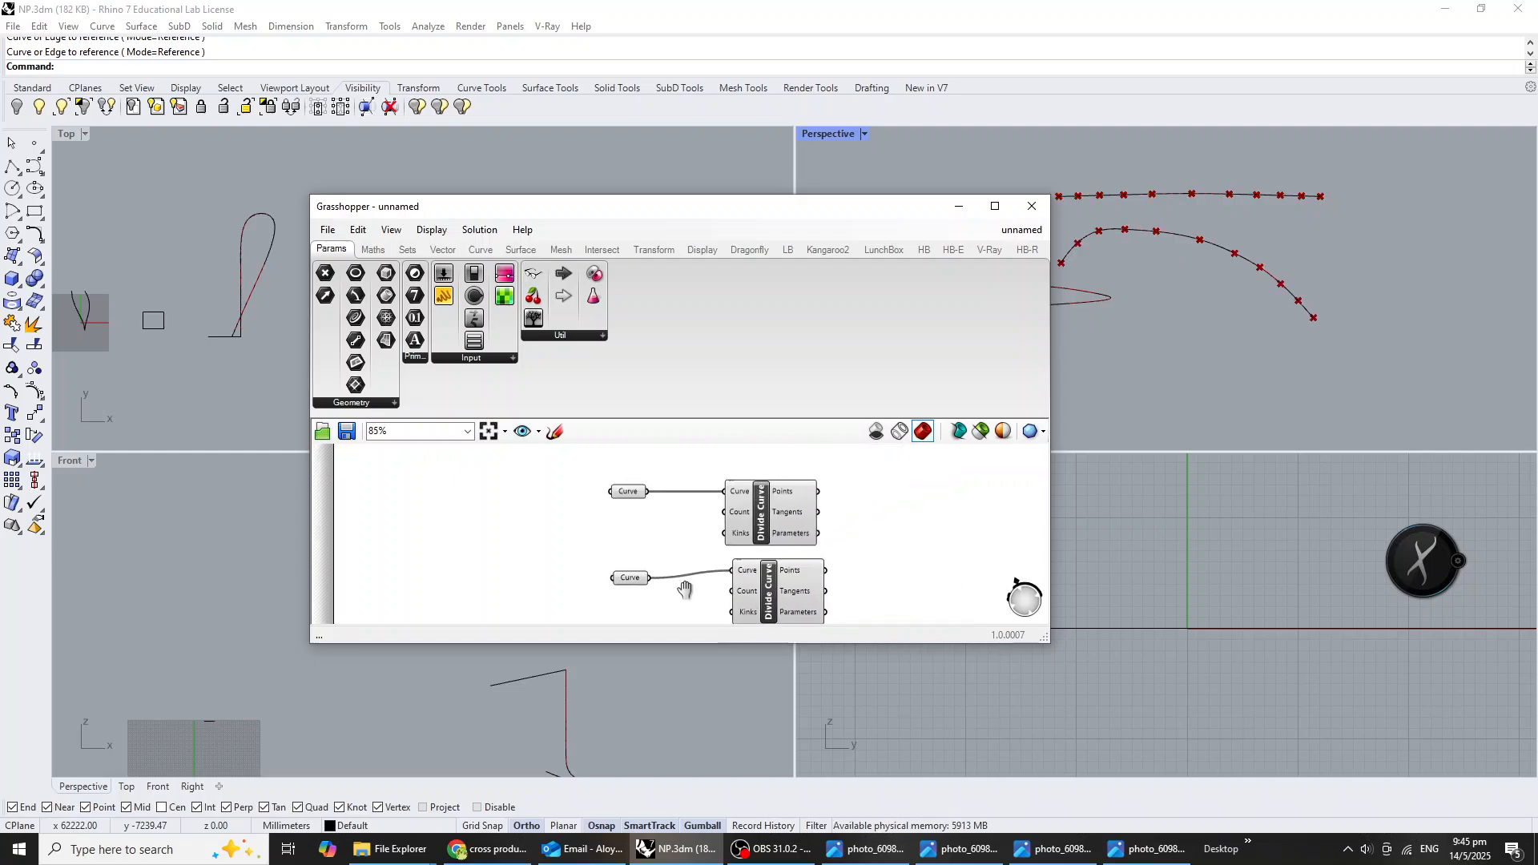
click(775, 575)
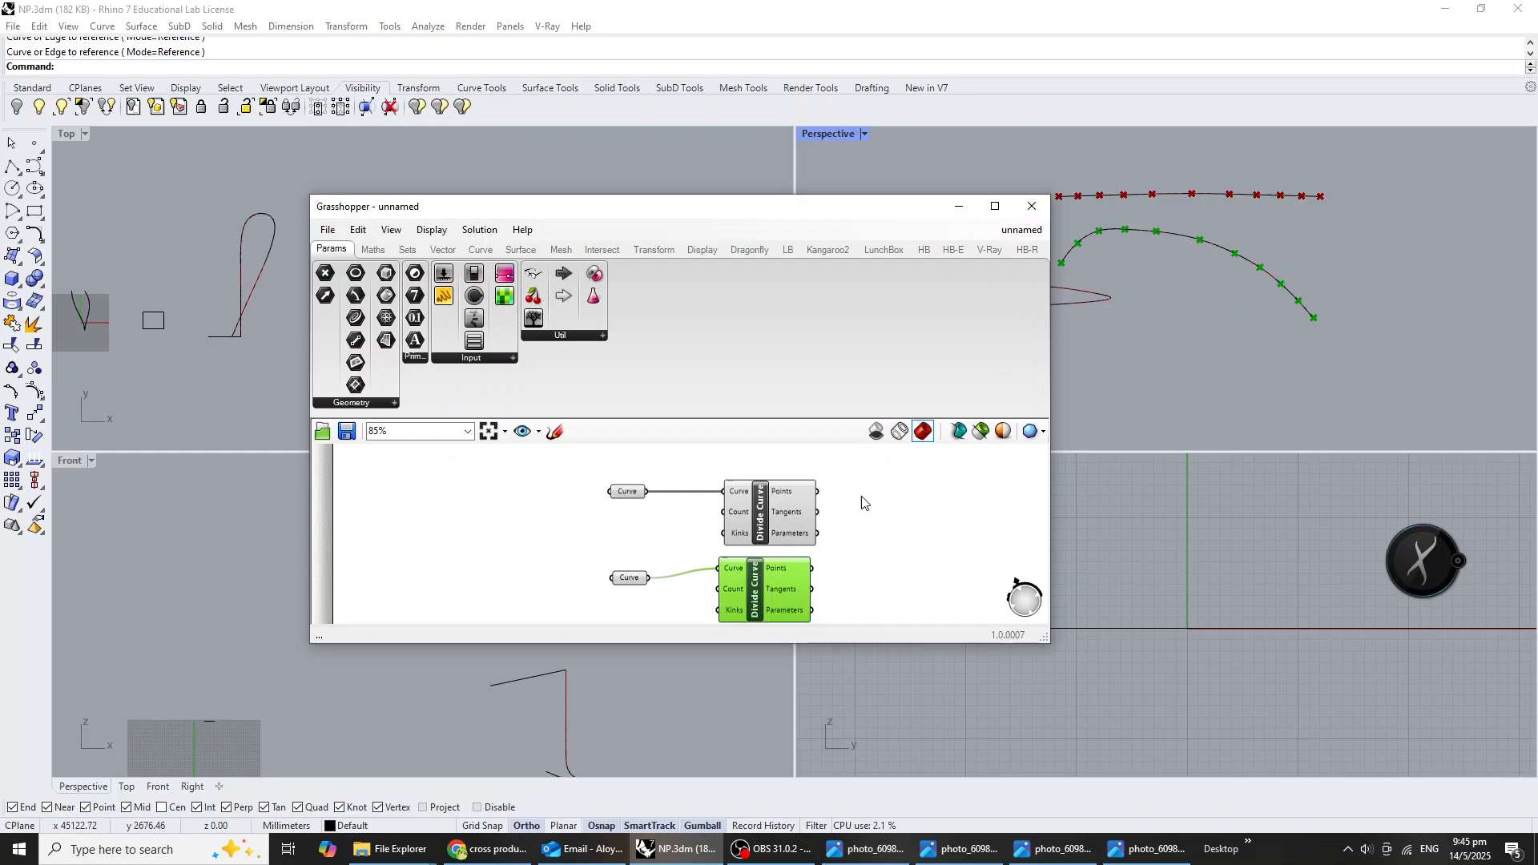
Add a Number Slider with value 10 and connect it to the Count inputs of both Divide Curve components.
double_click(595, 527)
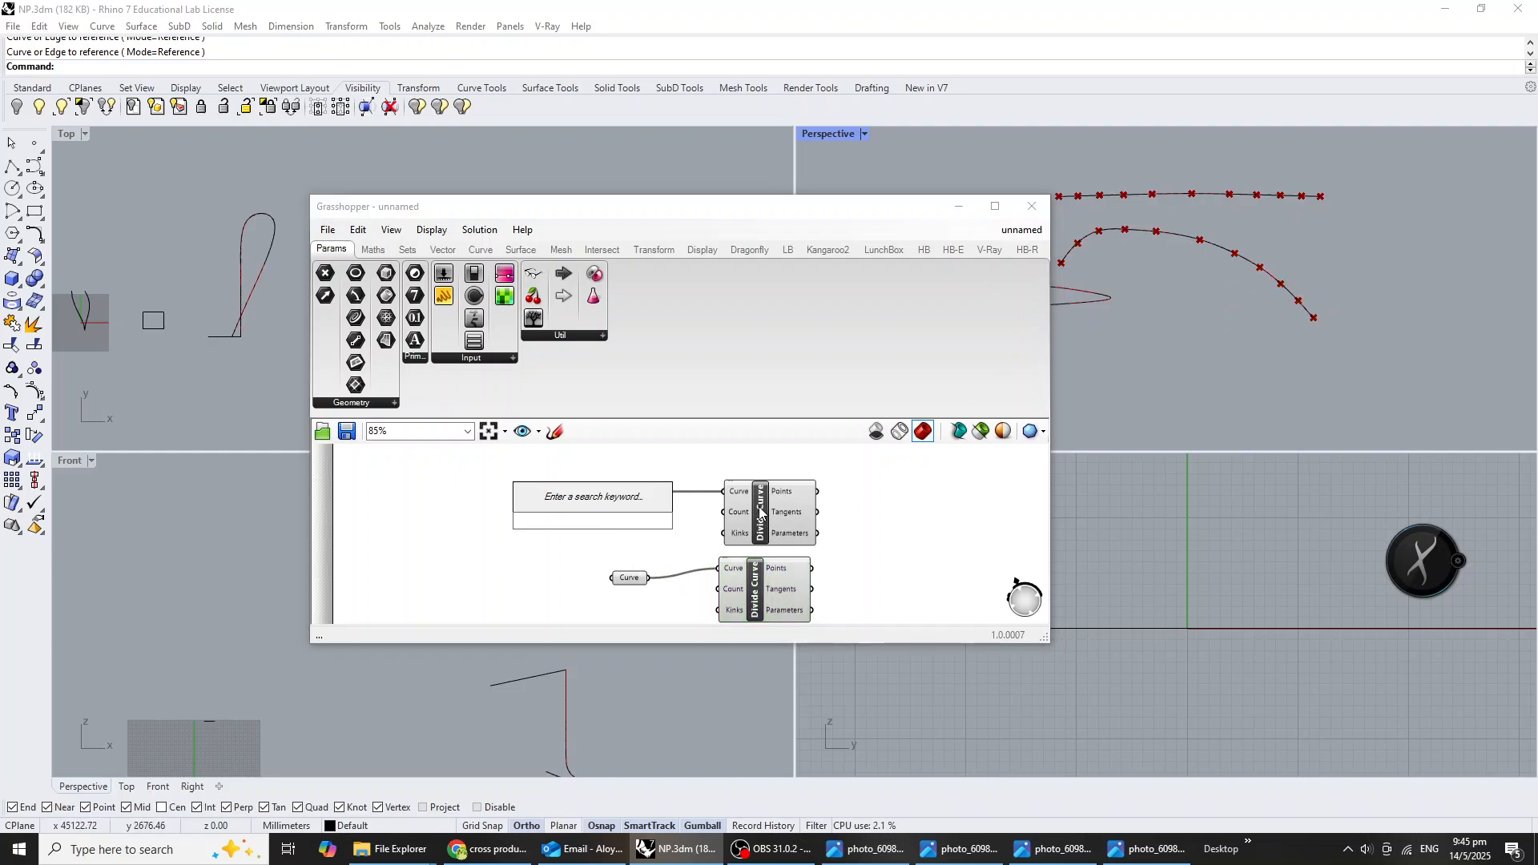
text(10<30)
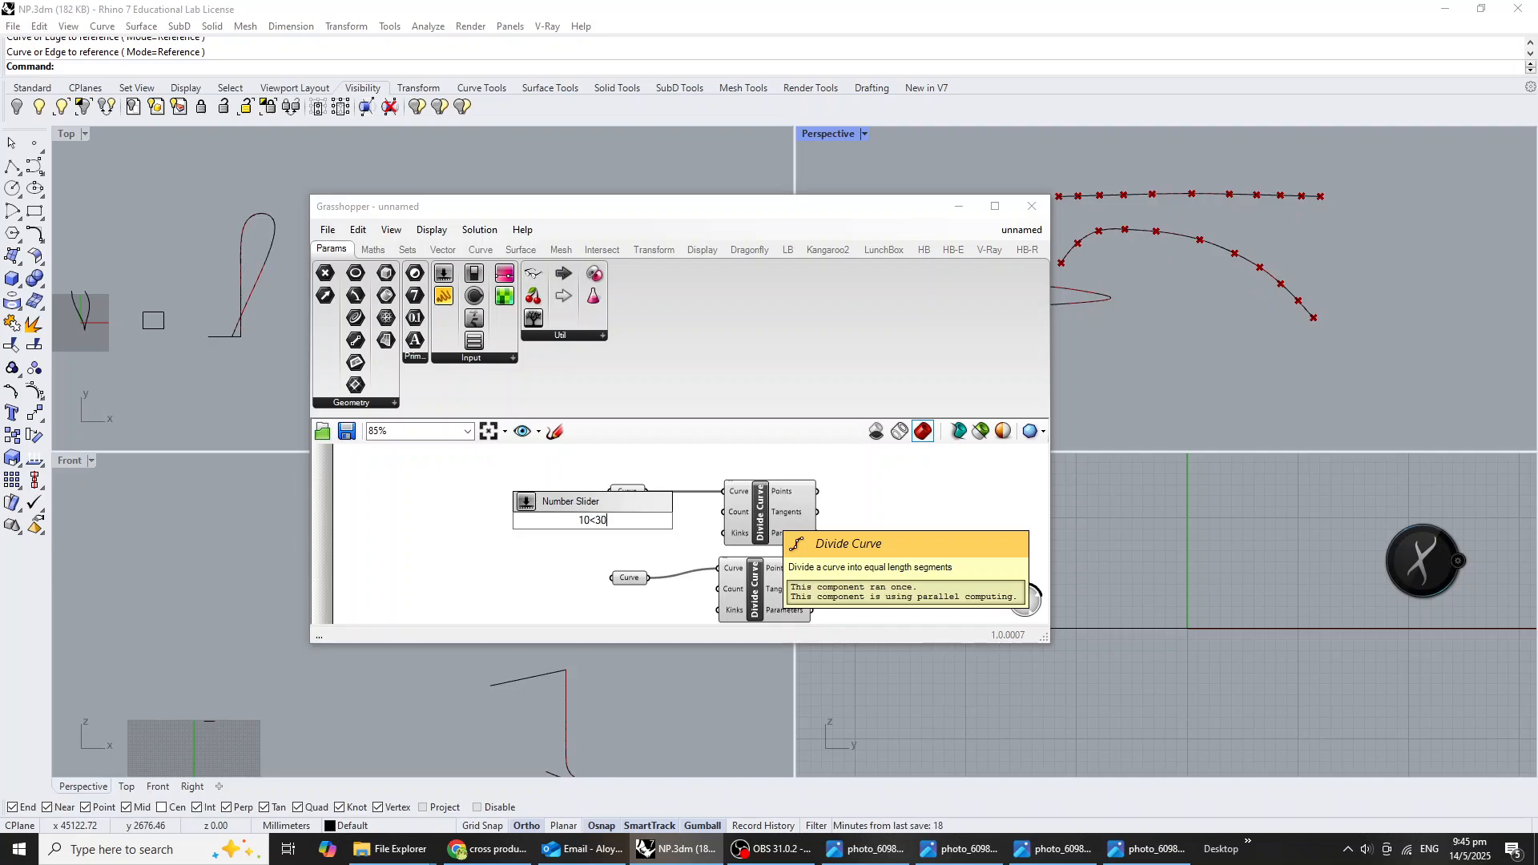
key(Return)
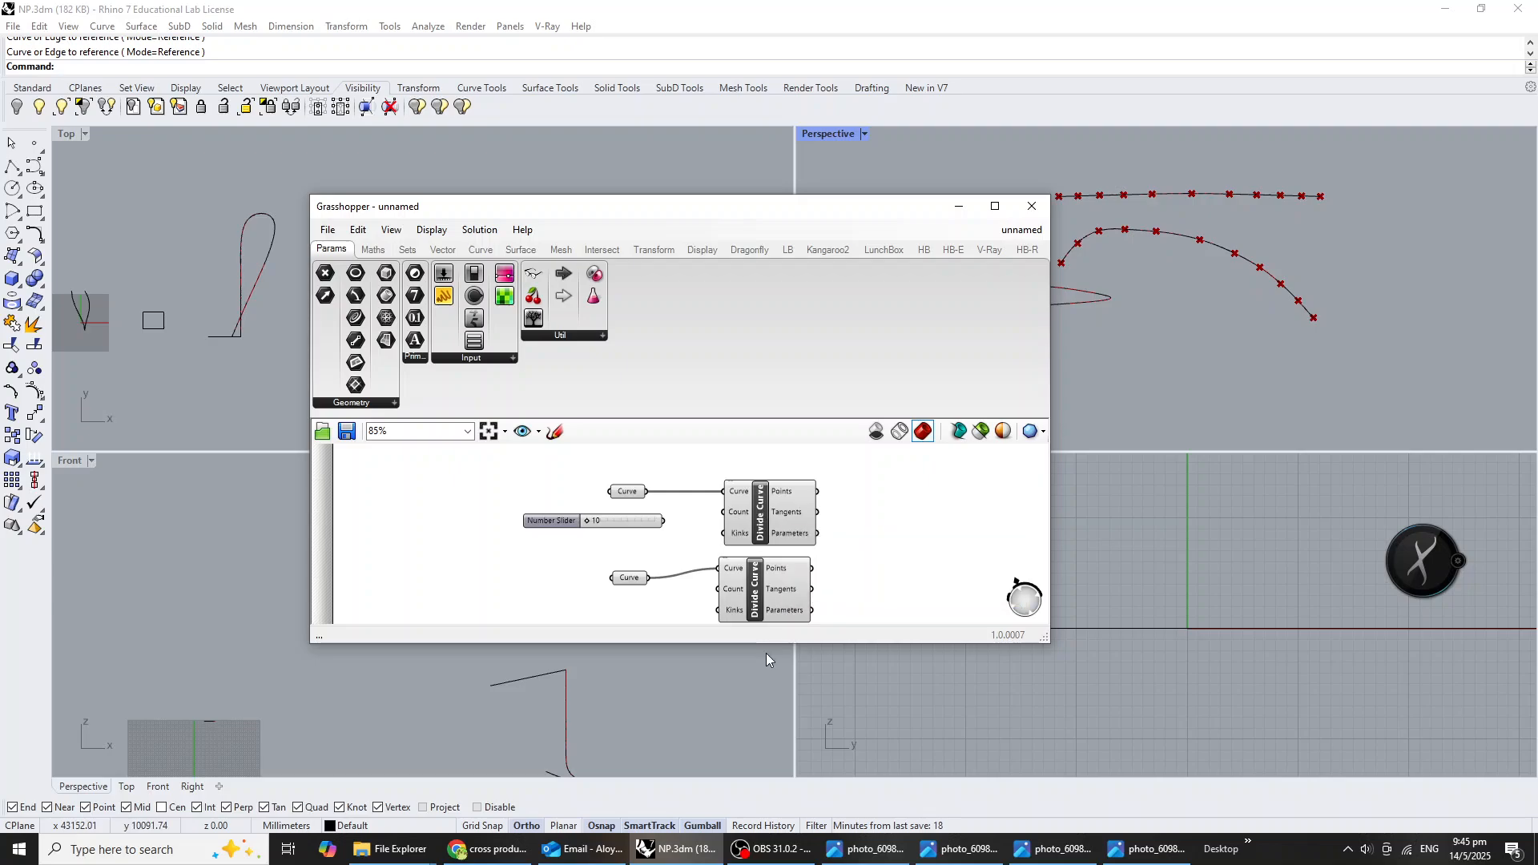
scroll(713, 550, up, 1)
drag(655, 516, 715, 594)
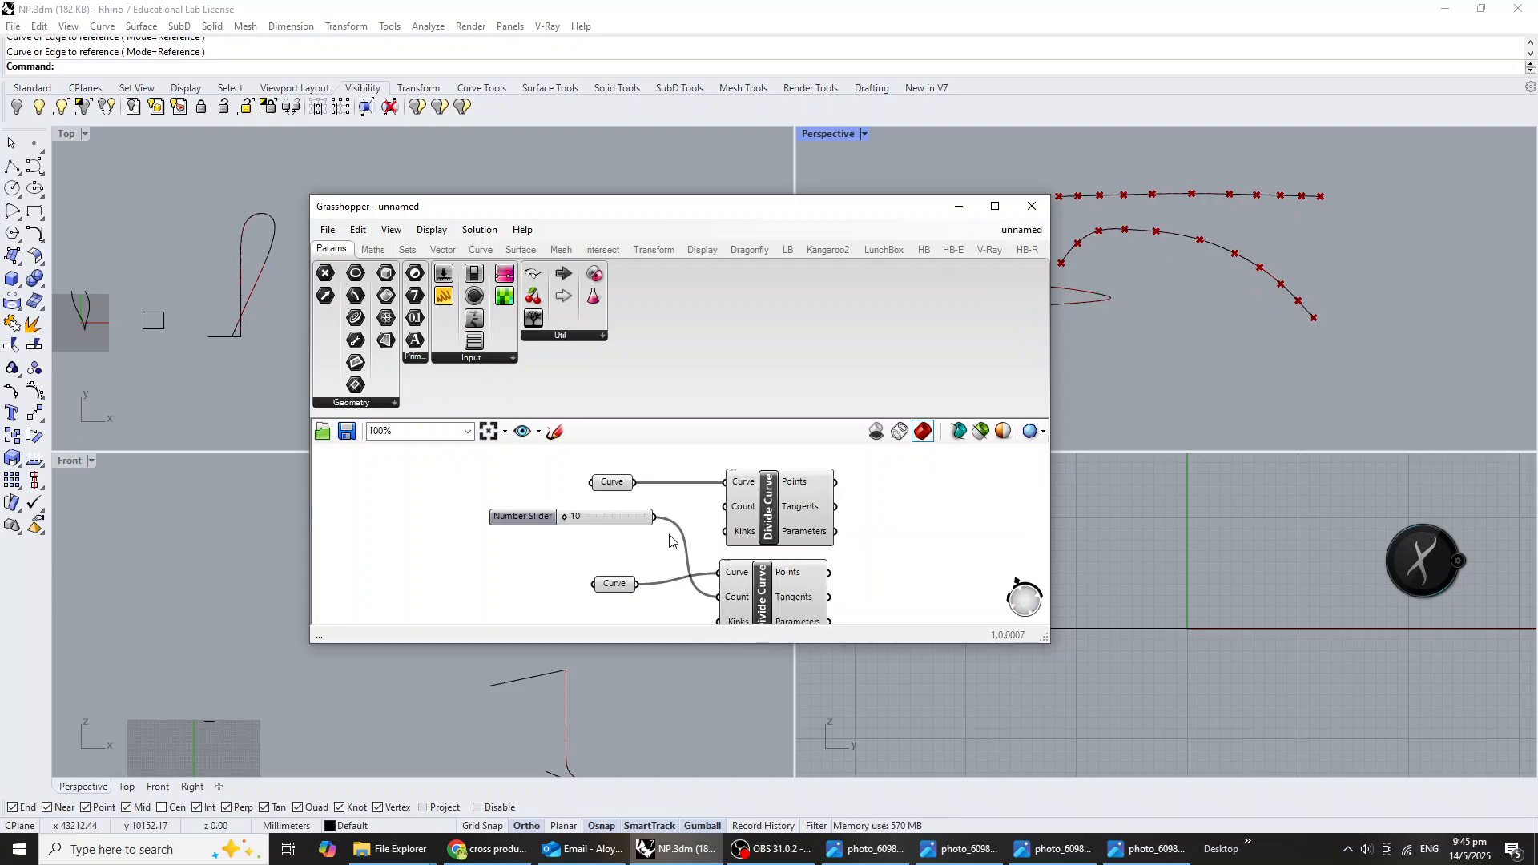
drag(690, 519, 725, 506)
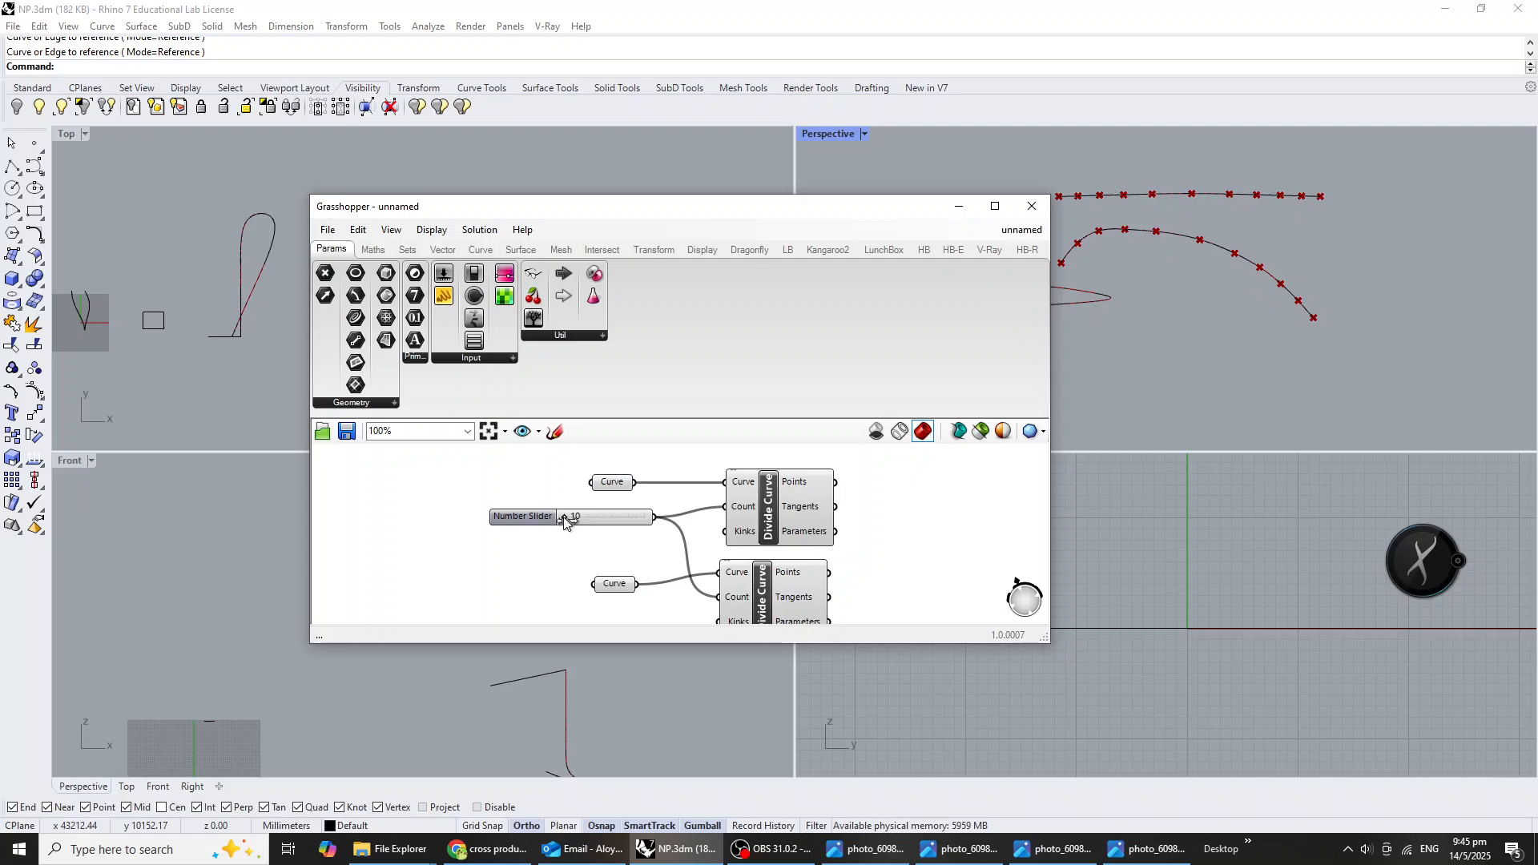
right_drag(688, 537, 676, 539)
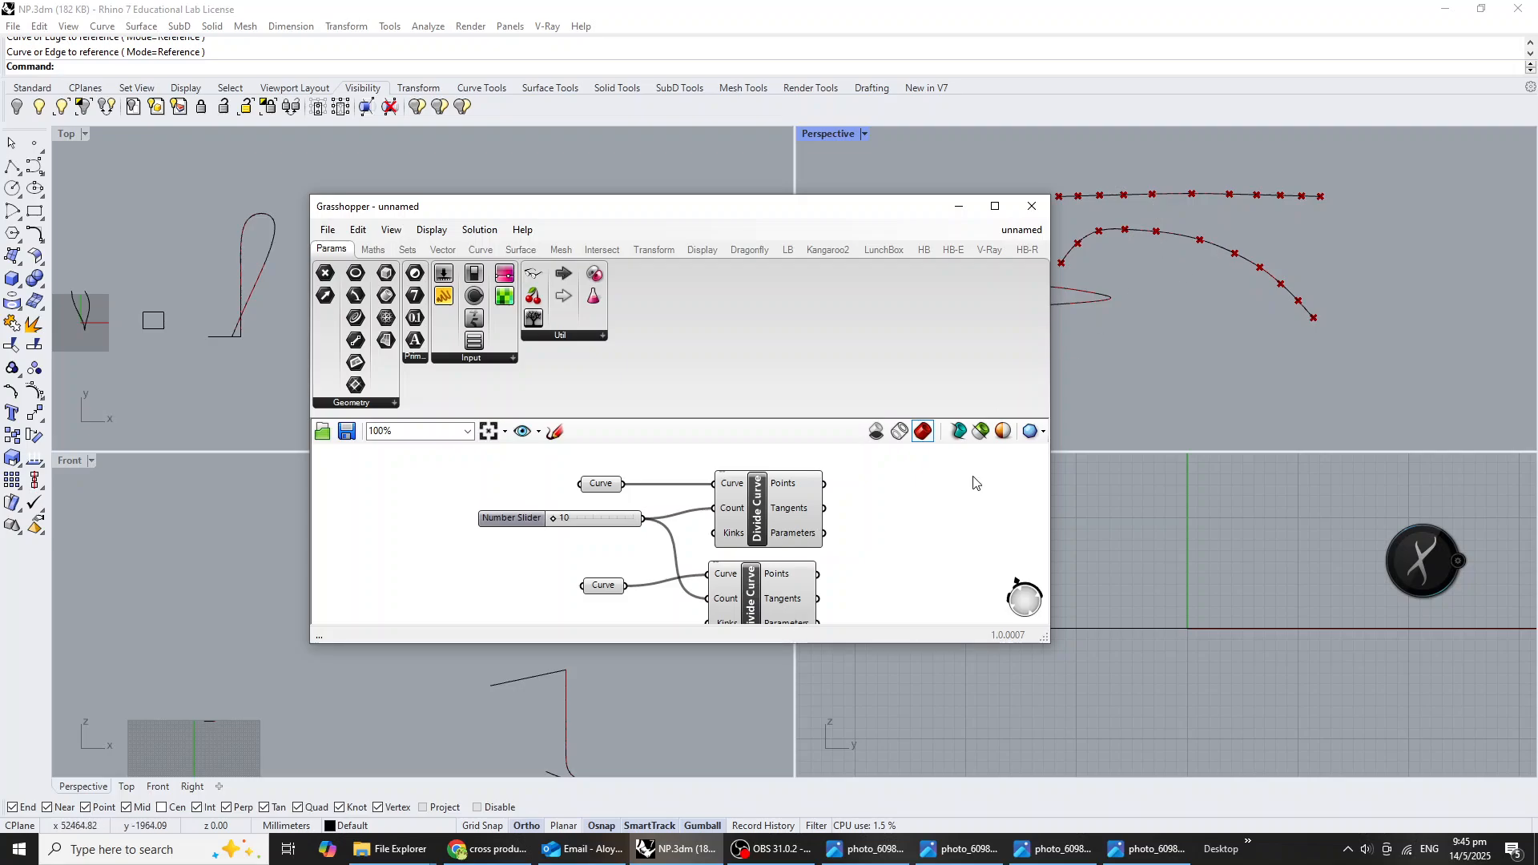
Add a Line component, connecting the upper Divide Curve's Points to Start Point and the lower one's Points to End Point.
scroll(899, 511, down, 3)
double_click(846, 528)
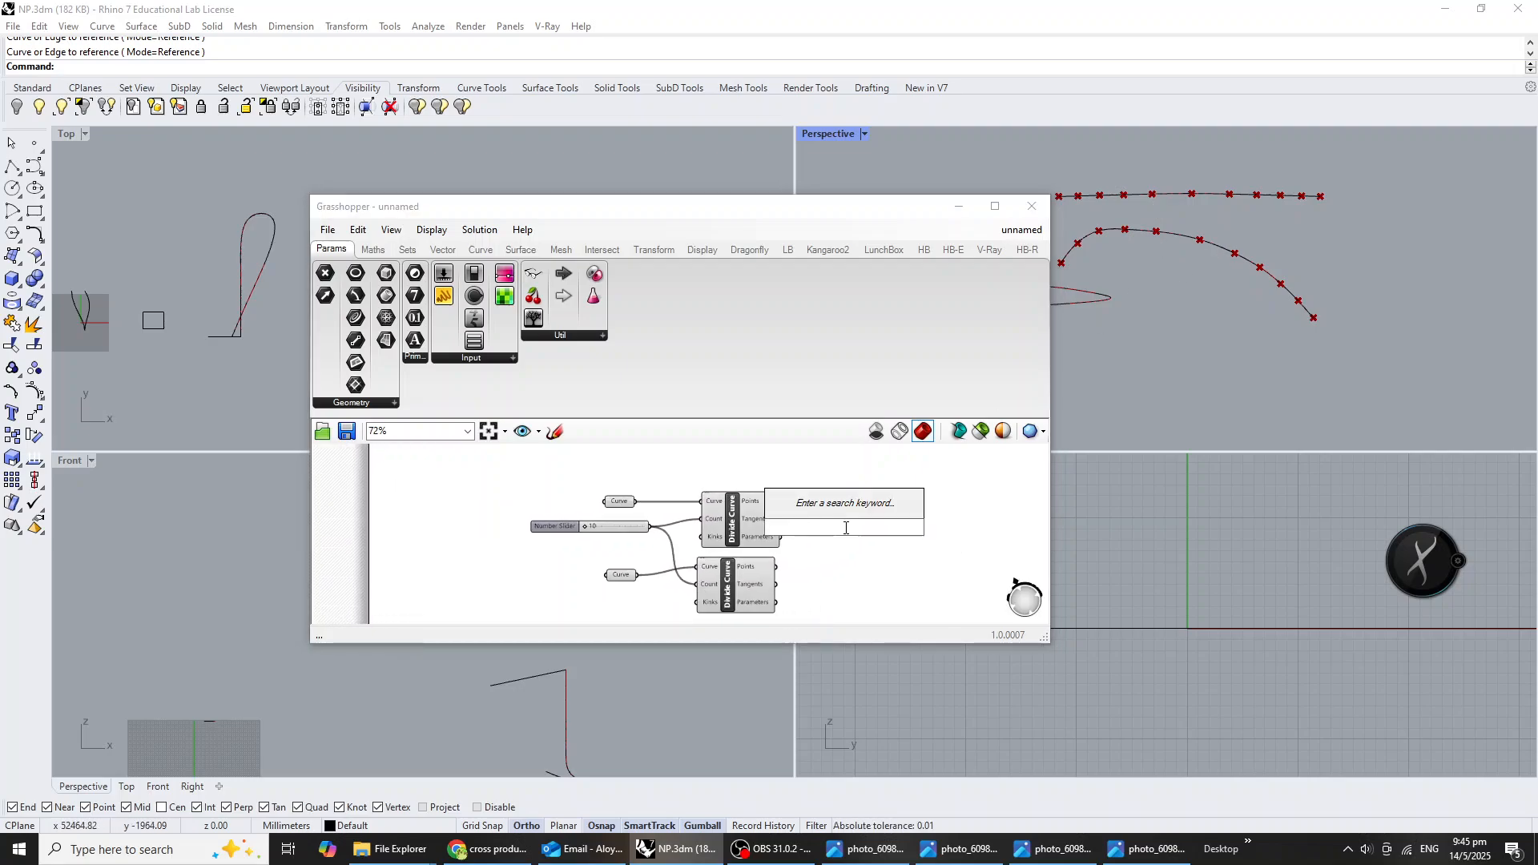
text(line)
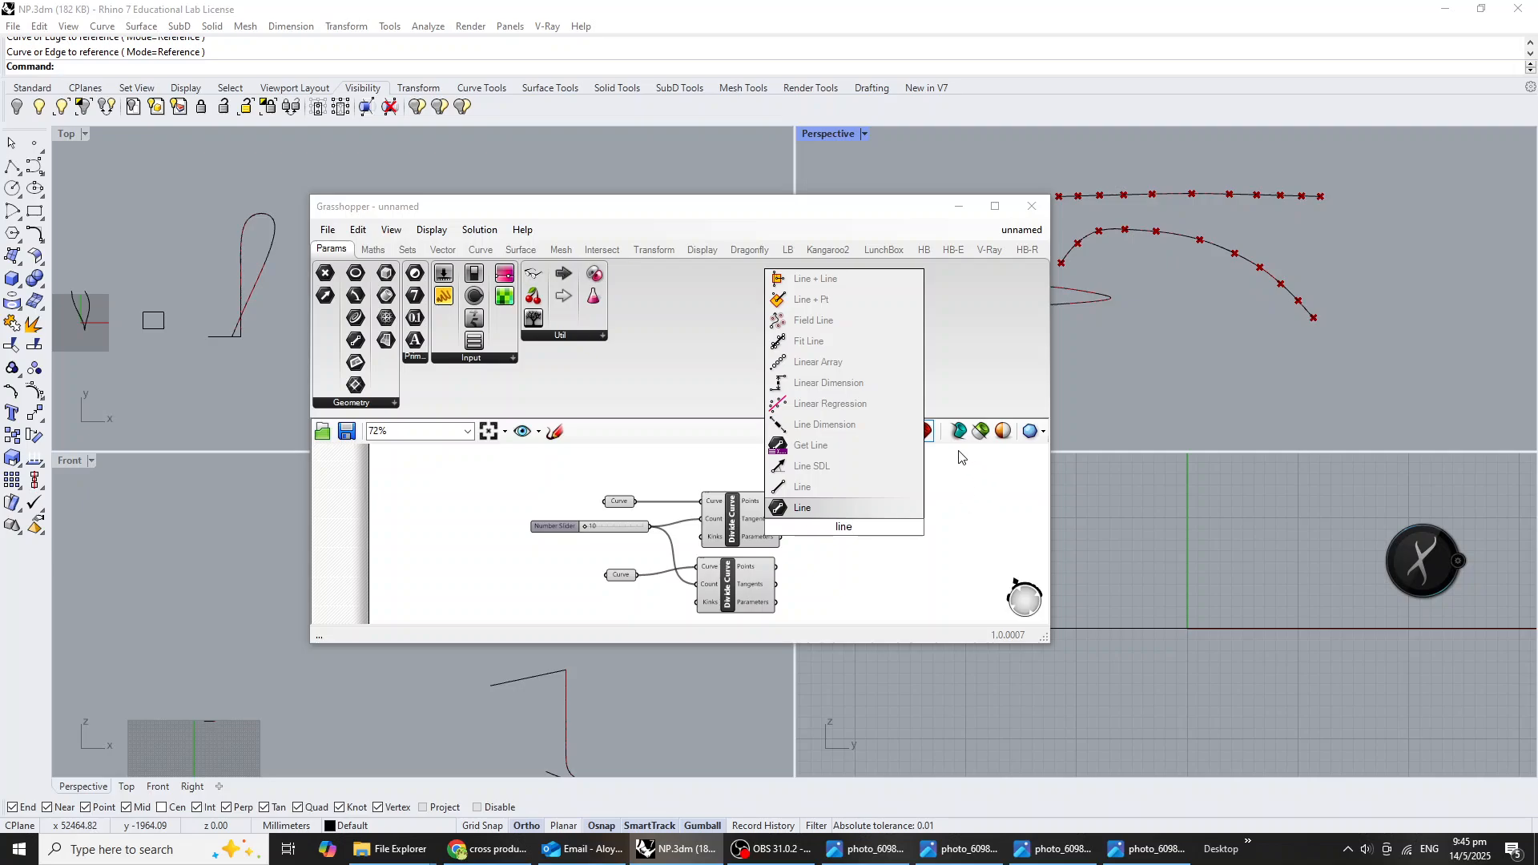
key(Return)
scroll(793, 506, up, 3)
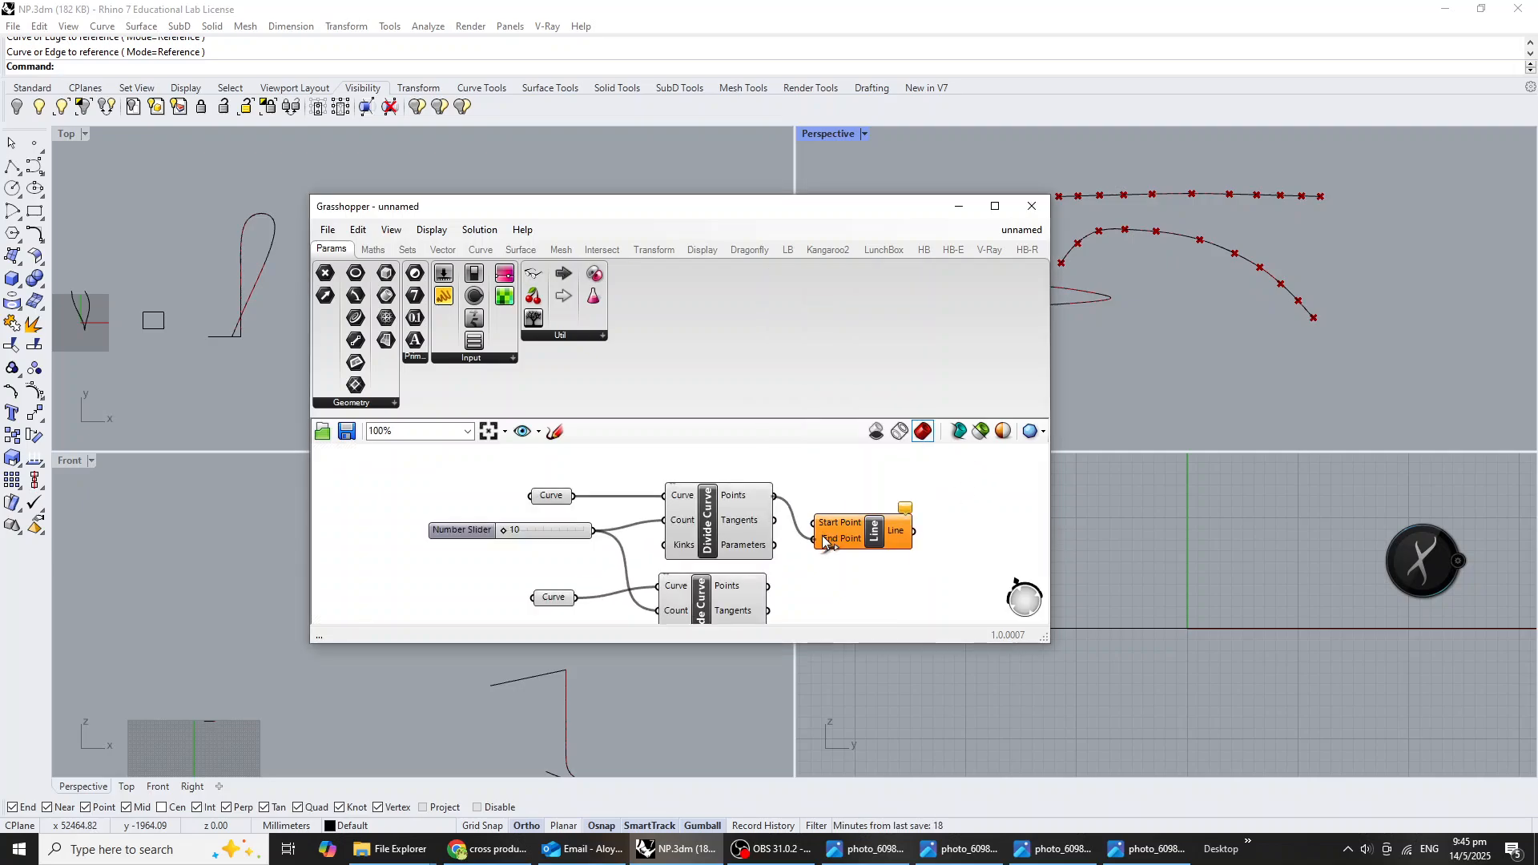
drag(767, 585, 901, 531)
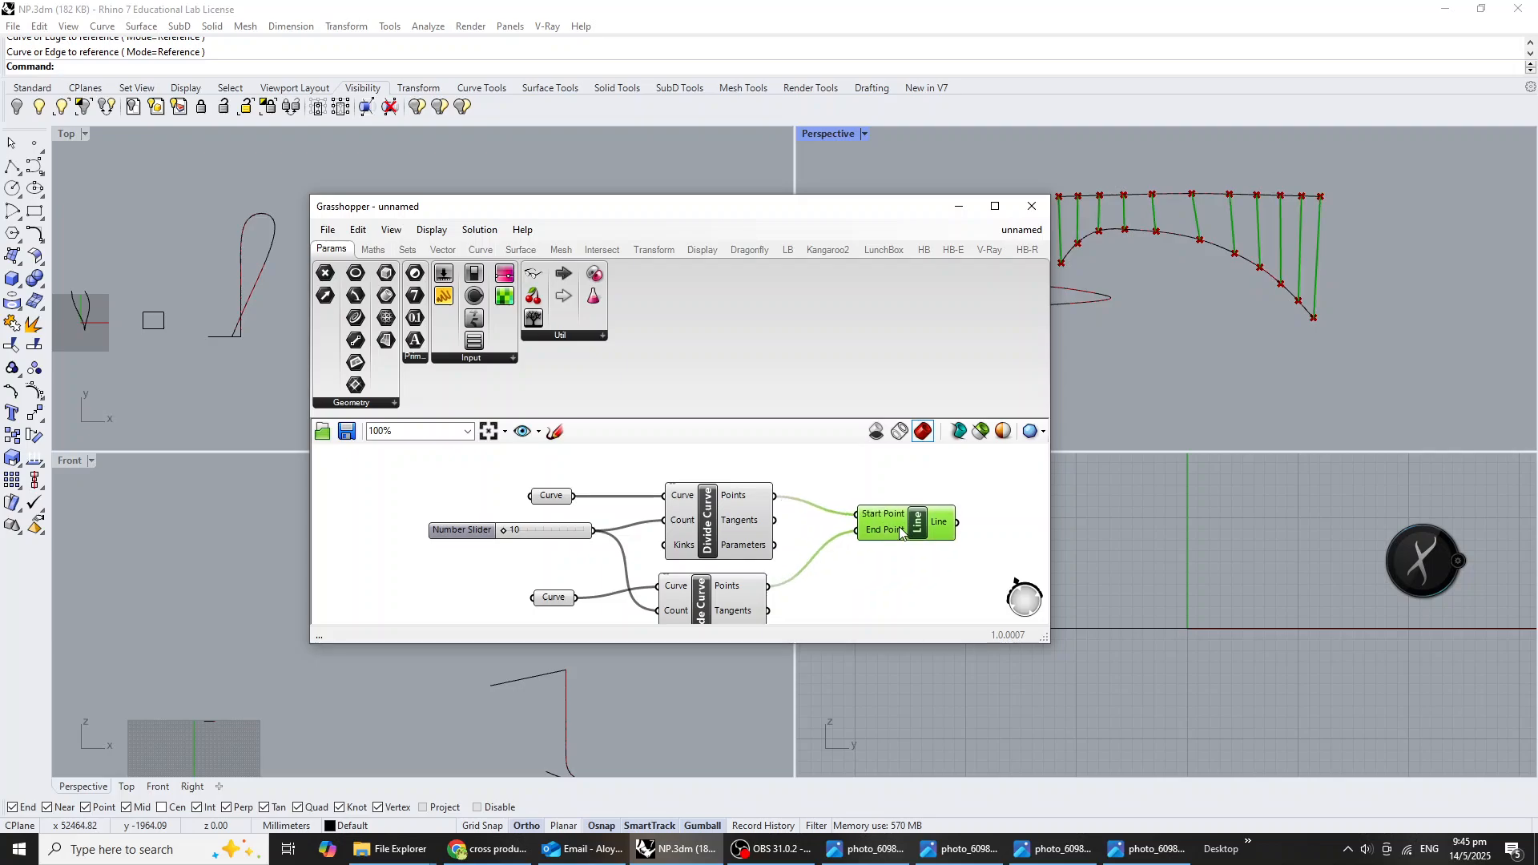
right_drag(1209, 330, 1233, 276)
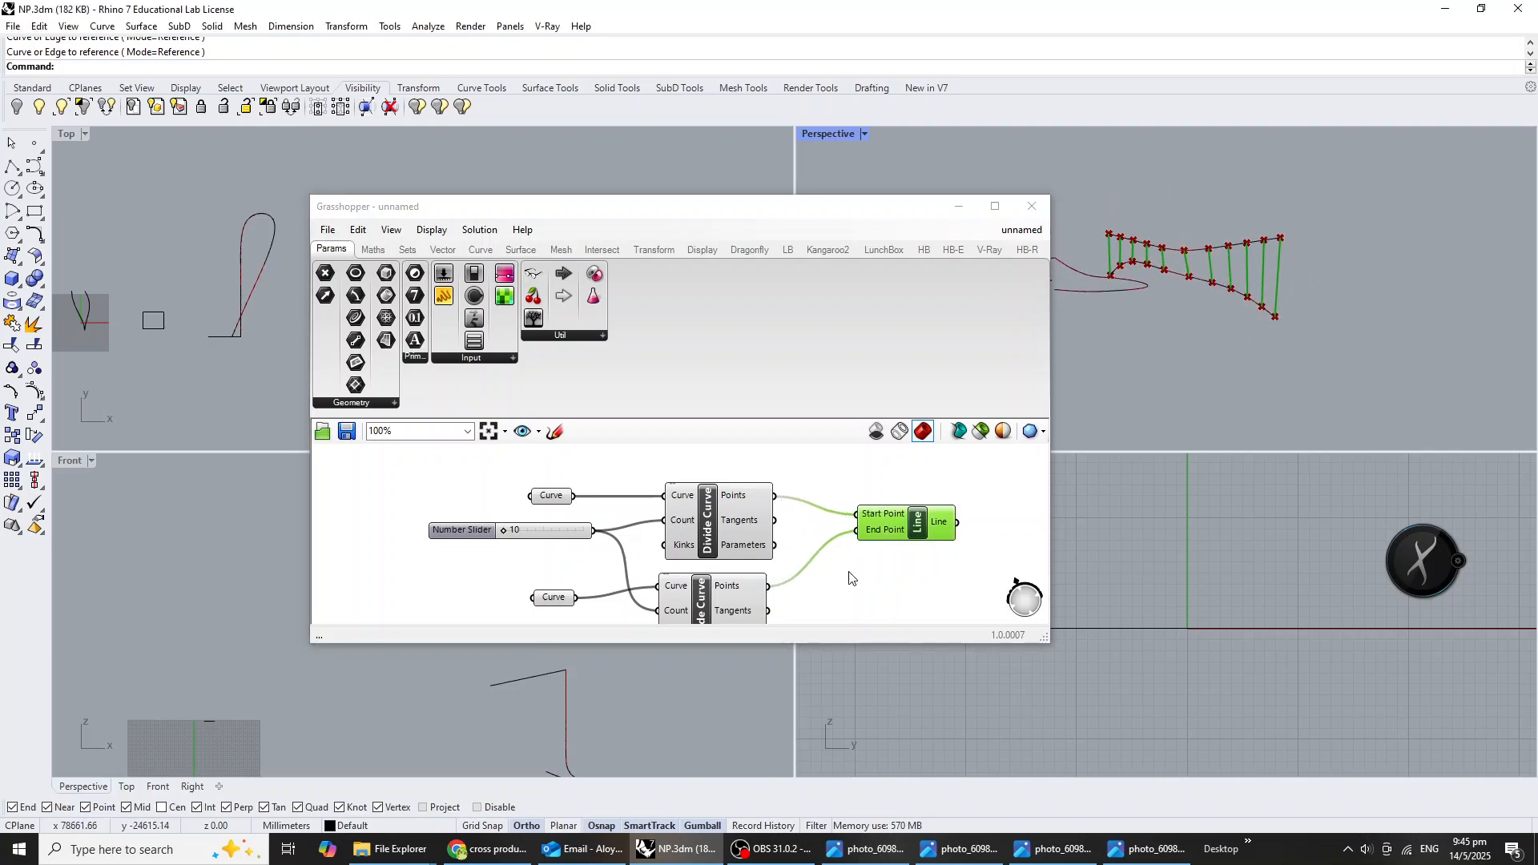
right_drag(931, 572, 837, 539)
drag(778, 511, 741, 508)
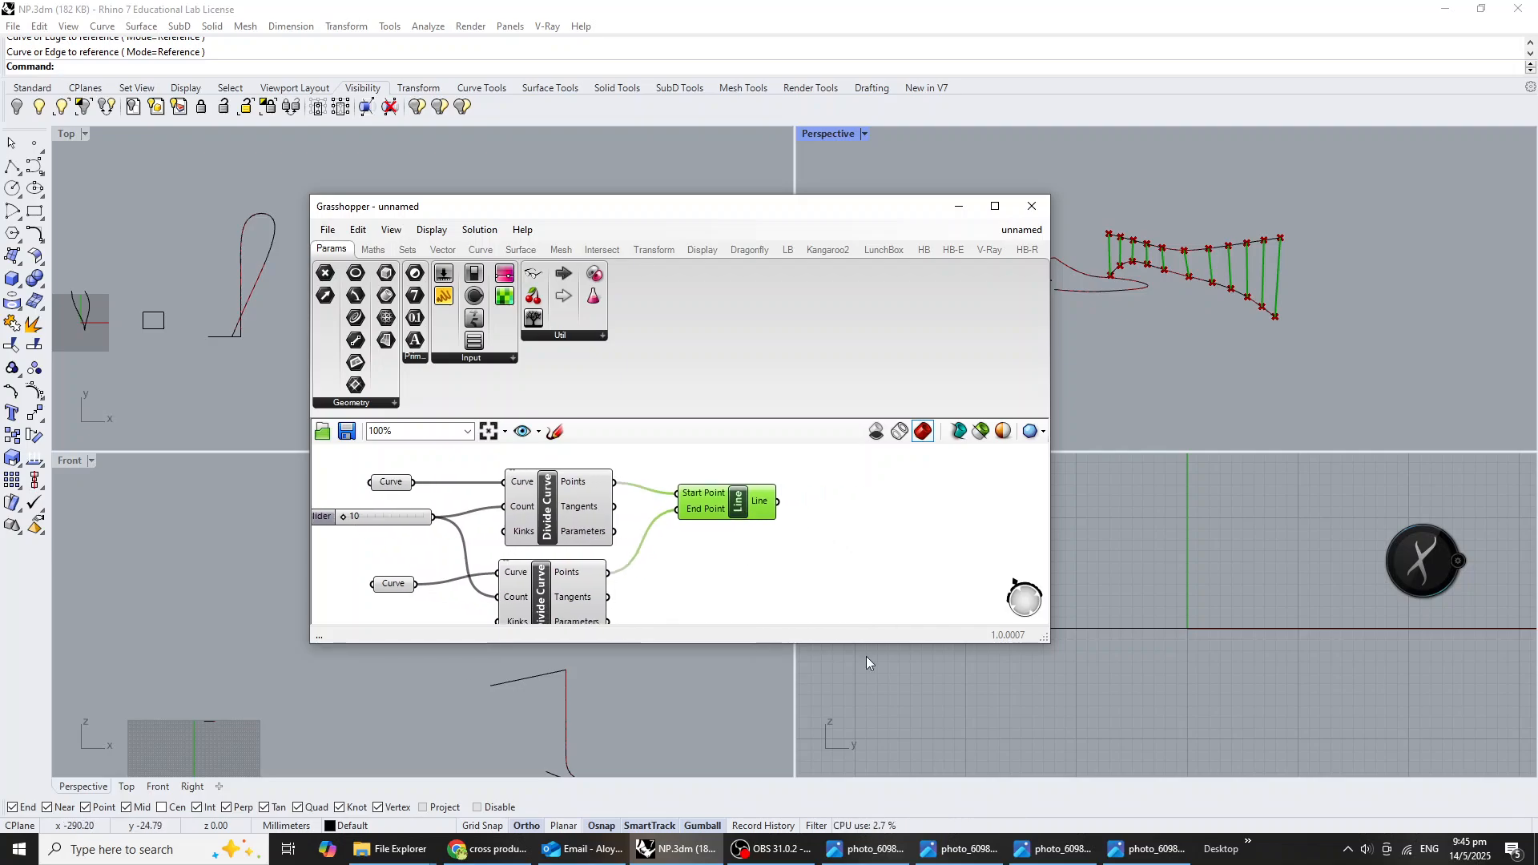
Check the facade reference photo, then add a Pipe component and connect the Line output to its Curve input.
click(1141, 848)
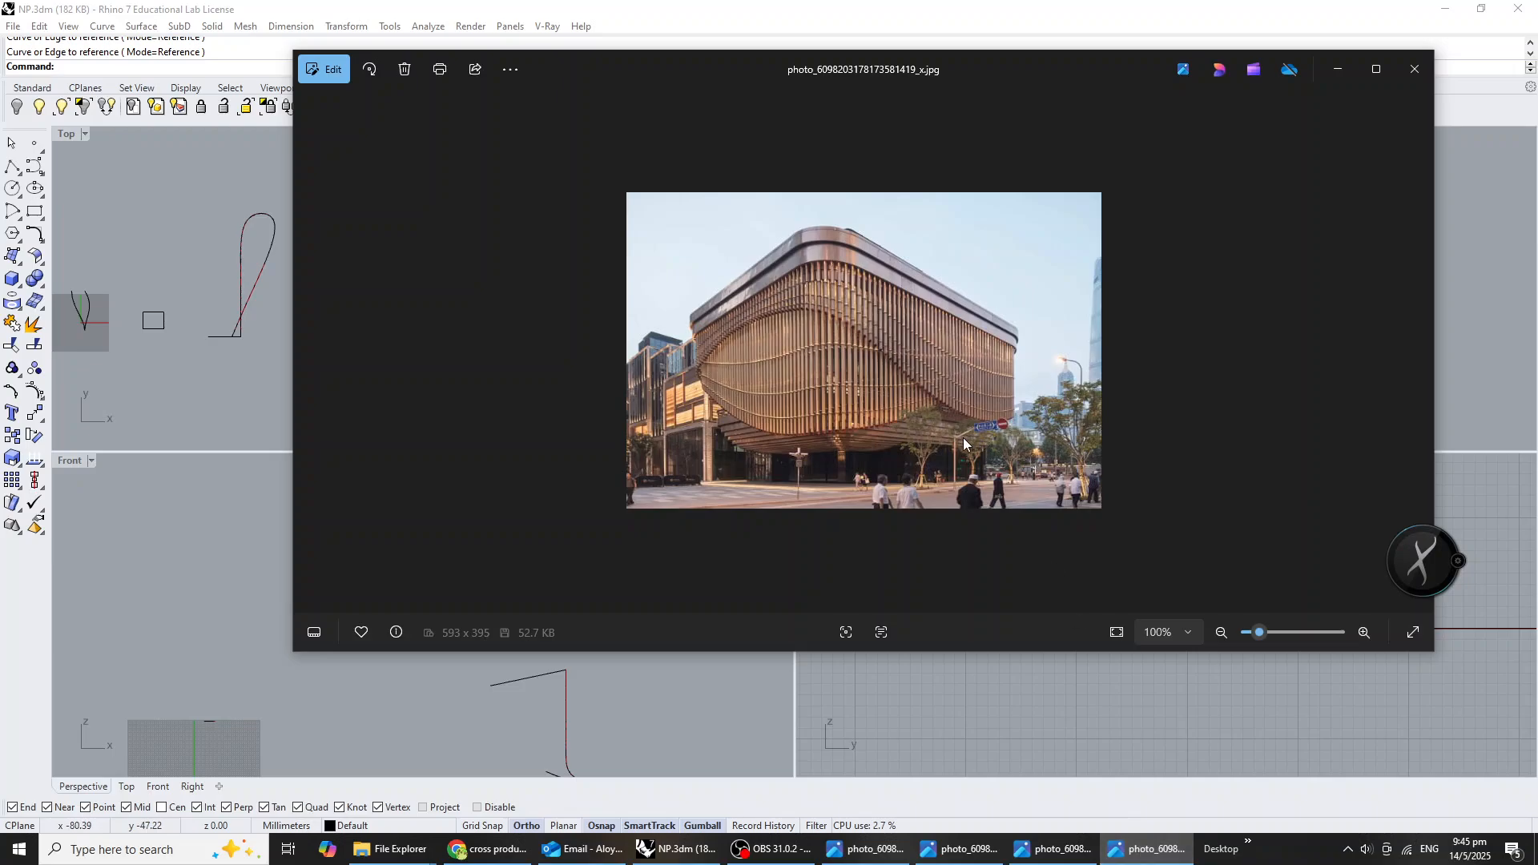
click(1145, 849)
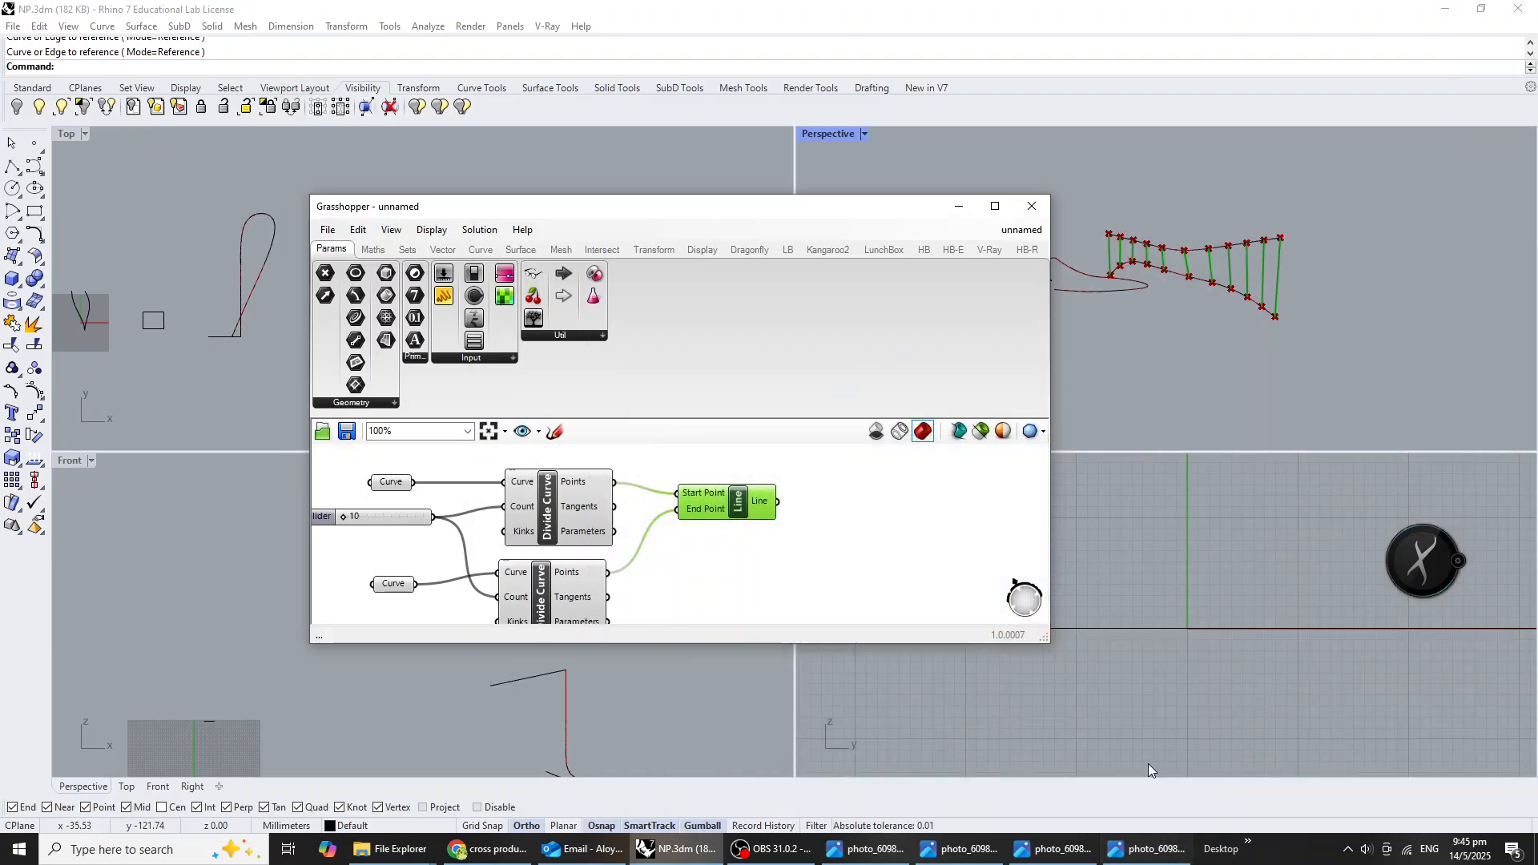
double_click(881, 523)
text(pipe)
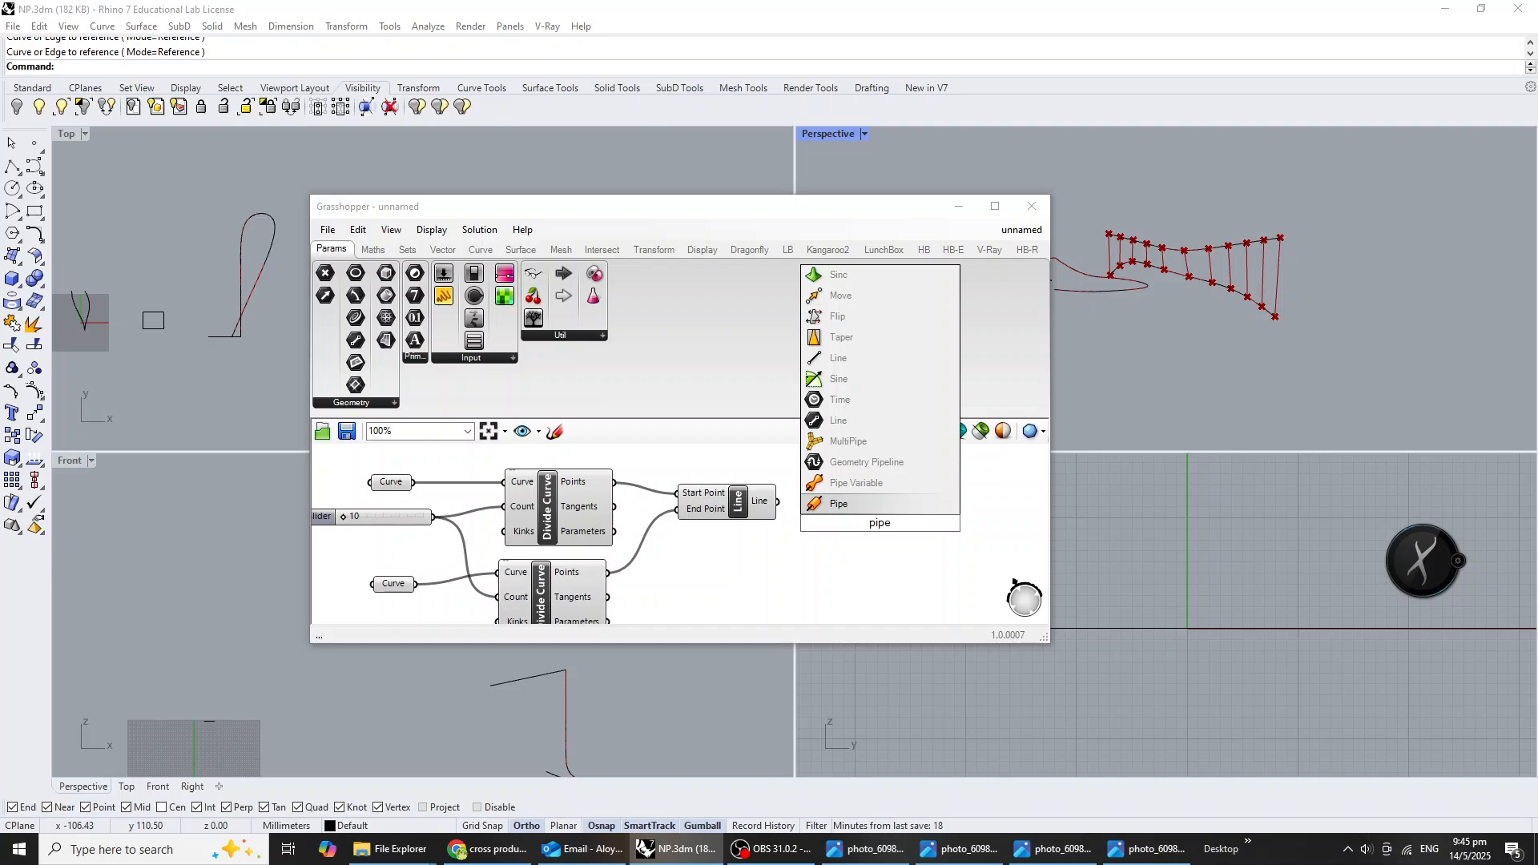
key(Return)
scroll(808, 526, up, 1)
scroll(808, 526, up, 1)
drag(766, 495, 851, 503)
scroll(900, 512, up, 2)
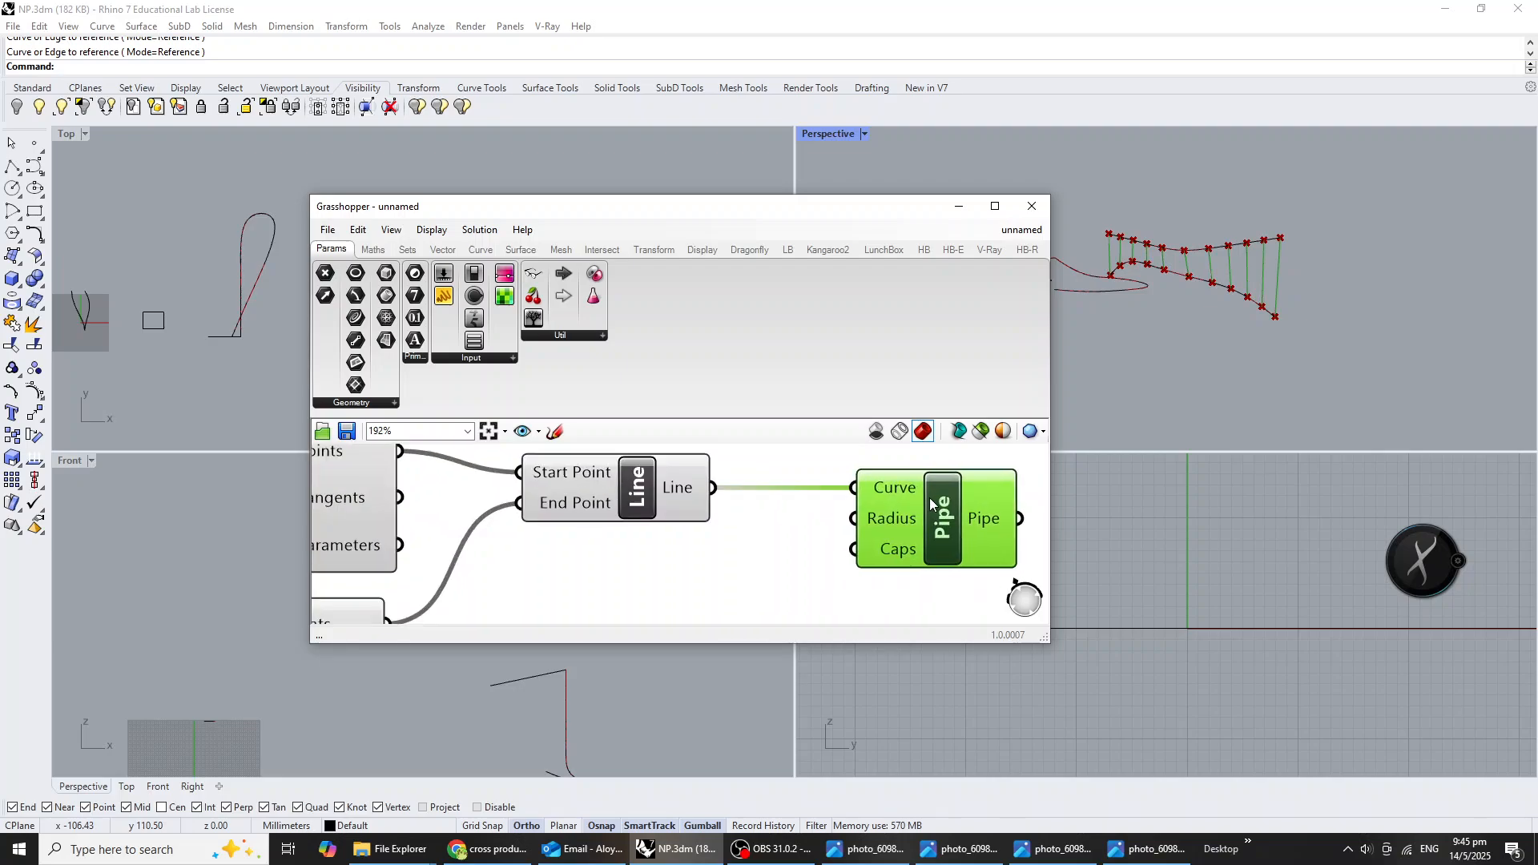
scroll(1244, 265, up, 5)
scroll(1225, 259, up, 3)
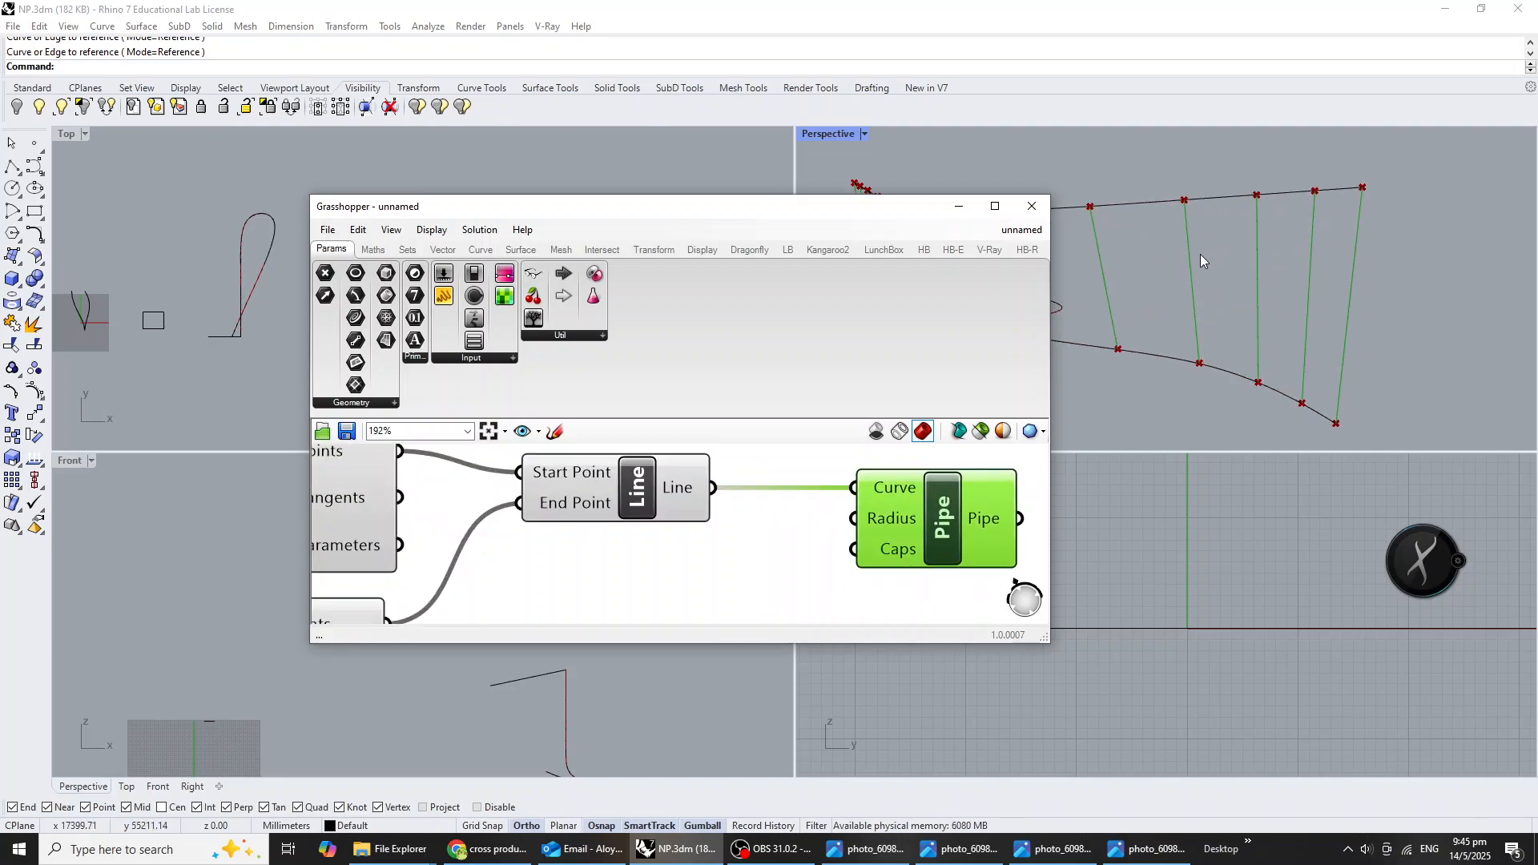
Add a Number Slider below the Line component, connect it to the Pipe's Radius input and set it to 100.
double_click(803, 598)
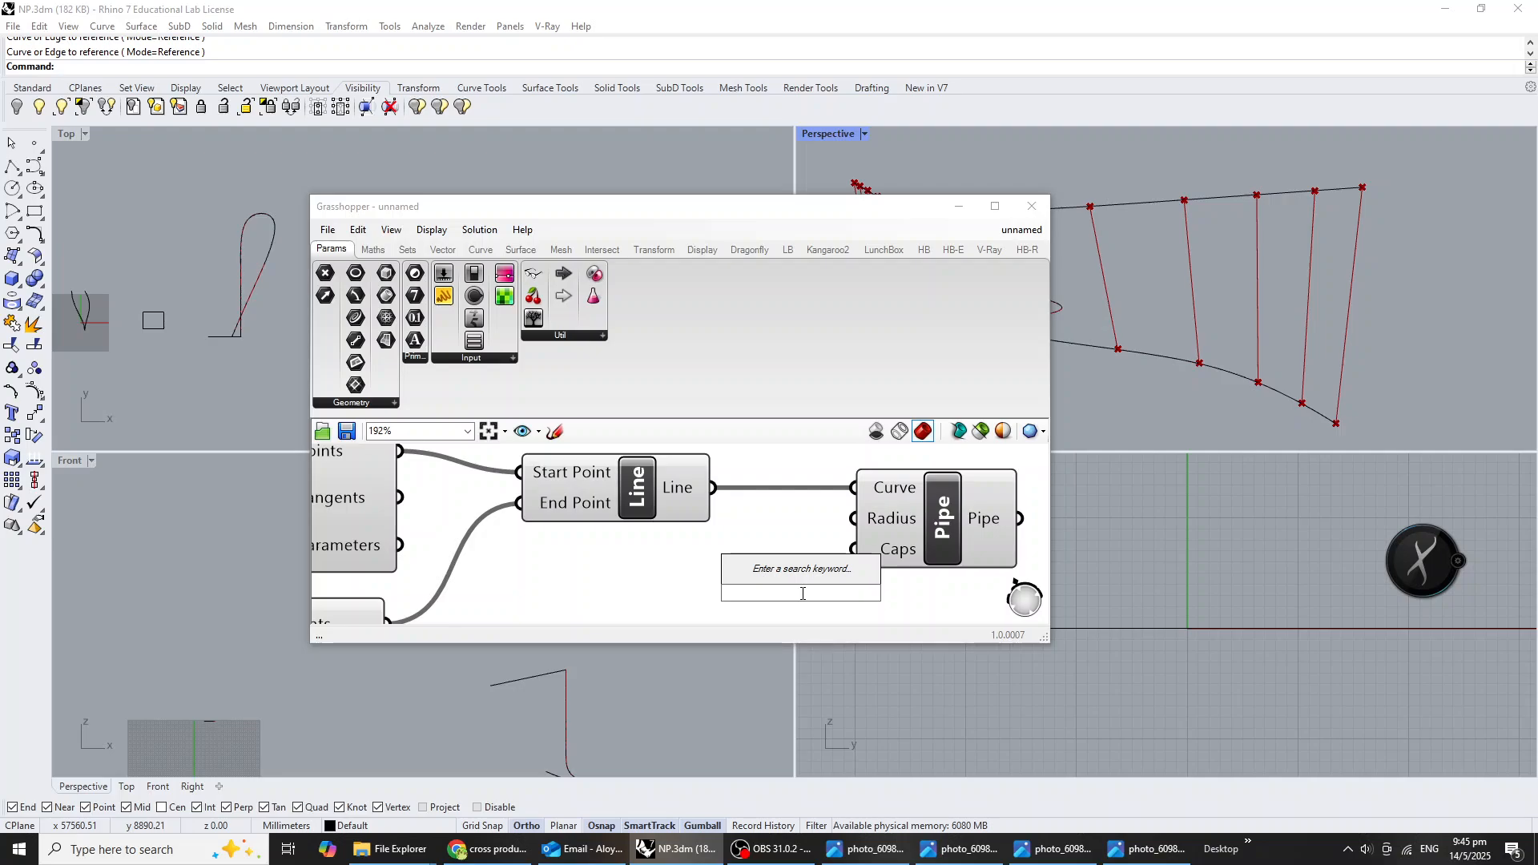
text(10<100)
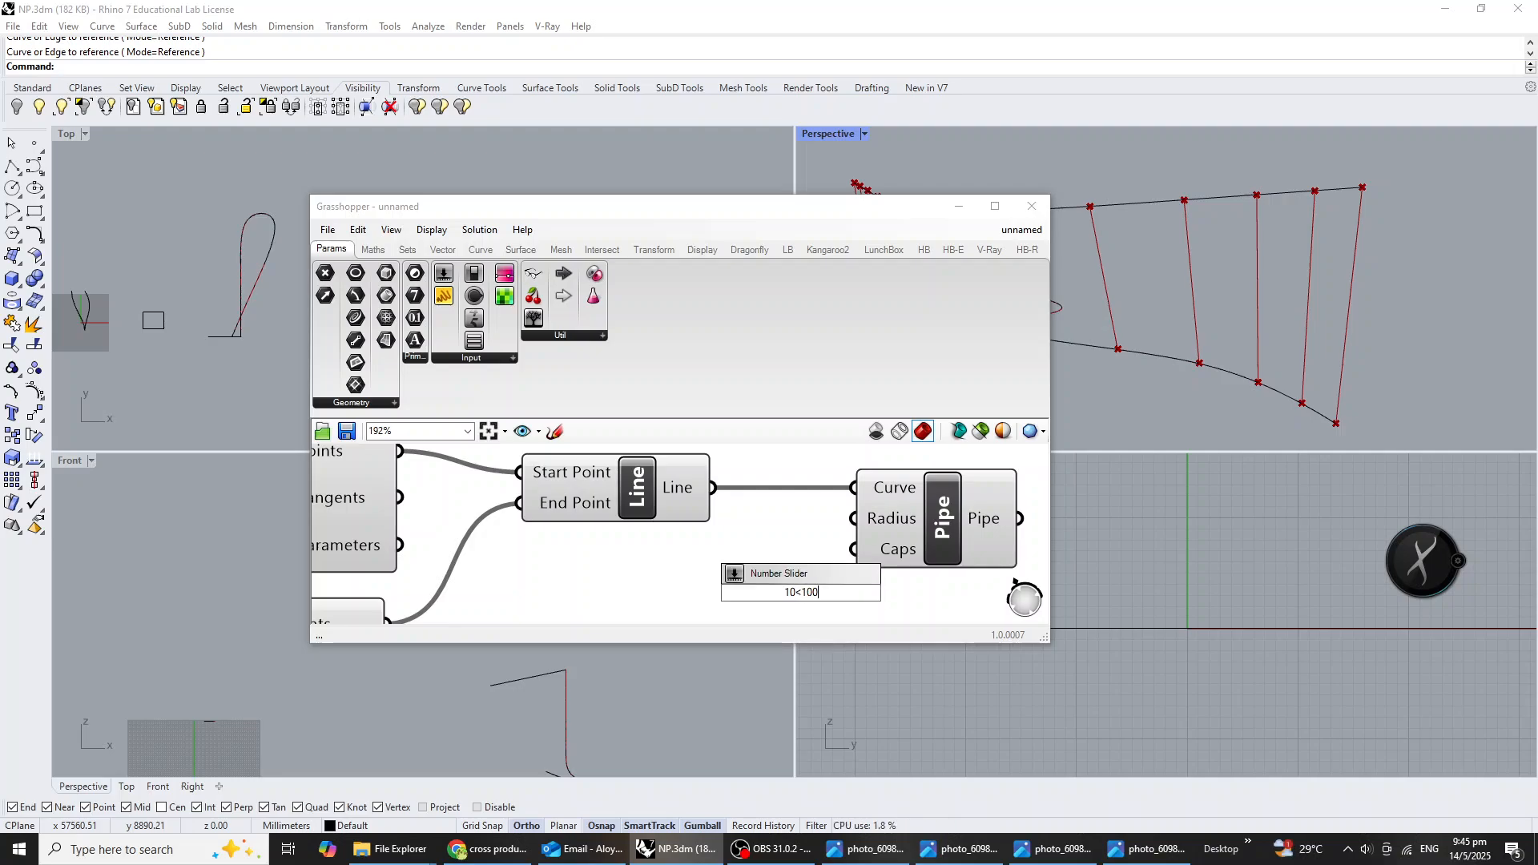
key(Return)
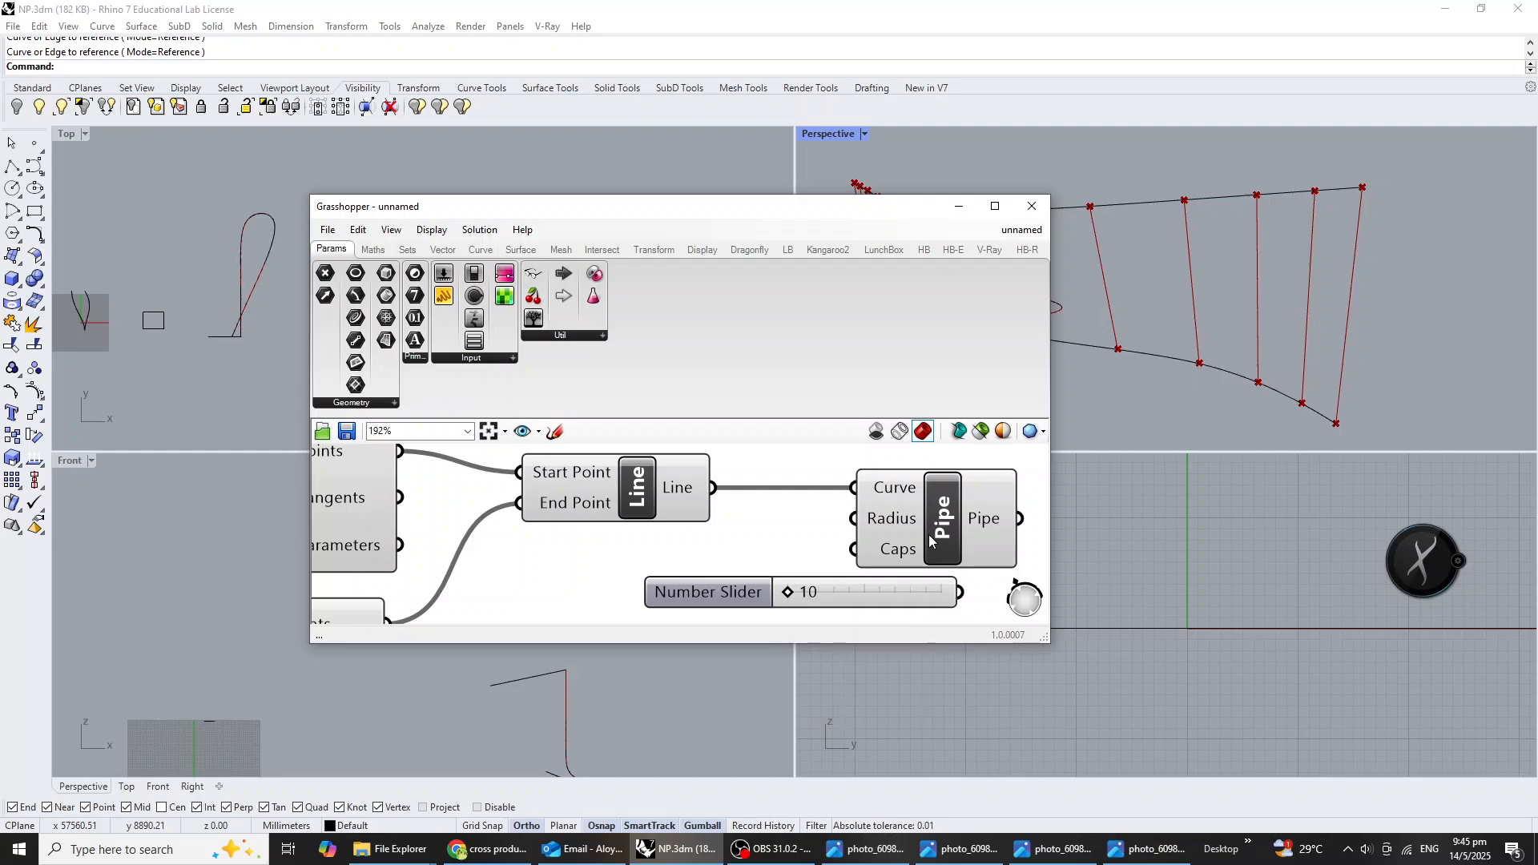
right_drag(966, 528, 869, 511)
drag(879, 509, 1017, 505)
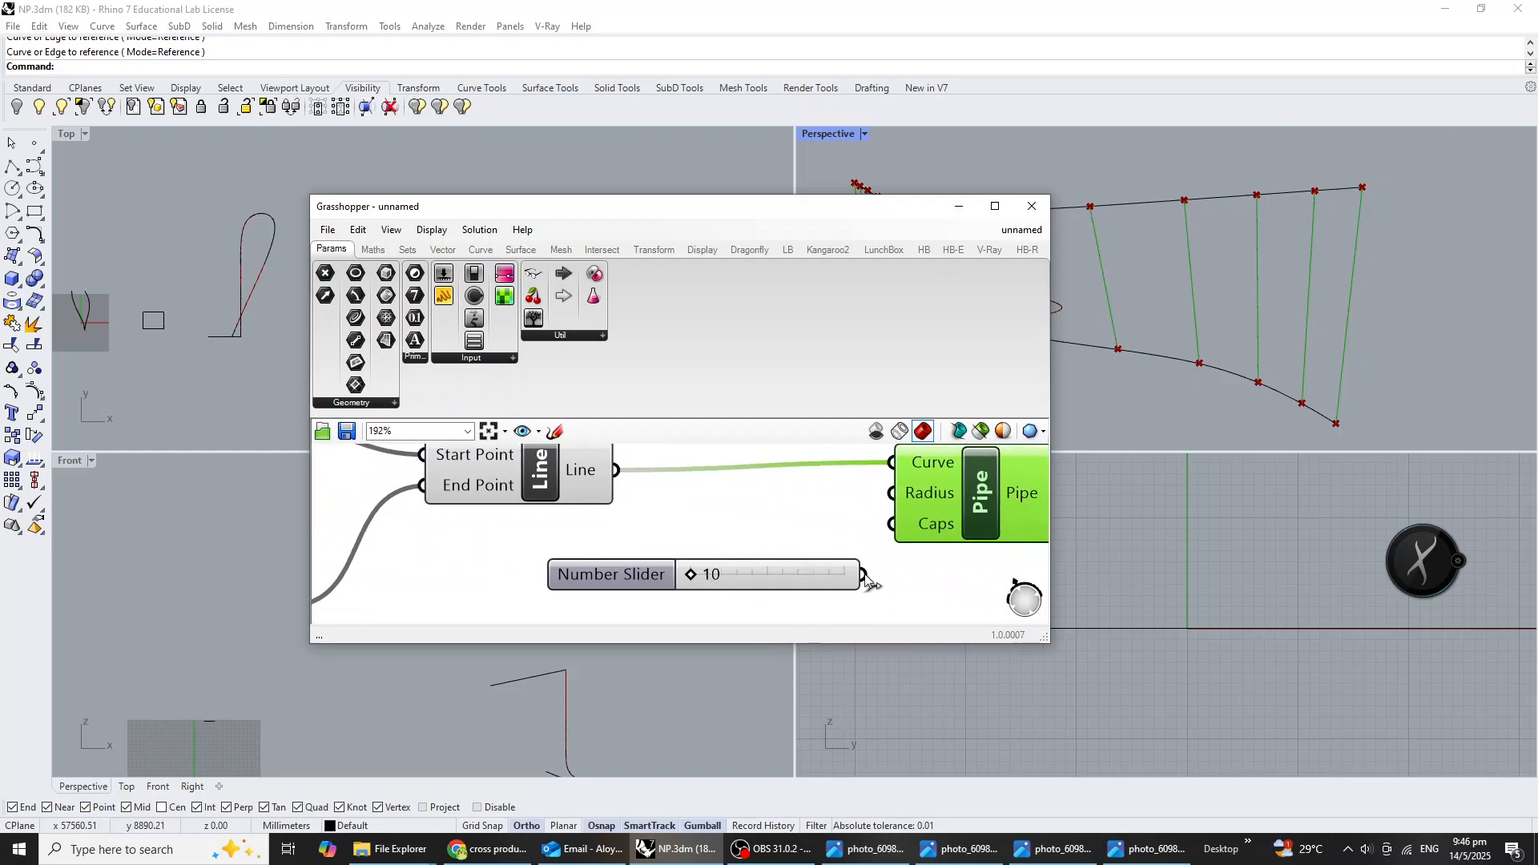
drag(864, 578, 884, 498)
mouse_move(787, 564)
mouse_down()
mouse_move(670, 541)
mouse_move(786, 541)
mouse_up()
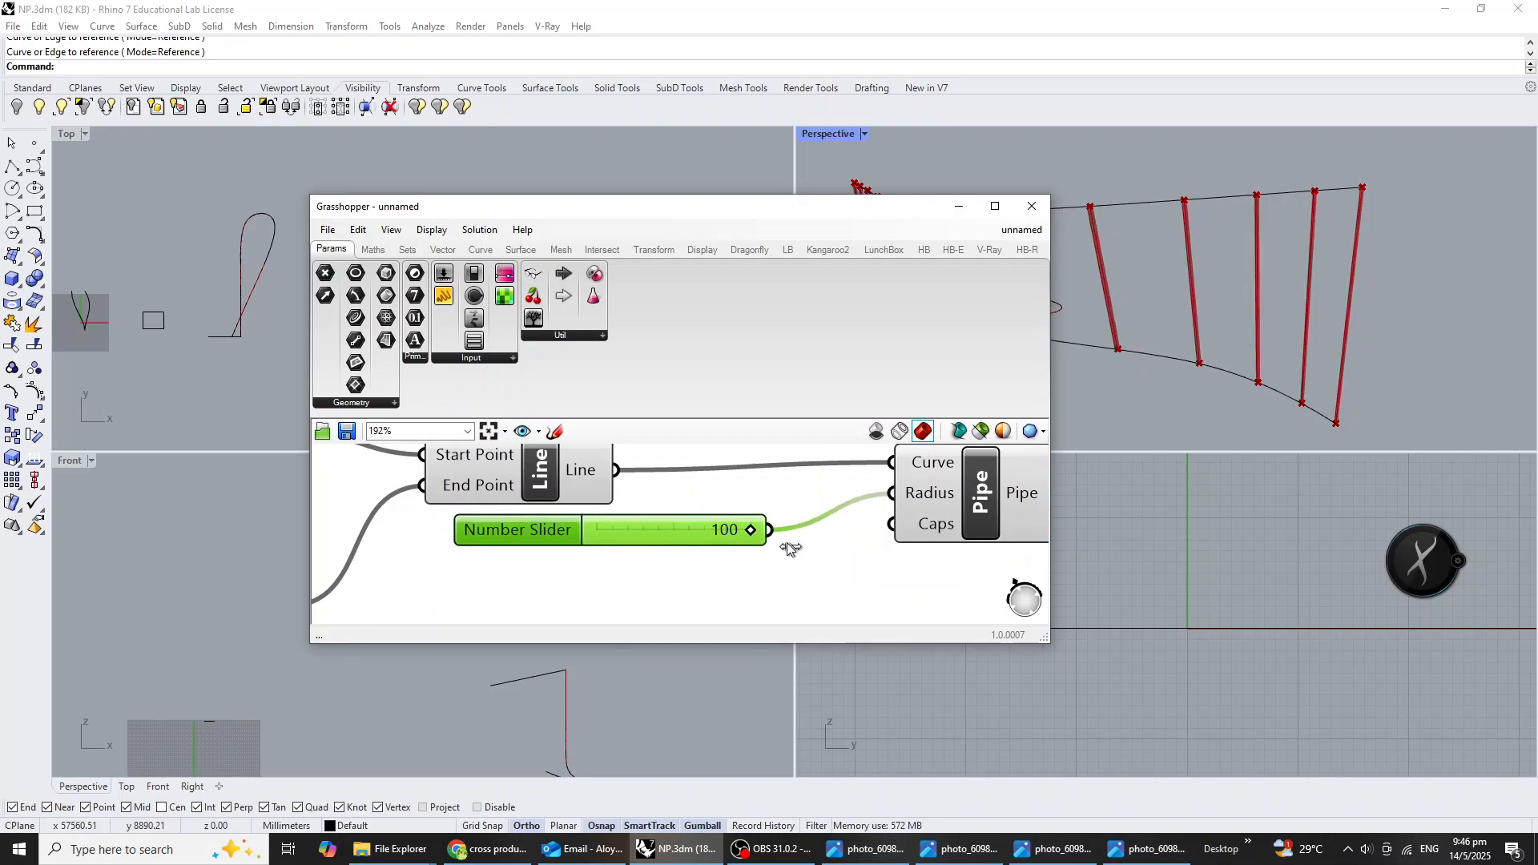
Set the division count slider shared by both Divide Curve components to 25.
scroll(1195, 374, down, 6)
right_drag(1195, 374, 1210, 335)
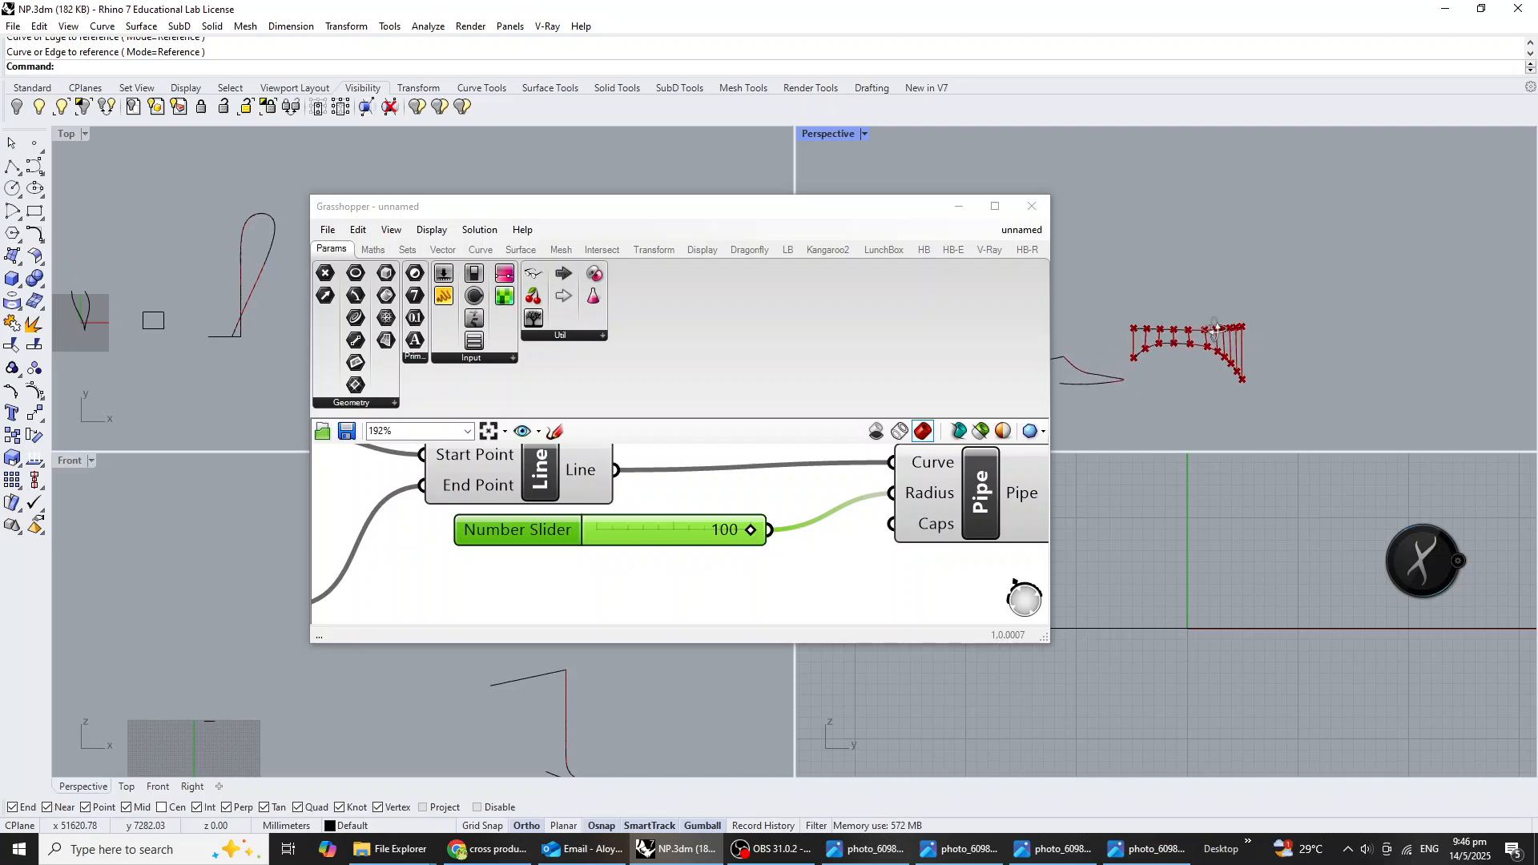
scroll(1210, 334, up, 4)
scroll(871, 497, down, 4)
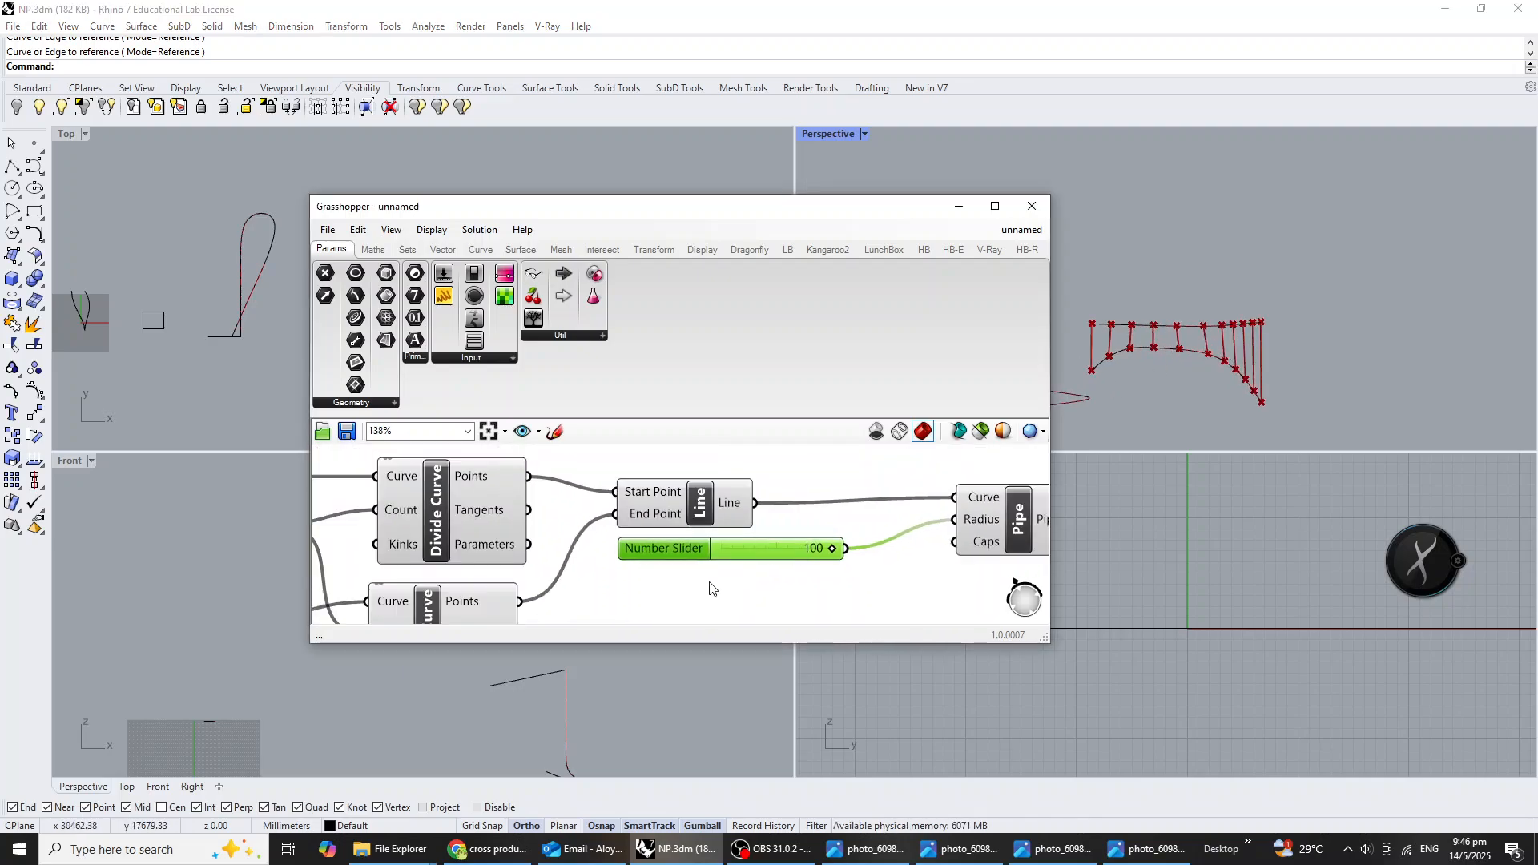
scroll(716, 491, up, 2)
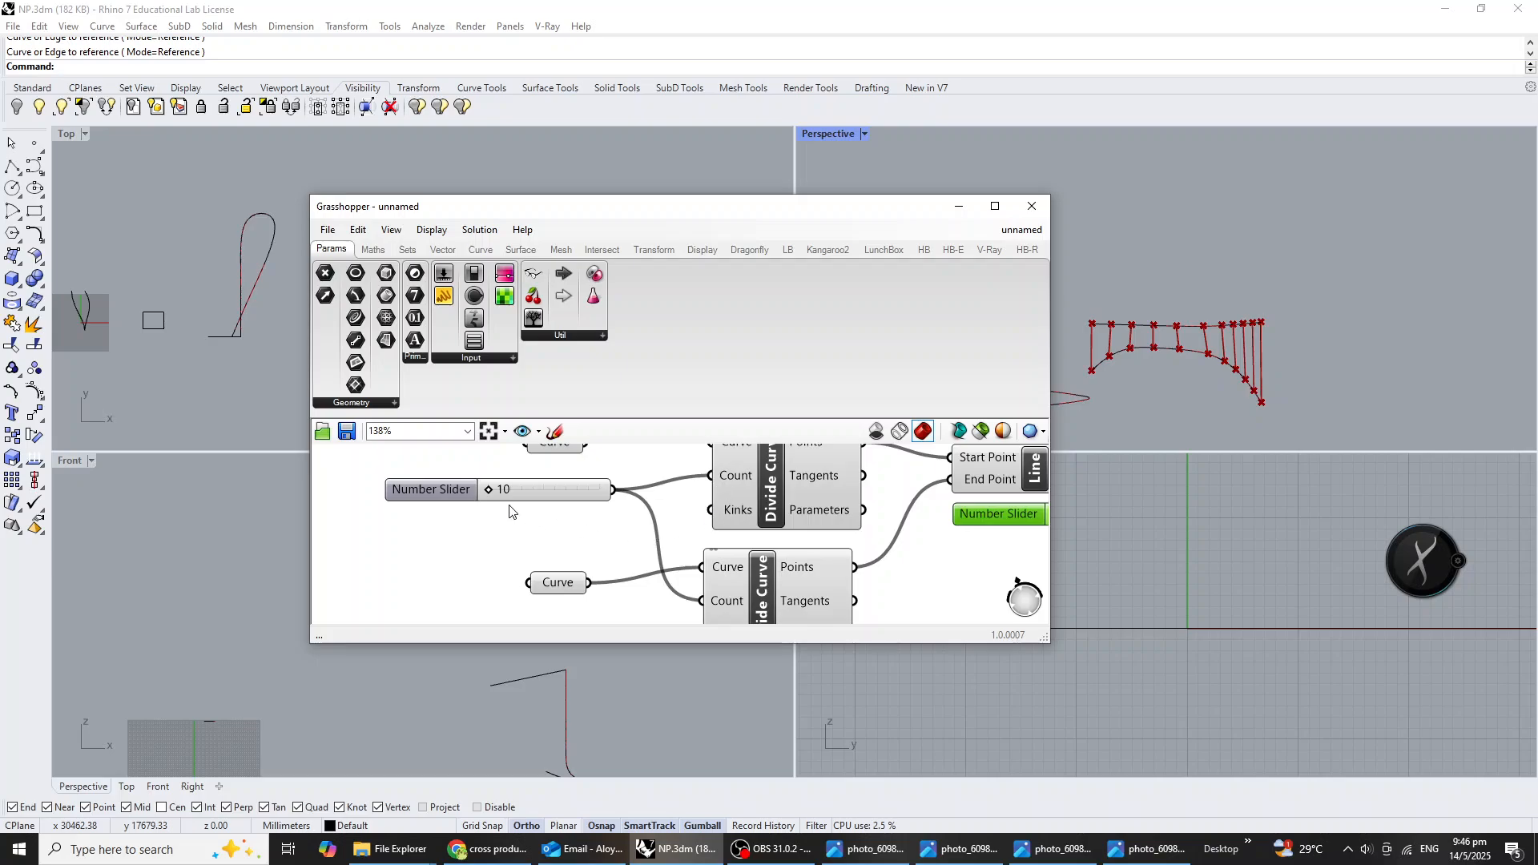
drag(489, 489, 572, 502)
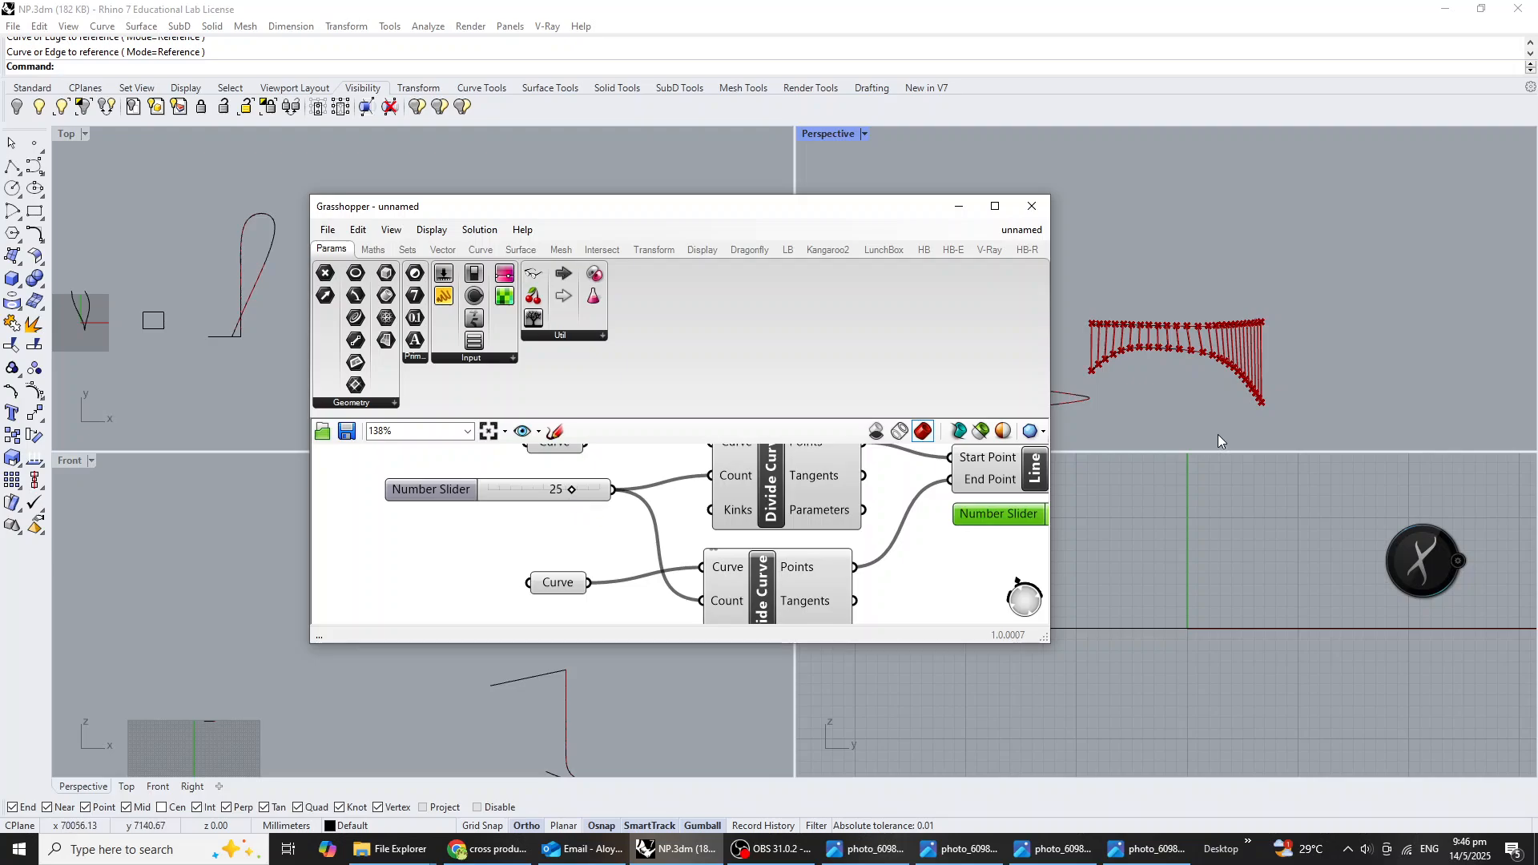
Turn on the lower guide curve's control points, lower its end point and raise the neighbouring control point.
right_drag(1218, 434, 1255, 411)
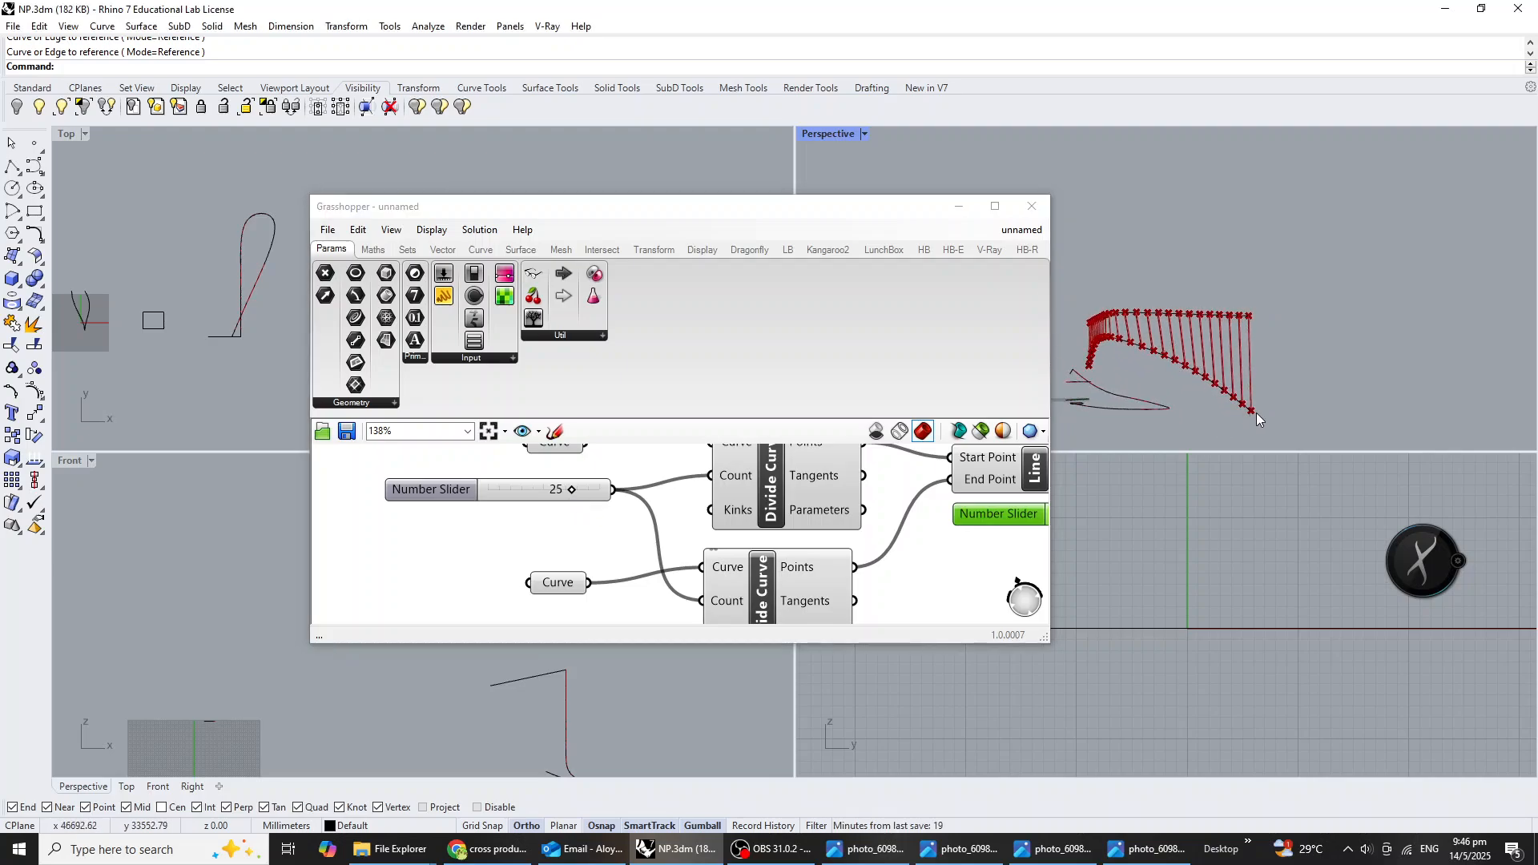
click(1255, 412)
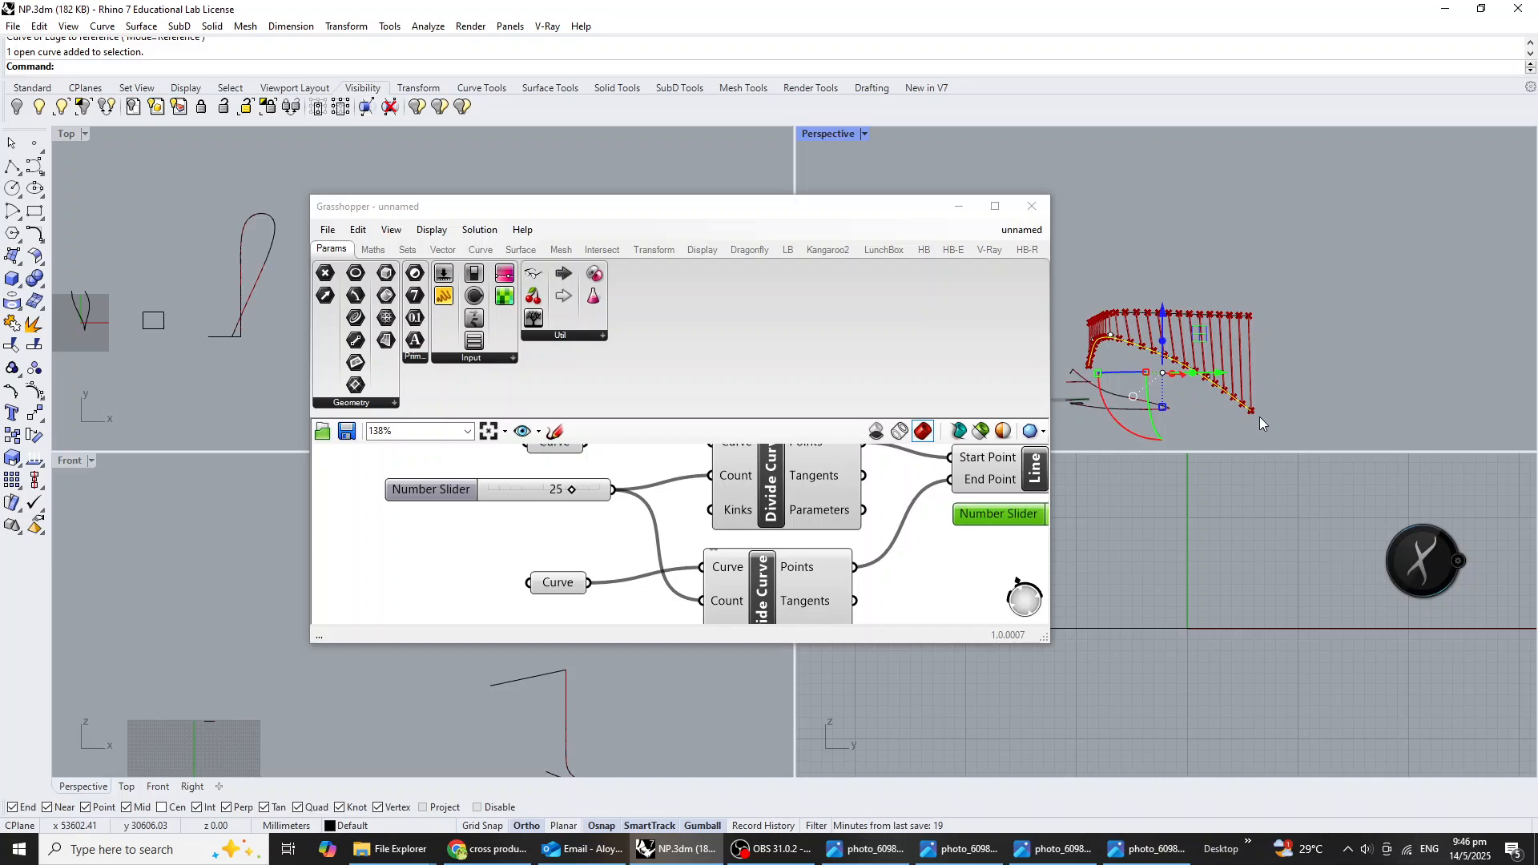
key(F10)
click(1256, 410)
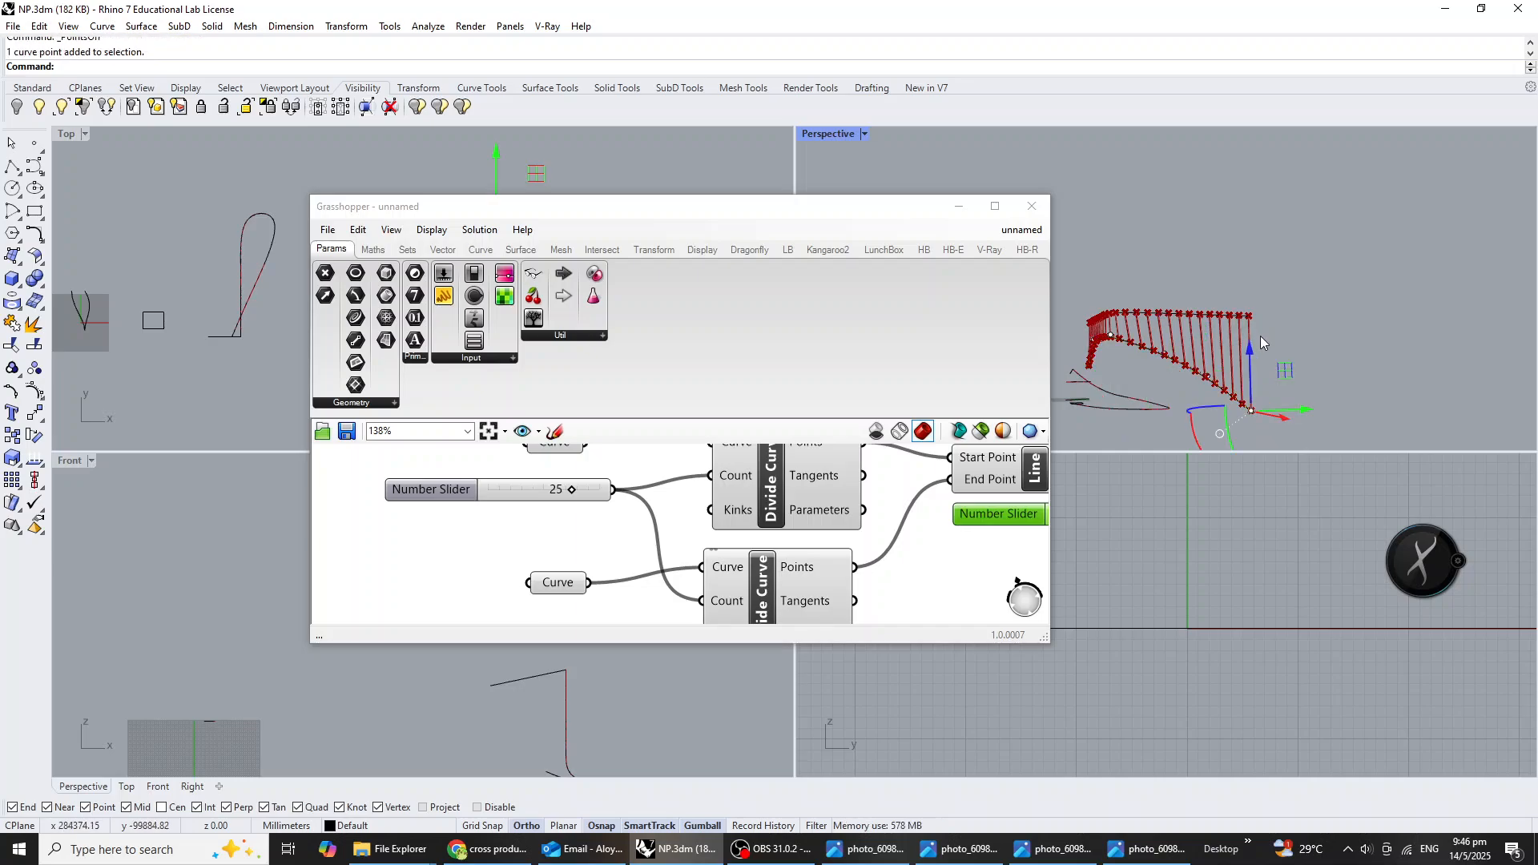
drag(1254, 344, 1214, 287)
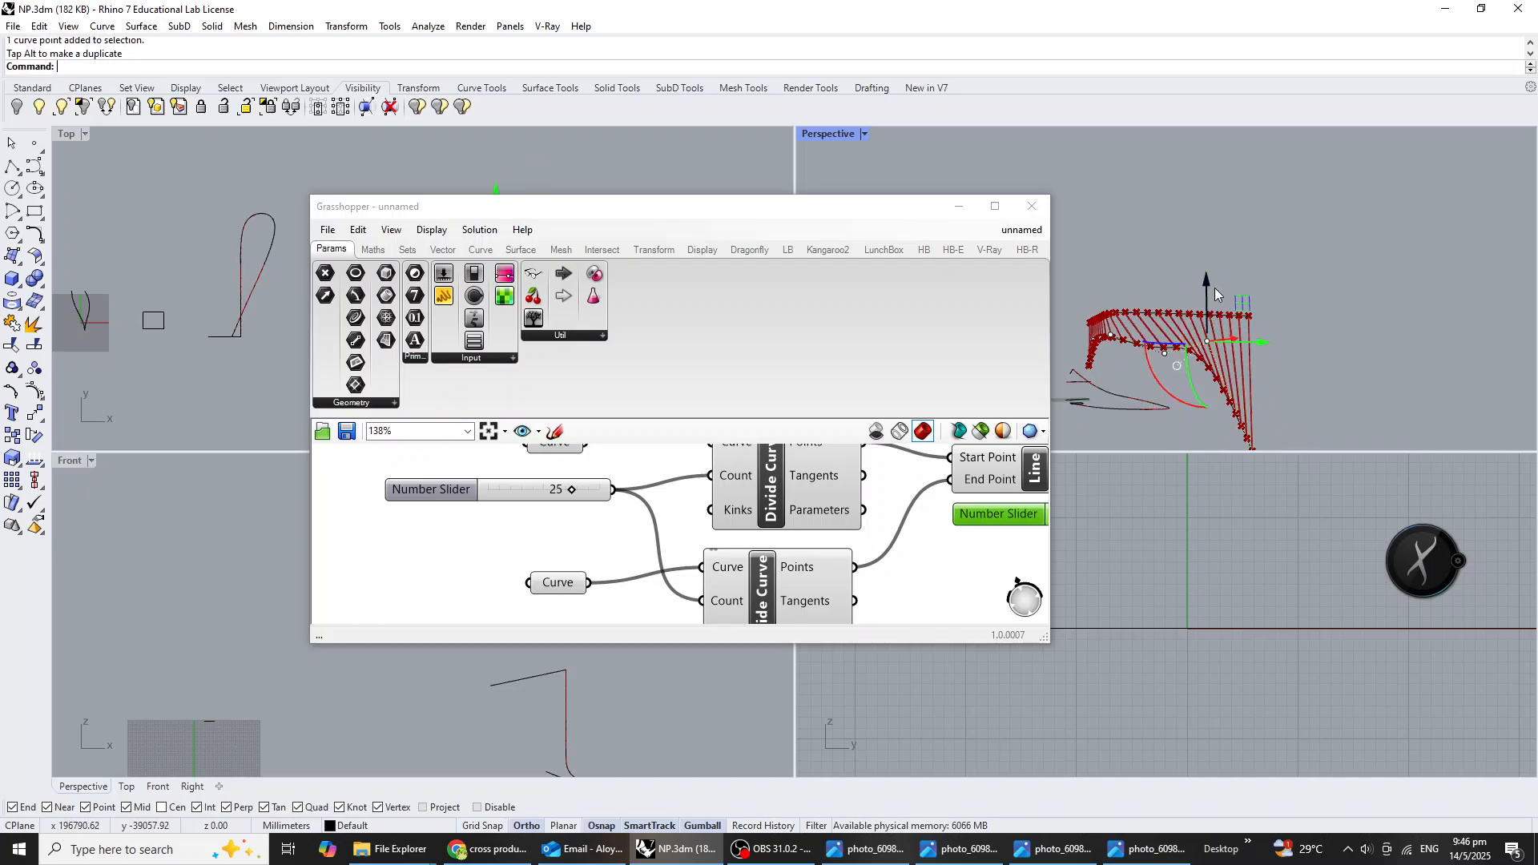
Shift the lower guide curve's inner control points sideways to reshape its wave beneath the upper curve.
right_drag(1174, 359, 1159, 407)
click(1166, 372)
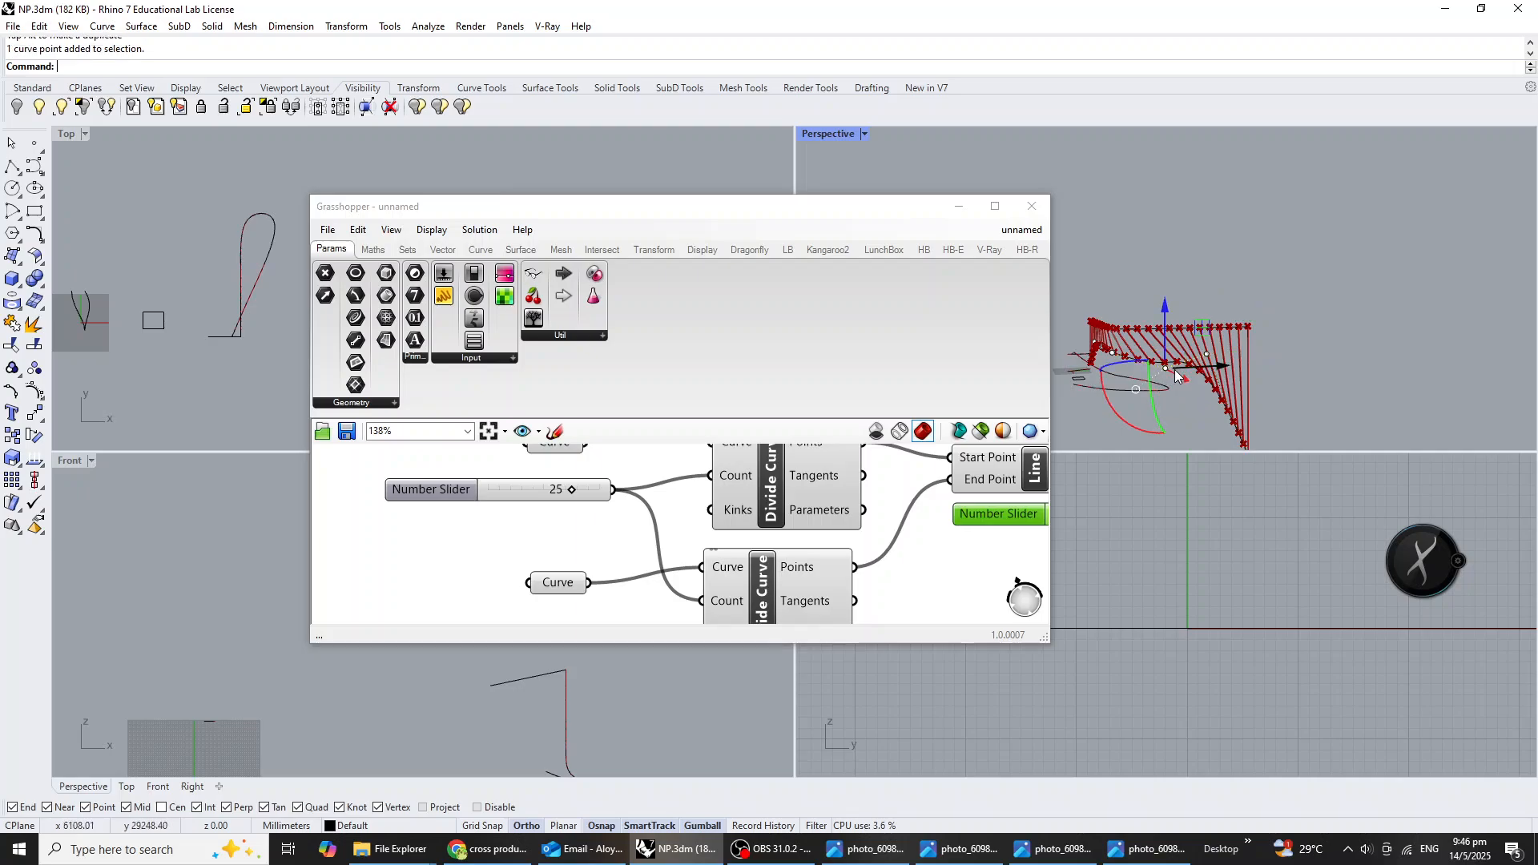
drag(1230, 373, 1200, 370)
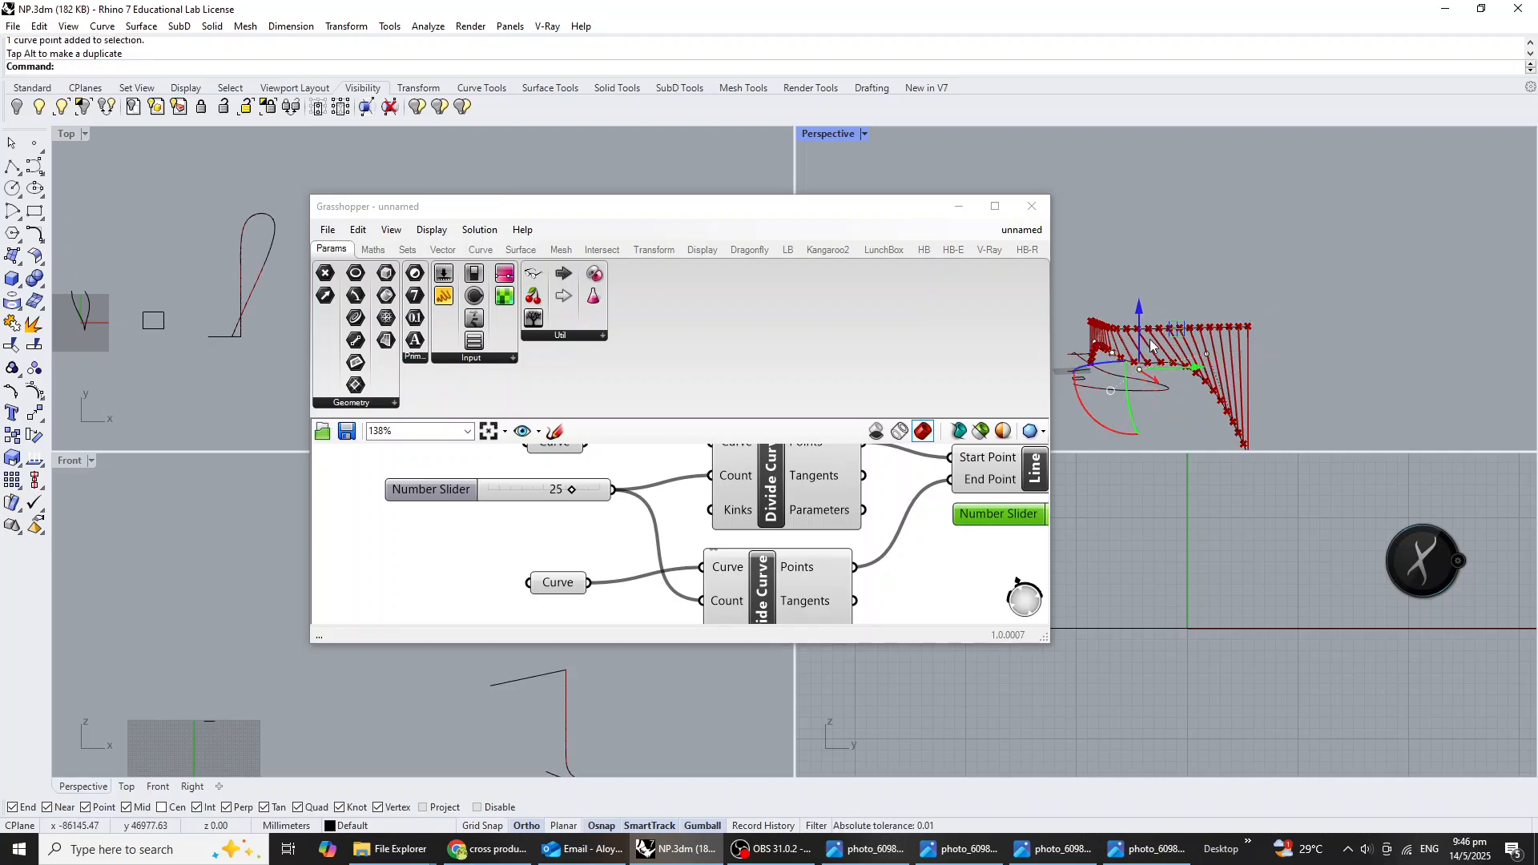
right_drag(1105, 361, 1185, 383)
click(1189, 379)
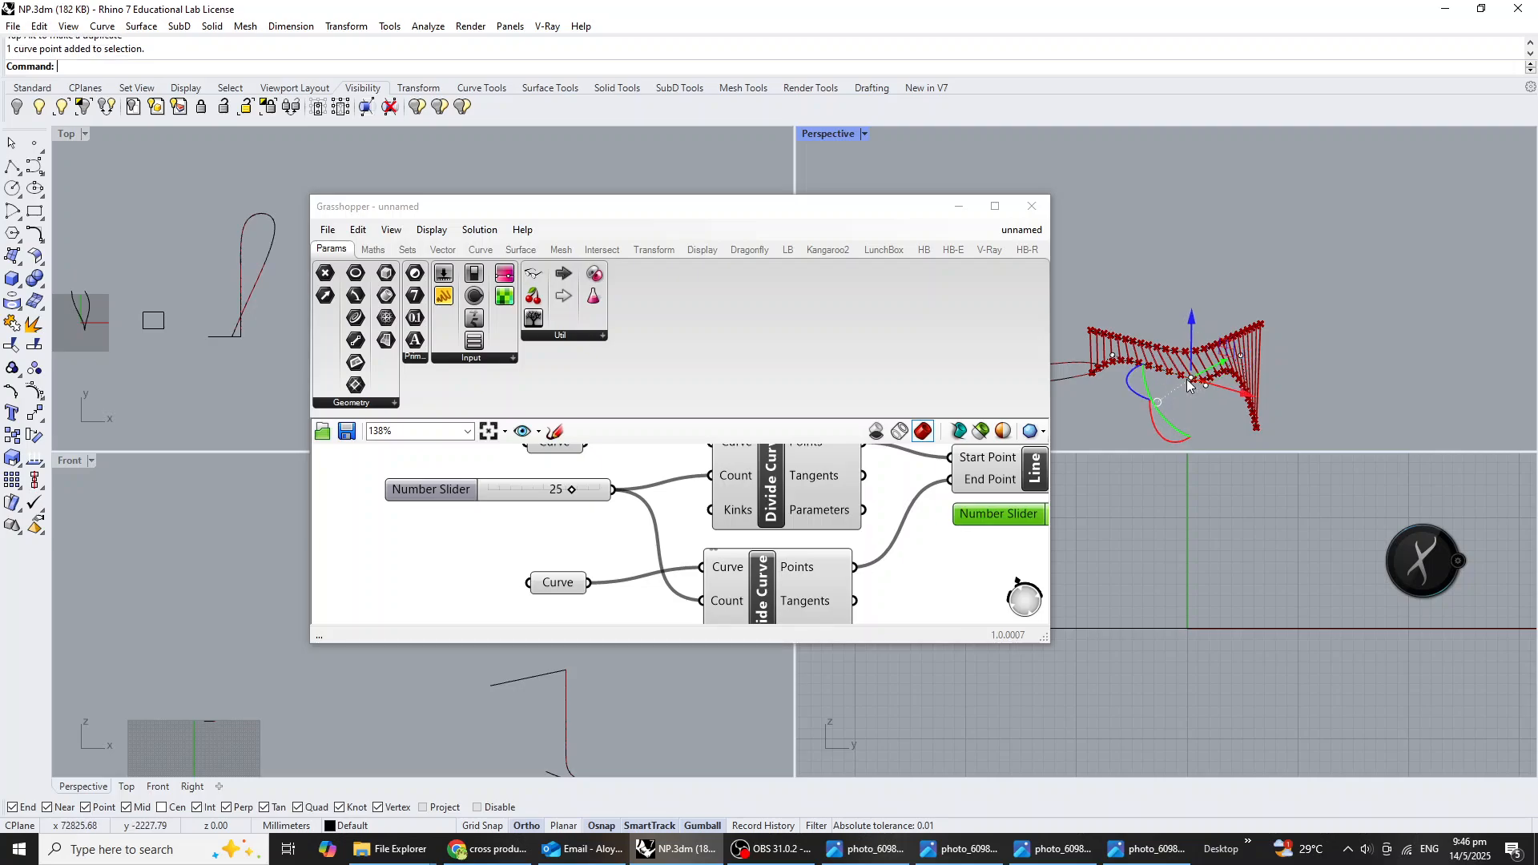
right_drag(1074, 403, 1164, 401)
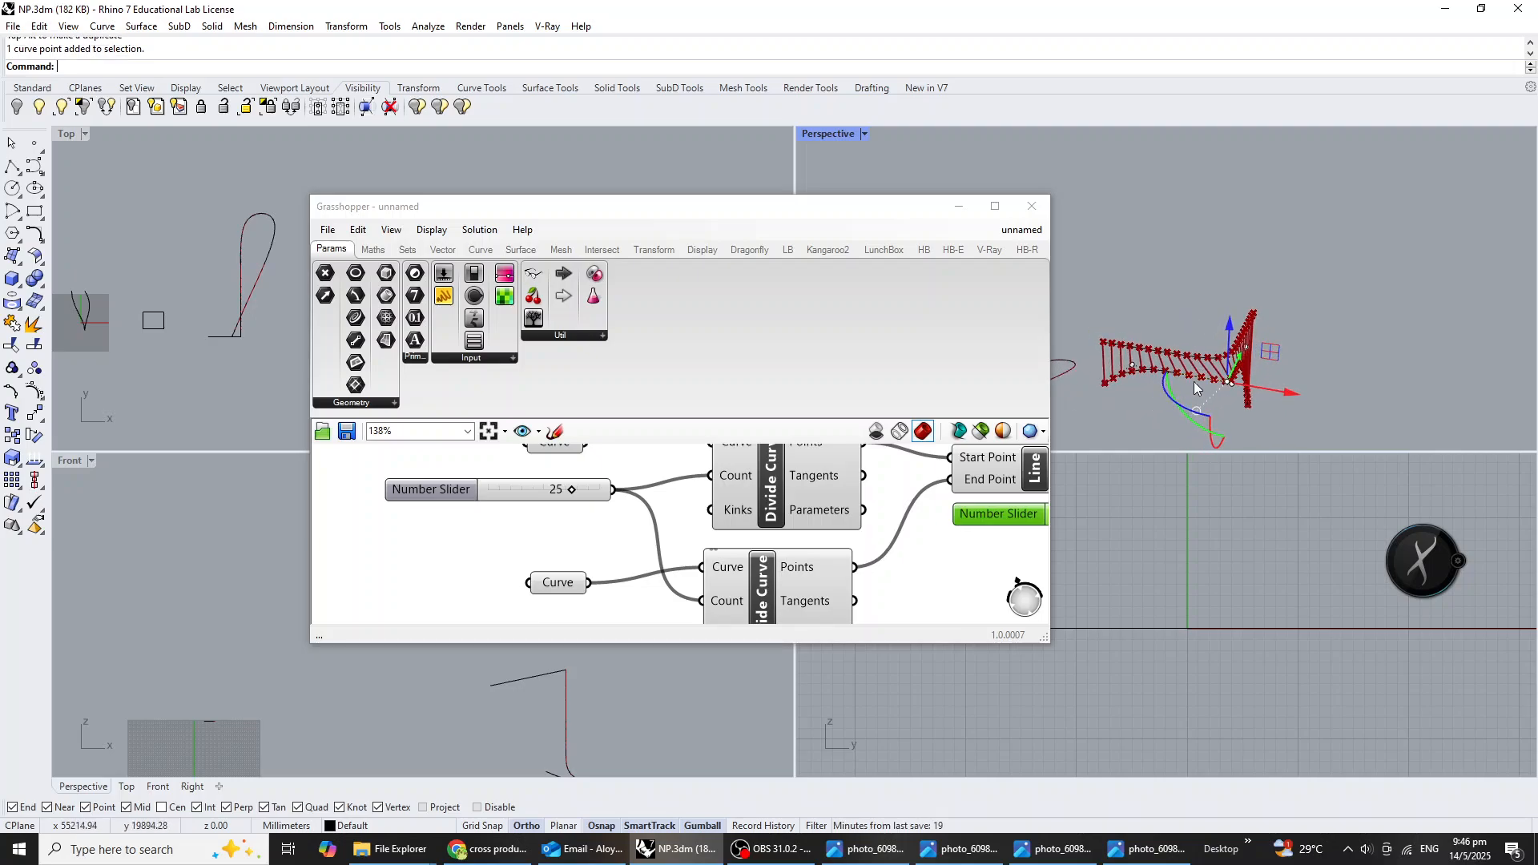
click(1133, 365)
drag(1192, 376, 1176, 373)
right_drag(1189, 394, 1249, 407)
click(1116, 383)
drag(1246, 400, 1230, 395)
click(1254, 418)
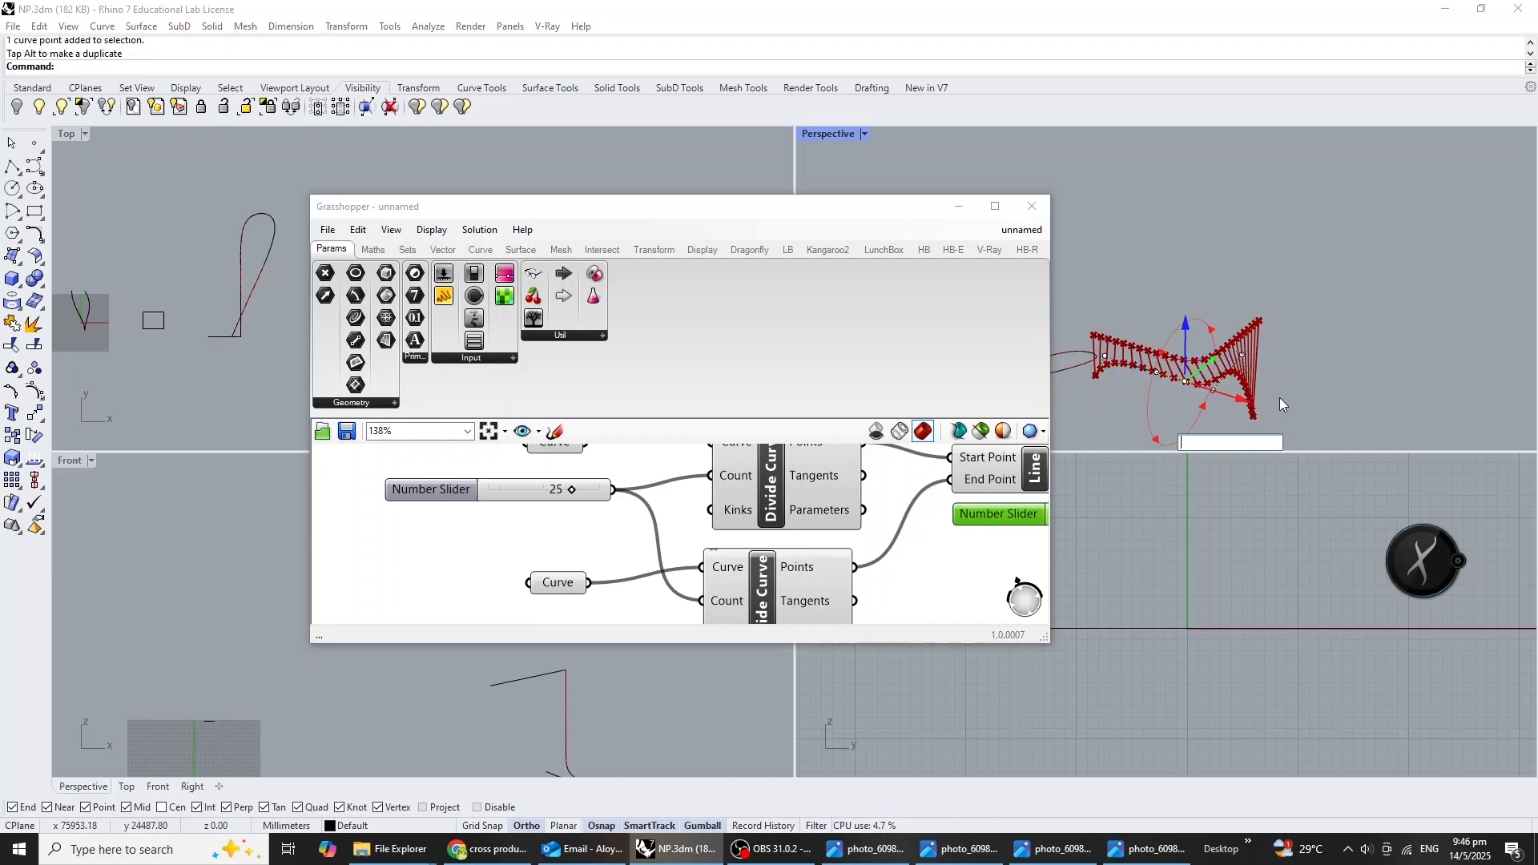
mouse_move(1339, 372)
right_down()
mouse_move(1201, 257)
mouse_move(1358, 261)
mouse_move(1337, 349)
right_up()
Set the division count slider shared by both Divide Curve components to 23.
right_drag(521, 530, 493, 610)
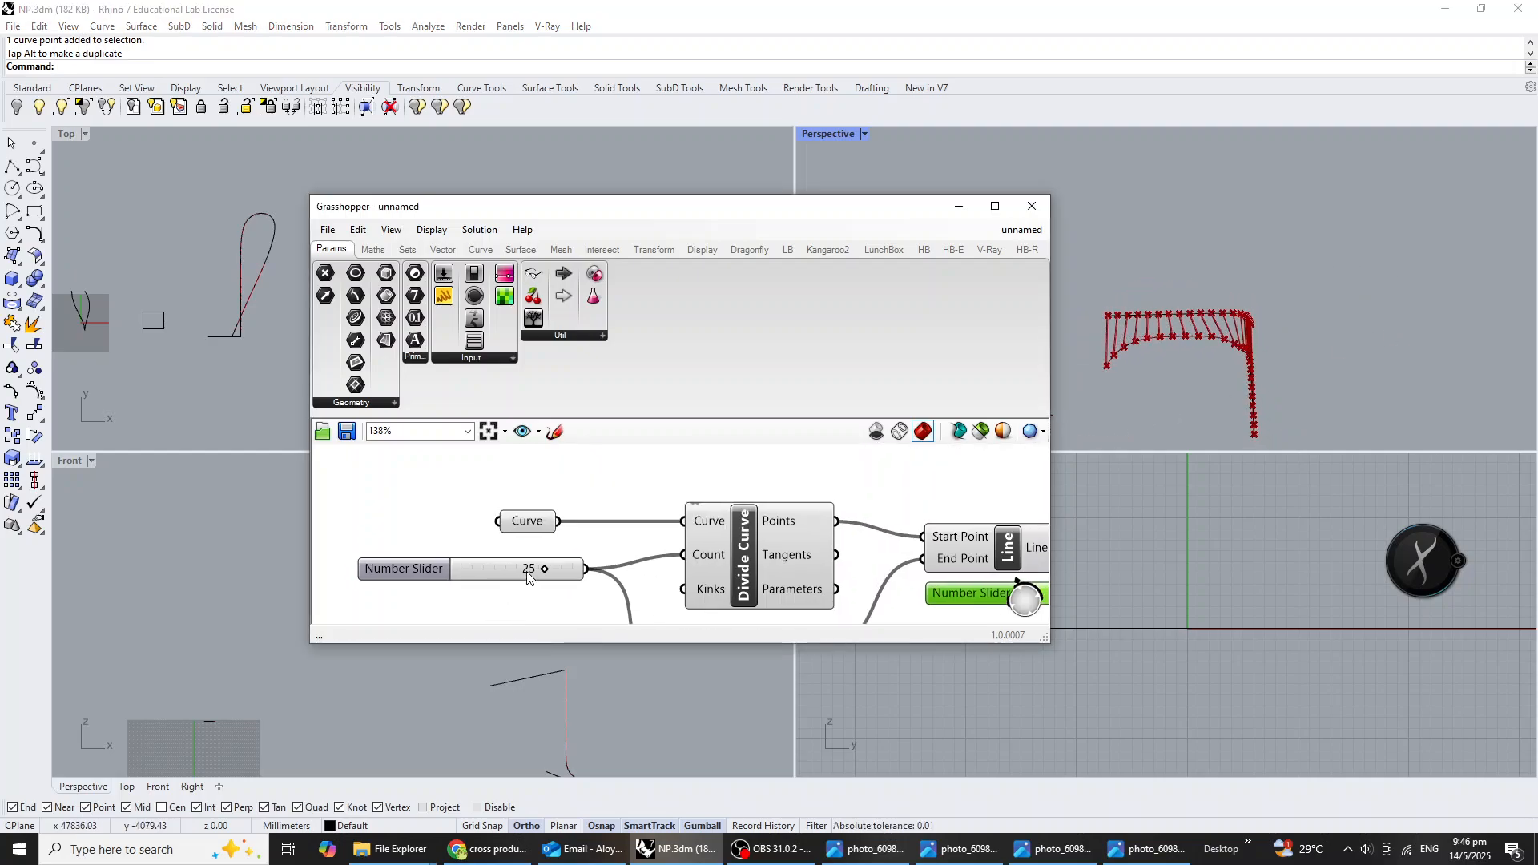
mouse_move(546, 571)
mouse_down()
mouse_move(479, 571)
mouse_move(532, 572)
mouse_up()
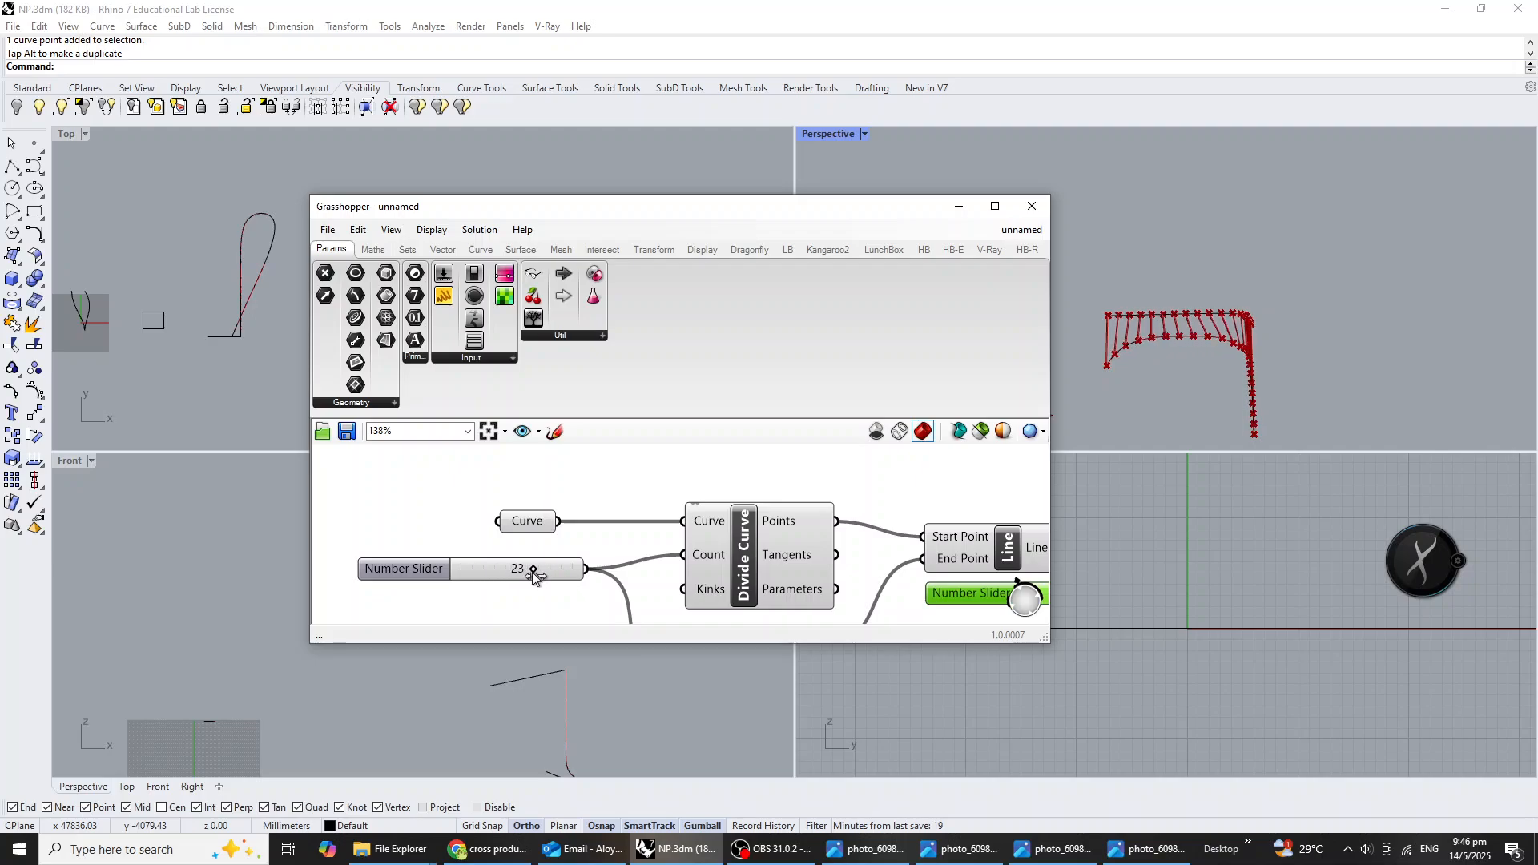
double_click(532, 572)
click(541, 483)
scroll(670, 515, down, 3)
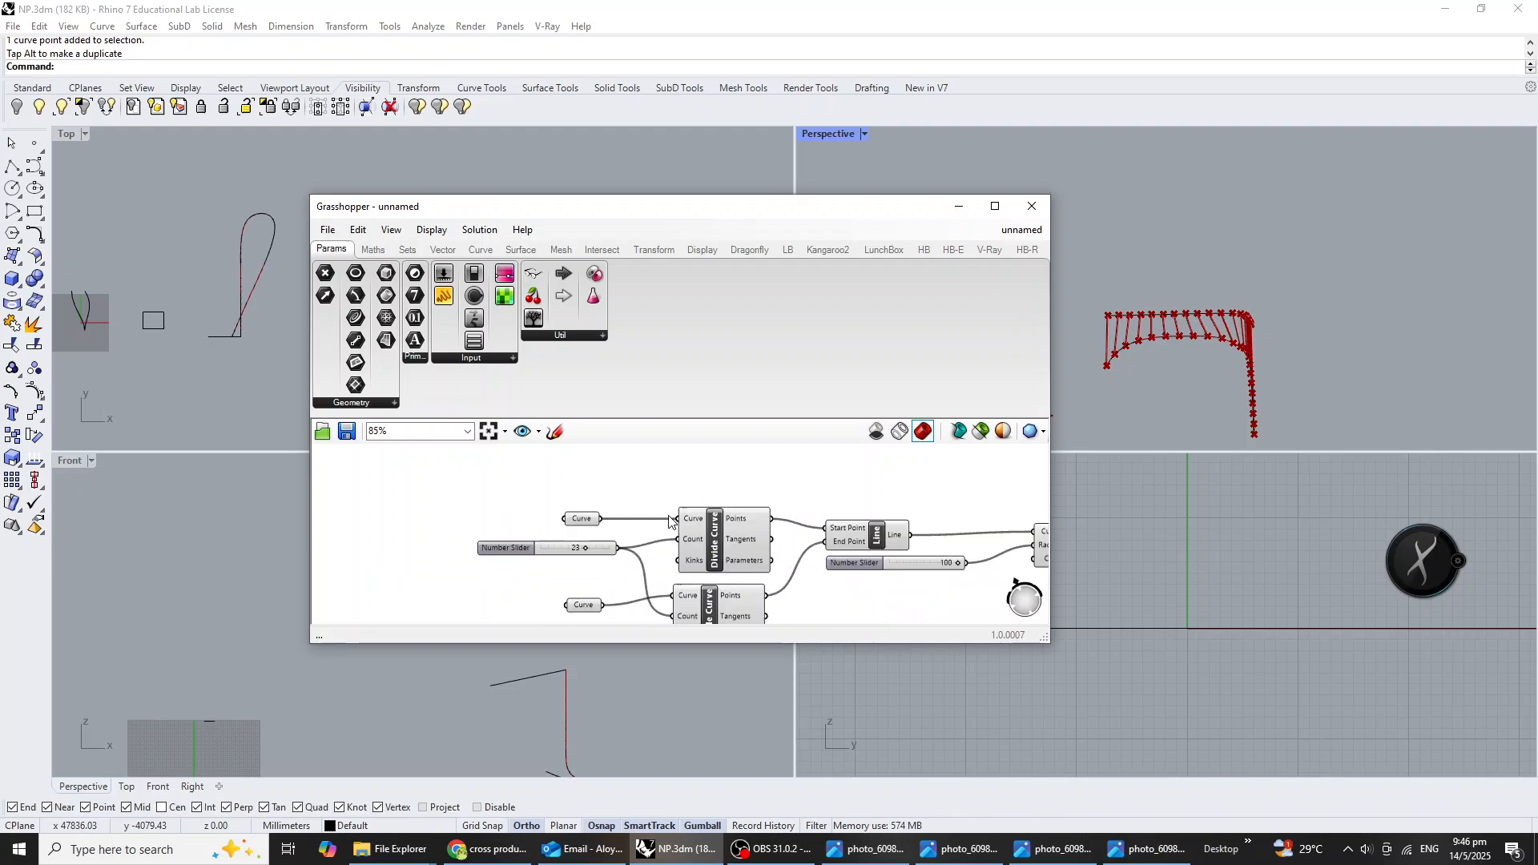
right_drag(669, 515, 587, 501)
right_drag(1145, 384, 1276, 375)
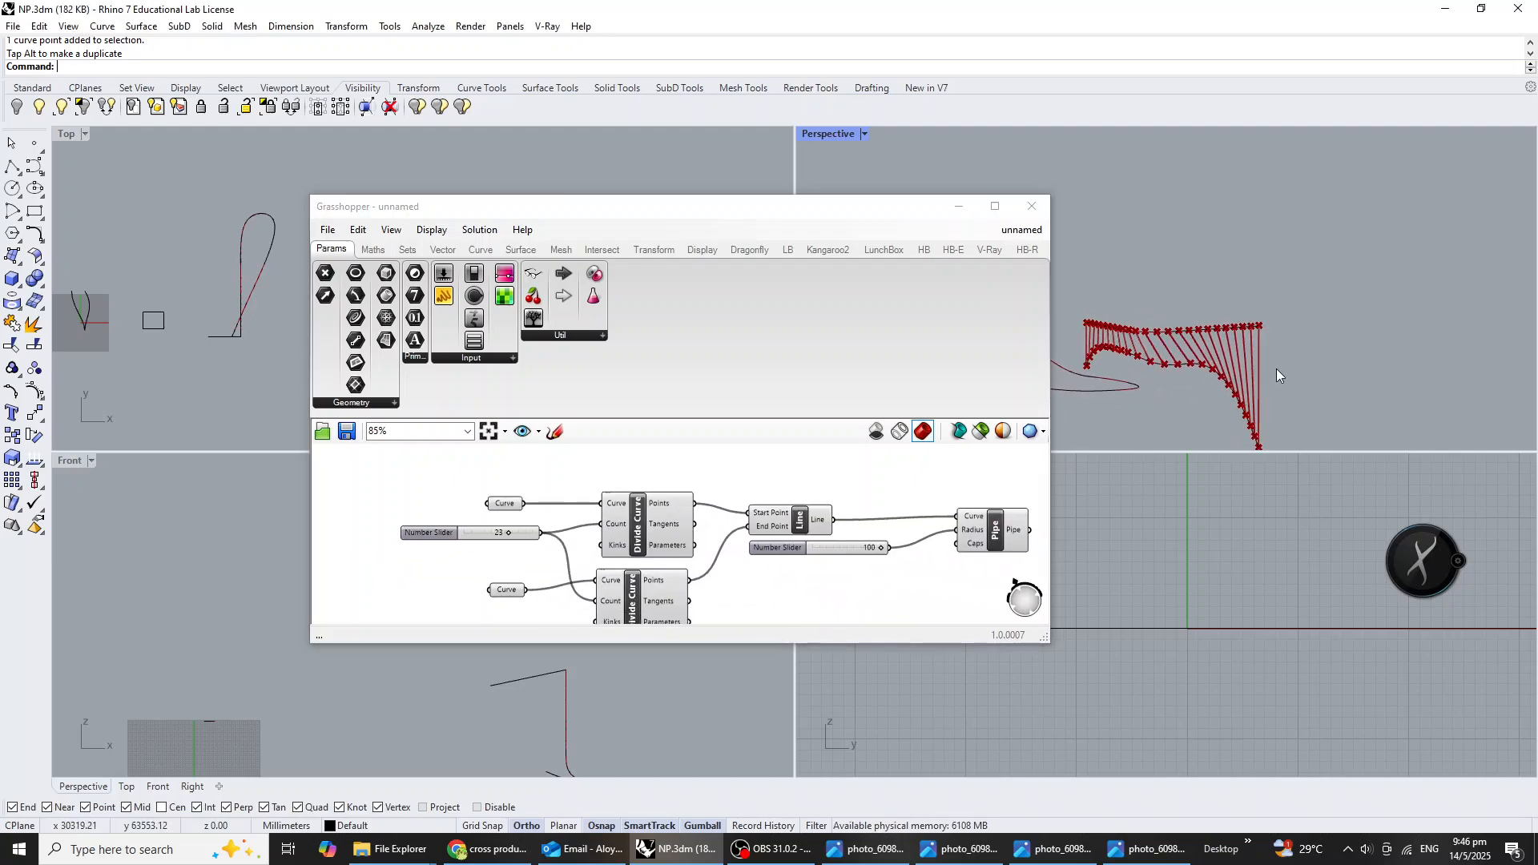
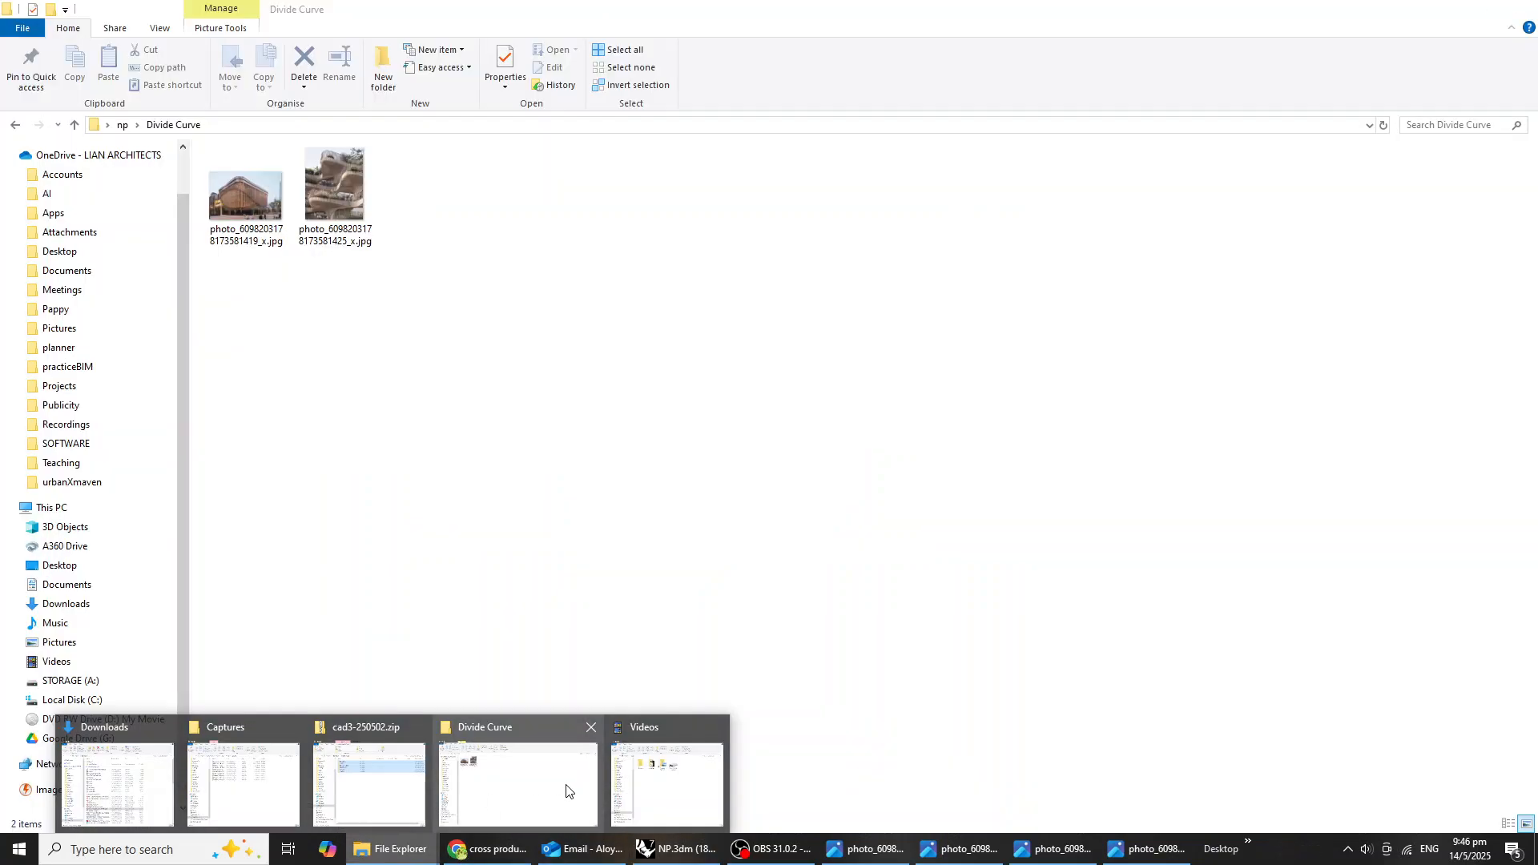
Check the Divide Curve photo folder and its parent np folder in File Explorer, and switch back to Rhino.
click(586, 784)
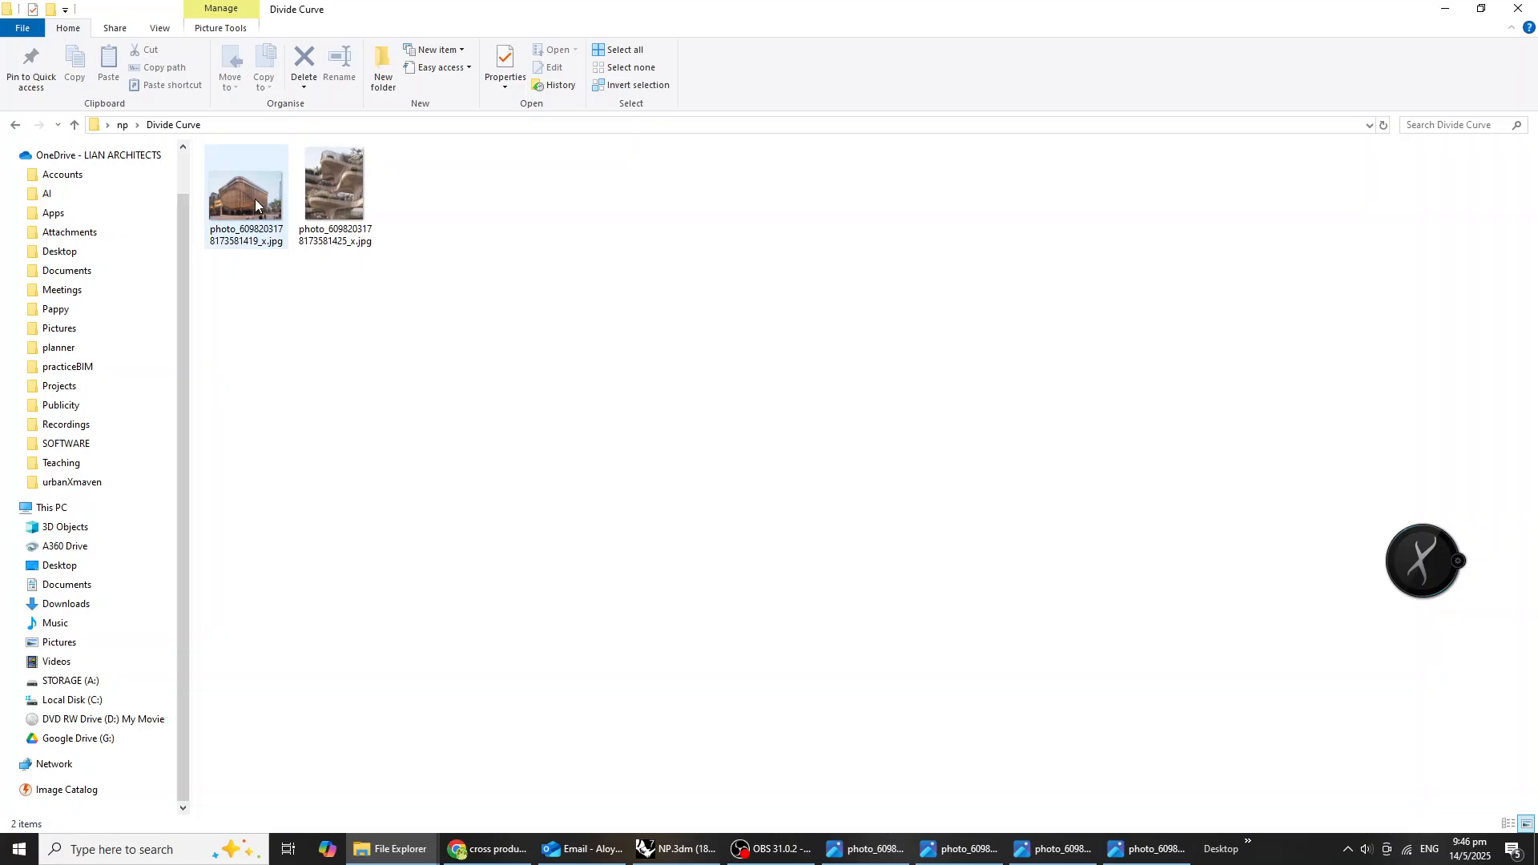
click(14, 125)
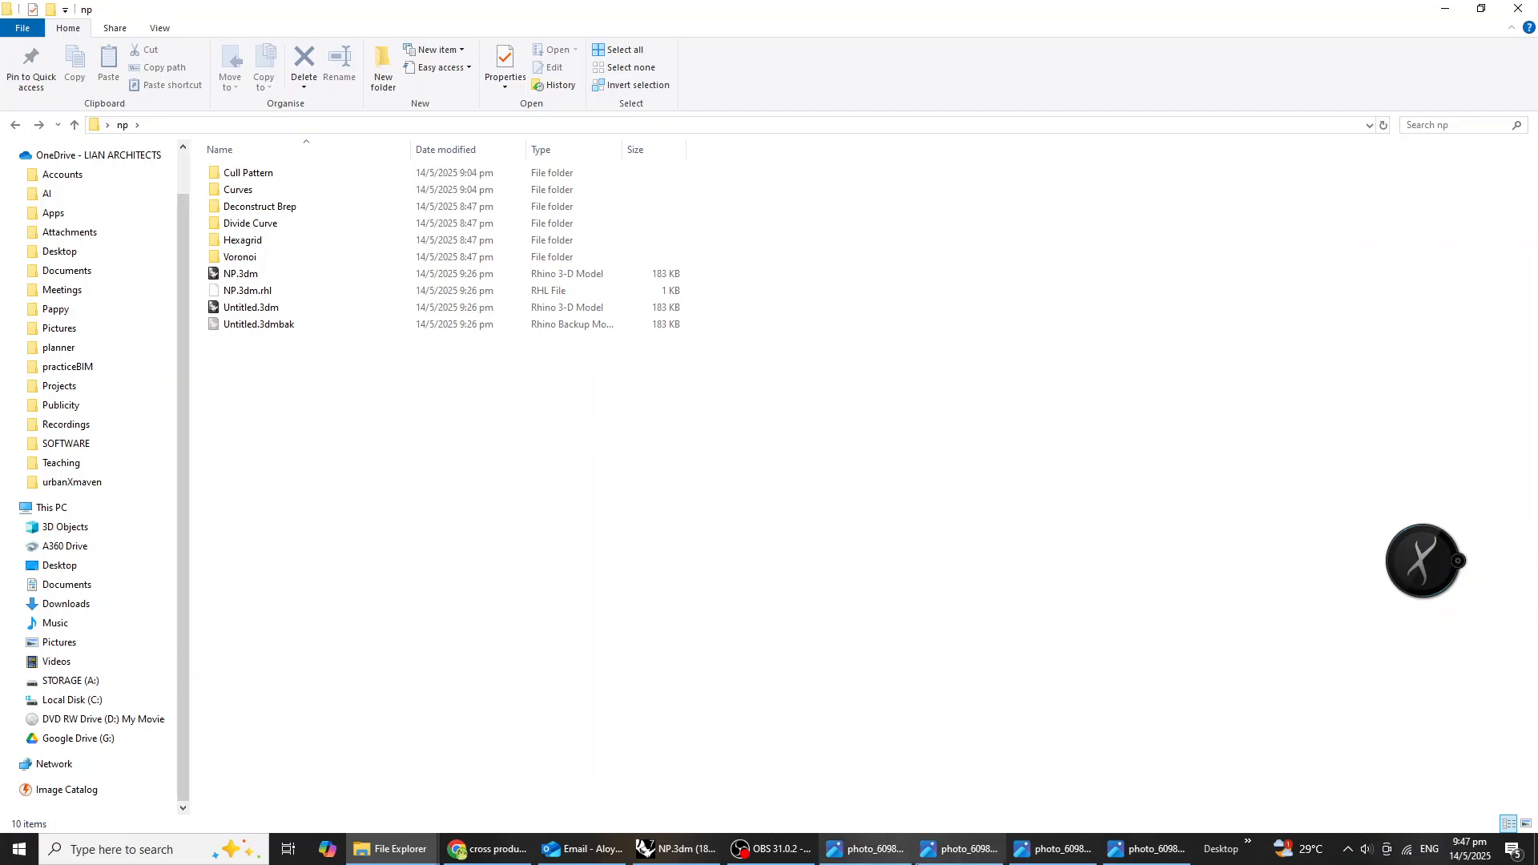
click(678, 855)
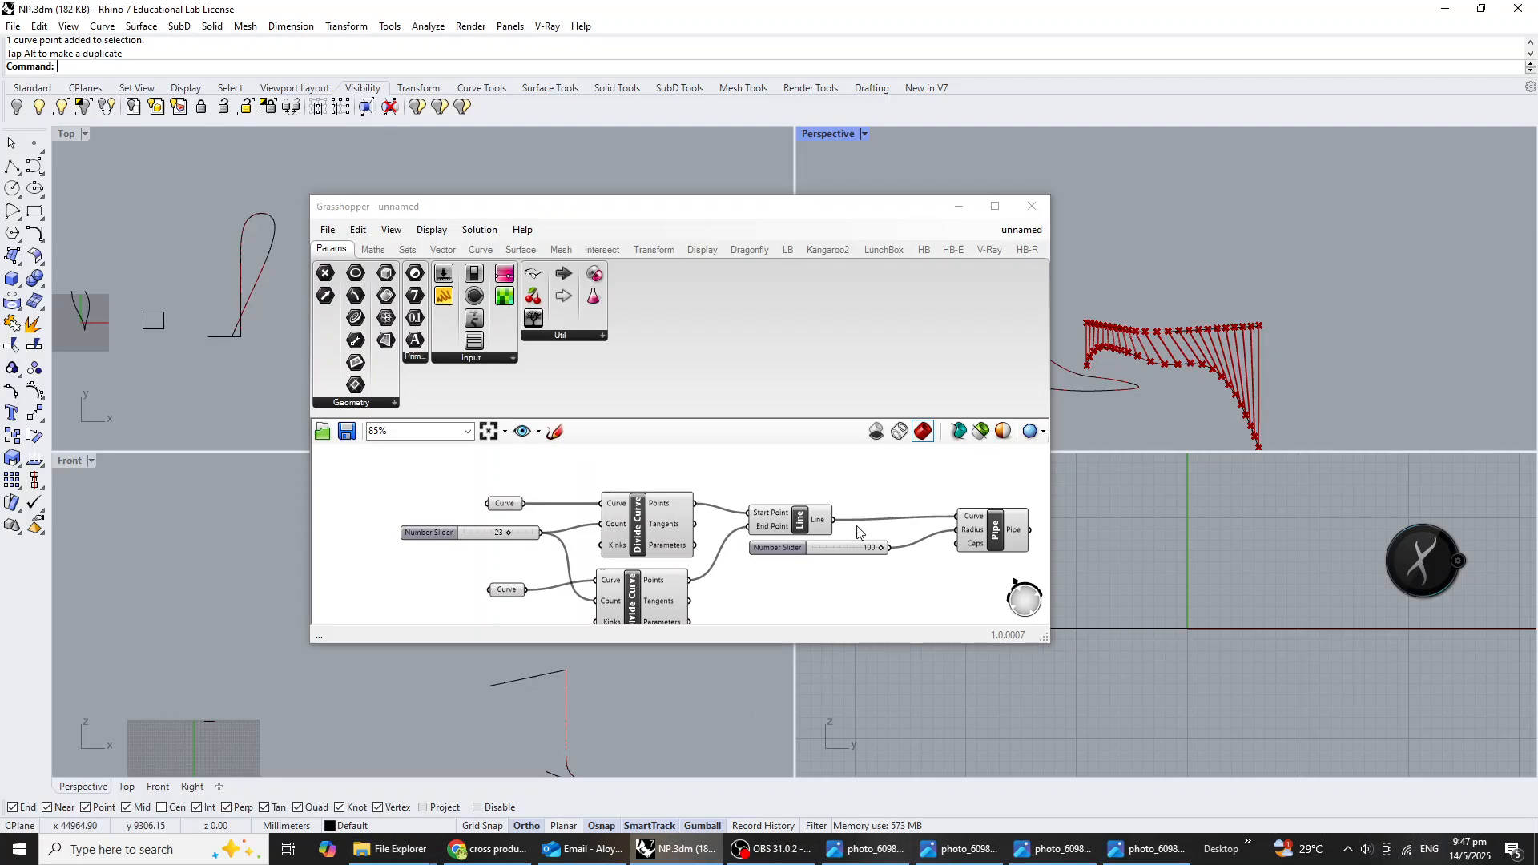
Group all components of the tube facade definition and name the group Divide Curve.
scroll(905, 609, down, 3)
drag(900, 614, 585, 512)
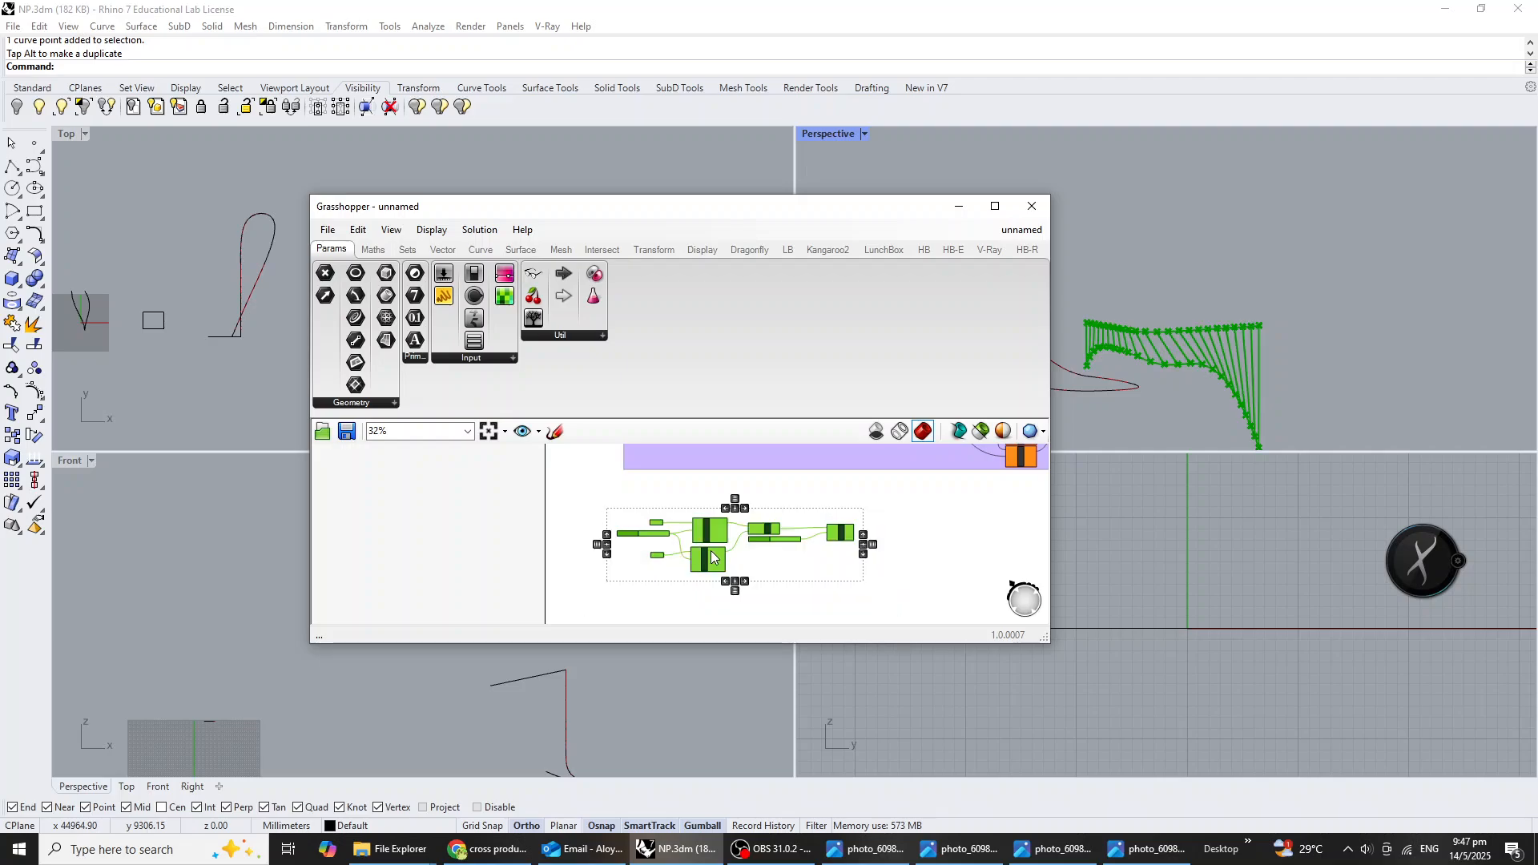
scroll(841, 547, up, 4)
right_click(738, 503)
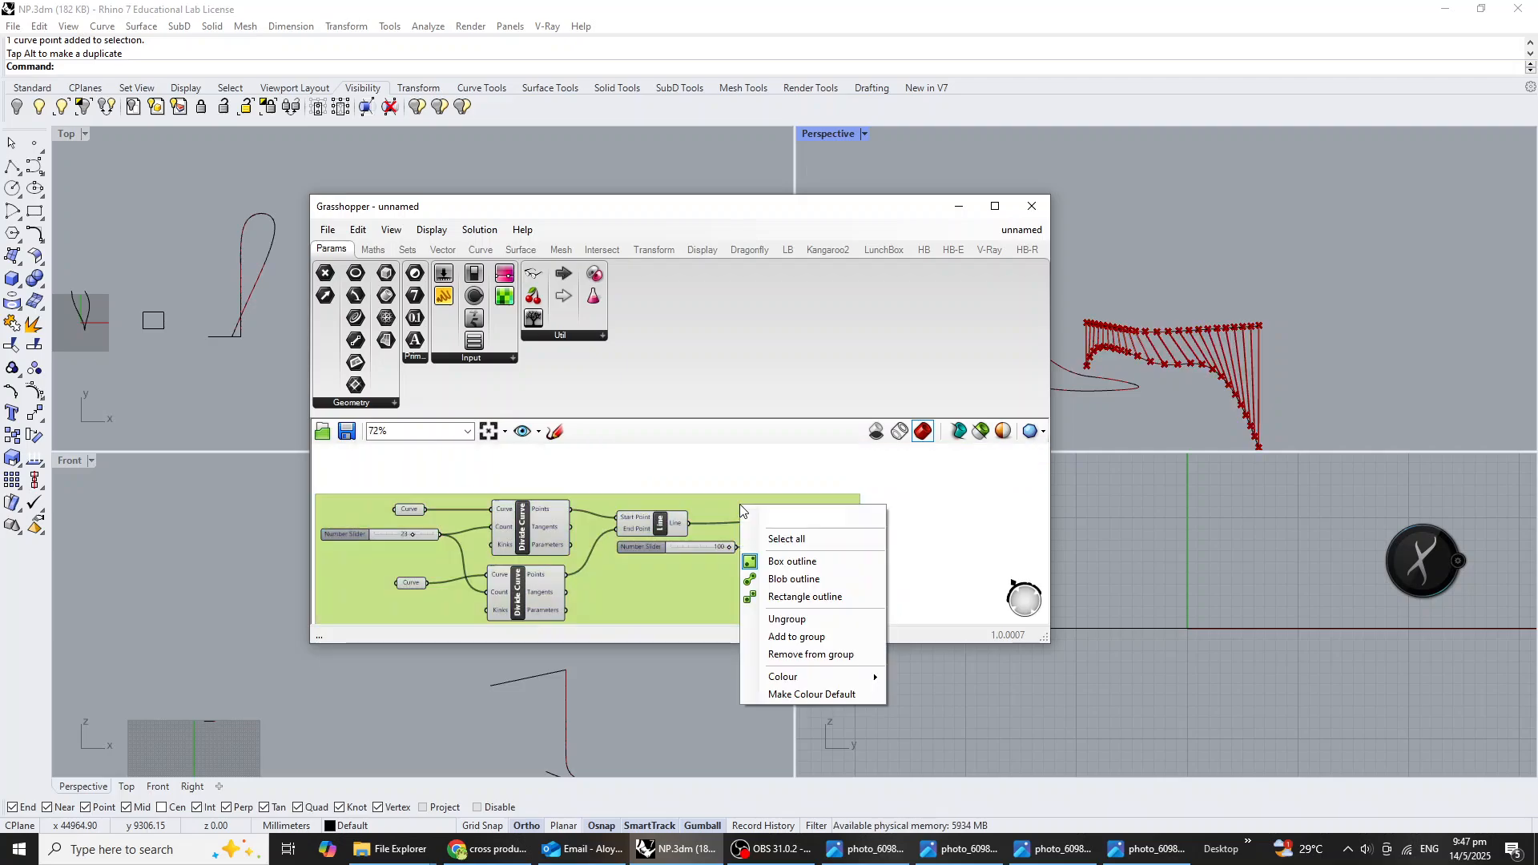
text(Divide Curve)
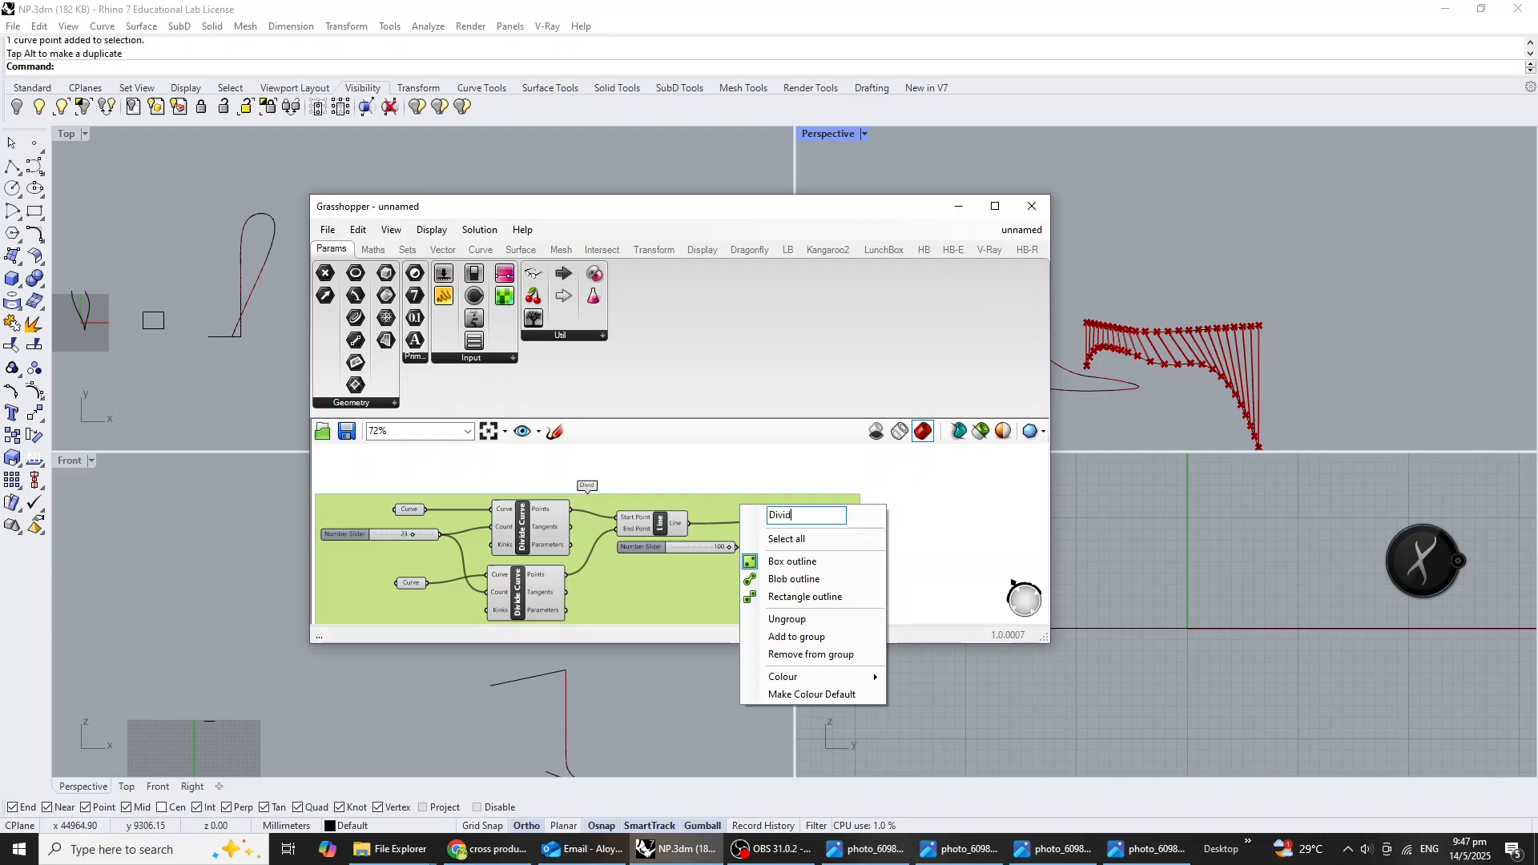
click(769, 462)
Move the Divide Curve group on the canvas to line up beneath the group above it.
right_drag(588, 562, 751, 566)
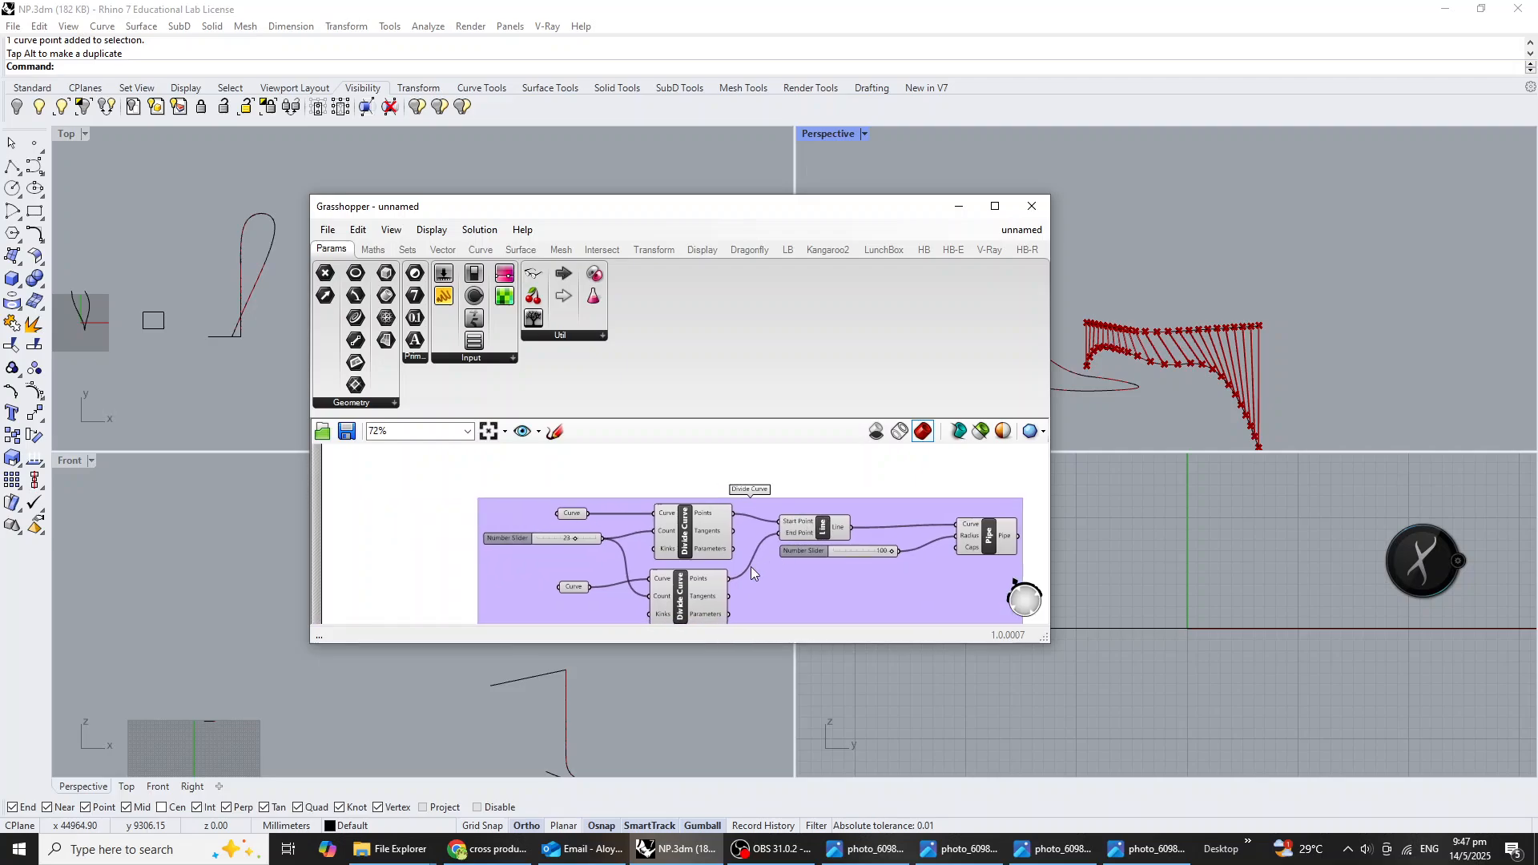
drag(751, 565, 861, 553)
scroll(769, 567, down, 3)
right_drag(768, 567, 653, 578)
drag(591, 582, 573, 578)
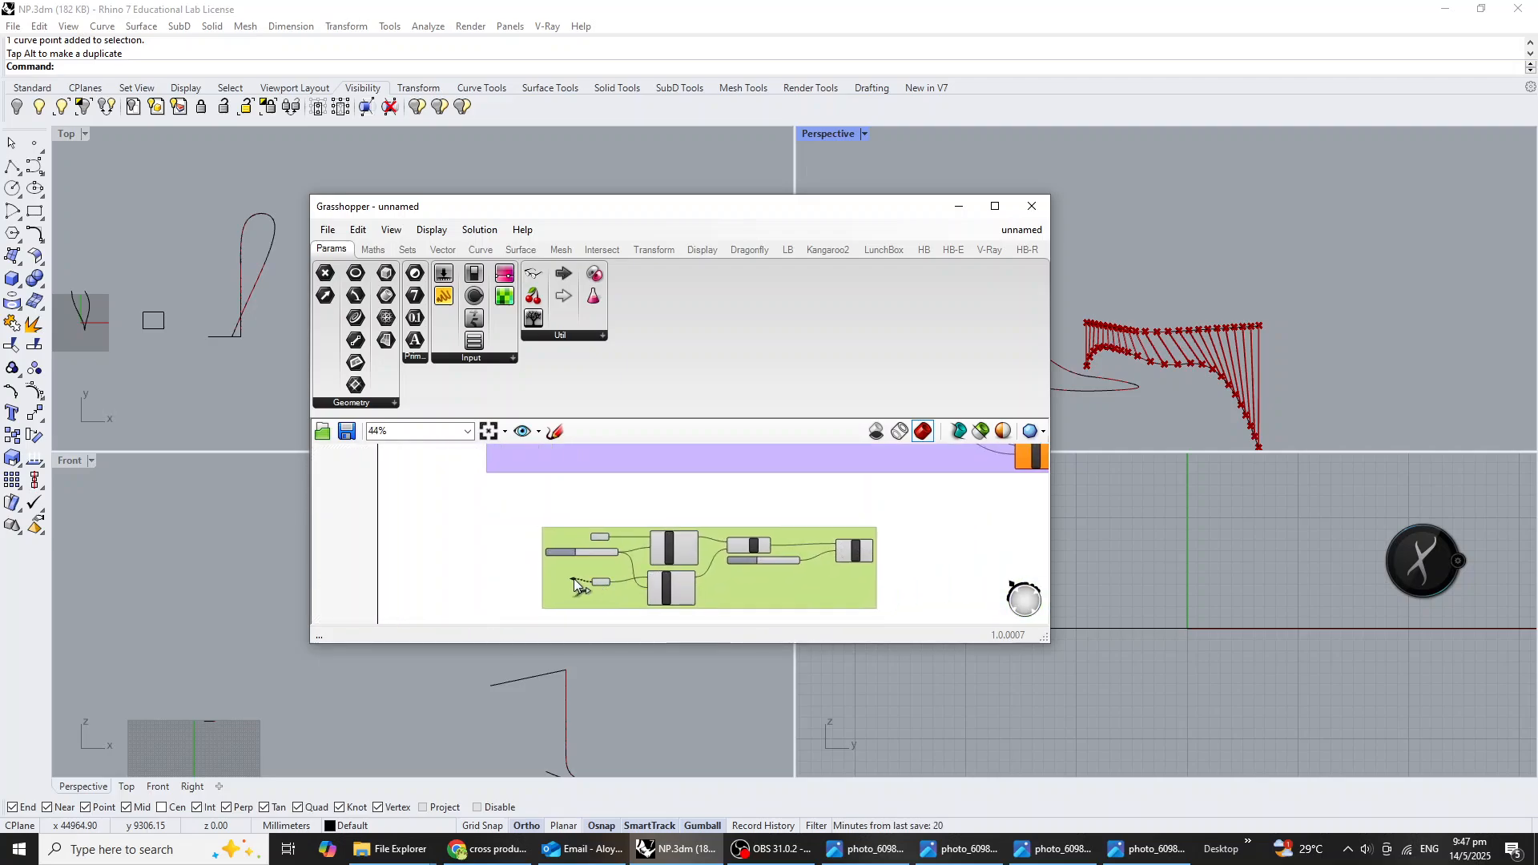
Disable the upper and lower Divide Curve components so the tube facade stops computing.
scroll(514, 562, up, 6)
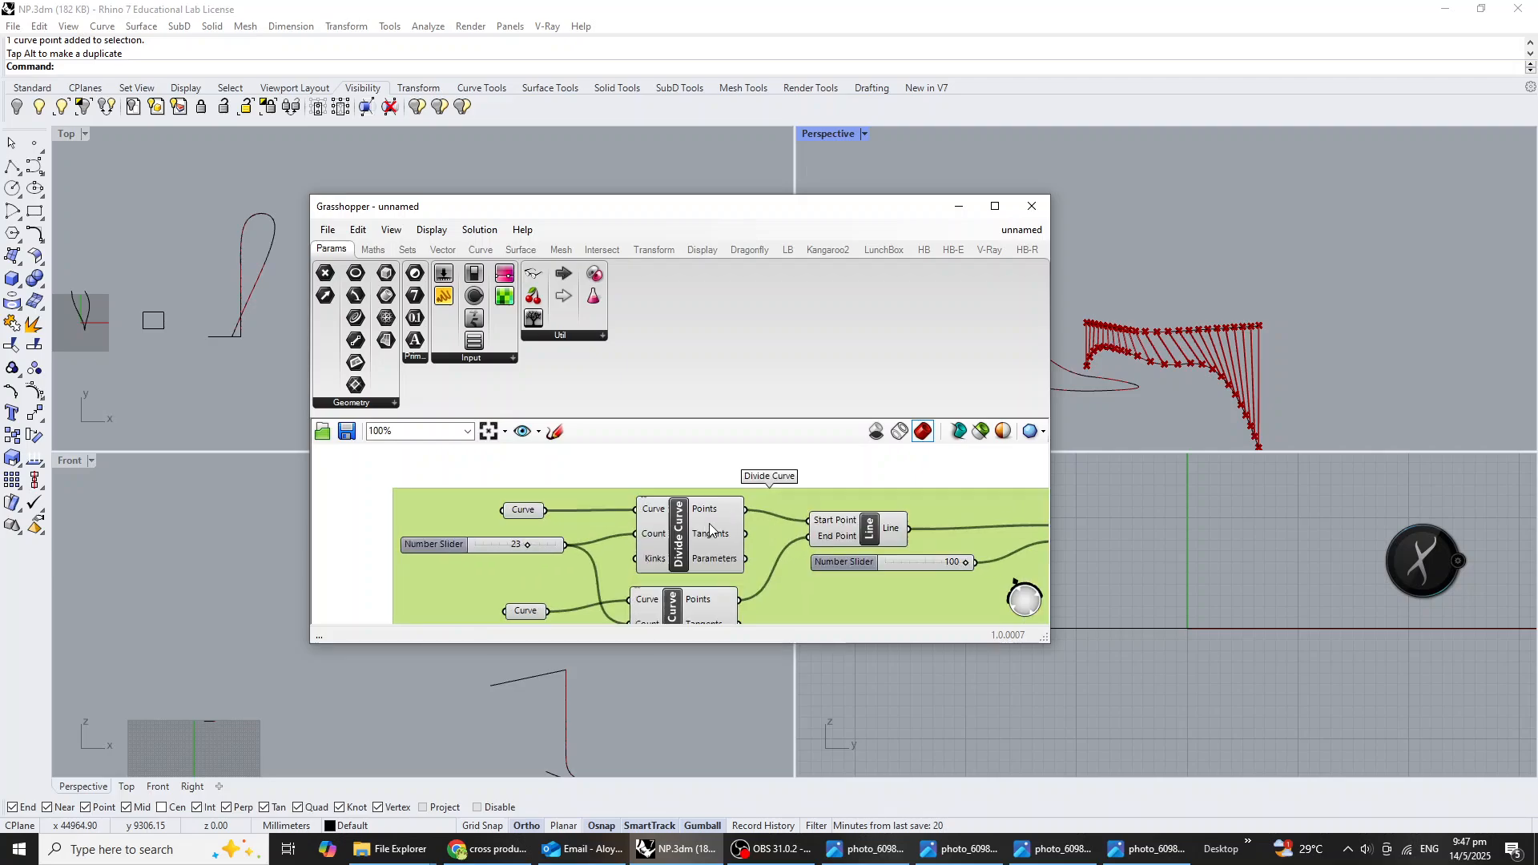
click(686, 541)
middle_click(681, 541)
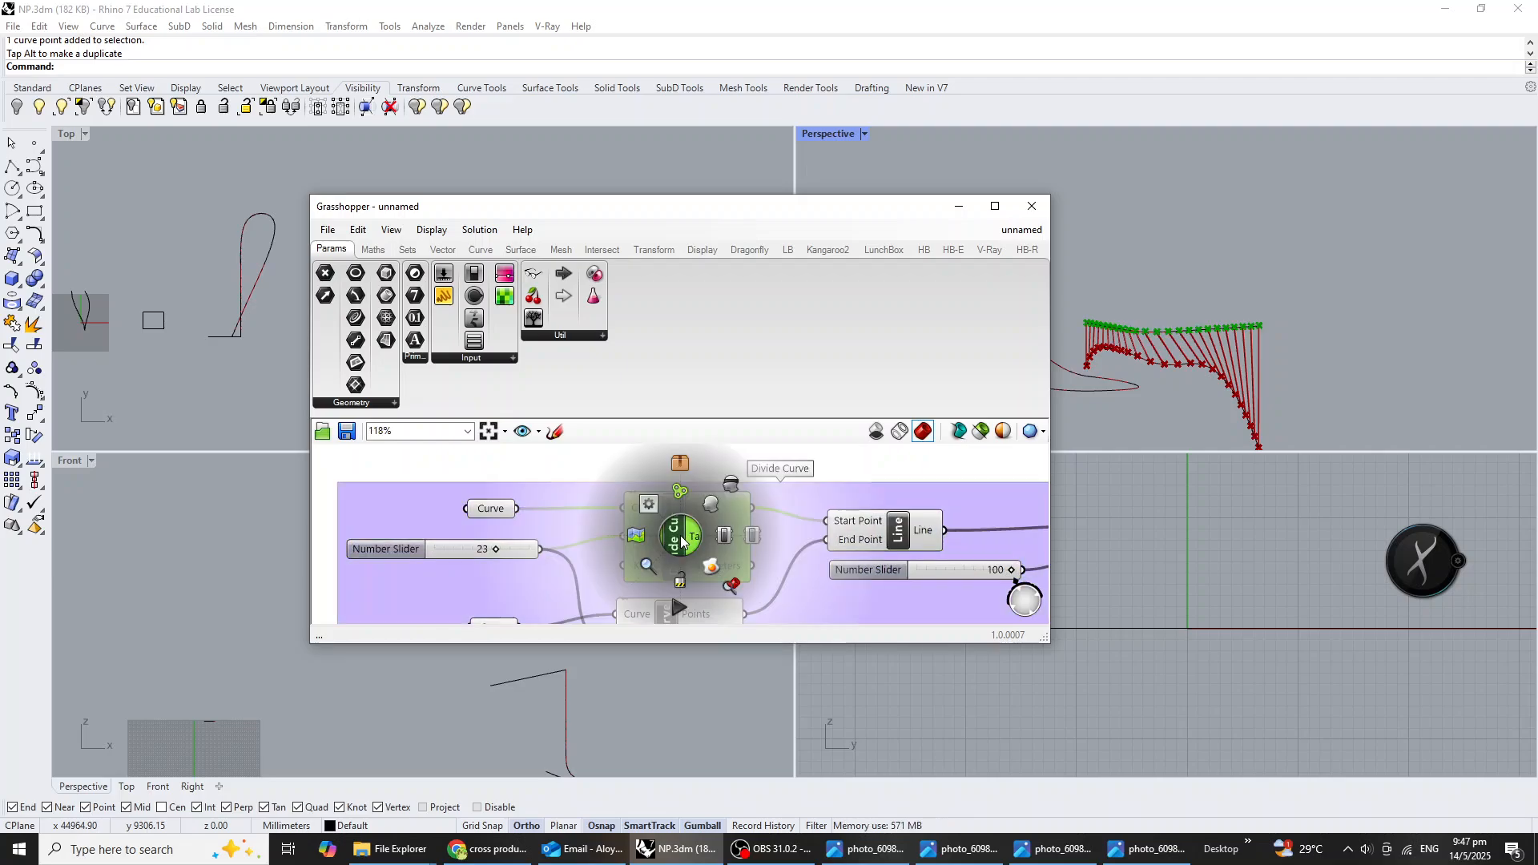
click(753, 535)
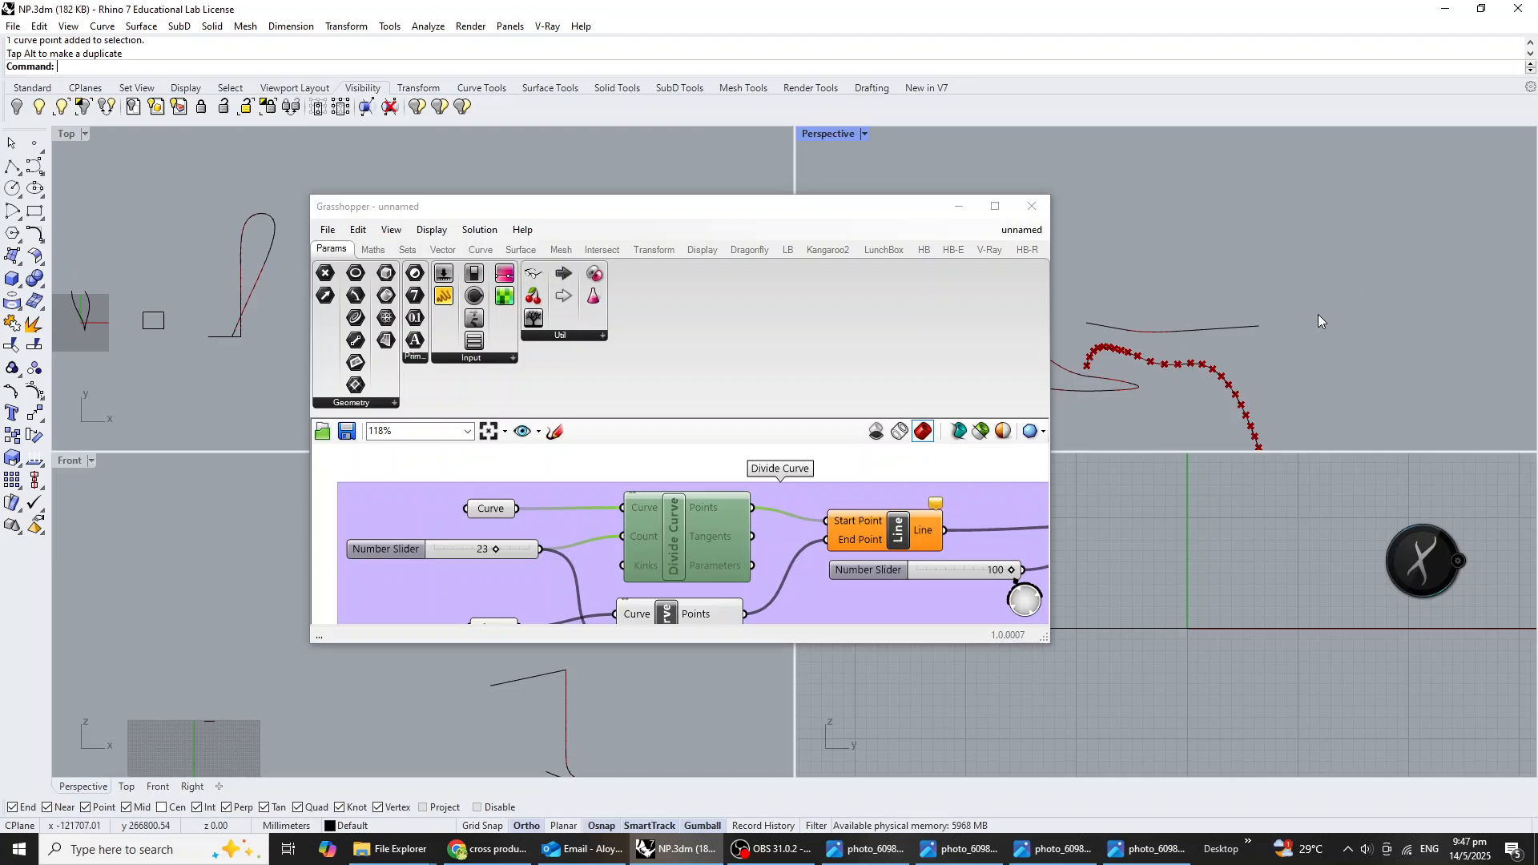
scroll(588, 536, down, 3)
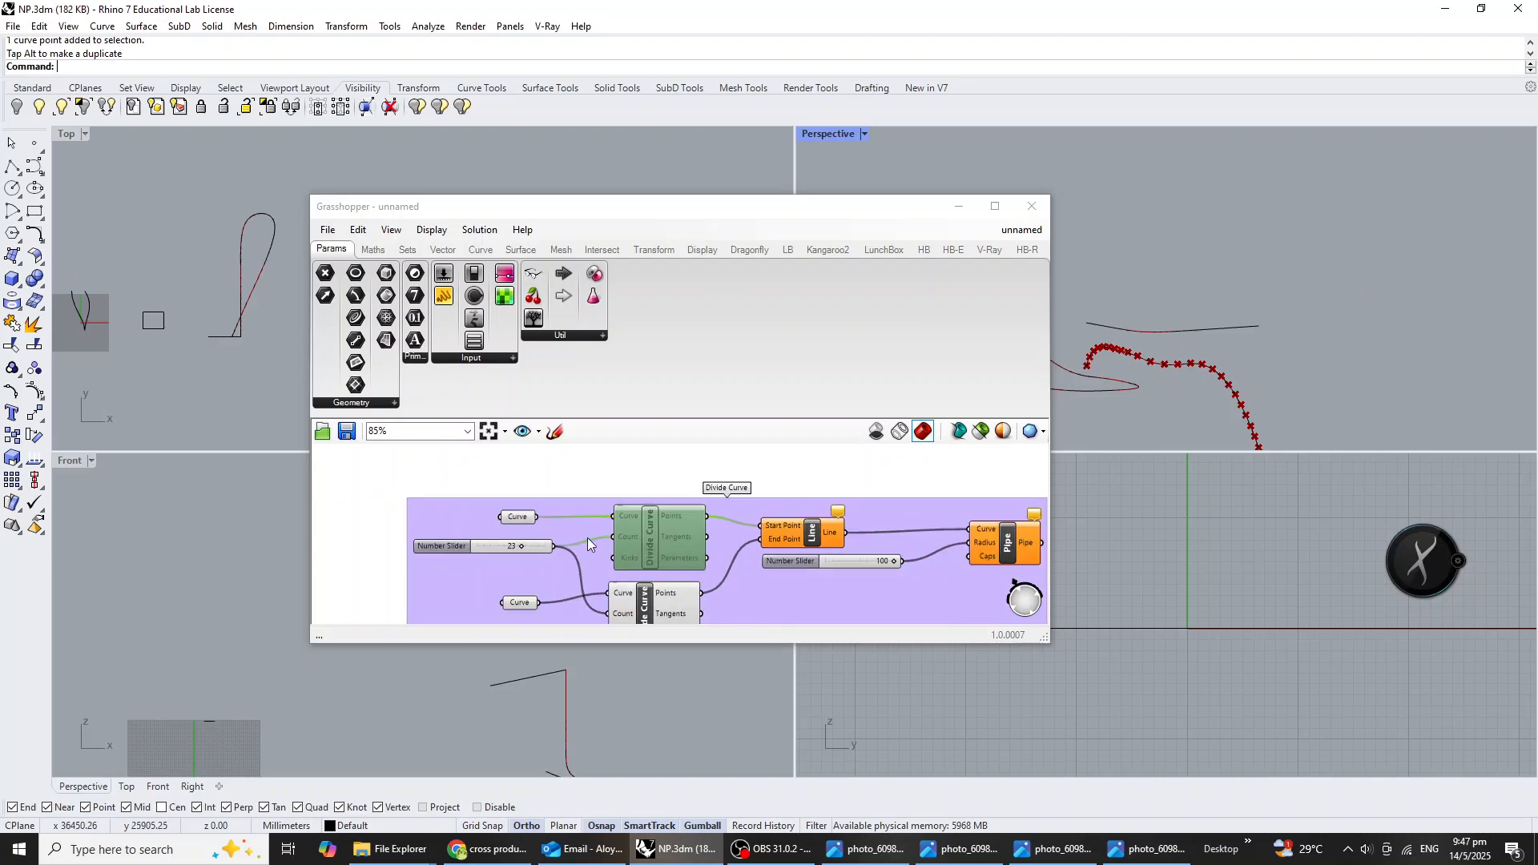
click(635, 600)
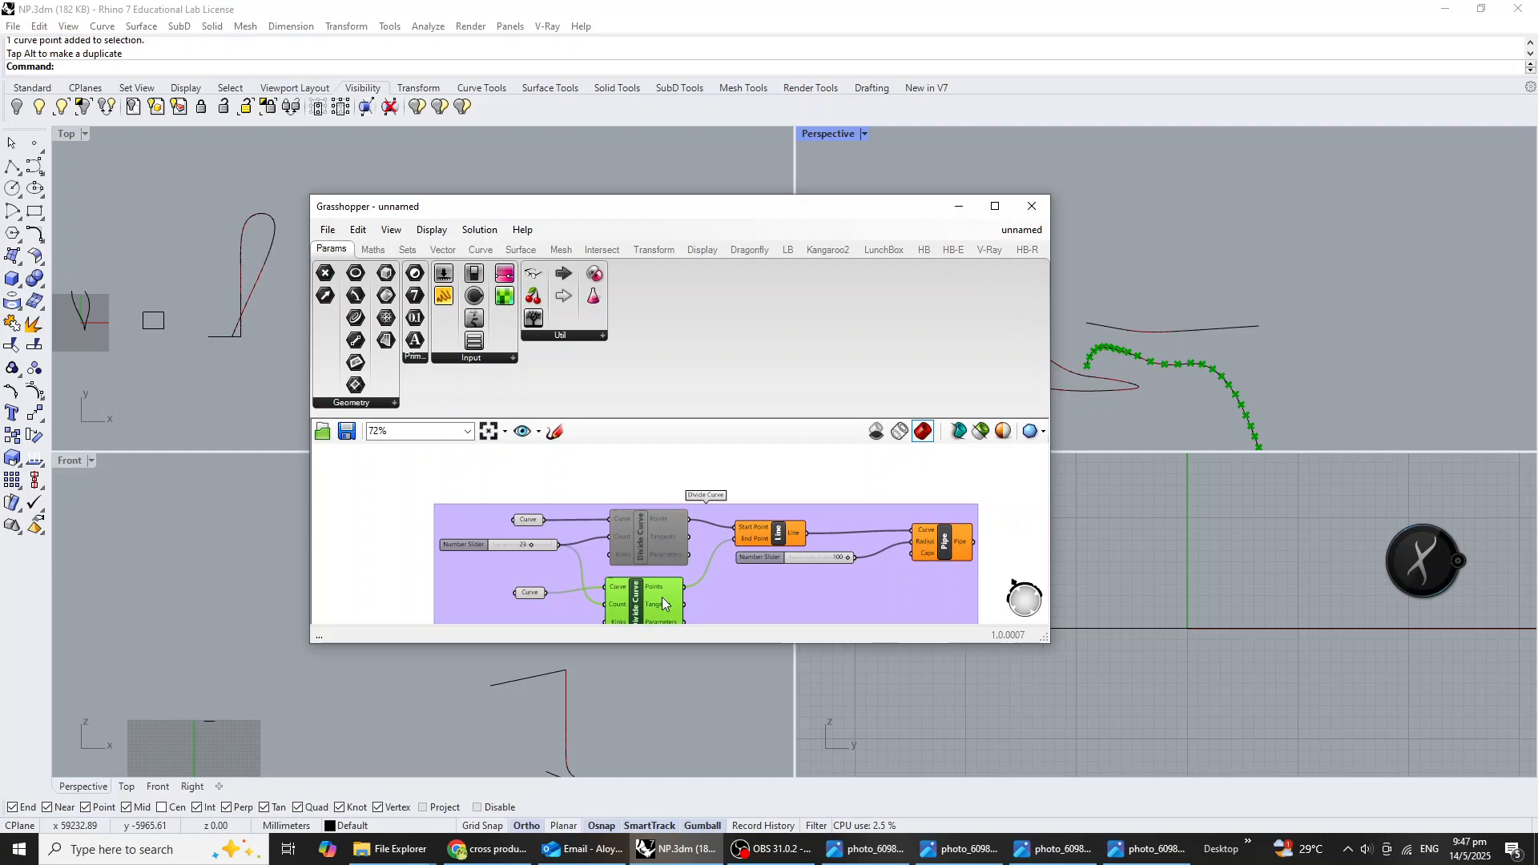
middle_click(643, 606)
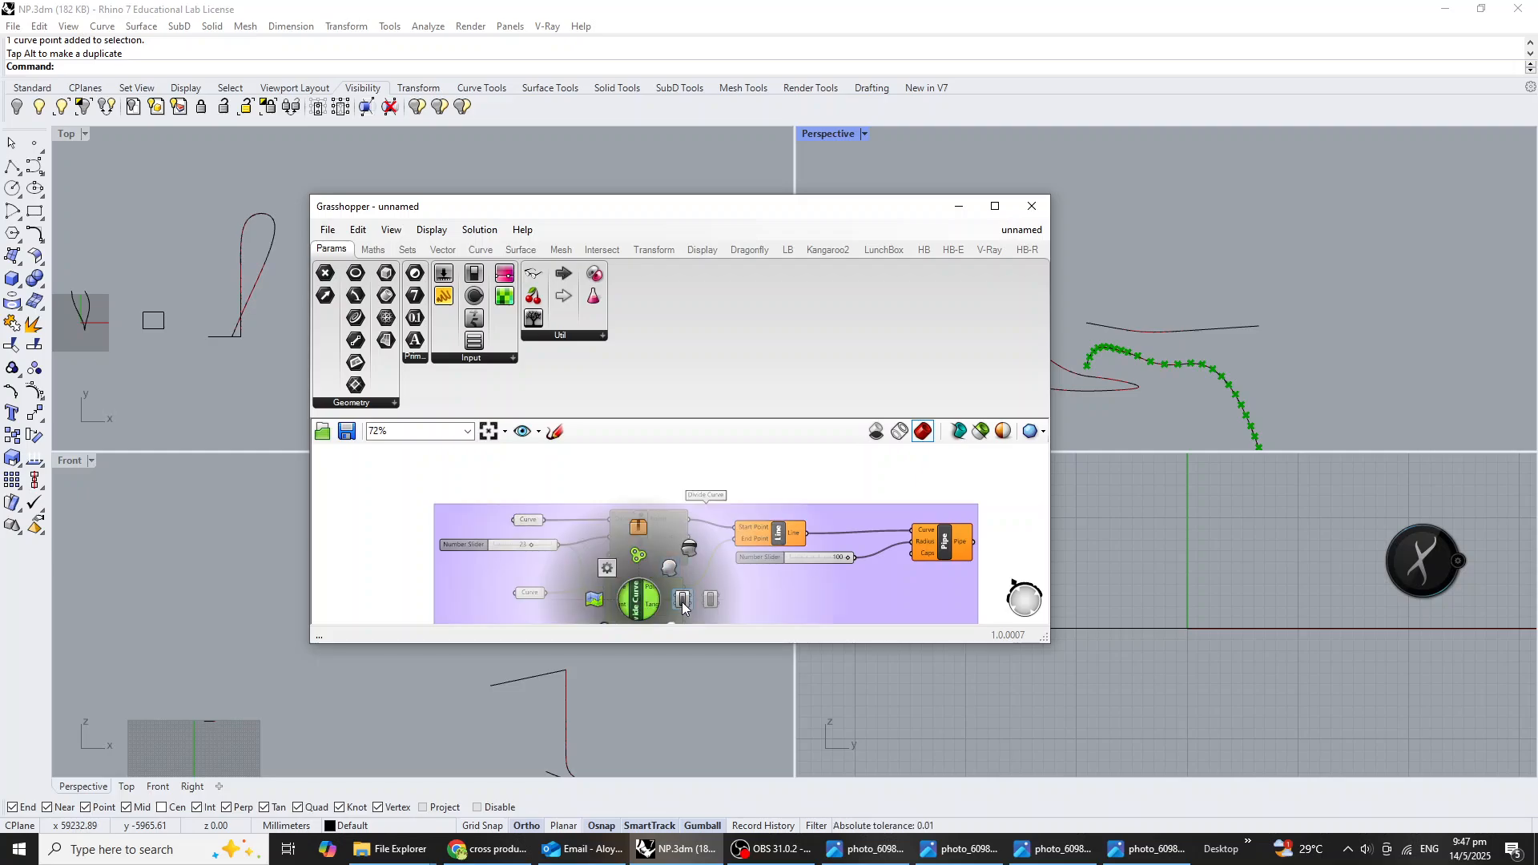
click(708, 599)
Save the Rhino model, and save the Grasshopper definition as NP in the np folder.
right_drag(1161, 309, 1333, 287)
key(ctrl+s)
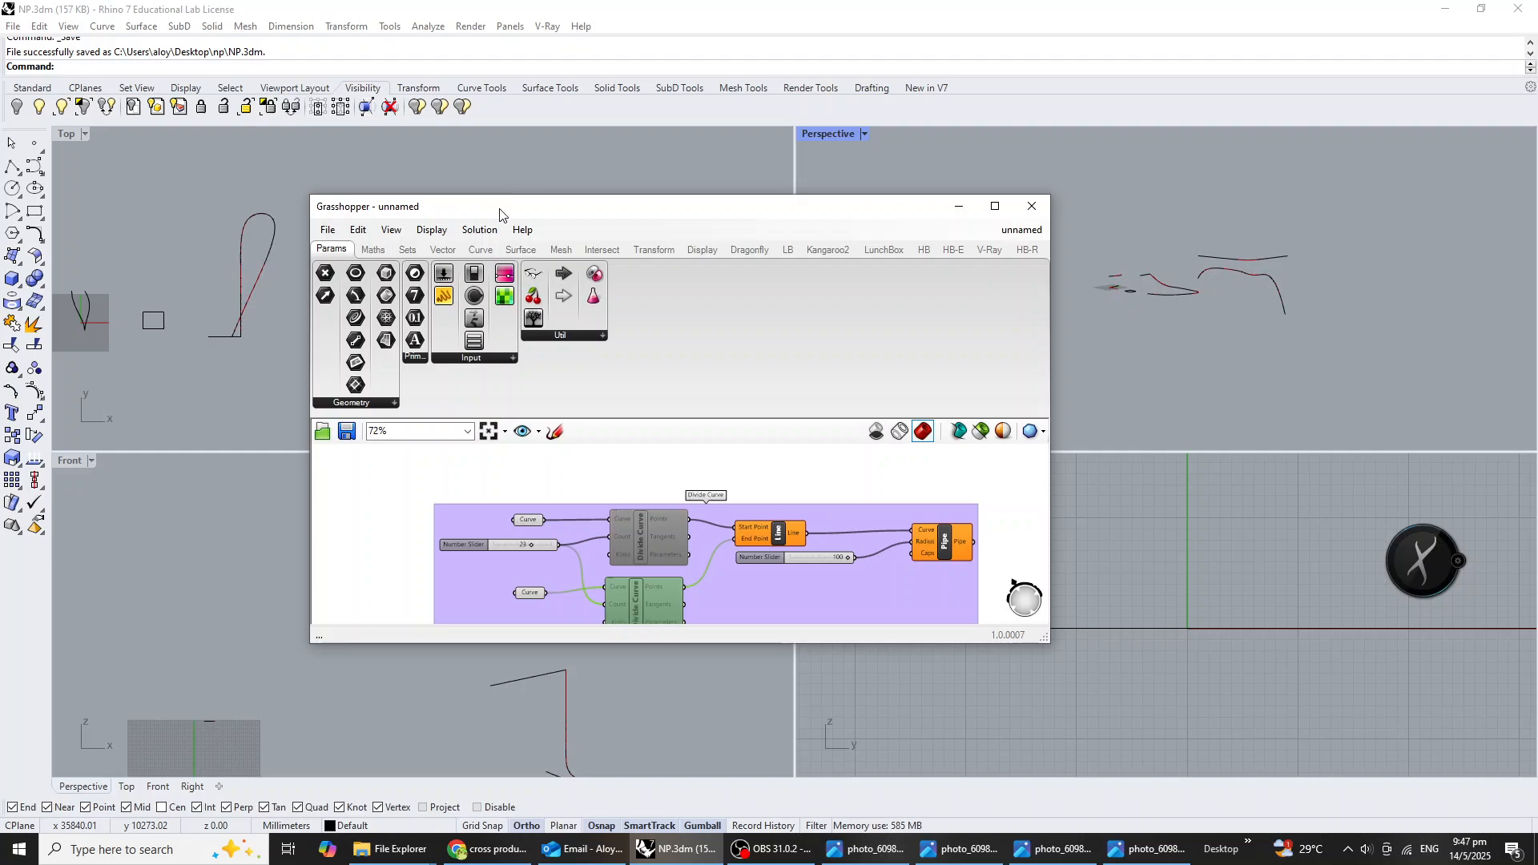
key(ctrl+s)
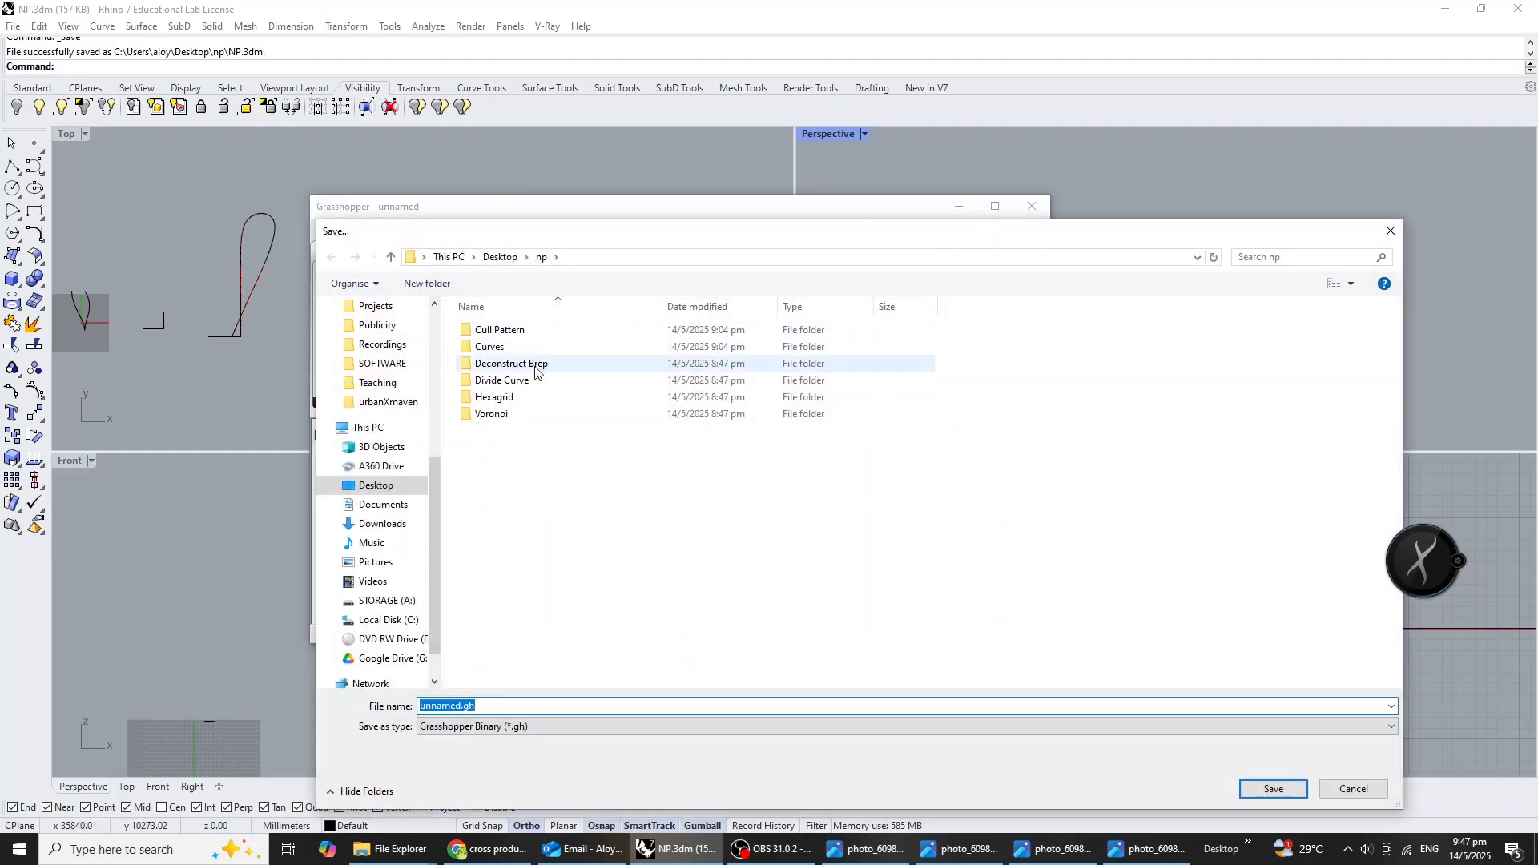
text(Np)
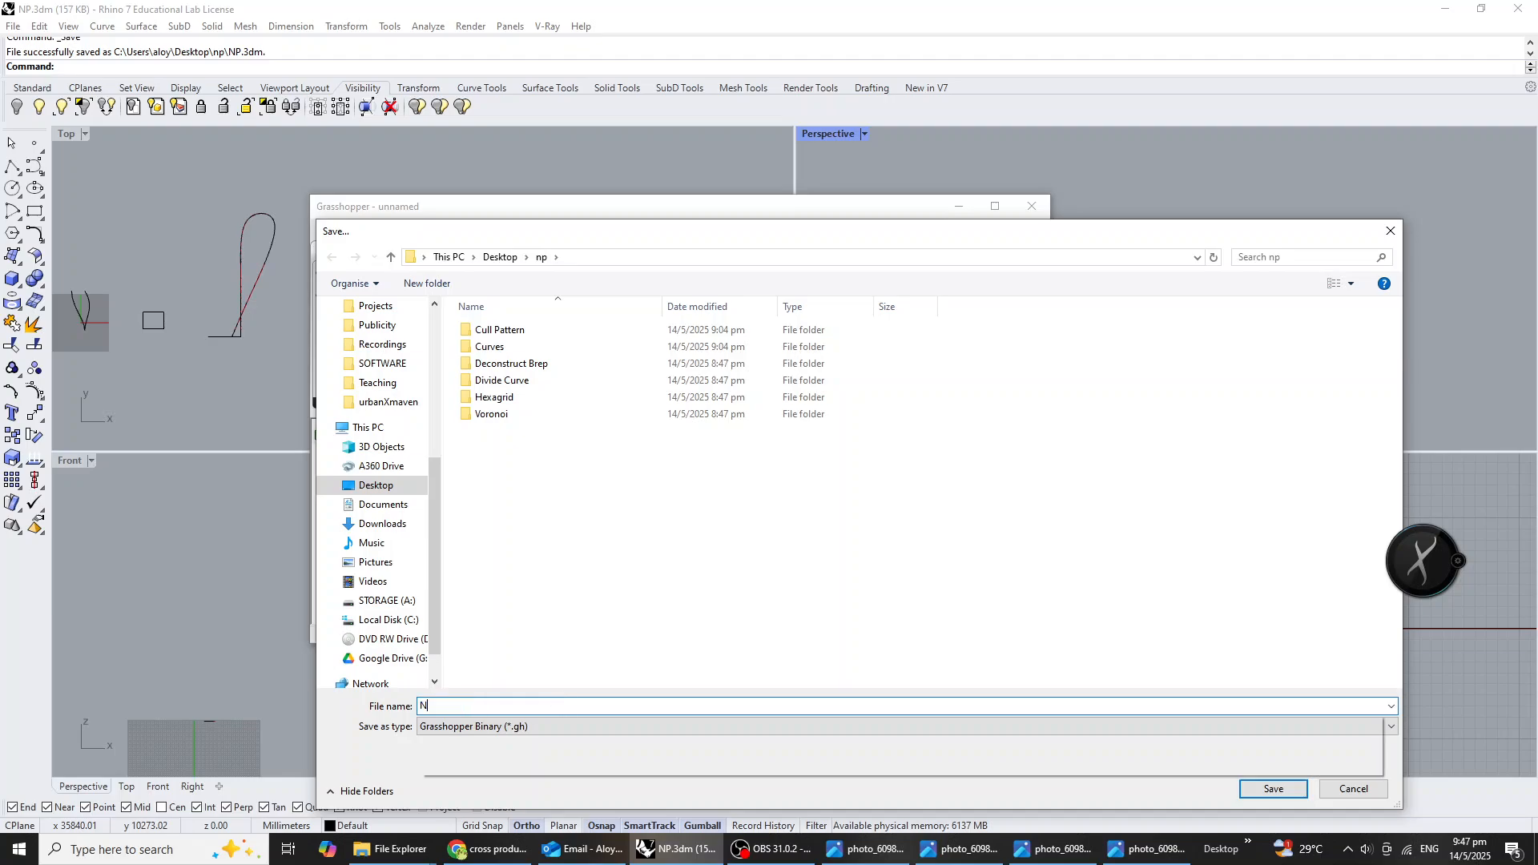
key(Return)
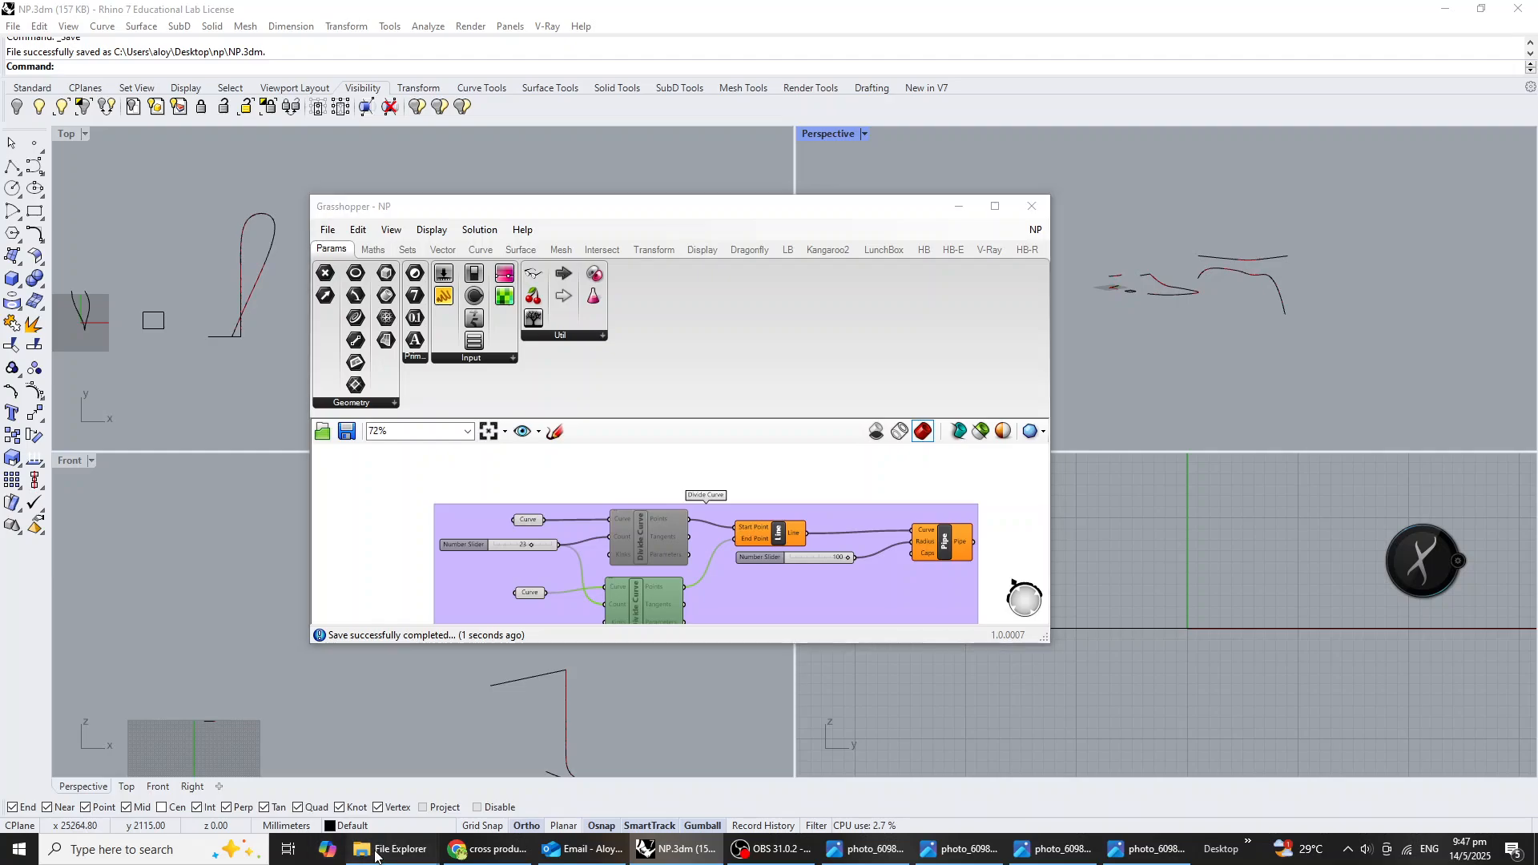
Switch to File Explorer, open the Hexagrid folder and view its two reference photos.
mouse_move(391, 848)
click(504, 808)
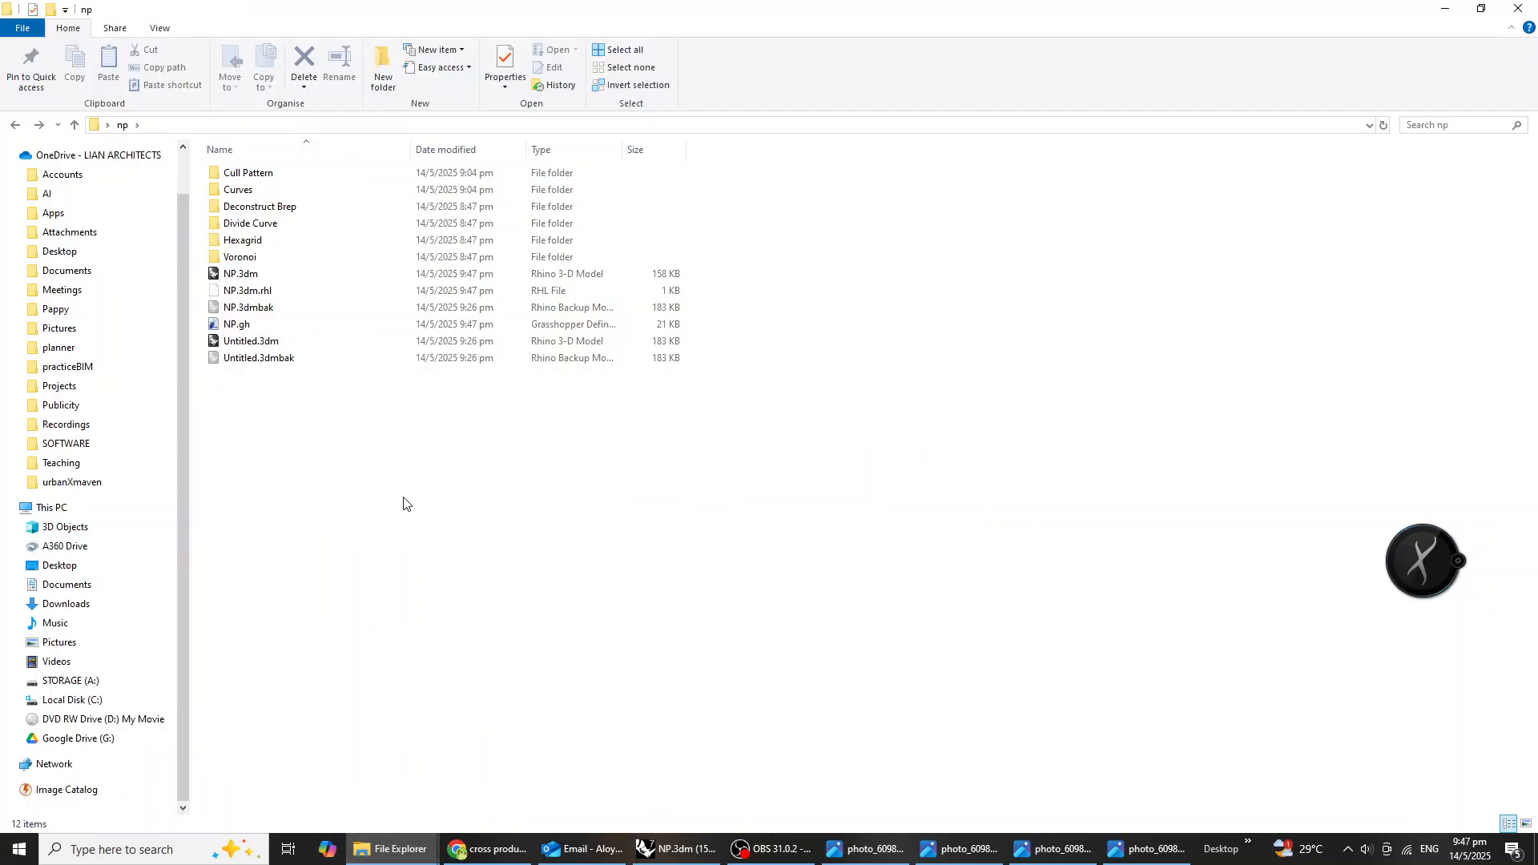
double_click(246, 249)
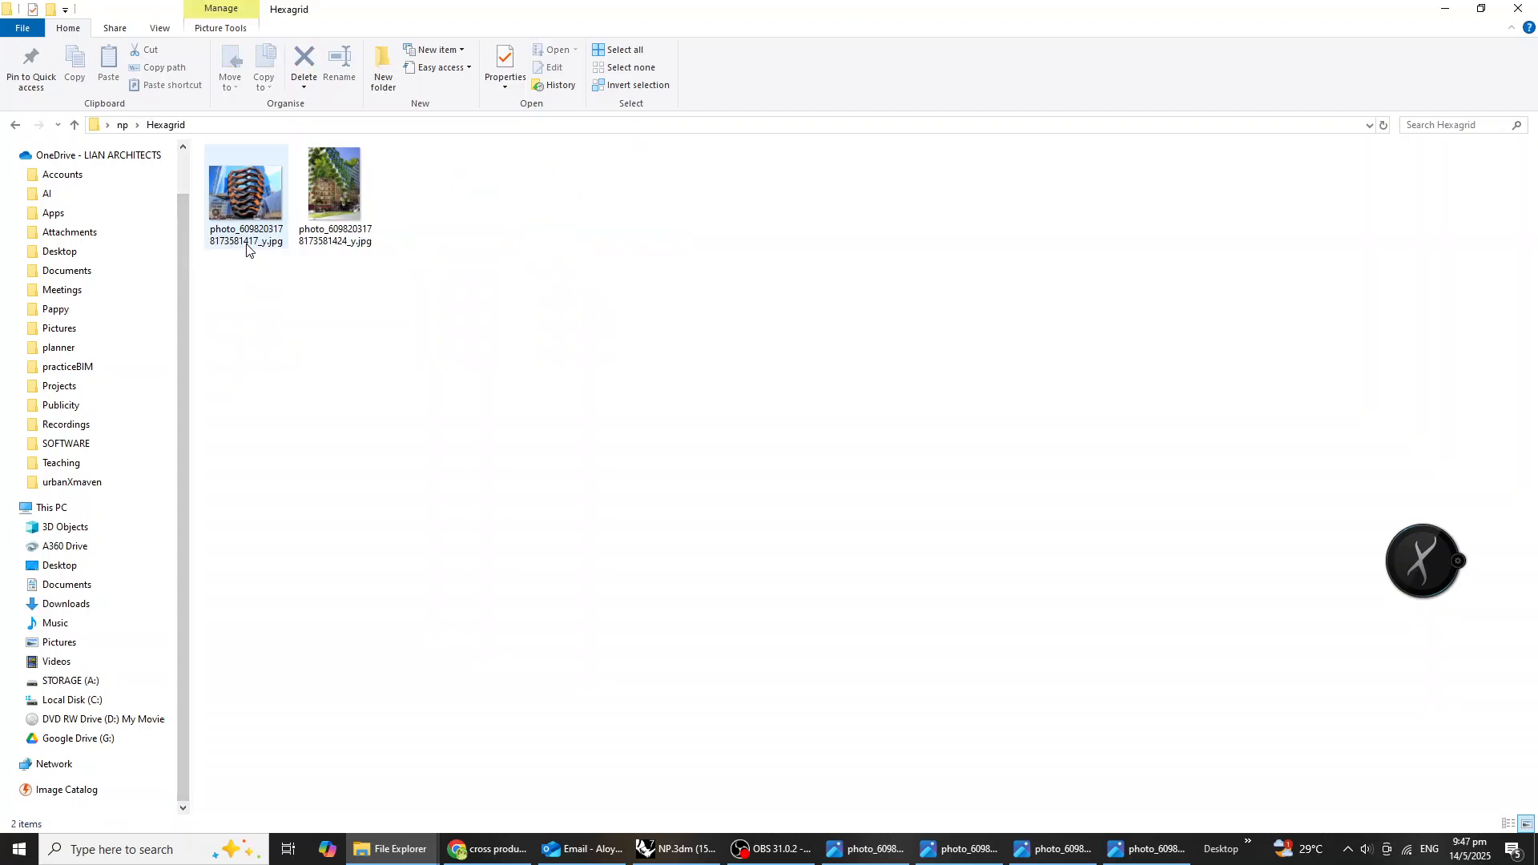
double_click(237, 202)
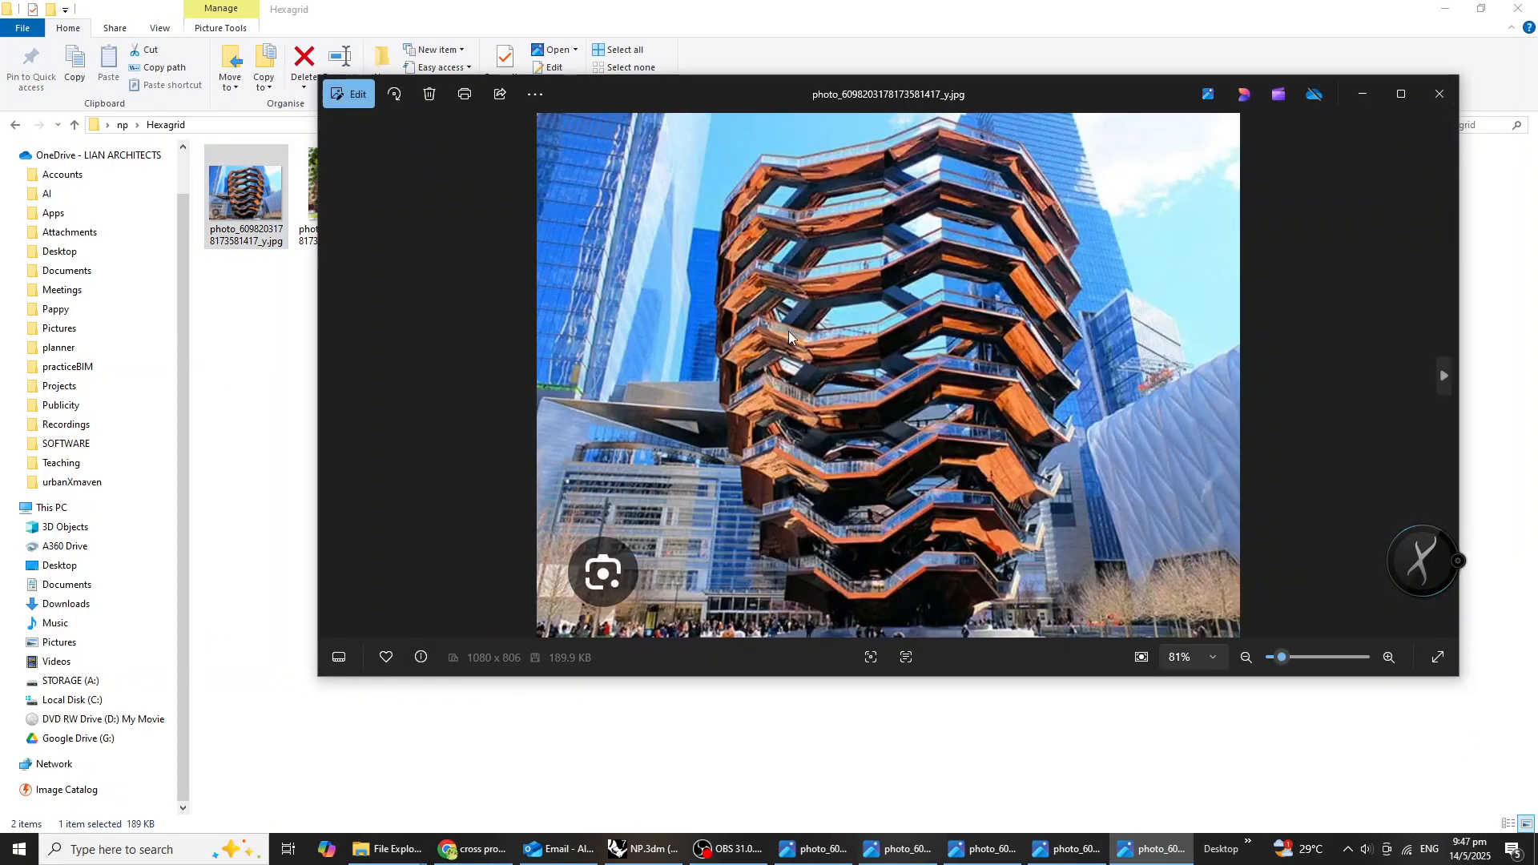
click(222, 402)
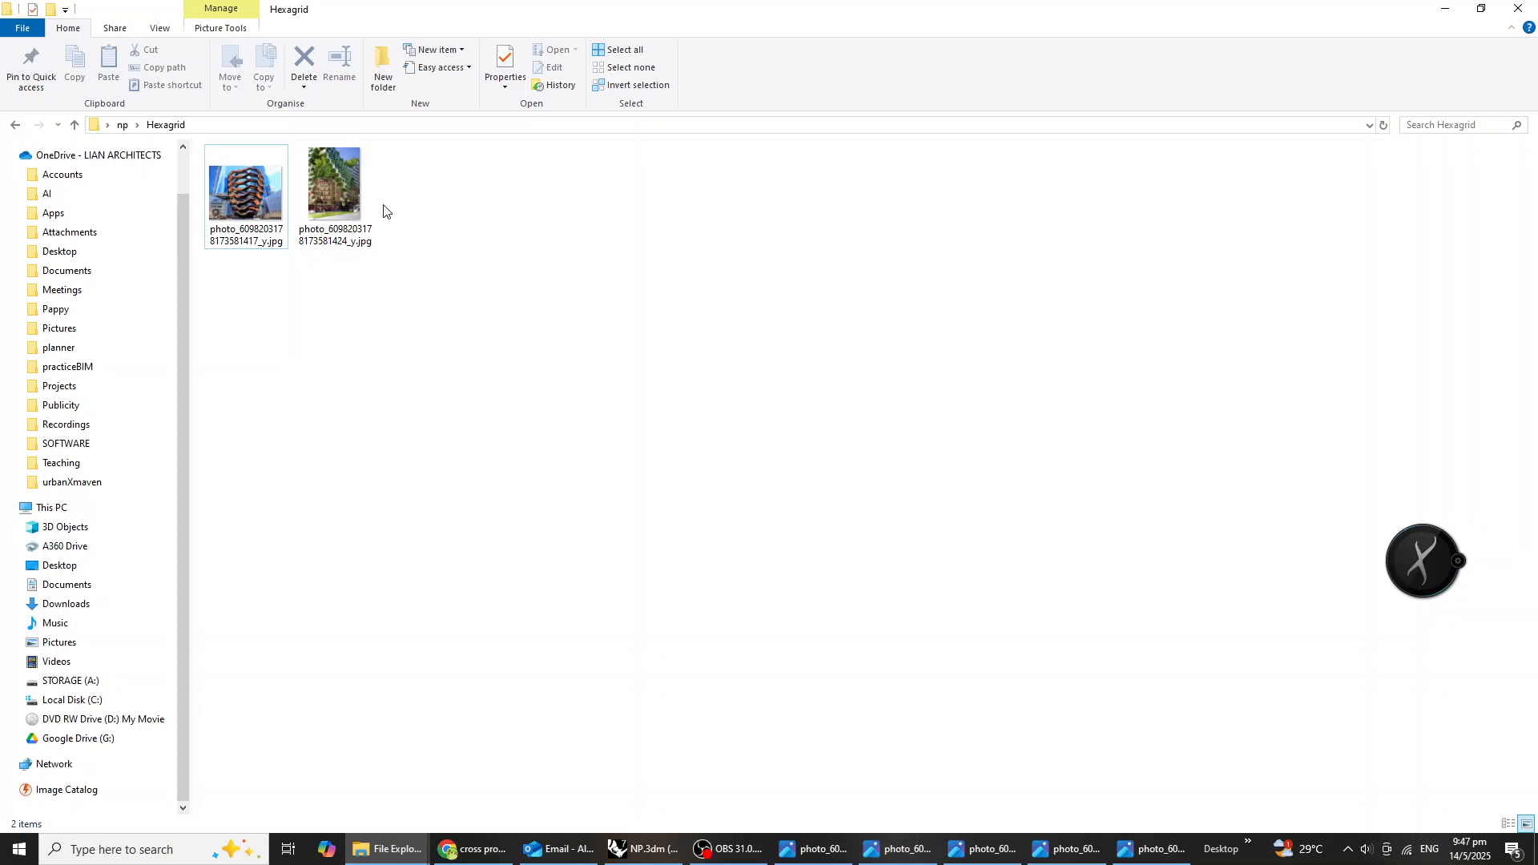
click(366, 198)
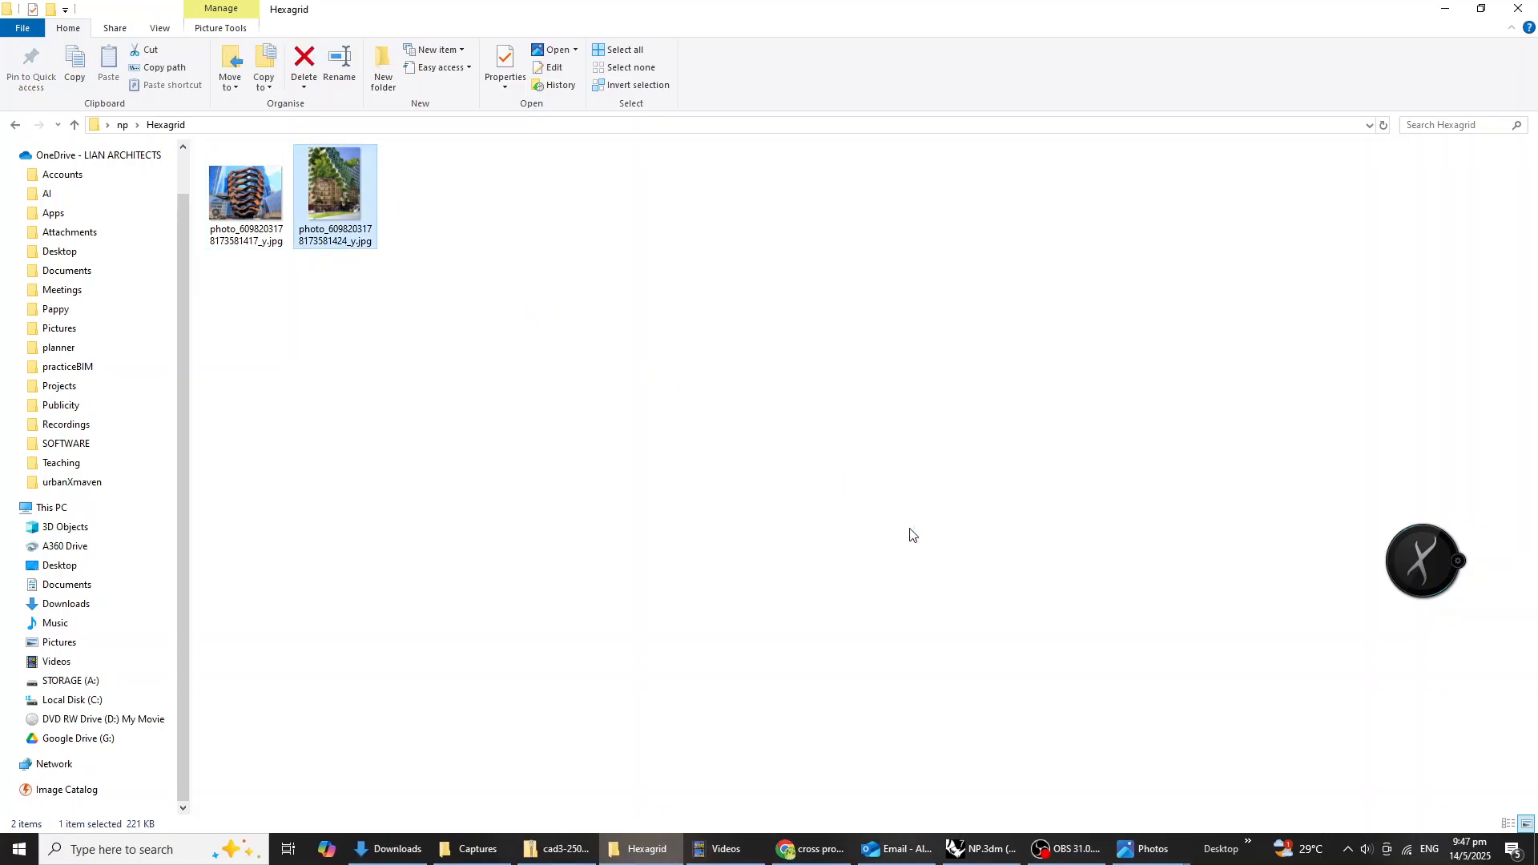
mouse_move(1147, 849)
click(1459, 777)
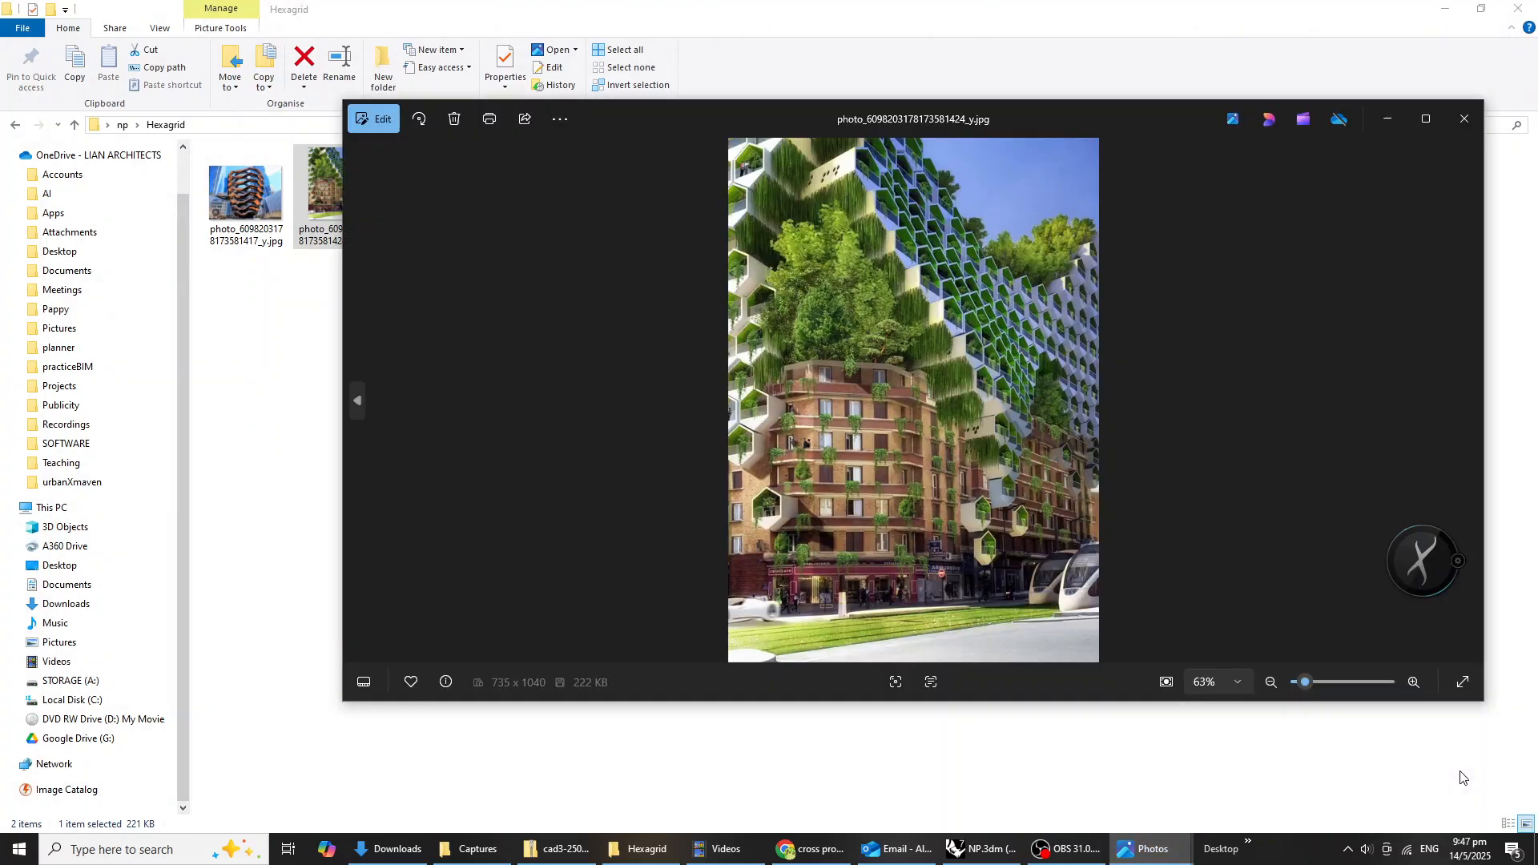
click(300, 350)
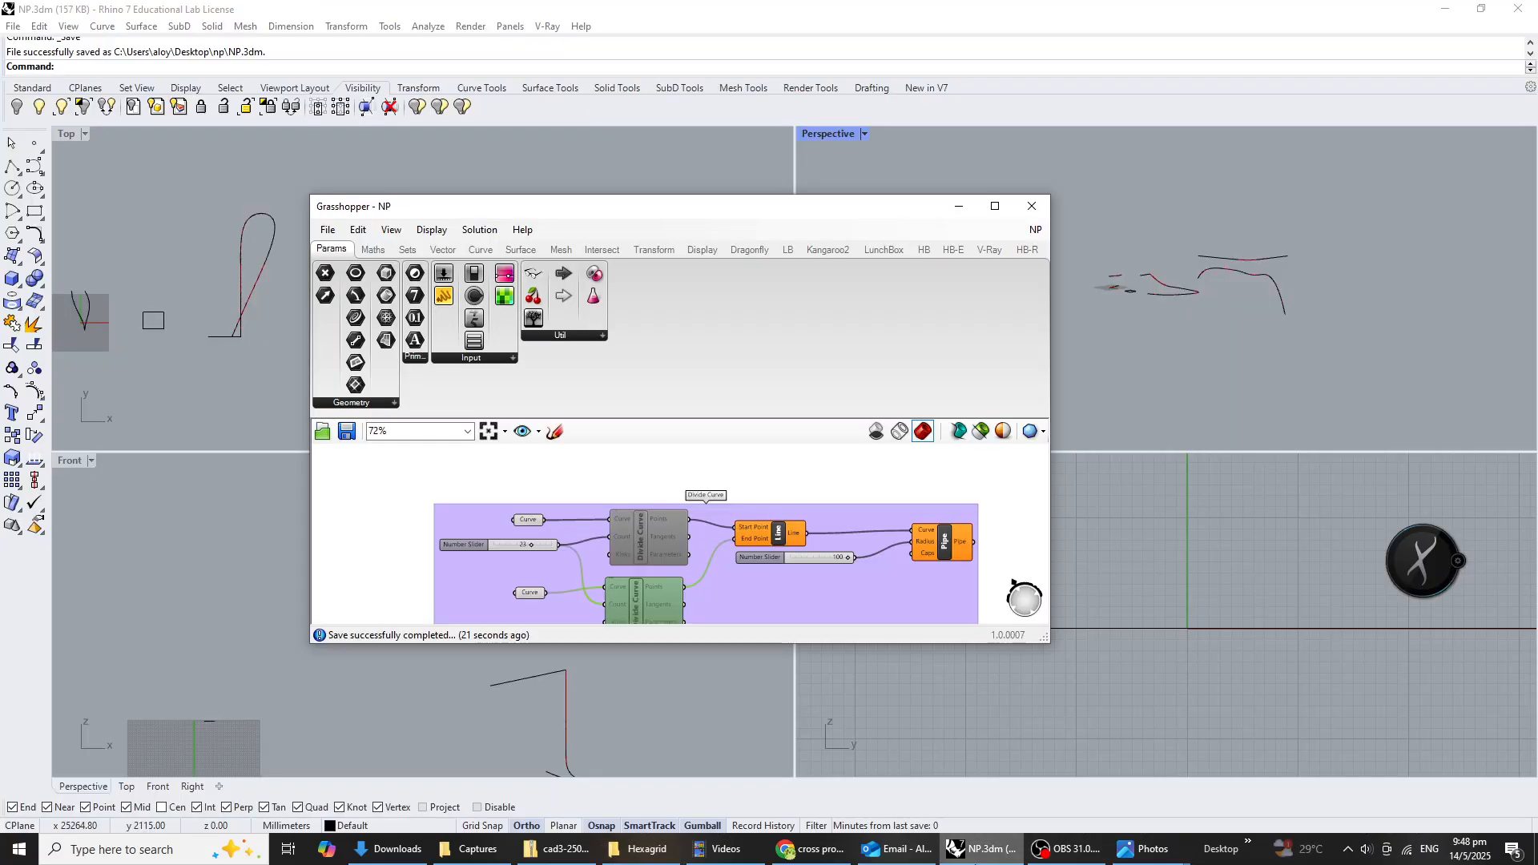
Switch back to Rhino and move the Grasshopper window clear of the Top viewport, leaving empty canvas beneath the Divide Curve group.
click(981, 849)
scroll(579, 488, down, 5)
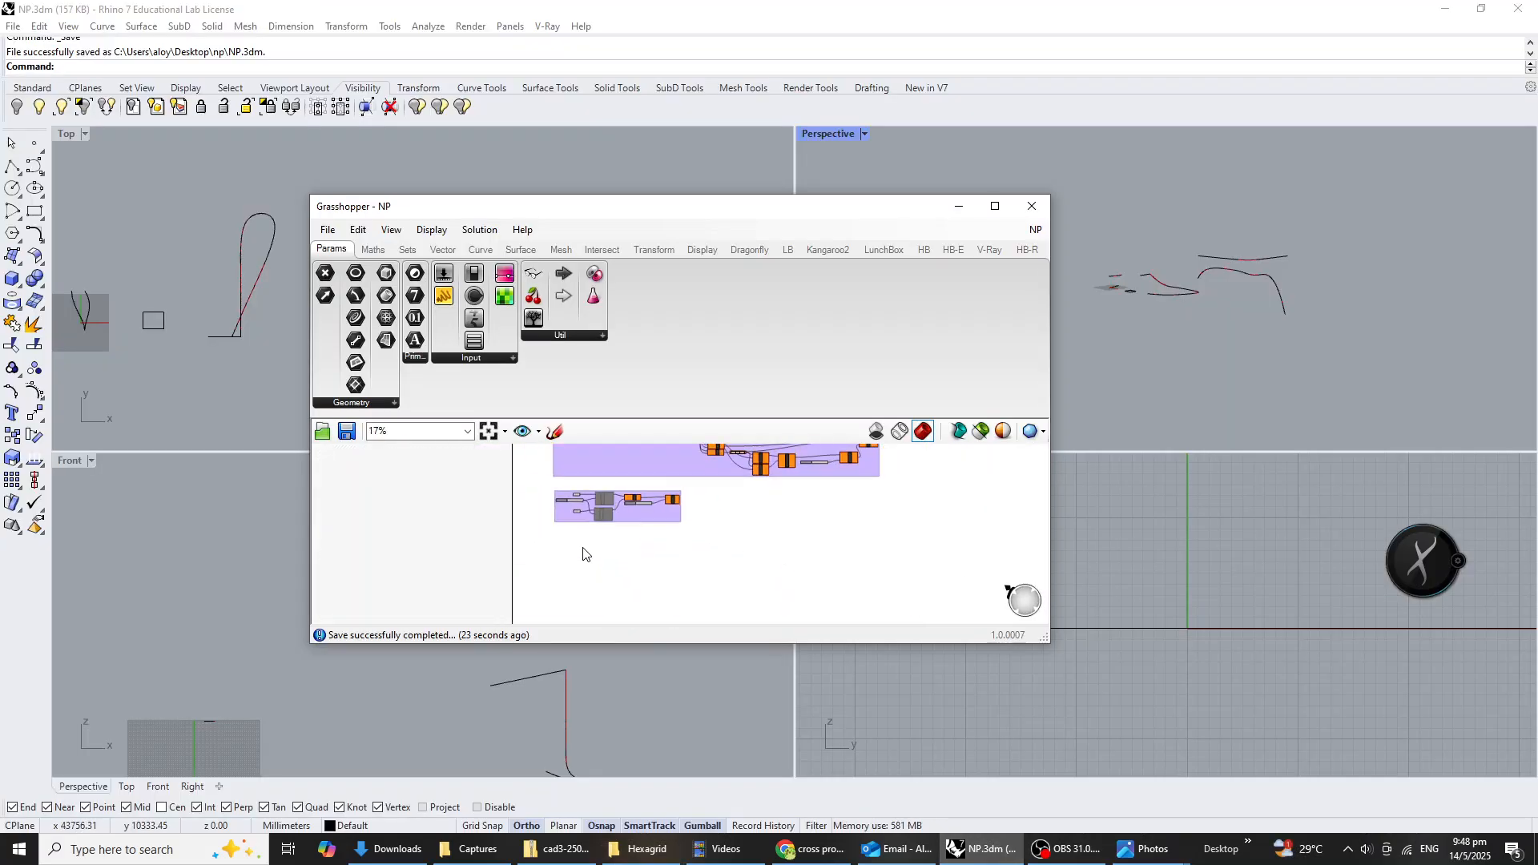
drag(817, 194, 762, 308)
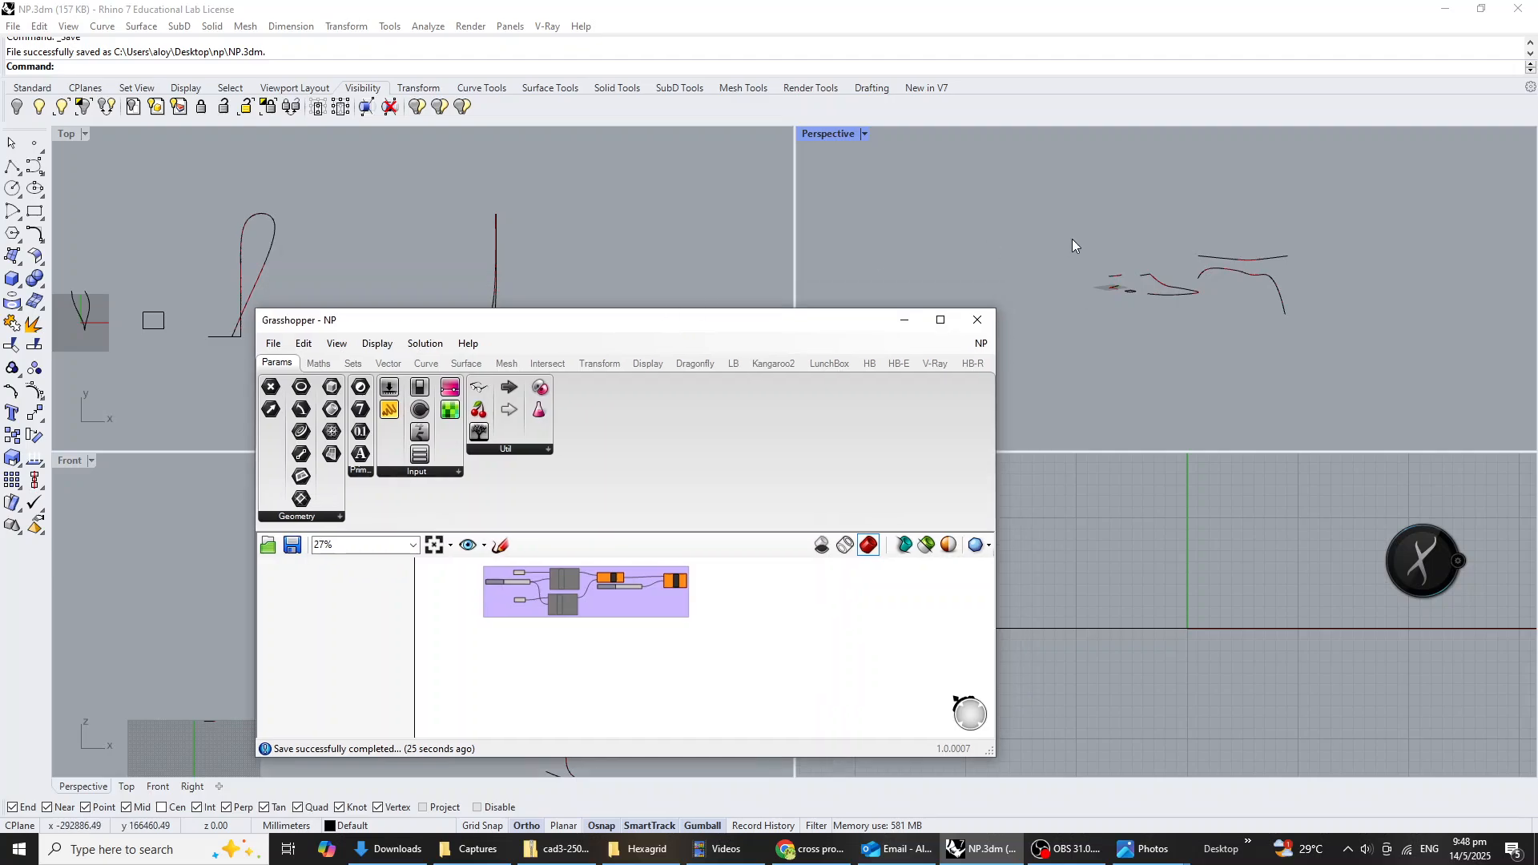
drag(407, 319, 866, 269)
scroll(247, 311, down, 5)
scroll(480, 312, up, 8)
scroll(393, 307, down, 5)
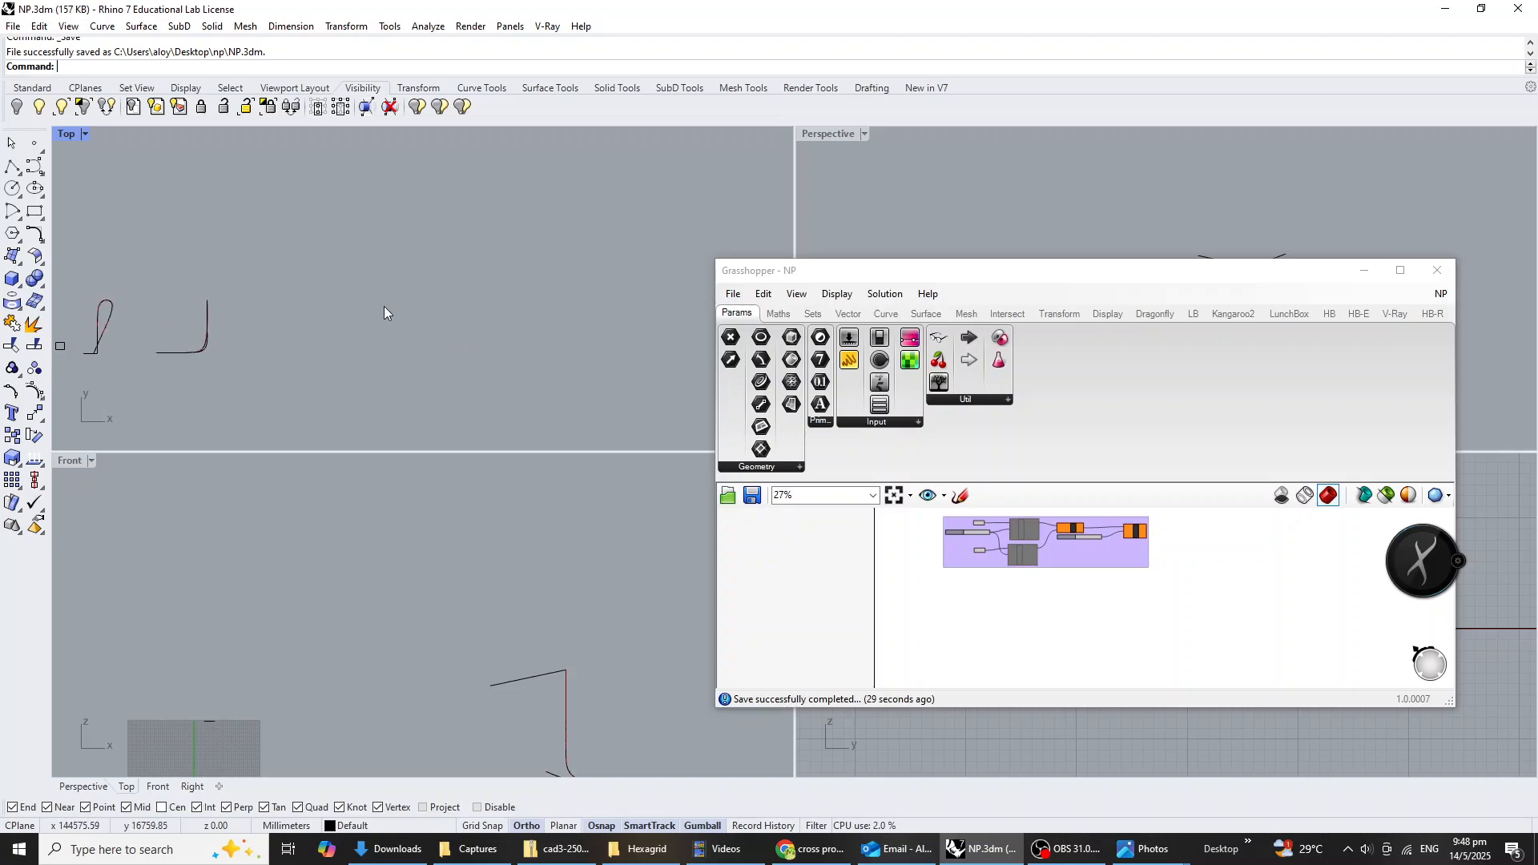
scroll(222, 326, up, 5)
Add a Hexagon Cells component on the canvas beneath the Divide Curve group.
double_click(1027, 621)
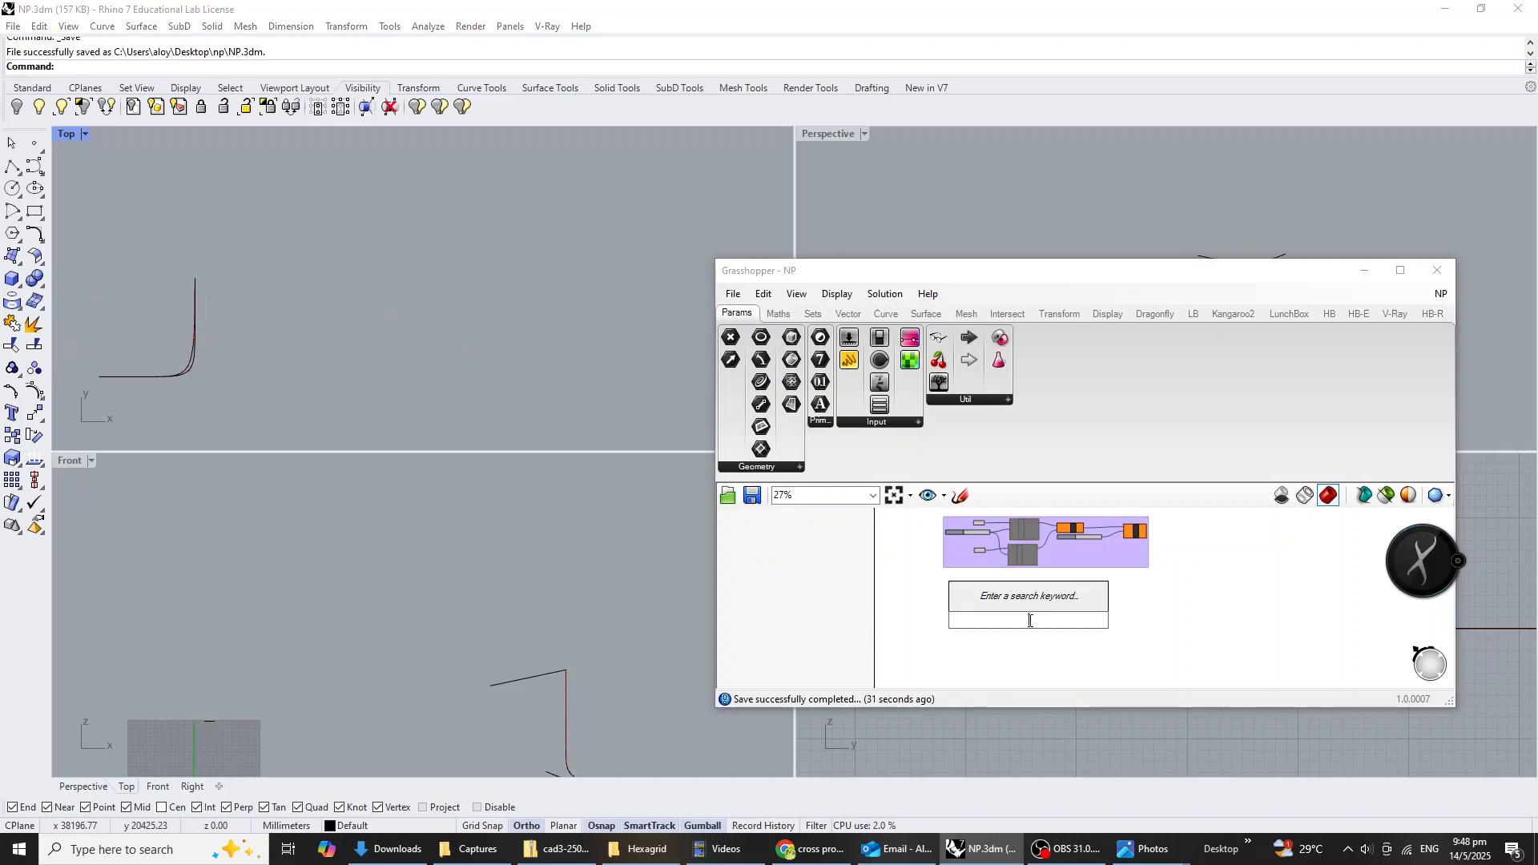
text(hexa)
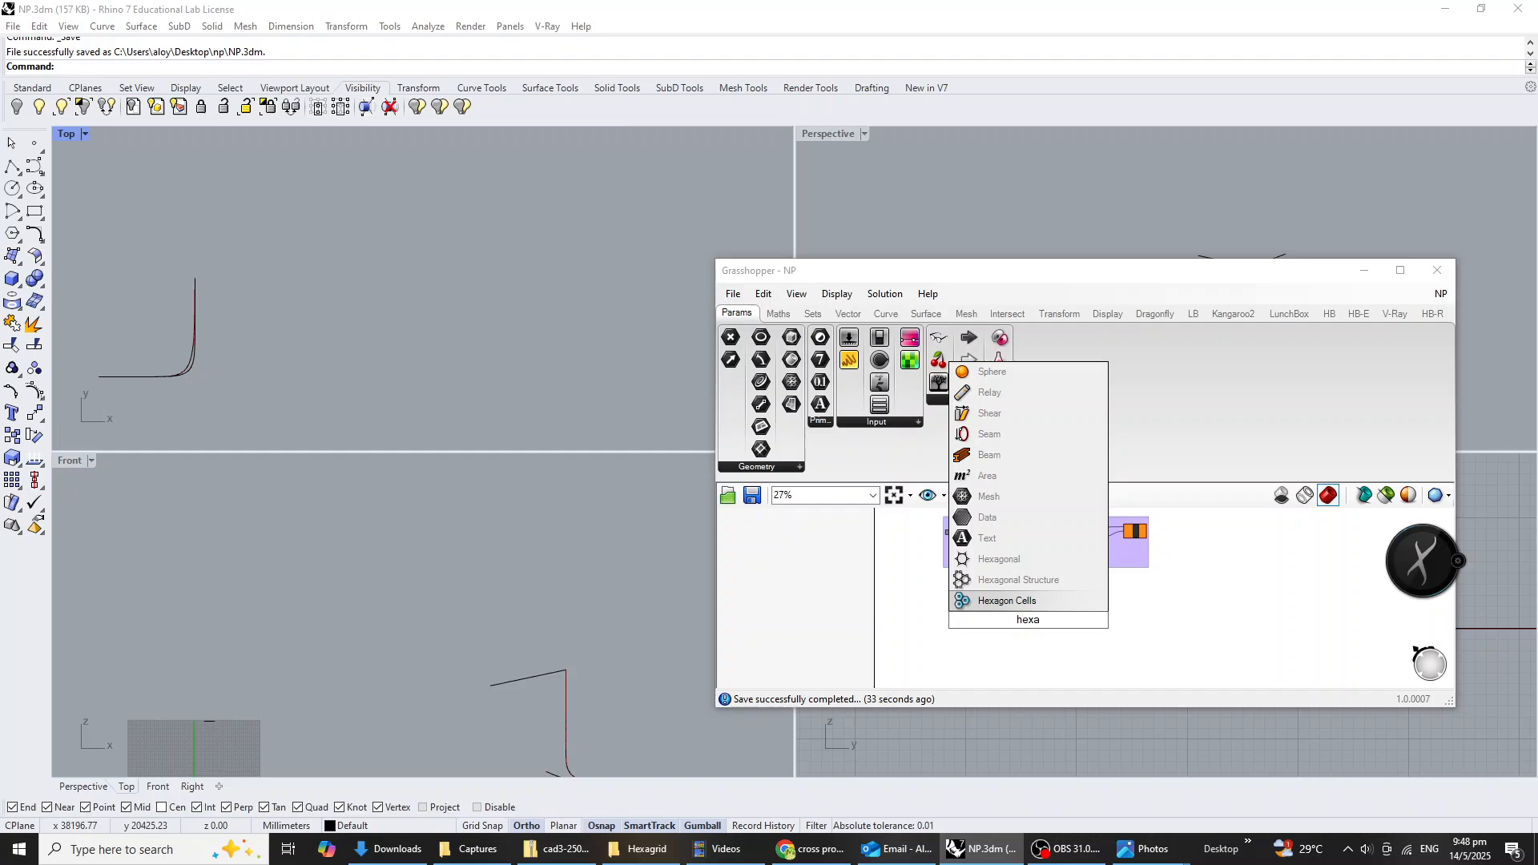
click(1016, 599)
scroll(1013, 593, up, 6)
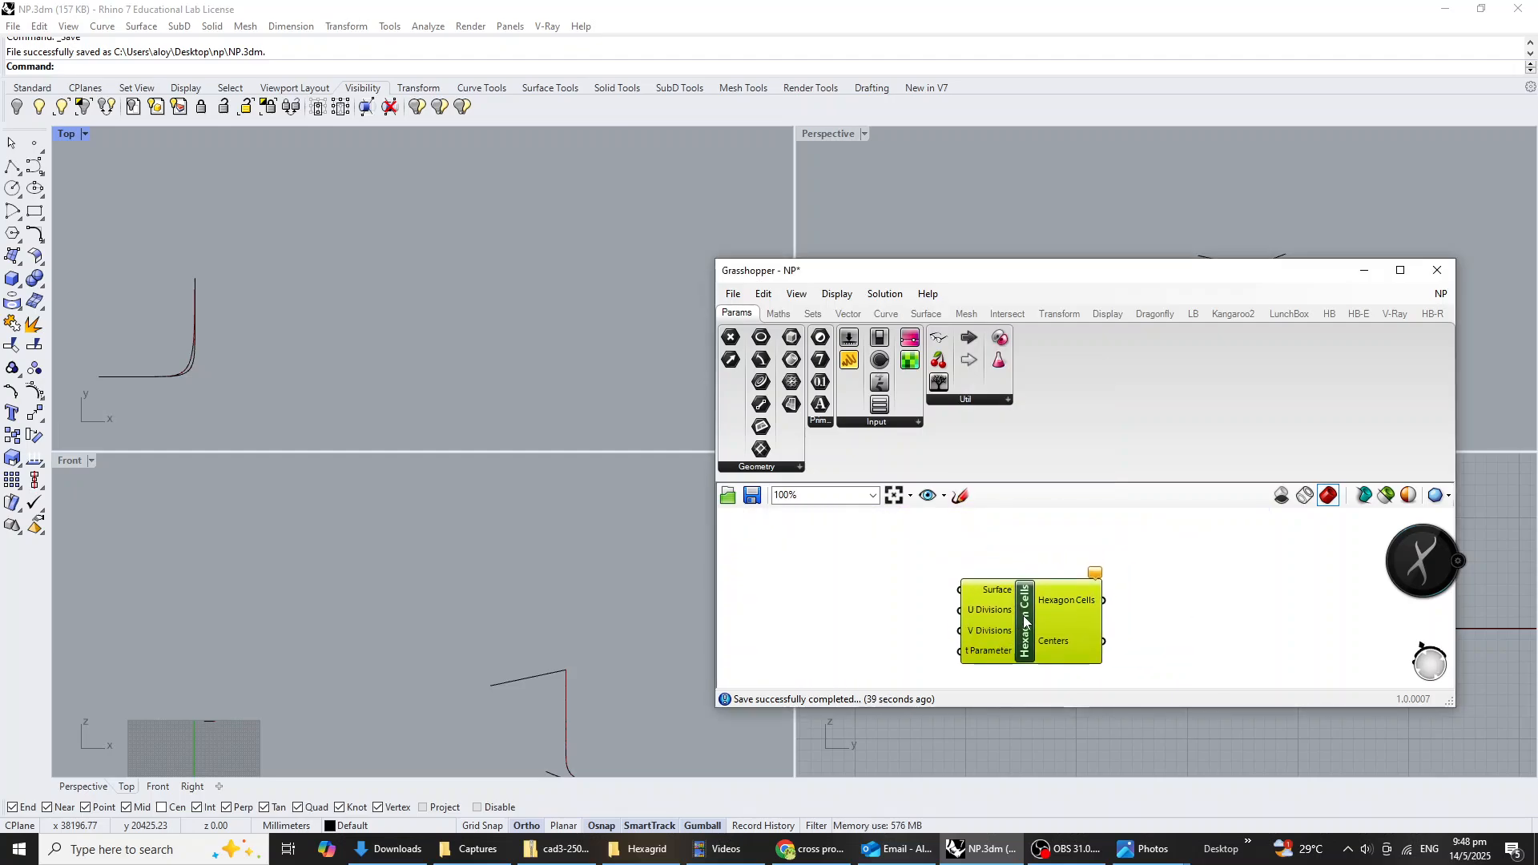
scroll(1024, 620, down, 3)
Create a flat, nearly square surface from four corner points in the Top viewport, beside the existing curves.
scroll(287, 291, down, 5)
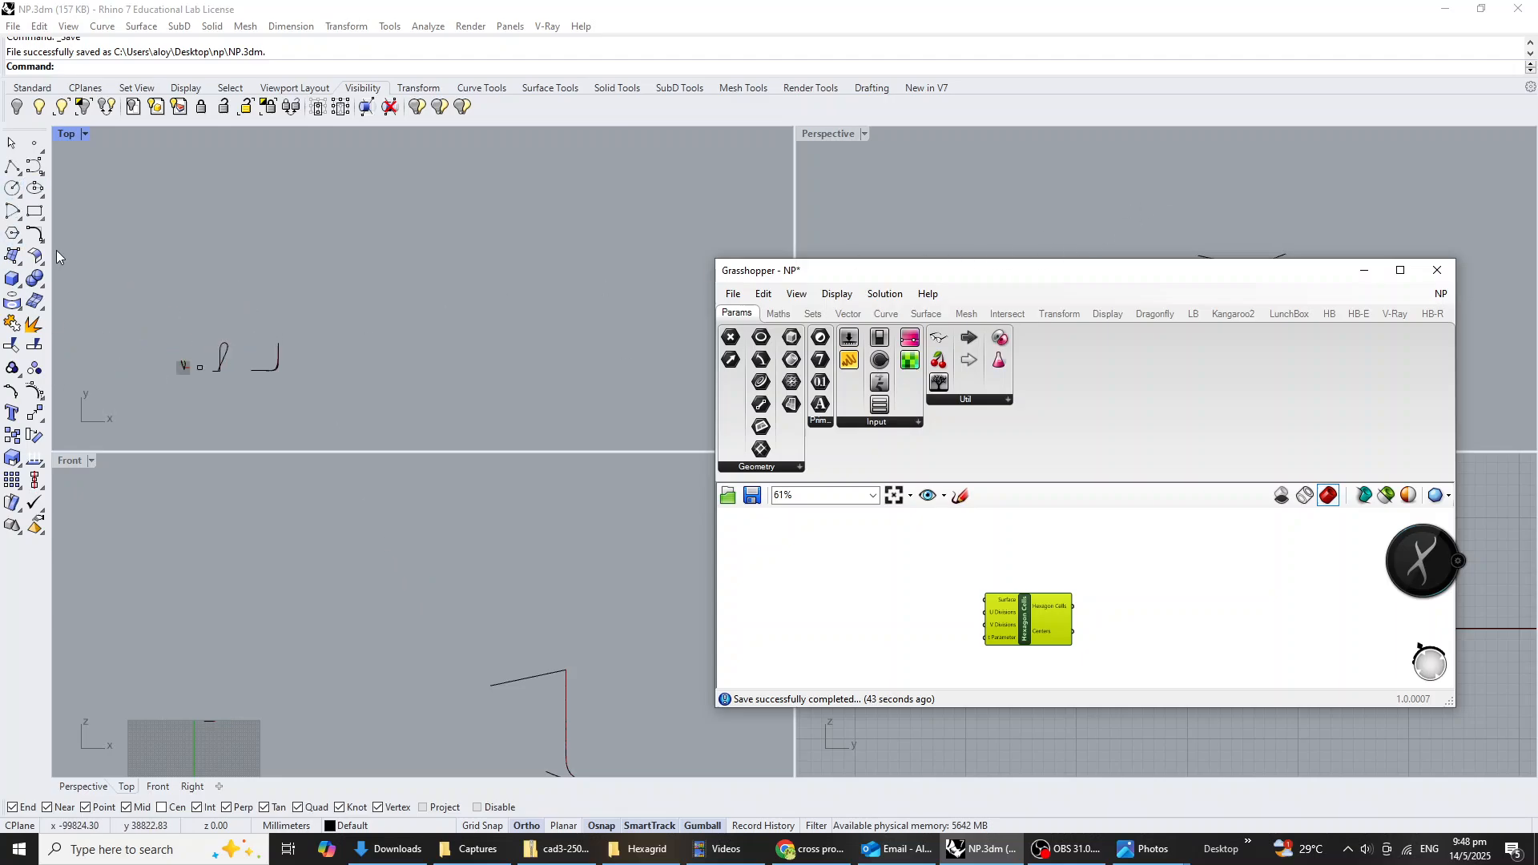
click(12, 255)
scroll(291, 379, up, 2)
click(295, 367)
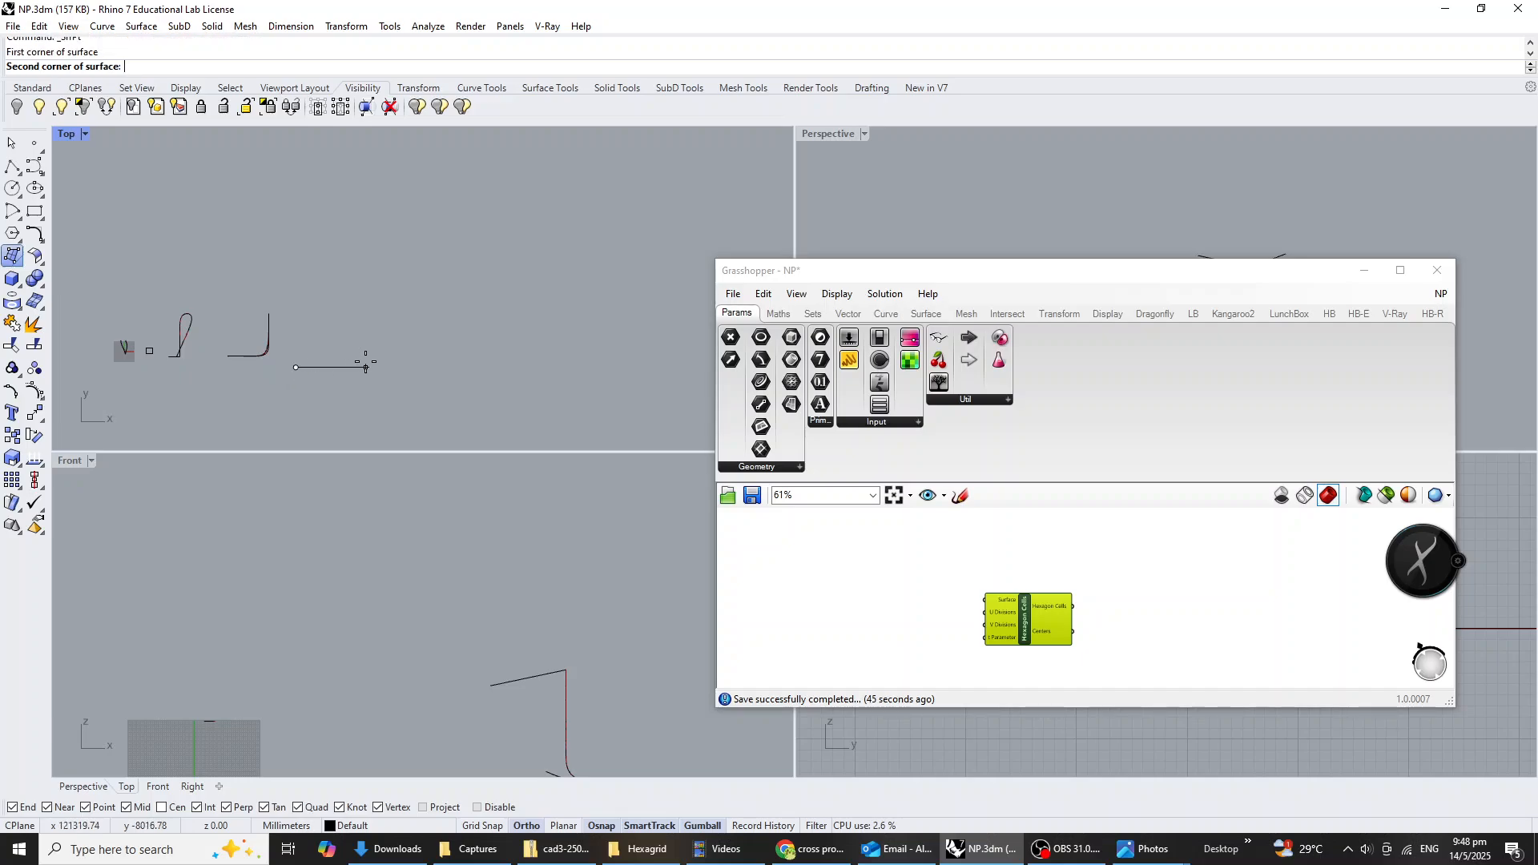
click(378, 385)
click(377, 291)
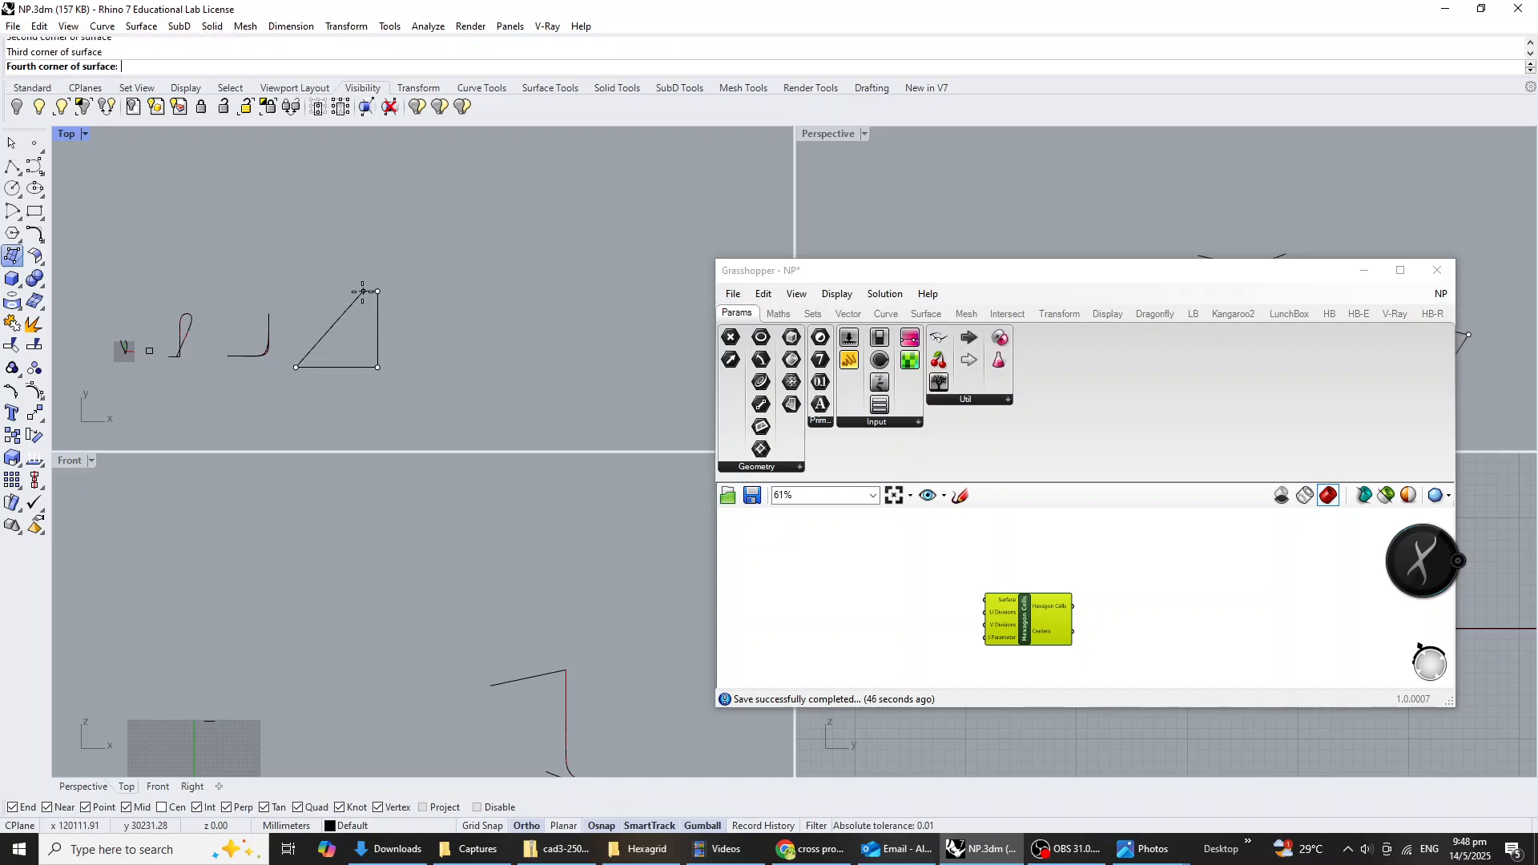
click(296, 292)
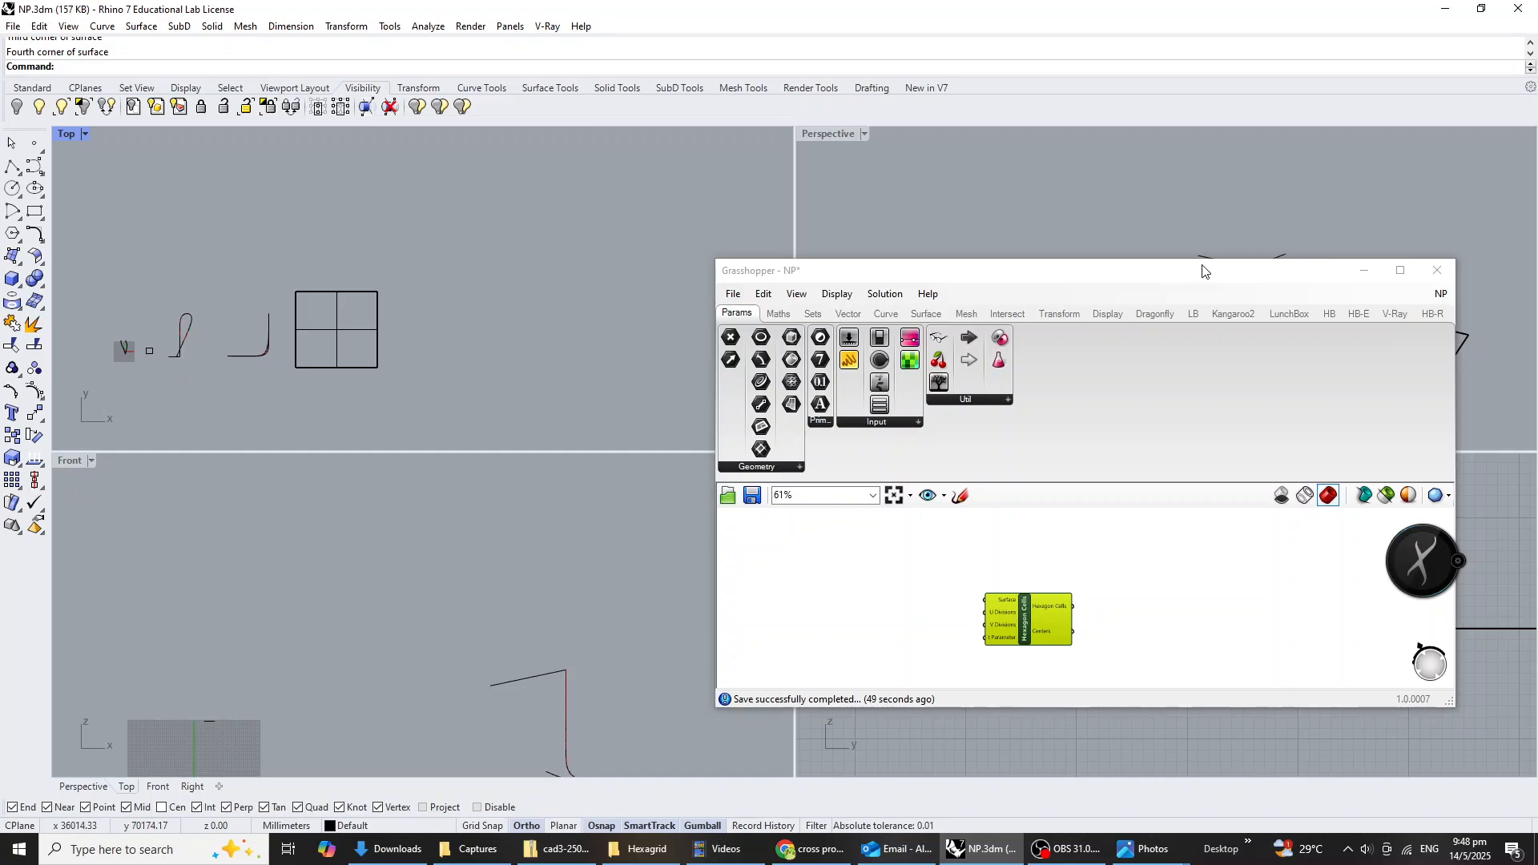
Move the Grasshopper window clear of the Perspective viewport and turn on the flat surface's control points.
drag(1201, 271, 745, 410)
click(1425, 365)
click(1440, 364)
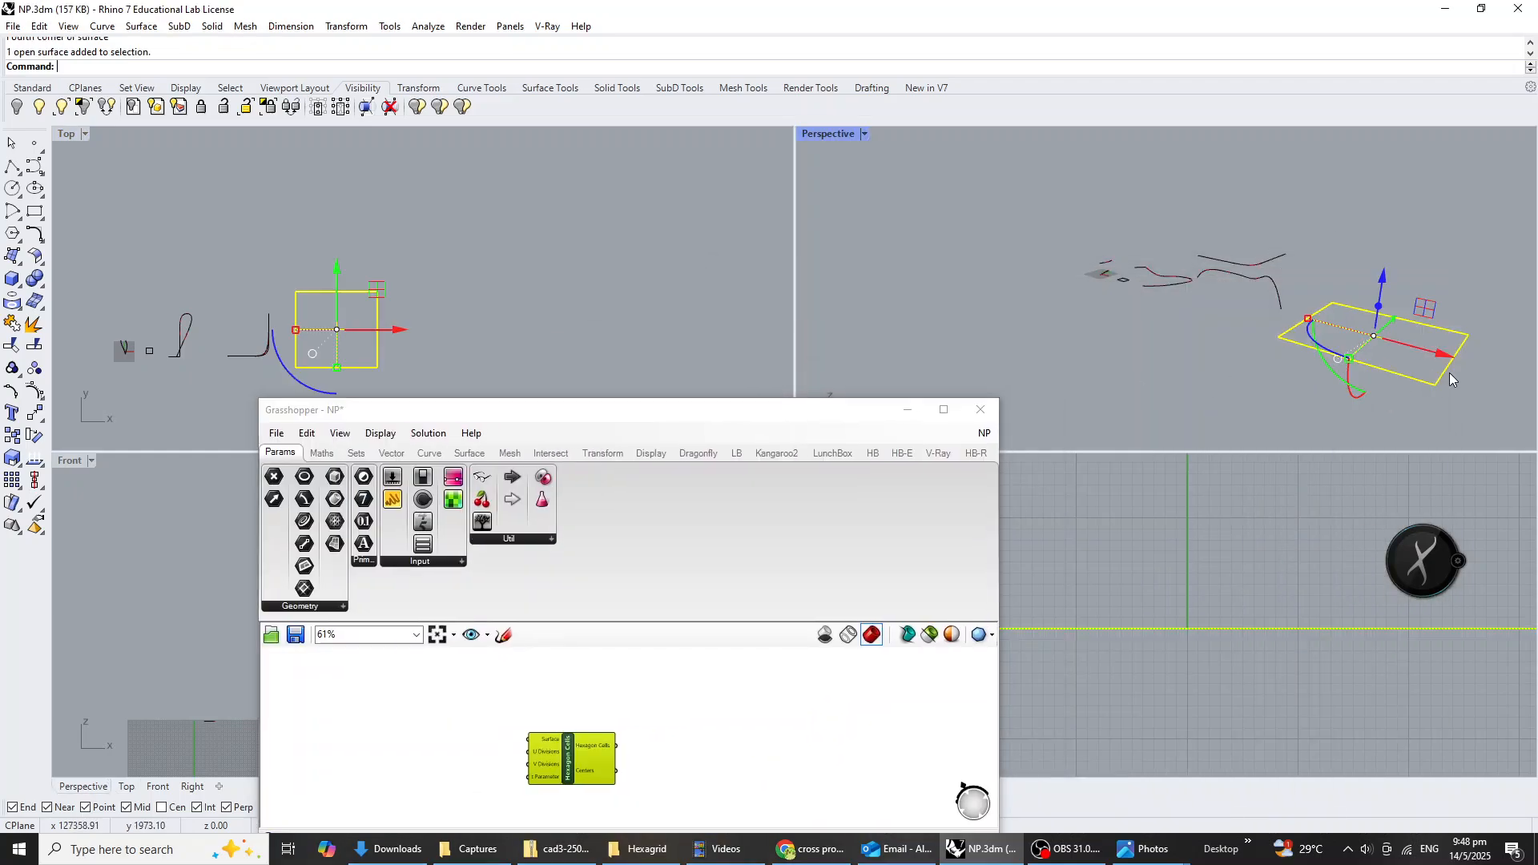
key(F10)
scroll(1319, 339, down, 3)
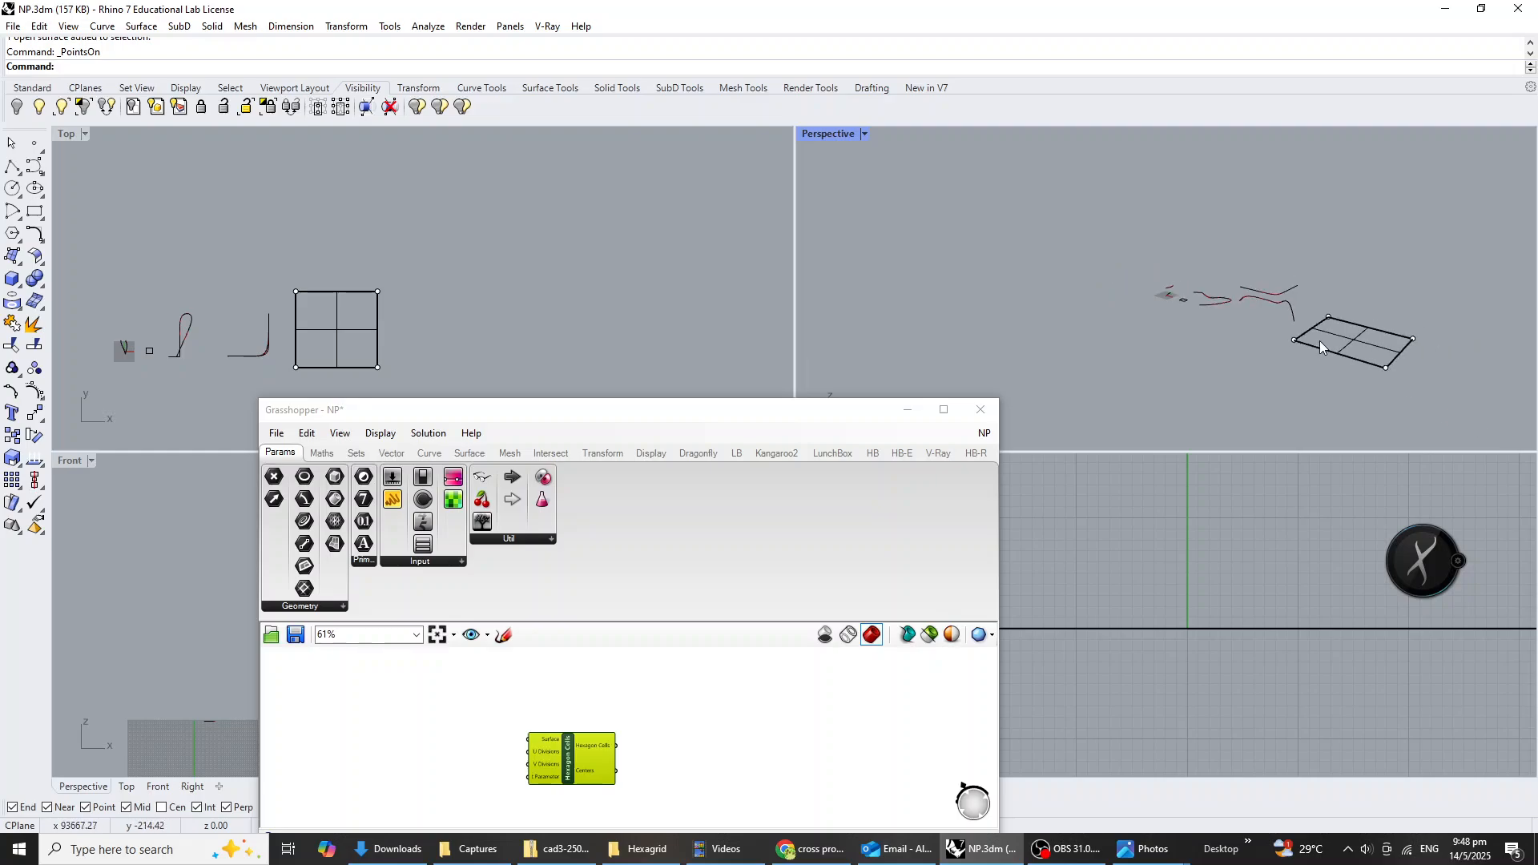
Raise the two control points of one surface edge and pull them inward over the opposite edge, making a tall, steep panel.
drag(1416, 364, 1415, 364)
right_drag(1415, 365, 1364, 411)
drag(1399, 325, 1398, 286)
click(1400, 409)
right_drag(1400, 409, 1300, 351)
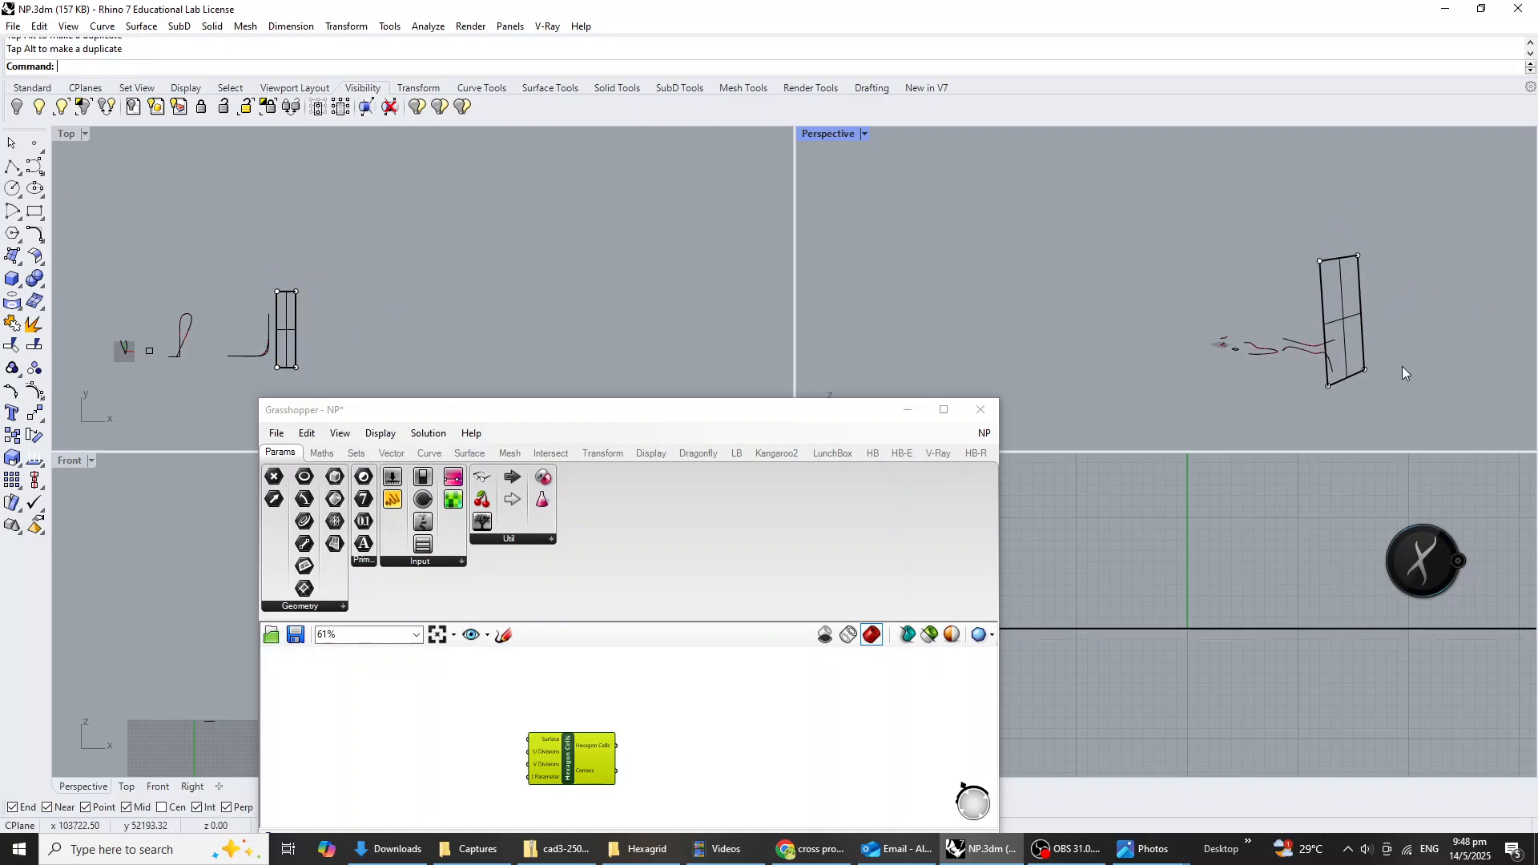
right_drag(1402, 367, 1338, 373)
Add a Surface parameter on the canvas beside the Hexagon Cells component.
click(470, 740)
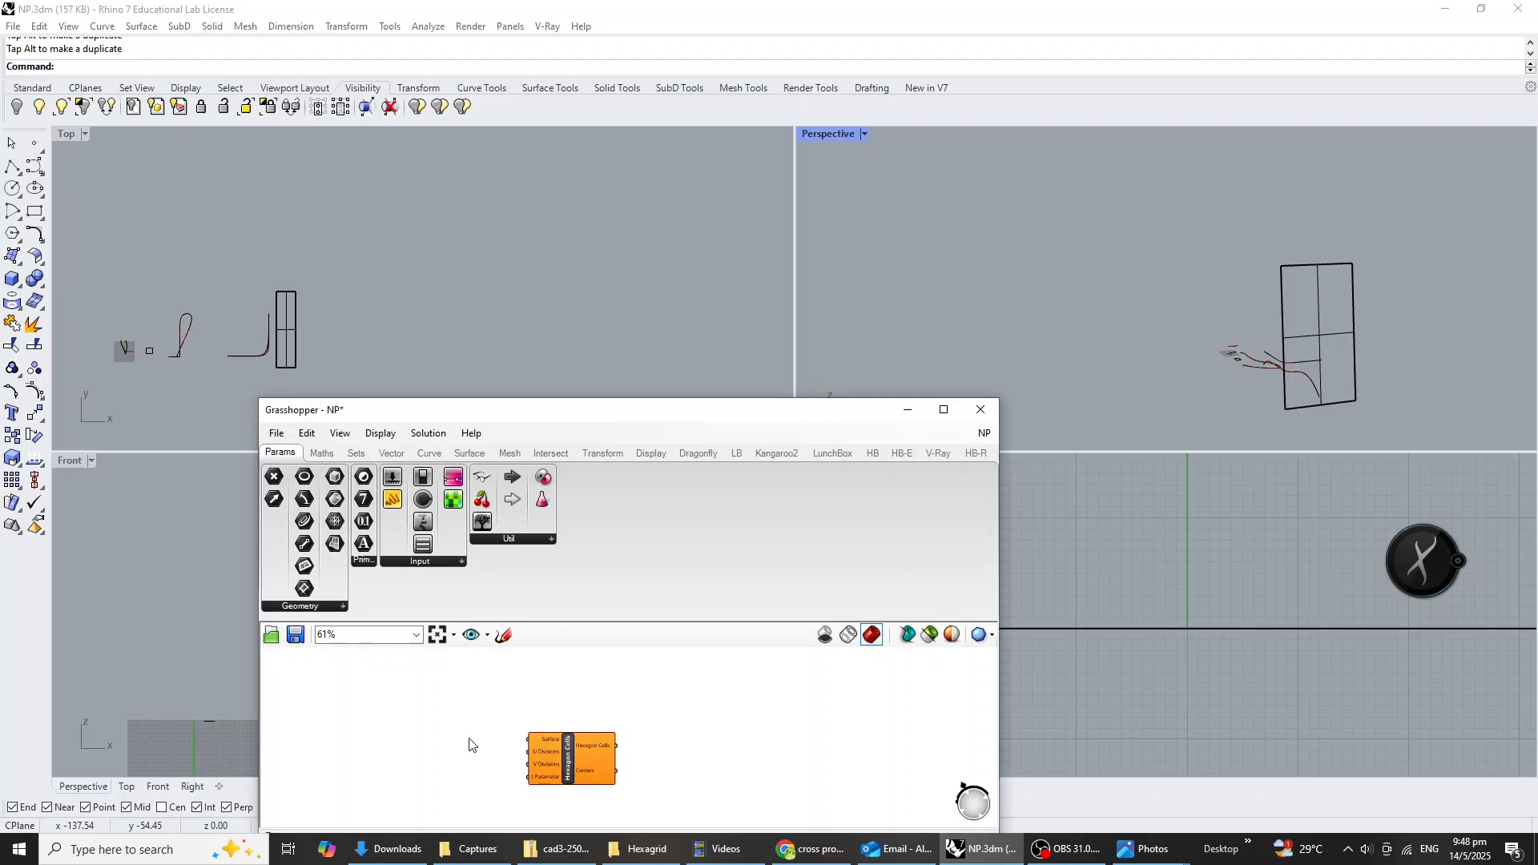
double_click(470, 737)
text(srf)
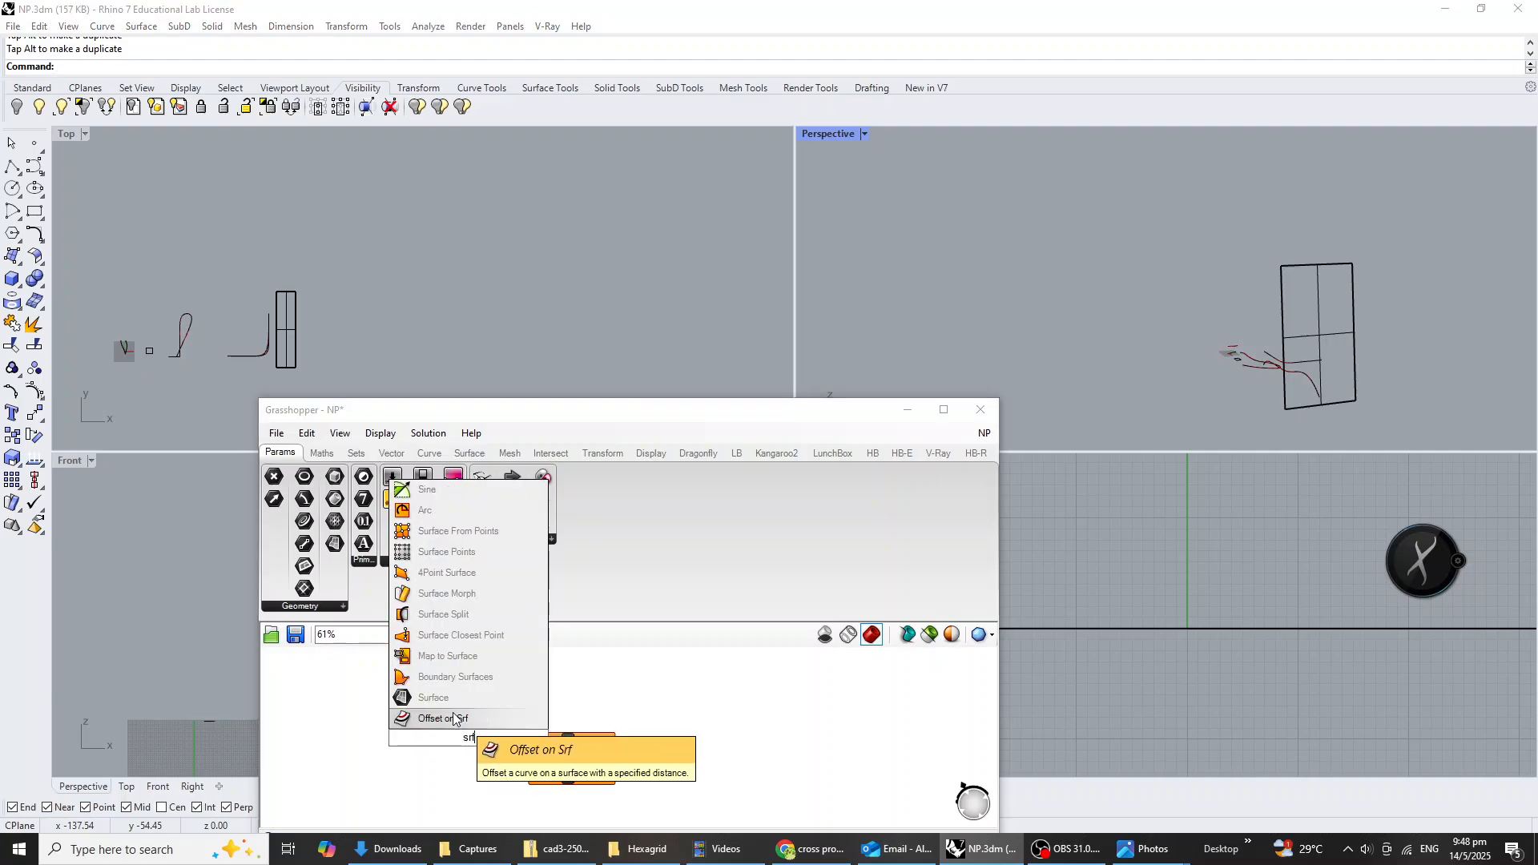
click(450, 698)
click(466, 741)
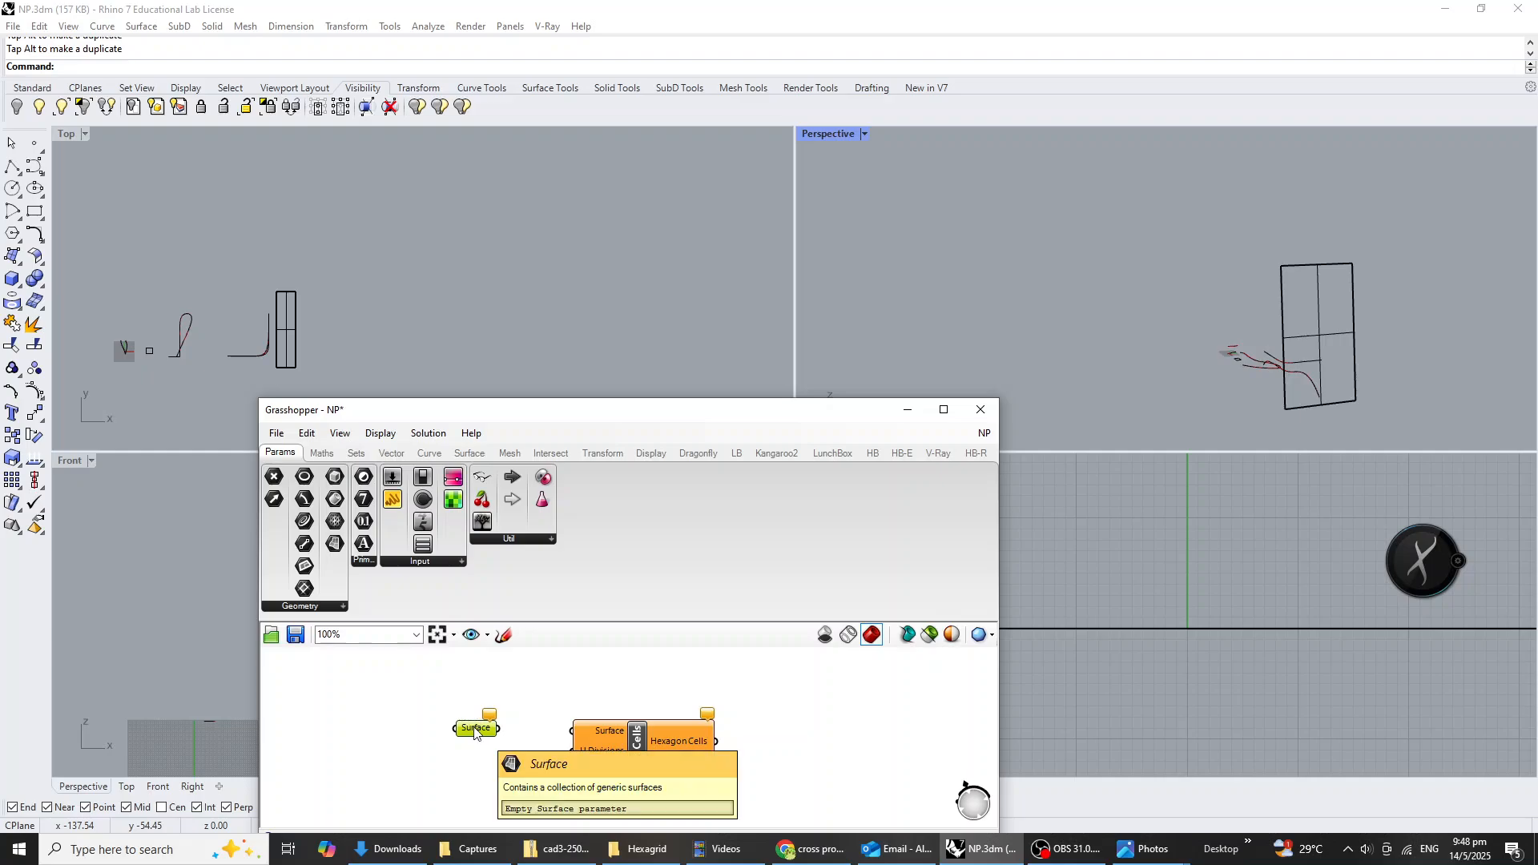
Reference the steep Rhino panel in the Surface parameter and connect it to the Surface input of Hexagon Cells.
right_click(476, 729)
click(532, 708)
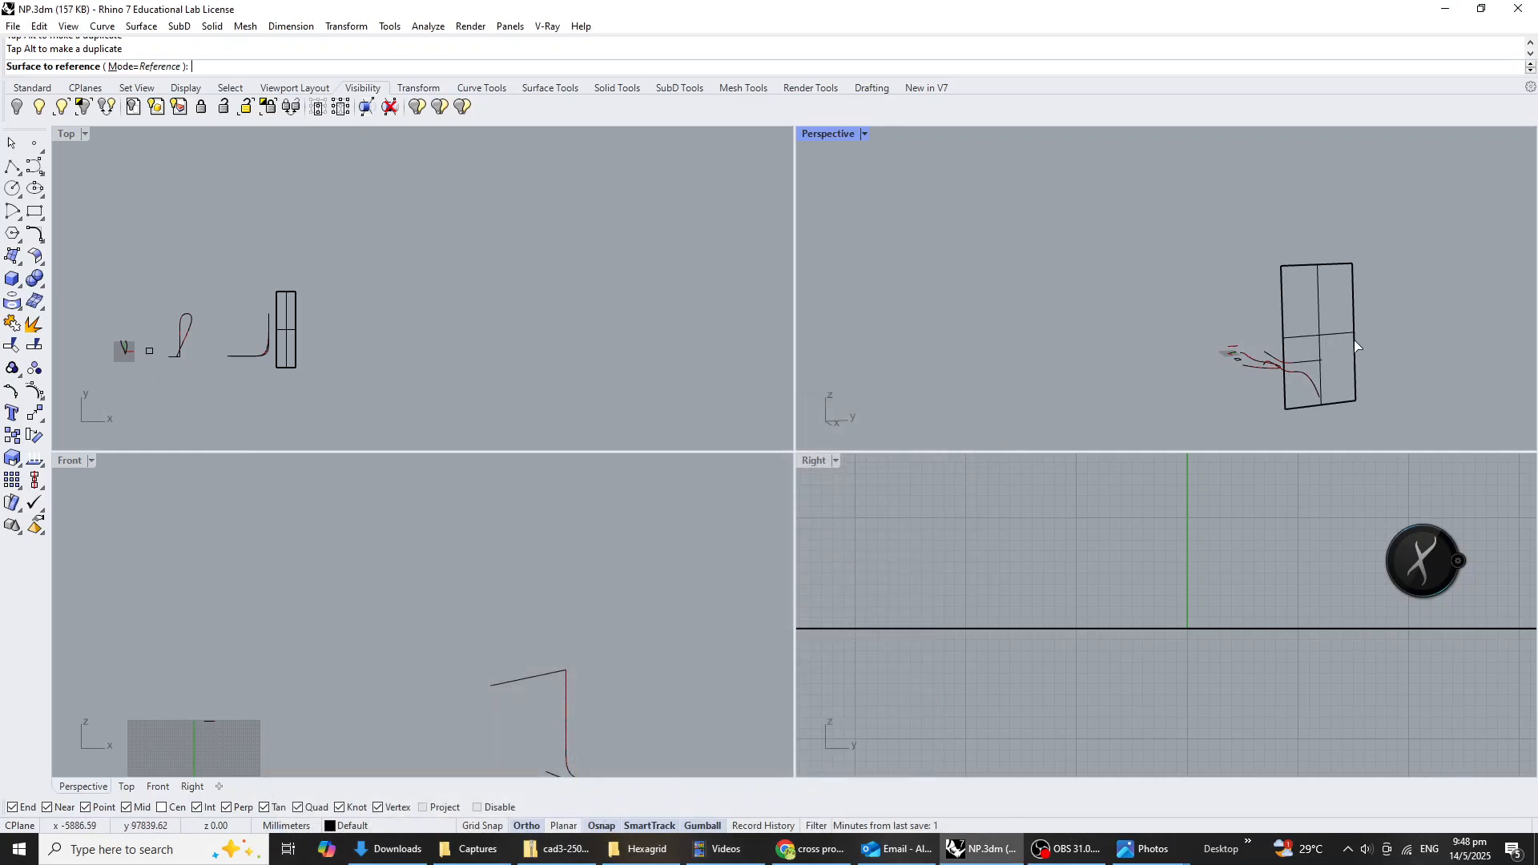
click(1353, 337)
click(489, 761)
scroll(503, 728, up, 2)
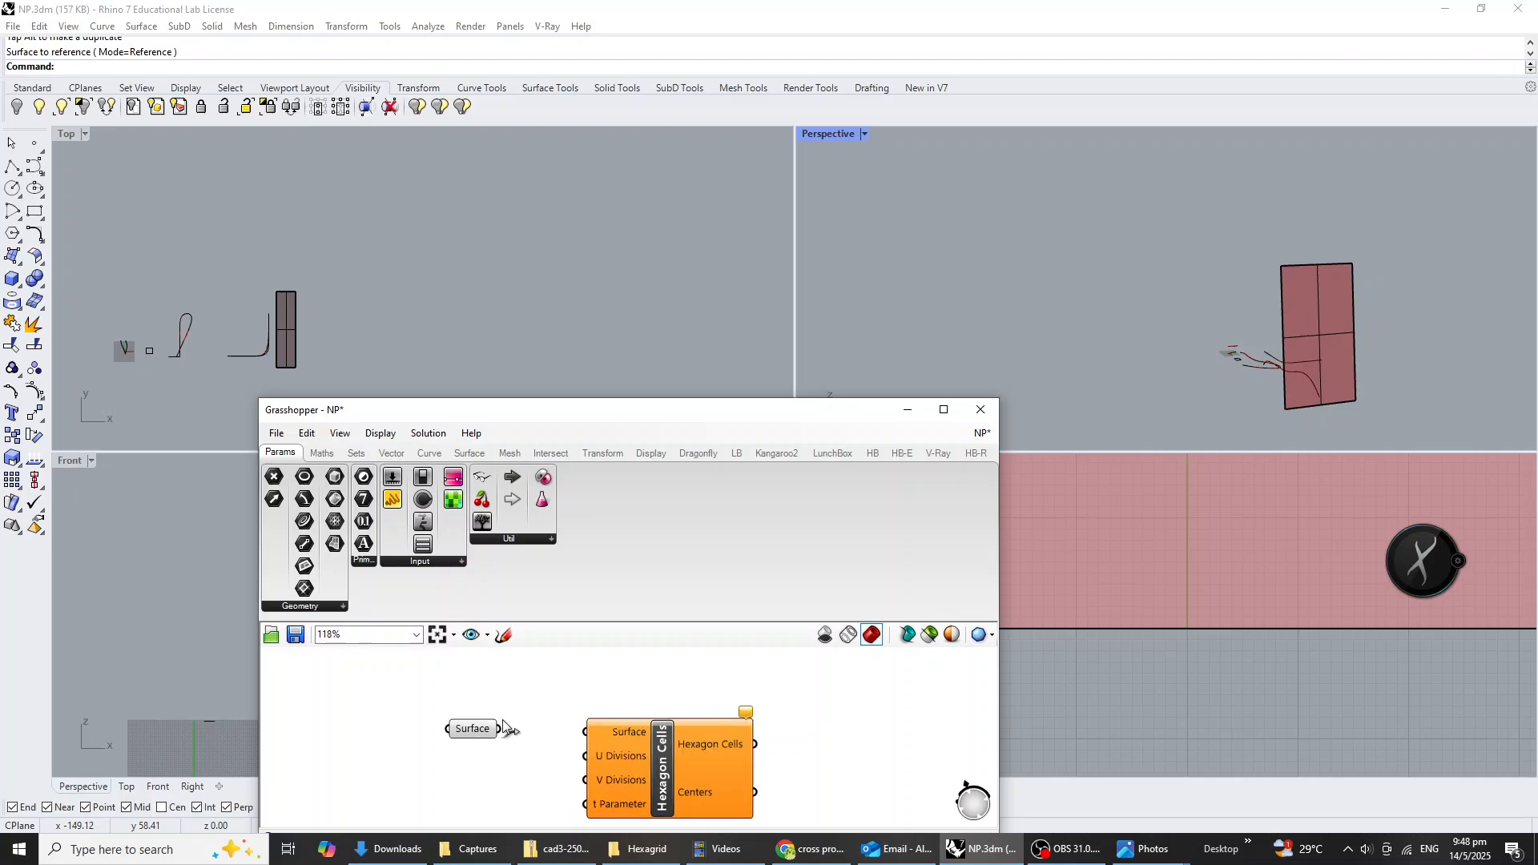
drag(499, 729, 599, 731)
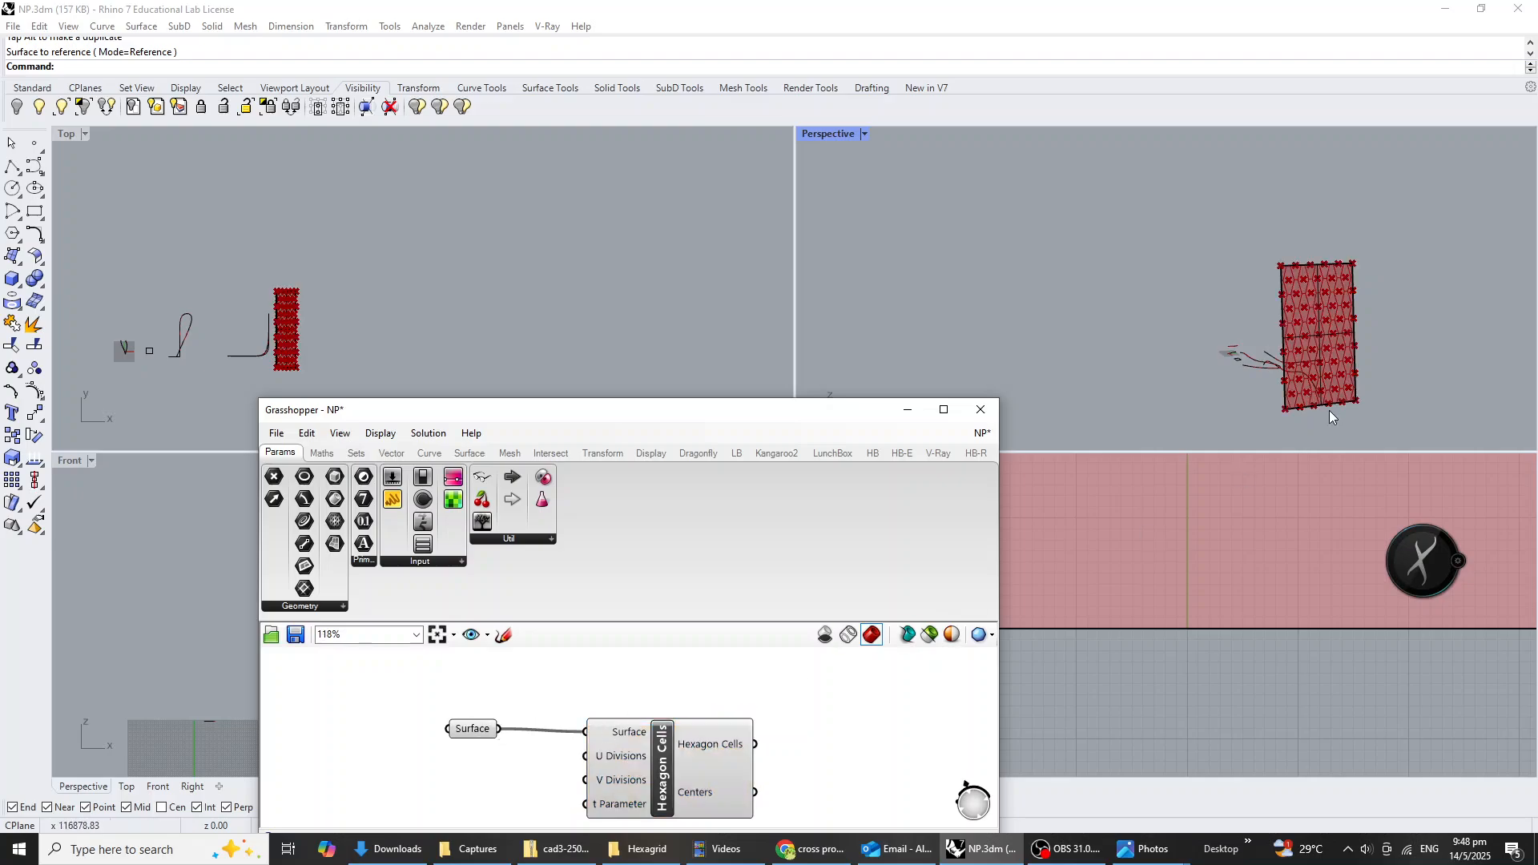
Turn on the panel's control points and lower its two upper points slightly to shorten the panel.
scroll(1339, 341, up, 3)
click(1329, 265)
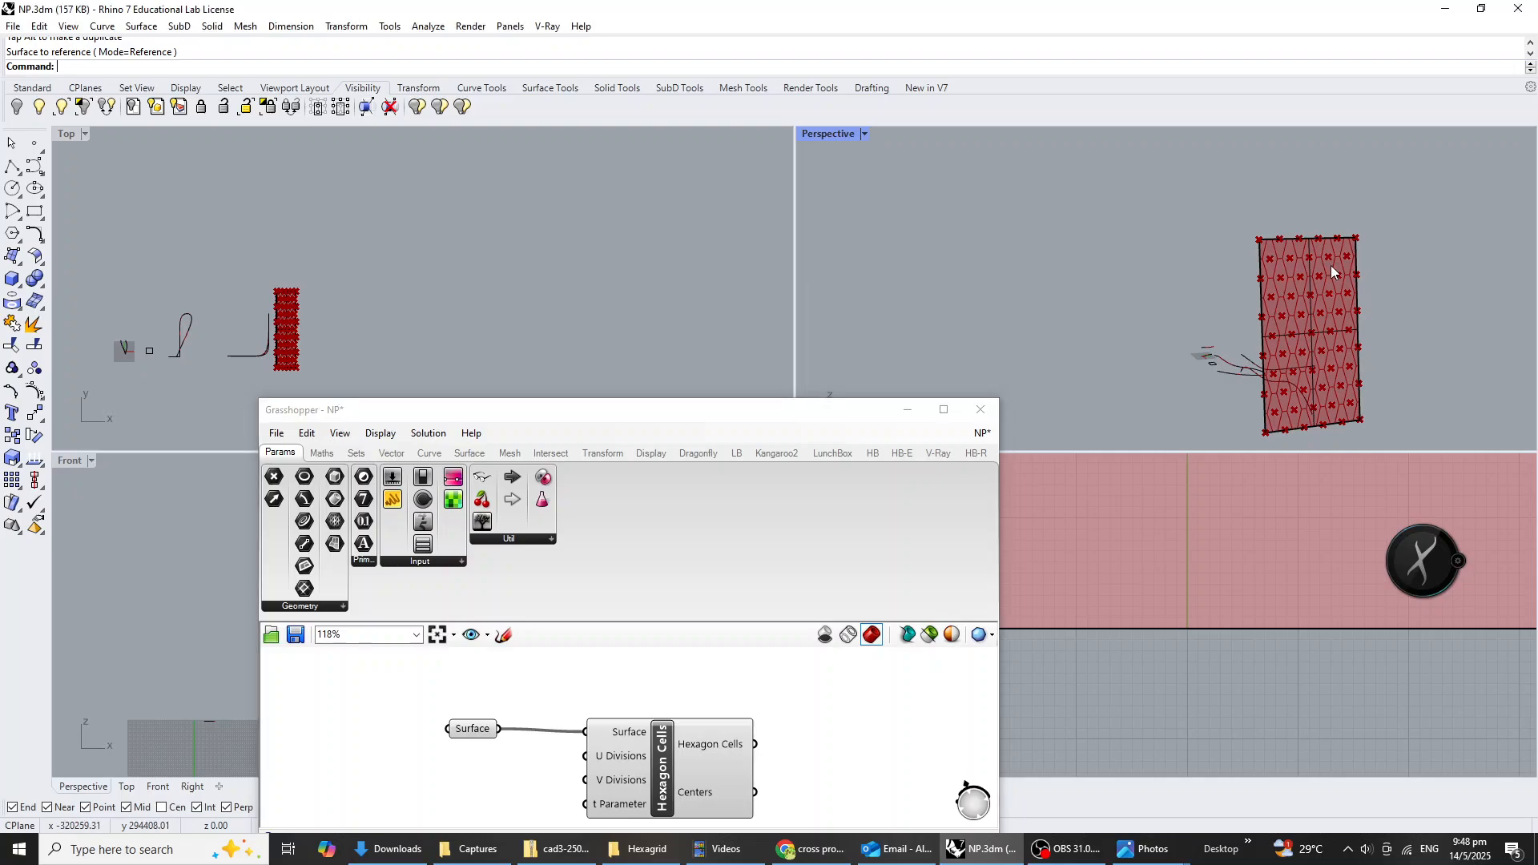
click(1358, 297)
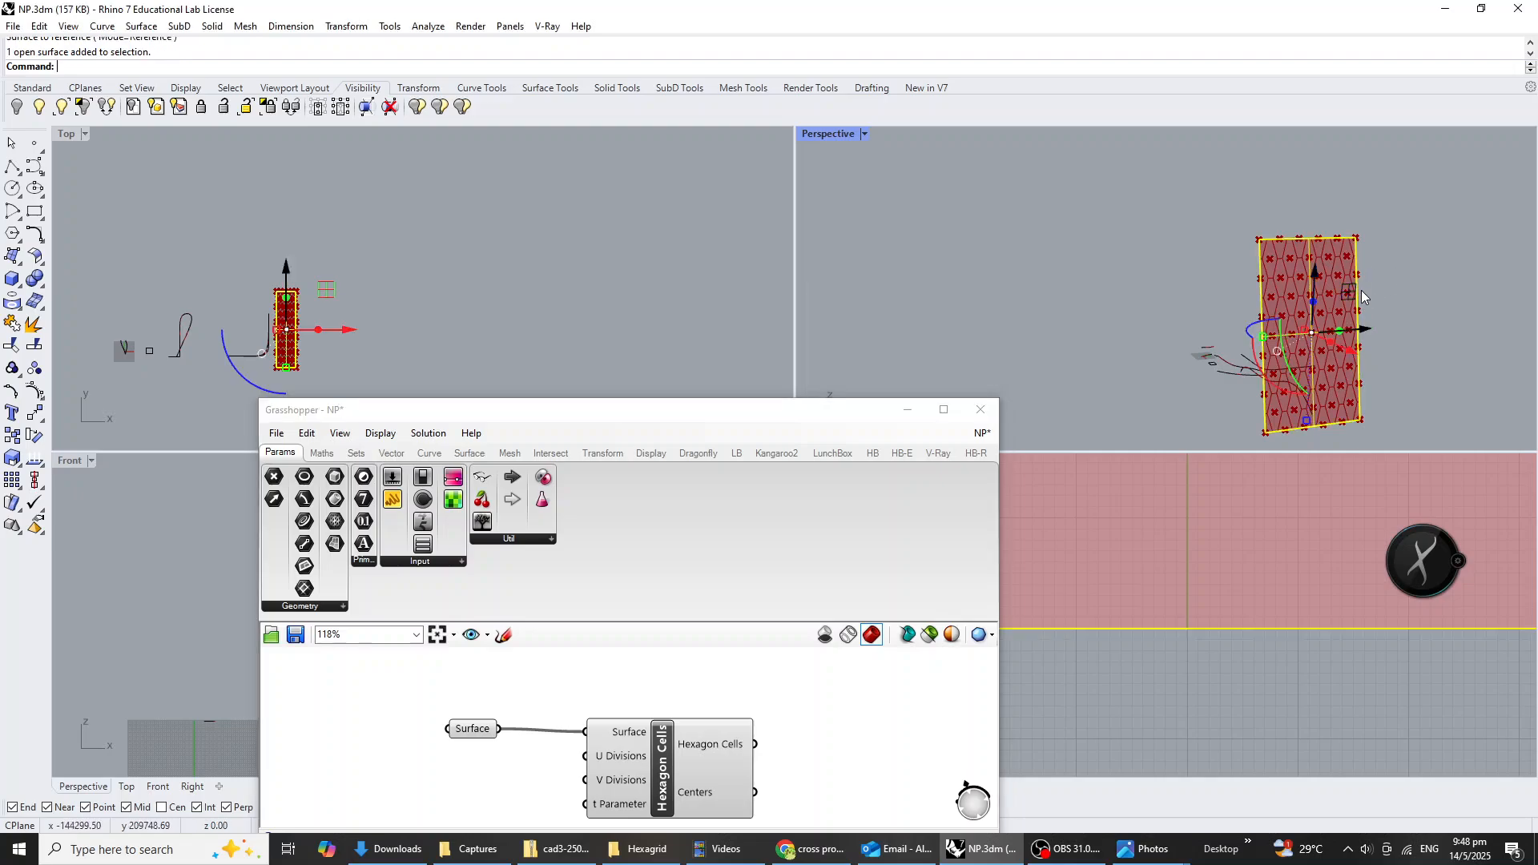
key(F10)
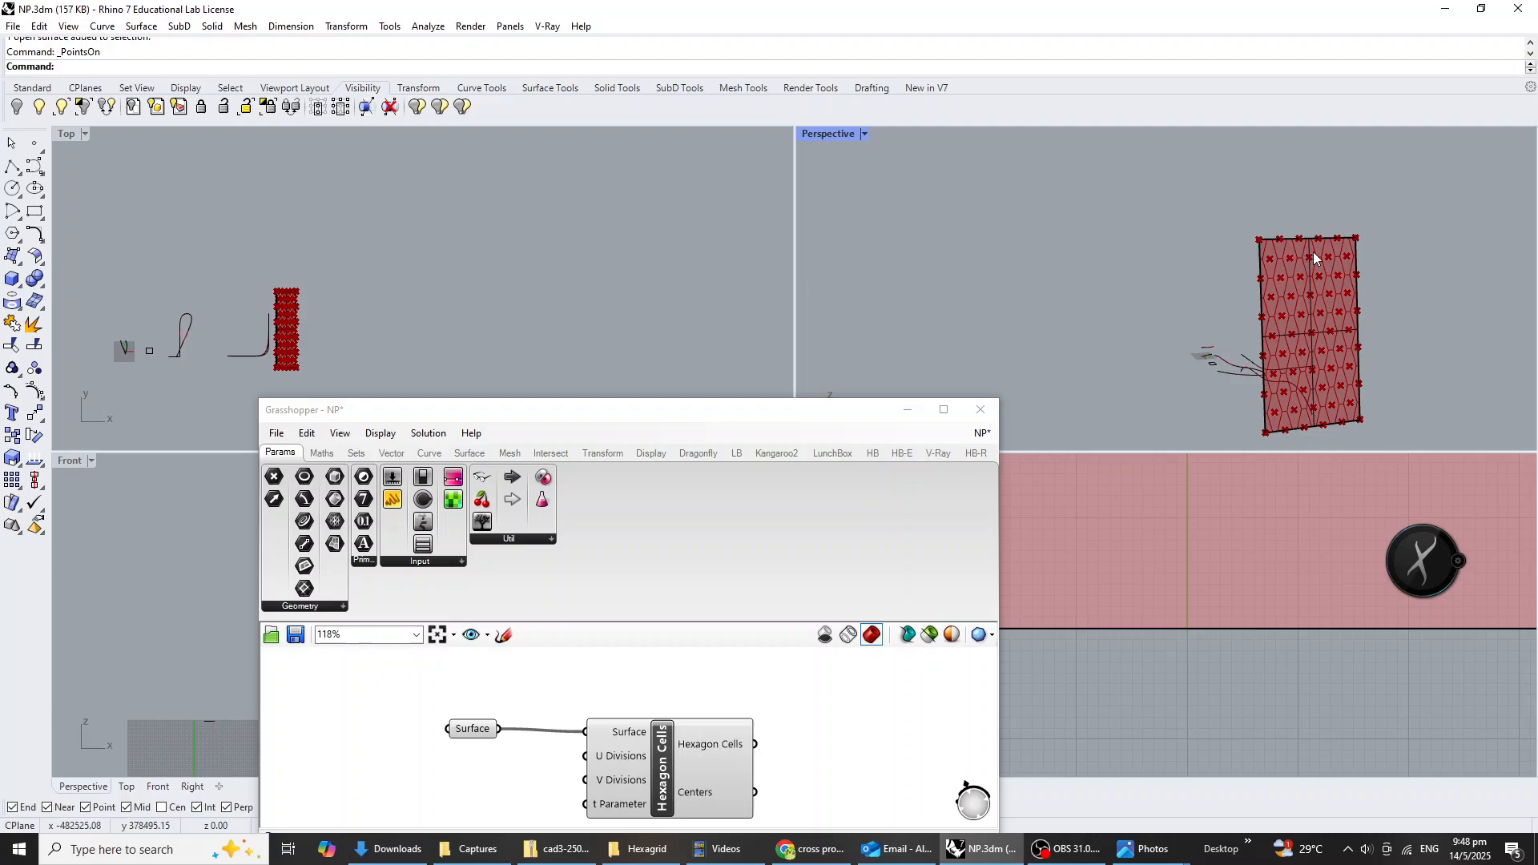
click(1353, 253)
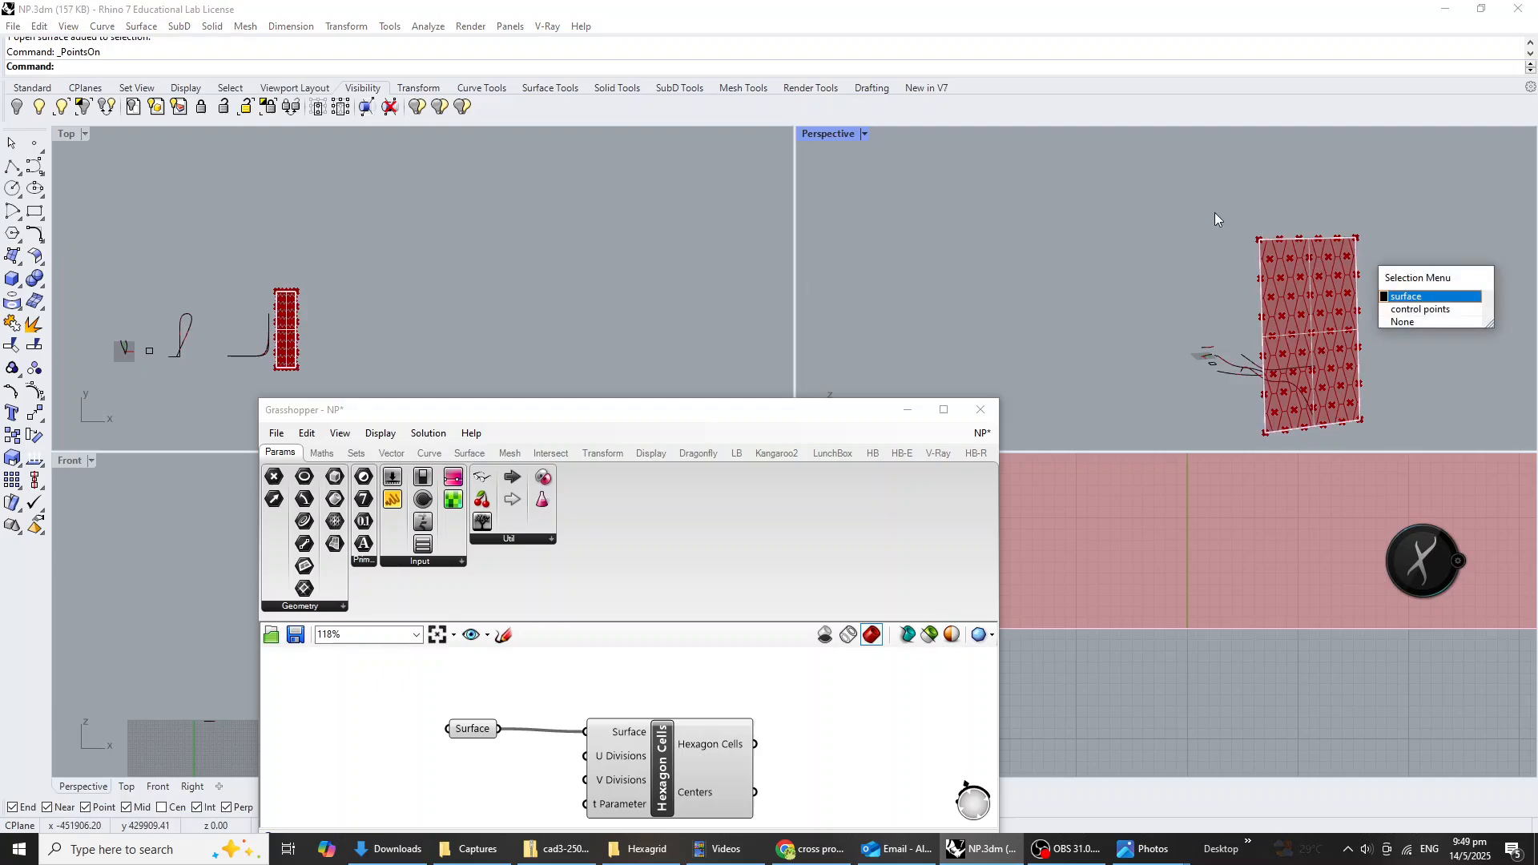
click(1416, 312)
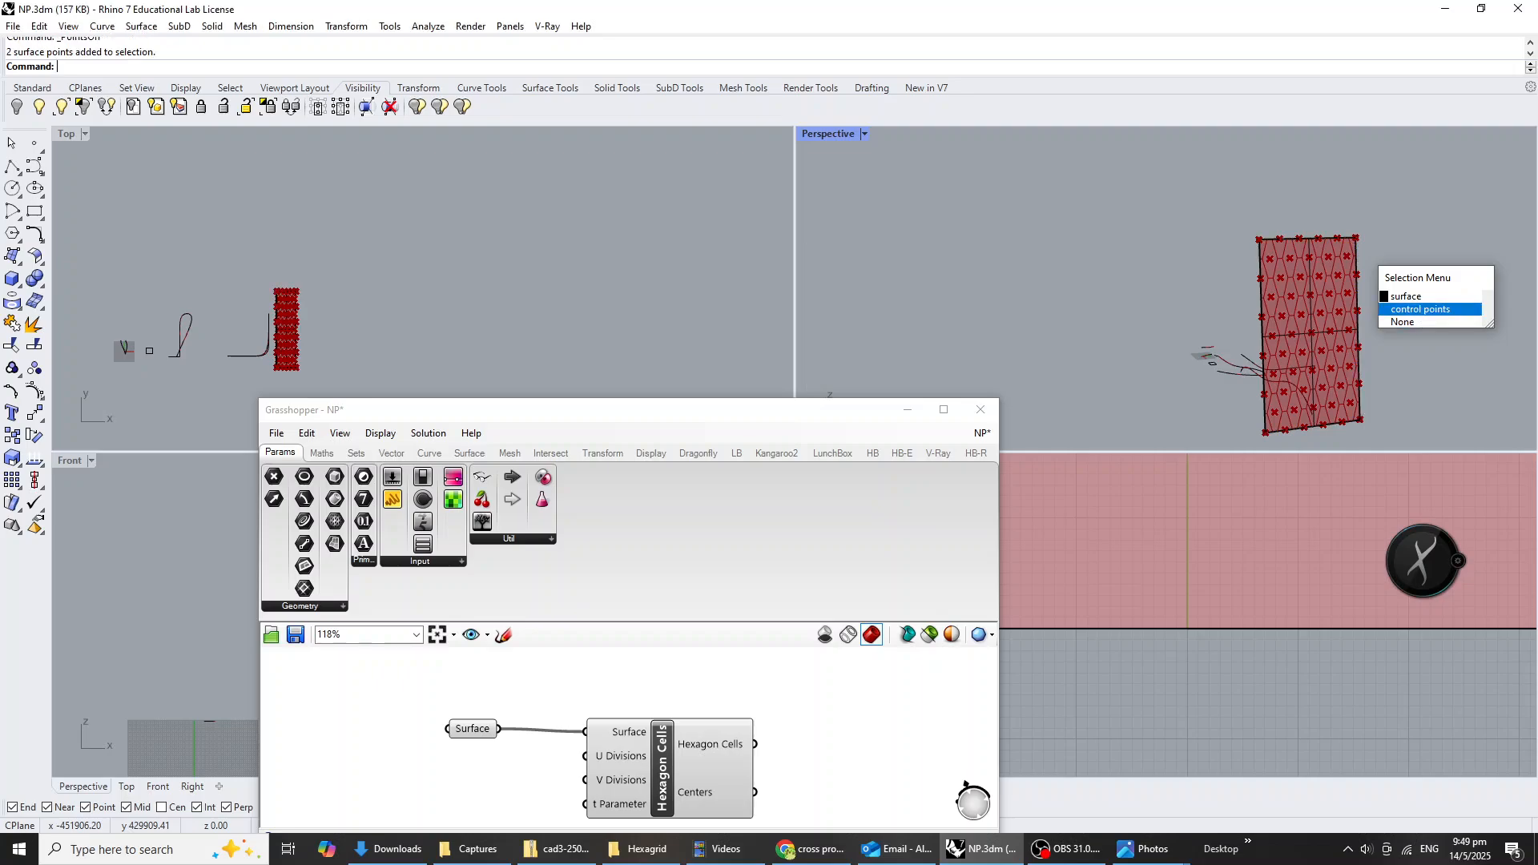
drag(1121, 207, 1480, 256)
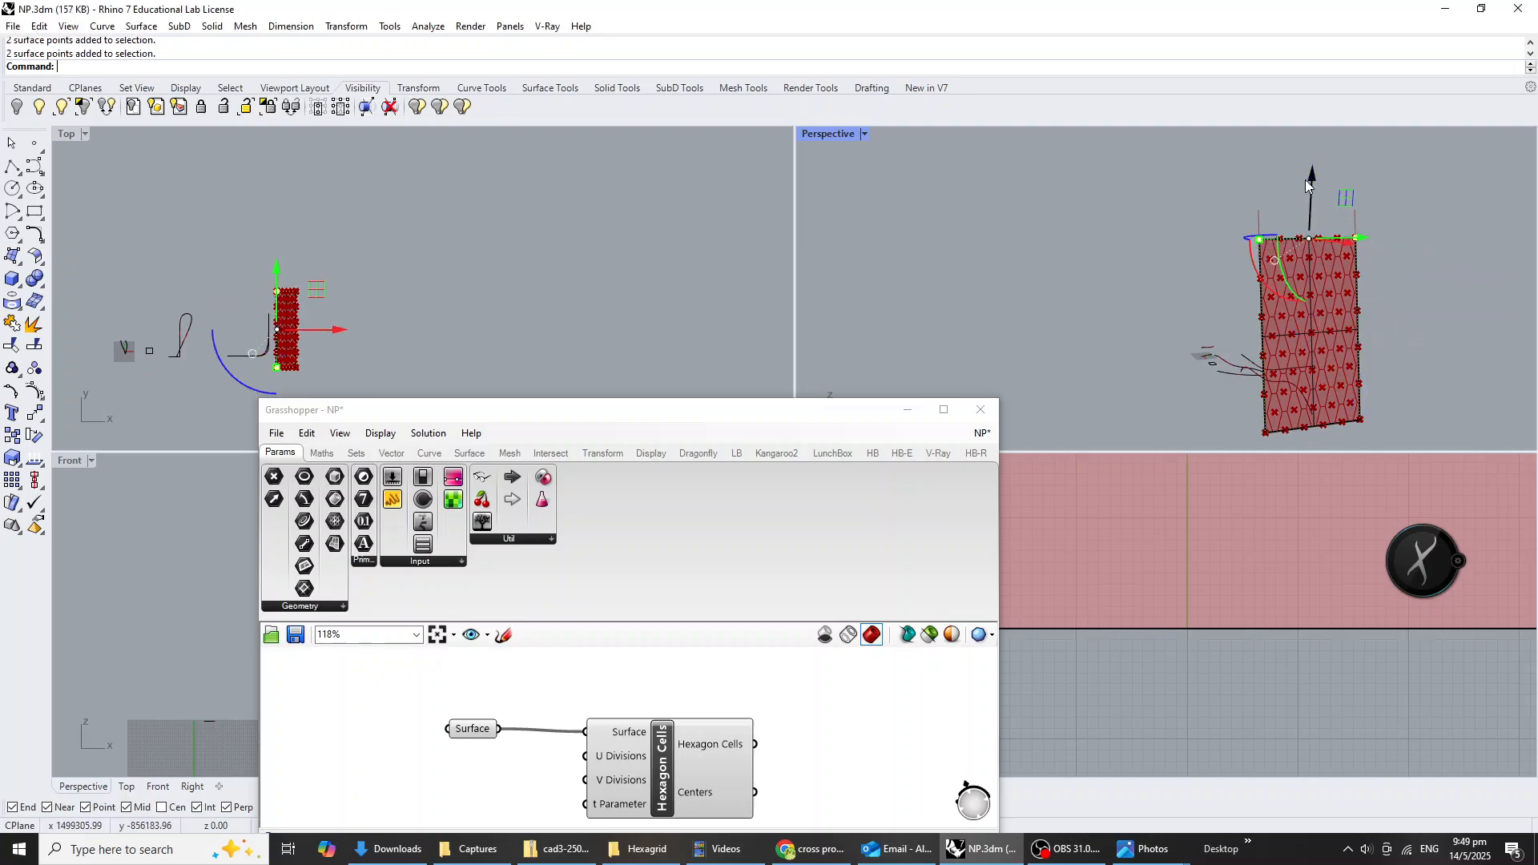
drag(1311, 186, 1311, 228)
key(Escape)
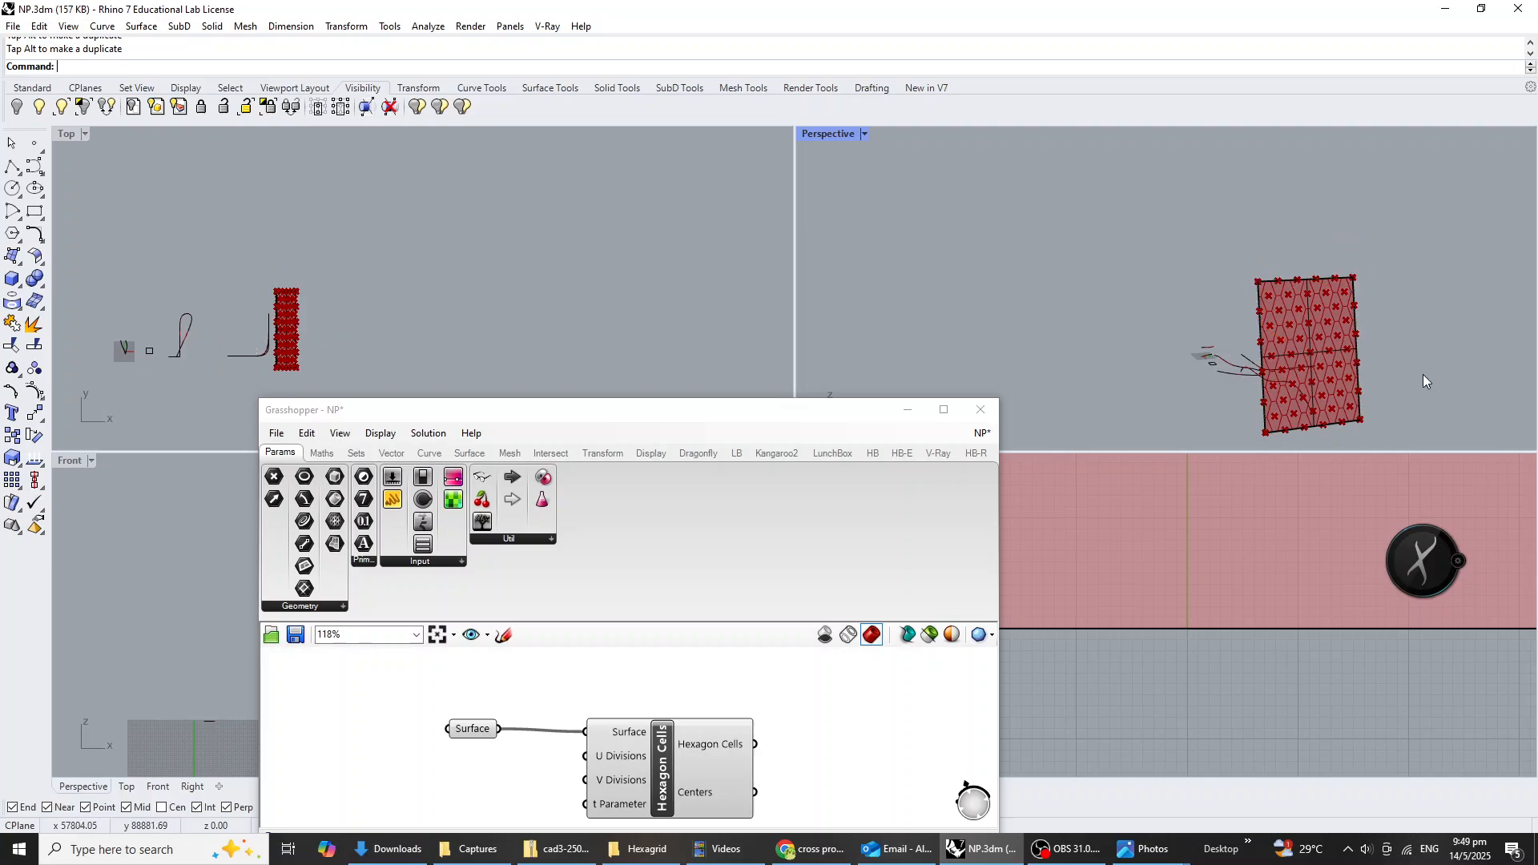
Add a Pipe component and connect the Hexagon Cells output to its Curve input.
click(789, 767)
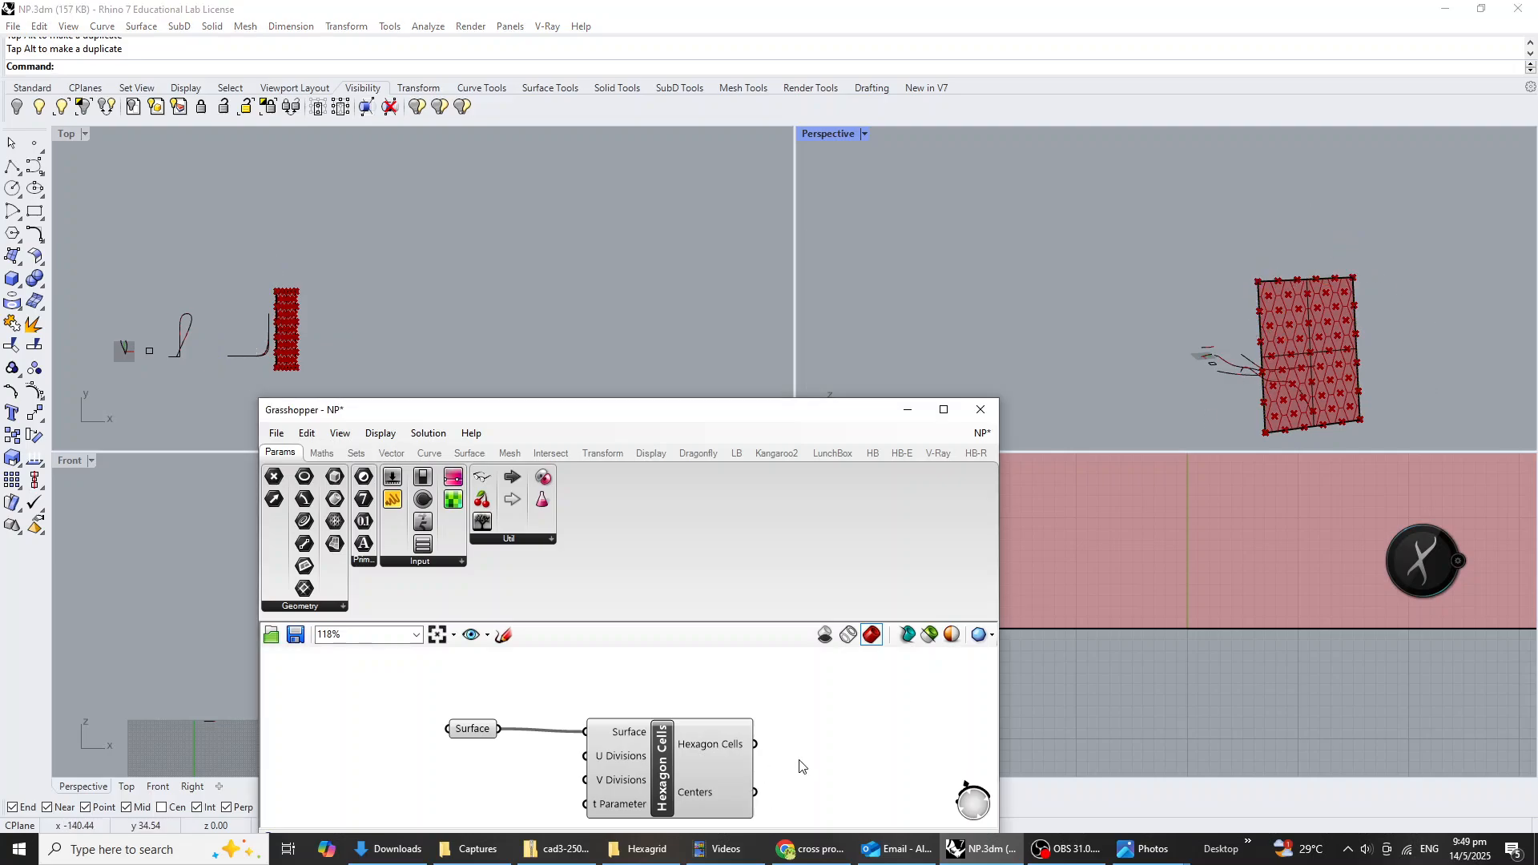
right_drag(822, 755, 748, 735)
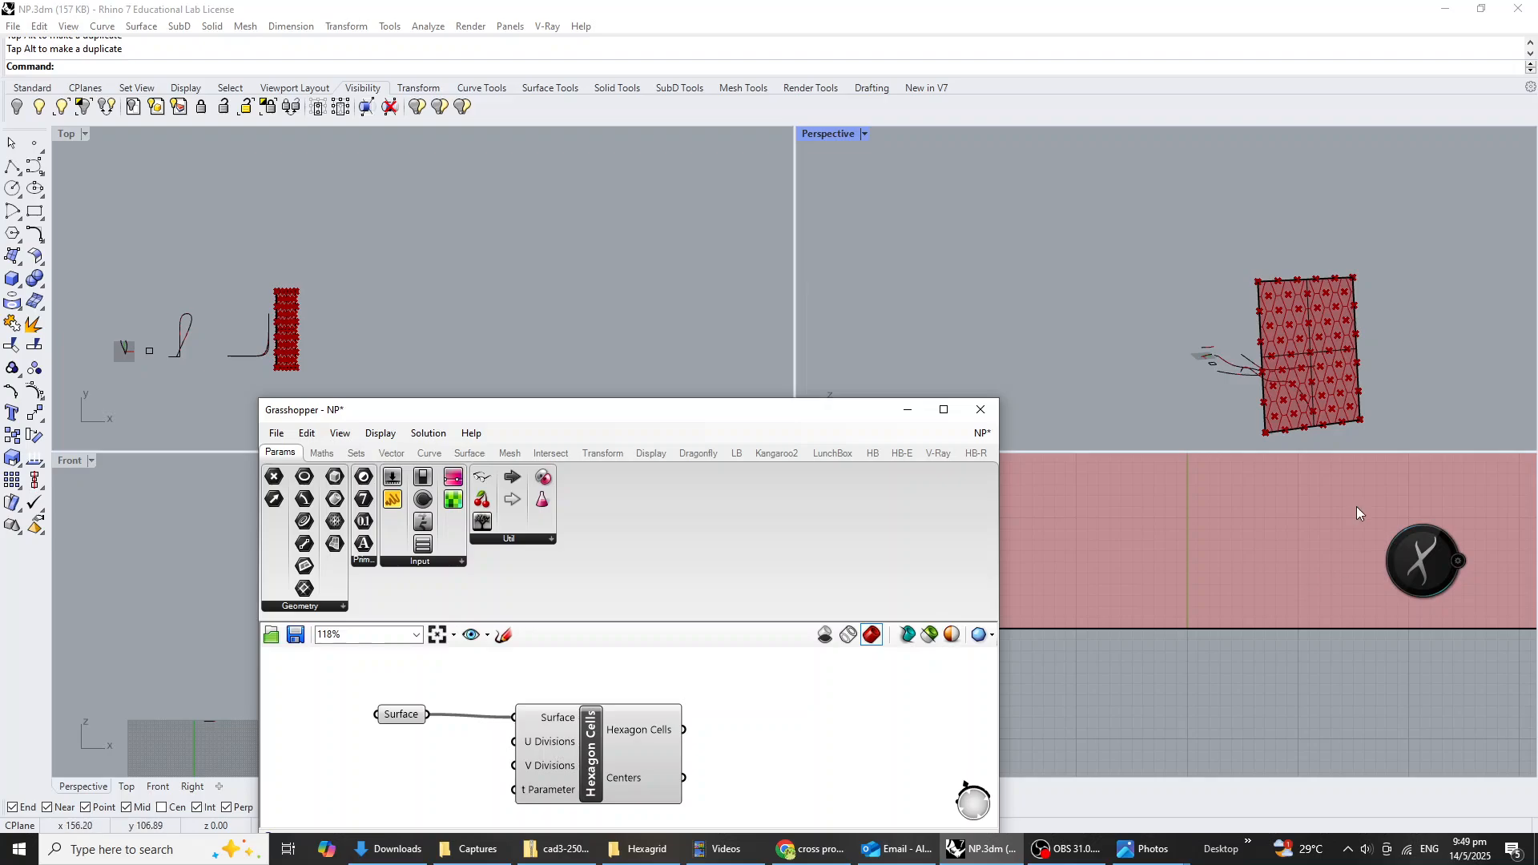
right_drag(1353, 433, 1388, 294)
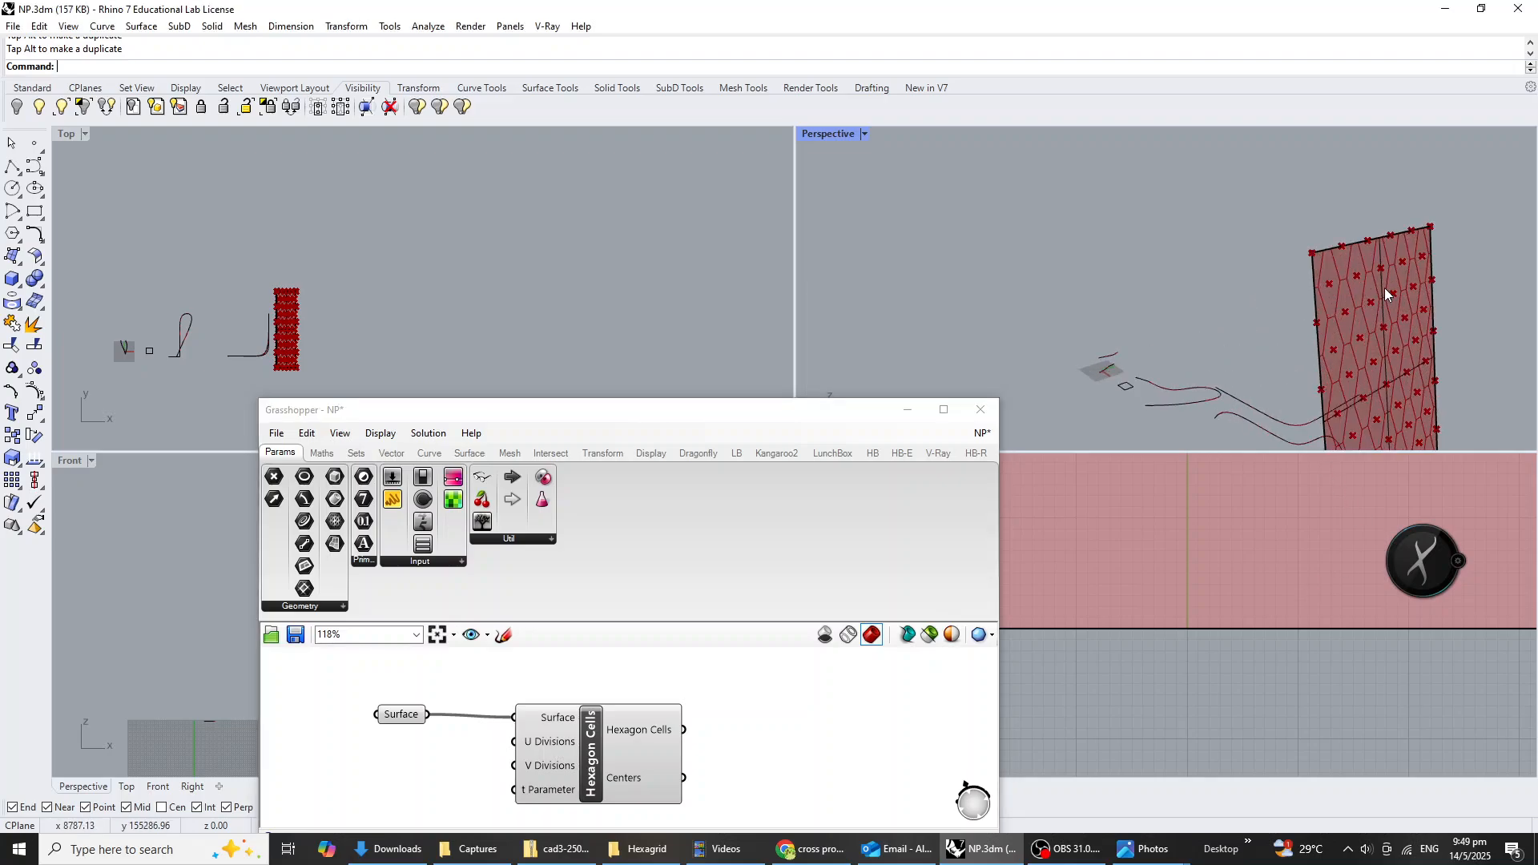
click(793, 741)
double_click(767, 737)
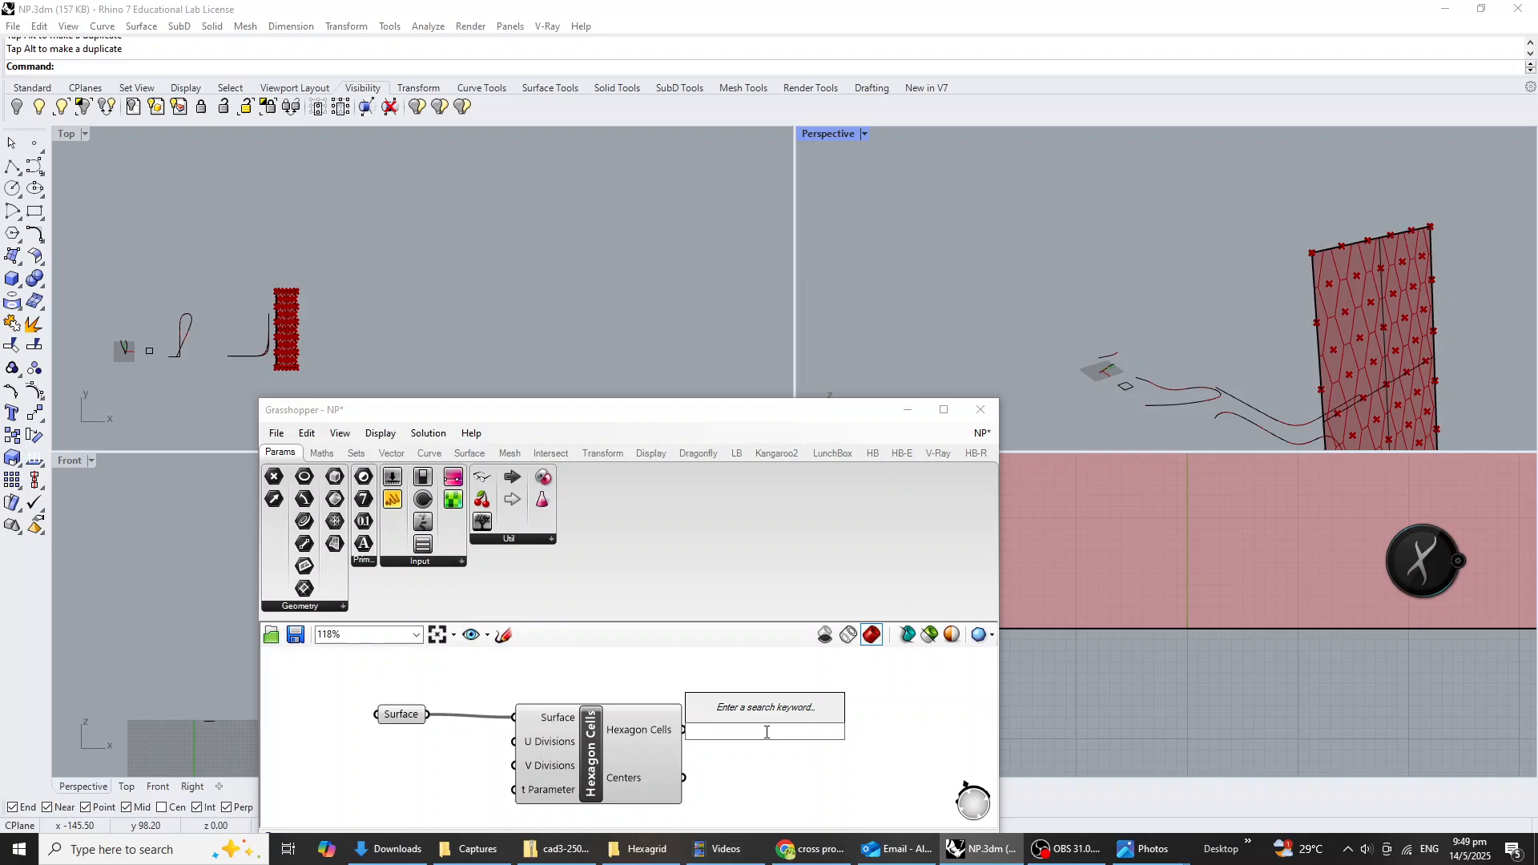
text(pipe)
key(Return)
scroll(690, 753, up, 3)
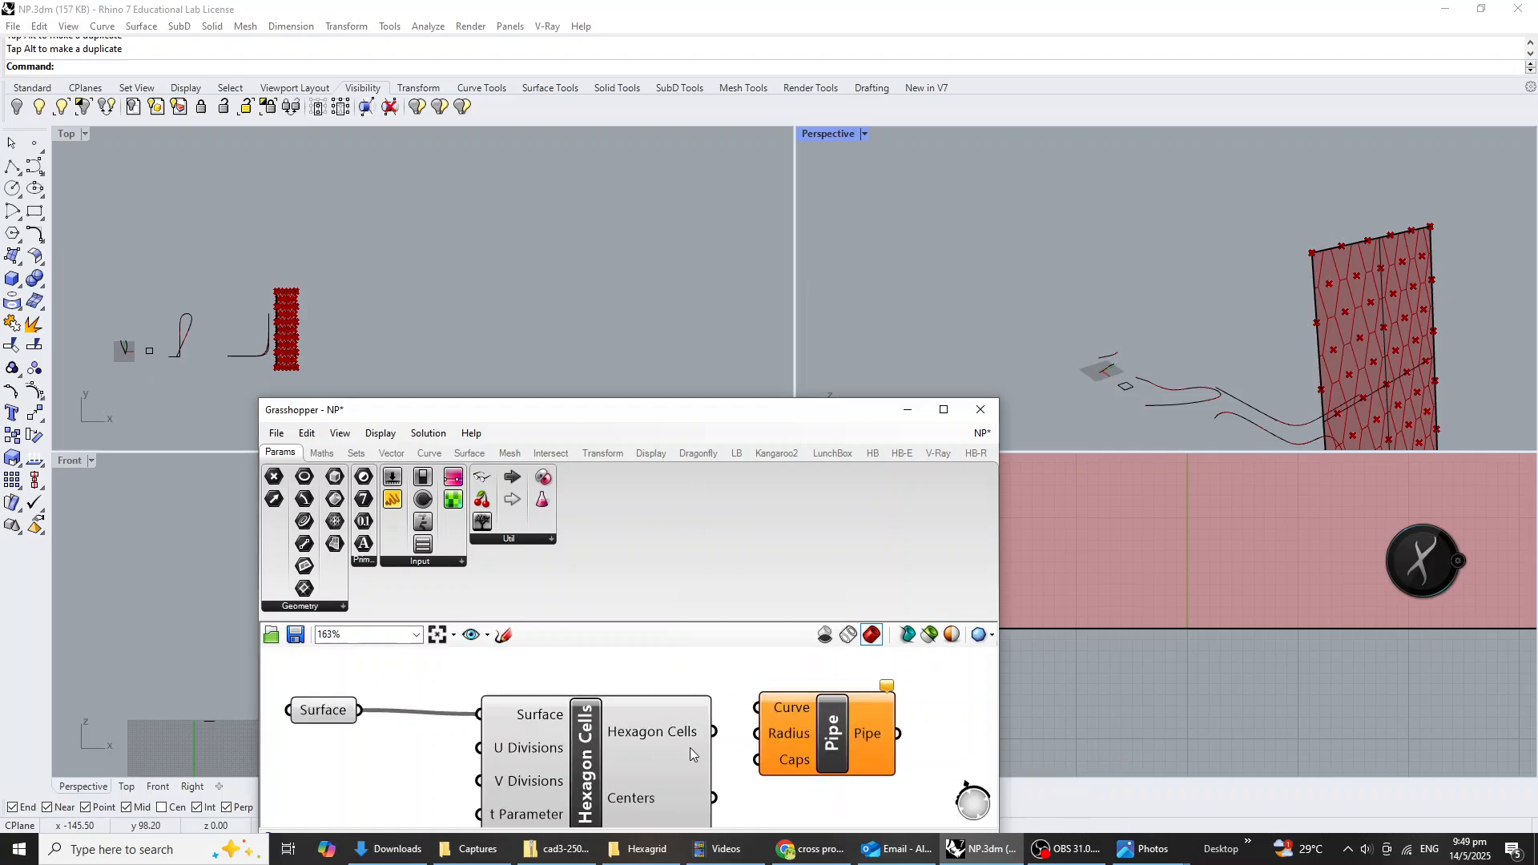
drag(708, 732, 757, 709)
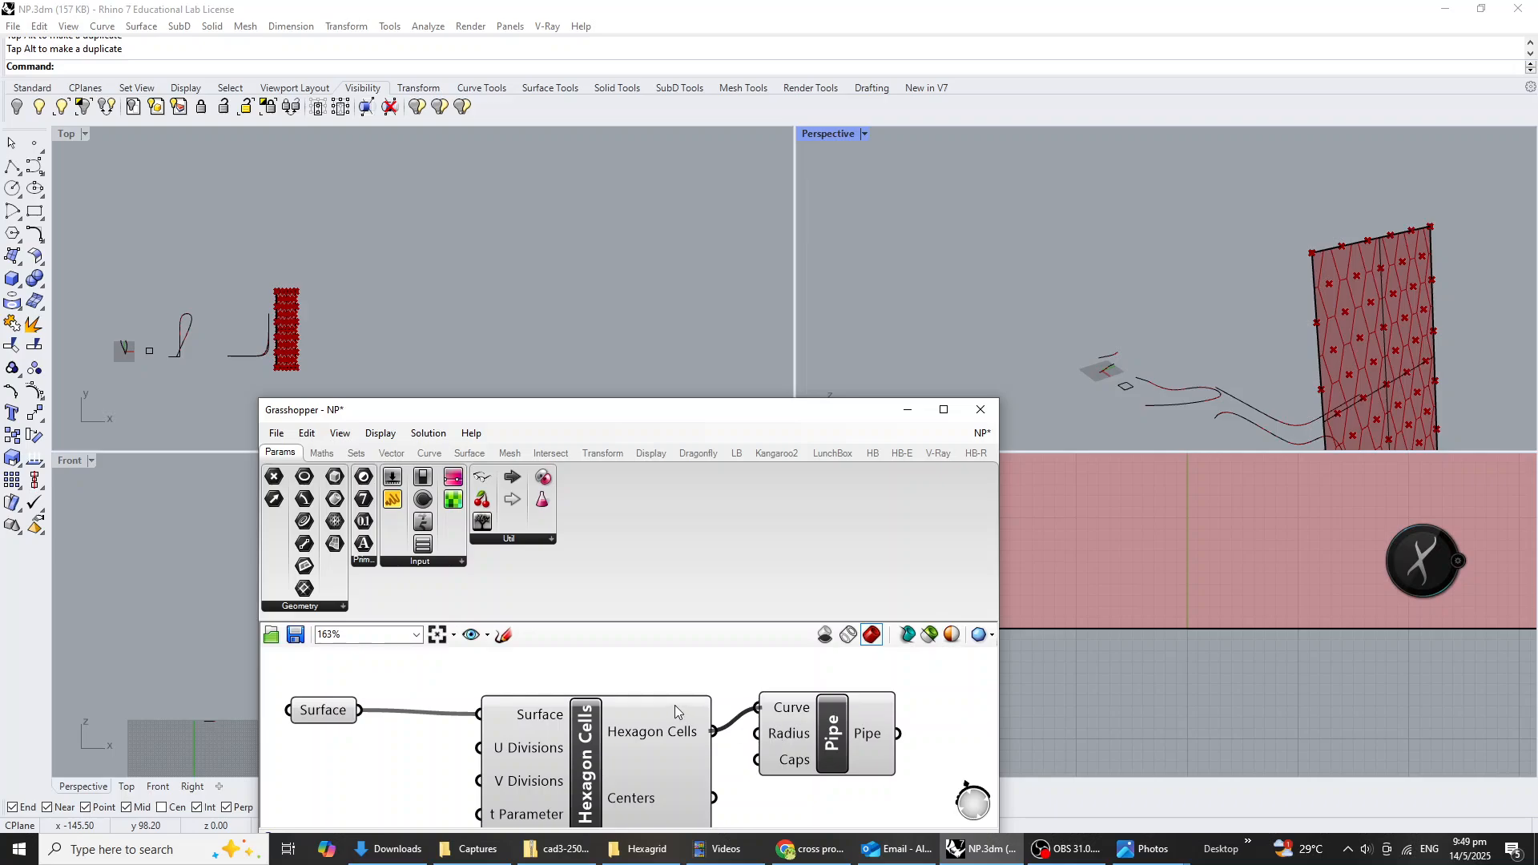
Make room before the Pipe component, add a number slider set to 200 and connect it to the Radius input.
scroll(675, 711, down, 3)
drag(612, 732, 727, 740)
click(618, 775)
double_click(616, 775)
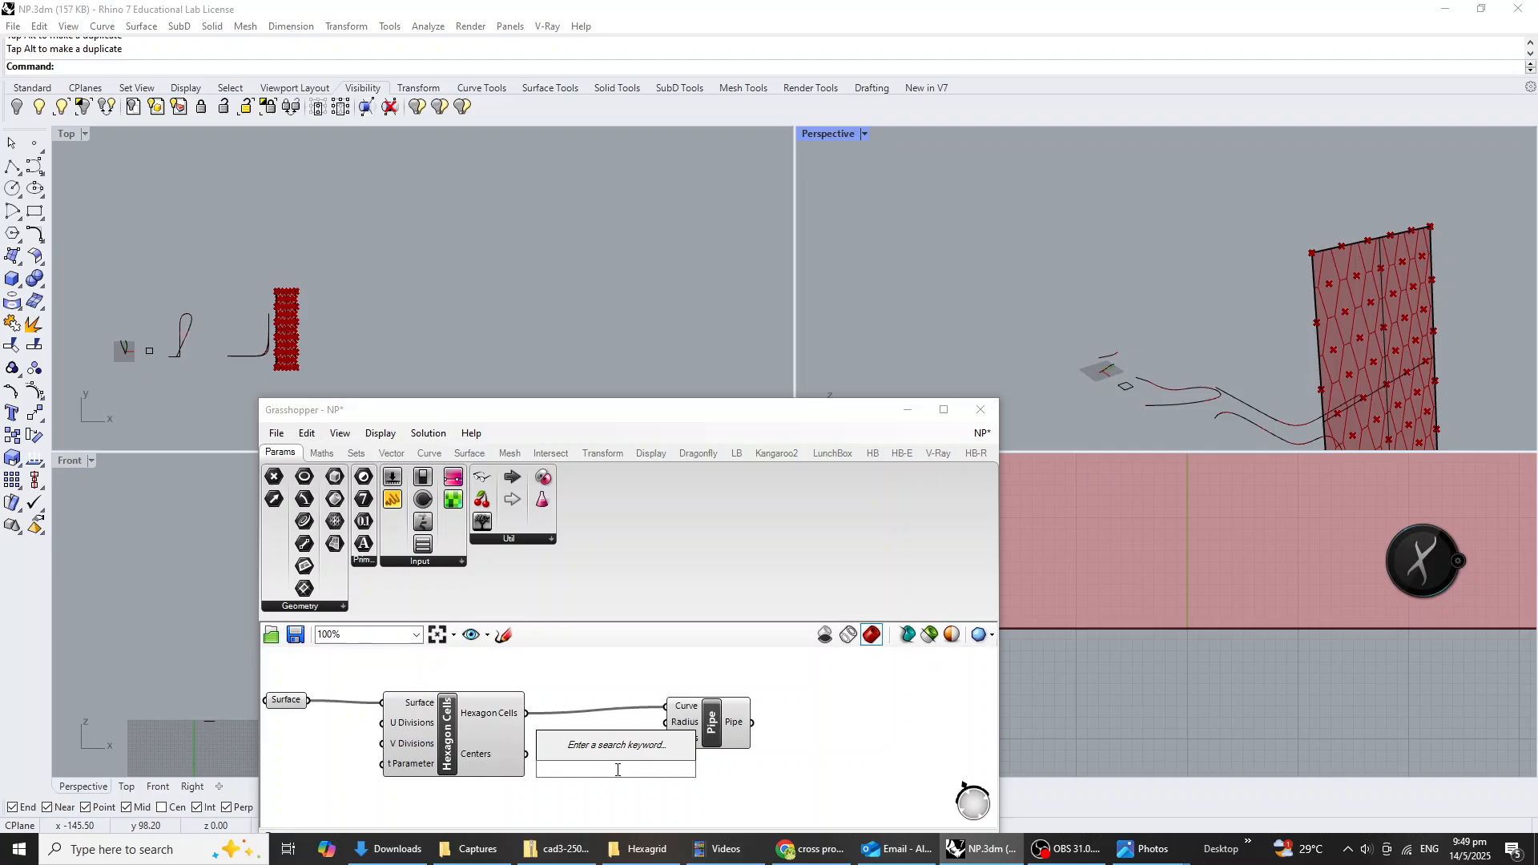
text(200)
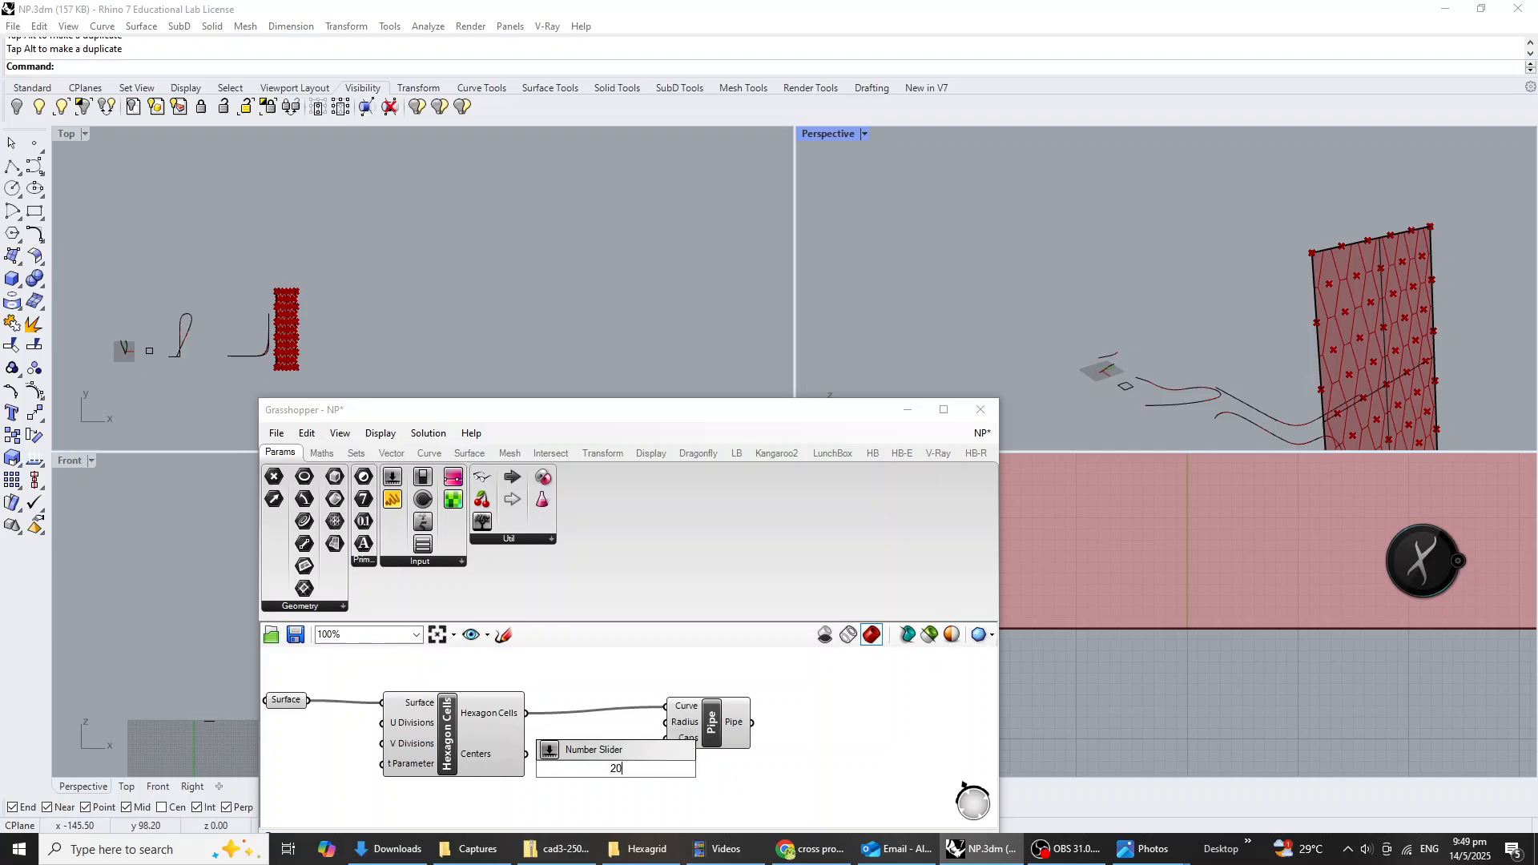
key(Return)
drag(701, 738, 737, 744)
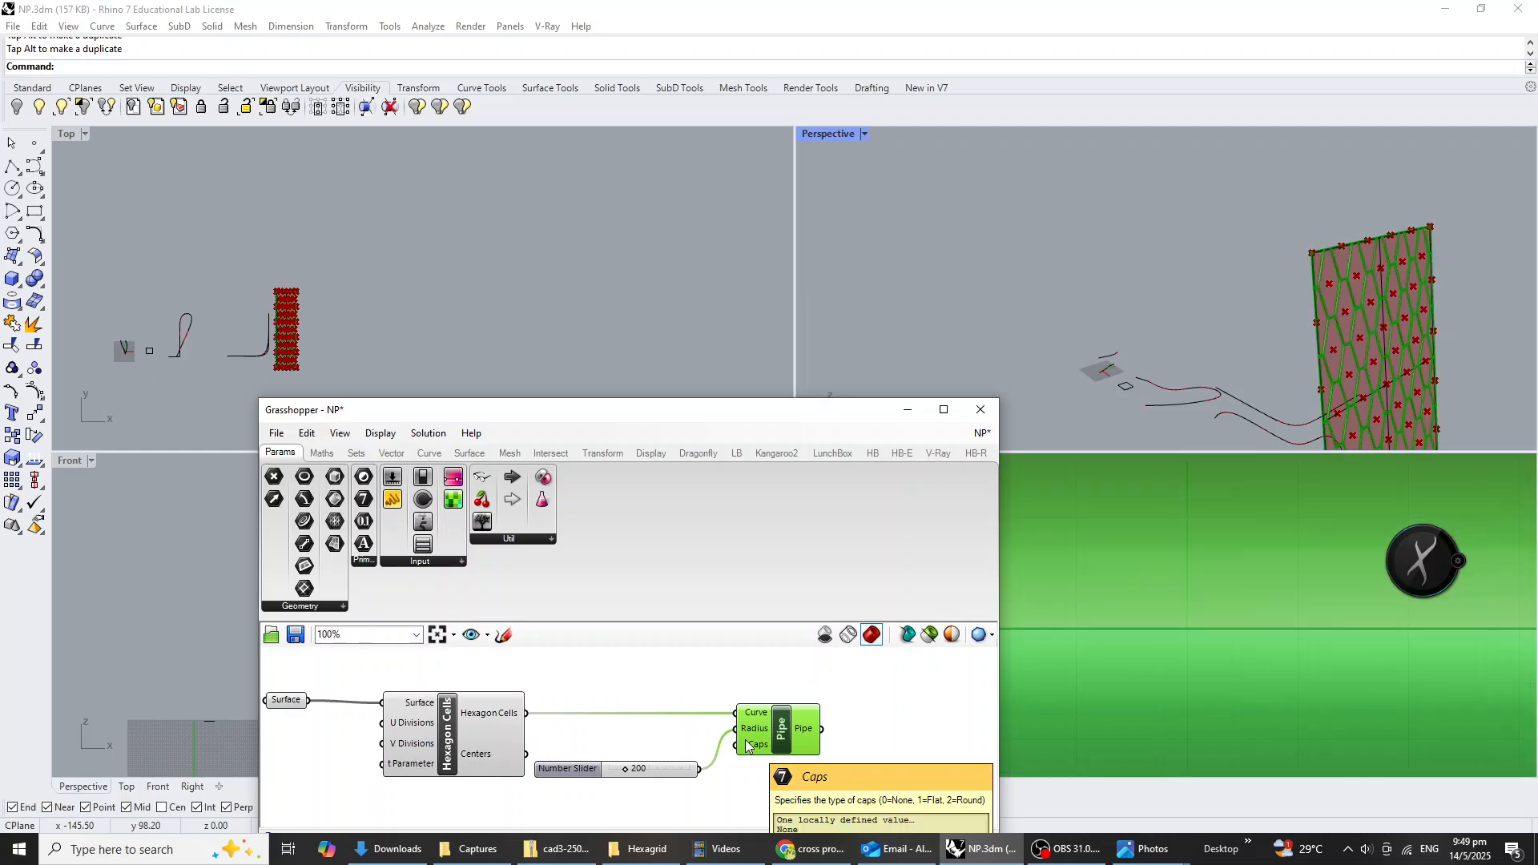
Turn off the preview of the Surface and Hexagon Cells components, leaving only the pipes displayed.
scroll(1430, 325, up, 5)
right_drag(1321, 357, 1319, 358)
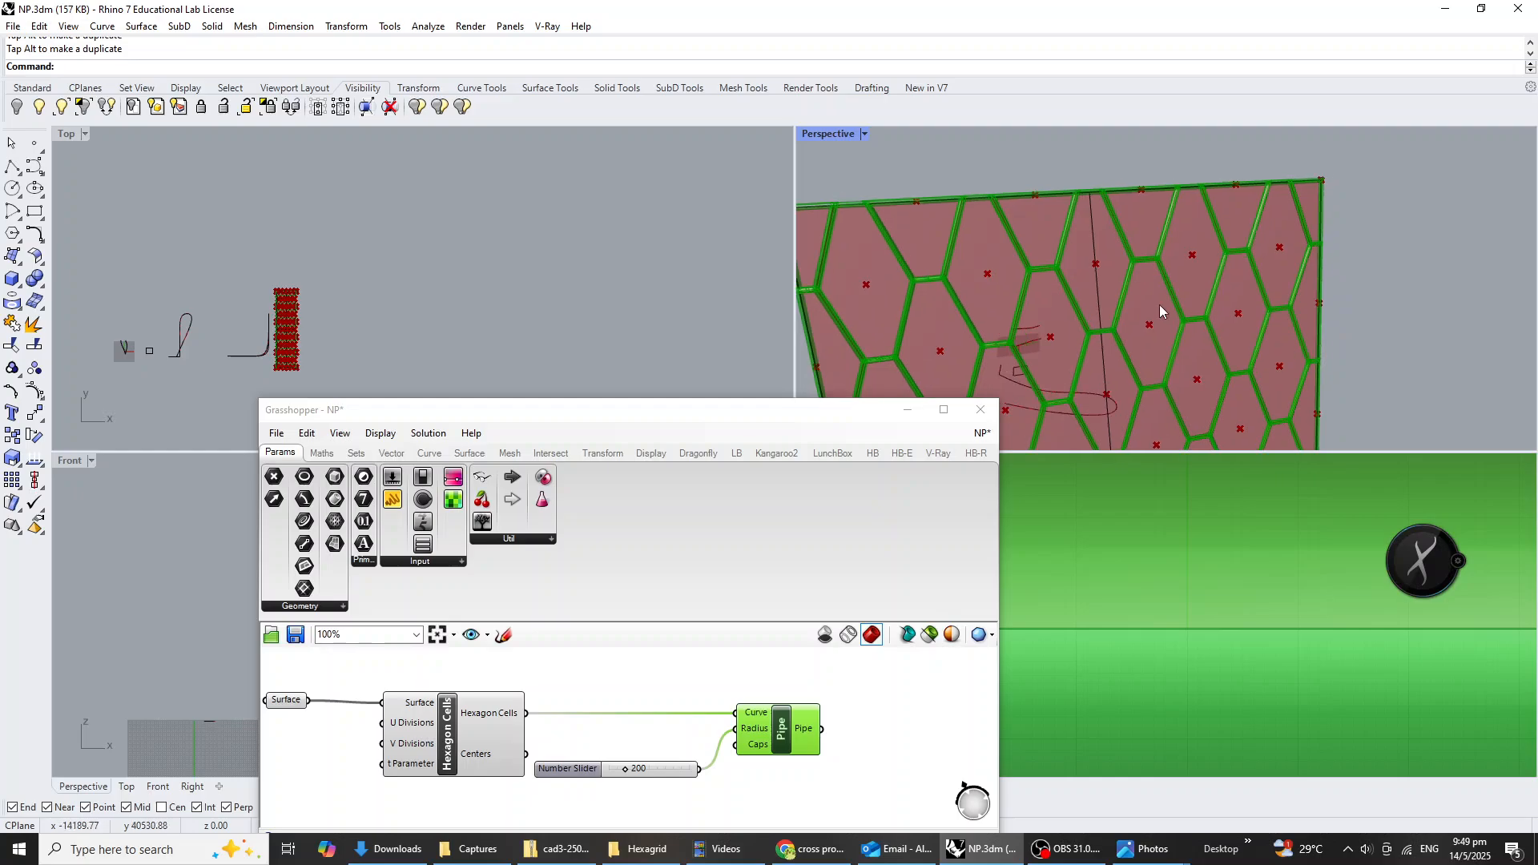
scroll(1042, 261, down, 3)
click(735, 702)
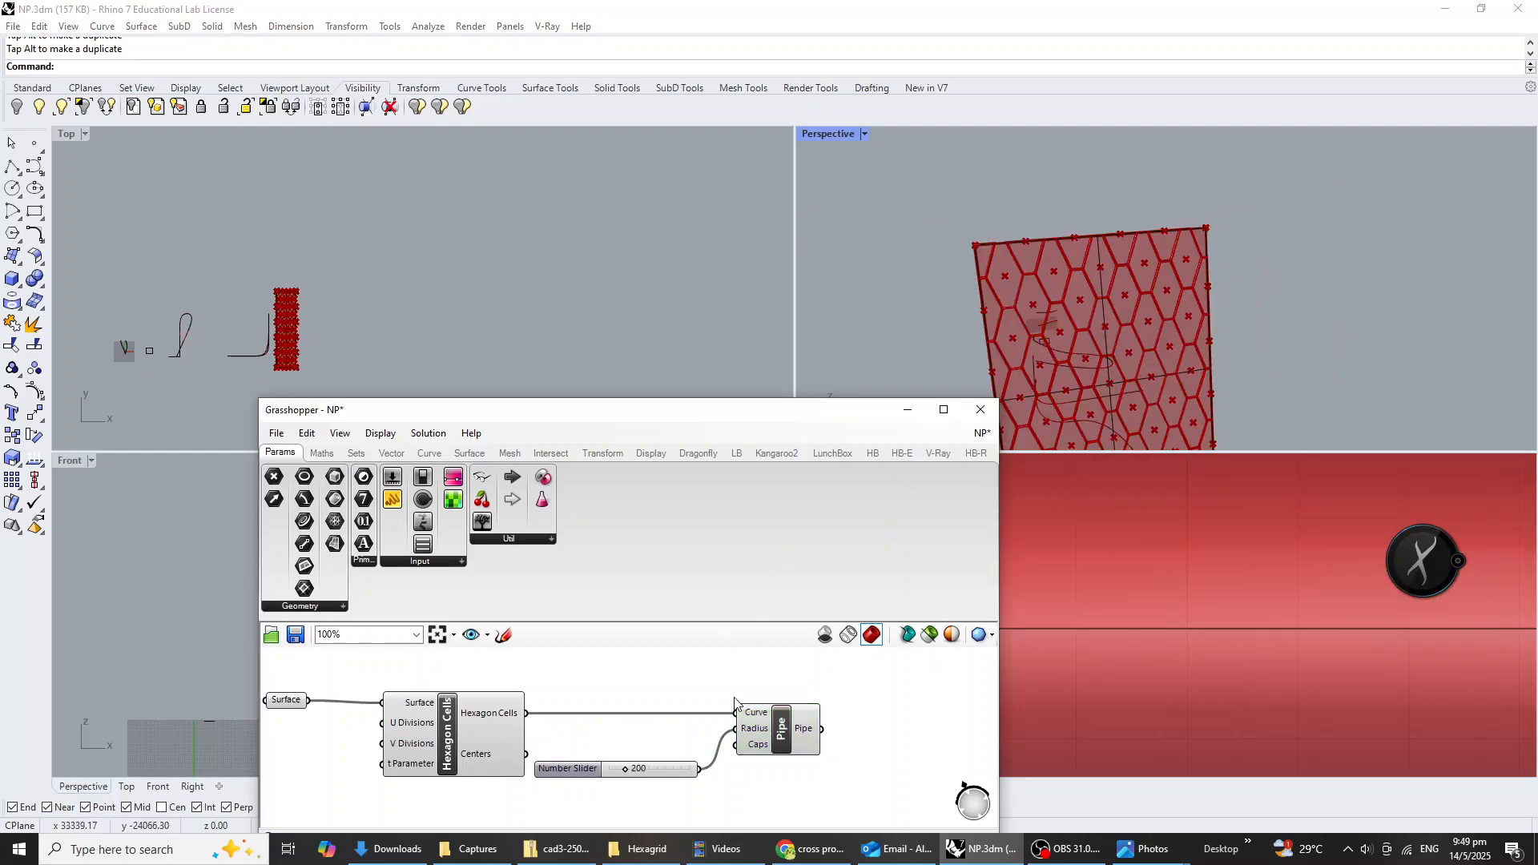
drag(675, 775, 532, 658)
scroll(743, 746, down, 3)
key(space)
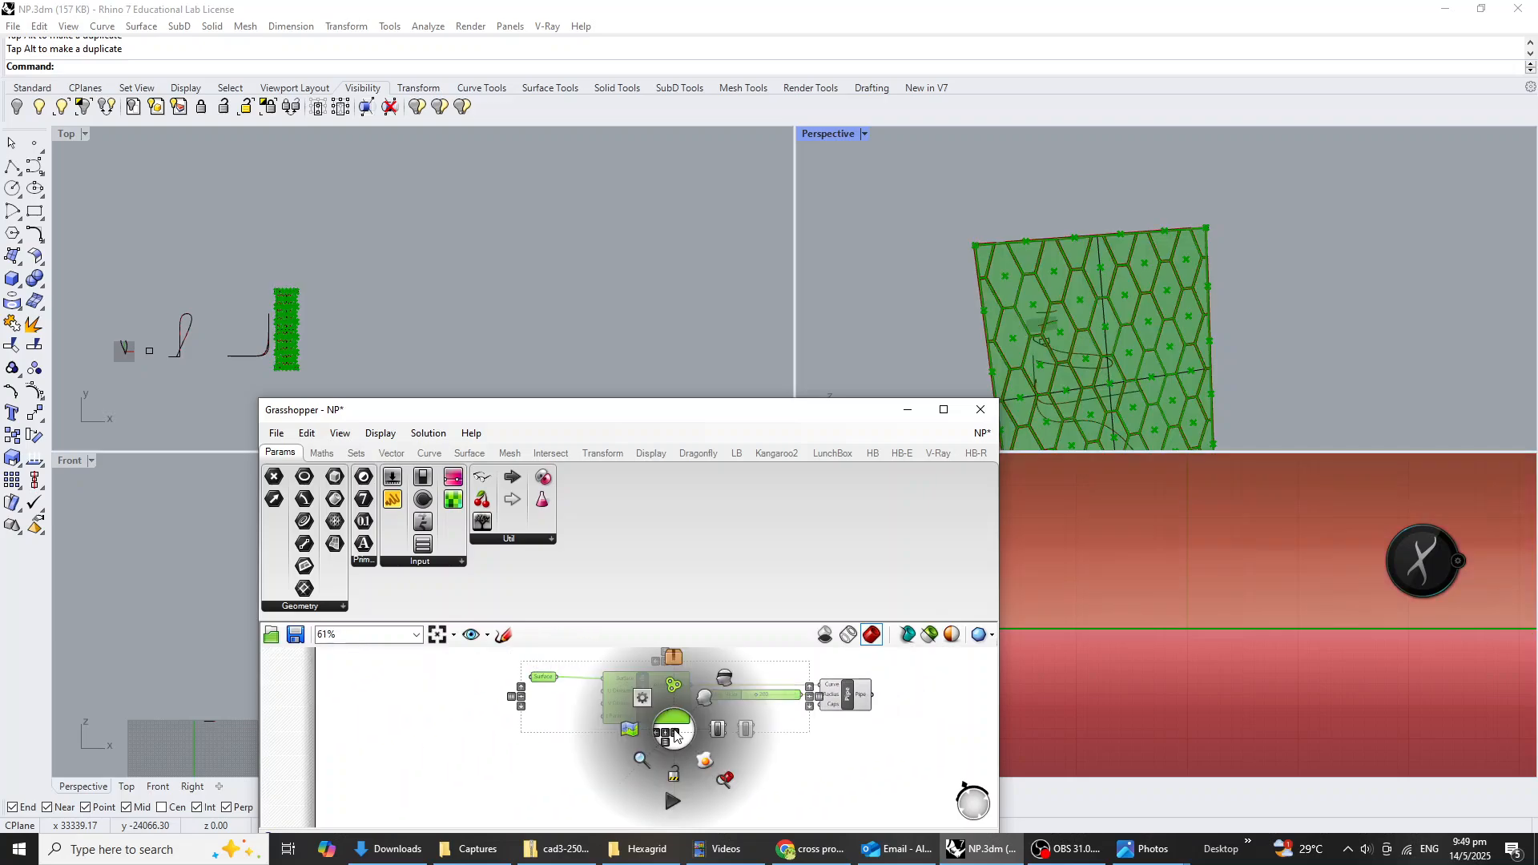
click(724, 679)
click(836, 736)
right_drag(1123, 357, 1361, 312)
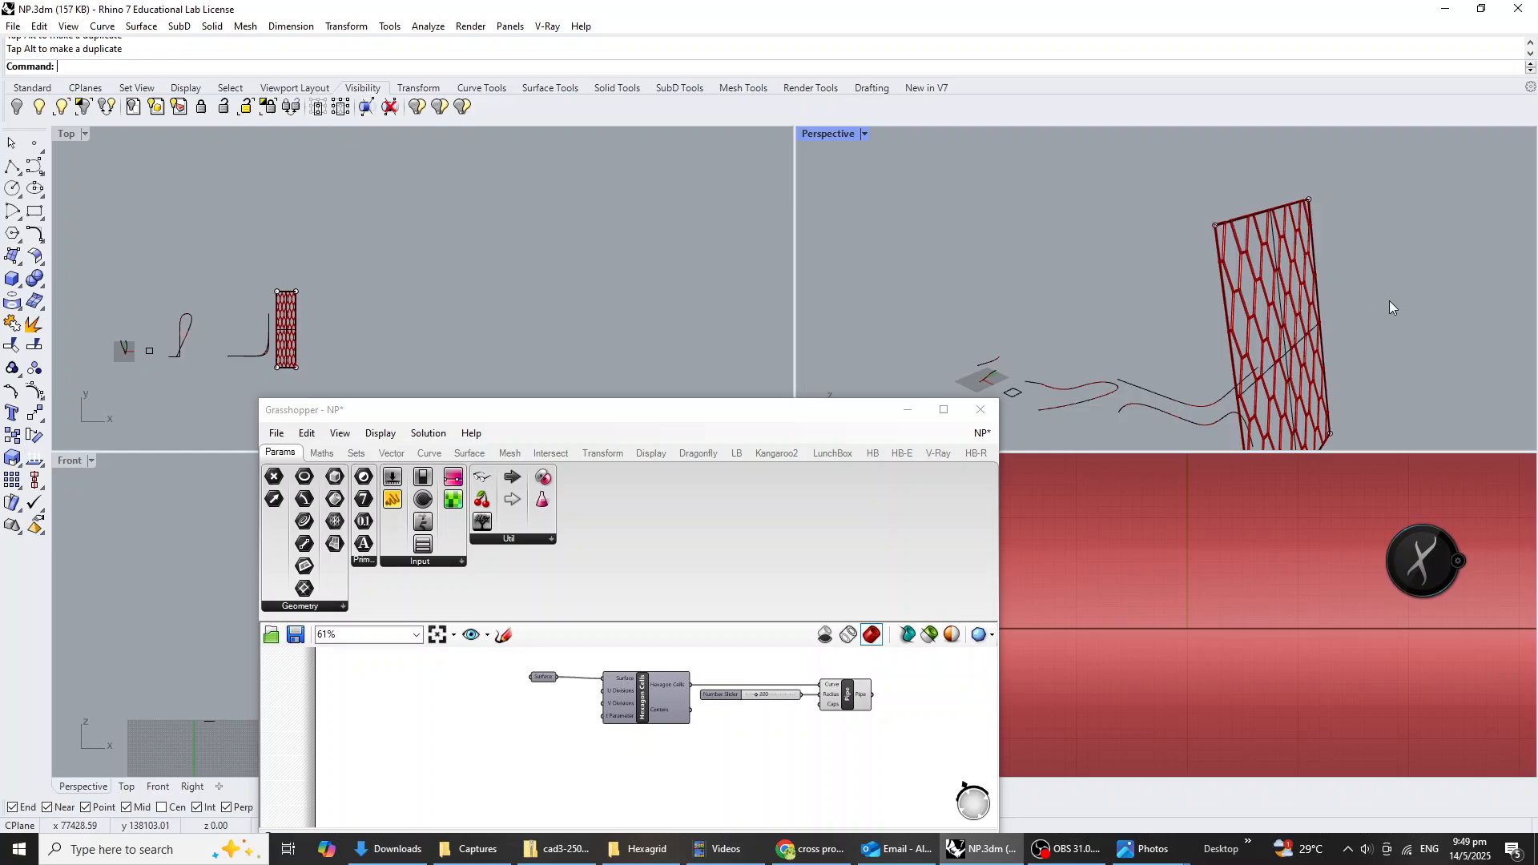
Group the Surface, Hexagon Cells, number slider and Pipe components.
click(830, 744)
scroll(828, 746, down, 2)
right_drag(810, 740, 732, 754)
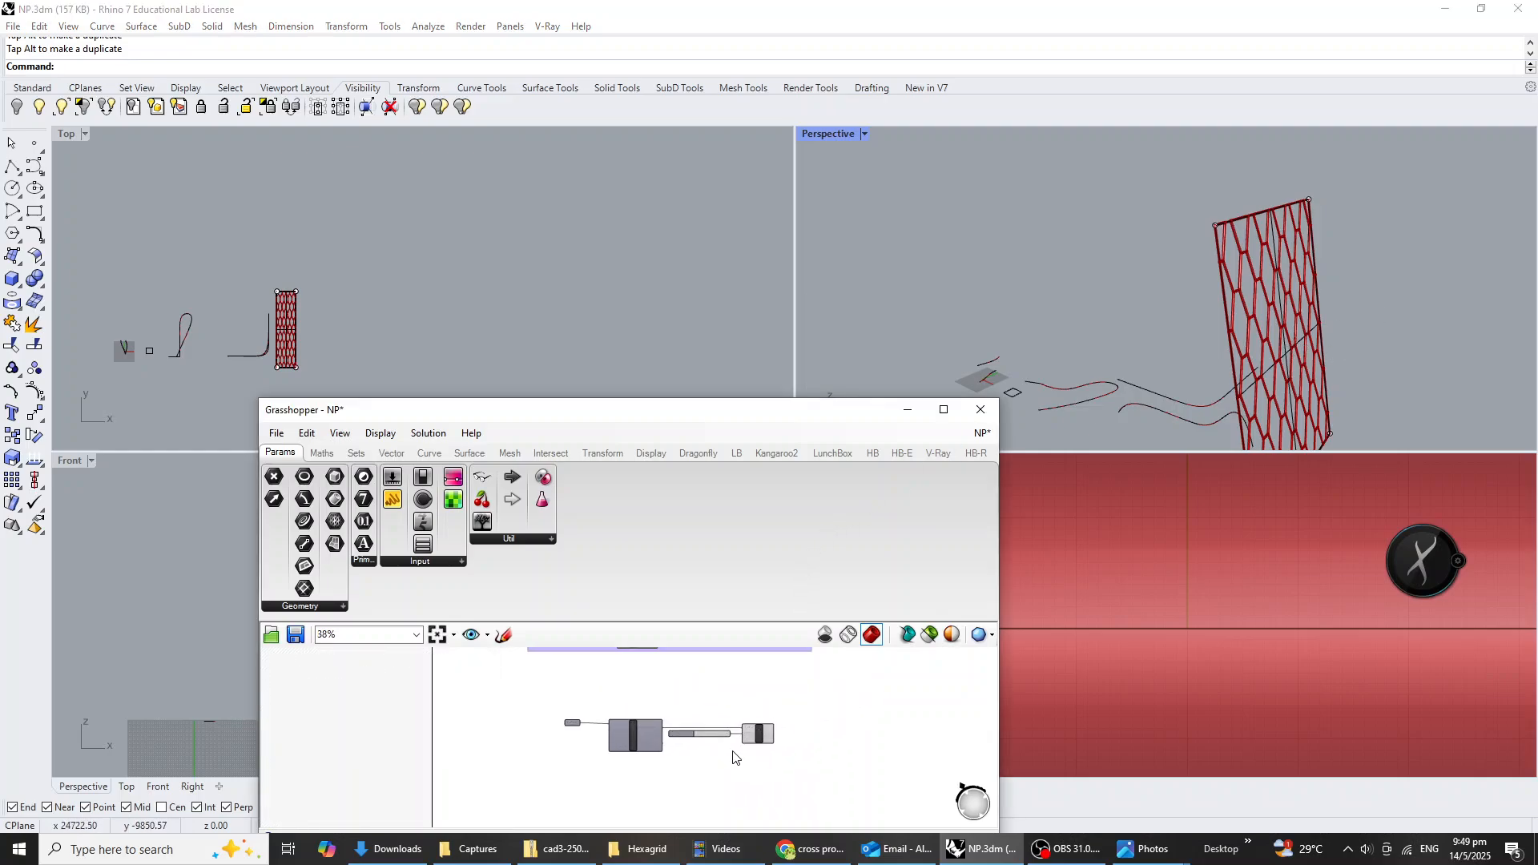
scroll(646, 728, up, 2)
drag(872, 785, 490, 683)
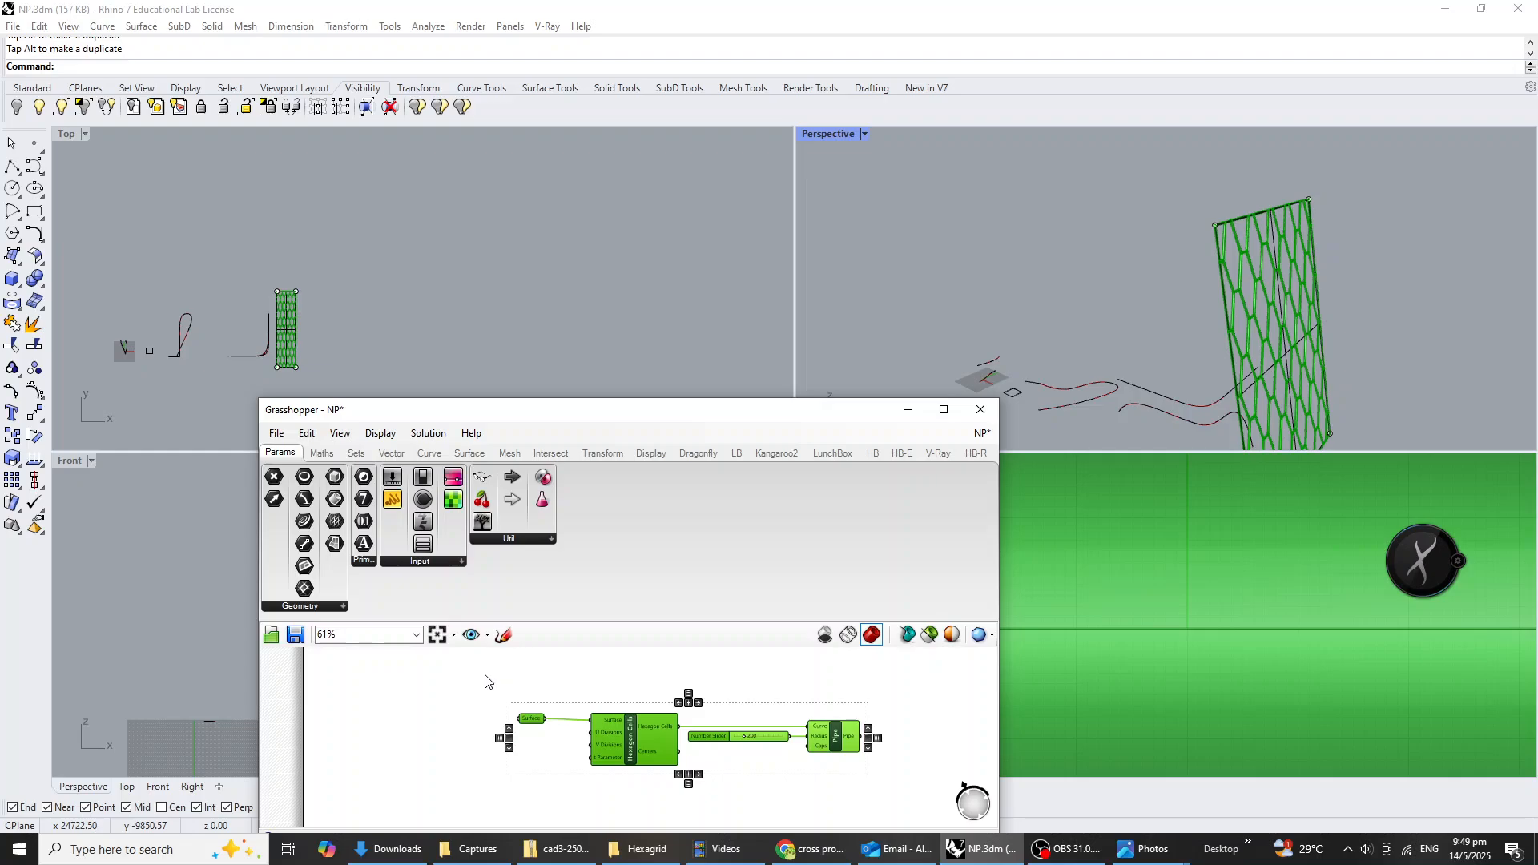
key(ctrl+g)
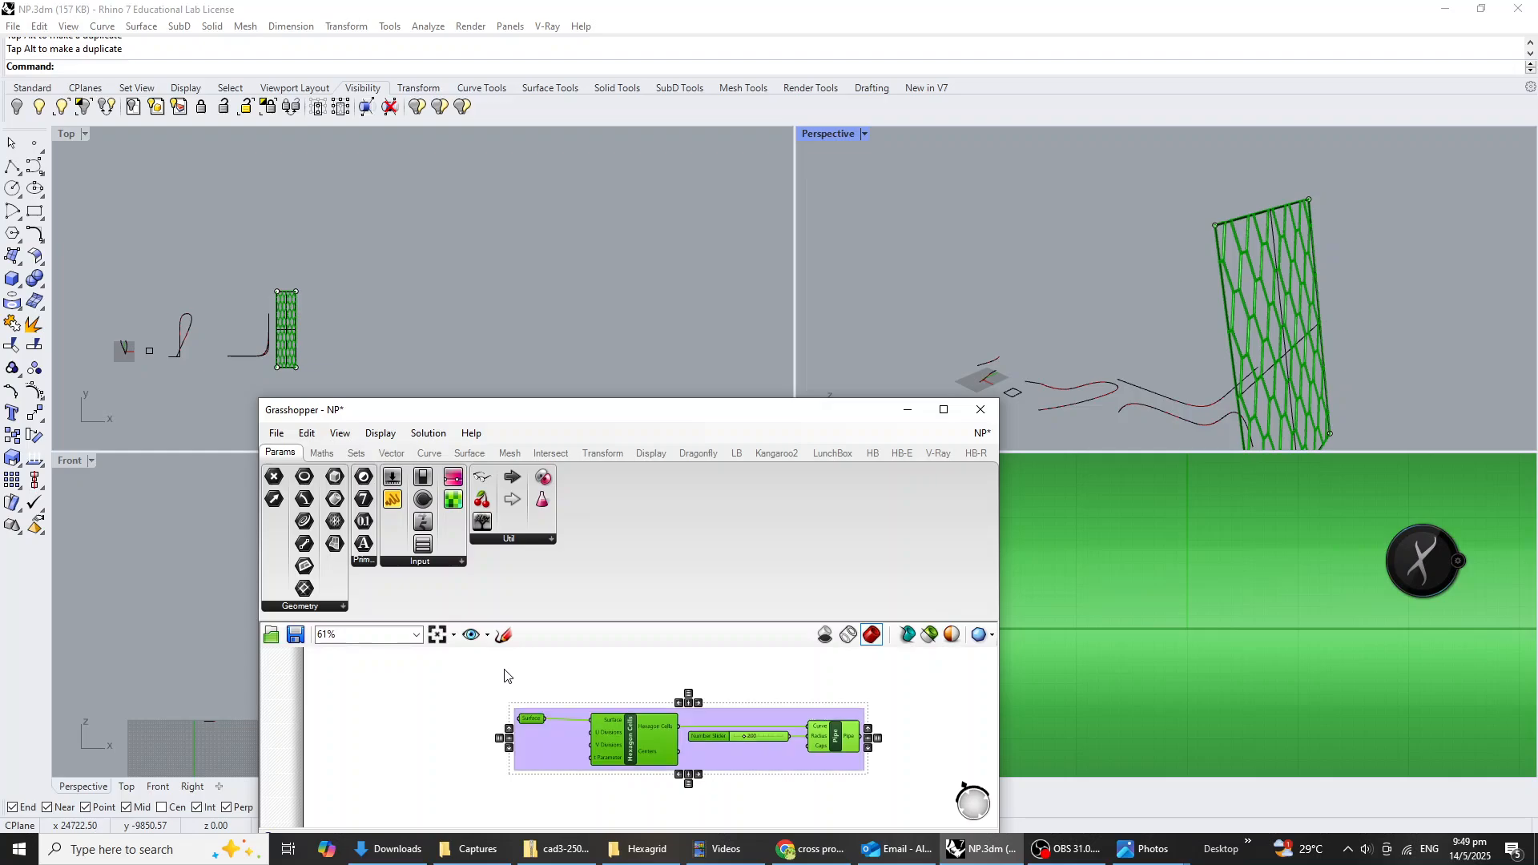
Name the new component group "Hexagons".
scroll(689, 719, up, 2)
click(756, 716)
right_click(755, 716)
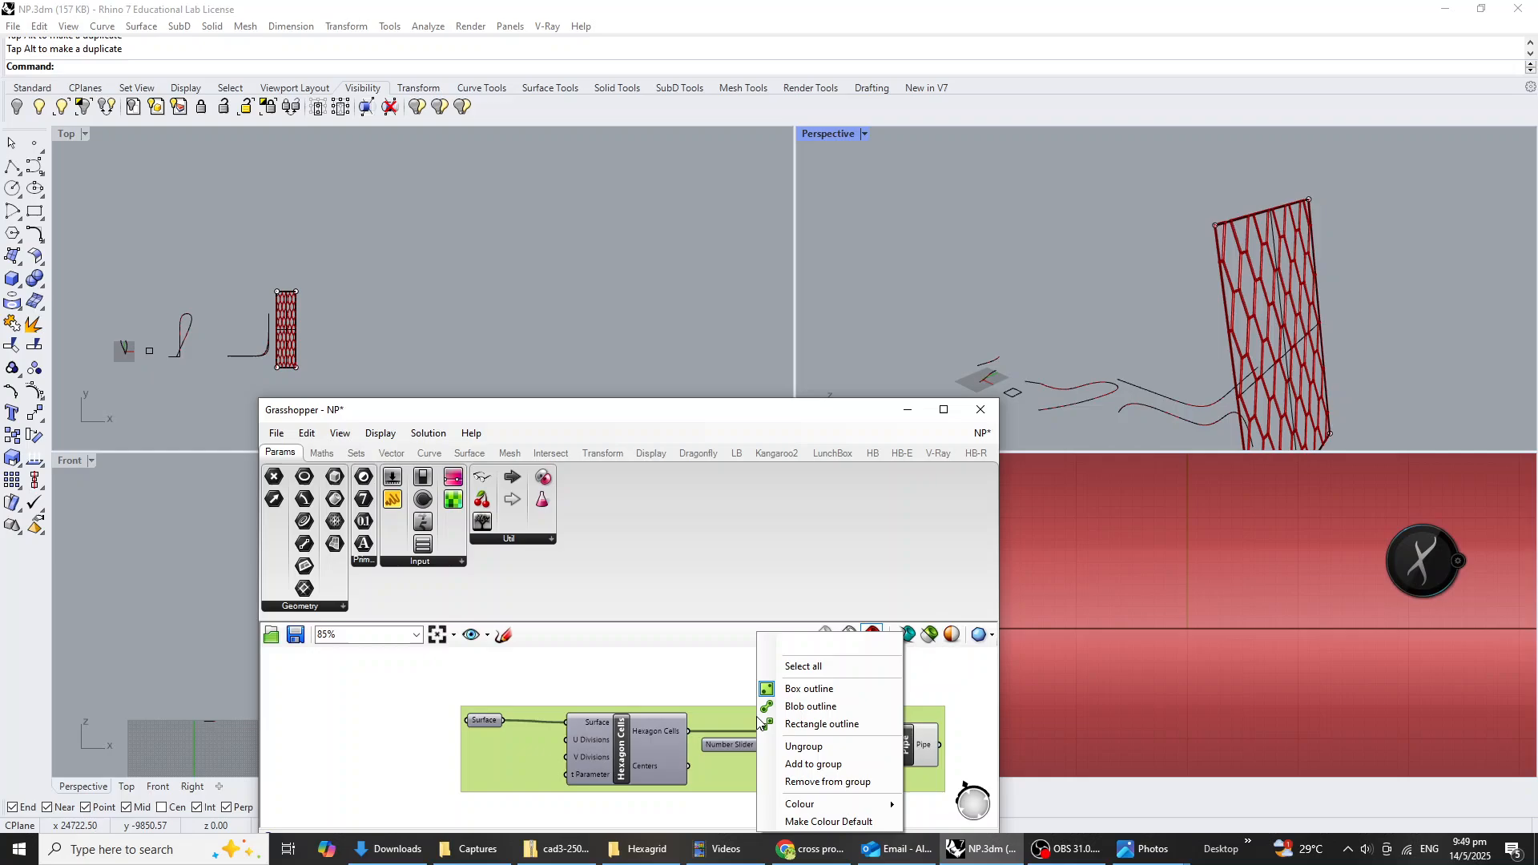
click(799, 646)
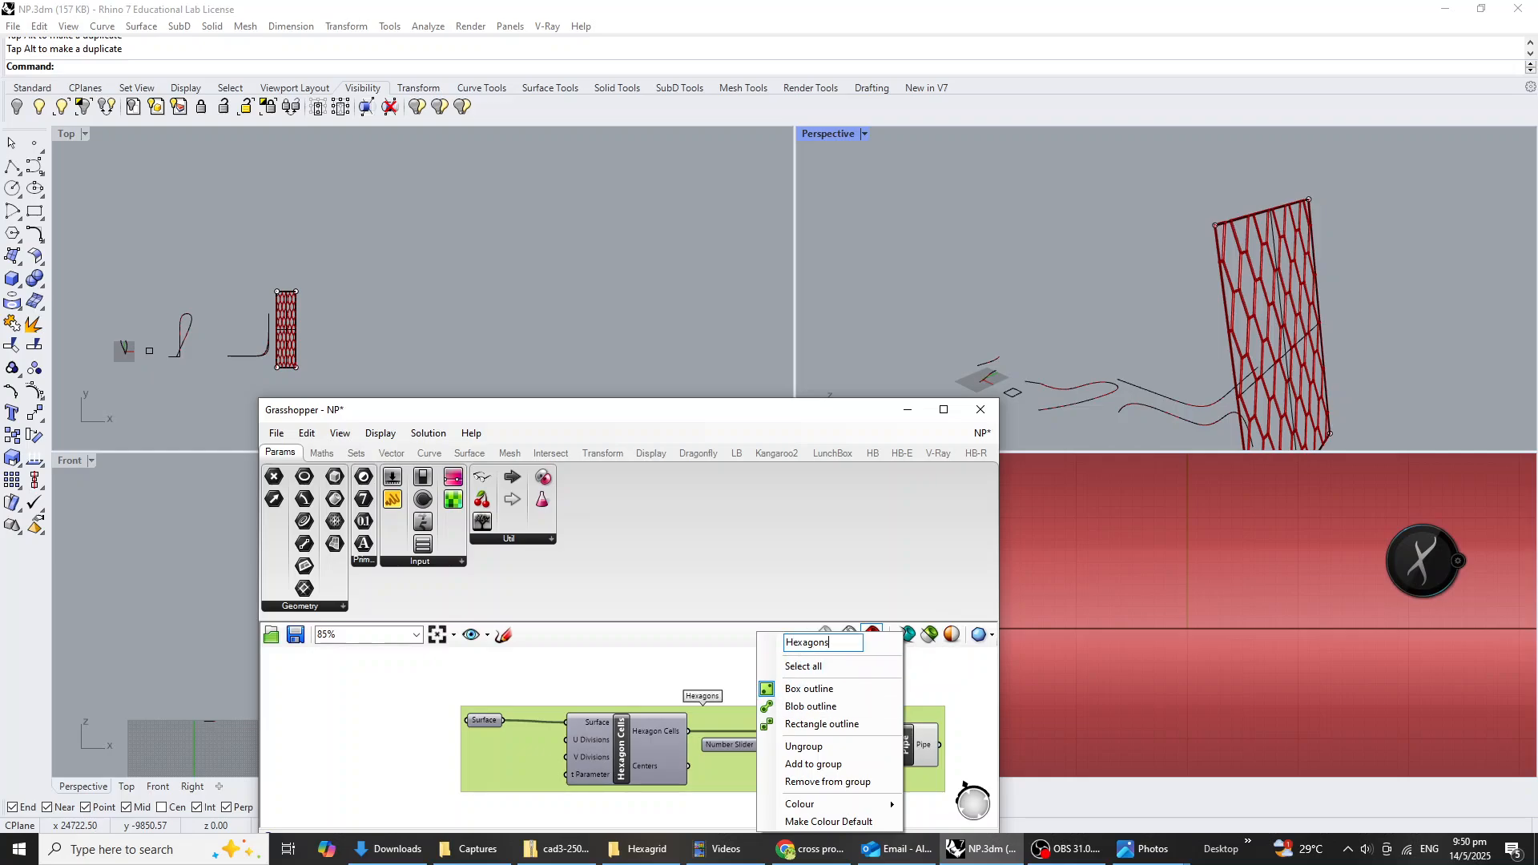
key(Return)
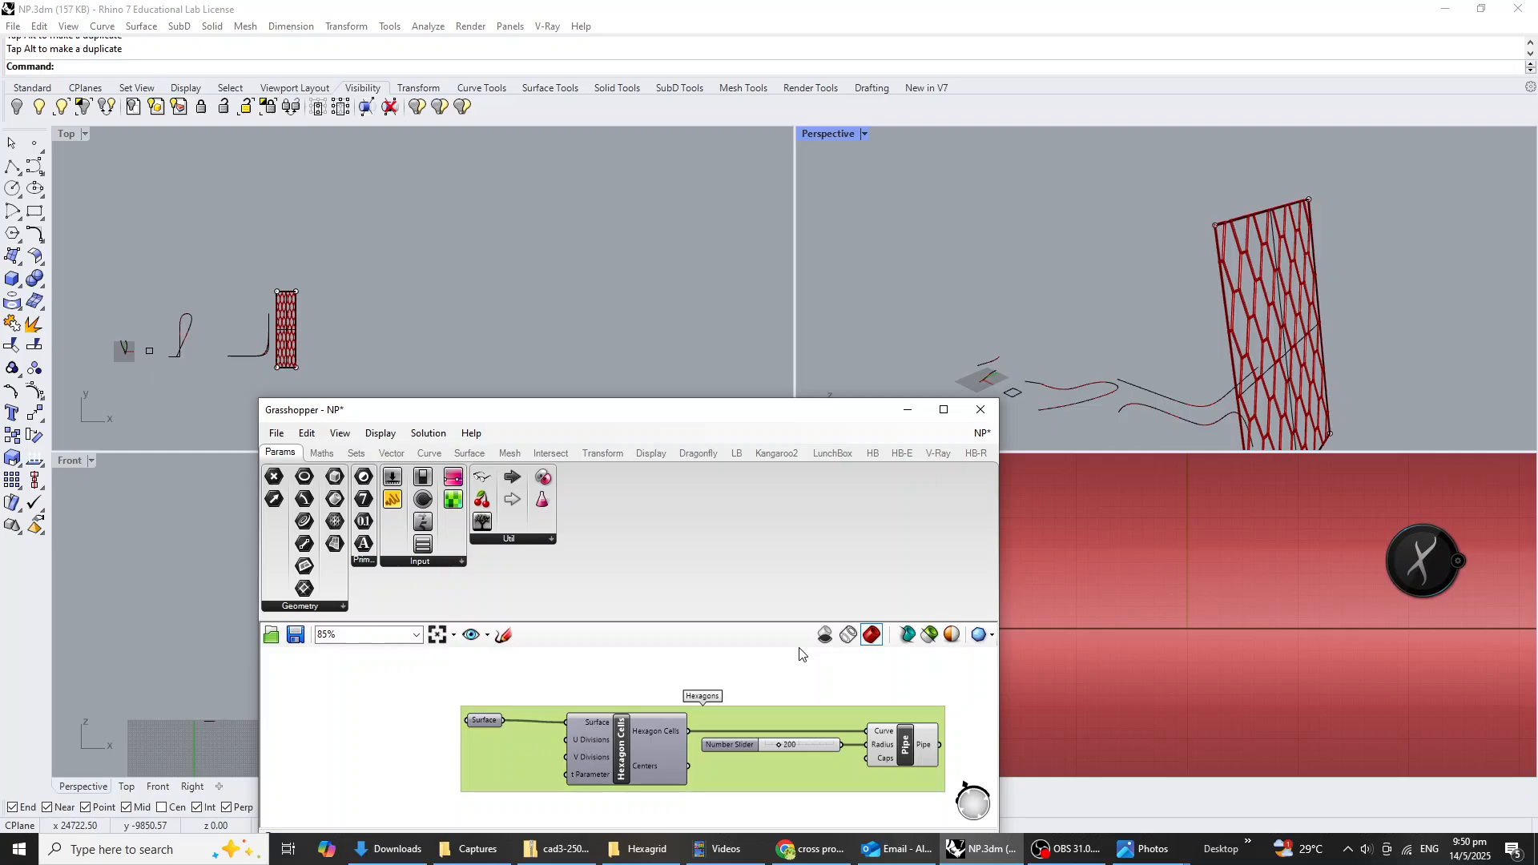
Save both the Rhino model and the Grasshopper definition with the Hexagons group included.
scroll(766, 745, down, 5)
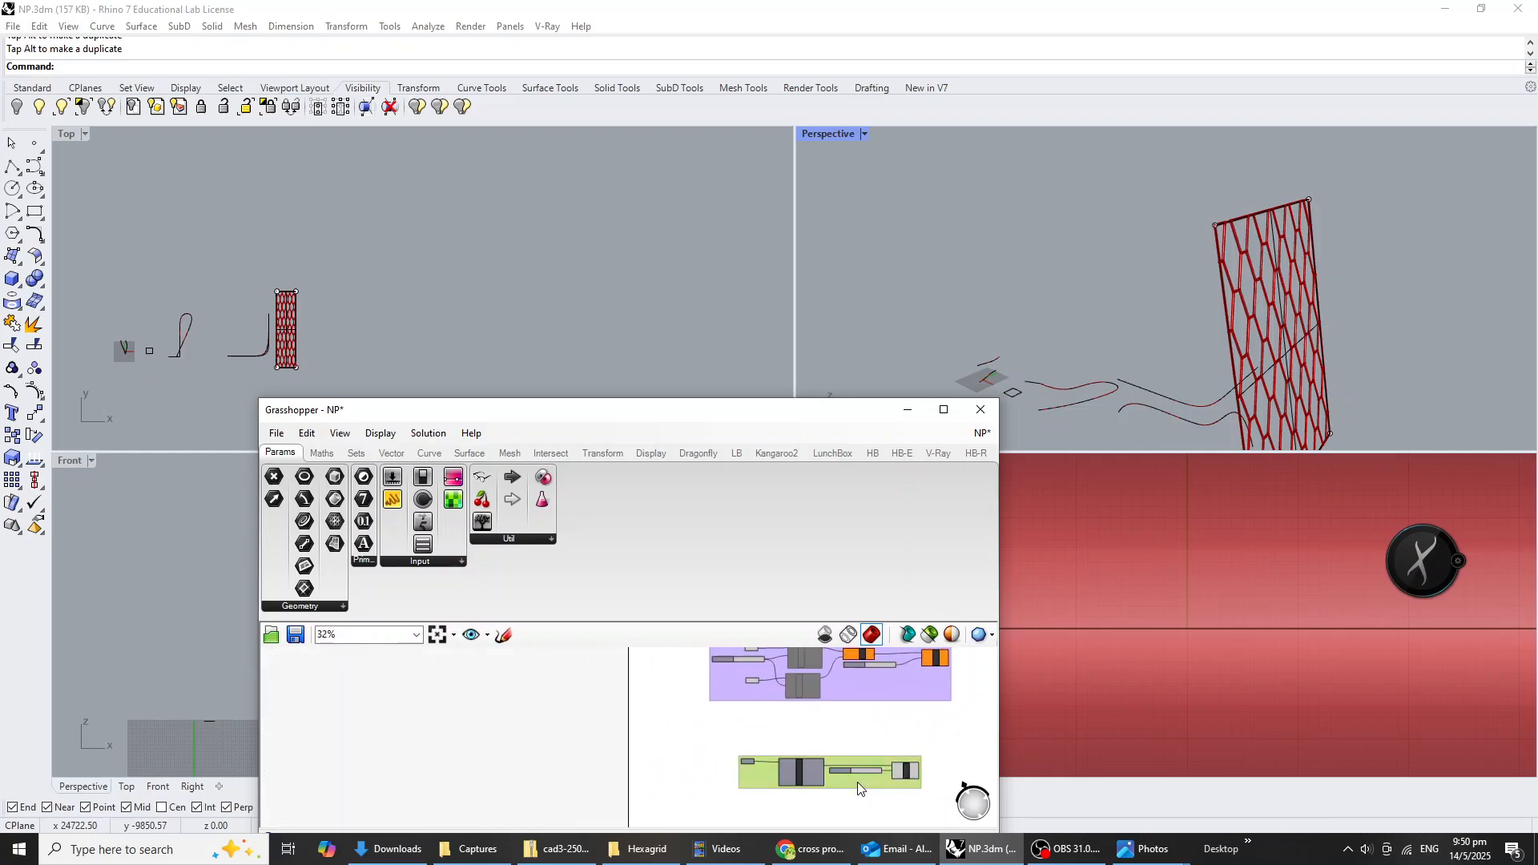
drag(857, 782, 824, 740)
click(827, 768)
right_drag(780, 791, 766, 758)
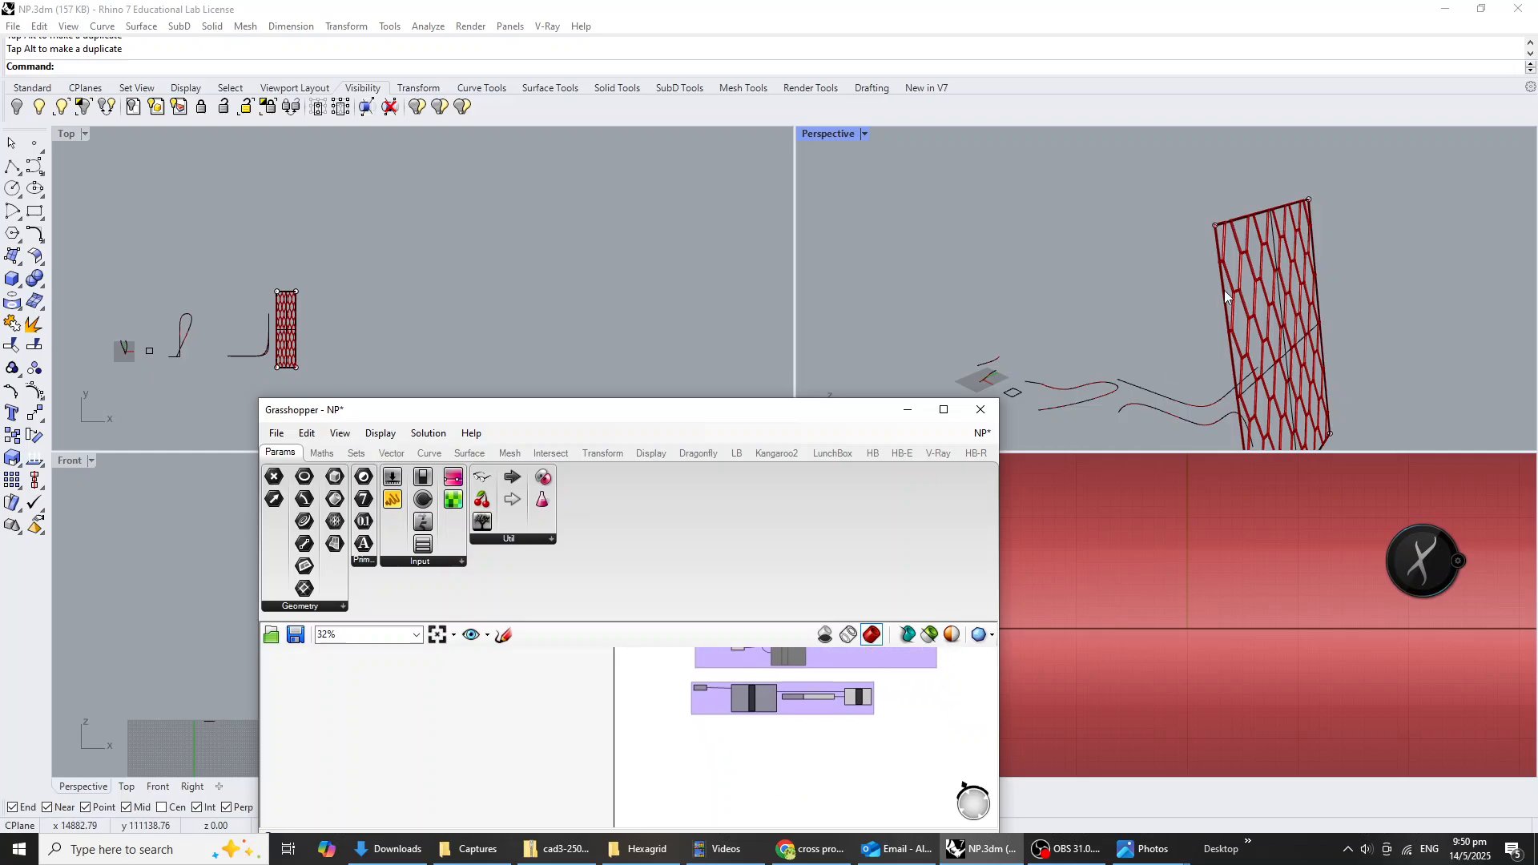
click(1145, 311)
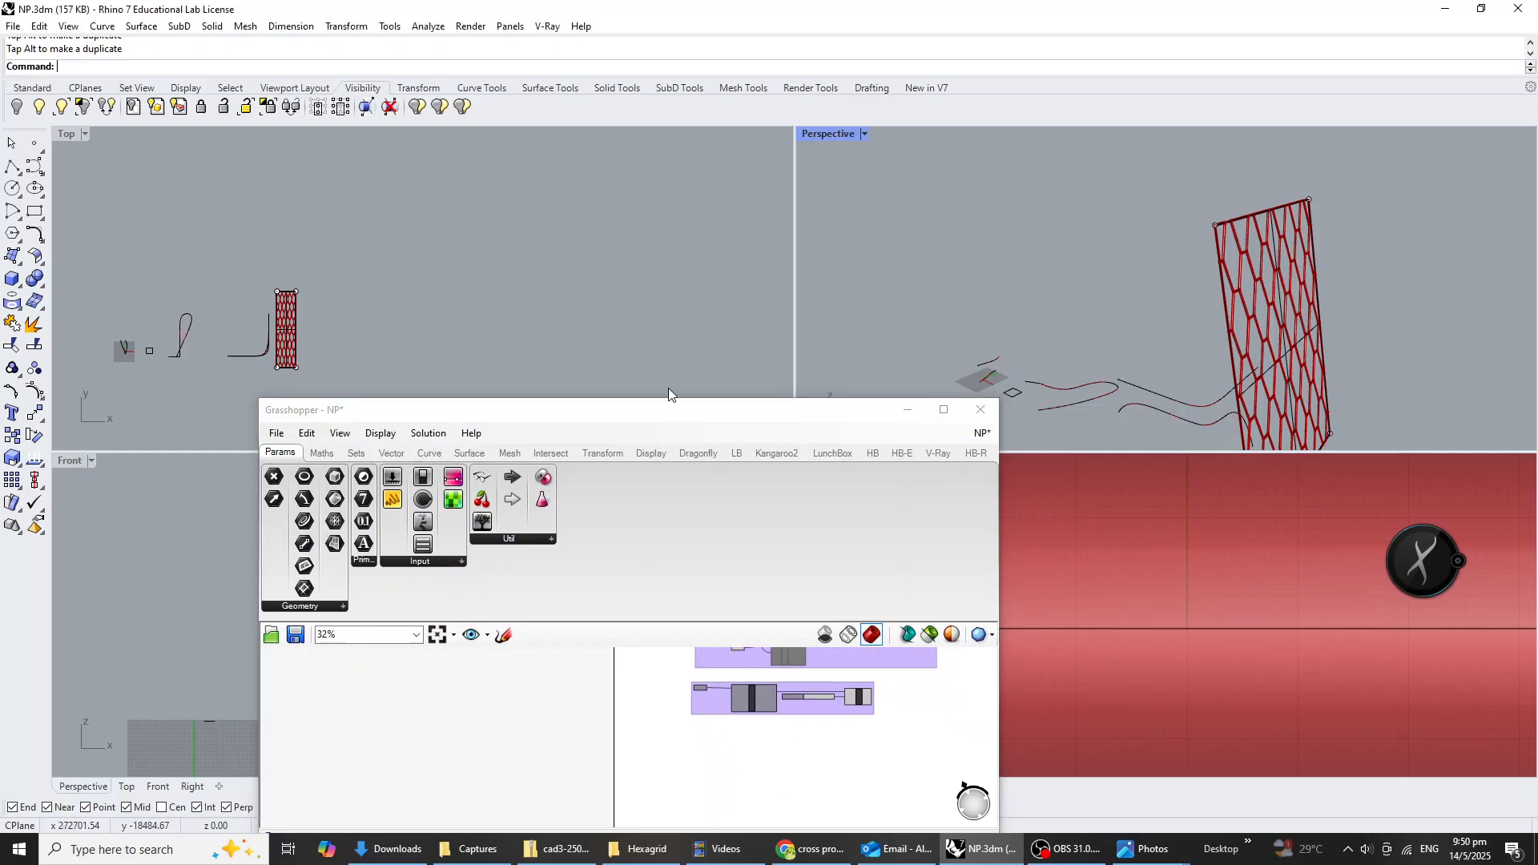
key(ctrl+s)
click(875, 814)
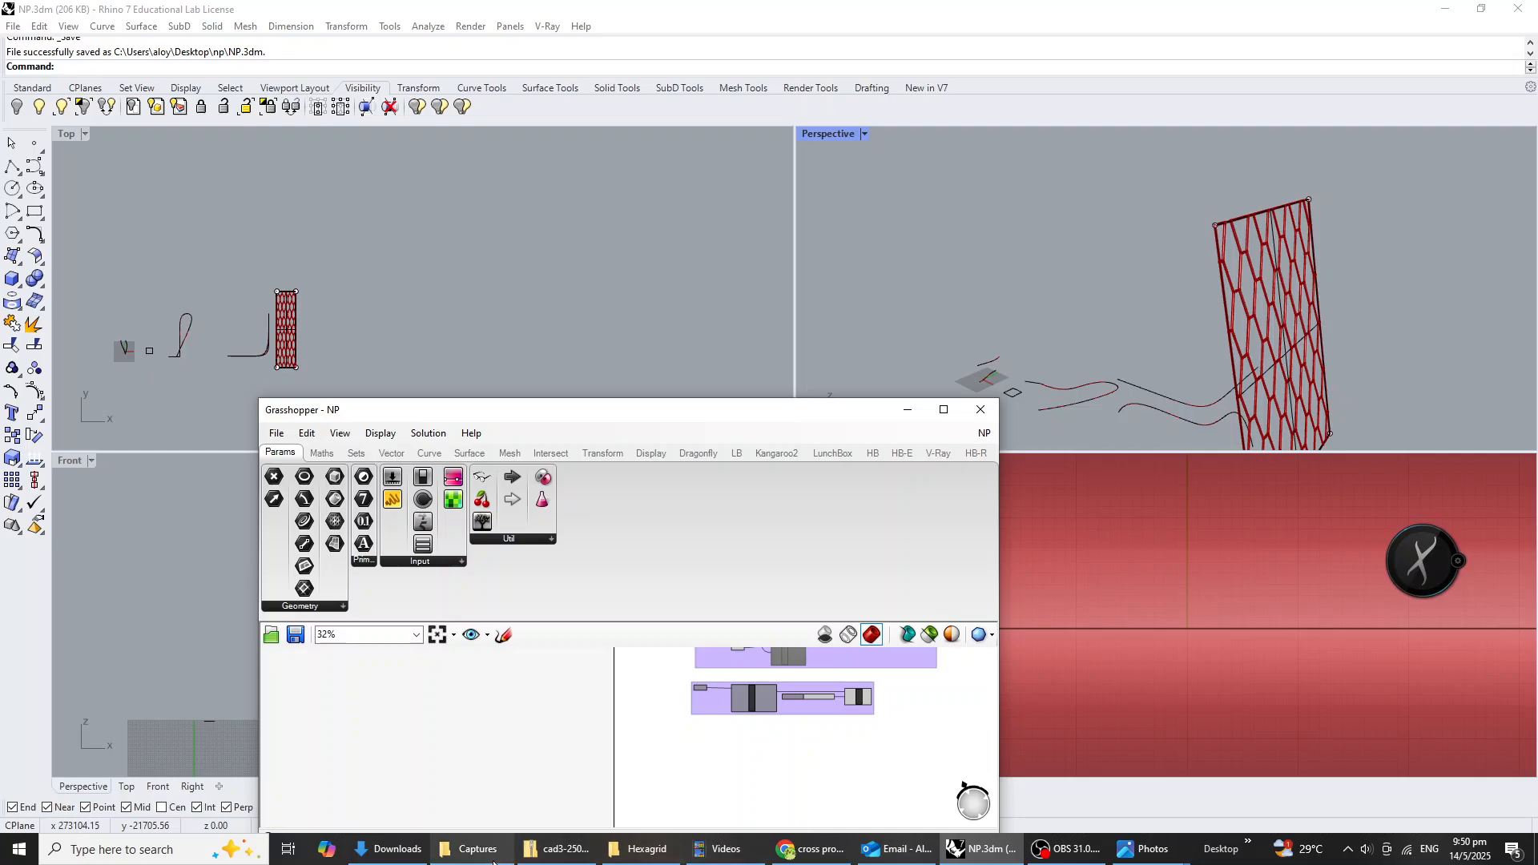
click(636, 848)
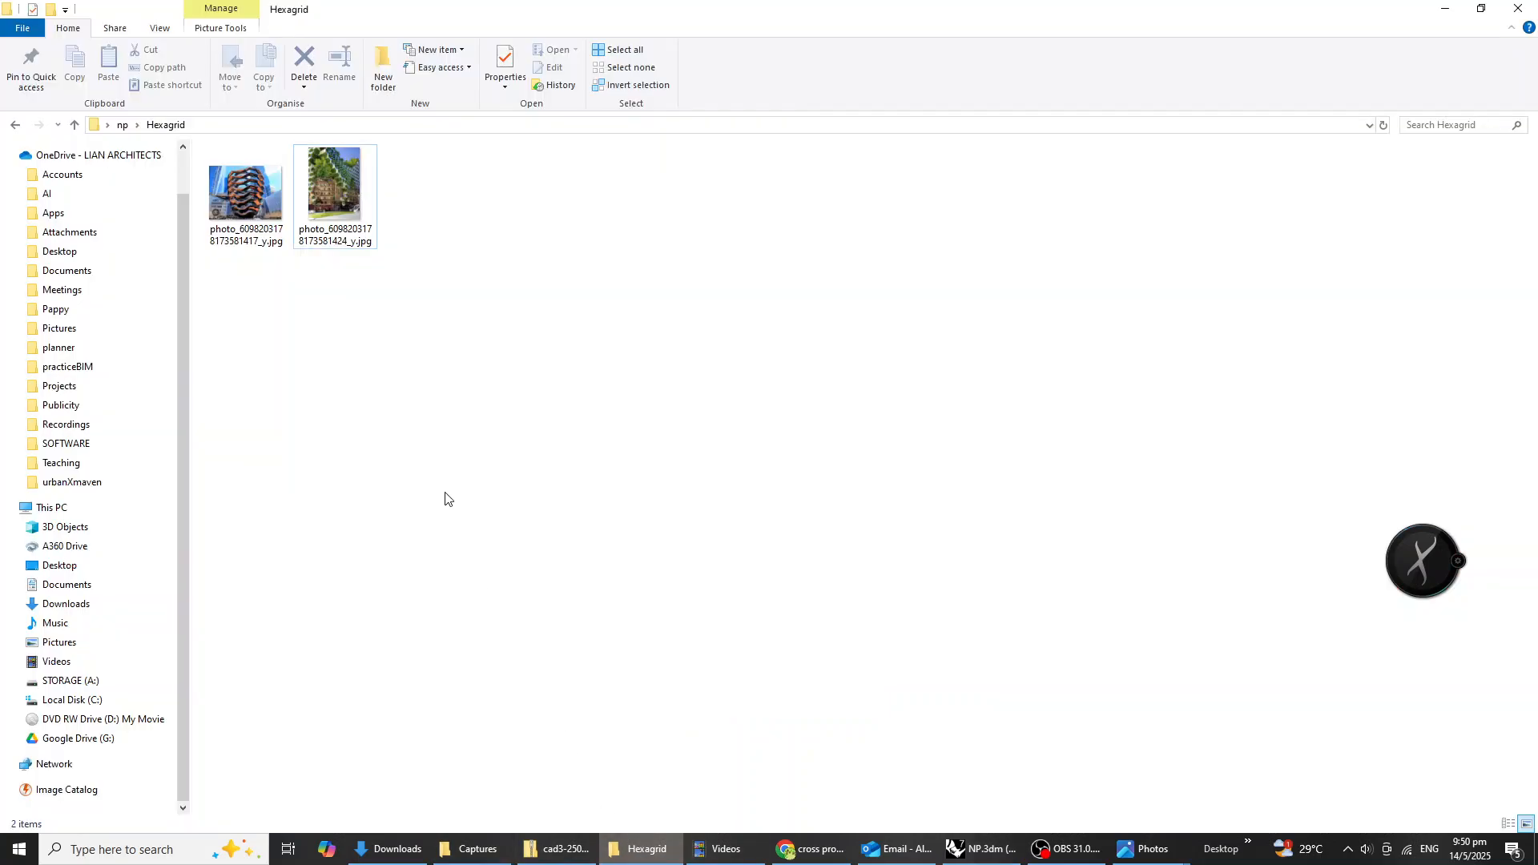
click(18, 126)
double_click(241, 255)
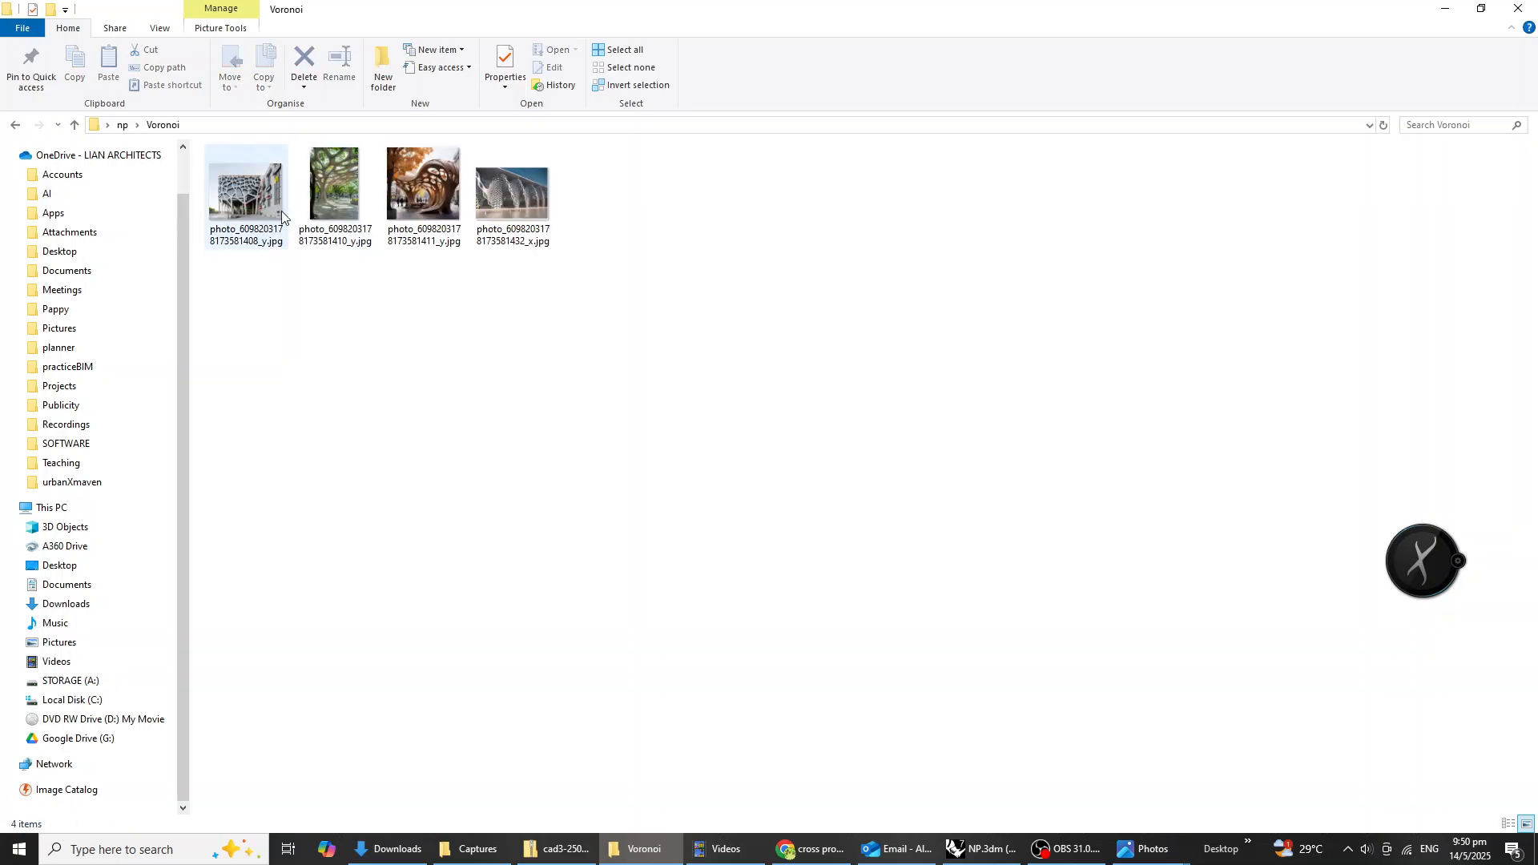
click(250, 208)
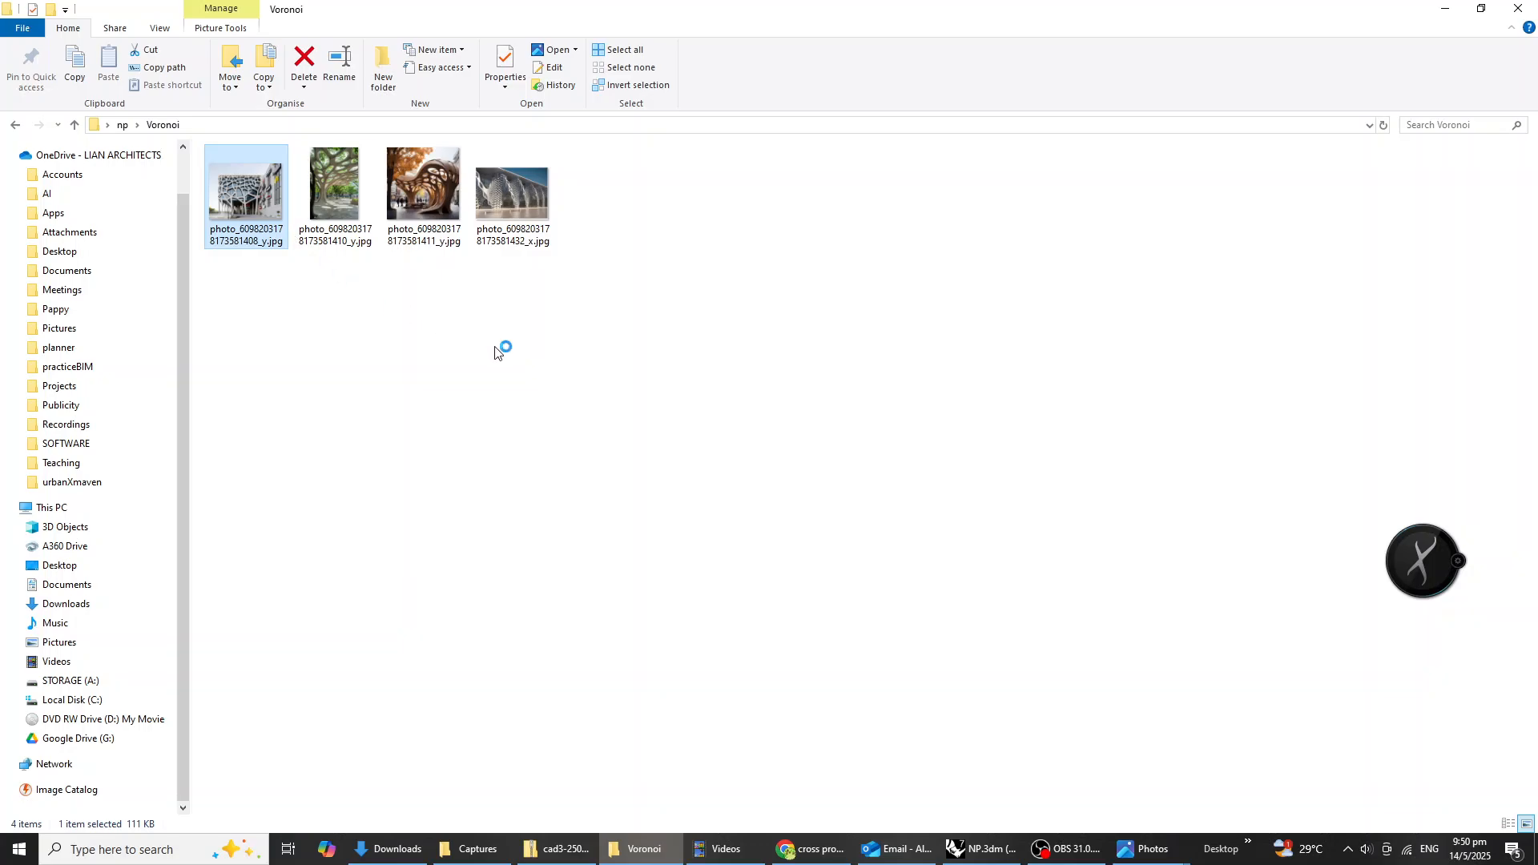
click(393, 432)
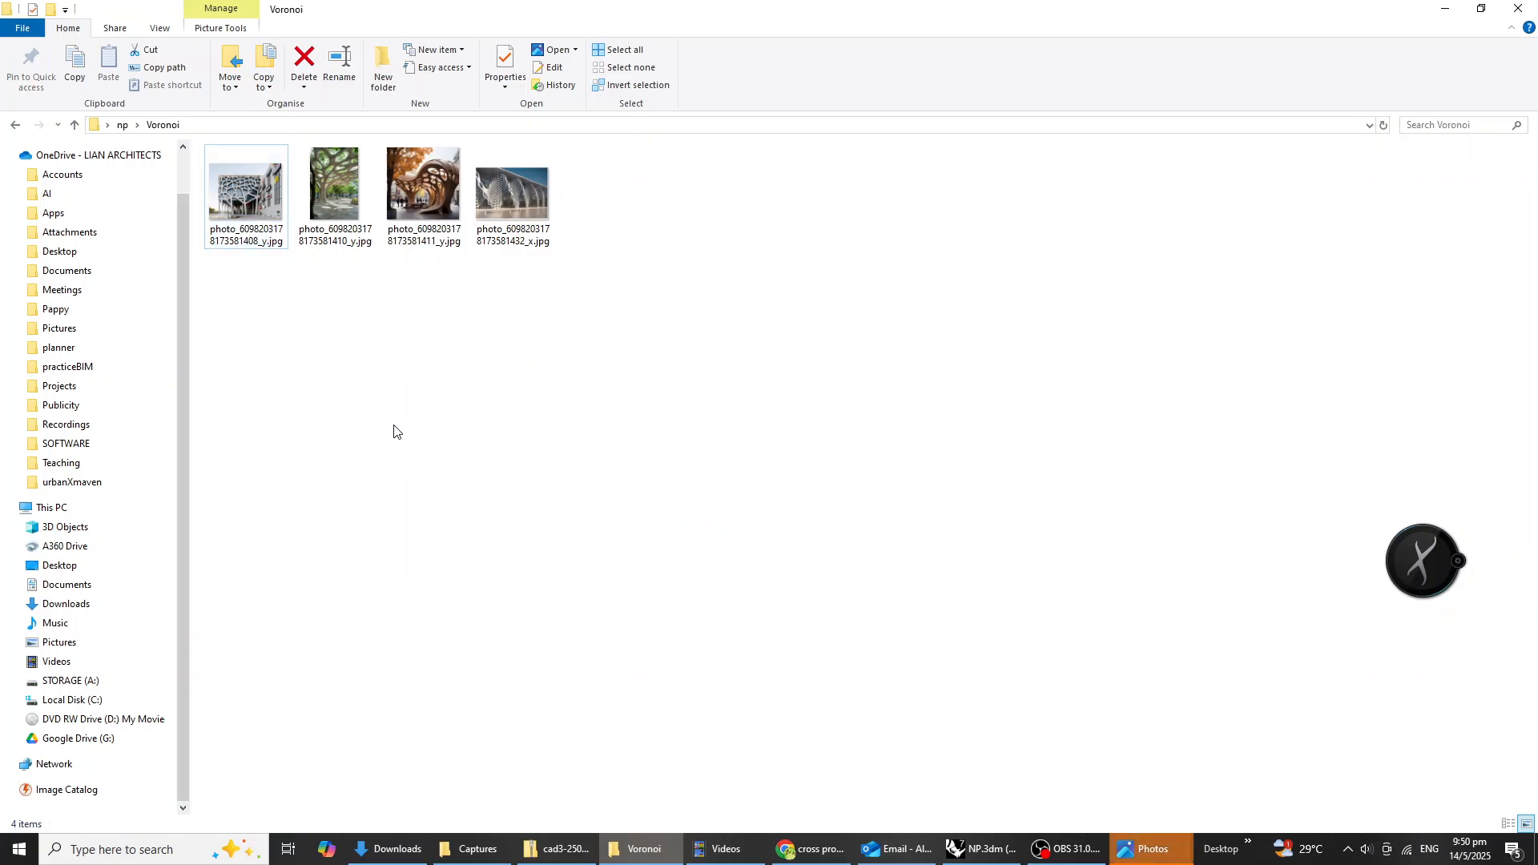
click(1151, 848)
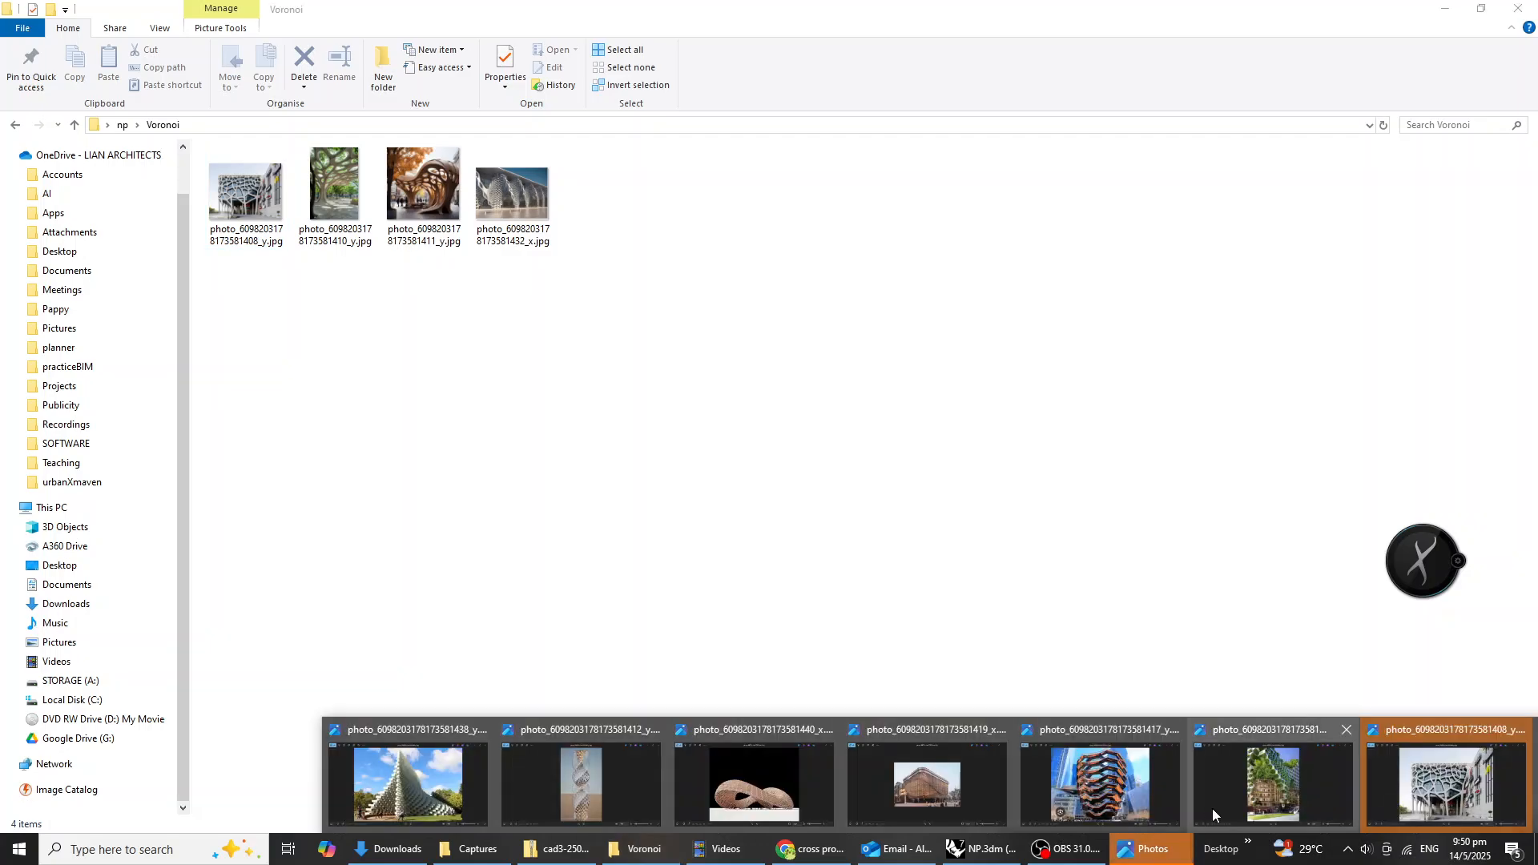
click(1445, 781)
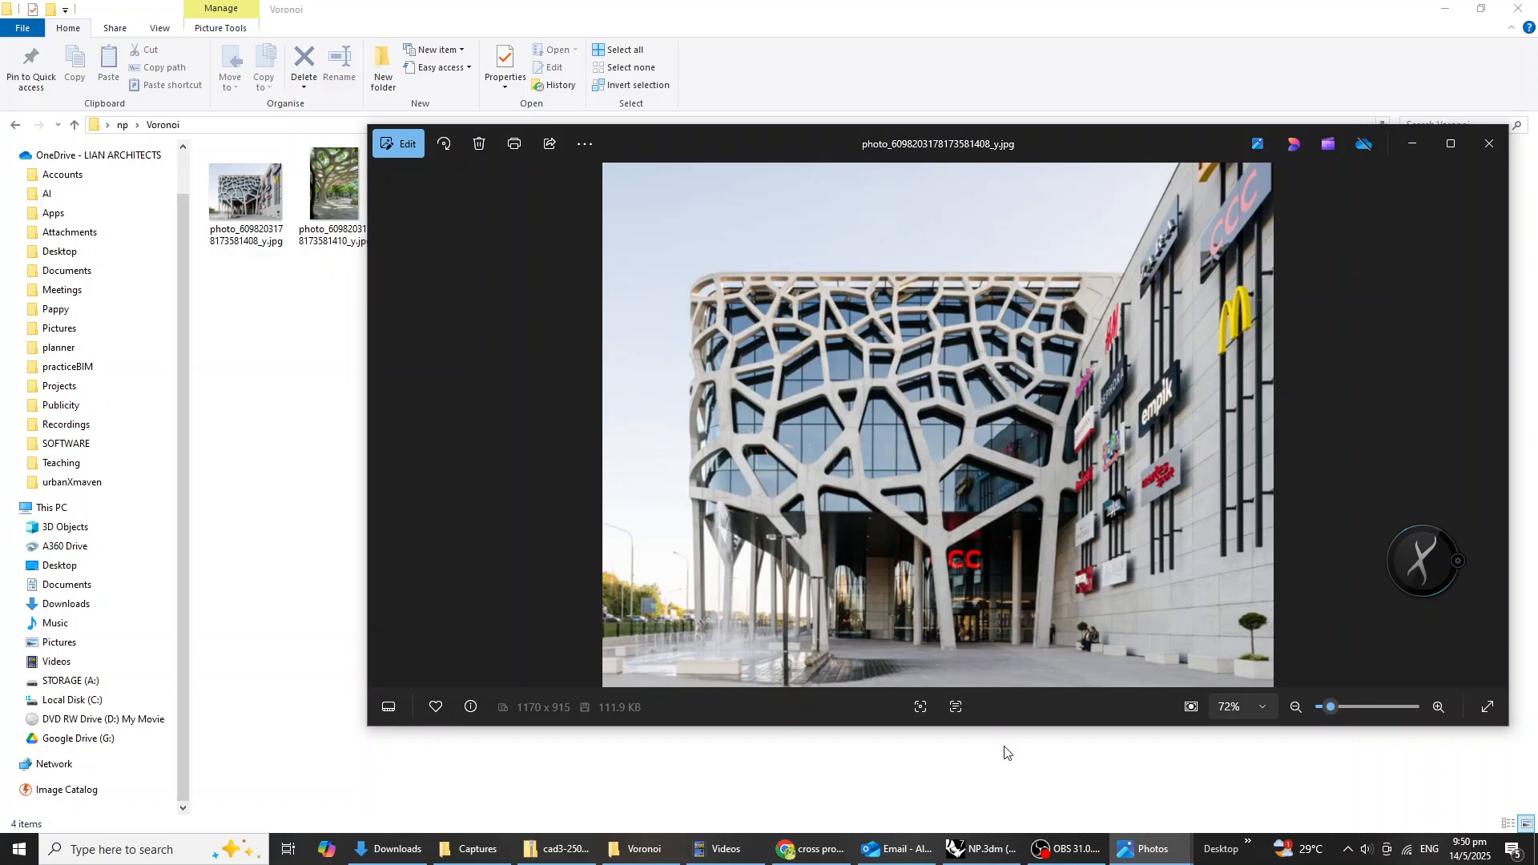
Switch back to Rhino and disable the Hexagon Cells component in the Hexagons group.
click(985, 854)
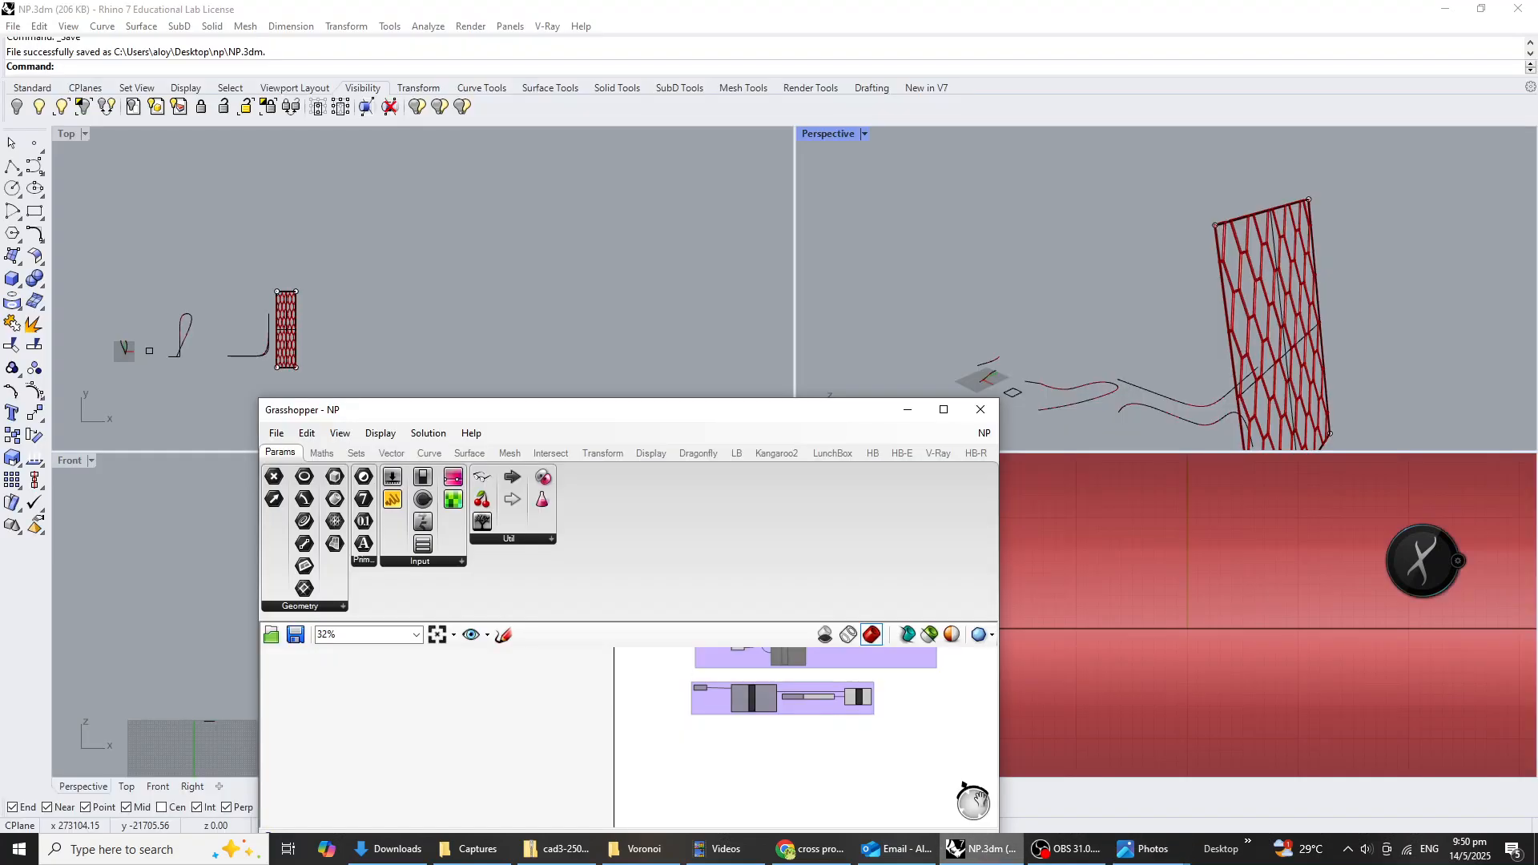
scroll(1093, 264, down, 5)
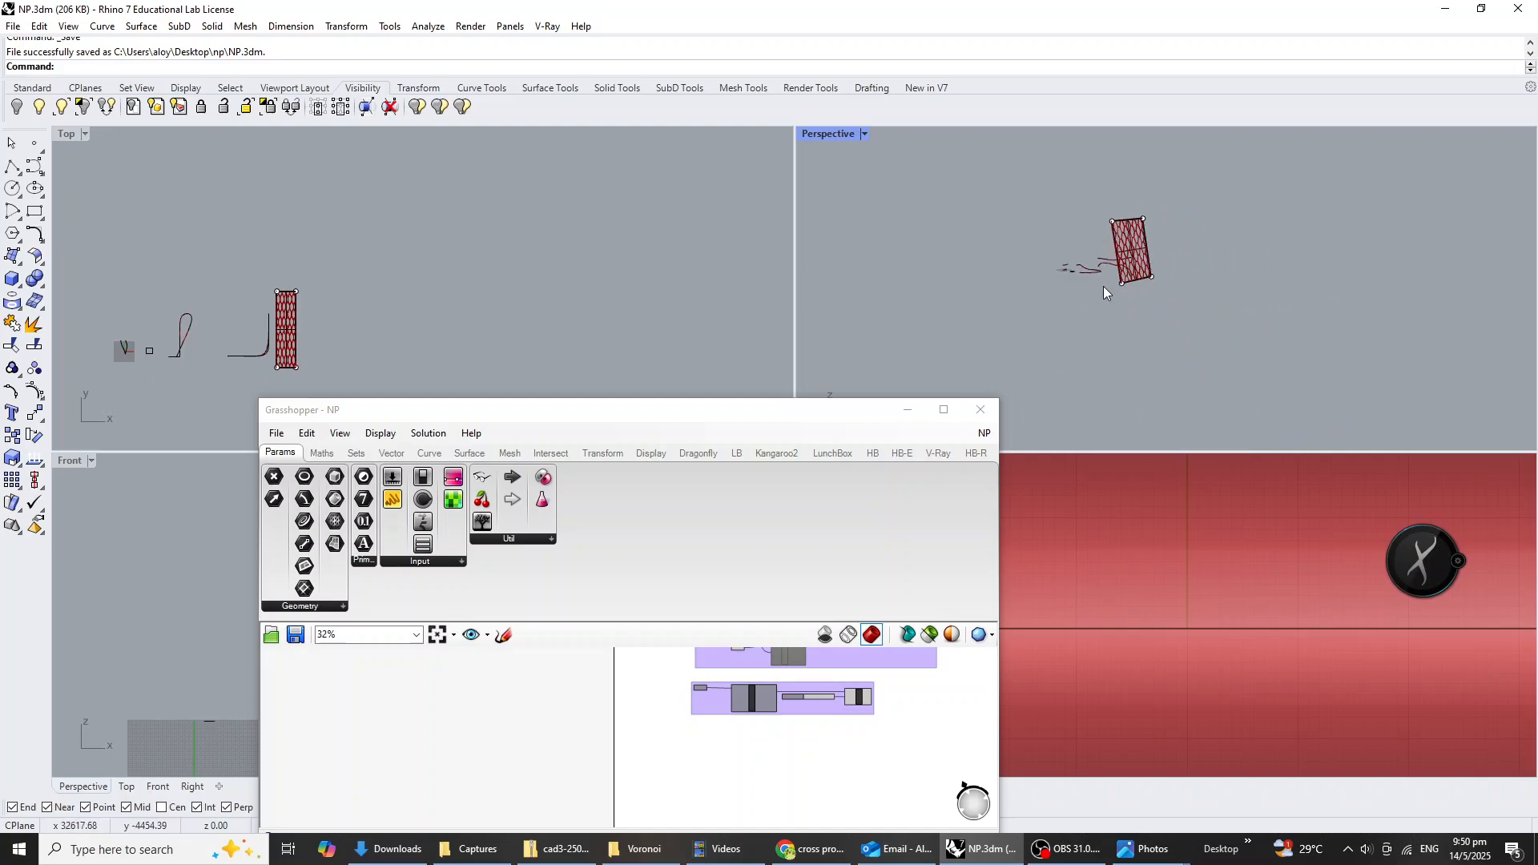
drag(381, 416, 560, 276)
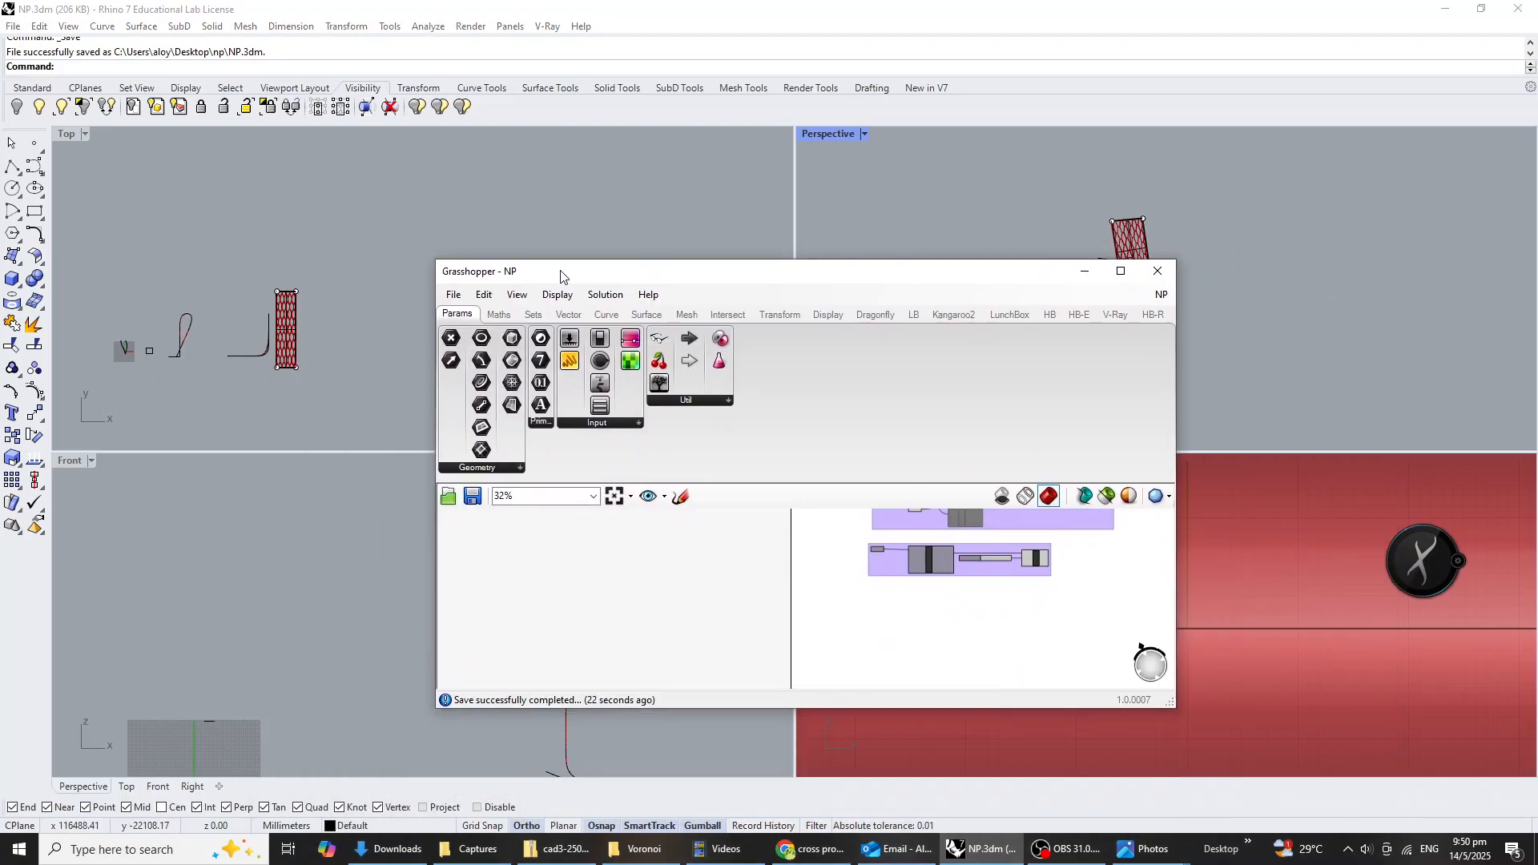
scroll(852, 637, up, 6)
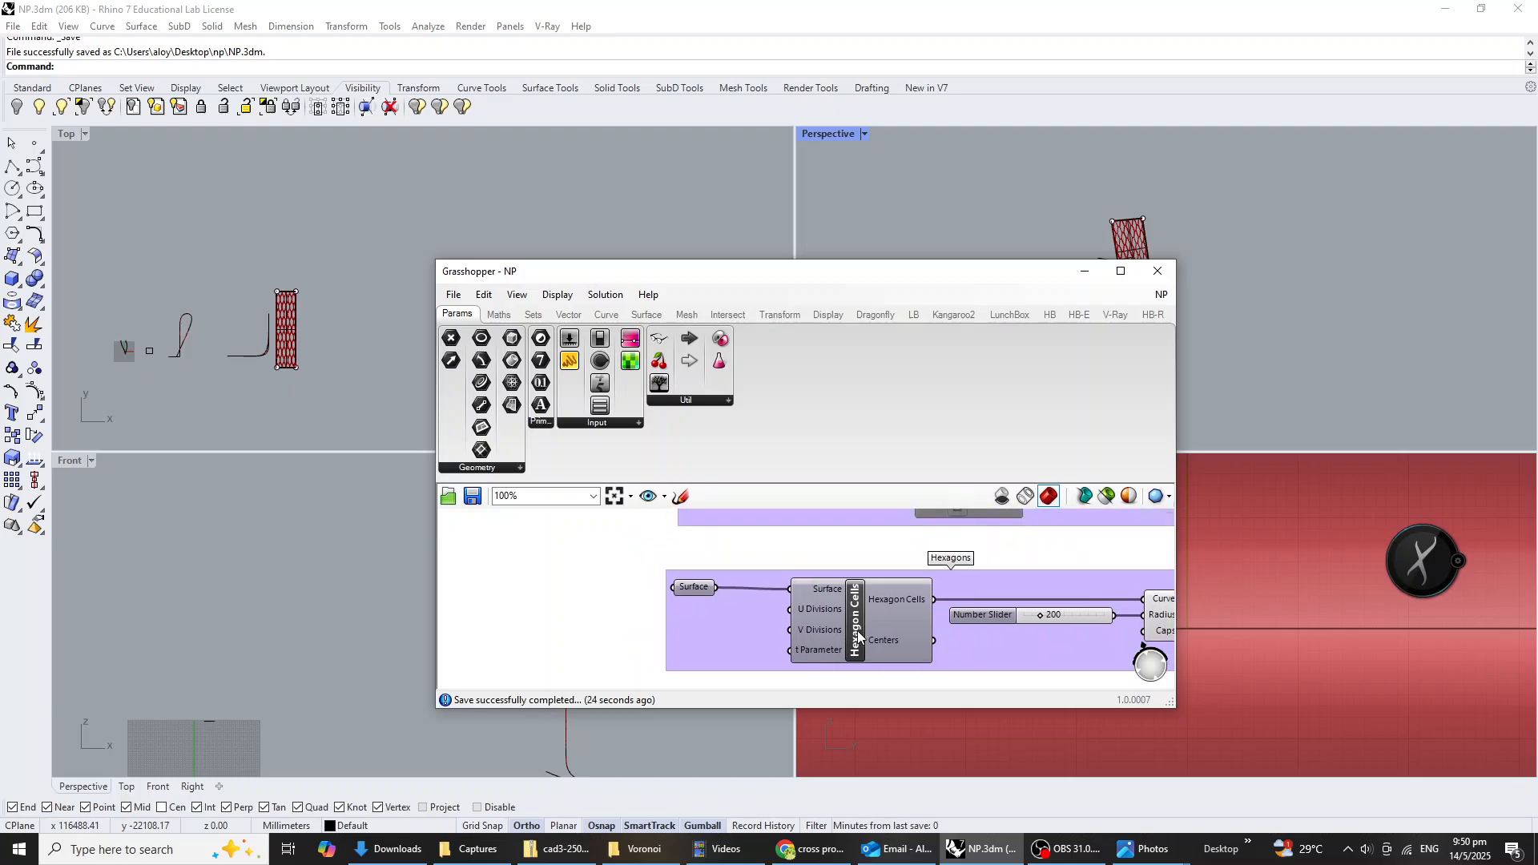
middle_click(860, 627)
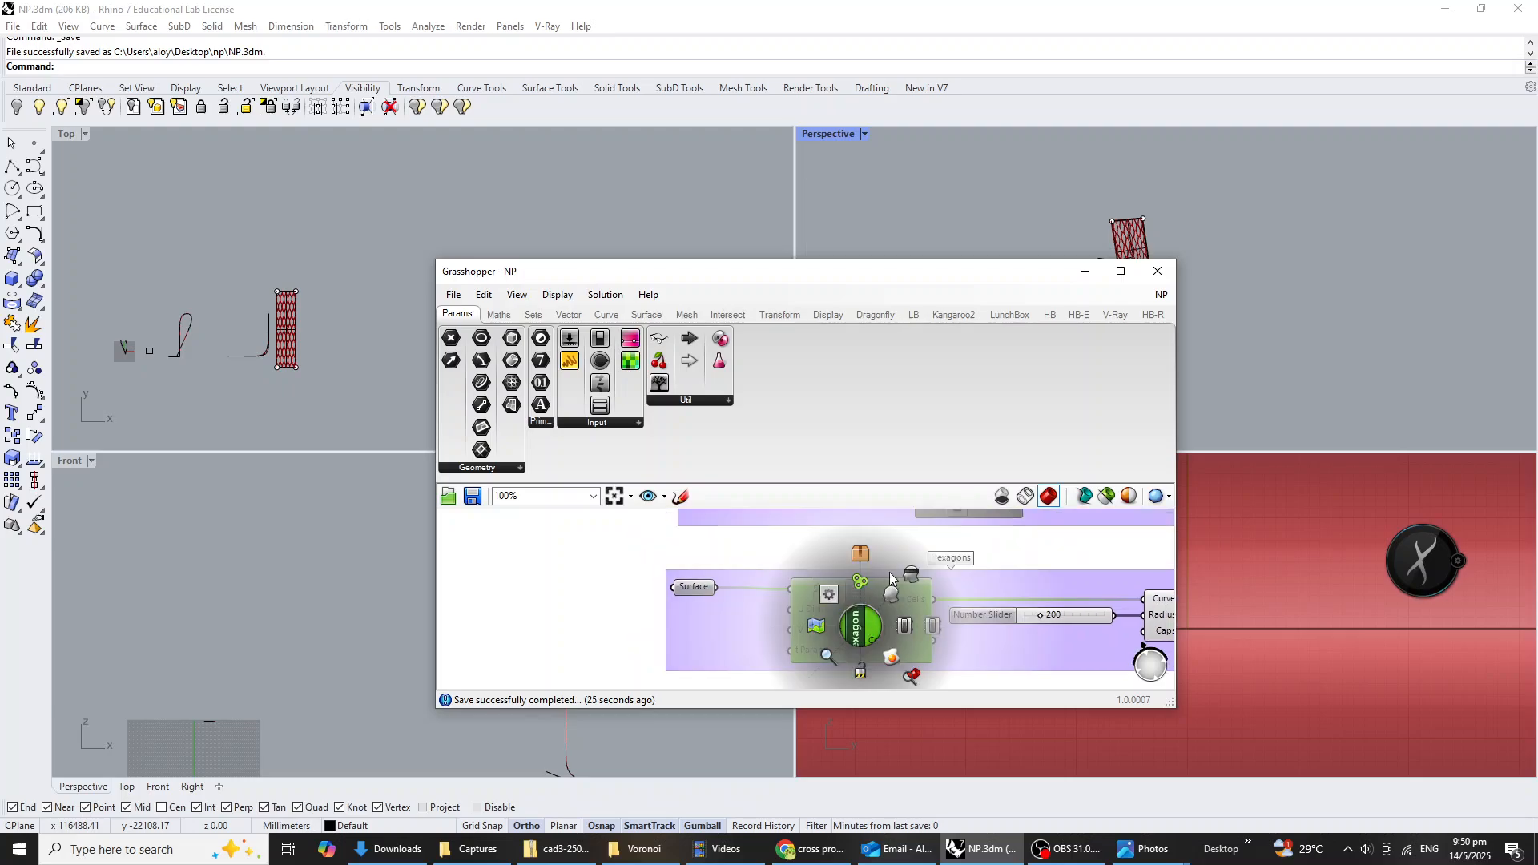
click(929, 626)
click(576, 262)
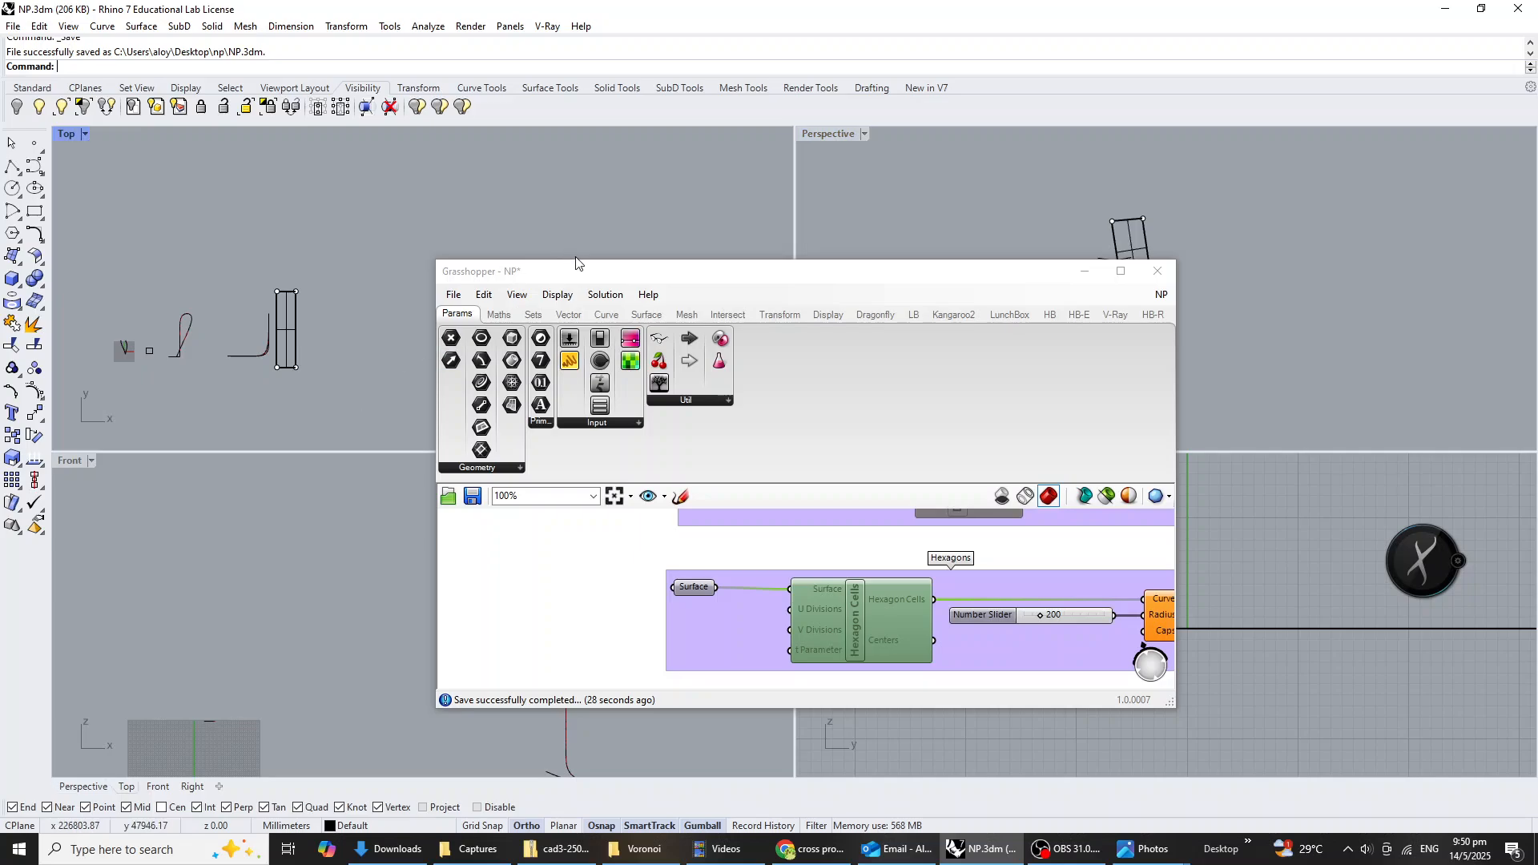
drag(576, 270, 862, 445)
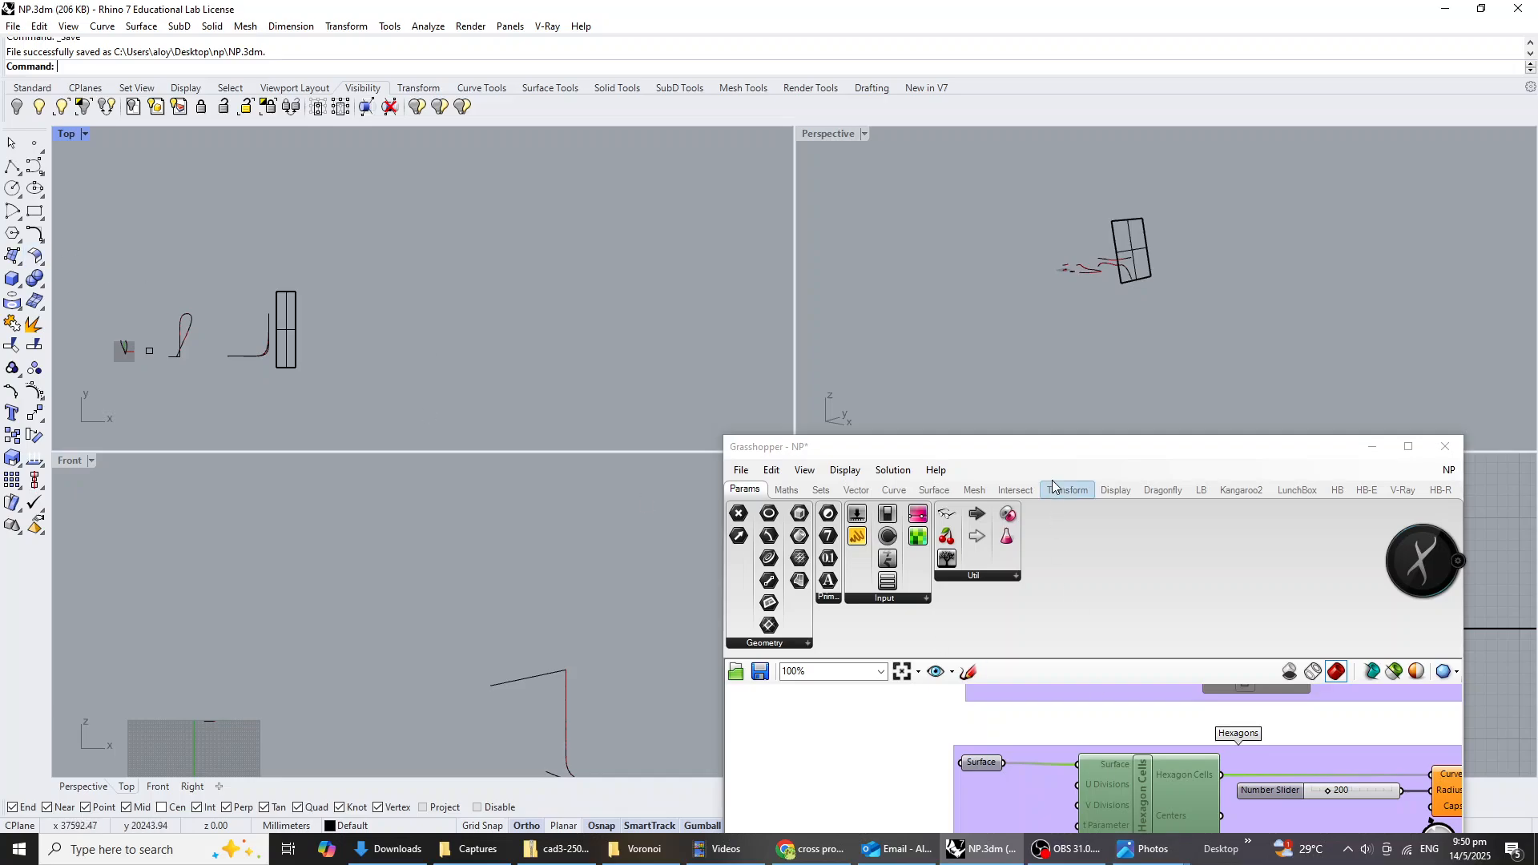
Place a point object in the Top viewport, in the empty area east of the facade surface.
drag(1077, 454, 1022, 192)
scroll(1023, 496, down, 3)
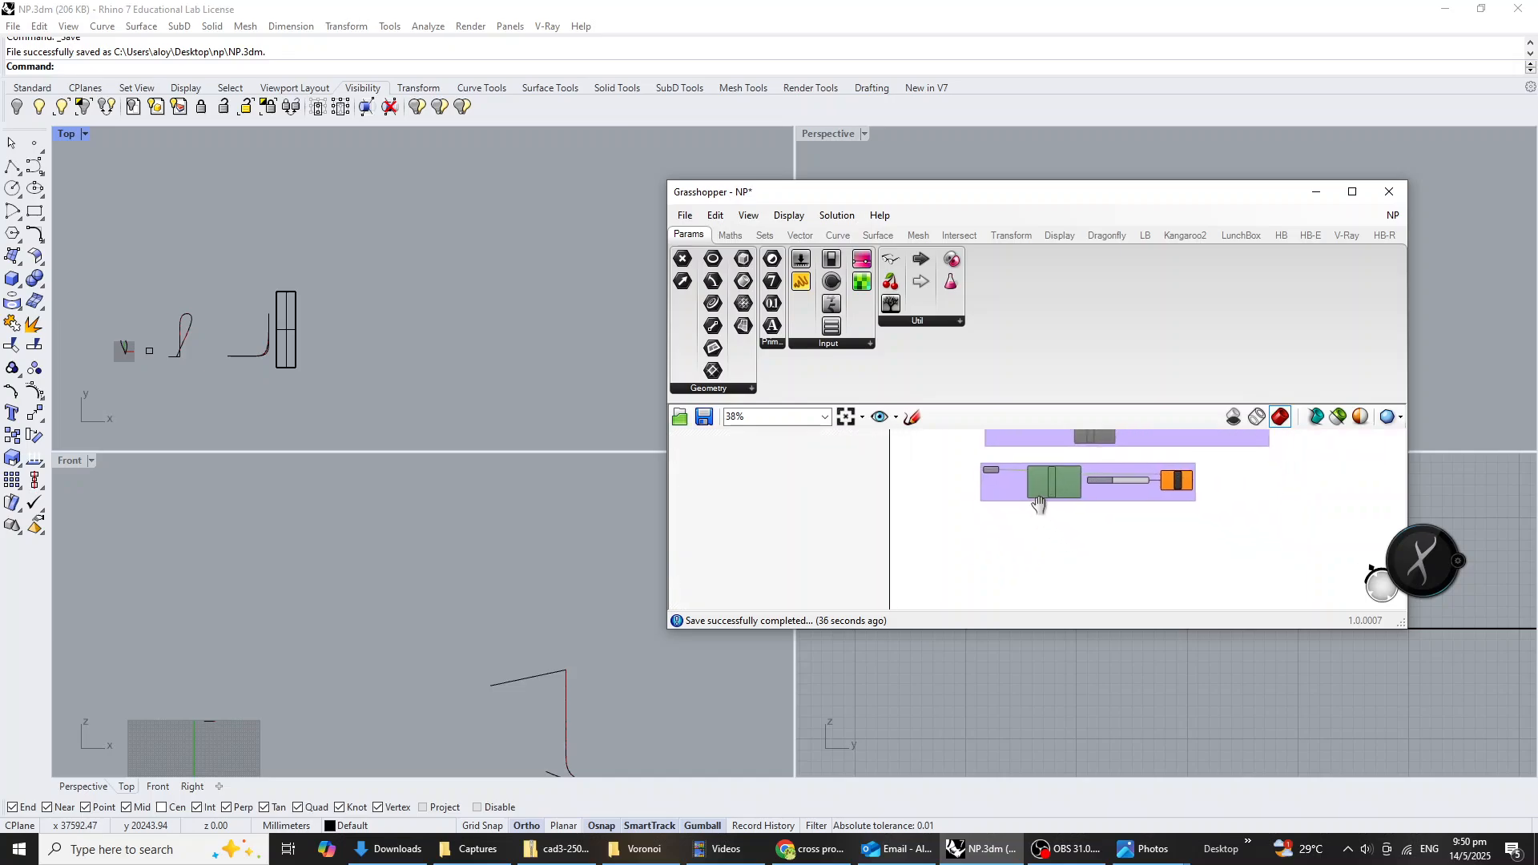
scroll(366, 361, up, 2)
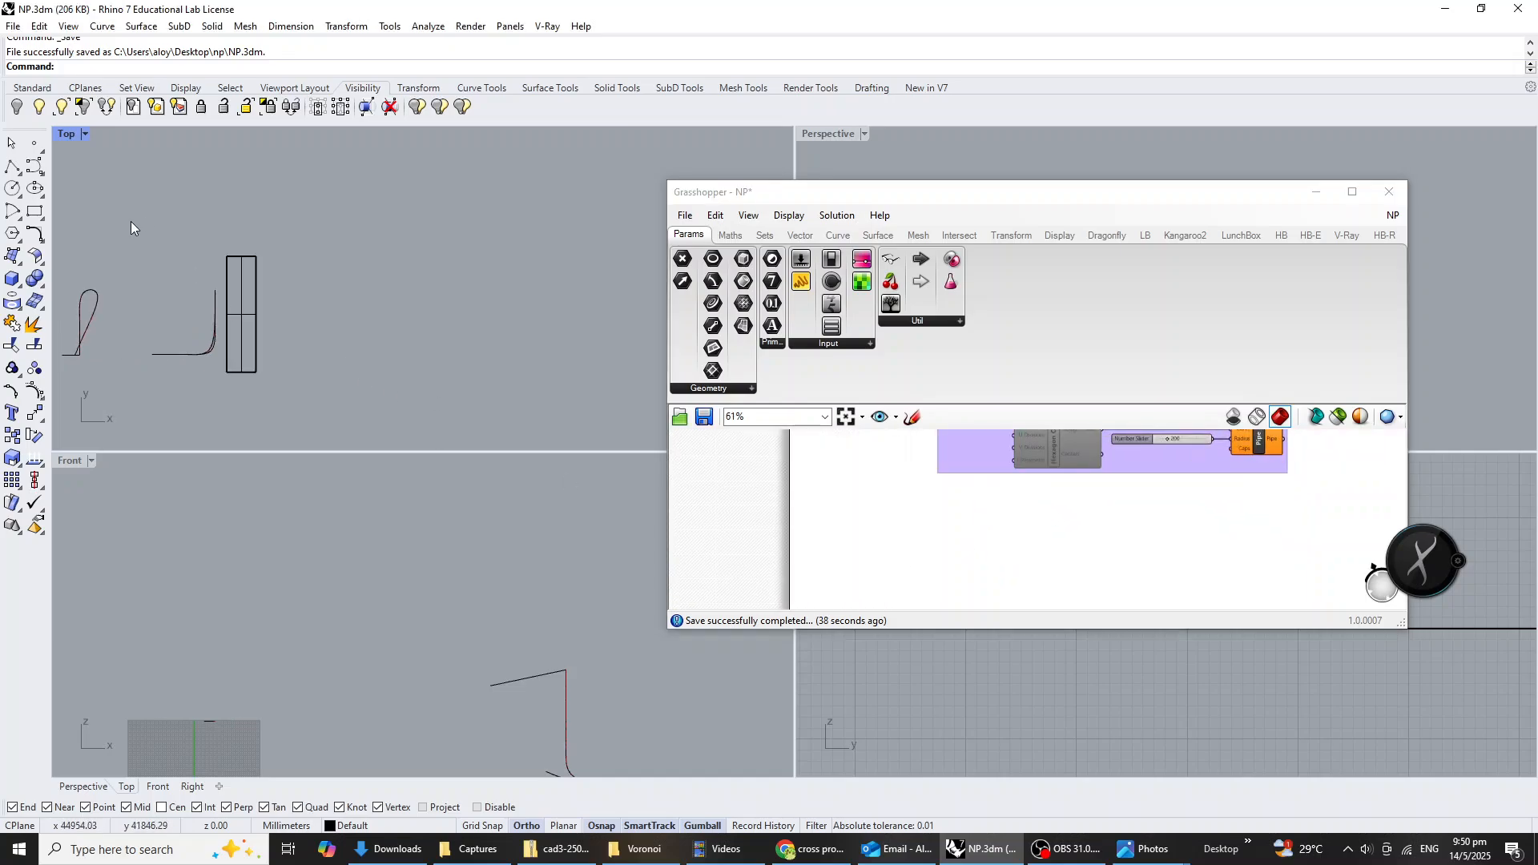
click(36, 146)
scroll(425, 412, up, 2)
click(301, 349)
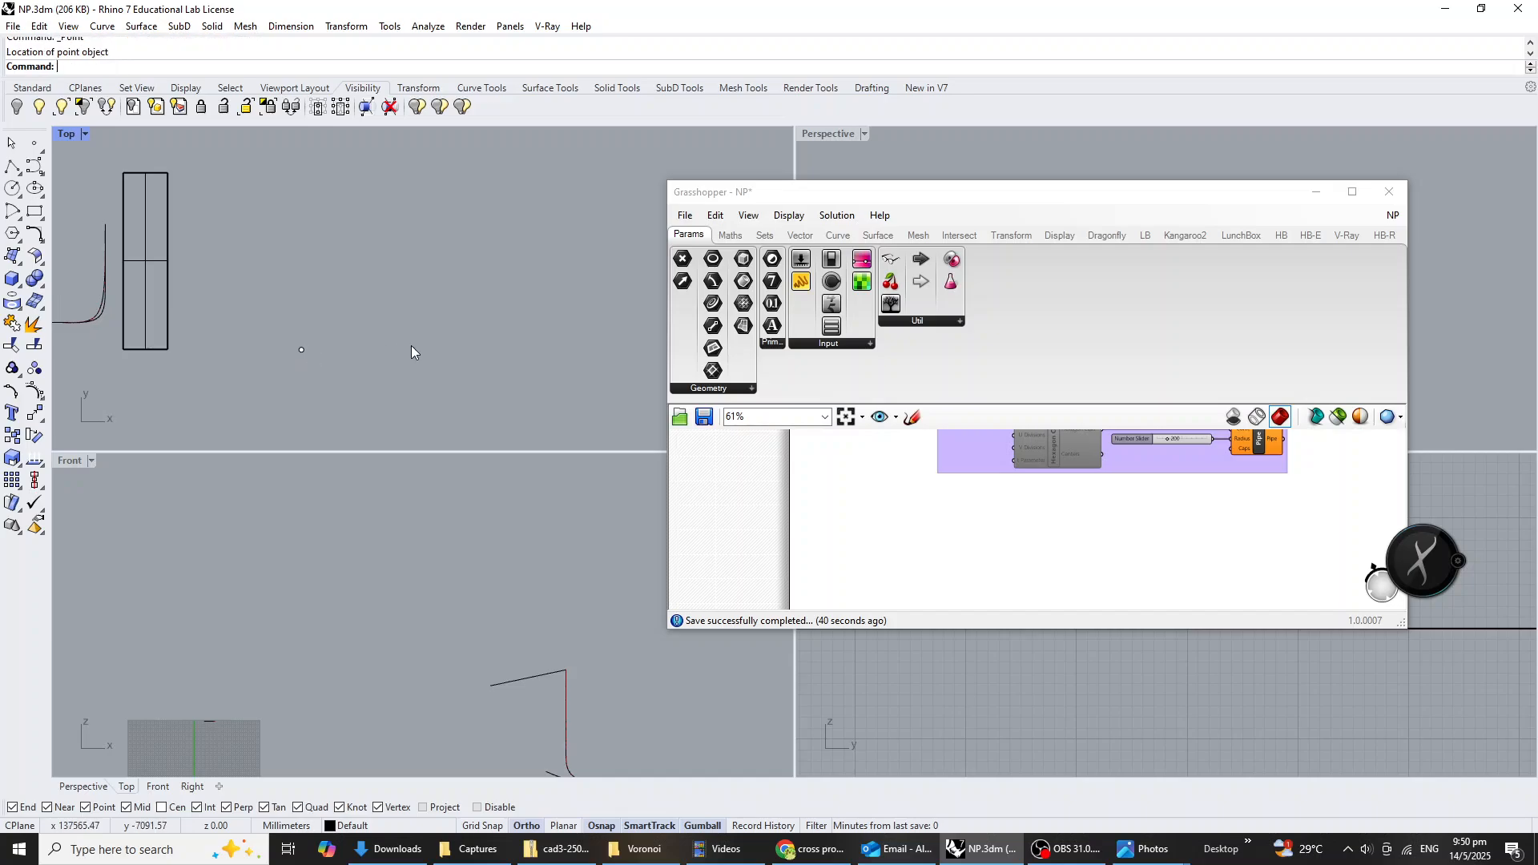
Copy the point along X and then Y to form a diagonally opposite corner, and delete the intermediate copy.
drag(350, 394, 271, 320)
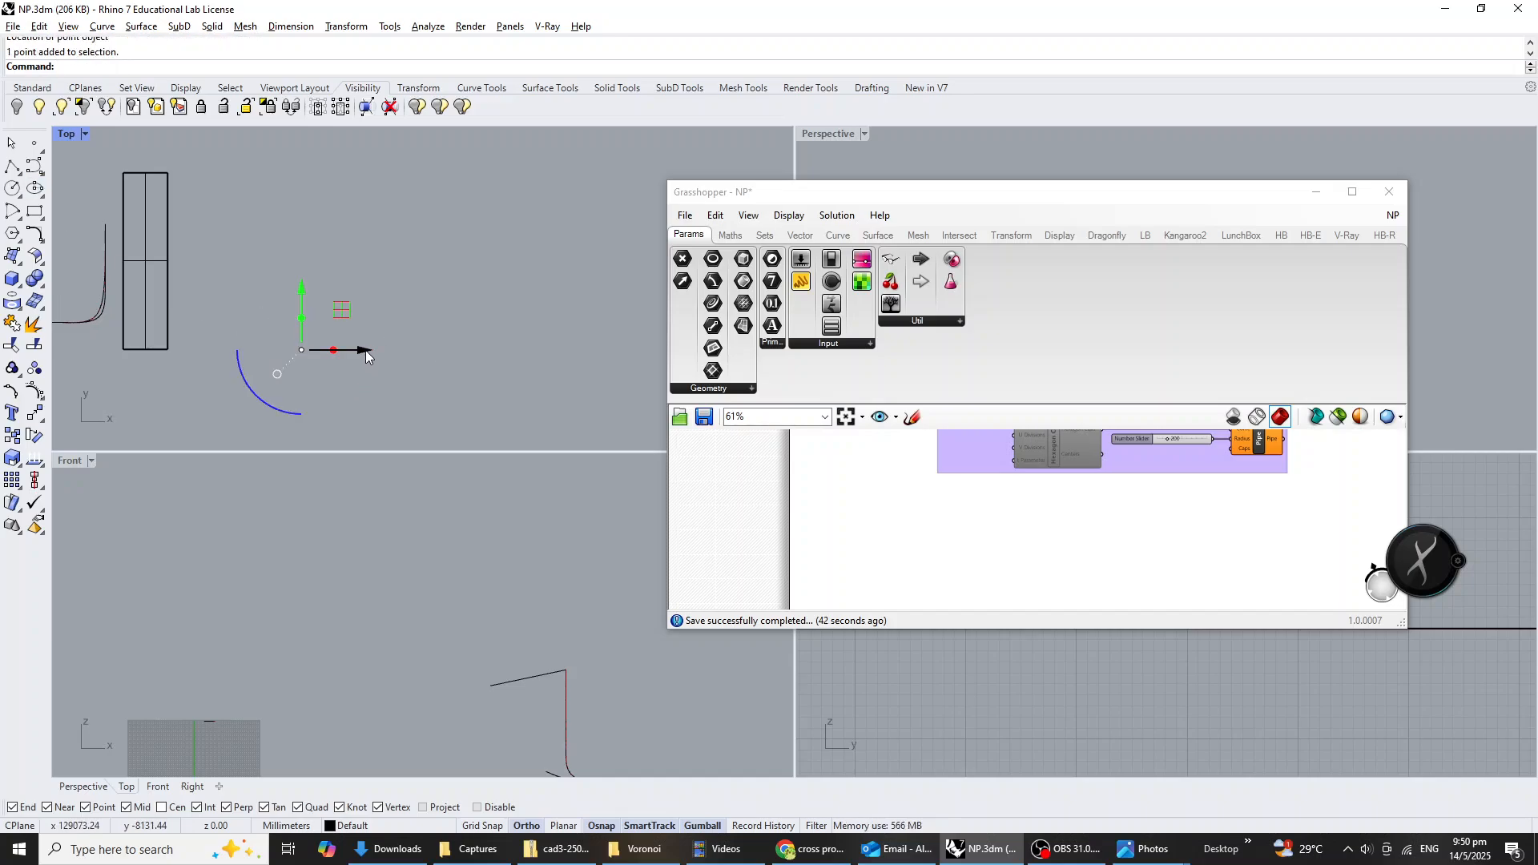
drag(365, 349, 534, 350)
drag(473, 285, 463, 194)
click(426, 370)
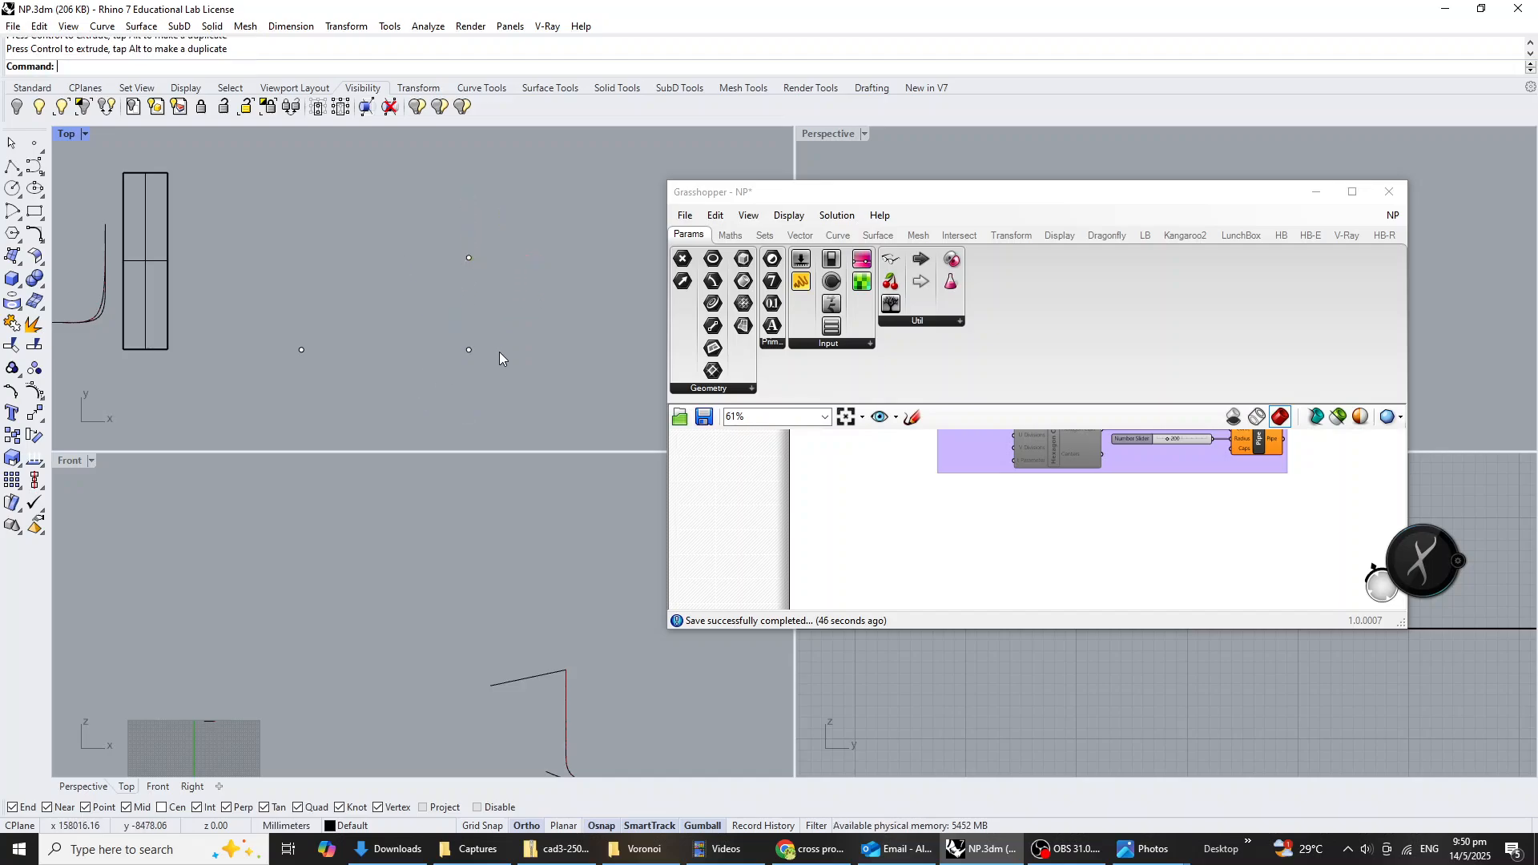
click(469, 350)
key(Delete)
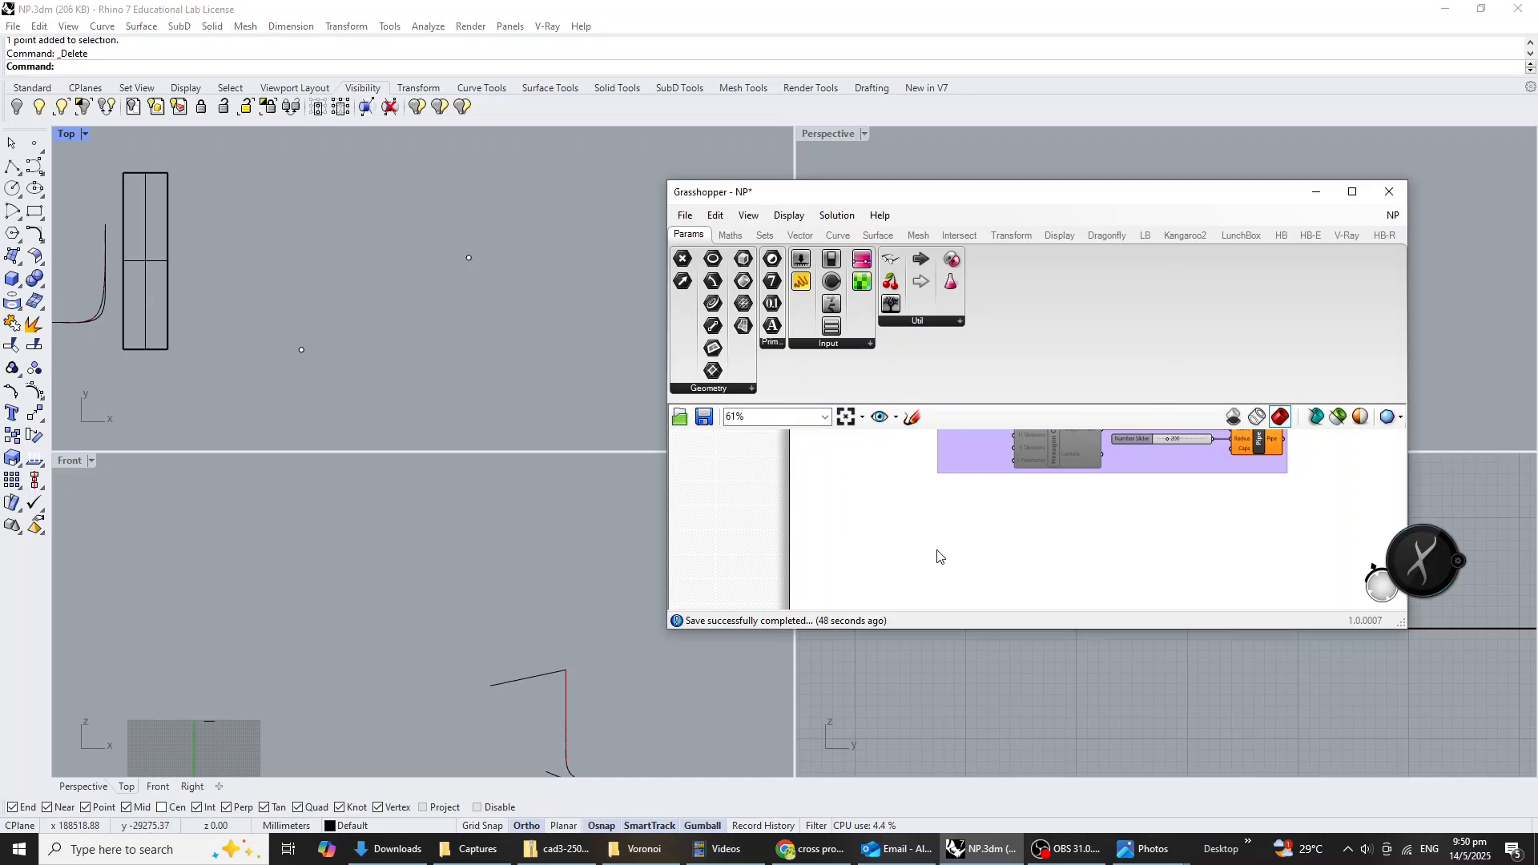
Add a Point parameter below the Hexagons group and reference the original Rhino corner point in it.
double_click(968, 557)
text(pt)
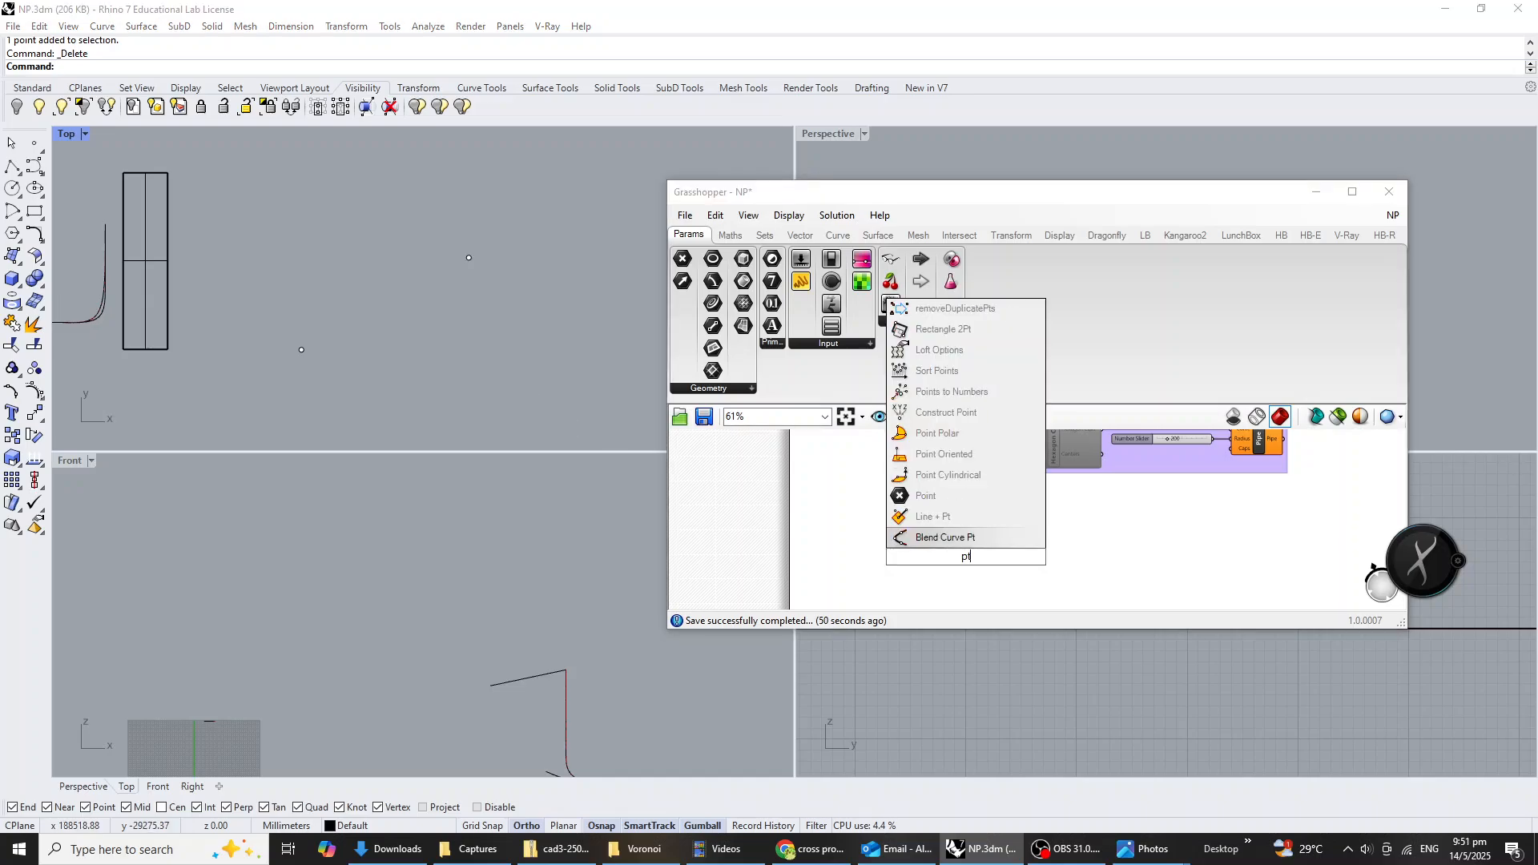
click(925, 496)
scroll(961, 557, up, 2)
right_click(954, 559)
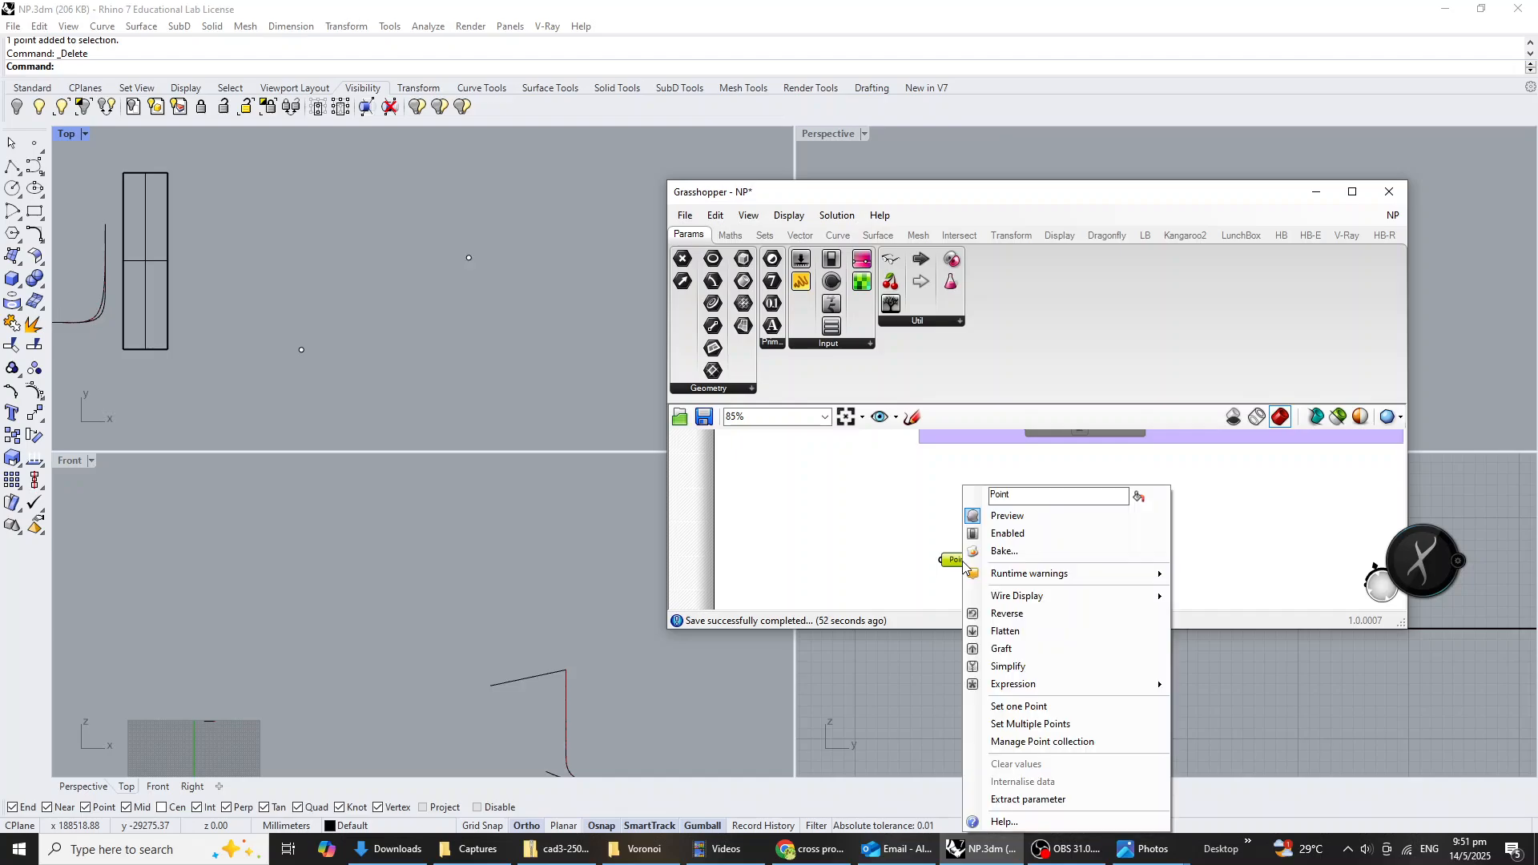
click(1048, 724)
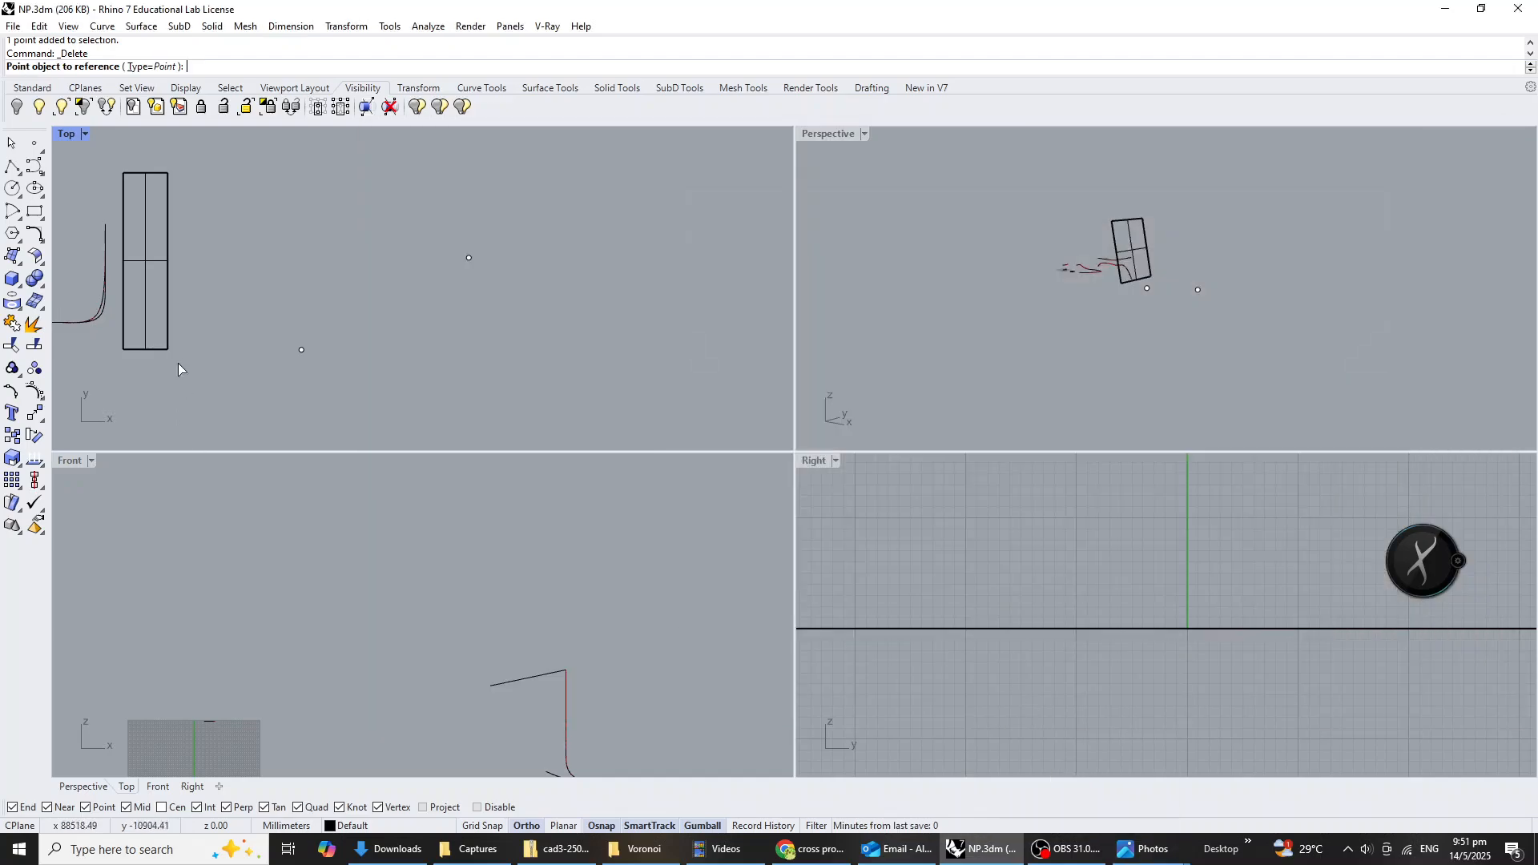
click(301, 350)
key(Return)
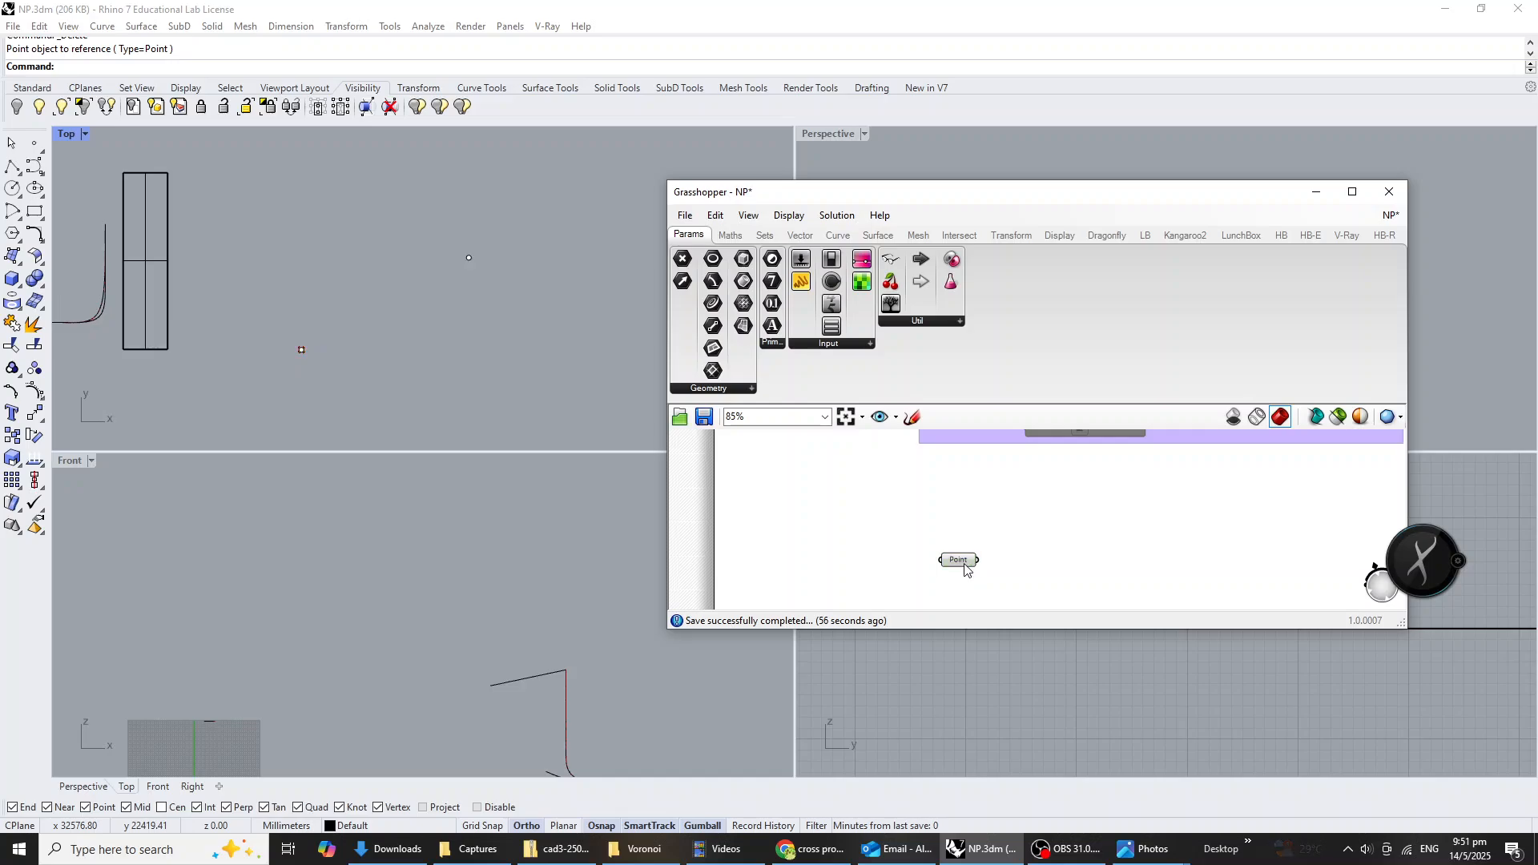
Duplicate the Point parameter below the first and reference the diagonally opposite Rhino point in the copy.
mouse_move(965, 566)
mouse_down()
mouse_move(967, 545)
mouse_move(965, 584)
mouse_up()
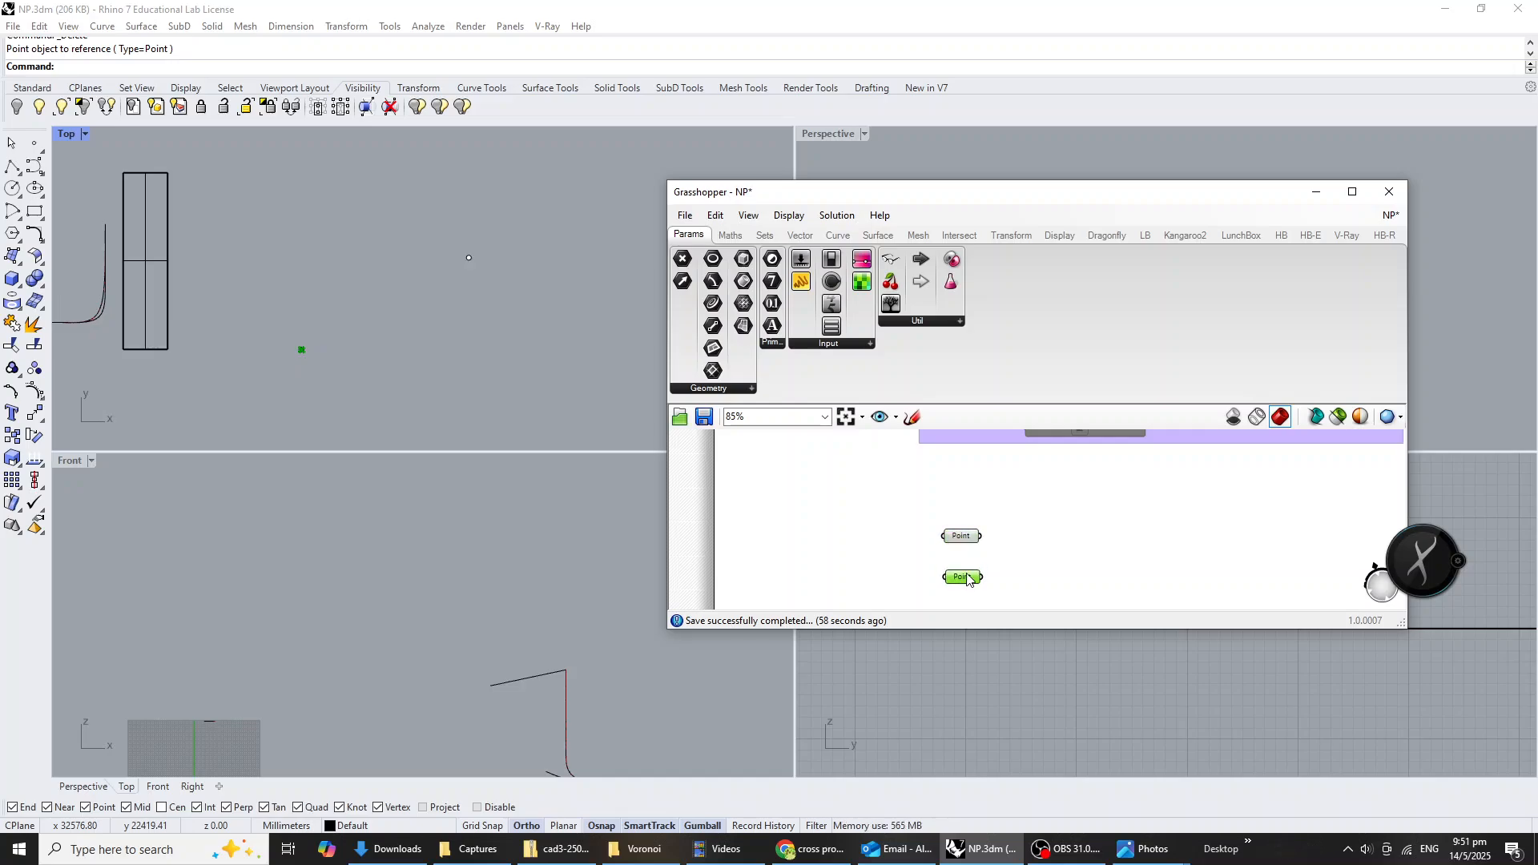
right_click(967, 578)
click(1041, 602)
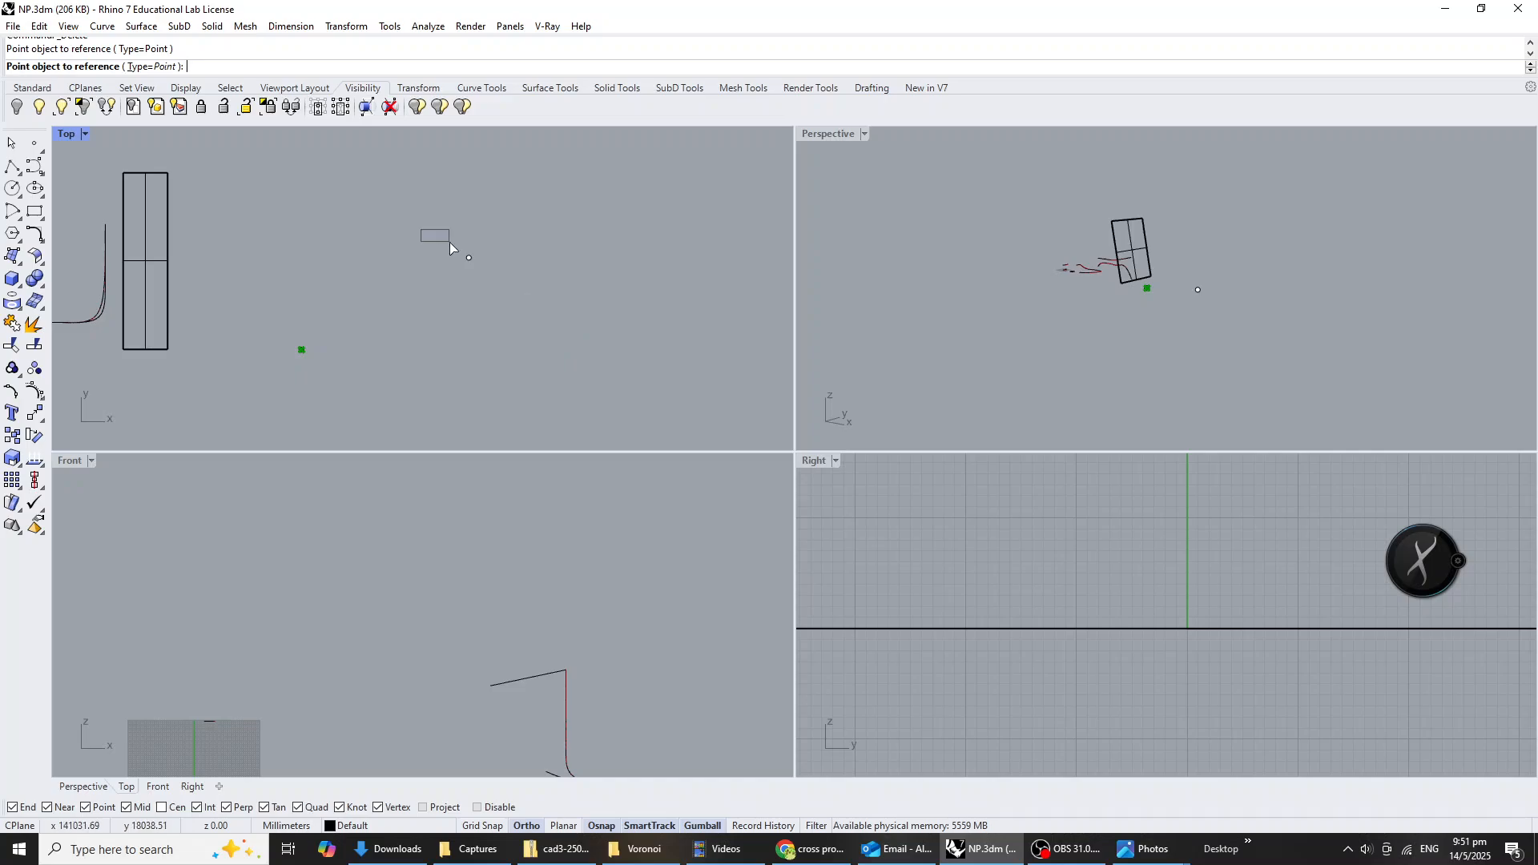
click(468, 257)
Add a Voronoi component and move it farther from the two Point parameters to leave room between them.
double_click(1040, 551)
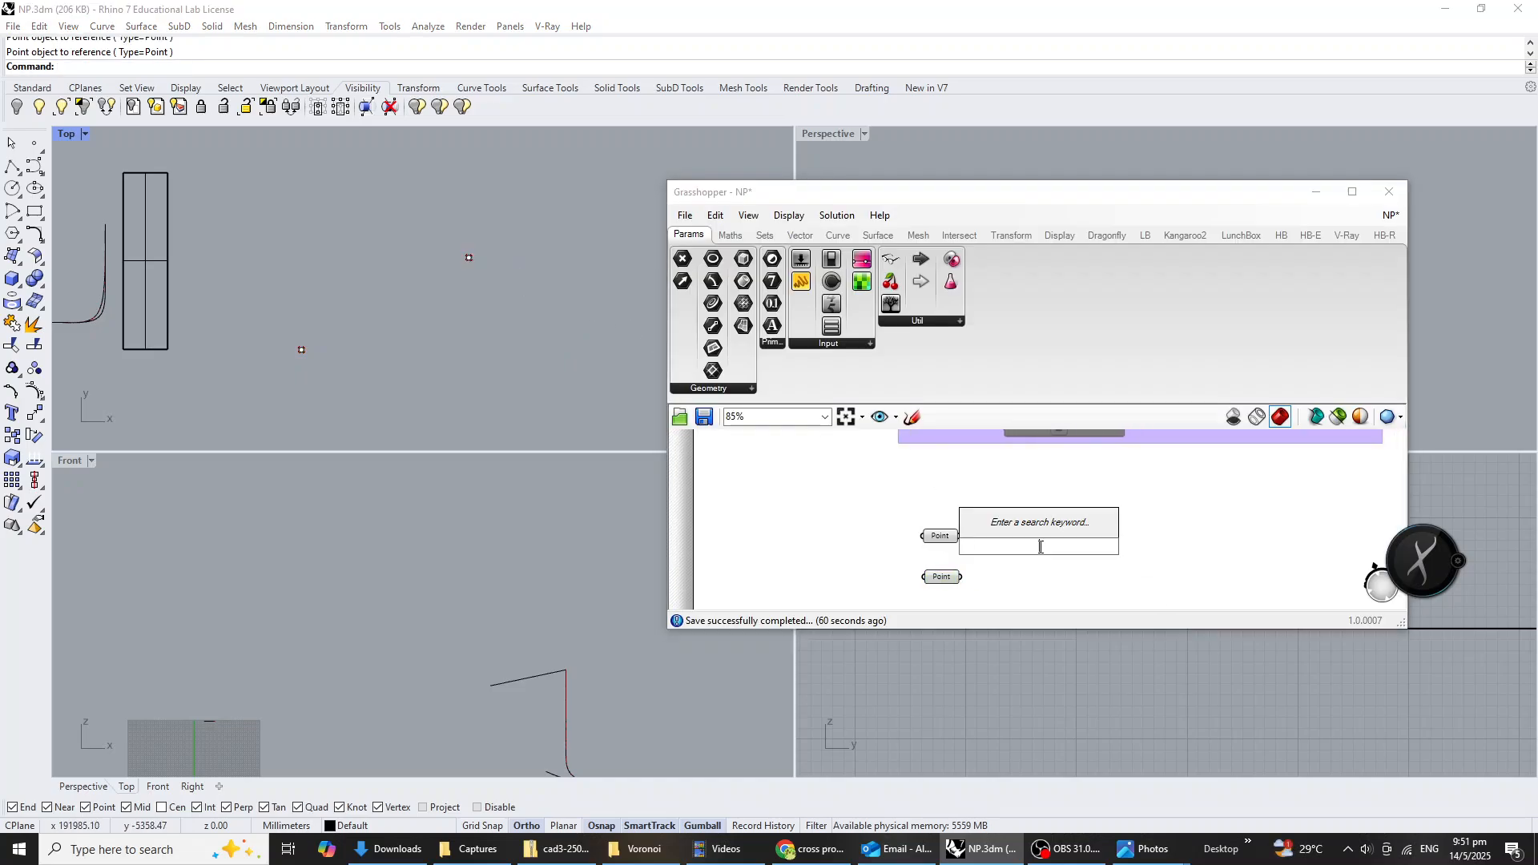
text(vor)
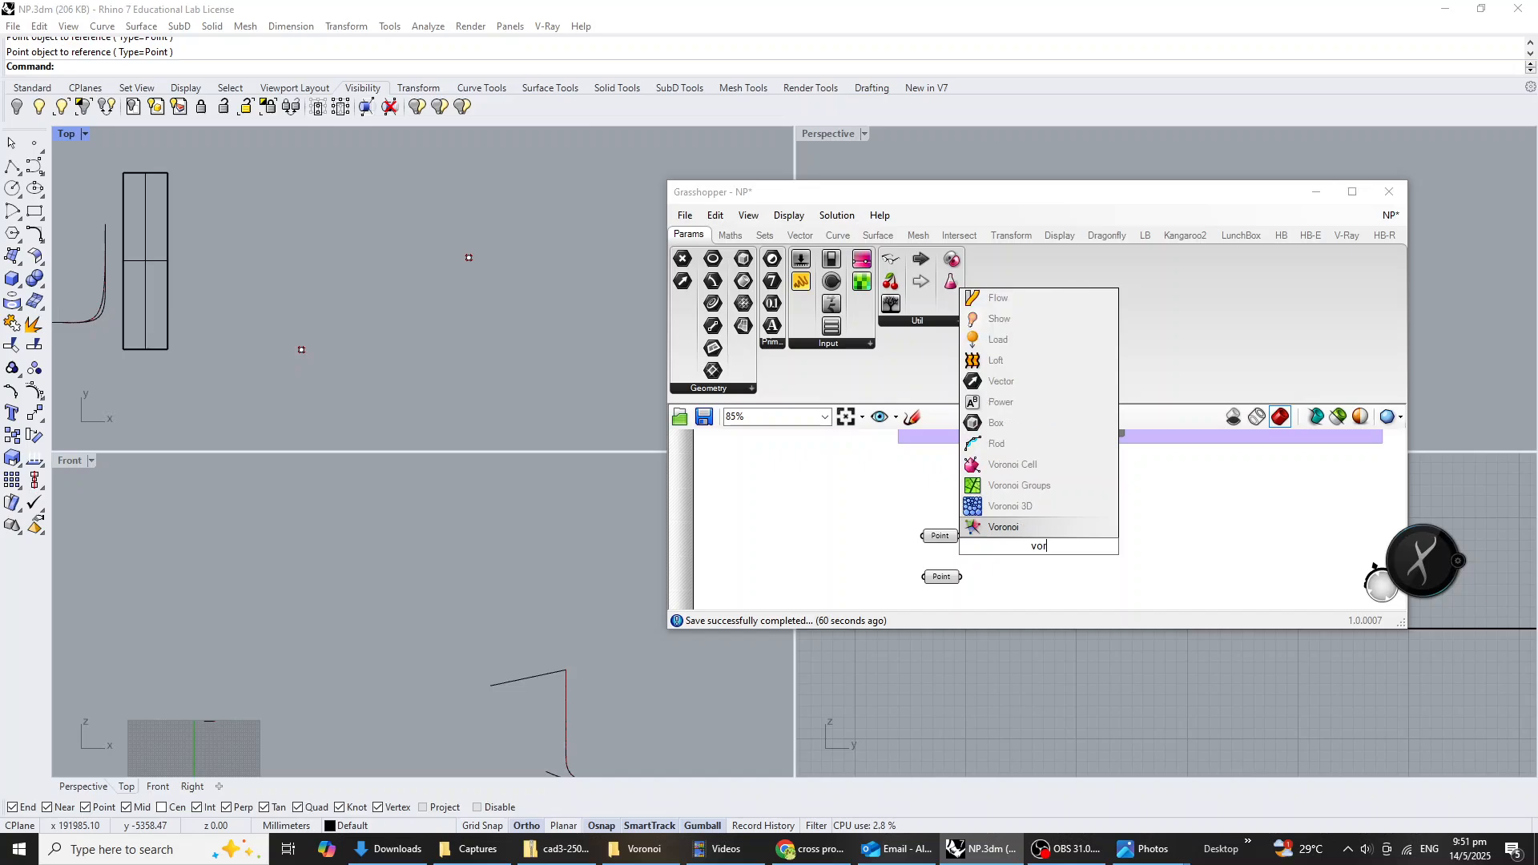
text(onoi)
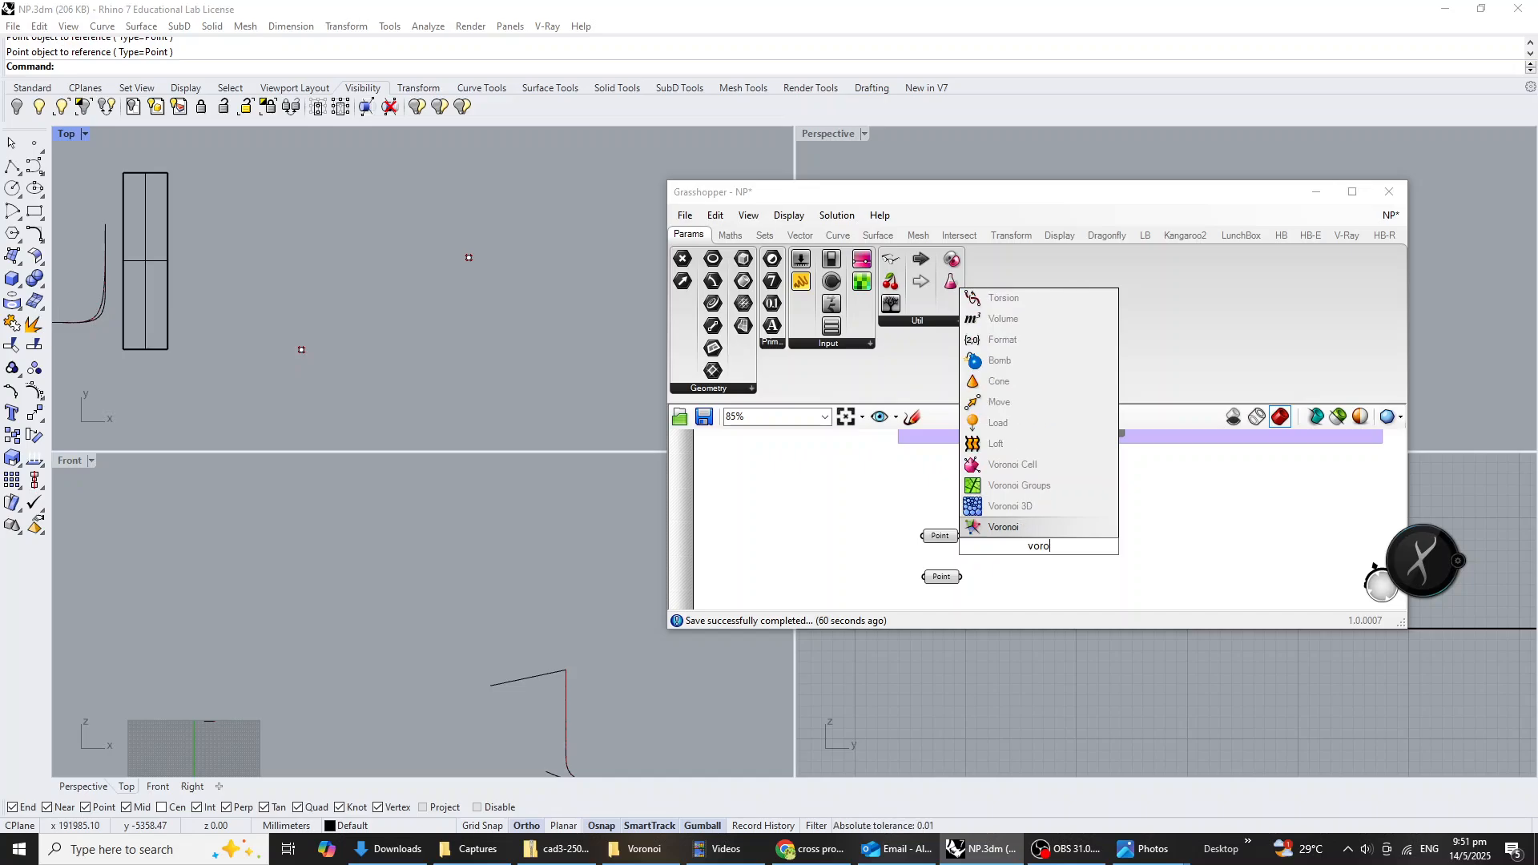
click(1033, 532)
scroll(1030, 555, up, 3)
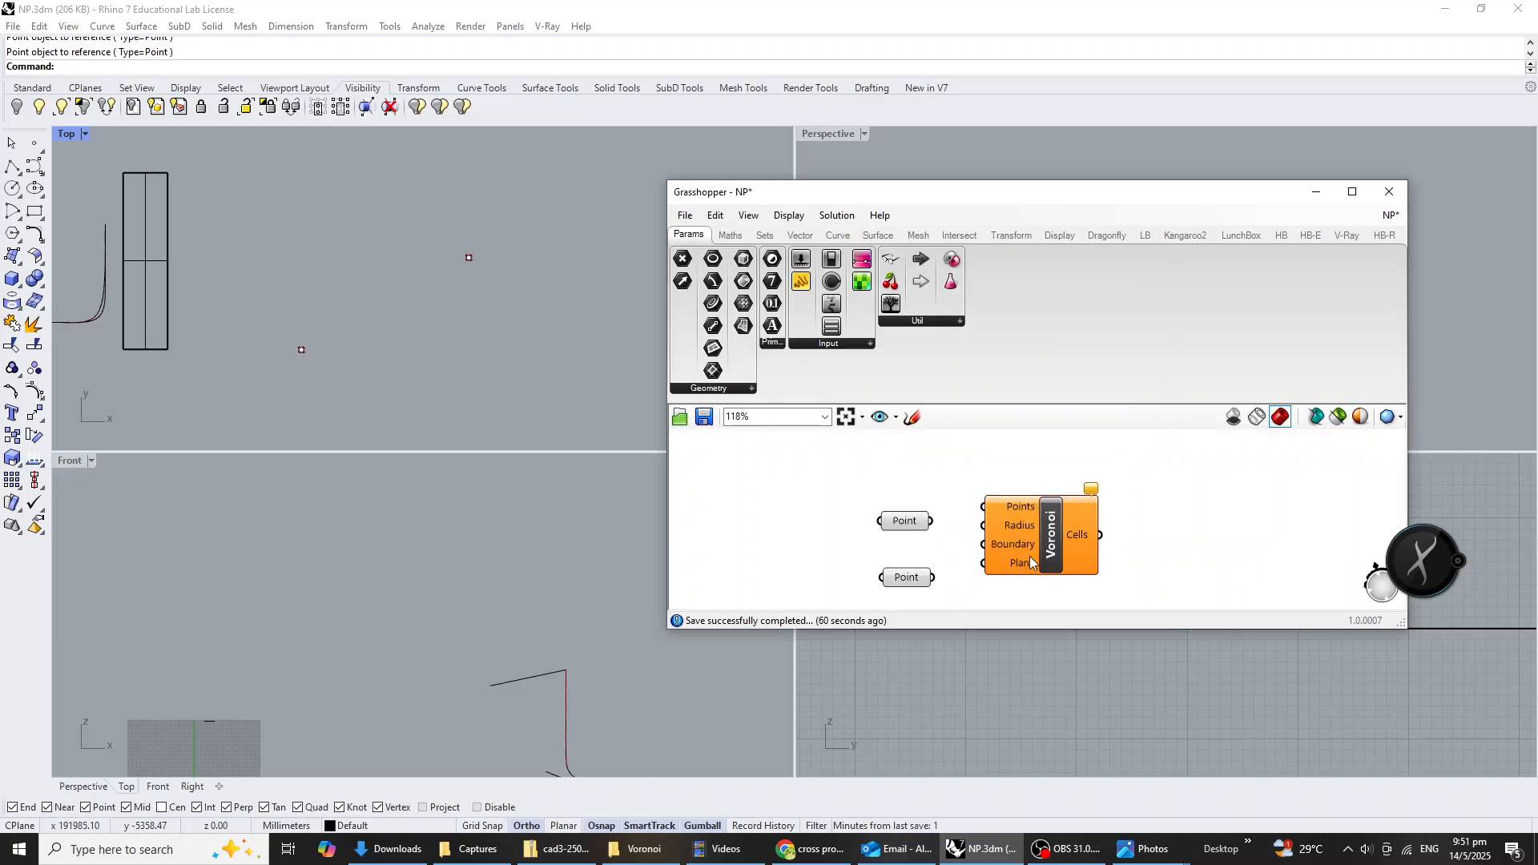
drag(1029, 555, 1150, 556)
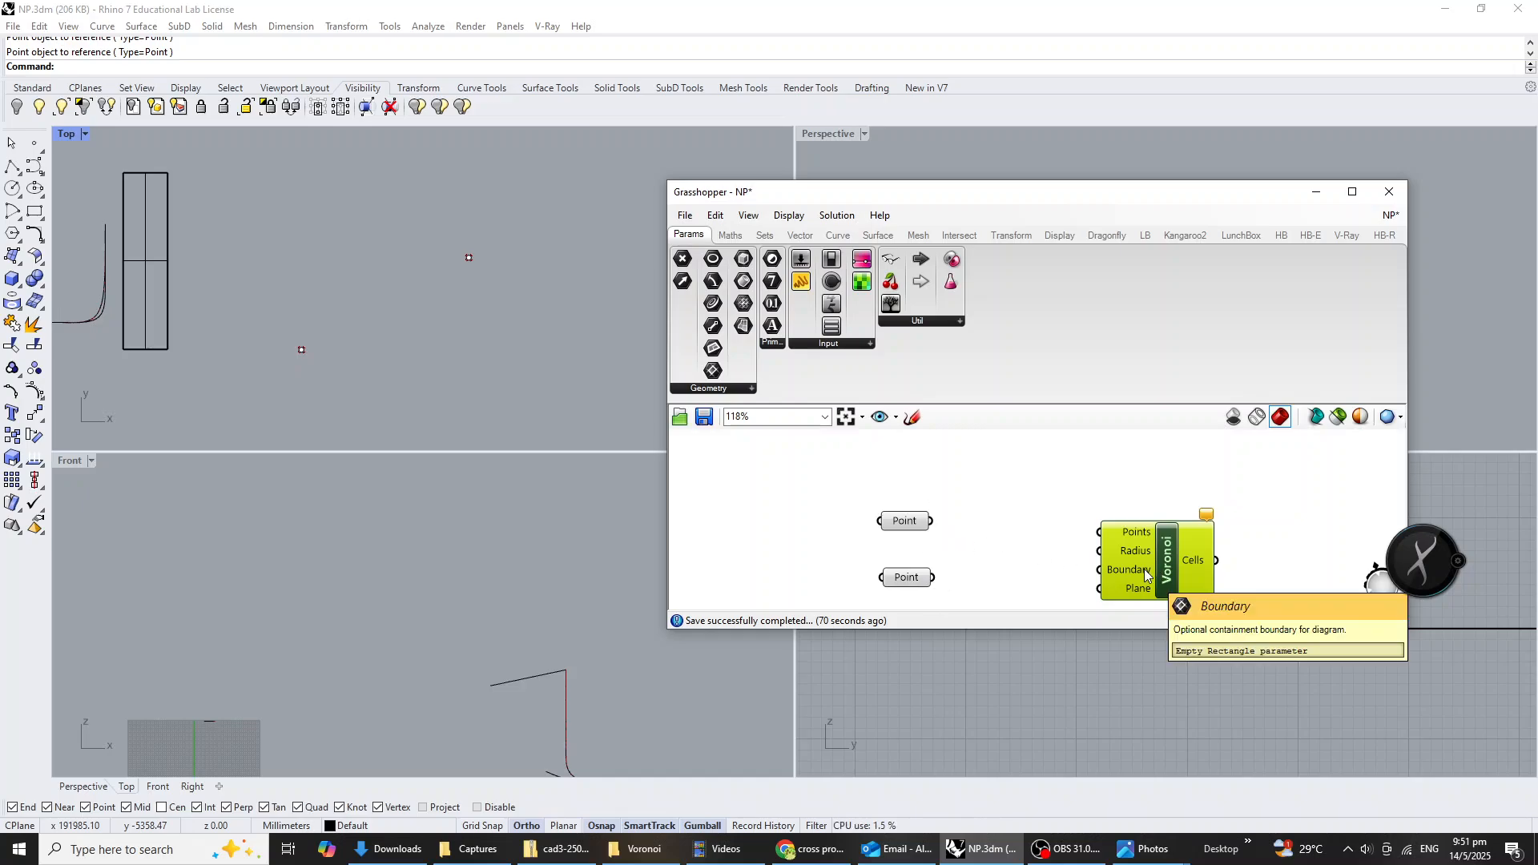
scroll(1121, 561, down, 3)
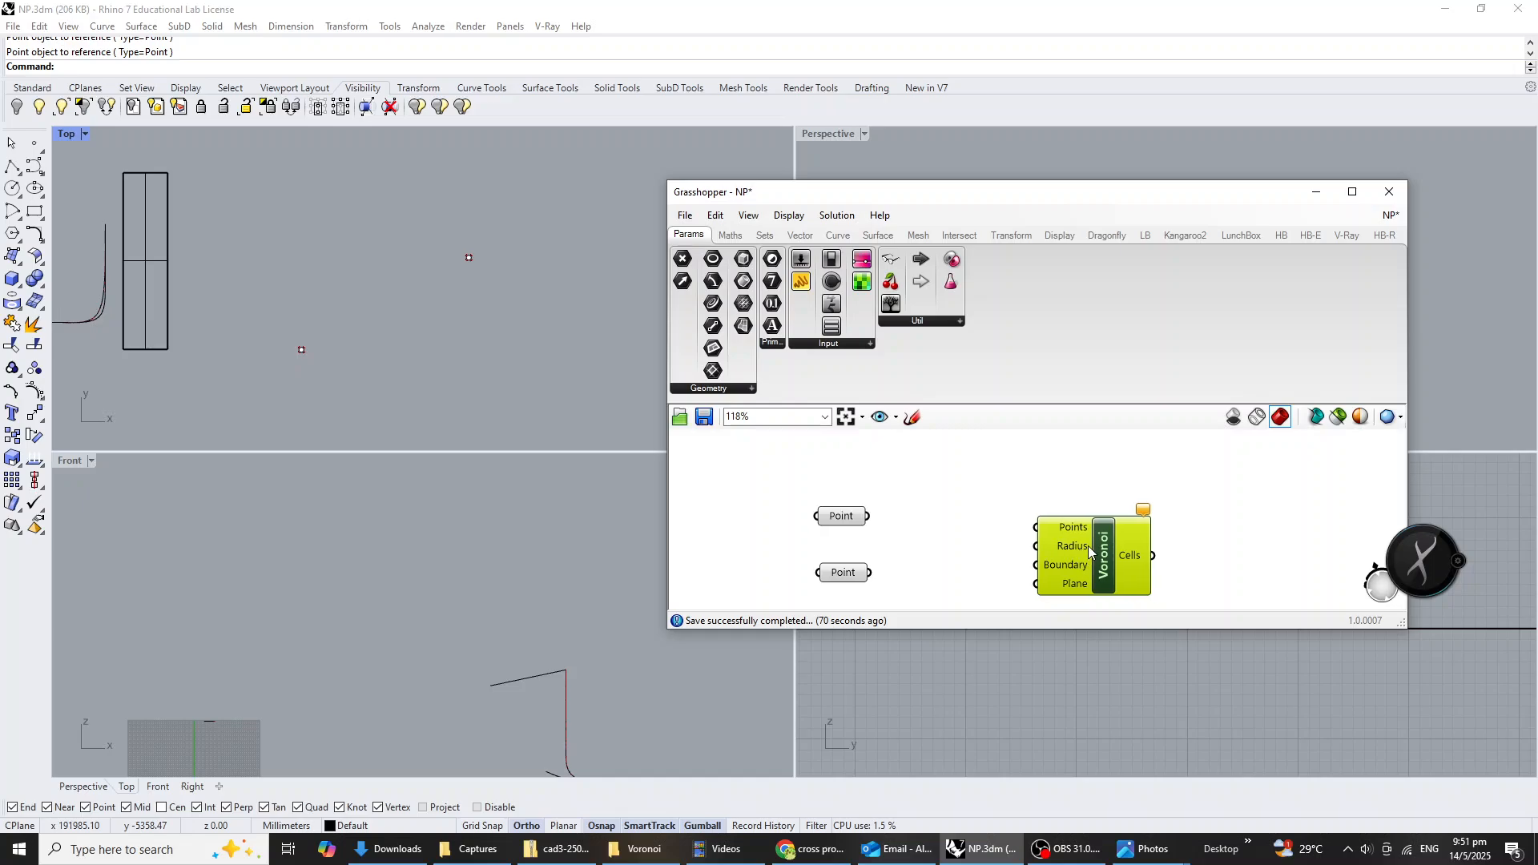
Add a Populate 2D component between the Point parameters and the Voronoi component, spacing them apart to leave room for wiring.
drag(1070, 554, 1079, 593)
double_click(1047, 497)
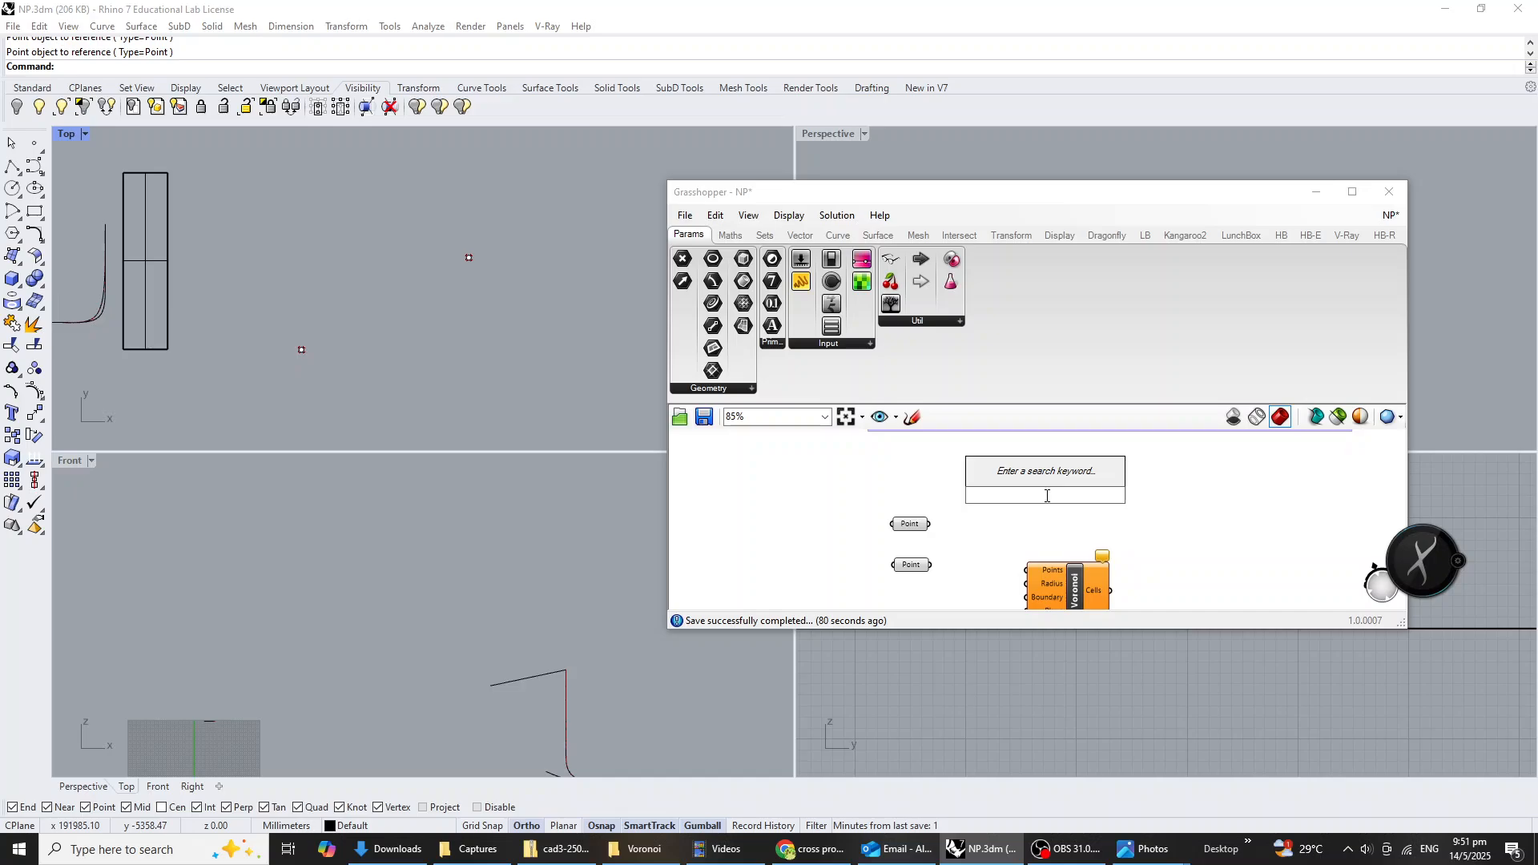
text(popul)
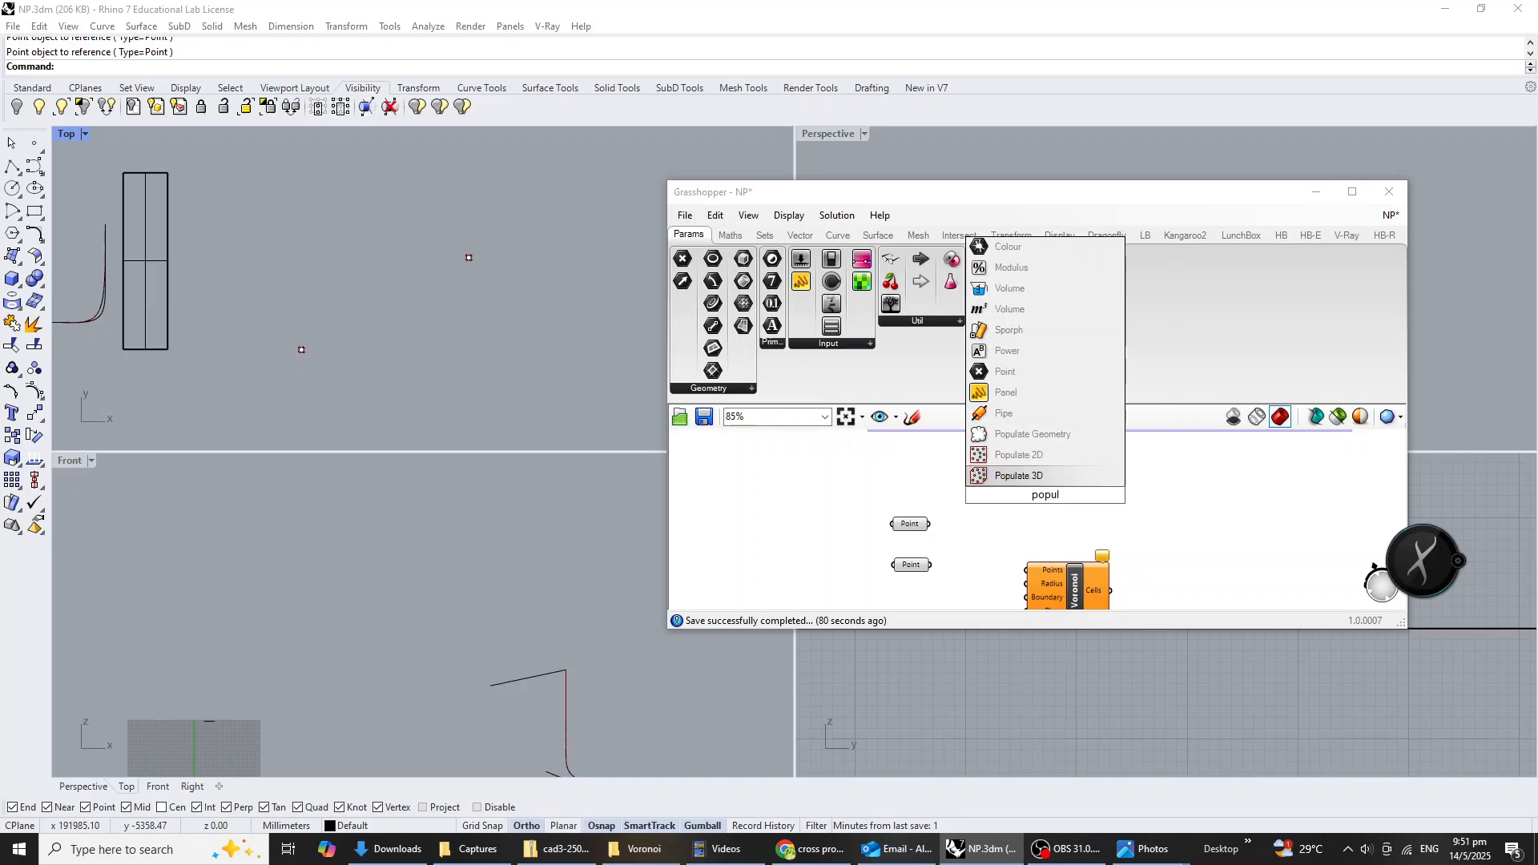
key(Up)
key(Return)
scroll(1049, 518, up, 2)
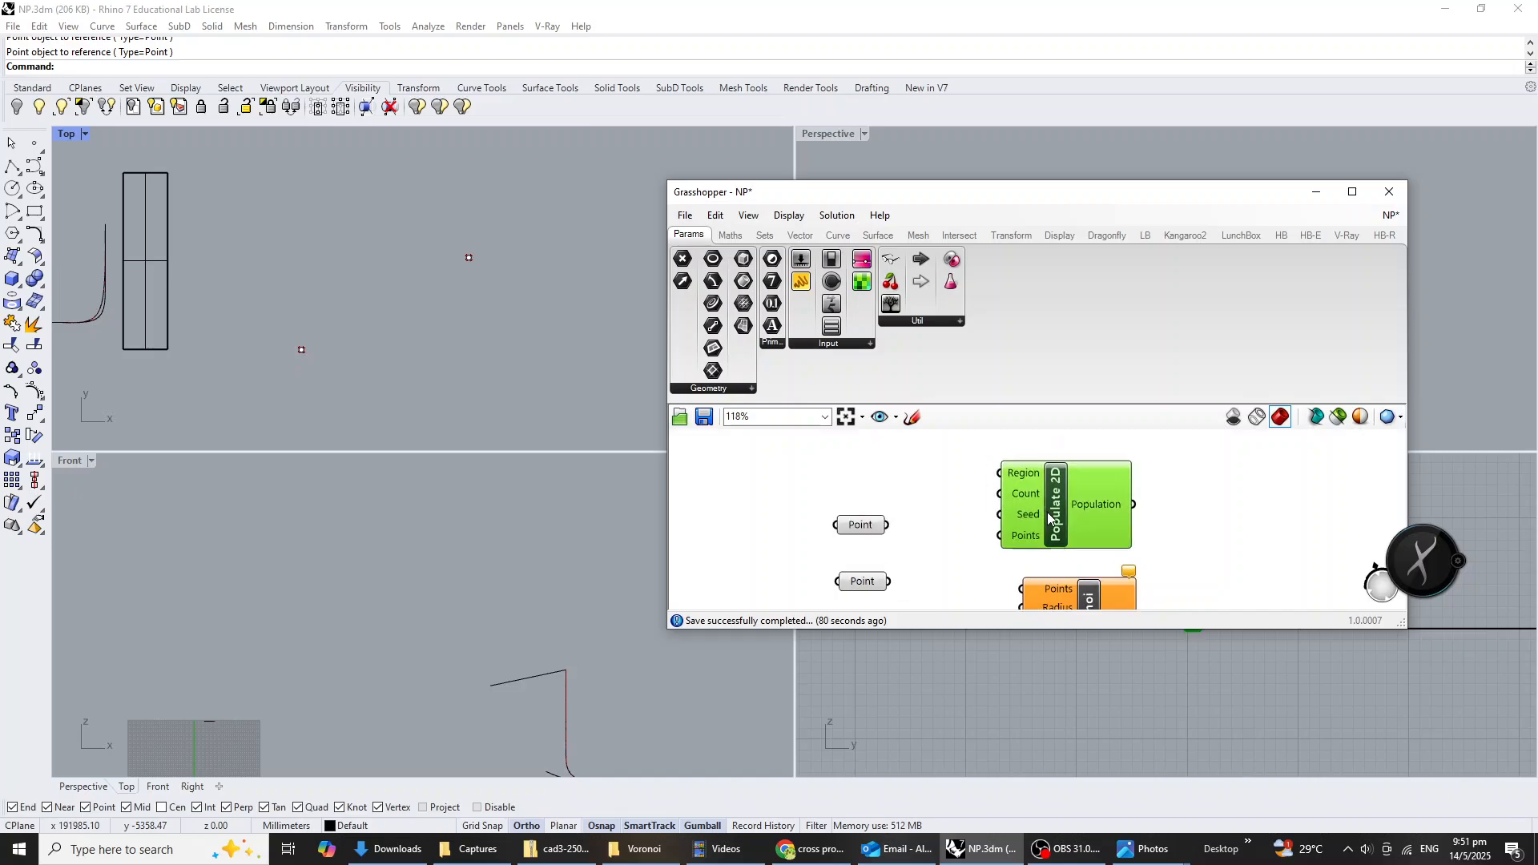
drag(1048, 513, 1053, 519)
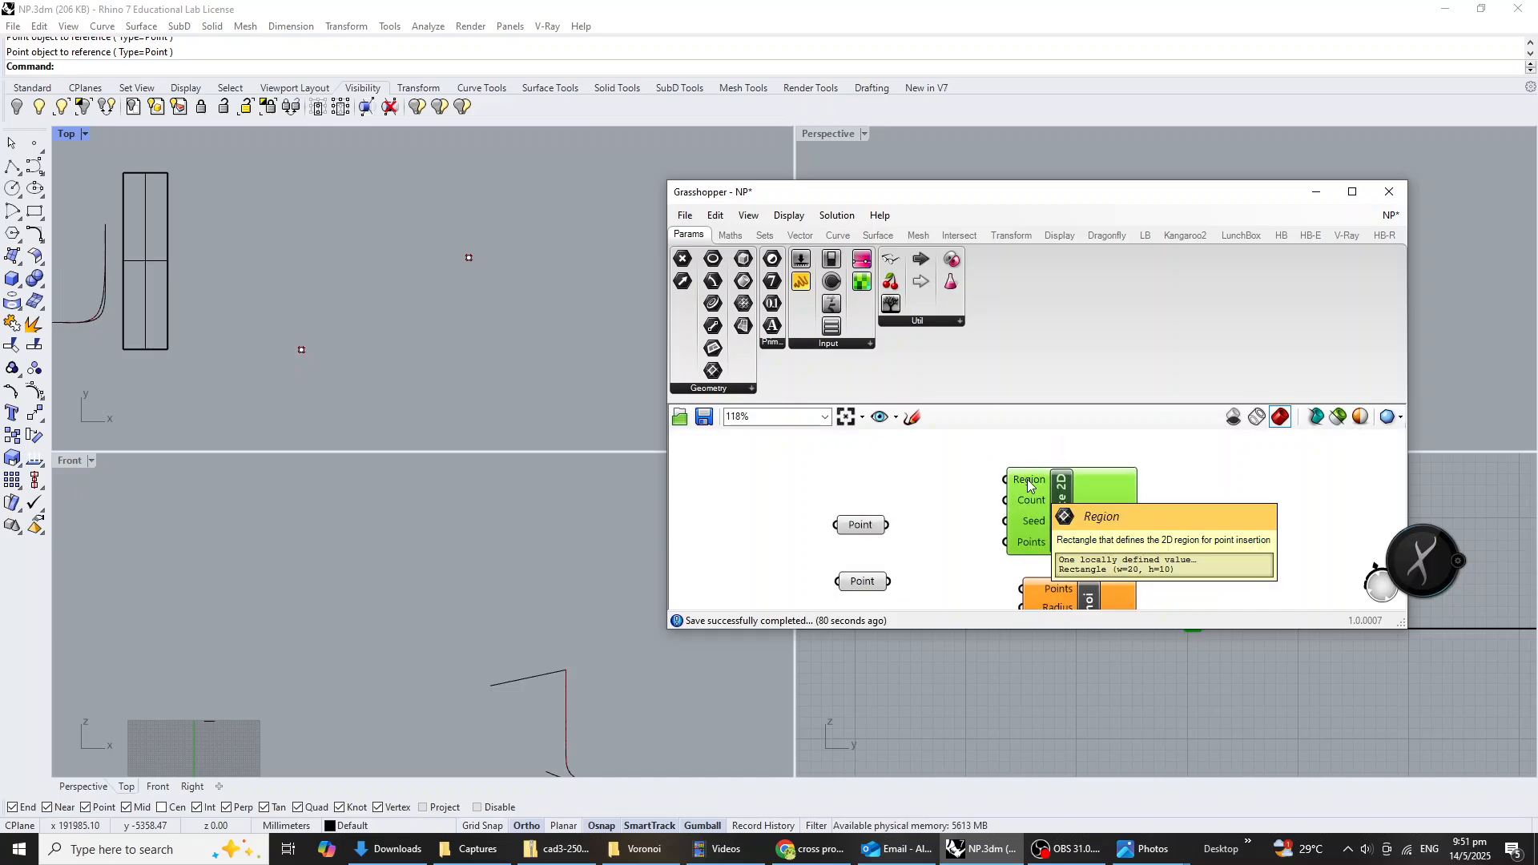
drag(1027, 481, 1106, 477)
drag(1107, 580, 1300, 581)
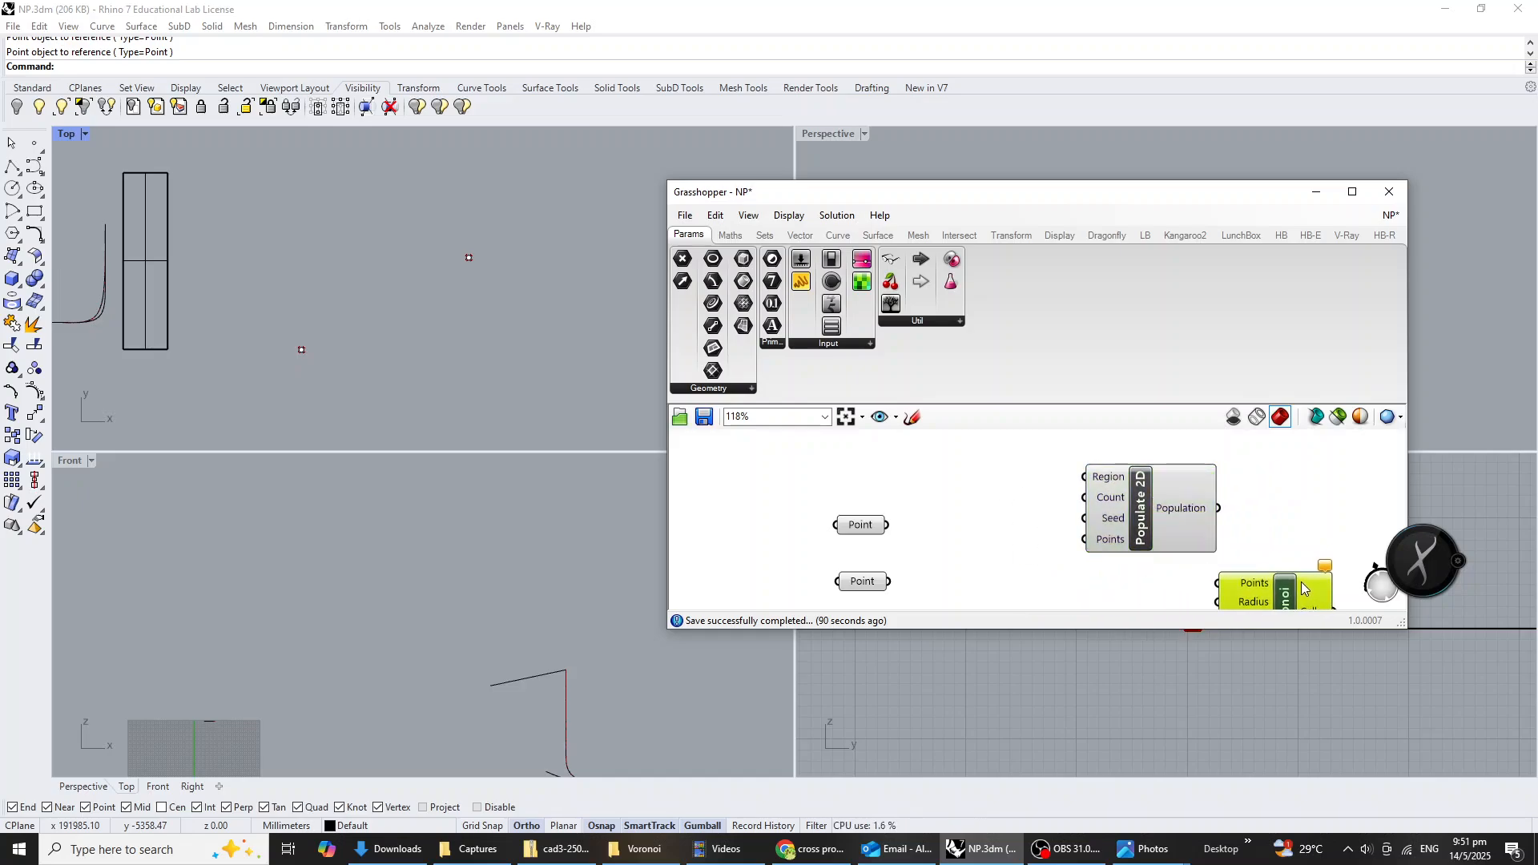
Add a Rectangle 2Pt component, wire the two Point parameters into Point A and Point B, and stack the parameters closely beside it.
click(983, 549)
double_click(983, 549)
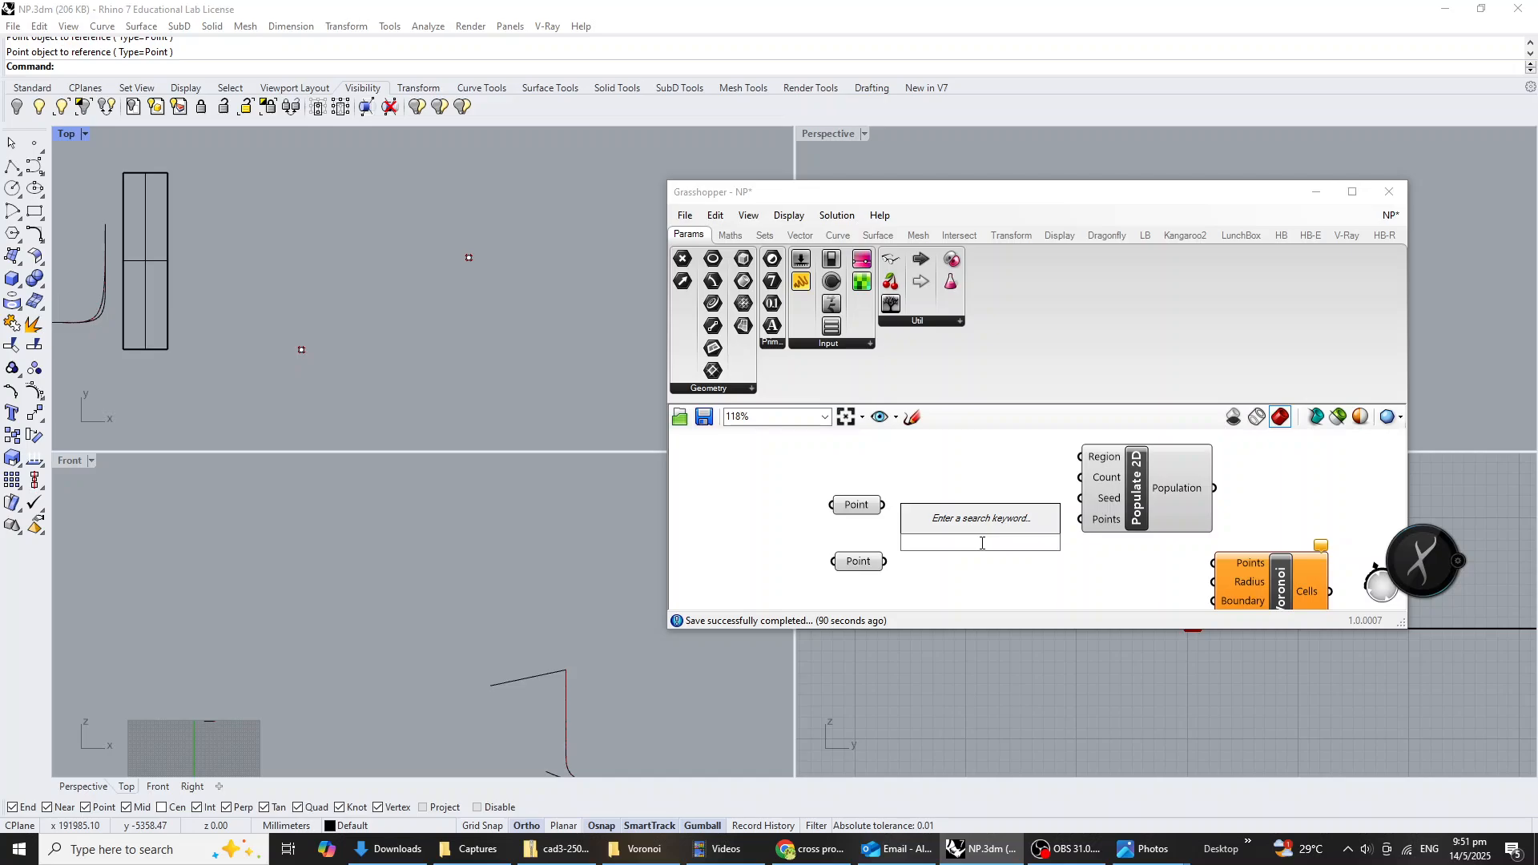
text(recta)
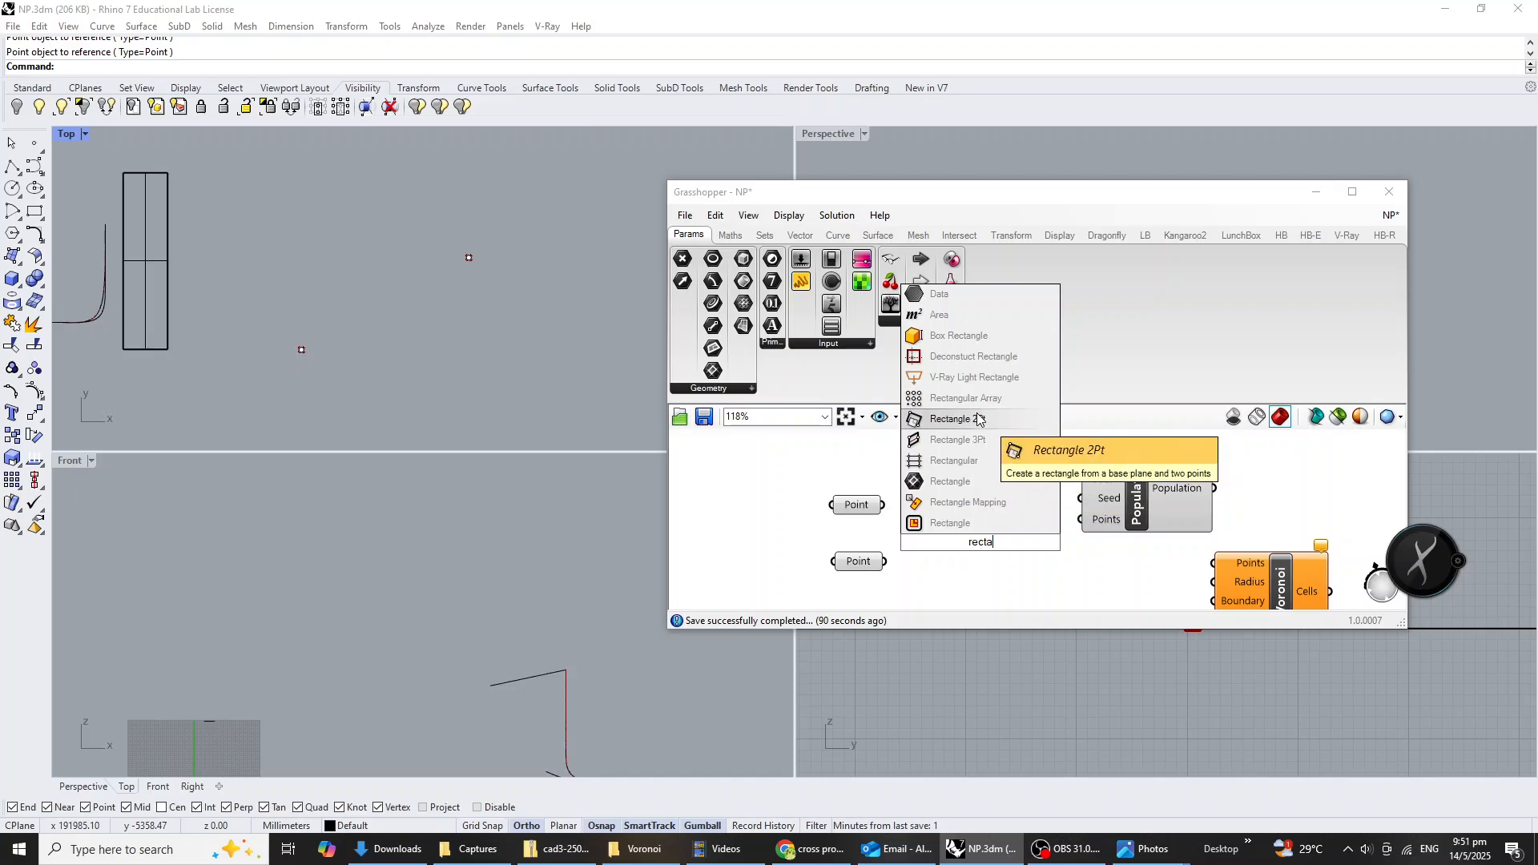
click(976, 428)
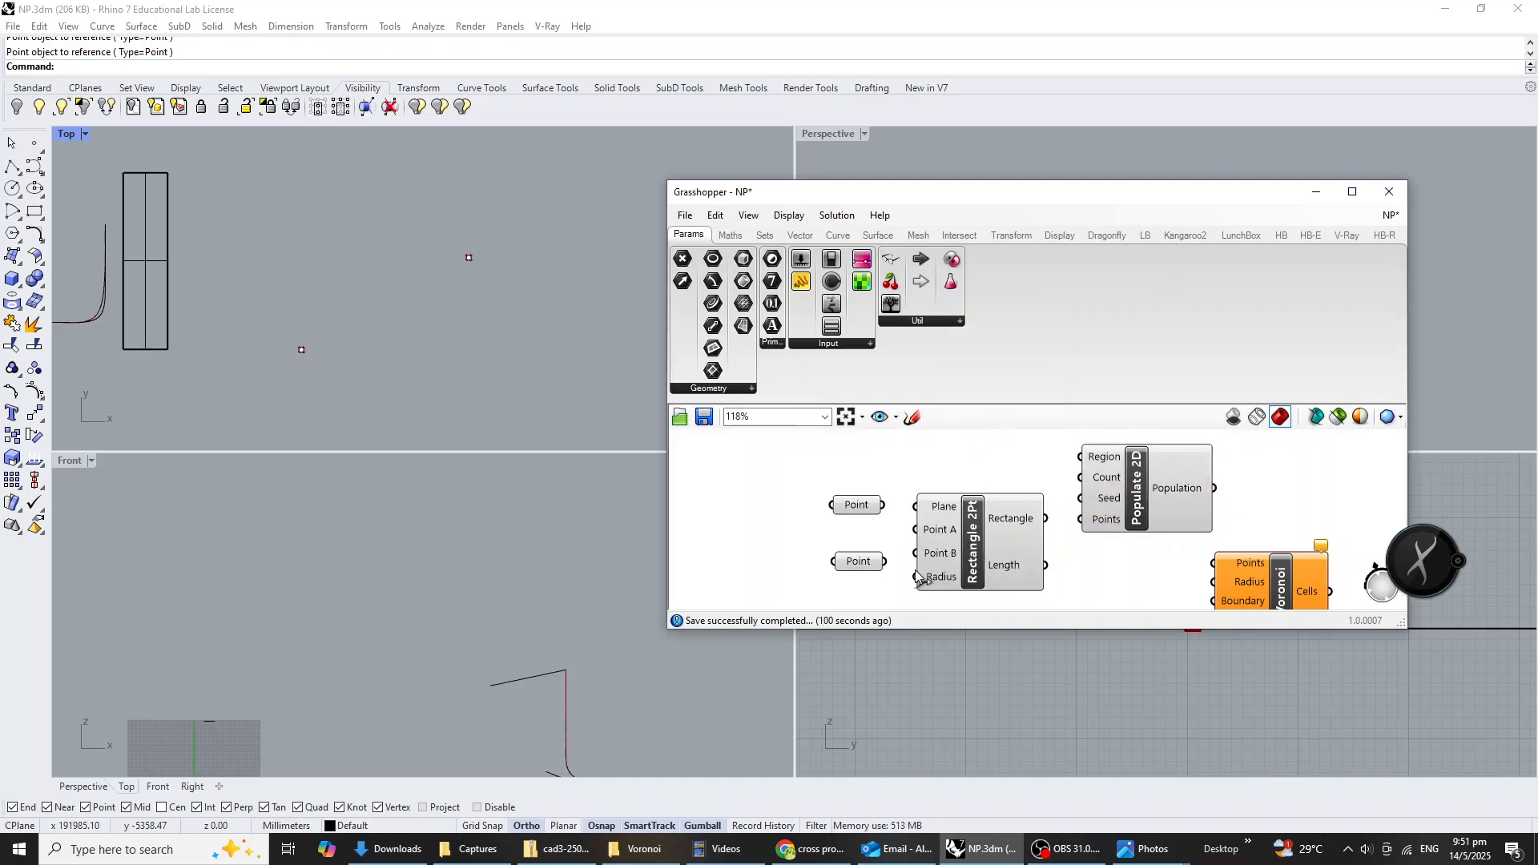
drag(880, 505, 915, 553)
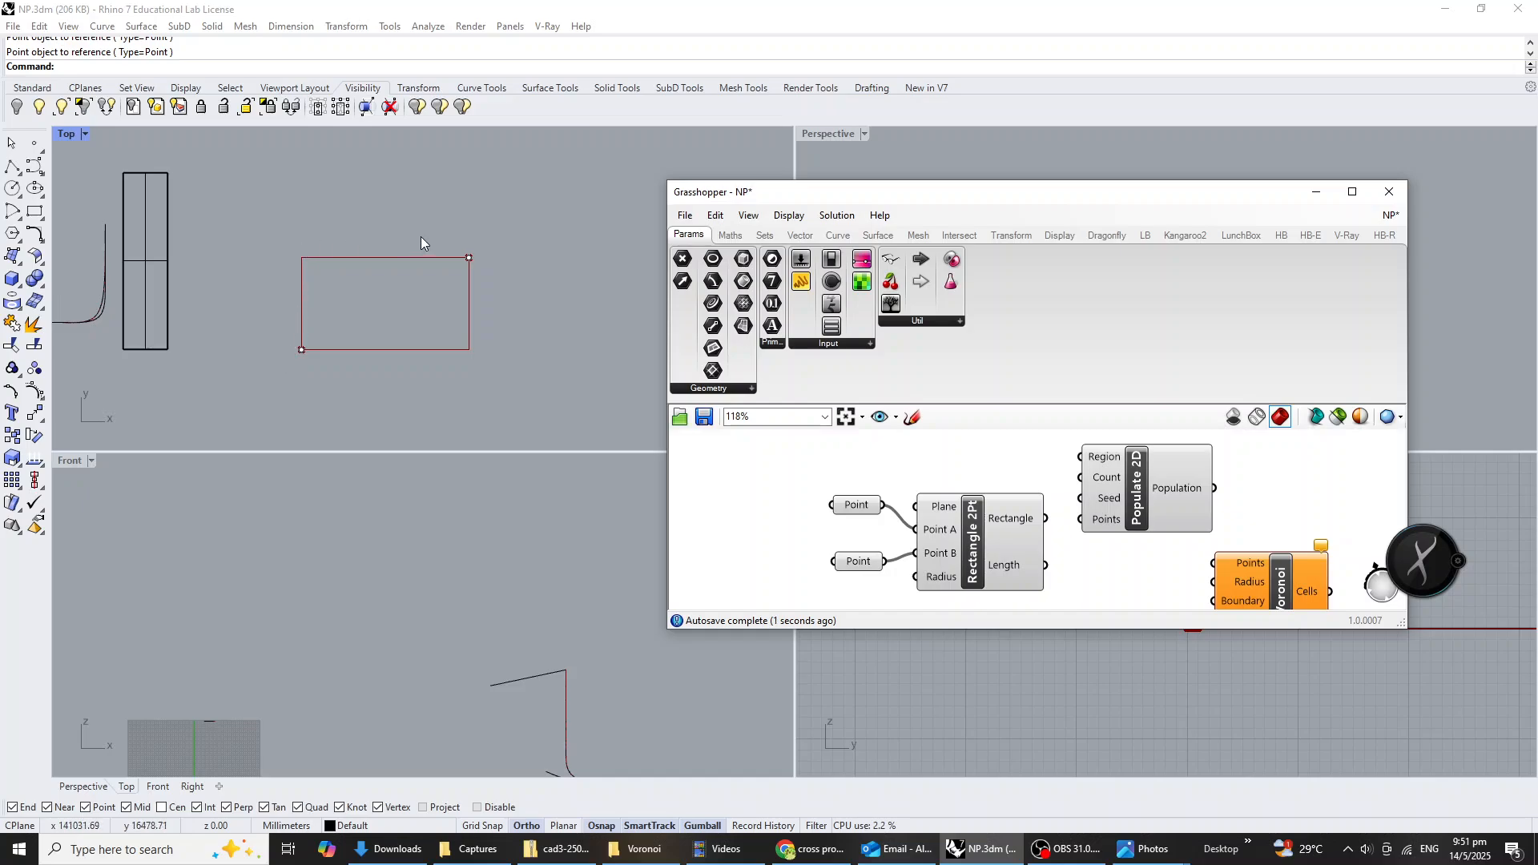
drag(870, 510, 859, 553)
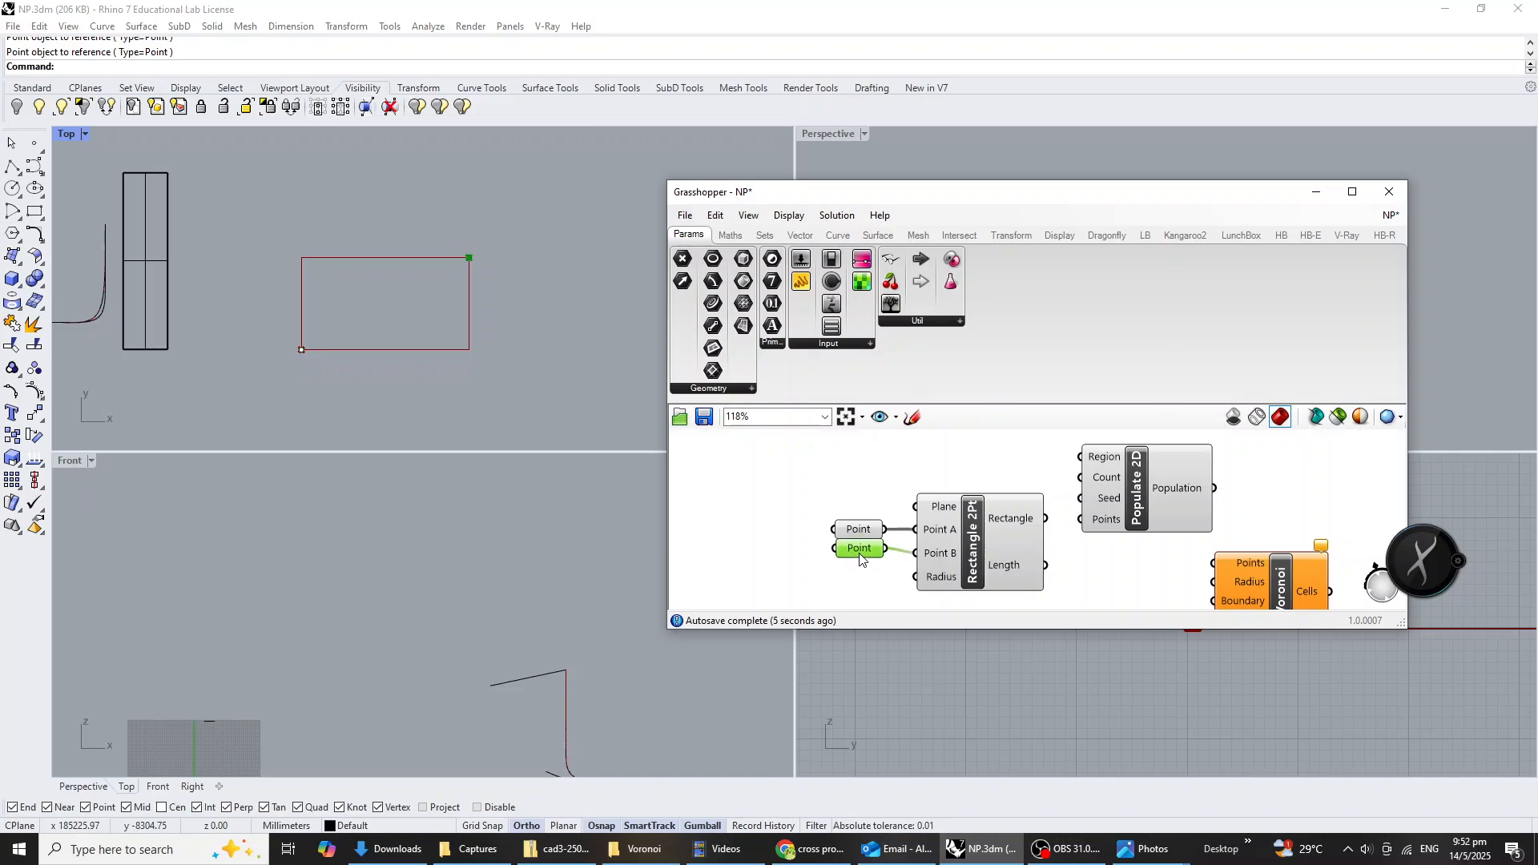
Shift Populate 2D away from the rectangle component and feed the Rectangle output into its Region input.
right_drag(1081, 537, 1010, 550)
drag(1054, 514, 1085, 512)
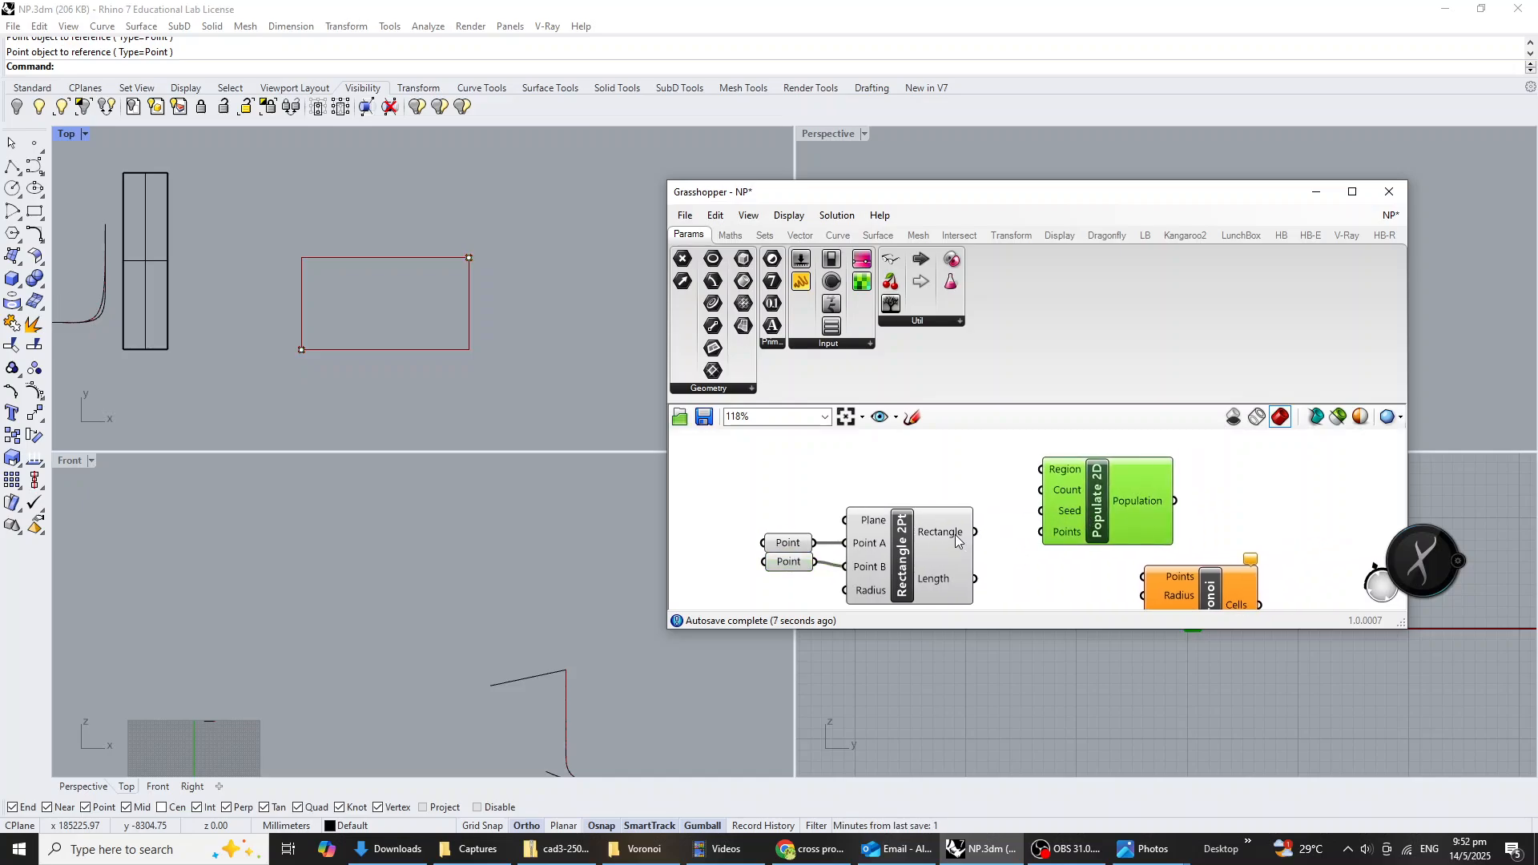
drag(976, 532, 1041, 469)
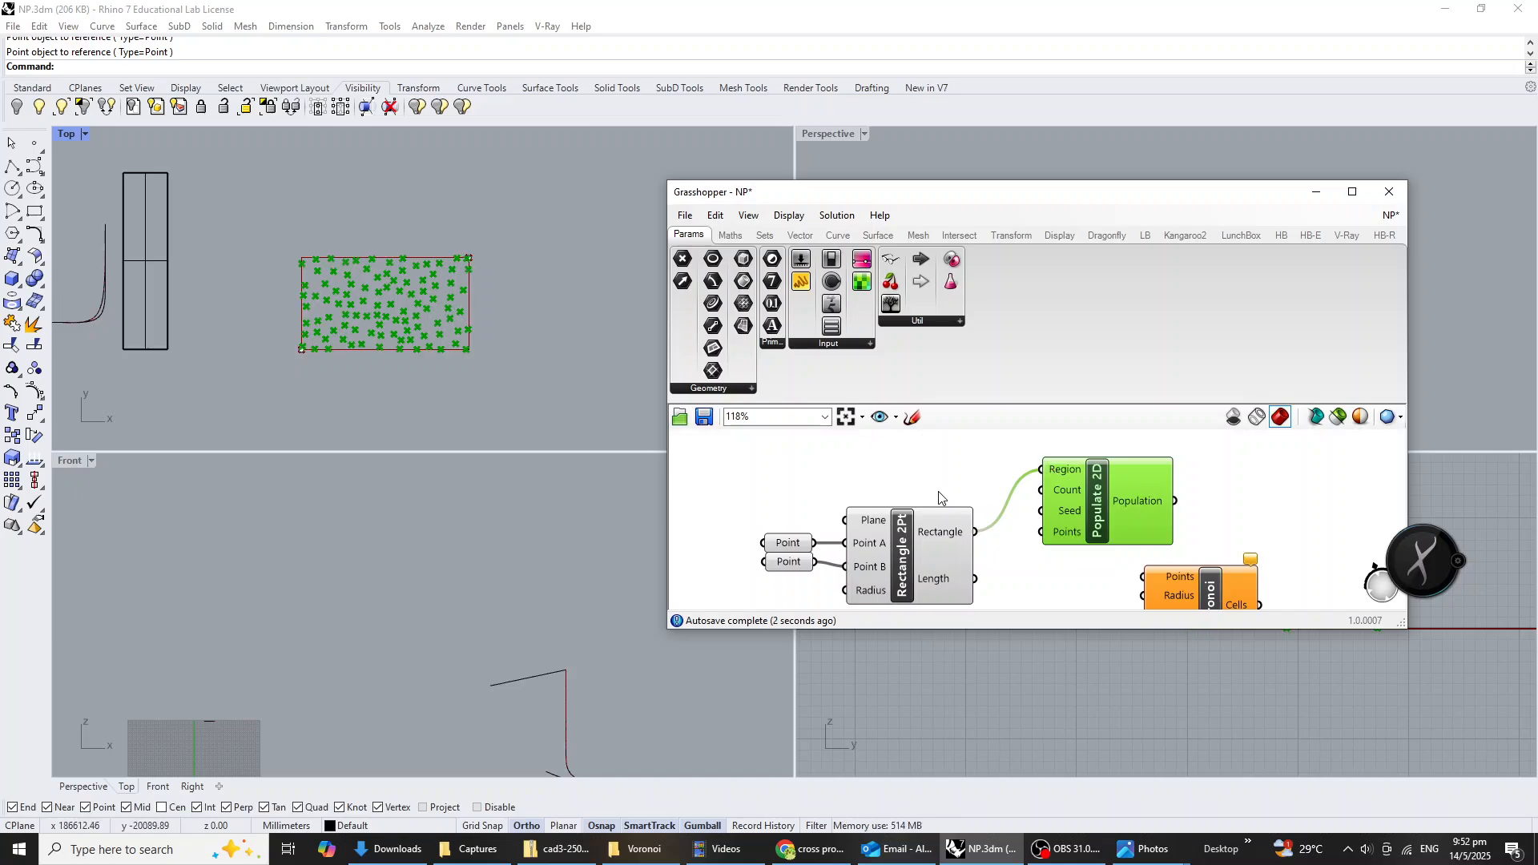
Place Voronoi beyond Populate 2D, wiring Population into its Points input and the Rectangle output into its Boundary input.
right_drag(939, 492, 924, 516)
drag(1078, 505, 1096, 468)
scroll(1121, 481, down, 2)
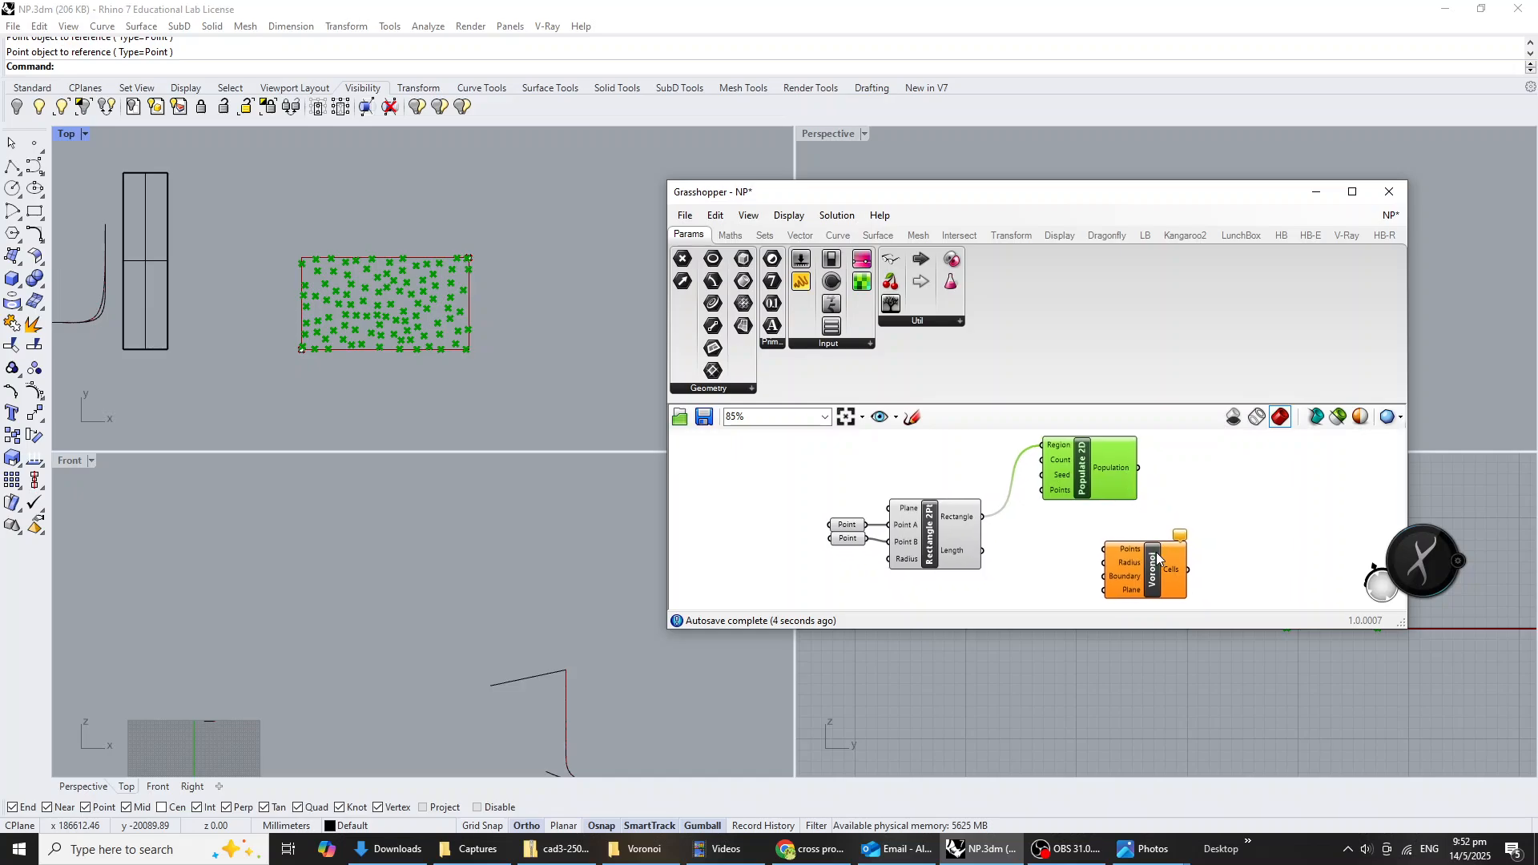
drag(1155, 551, 1227, 487)
scroll(1170, 480, up, 1)
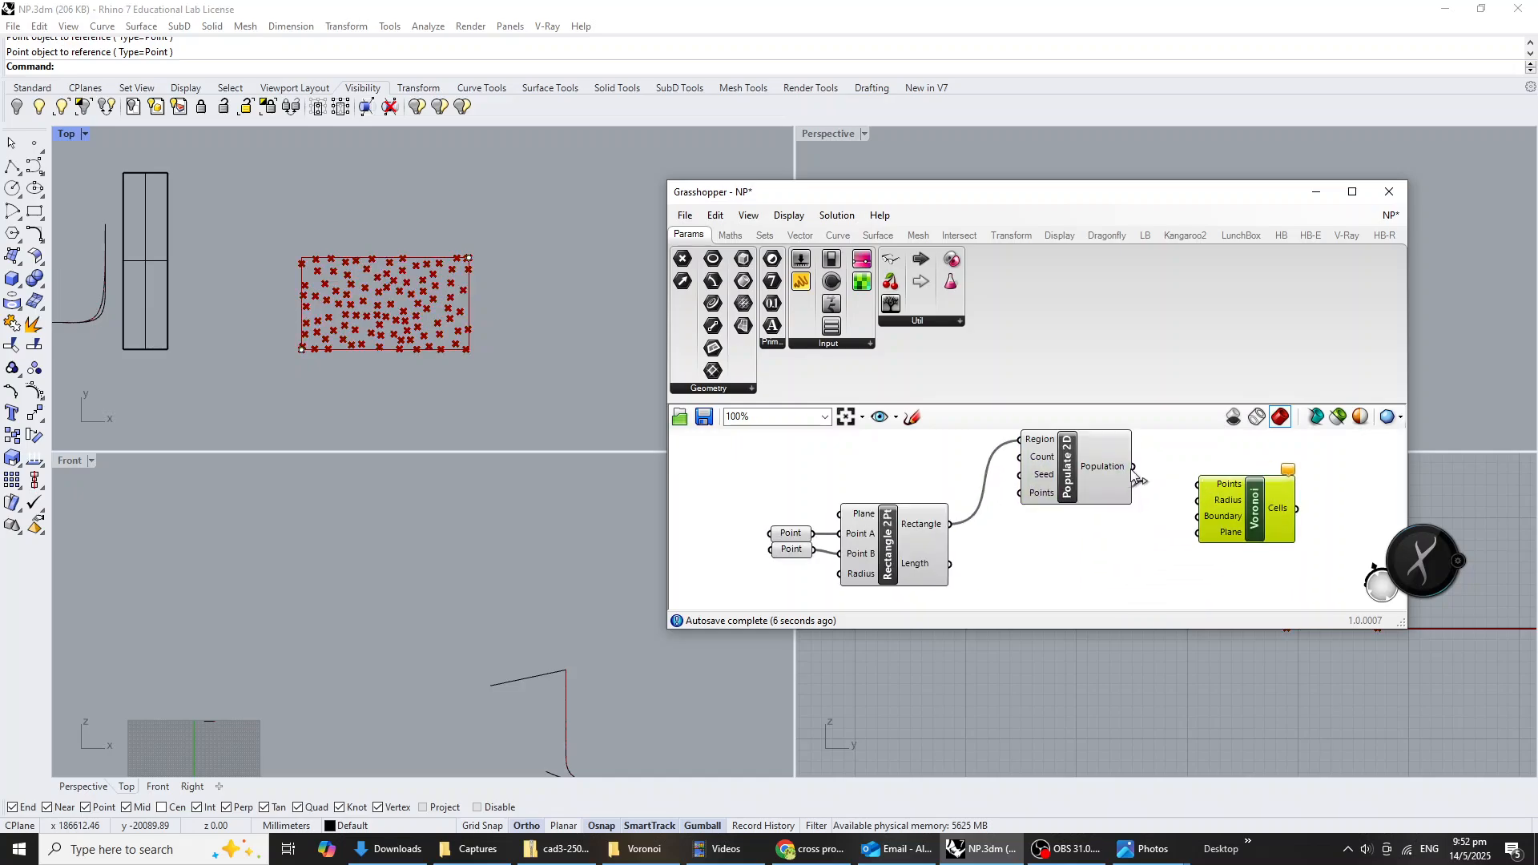
drag(1132, 472, 1199, 485)
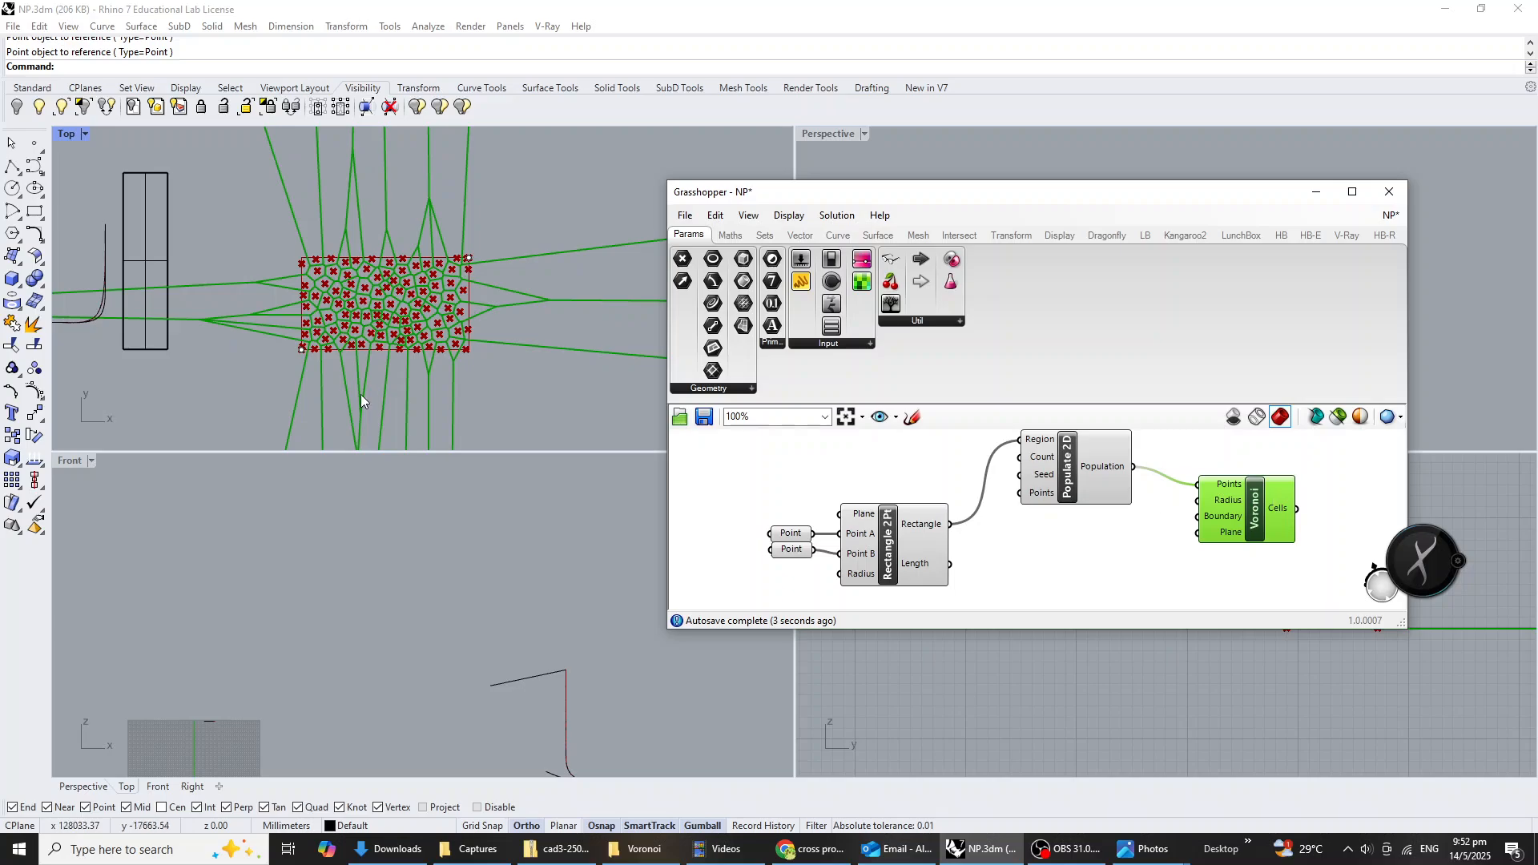
scroll(382, 292, up, 3)
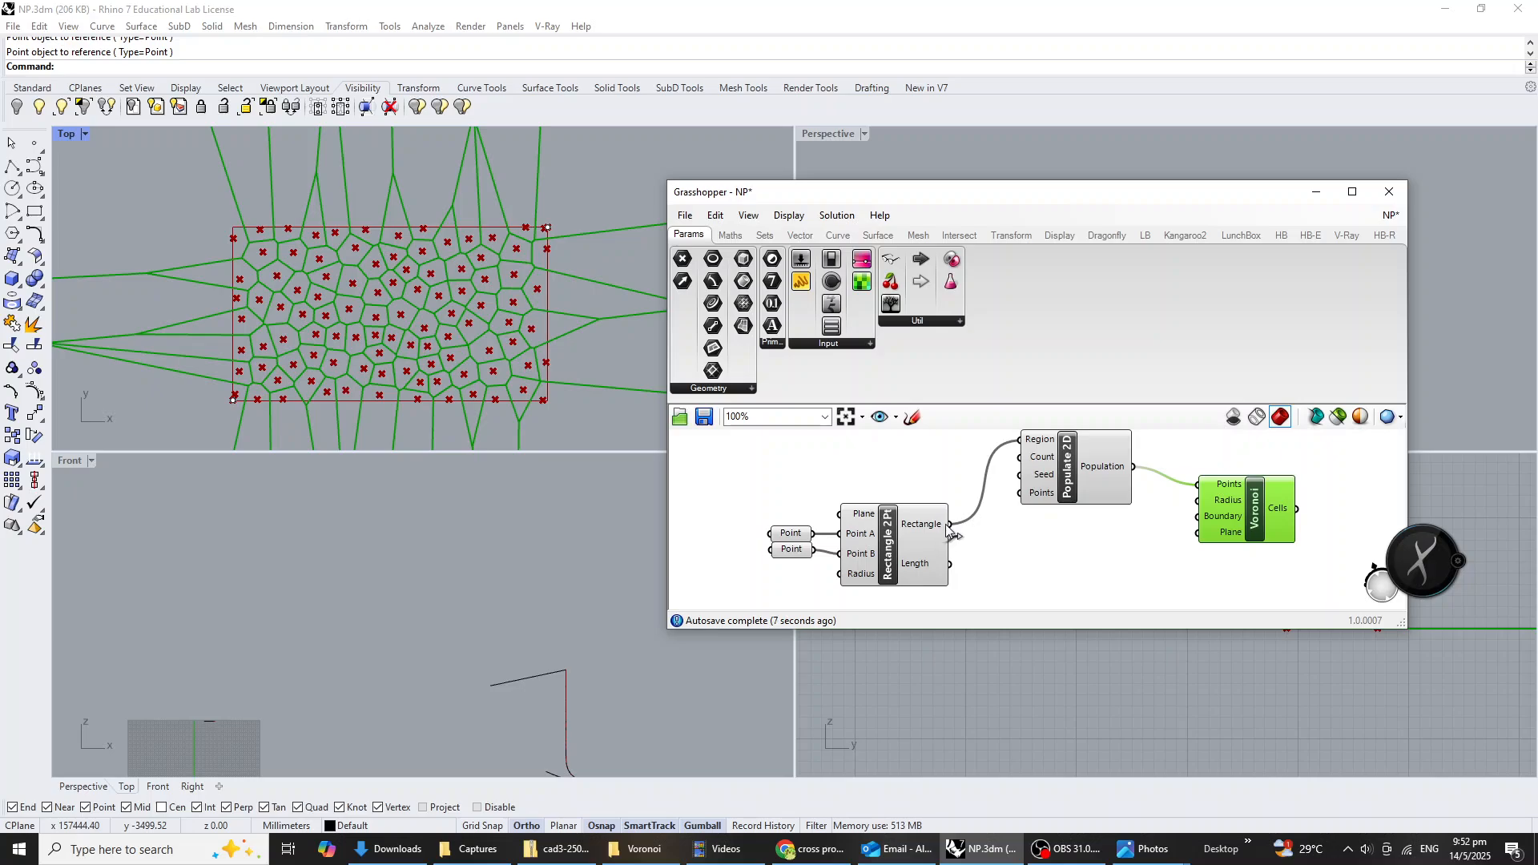
drag(950, 524, 1270, 524)
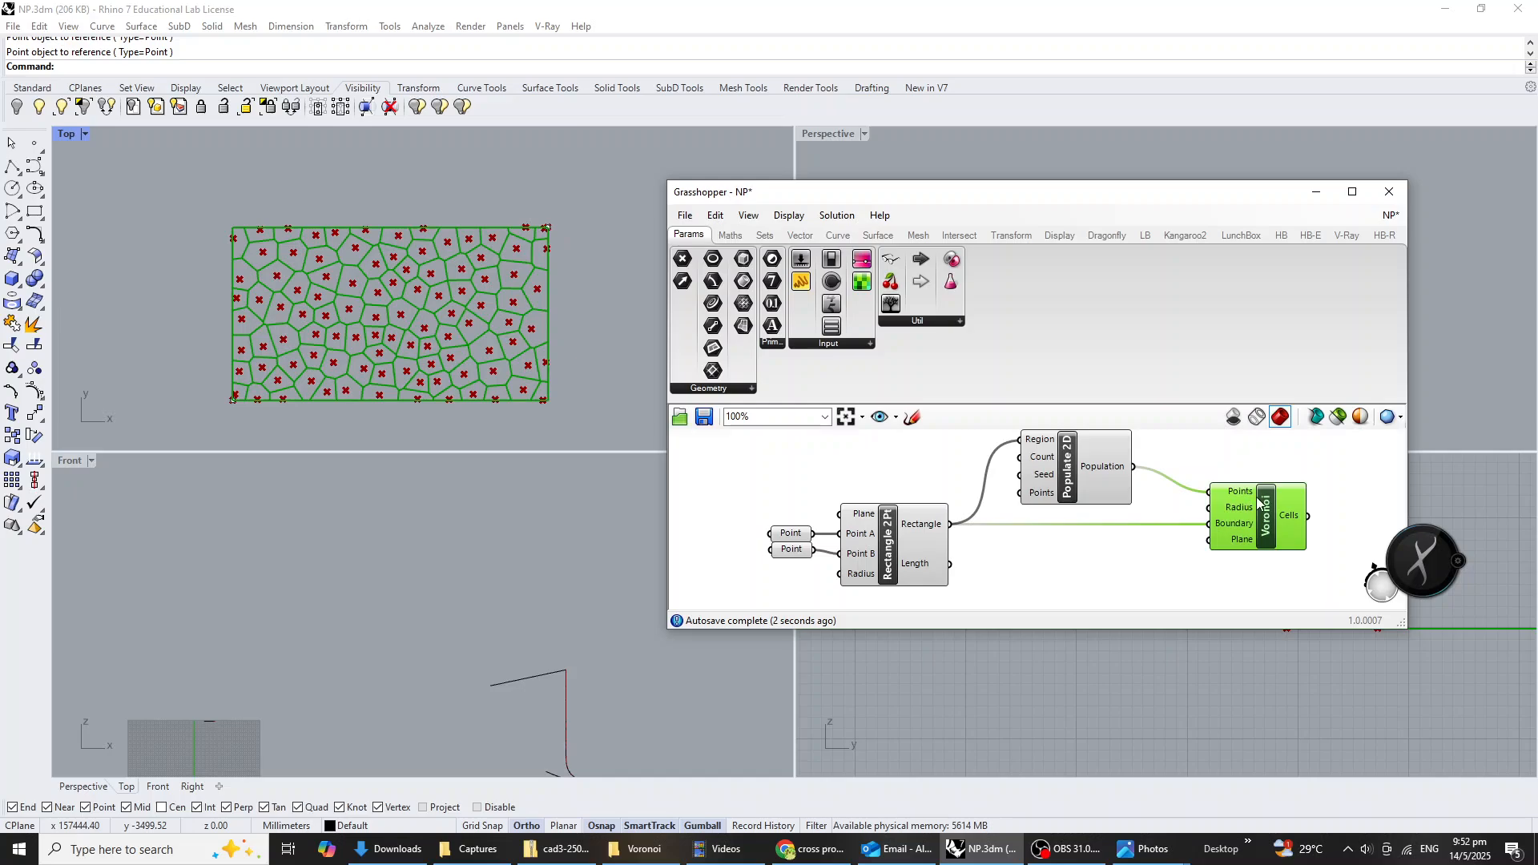
click(1063, 597)
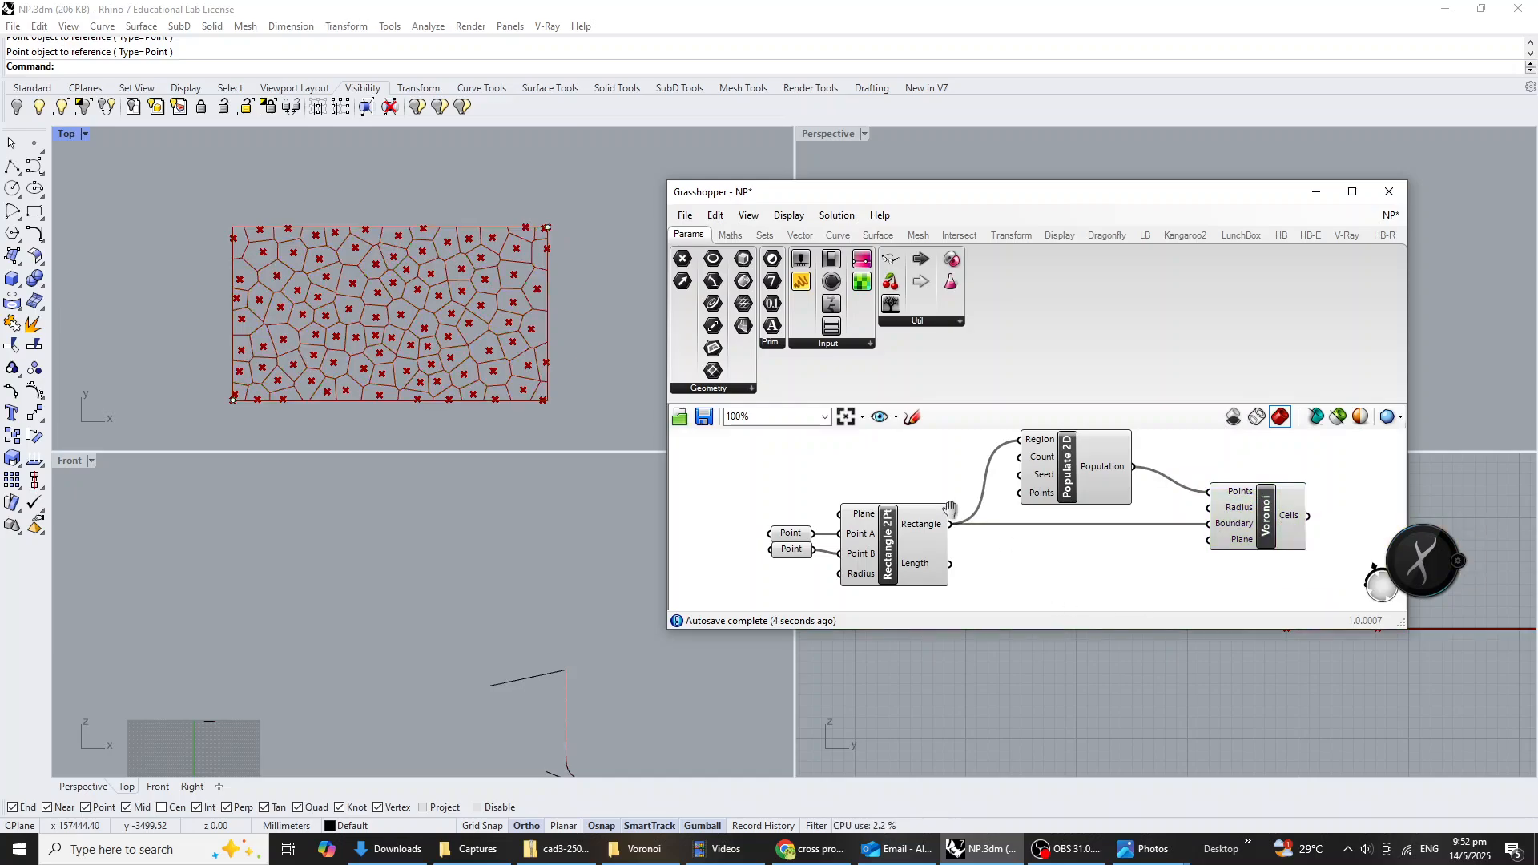
Add a number slider ranging from 50 to 200, connect it to Populate 2D's Count input, and align it beside the component.
right_drag(950, 510, 1055, 563)
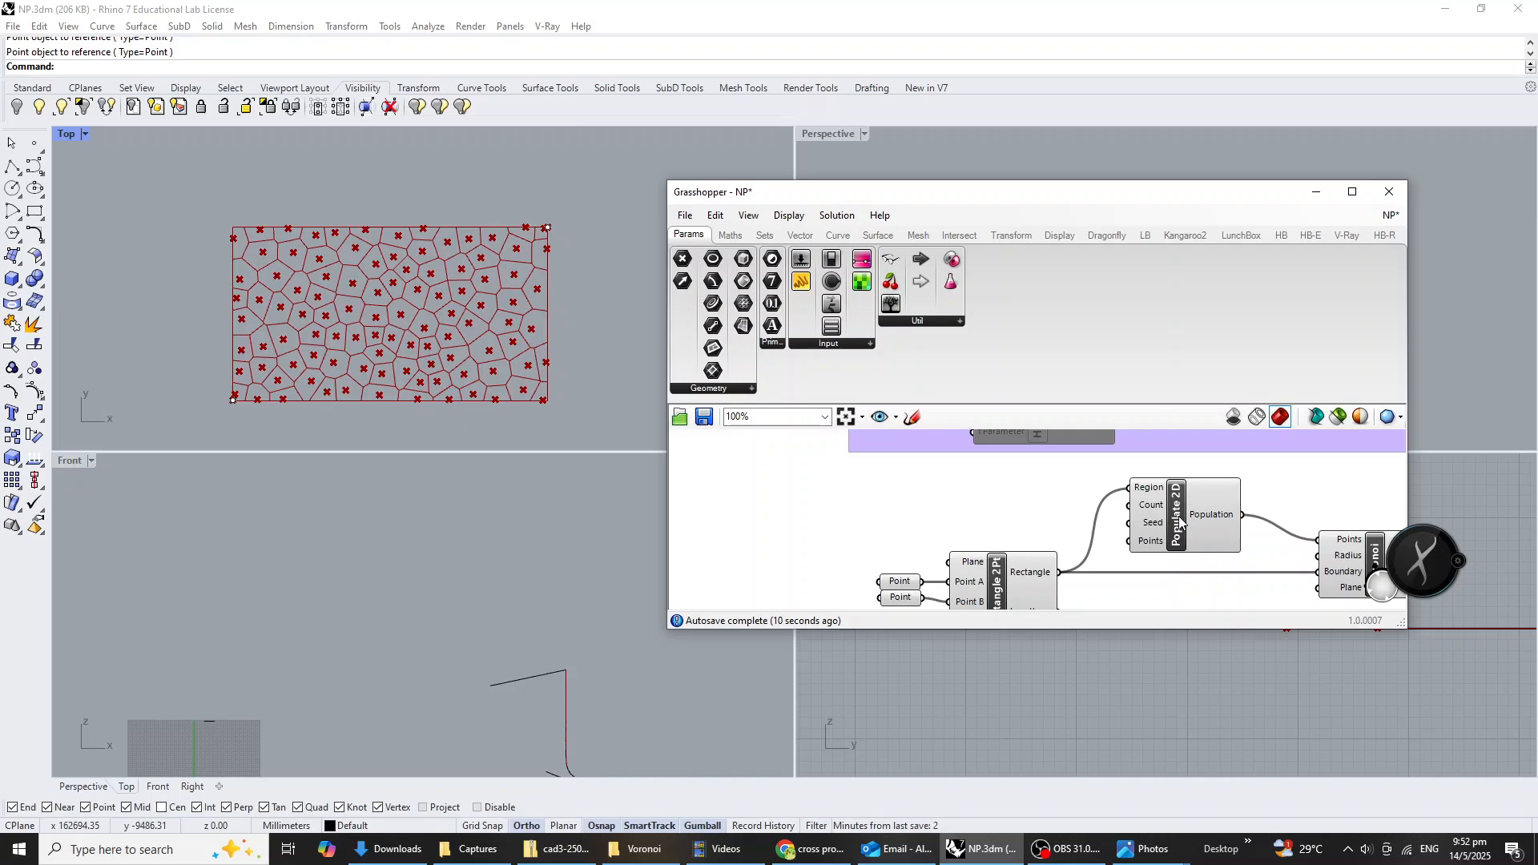
double_click(1035, 503)
text(50<)
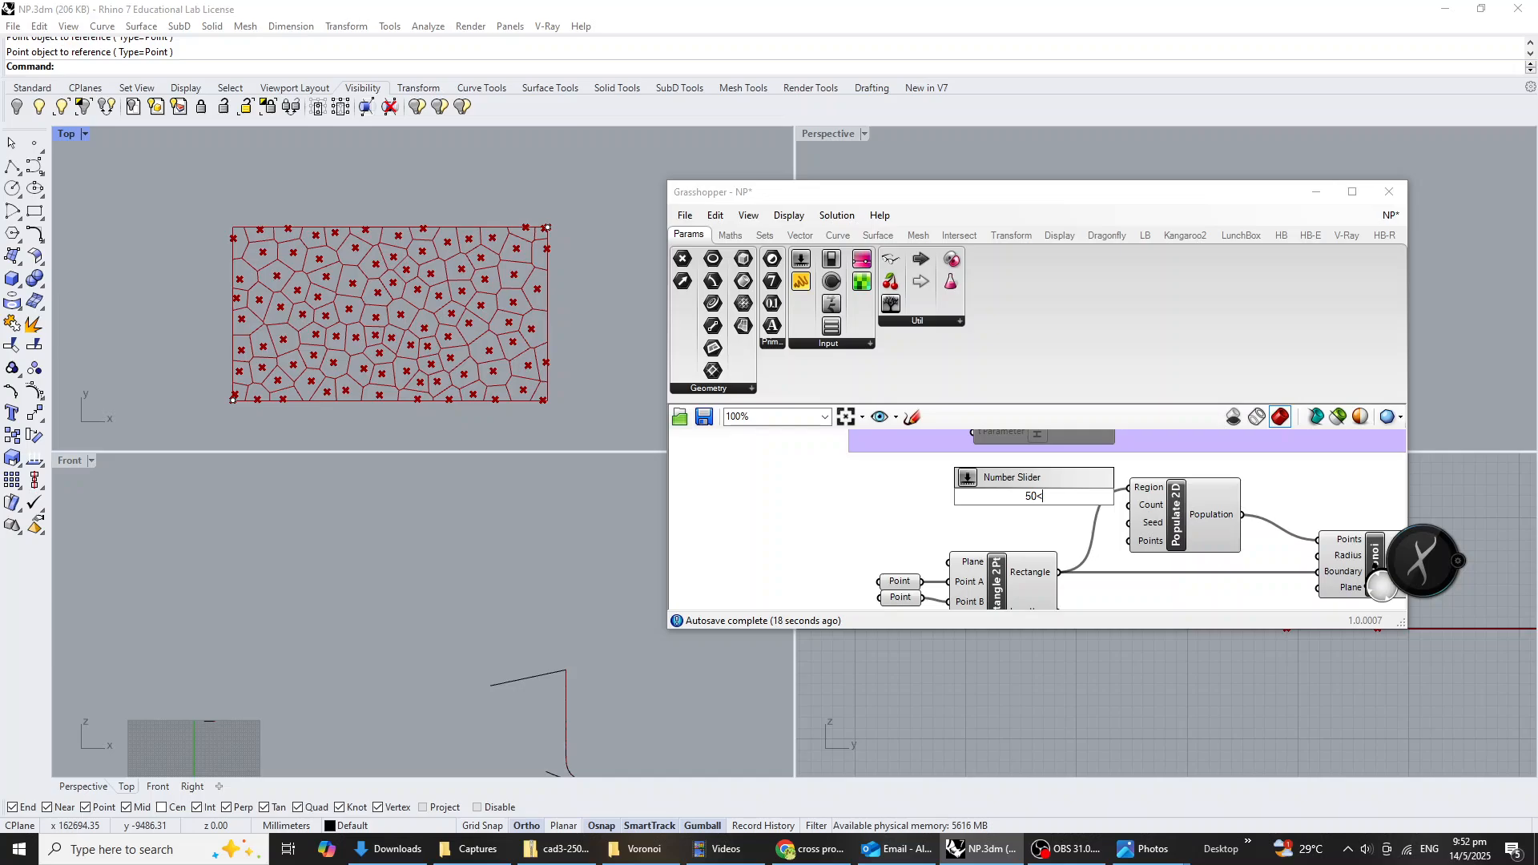
text(200)
key(Return)
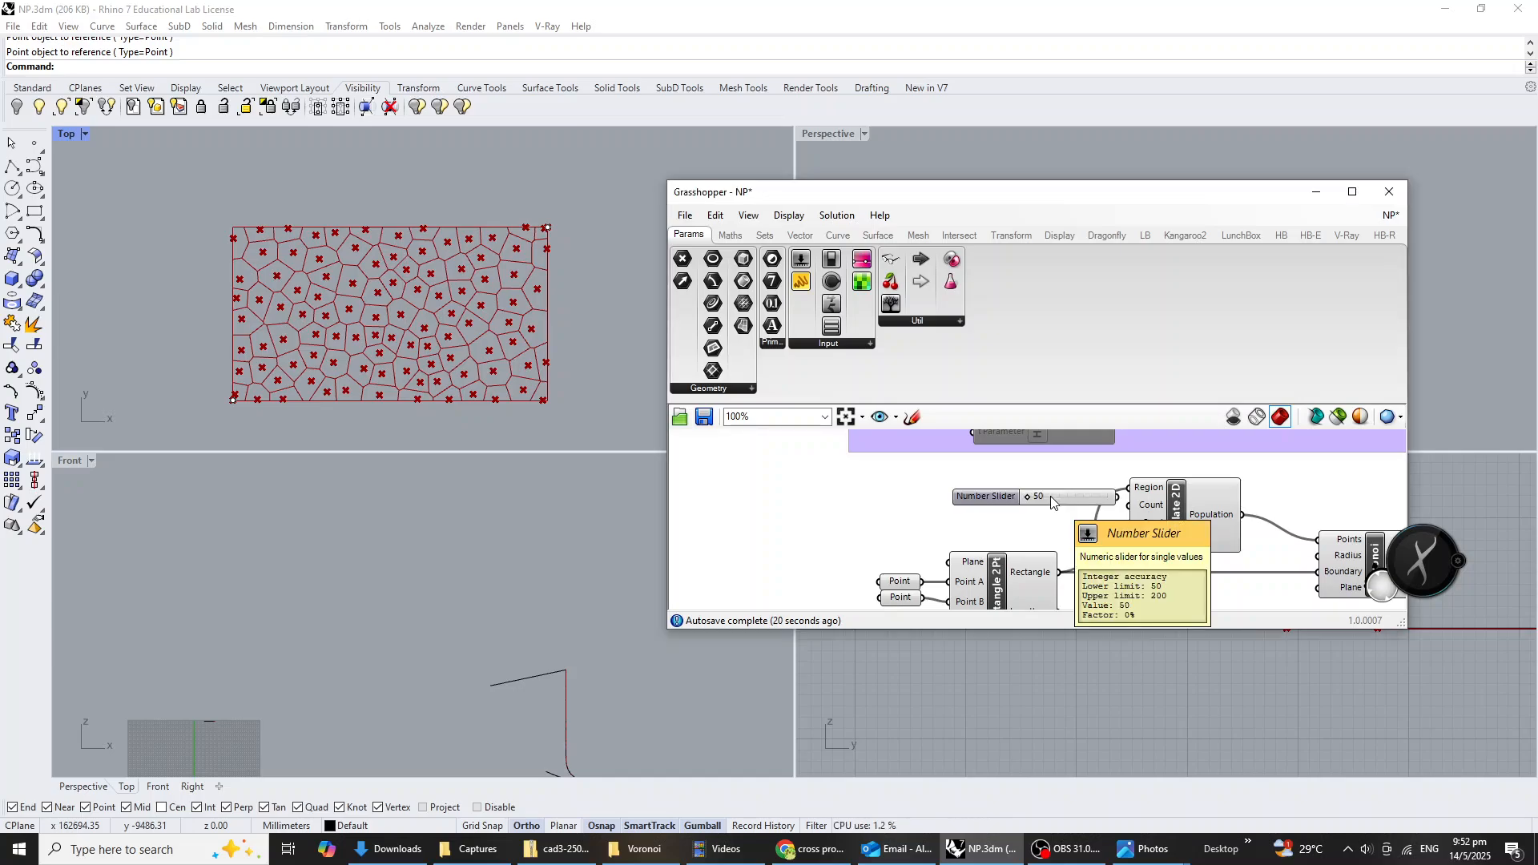
drag(985, 496, 905, 510)
drag(1039, 510, 1145, 508)
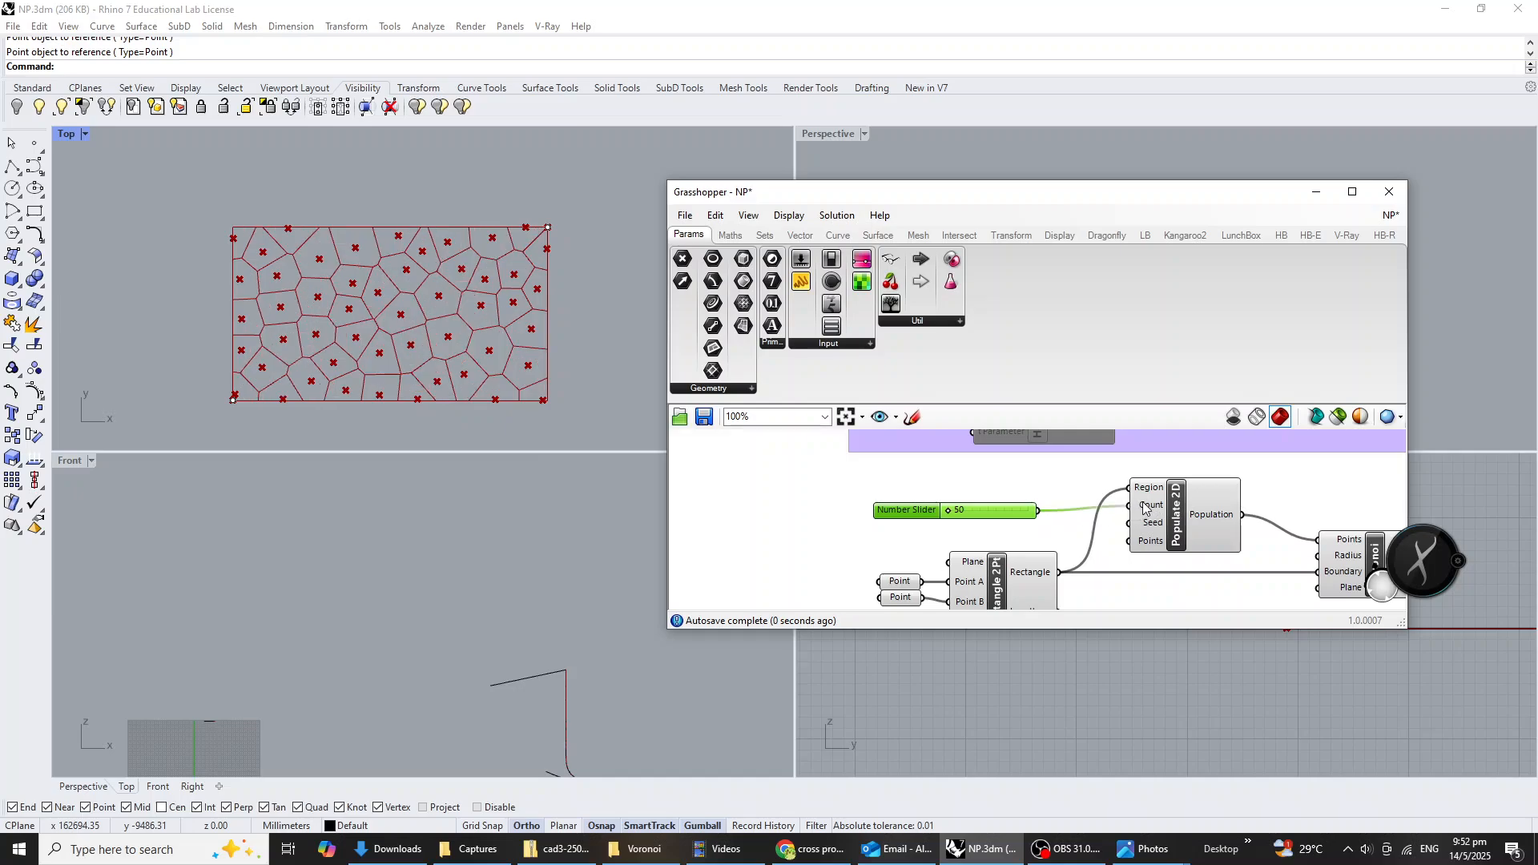
drag(997, 514, 962, 498)
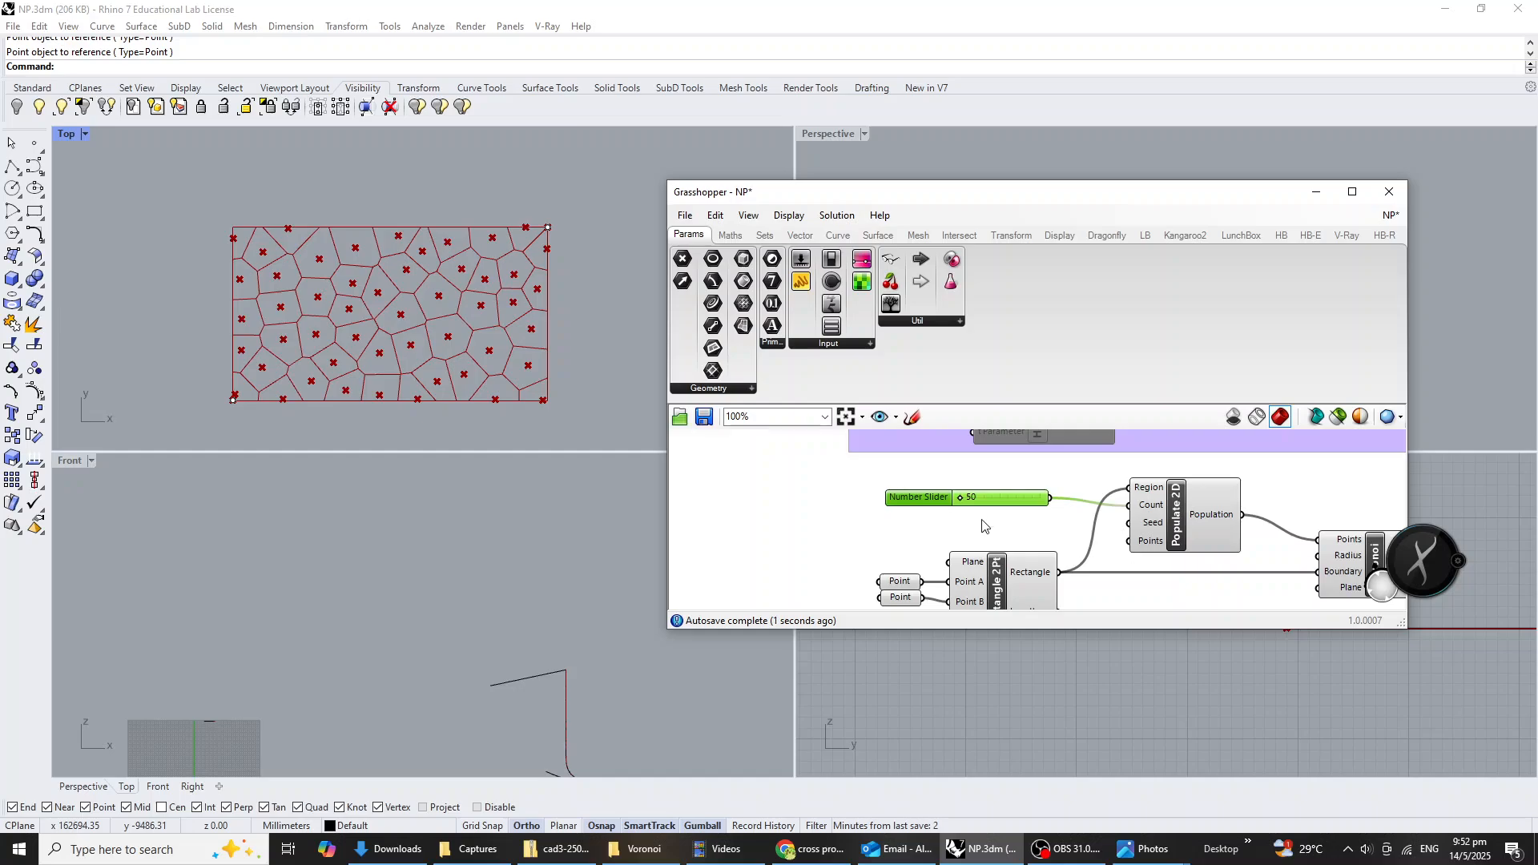
right_drag(985, 524, 970, 506)
mouse_move(991, 494)
mouse_down()
mouse_move(1005, 490)
mouse_move(997, 503)
mouse_up()
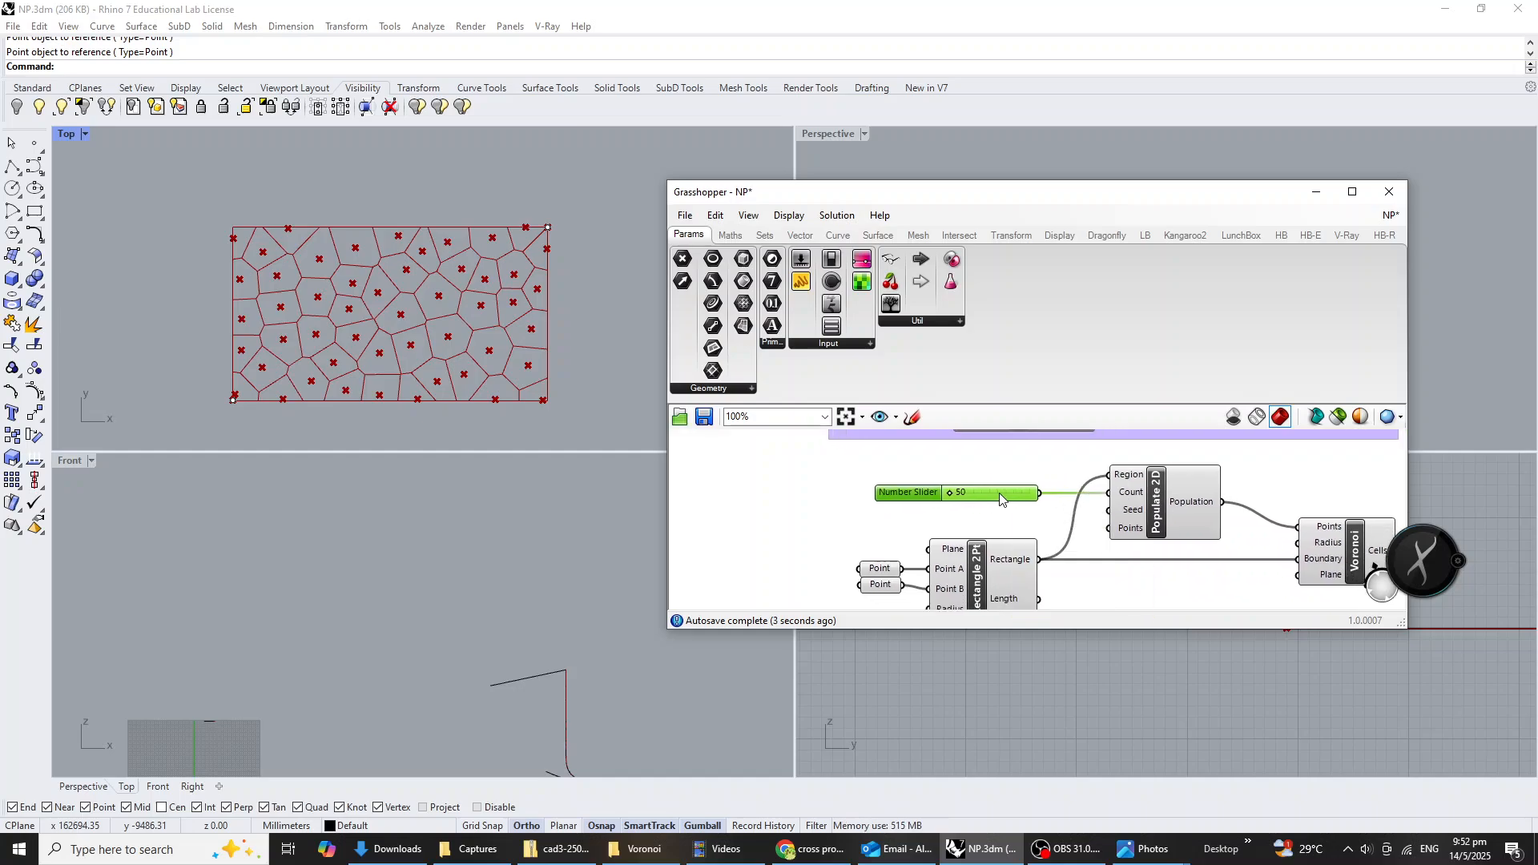
Add a slider with upper limit 9 for Populate 2D's Seed input, and set Seed to 2 and Count to 92.
double_click(996, 528)
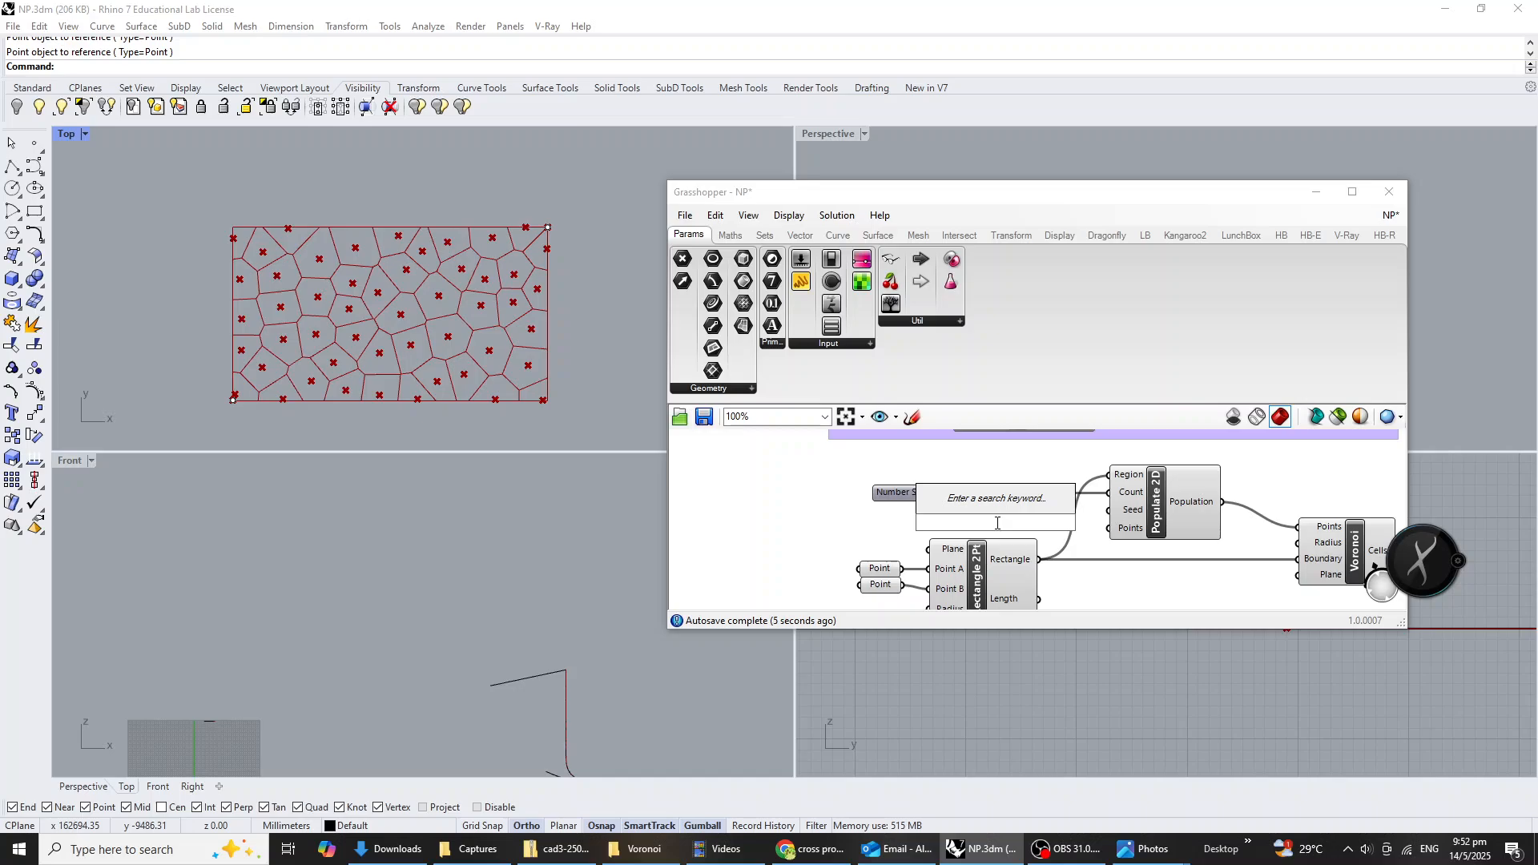
text(9)
key(Return)
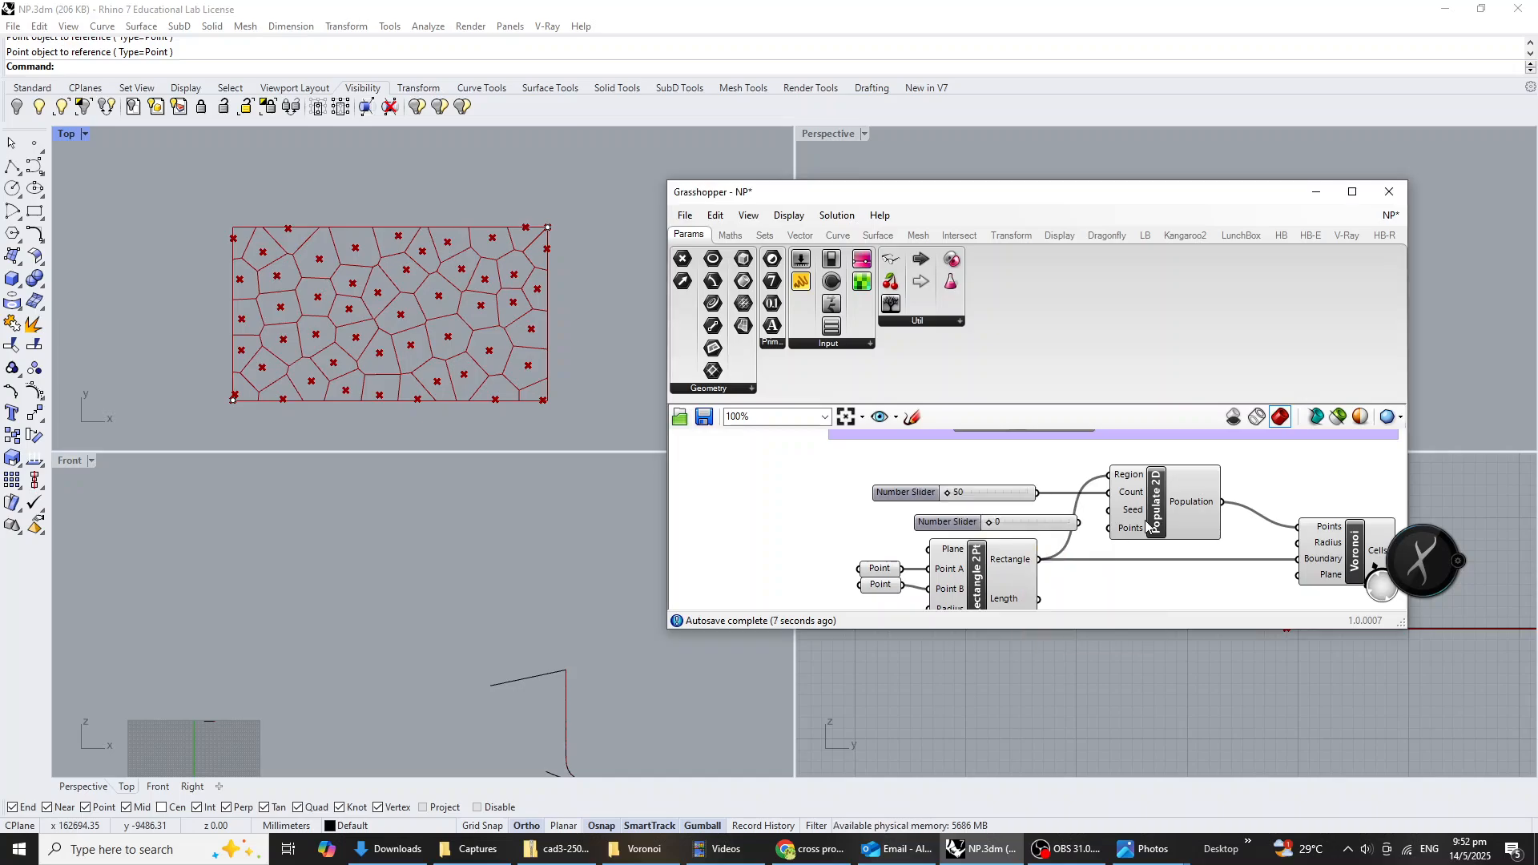
drag(1033, 525, 1108, 510)
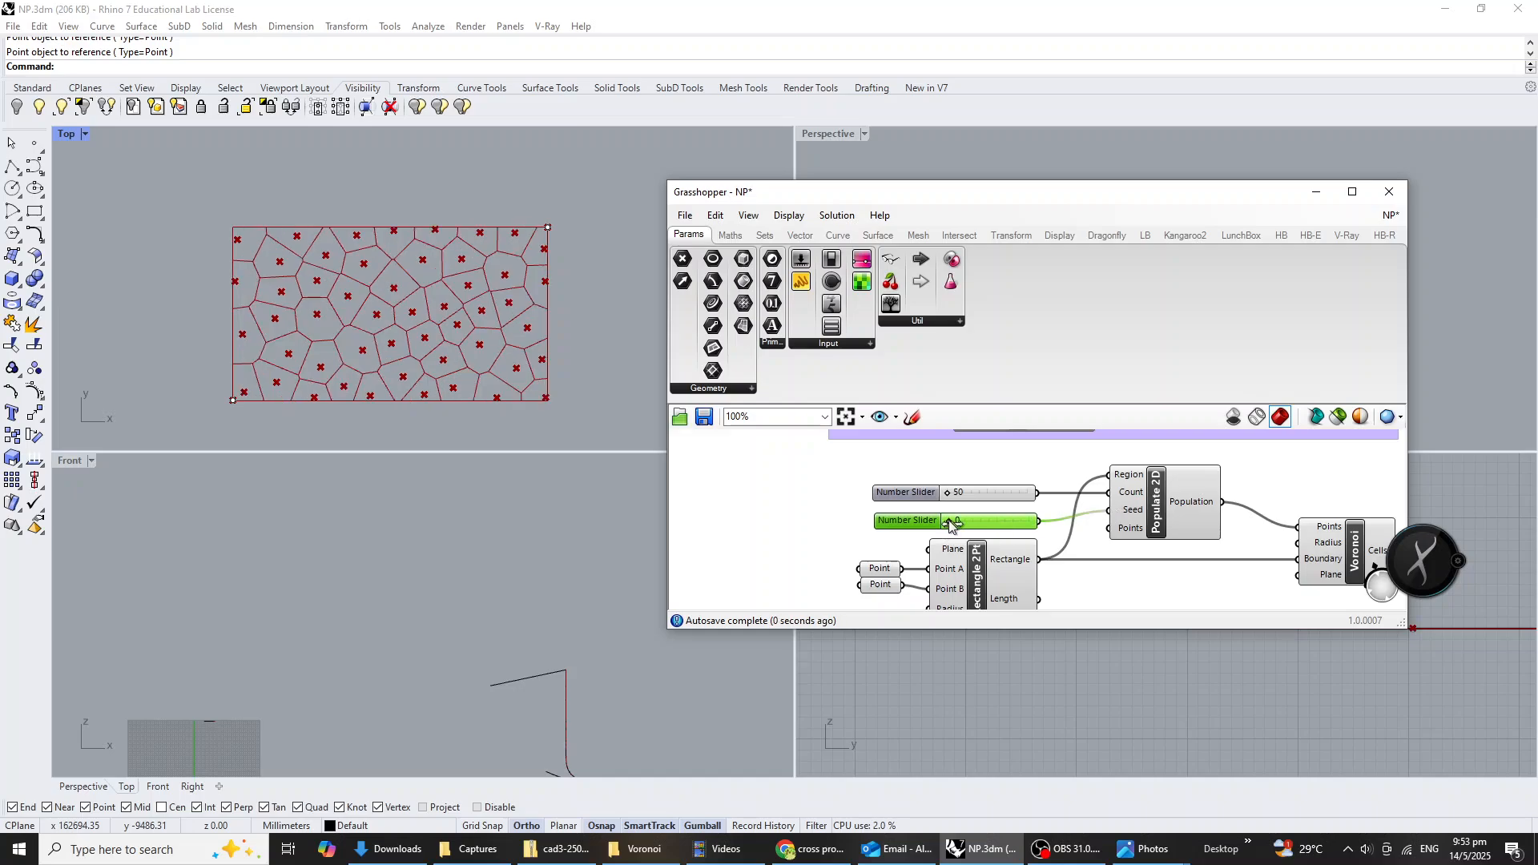
drag(951, 523, 970, 494)
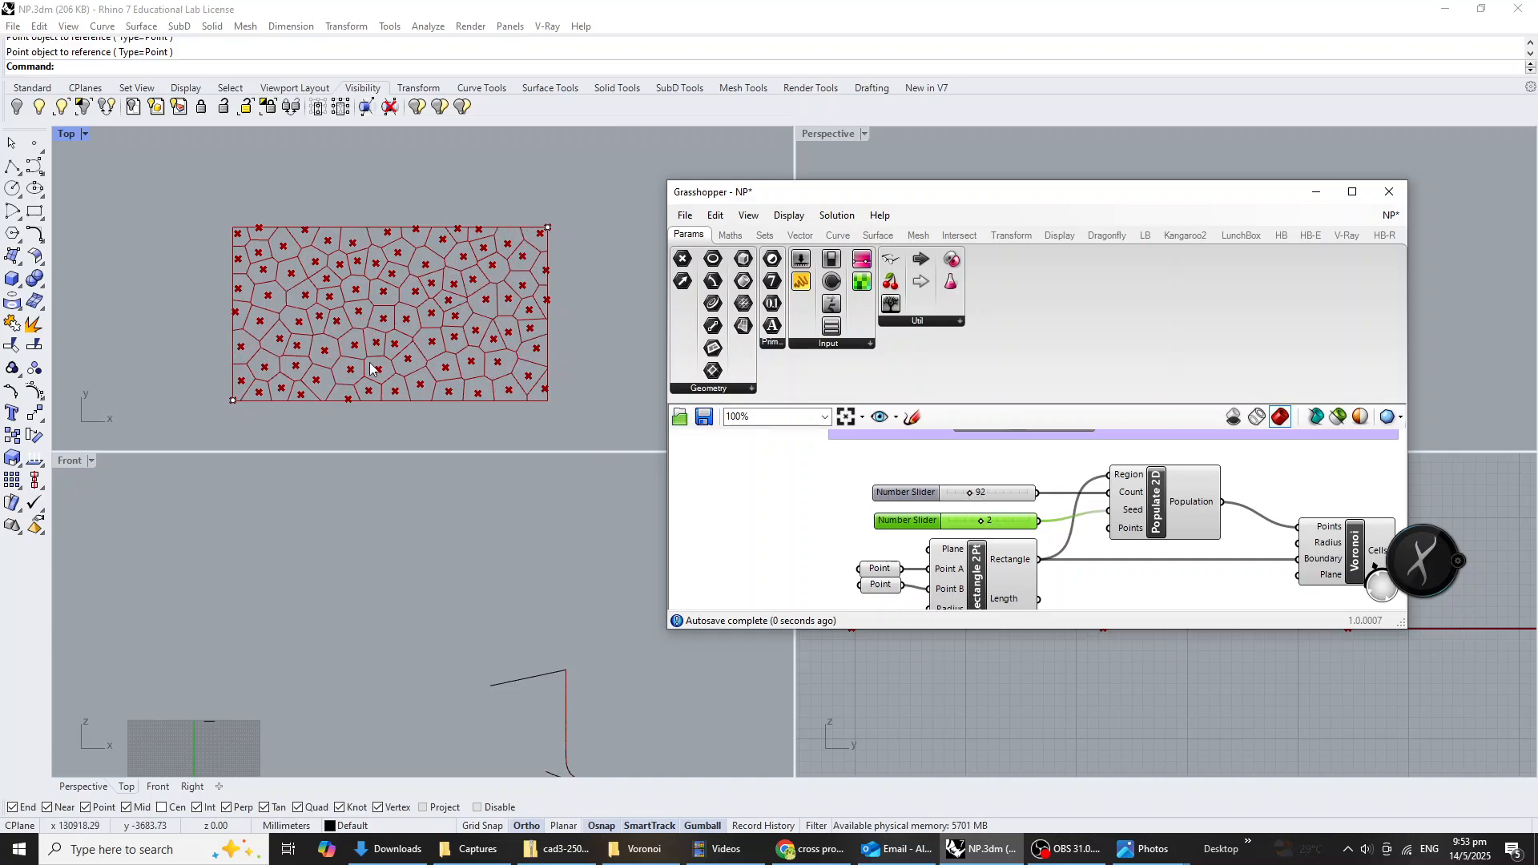
Add a Pipe component beside the Voronoi component's Cells output.
click(1198, 564)
right_drag(1198, 565, 963, 554)
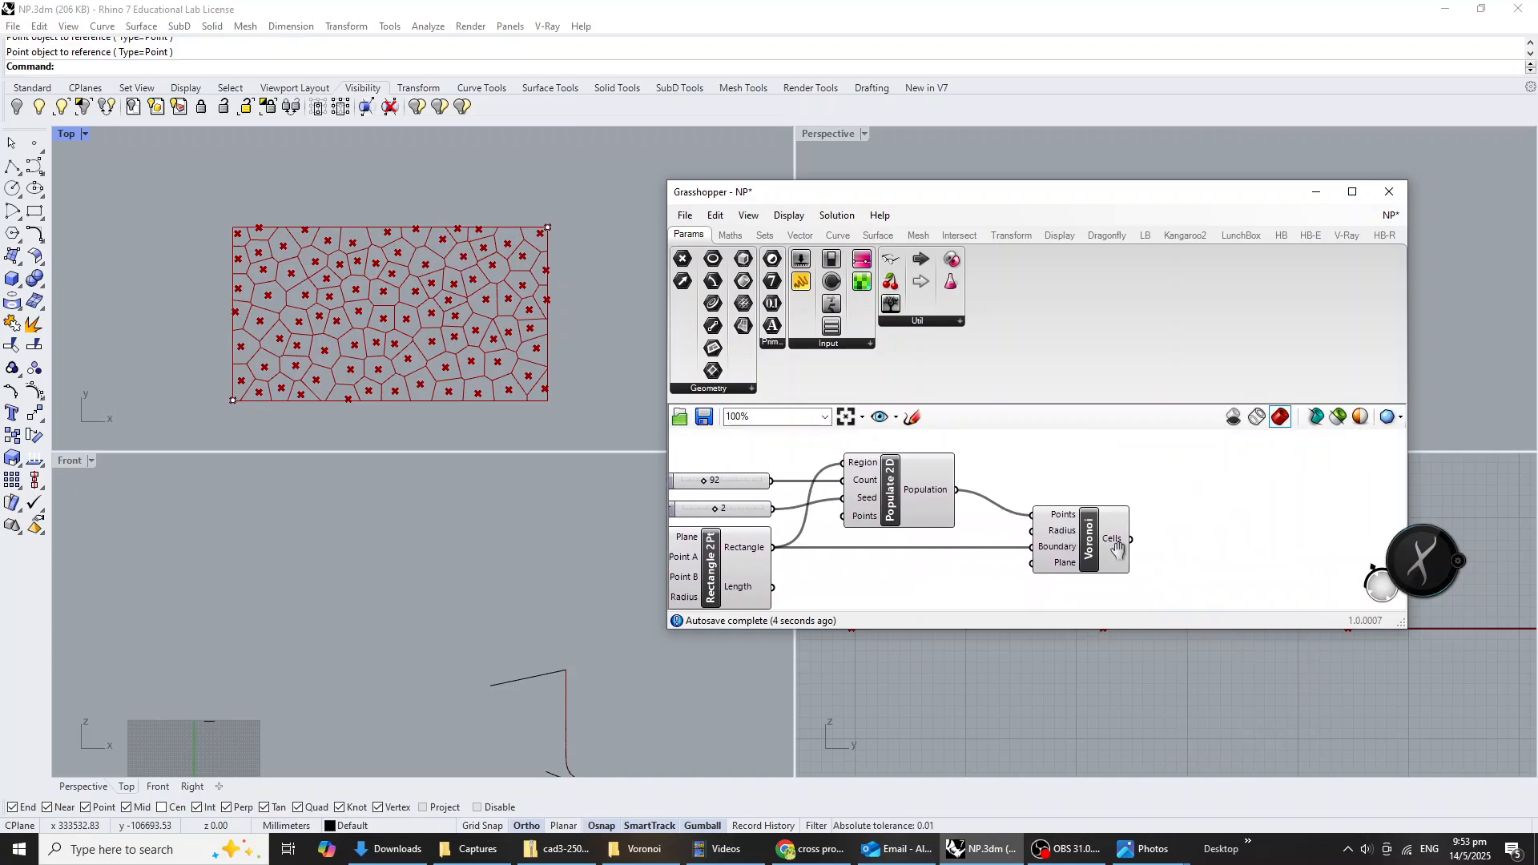
scroll(1113, 552, down, 2)
right_drag(1072, 560, 1049, 564)
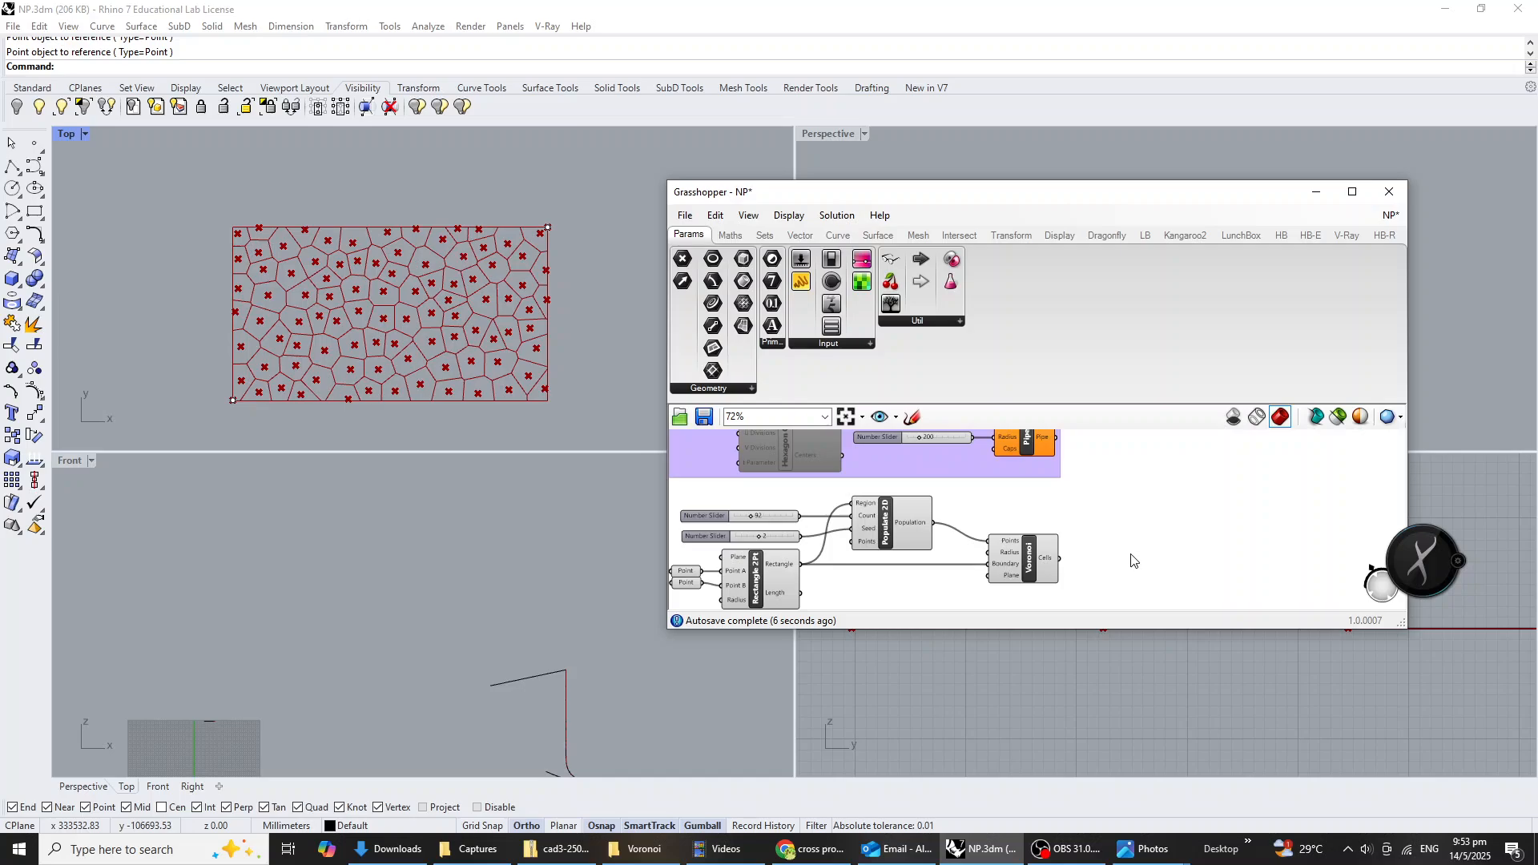
double_click(1131, 559)
text(pipe)
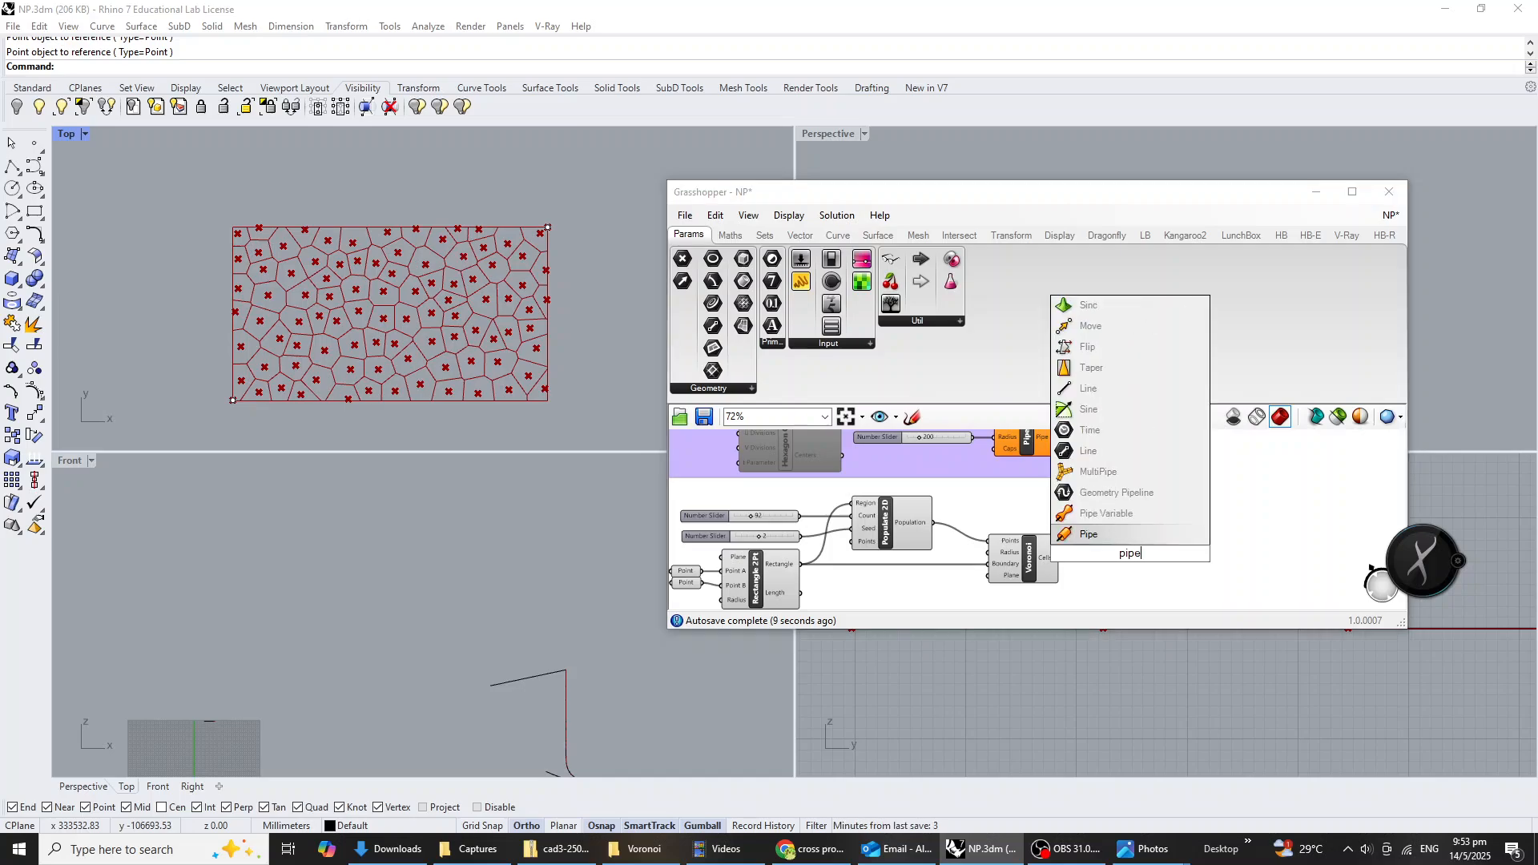
key(Return)
scroll(1131, 578, up, 1)
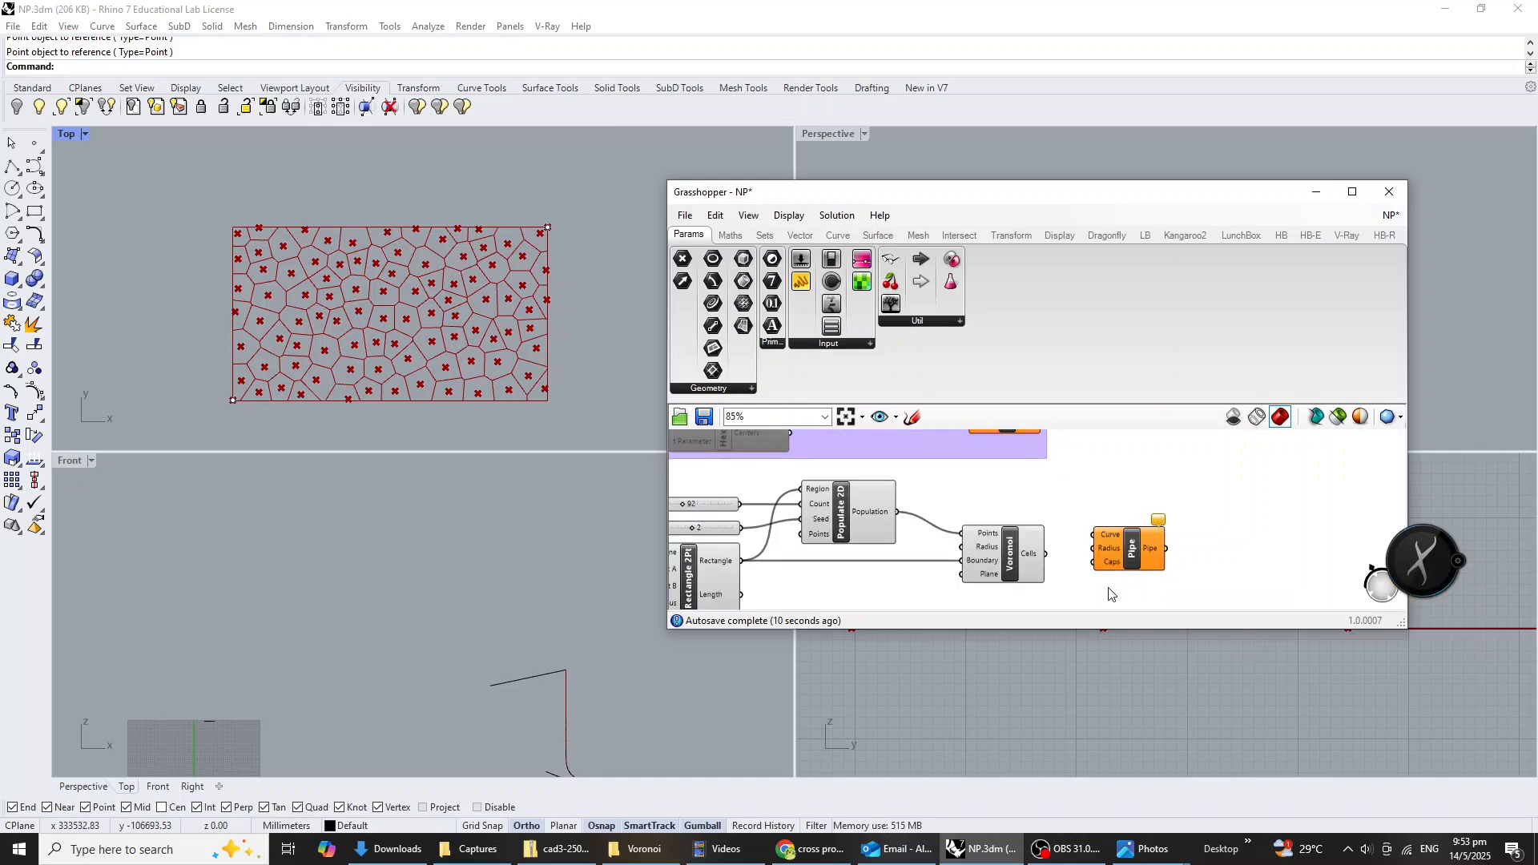
Add a number slider with value 300 below the Voronoi component.
double_click(1074, 607)
text(200)
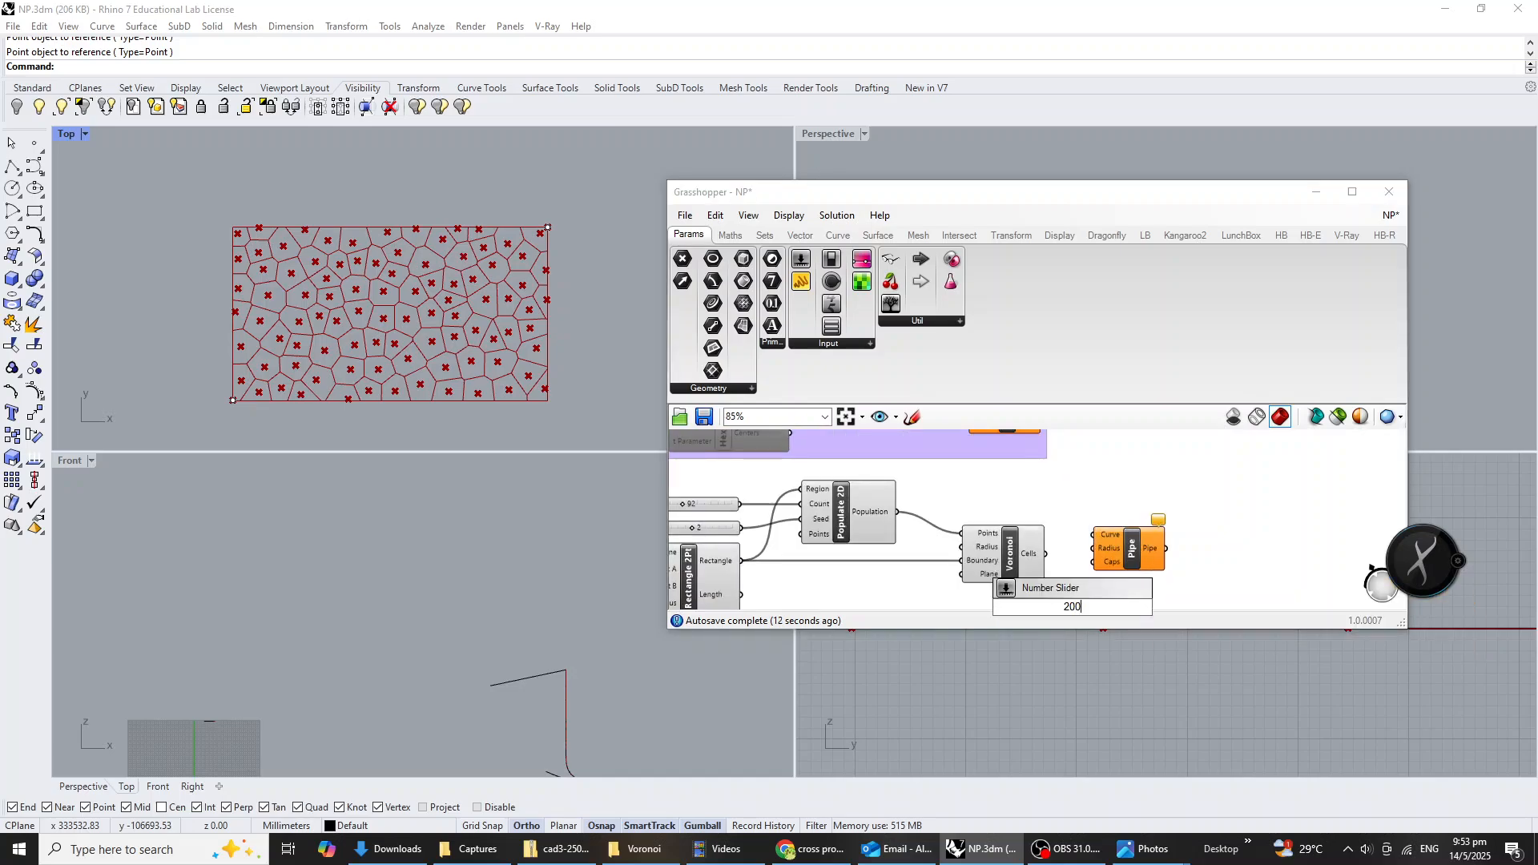
key(BackSpace)
key(BackSpace)
key(BackSpace)
text(300)
key(Return)
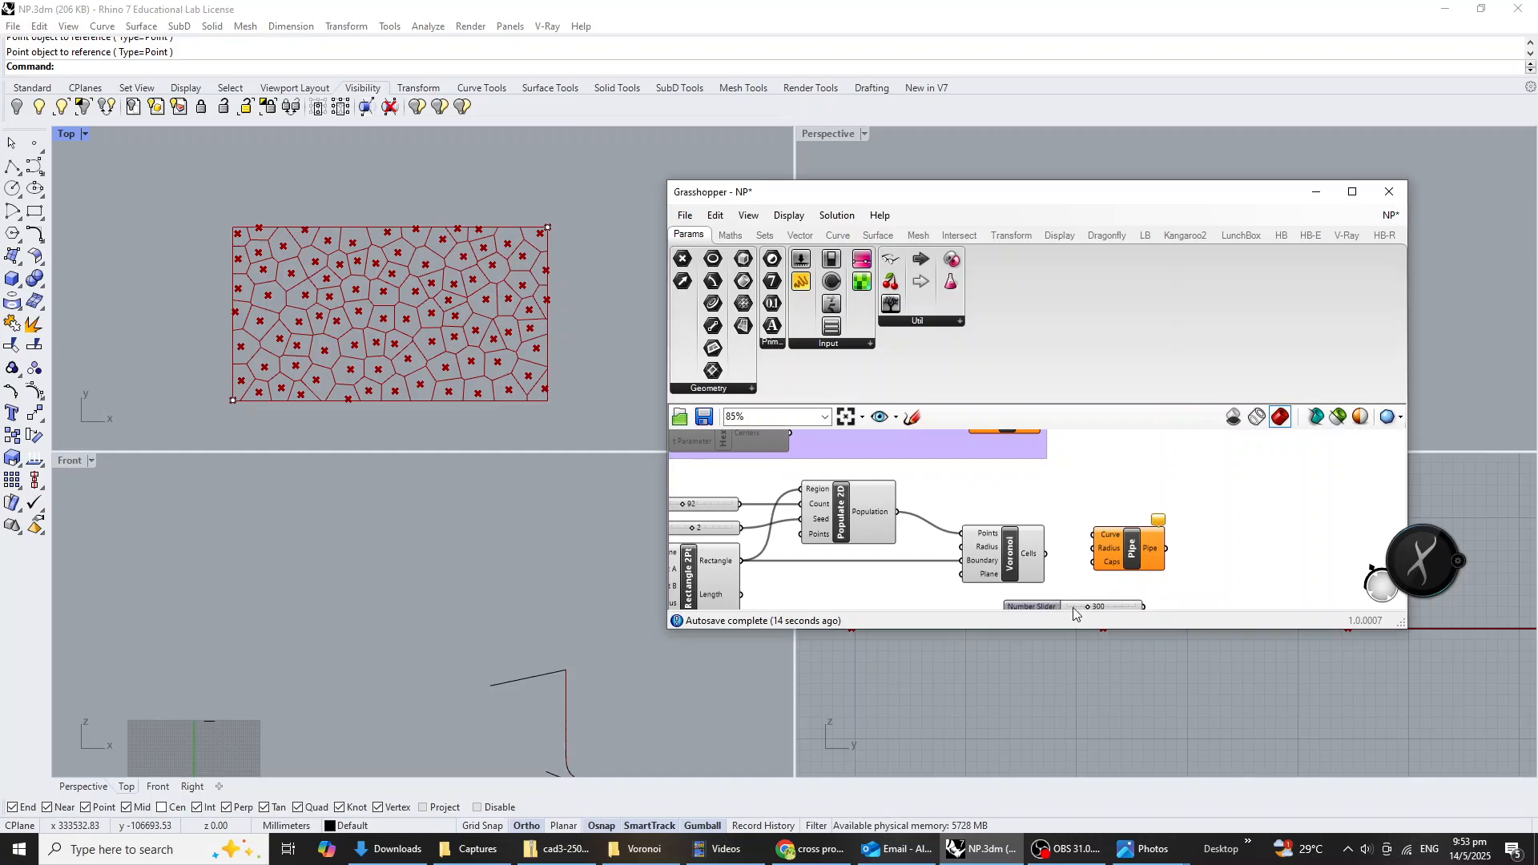
Reposition the Pipe component, connecting Voronoi's Cells to its Curve input and the 300 slider to its Radius input.
right_drag(1153, 587, 1228, 545)
drag(1202, 568, 1226, 526)
drag(1121, 512, 1193, 512)
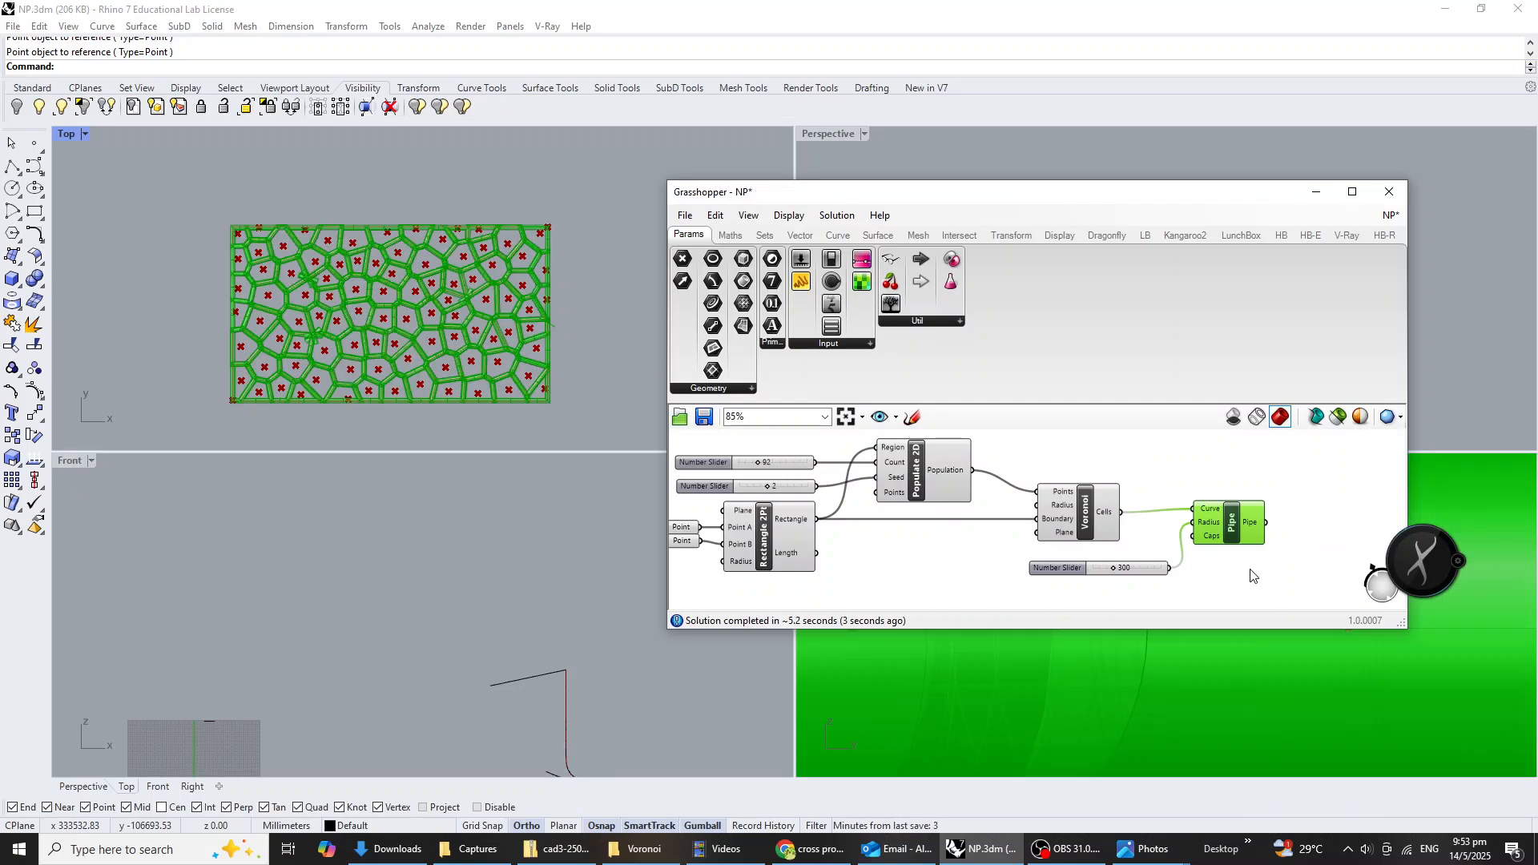
Reposition the Grasshopper window so the whole piped pattern in Rhino's perspective view and the Voronoi definition are both visible.
click(1253, 575)
drag(950, 196, 632, 518)
right_drag(1145, 319, 1167, 376)
scroll(1197, 331, up, 15)
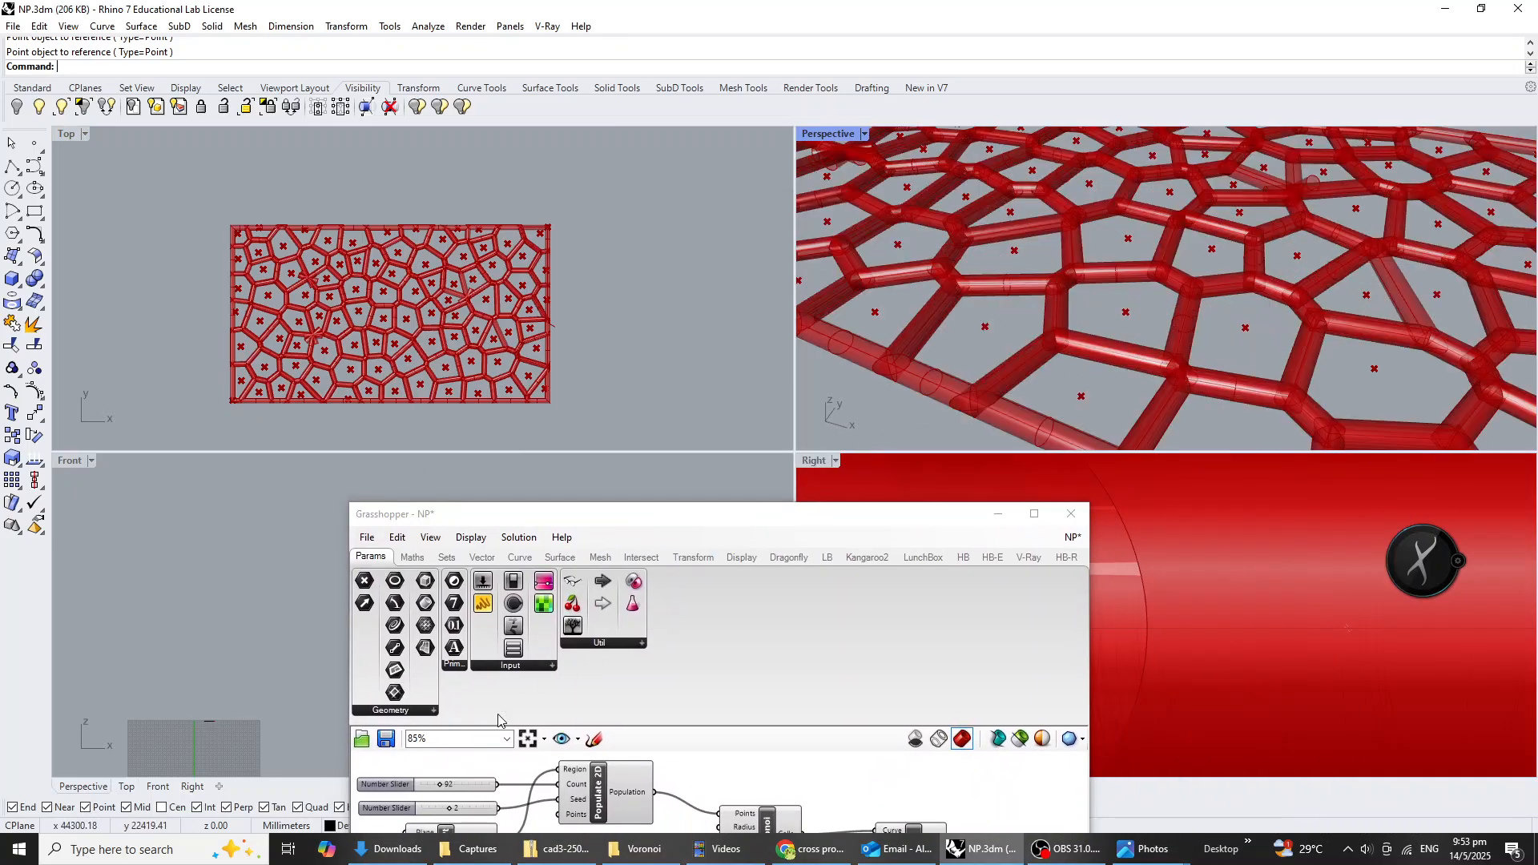
scroll(810, 779, down, 4)
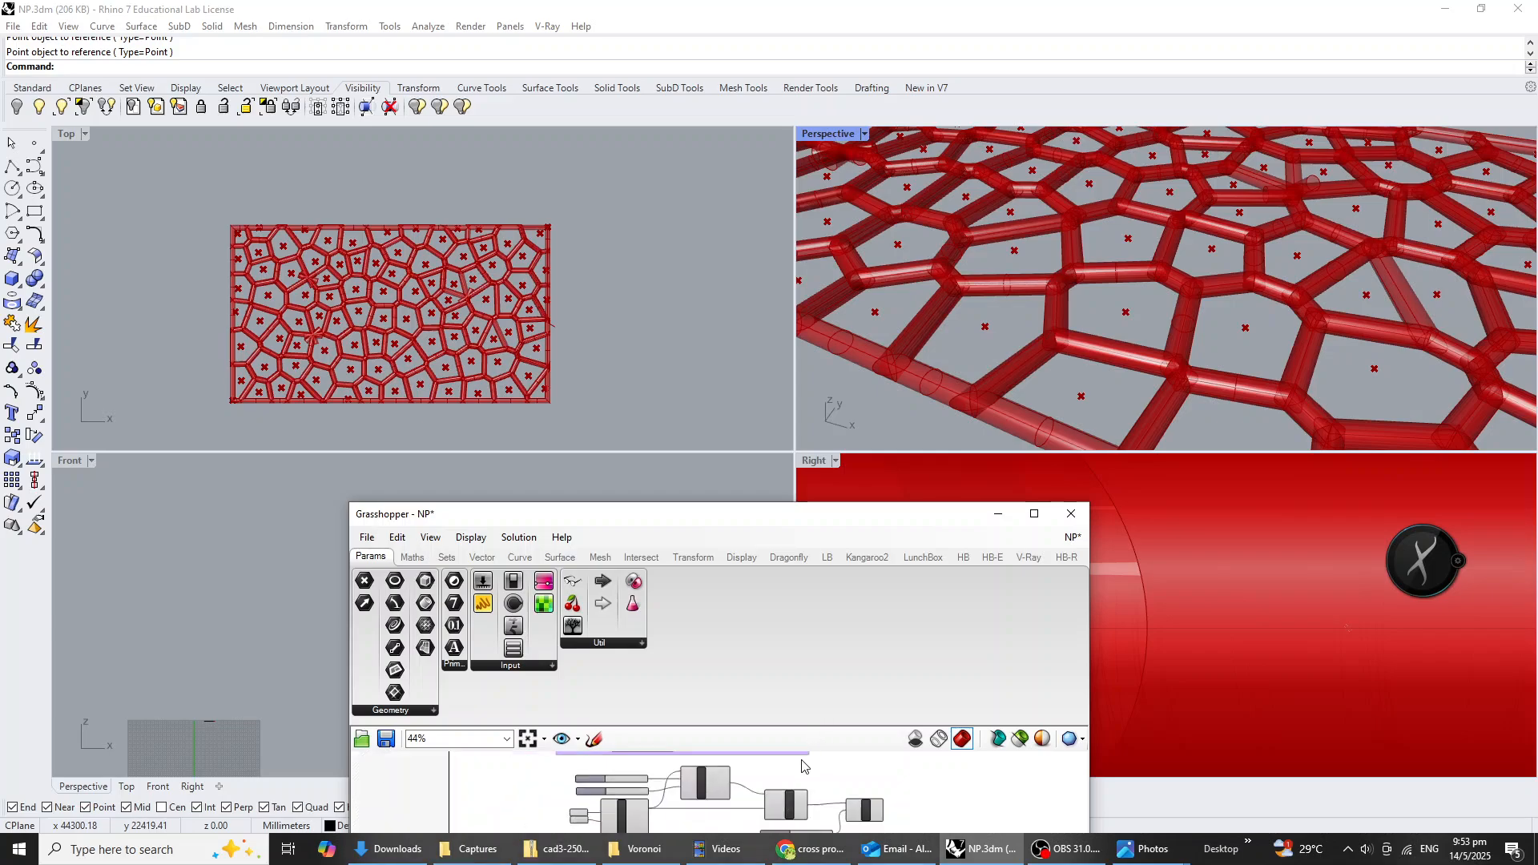
drag(815, 517, 814, 446)
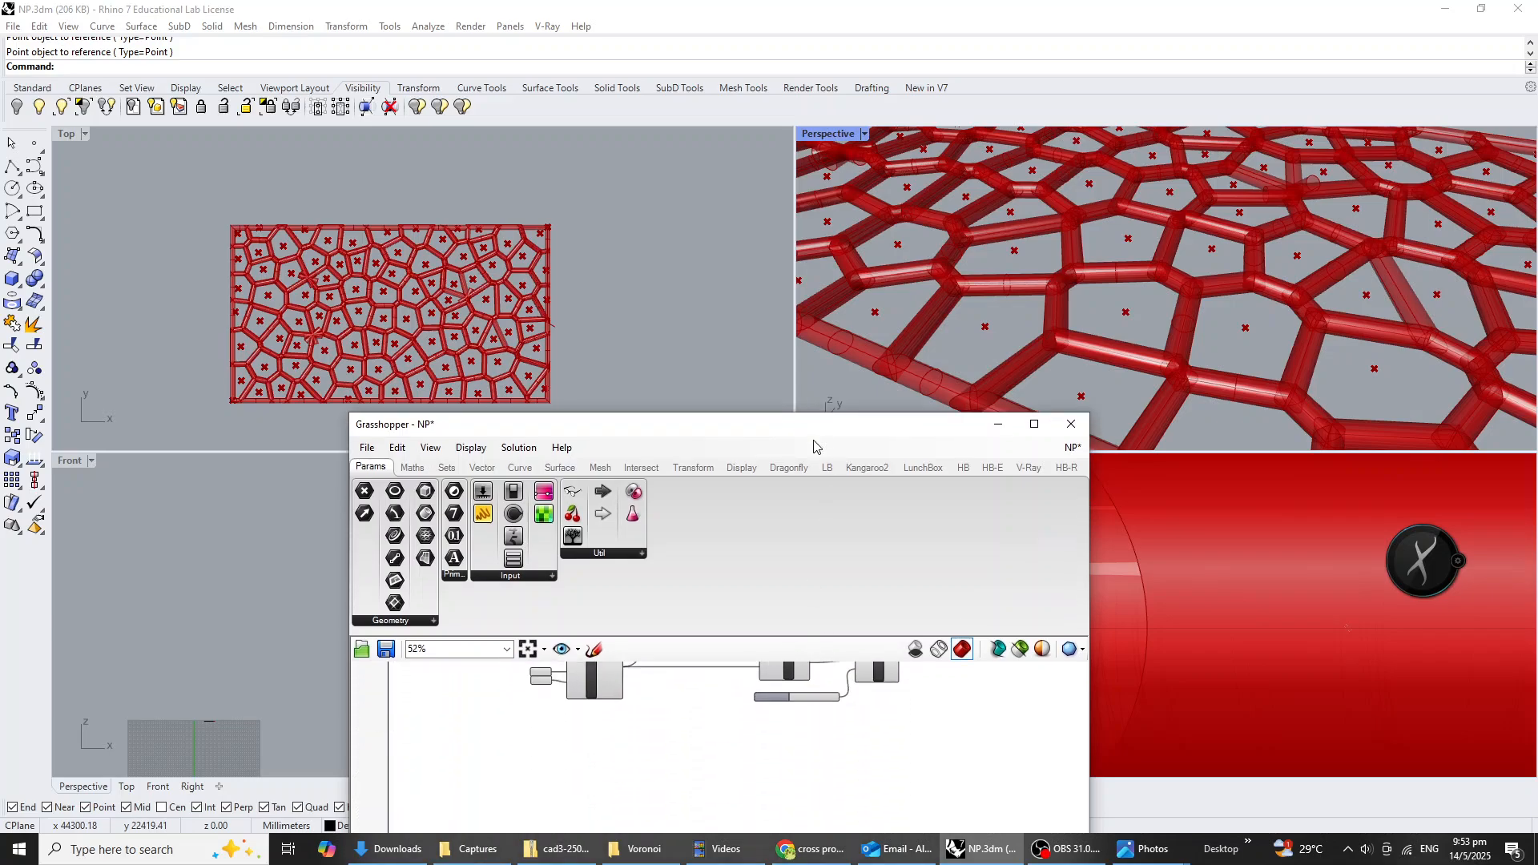
right_drag(719, 808, 740, 849)
right_drag(757, 765, 746, 817)
scroll(755, 801, up, 2)
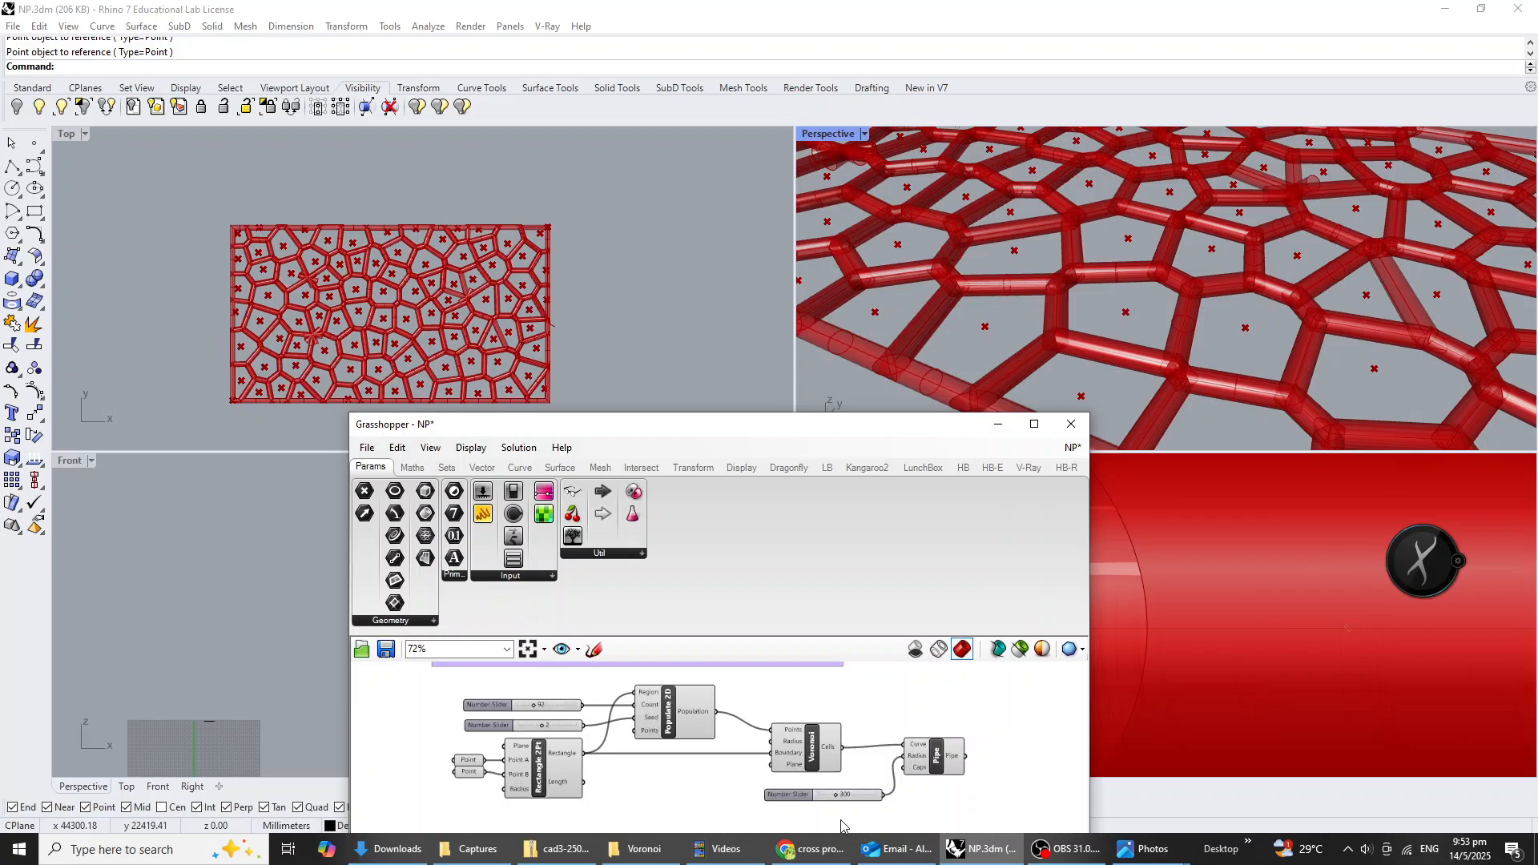
Turn off the preview of the Populate 2D, Voronoi and Rectangle 2Pt components so only the pipes display.
drag(841, 817, 679, 692)
middle_click(691, 712)
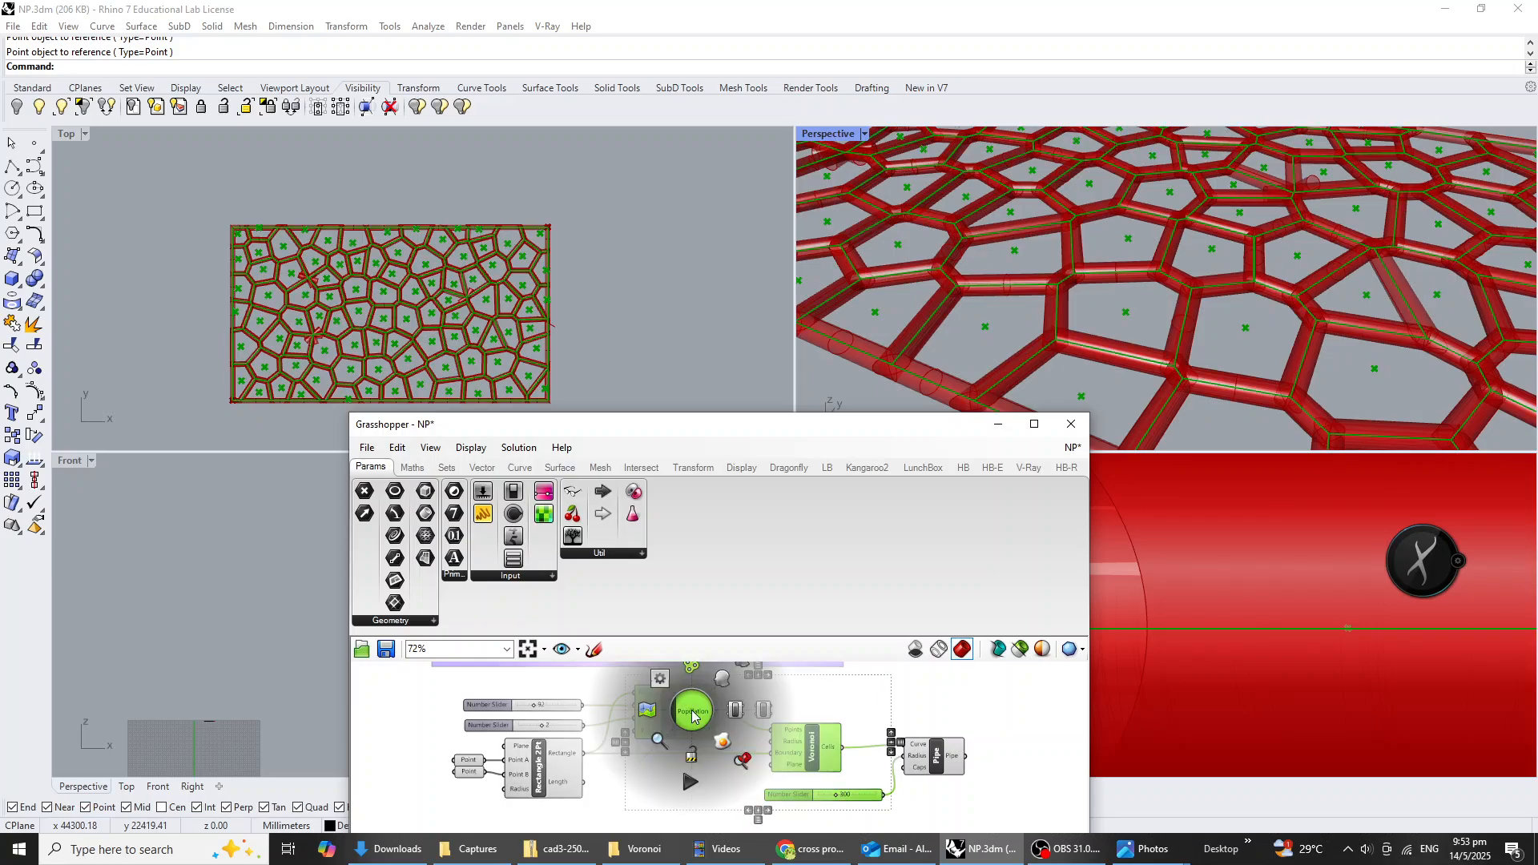
click(740, 672)
click(632, 793)
click(552, 767)
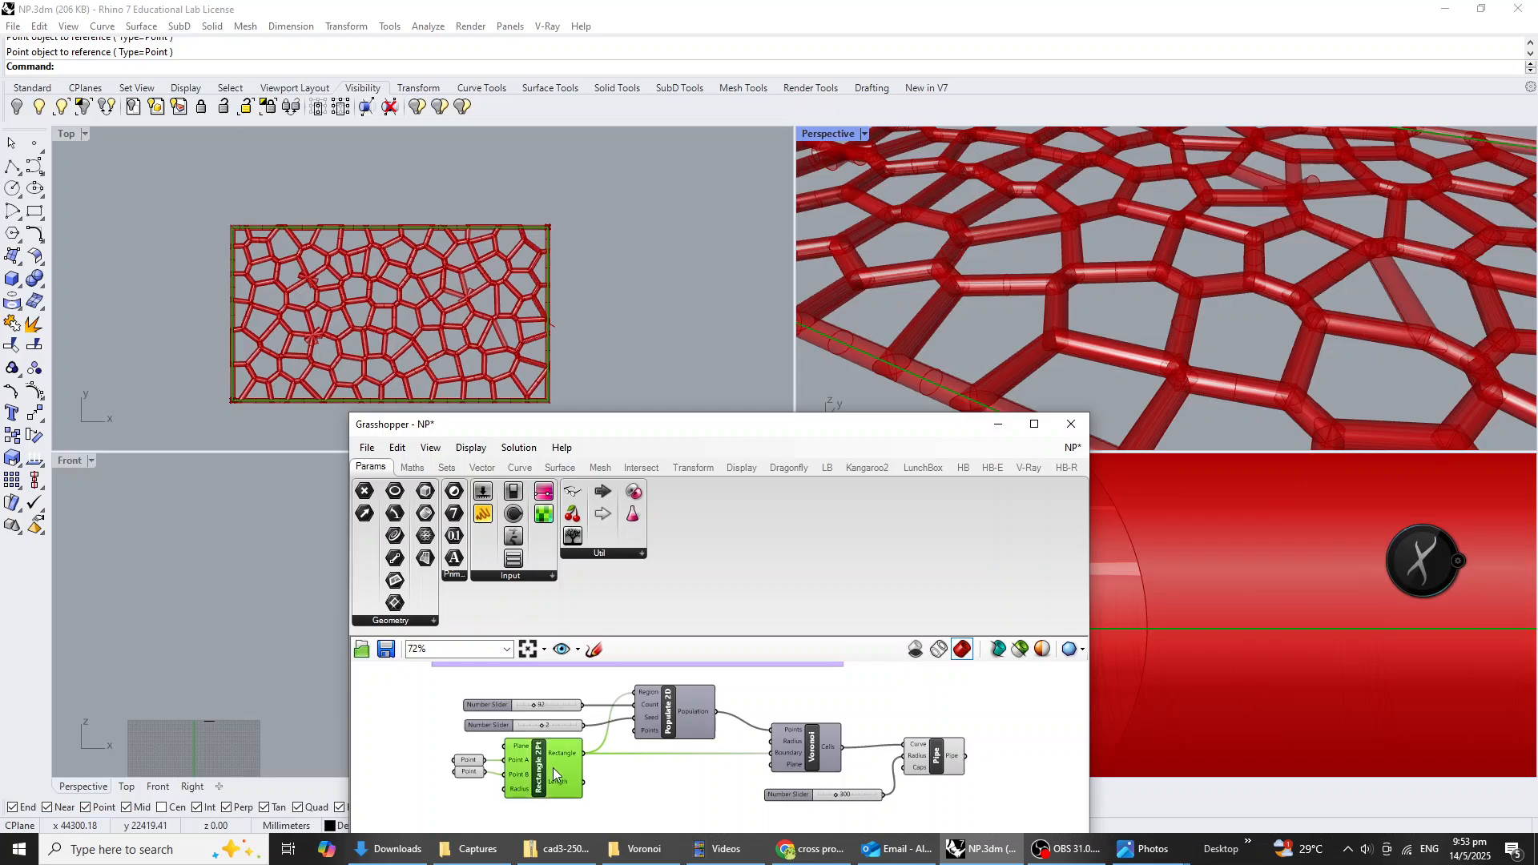
middle_click(556, 769)
click(604, 727)
Examine the piped Voronoi panel from several angles in the perspective view.
scroll(1121, 299, down, 10)
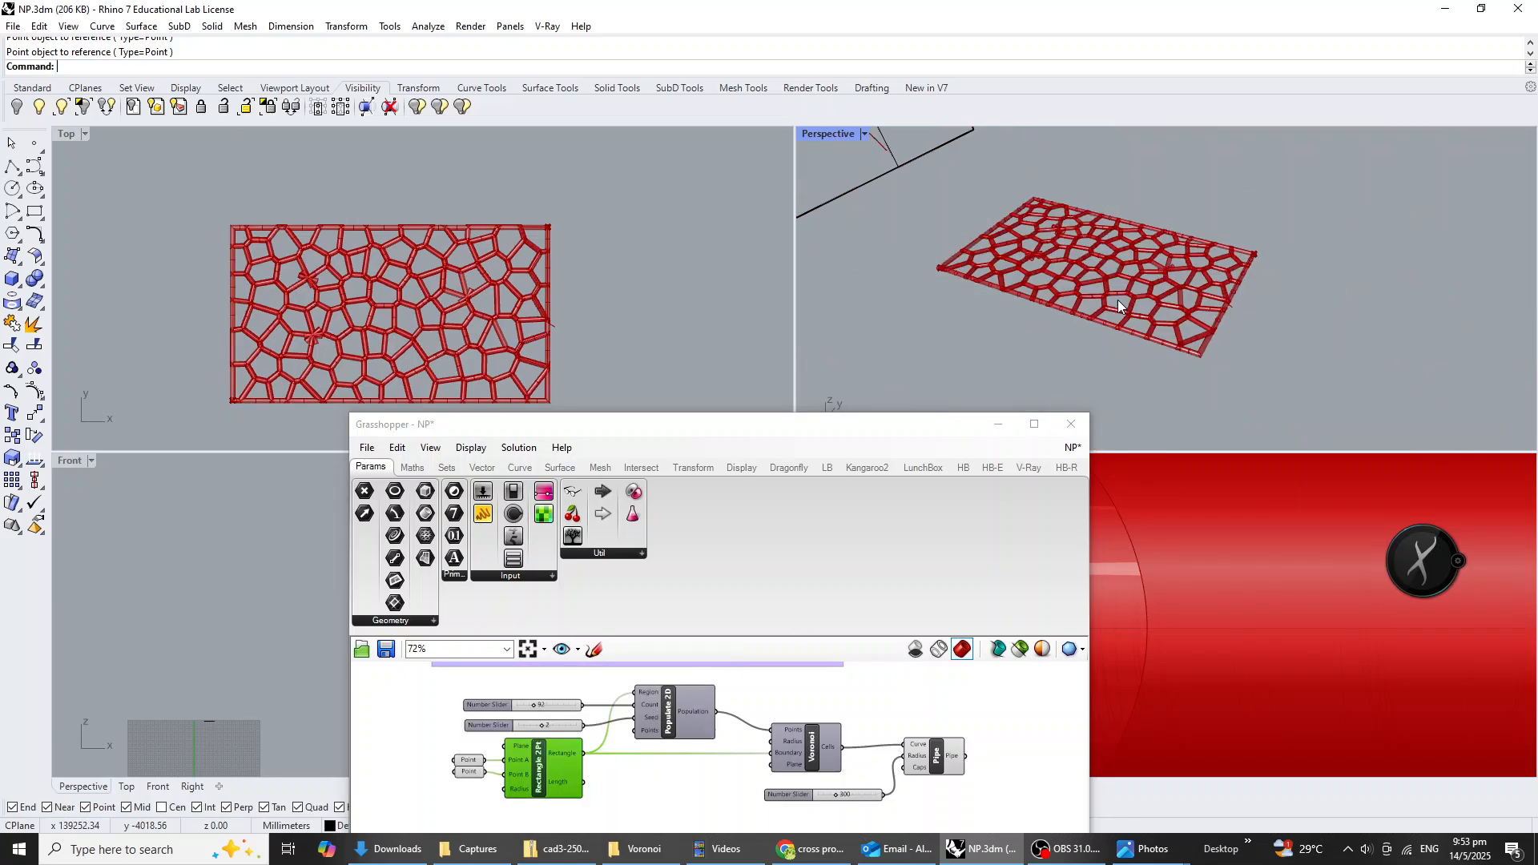
right_drag(1117, 300, 1237, 338)
scroll(1237, 338, up, 7)
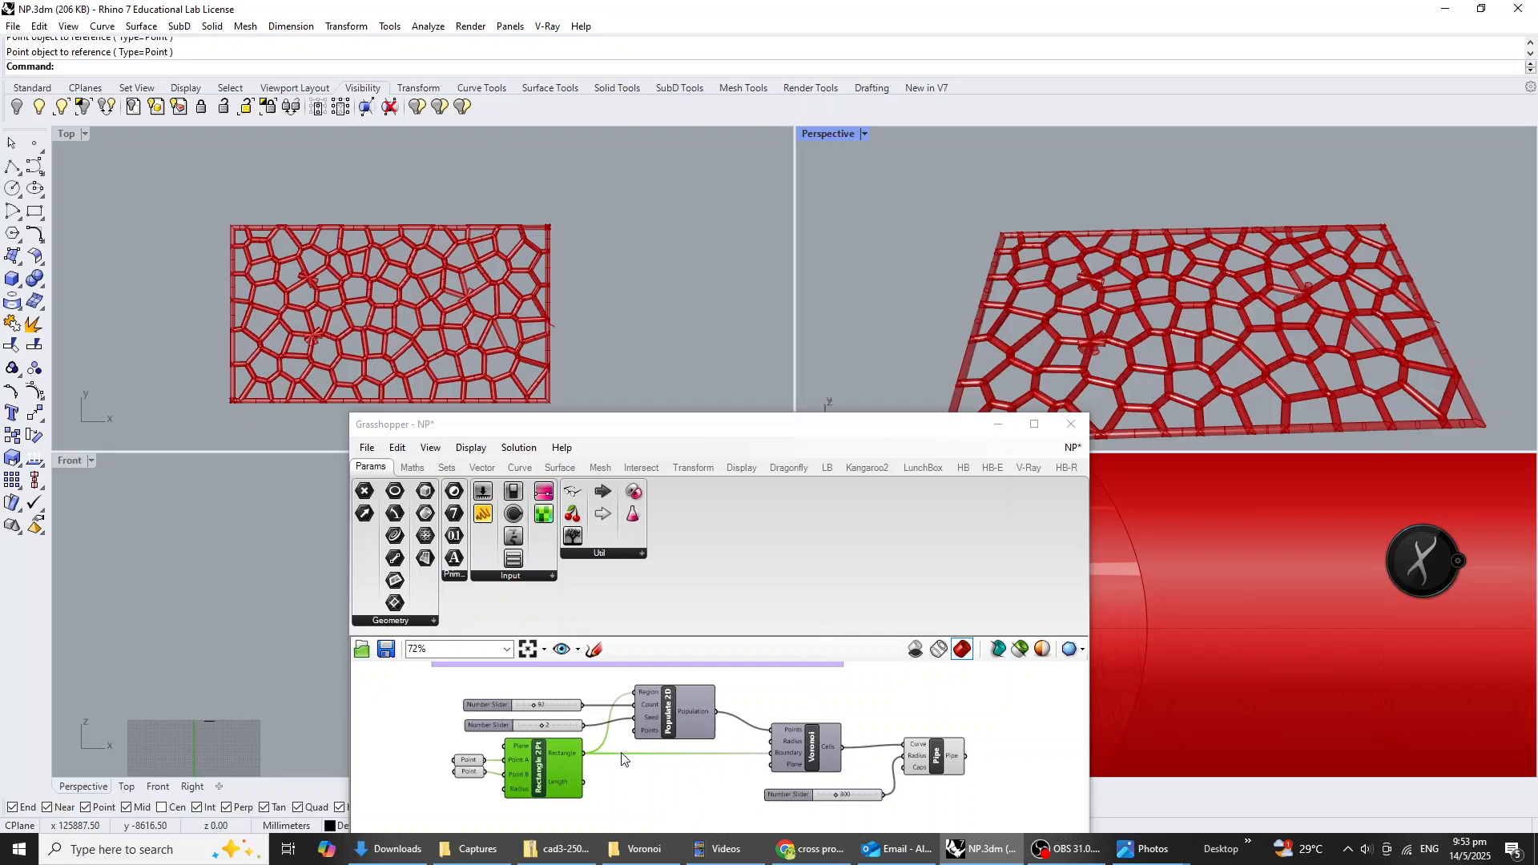
click(667, 779)
scroll(578, 785, up, 1)
right_drag(1249, 336, 1183, 327)
scroll(553, 761, up, 3)
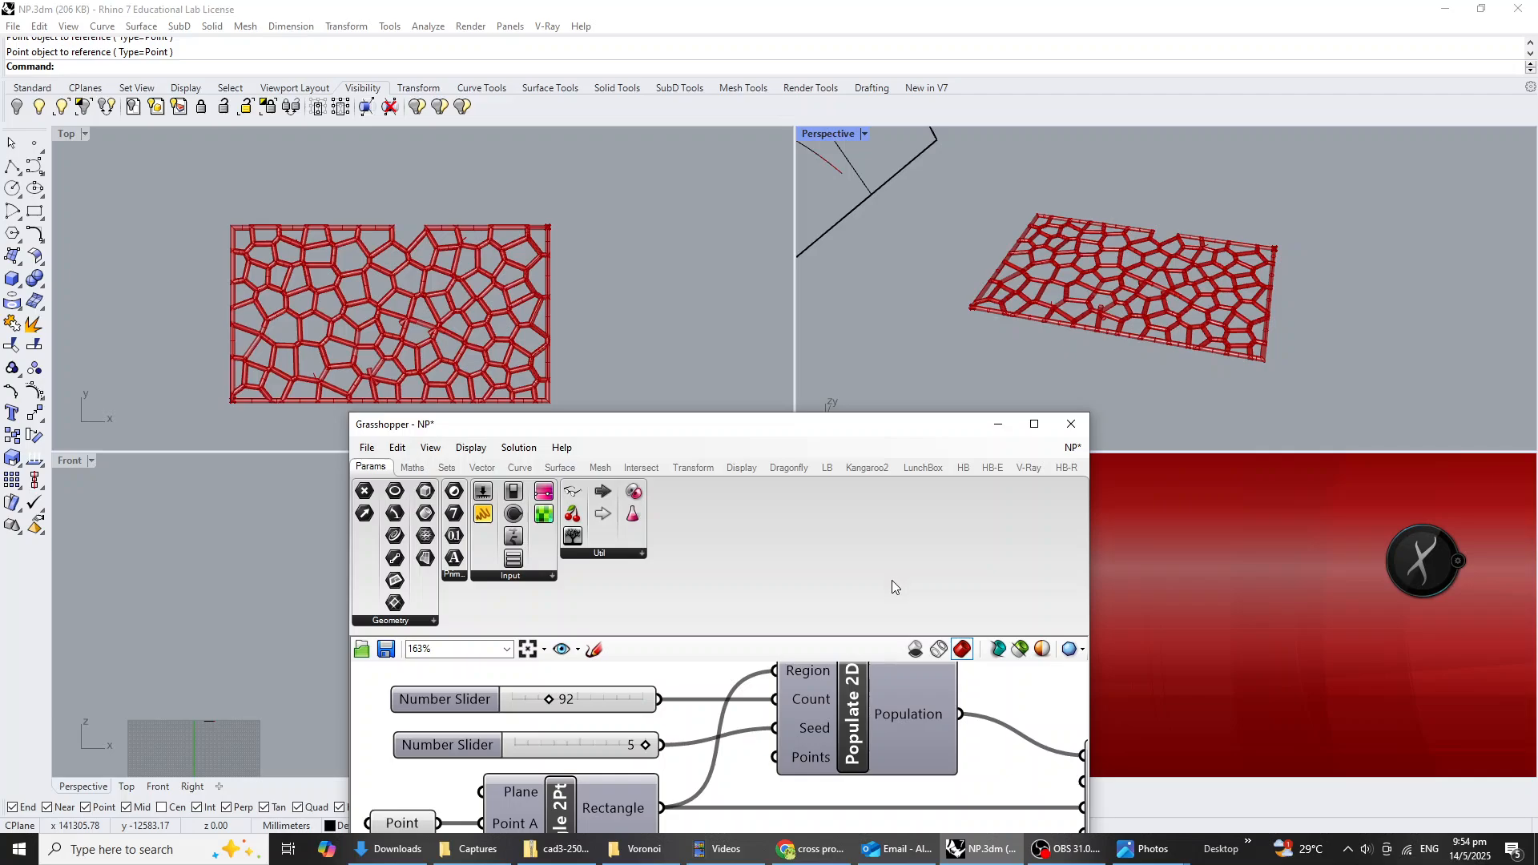
Group all components of the Voronoi definition, from the Point parameters through to Pipe.
scroll(590, 705, down, 10)
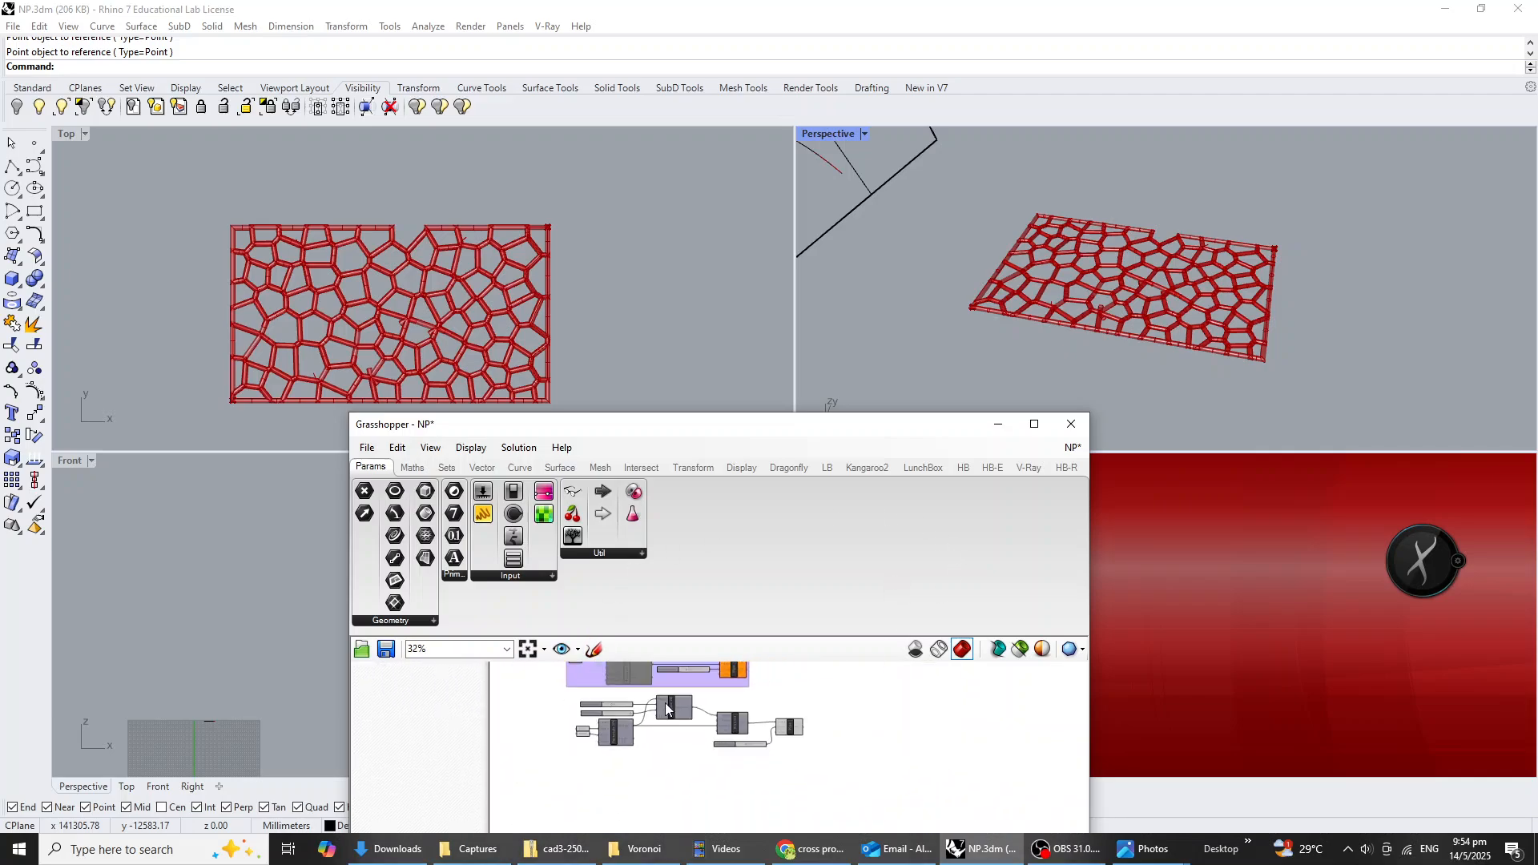
scroll(808, 740, up, 2)
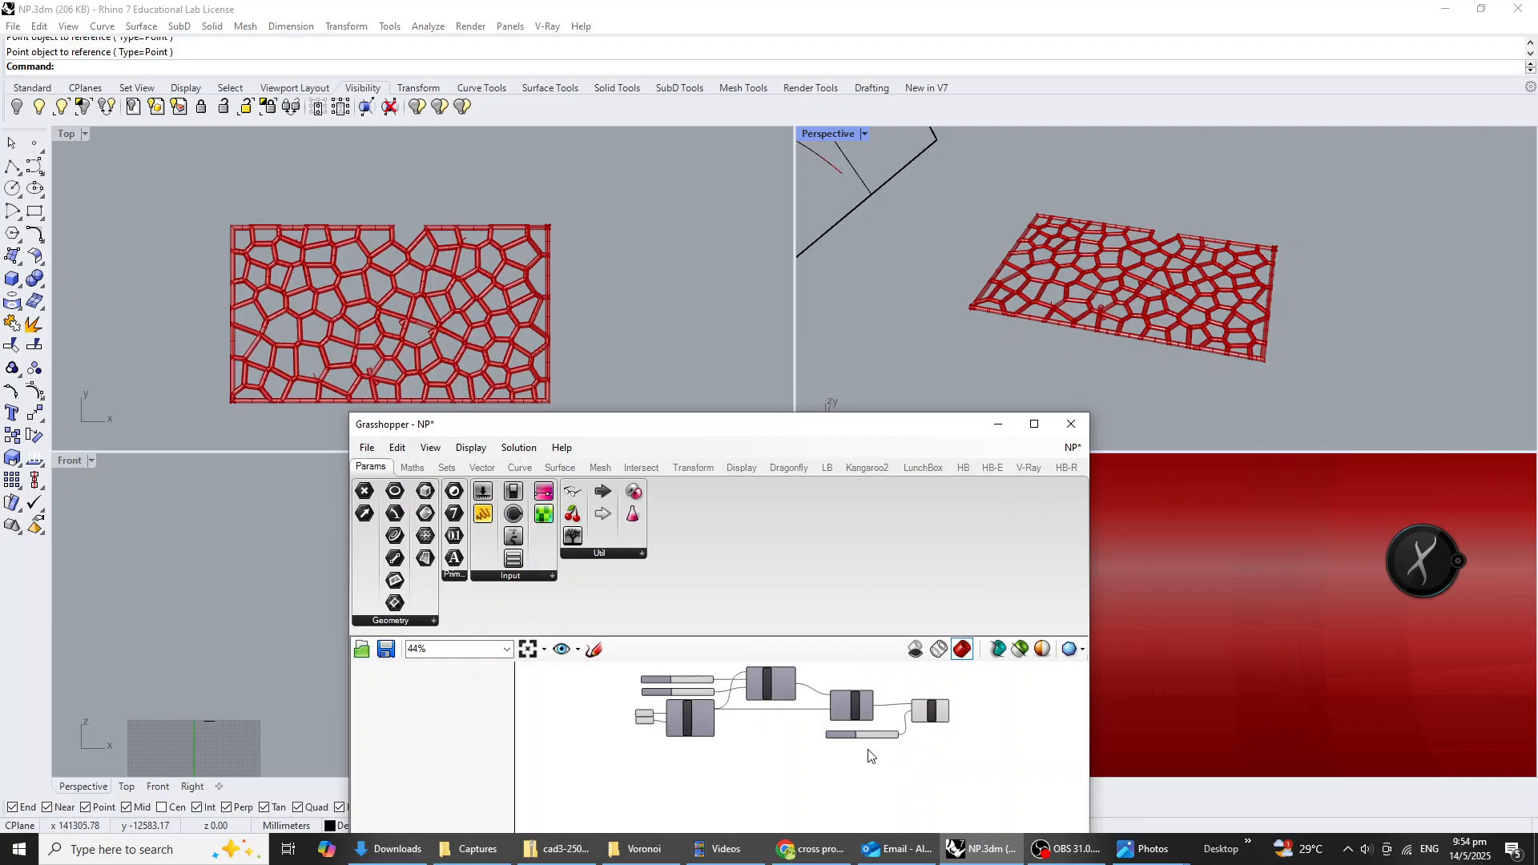
drag(985, 783, 626, 664)
scroll(826, 719, up, 2)
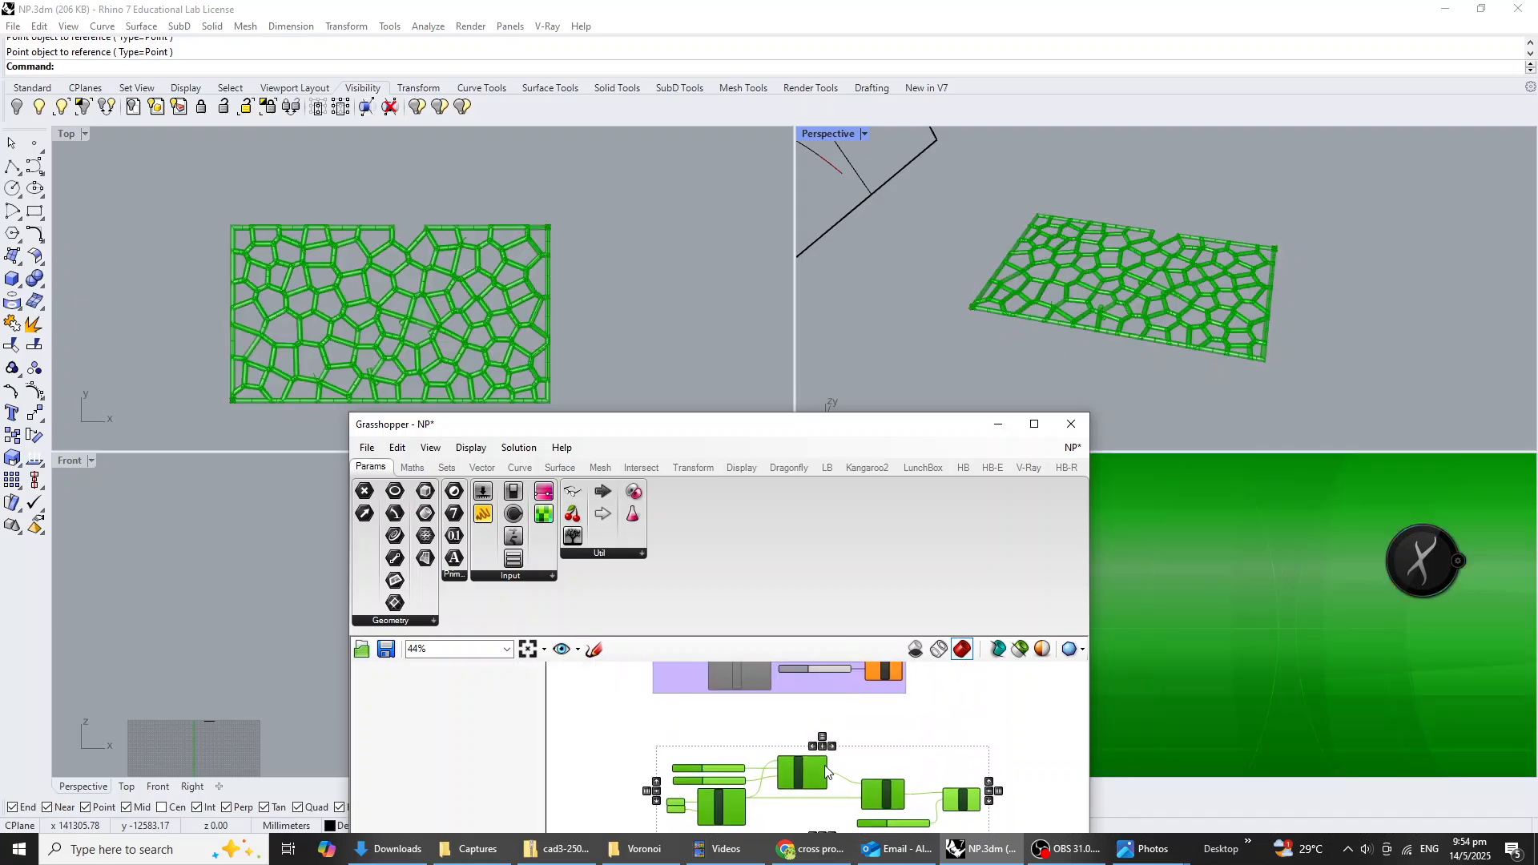
scroll(780, 715, up, 3)
middle_click(782, 719)
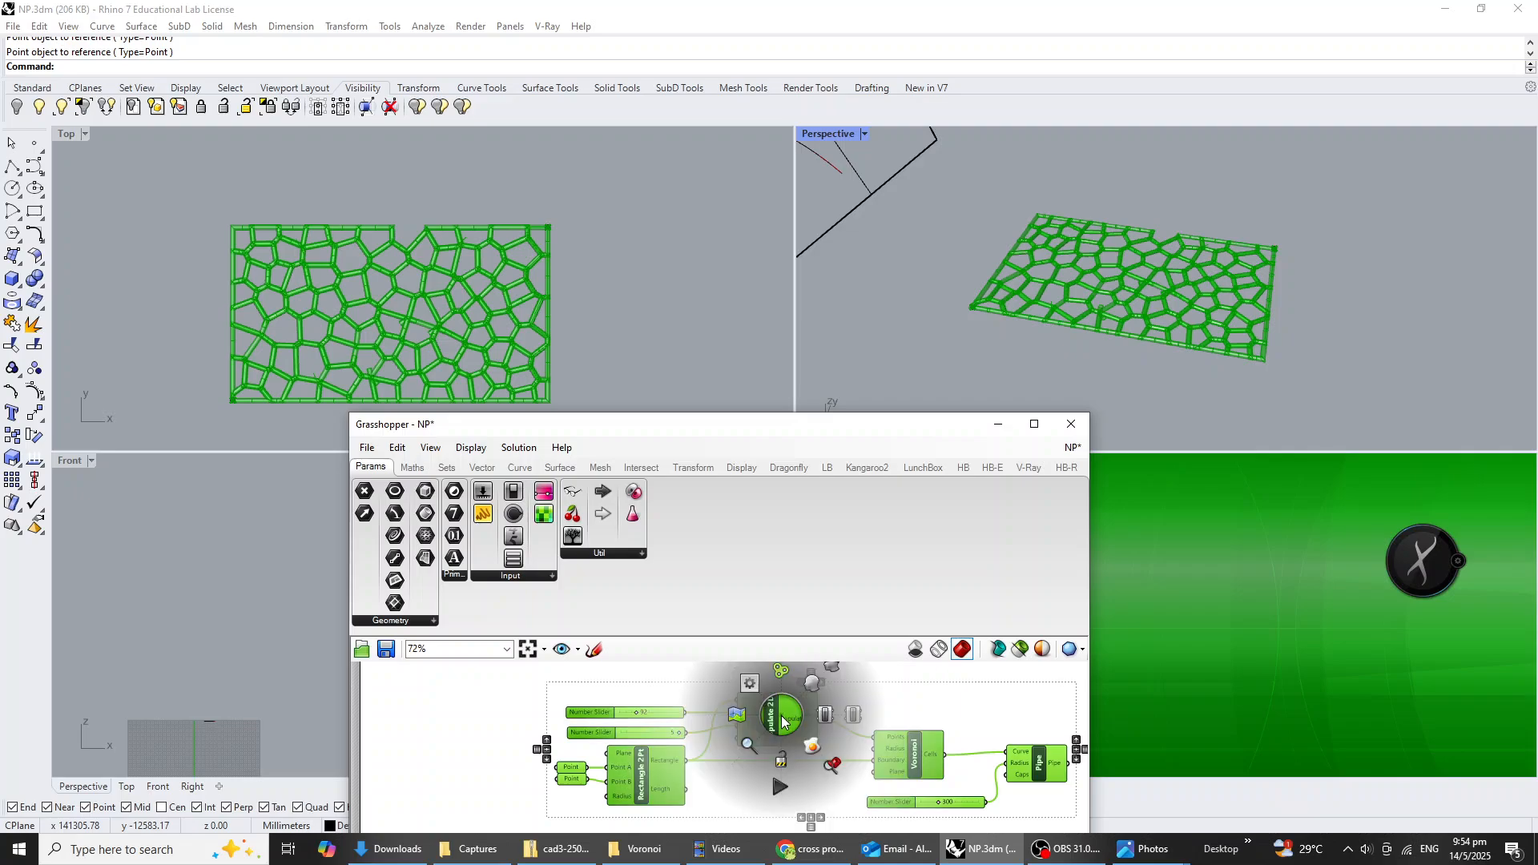
click(781, 674)
Name the new group Voronoi.
right_drag(856, 694, 791, 732)
right_click(791, 732)
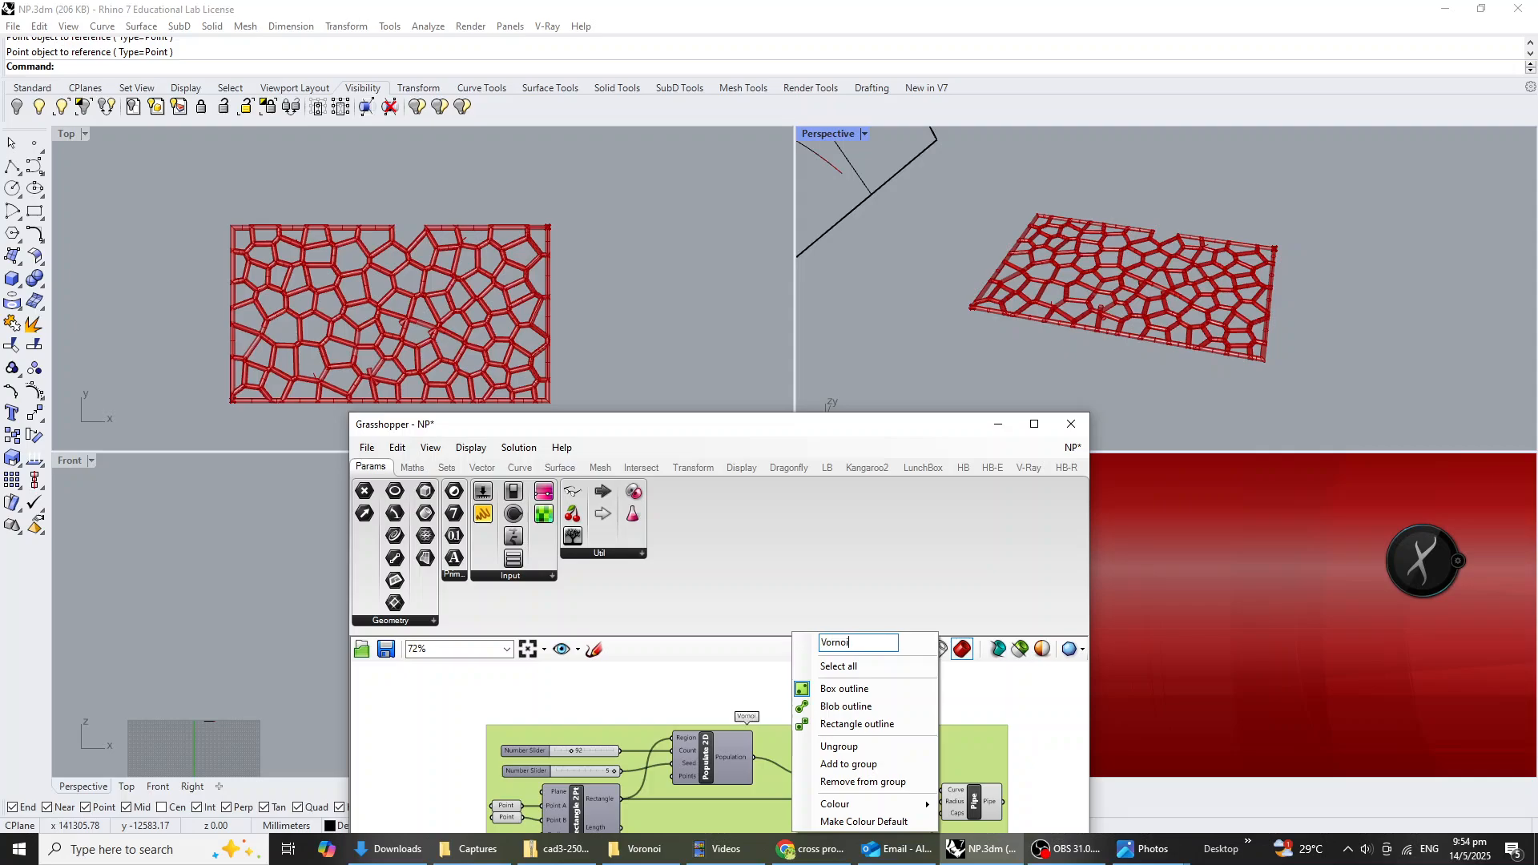
text(Vorono)
key(Return)
click(793, 706)
Save the Grasshopper definition NP and the Rhino file NP.3dm.
scroll(793, 706, down, 1)
key(ctrl+s)
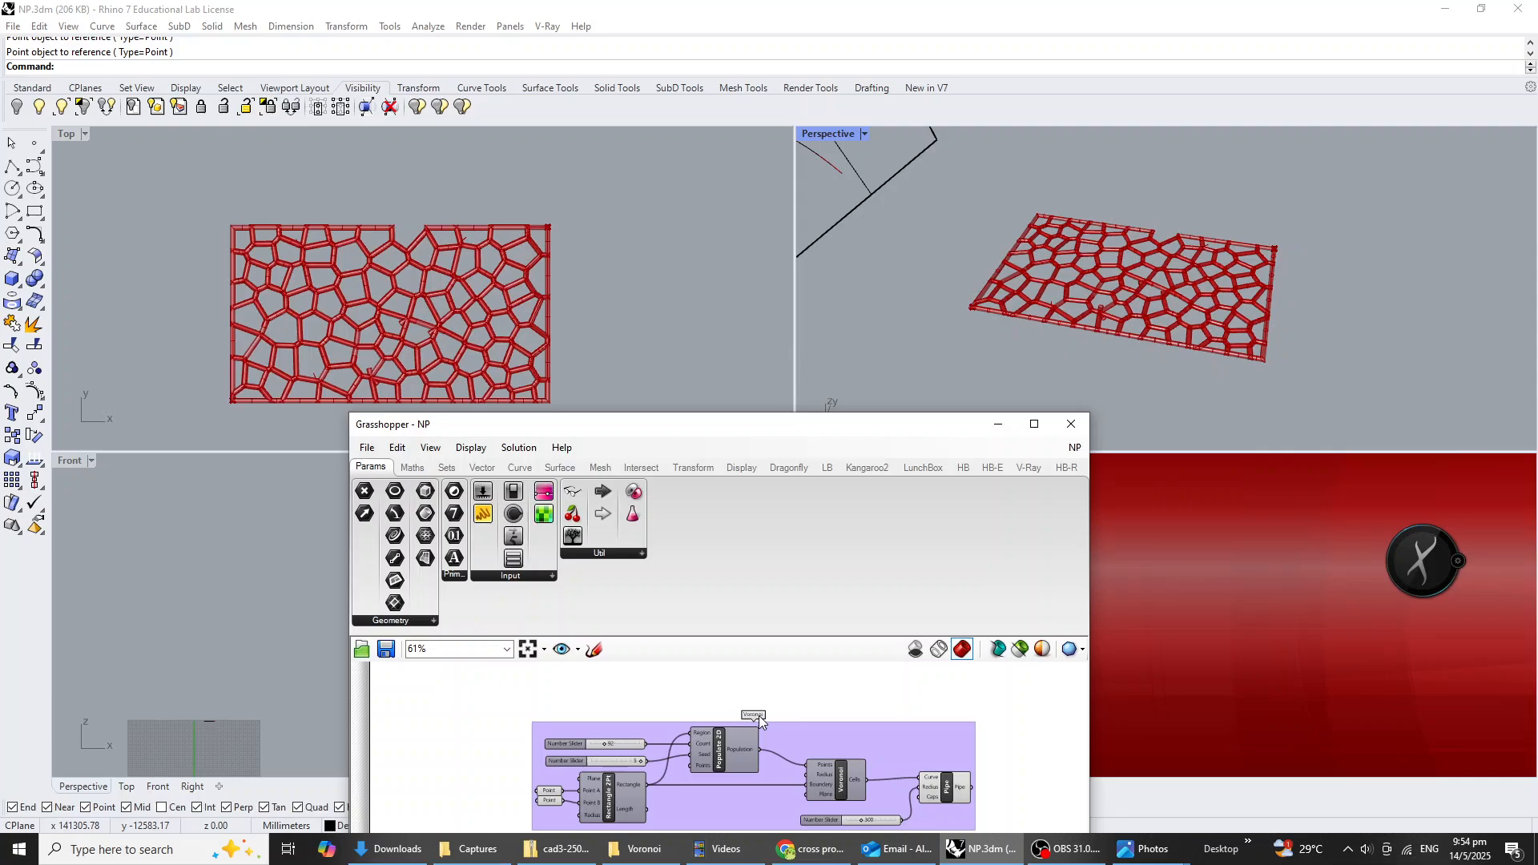
click(965, 250)
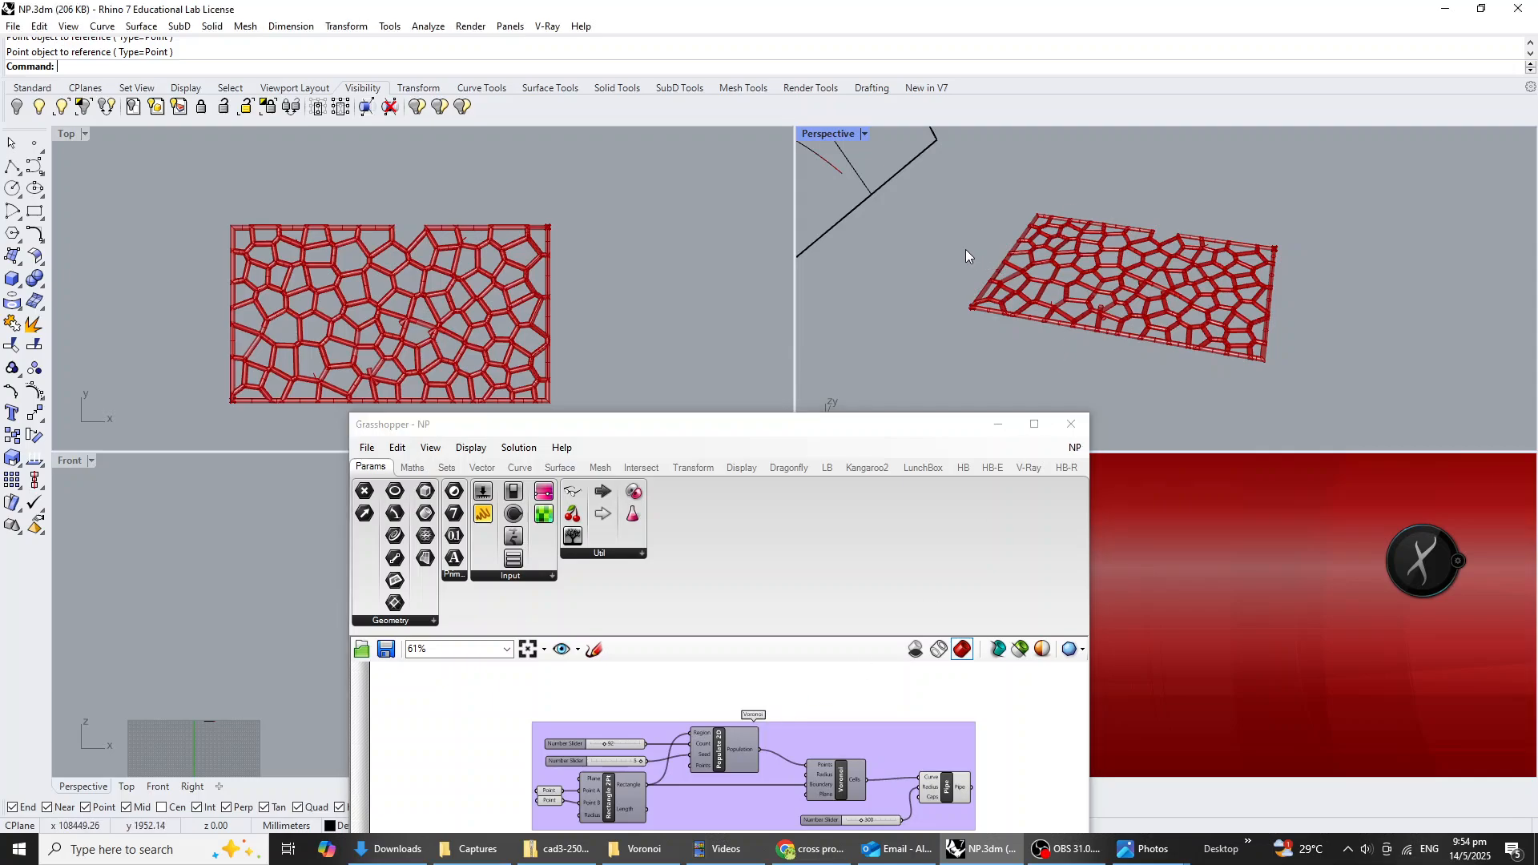
click(12, 26)
click(38, 102)
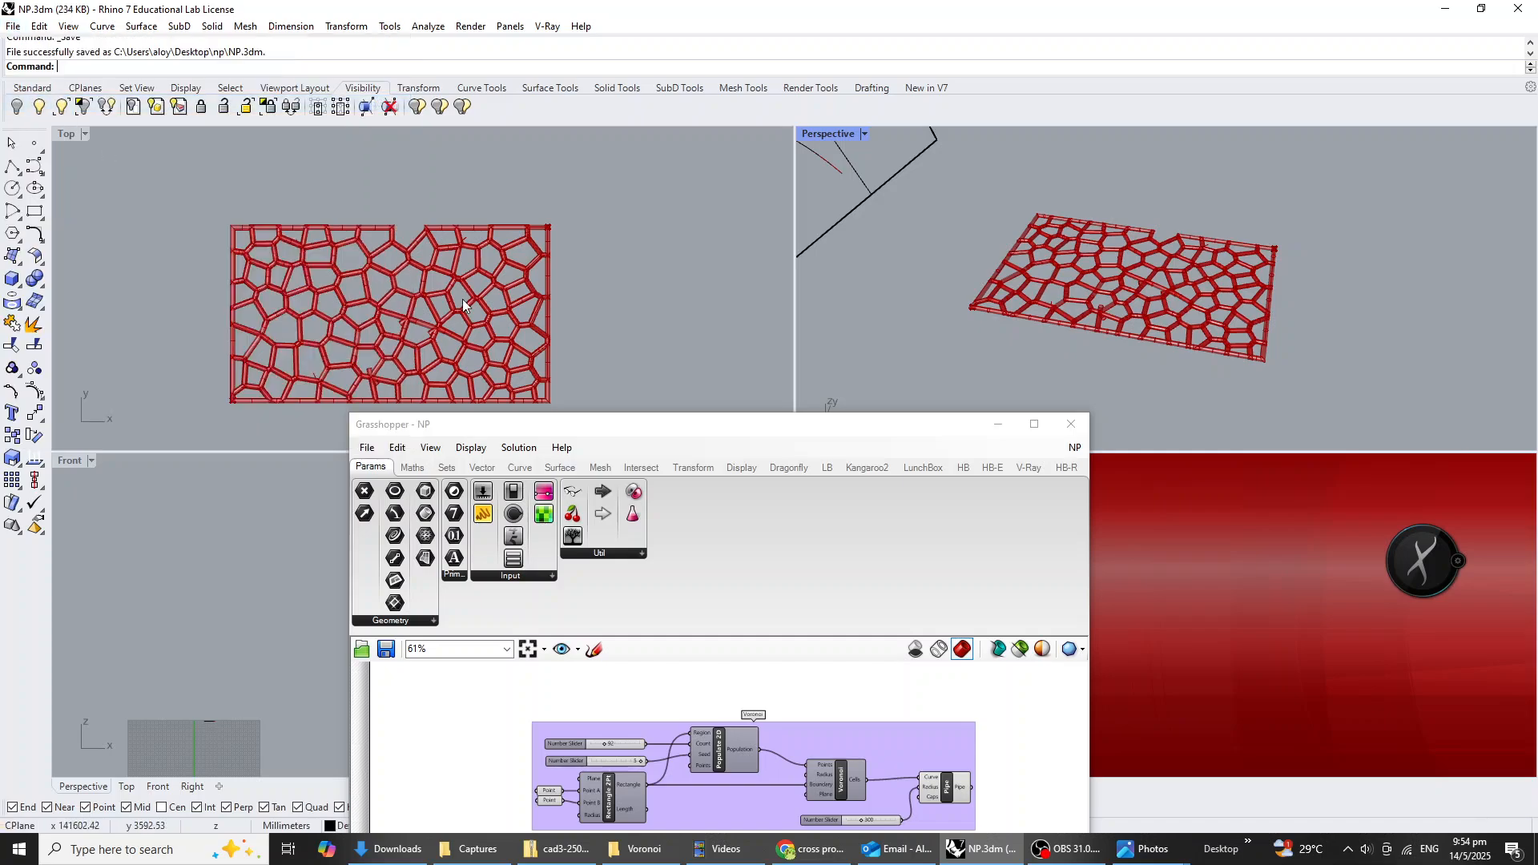
Enable the disabled Hexagon Cells component in the Hexagons group.
click(760, 712)
scroll(914, 676, down, 4)
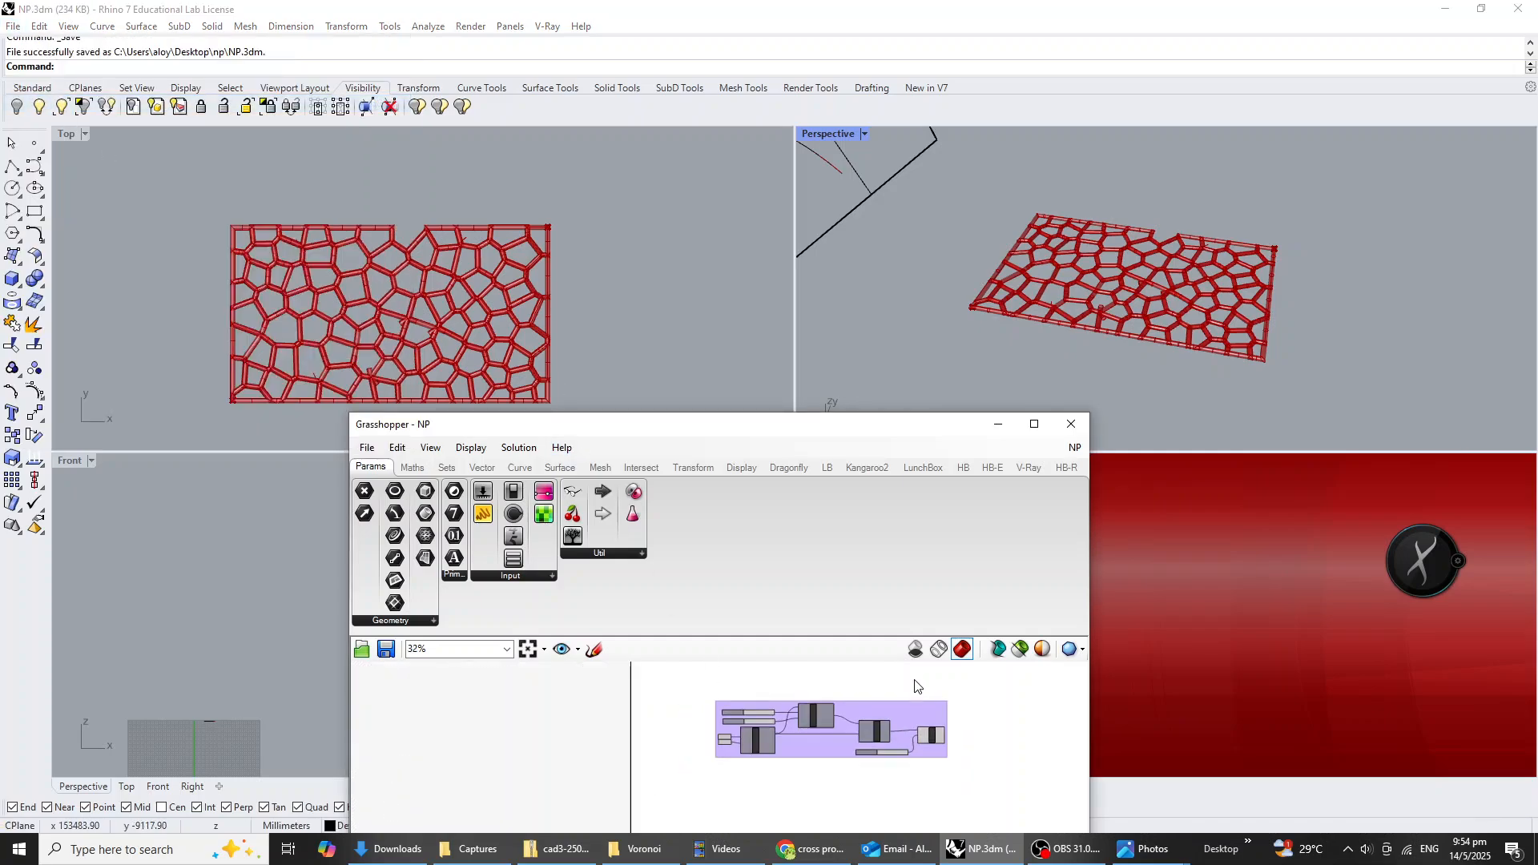
right_drag(914, 679, 905, 728)
scroll(902, 731, down, 1)
scroll(1130, 261, down, 10)
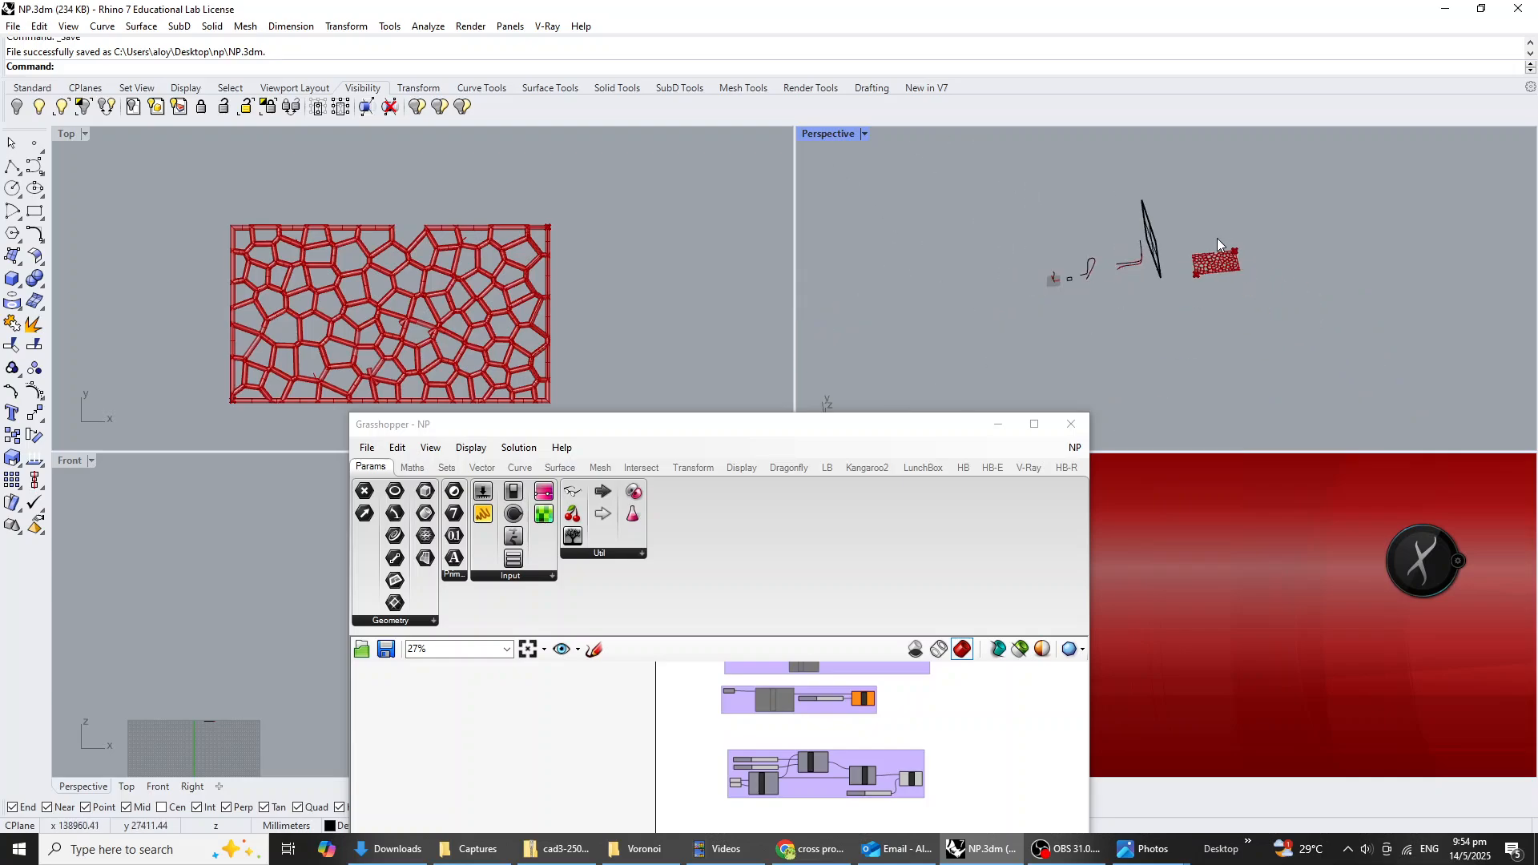
scroll(798, 721, up, 5)
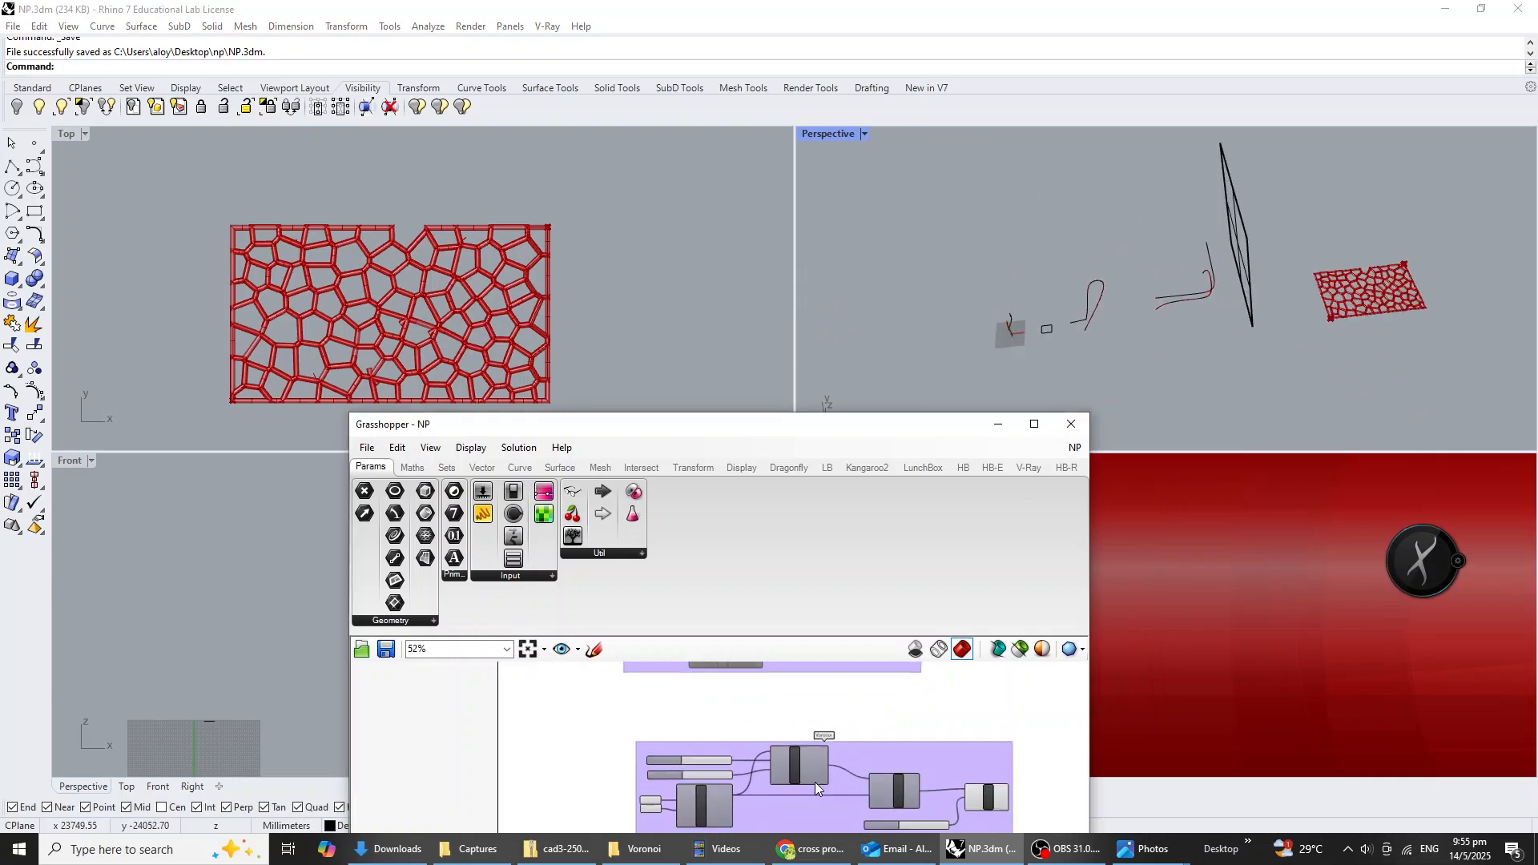
right_drag(750, 749, 753, 810)
right_drag(751, 748, 768, 849)
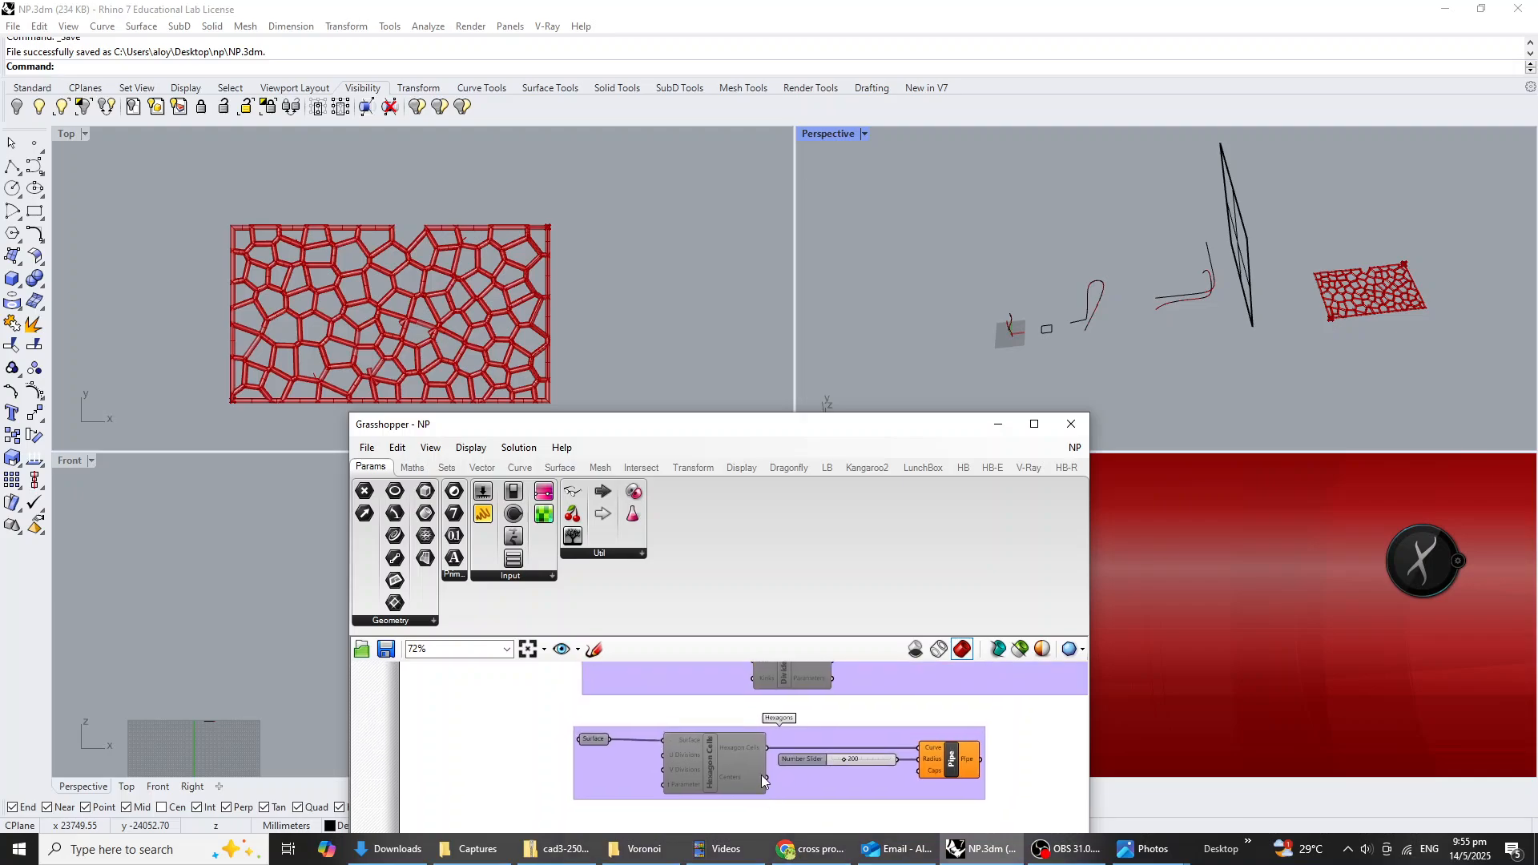
click(708, 758)
middle_click(707, 757)
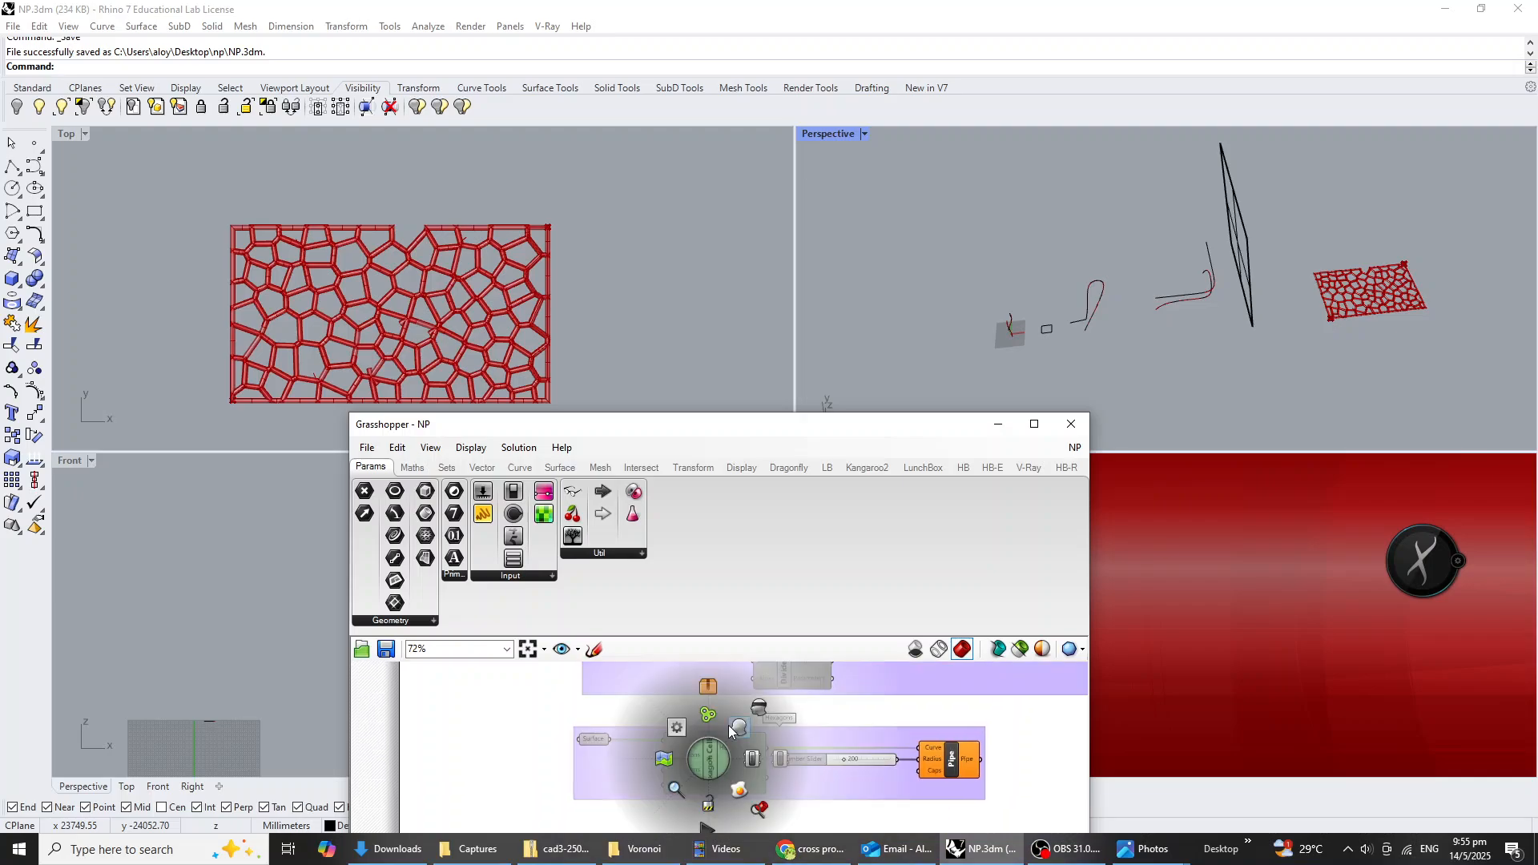
click(754, 758)
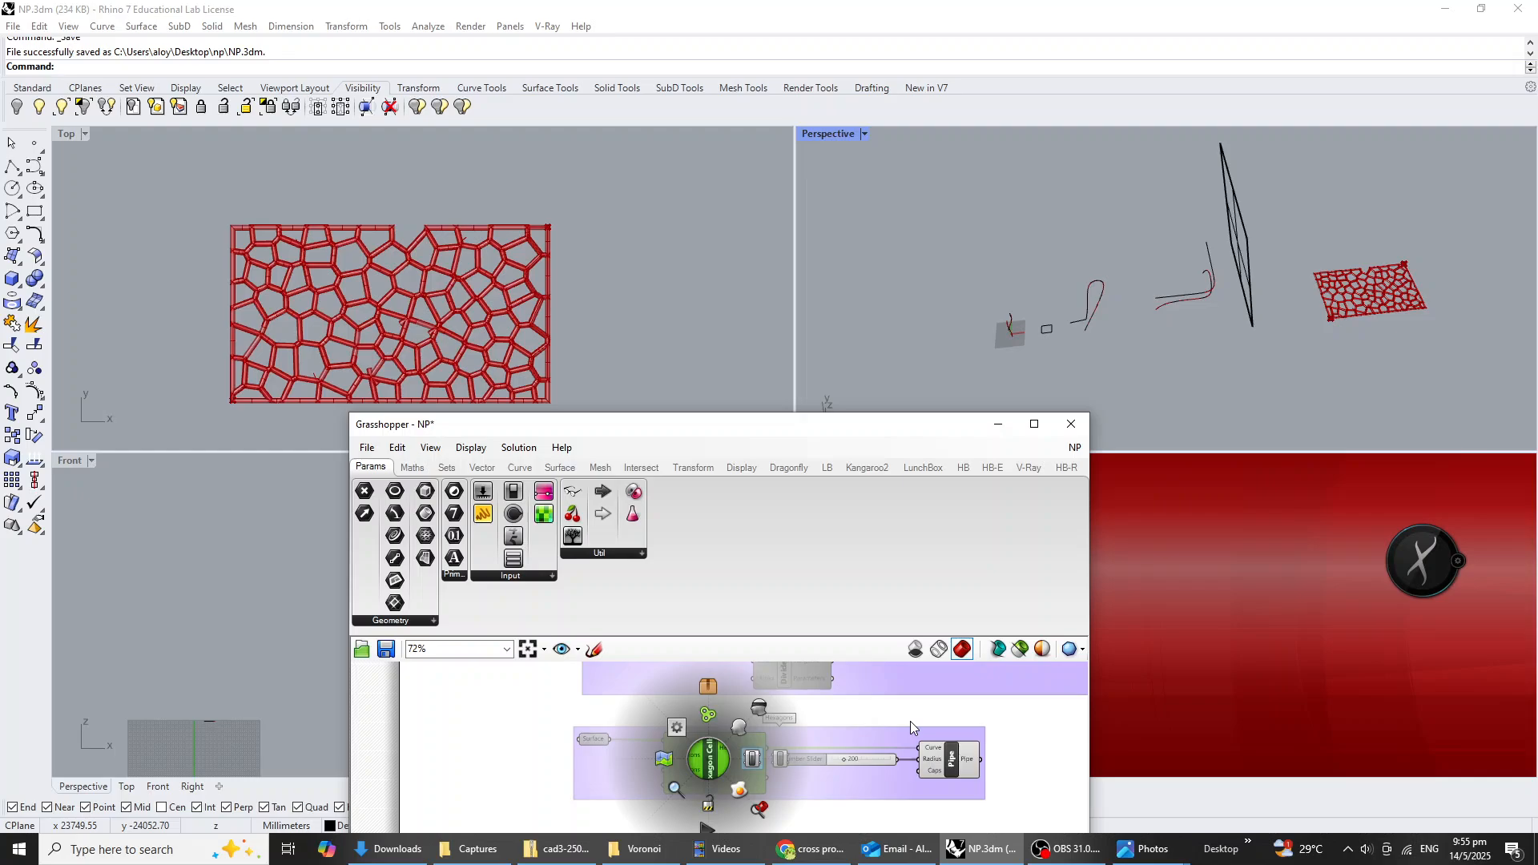
Enable both disabled curve-division components in the group above Hexagons.
scroll(866, 727, down, 1)
right_drag(800, 668, 810, 756)
scroll(810, 756, up, 1)
click(804, 748)
shift+click(802, 700)
middle_click(802, 700)
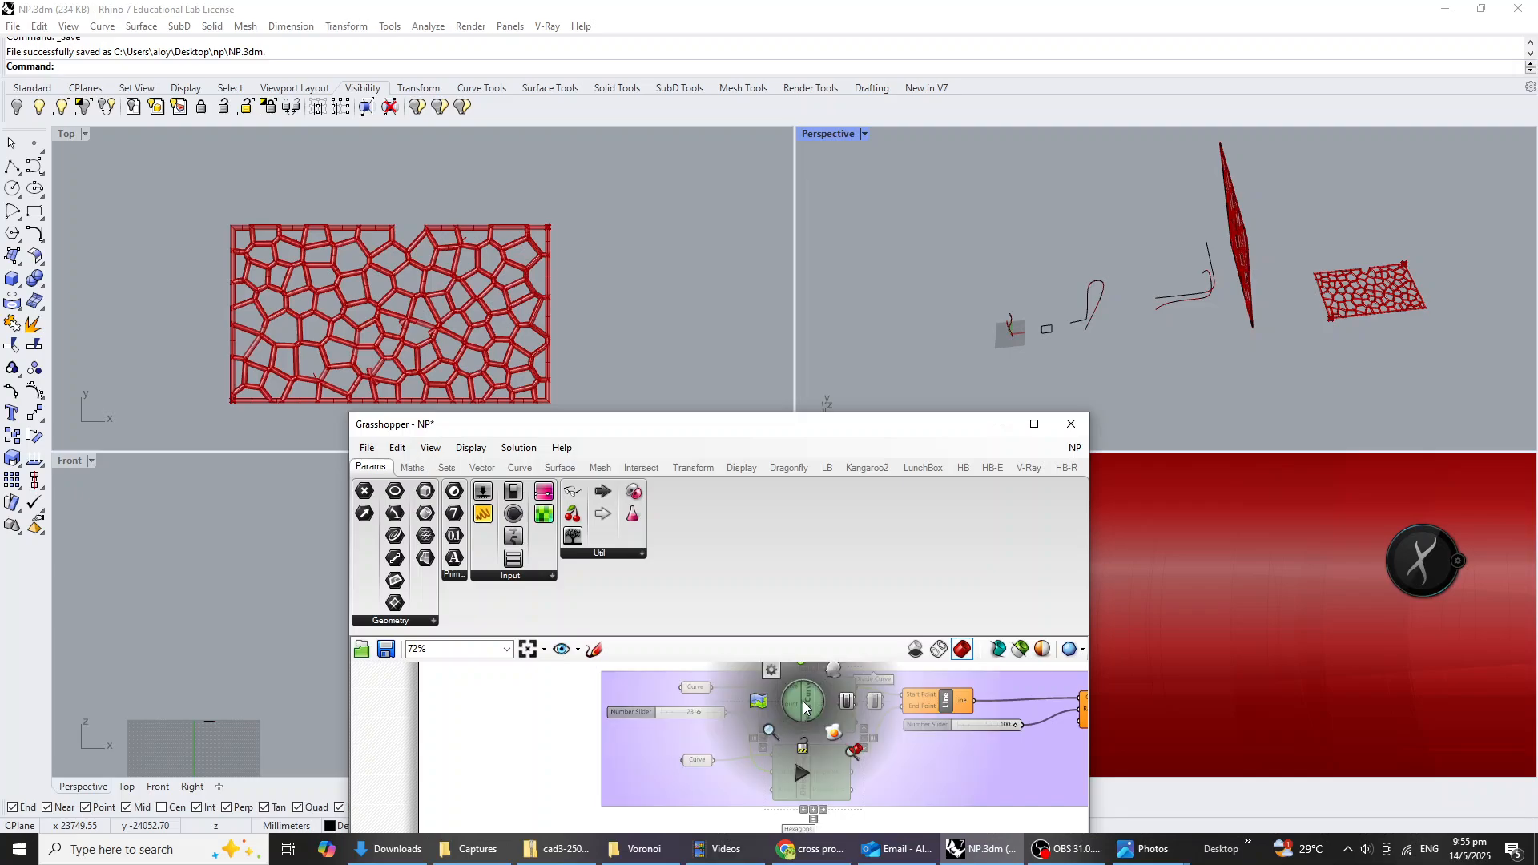
click(844, 703)
Enable the disabled Sweep1 component that feeds Divide Domain².
scroll(898, 756, down, 4)
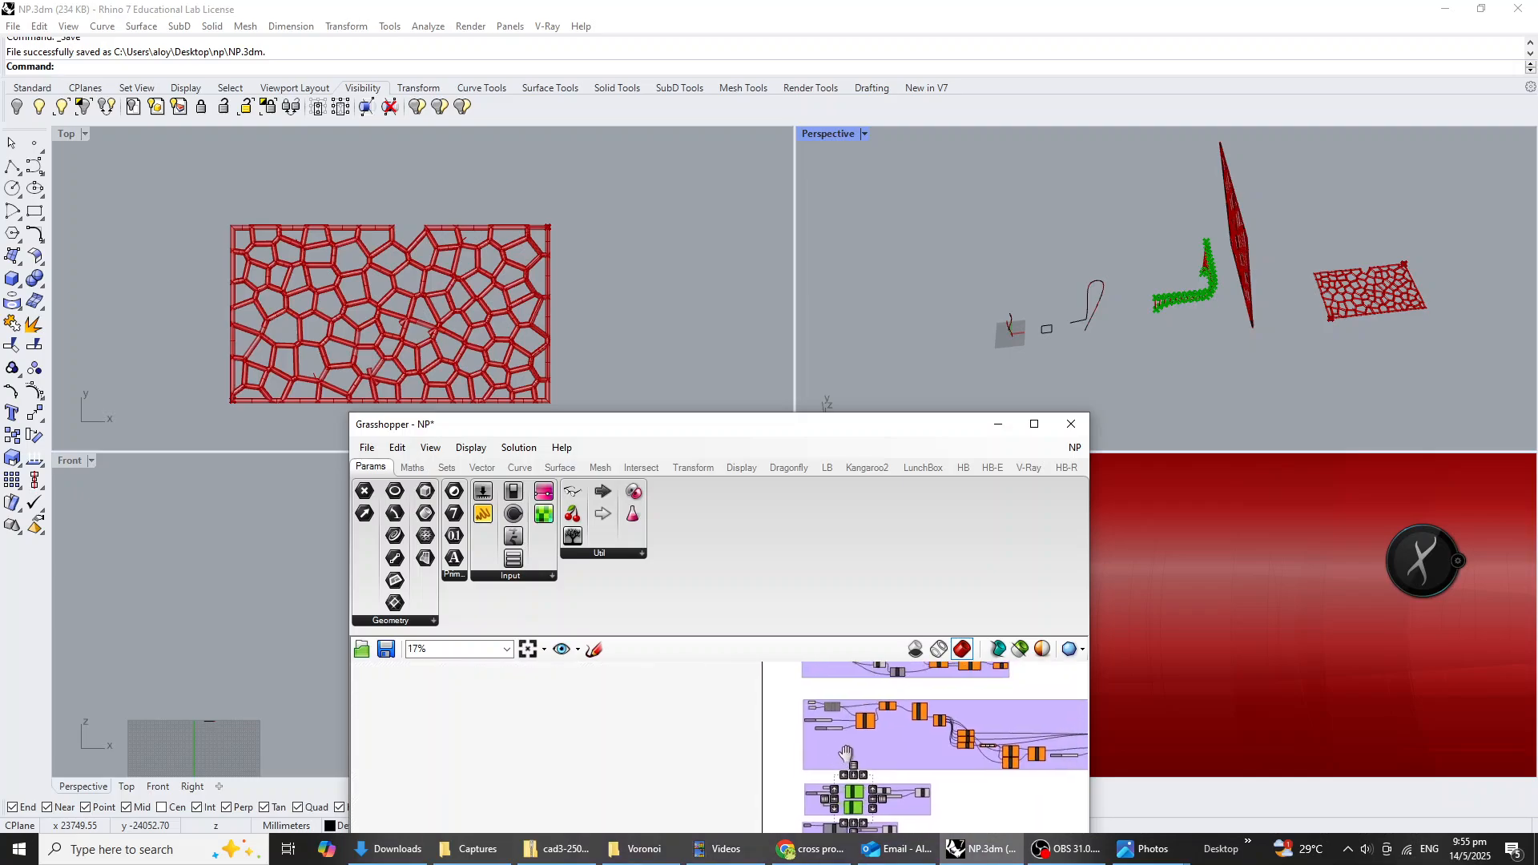
click(862, 737)
scroll(809, 714, up, 5)
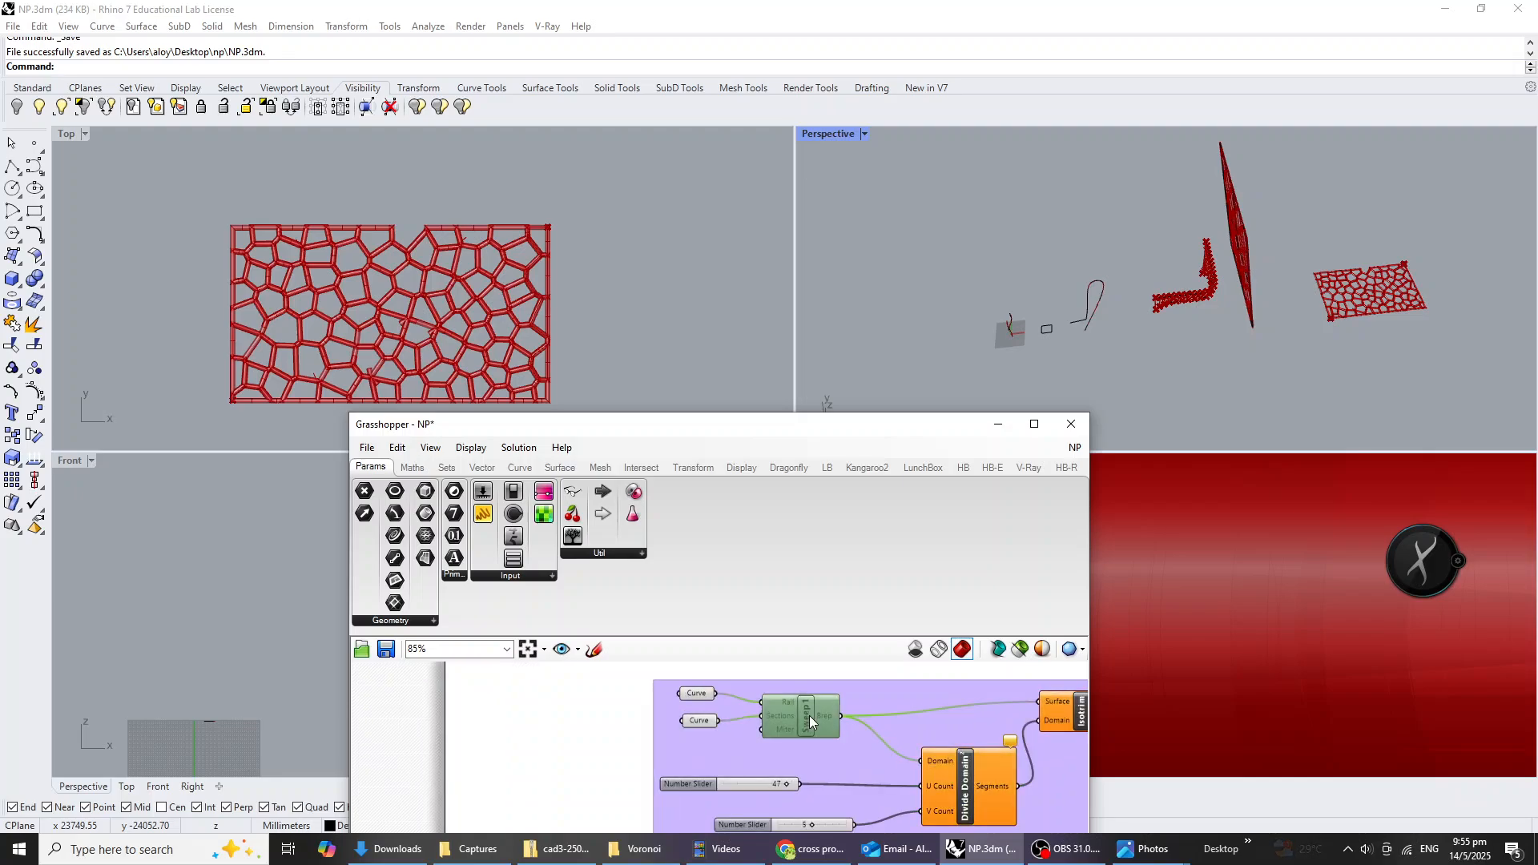
middle_click(809, 714)
click(853, 716)
Enable the disabled Move component in the Curves group.
right_drag(847, 751, 838, 807)
right_drag(871, 692, 889, 742)
scroll(889, 742, down, 2)
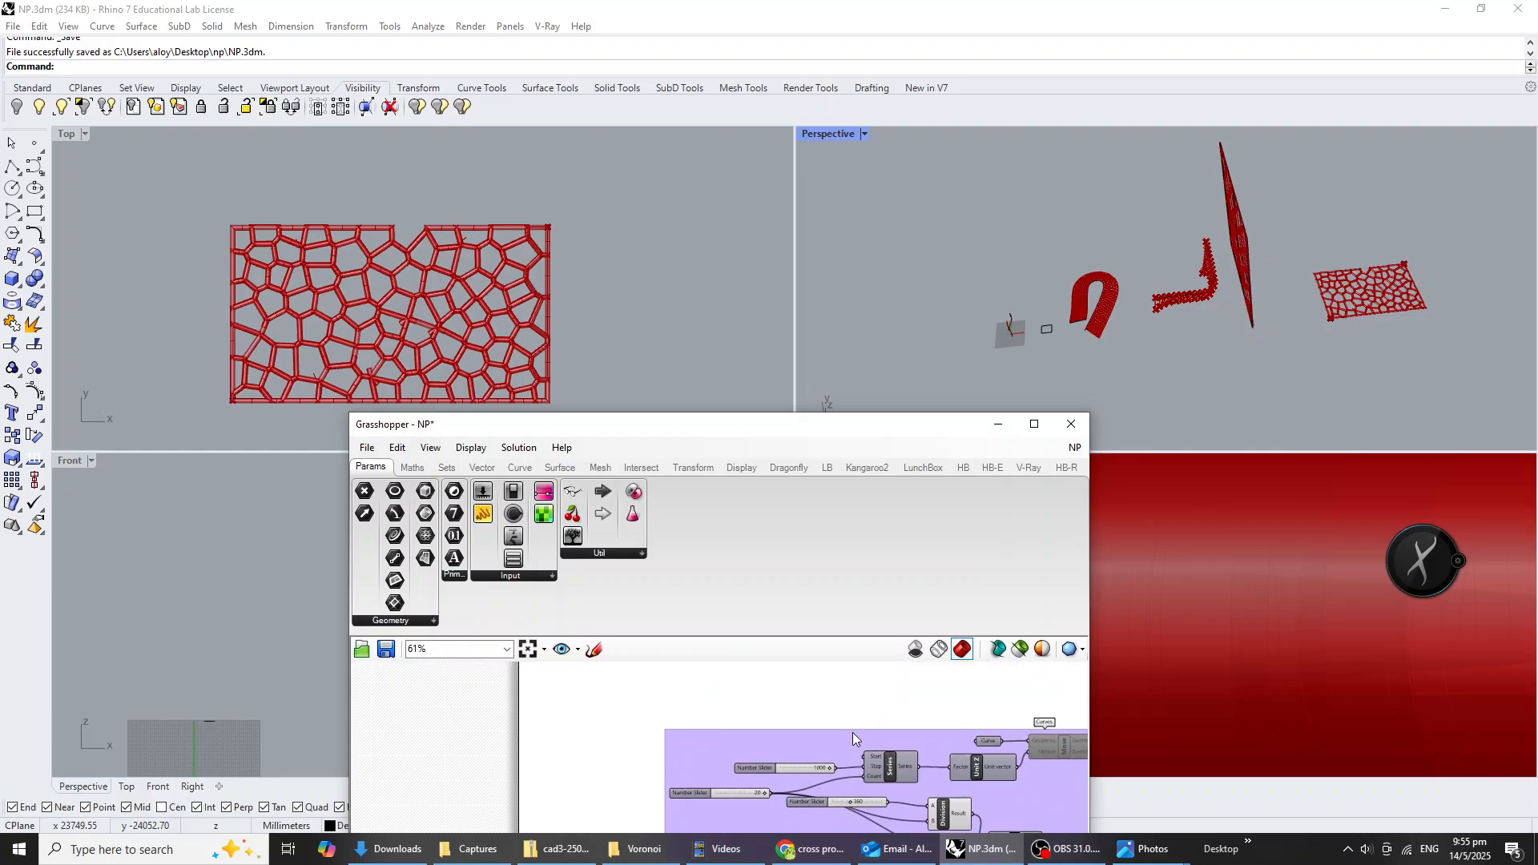
scroll(921, 761, up, 2)
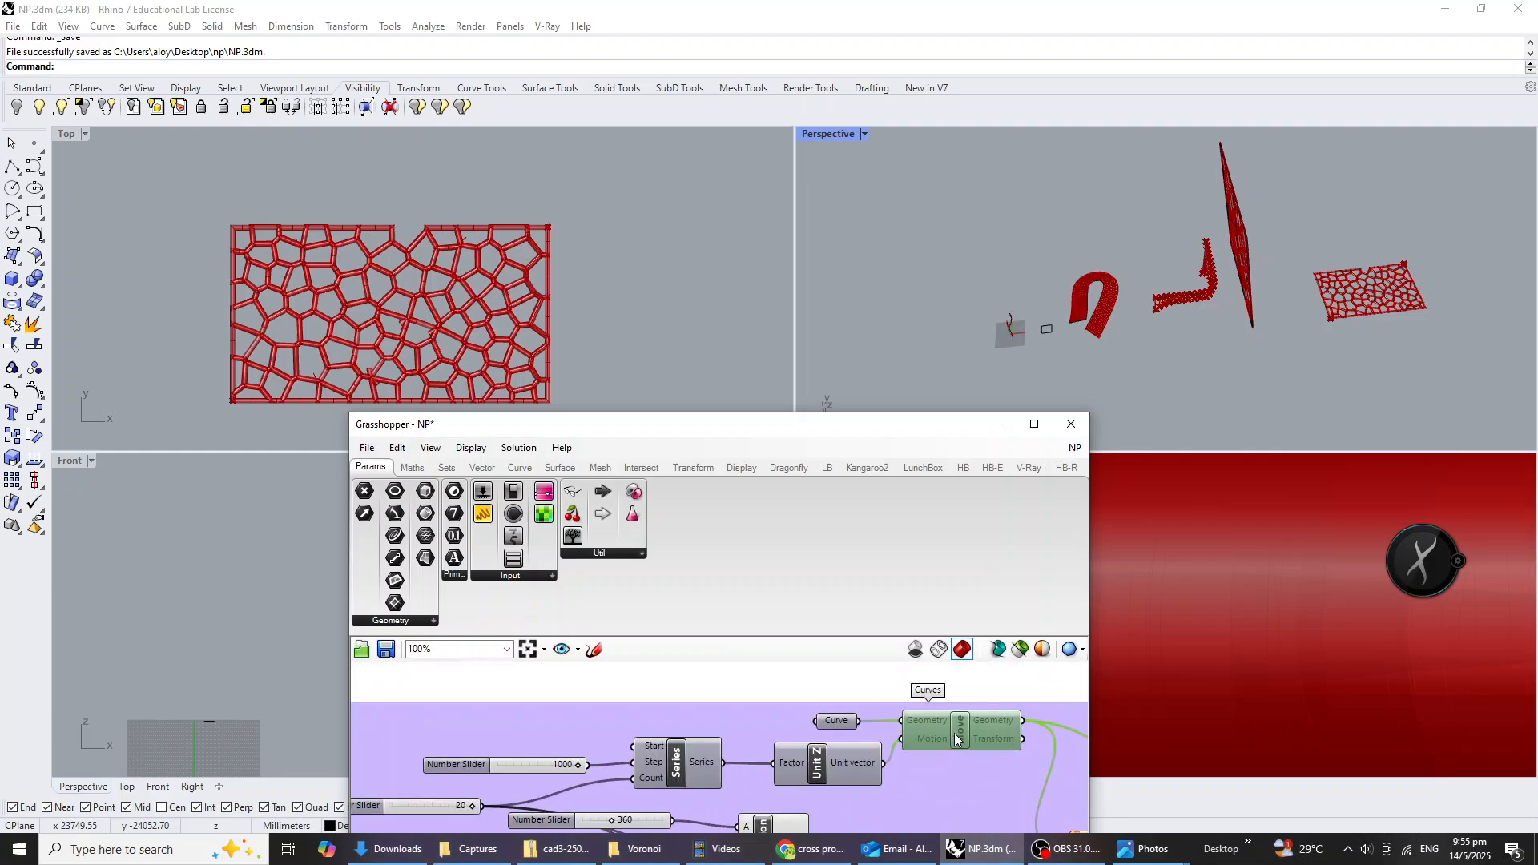
middle_click(961, 734)
click(1013, 730)
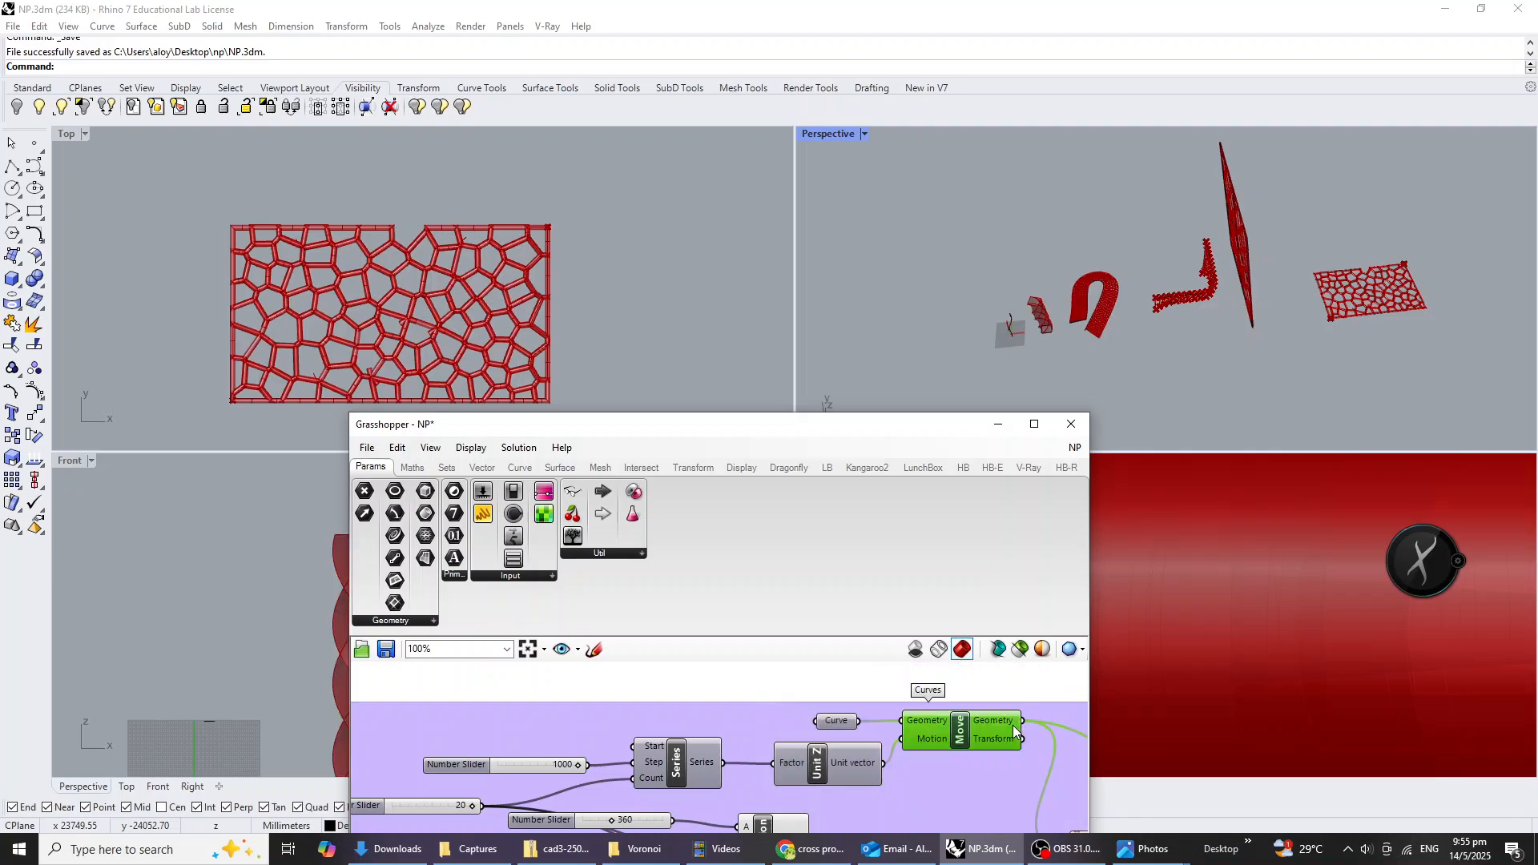
Enable the disabled Loft component that feeds the Divide Domain² with U Count 10 and V Count 13.
scroll(920, 743, down, 8)
right_drag(895, 699, 874, 752)
scroll(817, 730, up, 6)
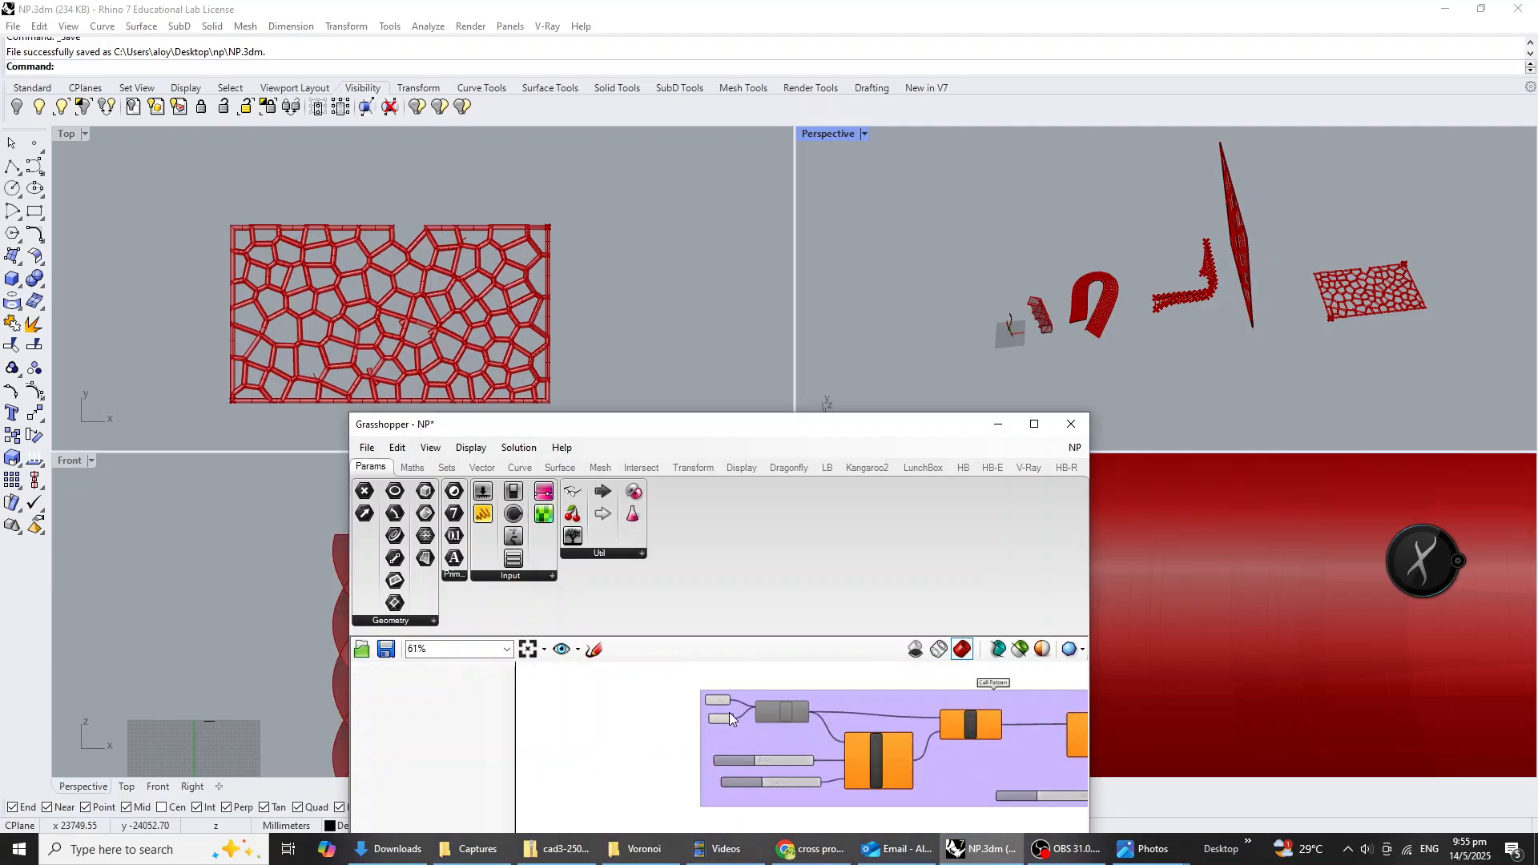
scroll(791, 714, up, 2)
middle_click(804, 708)
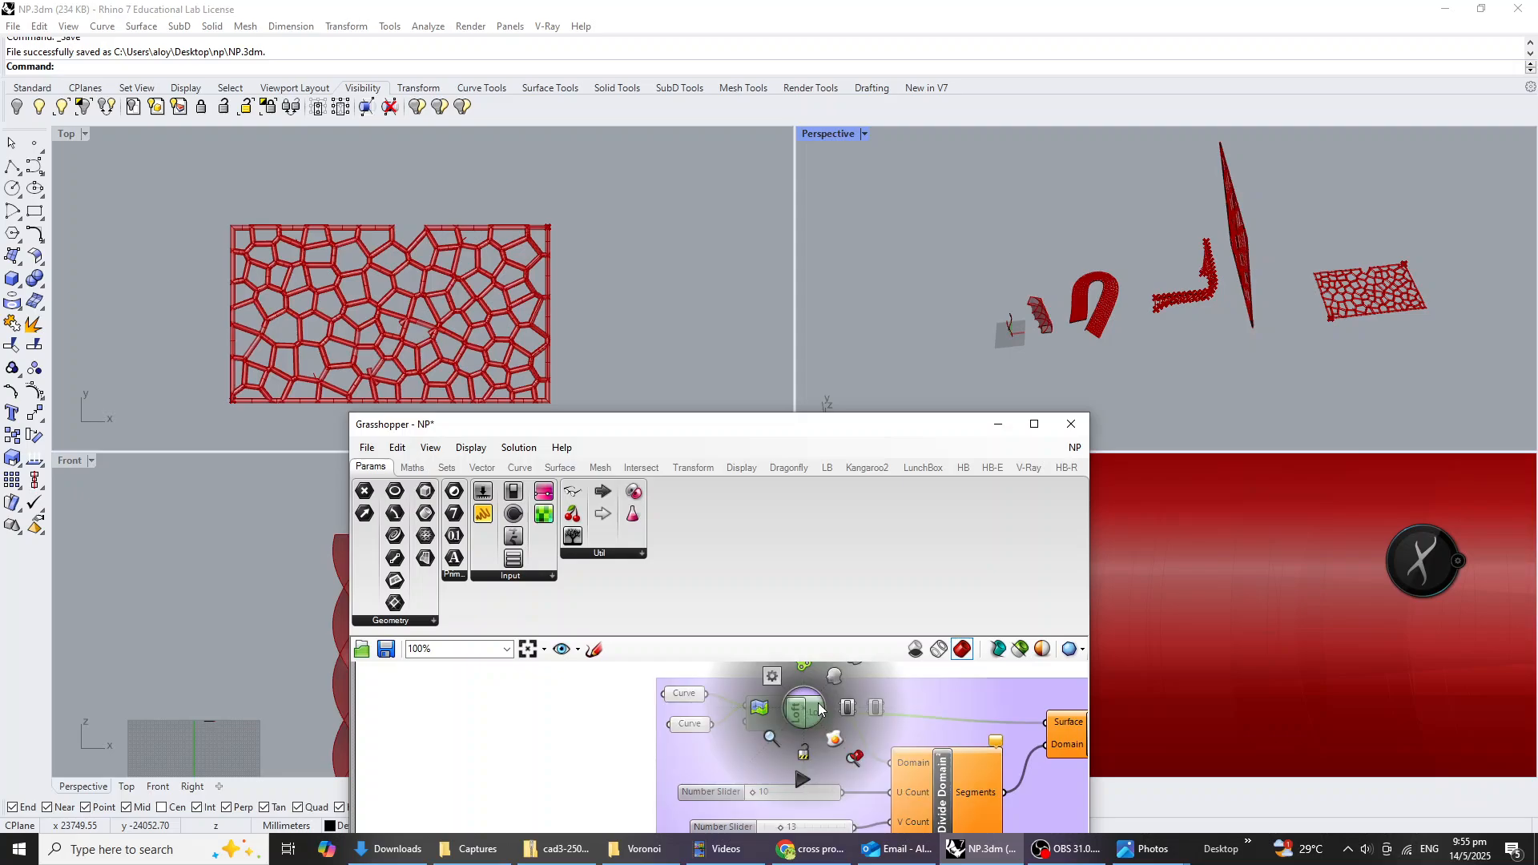
click(850, 708)
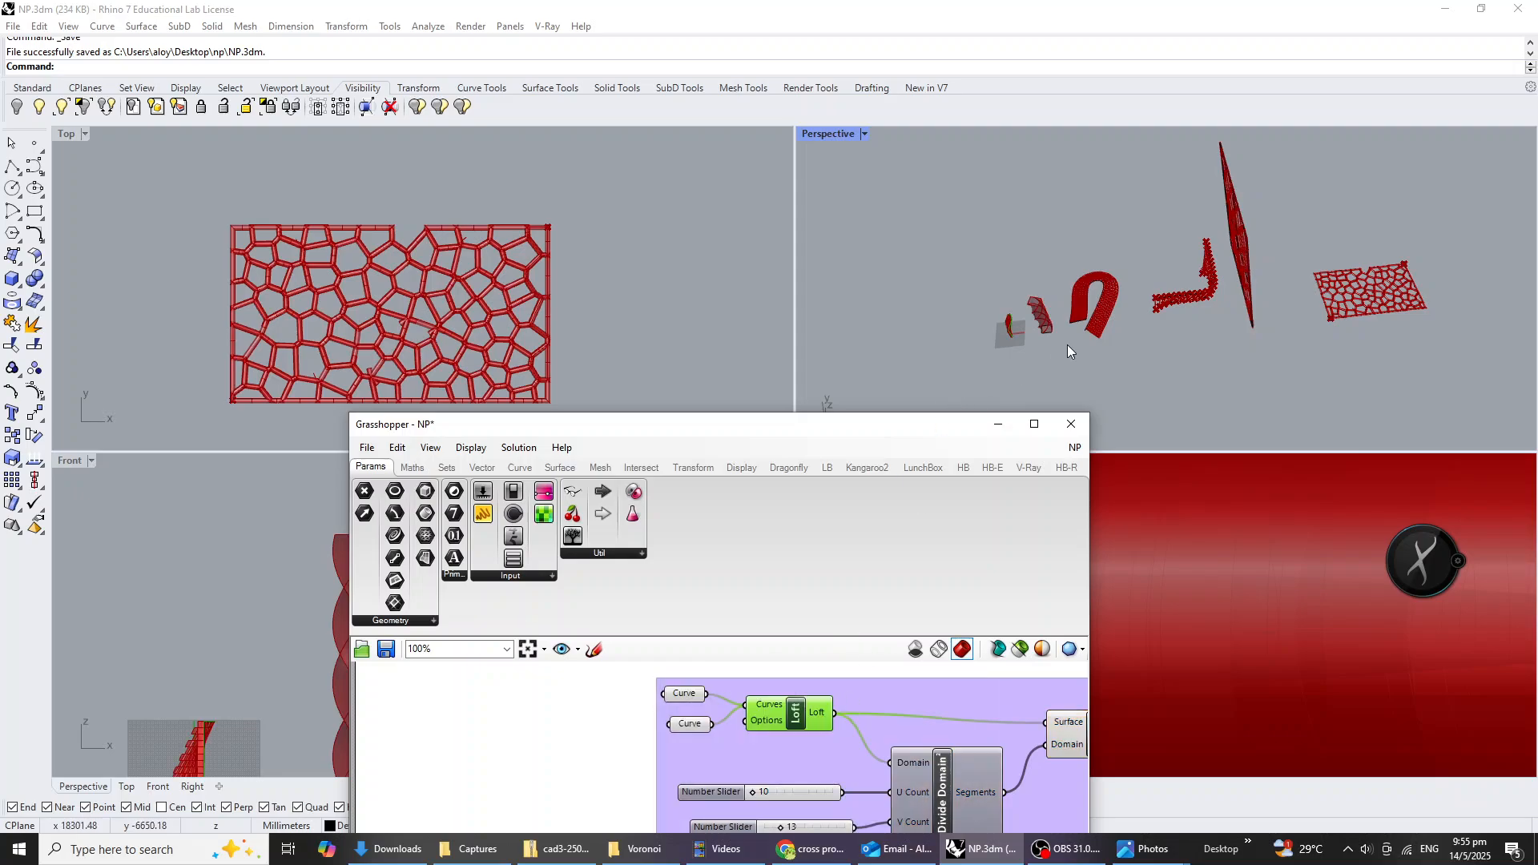
Save the Rhino model and the Grasshopper definition again with all the forms enabled.
right_drag(1070, 343, 1314, 260)
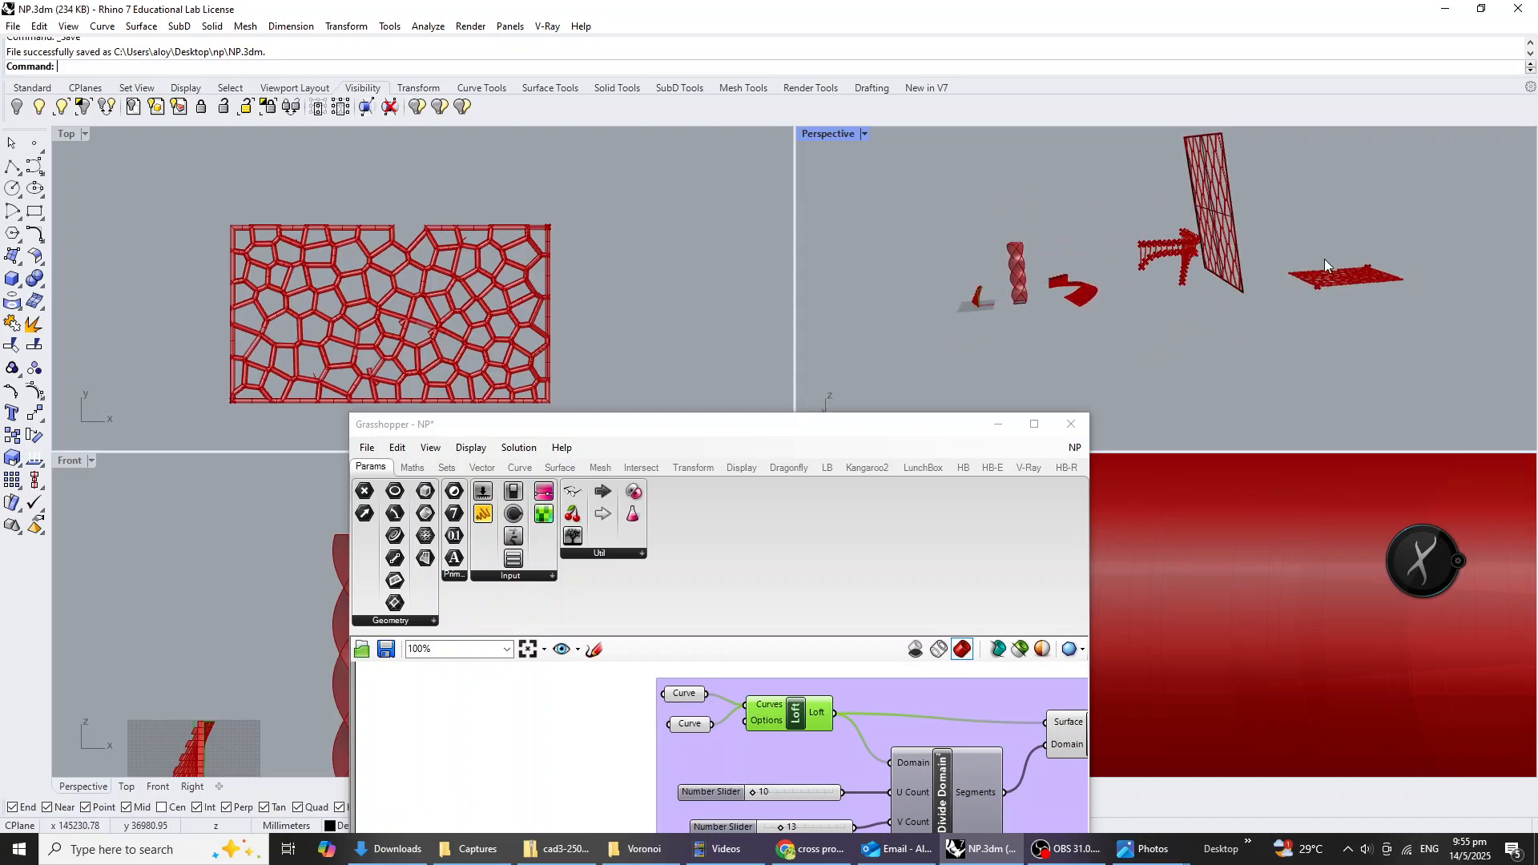
right_drag(1209, 335, 1137, 359)
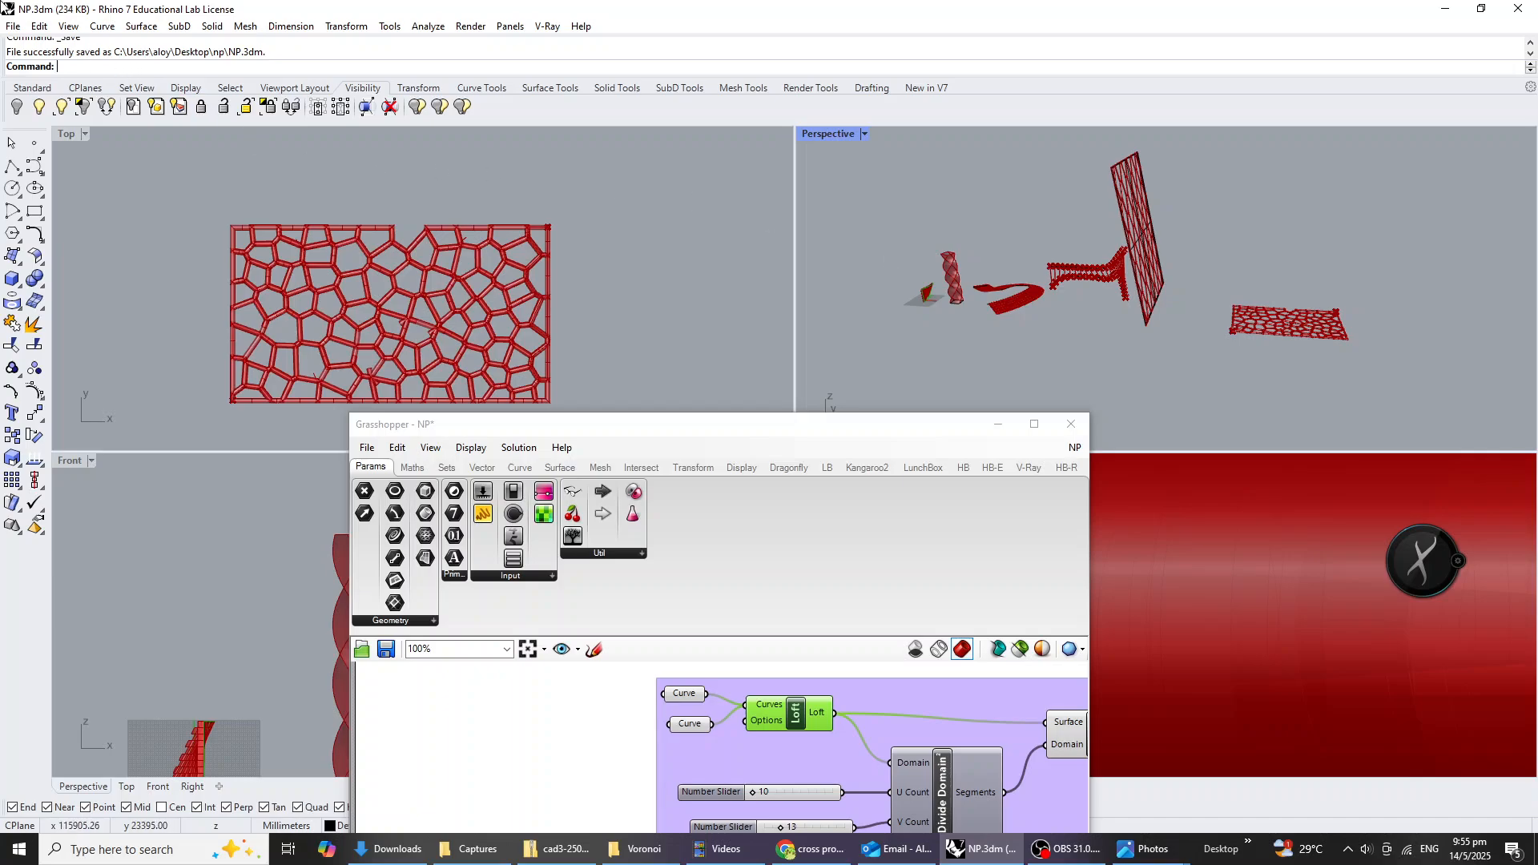
click(14, 27)
click(48, 102)
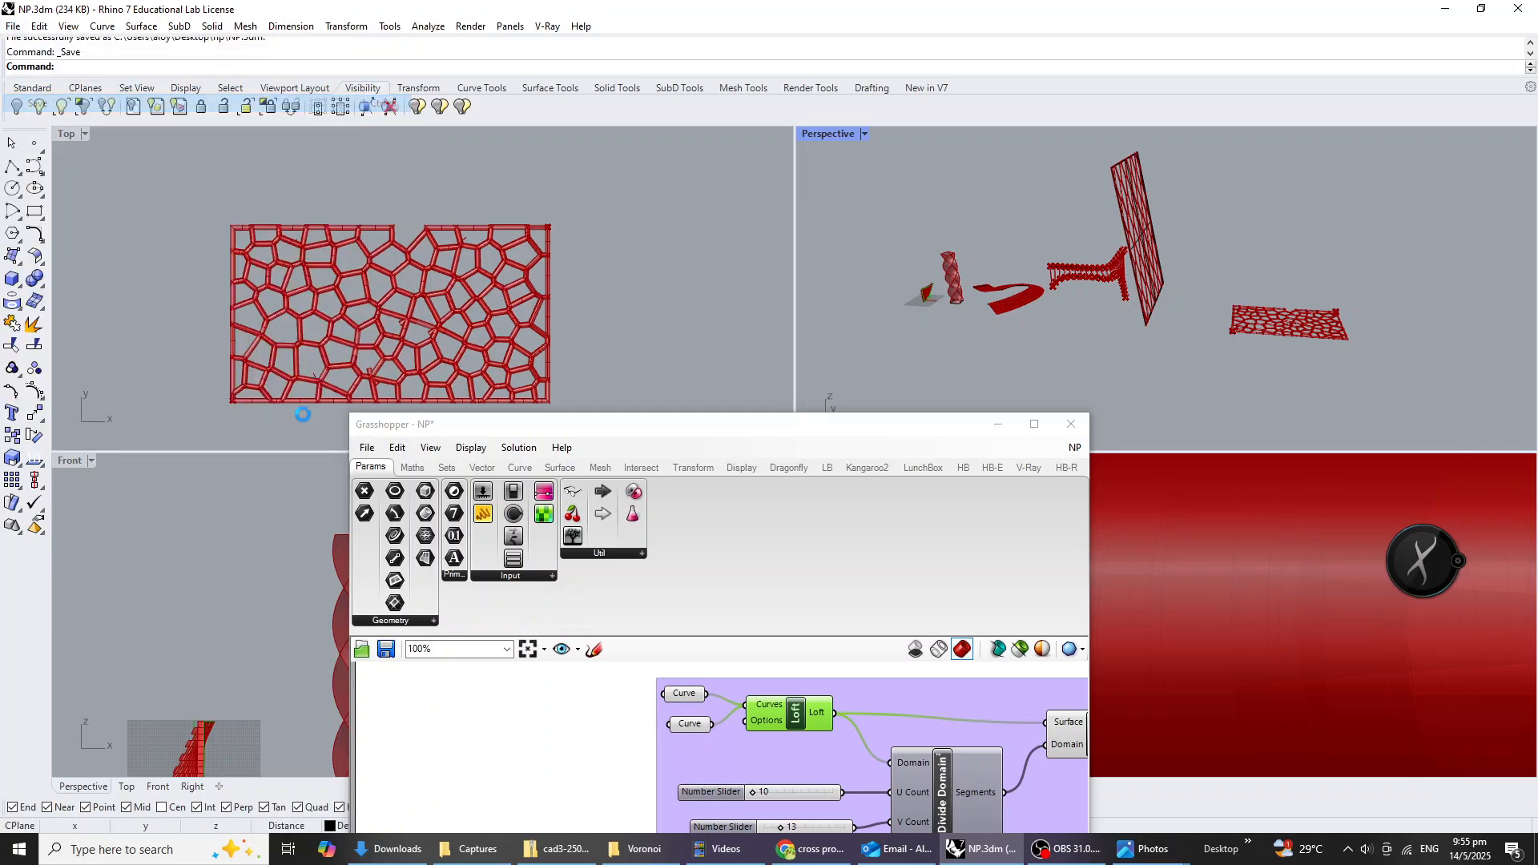
click(366, 448)
click(412, 536)
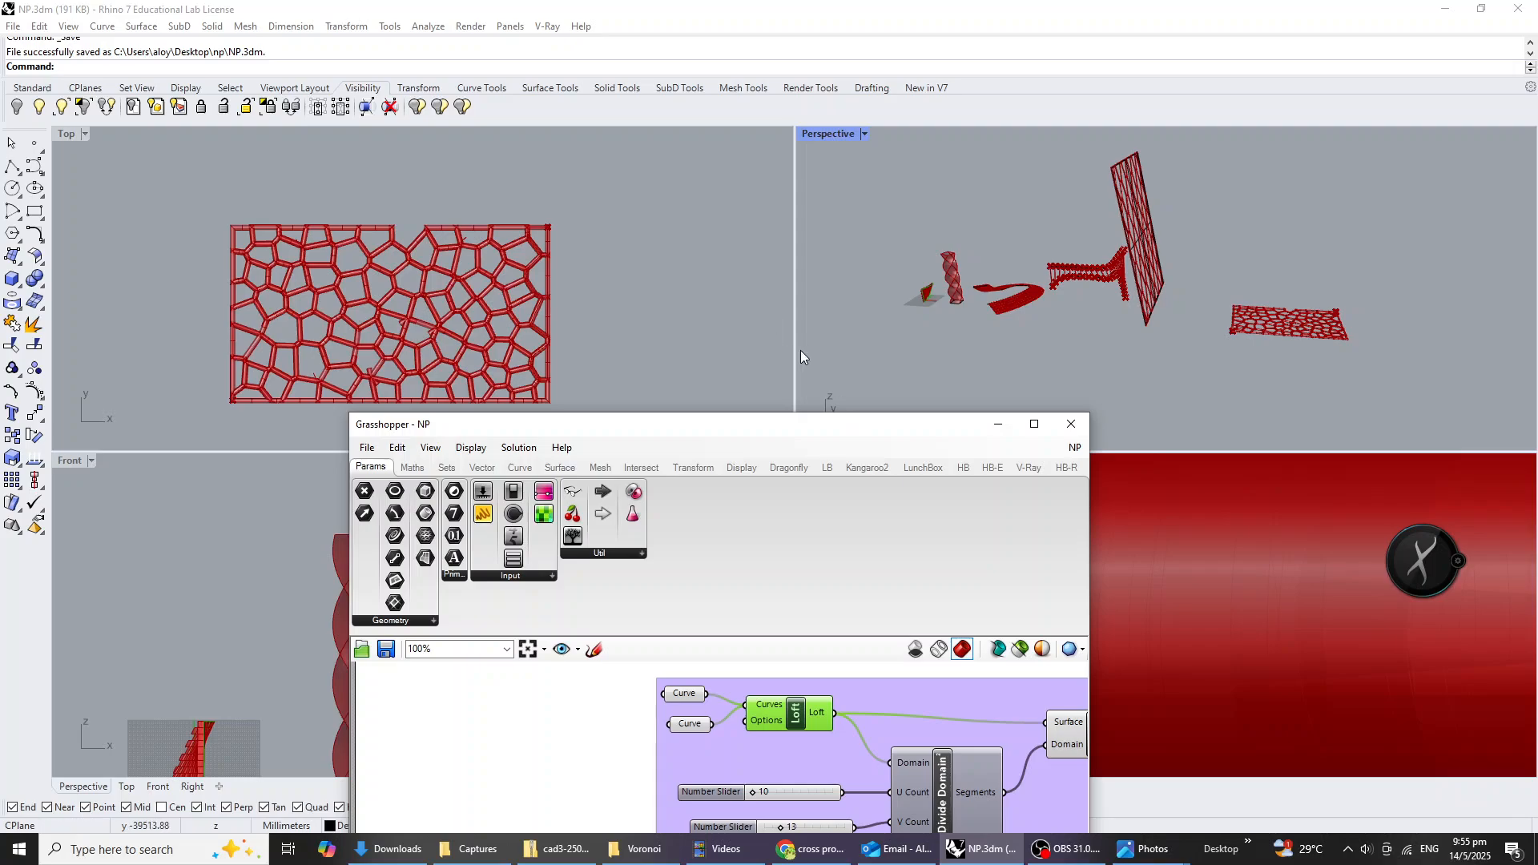
Move the Grasshopper window clear of the perspective viewport and examine all the generated forms together.
drag(854, 426, 600, 223)
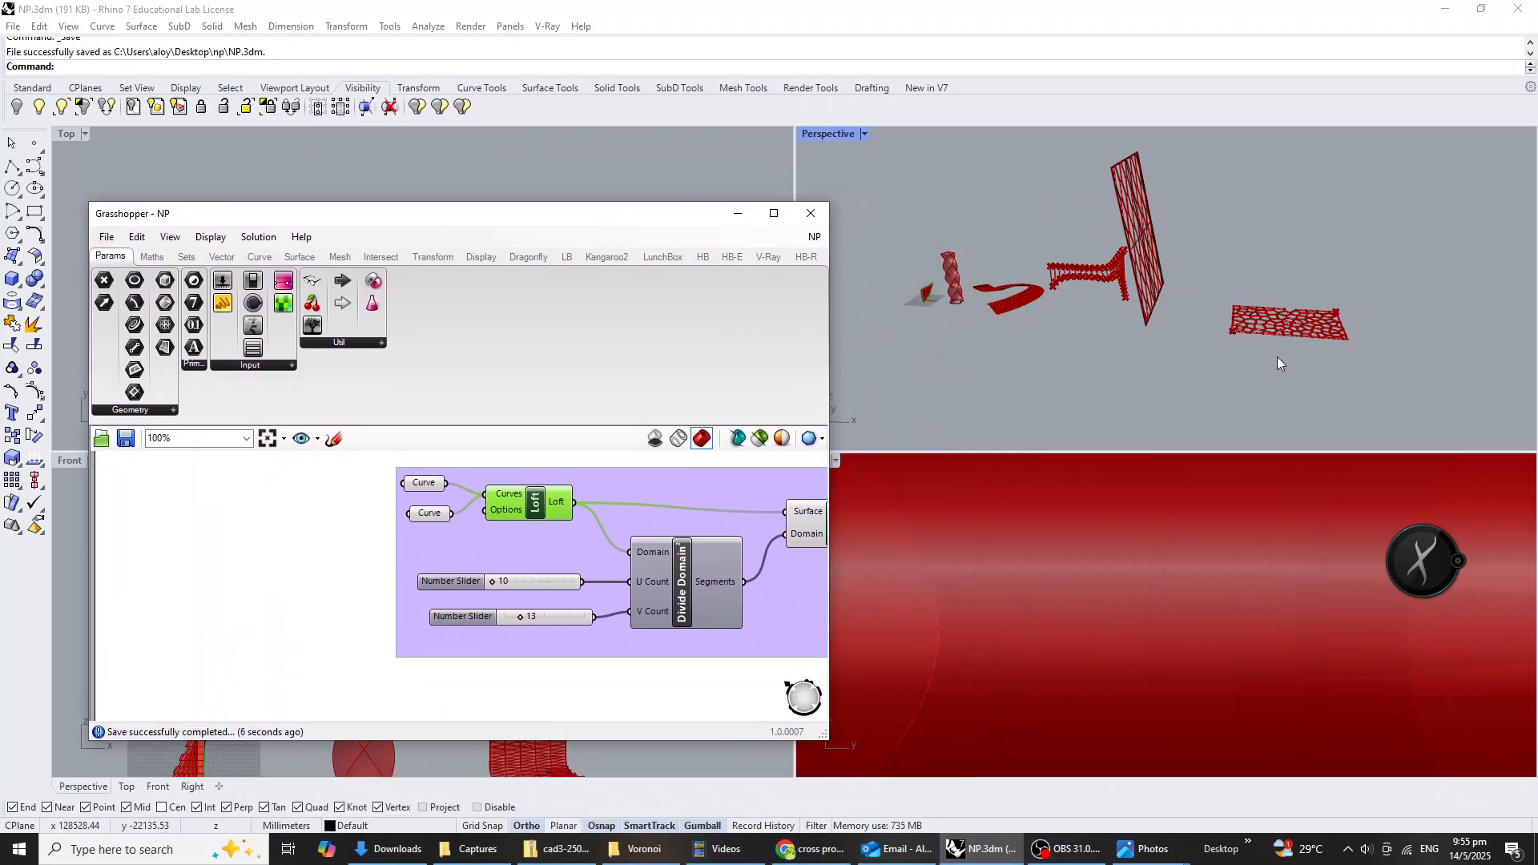
right_drag(1277, 357, 1325, 336)
scroll(1259, 234, up, 2)
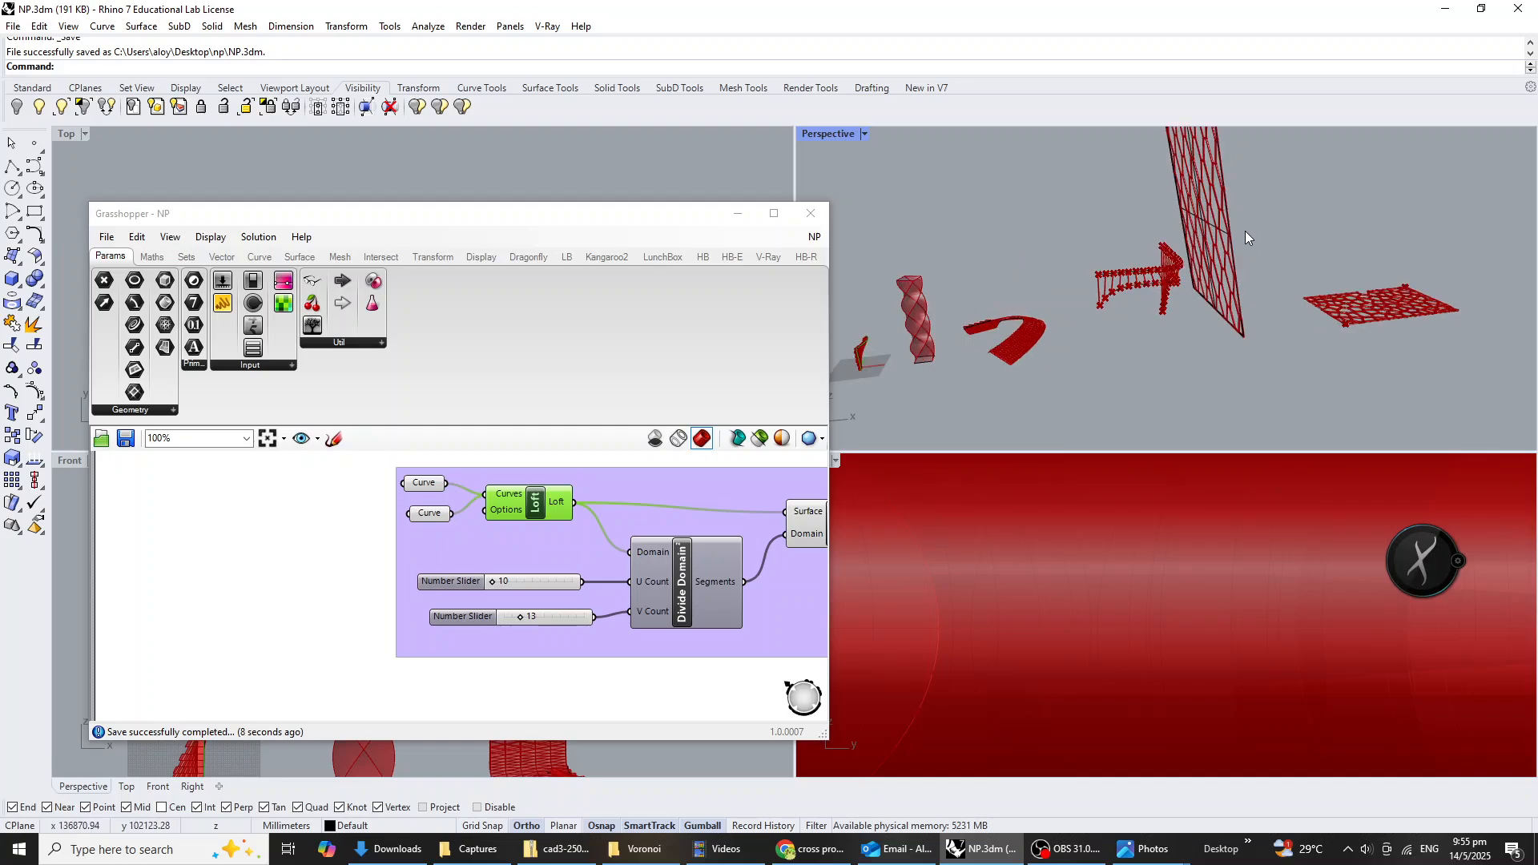